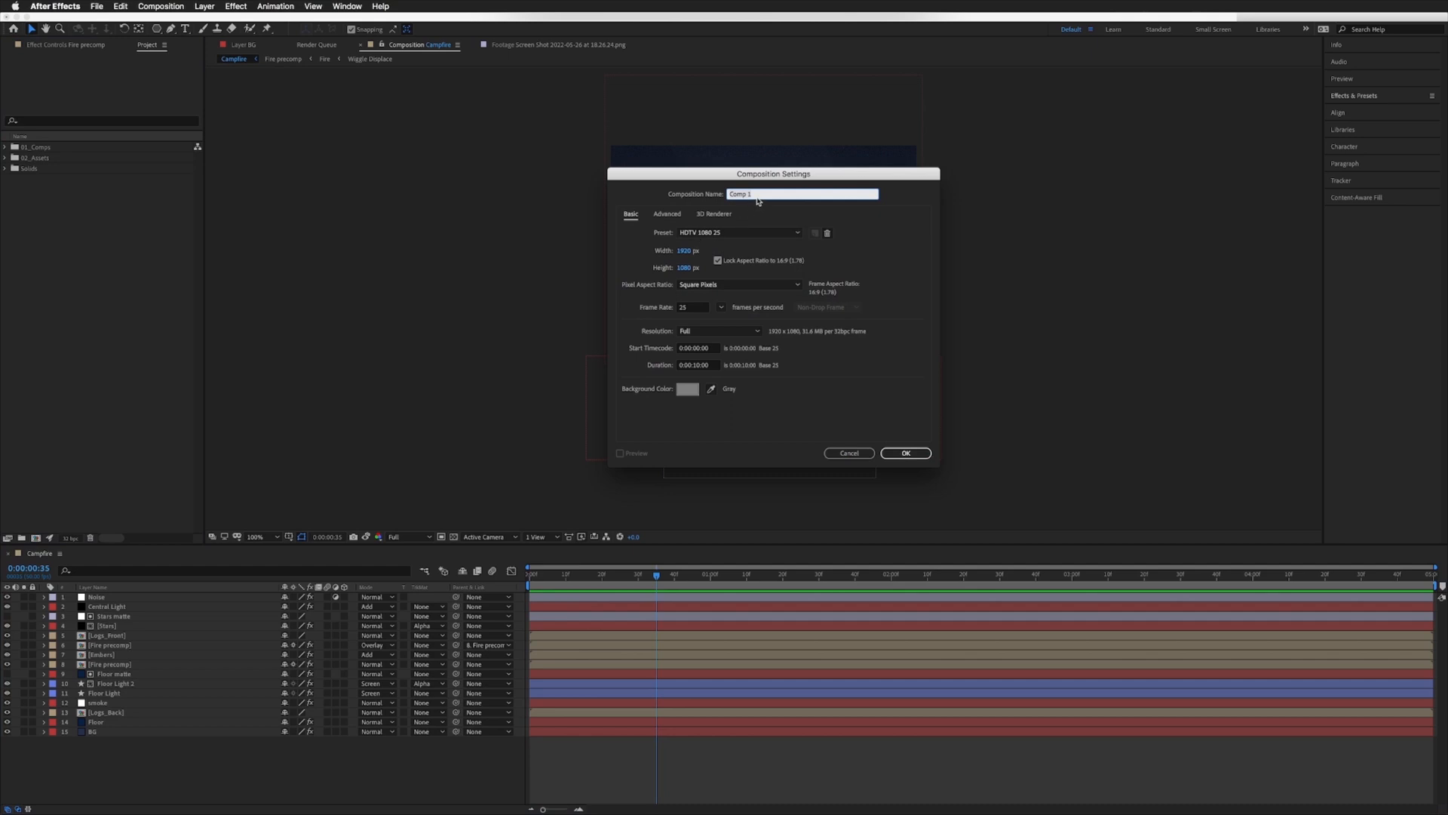
# Step: Create a composition named Fire_01 at 1080 × 1080 px with the aspect ratio unlocked
pyautogui.write('Fire_01')
pyautogui.click(718, 260)
pyautogui.click(685, 250)
pyautogui.write('1080')
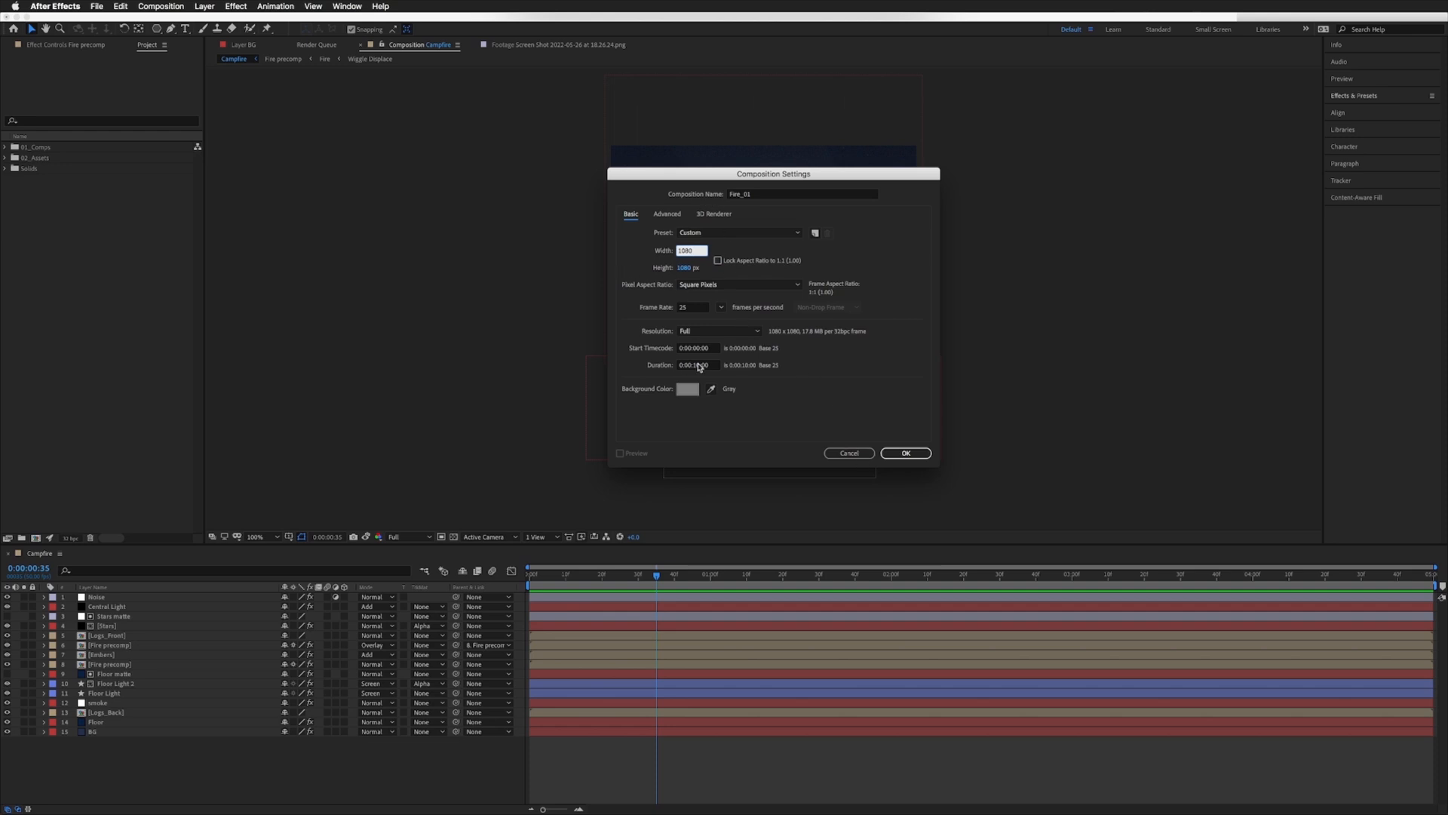
pyautogui.click(917, 454)
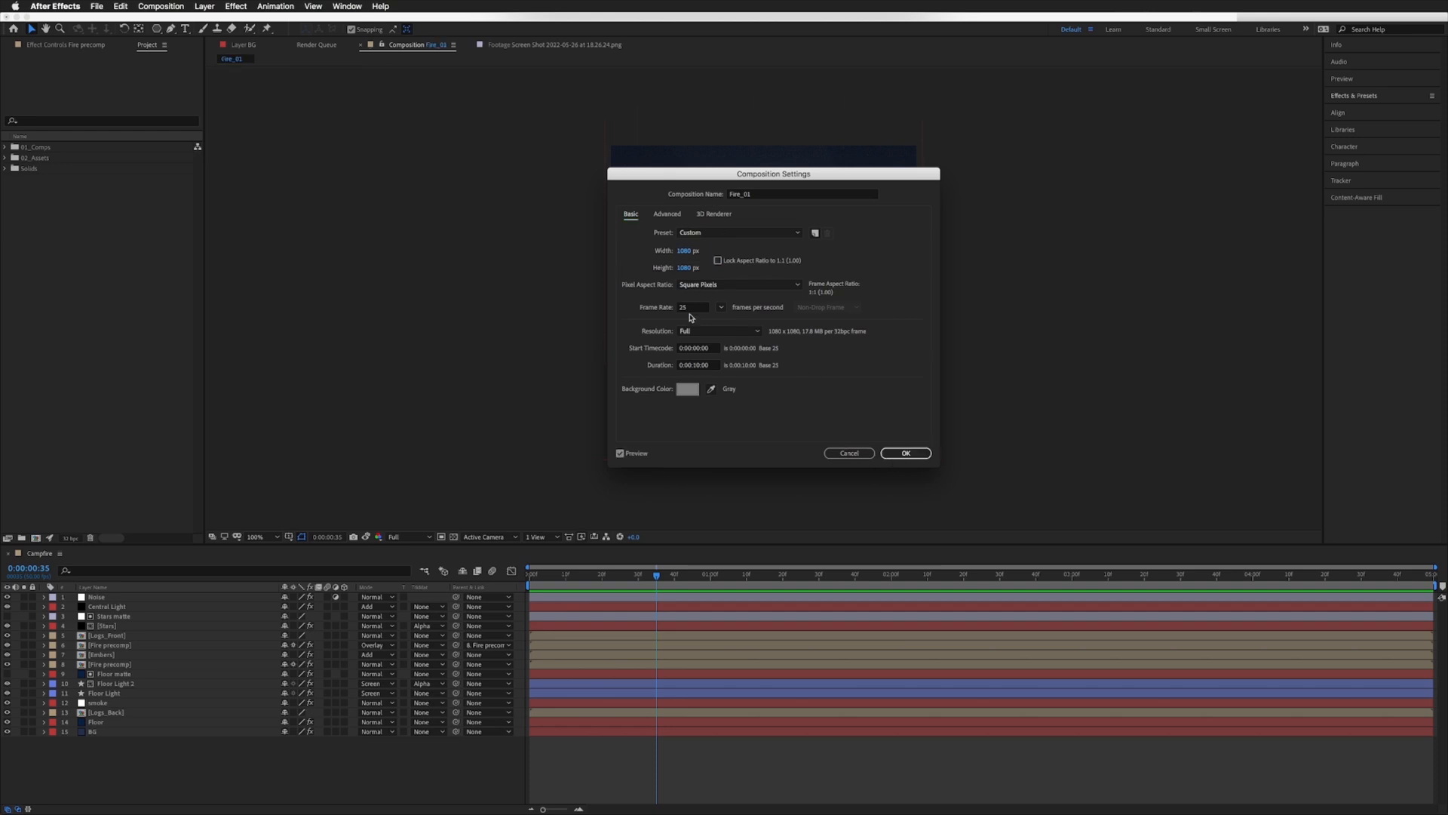
# Step: Change the background color of the Fire_01 composition to black
pyautogui.click(686, 389)
pyautogui.click(452, 335)
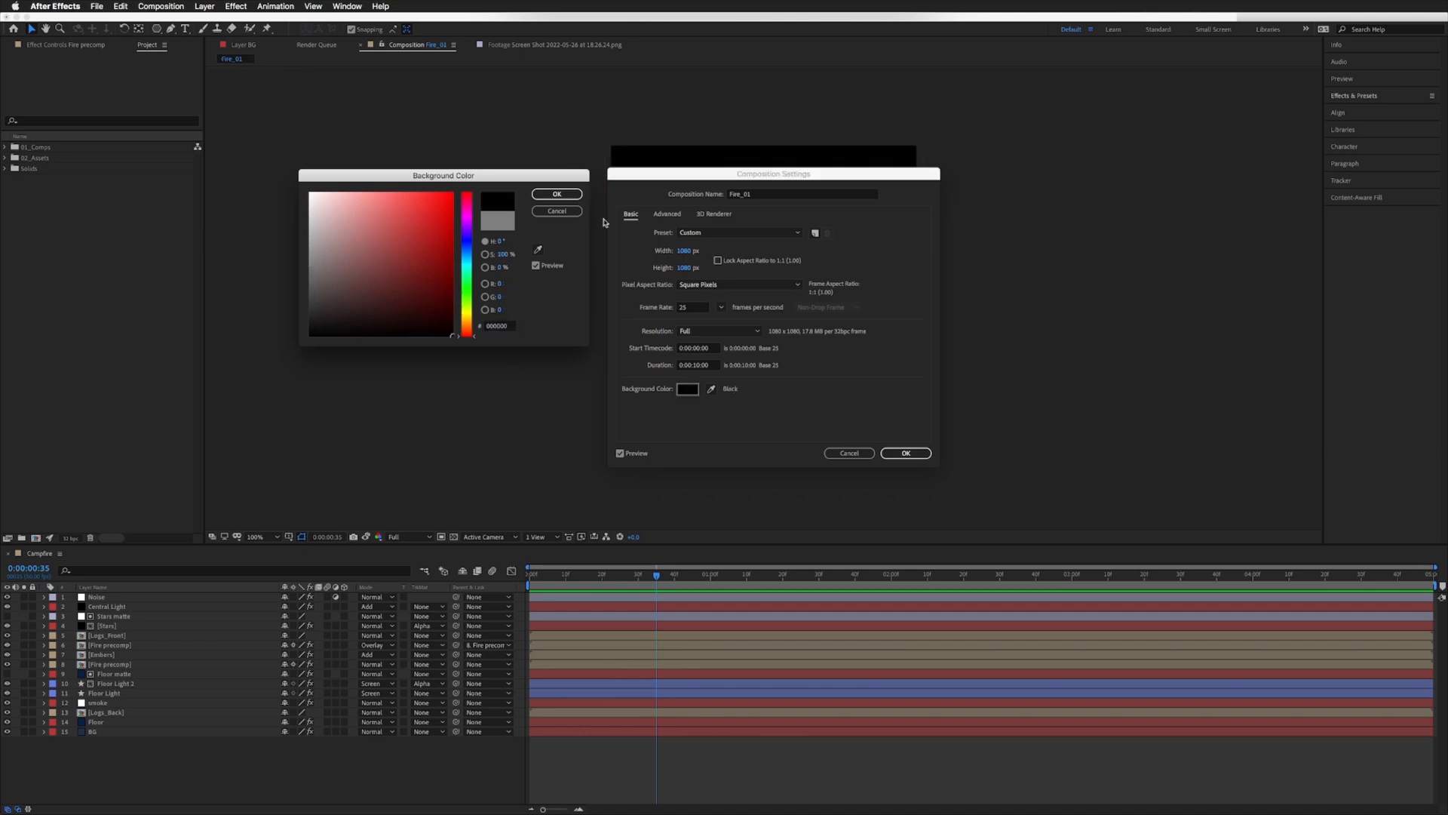
pyautogui.click(557, 195)
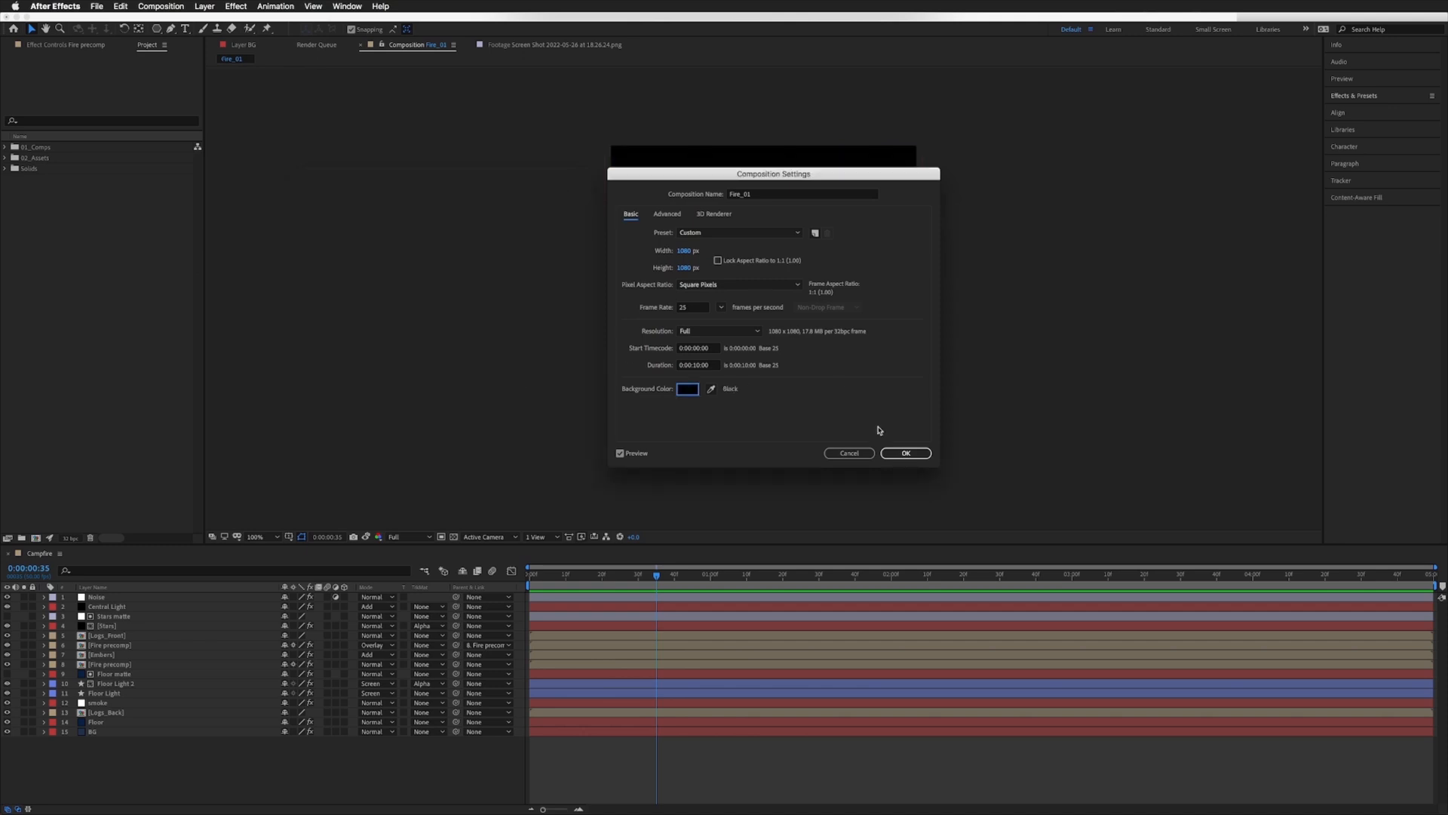
pyautogui.click(905, 454)
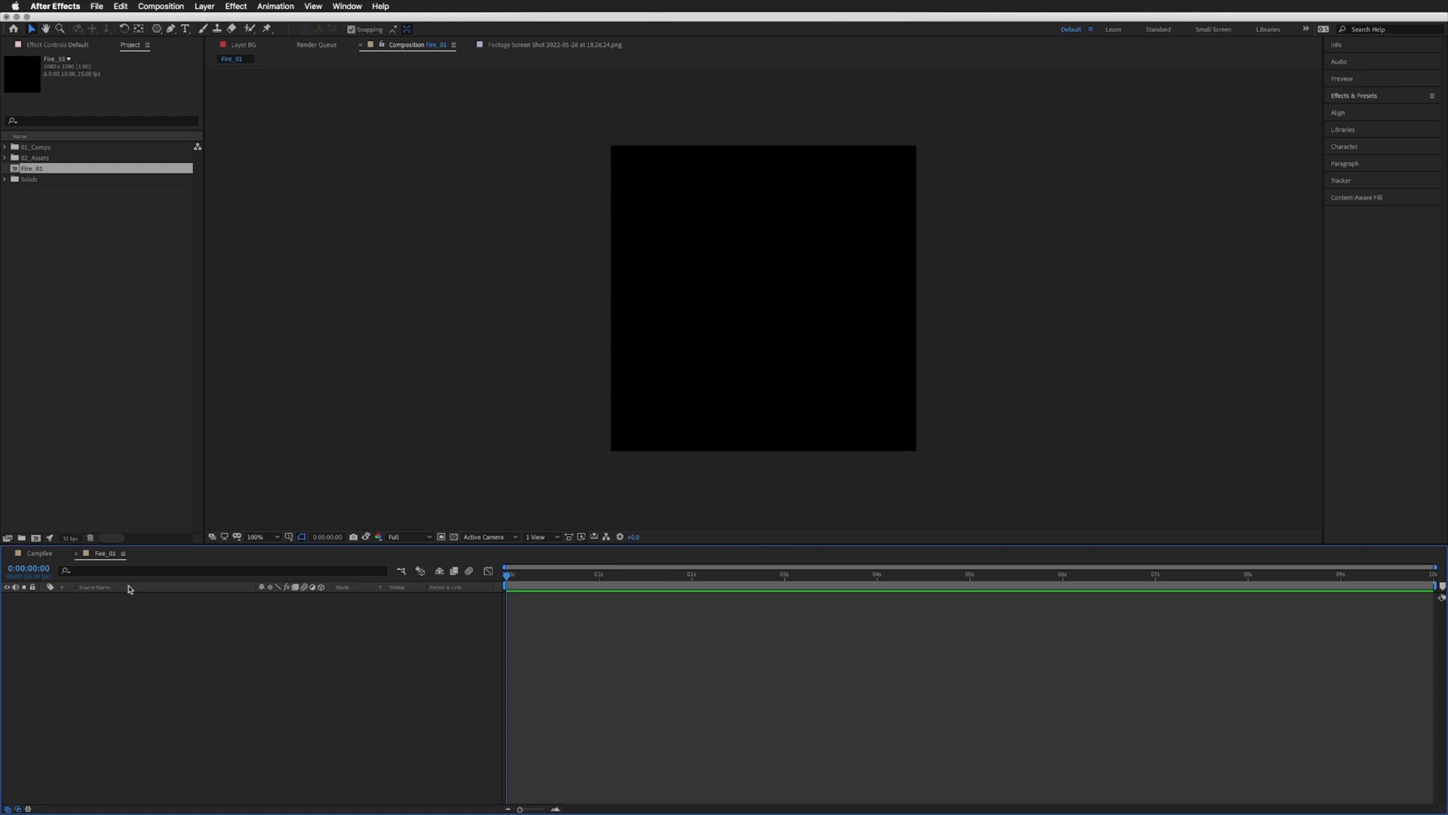
# Step: Draw a closed, rounded cone-like flame shape with the Pen tool in the middle of the composition
pyautogui.click(169, 30)
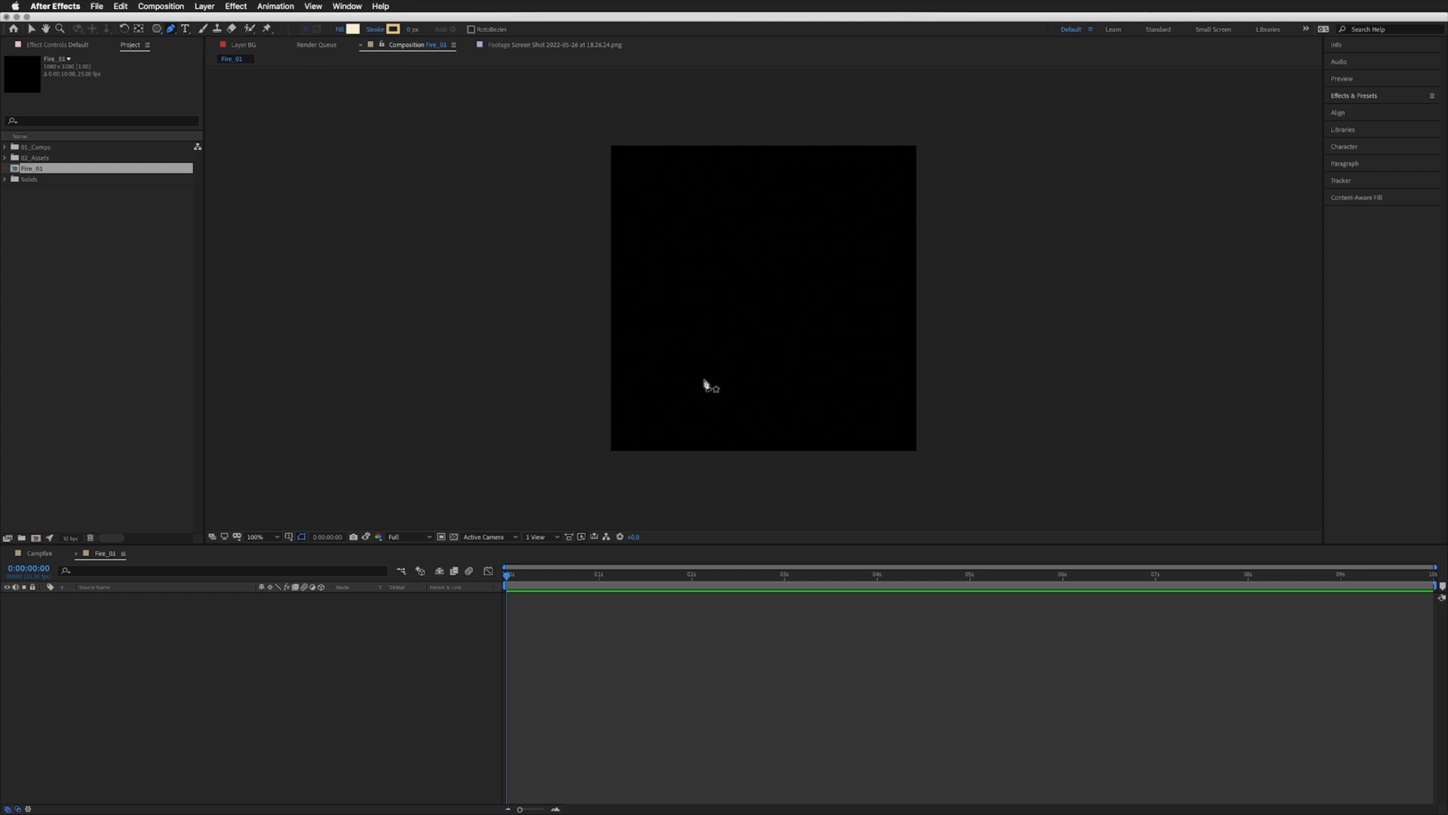
pyautogui.moveTo(696, 377); pyautogui.dragTo(695, 390)
pyautogui.moveTo(748, 250); pyautogui.dragTo(789, 252)
pyautogui.moveTo(821, 369); pyautogui.dragTo(731, 404)
pyautogui.click(695, 378)
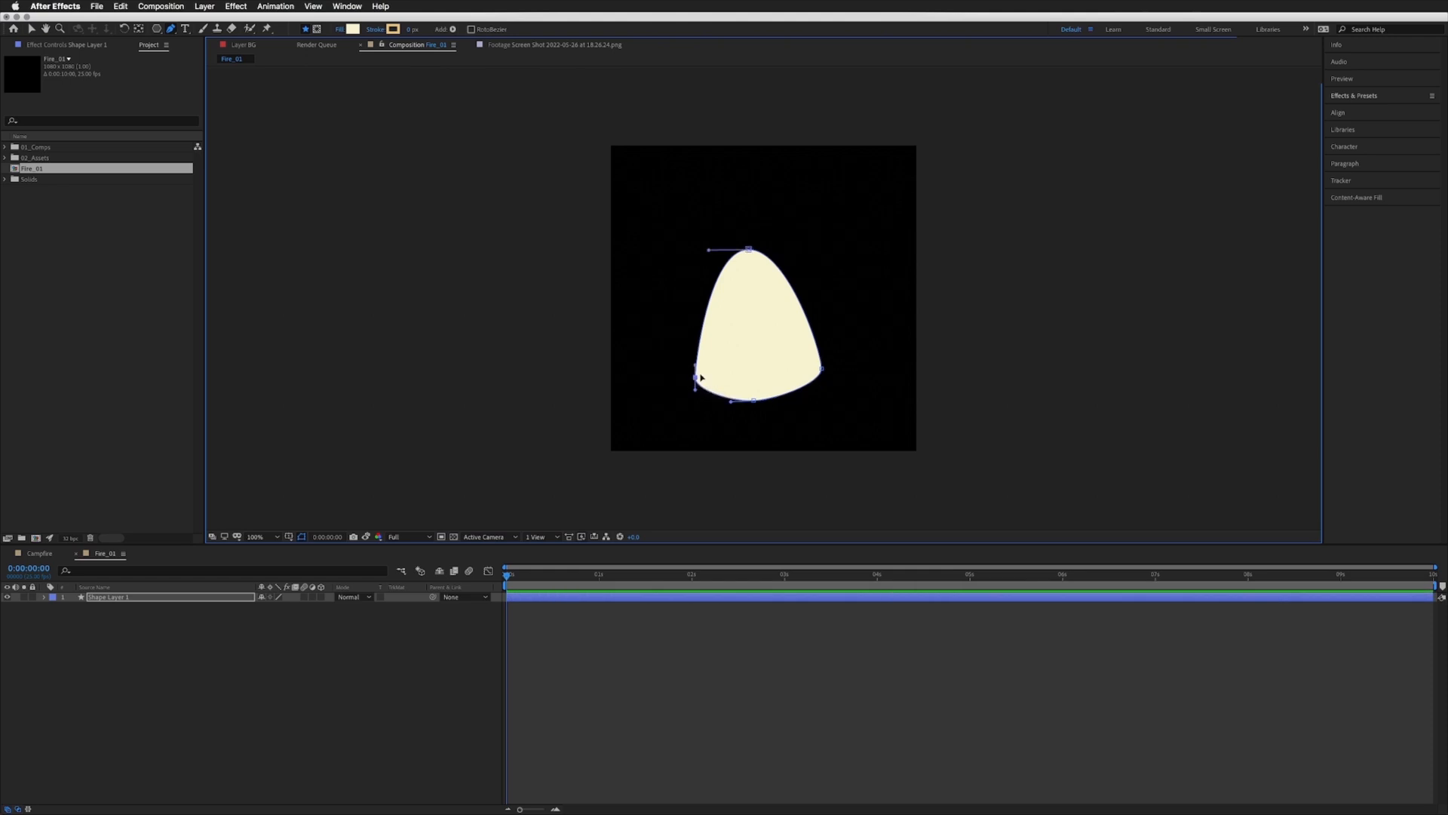
# Step: Reshape the flame path by raising its tip, extending the lower left corner outward and curving the left side inward
pyautogui.press('v')
pyautogui.moveTo(696, 367); pyautogui.dragTo(731, 339)
pyautogui.click(821, 369)
pyautogui.moveTo(824, 356); pyautogui.dragTo(772, 339)
pyautogui.moveTo(749, 250); pyautogui.dragTo(779, 233)
pyautogui.moveTo(687, 367); pyautogui.dragTo(657, 392)
pyautogui.moveTo(754, 401); pyautogui.dragTo(746, 343)
pyautogui.click(687, 372)
pyautogui.click(821, 378)
pyautogui.moveTo(752, 234); pyautogui.dragTo(751, 228)
pyautogui.moveTo(756, 344); pyautogui.dragTo(826, 344)
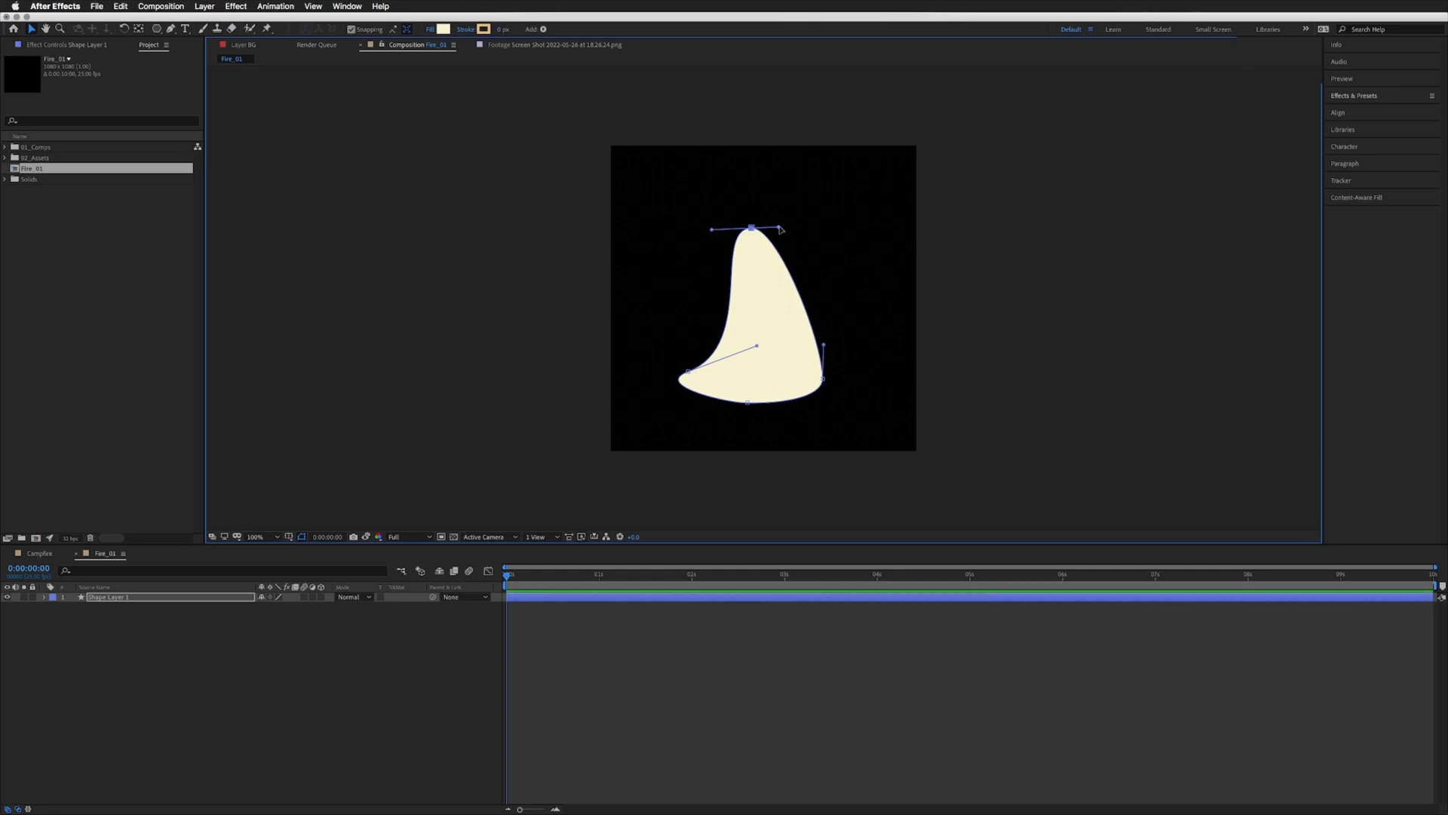
# Step: Curve the flame's right side inward to mirror the left, raise and narrow the tip, and widen the rounded base
pyautogui.moveTo(778, 227); pyautogui.dragTo(792, 230)
pyautogui.moveTo(756, 345); pyautogui.dragTo(724, 314)
pyautogui.moveTo(822, 344); pyautogui.dragTo(777, 317)
pyautogui.moveTo(751, 228); pyautogui.dragTo(760, 220)
pyautogui.moveTo(823, 378); pyautogui.dragTo(840, 378)
pyautogui.moveTo(794, 315); pyautogui.dragTo(737, 310)
pyautogui.moveTo(794, 403); pyautogui.dragTo(806, 403)
pyautogui.moveTo(760, 220); pyautogui.dragTo(764, 214)
pyautogui.moveTo(737, 310); pyautogui.dragTo(776, 311)
pyautogui.moveTo(748, 403); pyautogui.dragTo(758, 409)
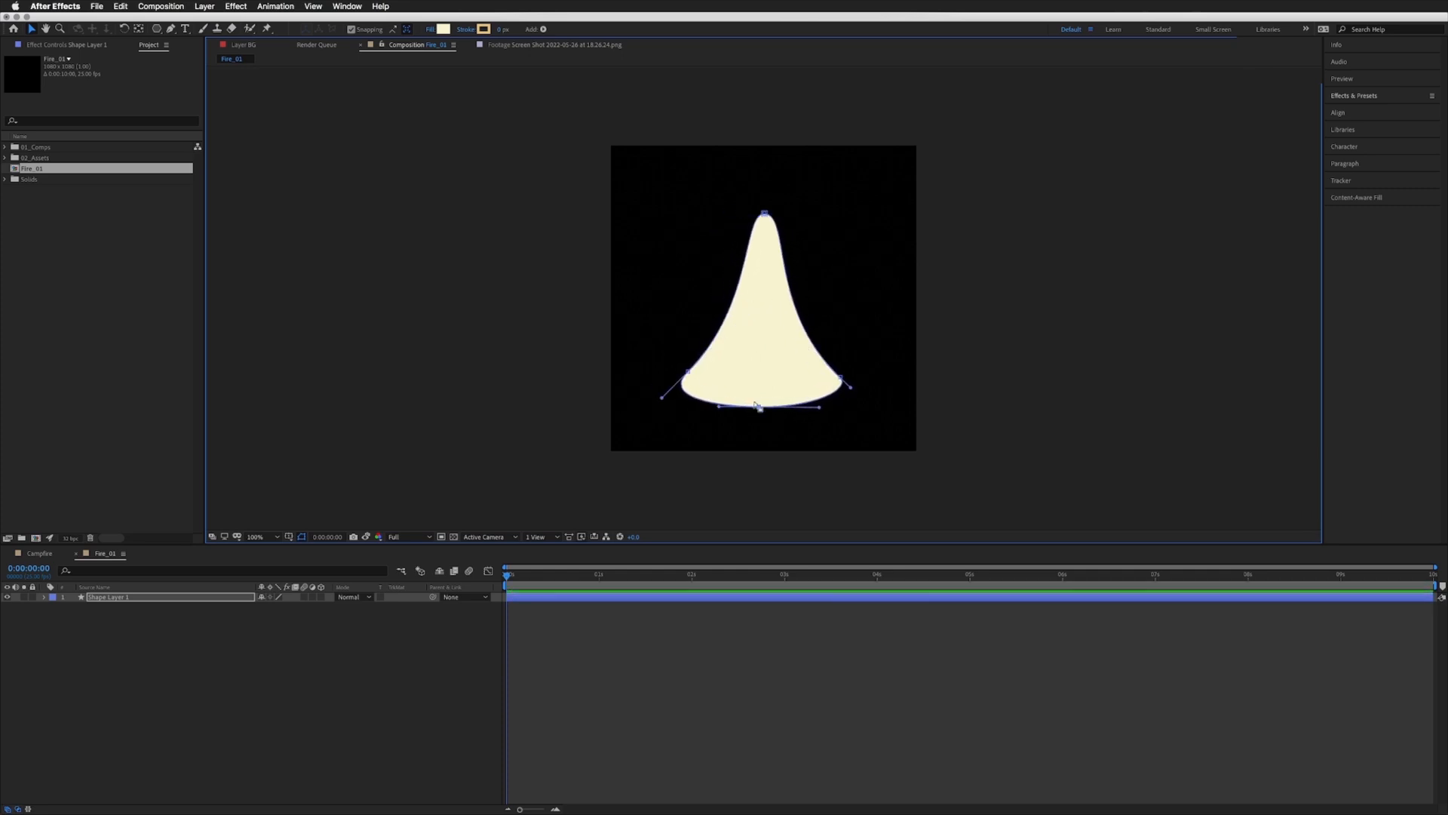
pyautogui.click(573, 227)
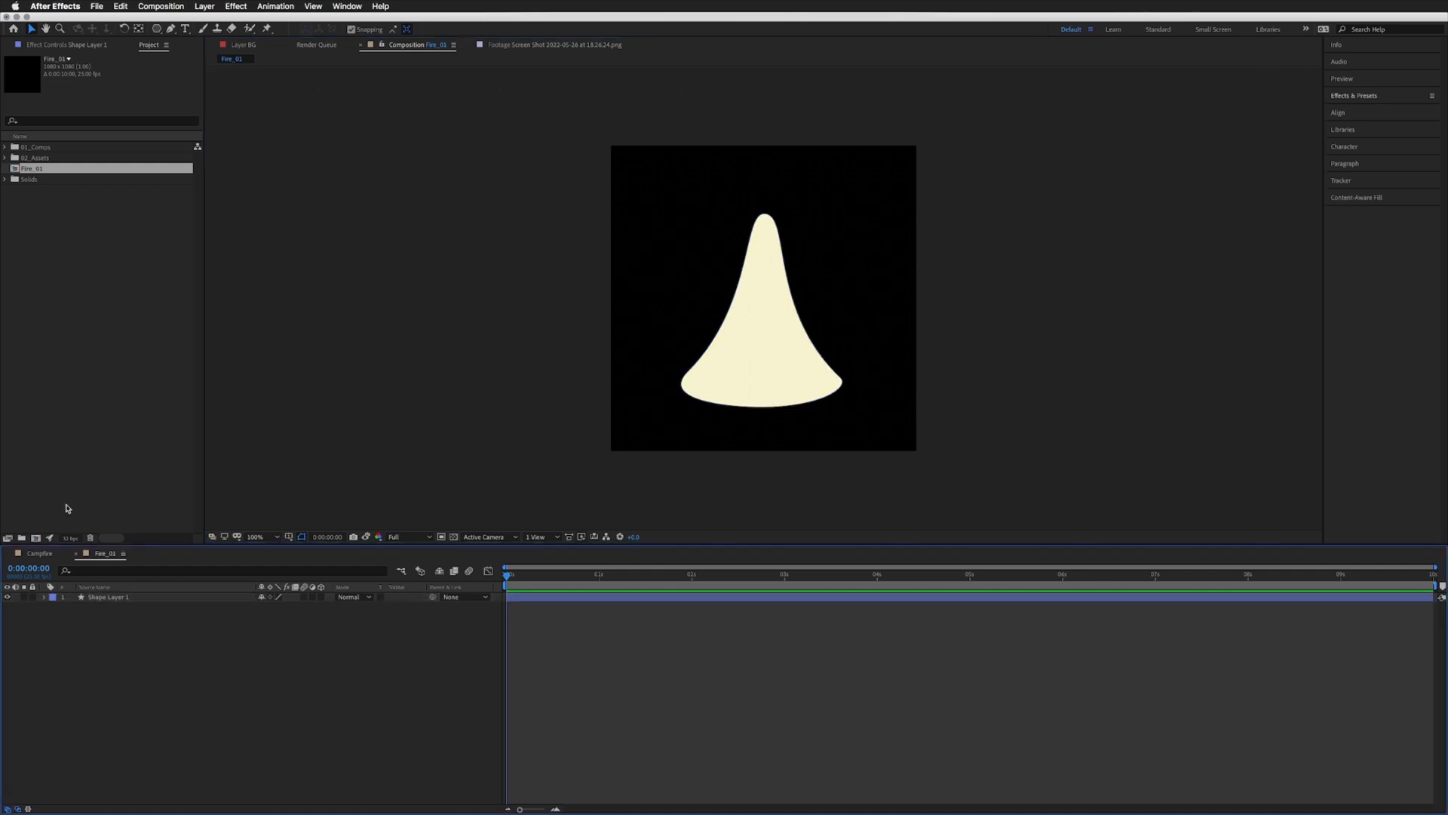
# Step: Create a second 1080 × 1080 px composition named Wiggle_Displace
pyautogui.click(73, 238)
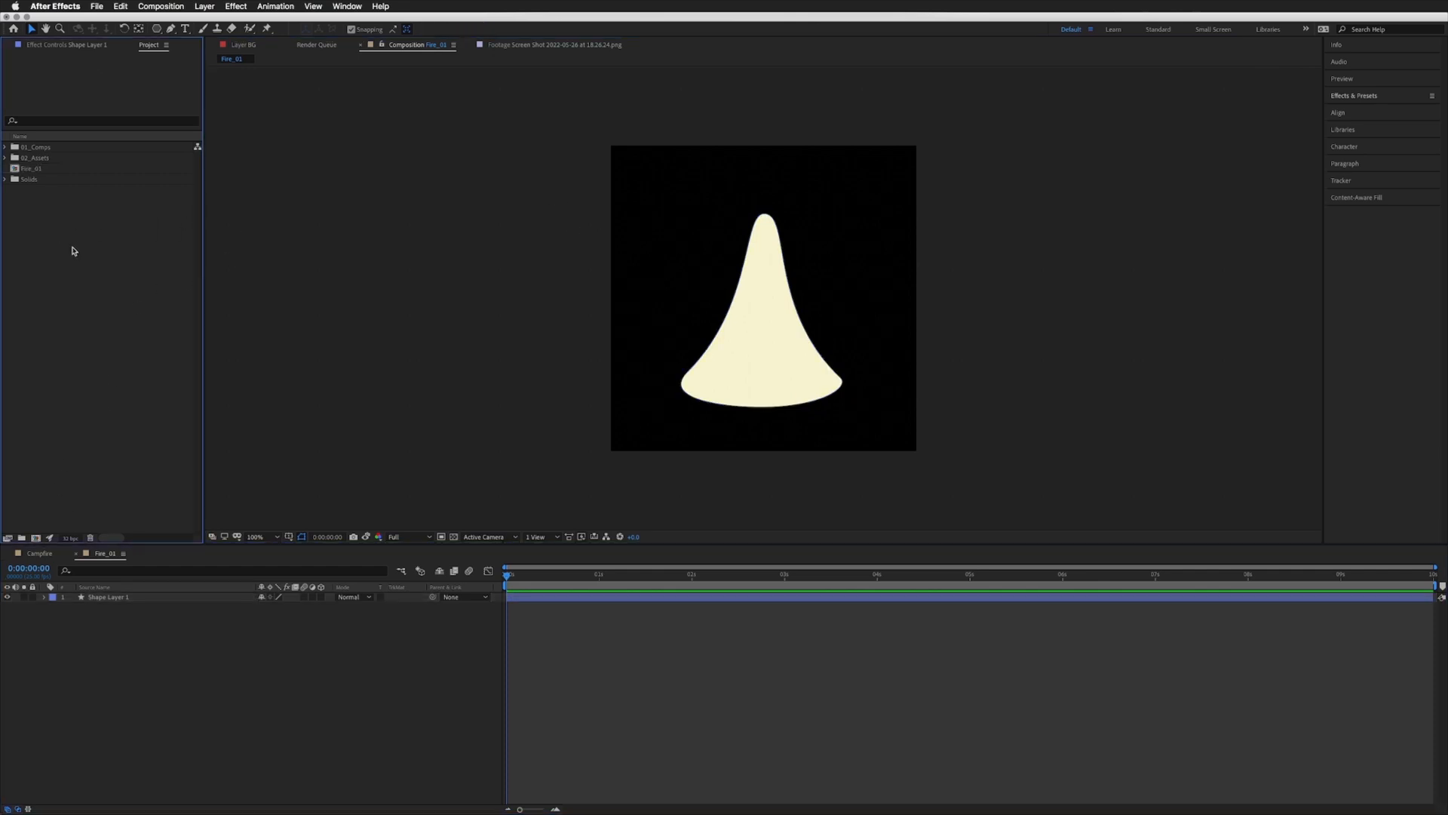
pyautogui.click(35, 539)
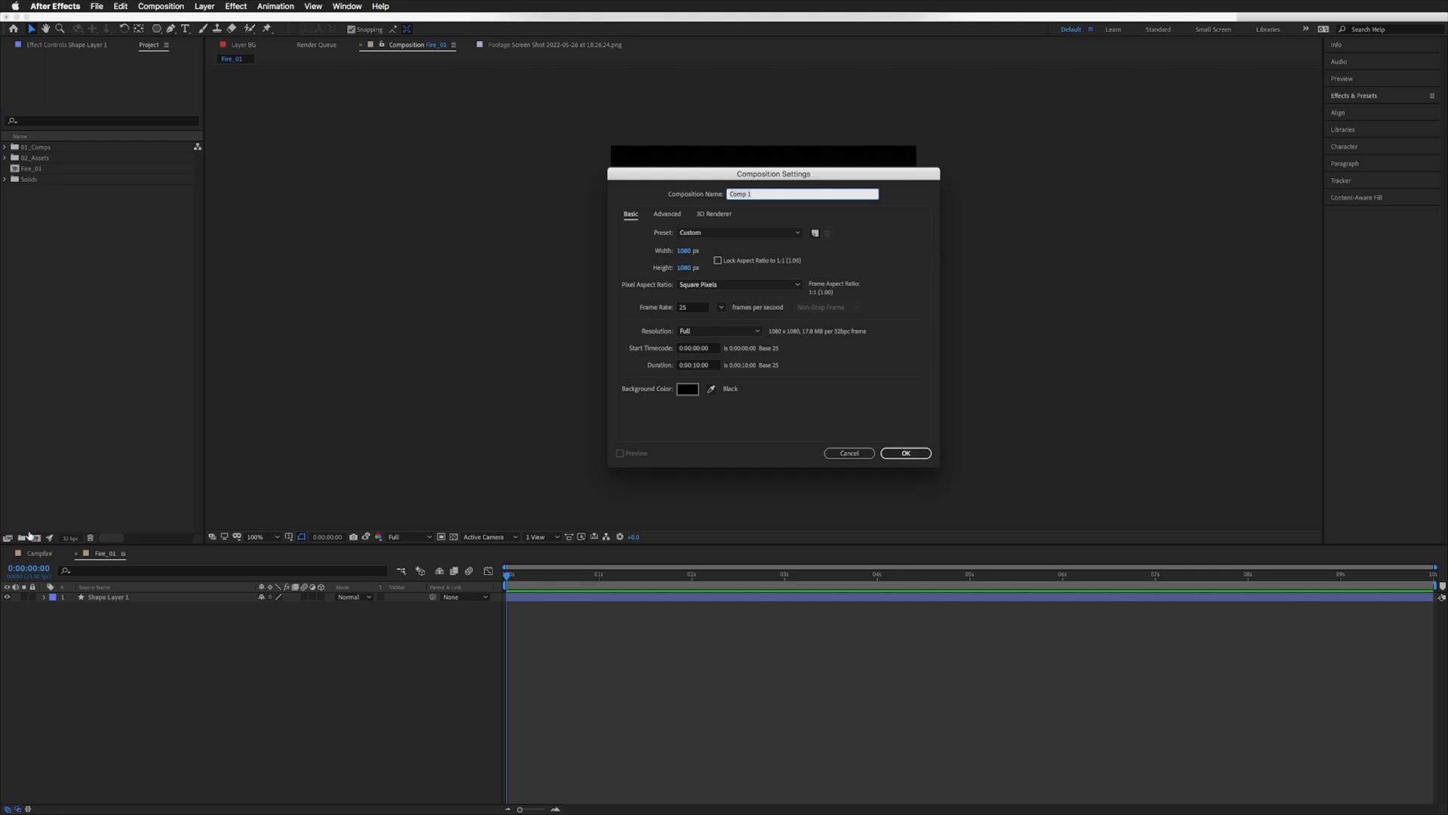
pyautogui.write('Wiggle')
pyautogui.click(906, 453)
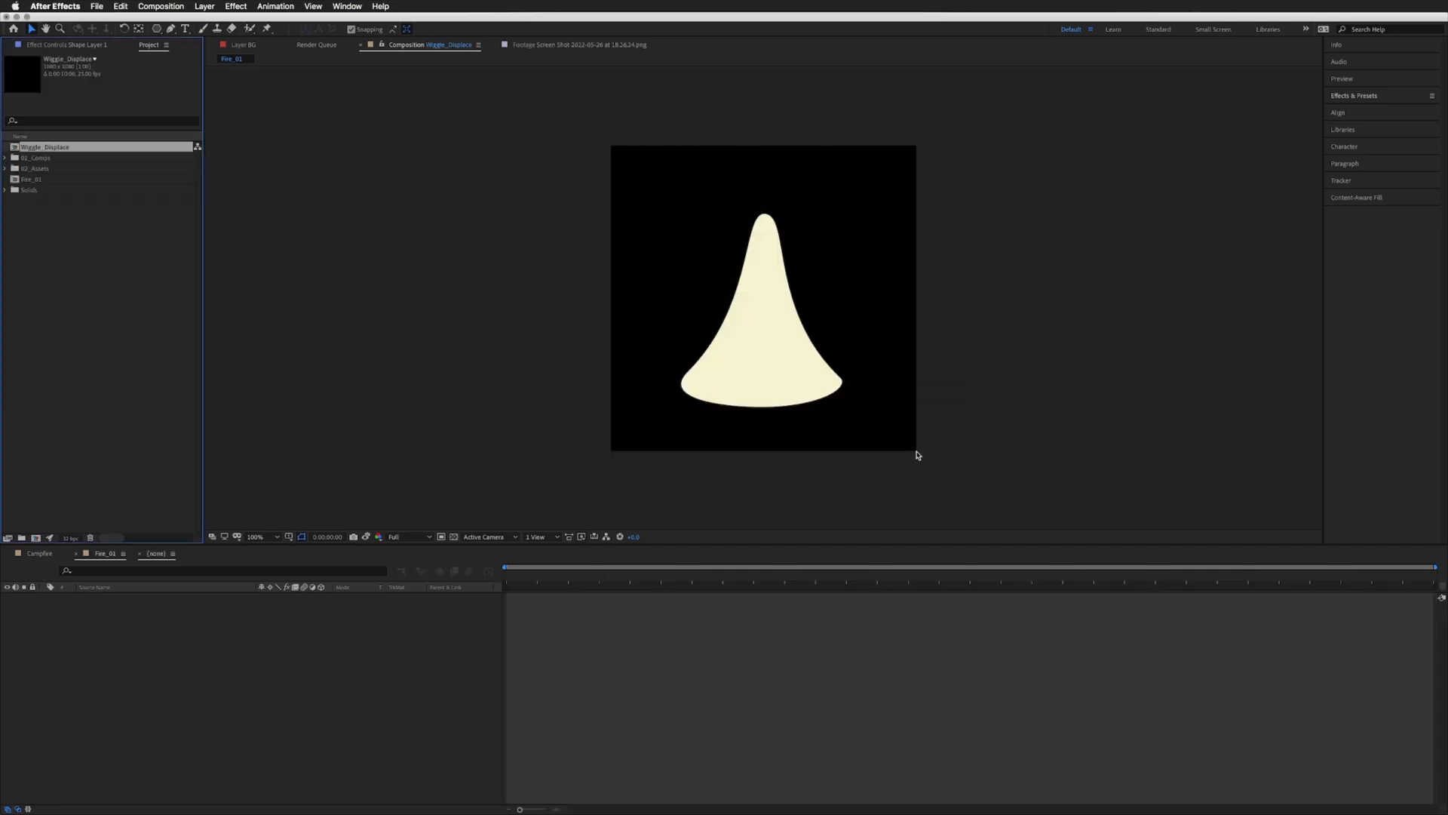
# Step: Add a gray 1080 × 1080 px solid layer to the Wiggle_Displace composition
pyautogui.click(205, 6)
pyautogui.moveTo(215, 21)
pyautogui.click(380, 34)
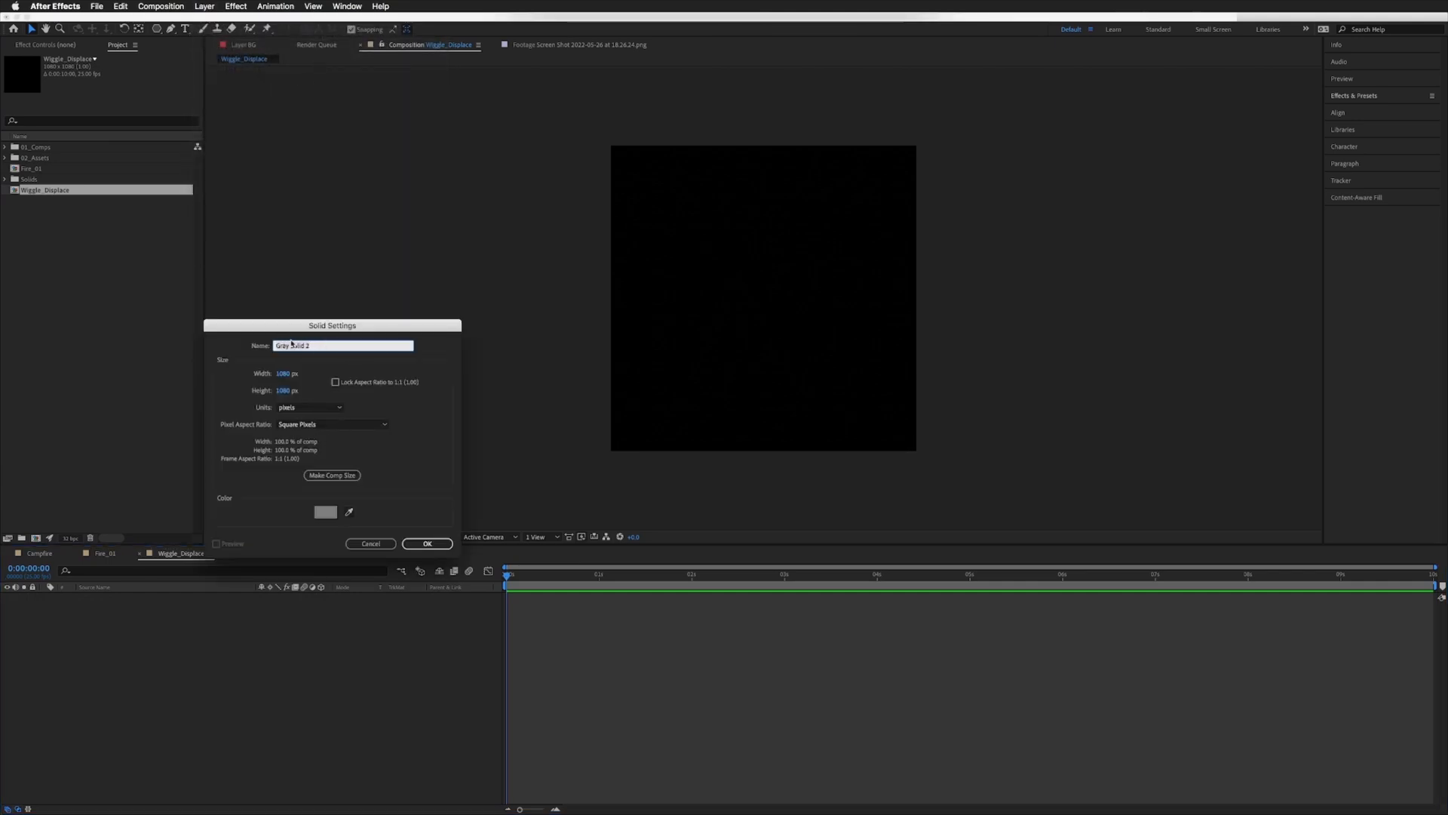
pyautogui.click(429, 543)
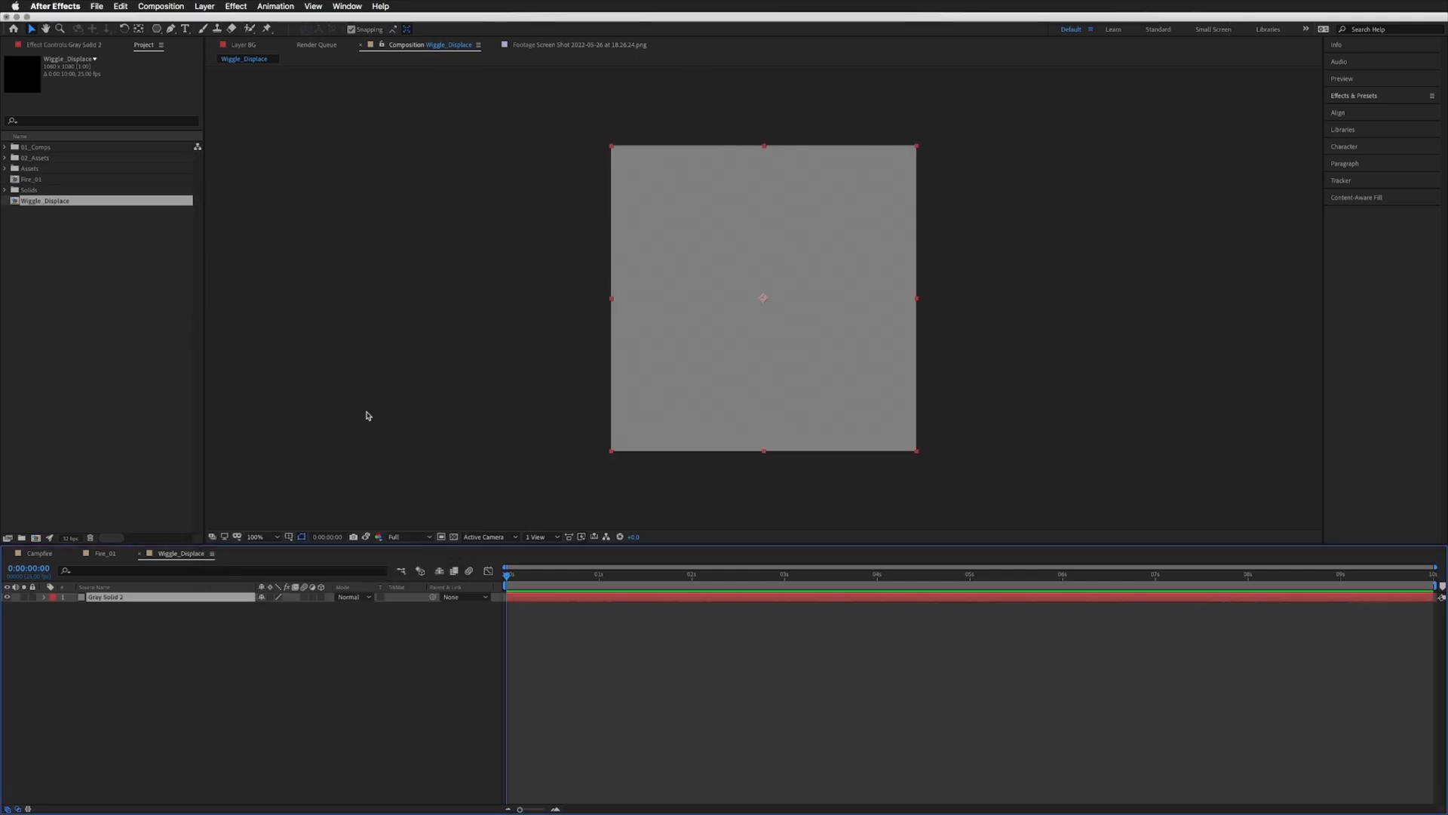
# Step: Find the Fractal Noise effect and apply it to the gray solid
pyautogui.click(1348, 100)
pyautogui.click(1362, 116)
pyautogui.write('fractal noise')
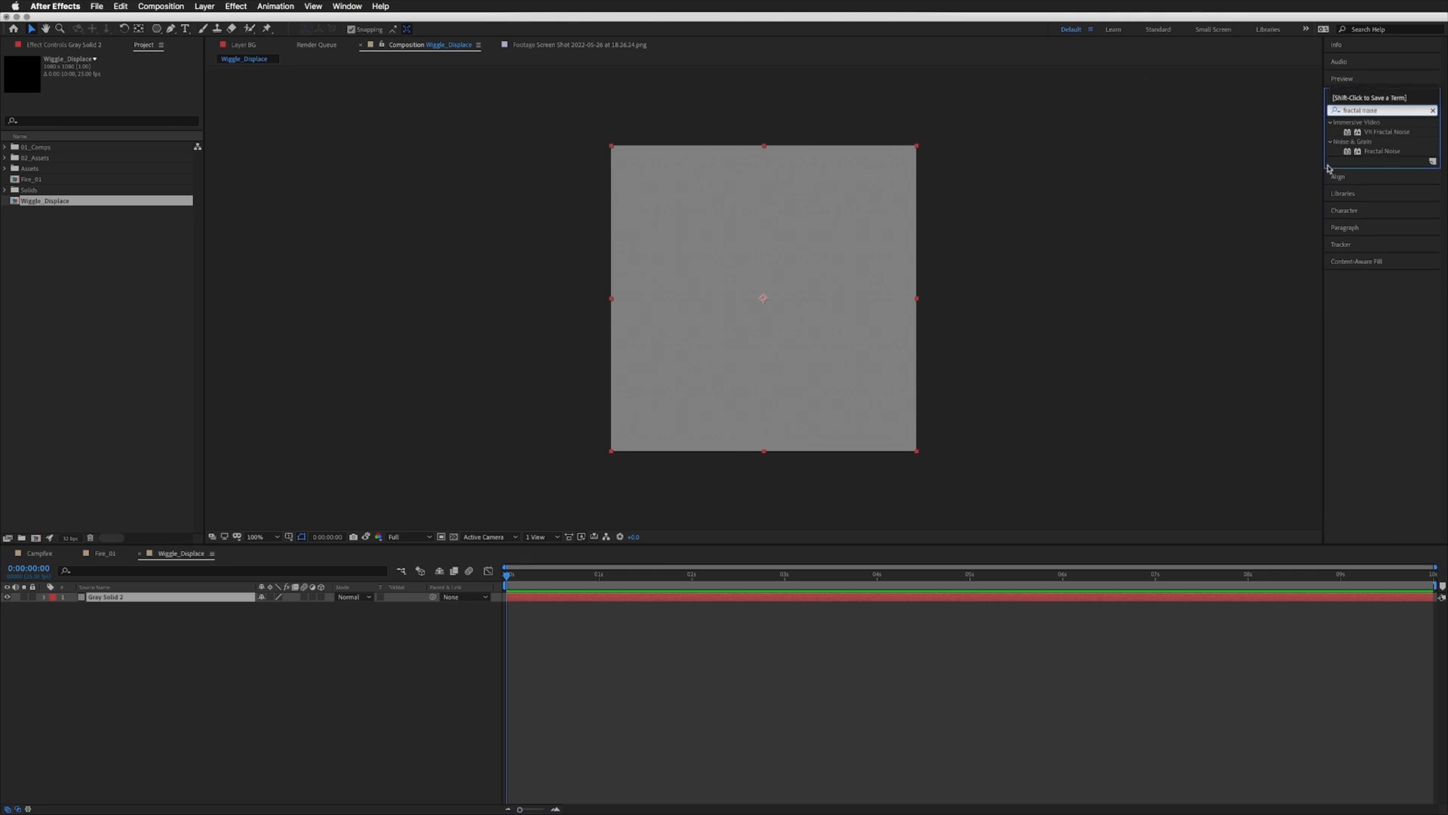
pyautogui.moveTo(1390, 154); pyautogui.dragTo(660, 314)
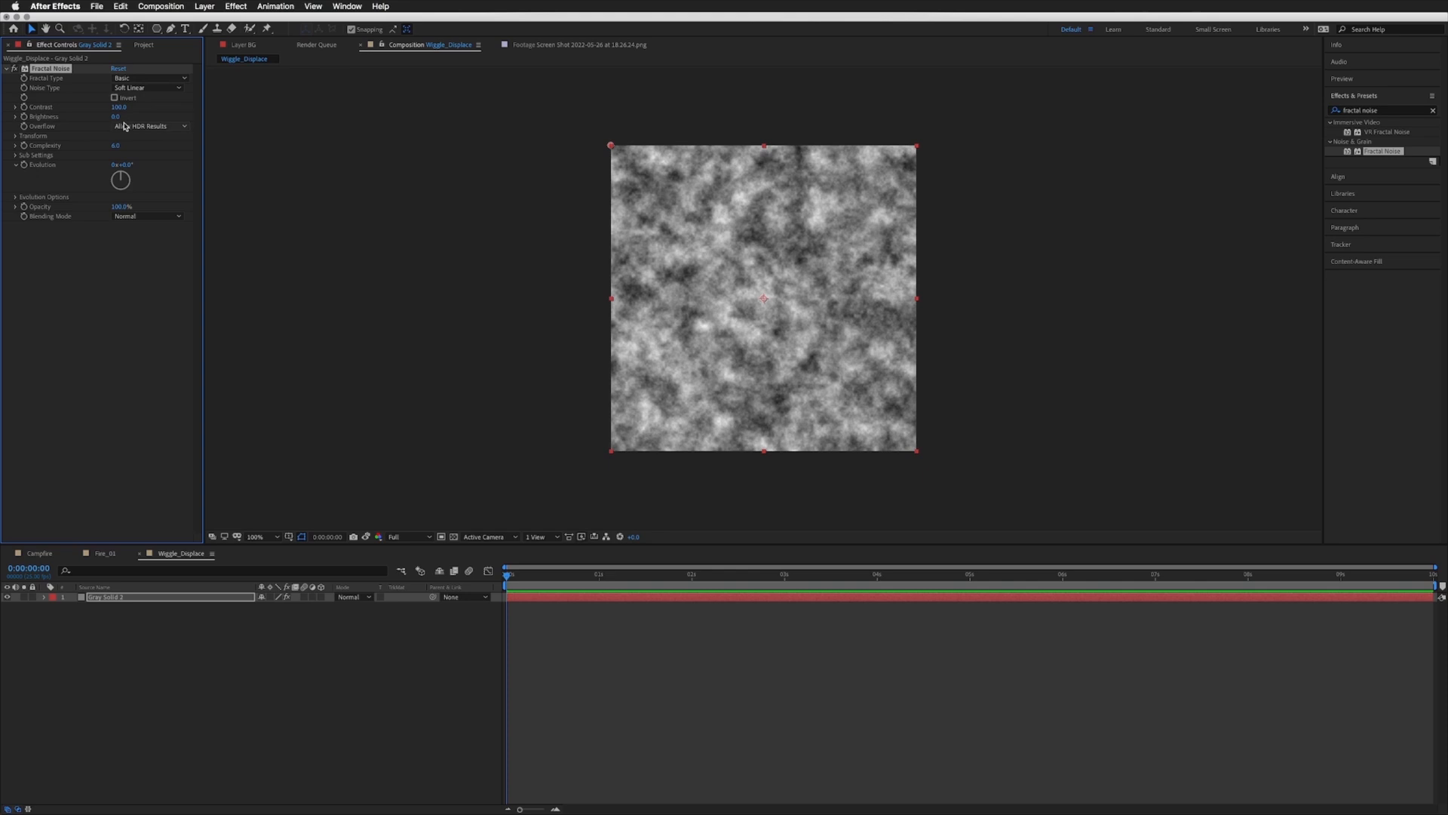
# Step: Set the Fractal Noise scale to 770 and its complexity to 2
pyautogui.click(15, 136)
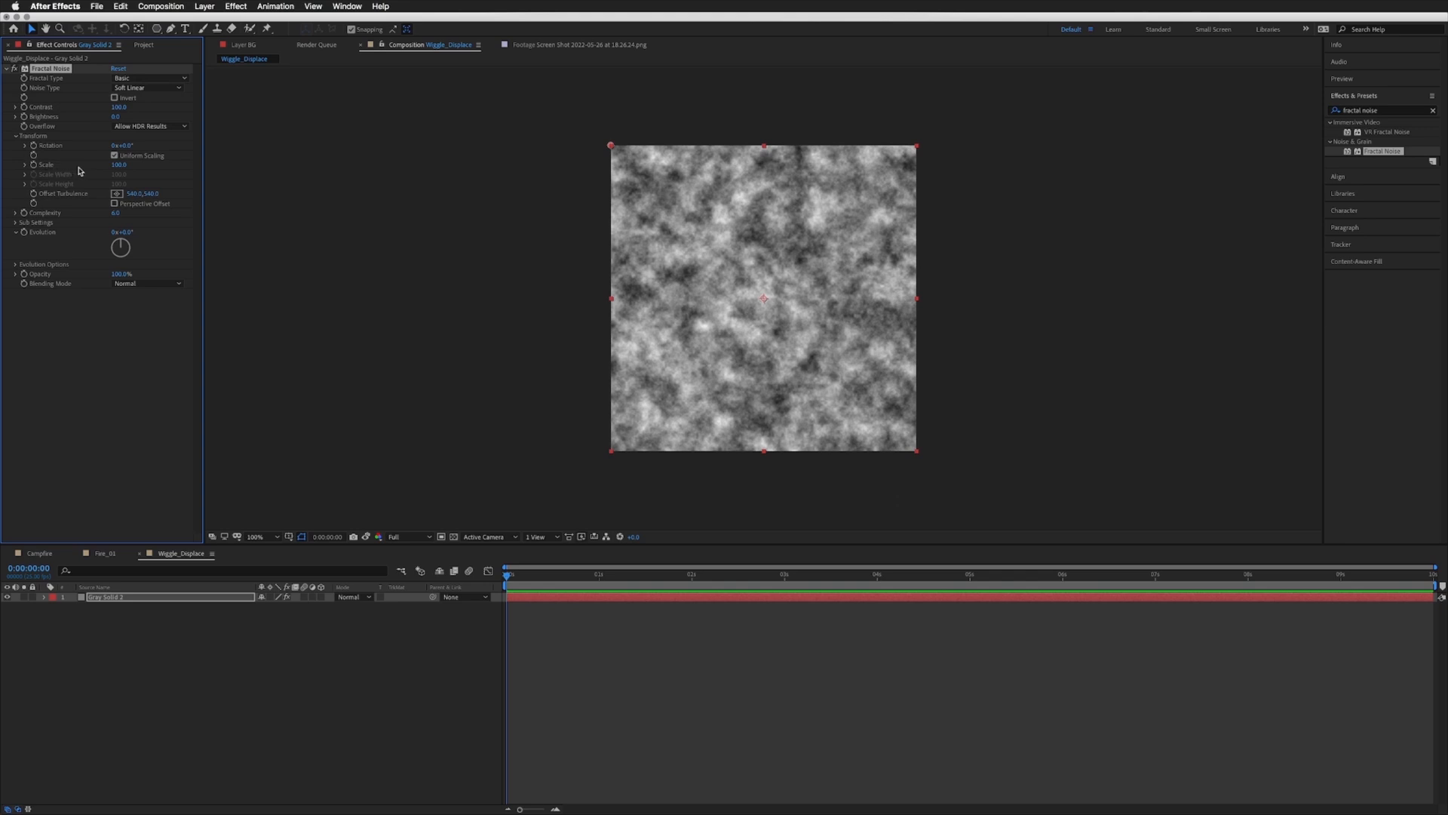
pyautogui.moveTo(116, 165); pyautogui.dragTo(449, 124)
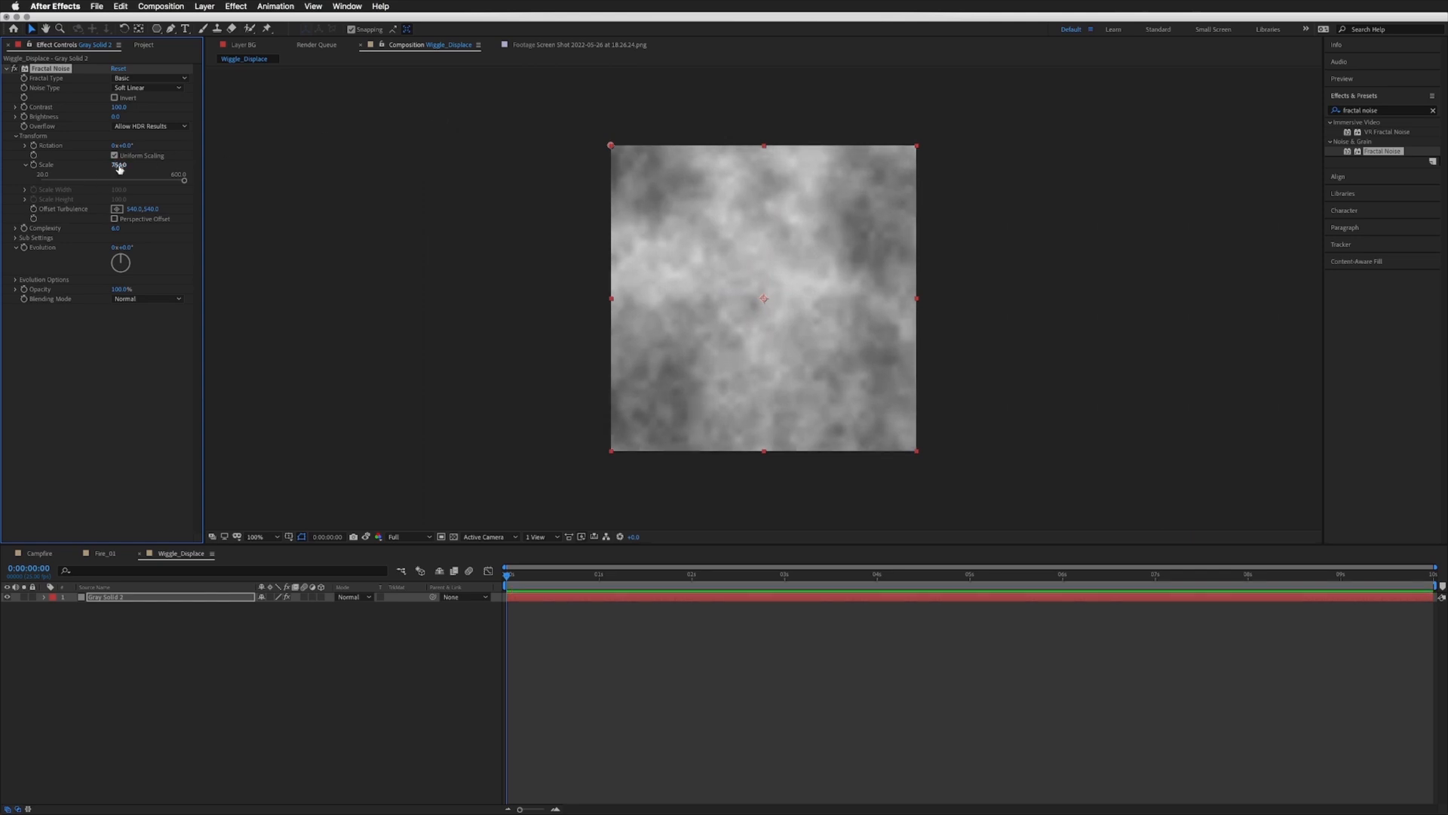
pyautogui.click(119, 165)
pyautogui.write('7')
pyautogui.press('Return')
pyautogui.click(116, 228)
pyautogui.press('Return')
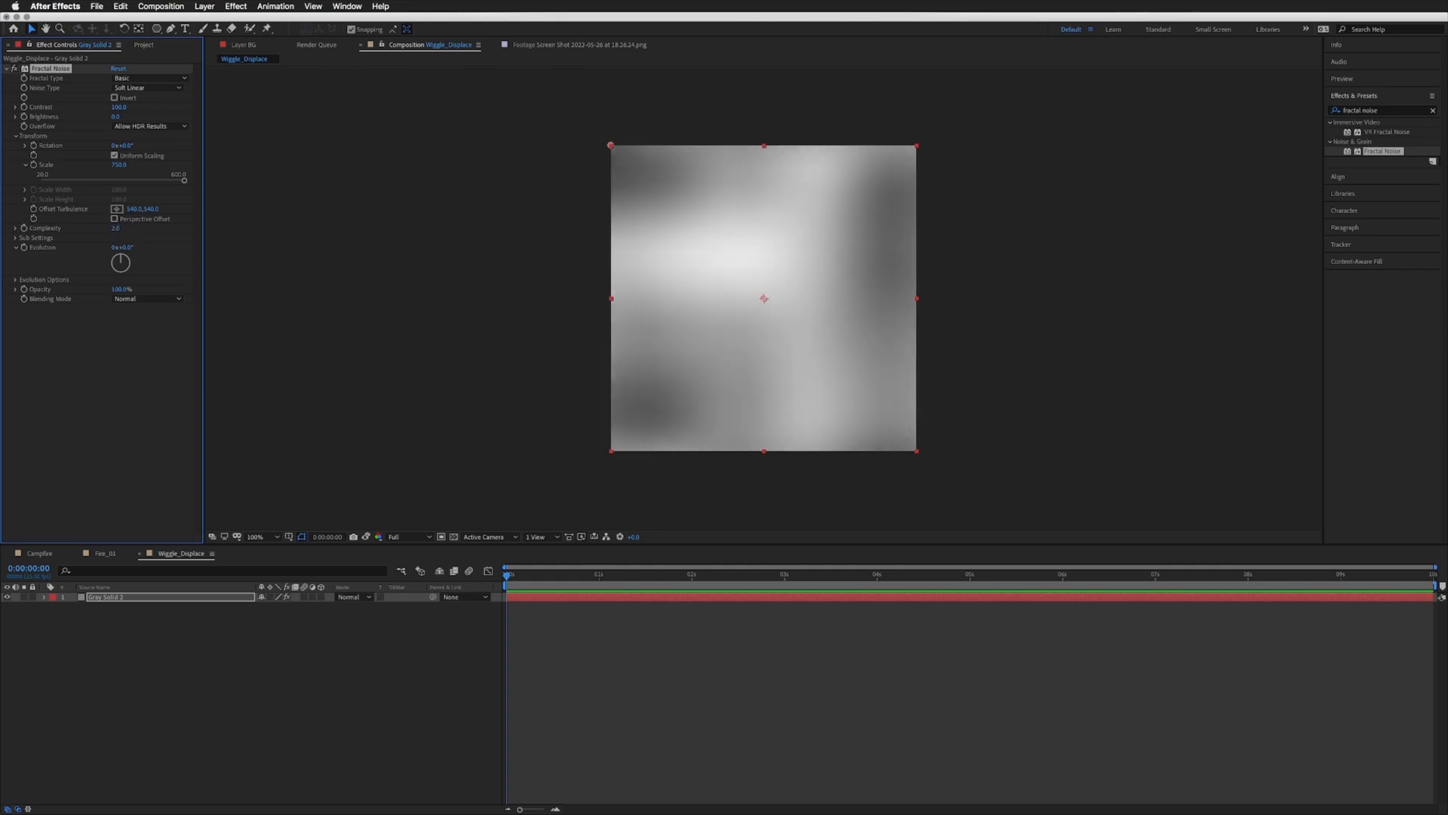
pyautogui.click(181, 337)
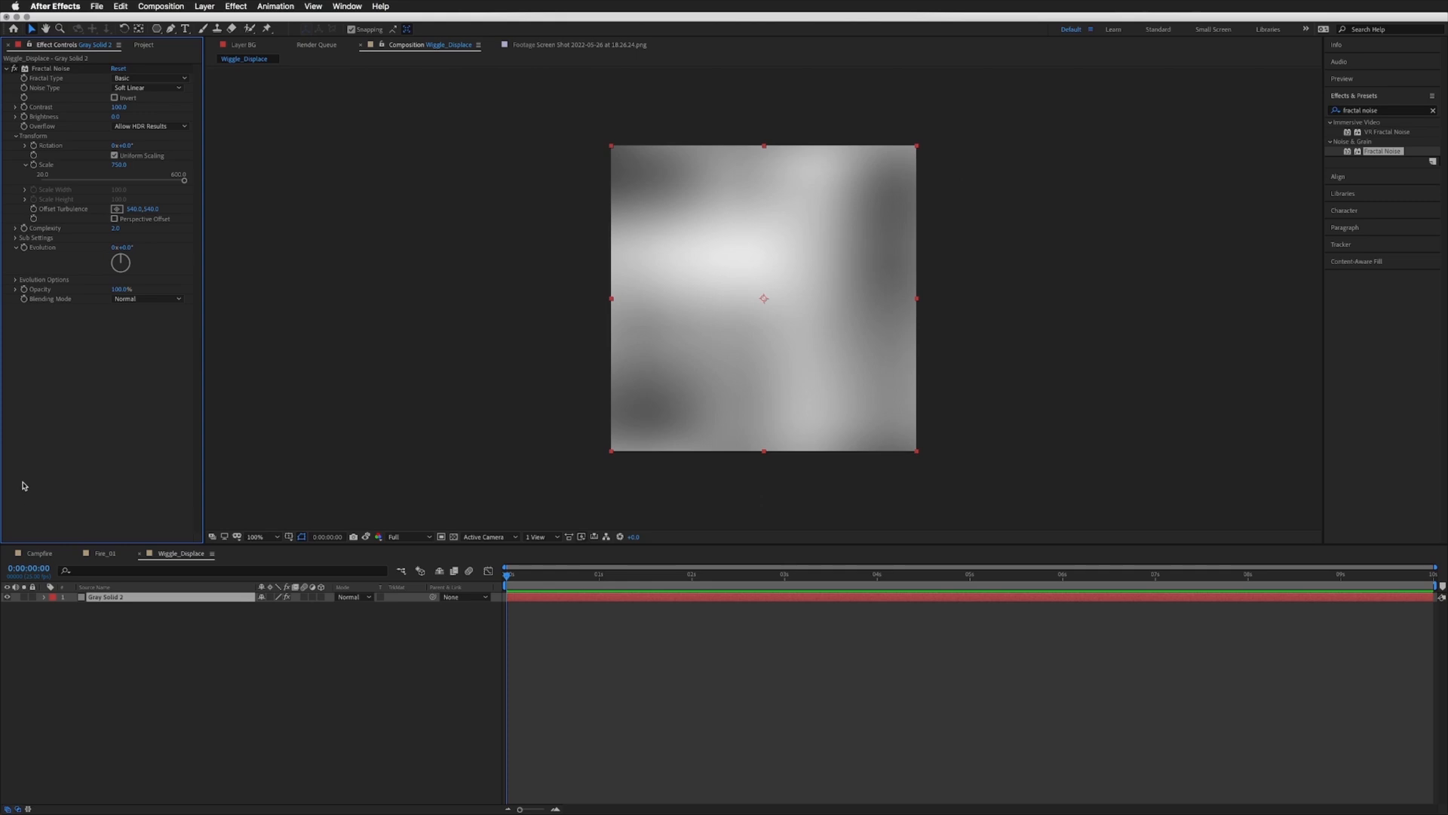
# Step: Place Wiggle_Displace beneath the shape layer in the Fire_01 composition, then hide and lock it
pyautogui.click(106, 556)
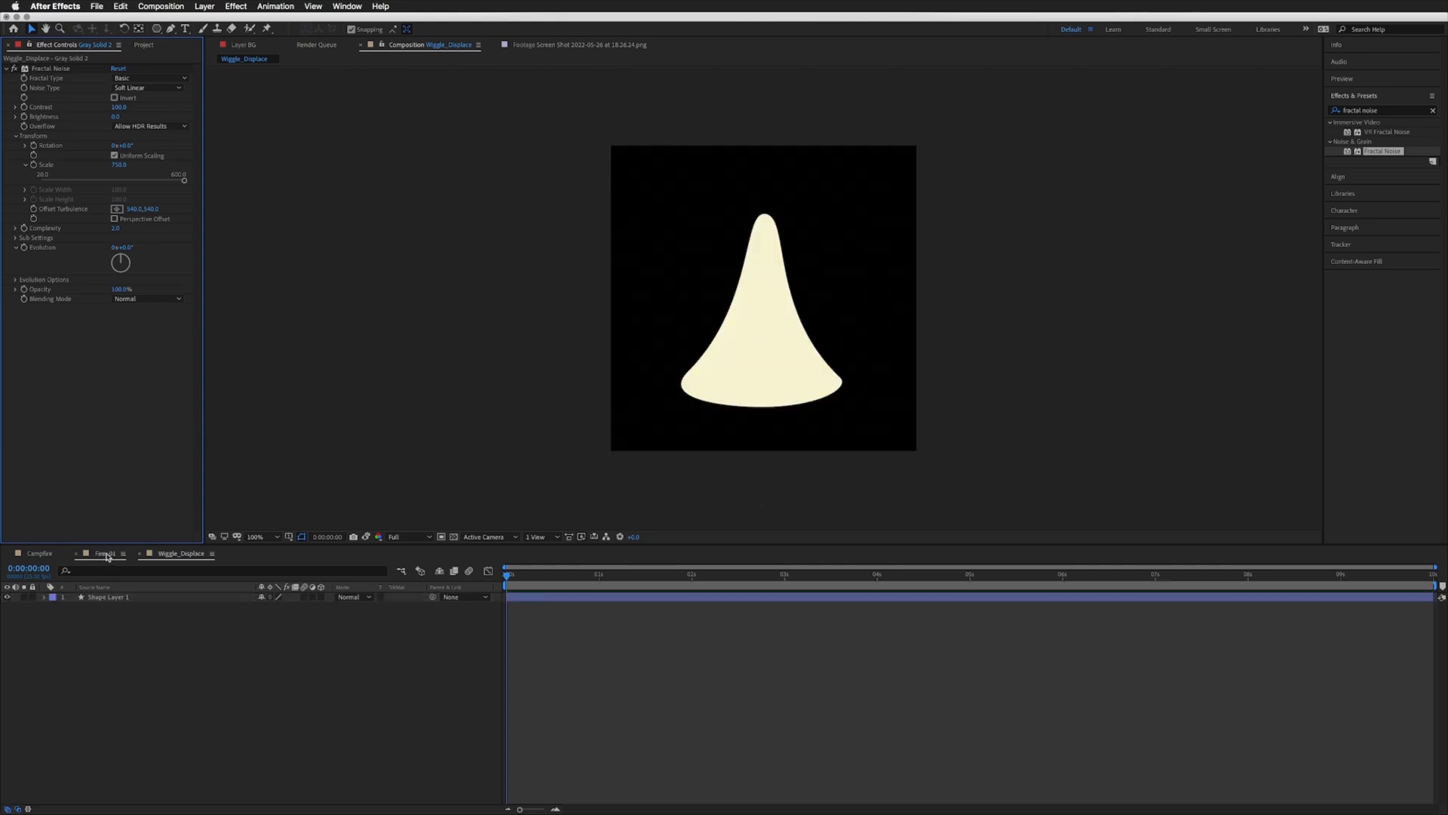
pyautogui.click(118, 46)
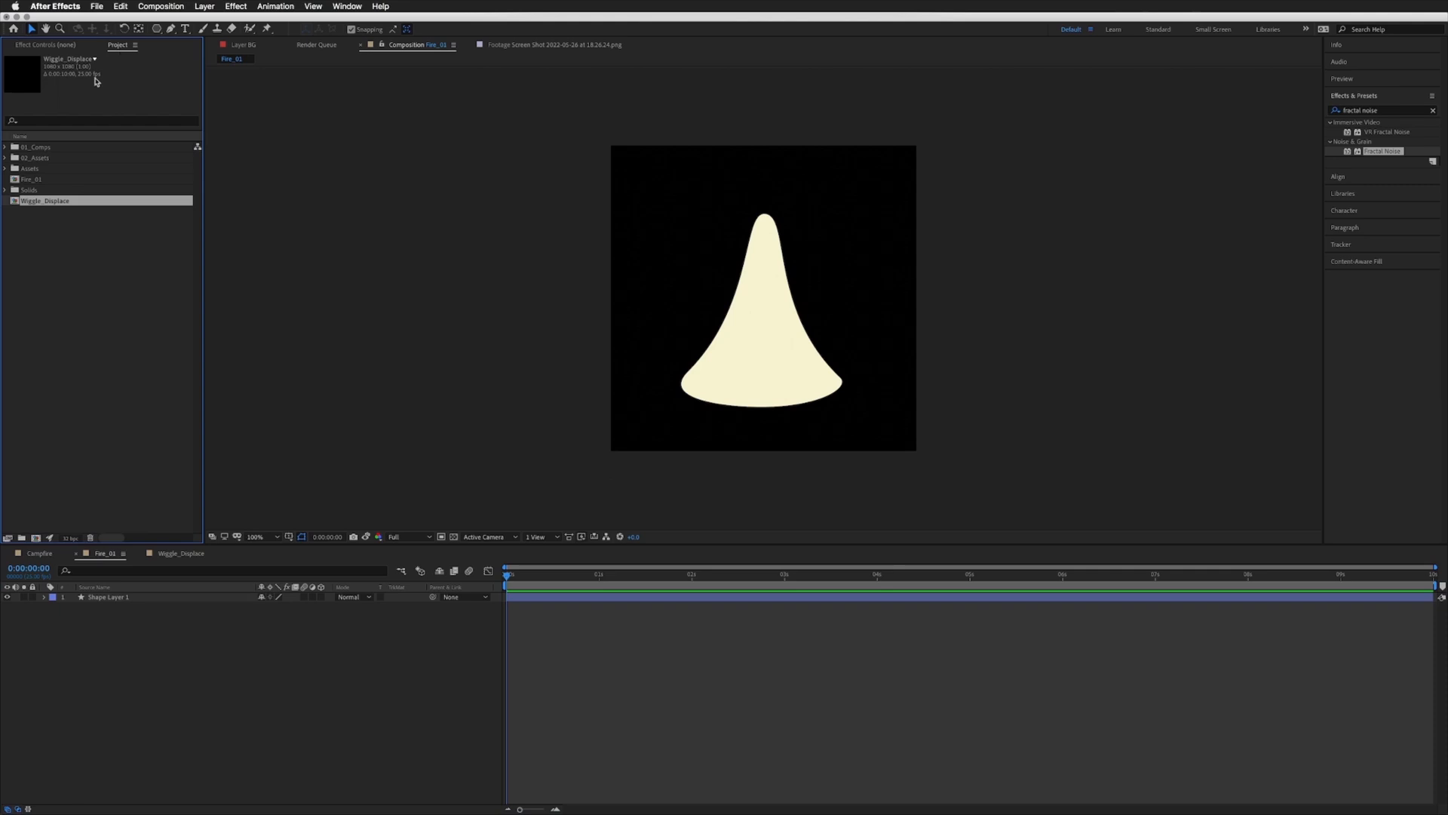
pyautogui.moveTo(36, 203); pyautogui.dragTo(104, 599)
pyautogui.click(7, 606)
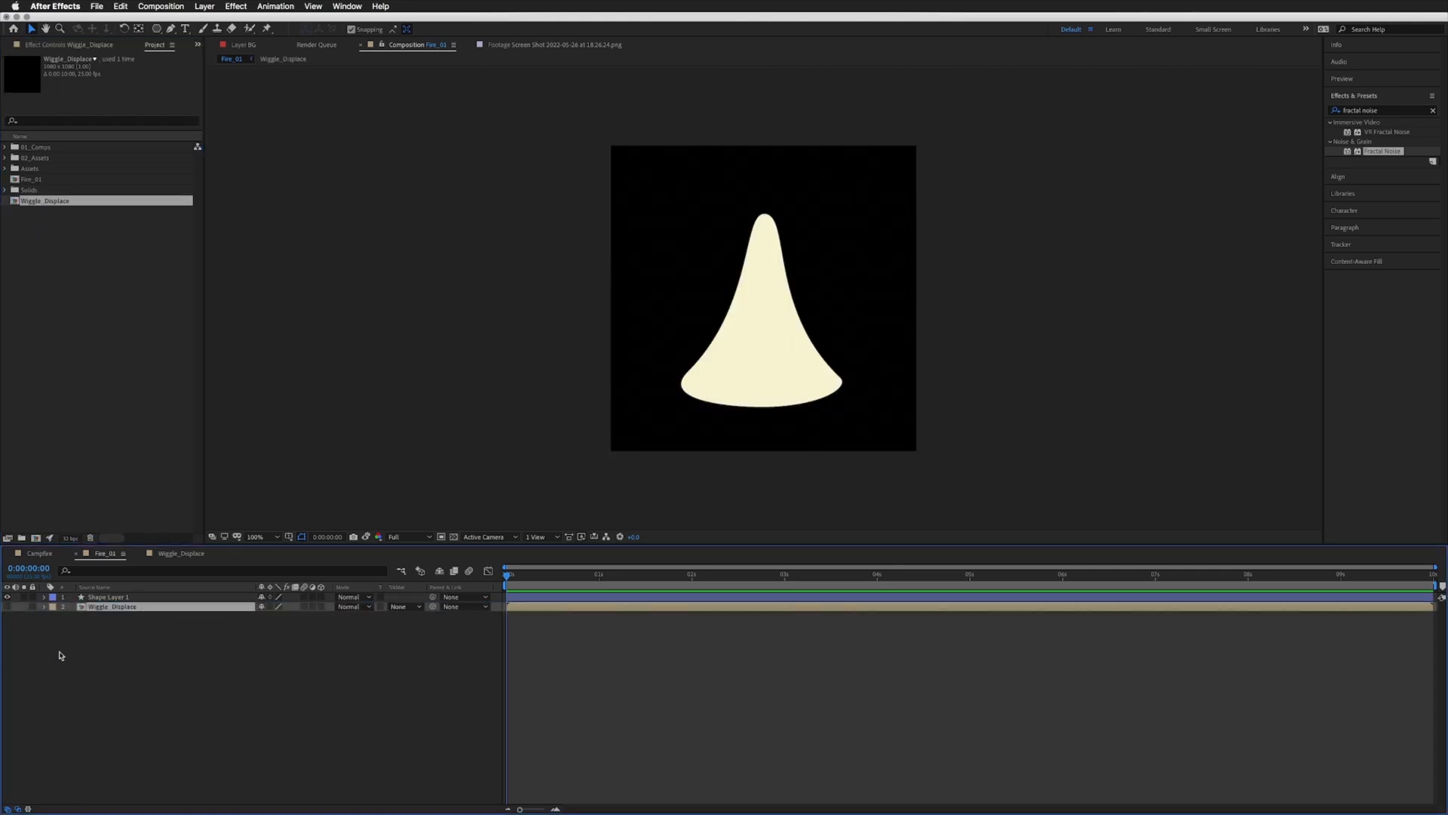
pyautogui.click(32, 607)
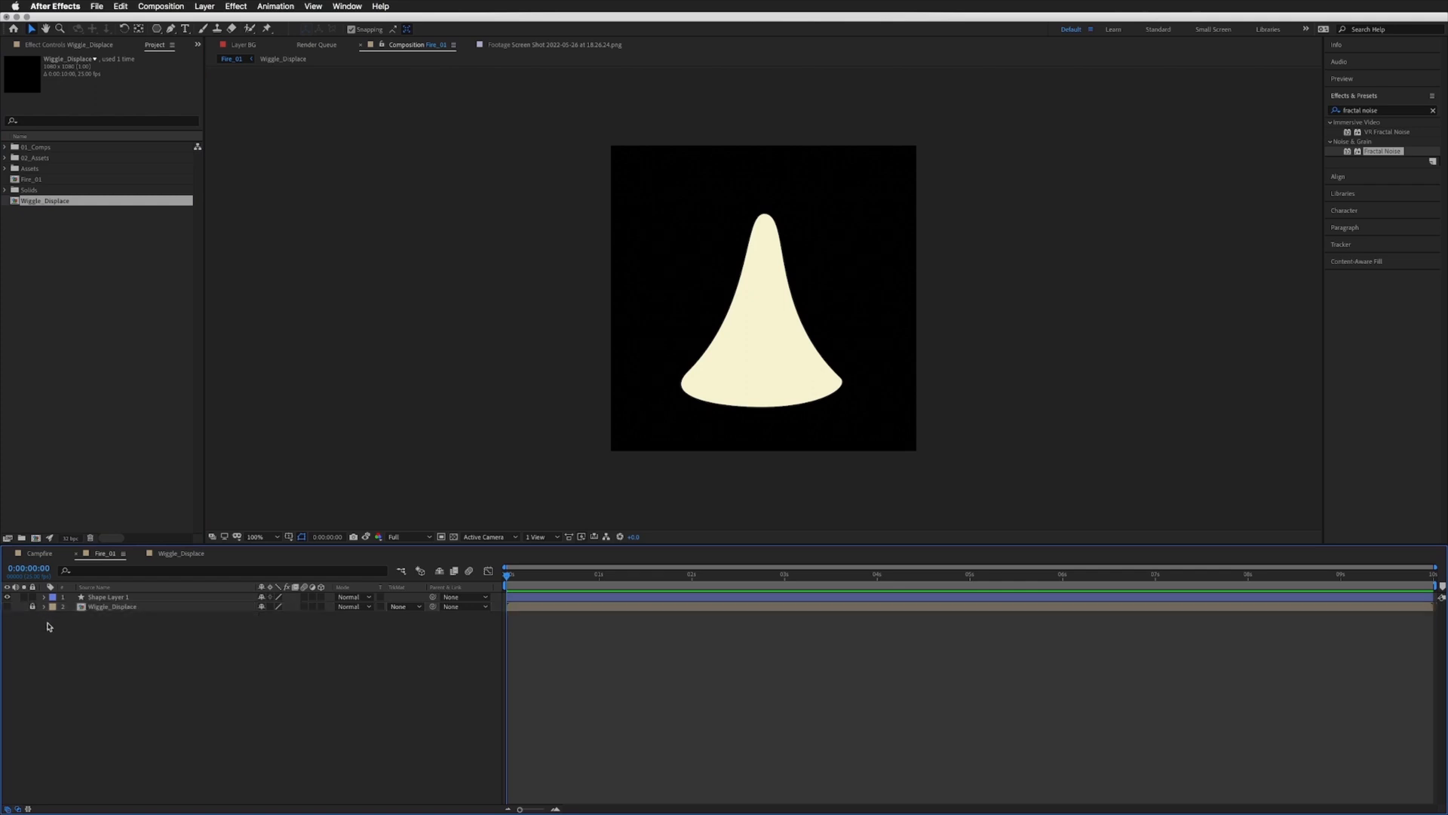
# Step: Add an adjustment layer above the flame shape and rename it Wiggle Displacement
pyautogui.click(205, 6)
pyautogui.moveTo(209, 20)
pyautogui.click(384, 89)
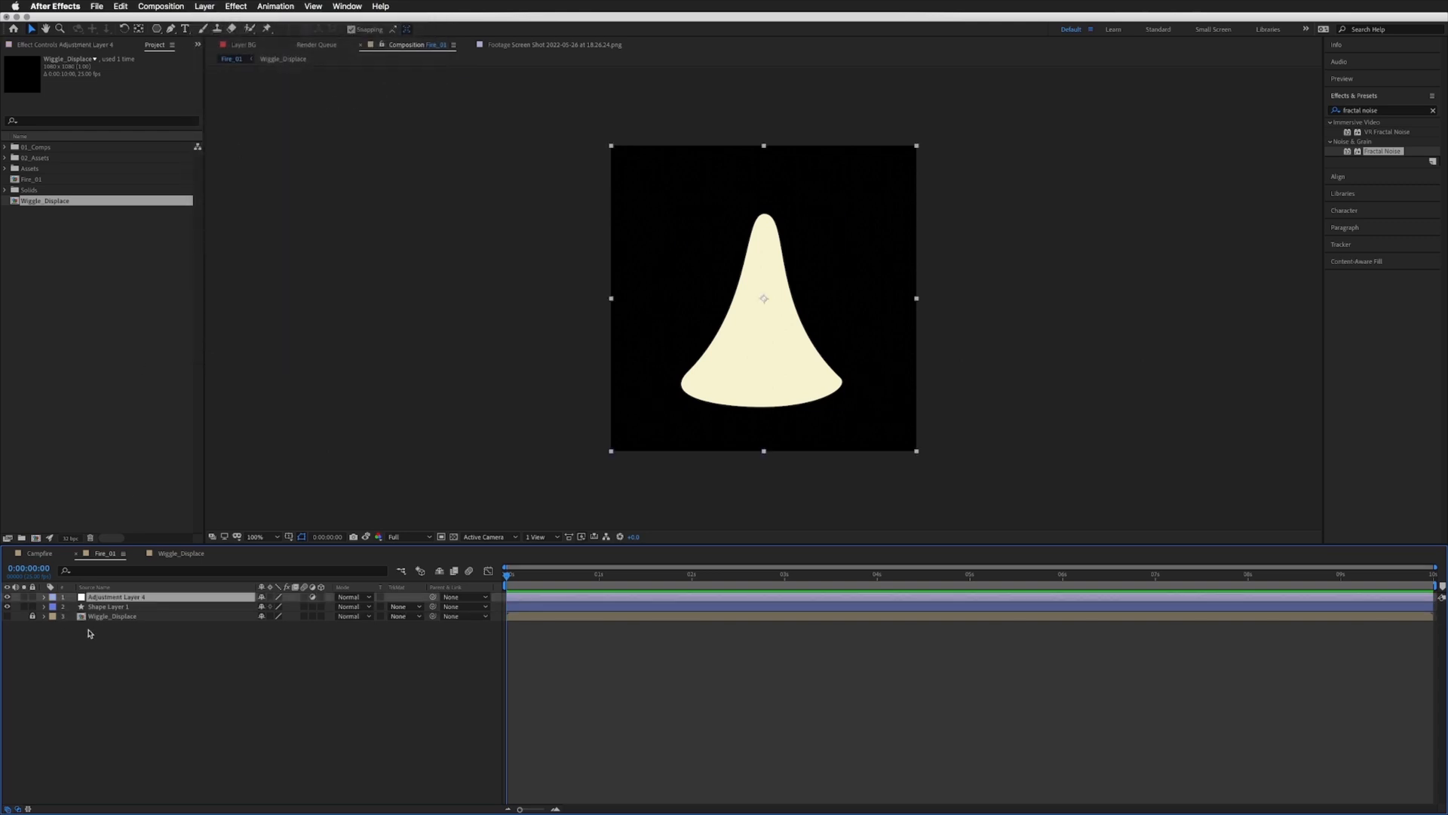
pyautogui.press('Return')
pyautogui.write('Wiggle Displacemen')
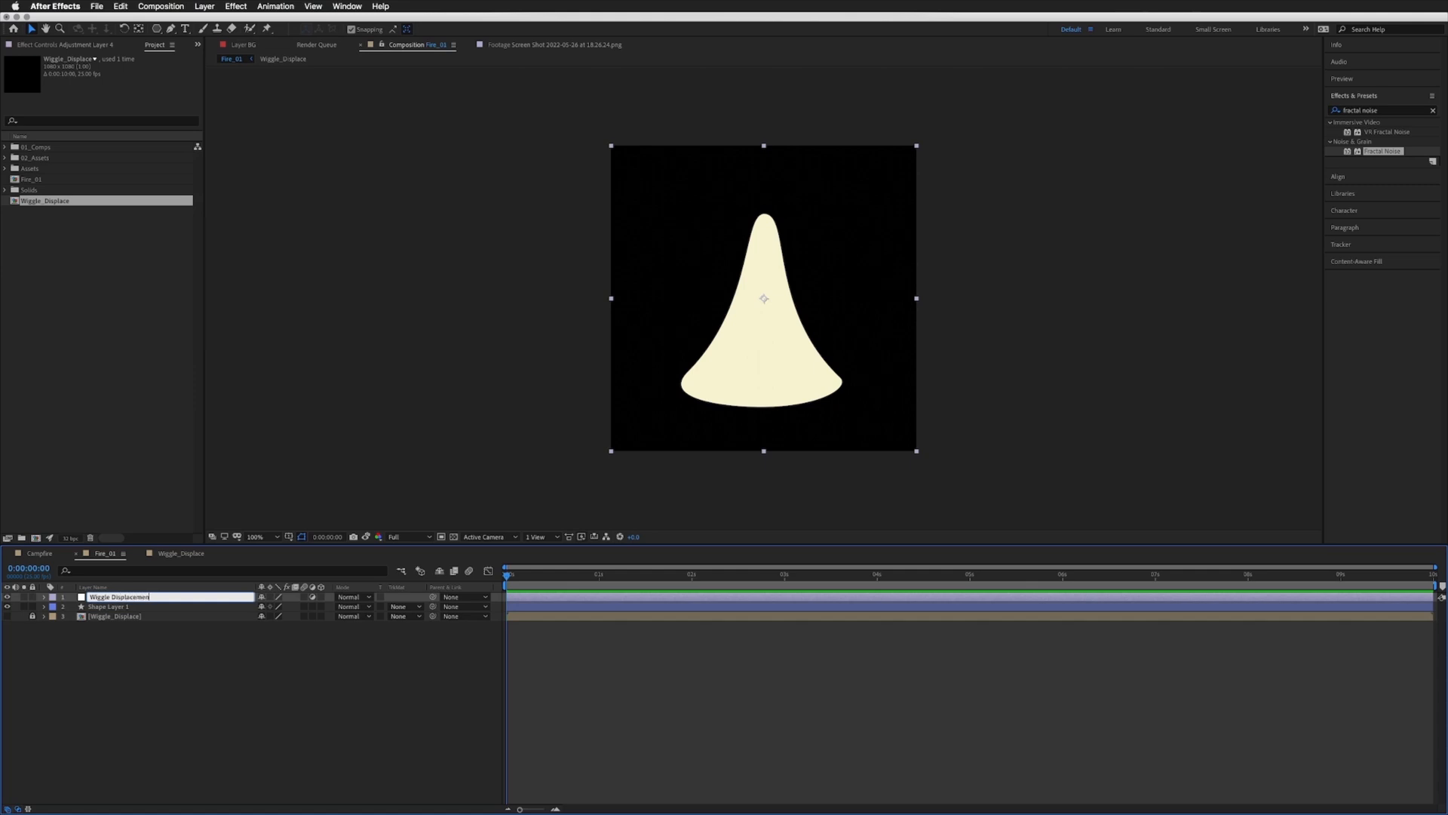
pyautogui.press('Return')
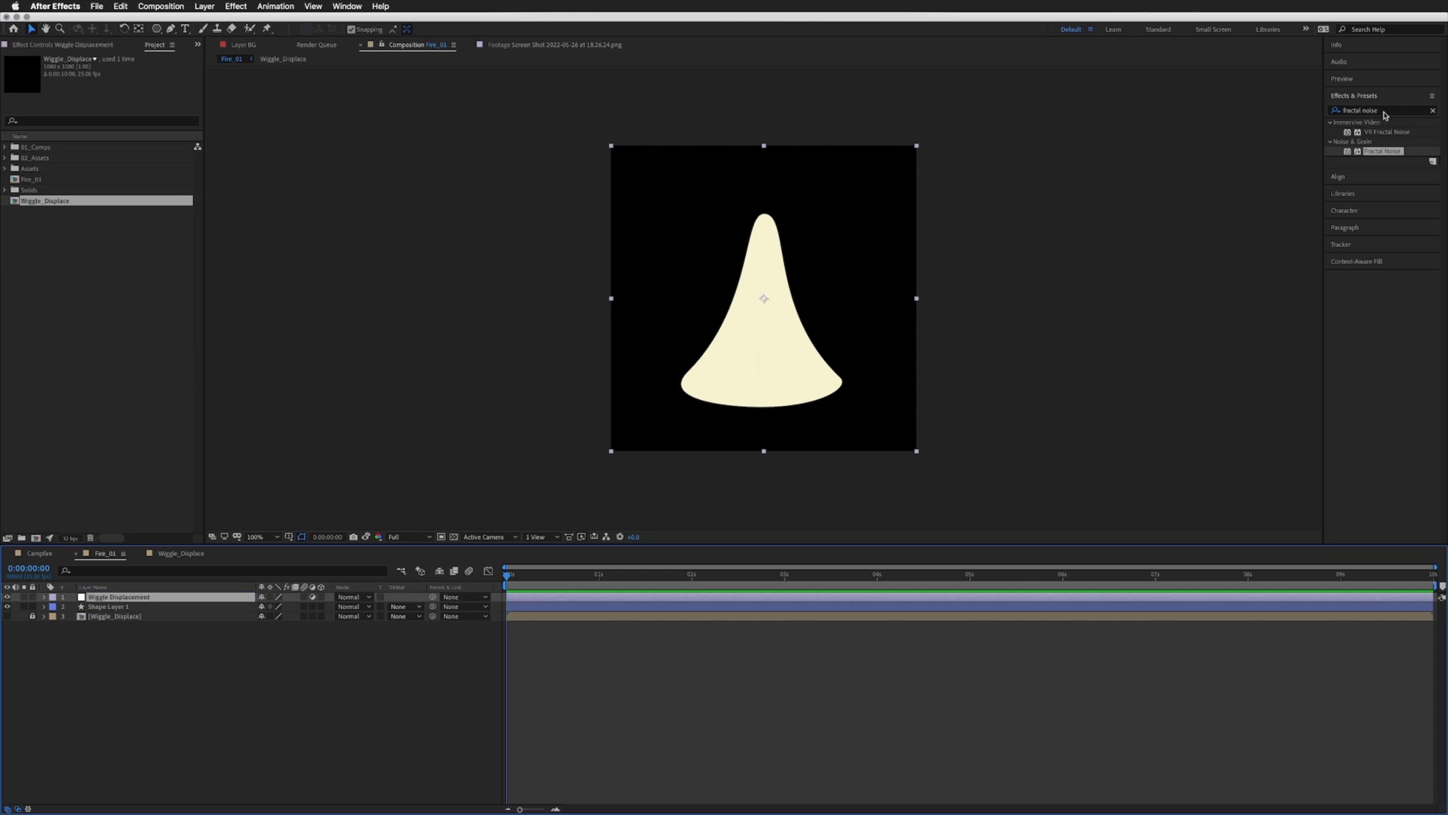
# Step: Search the effects for "displace" and apply Displacement Map to the Wiggle Displacement layer
pyautogui.click(1384, 112)
pyautogui.press('super+a')
pyautogui.write('displace')
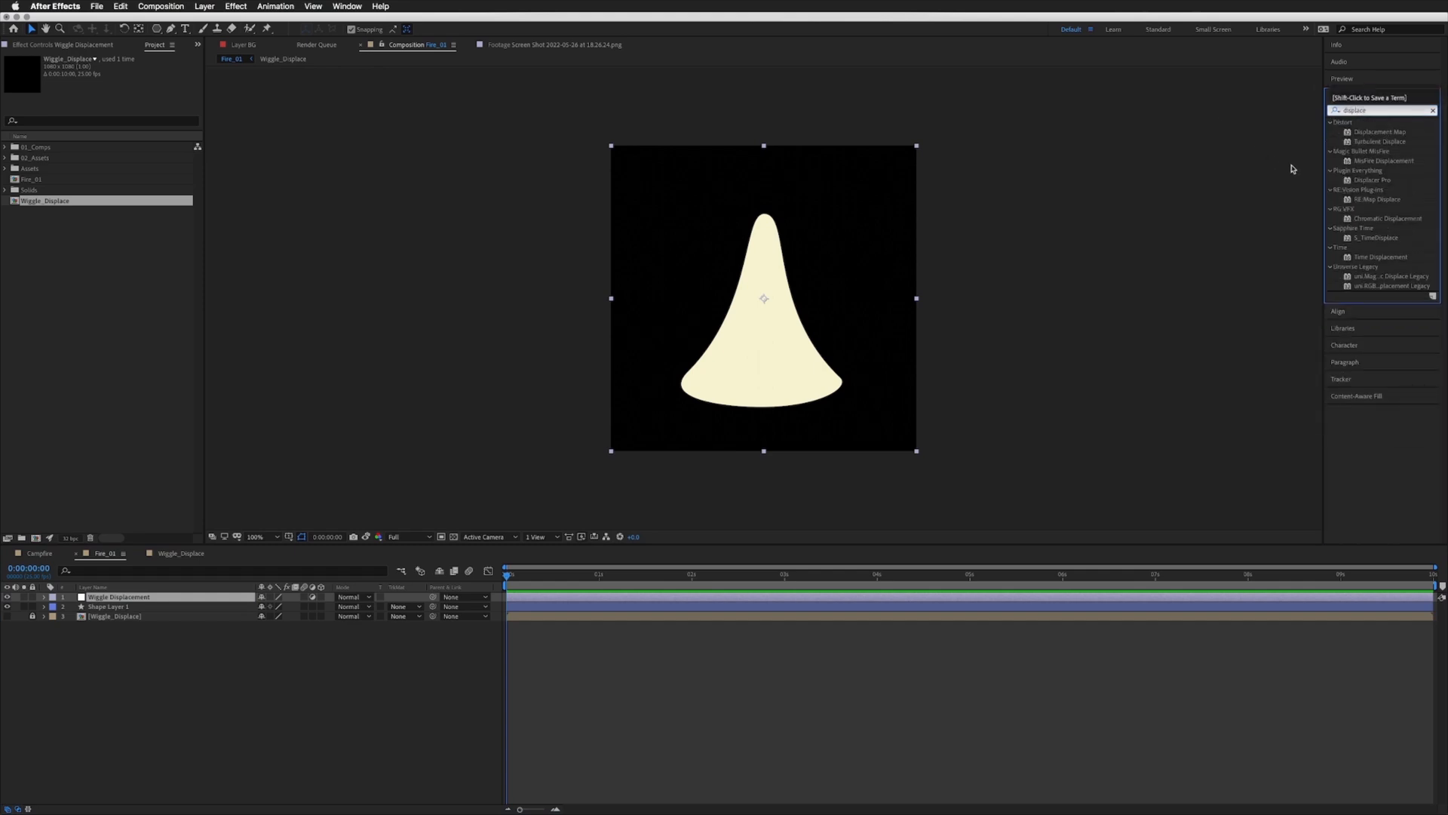
pyautogui.moveTo(1367, 138); pyautogui.dragTo(127, 601)
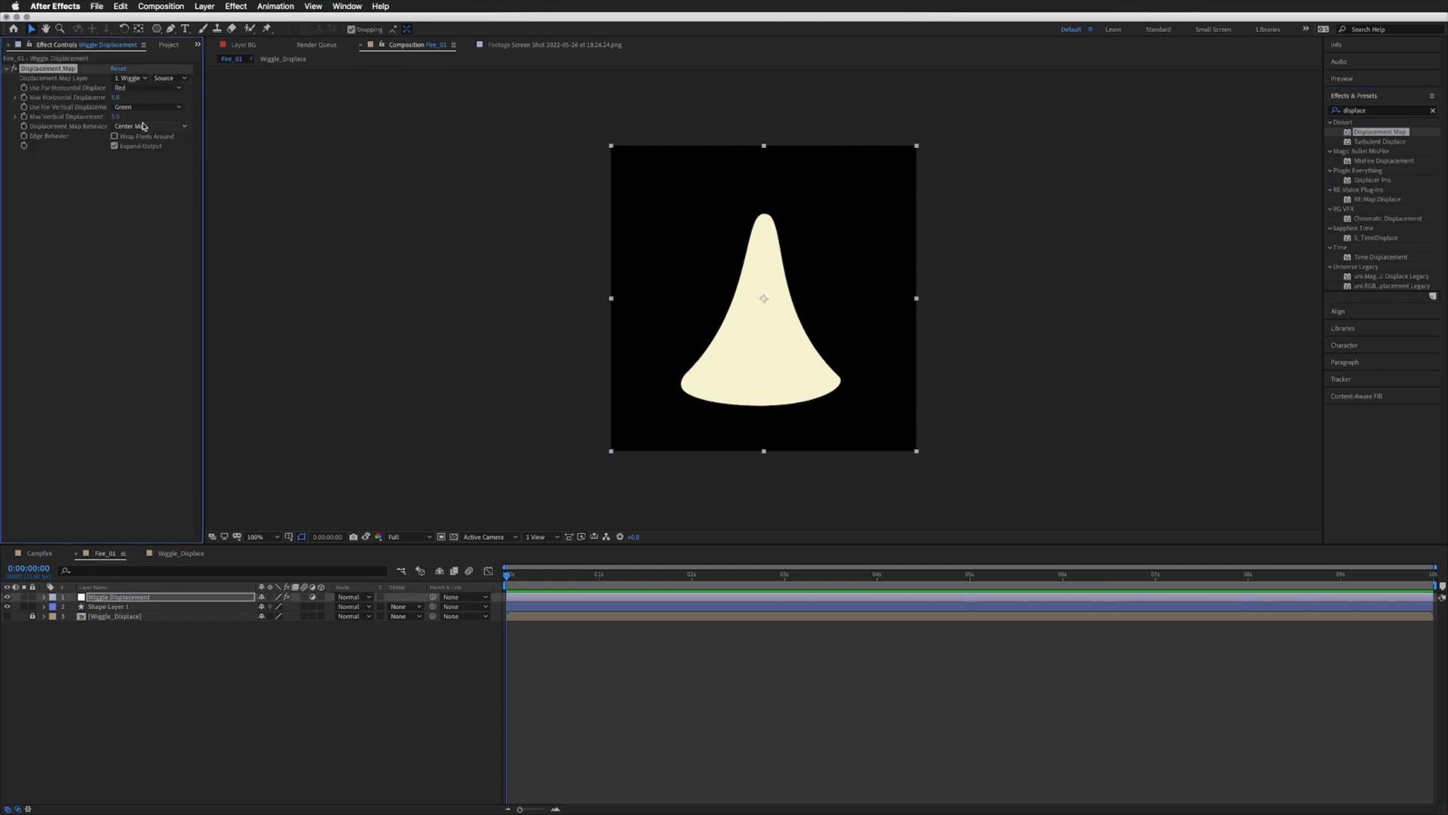
# Step: Set the Displacement Map's map layer to Wiggle_Displace
pyautogui.click(55, 81)
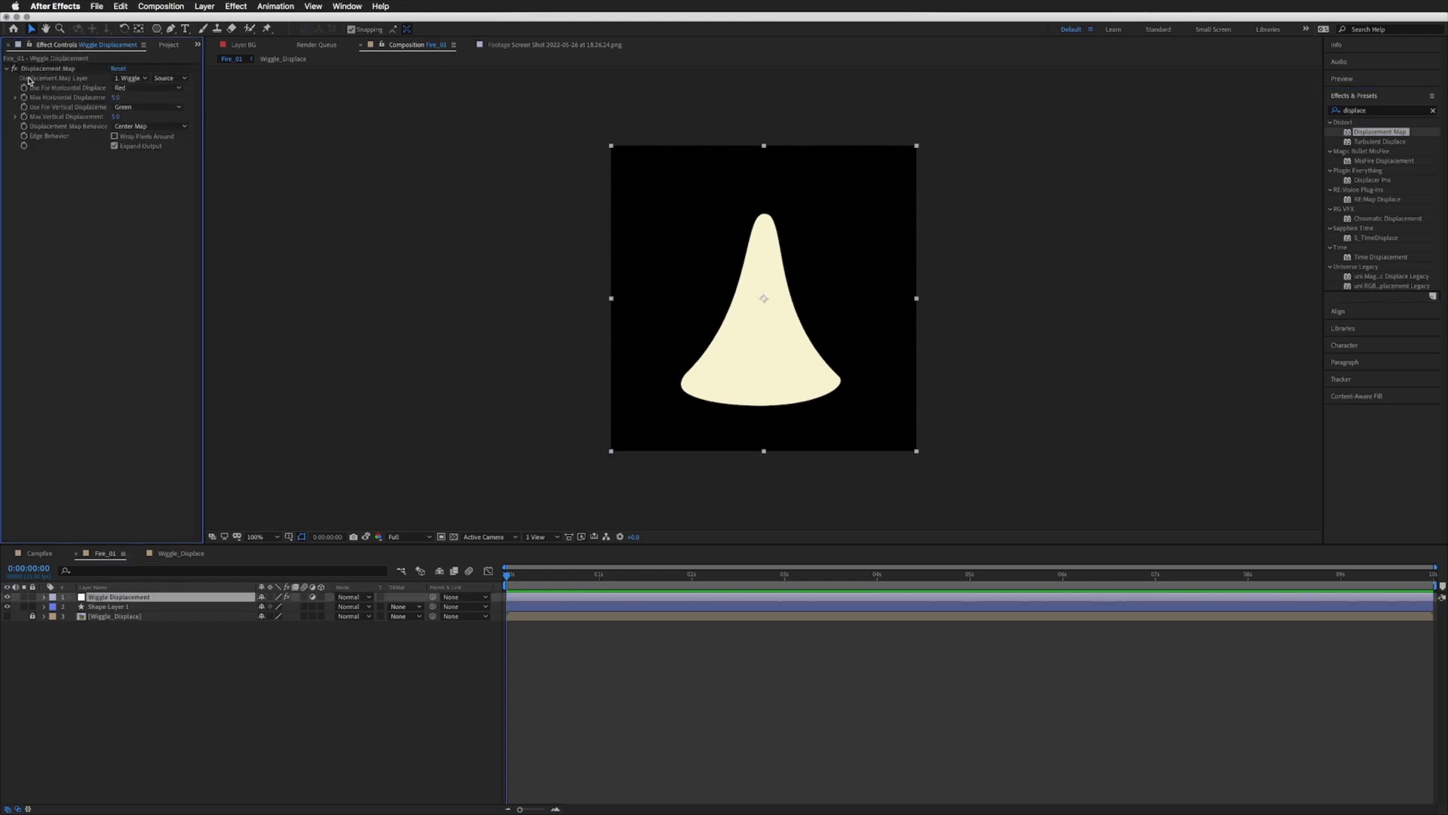
pyautogui.click(131, 79)
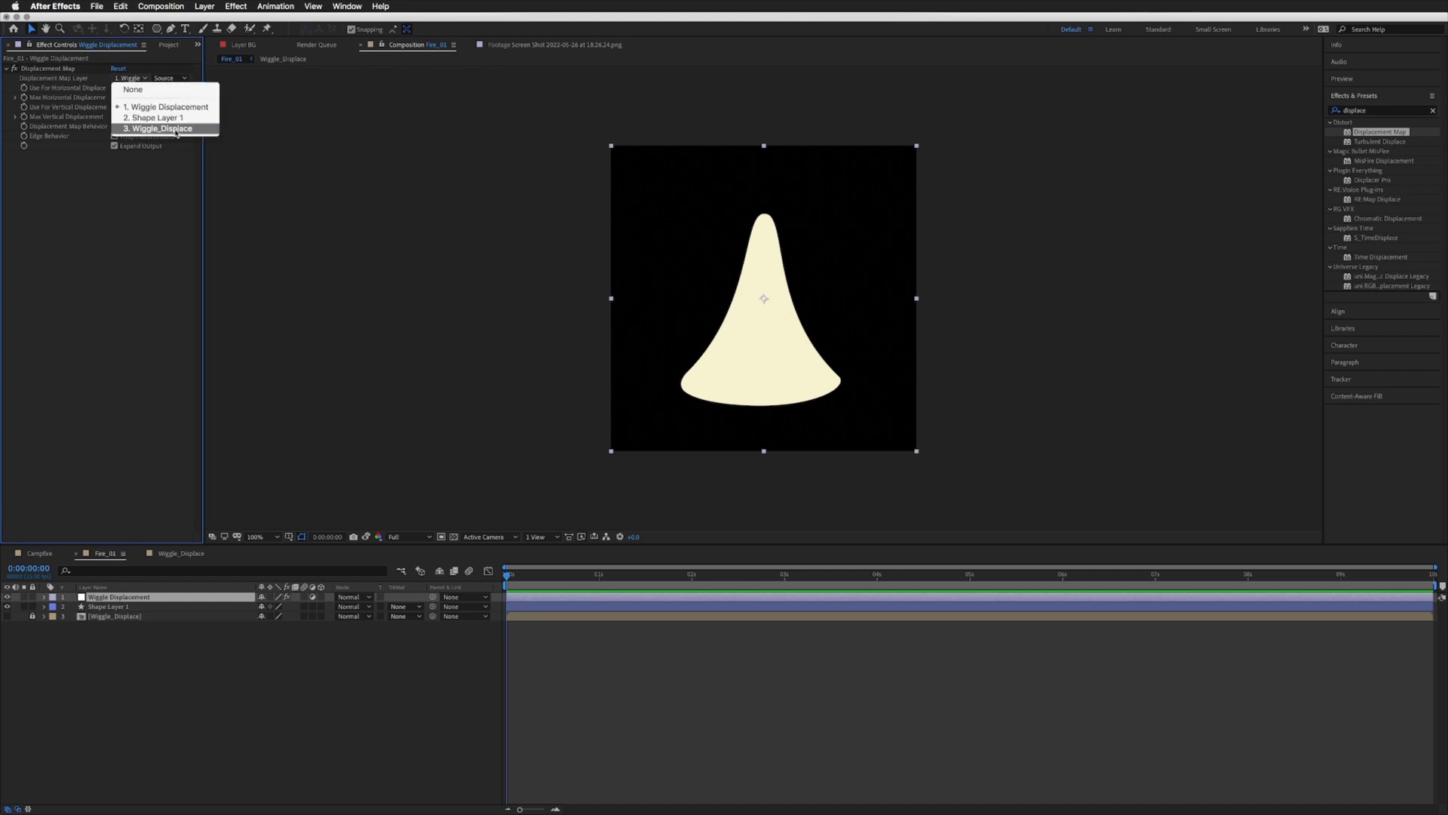
pyautogui.click(172, 130)
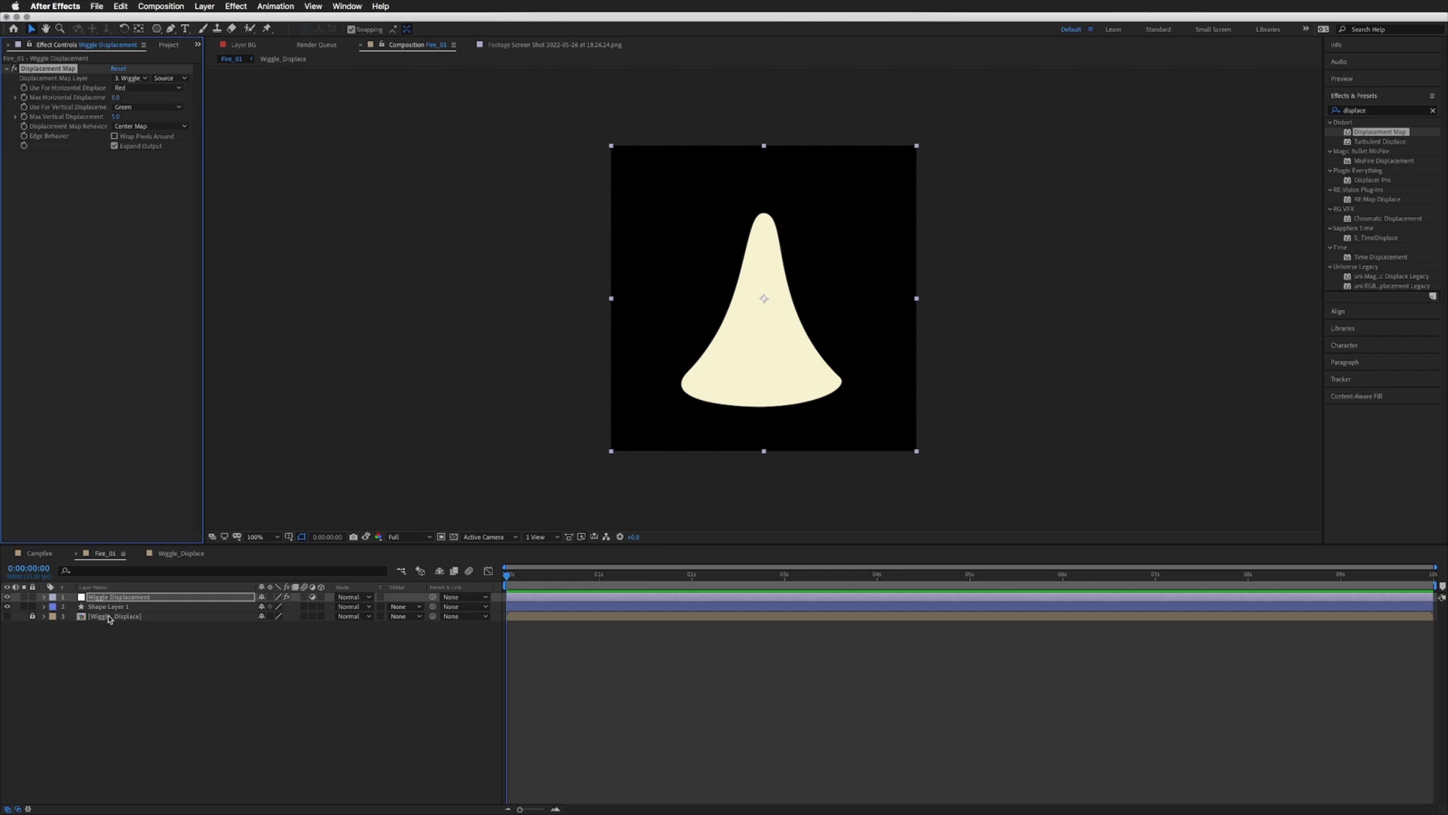
pyautogui.click(131, 78)
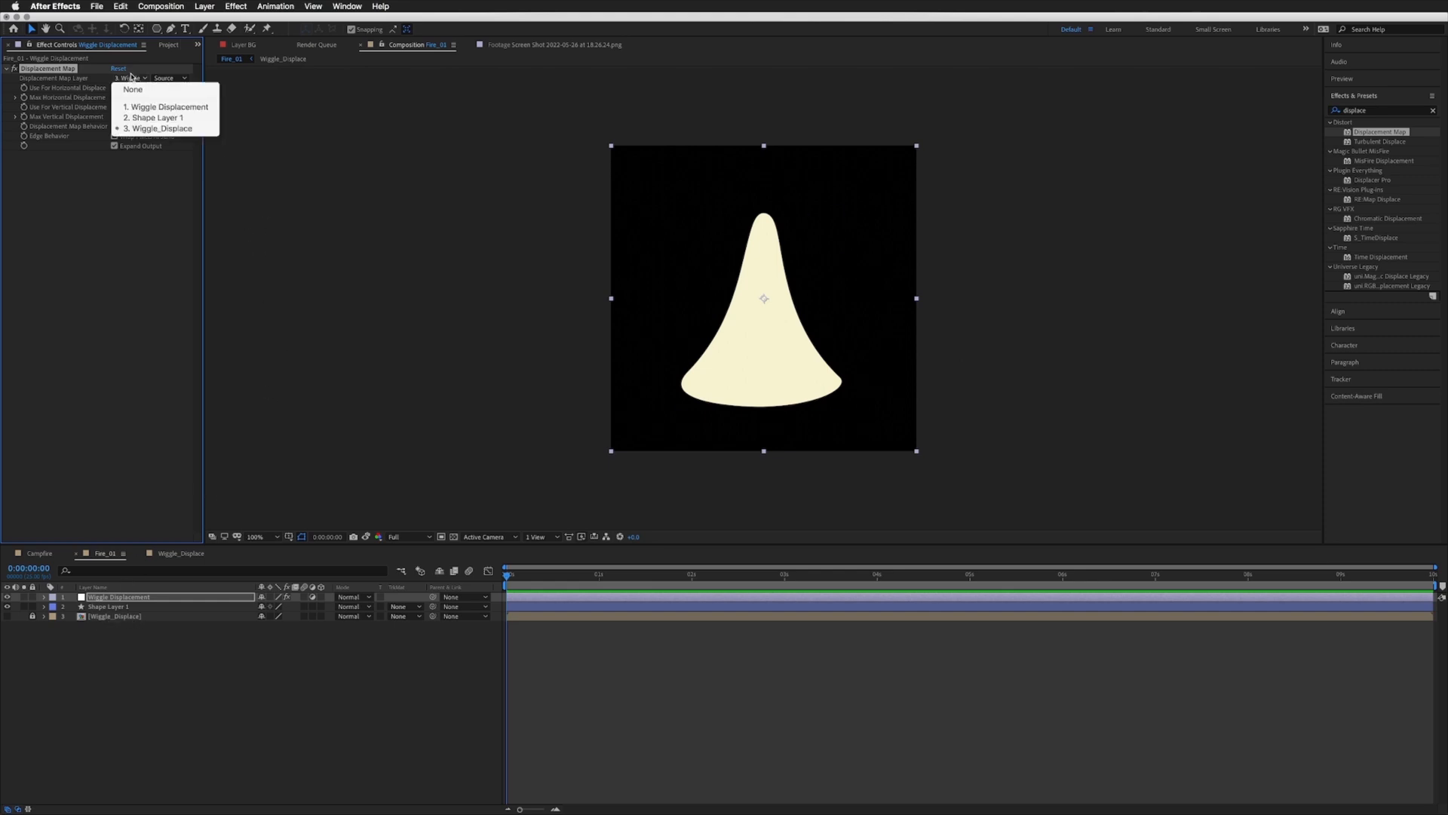
pyautogui.click(118, 195)
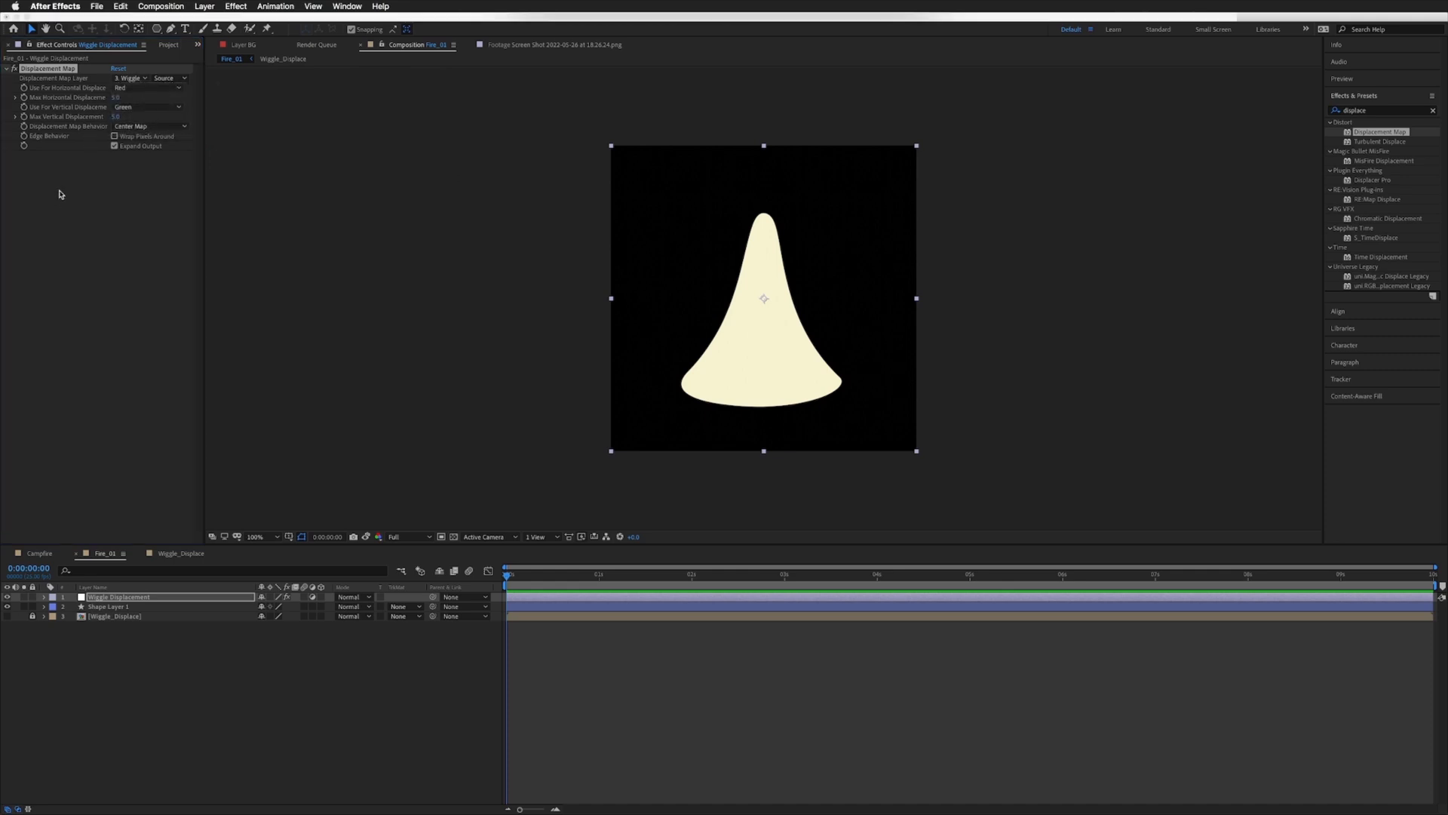
# Step: Try a Max Horizontal Displacement of about 115 on the flame and compare the distortion with the Wiggle_Displace noise
pyautogui.moveTo(116, 97); pyautogui.dragTo(172, 94)
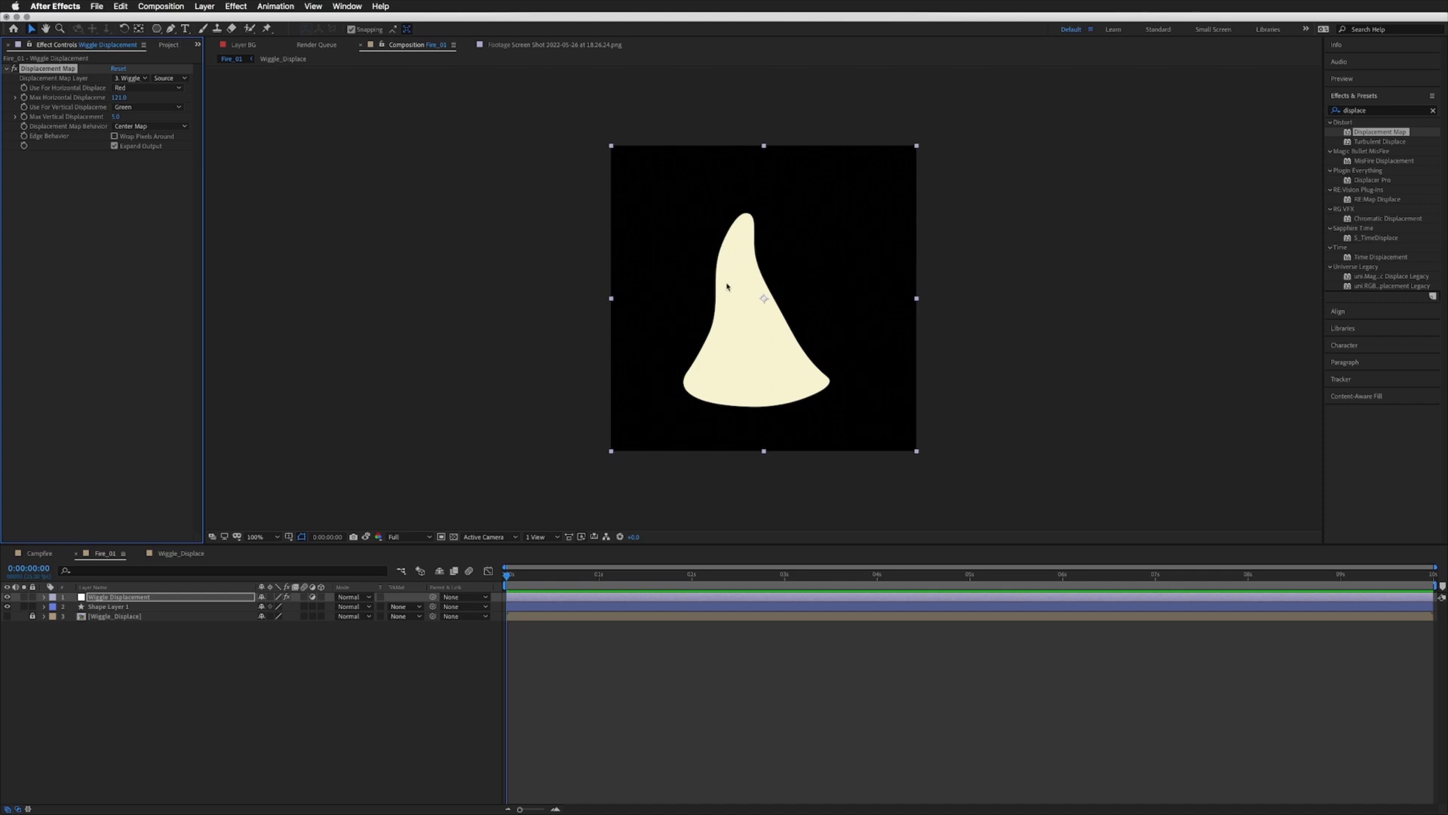
pyautogui.click(173, 553)
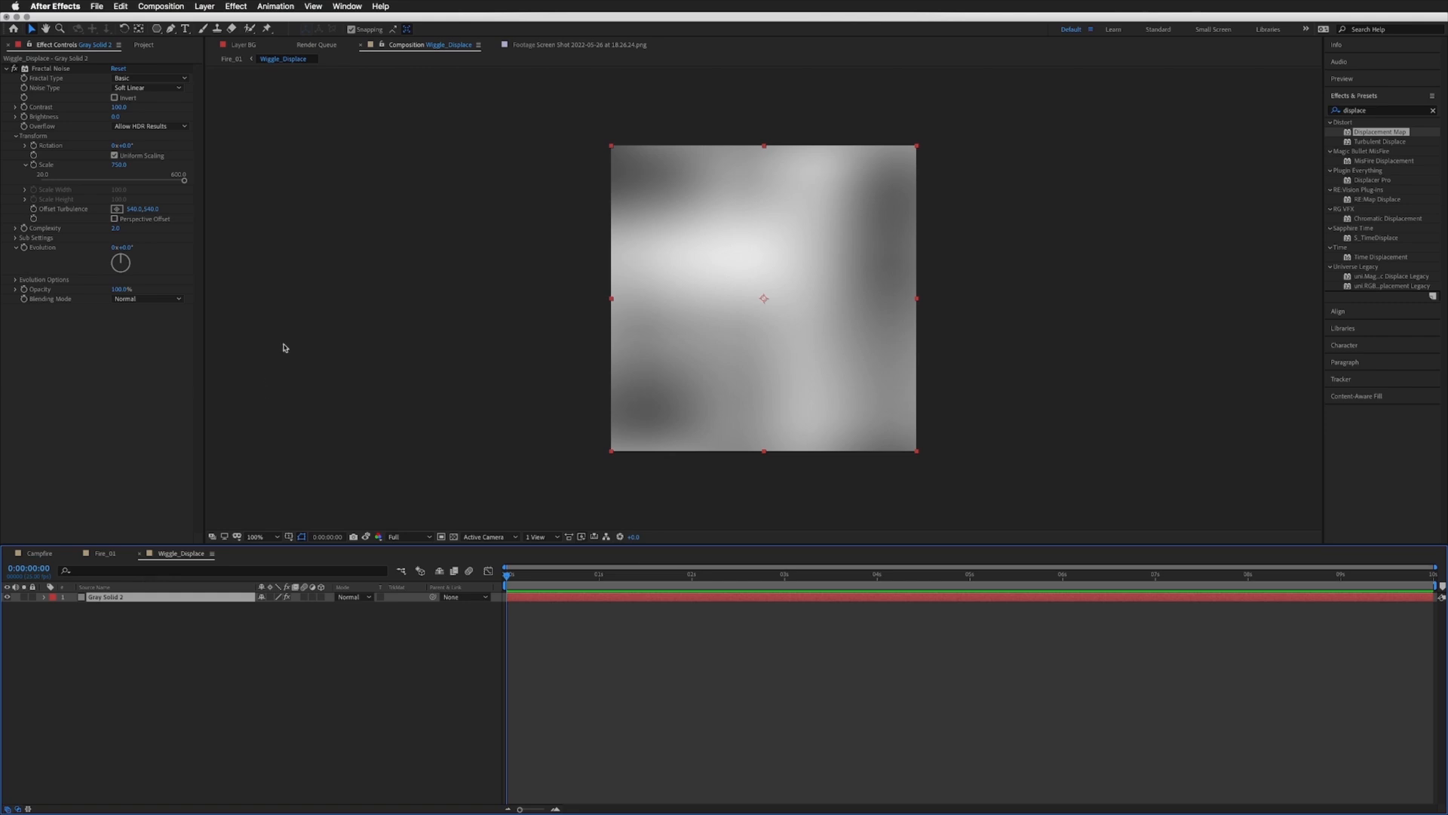
pyautogui.click(104, 554)
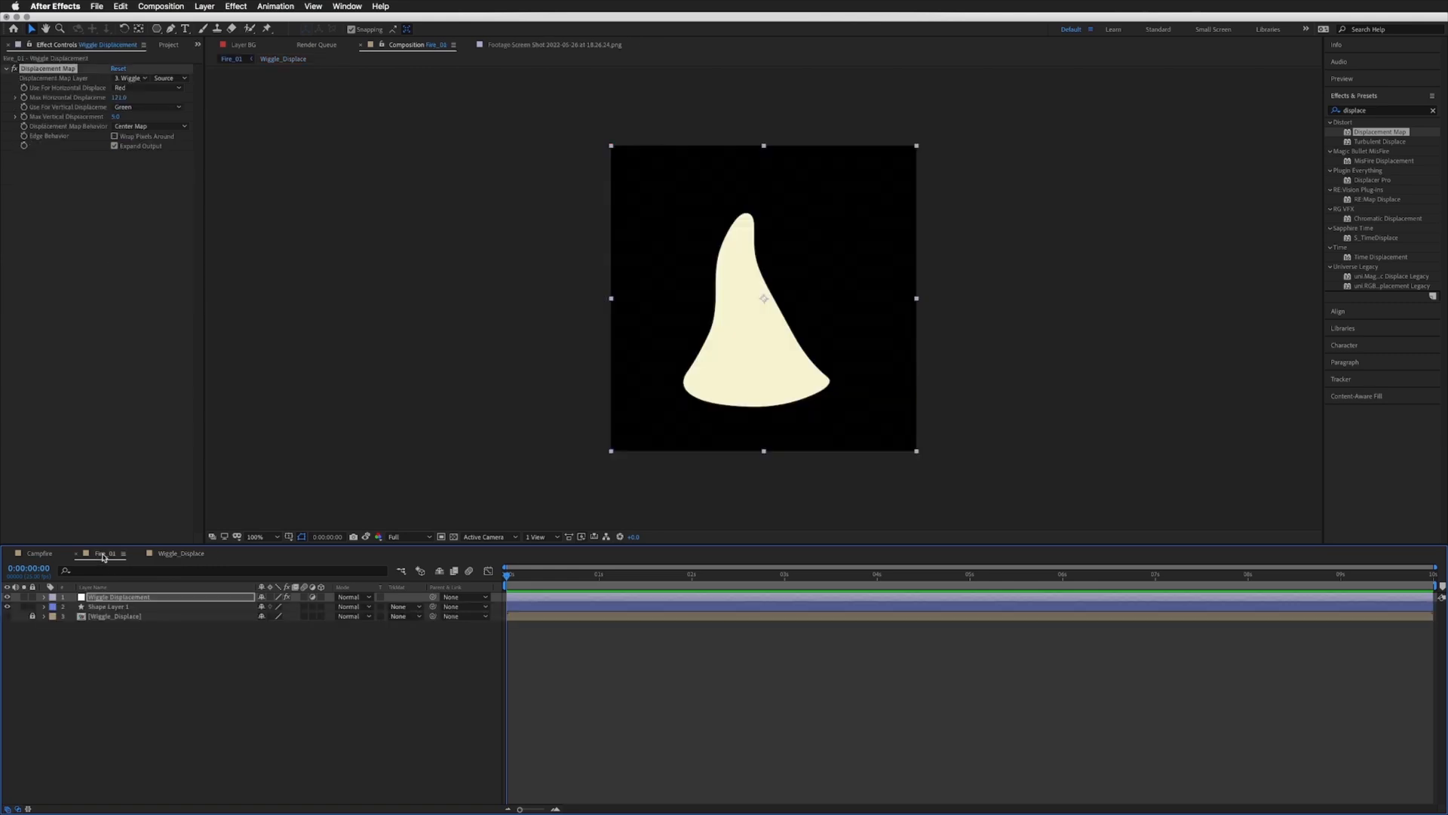
pyautogui.click(180, 553)
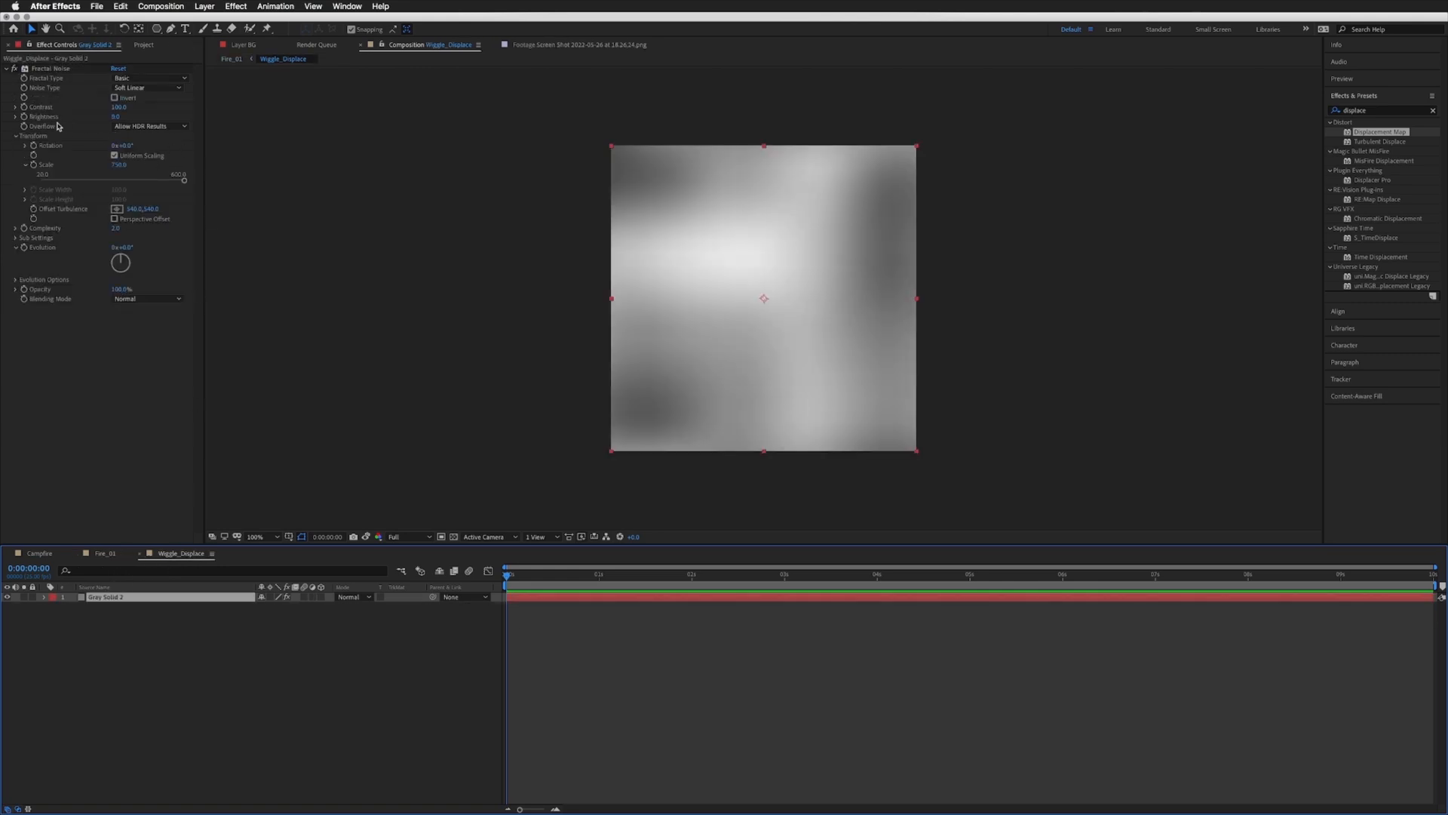
# Step: Try a Fractal Noise Contrast of about 418 in Wiggle_Displace, adjusting the flame's Max Horizontal Displacement in Fire_01
pyautogui.moveTo(127, 111); pyautogui.dragTo(277, 93)
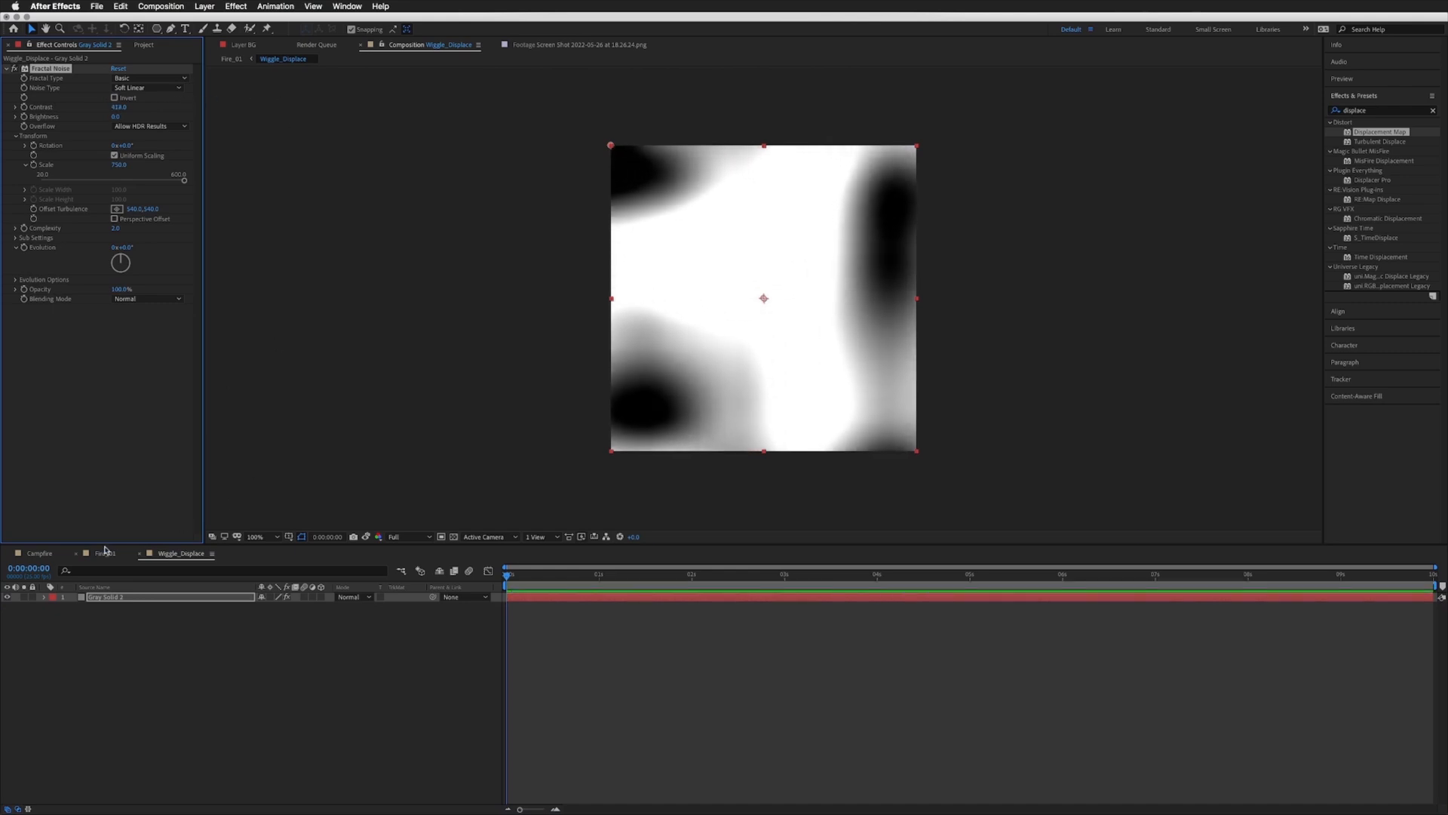
pyautogui.click(101, 554)
pyautogui.moveTo(119, 97)
pyautogui.mouseDown()
pyautogui.moveTo(184, 92)
pyautogui.moveTo(4, 113)
pyautogui.moveTo(132, 110)
pyautogui.mouseUp()
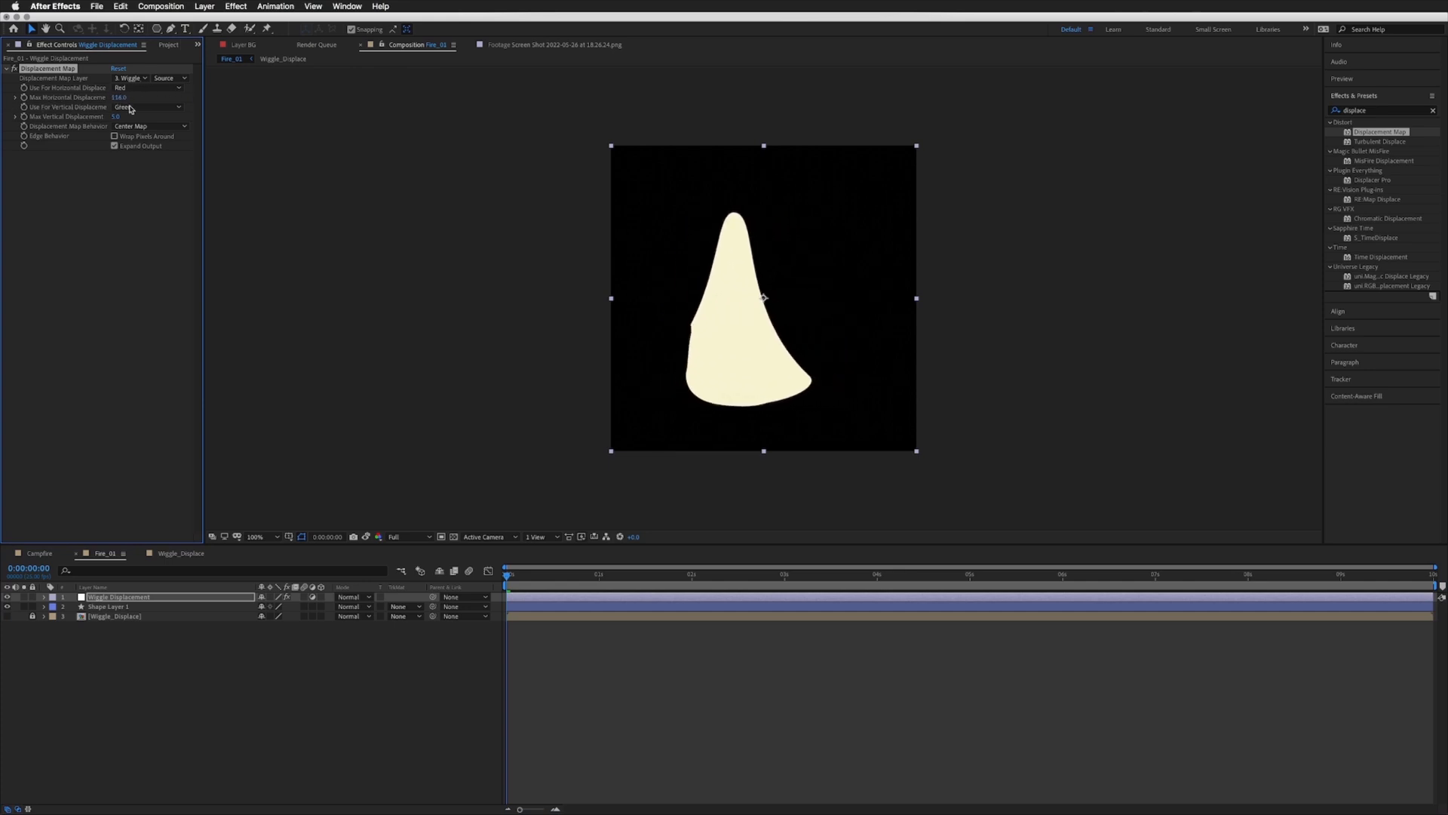
# Step: Show the Wiggle_Displace layer behind the flame and set the Displacement Map's Max Horizontal Displacement to 5
pyautogui.click(7, 616)
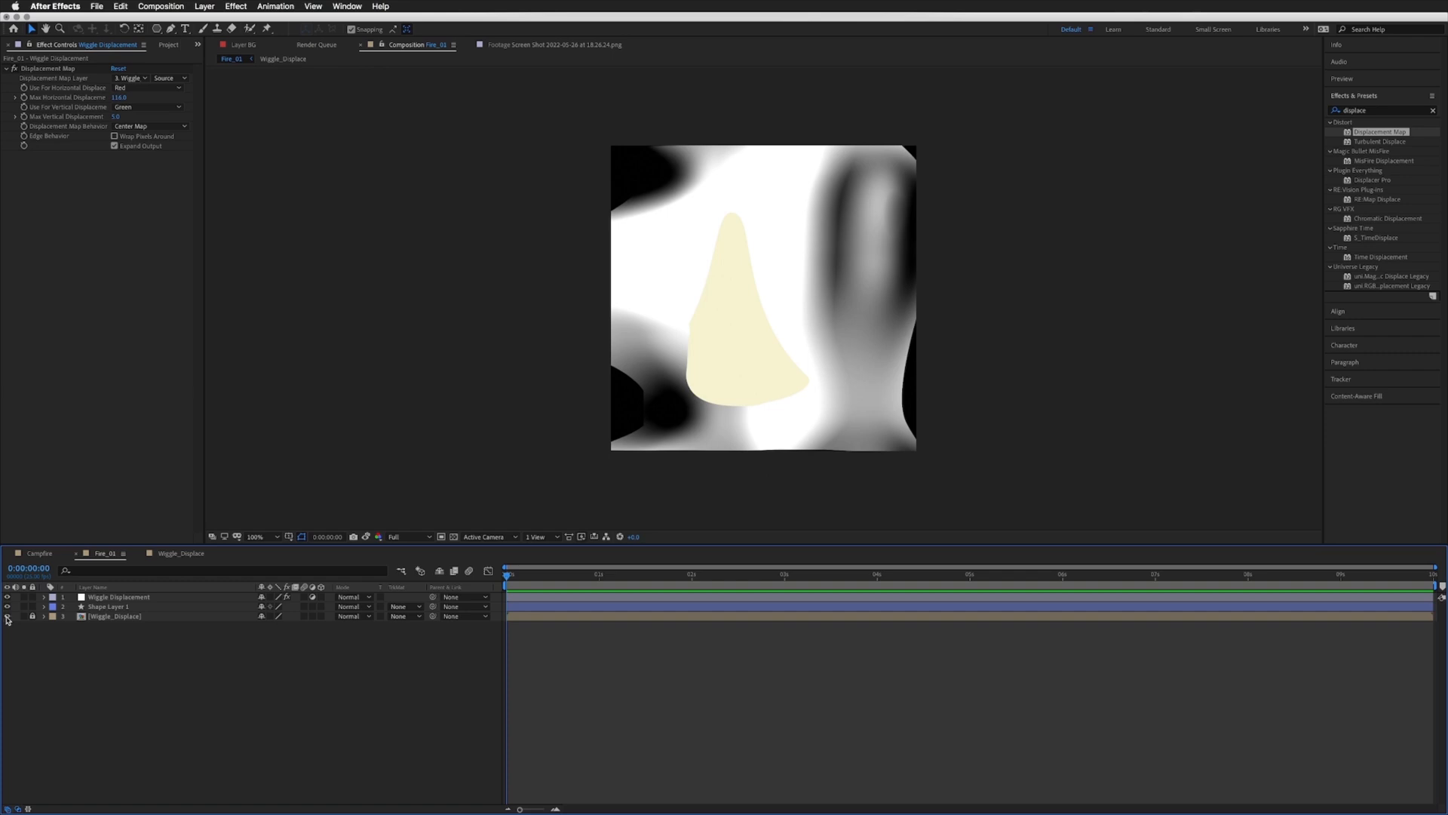
pyautogui.click(107, 599)
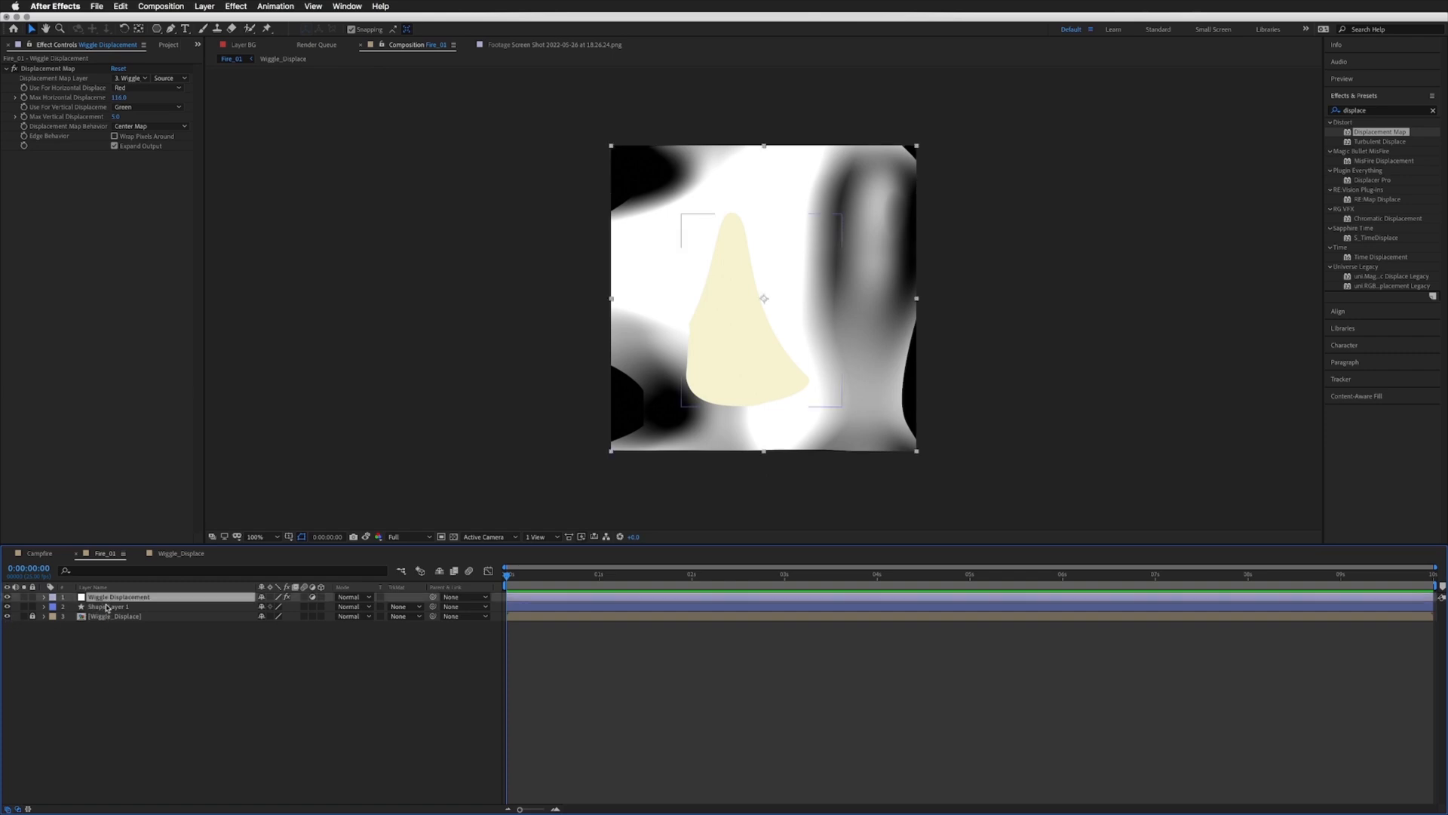
pyautogui.moveTo(118, 98); pyautogui.dragTo(150, 113)
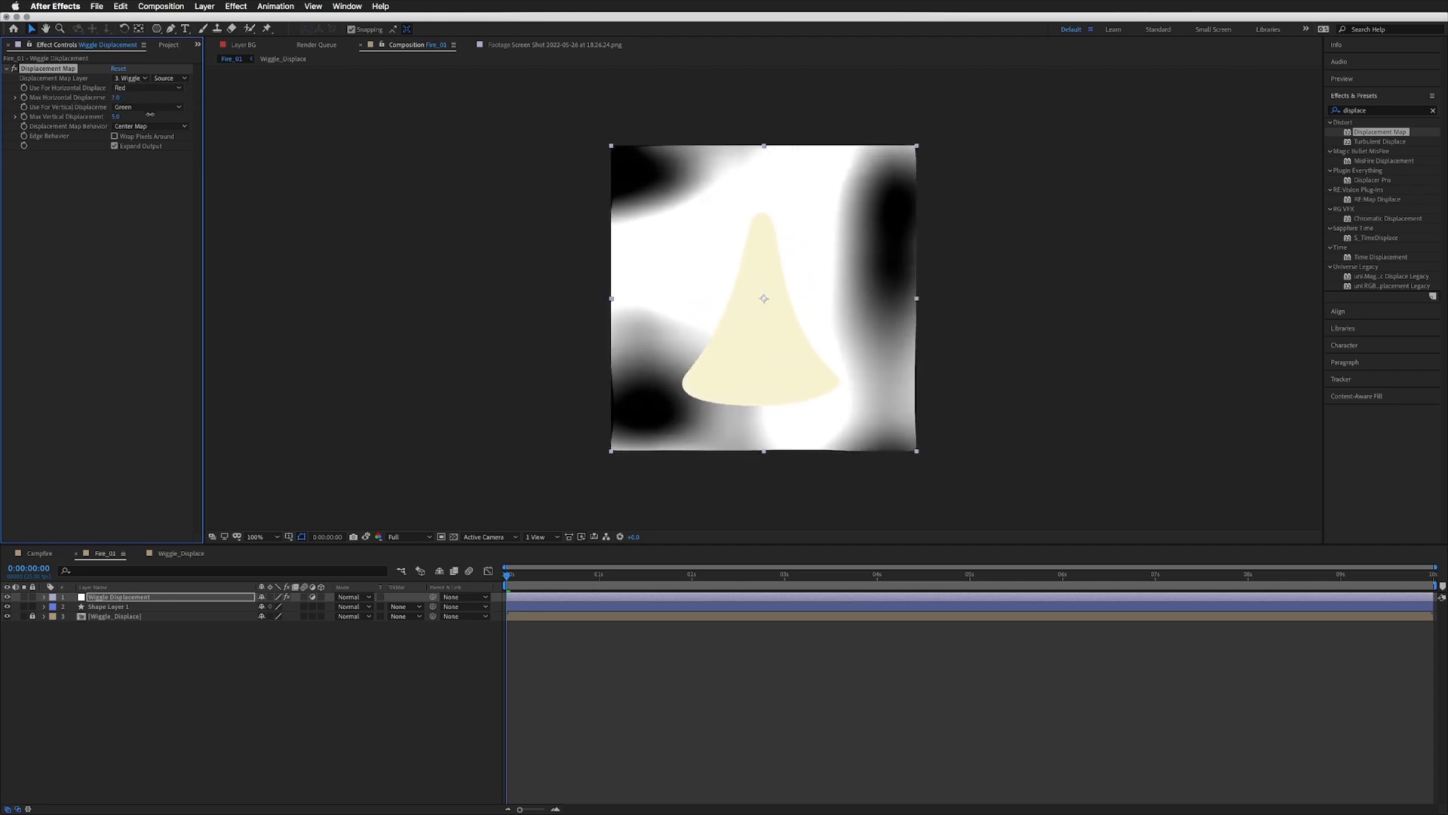
pyautogui.click(119, 98)
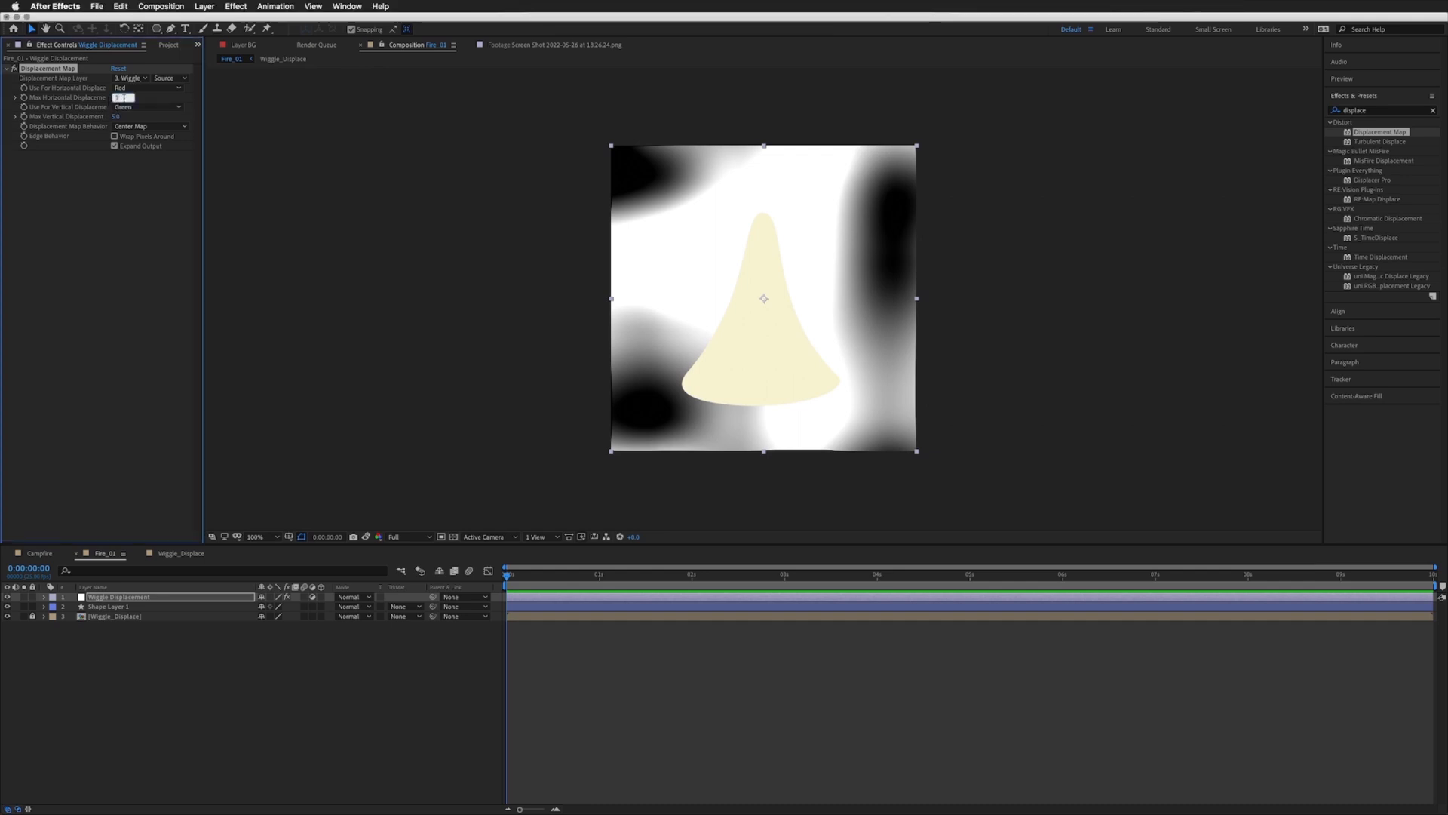
pyautogui.write('5')
pyautogui.press('Return')
# Step: Set the Max Vertical Displacement to about 113, then hide the Wiggle_Displace layer and preview the flame
pyautogui.moveTo(115, 116); pyautogui.dragTo(196, 113)
pyautogui.click(7, 616)
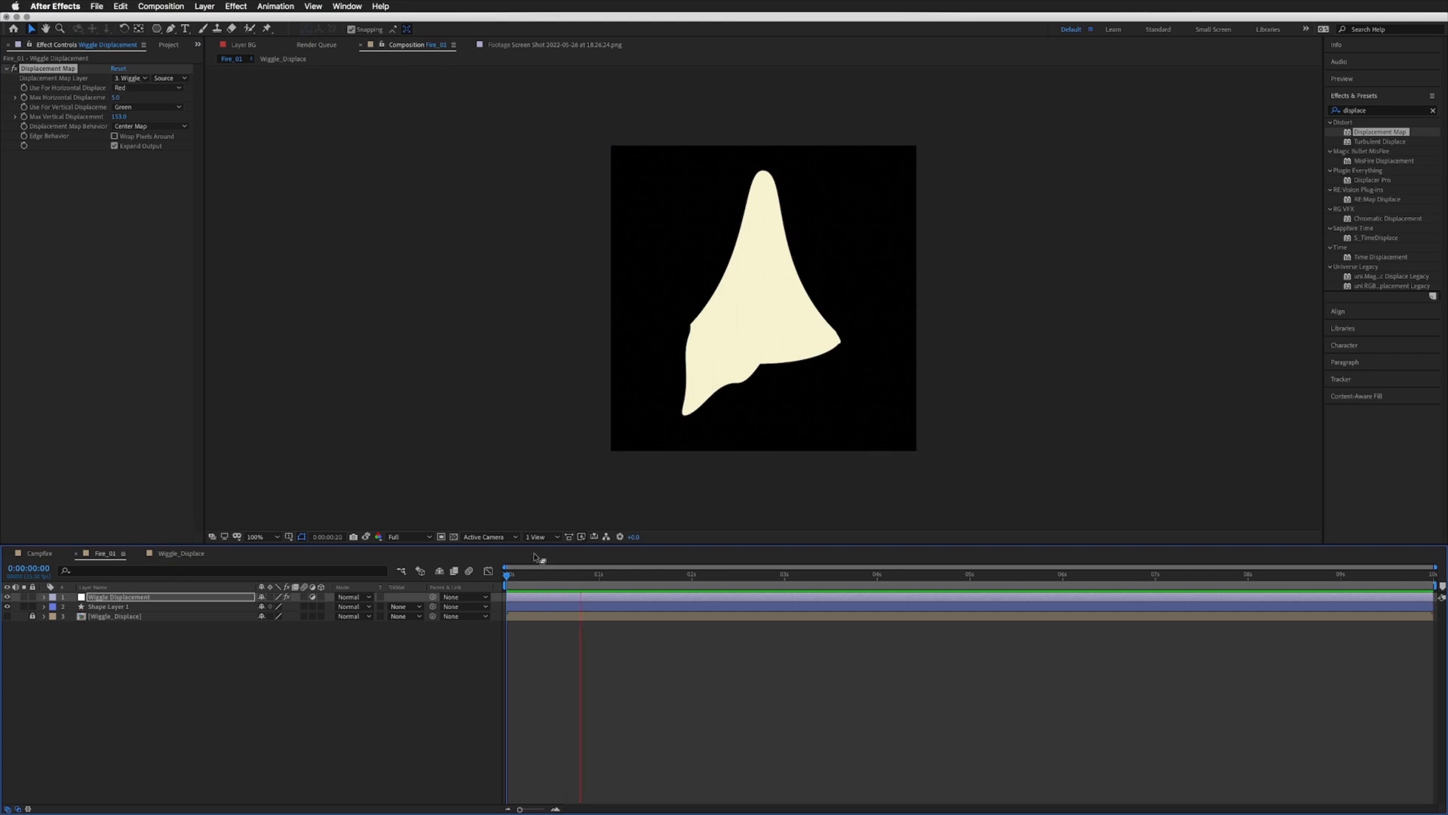
pyautogui.press('space')
# Step: Set the Fractal Noise Contrast to 100 in the Wiggle_Displace composition
pyautogui.click(179, 554)
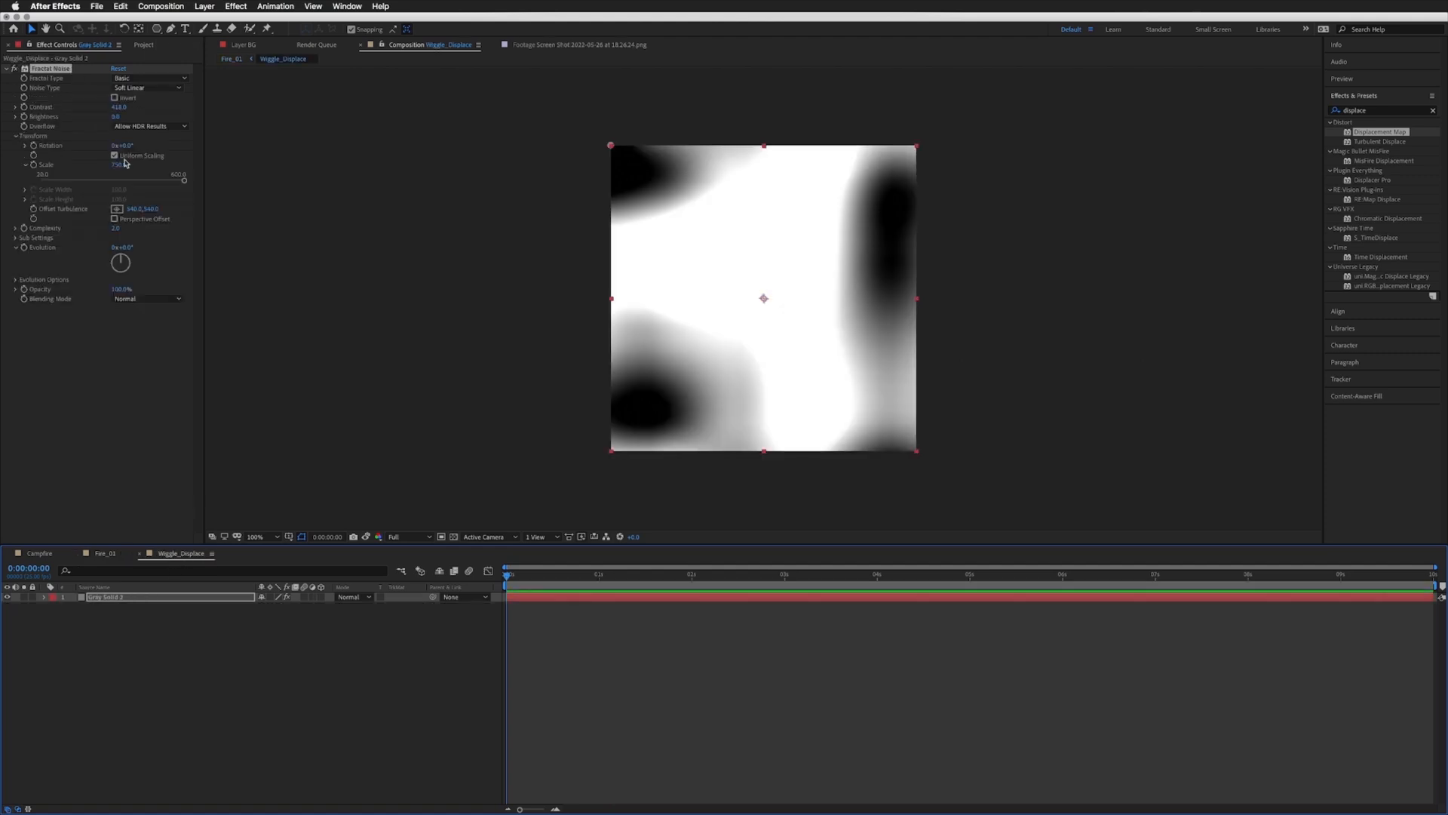
pyautogui.click(118, 108)
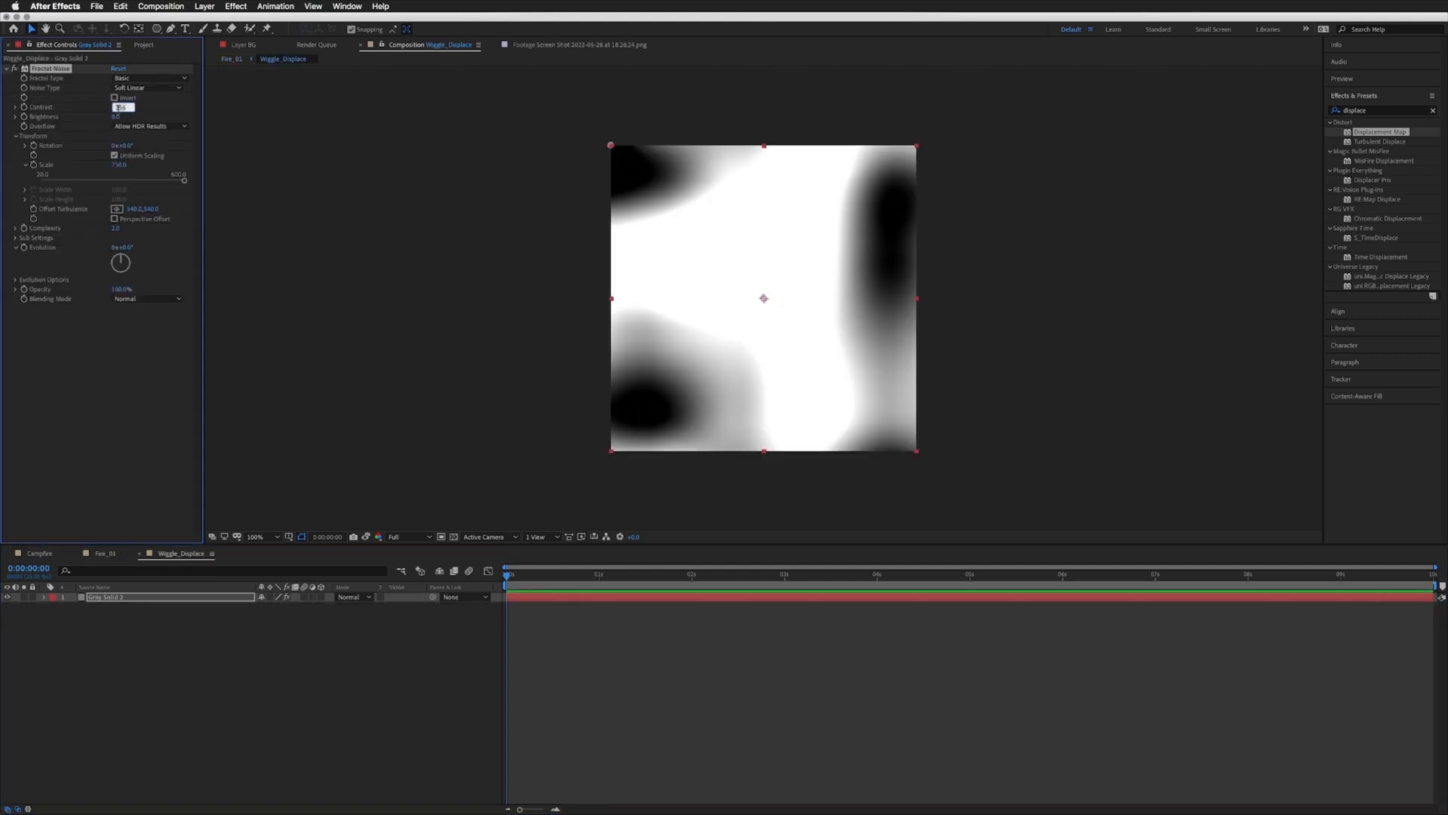
pyautogui.write('100')
pyautogui.press('Return')
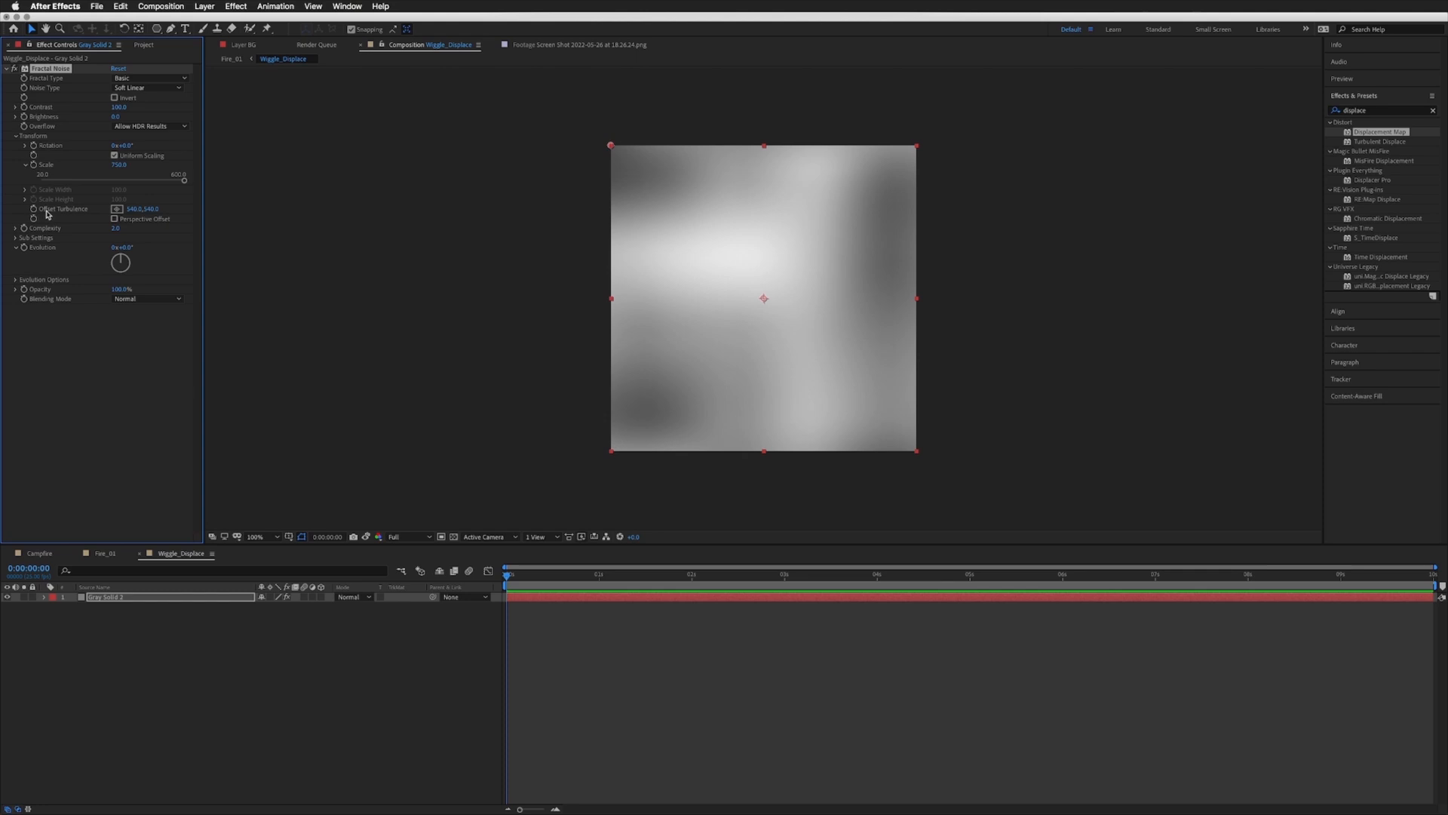
# Step: Test shifting the noise vertically with Offset Turbulence, then give that property the expression [0,time*1000]
pyautogui.moveTo(151, 209); pyautogui.dragTo(0, 237)
pyautogui.moveTo(150, 210); pyautogui.dragTo(15, 215)
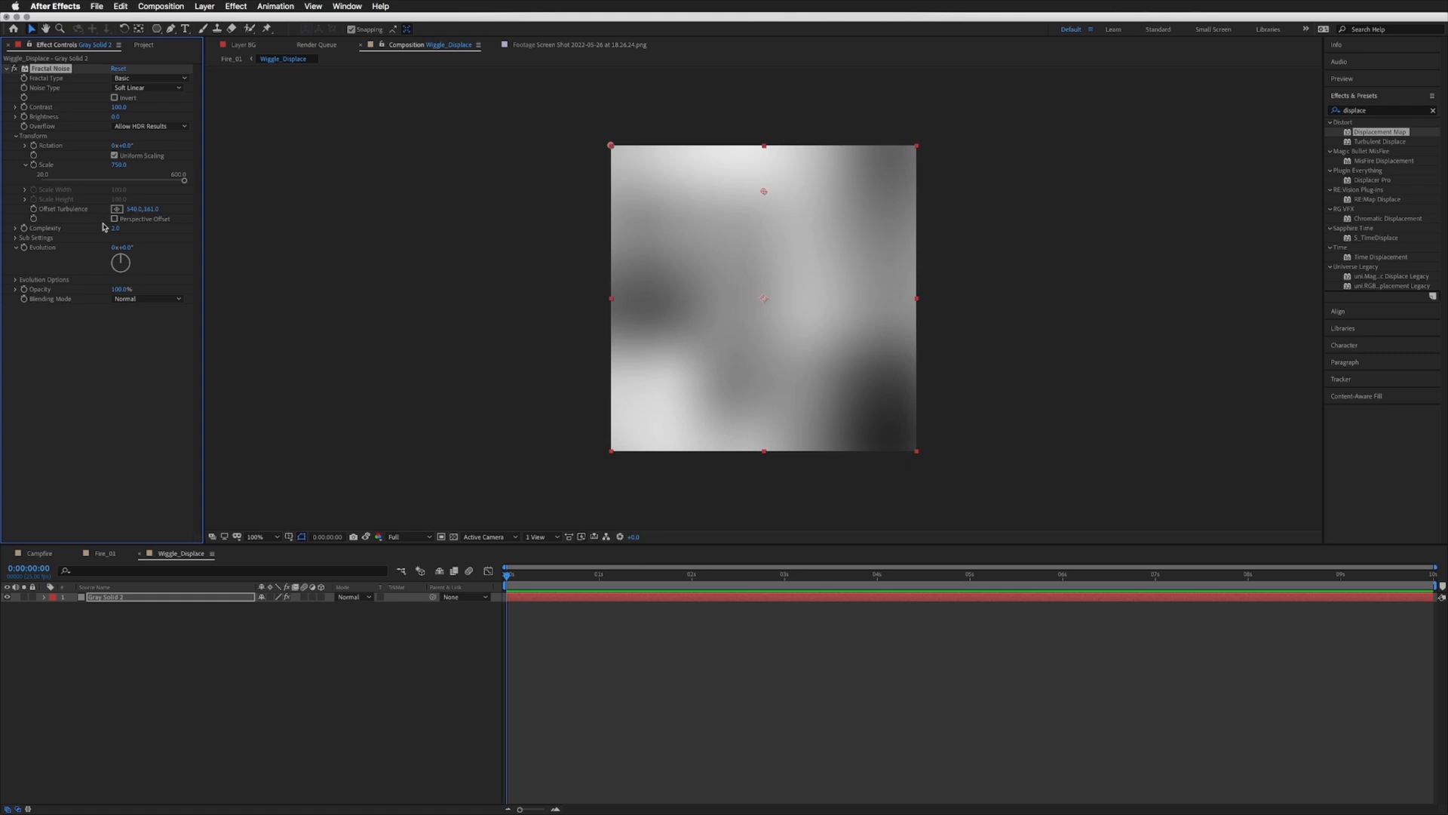
pyautogui.keyDown('alt'); pyautogui.click(34, 210); pyautogui.keyUp('alt')
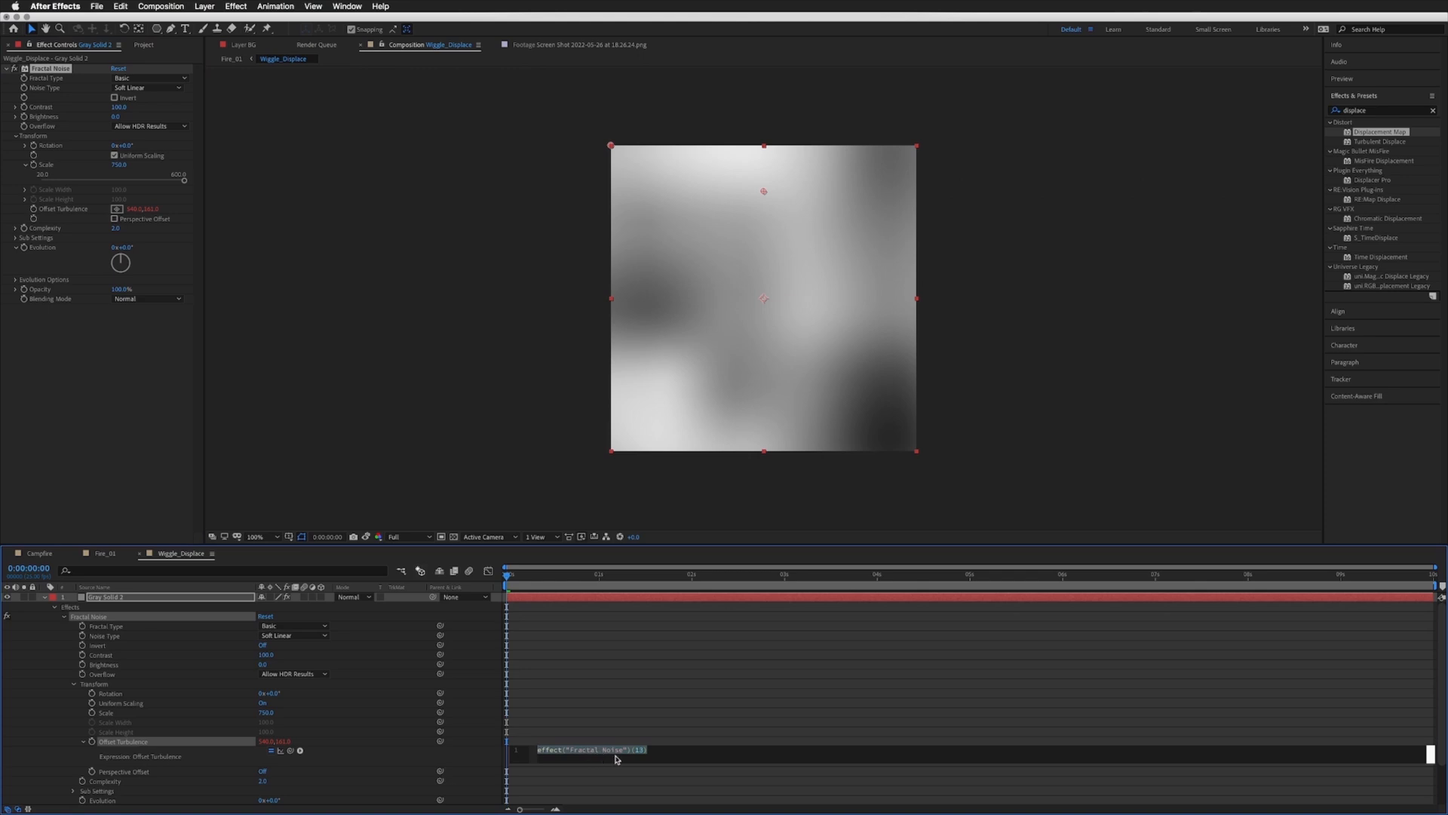
pyautogui.press('BackSpace')
pyautogui.write('[0,time')
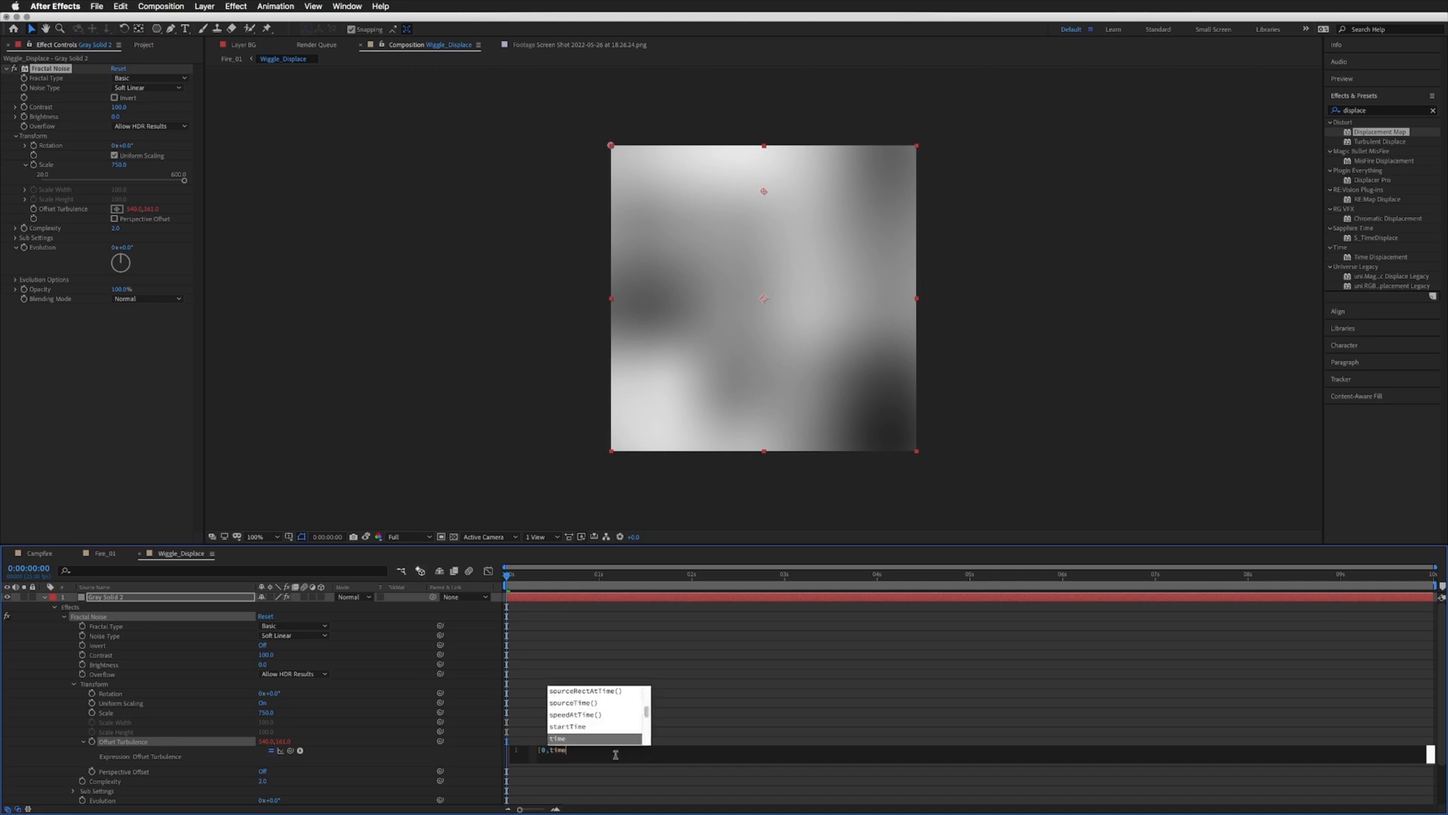
pyautogui.write('+1000')
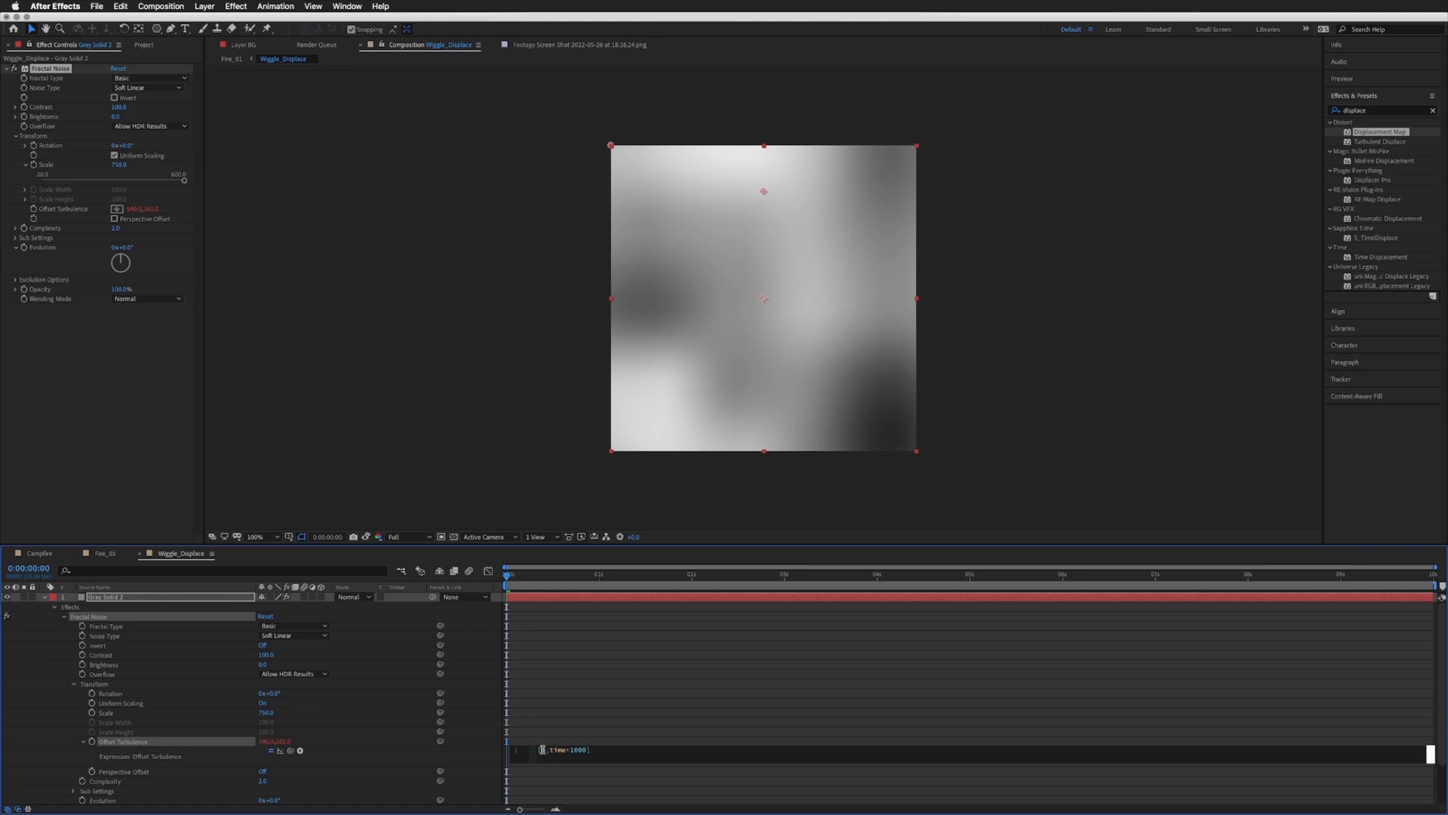
pyautogui.moveTo(549, 749); pyautogui.dragTo(582, 749)
pyautogui.click(585, 749)
pyautogui.click(572, 632)
# Step: Preview the scrolling noise in Wiggle_Displace from the start of the timeline to check its direction
pyautogui.press('space')
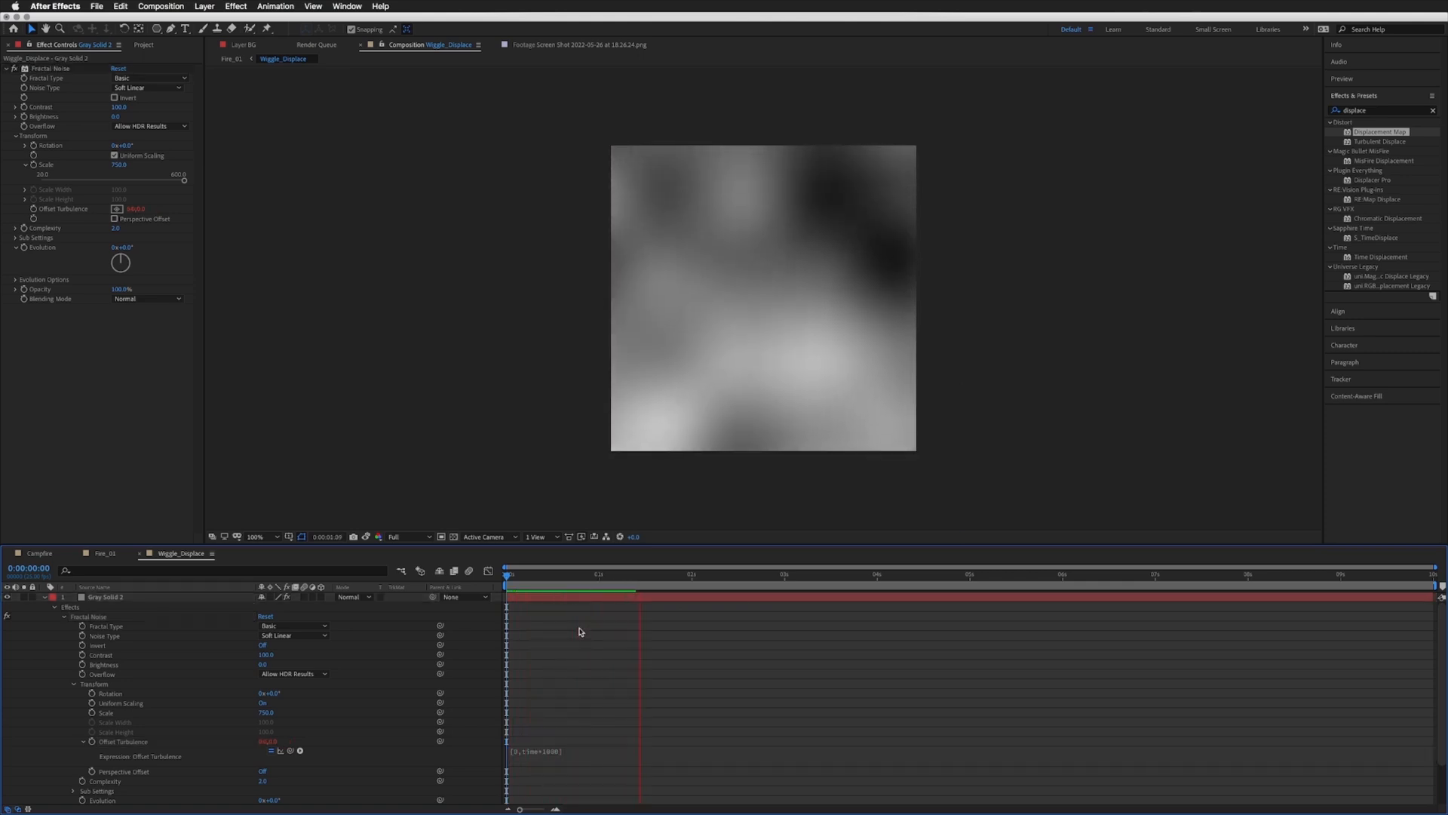
pyautogui.press('space')
pyautogui.moveTo(560, 579); pyautogui.dragTo(505, 580)
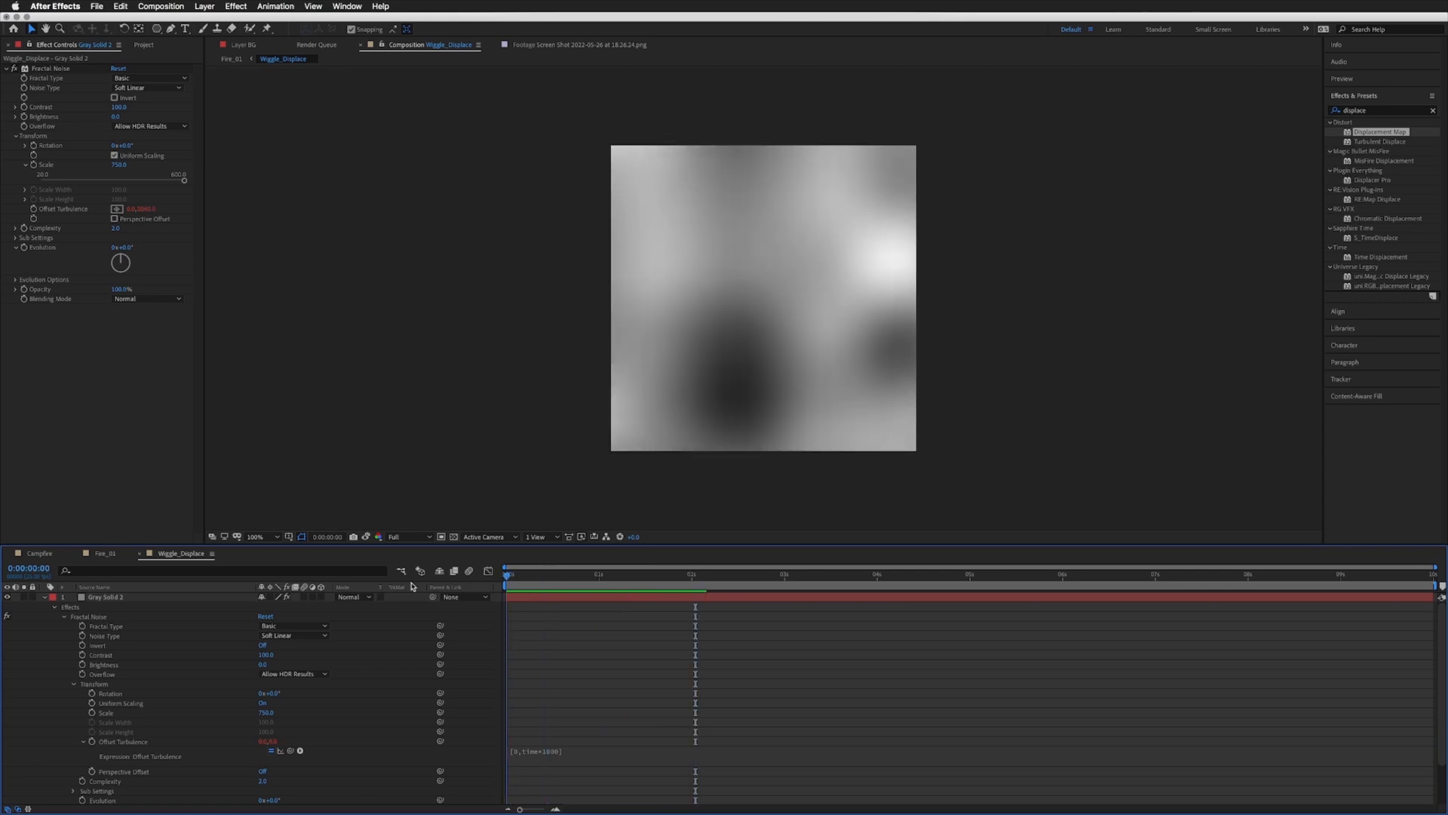
pyautogui.press('space')
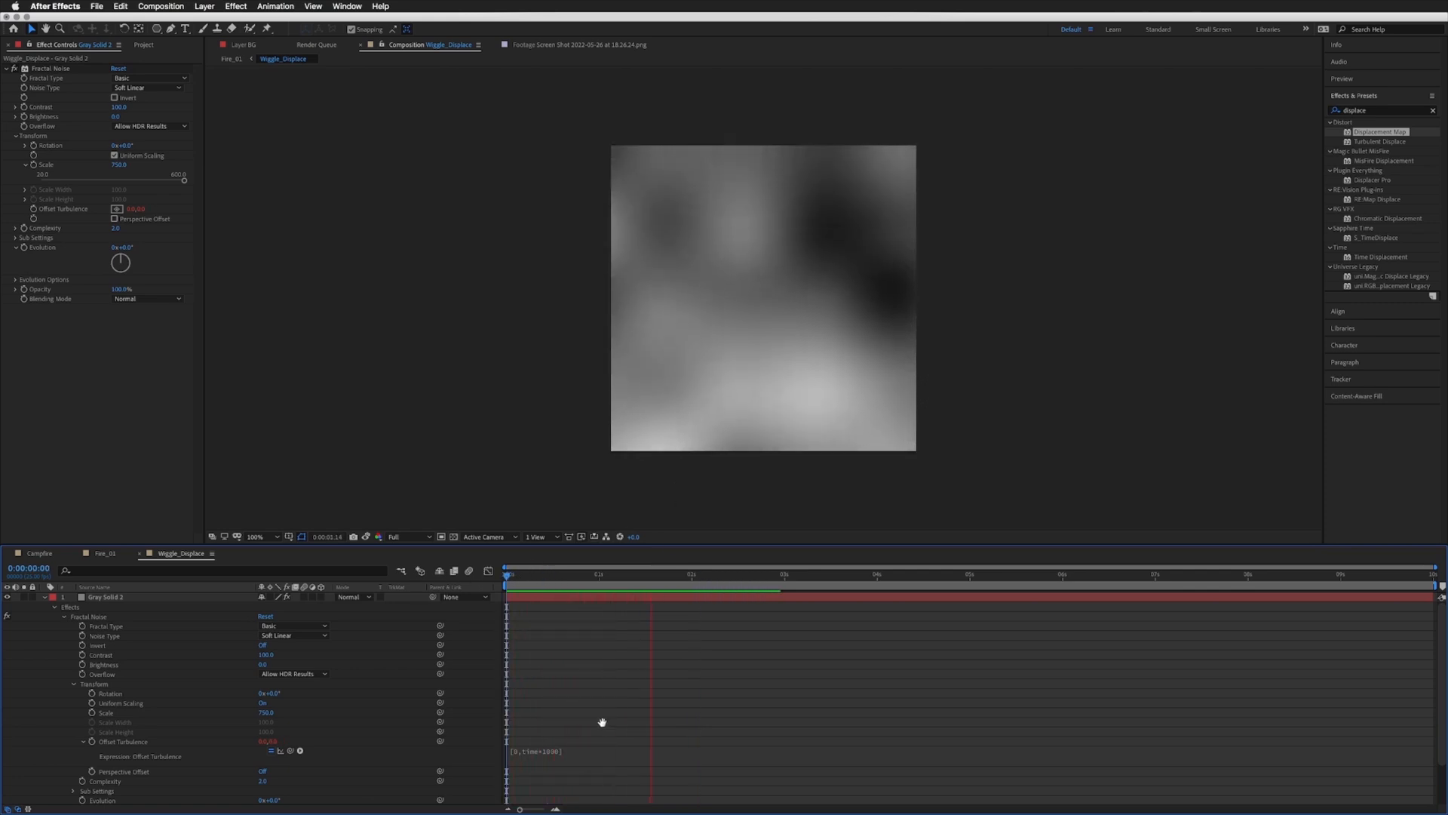
# Step: Change the Offset Turbulence expression to [0,time*-1000] and preview the noise motion from the start
pyautogui.click(576, 752)
pyautogui.click(571, 755)
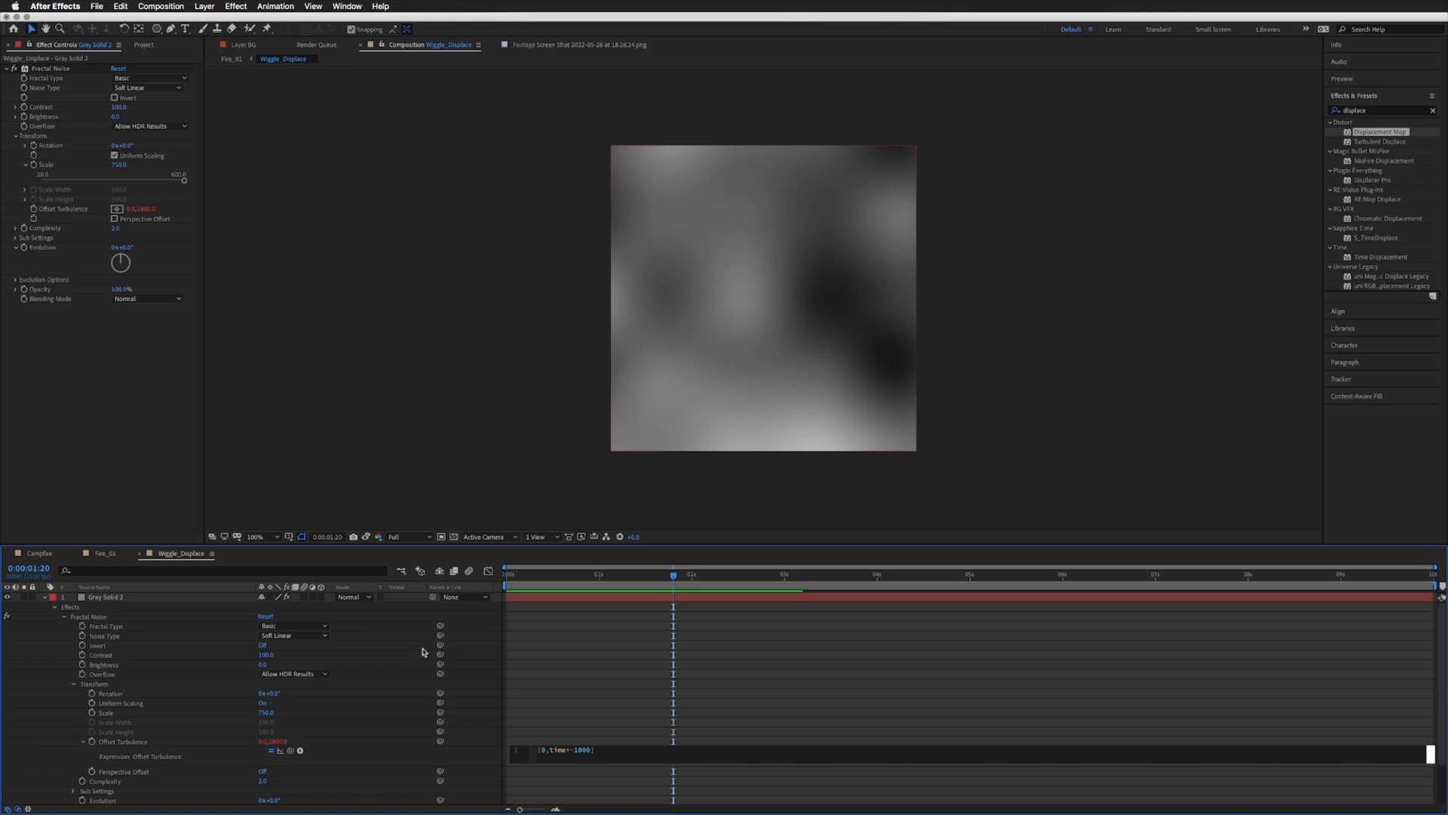
pyautogui.click(596, 655)
pyautogui.moveTo(599, 580); pyautogui.dragTo(276, 572)
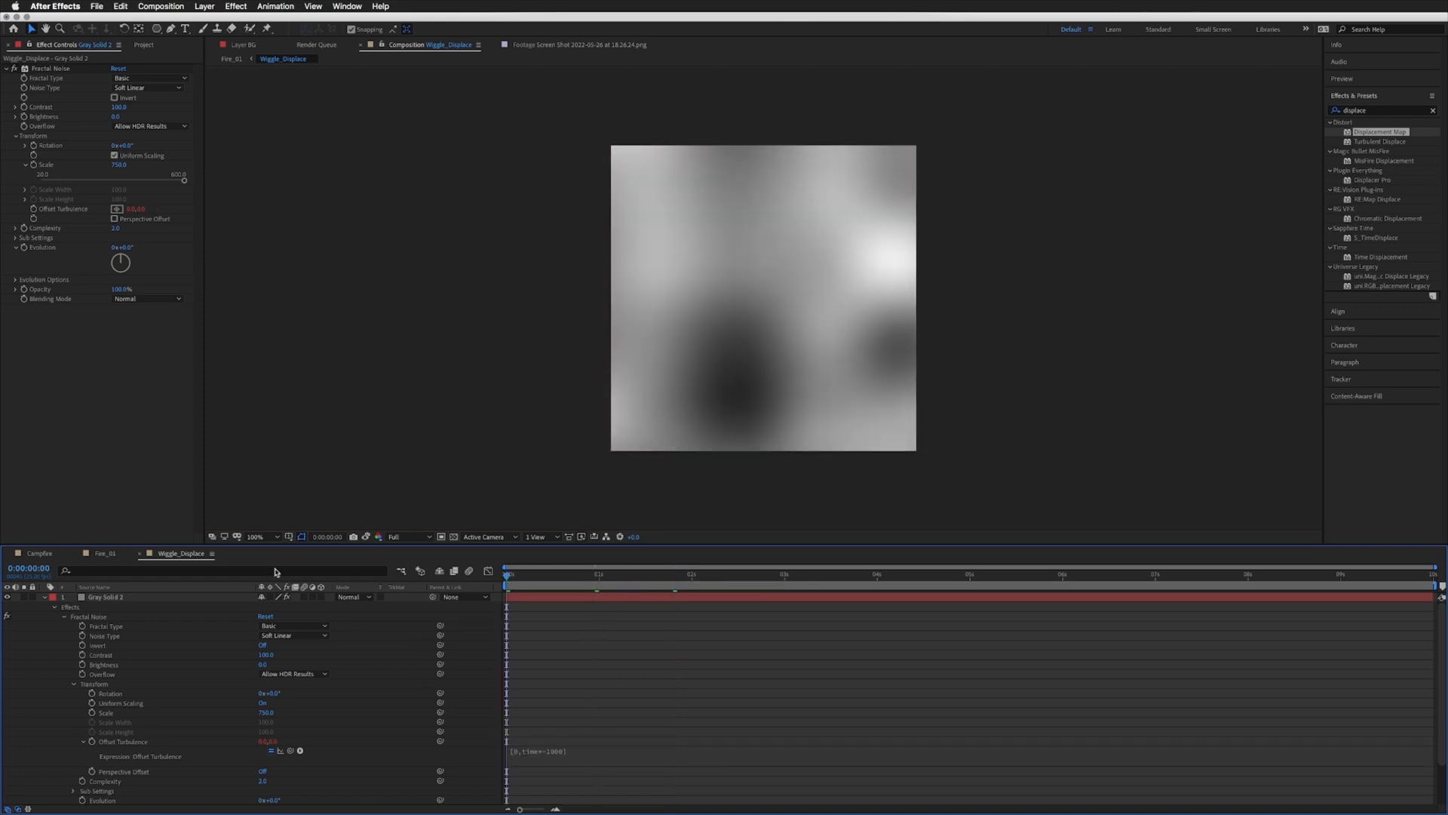
pyautogui.press('space')
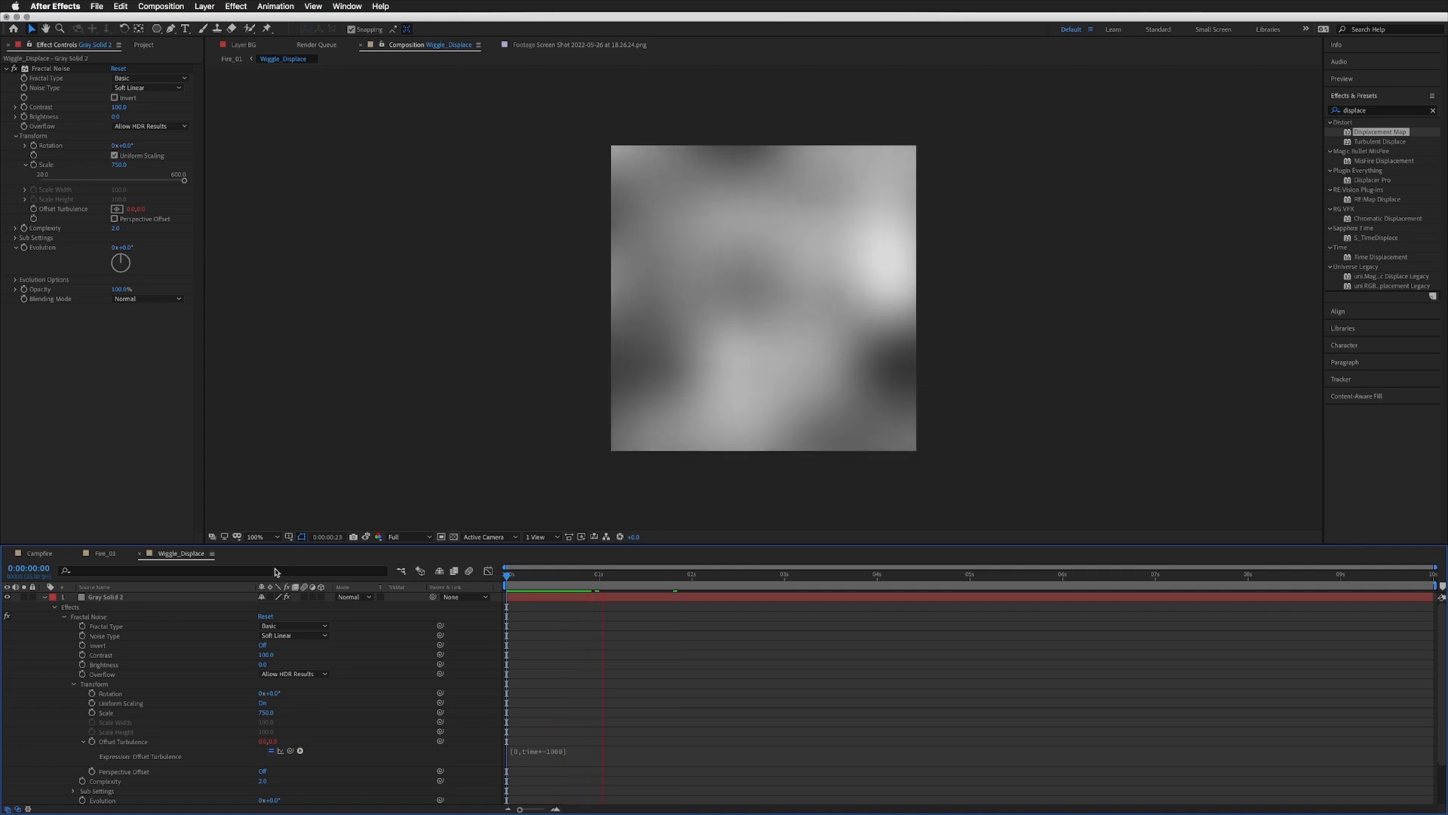
pyautogui.moveTo(673, 585); pyautogui.dragTo(498, 585)
# Step: Preview the displaced flame in Fire_01 and scrub the first second to examine how its base and tip move
pyautogui.click(105, 556)
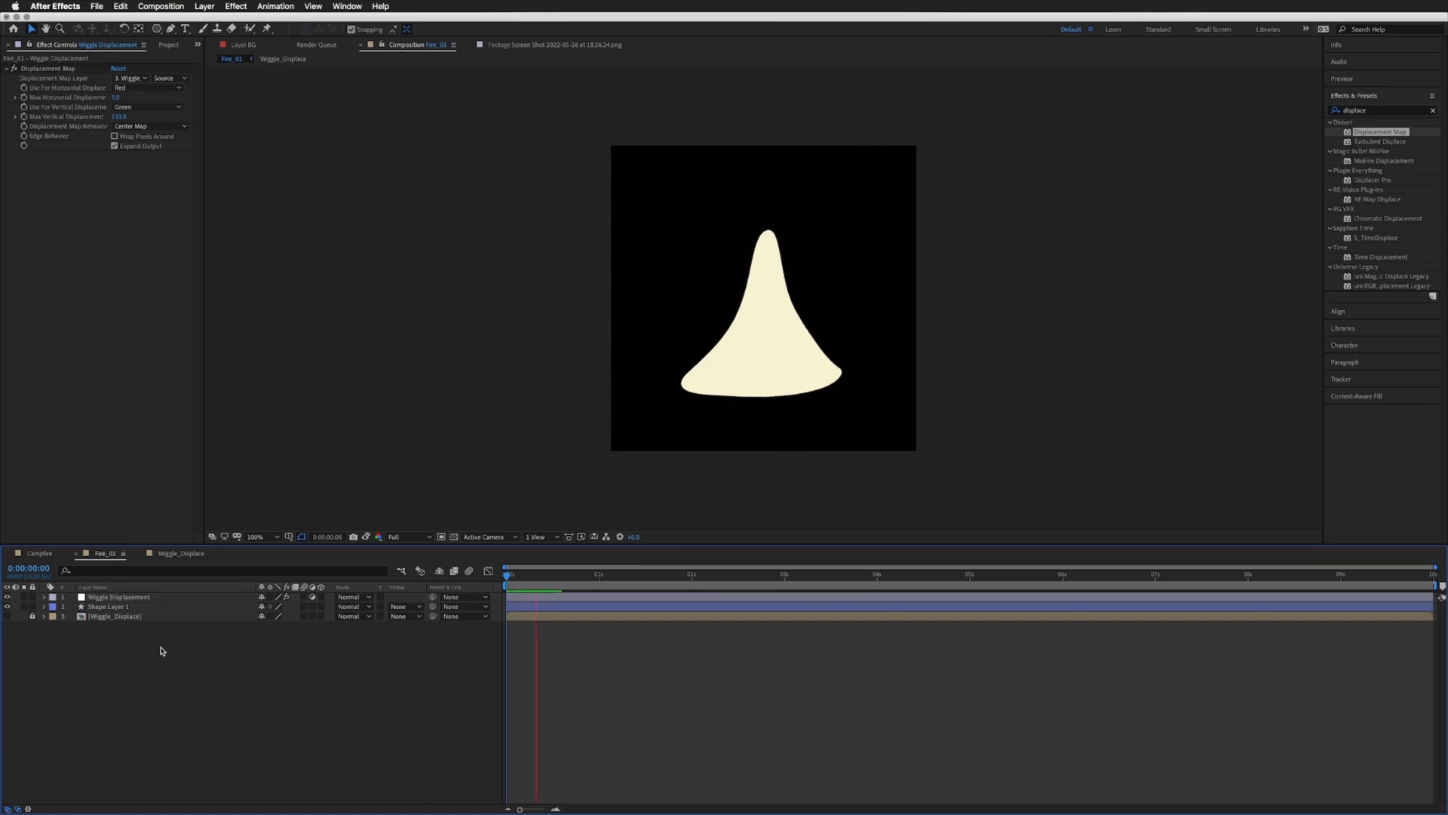
pyautogui.press('space')
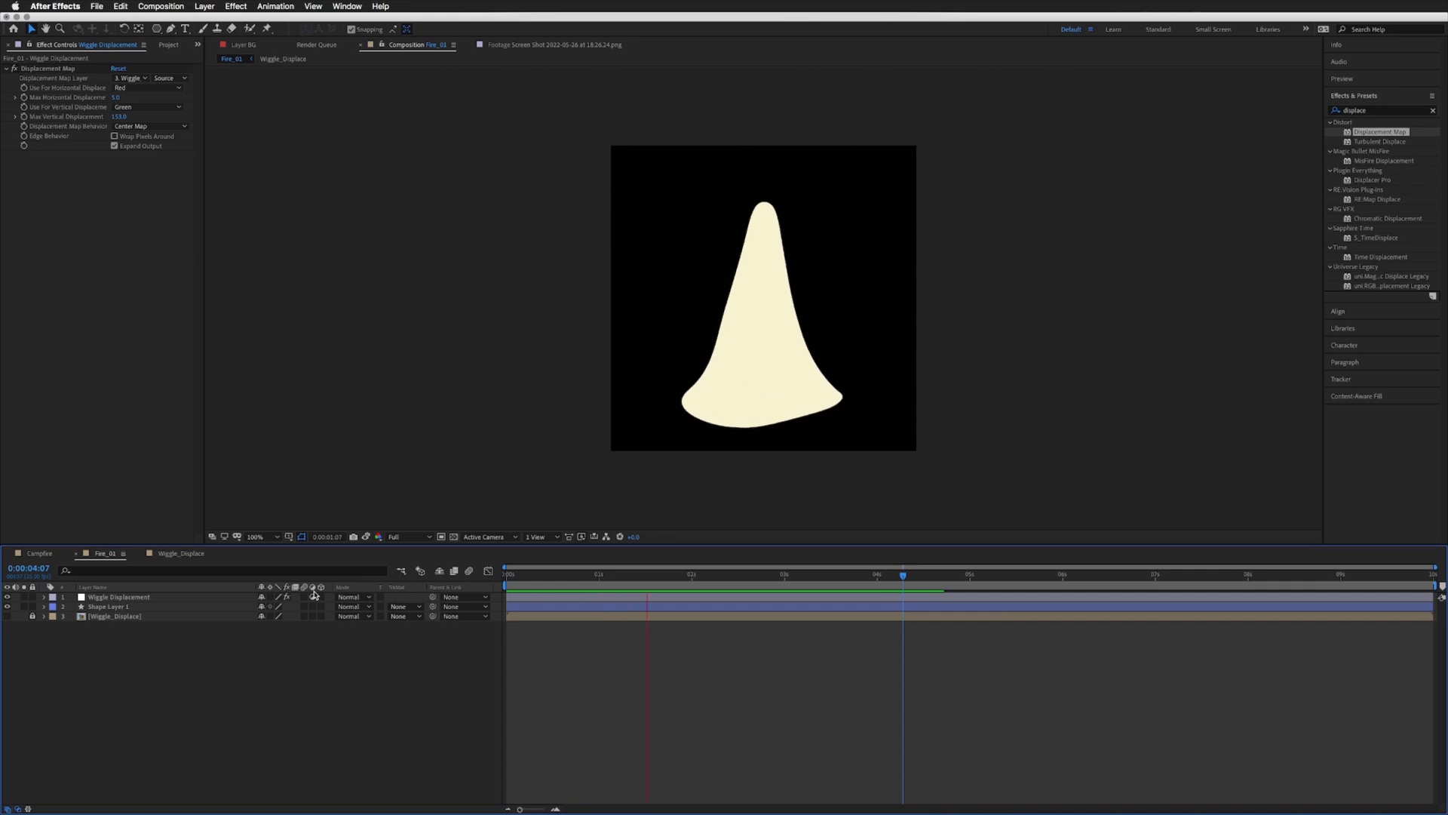
pyautogui.press('space')
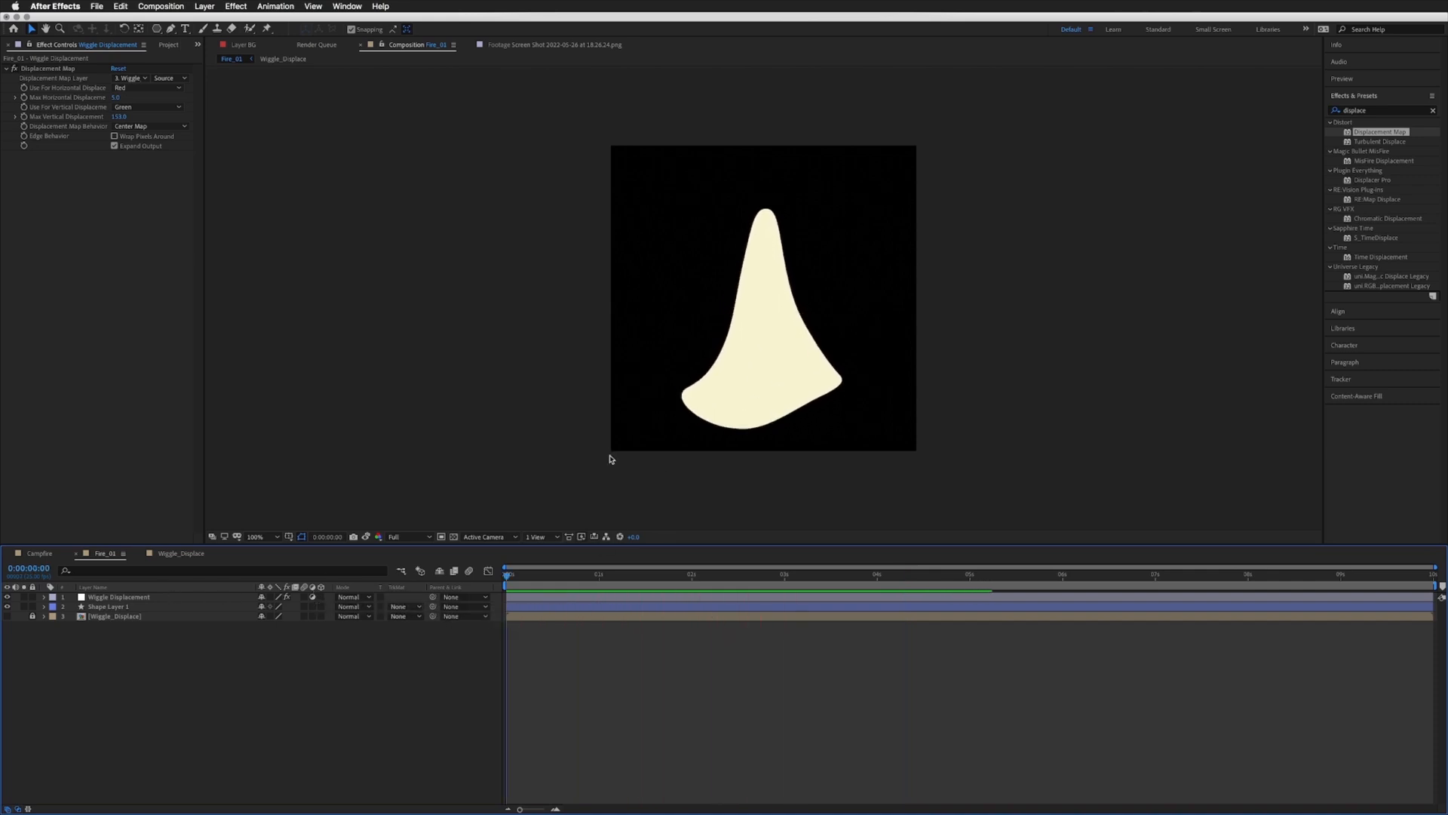
pyautogui.moveTo(544, 576)
pyautogui.mouseDown()
pyautogui.moveTo(657, 575)
pyautogui.moveTo(494, 577)
pyautogui.moveTo(566, 576)
pyautogui.mouseUp()
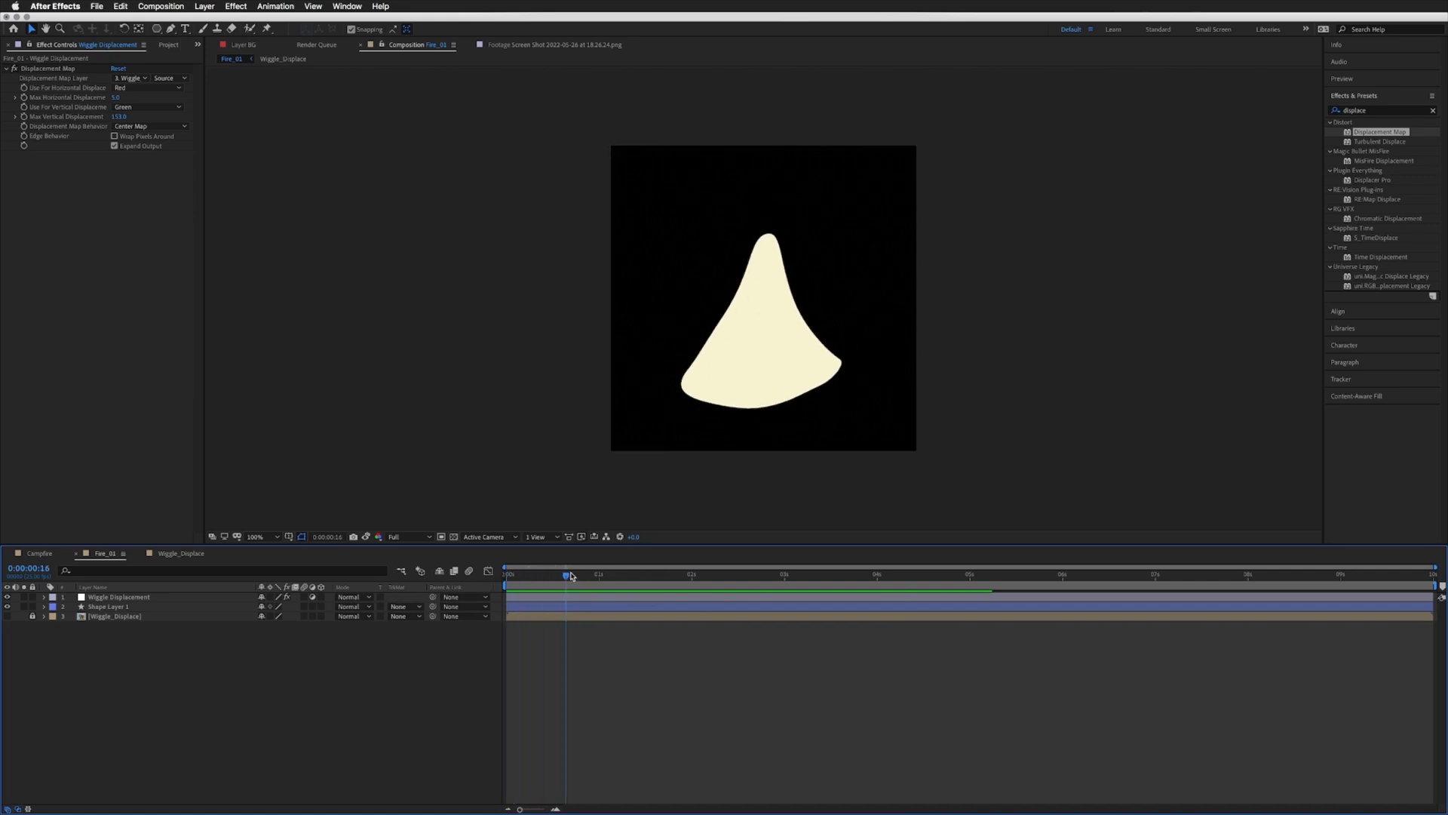
pyautogui.moveTo(571, 576); pyautogui.dragTo(430, 508)
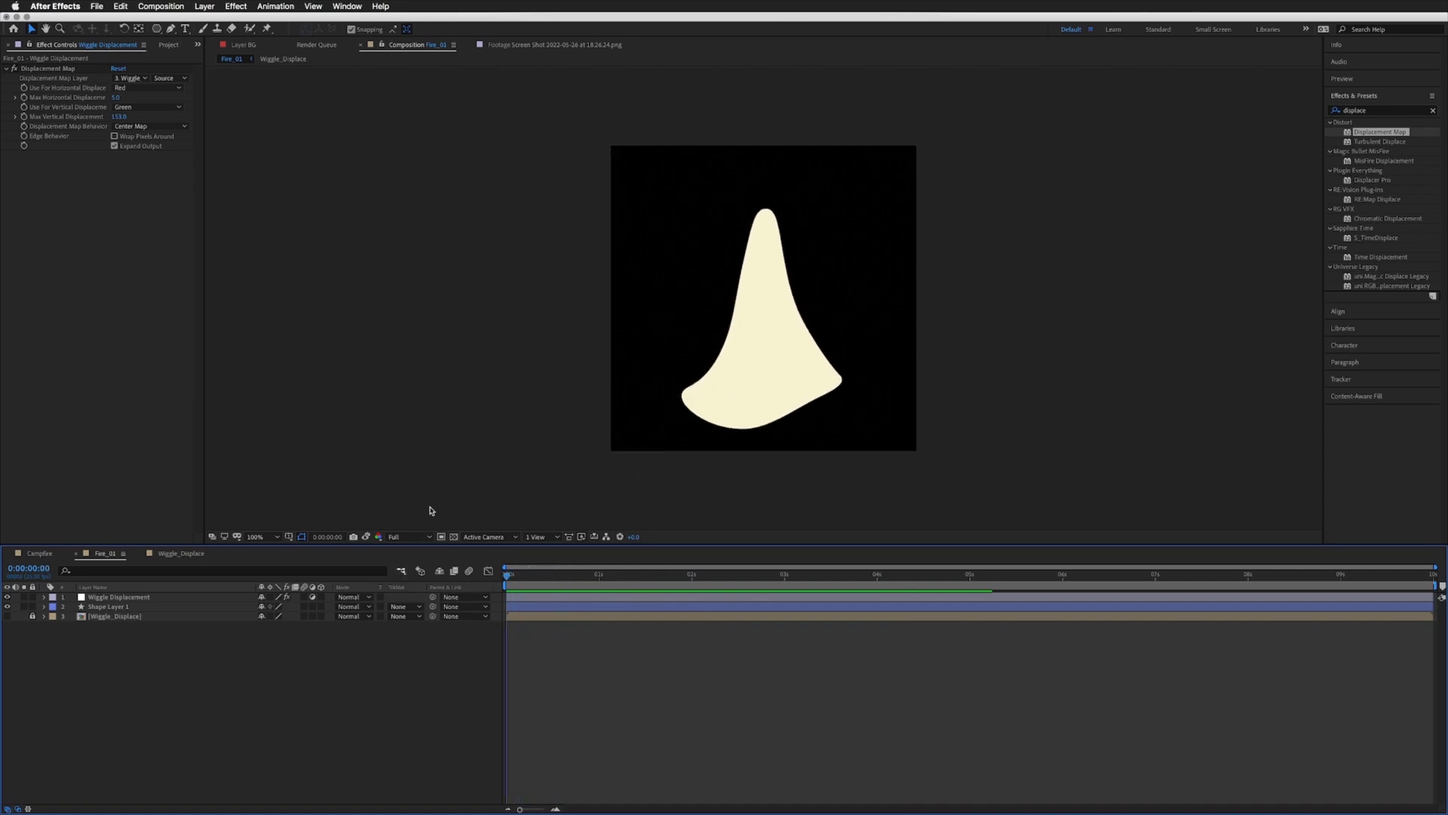
# Step: In Wiggle_Displace, create a 1080 x 1080 px solid coloured neutral gray at 50% brightness above the noise layer
pyautogui.click(179, 554)
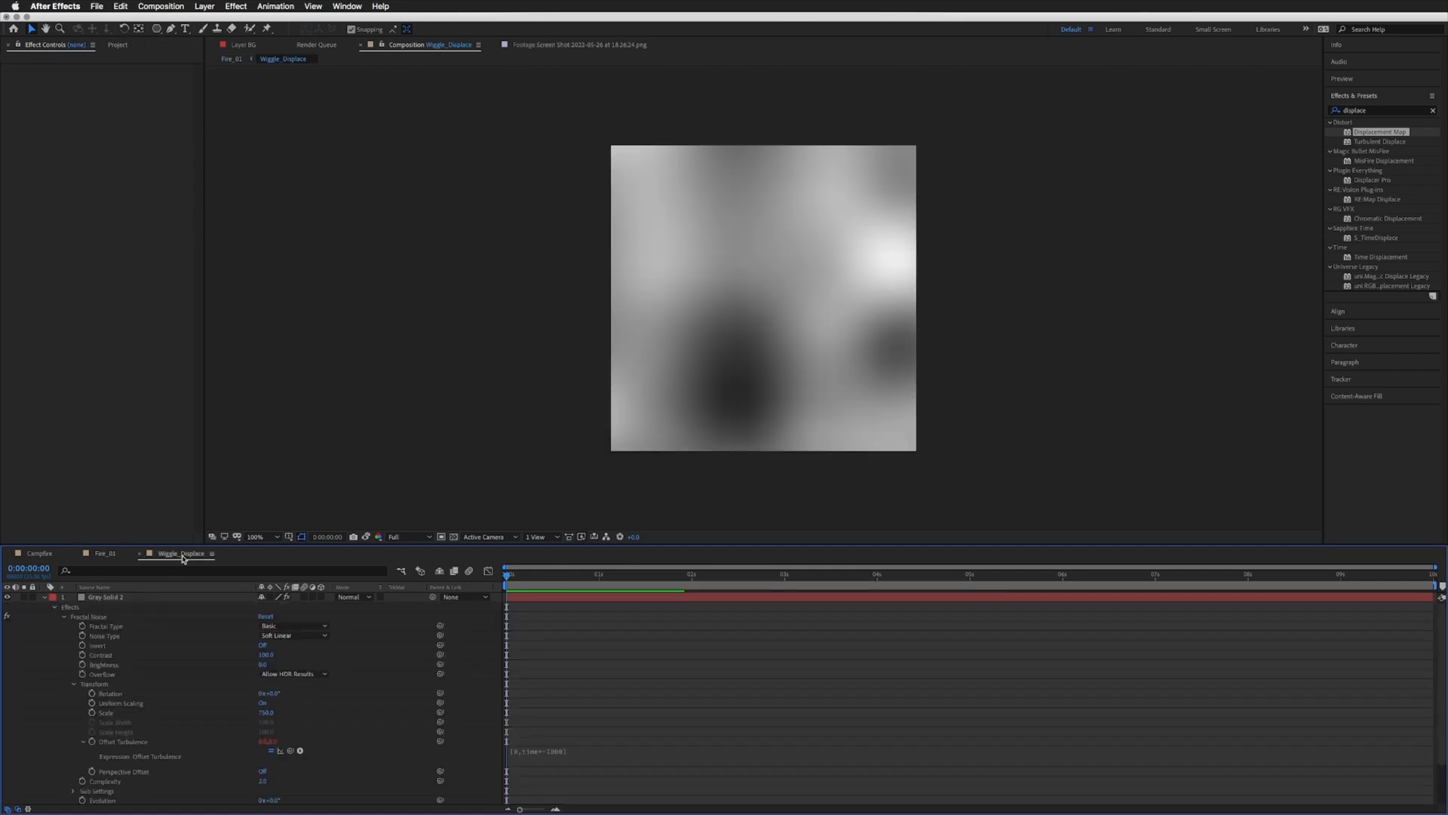
pyautogui.click(44, 598)
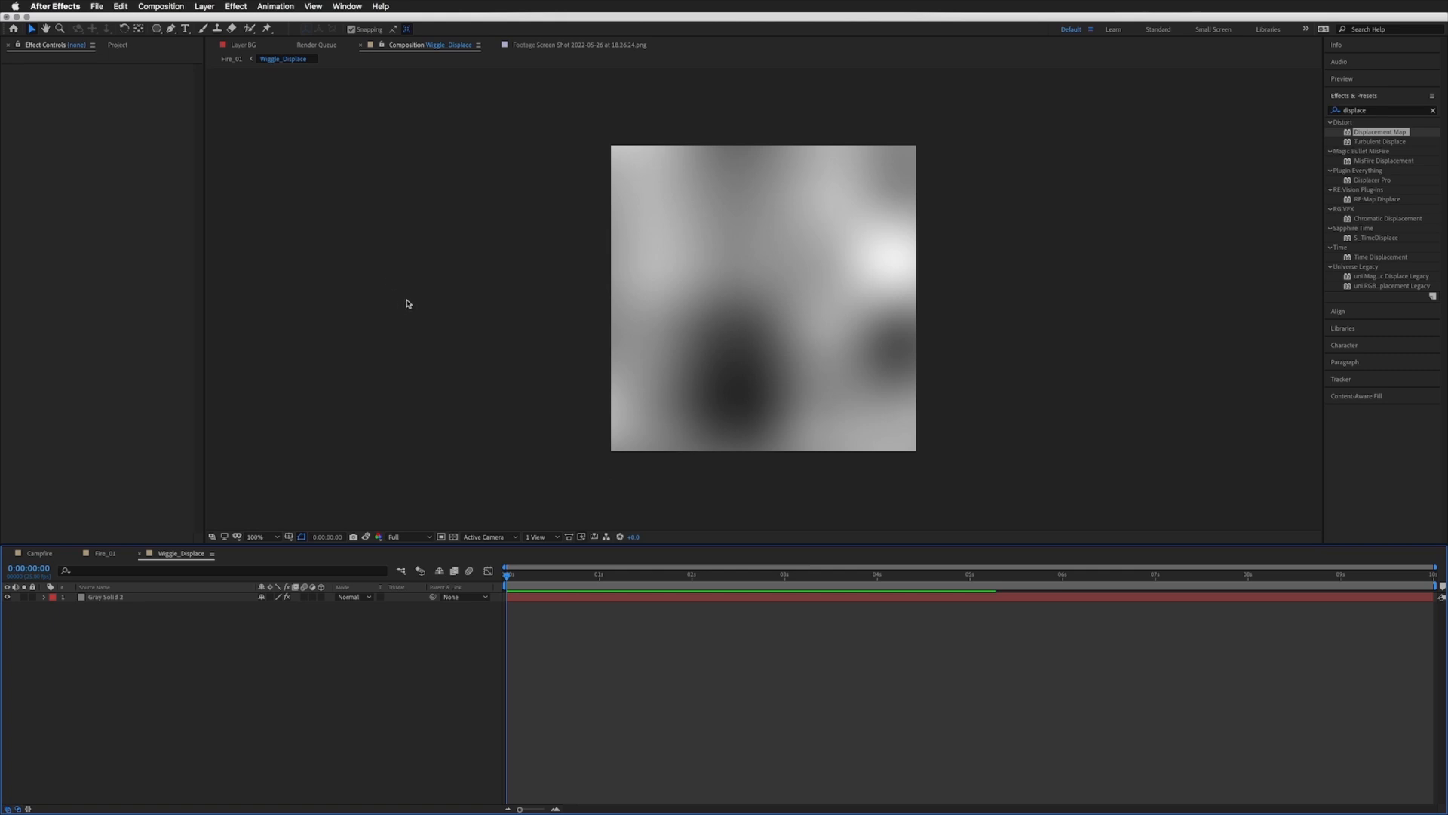
pyautogui.press('super+y')
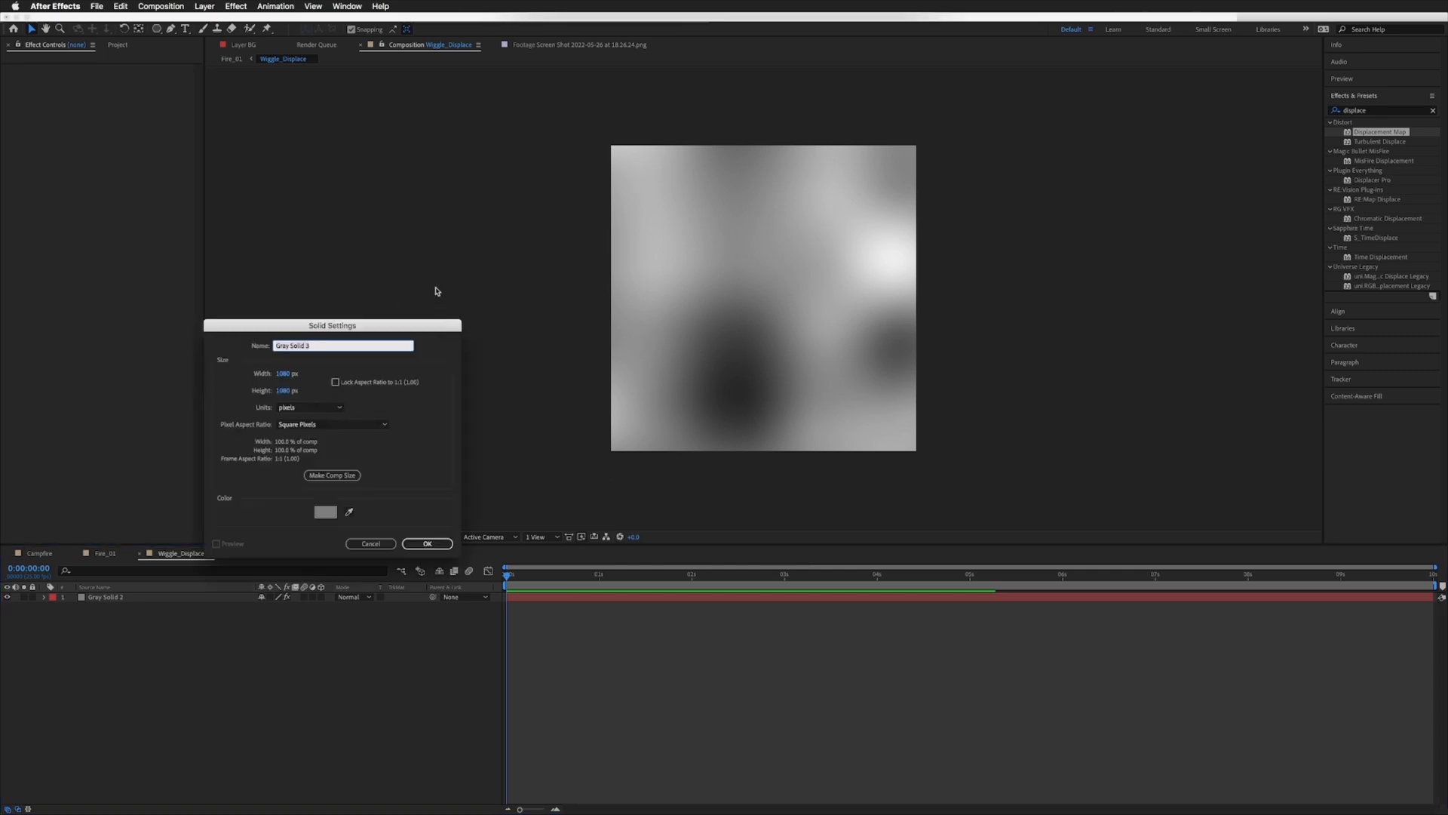
pyautogui.click(325, 513)
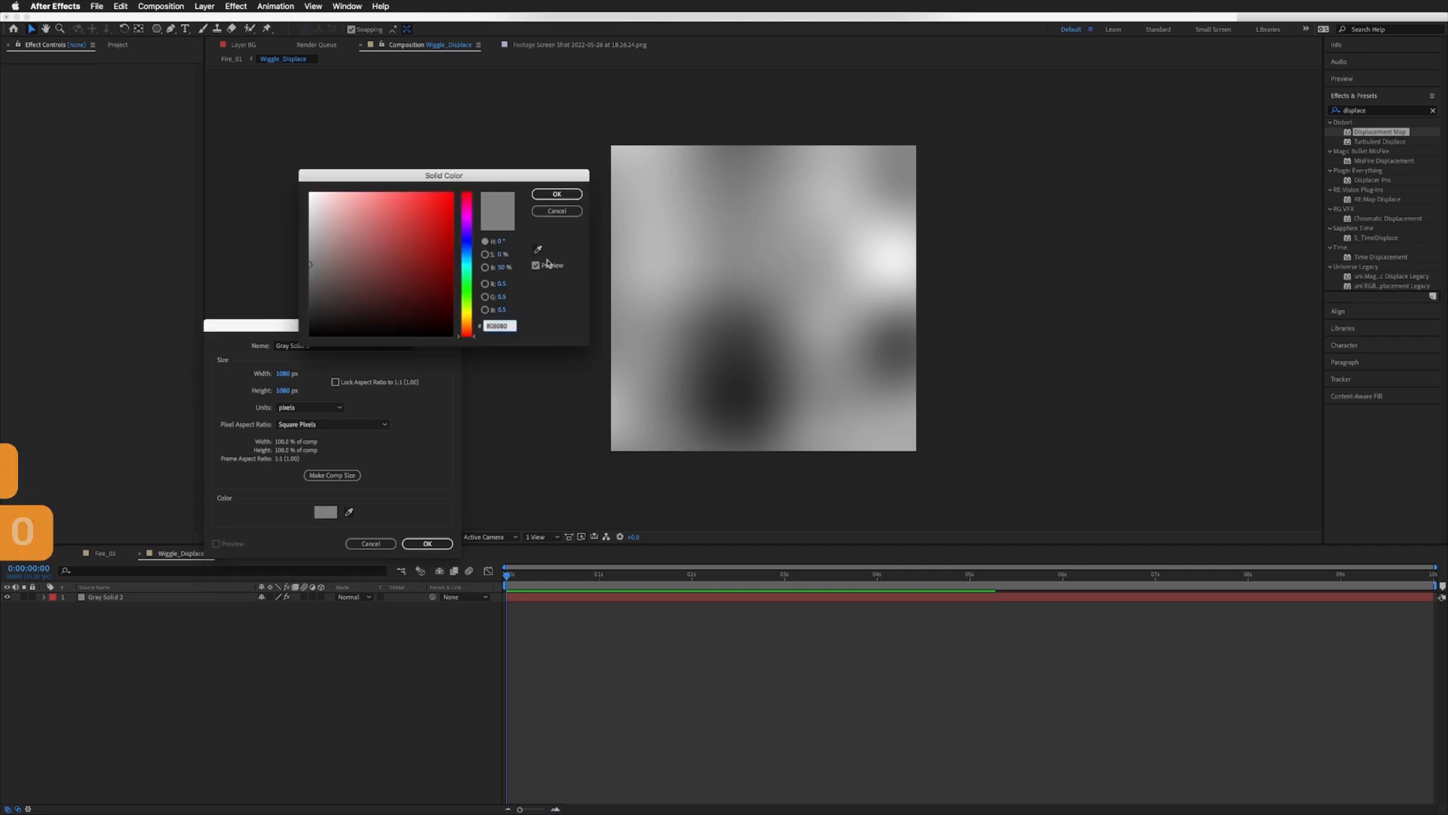
pyautogui.click(502, 268)
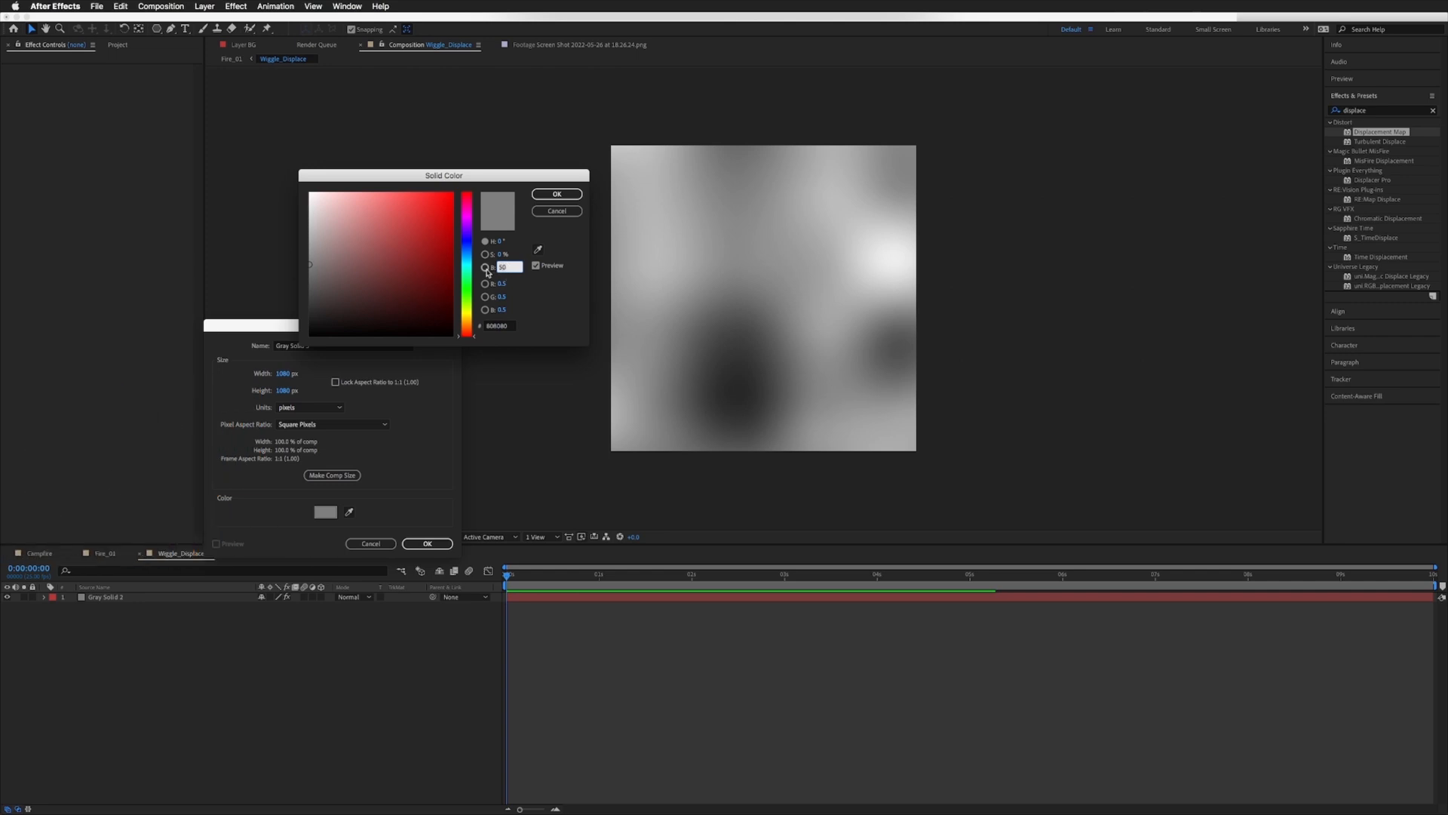
pyautogui.click(556, 194)
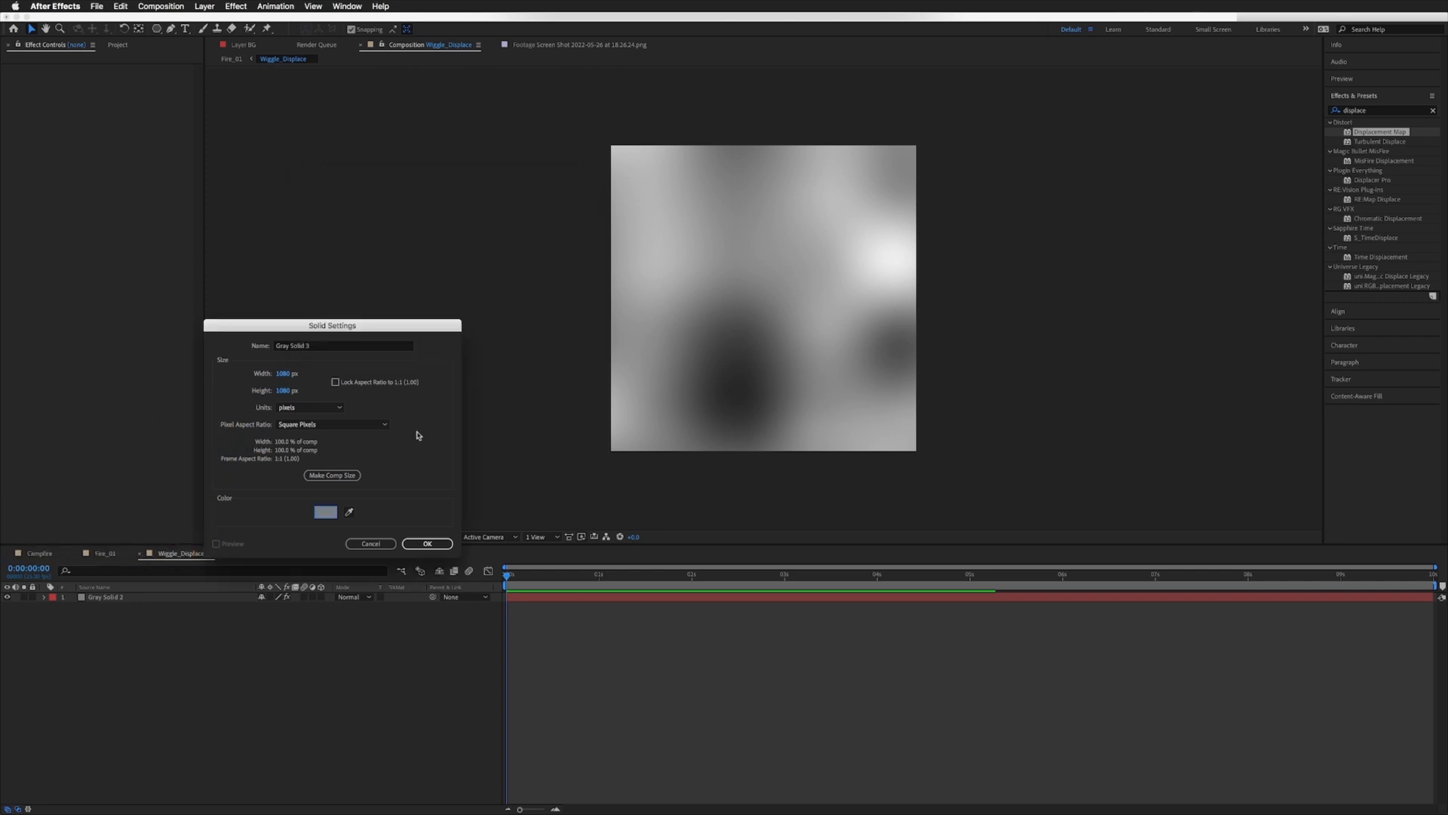
pyautogui.click(427, 544)
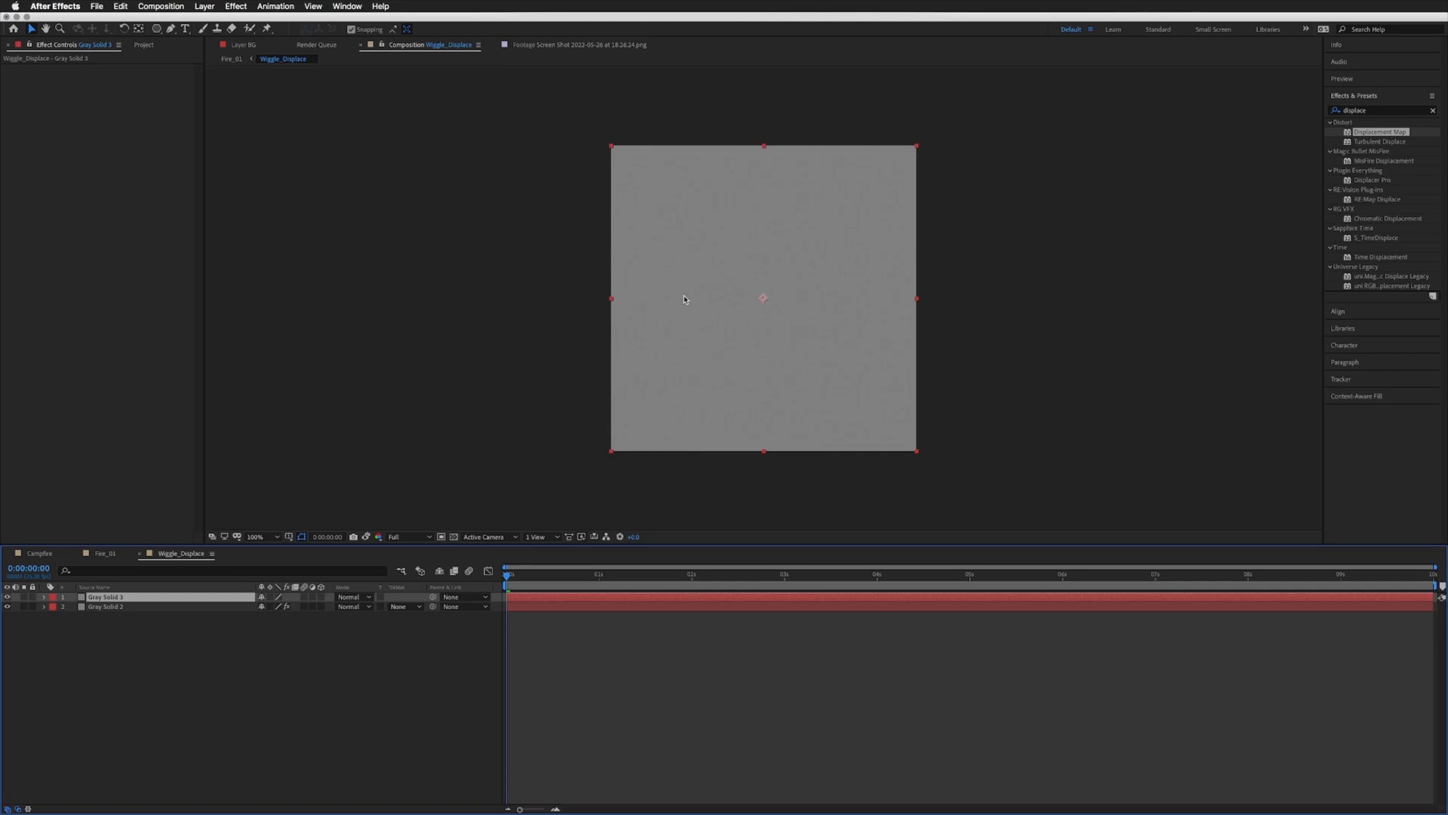
# Step: Draw a rectangular mask on the new gray solid covering the comp's lower half and extending well past its sides and bottom
pyautogui.press(',')
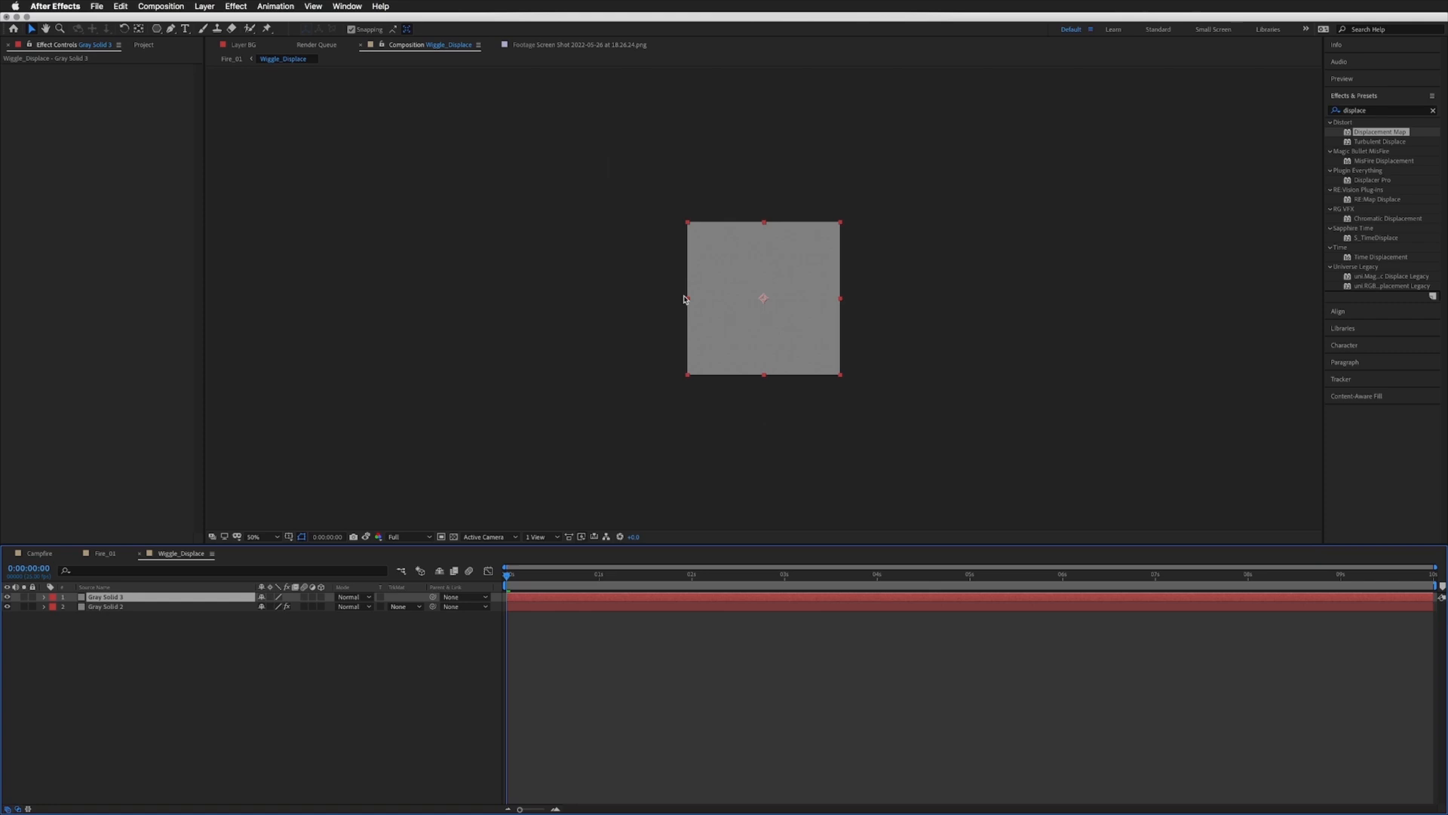
pyautogui.click(157, 29)
pyautogui.click(209, 27)
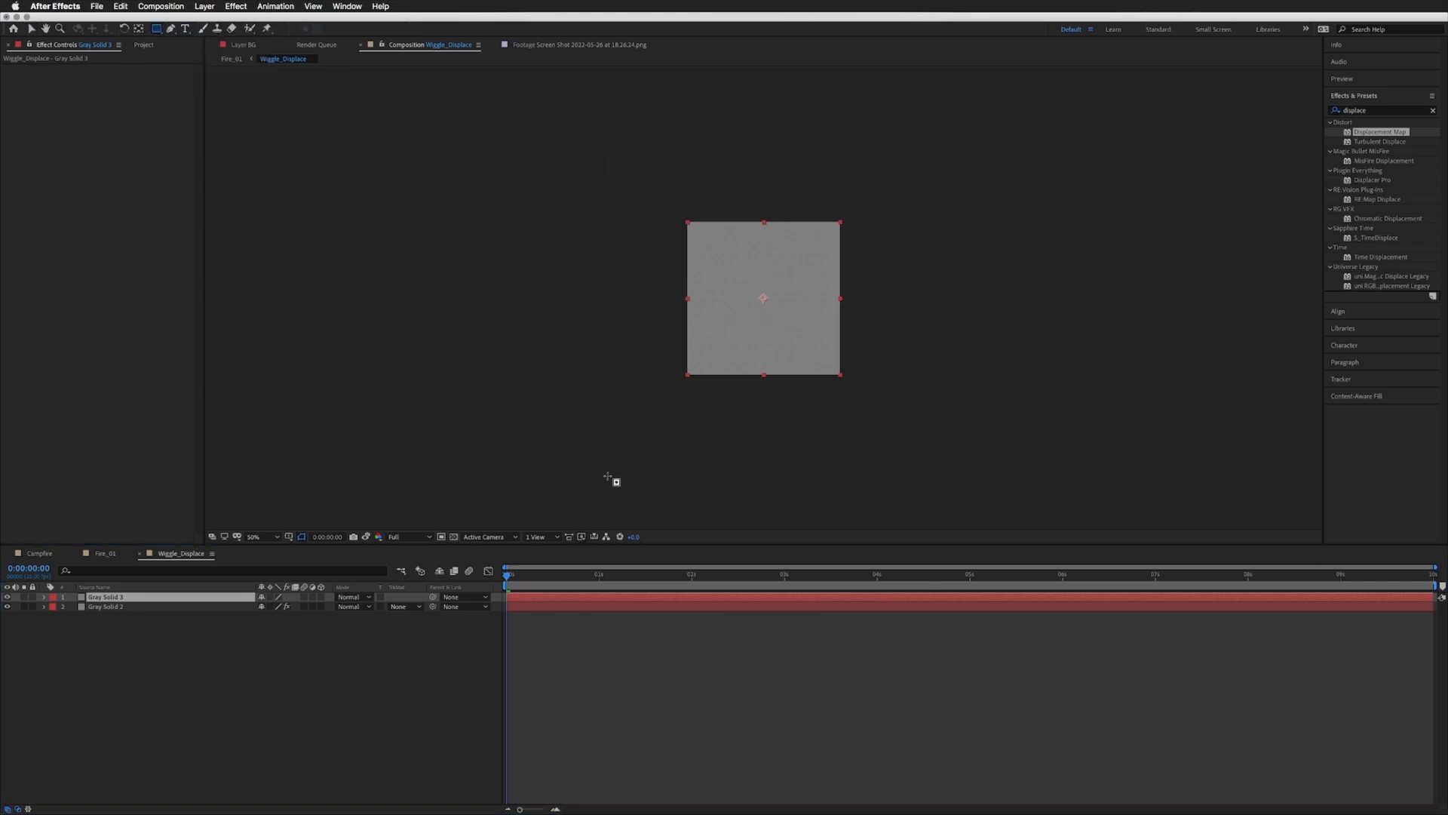
pyautogui.moveTo(546, 498)
pyautogui.mouseDown()
pyautogui.moveTo(715, 400)
pyautogui.moveTo(966, 323)
pyautogui.moveTo(983, 304)
pyautogui.mouseUp()
# Step: Feather the gray solid's mask by about 484 pixels and preview the flame in Fire_01
pyautogui.click(97, 599)
pyautogui.press('f')
pyautogui.click(99, 616)
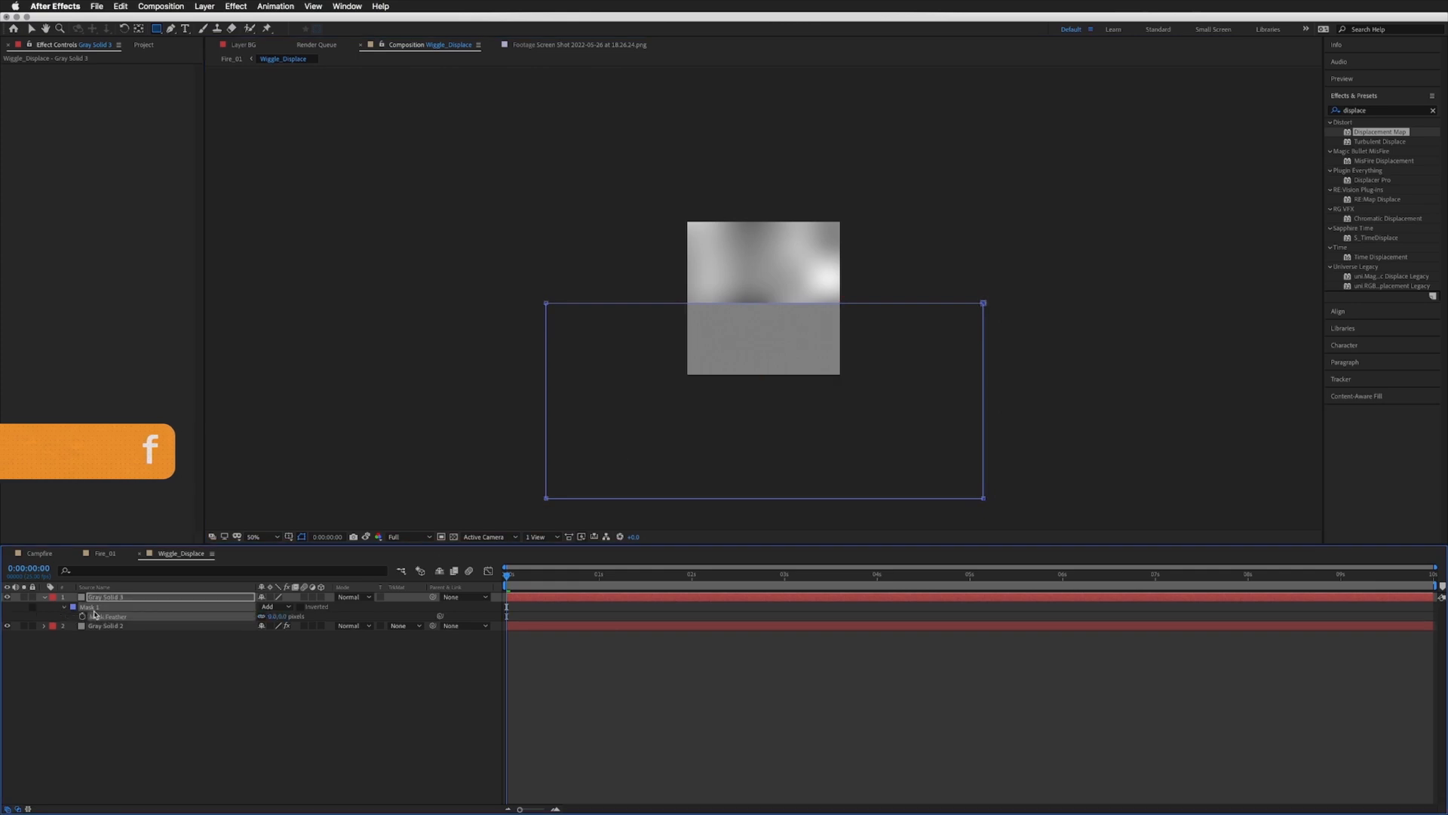
pyautogui.moveTo(273, 617); pyautogui.dragTo(317, 616)
pyautogui.moveTo(510, 581); pyautogui.dragTo(514, 579)
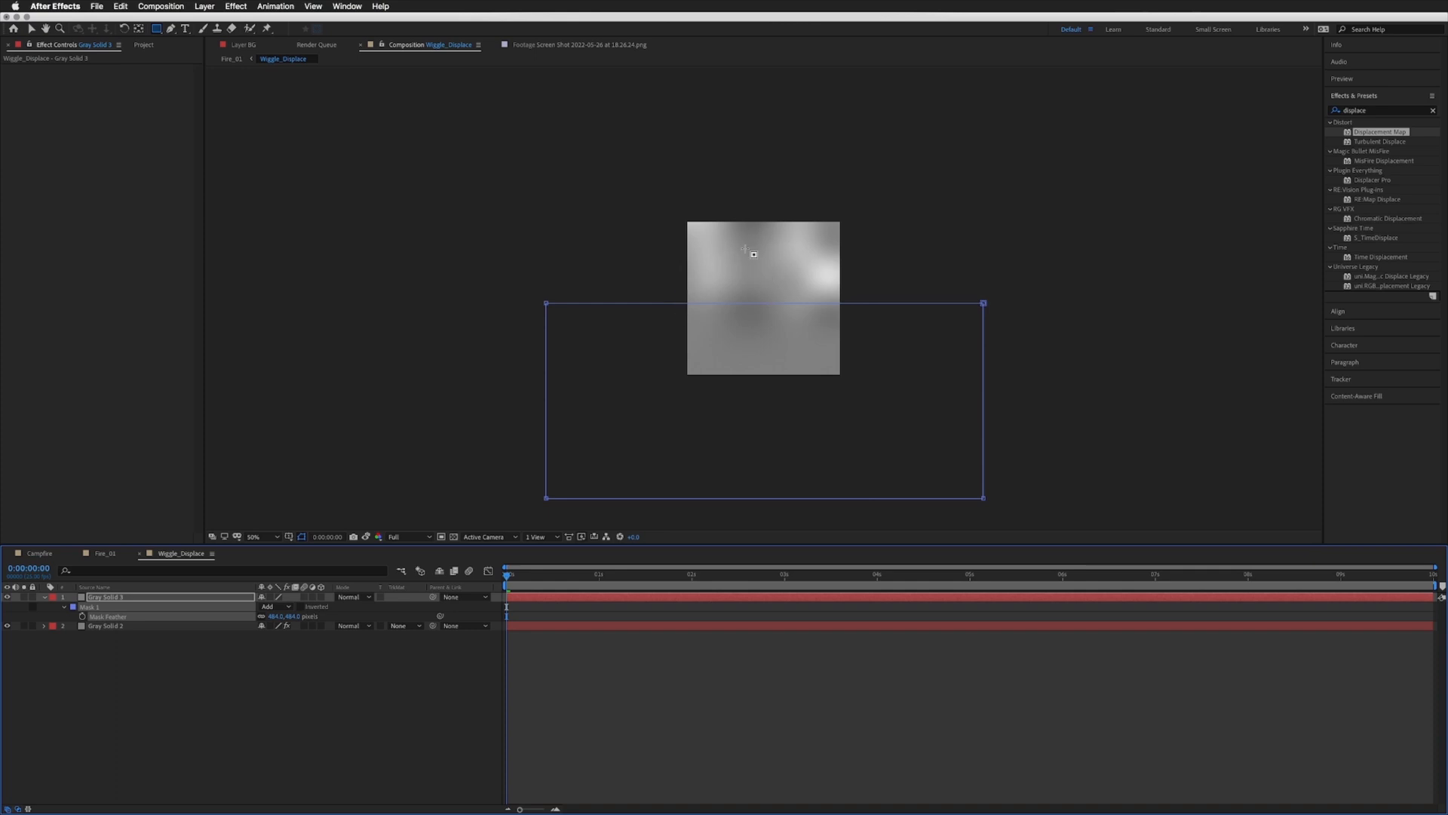
pyautogui.click(106, 556)
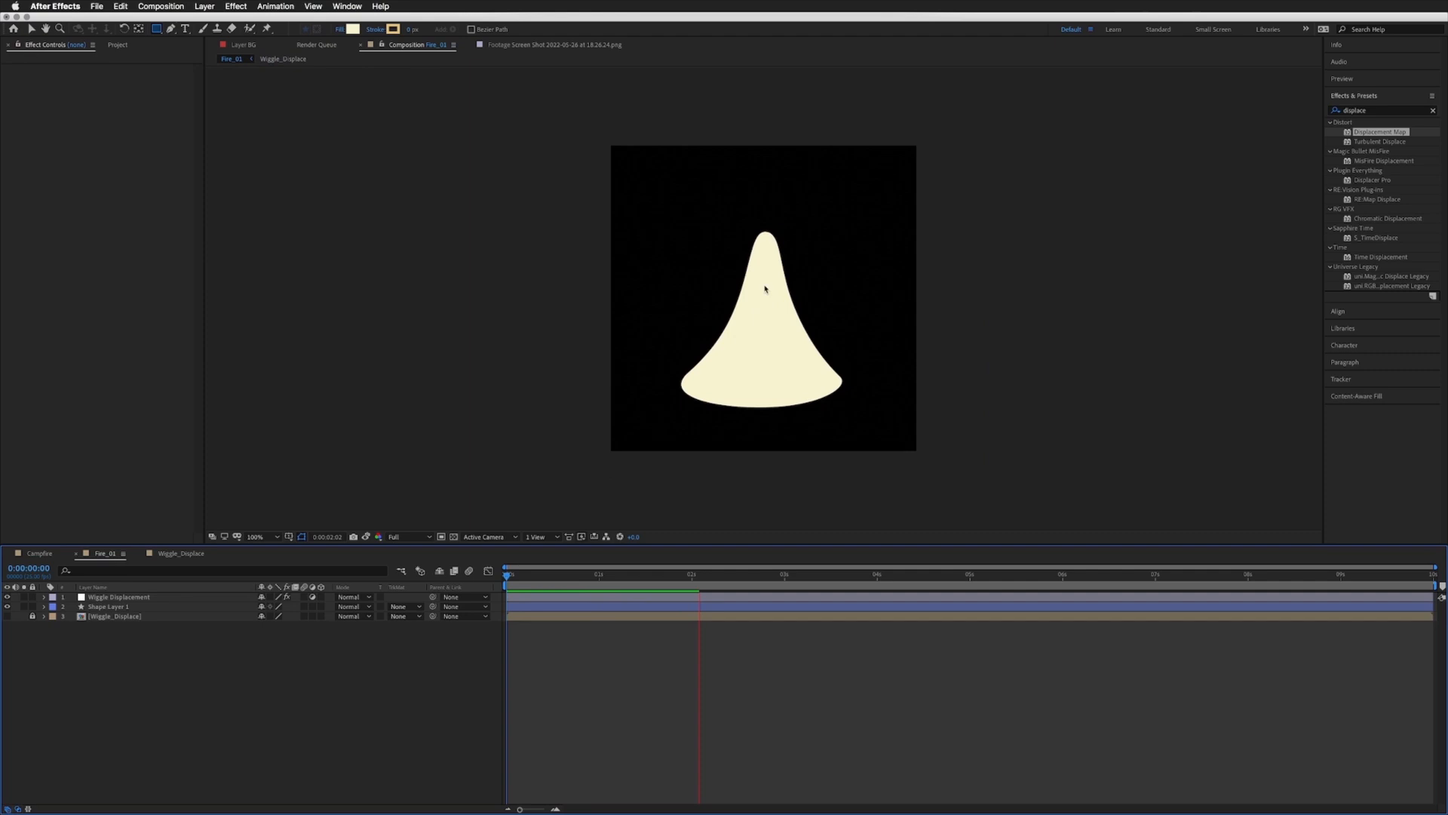
pyautogui.press('space')
# Step: In Wiggle_Displace, set the gray solid's mask feather to 0 pixels
pyautogui.click(172, 557)
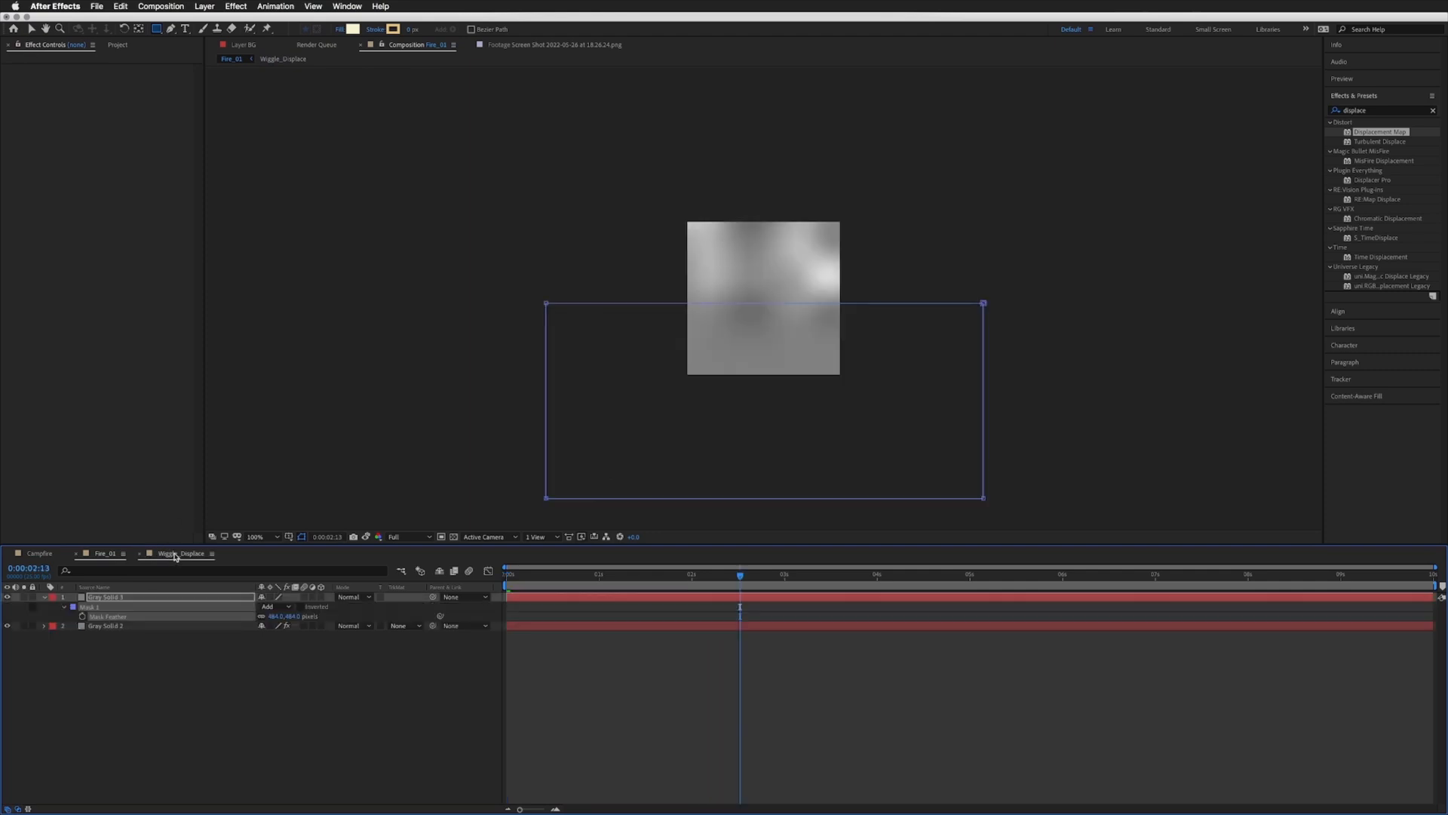
pyautogui.click(115, 597)
pyautogui.press('f')
pyautogui.click(276, 617)
pyautogui.write('0')
pyautogui.press('Return')
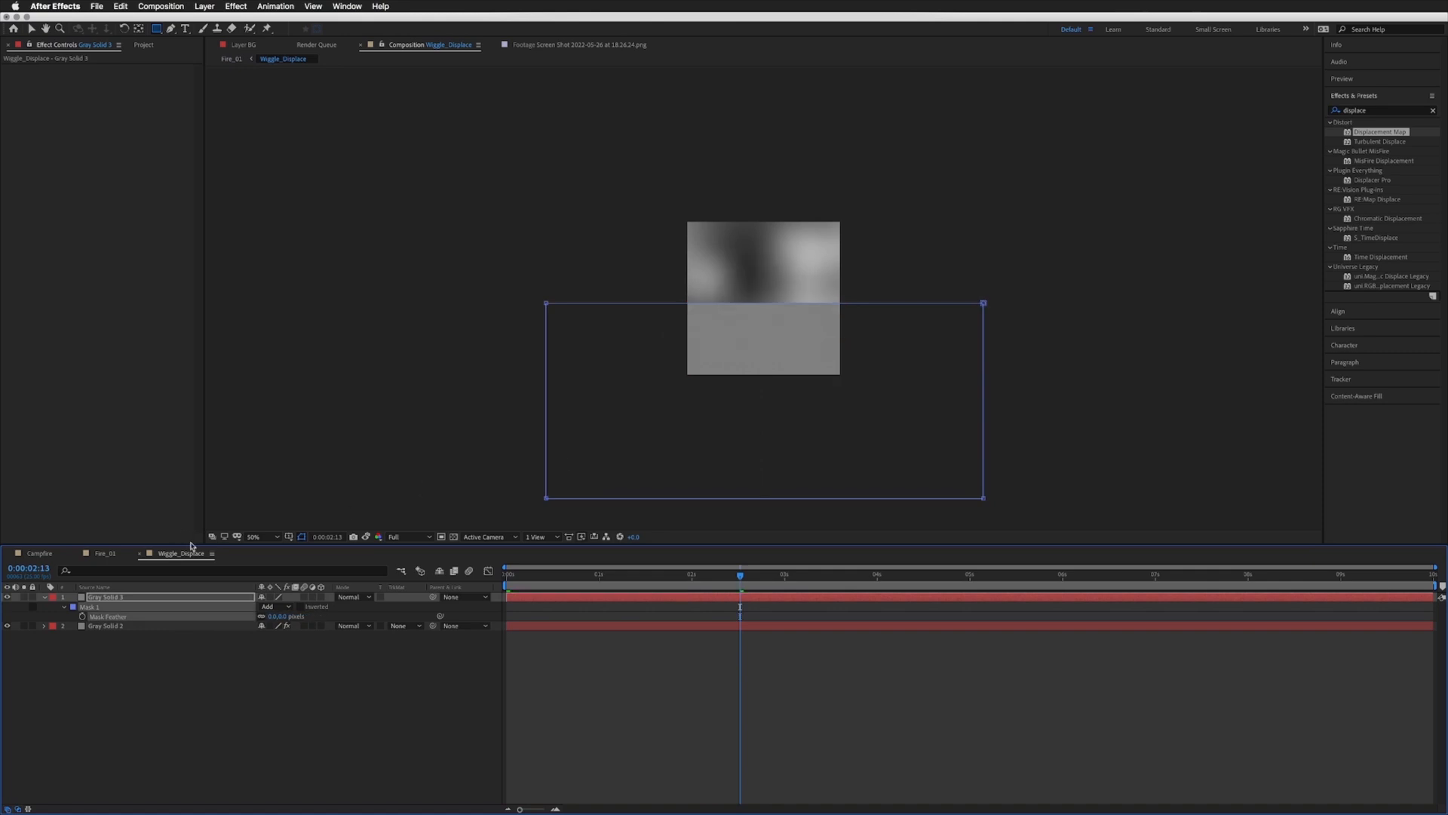
# Step: Preview the flame in Fire_01 to examine how the unfeathered mask edge affects its outline
pyautogui.click(102, 553)
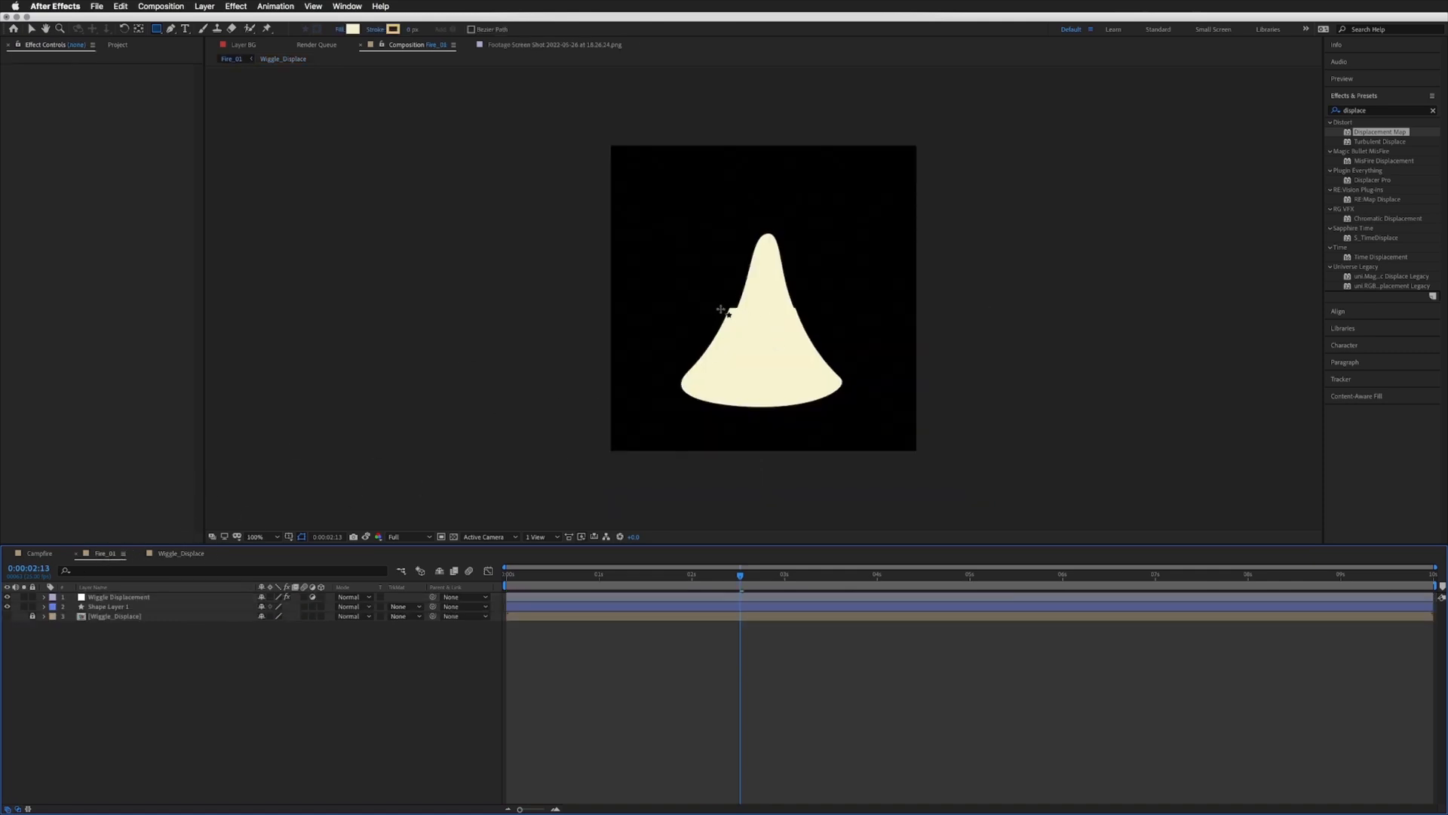
pyautogui.moveTo(743, 578); pyautogui.dragTo(539, 583)
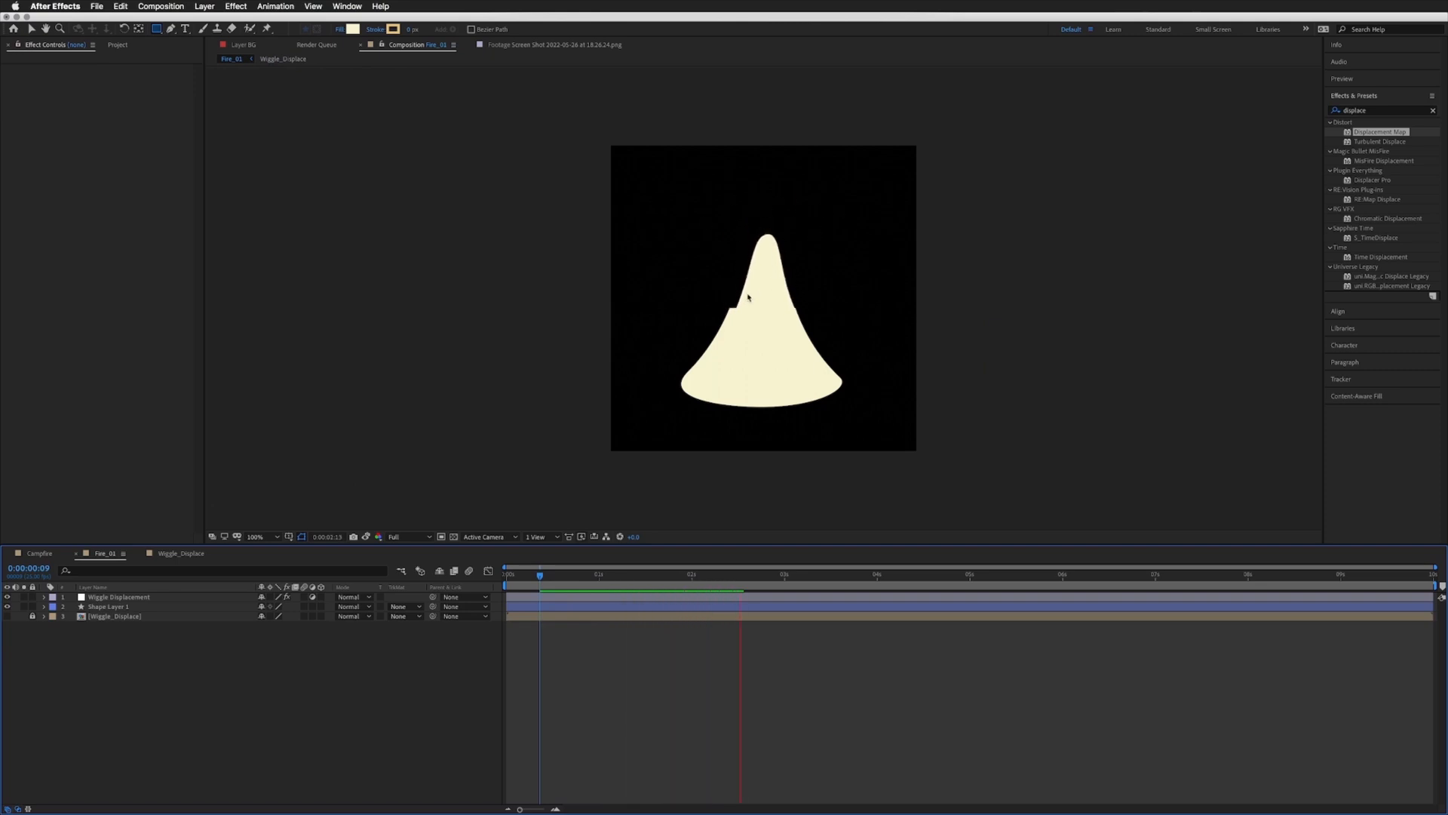
pyautogui.press('space')
# Step: Set the gray solid's mask feather to about 278 pixels in Wiggle_Displace and preview the flame in Fire_01
pyautogui.click(183, 553)
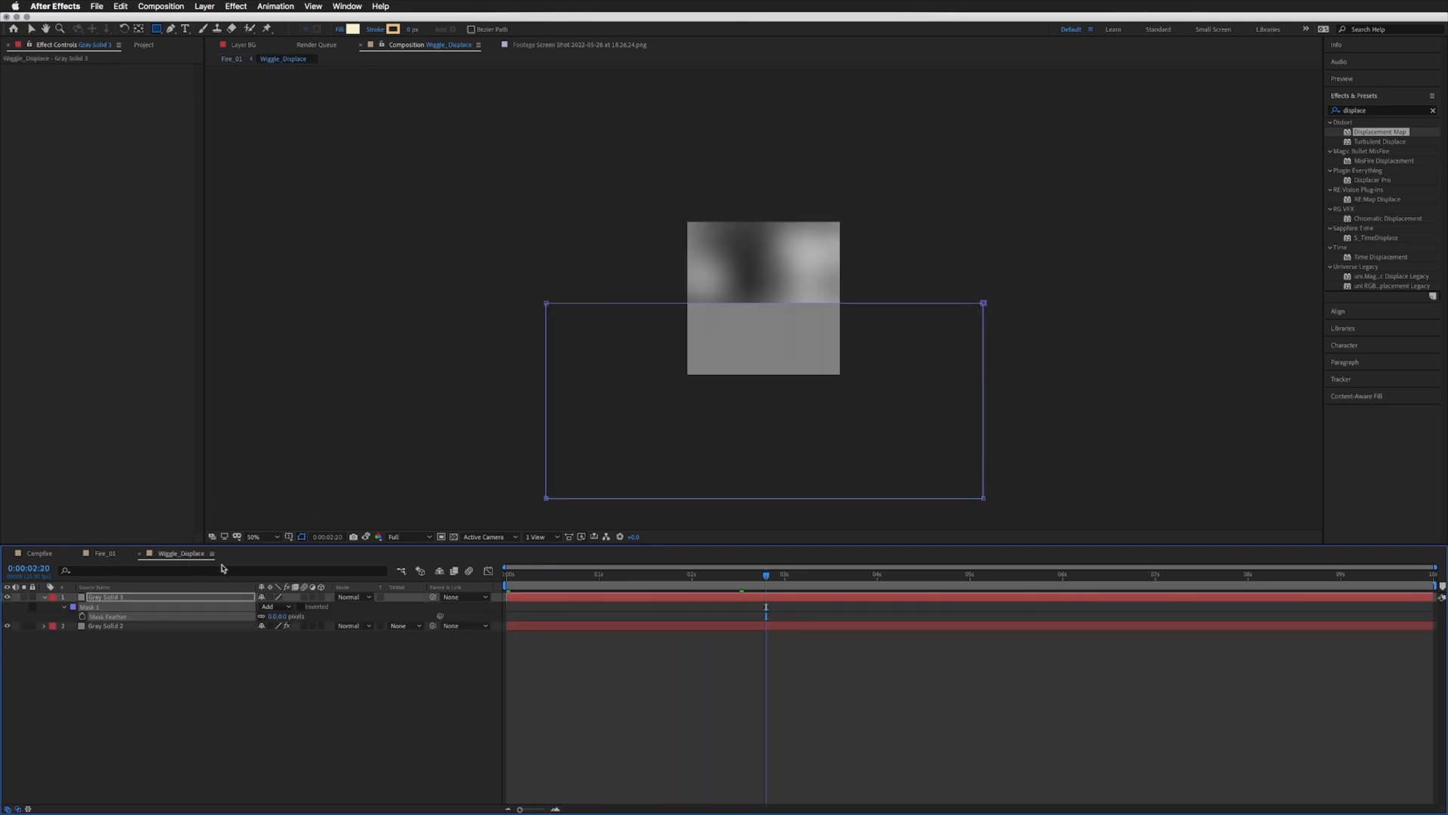
pyautogui.moveTo(360, 610); pyautogui.dragTo(407, 601)
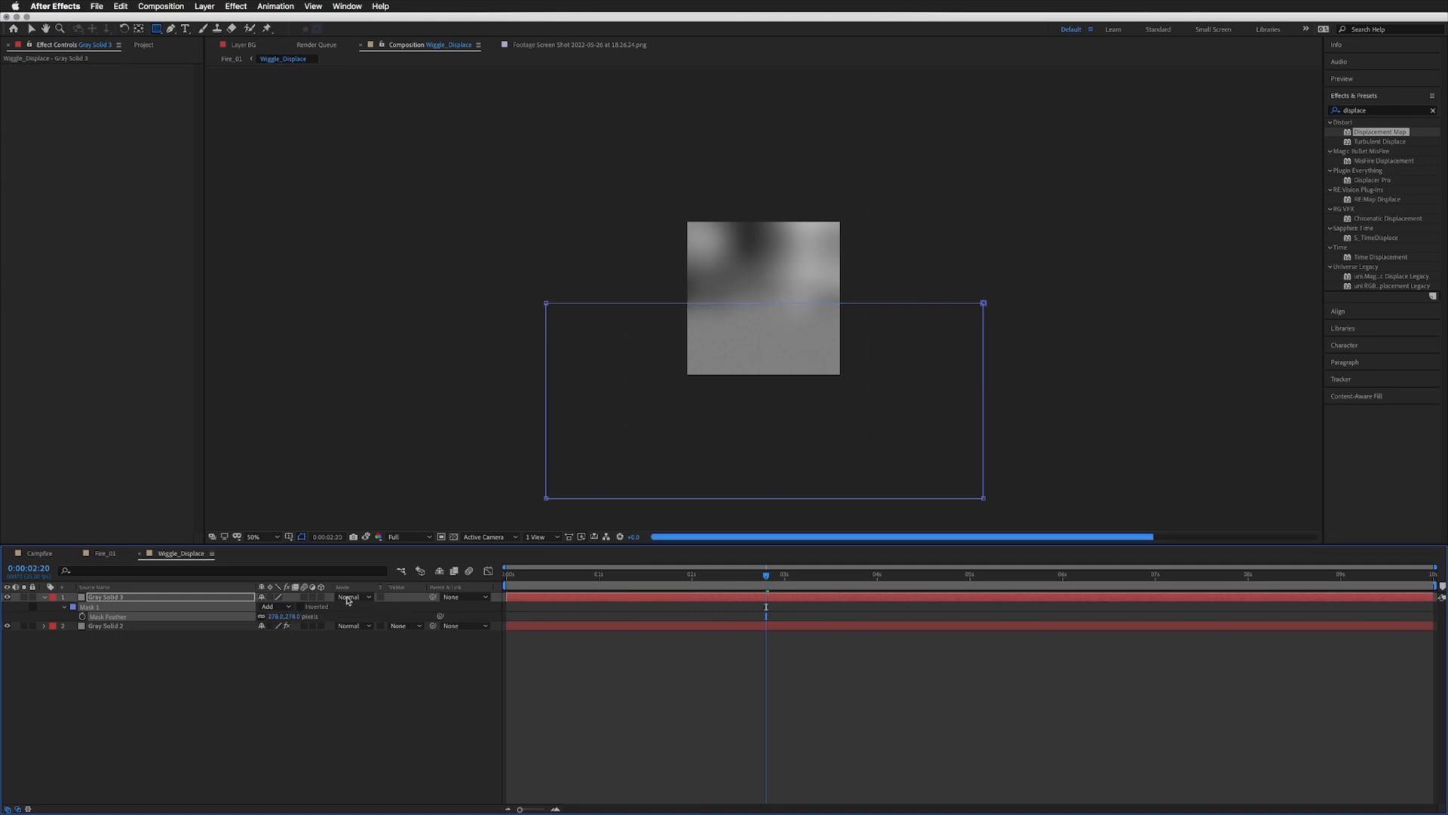
pyautogui.click(105, 553)
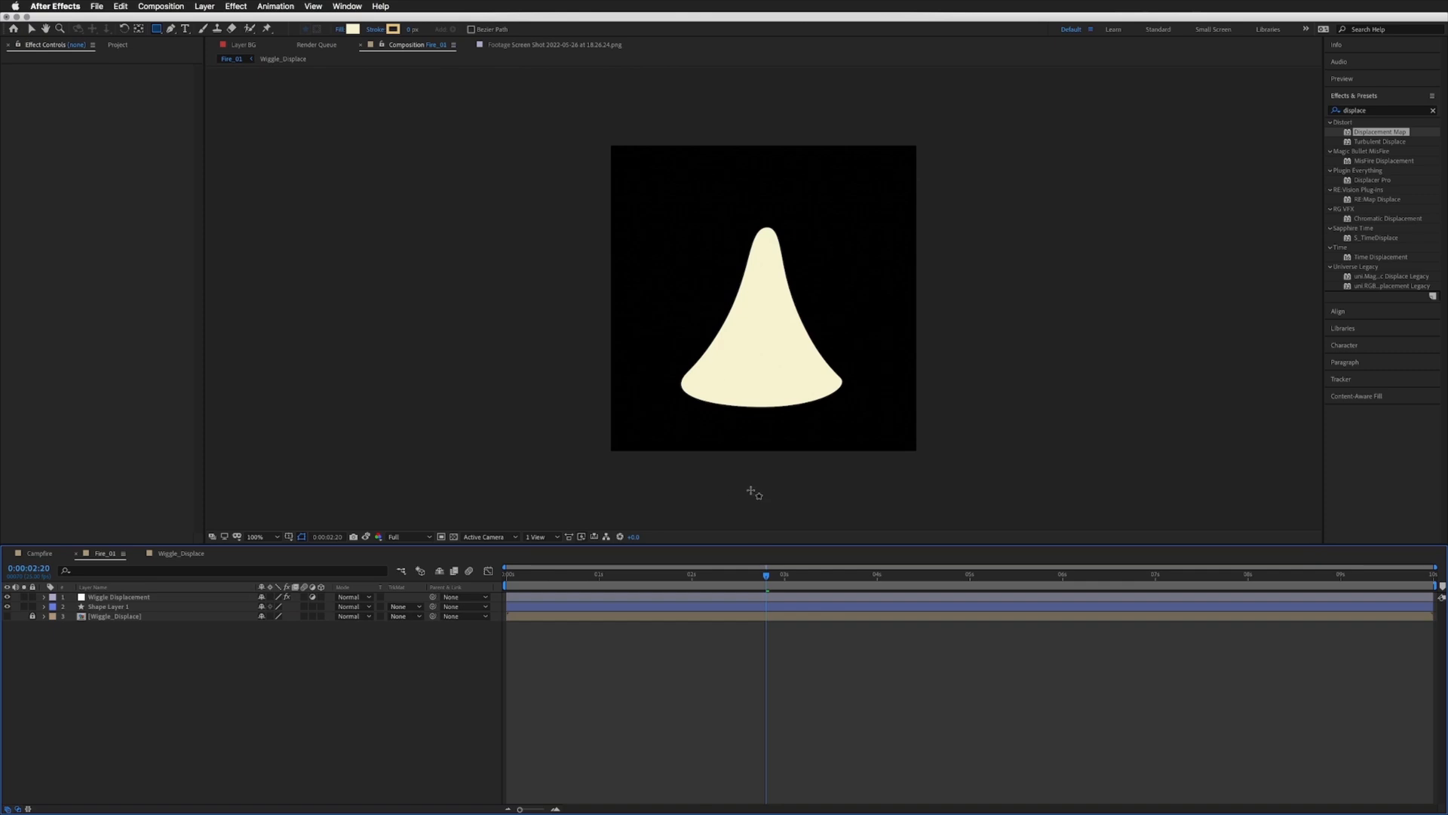
pyautogui.press('space')
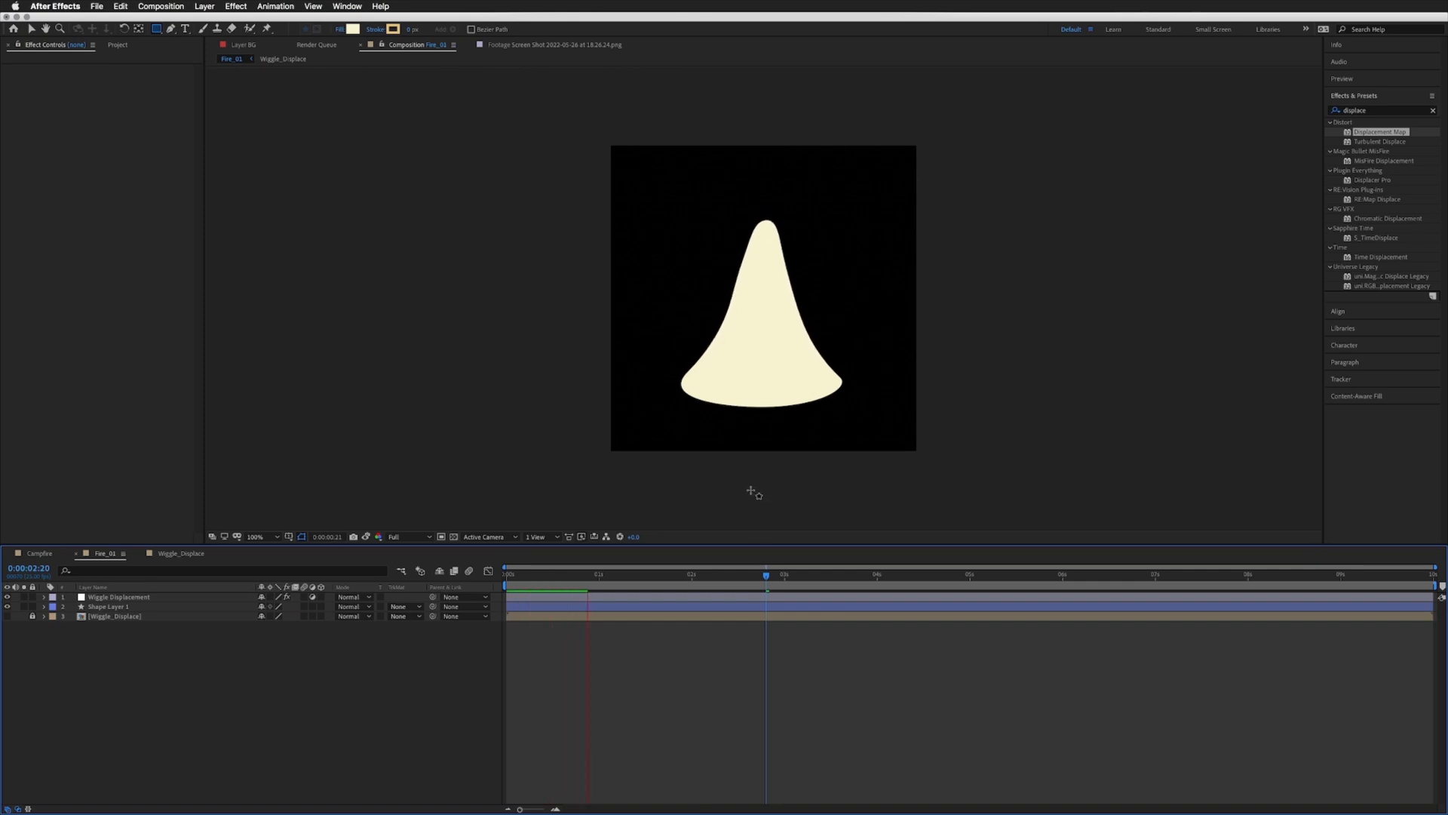
pyautogui.press('space')
pyautogui.press('Home')
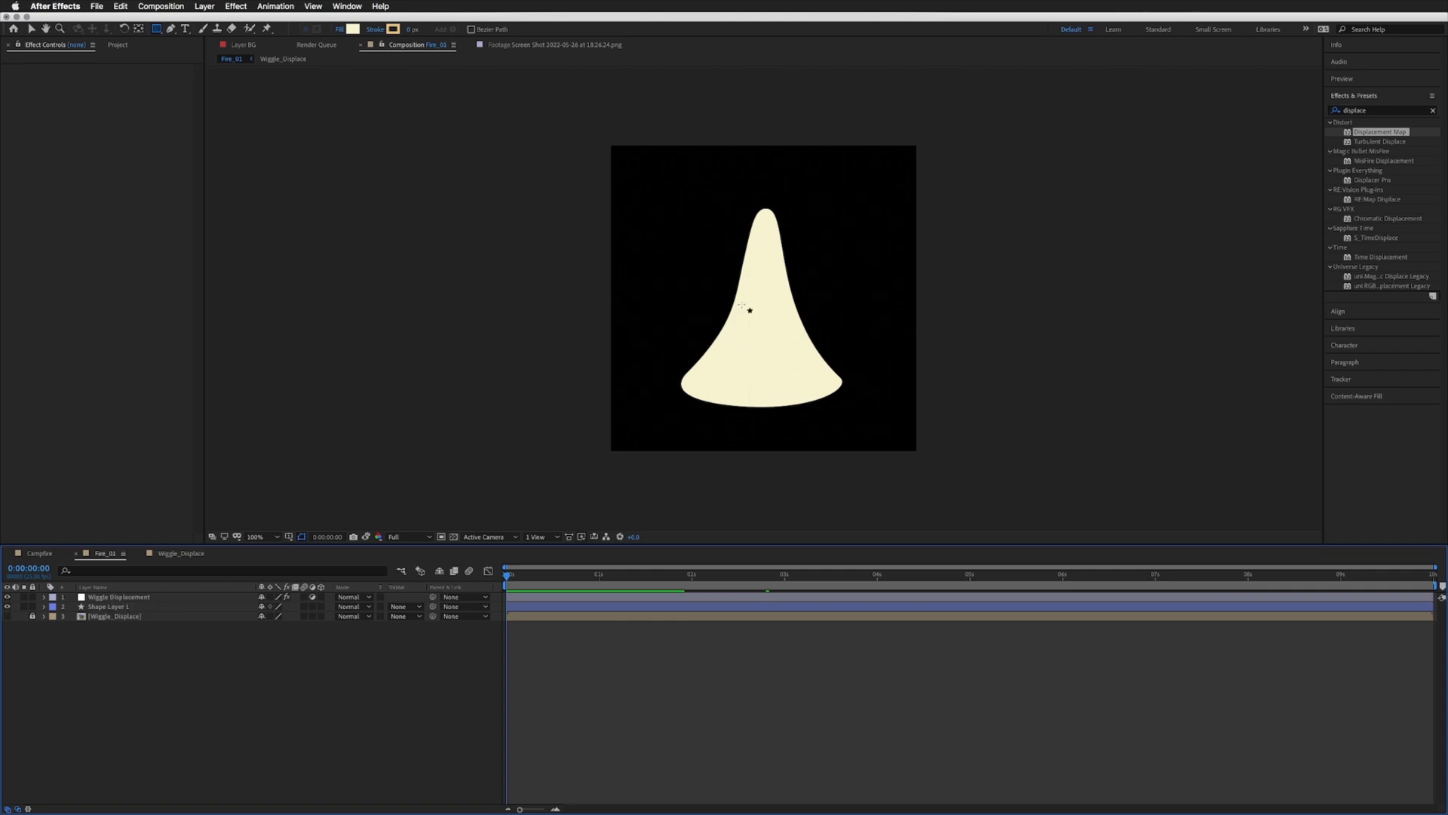
# Step: Duplicate the Wiggle_Displace composition in the project and rename the copy Fire01_Displace
pyautogui.click(175, 557)
pyautogui.click(143, 45)
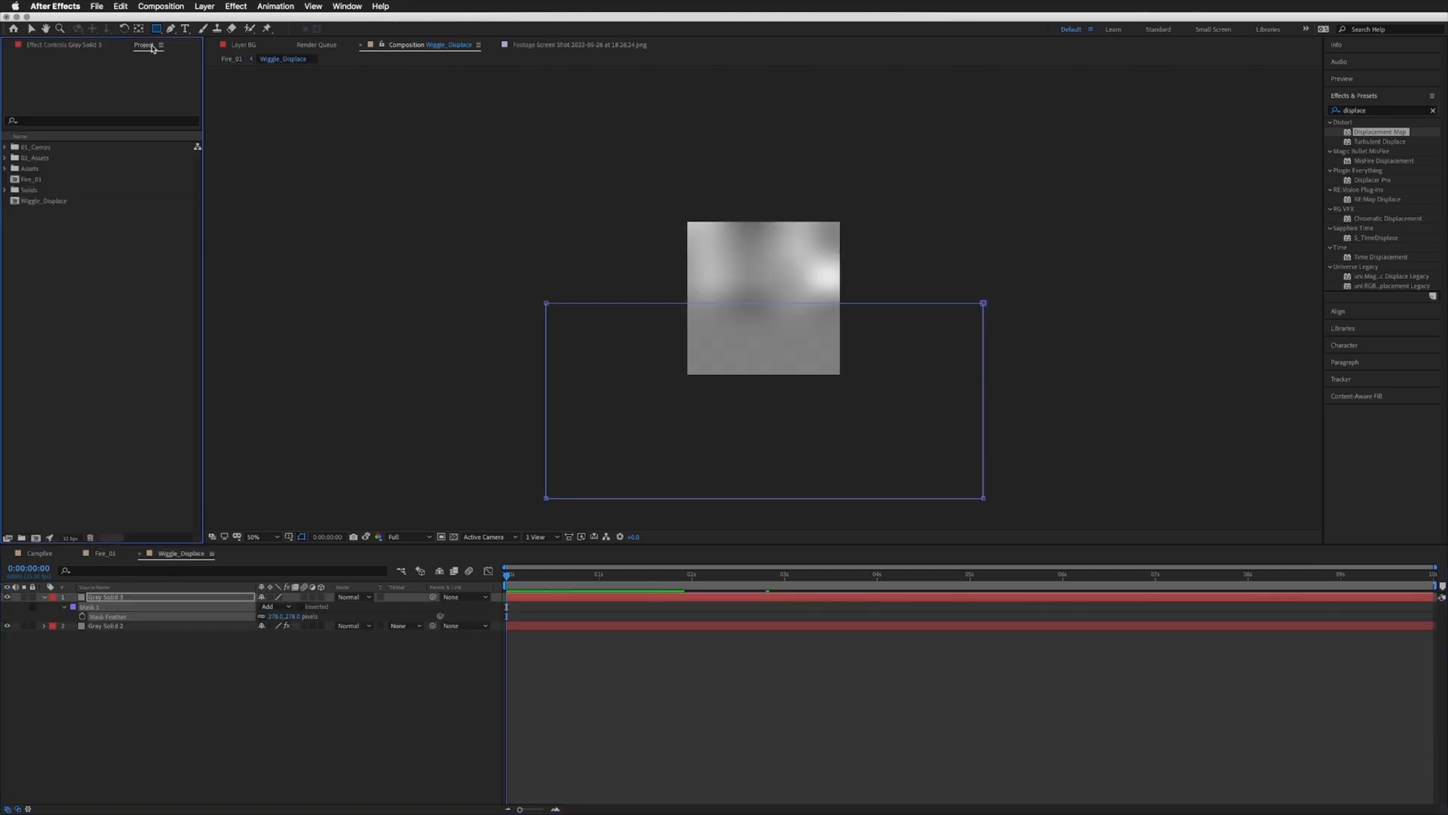
pyautogui.click(27, 202)
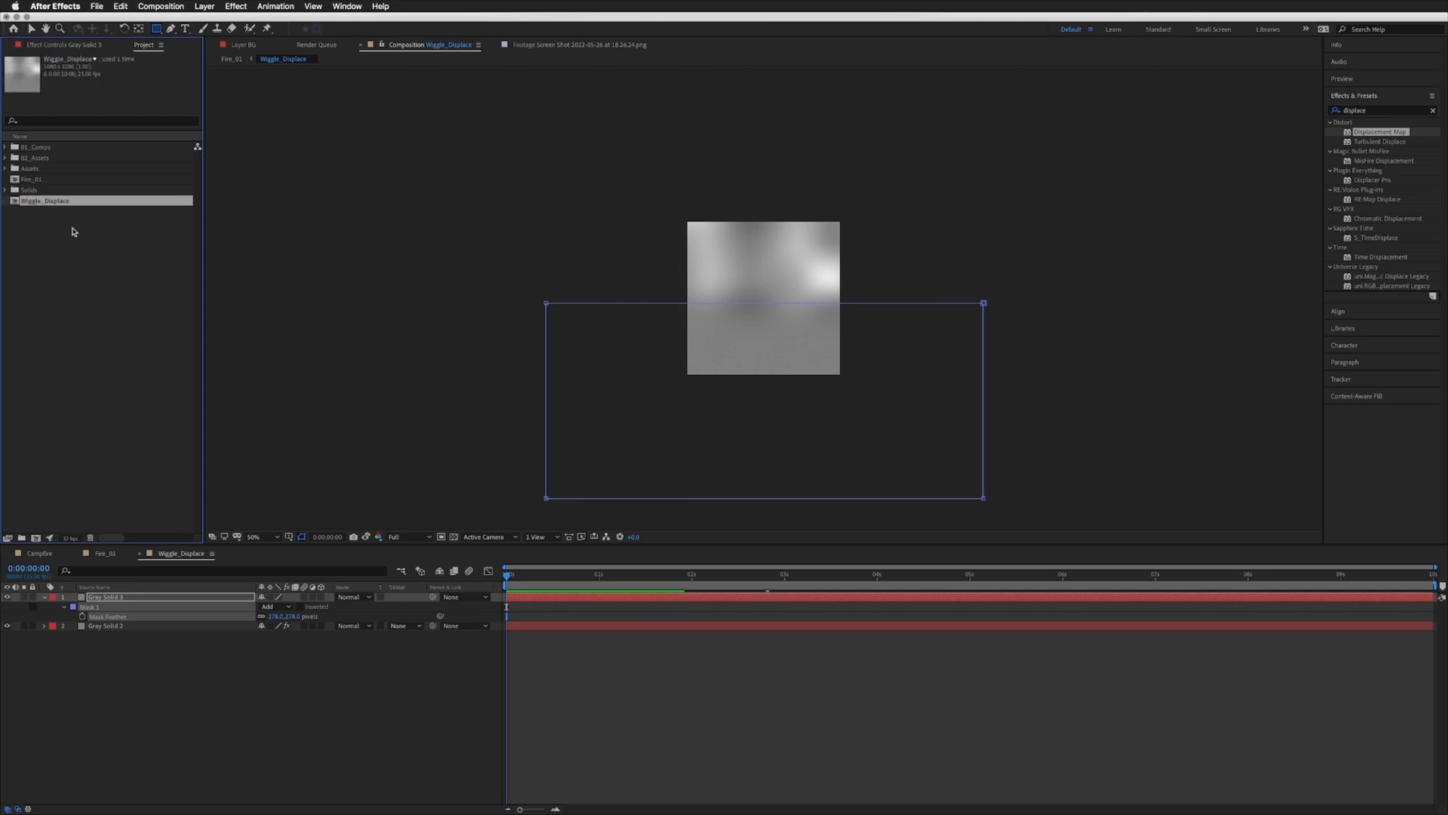
pyautogui.press('super+d')
pyautogui.press('Return')
pyautogui.press('Right')
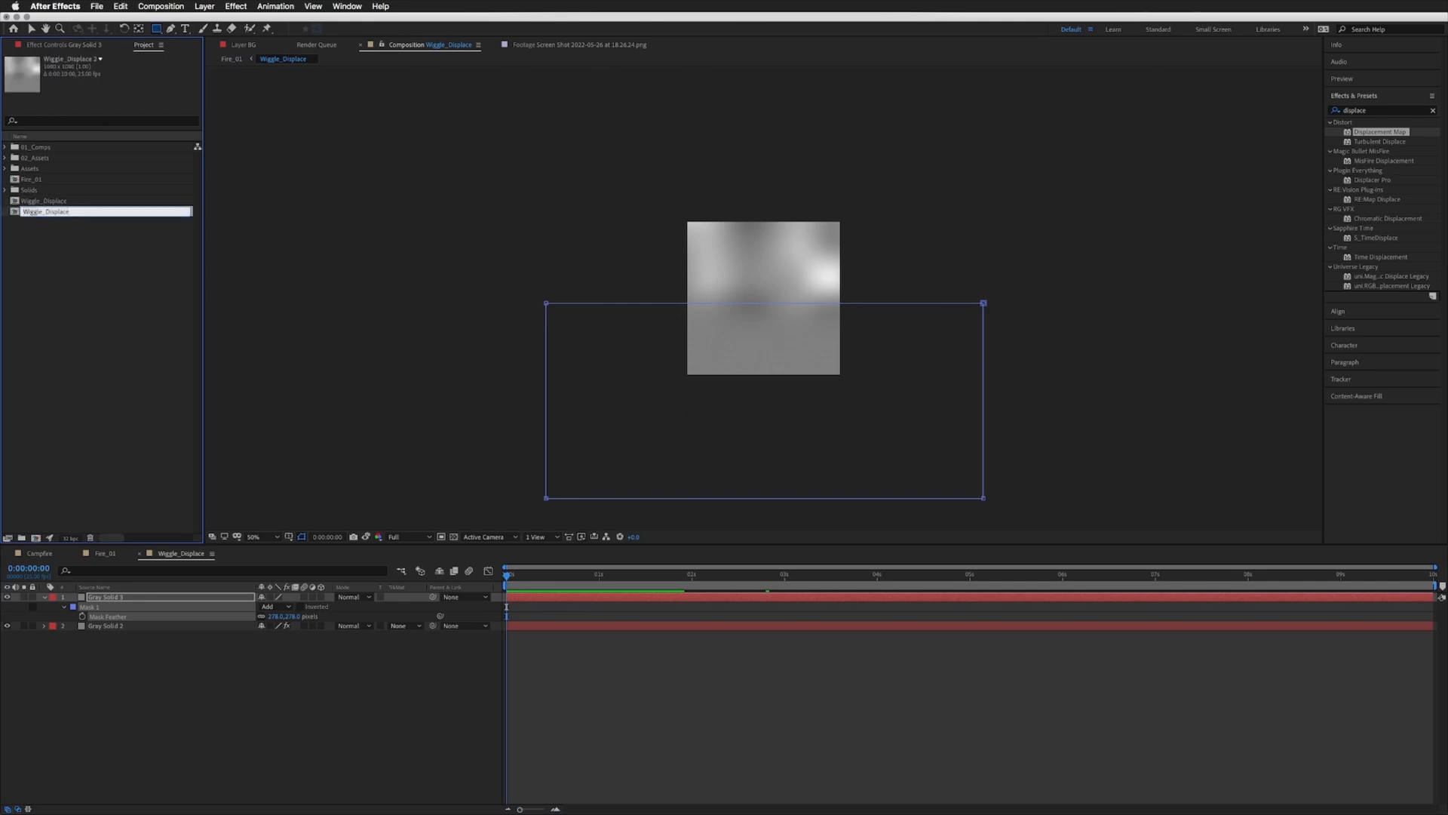
pyautogui.press('BackSpace')
pyautogui.press('BackSpace')
pyautogui.press('BackSpace')
pyautogui.press('BackSpace')
pyautogui.press('BackSpace')
pyautogui.press('BackSpace')
pyautogui.write('Fire')
pyautogui.press('Return')
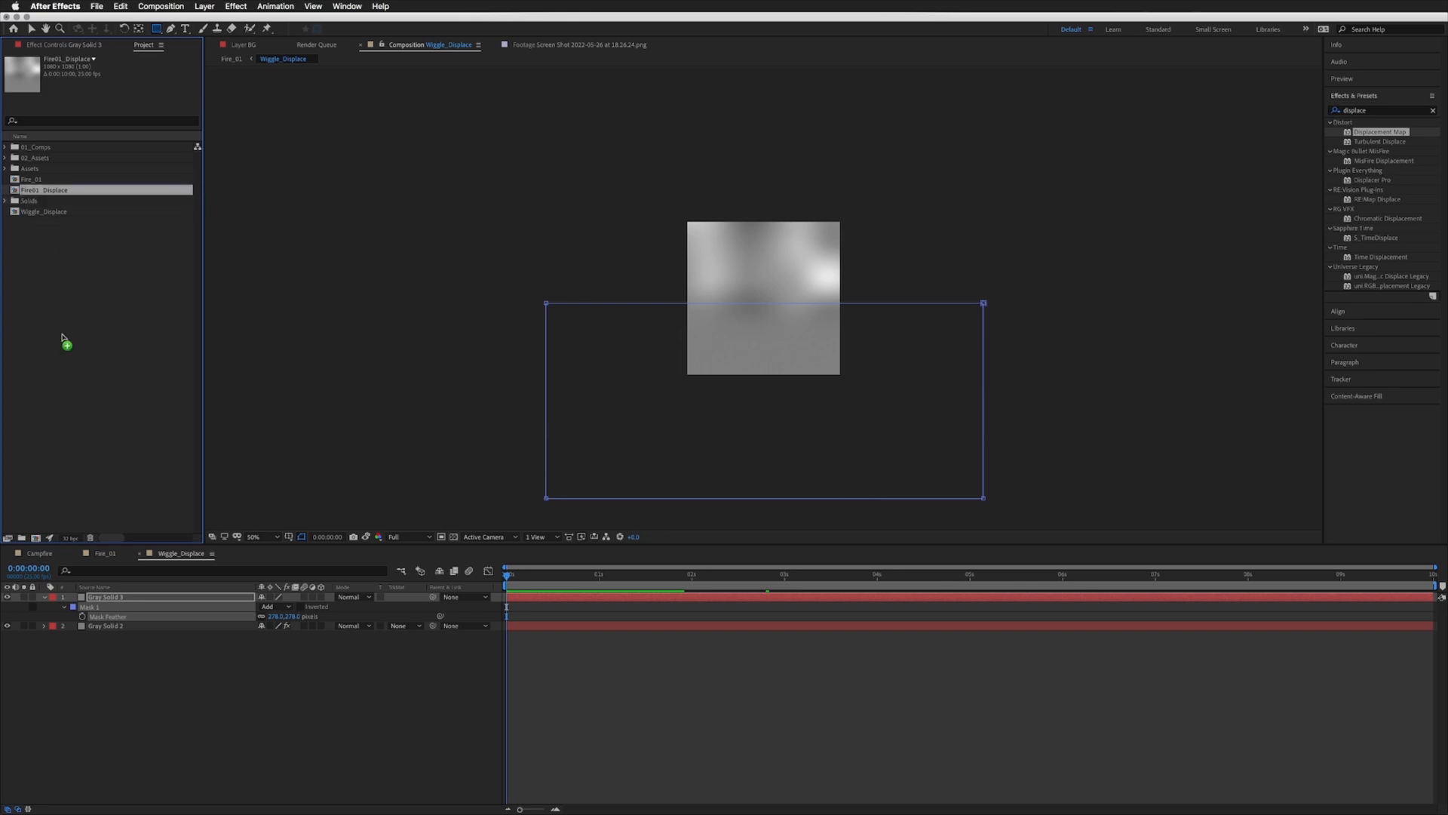
# Step: Add Fire01_Displace to Fire_01 as the lowest layer, then hide and lock it
pyautogui.moveTo(108, 562); pyautogui.dragTo(47, 637)
pyautogui.click(8, 626)
pyautogui.click(32, 626)
pyautogui.click(66, 647)
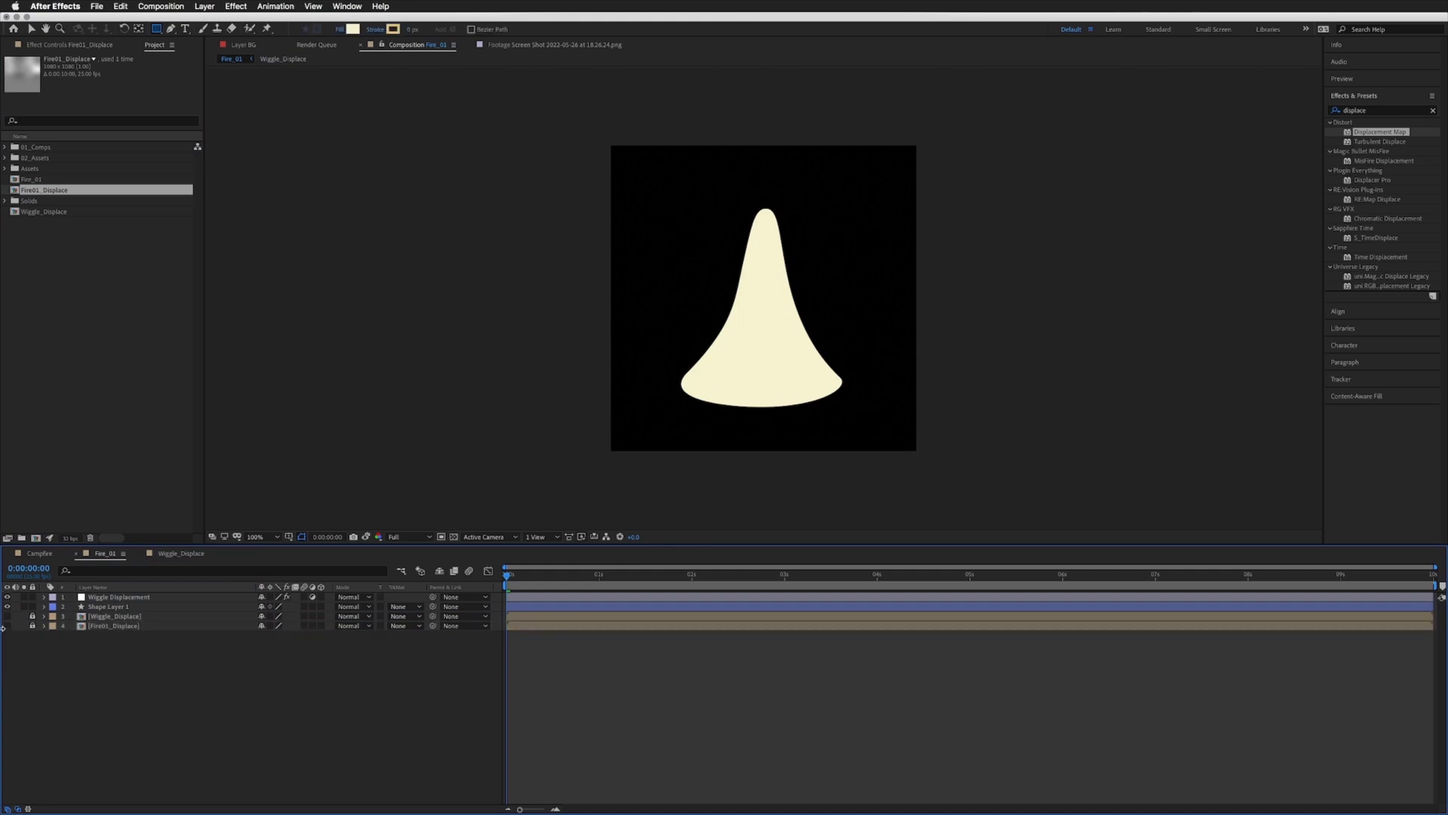
# Step: Open the Fire01_Displace composition and hide its masked gray solid
pyautogui.doubleClick(40, 193)
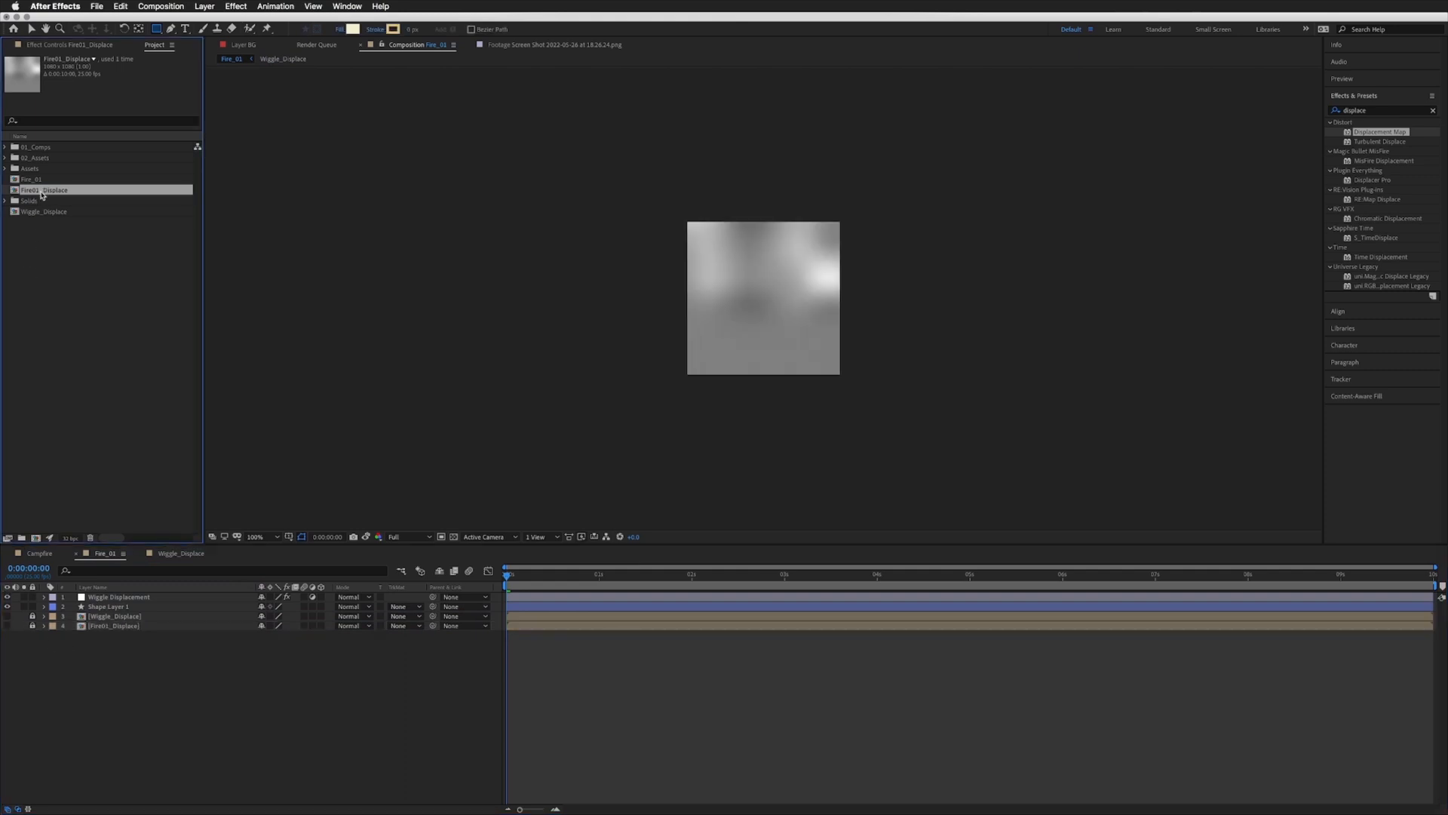
pyautogui.click(106, 598)
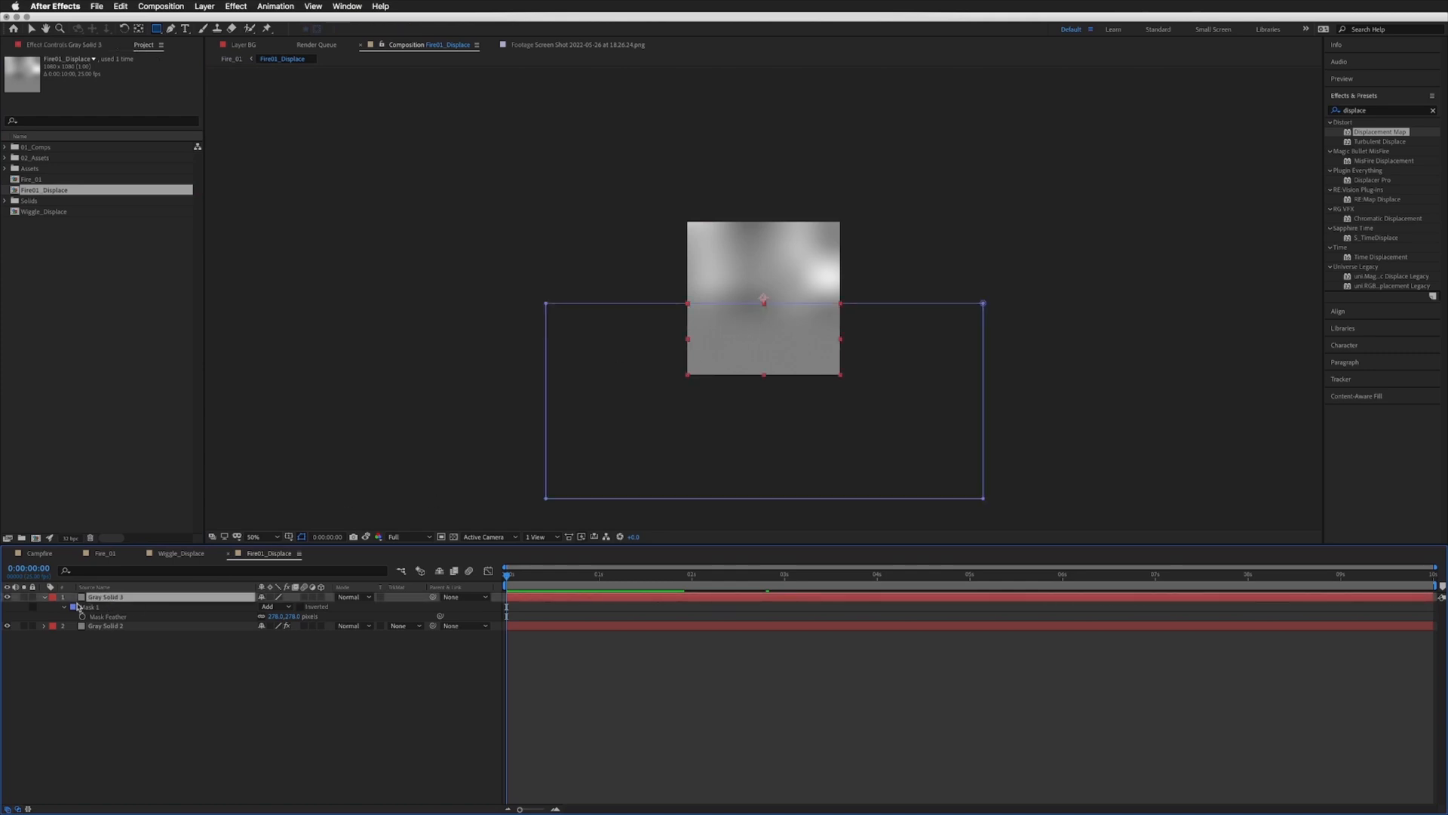
pyautogui.click(43, 597)
pyautogui.click(7, 596)
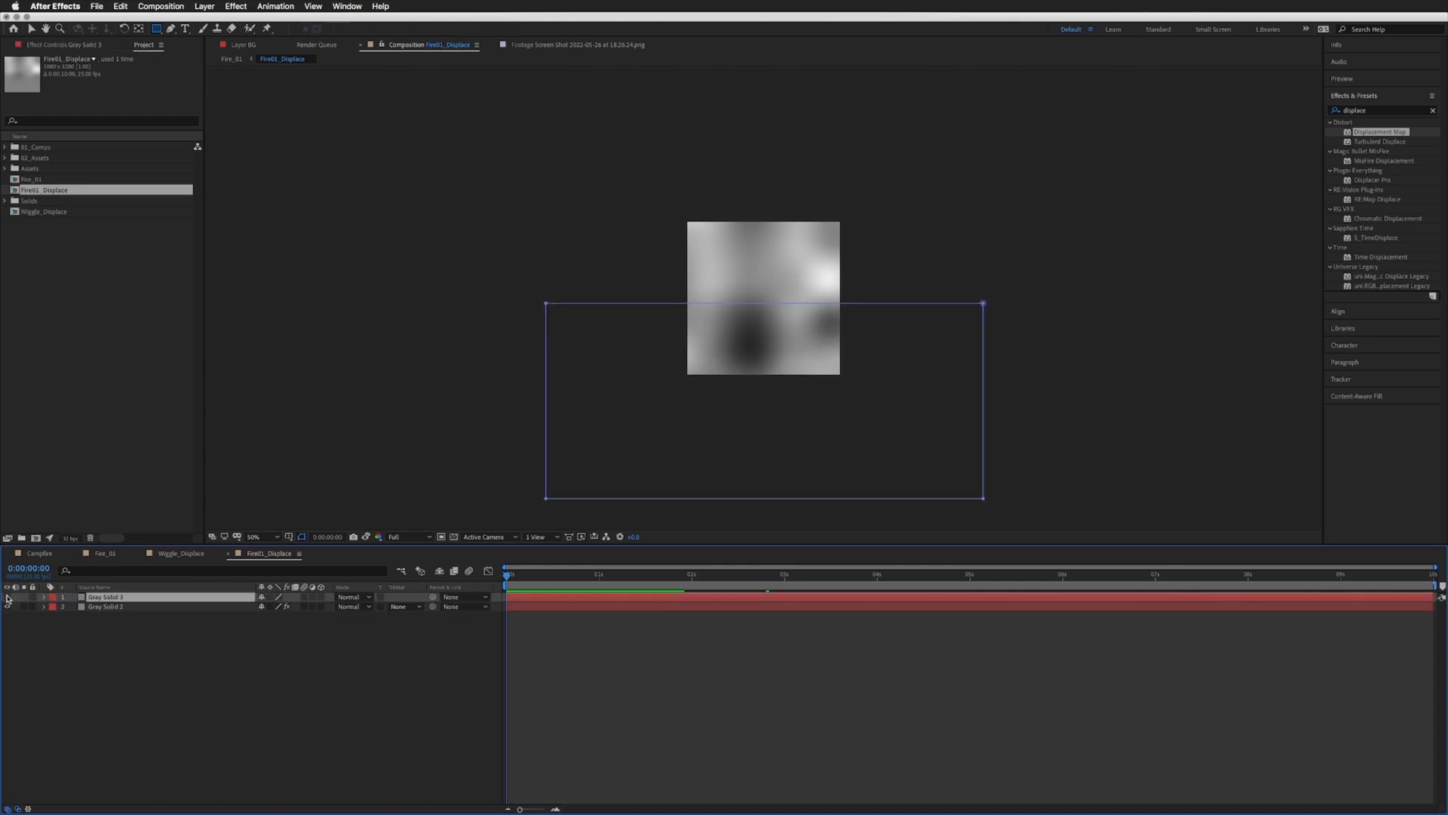
# Step: Set the Fractal Noise contrast on the noise solid in Fire01_Displace to 200
pyautogui.click(94, 606)
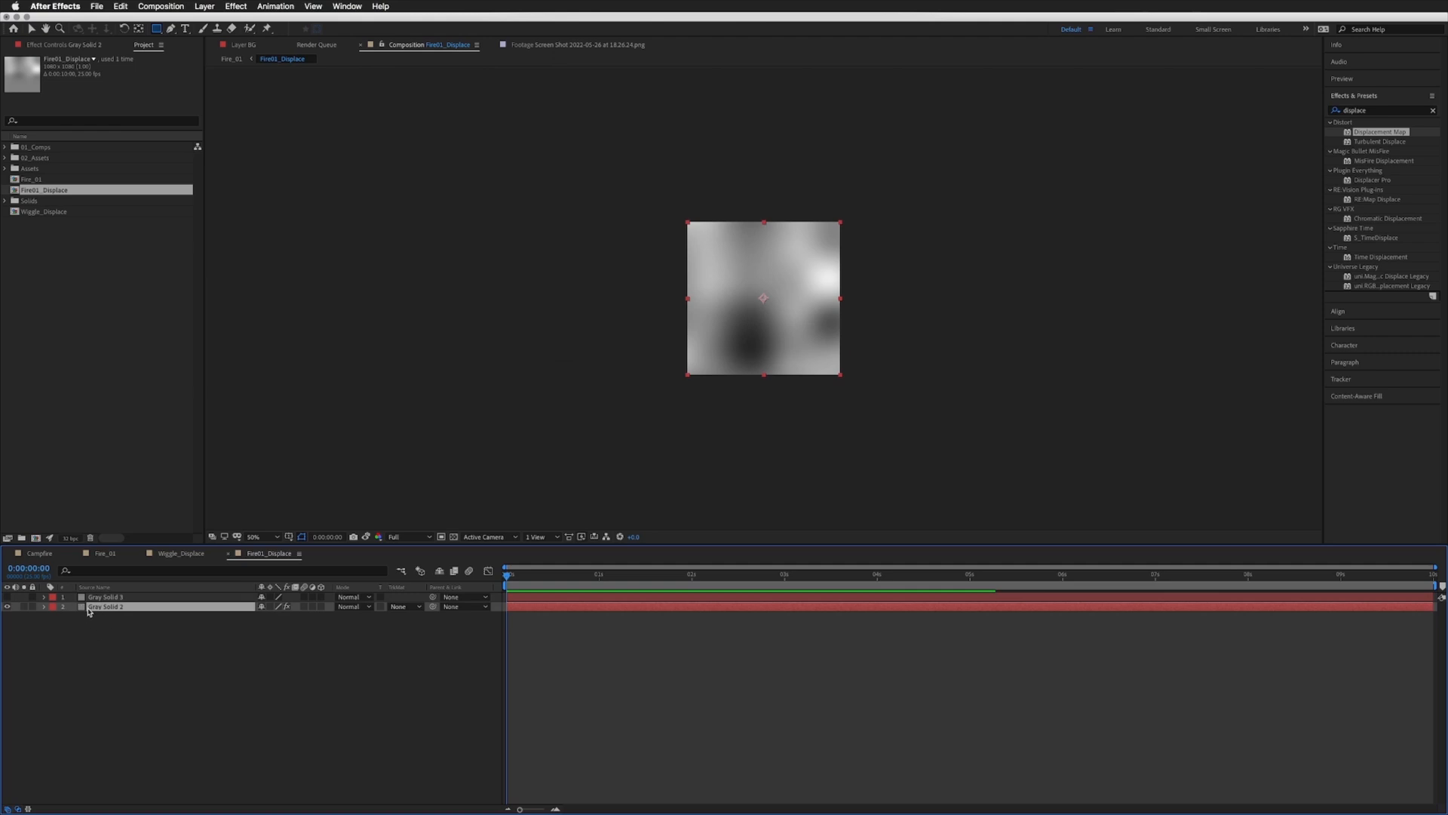
pyautogui.click(61, 47)
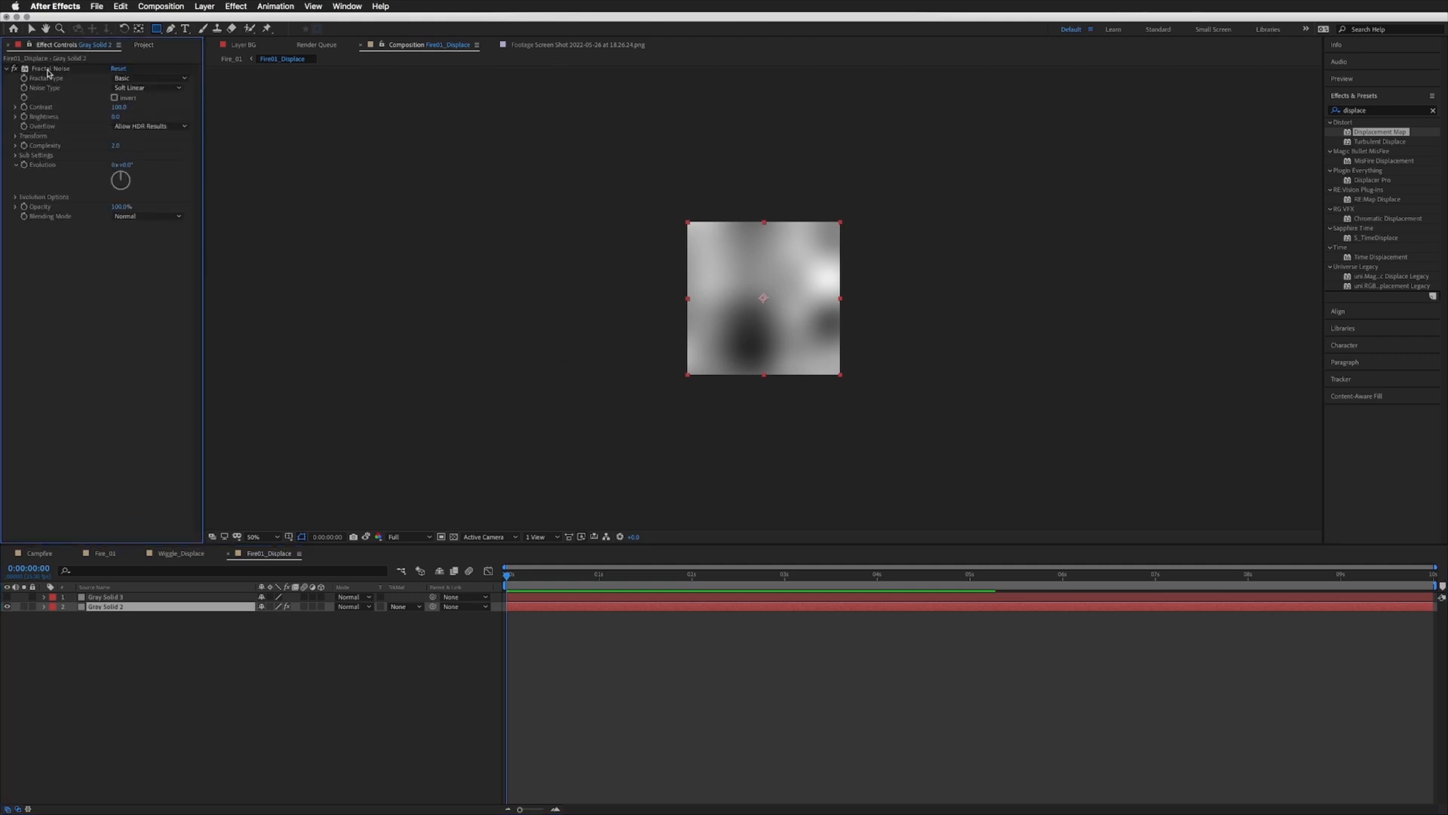
pyautogui.click(52, 69)
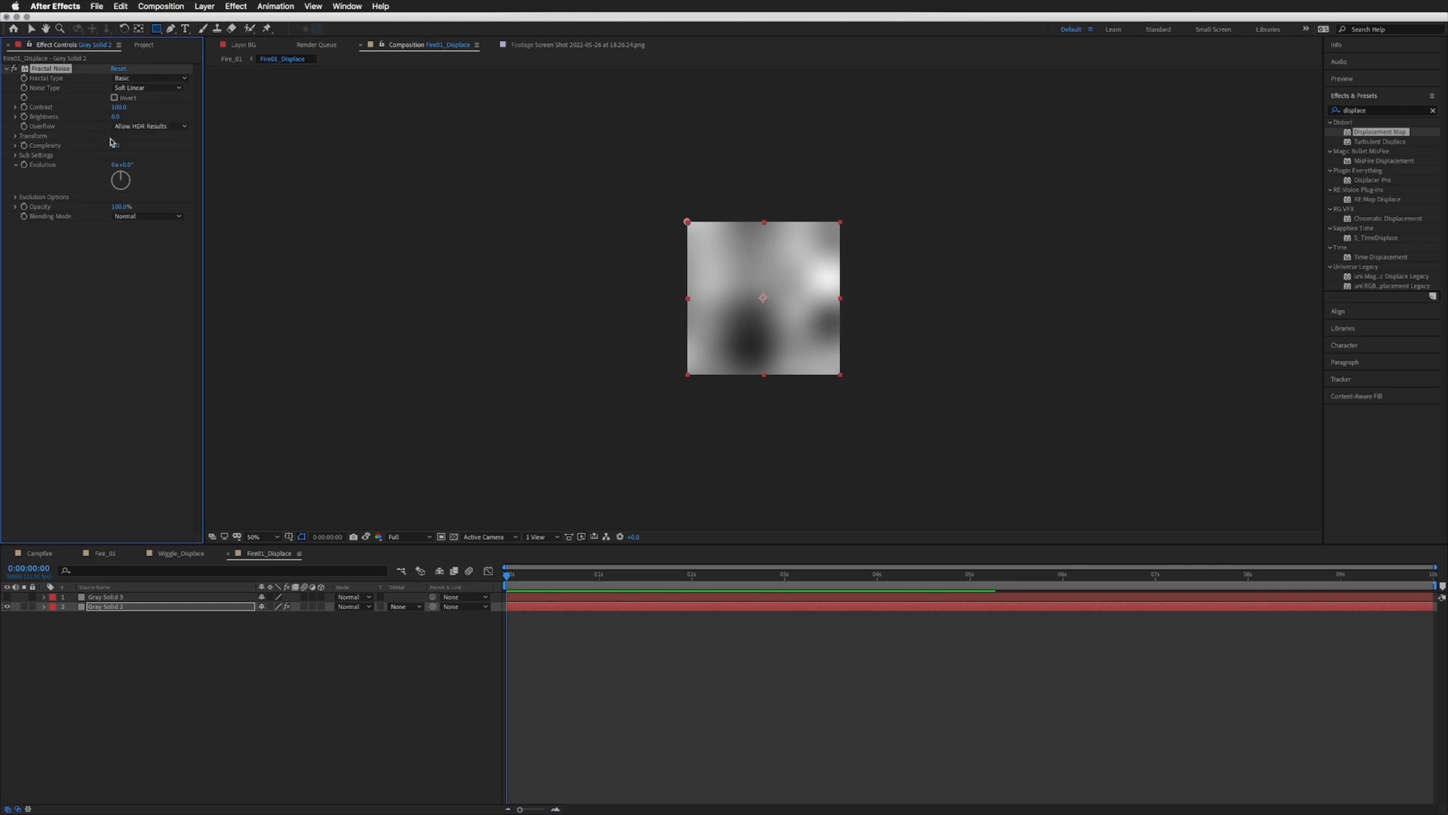
pyautogui.moveTo(121, 106); pyautogui.dragTo(144, 103)
pyautogui.click(125, 107)
pyautogui.write('200')
pyautogui.press('Return')
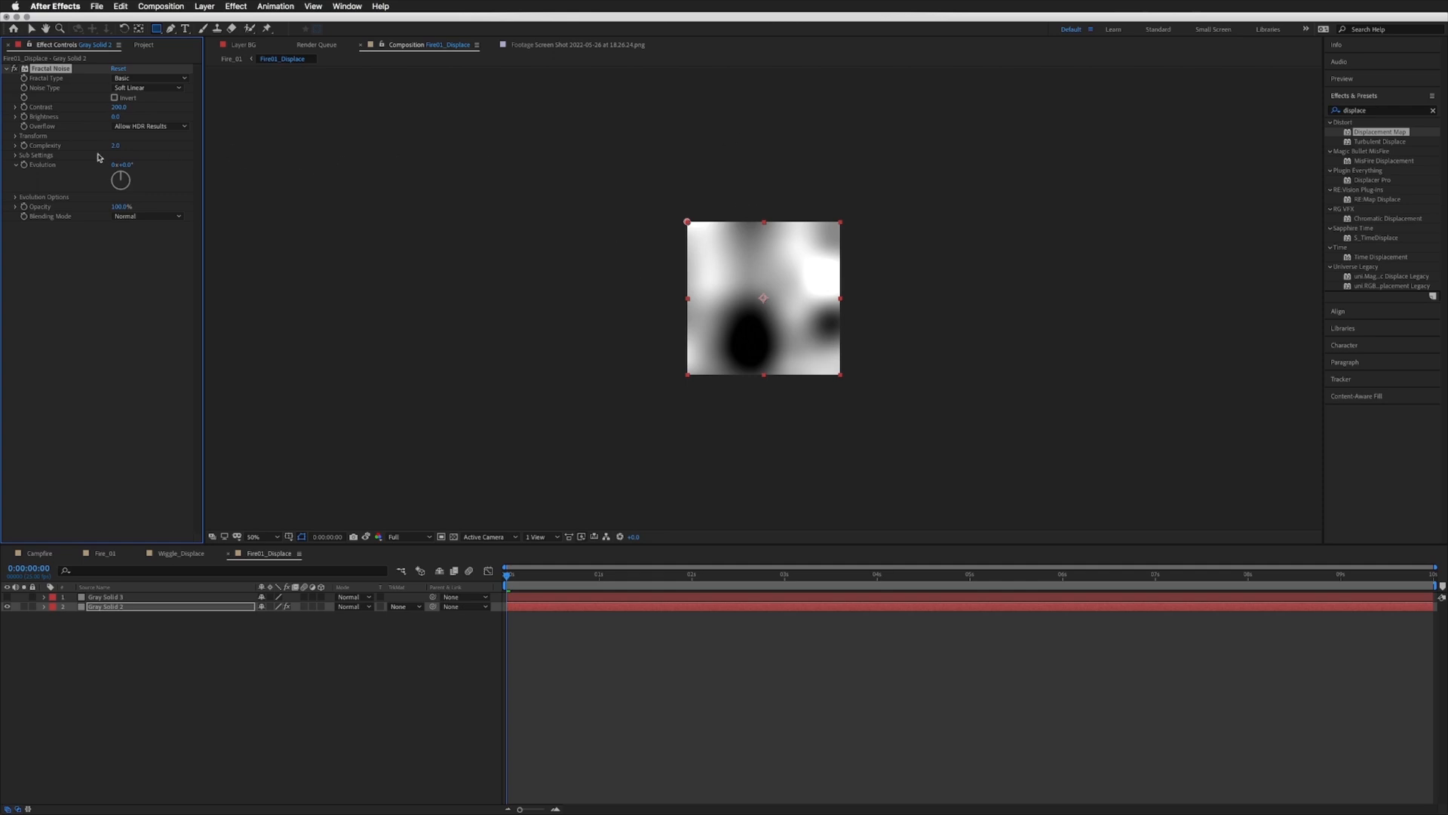
# Step: Turn off Uniform Scaling in the noise solid's Fractal Noise and set Scale Width to about 347 and Scale Height to 1200
pyautogui.click(14, 136)
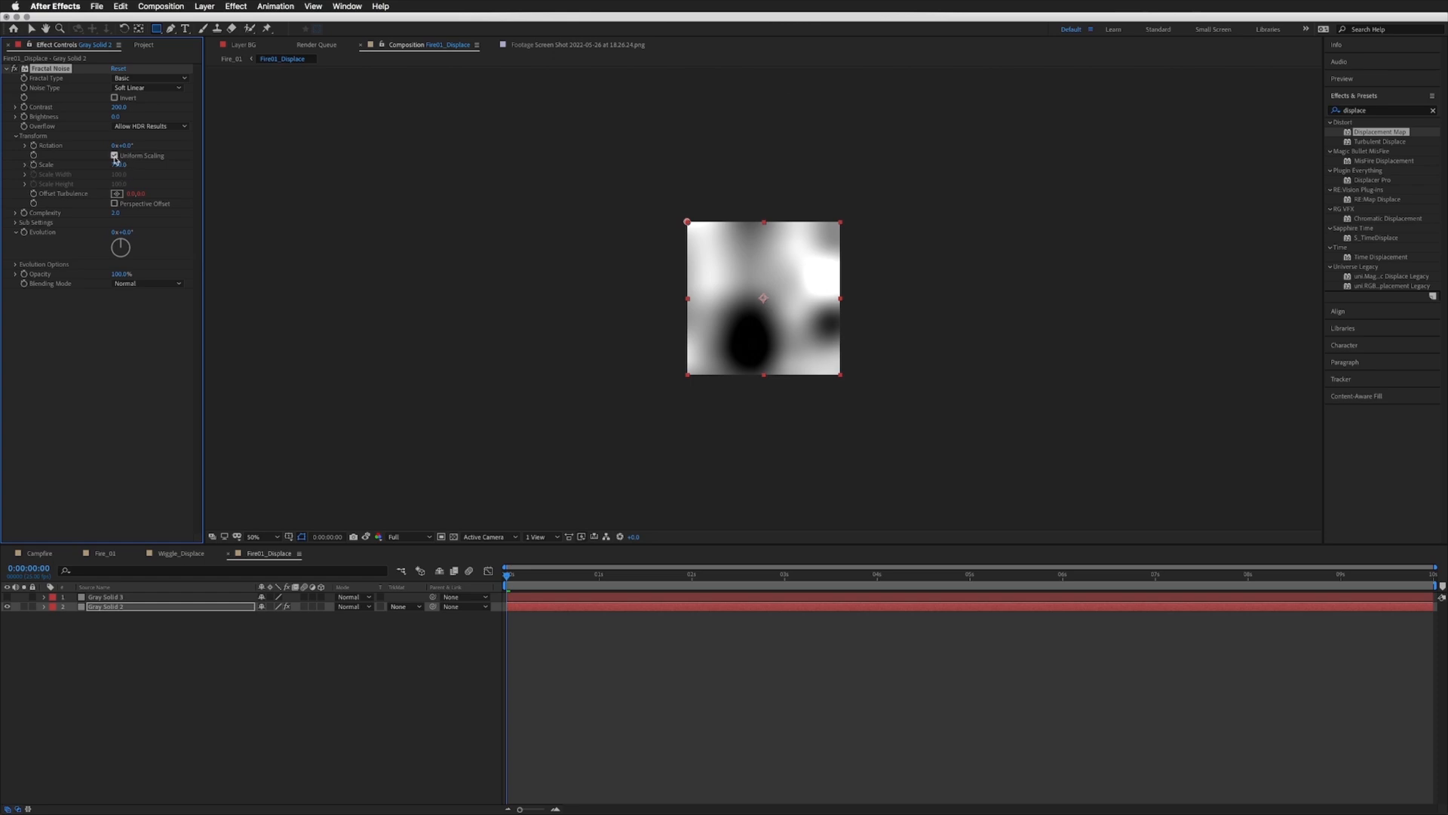
pyautogui.click(114, 156)
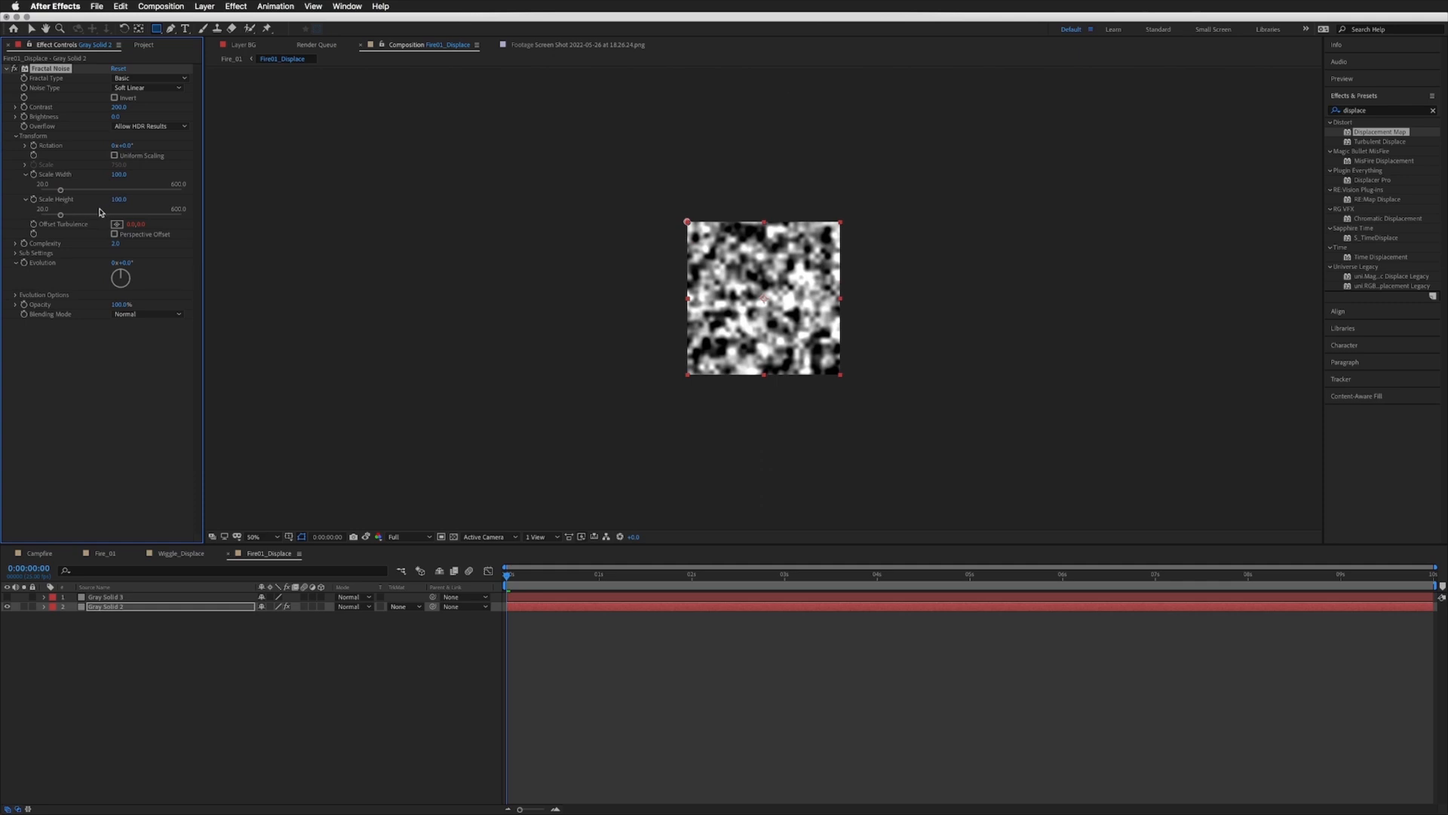
pyautogui.moveTo(63, 193); pyautogui.dragTo(194, 222)
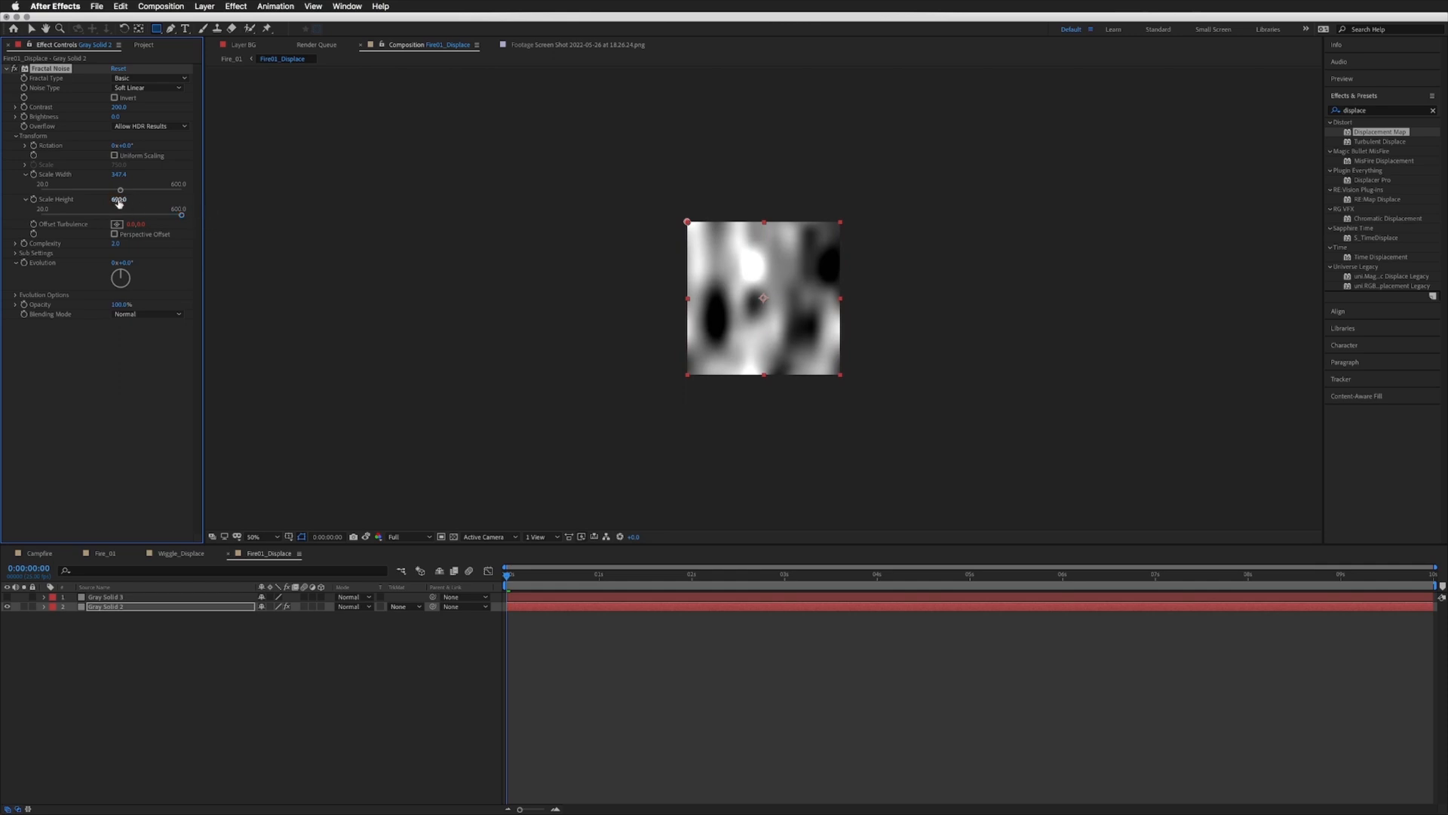
pyautogui.click(118, 200)
pyautogui.write('1200')
pyautogui.press('Return')
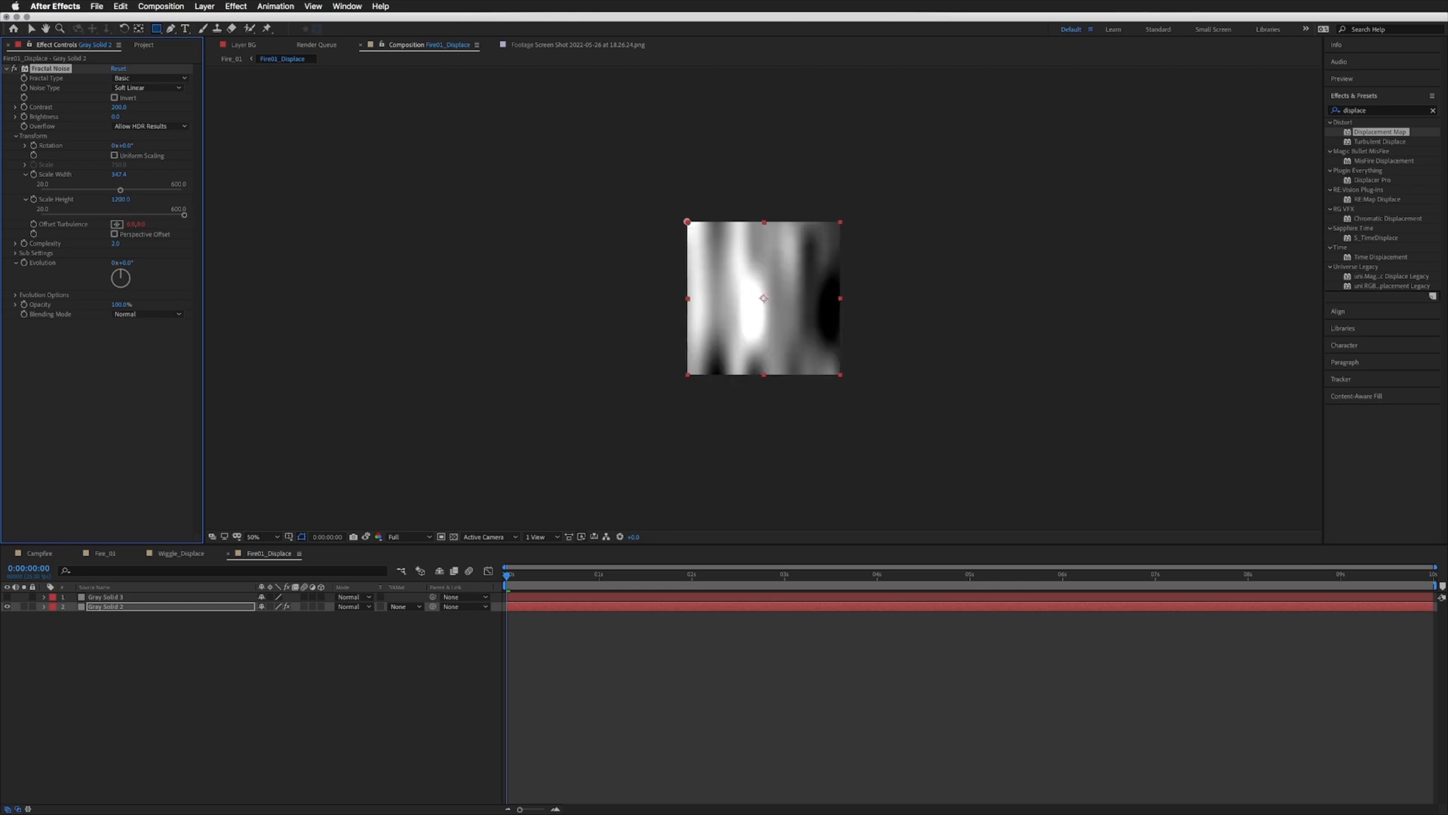
# Step: Play the Fire01_Displace composition to check the speed of the scrolling stretched noise
pyautogui.click(636, 638)
pyautogui.press('space')
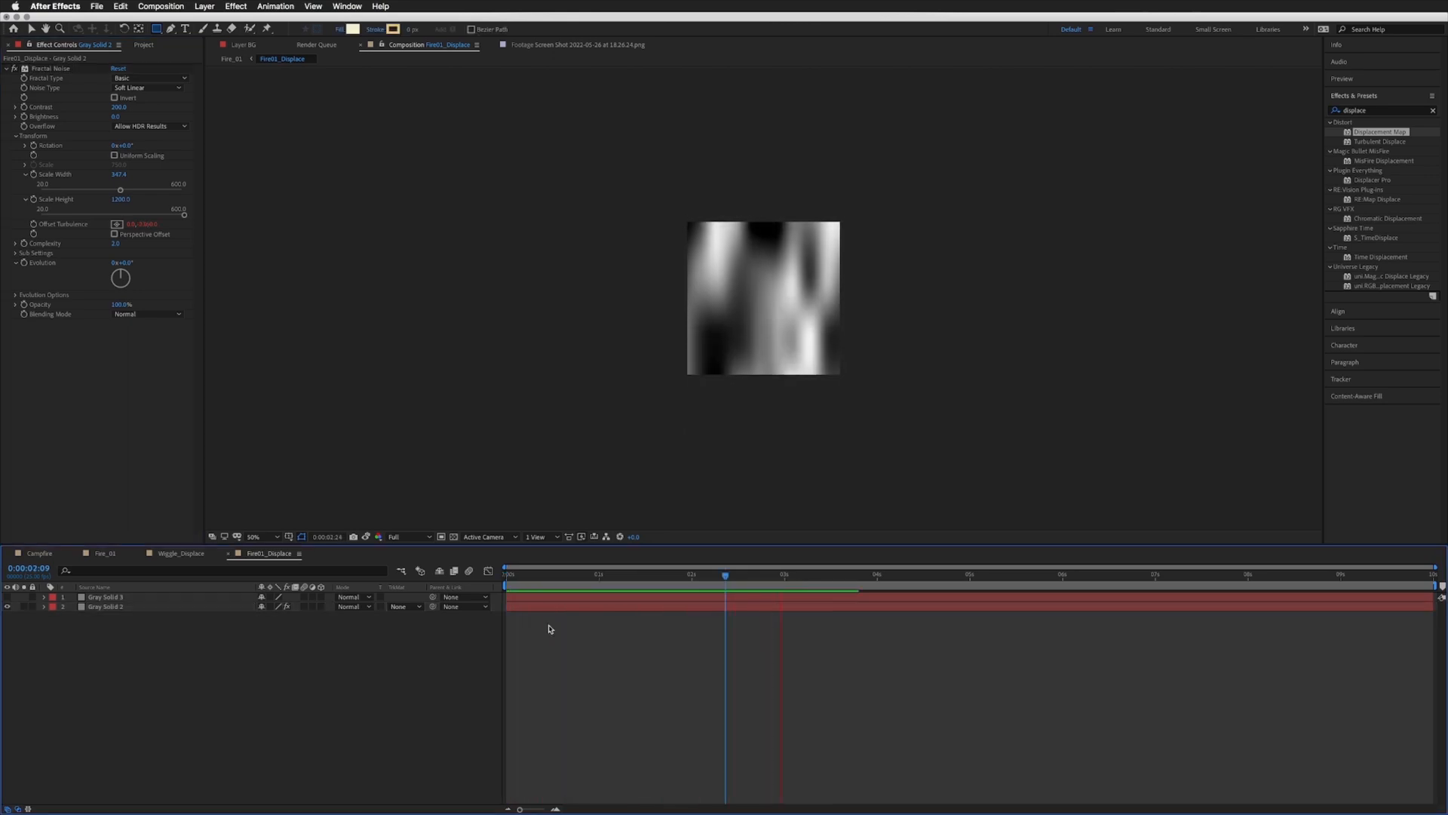
pyautogui.press('space')
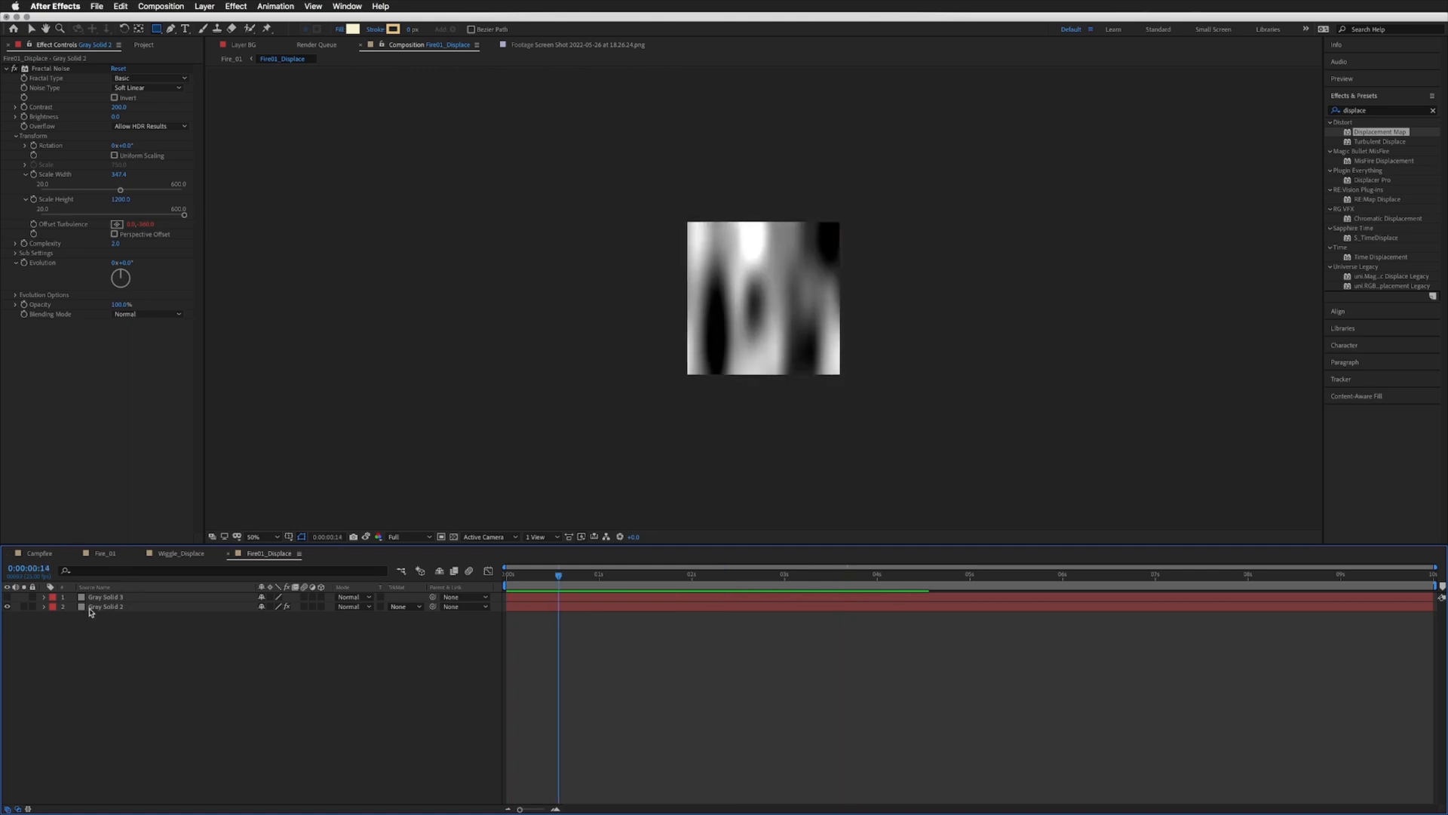
# Step: Change the noise solid's Offset Turbulence expression to [0,time*-500] and preview the noise motion
pyautogui.click(115, 608)
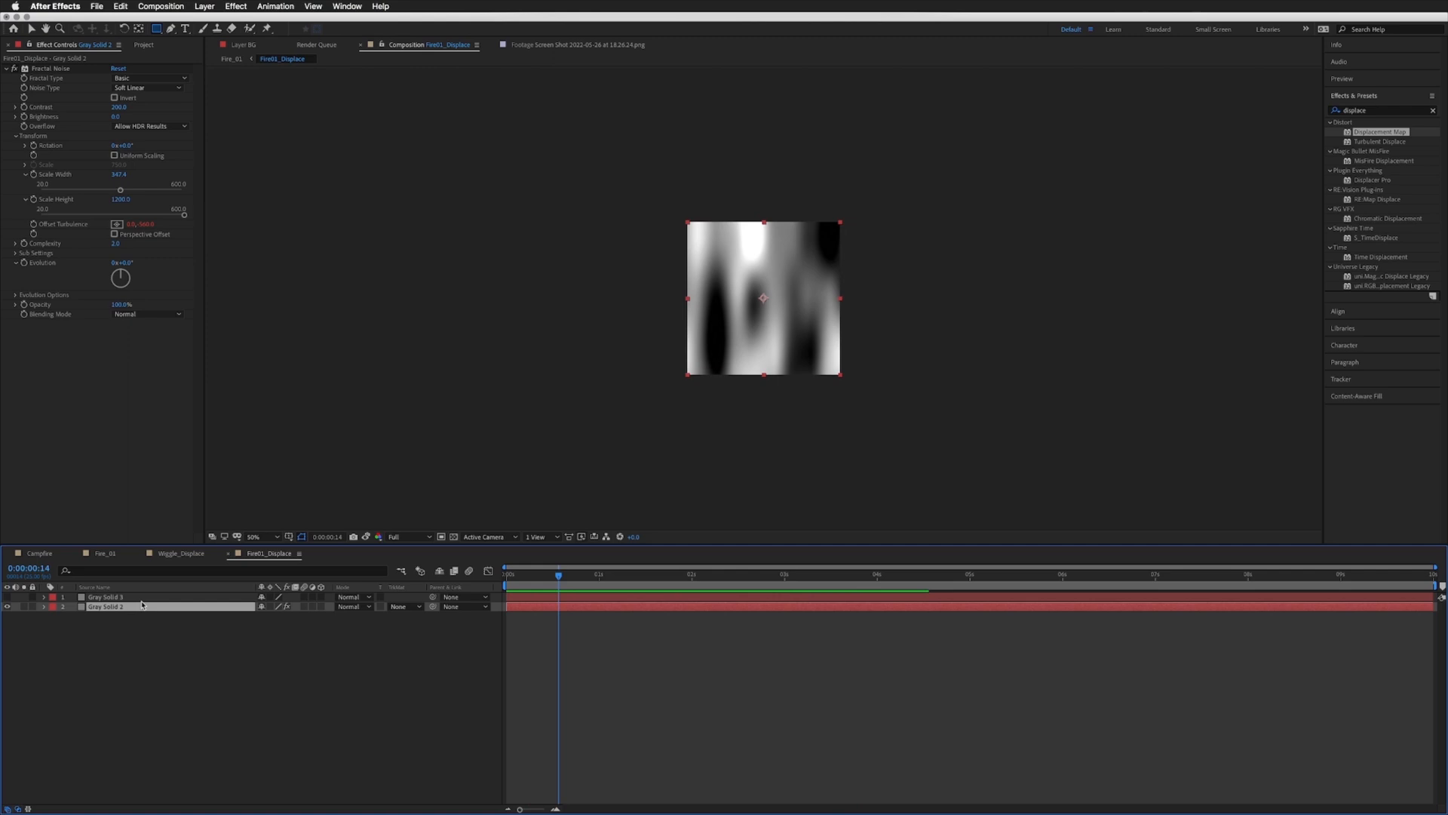
pyautogui.press('u')
pyautogui.press('u')
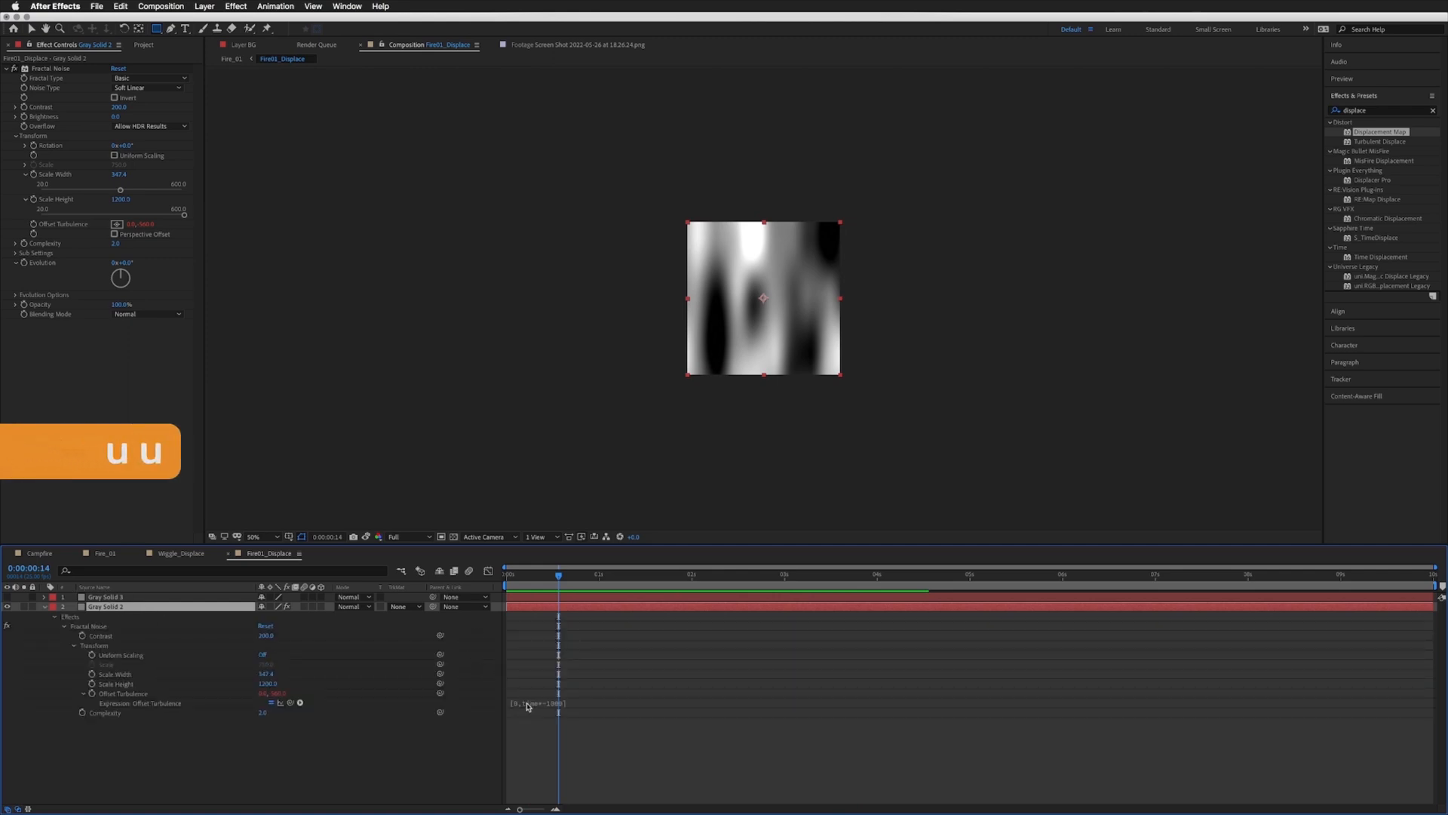
pyautogui.click(528, 704)
pyautogui.click(576, 701)
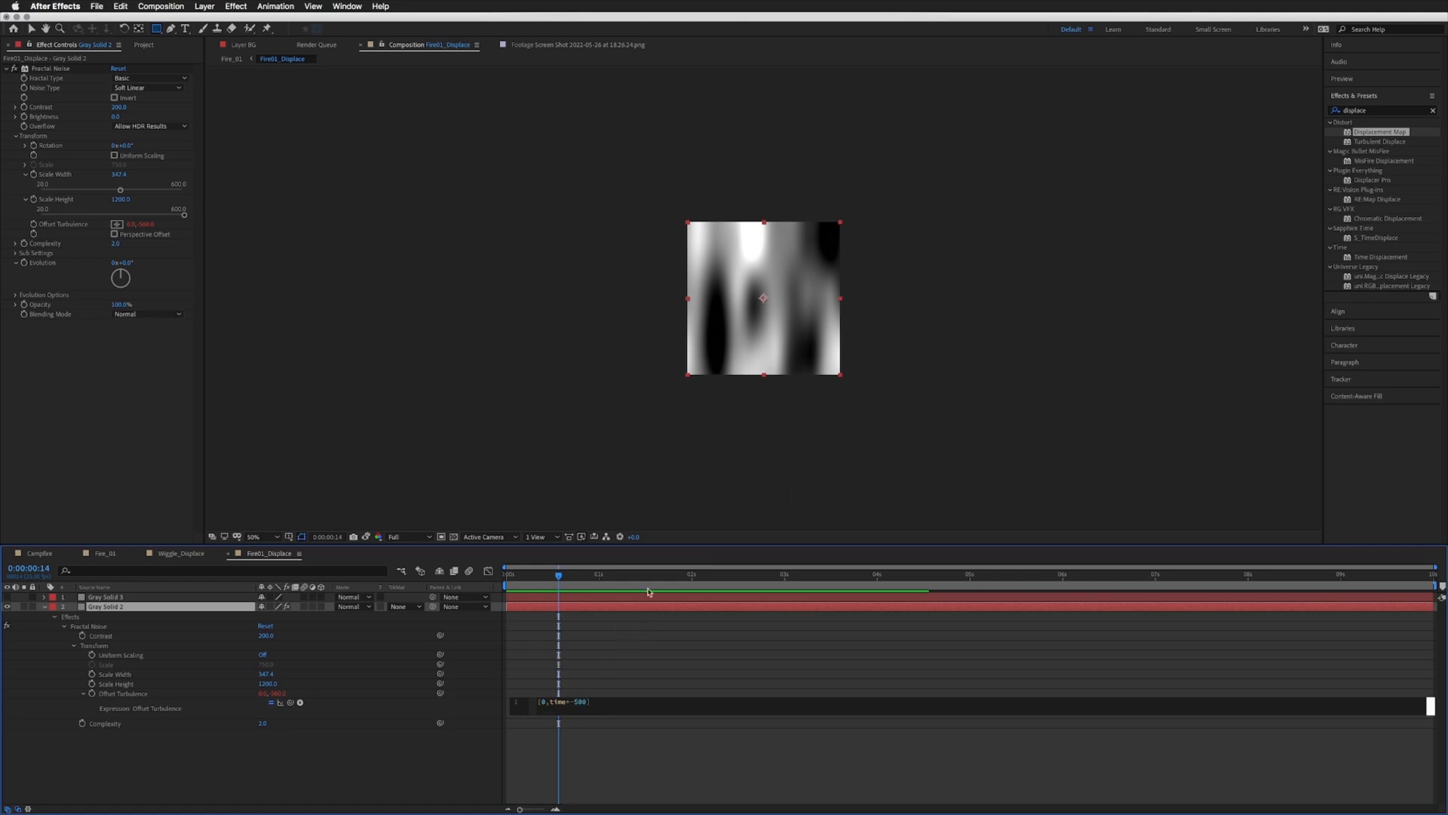
pyautogui.click(570, 647)
pyautogui.press('space')
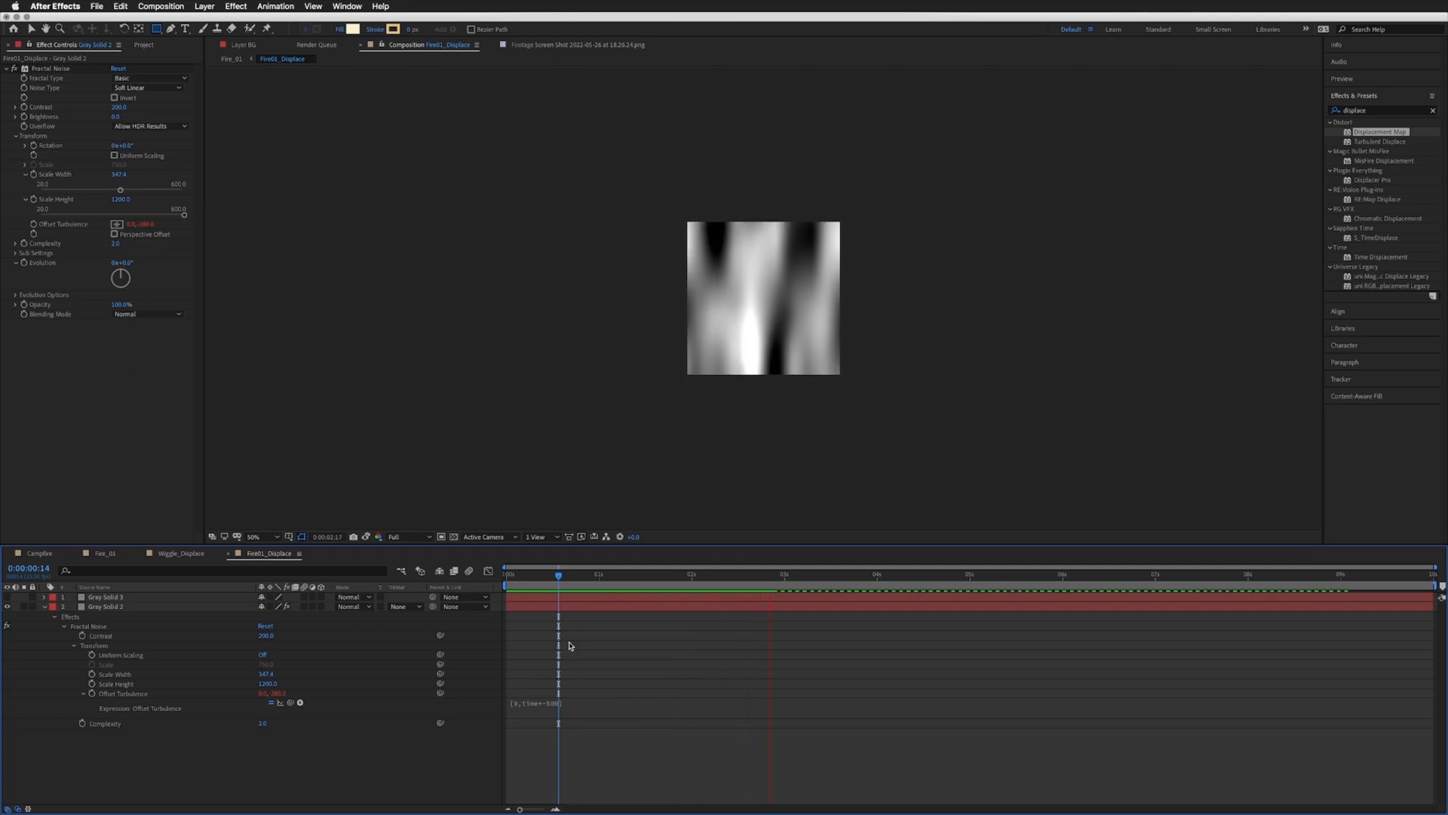
pyautogui.press('space')
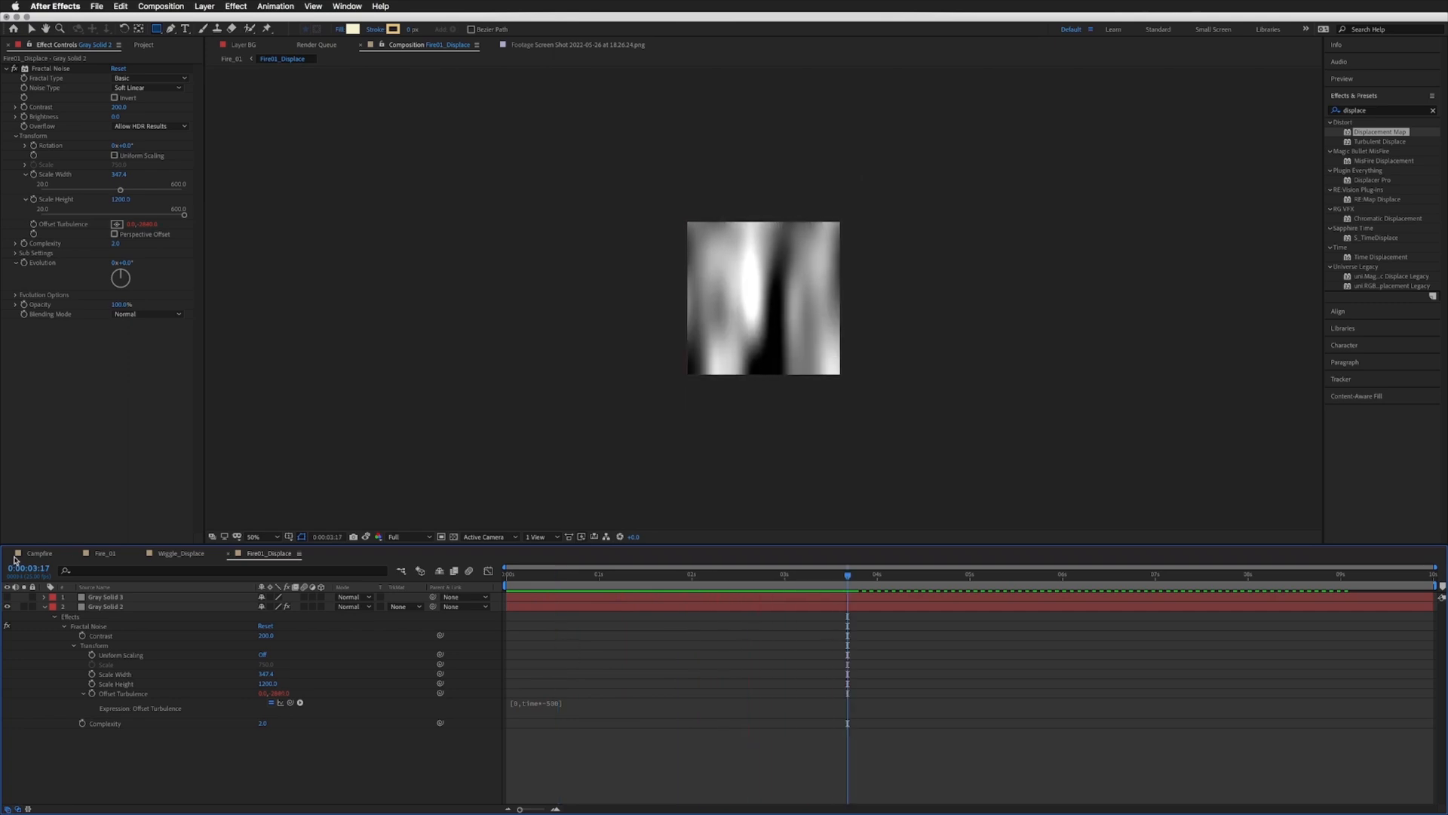
# Step: Duplicate the Wiggle Displacement layer in Fire_01 as Fire01 Displacement and set its displacement map layer to Fire01_Displace
pyautogui.click(105, 554)
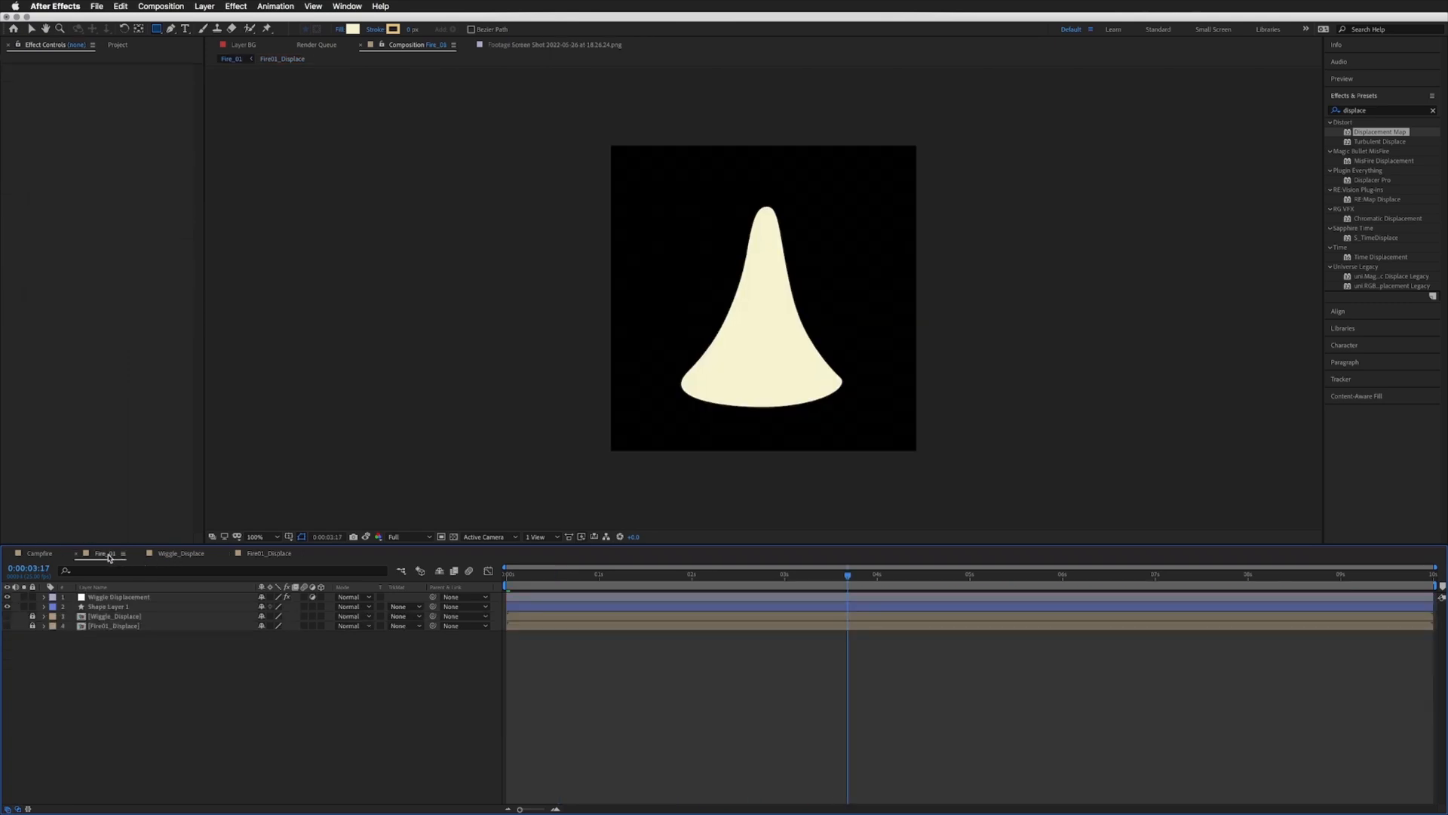
pyautogui.click(125, 597)
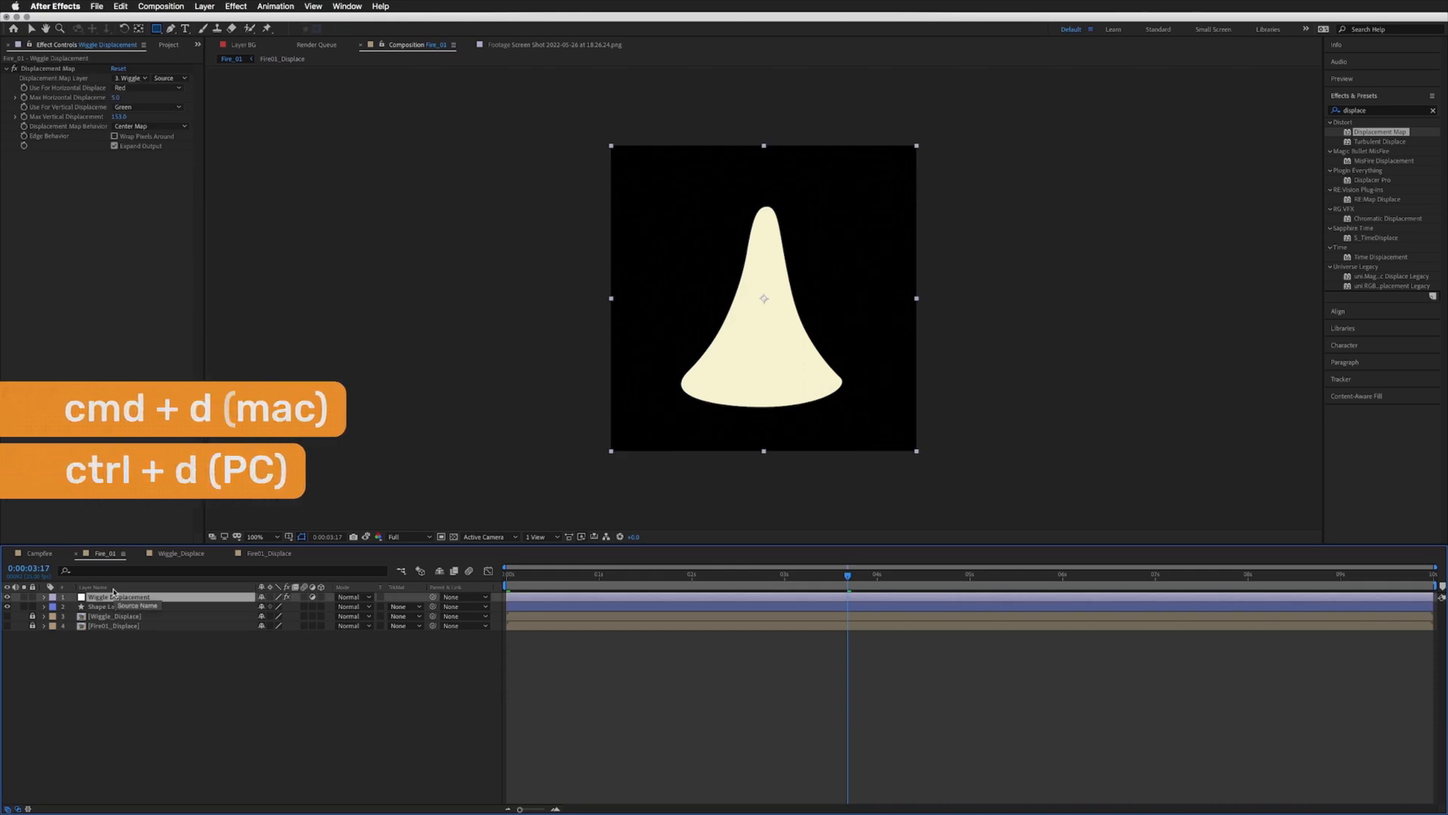
pyautogui.press('super+d')
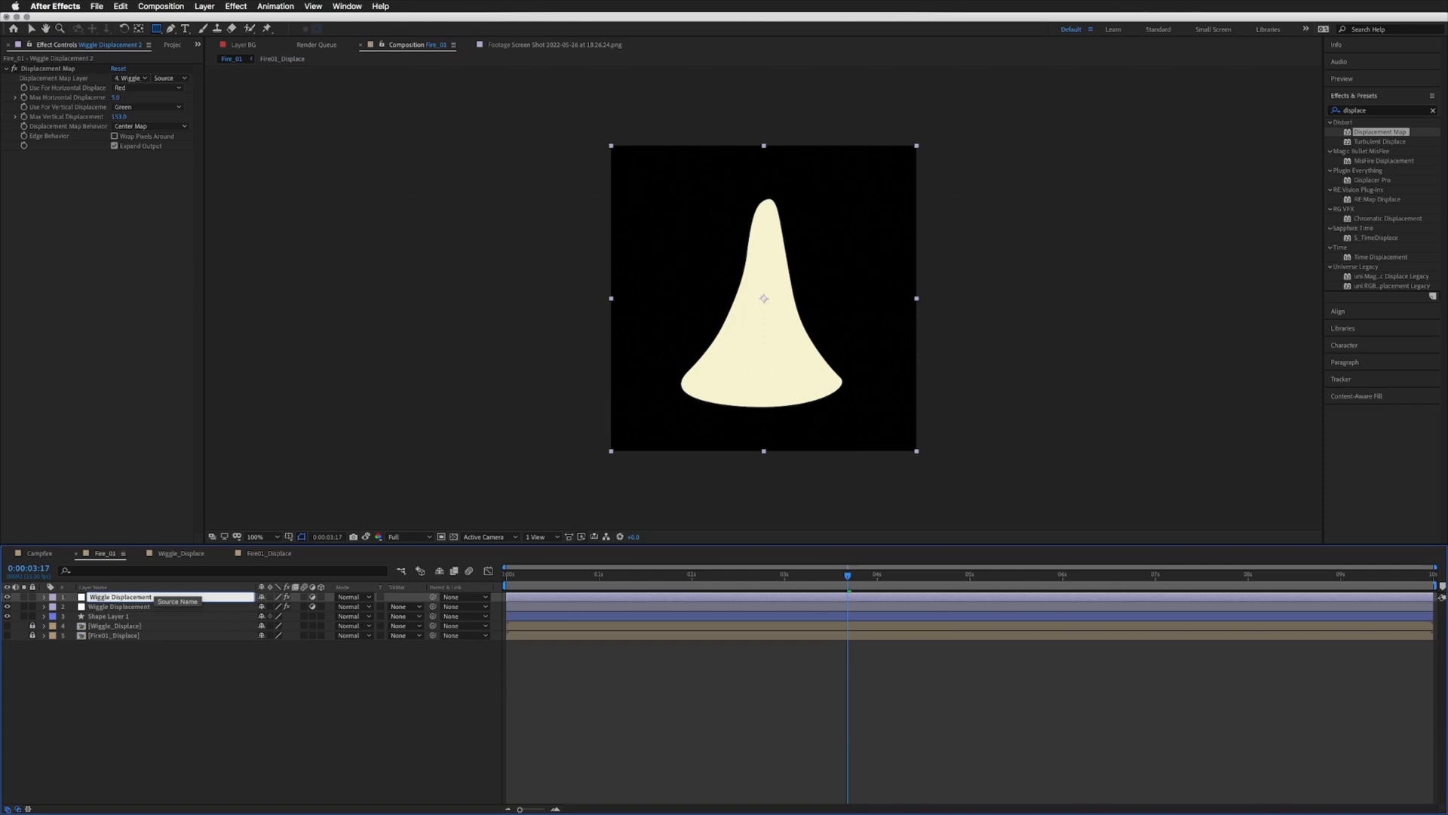
pyautogui.write('Fire01')
pyautogui.press('Return')
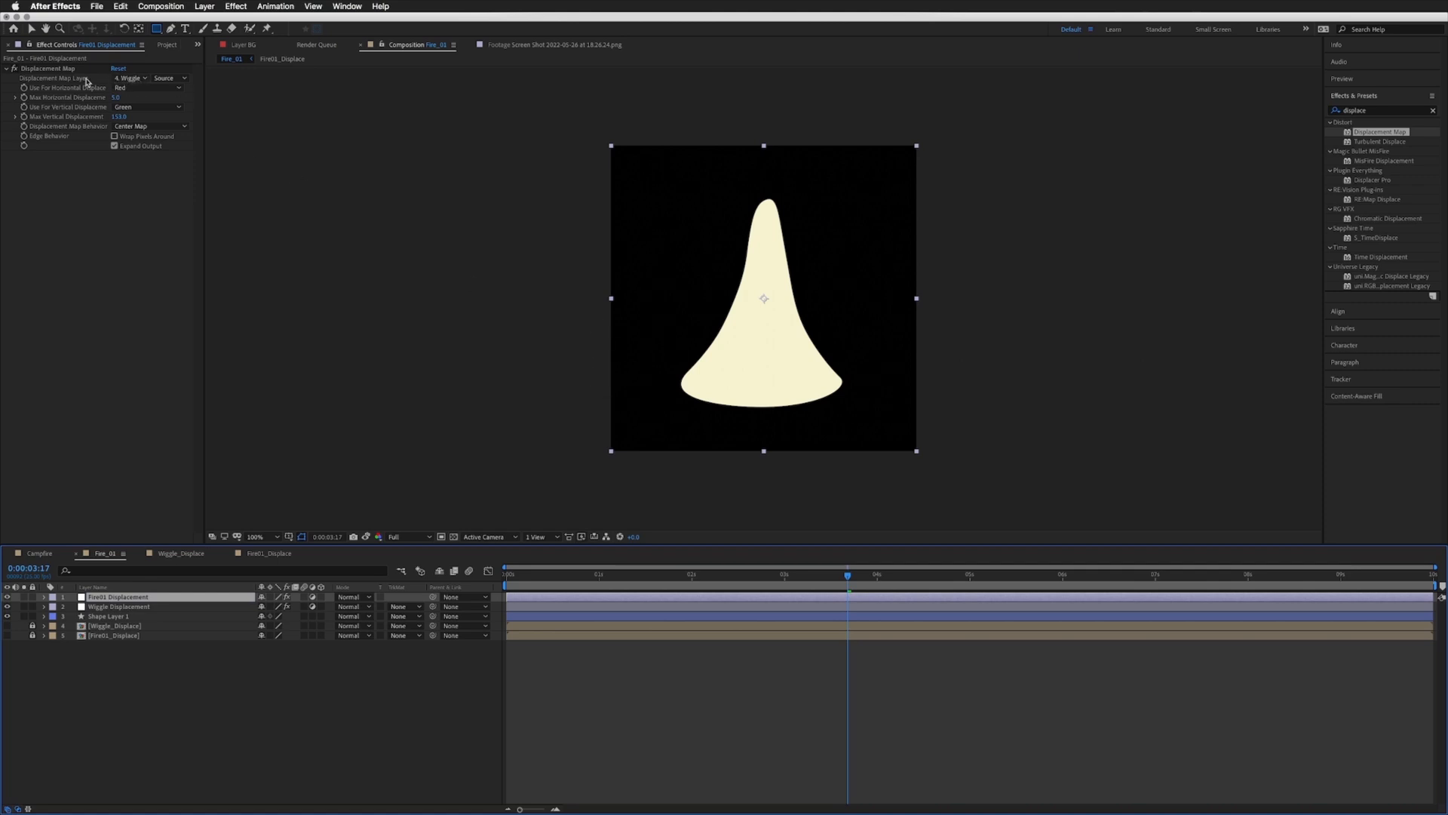
pyautogui.click(130, 78)
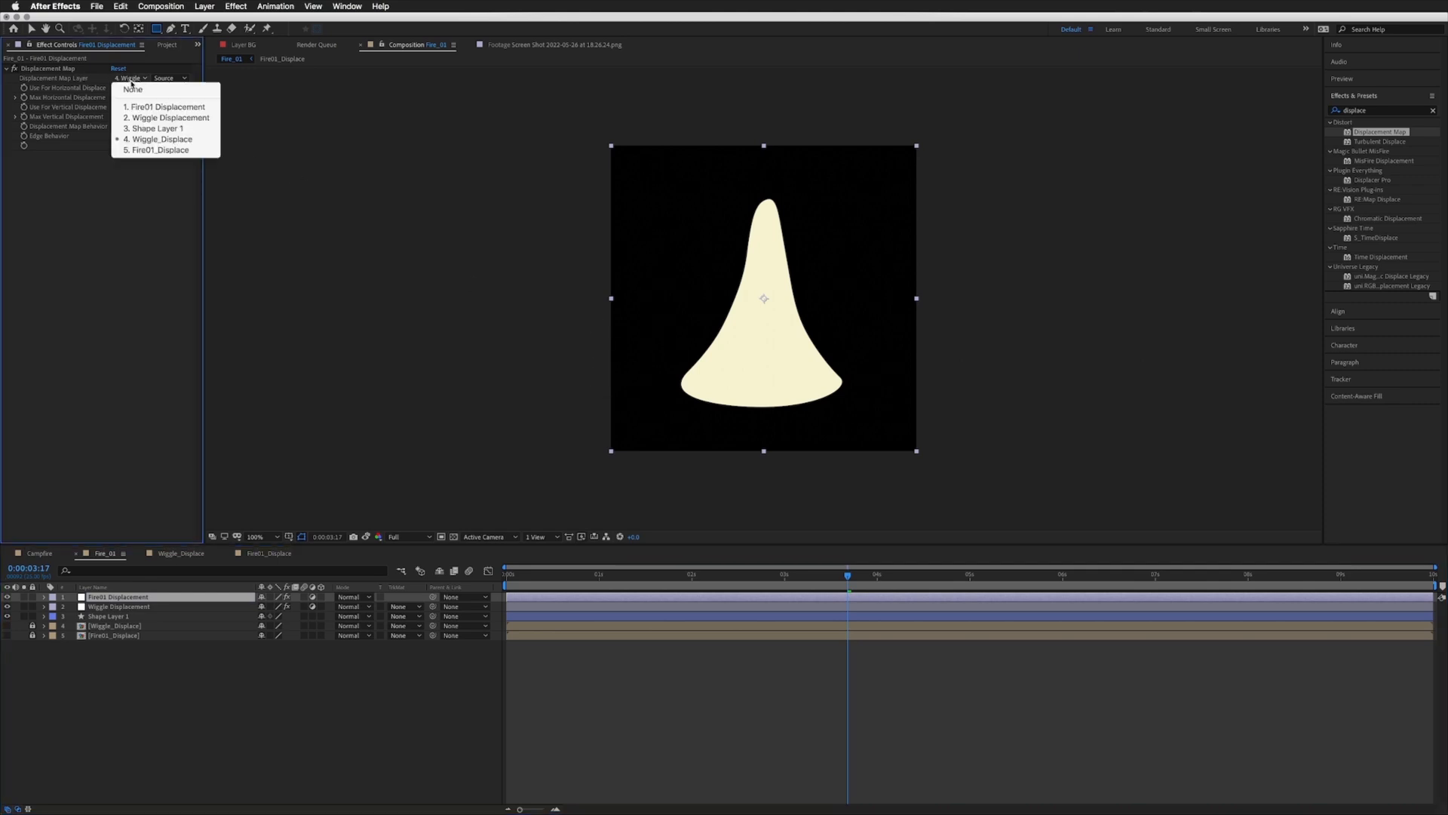
pyautogui.click(178, 151)
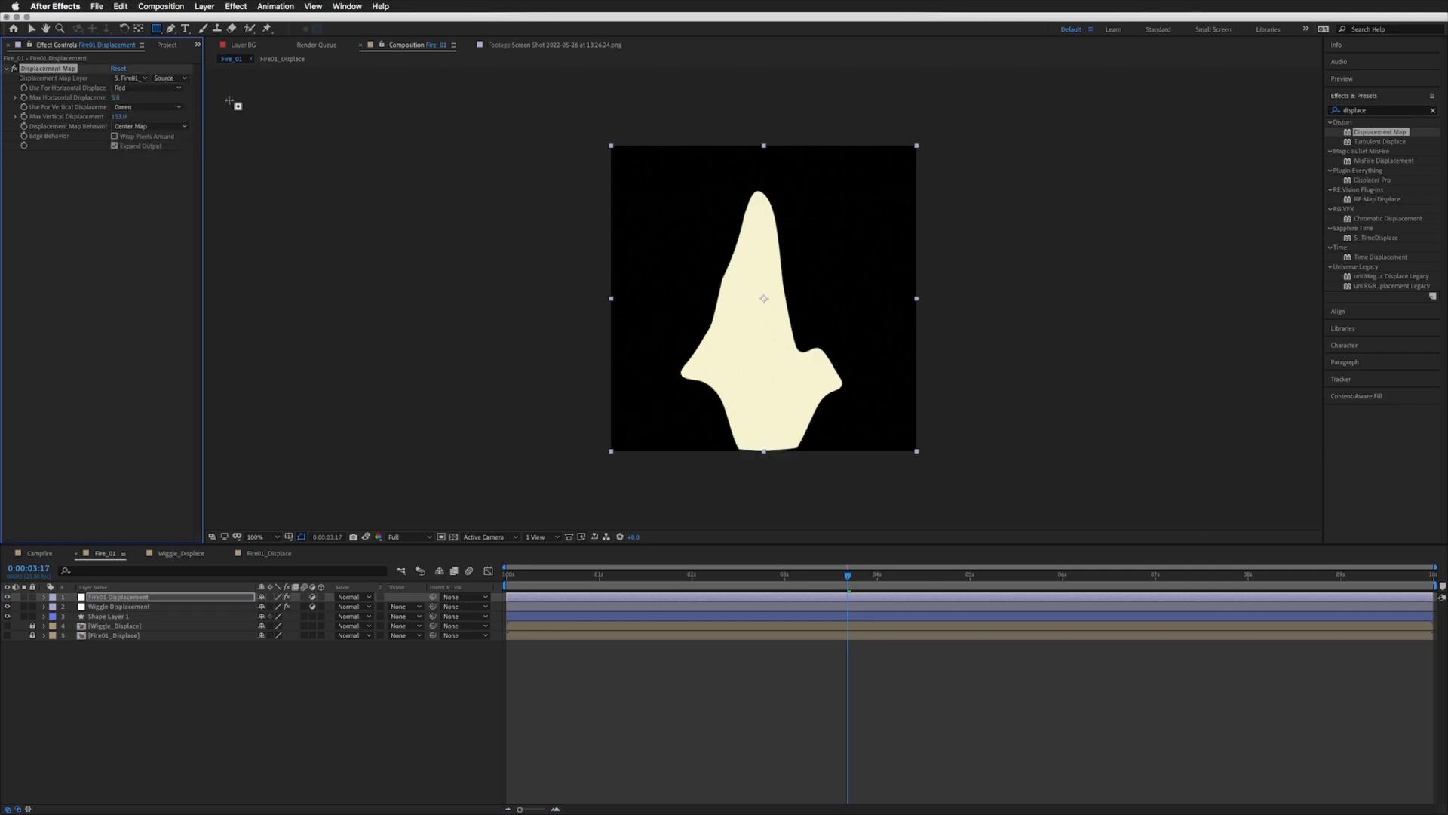
# Step: Make the masked gray solid visible again in Fire01_Displace and return to the Fire_01 composition
pyautogui.click(263, 555)
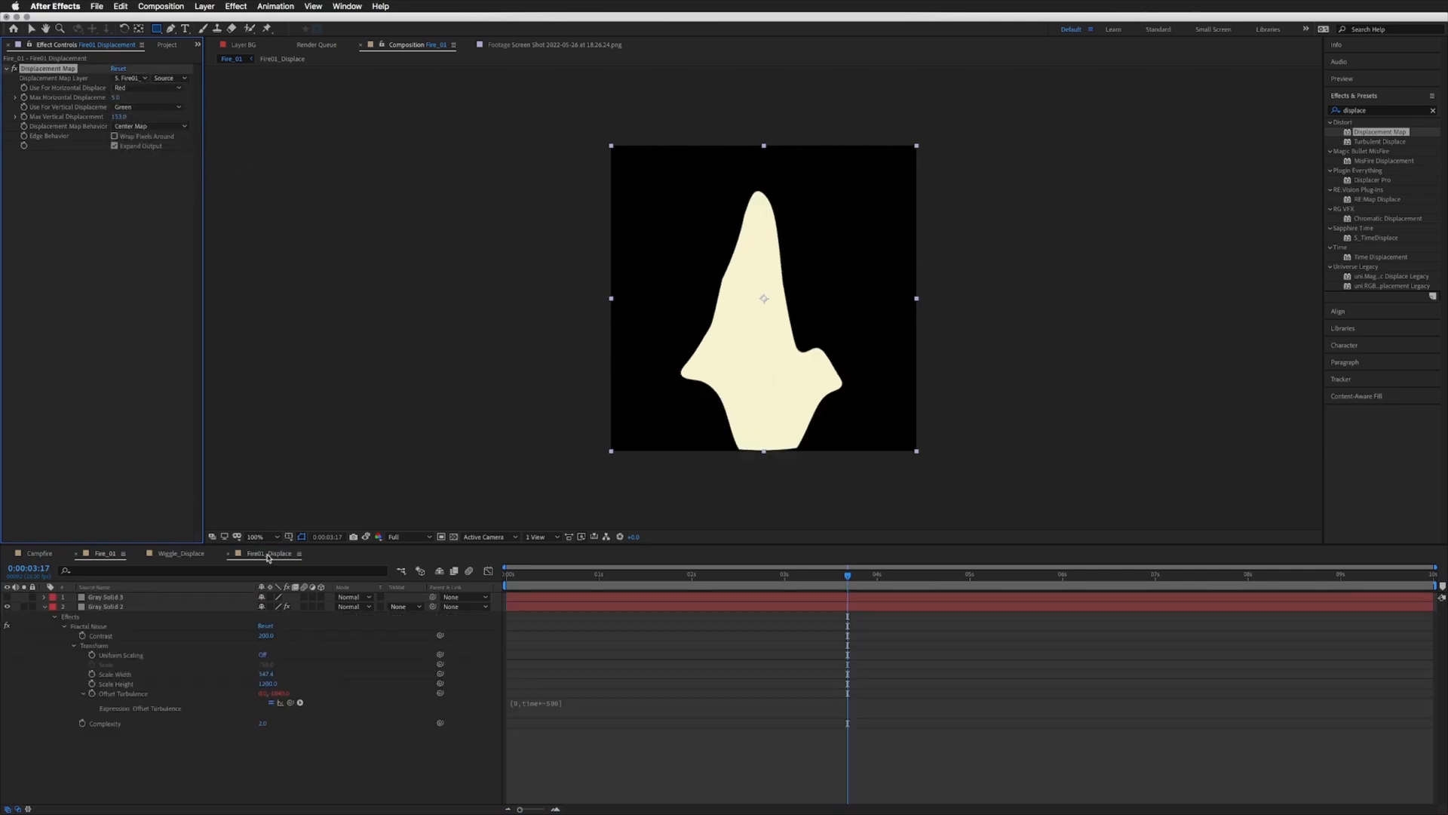
pyautogui.click(105, 598)
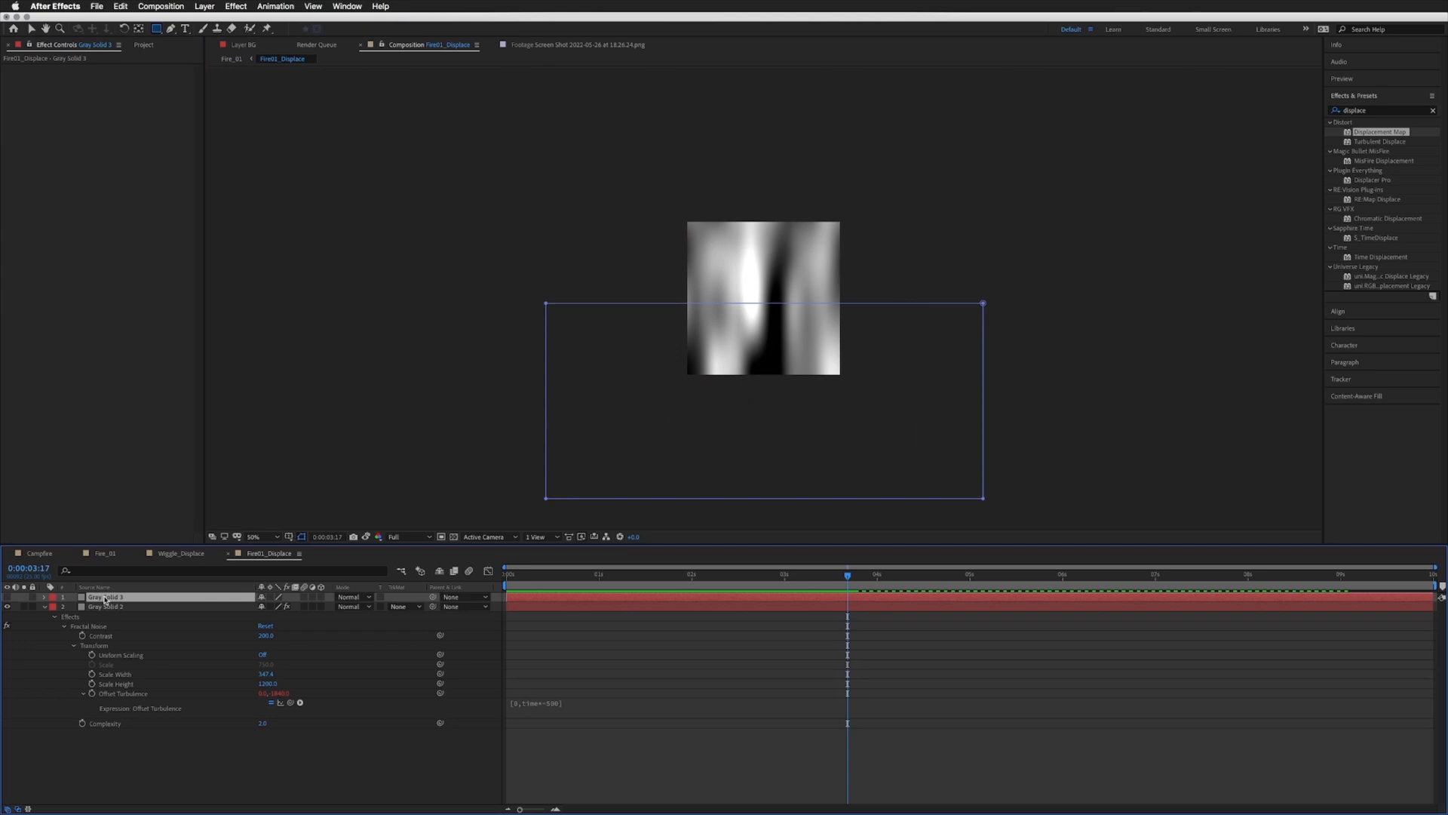
pyautogui.click(8, 598)
pyautogui.click(106, 554)
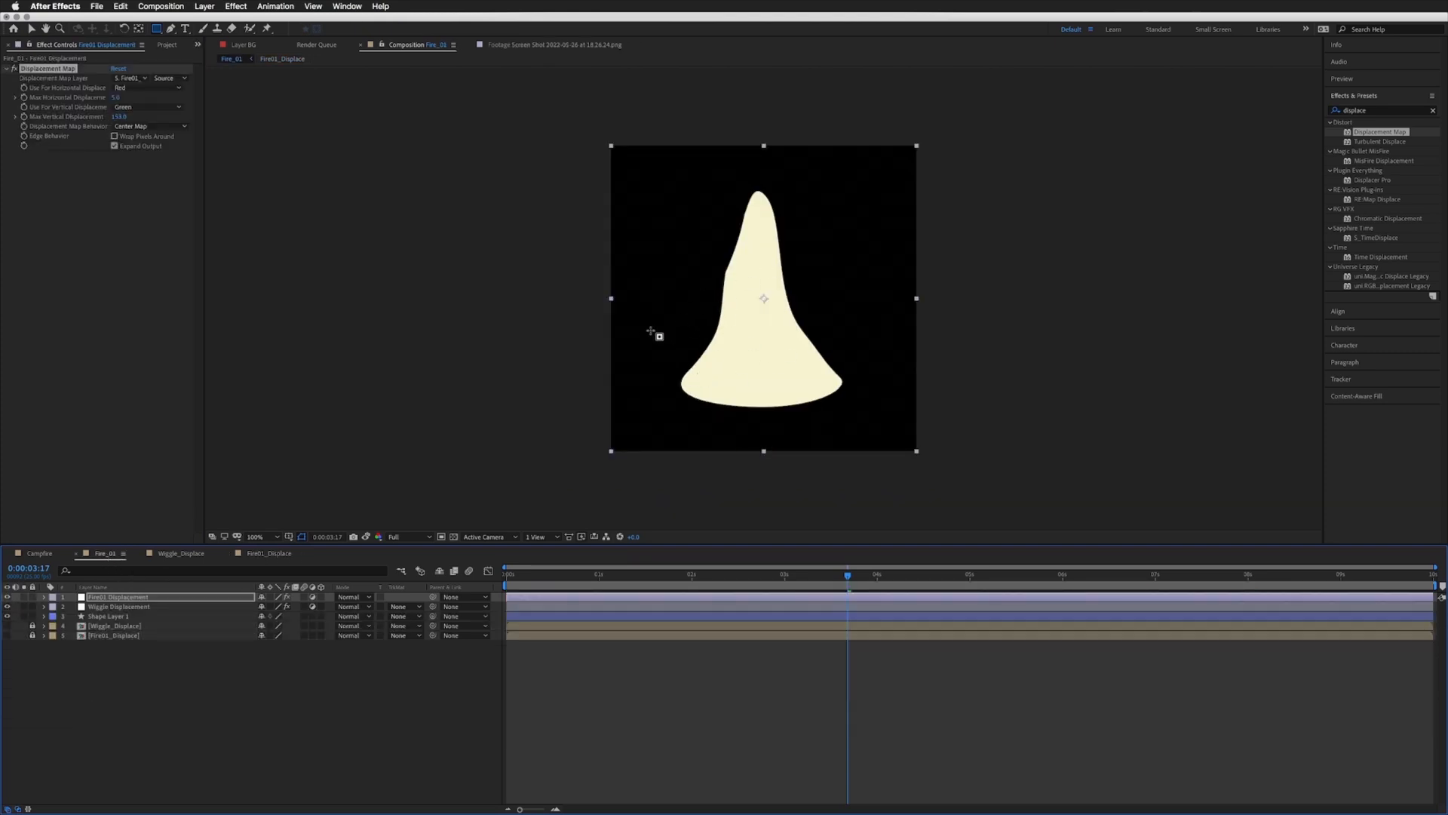
# Step: Raise Max Vertical Displacement on the Fire01 Displacement layer to about 212 and preview the flame
pyautogui.click(133, 184)
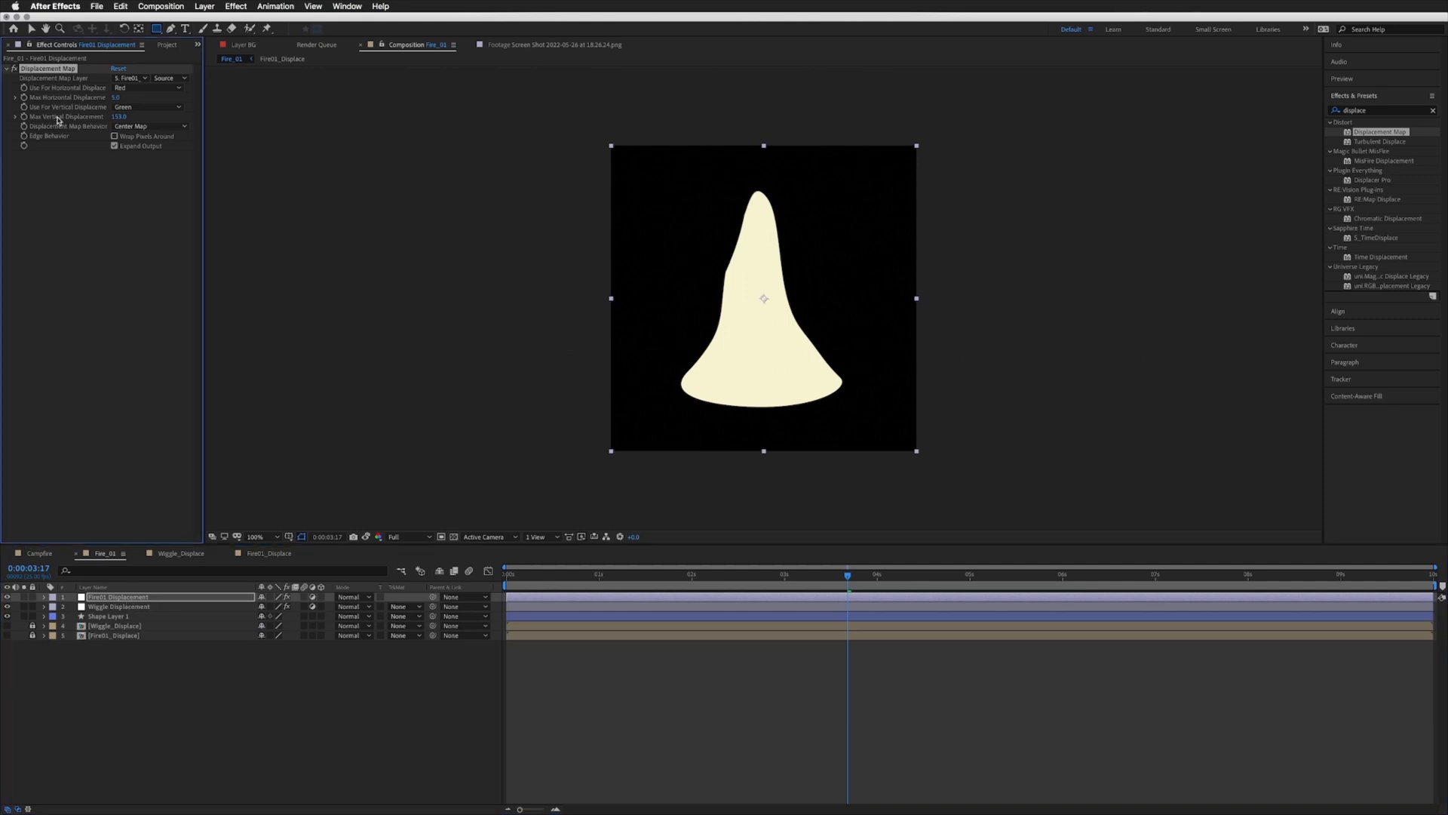
pyautogui.moveTo(118, 117)
pyautogui.mouseDown()
pyautogui.moveTo(164, 107)
pyautogui.moveTo(143, 109)
pyautogui.mouseUp()
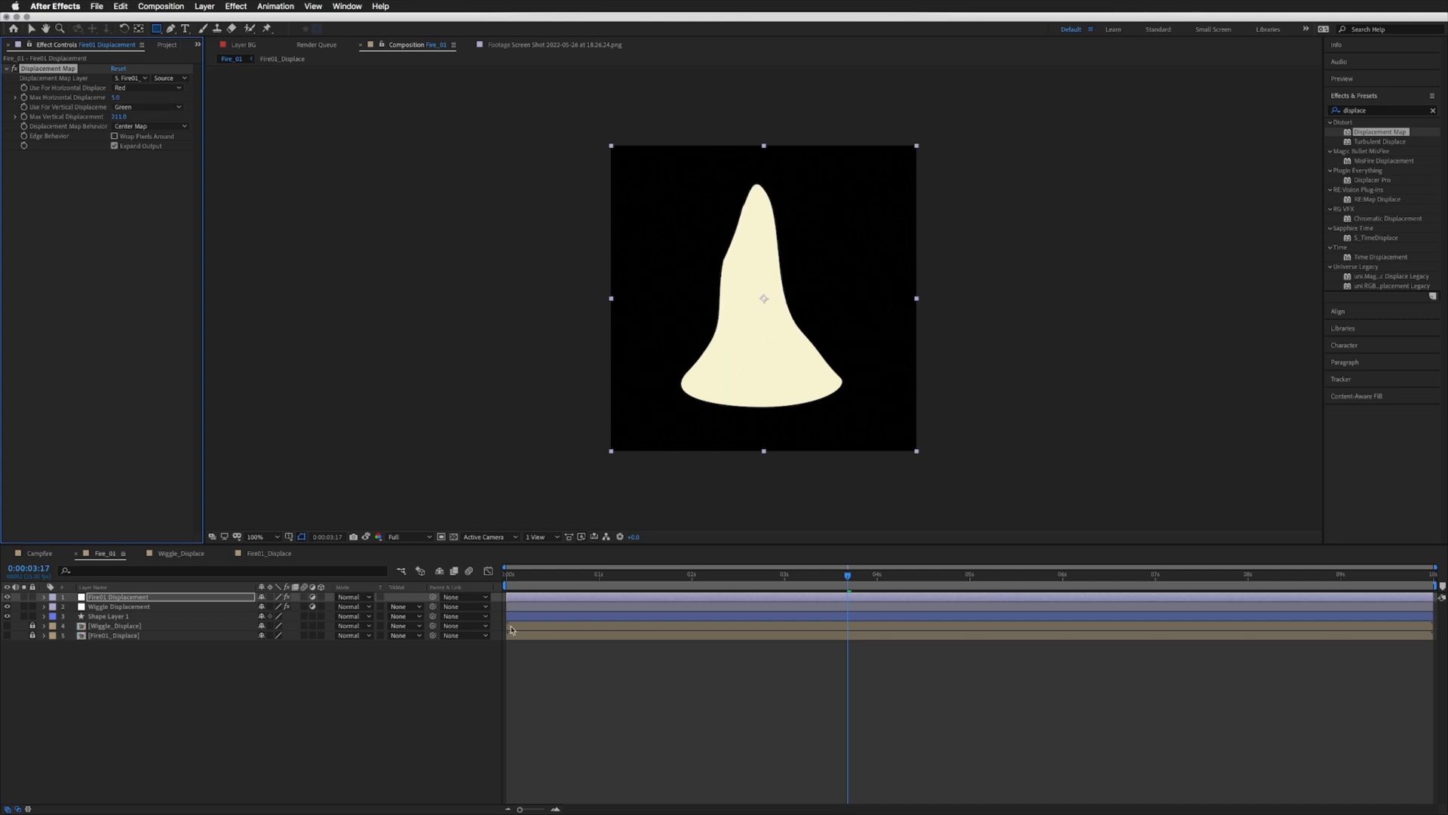
pyautogui.click(558, 663)
pyautogui.press('space')
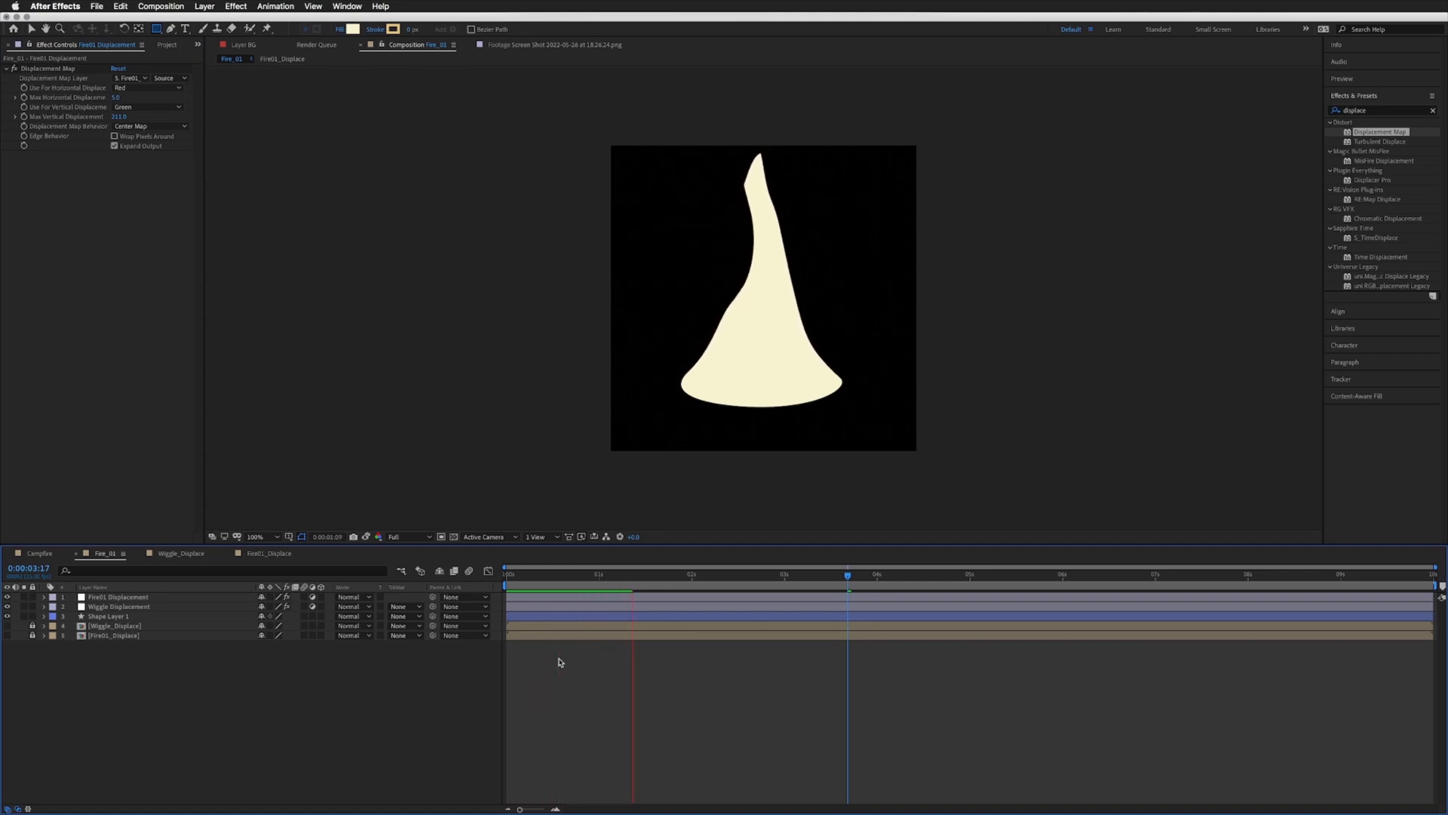
pyautogui.press('space')
# Step: Move the flame shape layer down so its base sits closer to the lower edge of the Fire_01 frame
pyautogui.click(113, 617)
pyautogui.press('Down')
pyautogui.press('Down')
pyautogui.press('Down')
pyautogui.press('Down')
pyautogui.press('Down')
pyautogui.press('Down')
pyautogui.press('Down')
pyautogui.press('Down')
pyautogui.press('Down')
pyautogui.press('Down')
pyautogui.press('Down')
pyautogui.press('Down')
pyautogui.press('Down')
pyautogui.press('Down')
pyautogui.press('Down')
pyautogui.press('Down')
pyautogui.press('Down')
pyautogui.press('Down')
pyautogui.press('Down')
pyautogui.press('Down')
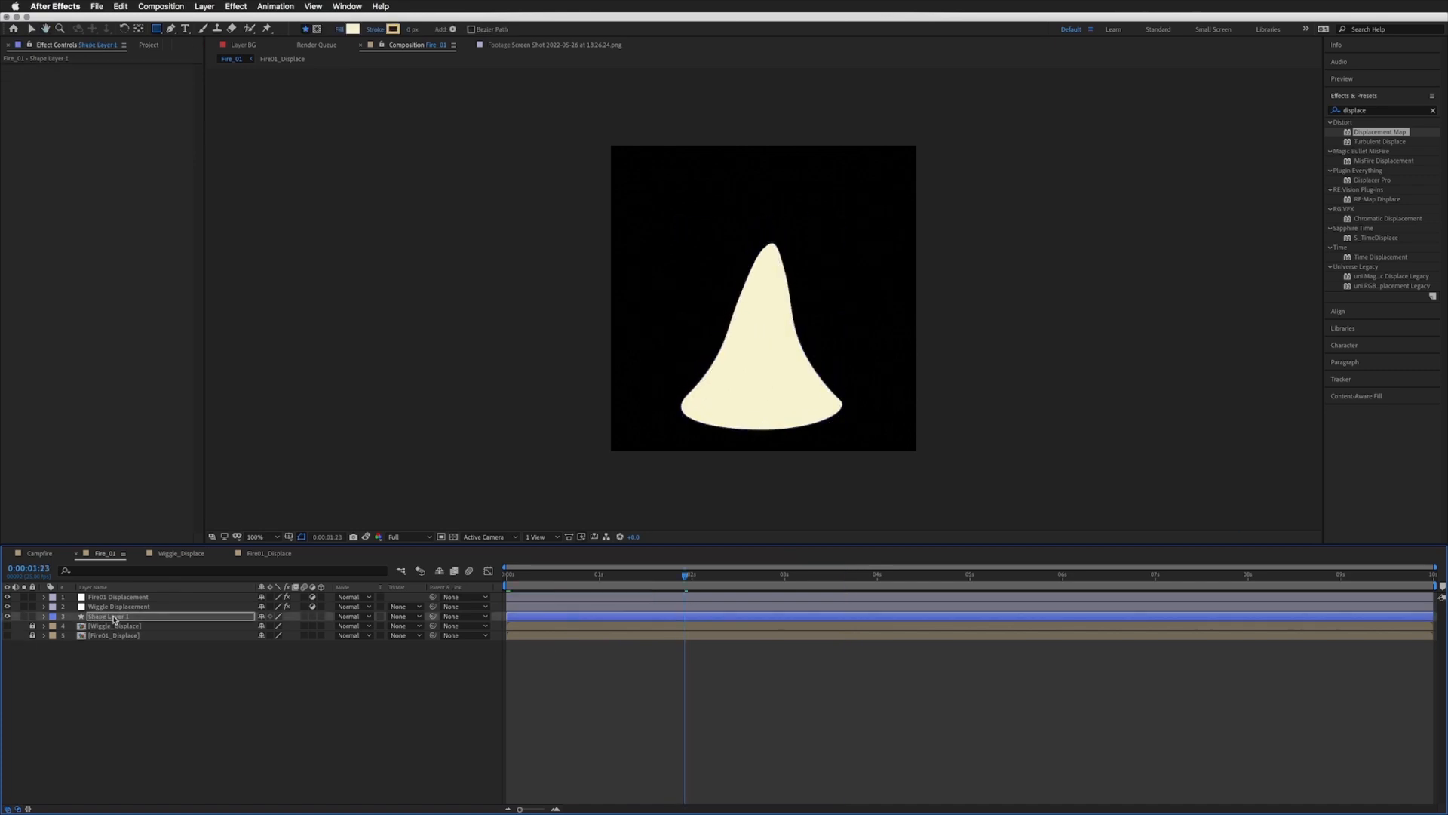
# Step: Play the Fire_01 animation and set the current time to 0:00:01:07 to inspect the flame's tip
pyautogui.press('space')
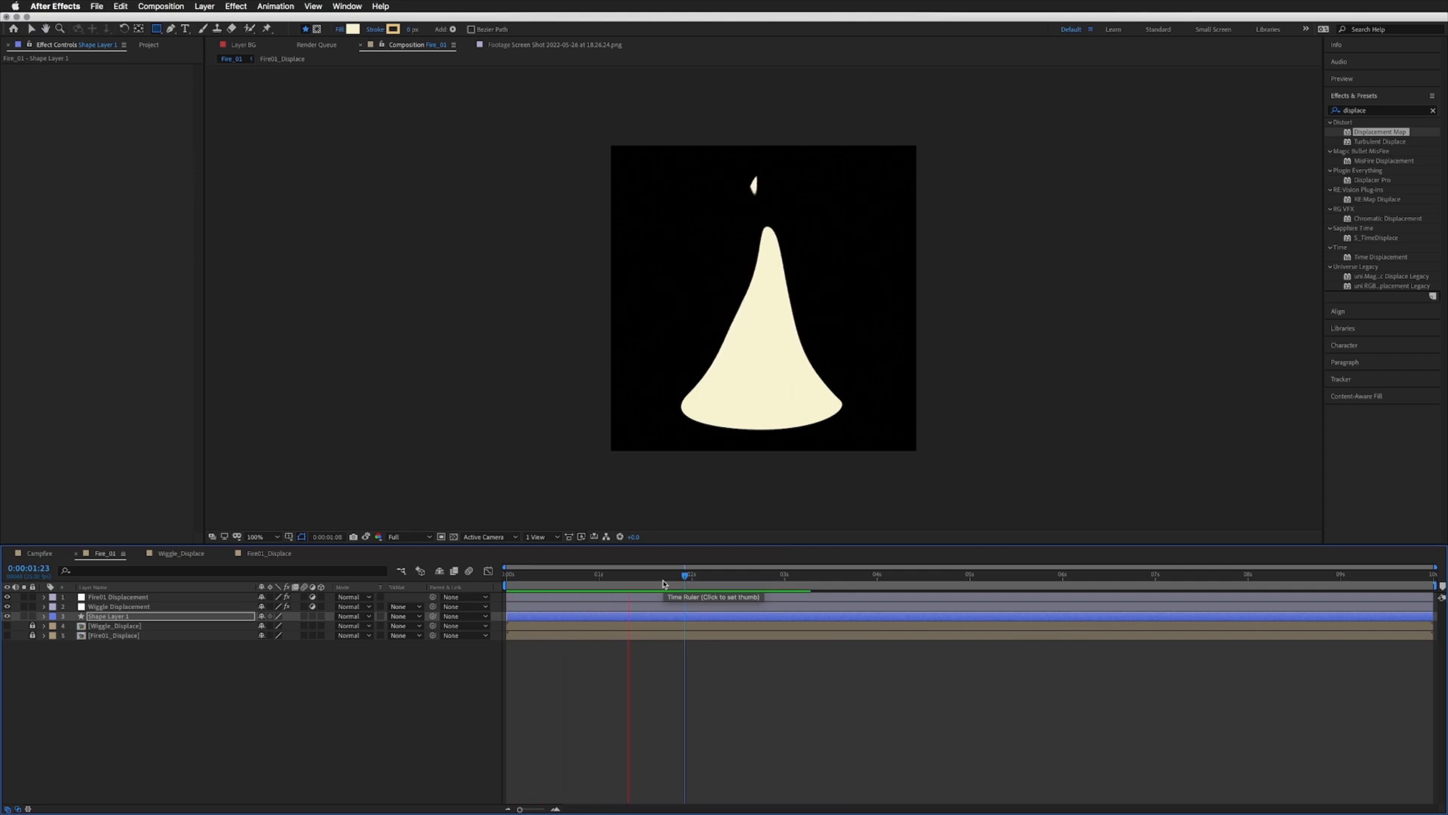
pyautogui.press('space')
pyautogui.moveTo(658, 575); pyautogui.dragTo(625, 603)
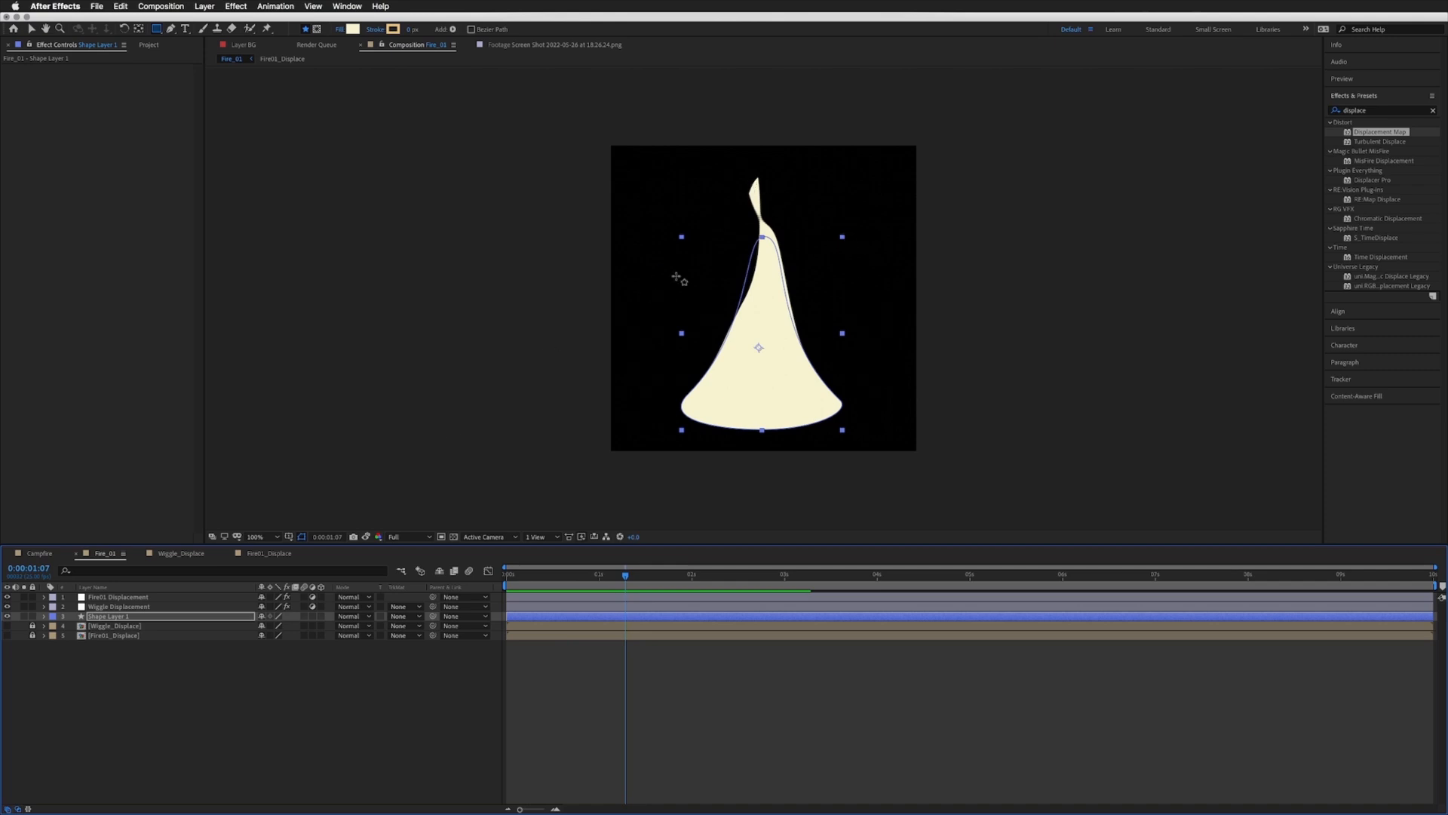
# Step: Set the Fractal Noise complexity on the noise solid in Fire01_Displace to 3 and preview the flame in Fire_01
pyautogui.click(266, 554)
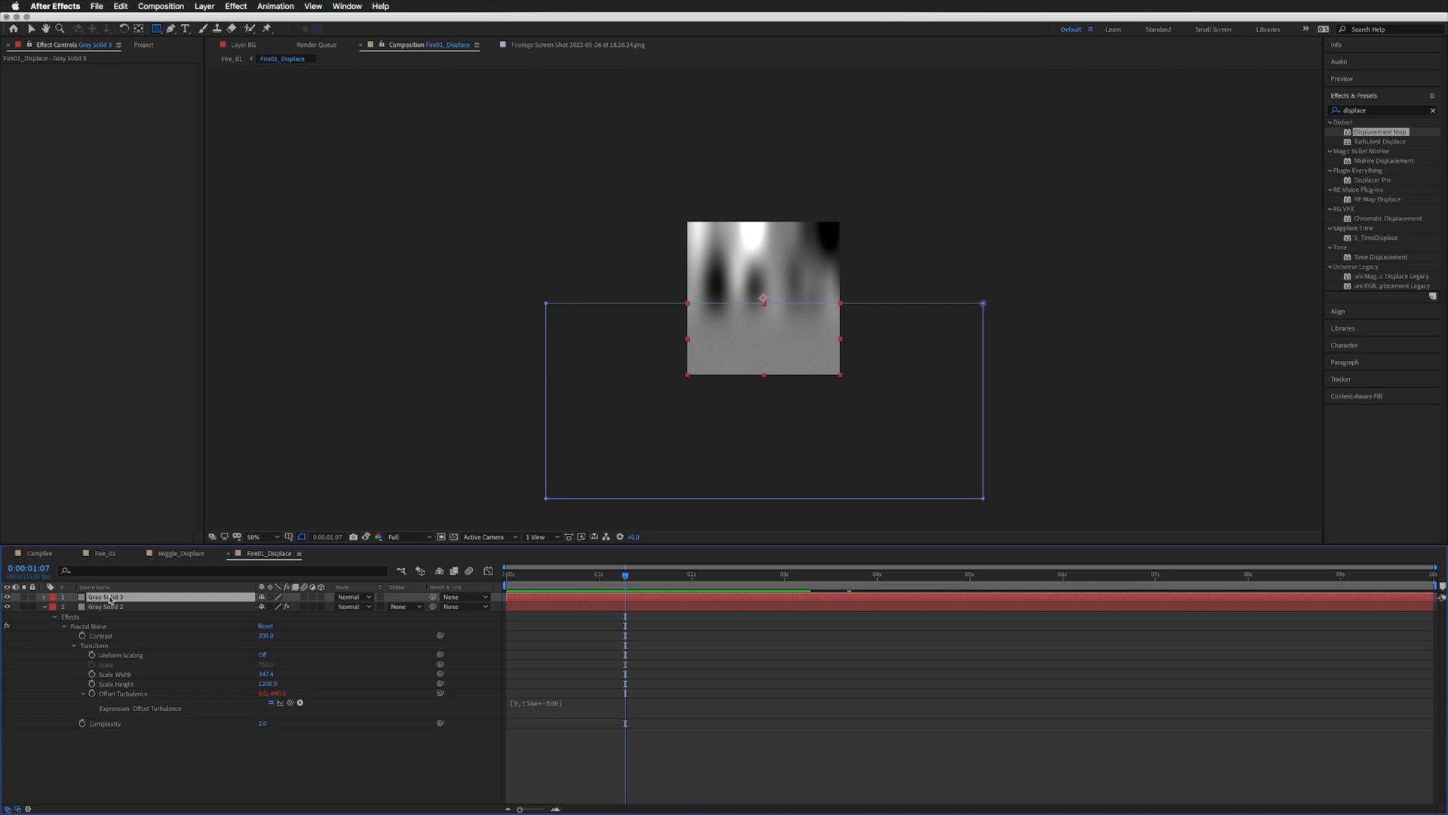
pyautogui.click(103, 607)
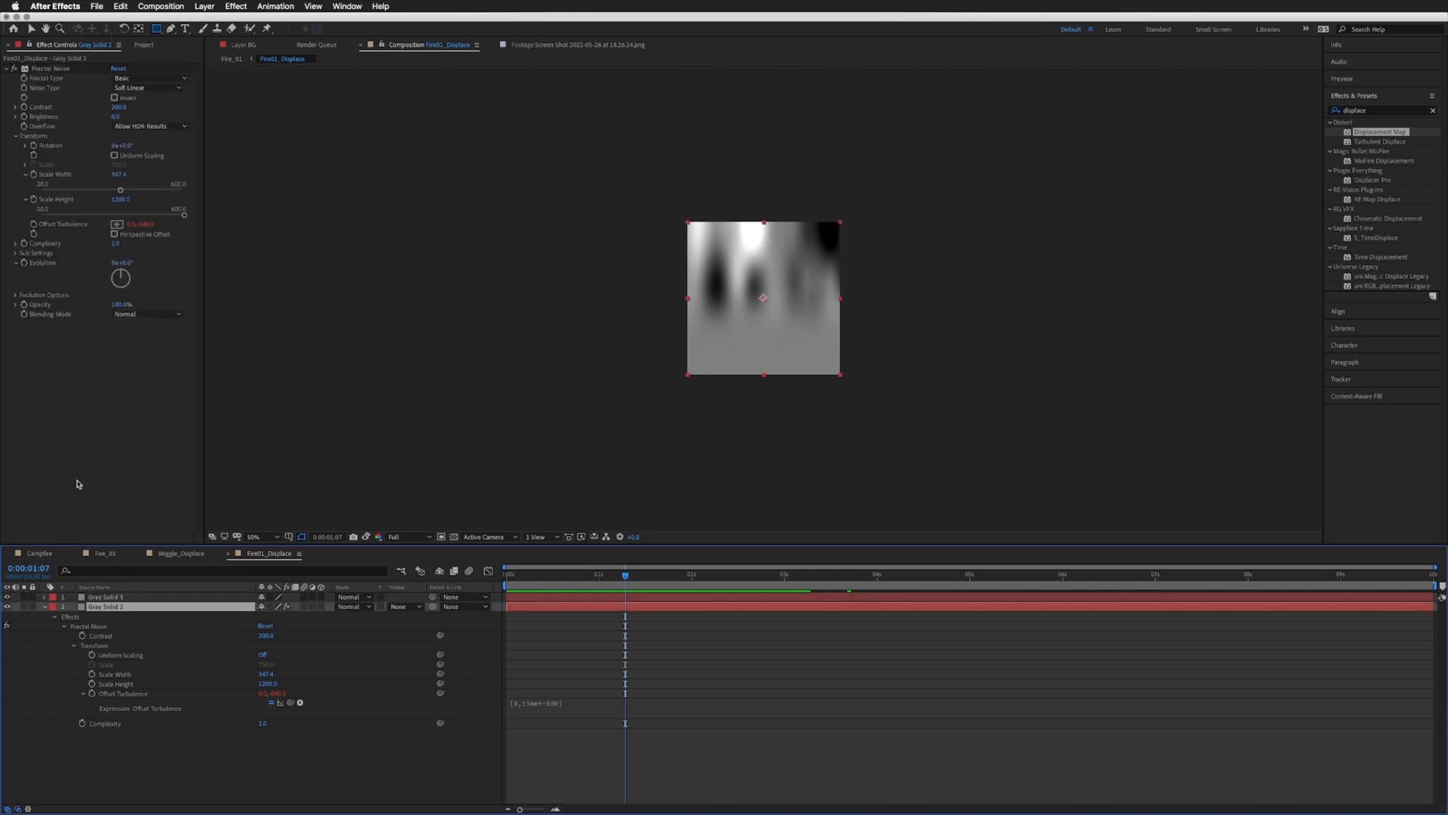
pyautogui.click(89, 88)
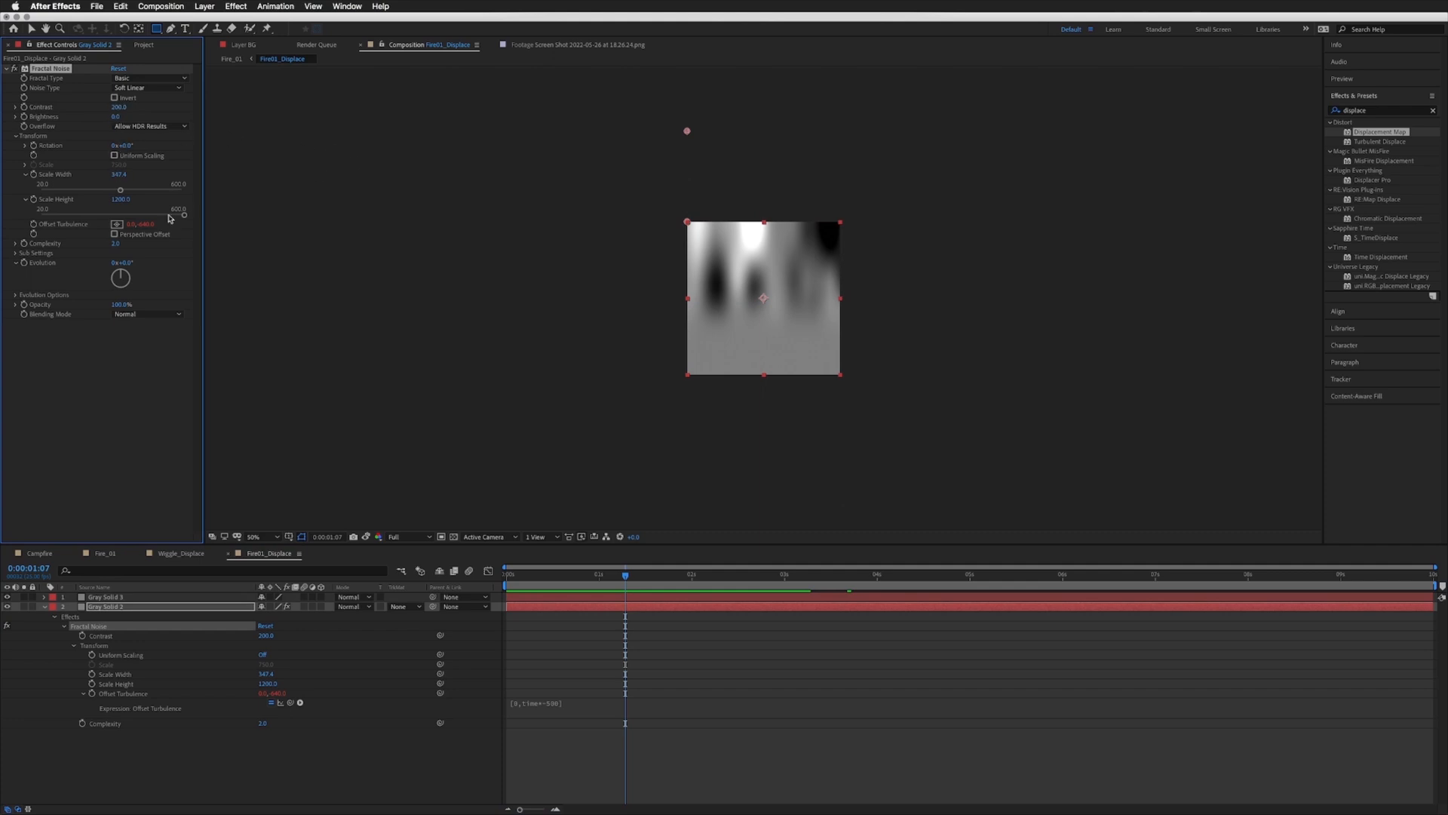
pyautogui.click(115, 244)
pyautogui.write('3')
pyautogui.press('Return')
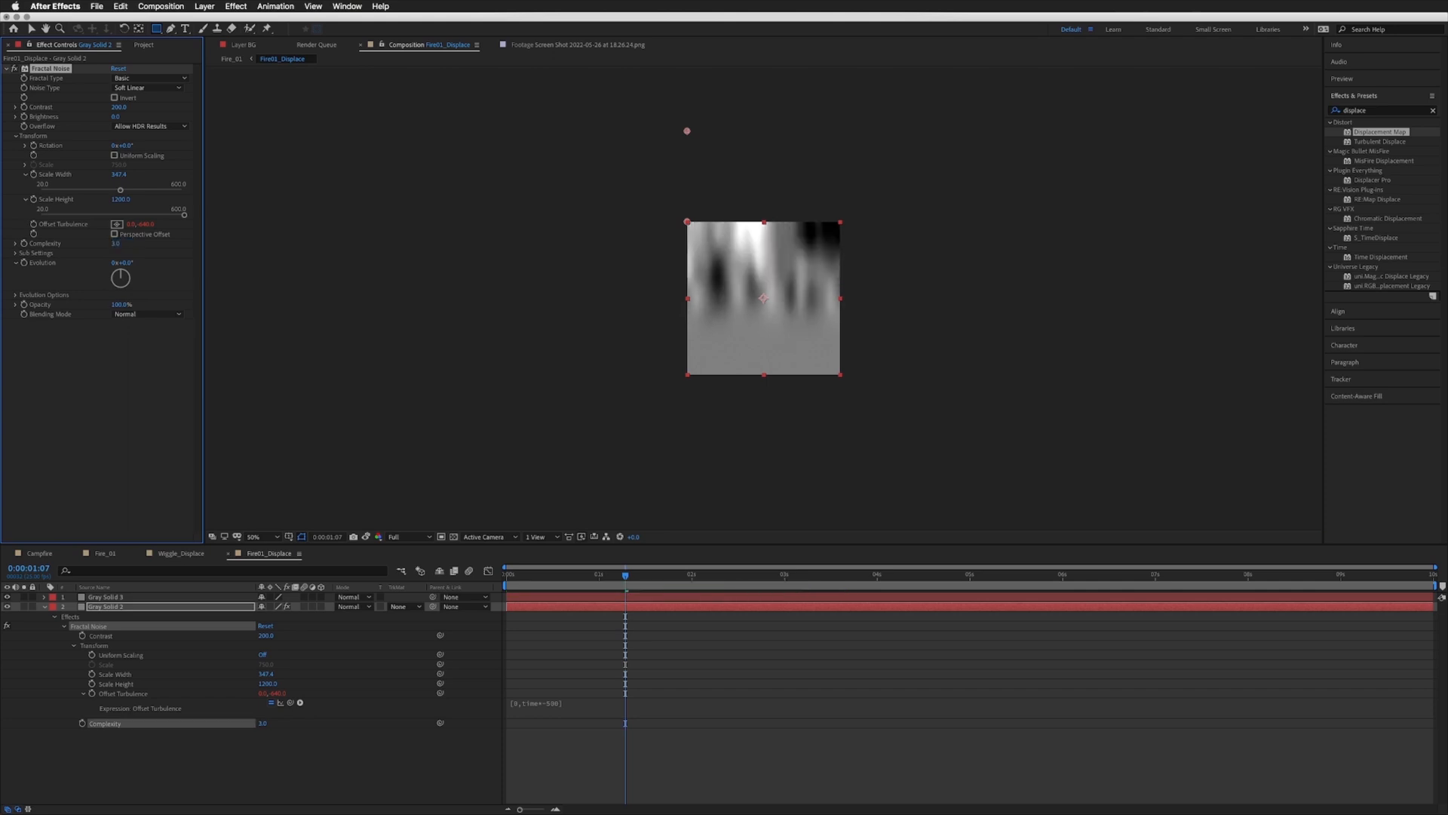
pyautogui.click(106, 556)
pyautogui.press('space')
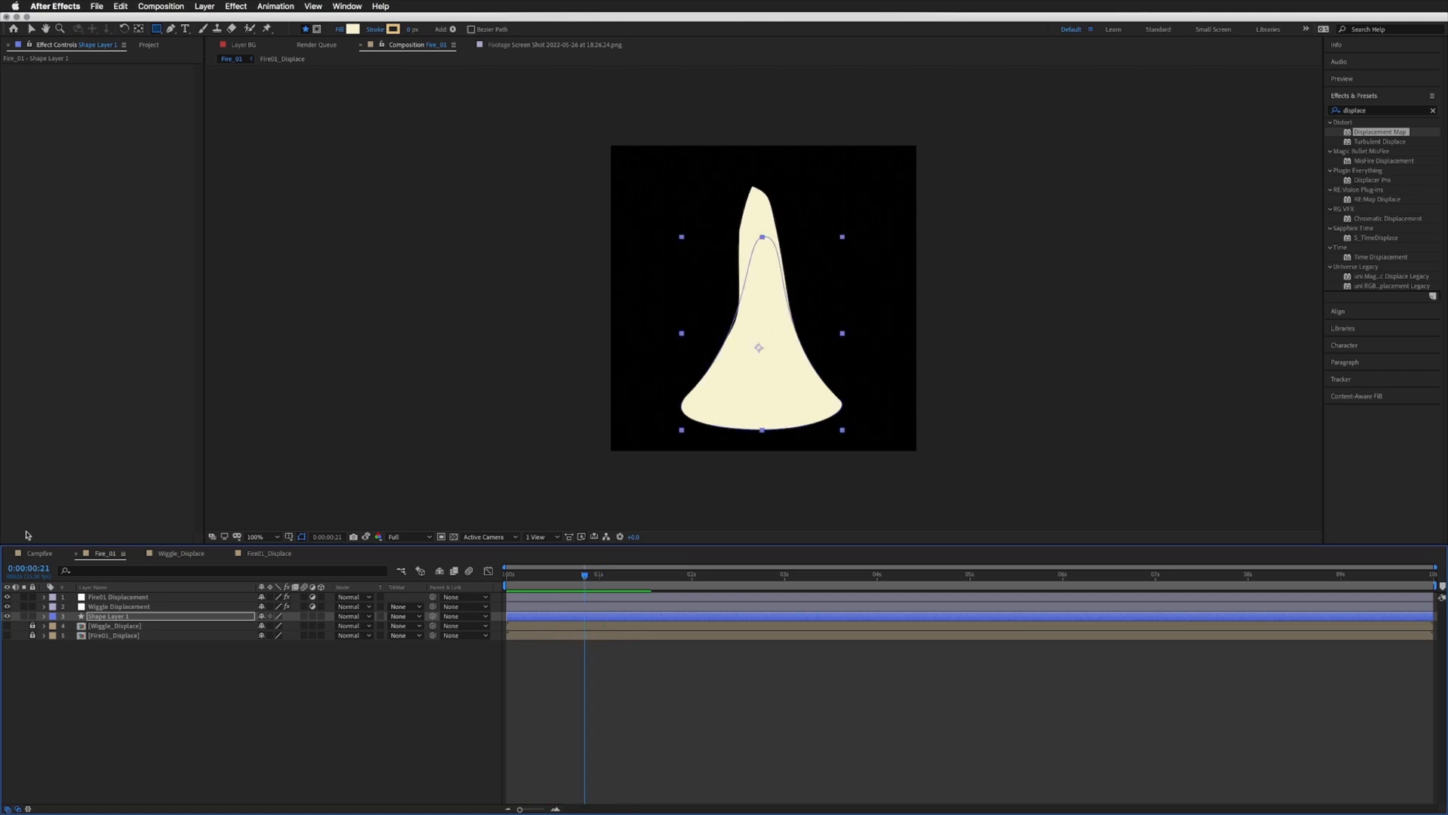
# Step: Collapse the noise solid's properties in Fire01_Displace and duplicate that solid
pyautogui.click(281, 555)
pyautogui.click(48, 609)
pyautogui.click(122, 610)
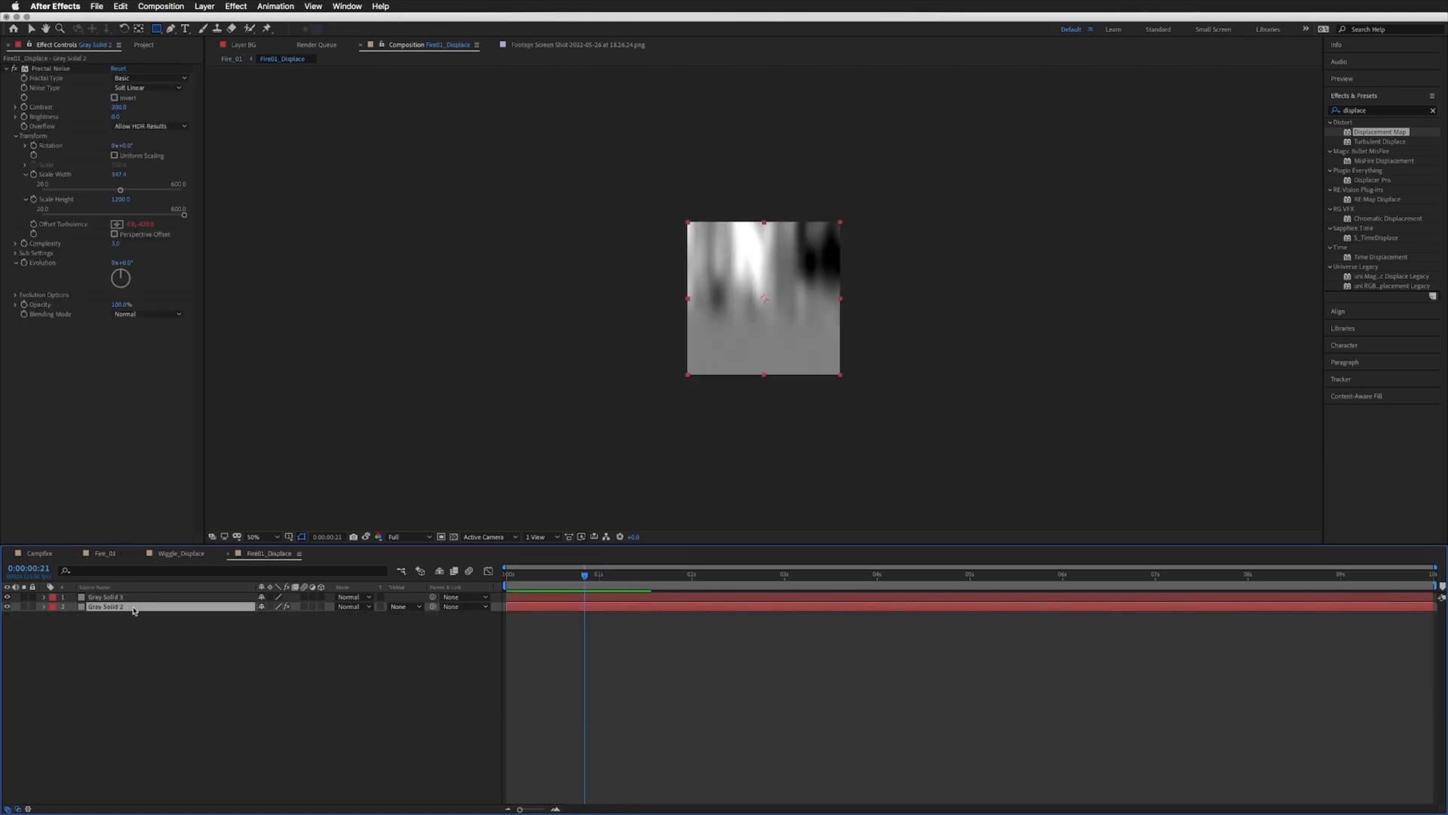
pyautogui.press('super+d')
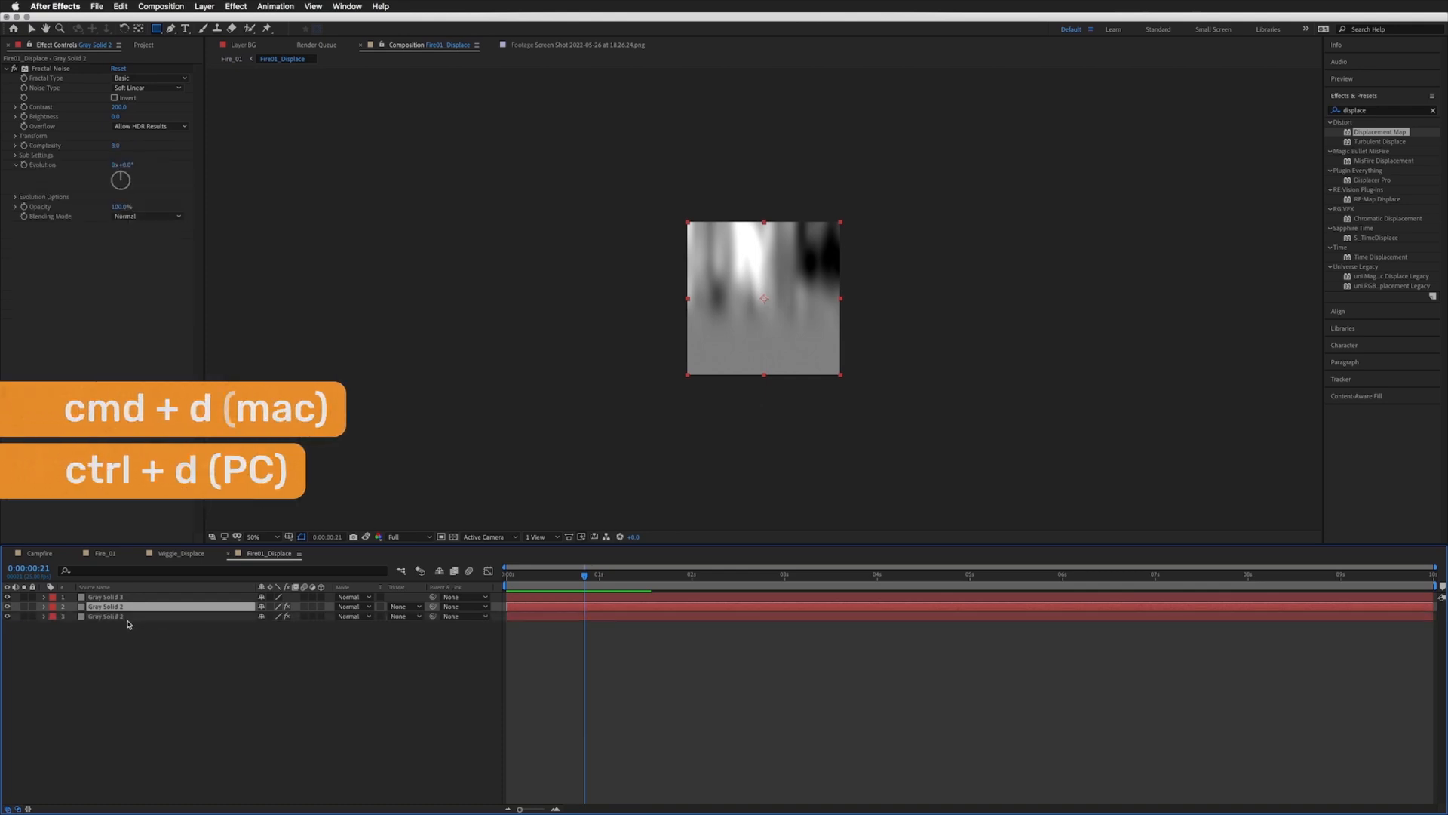
# Step: Stretch the duplicated solid's Fractal Noise horizontally in Fire01_Displace, with Scale Width about 2787 and Scale Height about 429
pyautogui.click(50, 69)
pyautogui.click(14, 136)
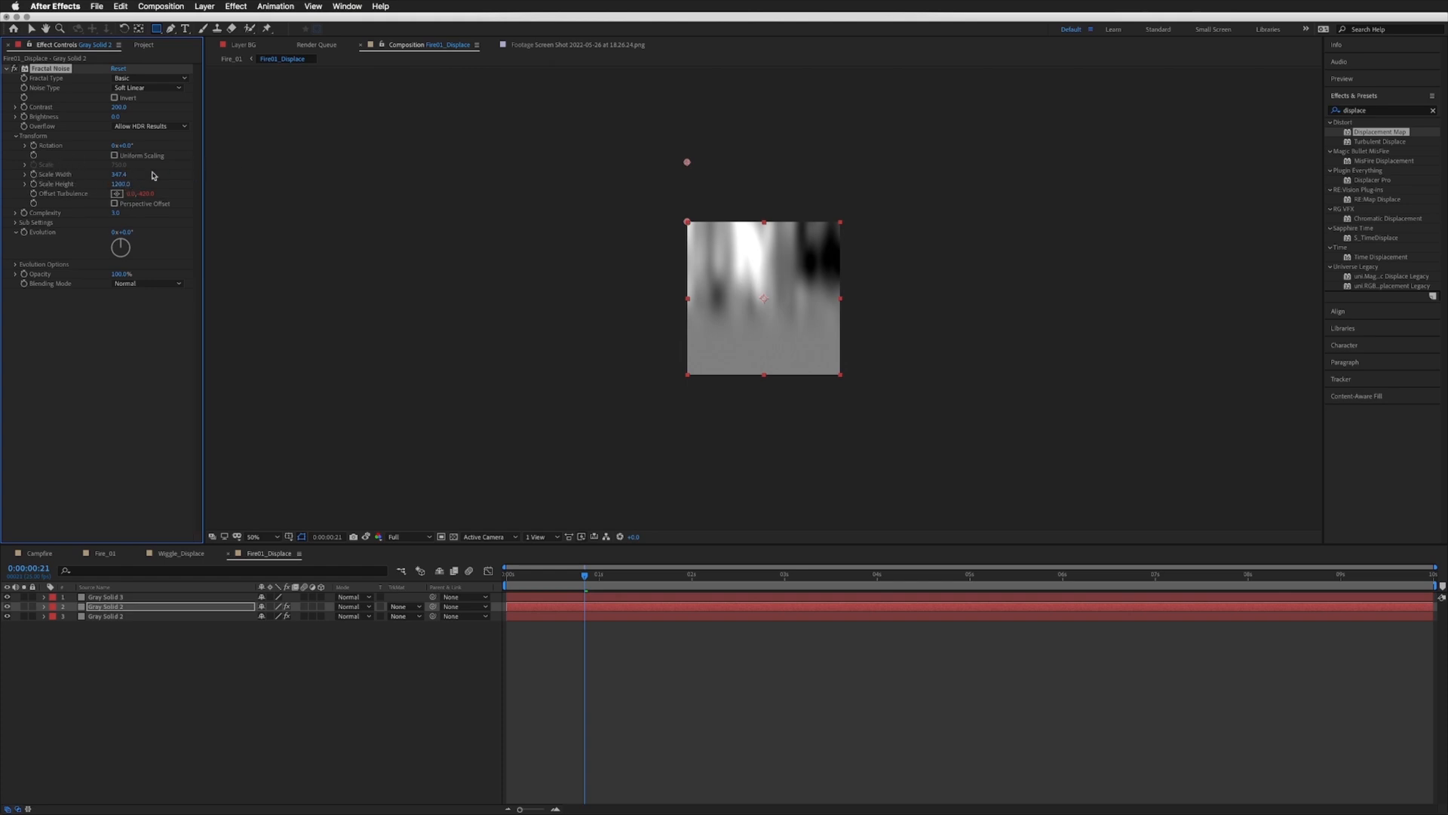
pyautogui.click(25, 184)
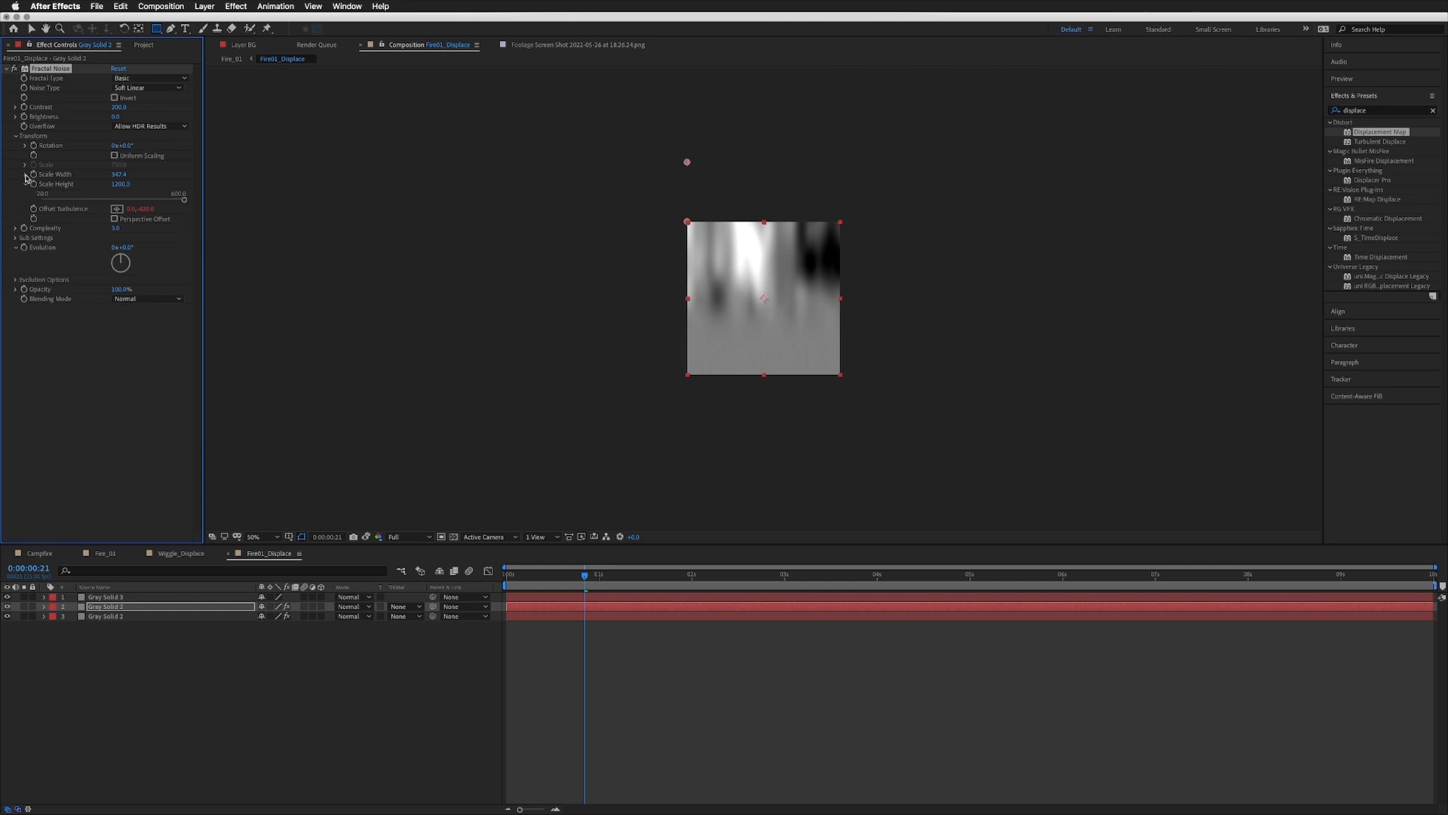
pyautogui.click(25, 174)
pyautogui.moveTo(176, 217); pyautogui.dragTo(1359, 167)
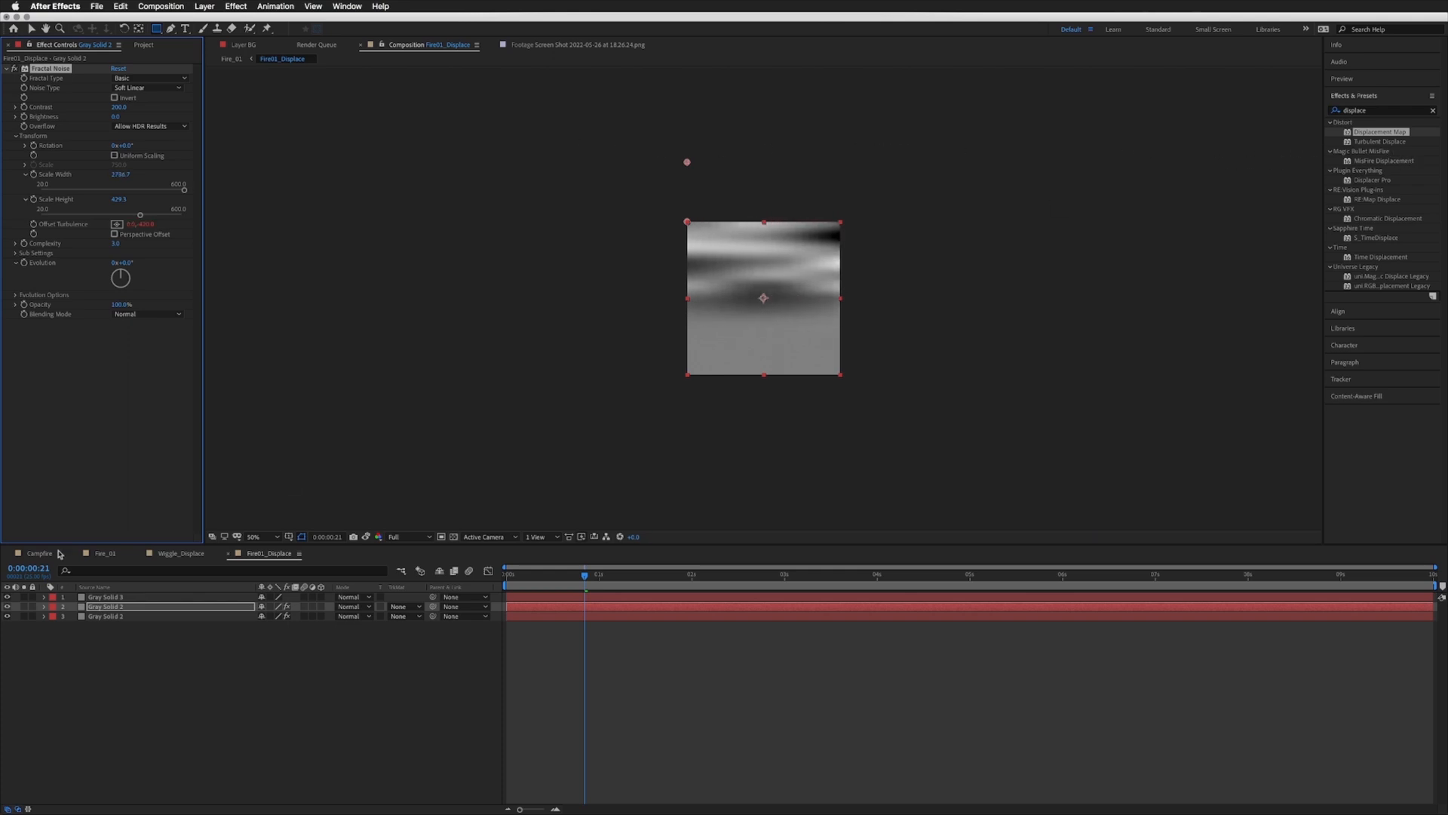
# Step: Set the duplicated solid's Offset Turbulence expression to [0,time*-1500] and play the noise animation
pyautogui.click(107, 609)
pyautogui.press('u')
pyautogui.press('u')
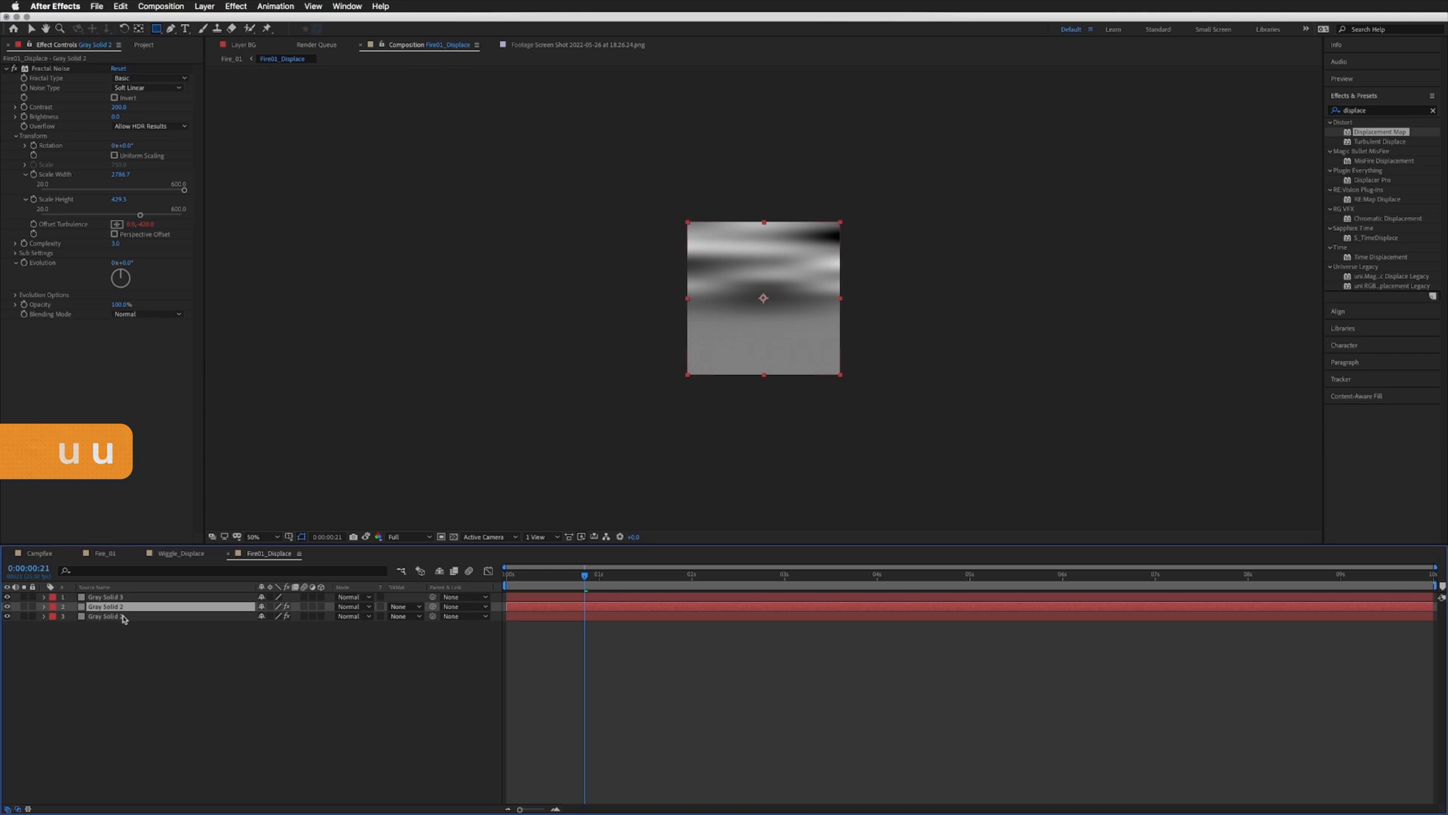
pyautogui.click(576, 702)
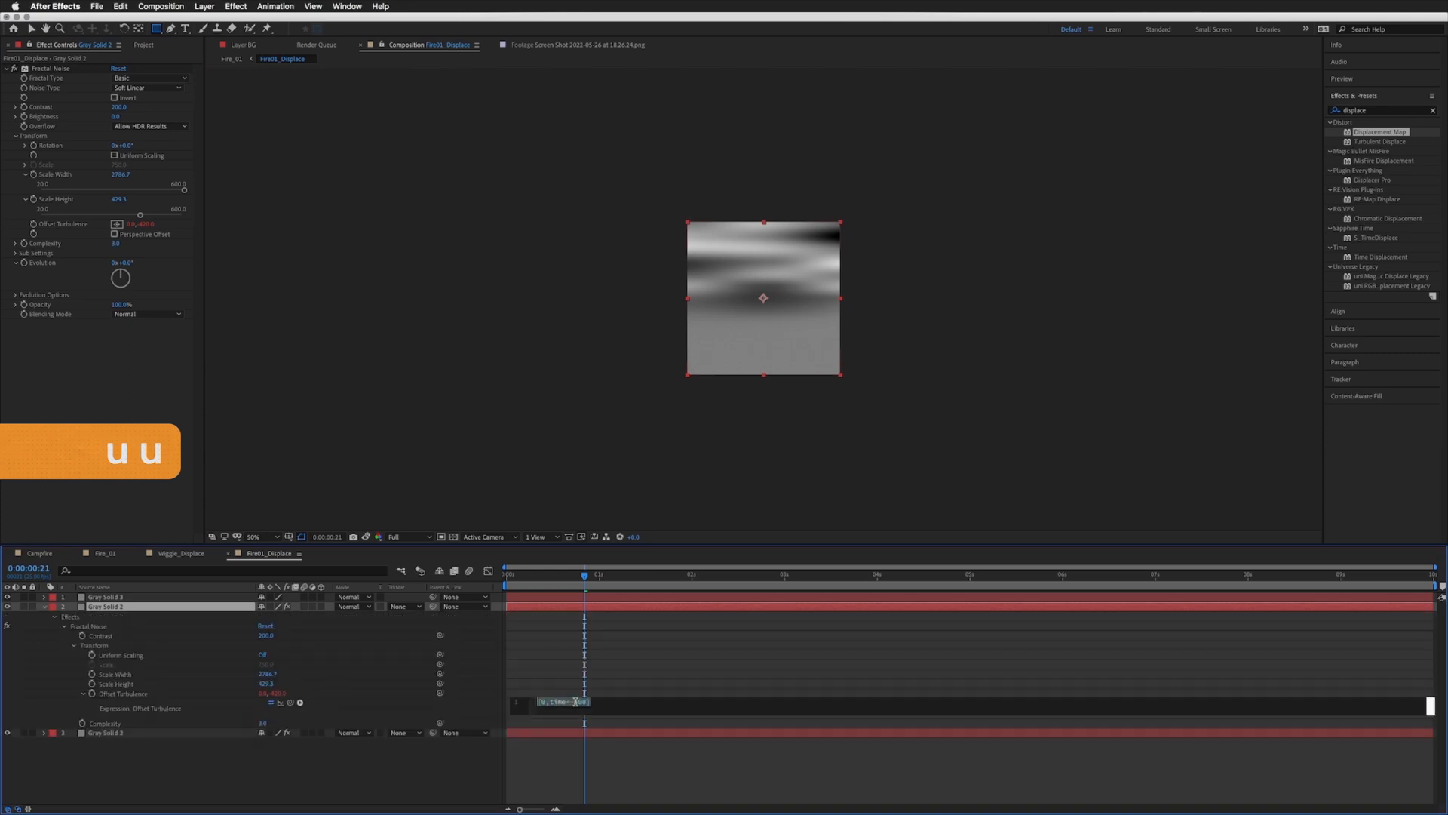
pyautogui.click(575, 702)
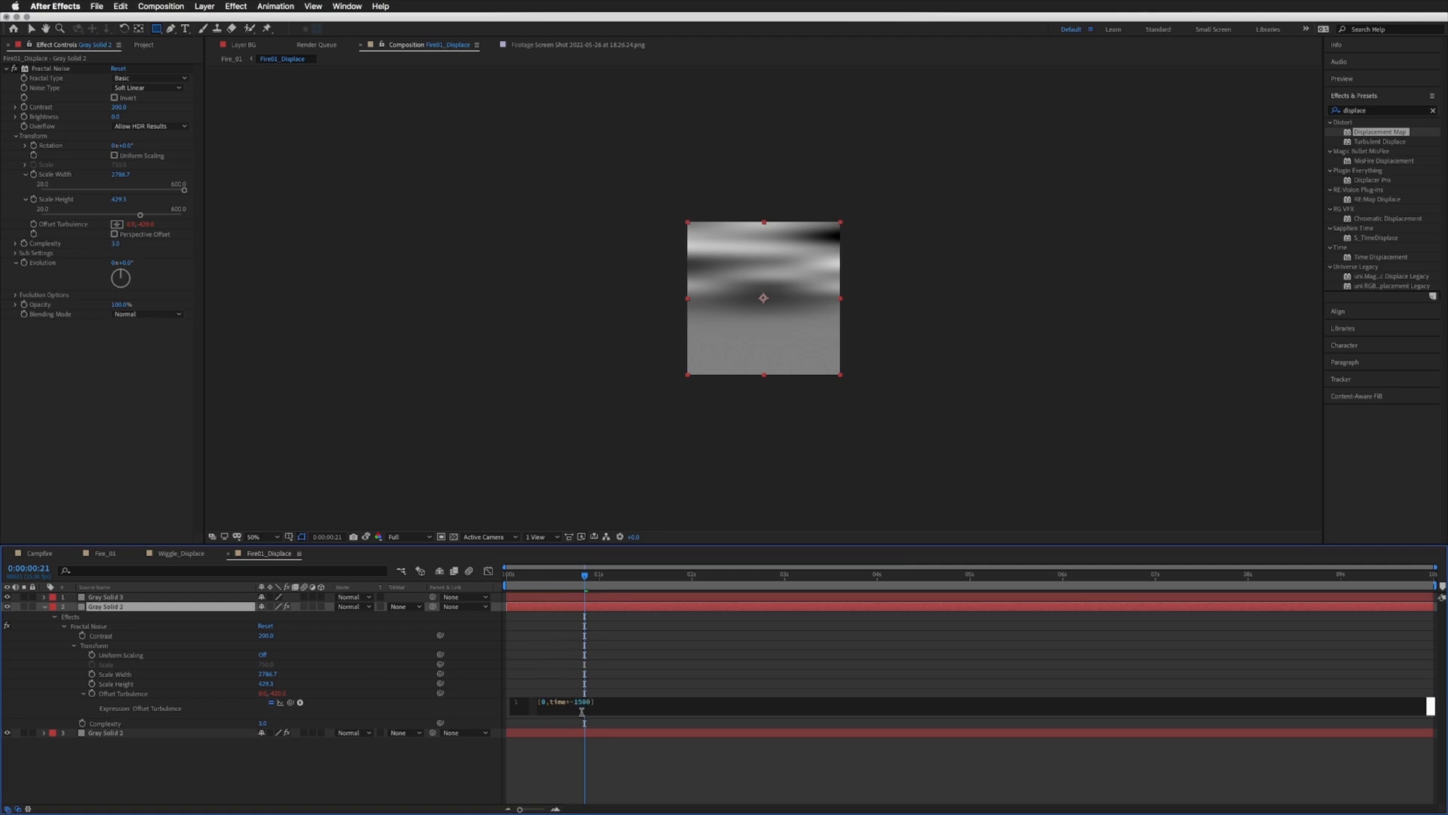
pyautogui.click(559, 641)
pyautogui.press('space')
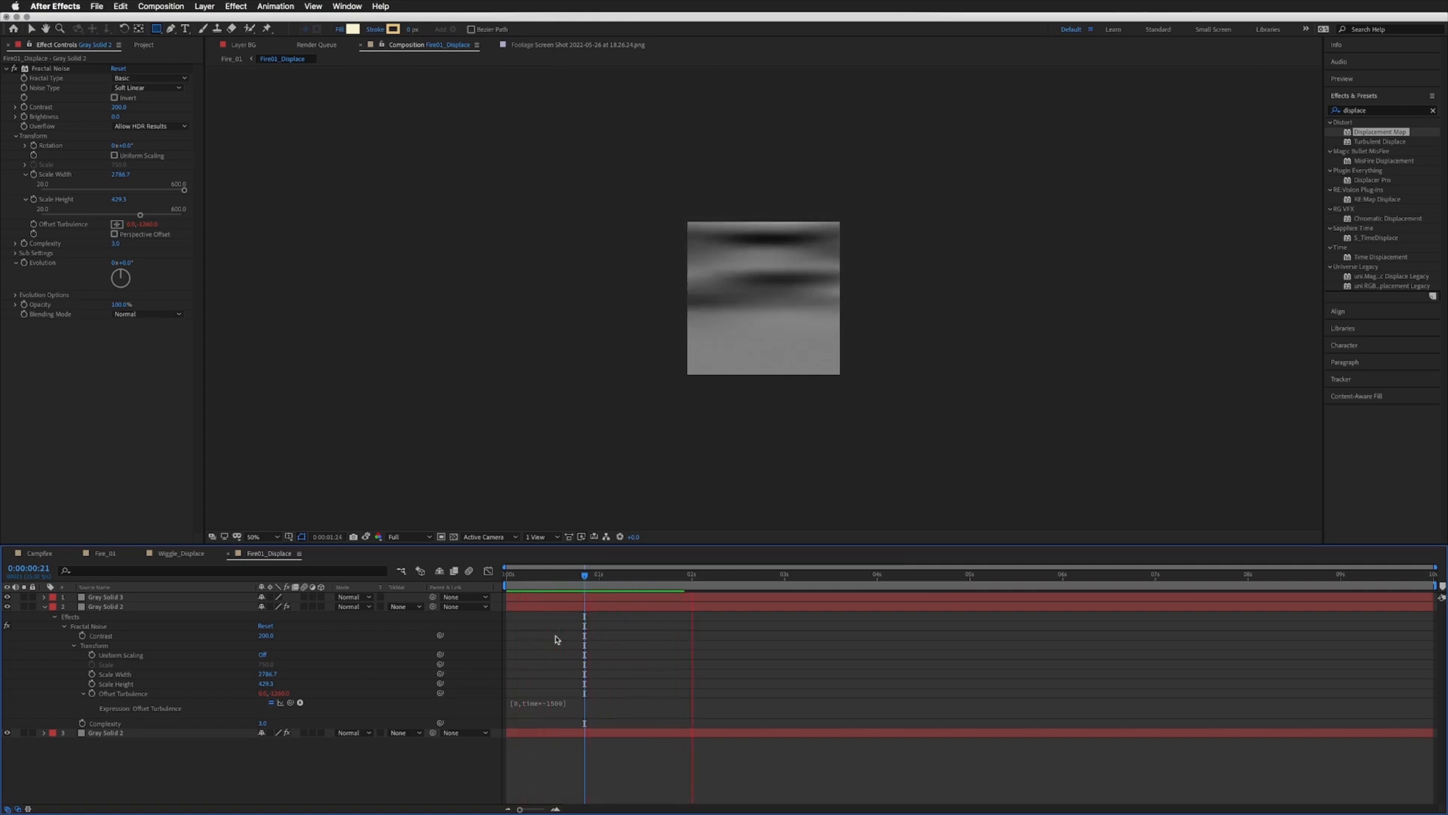
pyautogui.press('space')
# Step: Set the duplicated solid's blending mode to Screen and preview the flame in Fire_01 from the start
pyautogui.click(105, 606)
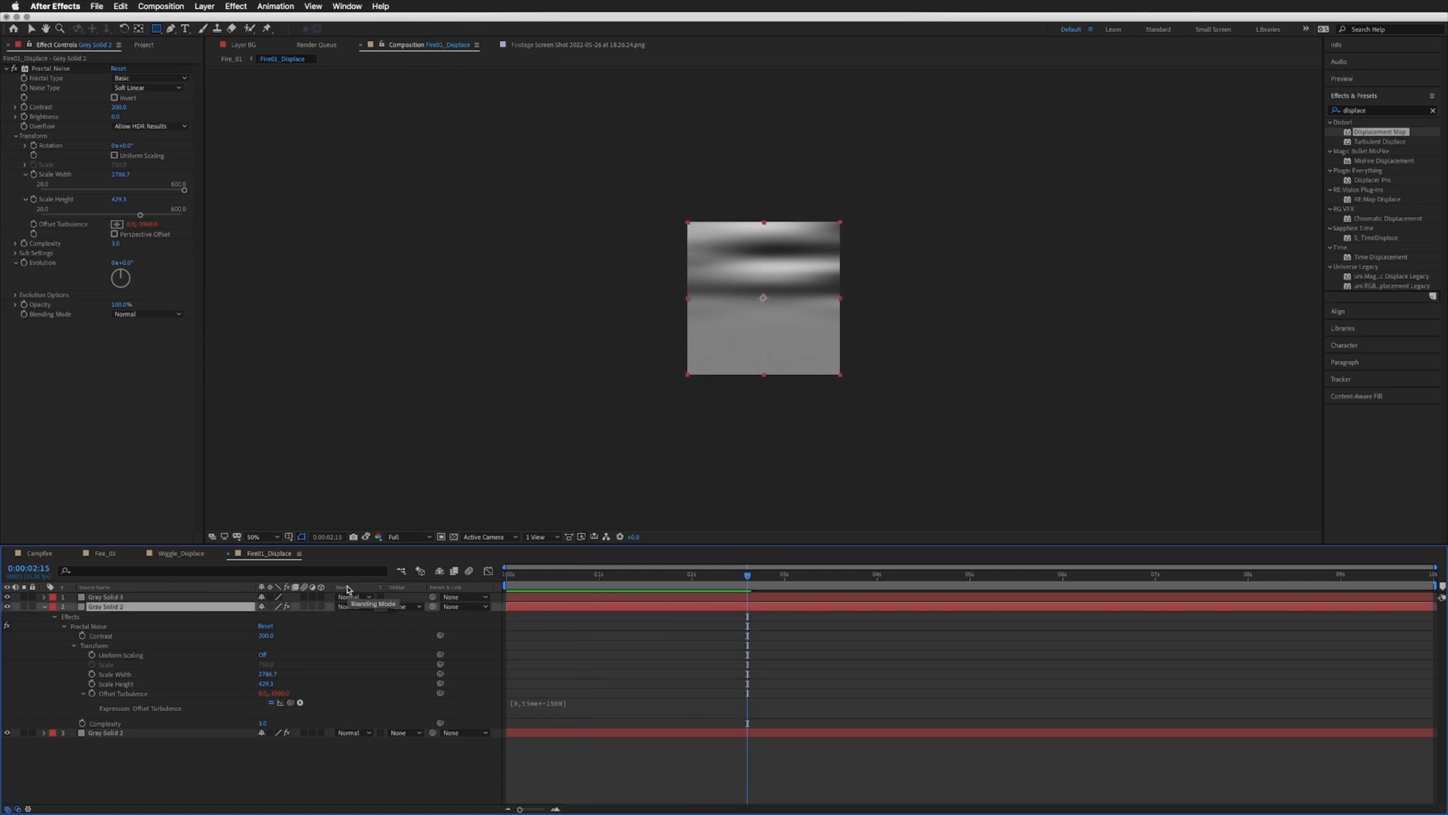
pyautogui.click(355, 606)
pyautogui.click(485, 429)
pyautogui.moveTo(677, 579); pyautogui.dragTo(506, 580)
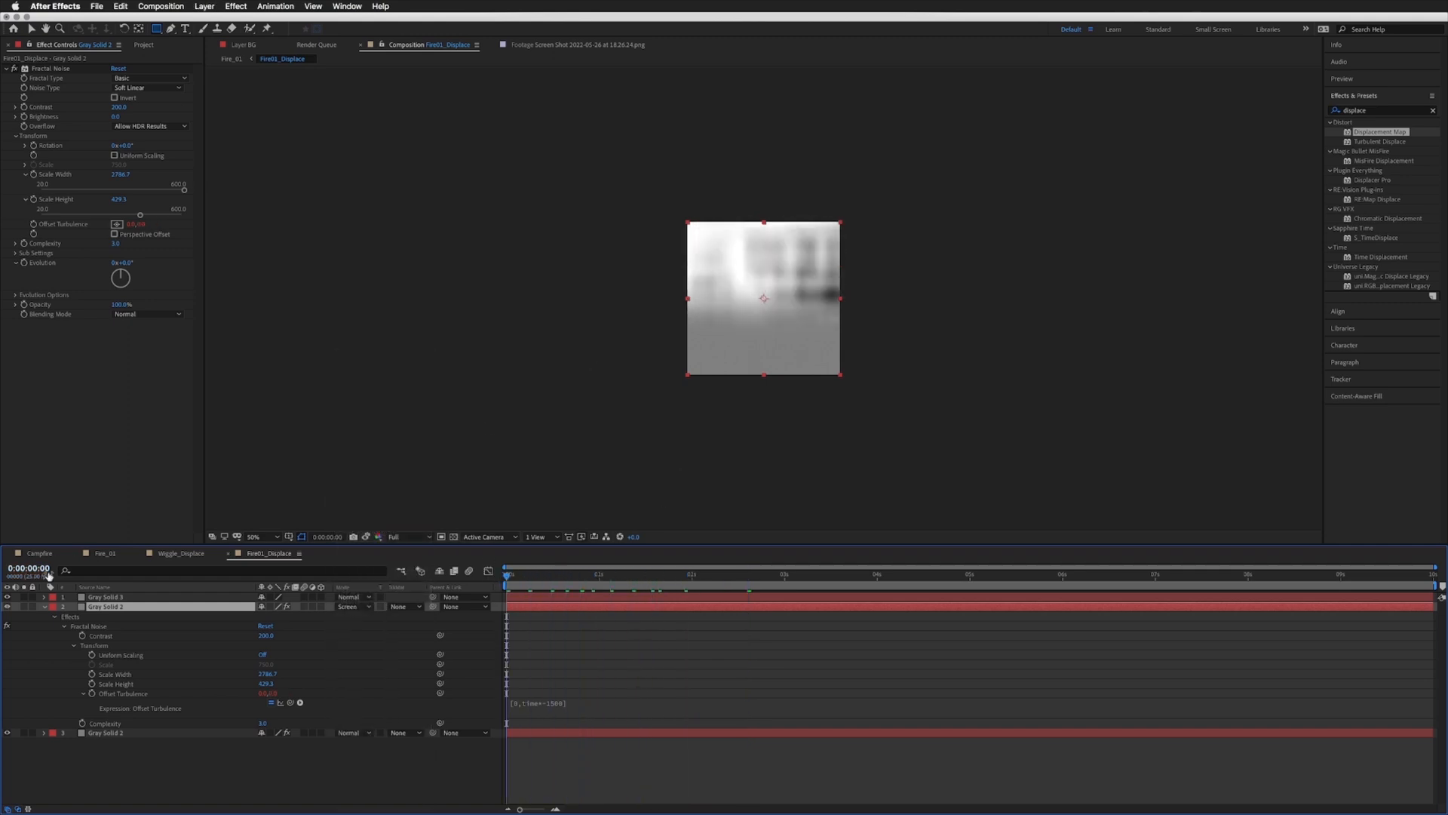
pyautogui.click(104, 554)
pyautogui.press('space')
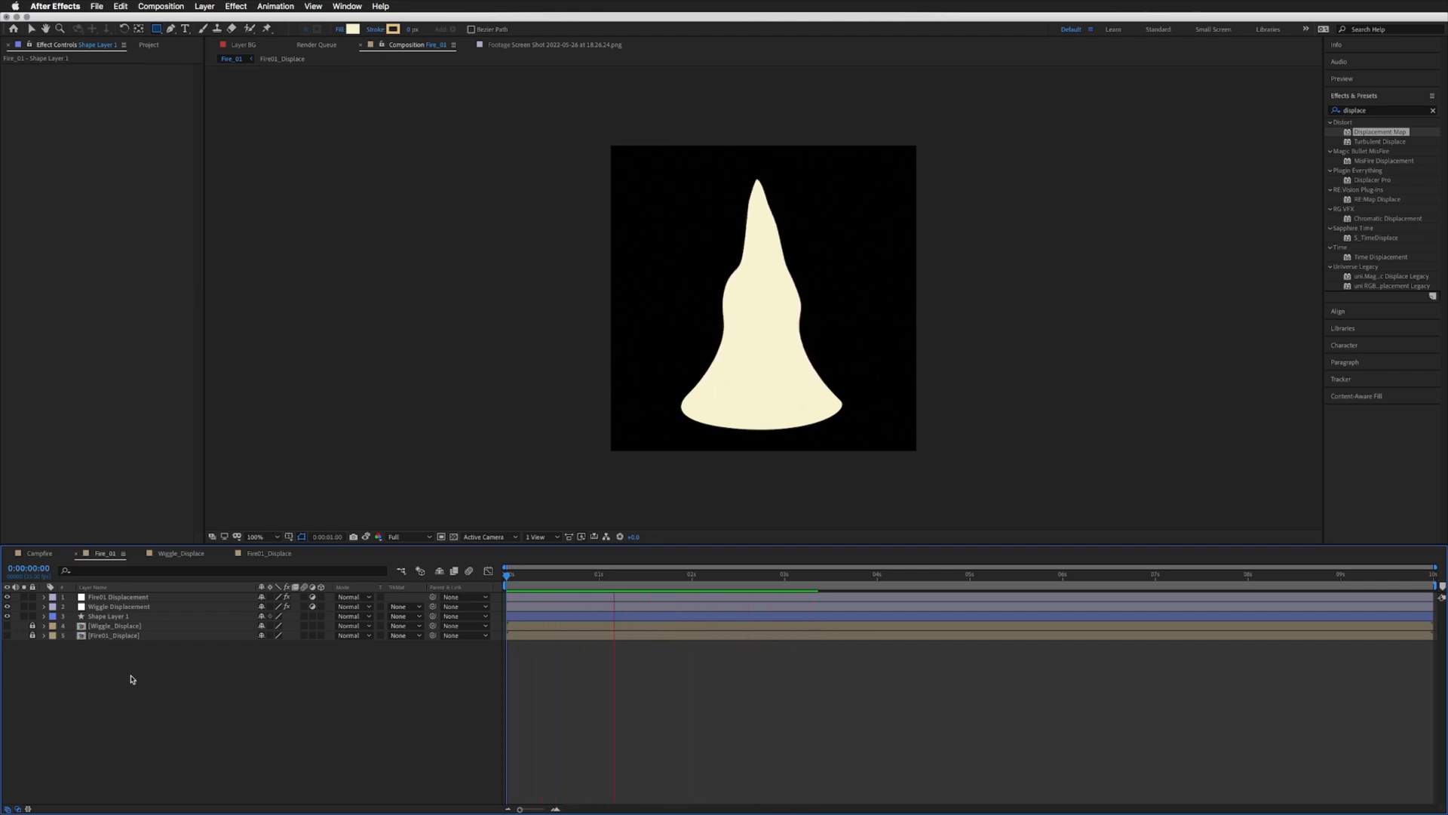
pyautogui.press('space')
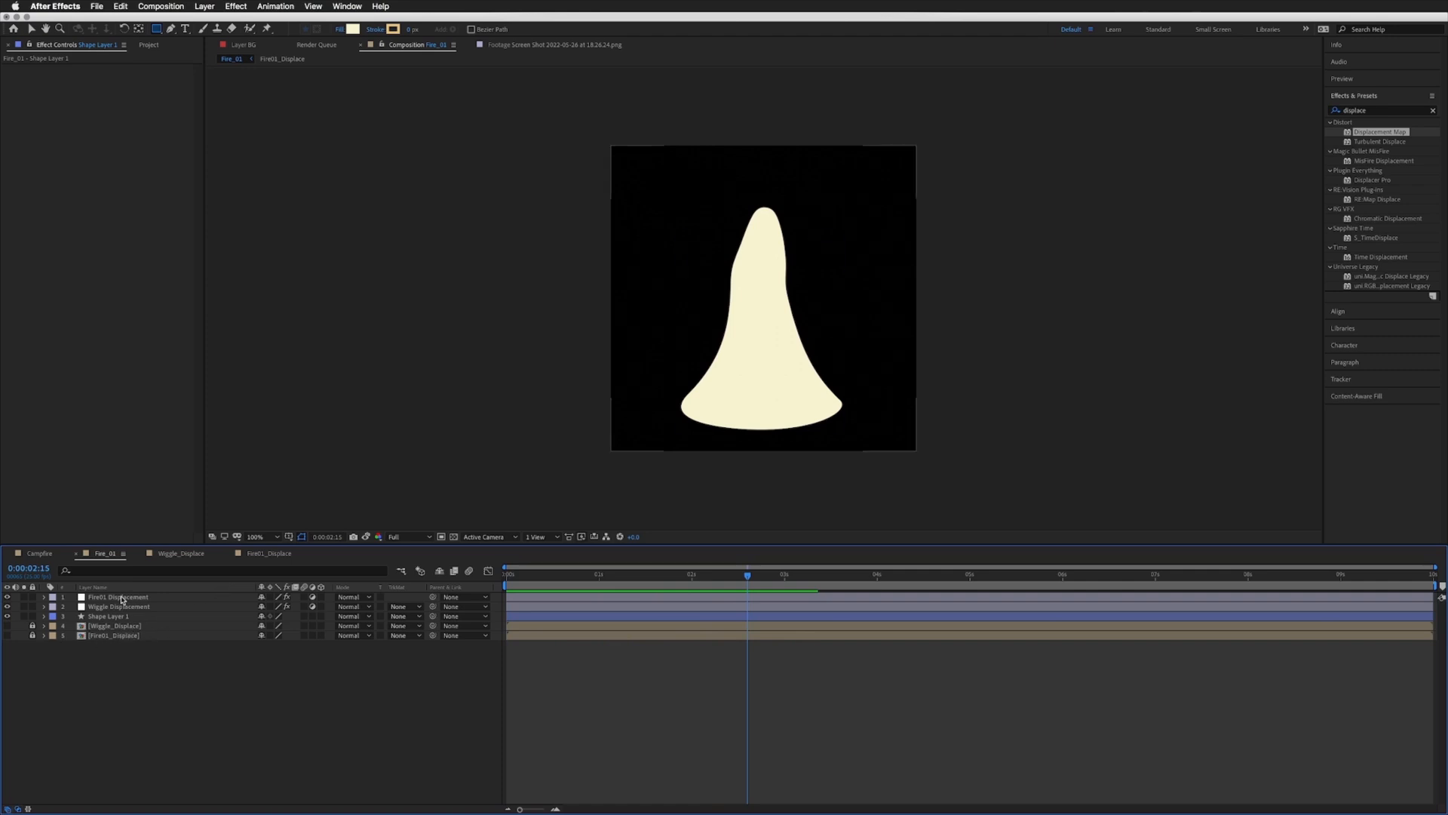
# Step: Unlock the Fire01_Displace layer, duplicate its composition in the project and rename the copy Fire02_Displace
pyautogui.click(33, 635)
pyautogui.click(149, 45)
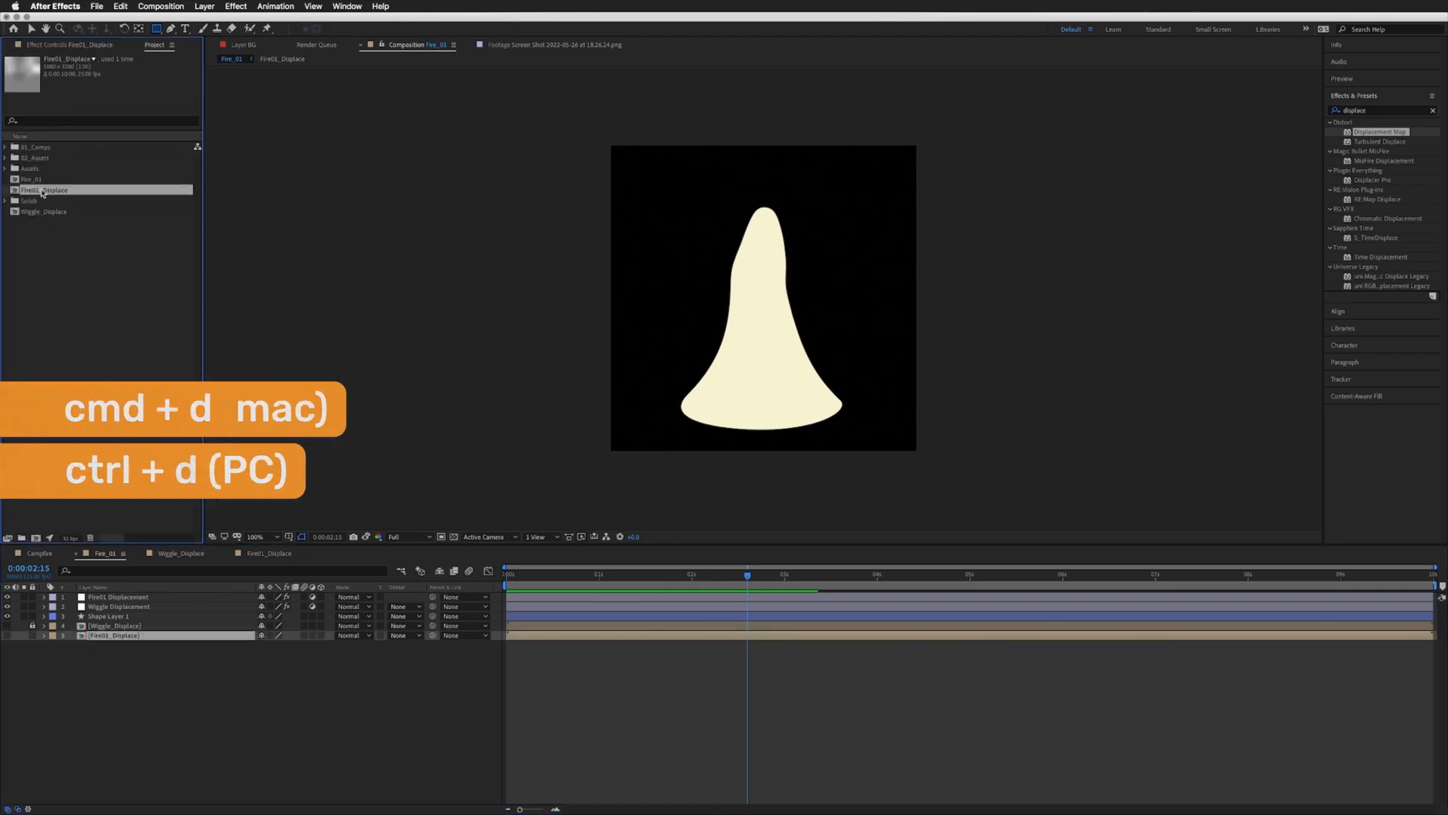
pyautogui.press('super+d')
pyautogui.press('Return')
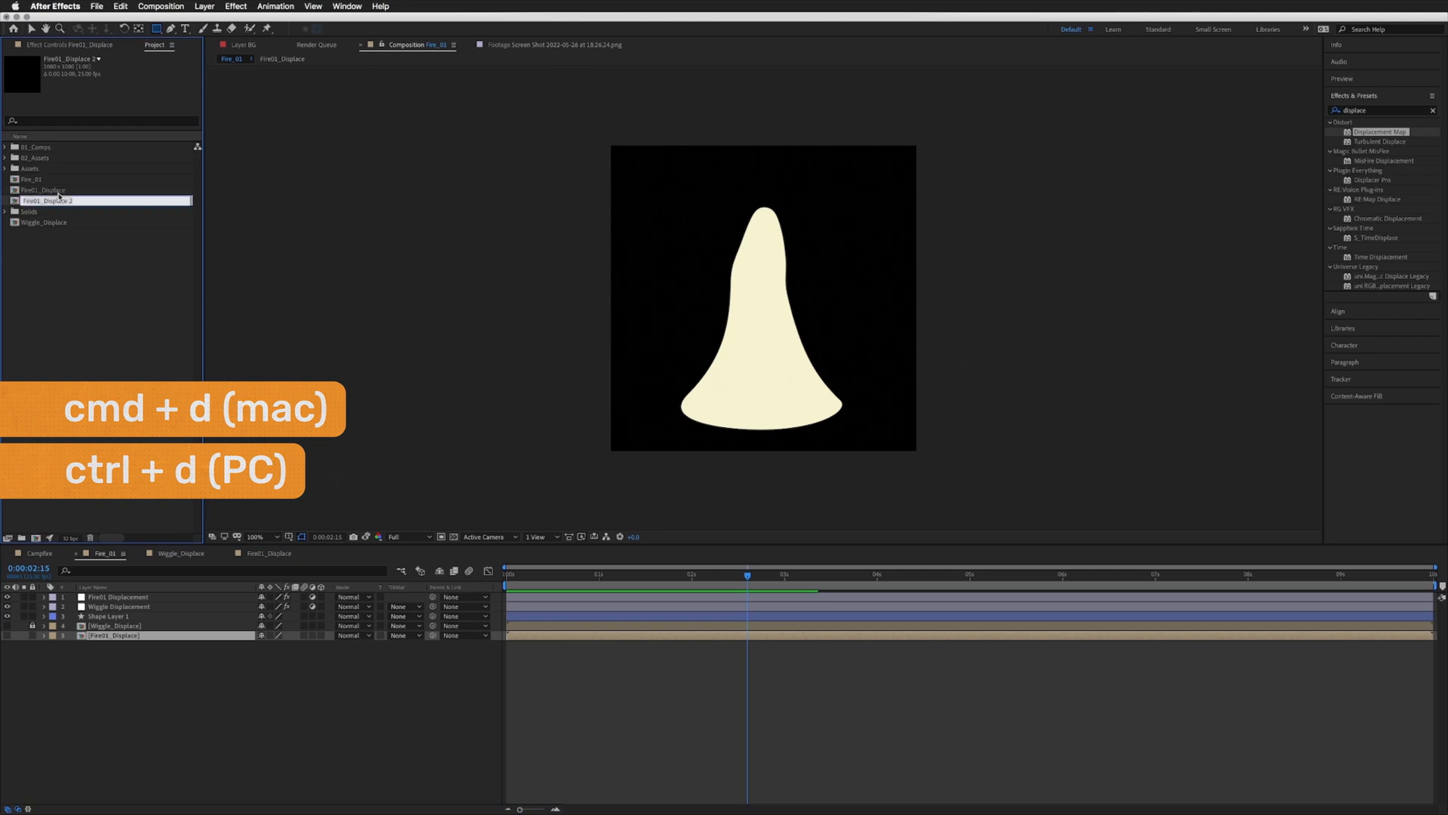
pyautogui.press('Right')
pyautogui.press('BackSpace')
pyautogui.press('BackSpace')
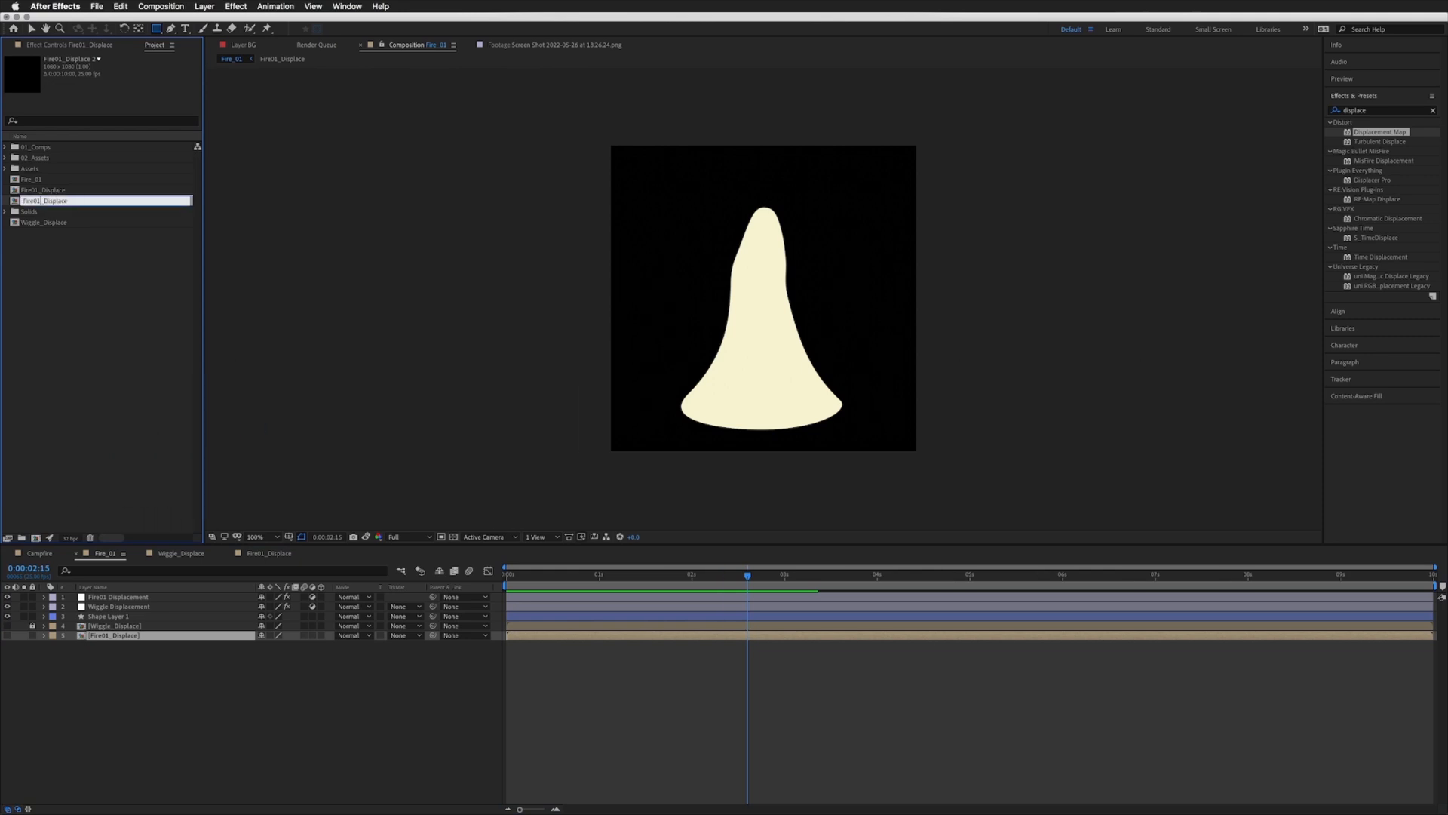
pyautogui.press('Return')
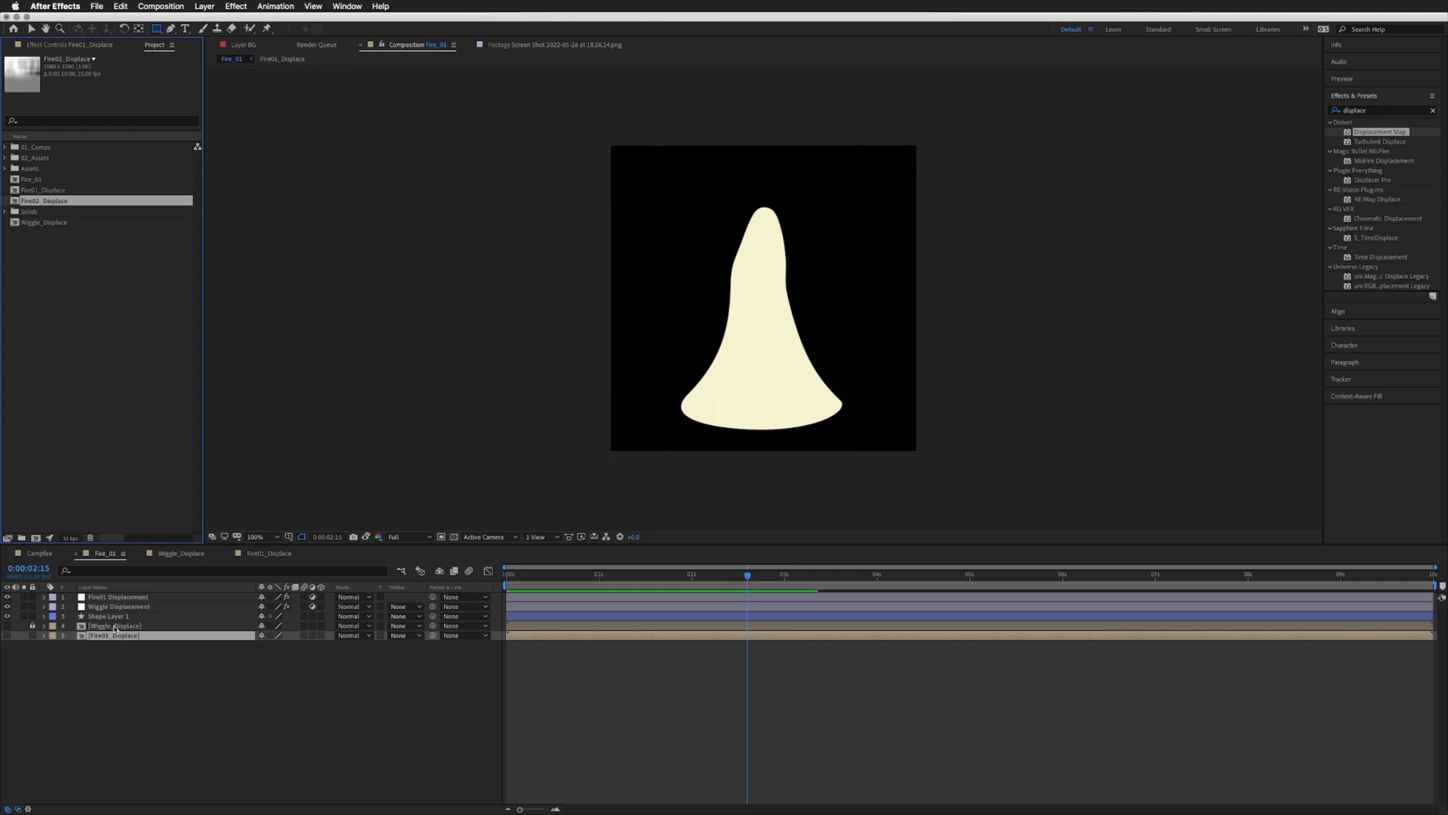
# Step: Add Fire02_Displace as the lowest layer of Fire_01, hide it, and lock both the Fire01_Displace and Fire02_Displace layers
pyautogui.moveTo(59, 207); pyautogui.dragTo(110, 664)
pyautogui.click(8, 645)
pyautogui.click(32, 635)
pyautogui.click(33, 645)
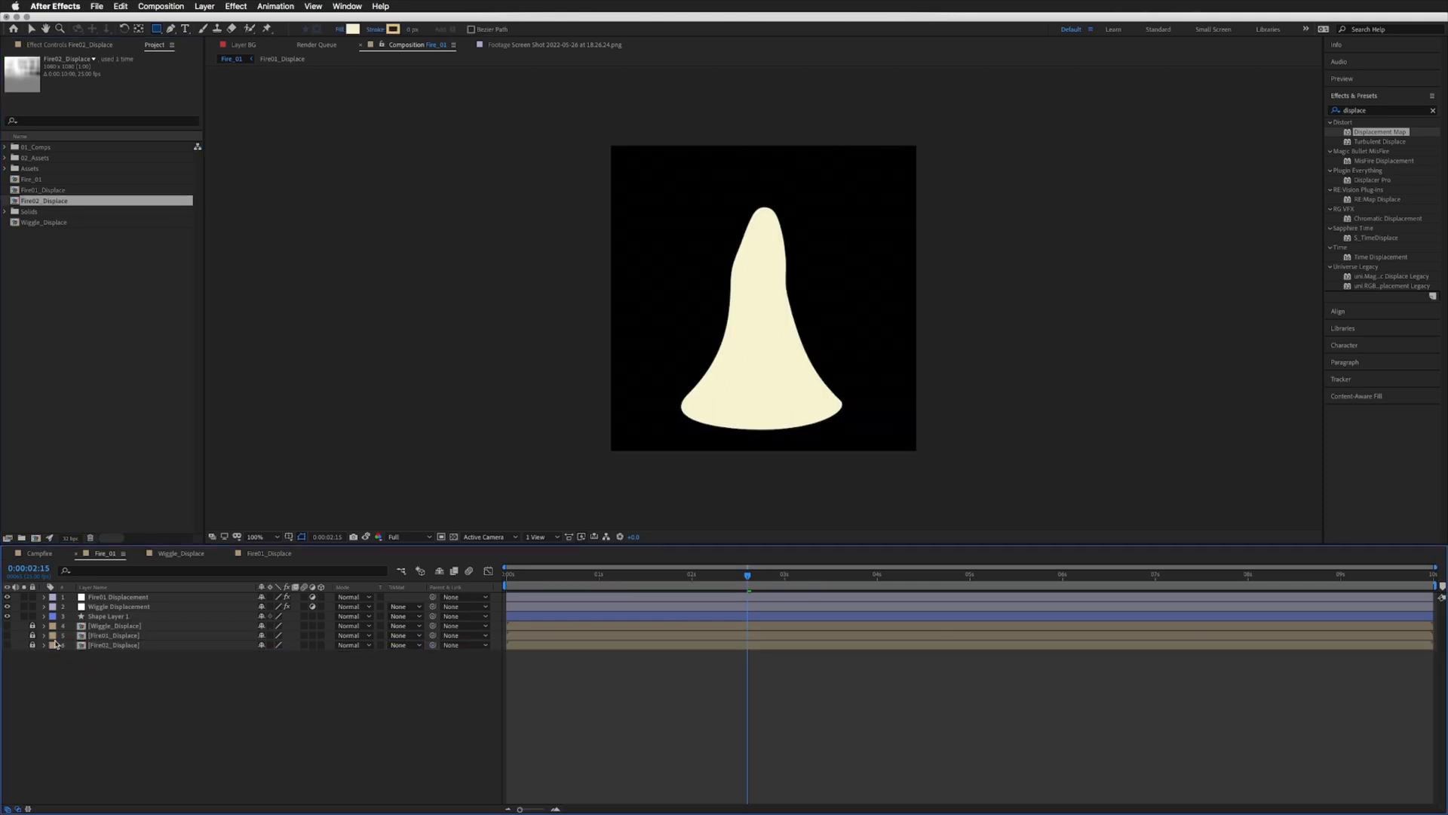
# Step: Open the Fire02_Displace composition and delete its lowest noise solid, keeping the horizontally stretched one
pyautogui.doubleClick(45, 202)
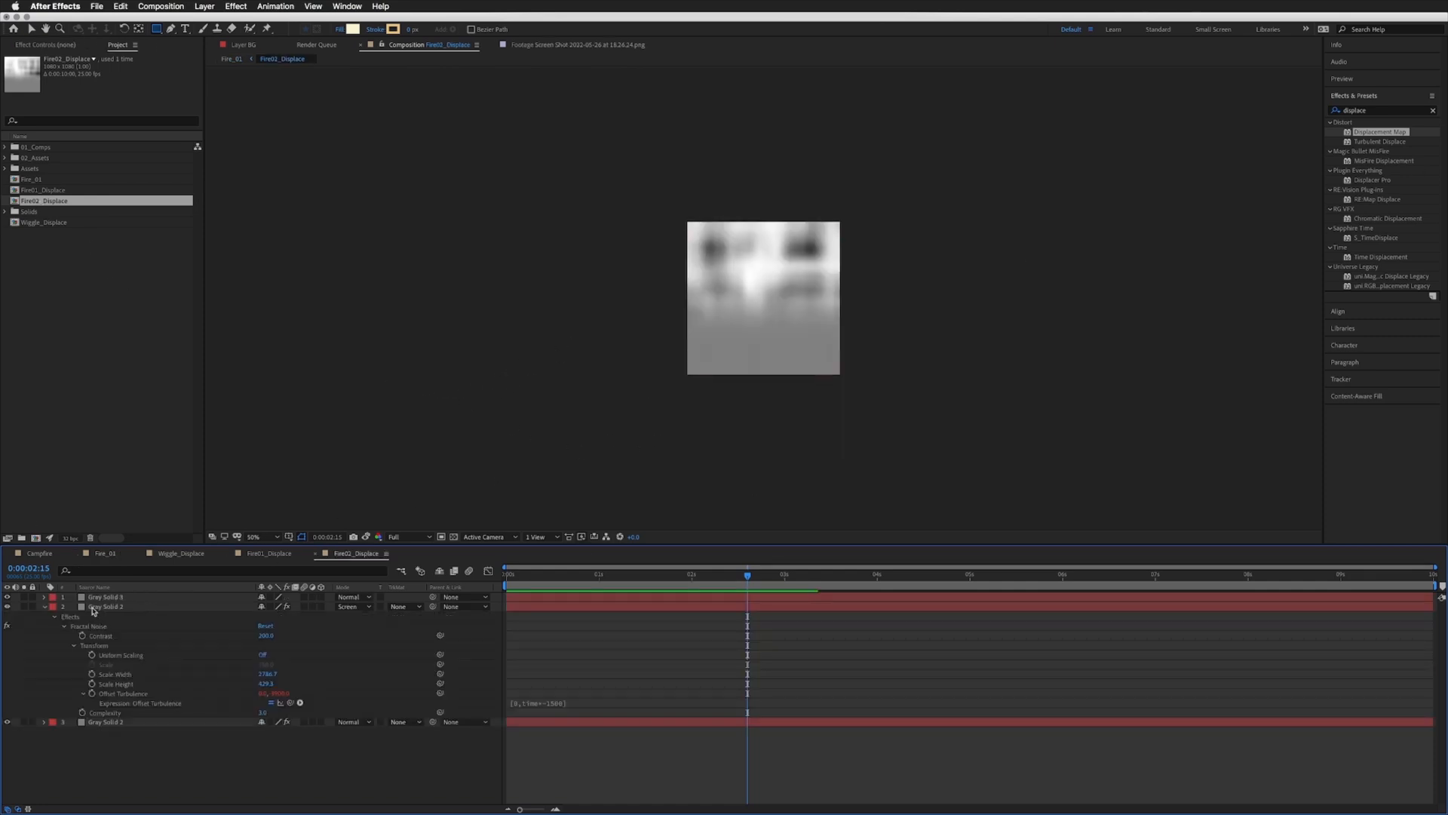
pyautogui.click(43, 607)
pyautogui.click(87, 616)
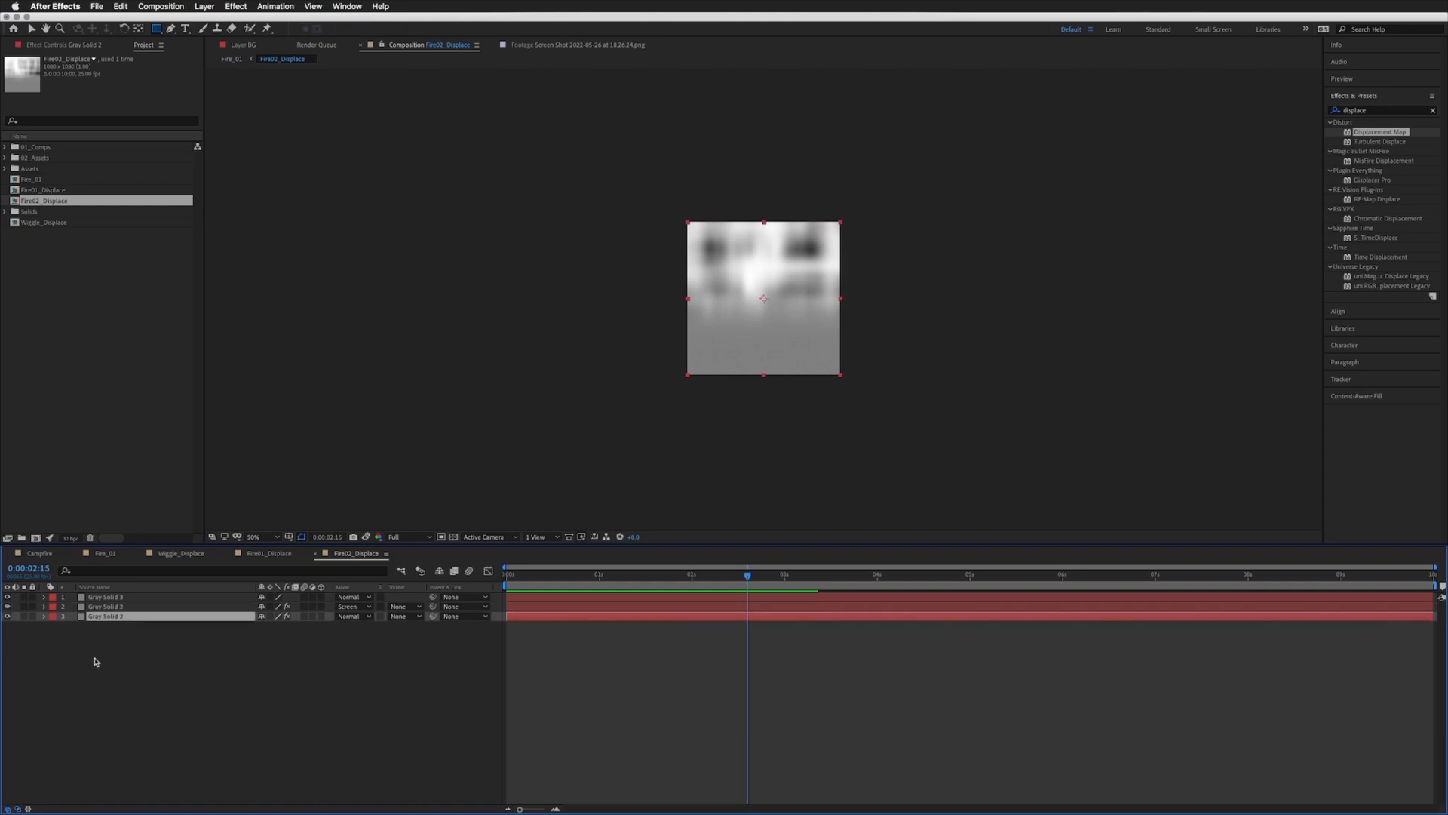
pyautogui.press('Delete')
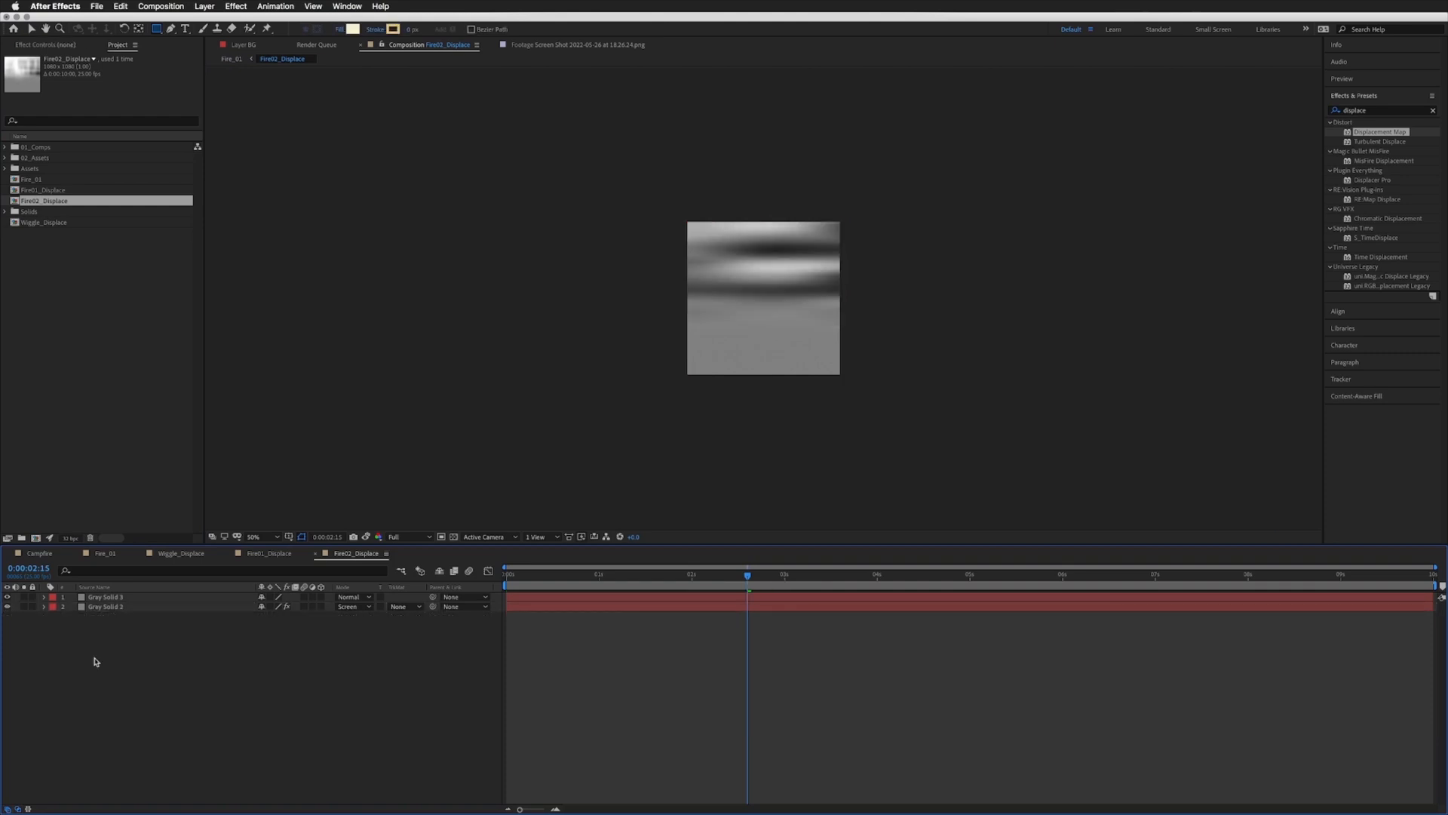
# Step: Set the Fractal Noise contrast on the remaining noise solid in Fire02_Displace to 290 and play the noise animation
pyautogui.click(99, 608)
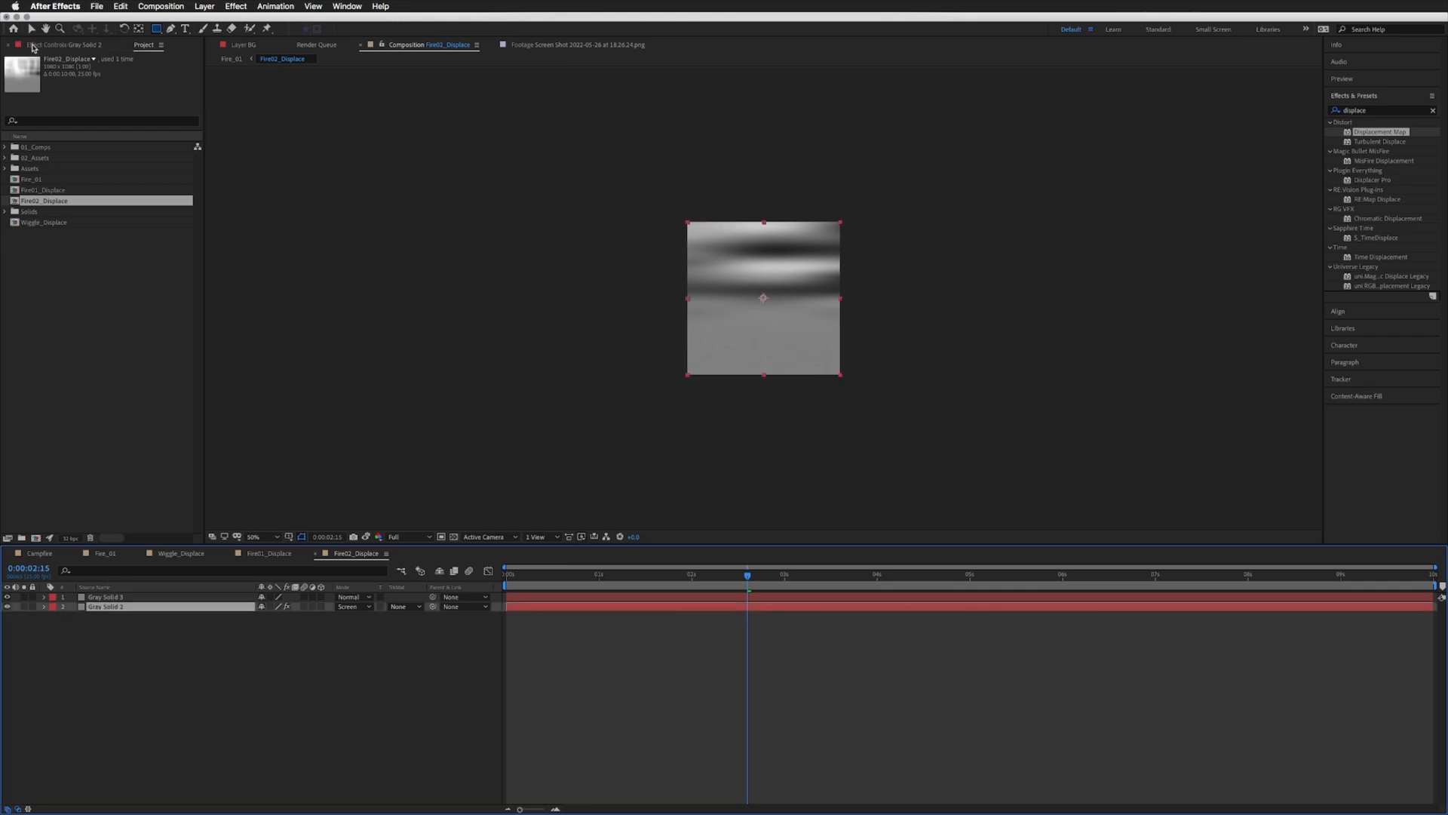
pyautogui.click(33, 47)
pyautogui.click(52, 74)
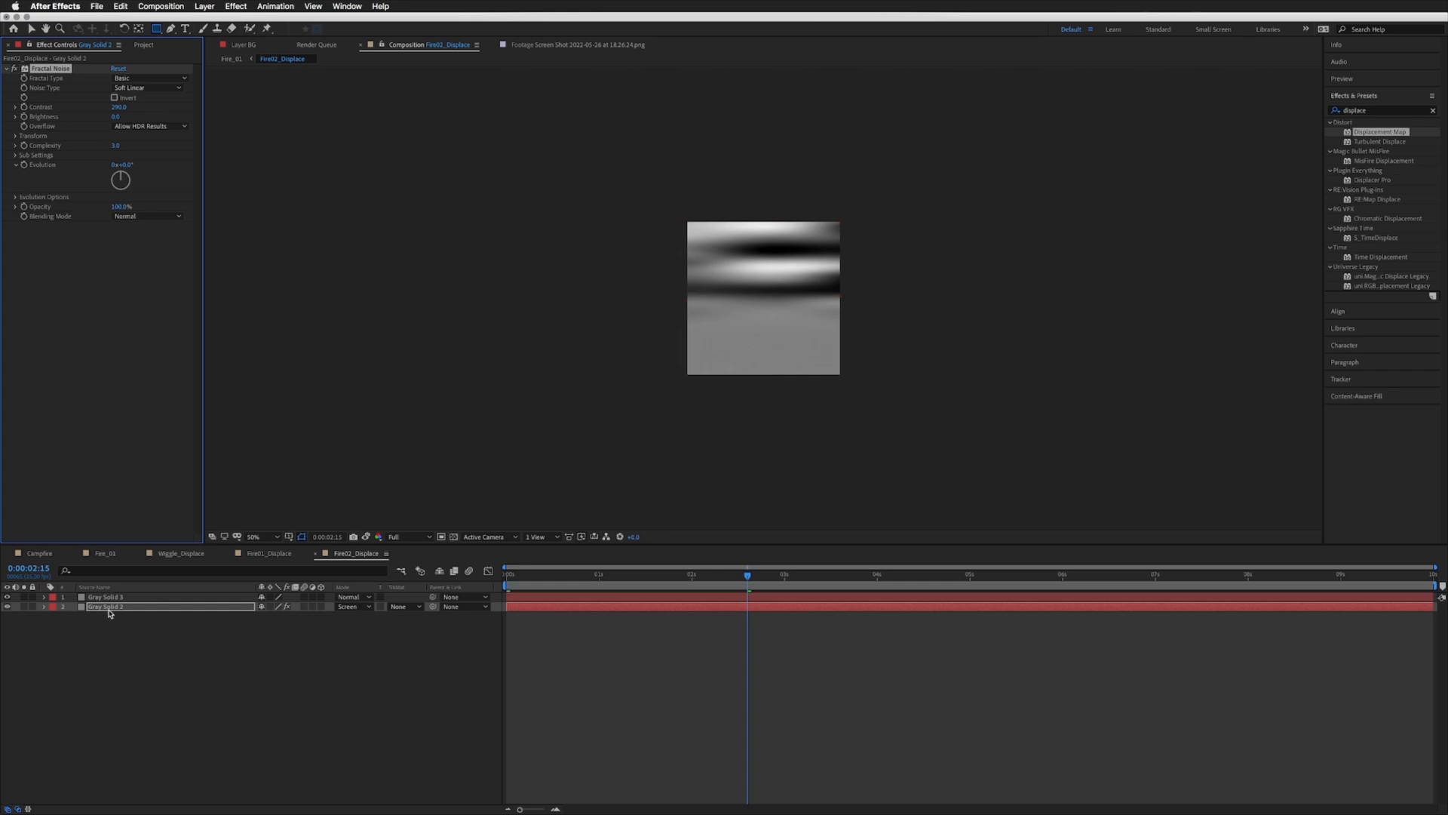
pyautogui.press('space')
pyautogui.press('space')
# Step: Duplicate the Fire01 Displacement adjustment layer in Fire_01 and rename the copy Fire02 Displacement
pyautogui.click(105, 552)
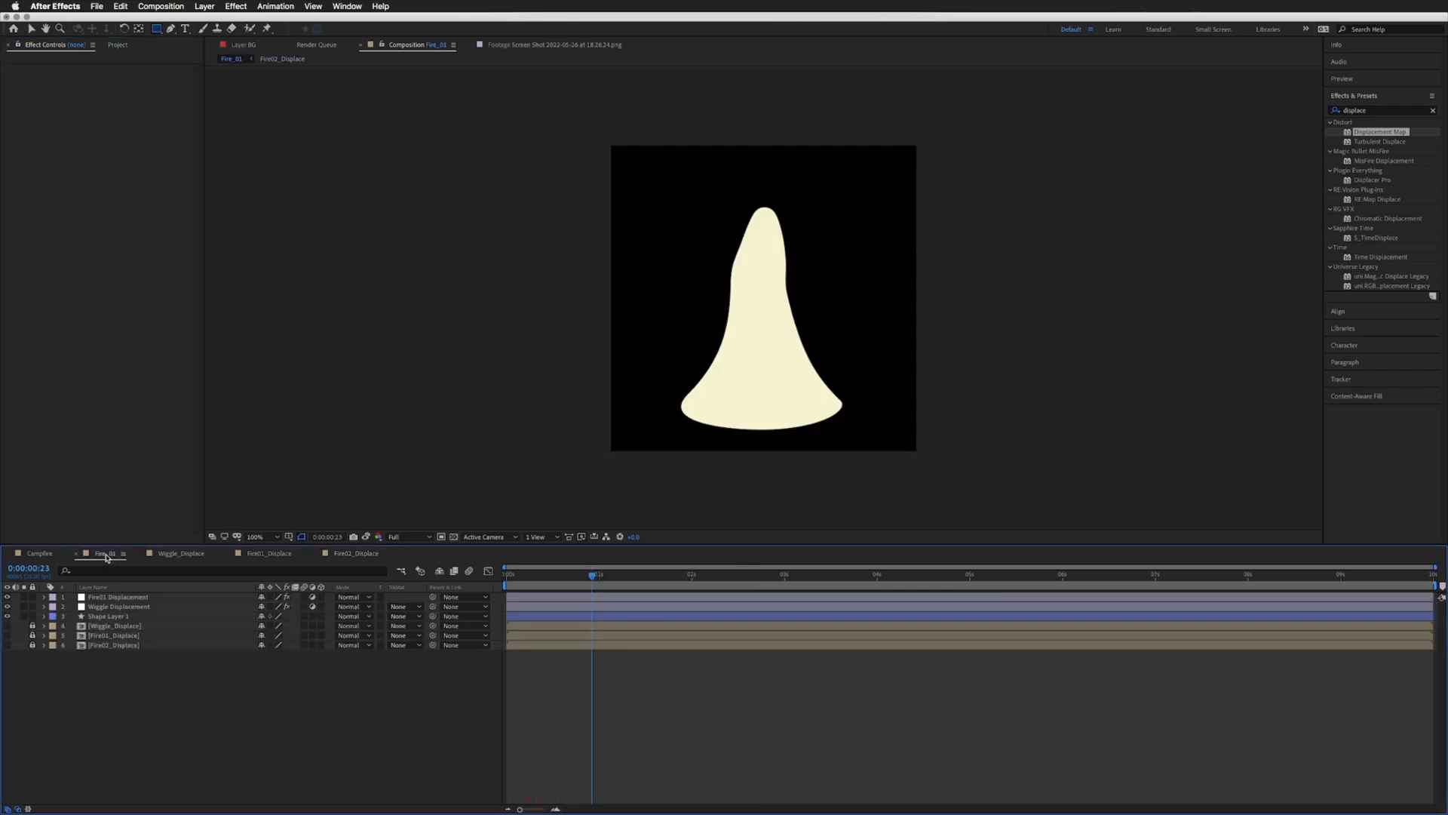
pyautogui.click(113, 598)
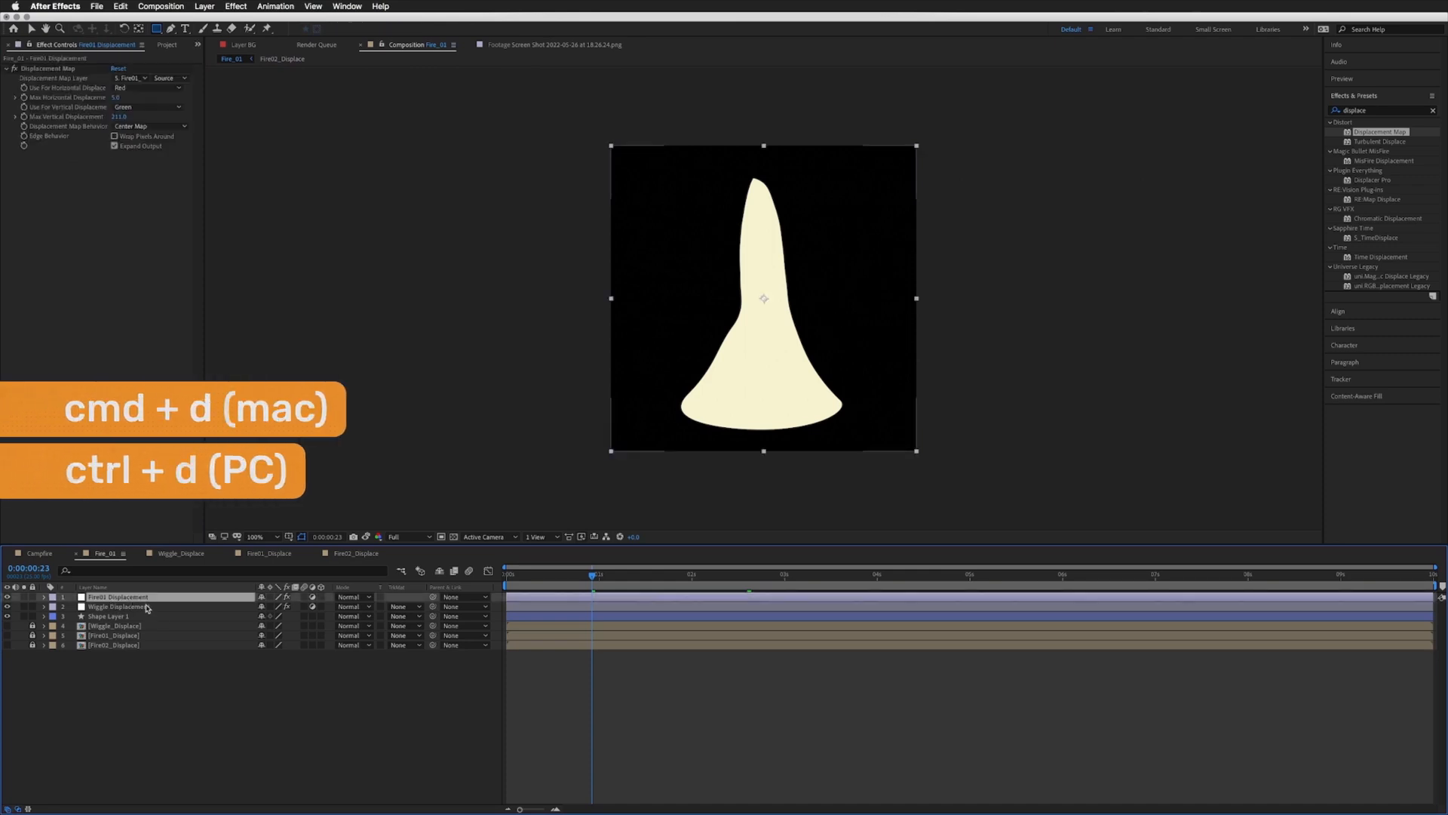
pyautogui.press('super+d')
pyautogui.press('Return')
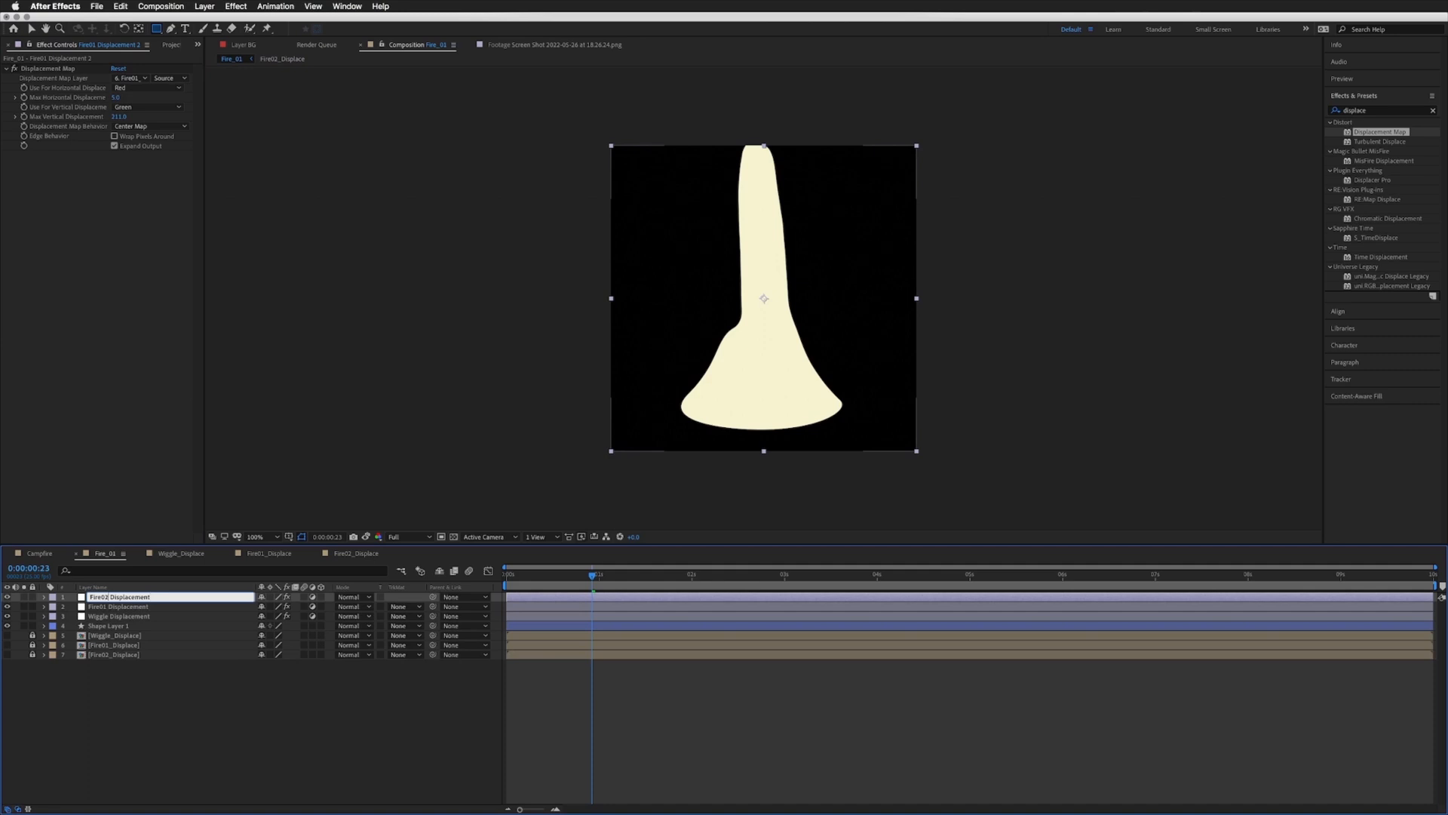
pyautogui.press('Return')
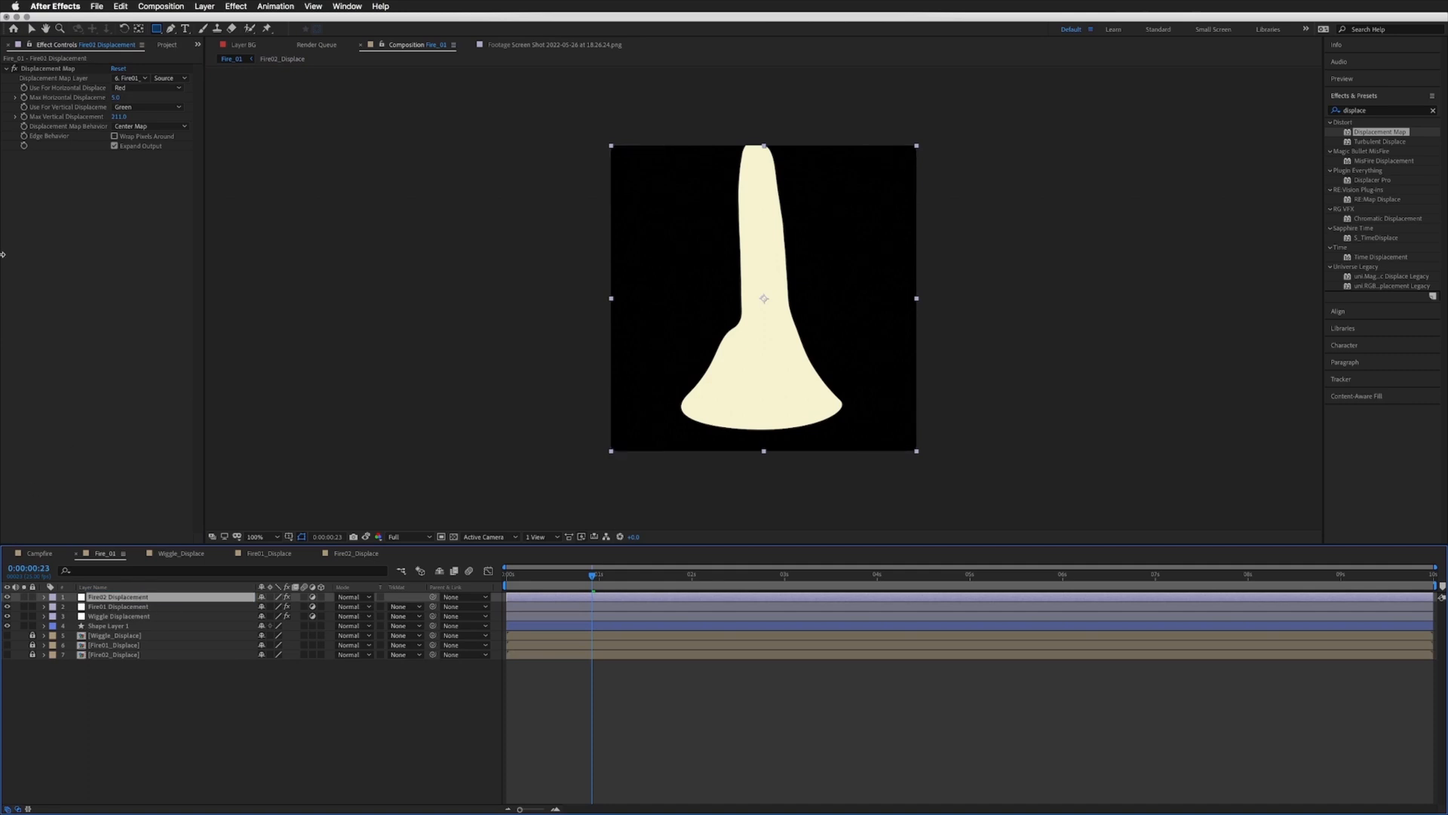
# Step: Set Fire02 Displacement's map layer to Fire02_Displace with maximum horizontal and vertical displacement of 100, and preview the flame
pyautogui.click(129, 78)
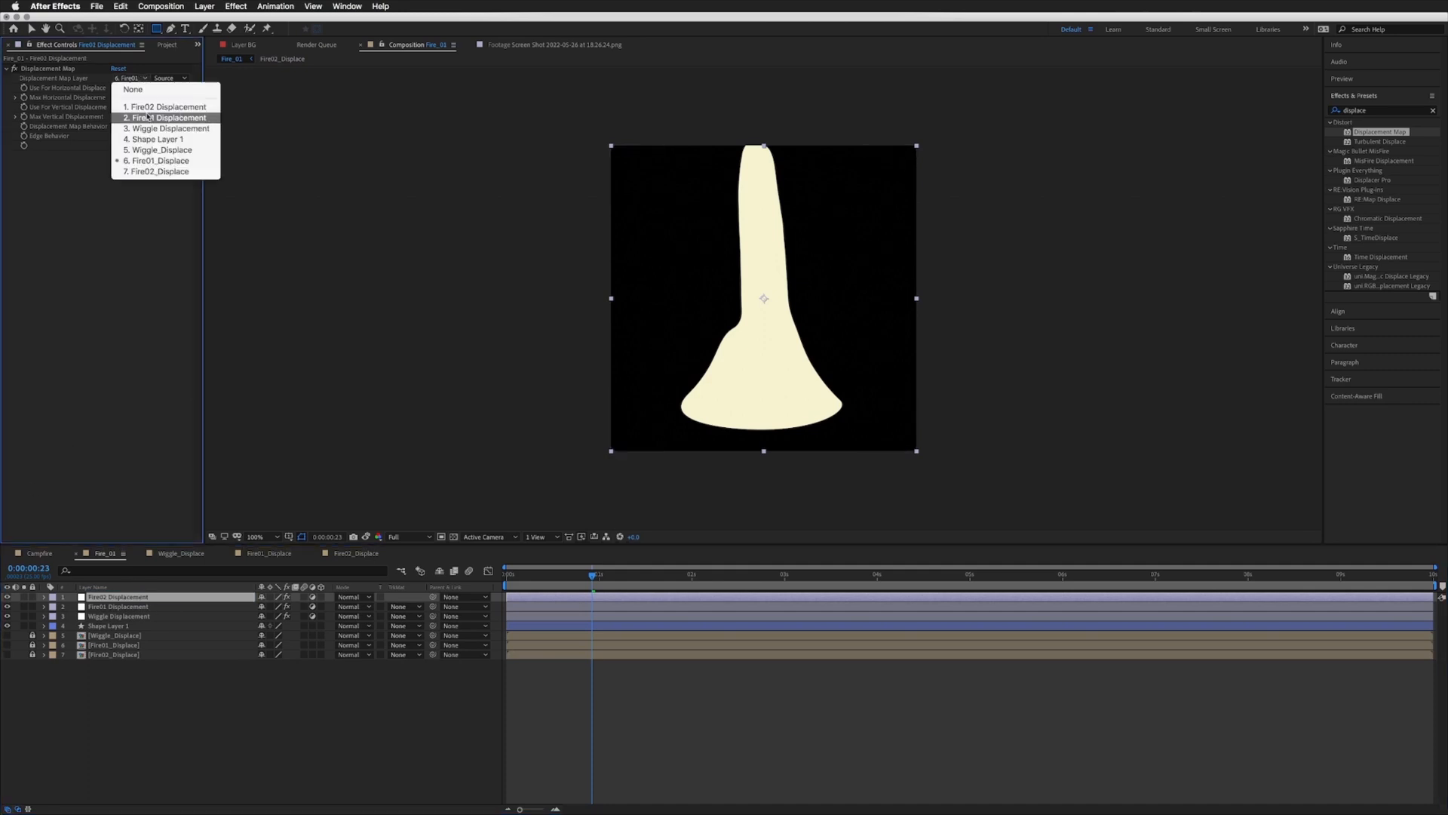
pyautogui.click(168, 172)
pyautogui.click(114, 98)
pyautogui.write('100')
pyautogui.press('Tab')
pyautogui.write('10')
pyautogui.press('Return')
pyautogui.press('space')
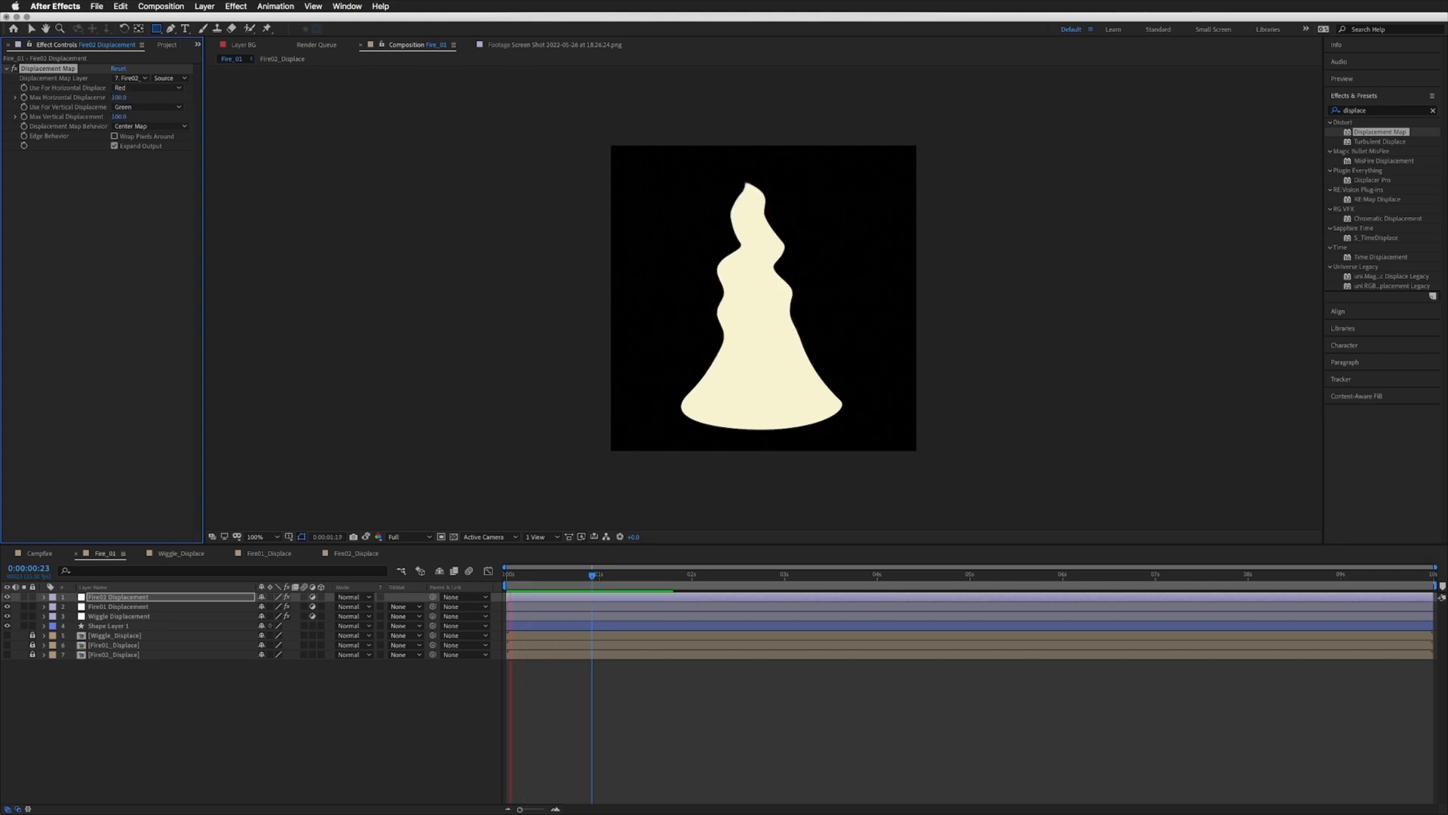
pyautogui.press('space')
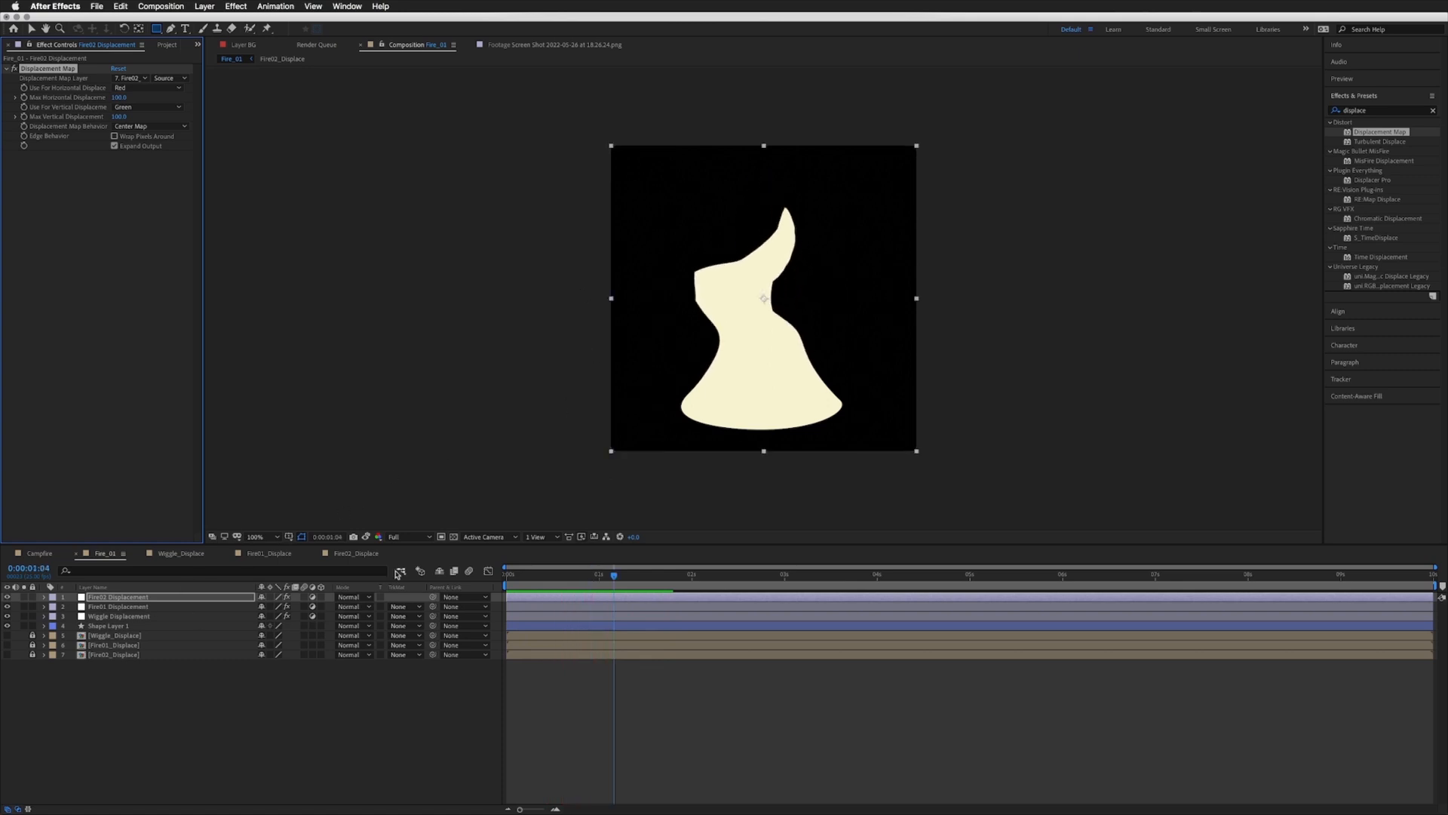
# Step: Set the noise solid's Offset Turbulence expression in Fire02_Displace to [0,time*-500] and preview the flame in Fire_01
pyautogui.click(357, 557)
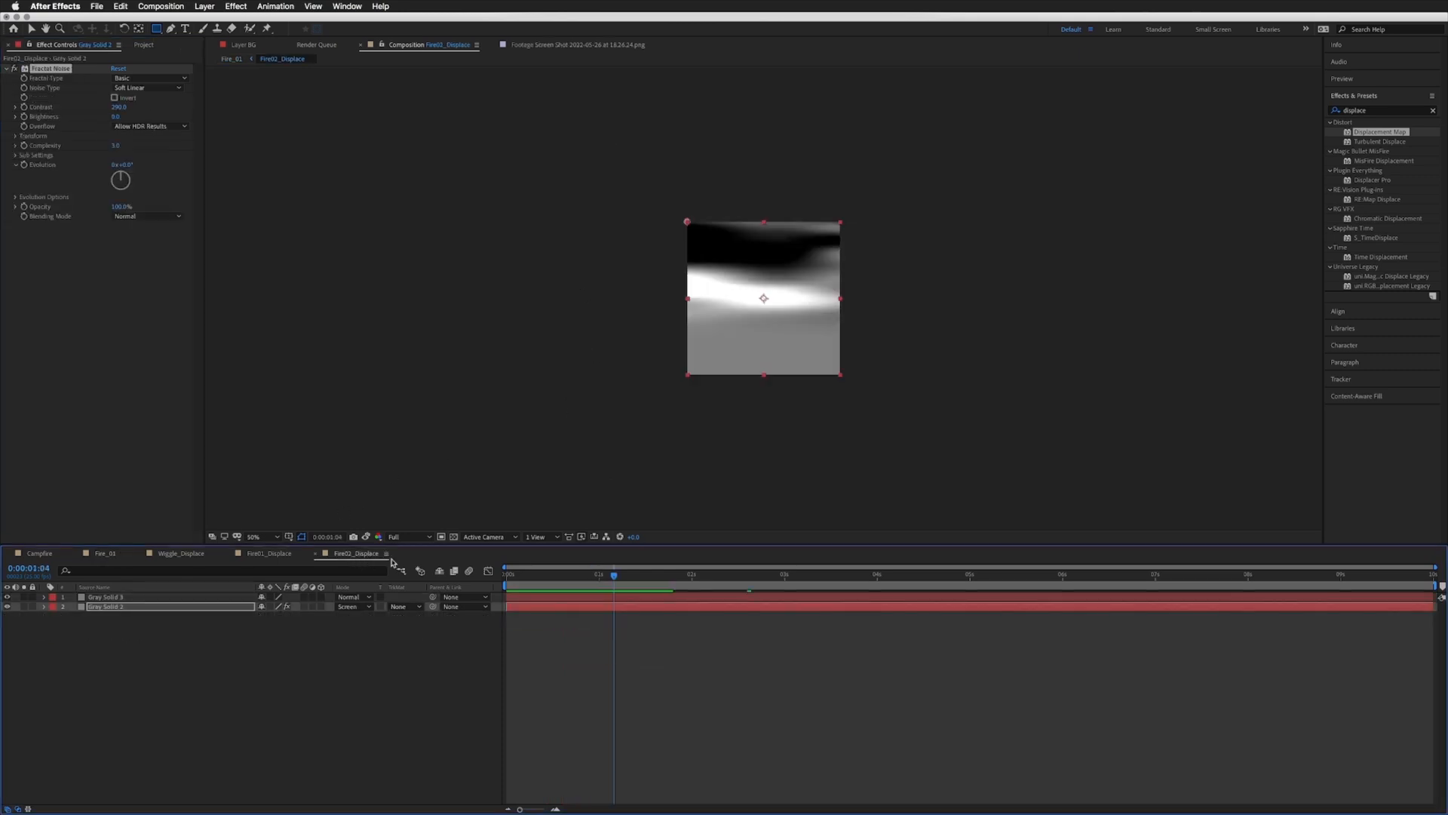
pyautogui.click(111, 607)
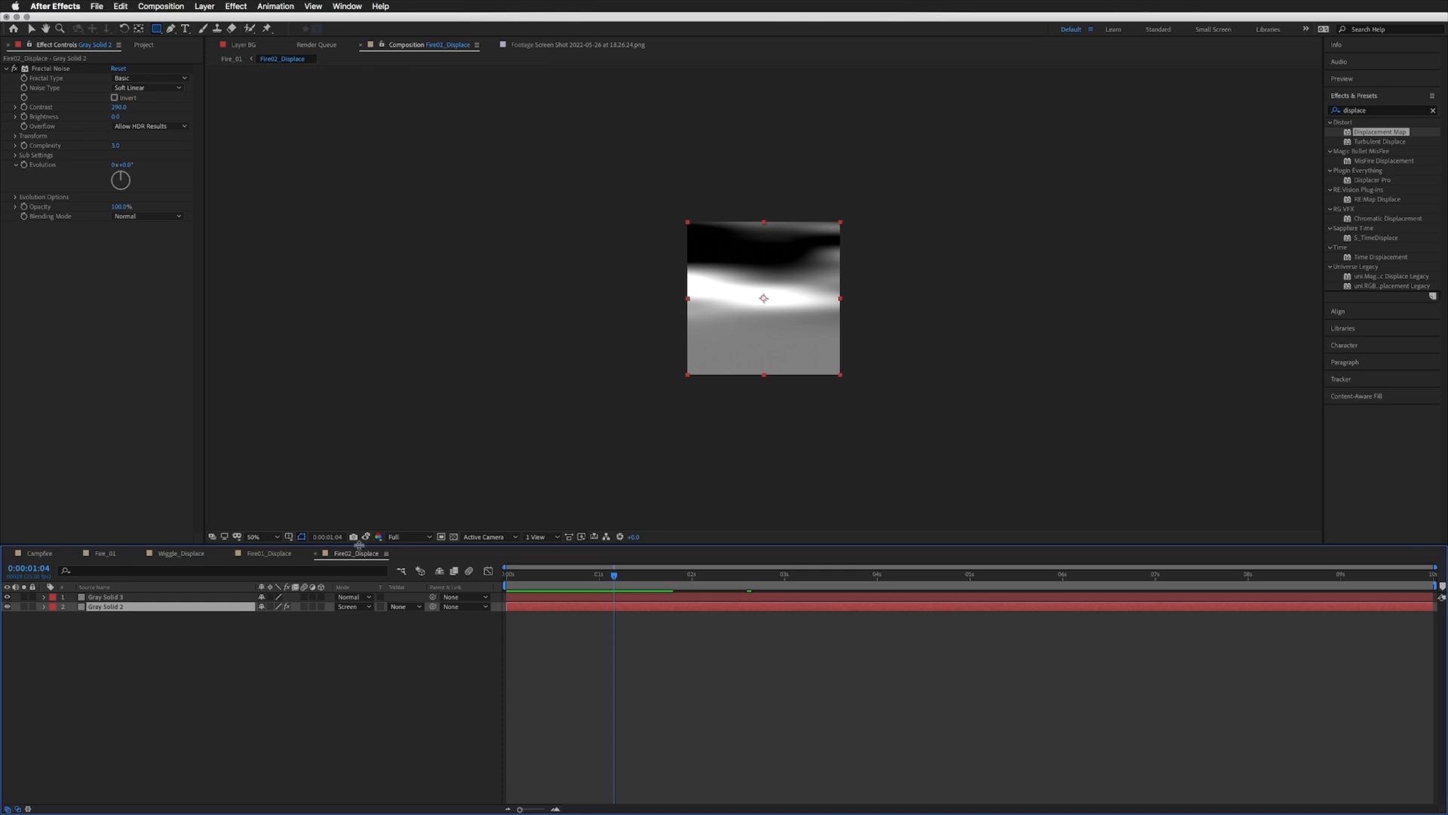
pyautogui.press('u')
pyautogui.press('u')
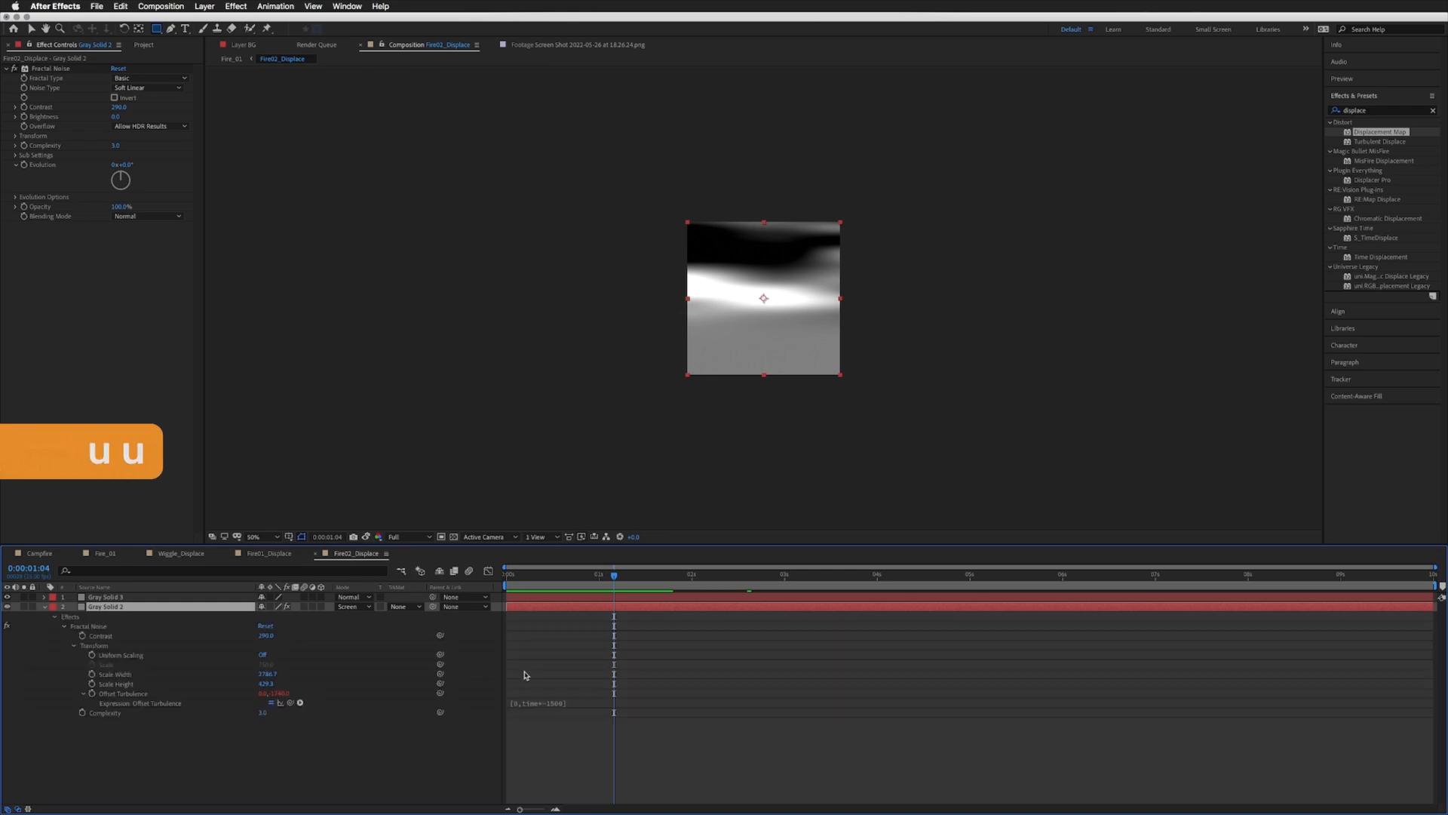
pyautogui.click(564, 702)
pyautogui.click(578, 703)
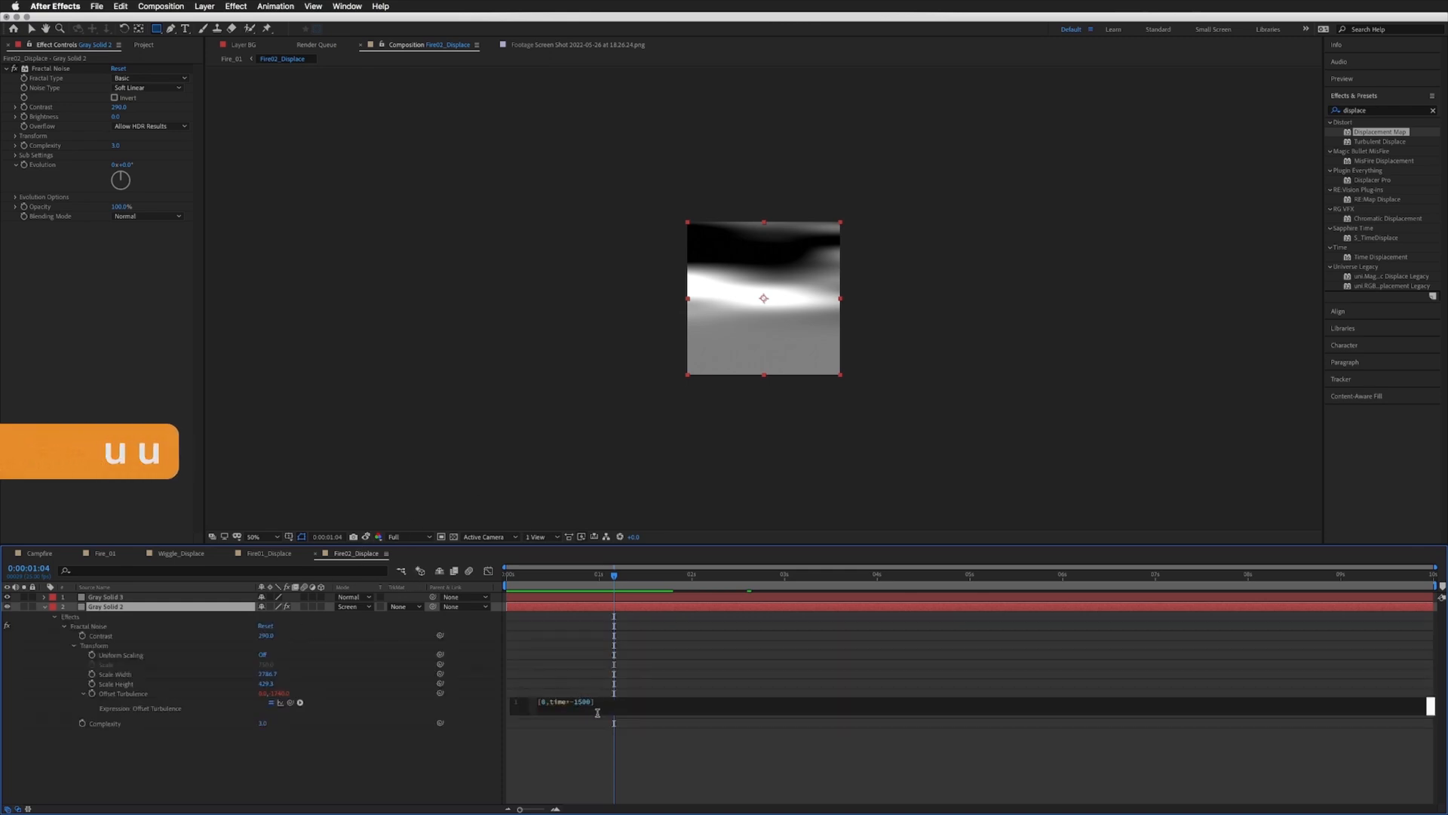
pyautogui.click(560, 659)
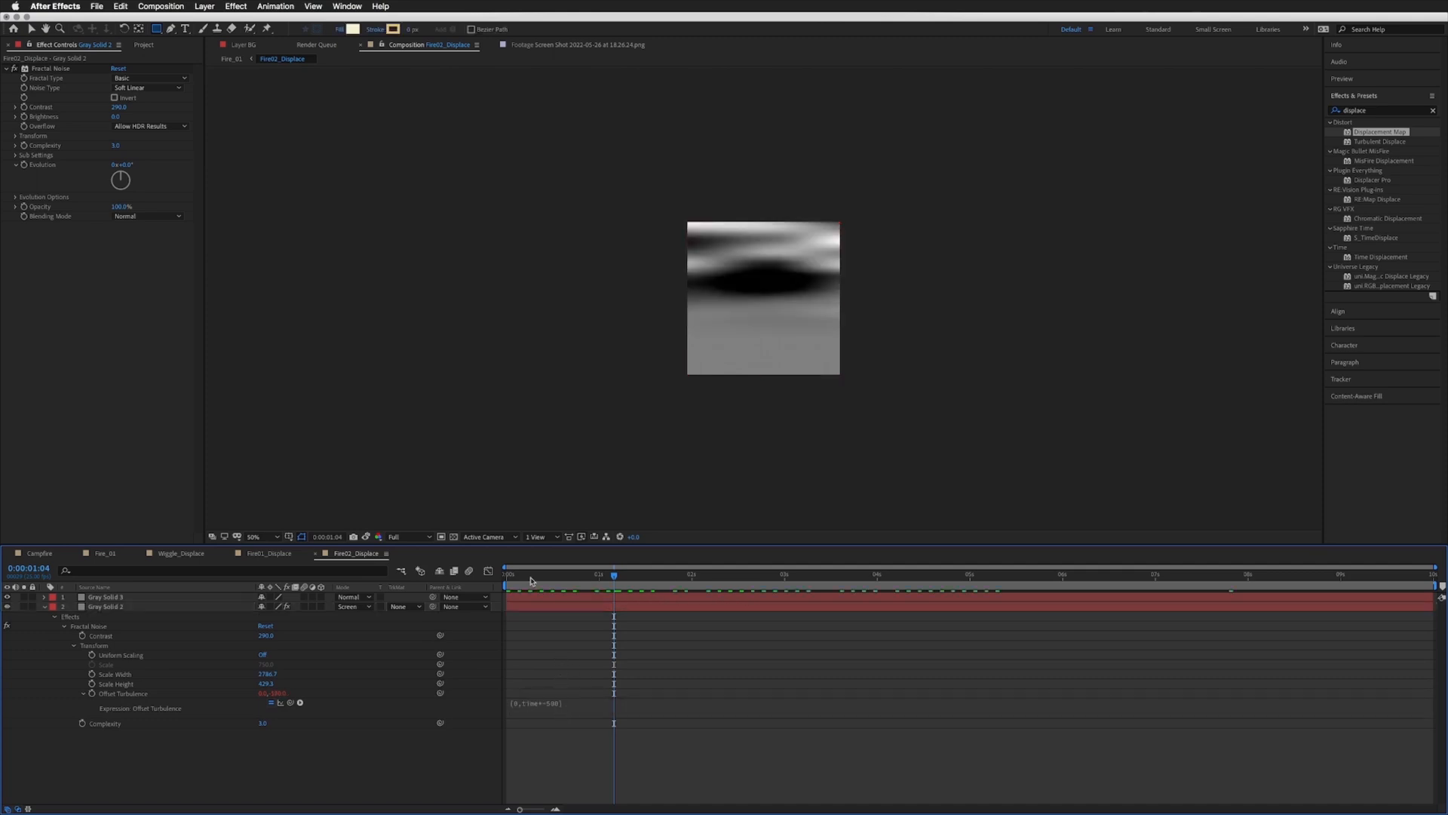
pyautogui.click(107, 556)
pyautogui.press('space')
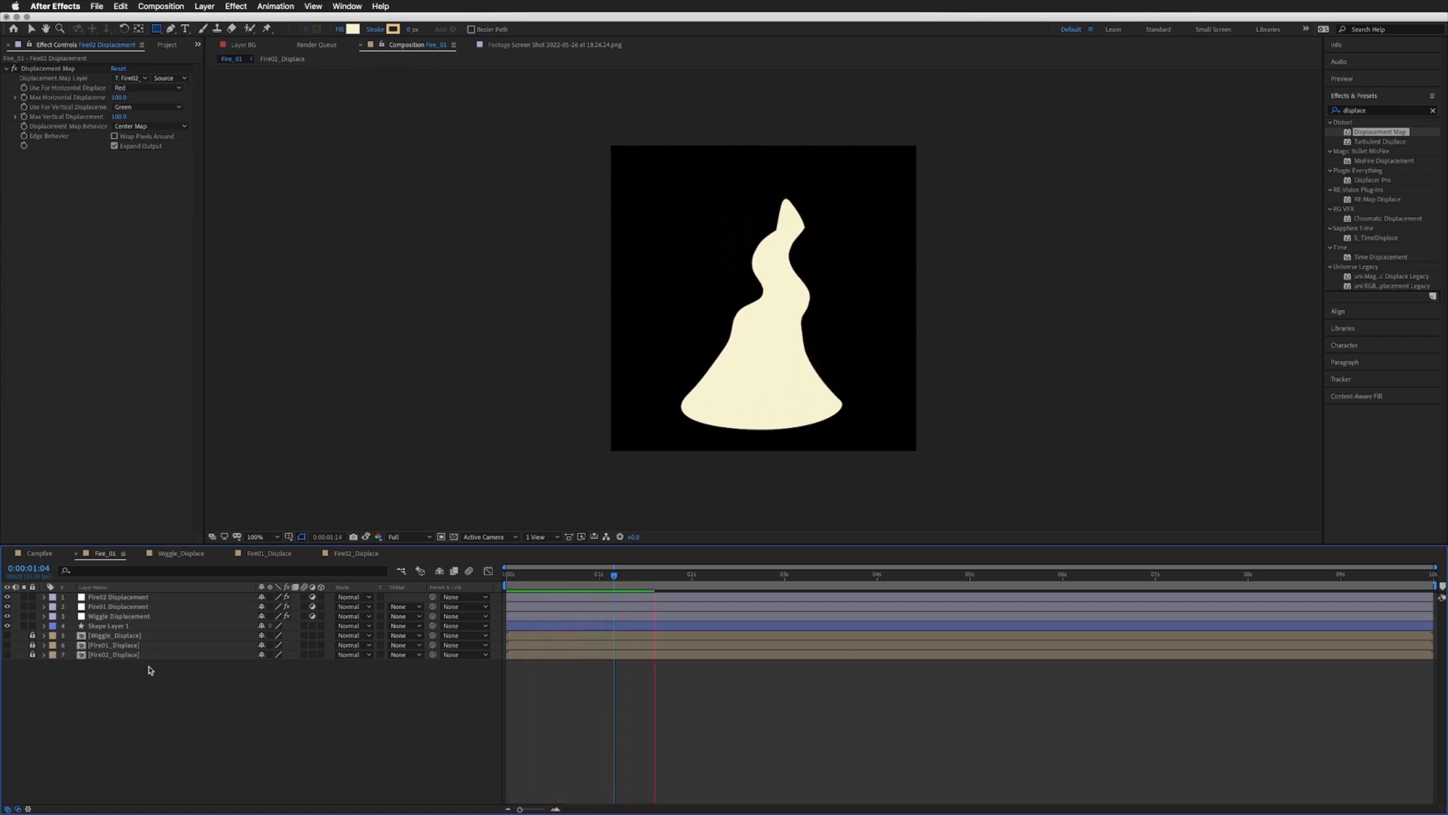
pyautogui.press('space')
pyautogui.press('space')
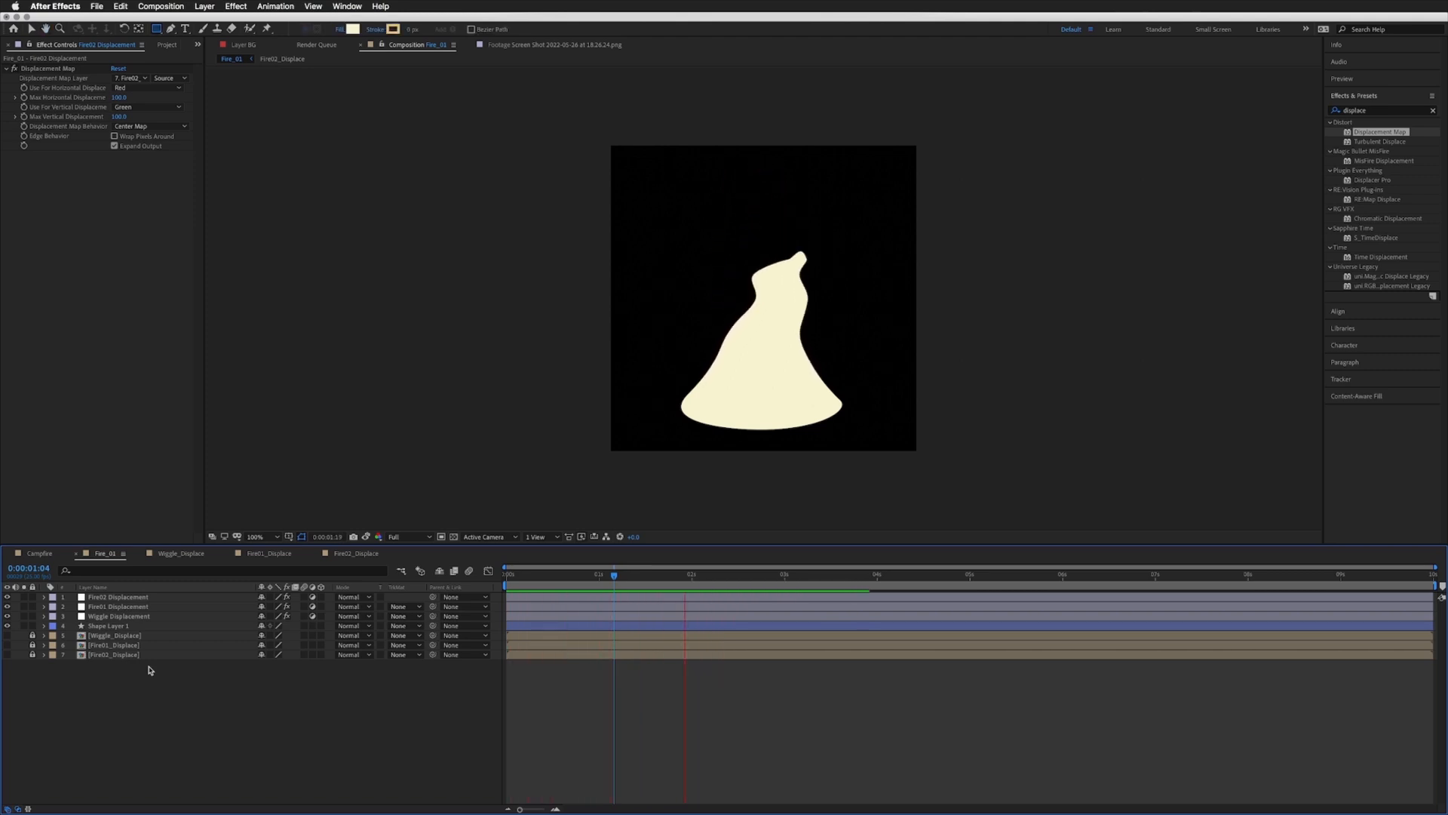
# Step: Return to the first frame, solo Shape Layer 1 and select its Path property for editing
pyautogui.press('space')
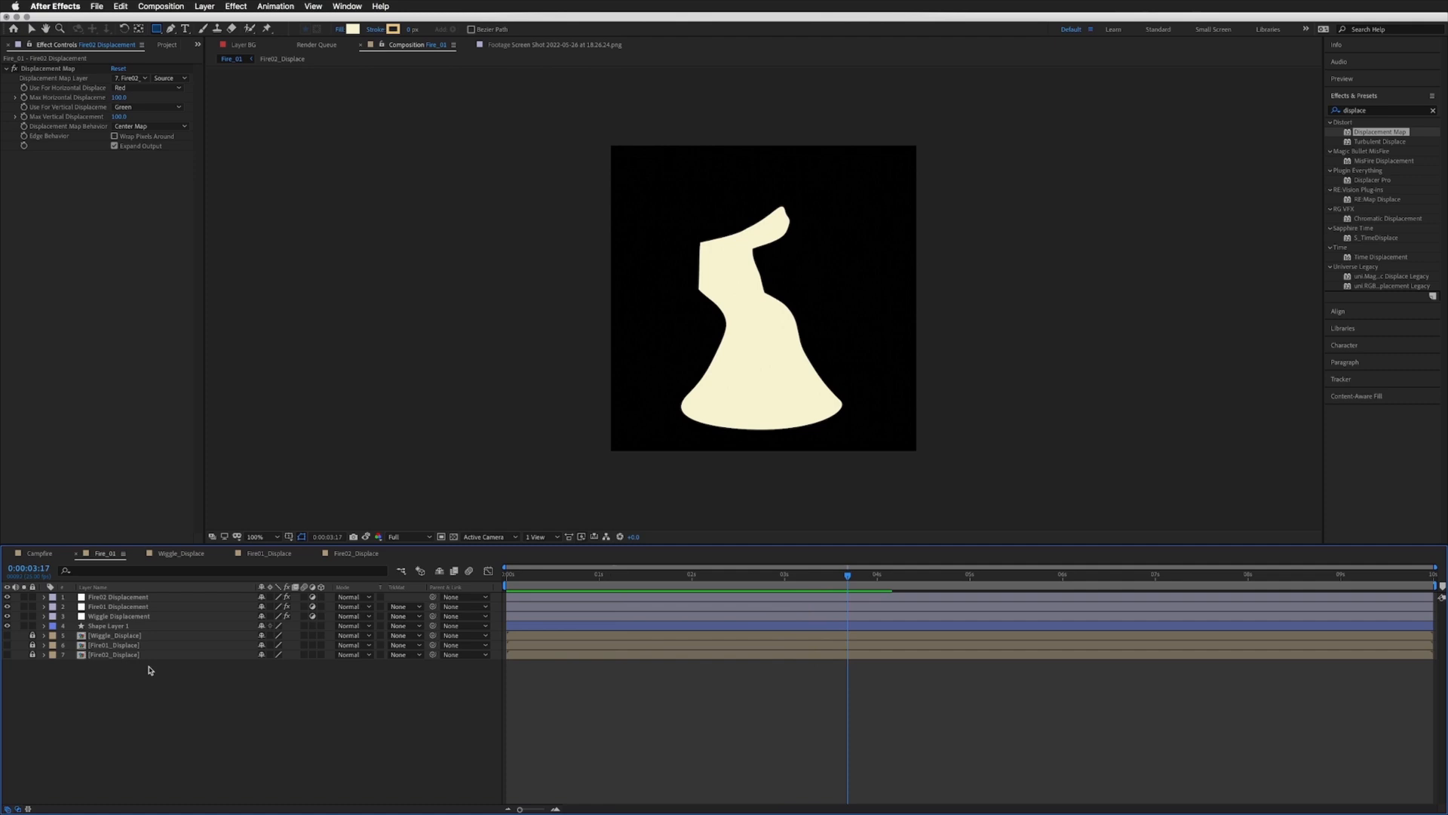
pyautogui.press('Home')
pyautogui.click(113, 626)
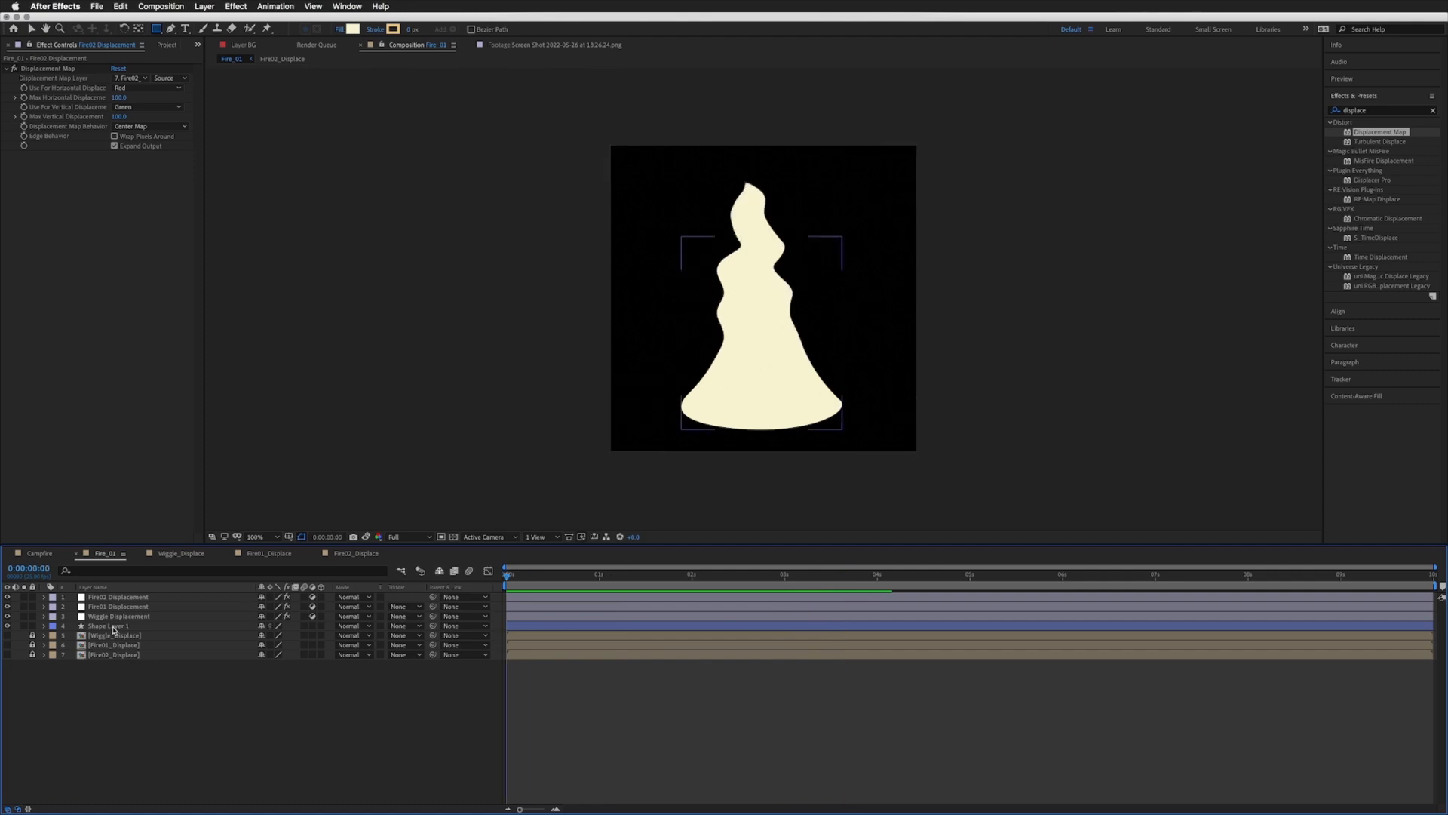
pyautogui.click(113, 628)
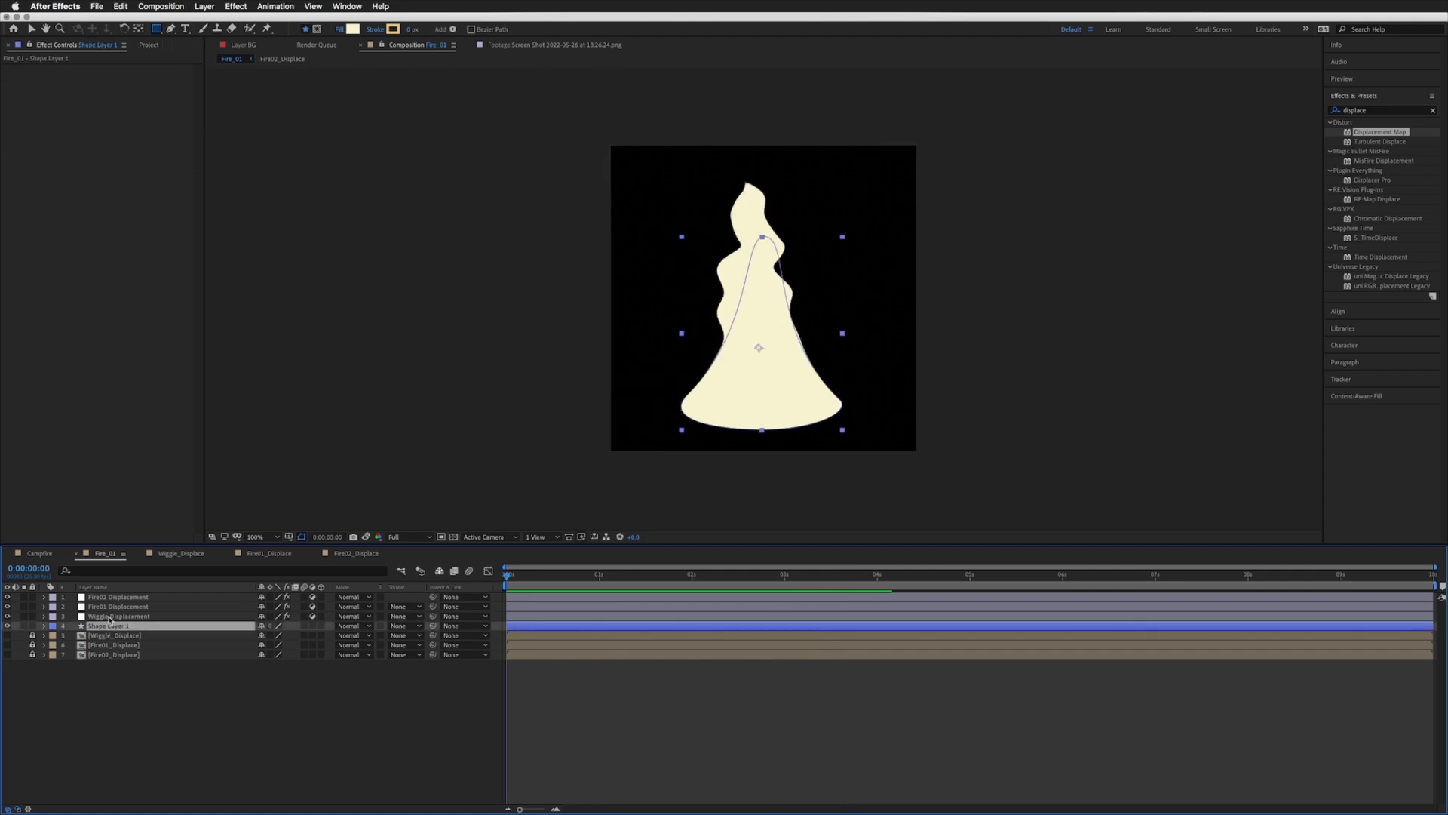
pyautogui.click(24, 626)
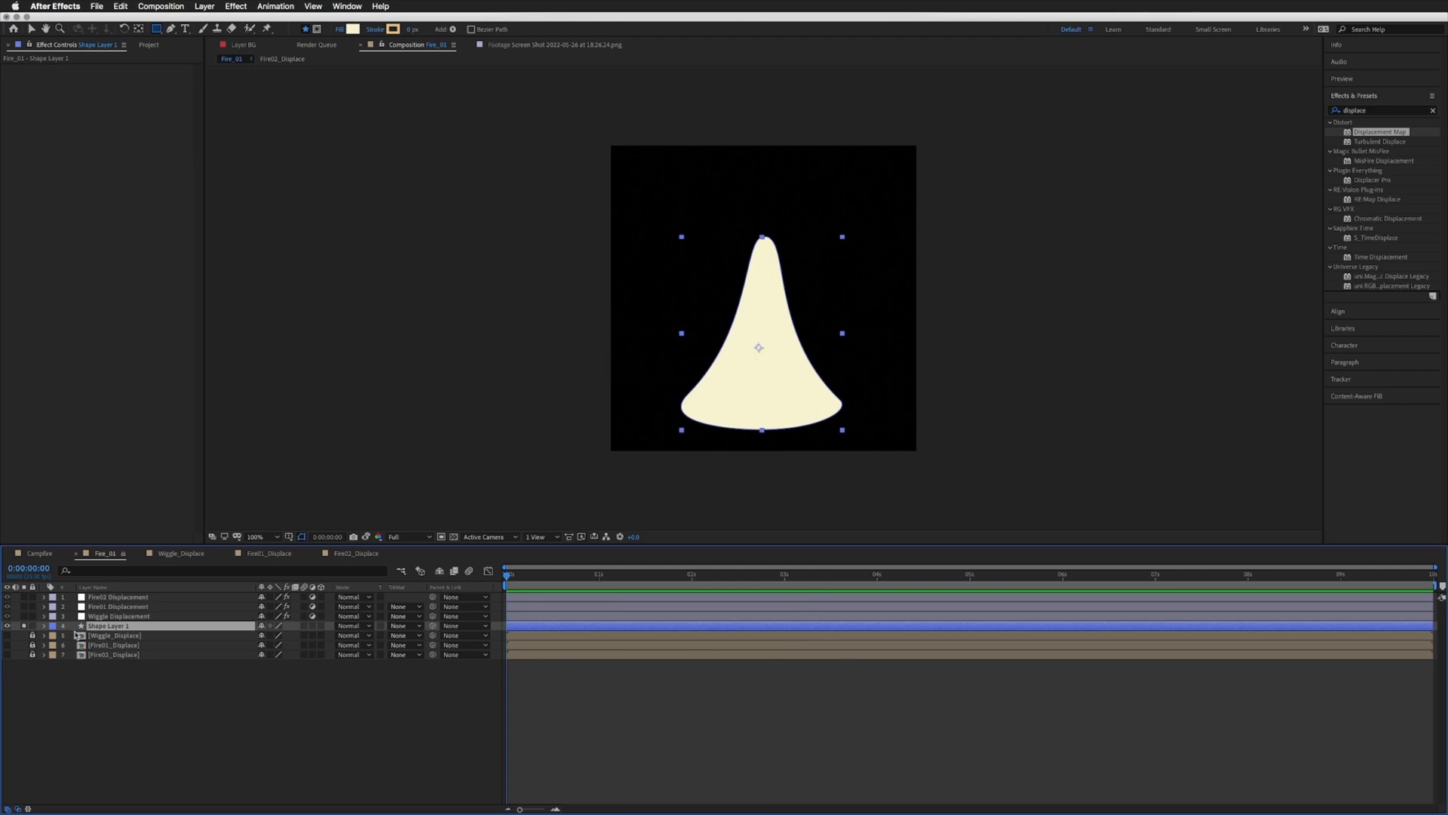
pyautogui.click(43, 627)
pyautogui.click(54, 636)
pyautogui.click(64, 645)
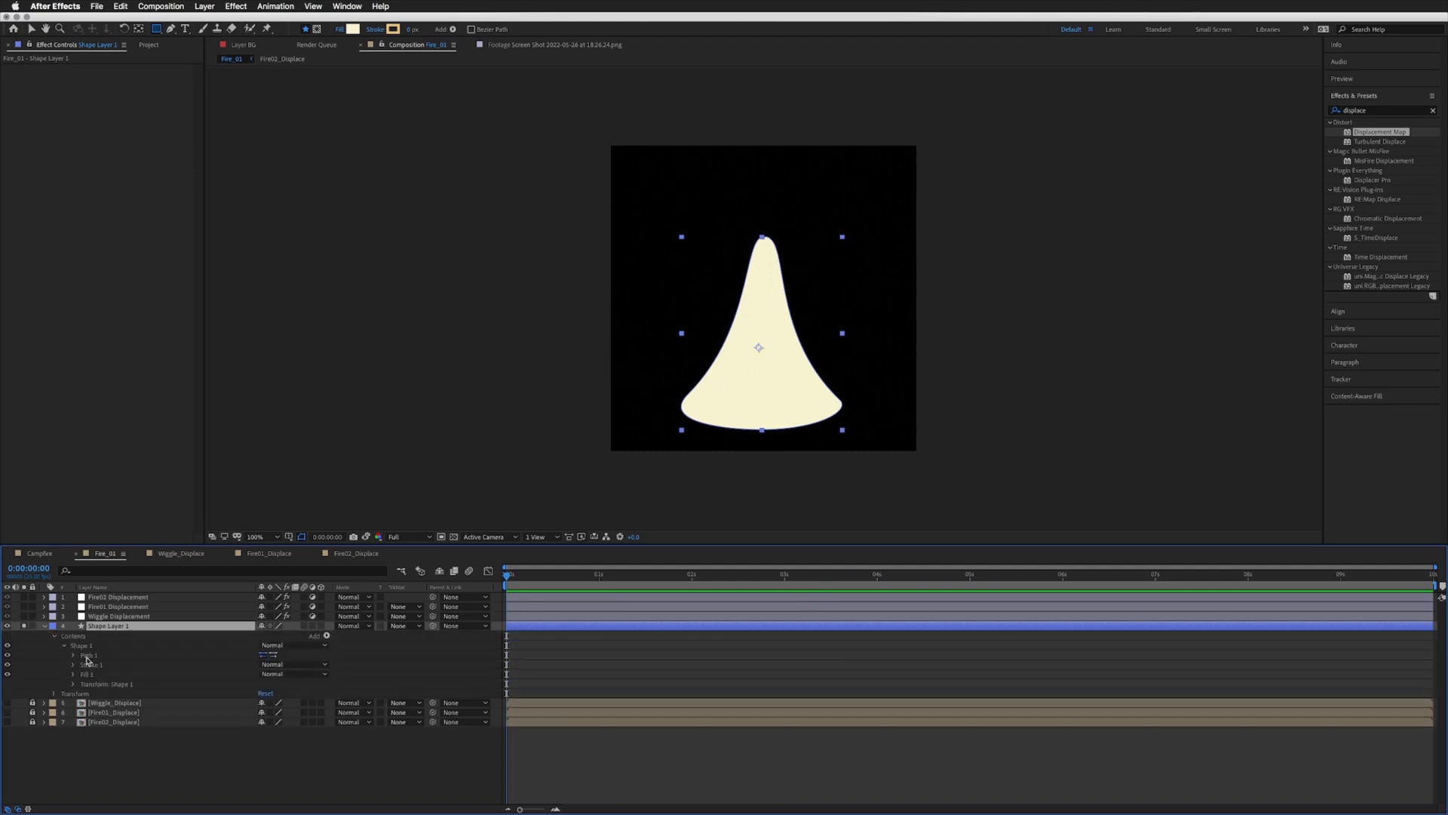
pyautogui.click(74, 656)
pyautogui.click(104, 665)
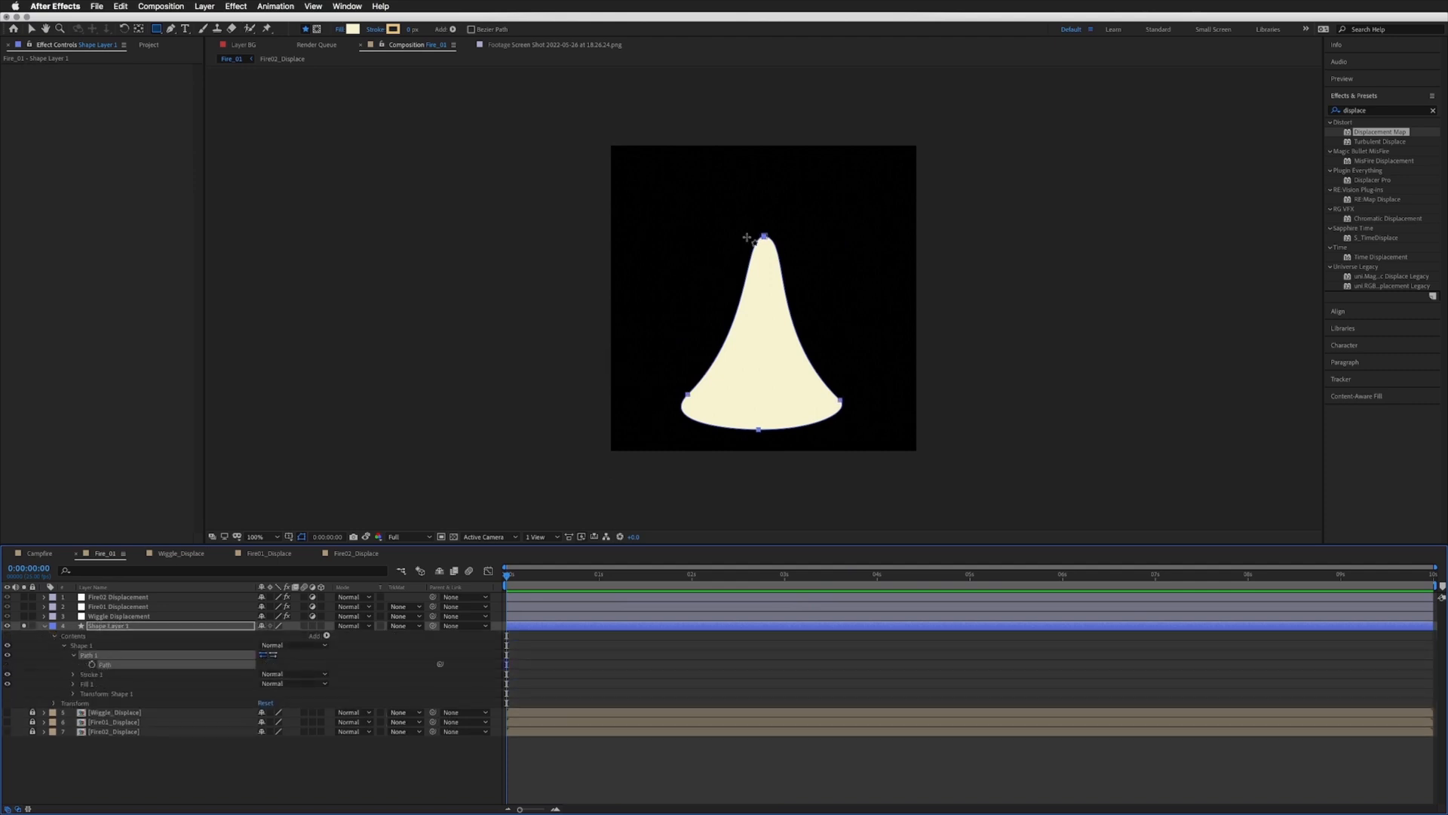
# Step: Lower the top point of the flame path and adjust its side handles to form a shorter, wider cone
pyautogui.press('v')
pyautogui.moveTo(724, 219); pyautogui.dragTo(793, 255)
pyautogui.moveTo(765, 242); pyautogui.dragTo(762, 269)
pyautogui.moveTo(754, 329); pyautogui.dragTo(784, 324)
pyautogui.moveTo(762, 264)
pyautogui.mouseDown()
pyautogui.moveTo(725, 269)
pyautogui.moveTo(791, 266)
pyautogui.moveTo(758, 278)
pyautogui.mouseUp()
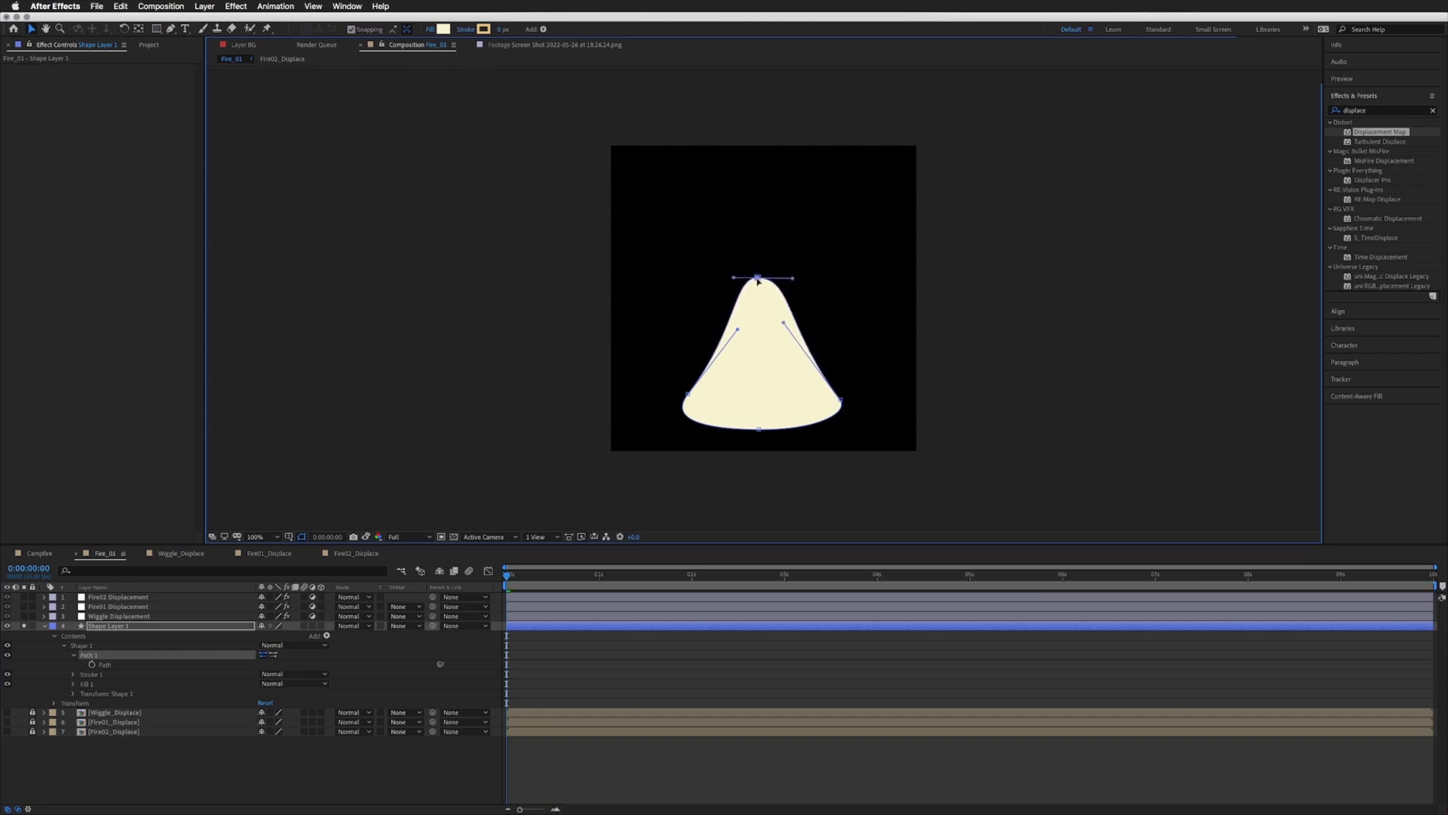
# Step: Unsolo Shape Layer 1, lower the flame's peak slightly more, adjust its curve handle and preview the displaced flame
pyautogui.click(23, 626)
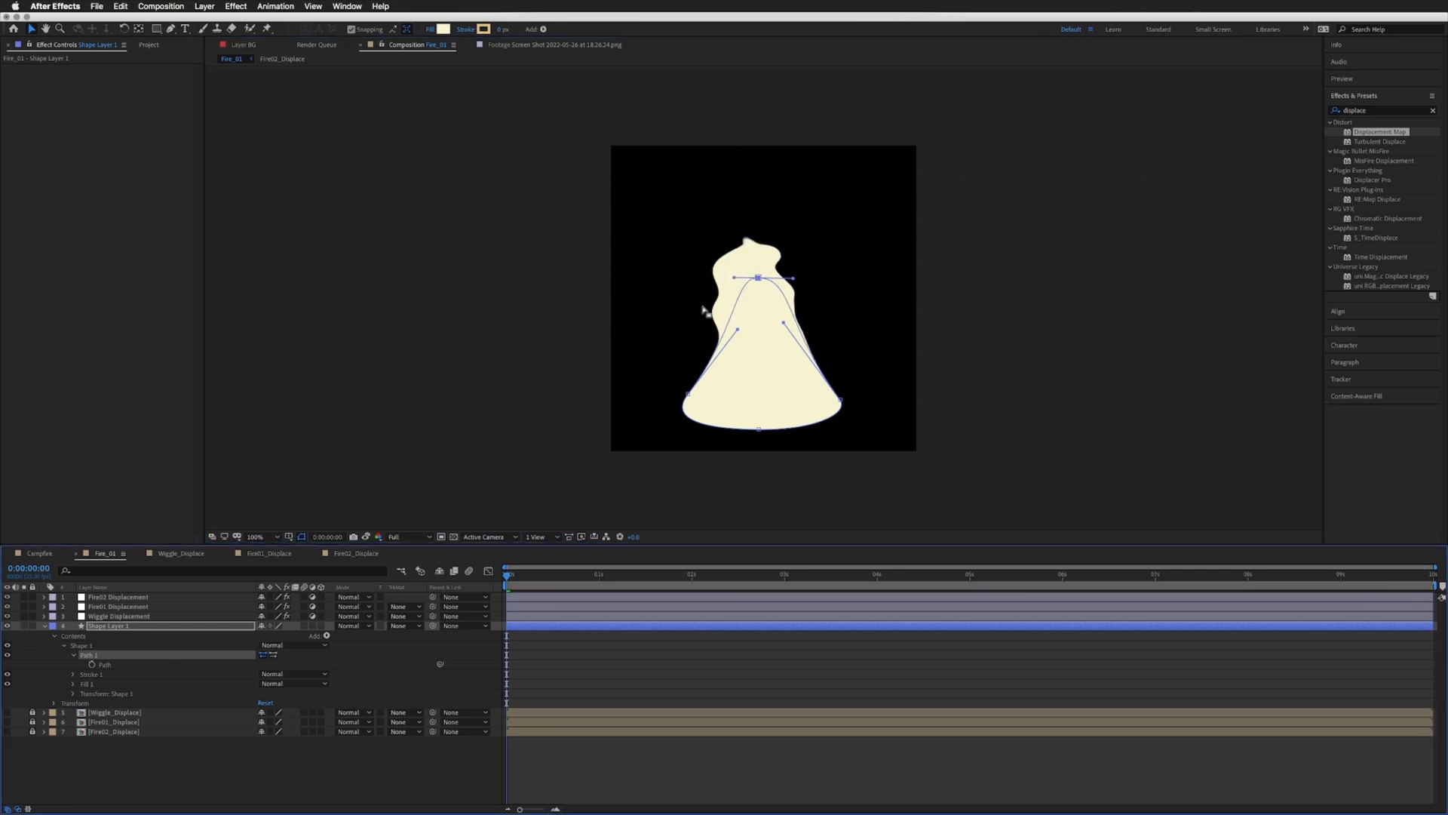
pyautogui.moveTo(758, 281); pyautogui.dragTo(763, 291)
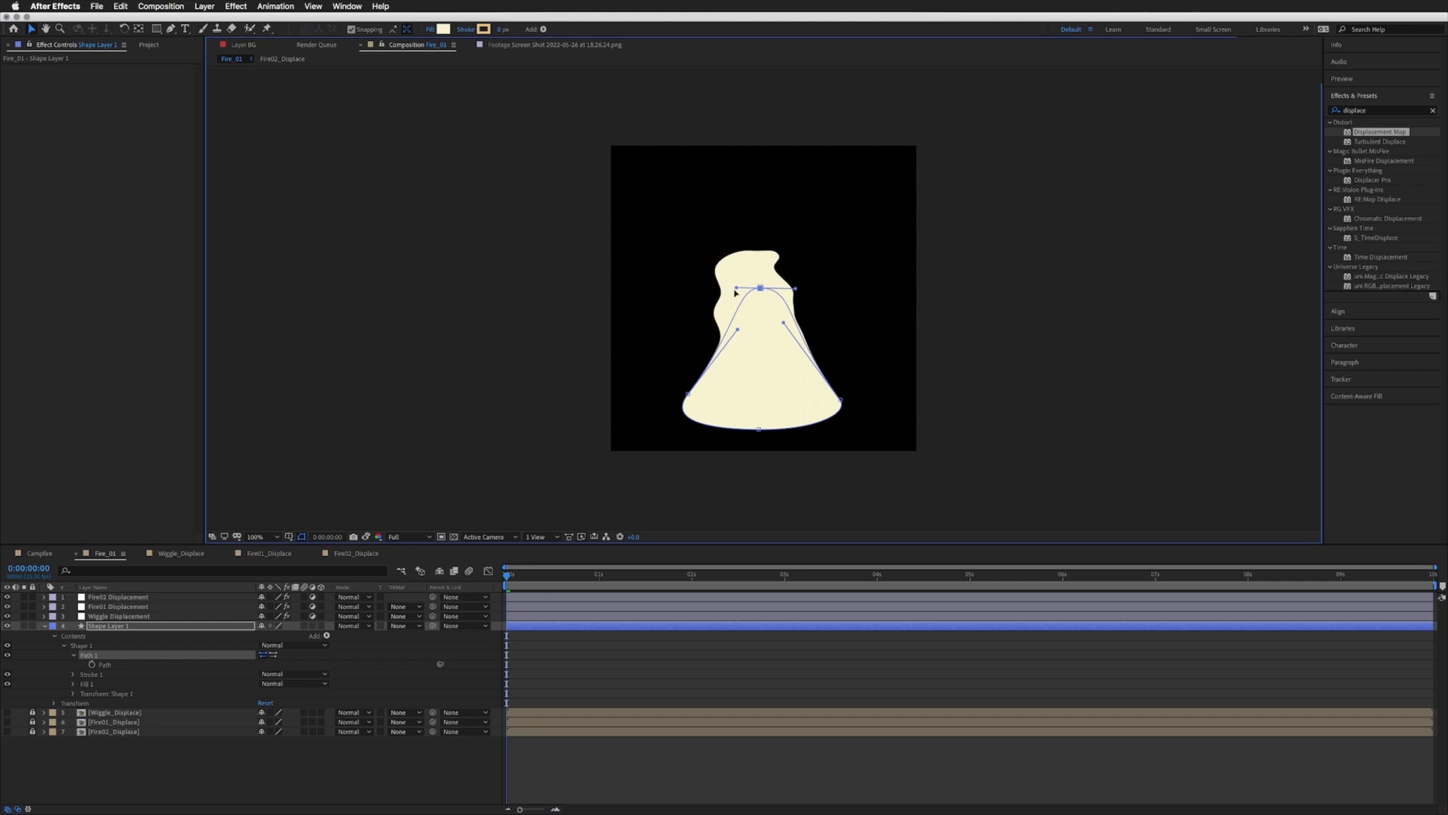
pyautogui.moveTo(735, 288)
pyautogui.mouseDown()
pyautogui.moveTo(763, 291)
pyautogui.moveTo(736, 325)
pyautogui.moveTo(748, 327)
pyautogui.moveTo(746, 294)
pyautogui.moveTo(799, 292)
pyautogui.moveTo(755, 295)
pyautogui.moveTo(774, 324)
pyautogui.moveTo(743, 325)
pyautogui.moveTo(757, 295)
pyautogui.mouseUp()
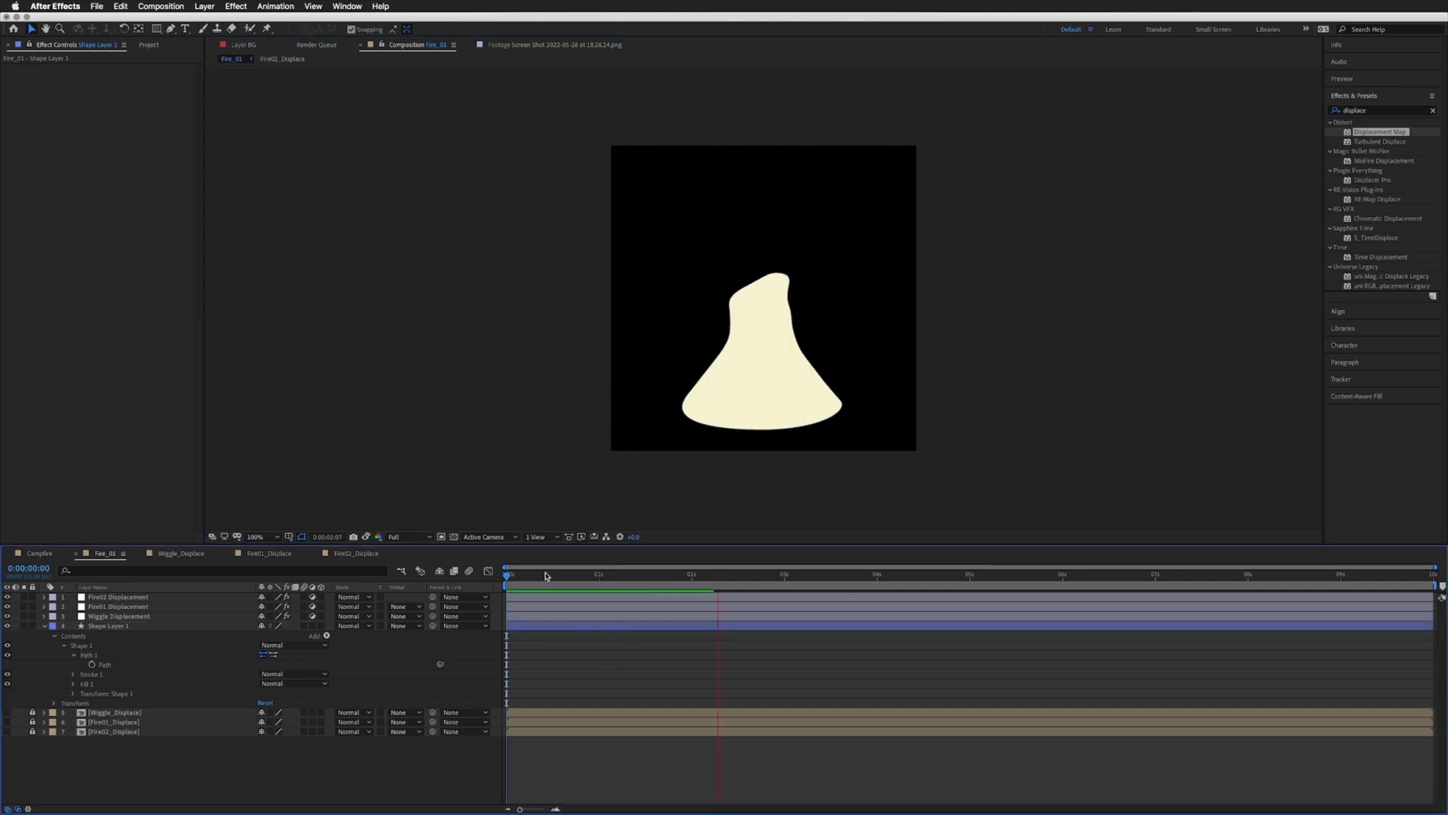
pyautogui.press('space')
# Step: At 0:00:00:24, nudge Shape Layer 1 up by 40 px
pyautogui.moveTo(585, 580)
pyautogui.mouseDown()
pyautogui.moveTo(647, 585)
pyautogui.moveTo(595, 581)
pyautogui.mouseUp()
pyautogui.click(108, 626)
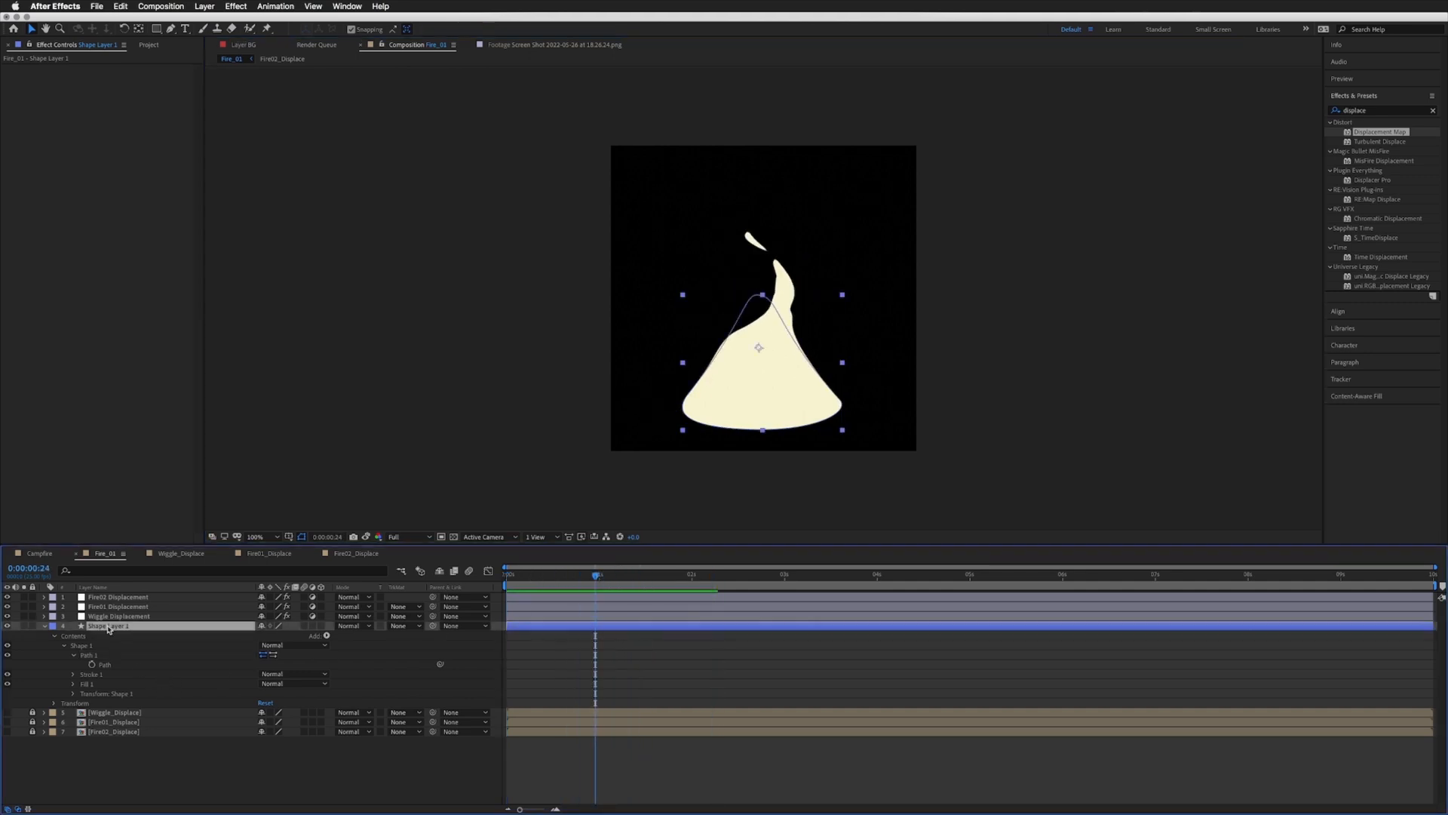
pyautogui.hotkey('shift', 'Up')
pyautogui.hotkey('shift', 'Up')
pyautogui.hotkey('shift', 'Up')
pyautogui.hotkey('shift', 'Up')
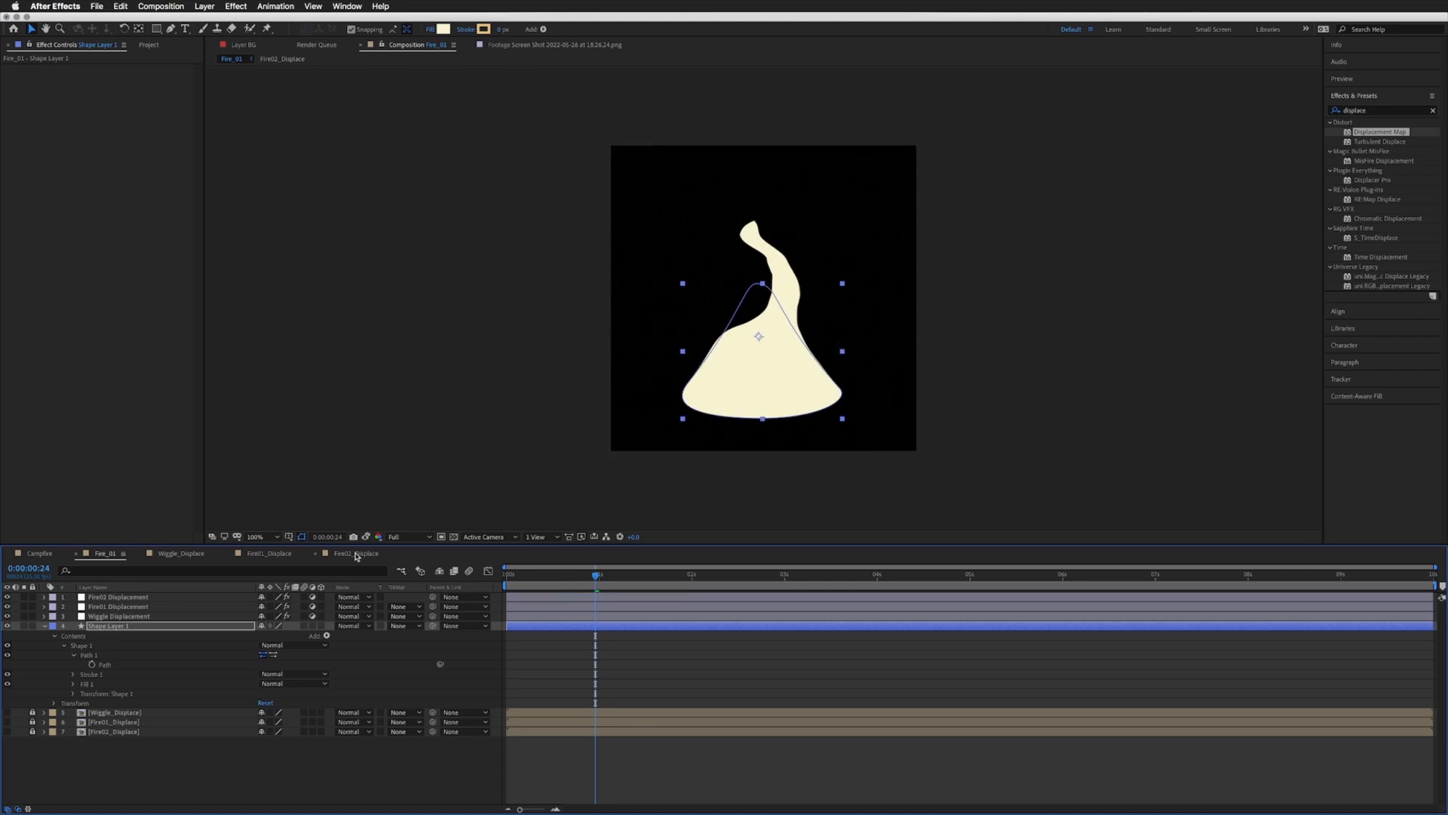
# Step: Compare the noise patterns in the Fire02_Displace, Wiggle_Displace and Fire01_Displace compositions
pyautogui.click(356, 553)
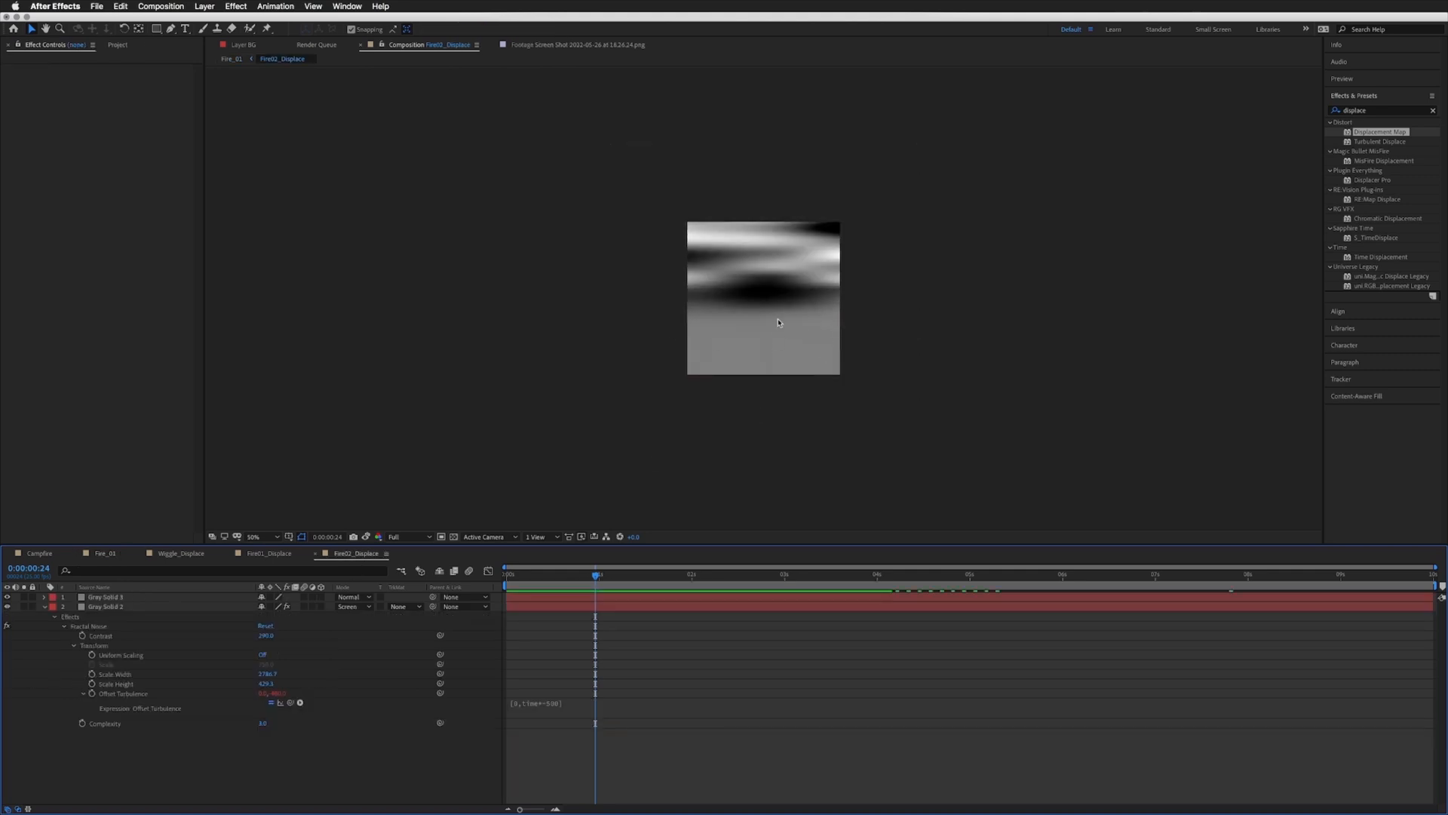
pyautogui.click(190, 554)
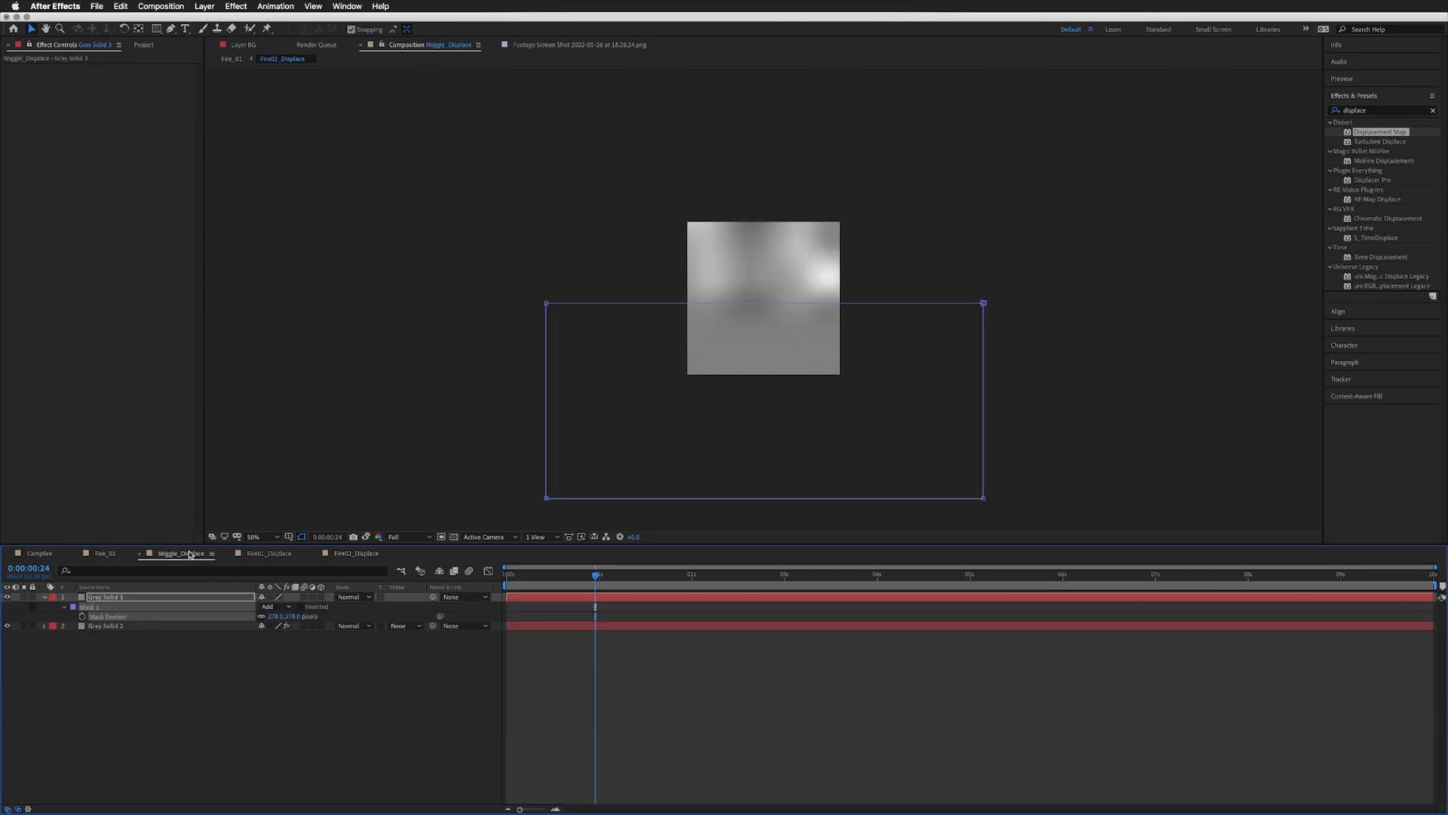
pyautogui.click(268, 555)
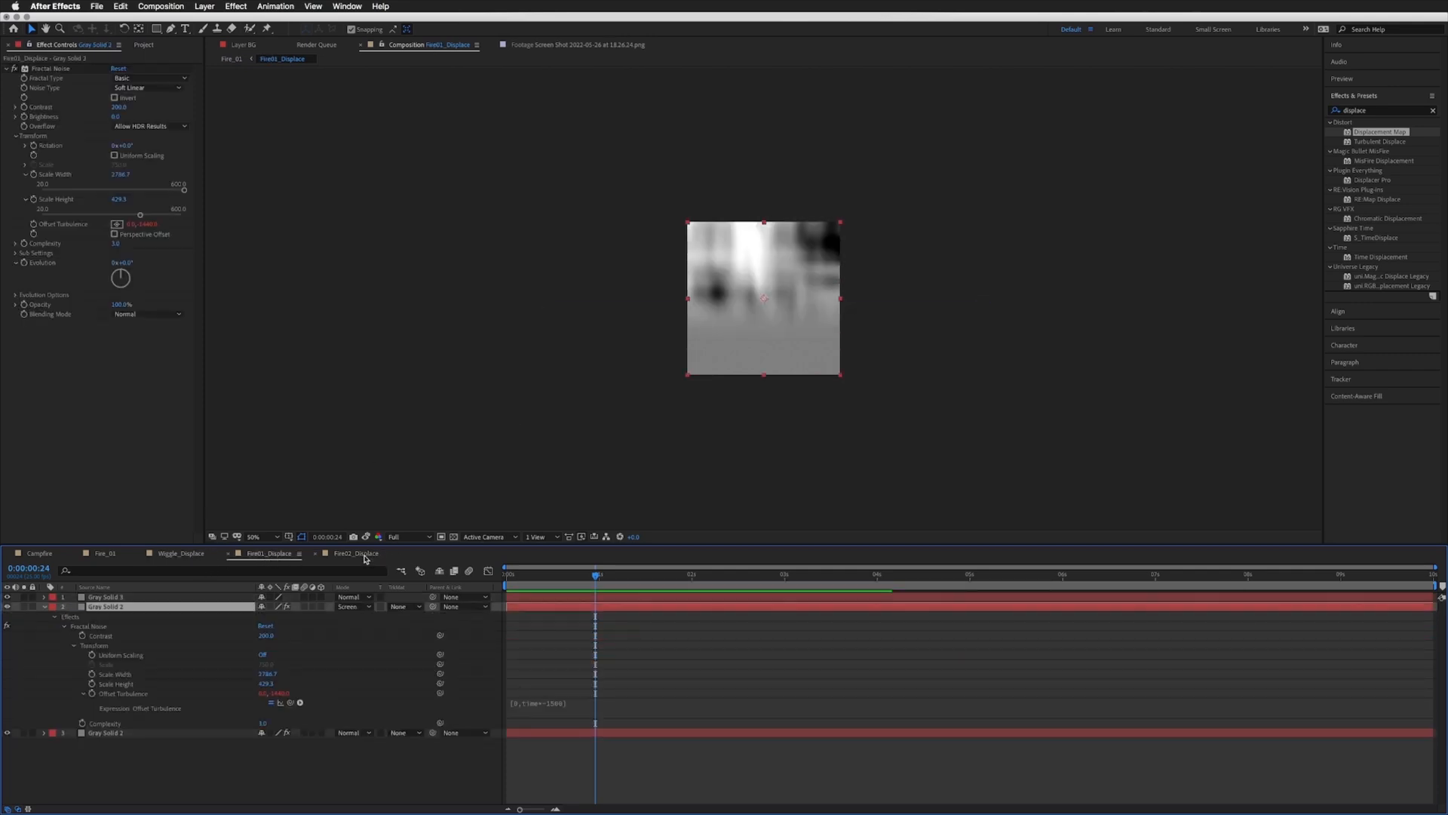
pyautogui.click(364, 556)
# Step: Return to Fire_01, nudge Shape Layer 1 down by 20 px and preview the flame
pyautogui.click(122, 558)
pyautogui.click(125, 623)
pyautogui.press('Return')
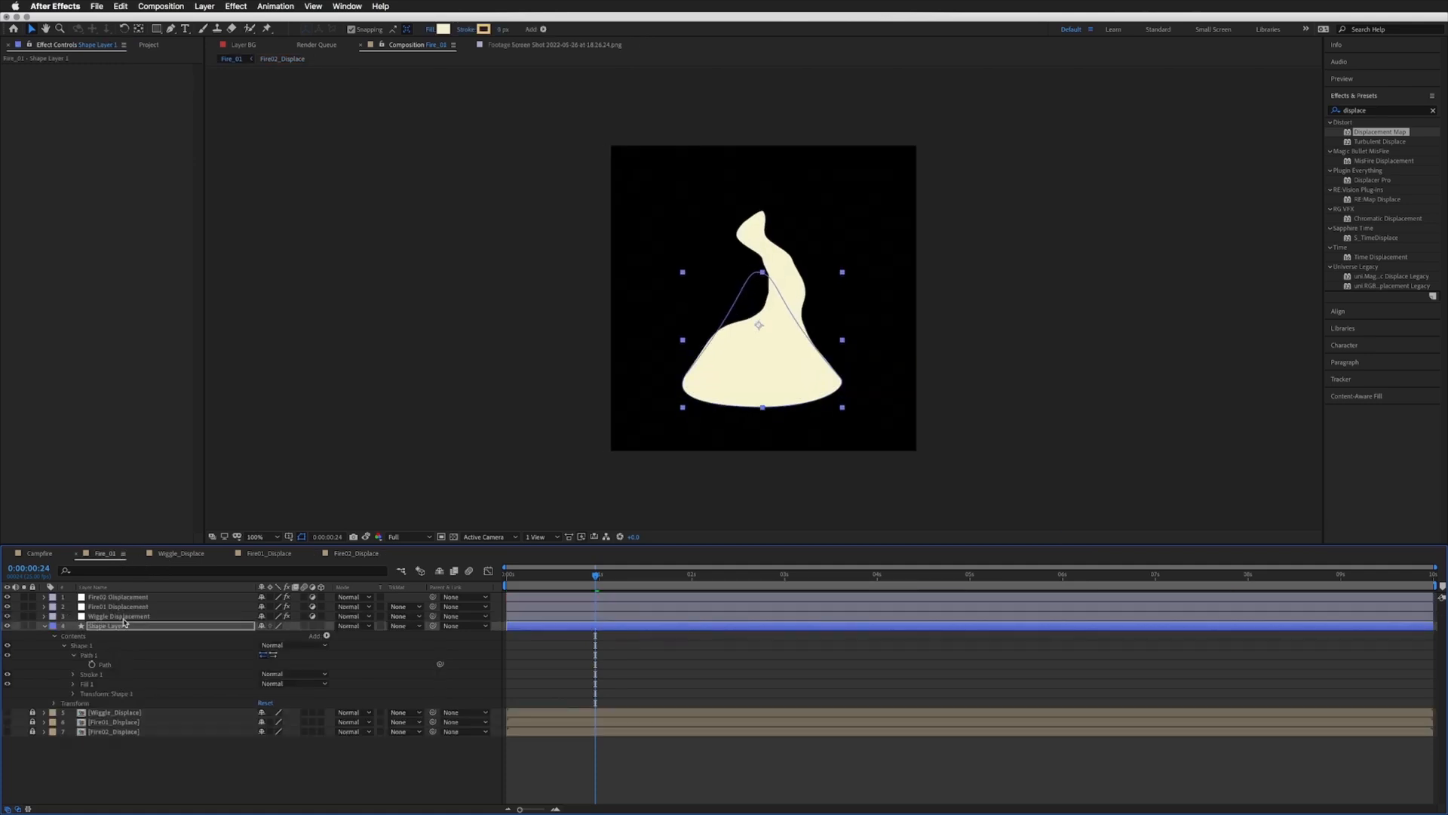
pyautogui.hotkey('shift', 'Down')
pyautogui.hotkey('shift', 'Down')
pyautogui.press('space')
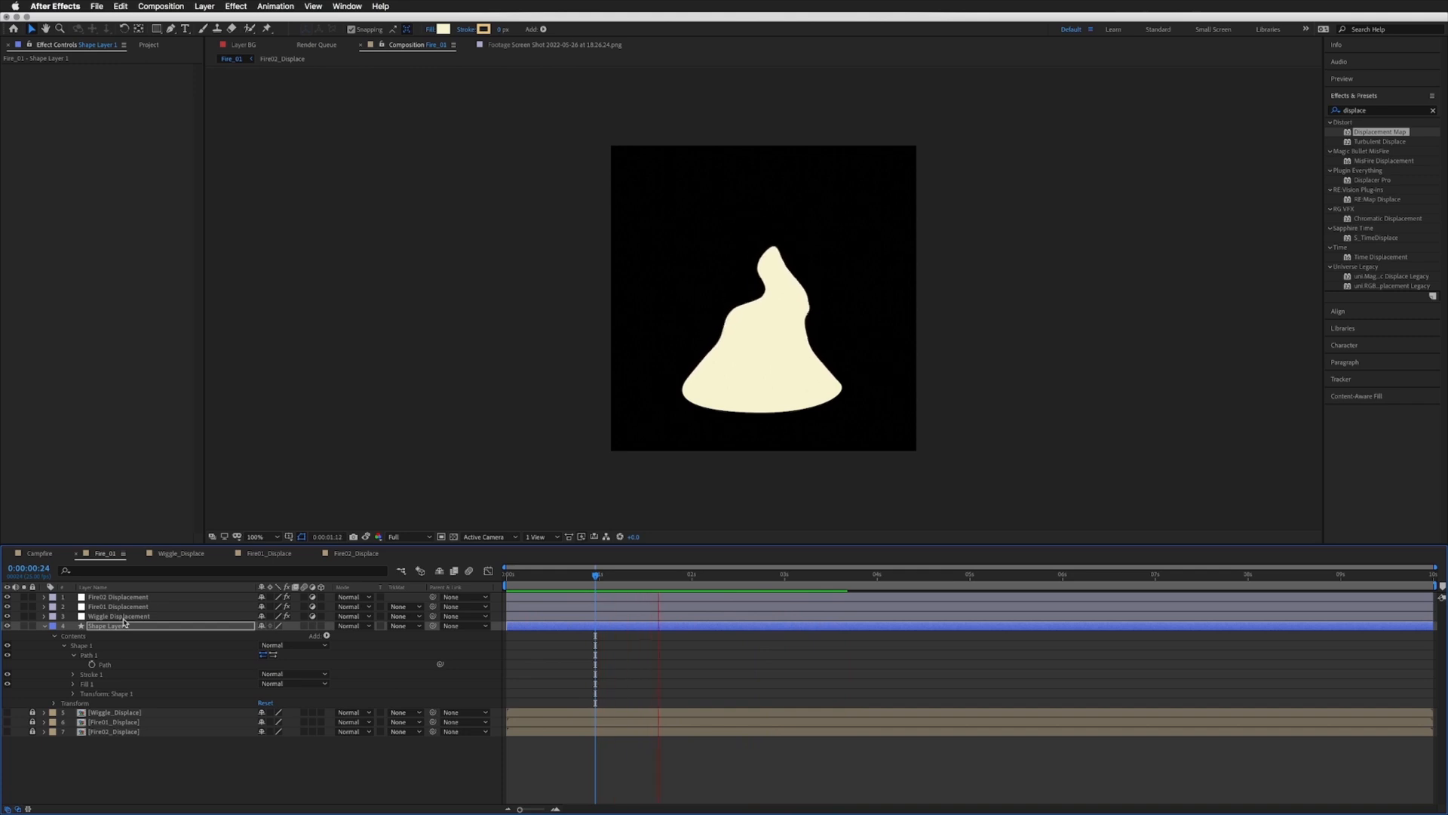
pyautogui.press('space')
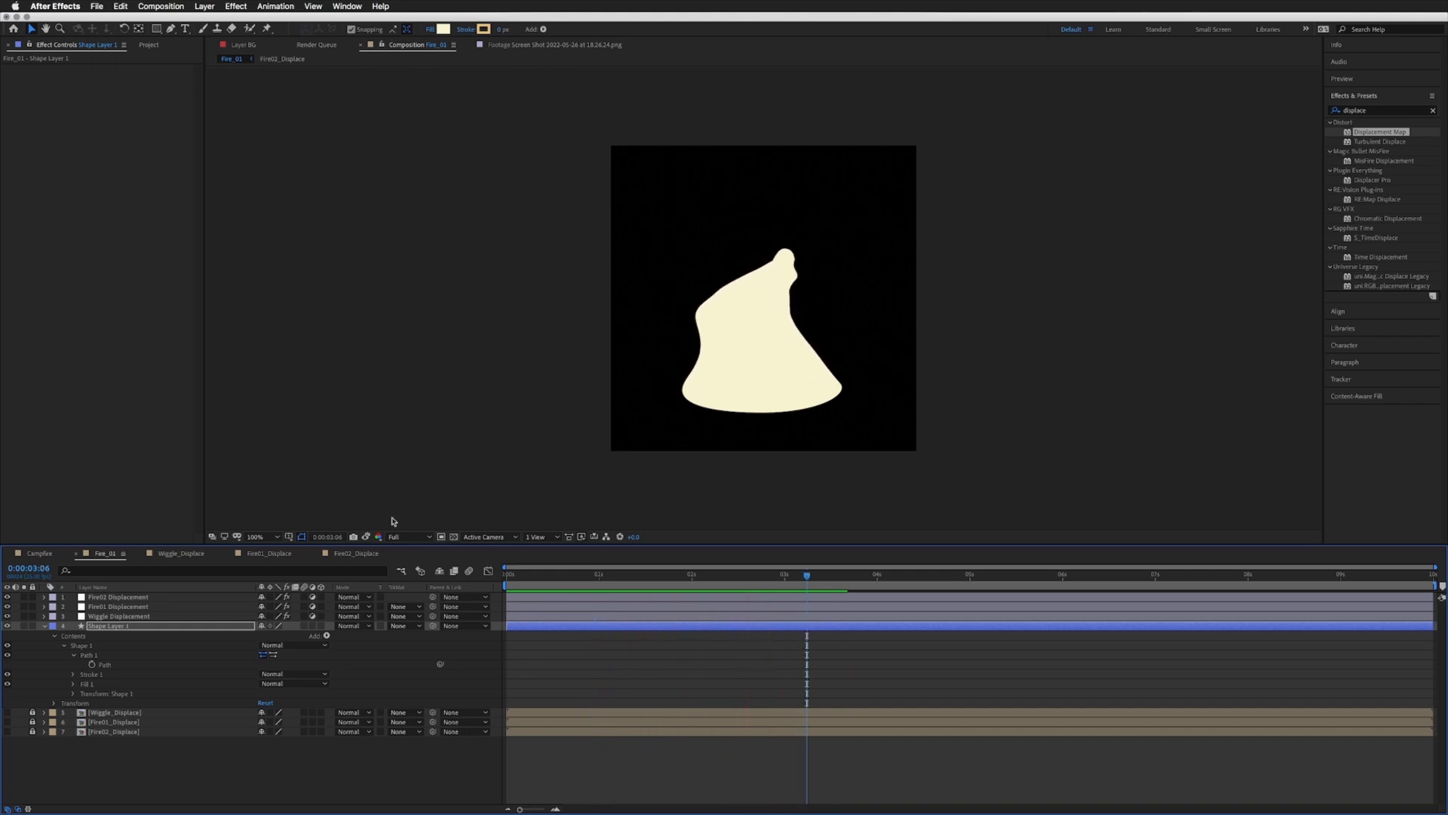
# Step: Create a new composition from Fire_01 and name it Campire Main
pyautogui.click(149, 46)
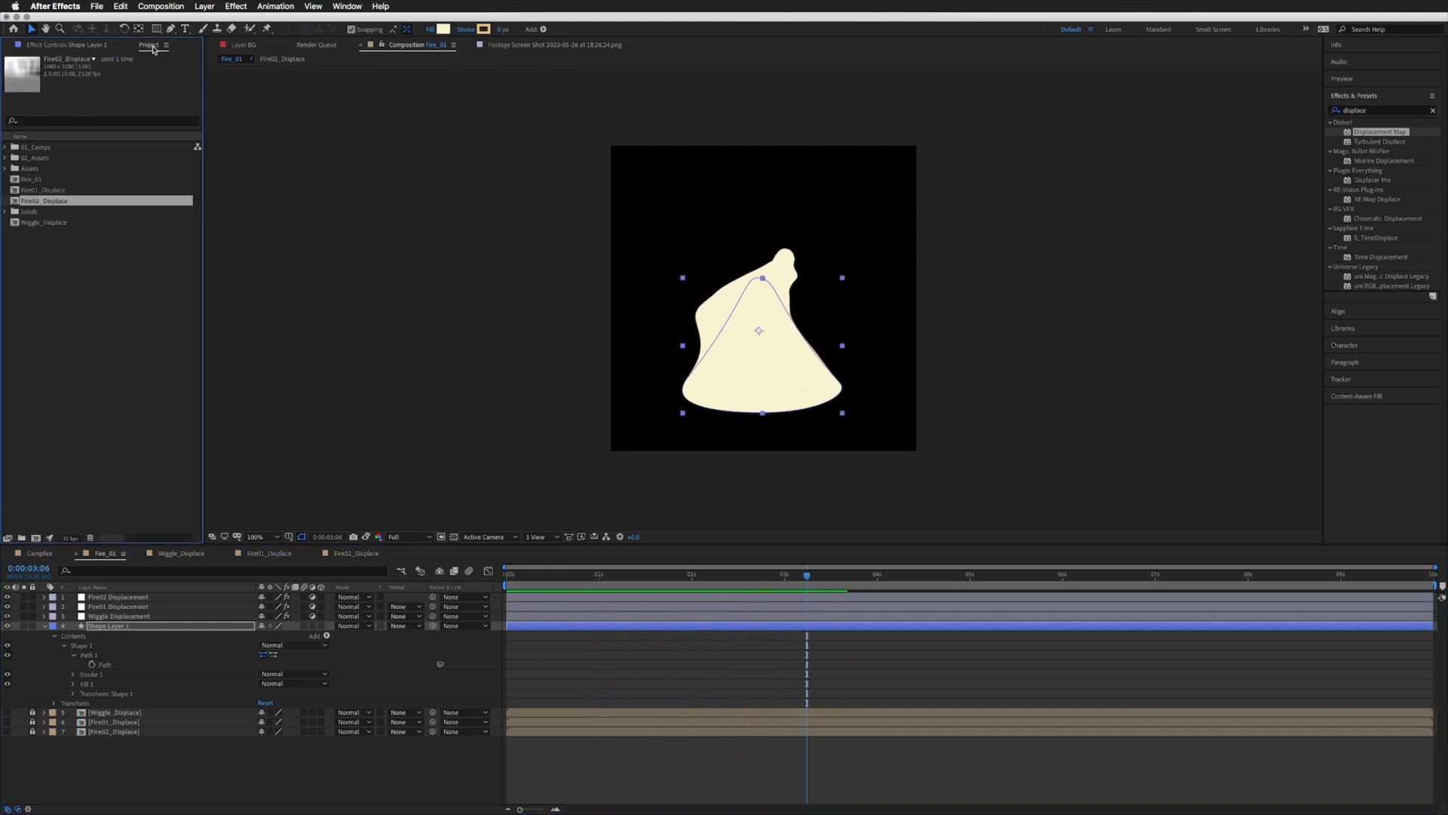
pyautogui.click(31, 181)
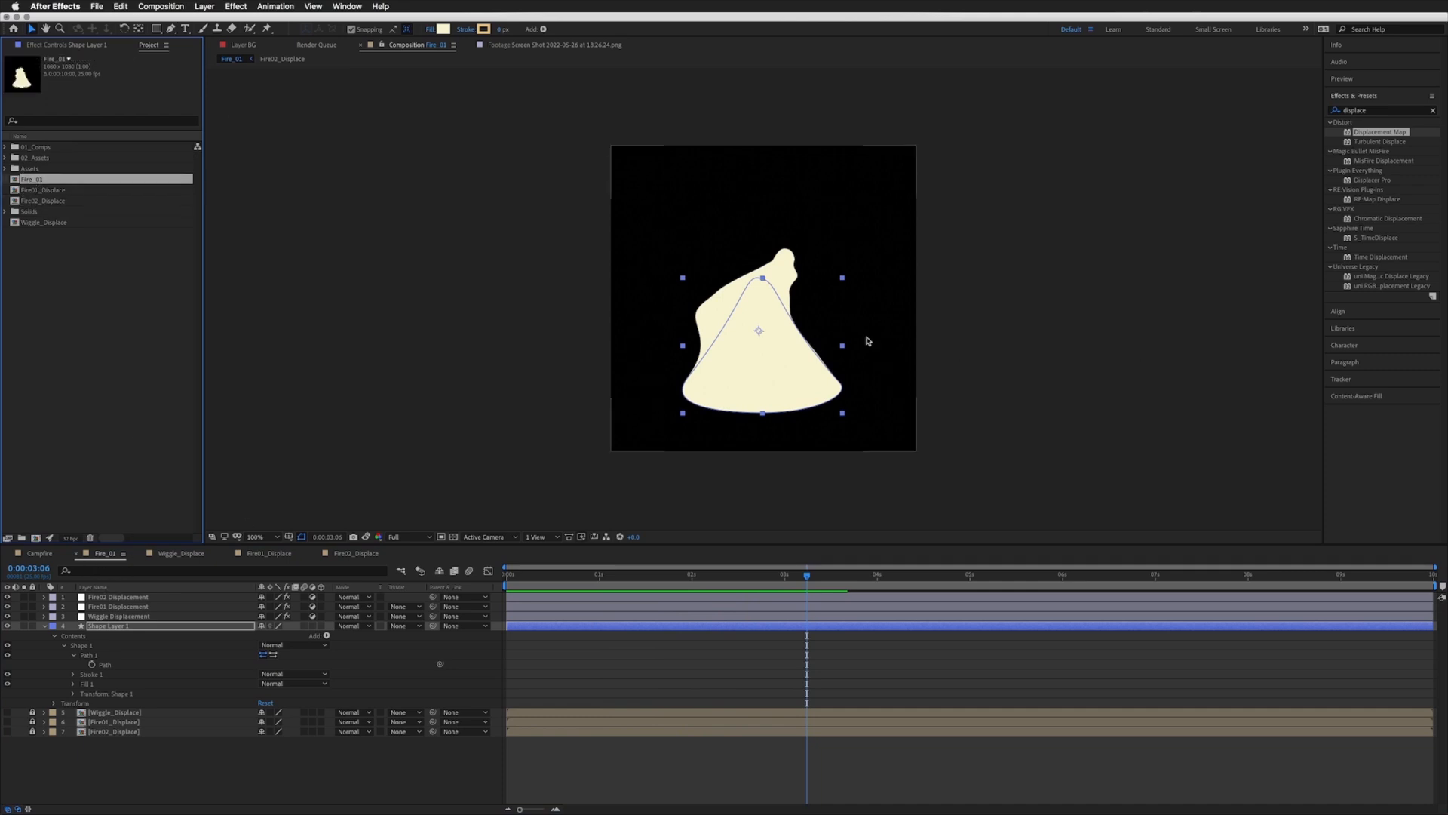
pyautogui.moveTo(36, 181); pyautogui.dragTo(36, 538)
pyautogui.click(40, 193)
pyautogui.press('Return')
pyautogui.write('Campire Main')
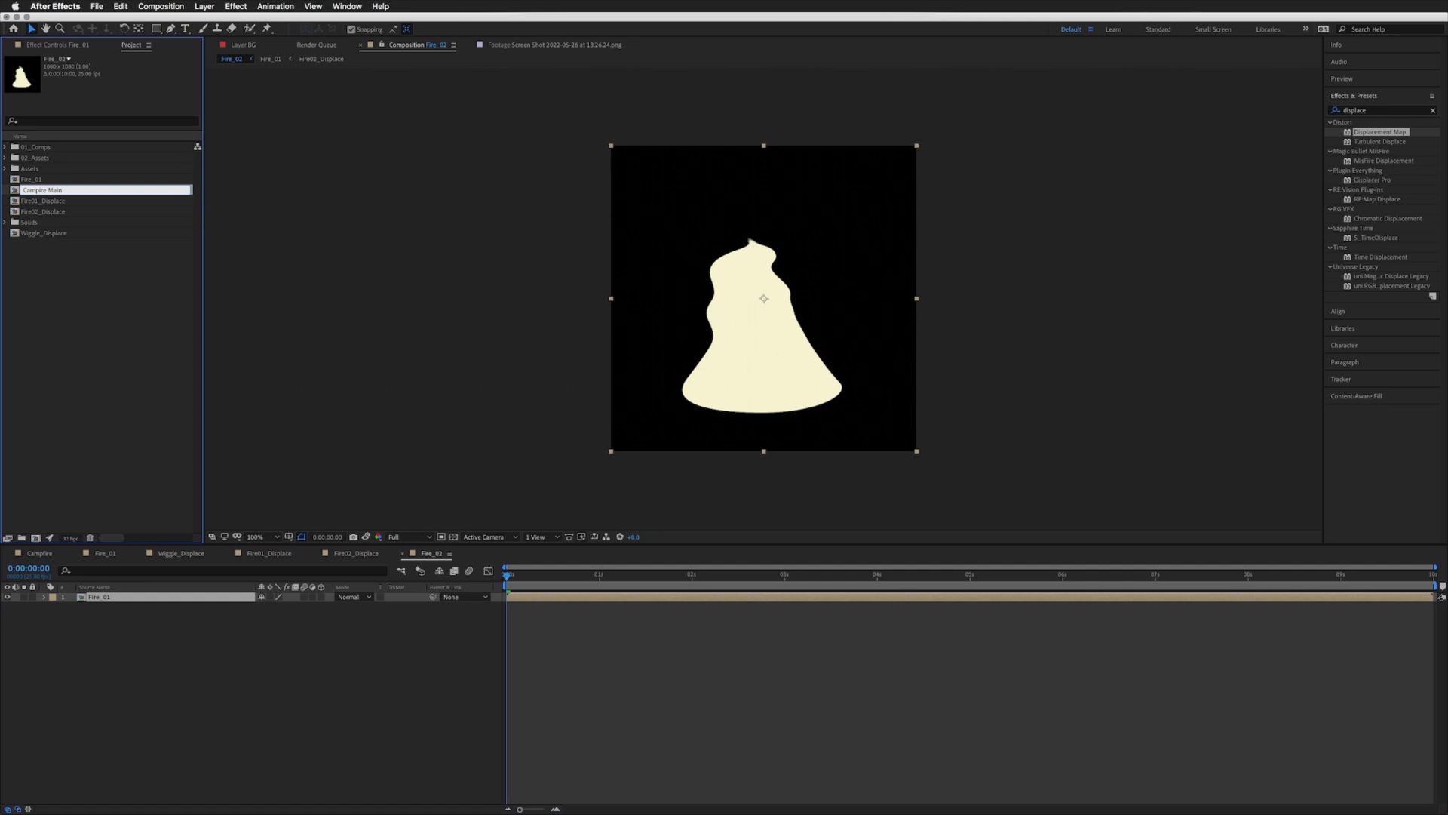
pyautogui.press('Return')
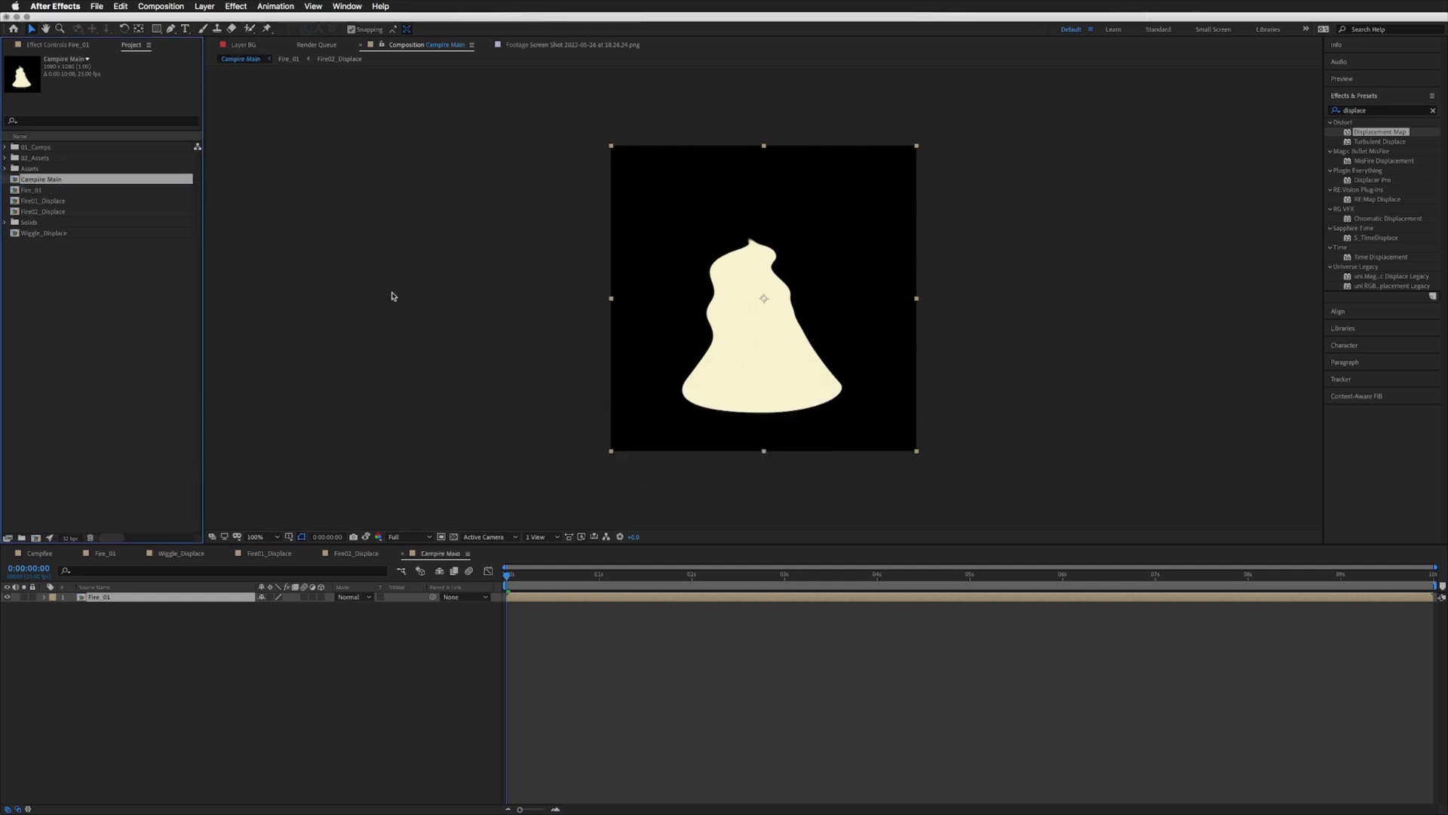
# Step: Scale the Fire_01 layer in Campire Main to about half size and apply the Gradient Ramp effect to it
pyautogui.click(99, 598)
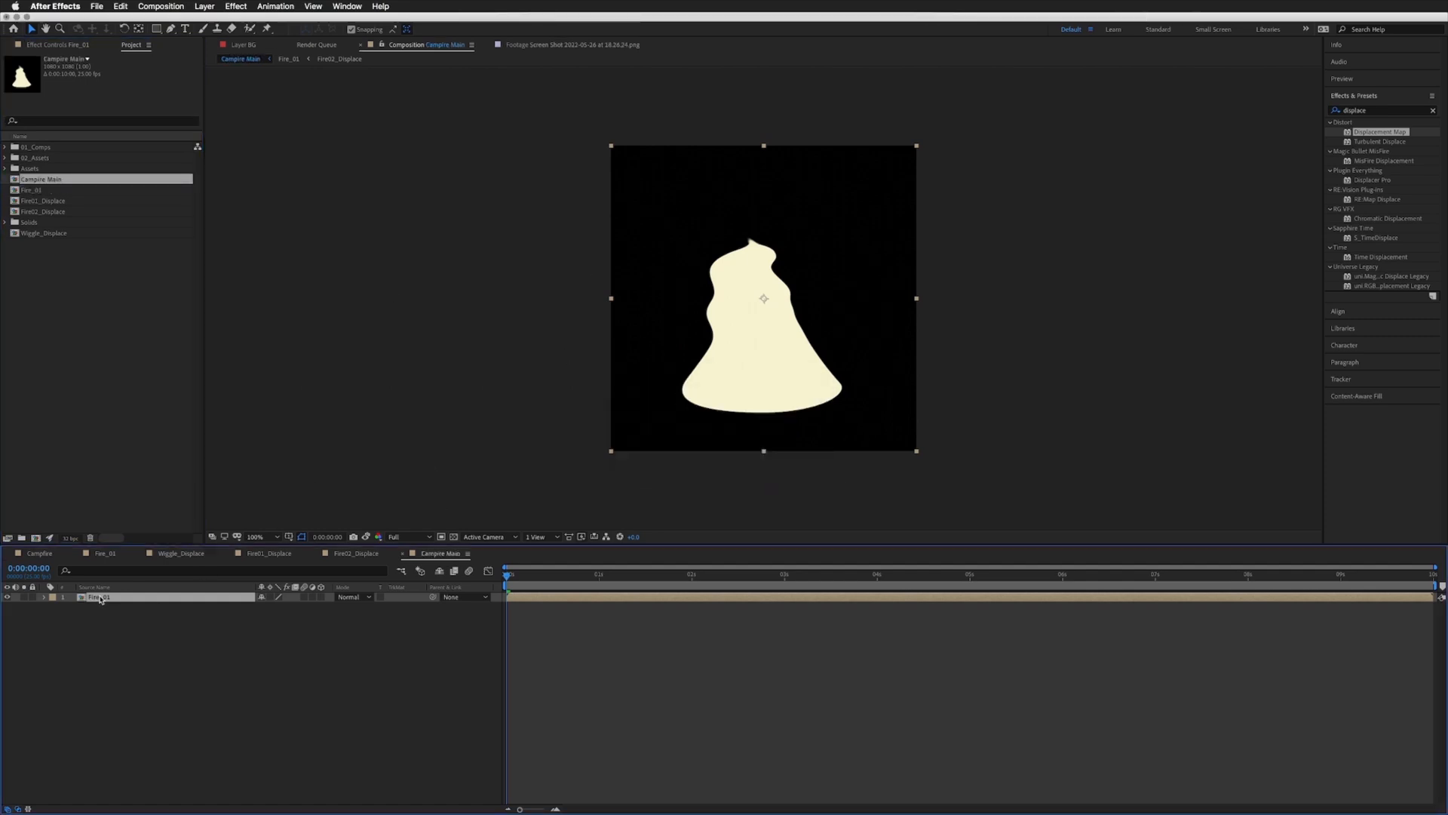
pyautogui.moveTo(611, 454); pyautogui.dragTo(688, 388)
pyautogui.moveTo(1370, 111); pyautogui.dragTo(1329, 110)
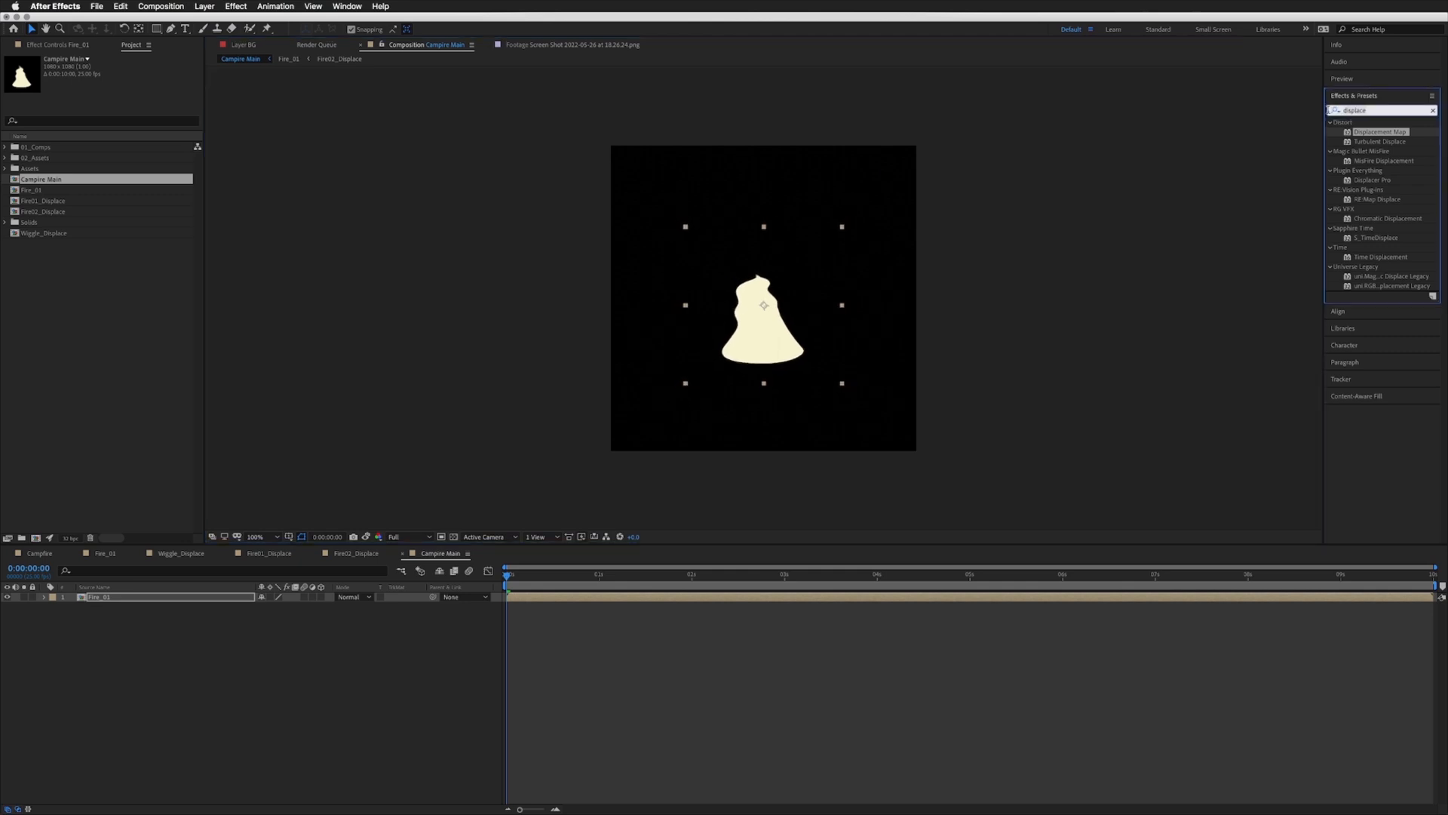
pyautogui.write('ramp')
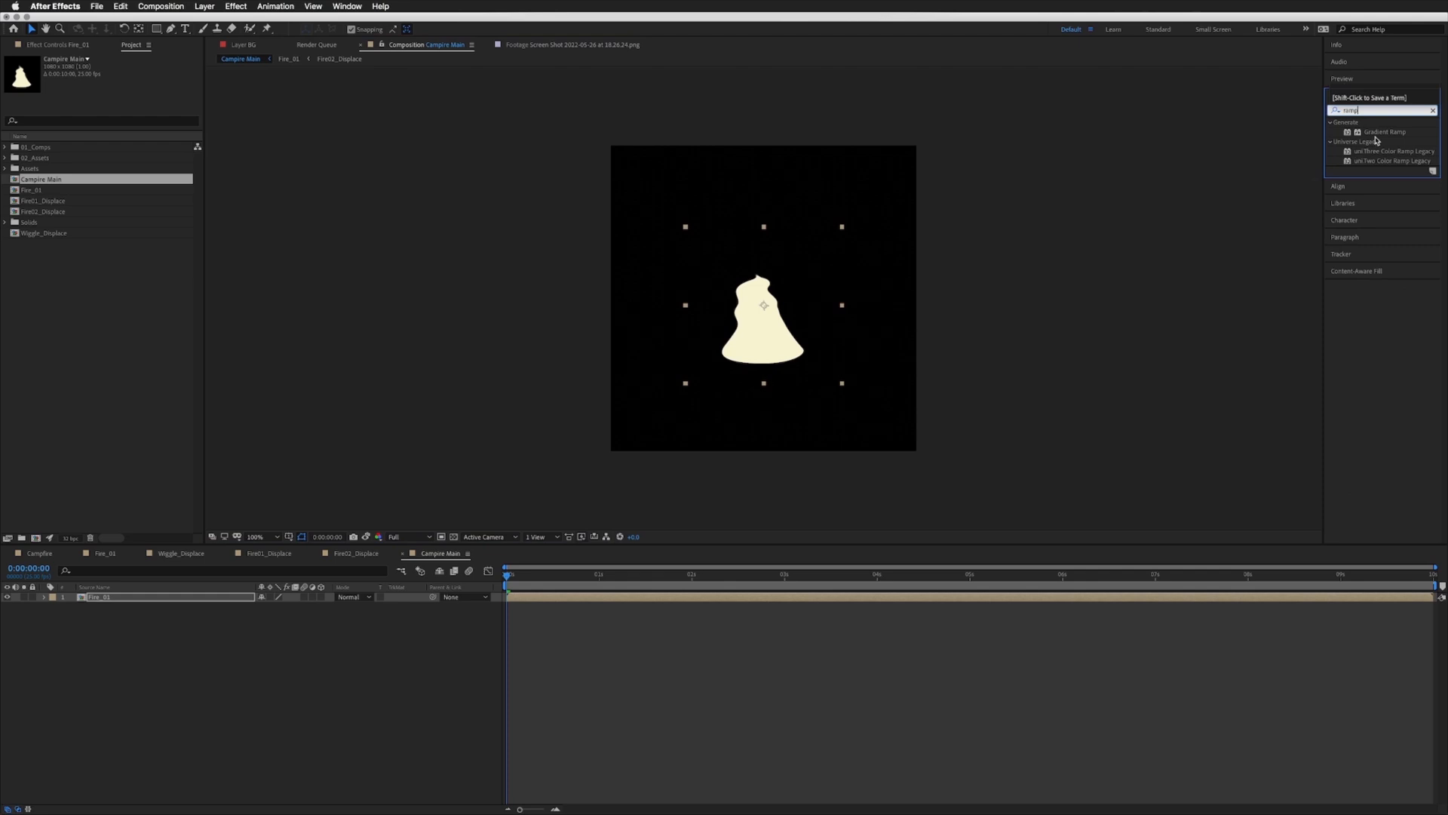
pyautogui.moveTo(1381, 132); pyautogui.dragTo(110, 598)
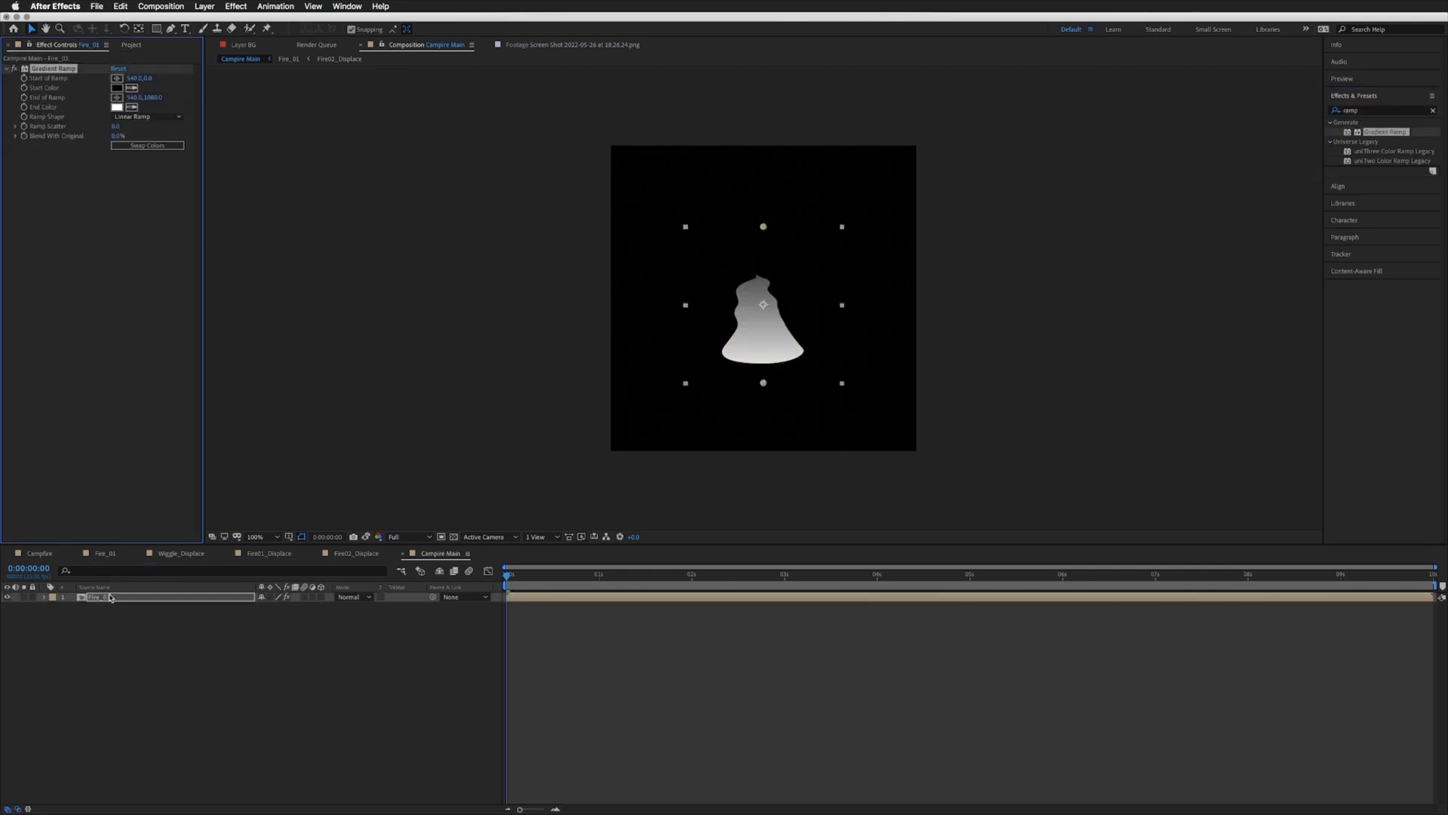
# Step: Set the Gradient Ramp's start color to a saturated orange
pyautogui.click(118, 88)
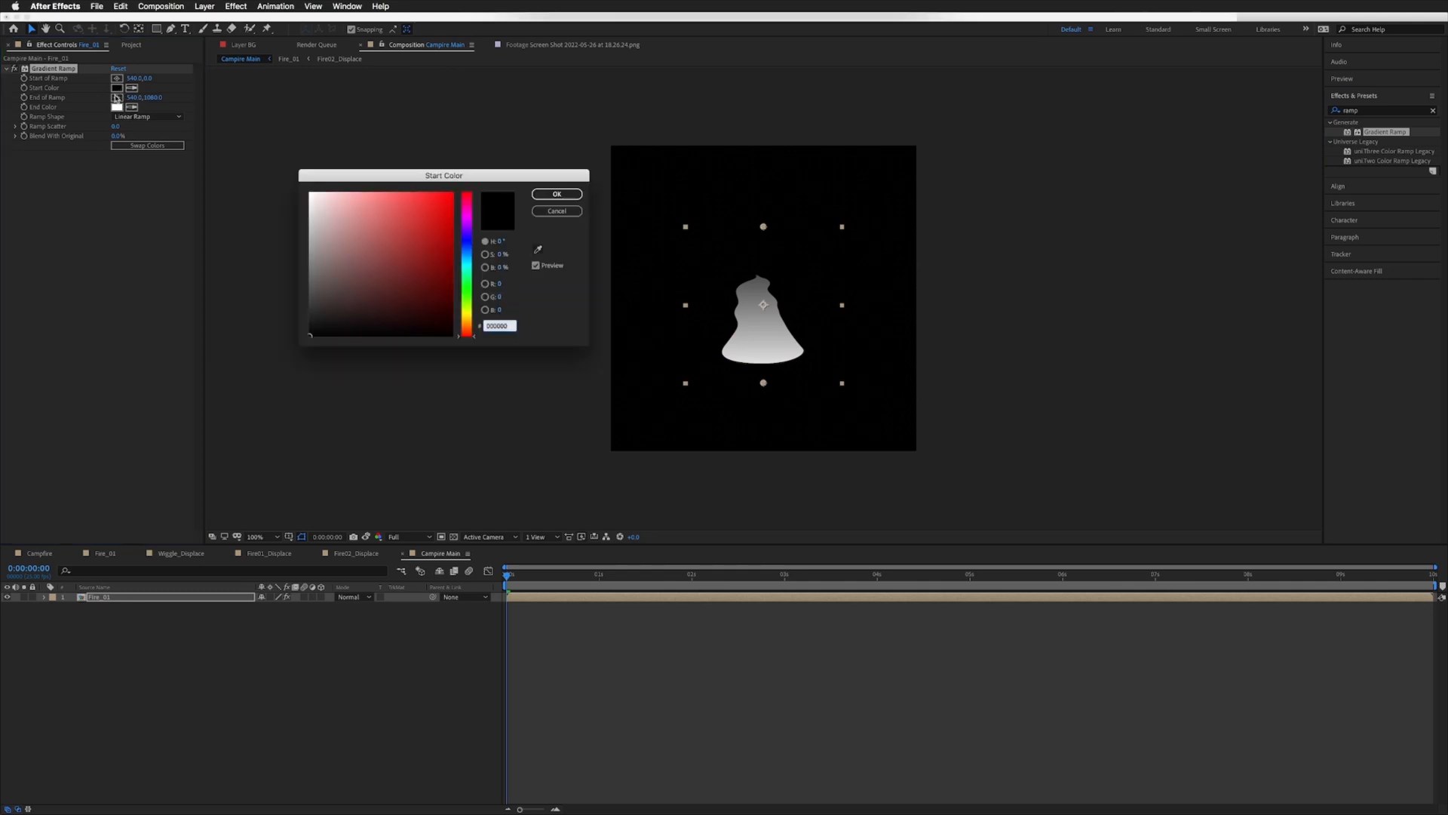
pyautogui.moveTo(466, 236); pyautogui.dragTo(465, 323)
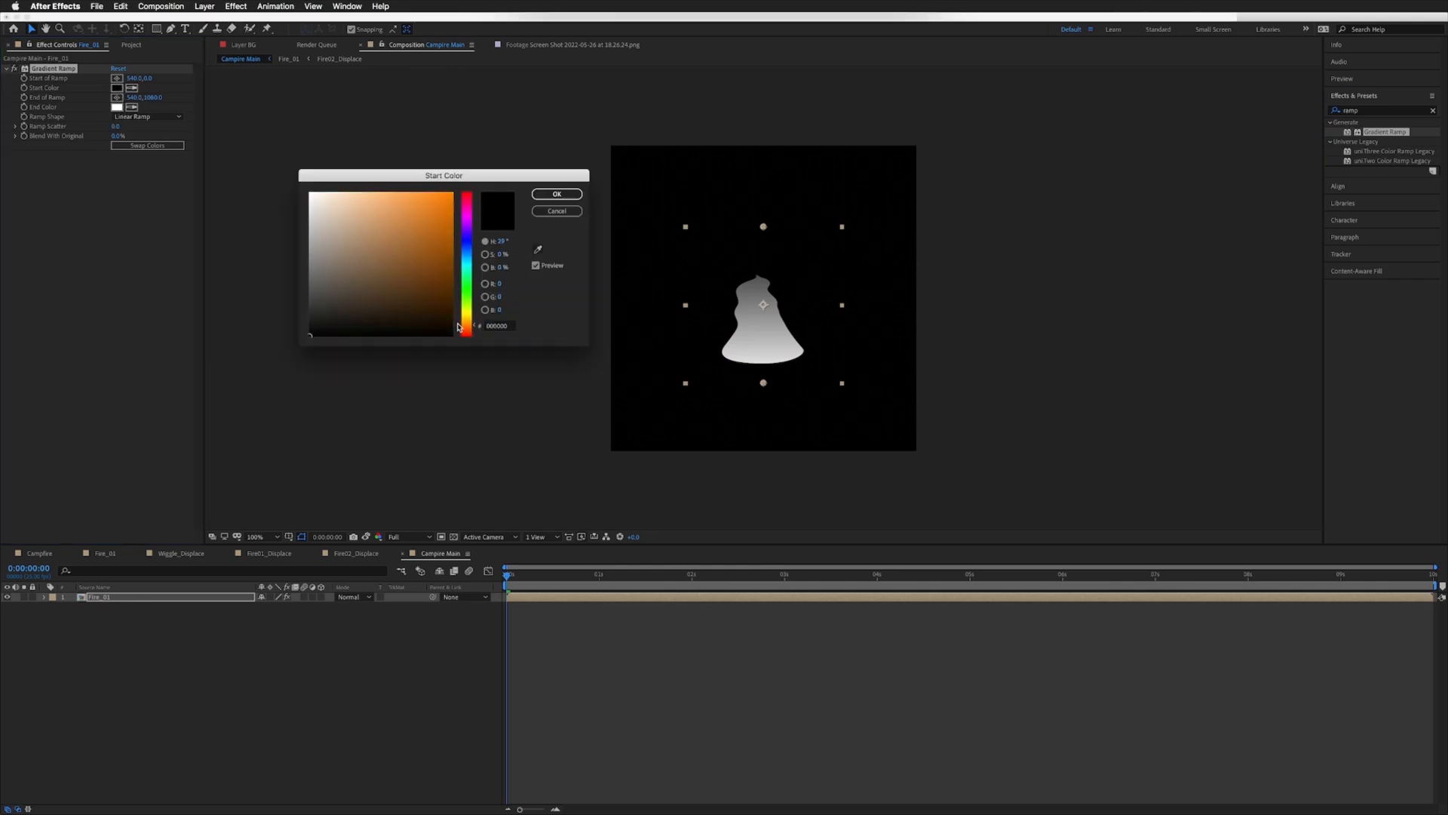
pyautogui.click(448, 224)
pyautogui.moveTo(448, 224); pyautogui.dragTo(469, 200)
pyautogui.click(557, 194)
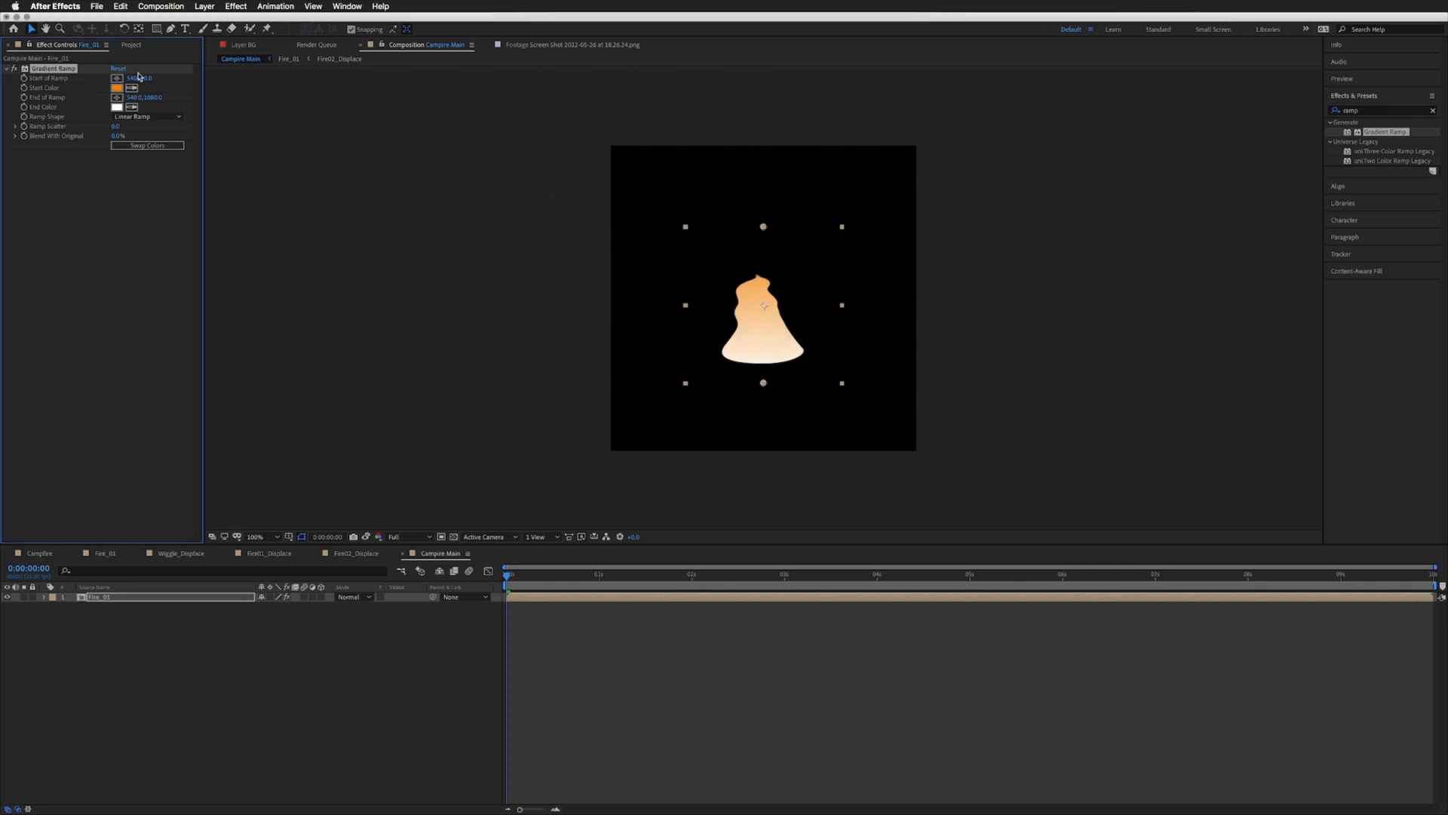
# Step: Set the Gradient Ramp's end color to red, E90027
pyautogui.click(117, 108)
pyautogui.moveTo(467, 241); pyautogui.dragTo(469, 203)
pyautogui.click(458, 204)
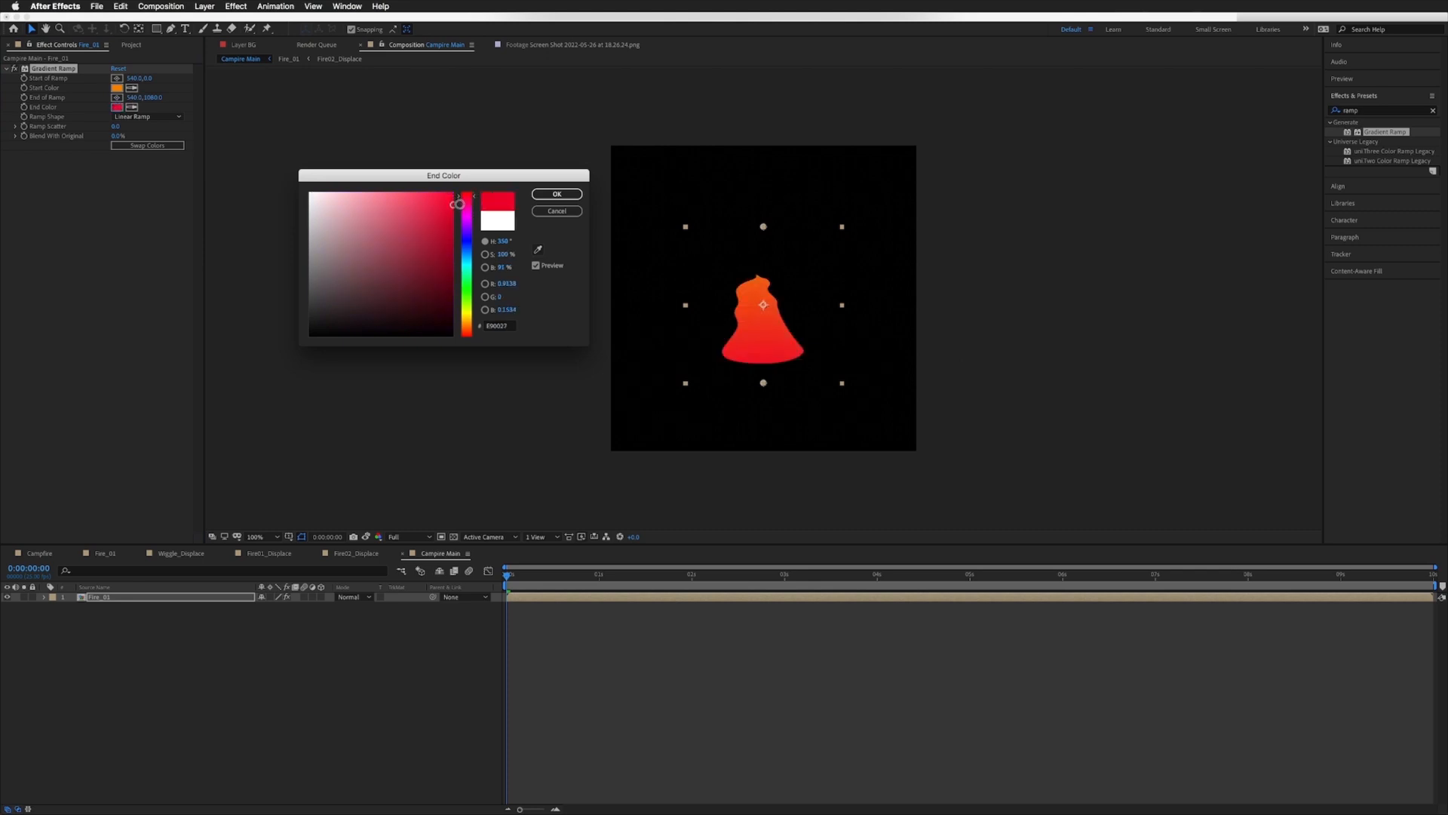
pyautogui.click(552, 199)
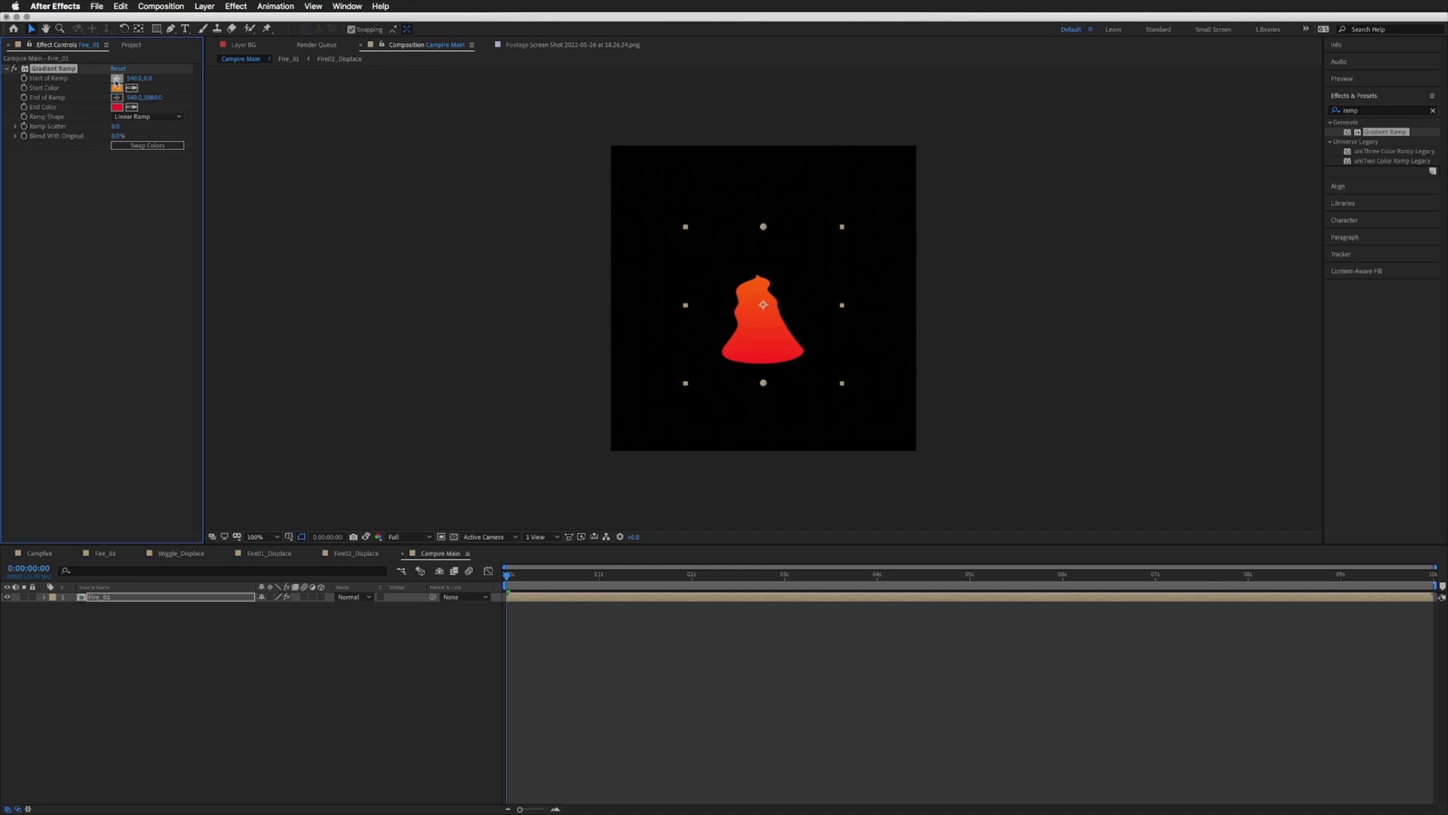
# Step: Move the ramp's start point onto the flame's tip and its end point well below the flame's base
pyautogui.moveTo(763, 228); pyautogui.dragTo(757, 284)
pyautogui.moveTo(757, 368); pyautogui.dragTo(756, 435)
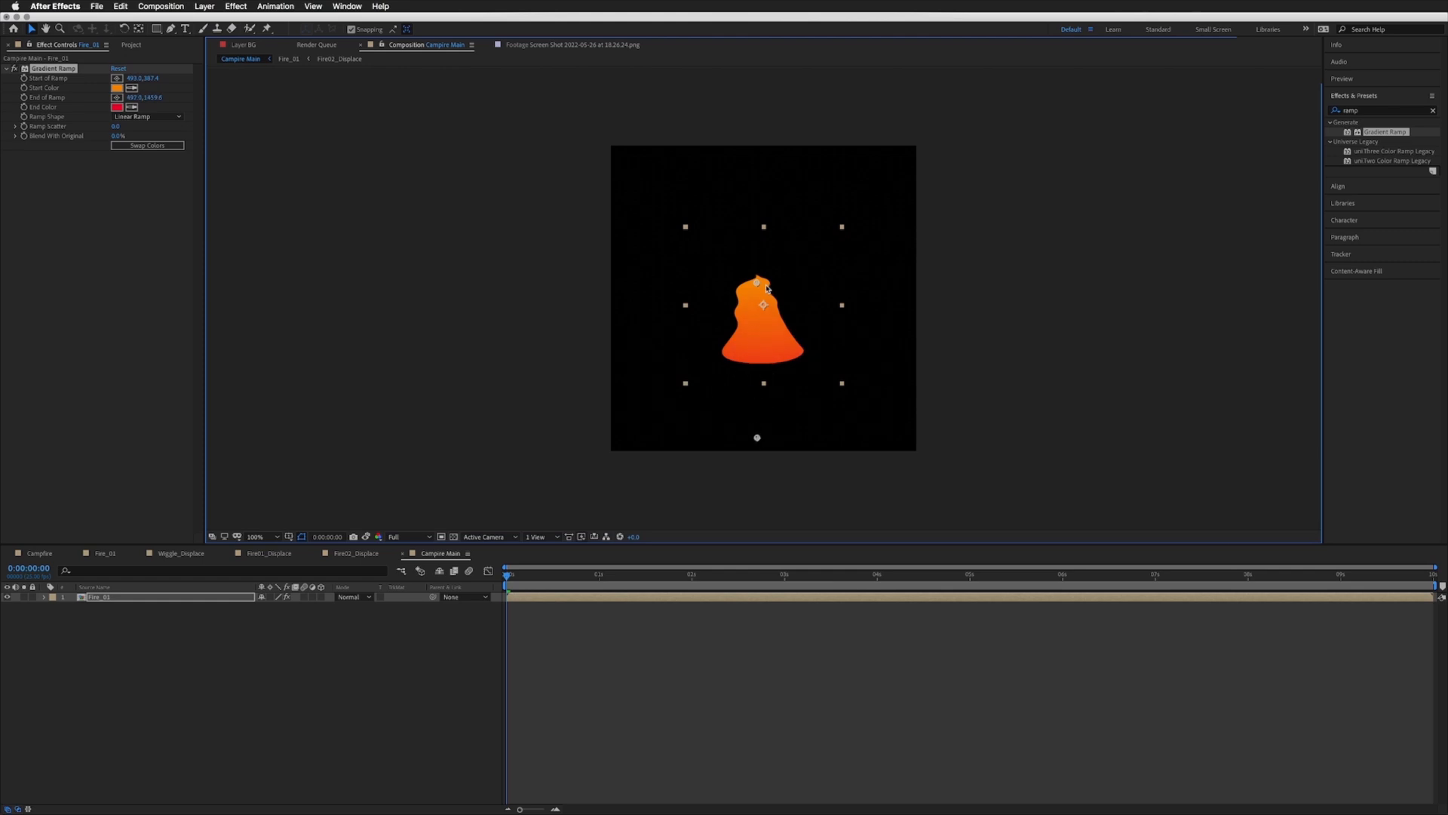
pyautogui.moveTo(763, 282); pyautogui.dragTo(761, 278)
# Step: Change the ramp's end color to orange and move its end point up to the flame's base
pyautogui.click(117, 107)
pyautogui.moveTo(472, 323); pyautogui.dragTo(471, 327)
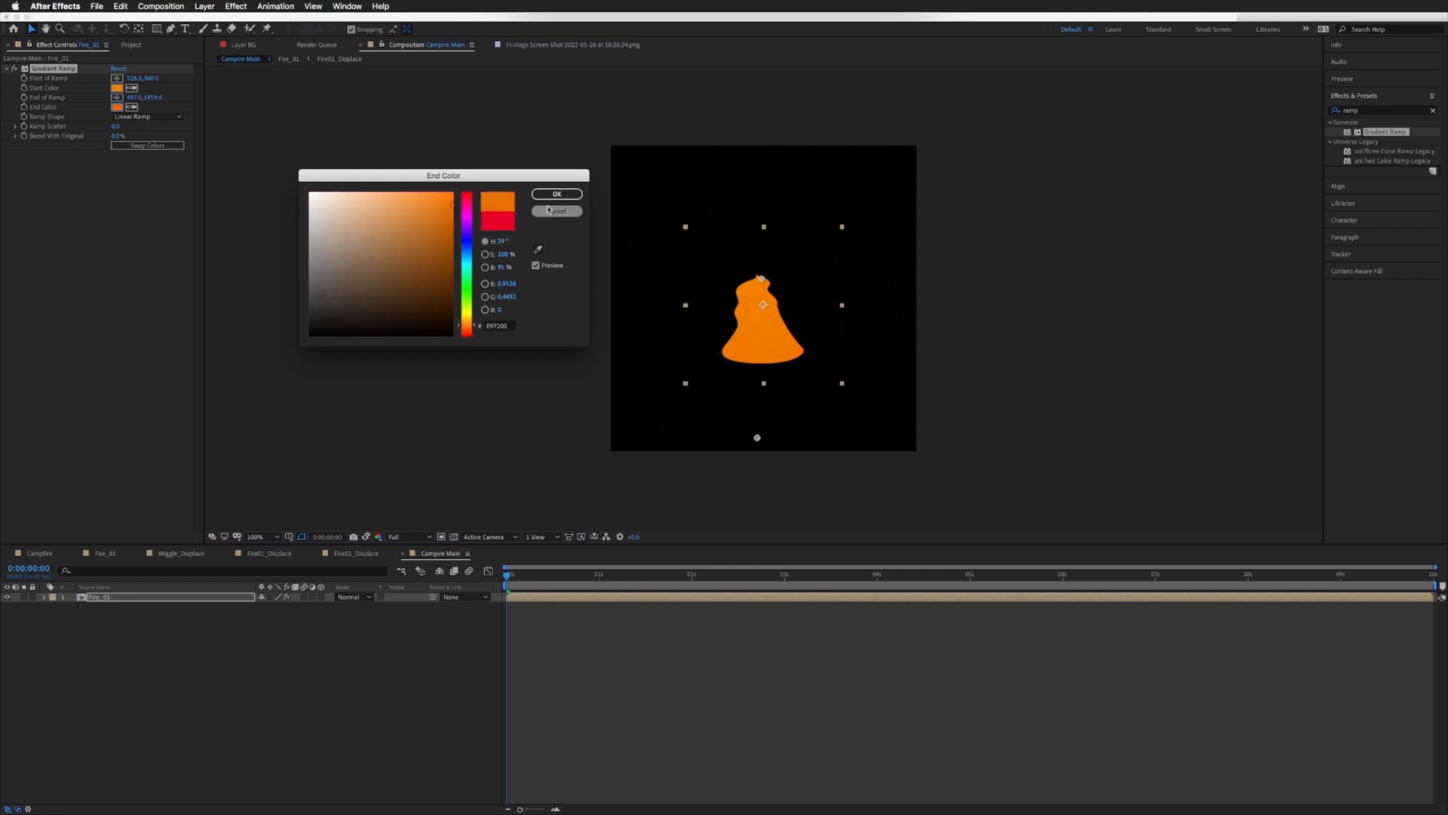
pyautogui.click(557, 194)
pyautogui.moveTo(758, 438); pyautogui.dragTo(756, 360)
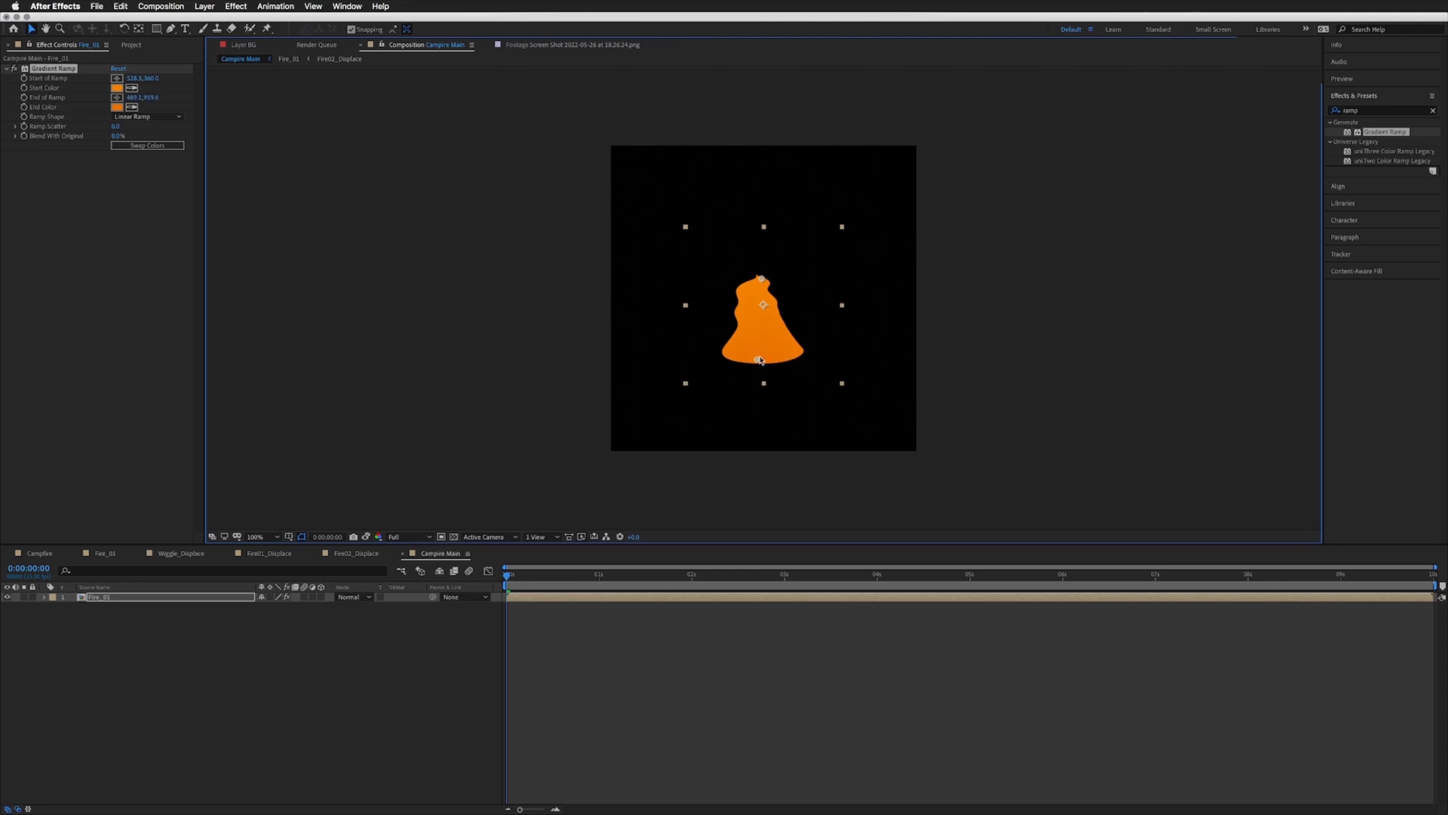
# Step: Set the flame ramp's end color to red-orange, E94700, and move its start and end points slightly beyond the flame's tip and base
pyautogui.click(117, 107)
pyautogui.click(469, 328)
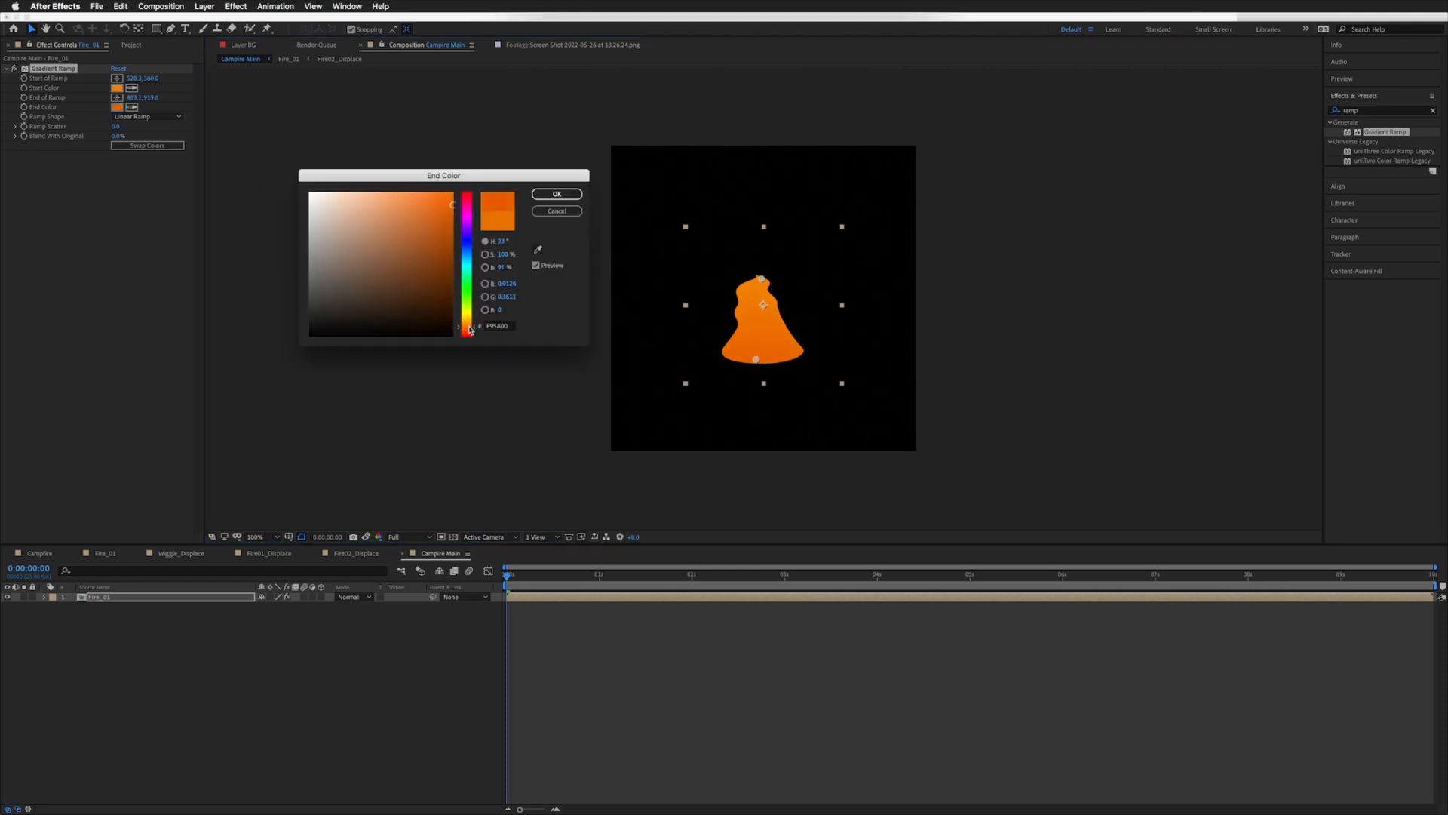
pyautogui.moveTo(469, 330); pyautogui.dragTo(469, 332)
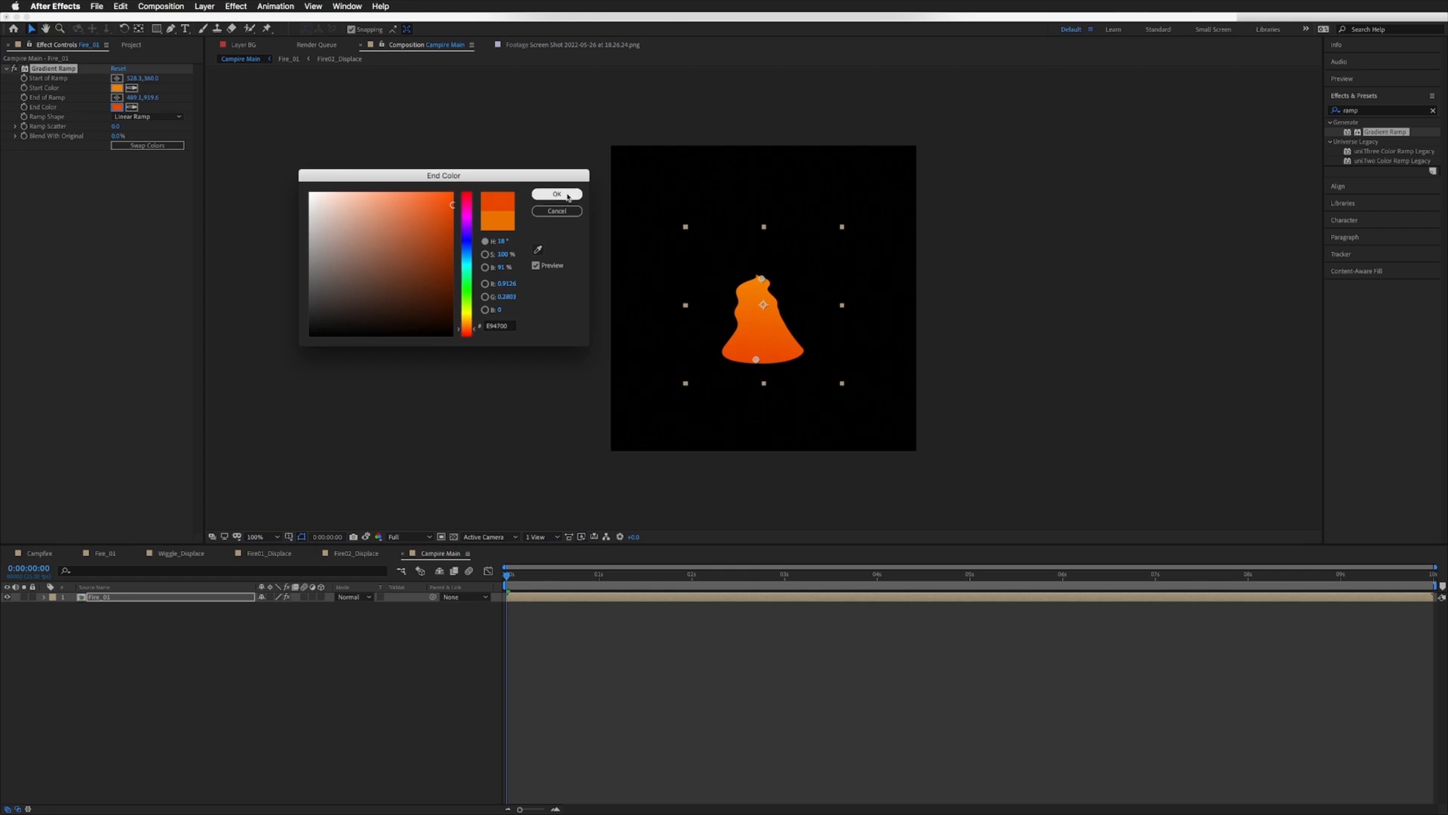
pyautogui.click(557, 194)
pyautogui.moveTo(756, 359); pyautogui.dragTo(755, 368)
pyautogui.moveTo(761, 278); pyautogui.dragTo(755, 266)
# Step: Preview the flame animation and return to the first frame
pyautogui.click(573, 631)
pyautogui.press('space')
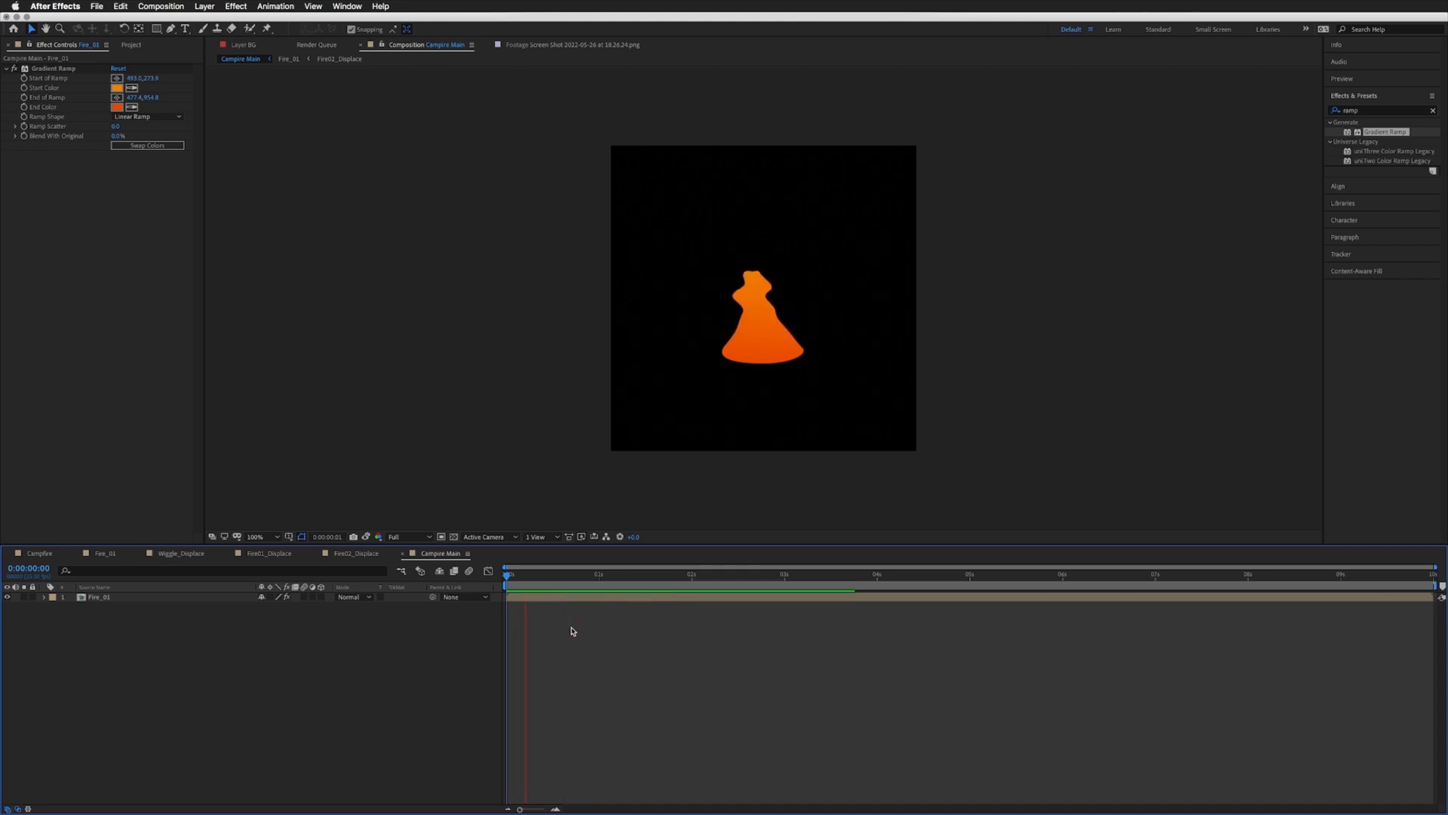
pyautogui.press('space')
pyautogui.press('Home')
# Step: Create a 1080 x 1080 px deep blue solid and place it beneath the Fire_01 layer as the background
pyautogui.click(198, 8)
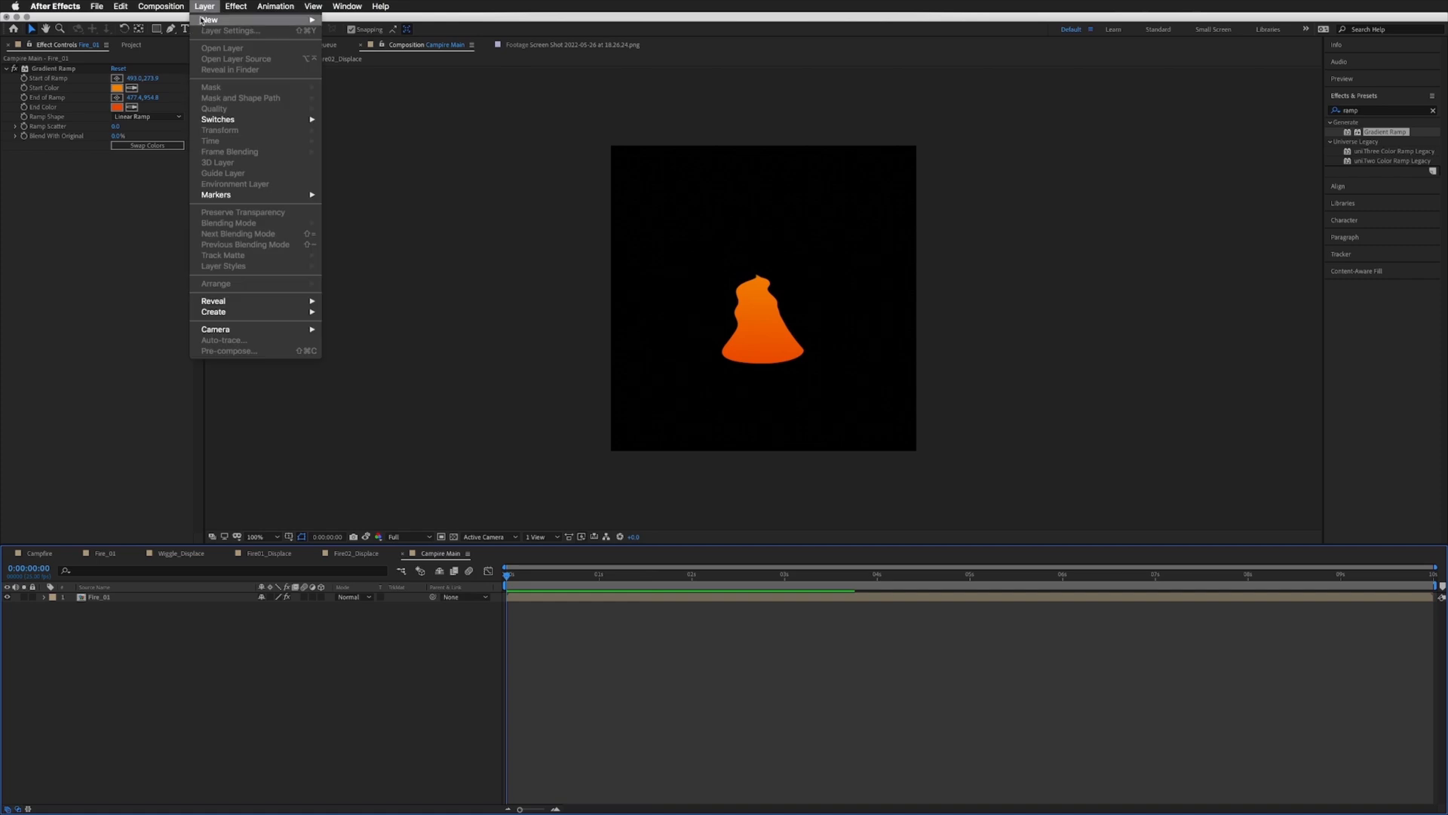
pyautogui.moveTo(249, 20)
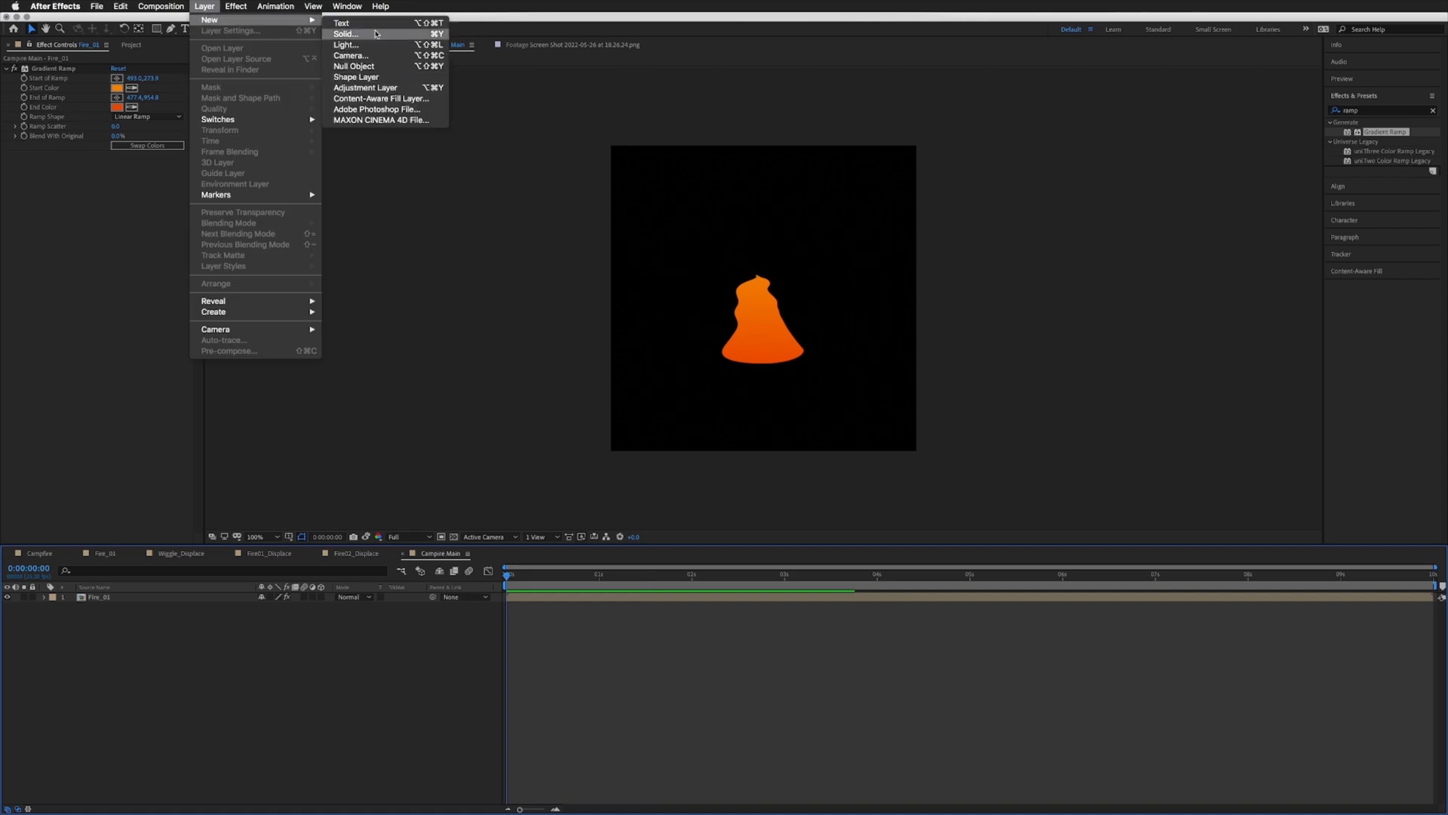
pyautogui.click(374, 35)
pyautogui.click(326, 513)
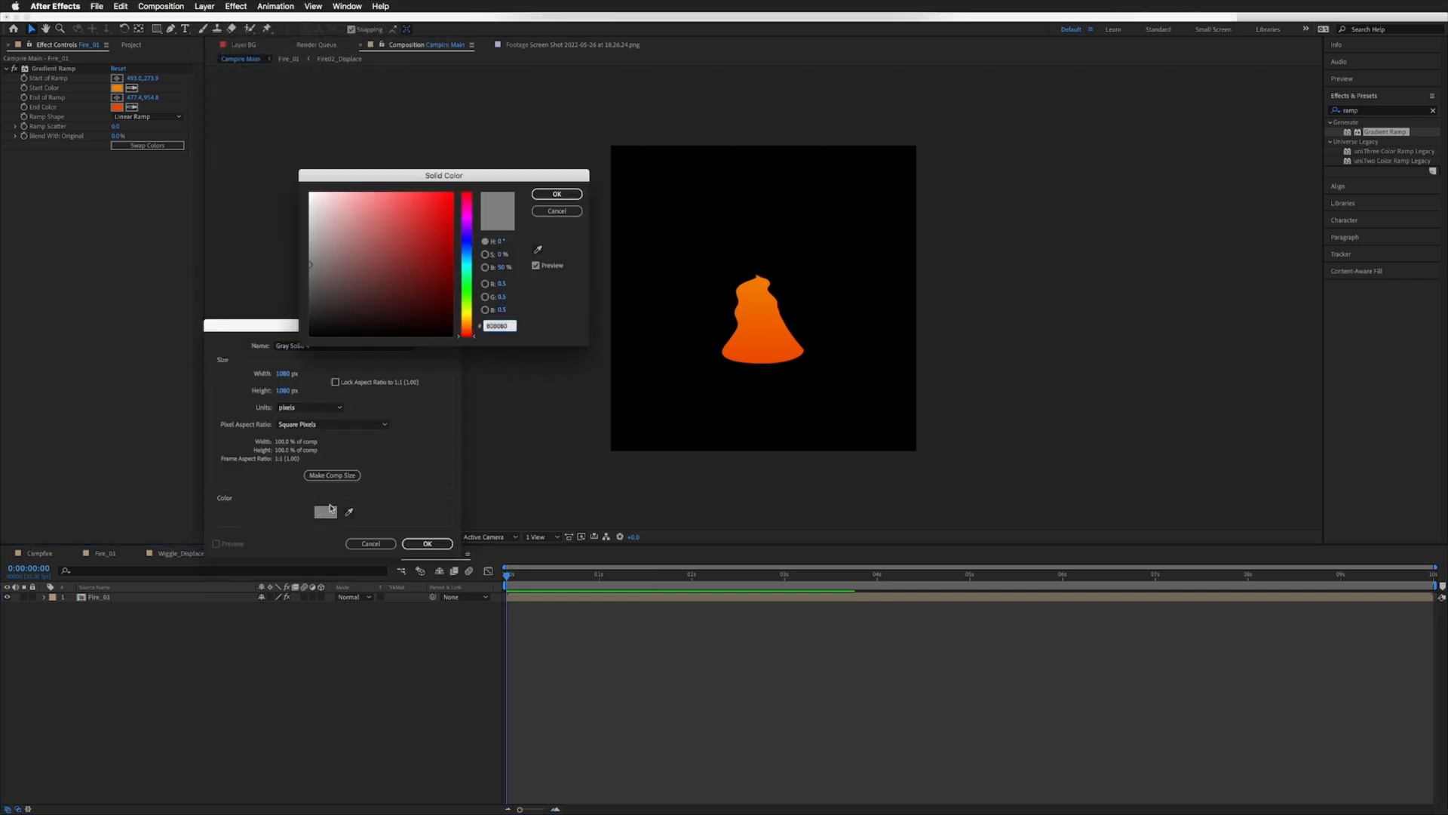
pyautogui.click(472, 242)
pyautogui.click(453, 302)
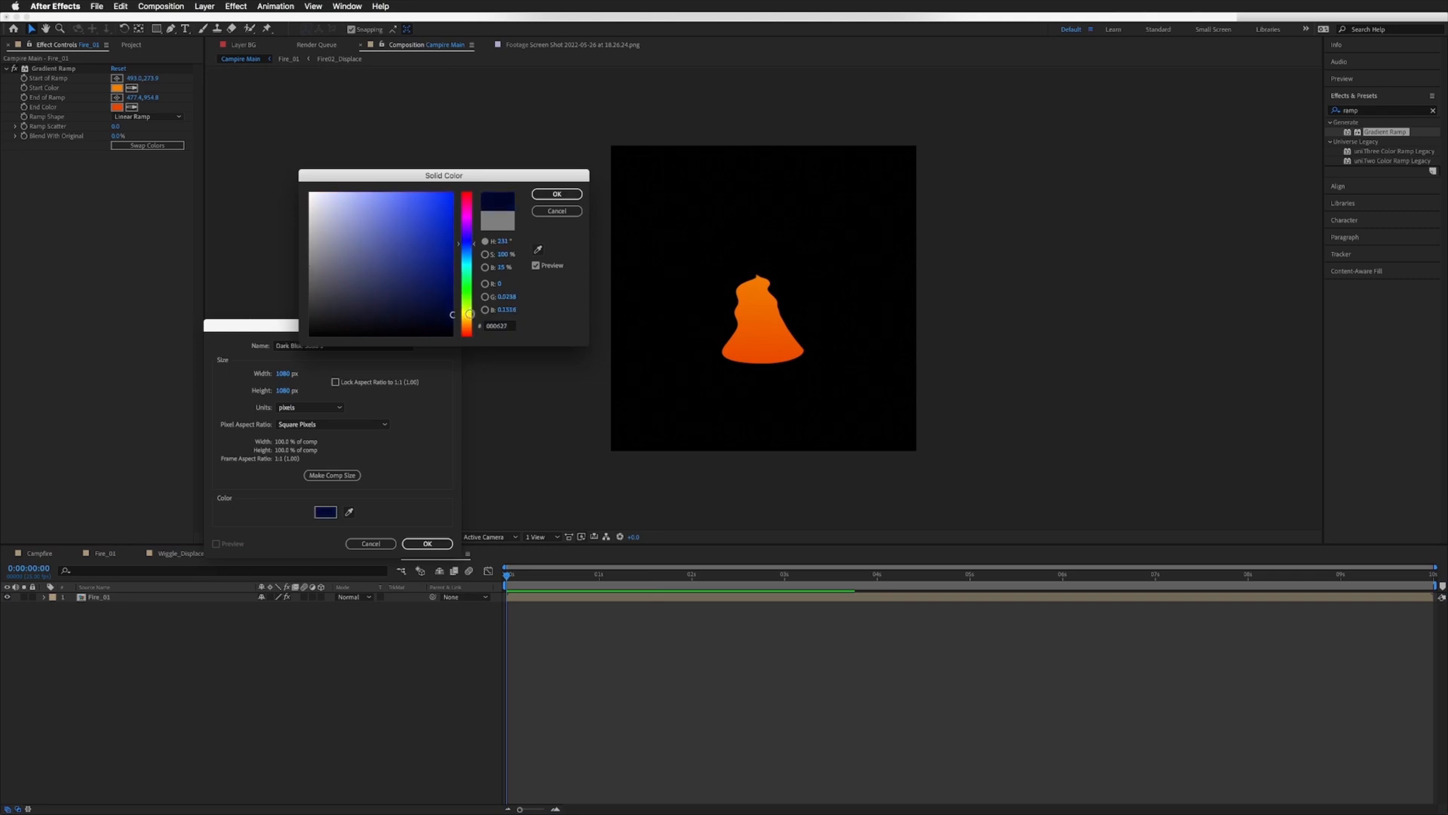
pyautogui.click(557, 194)
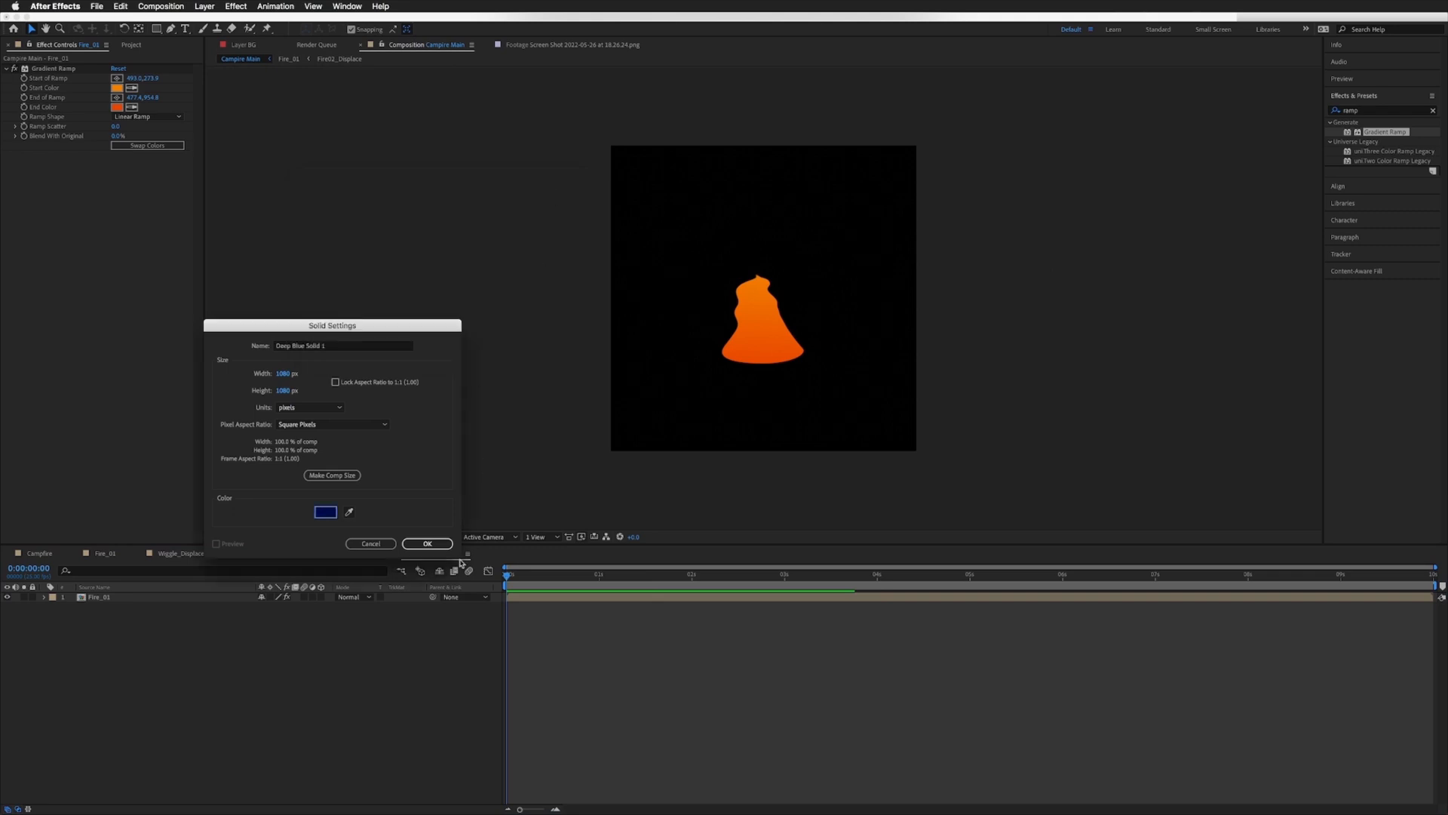
pyautogui.click(427, 544)
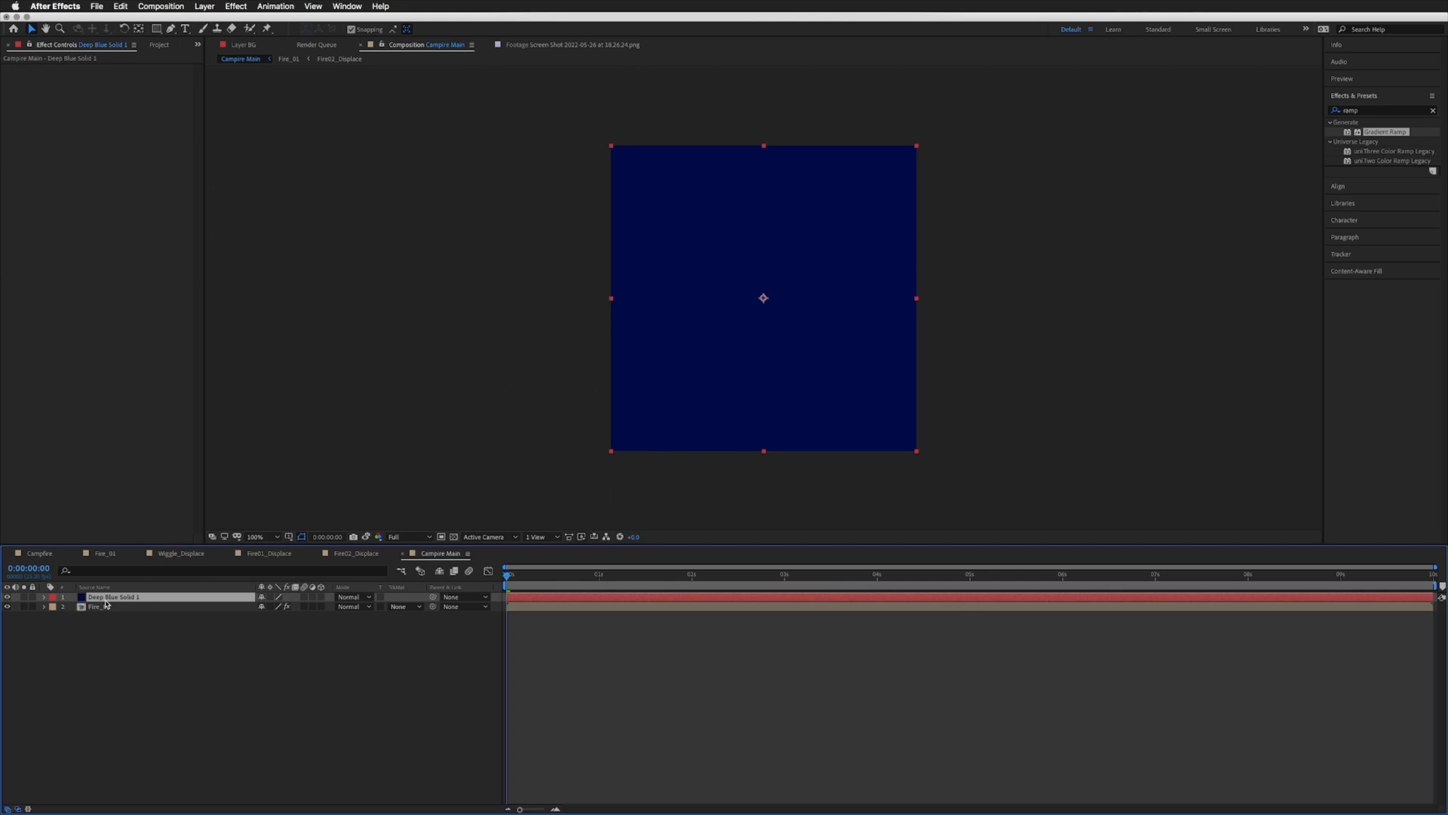
pyautogui.moveTo(111, 601); pyautogui.dragTo(91, 631)
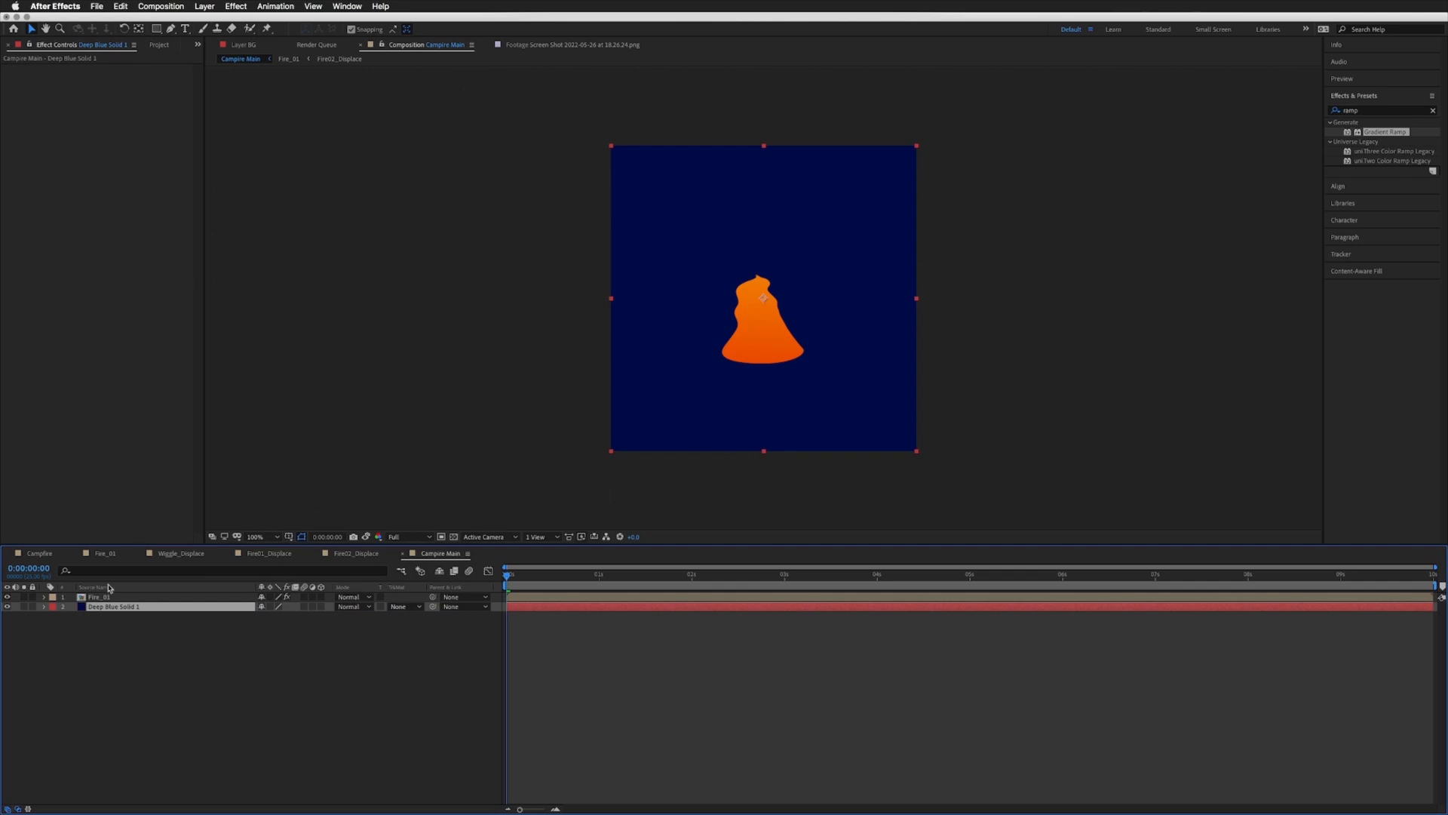
# Step: Apply Gradient Ramp to the deep blue solid with a near-black navy start color, 000125, and a dark navy end color
pyautogui.moveTo(1386, 136); pyautogui.dragTo(115, 611)
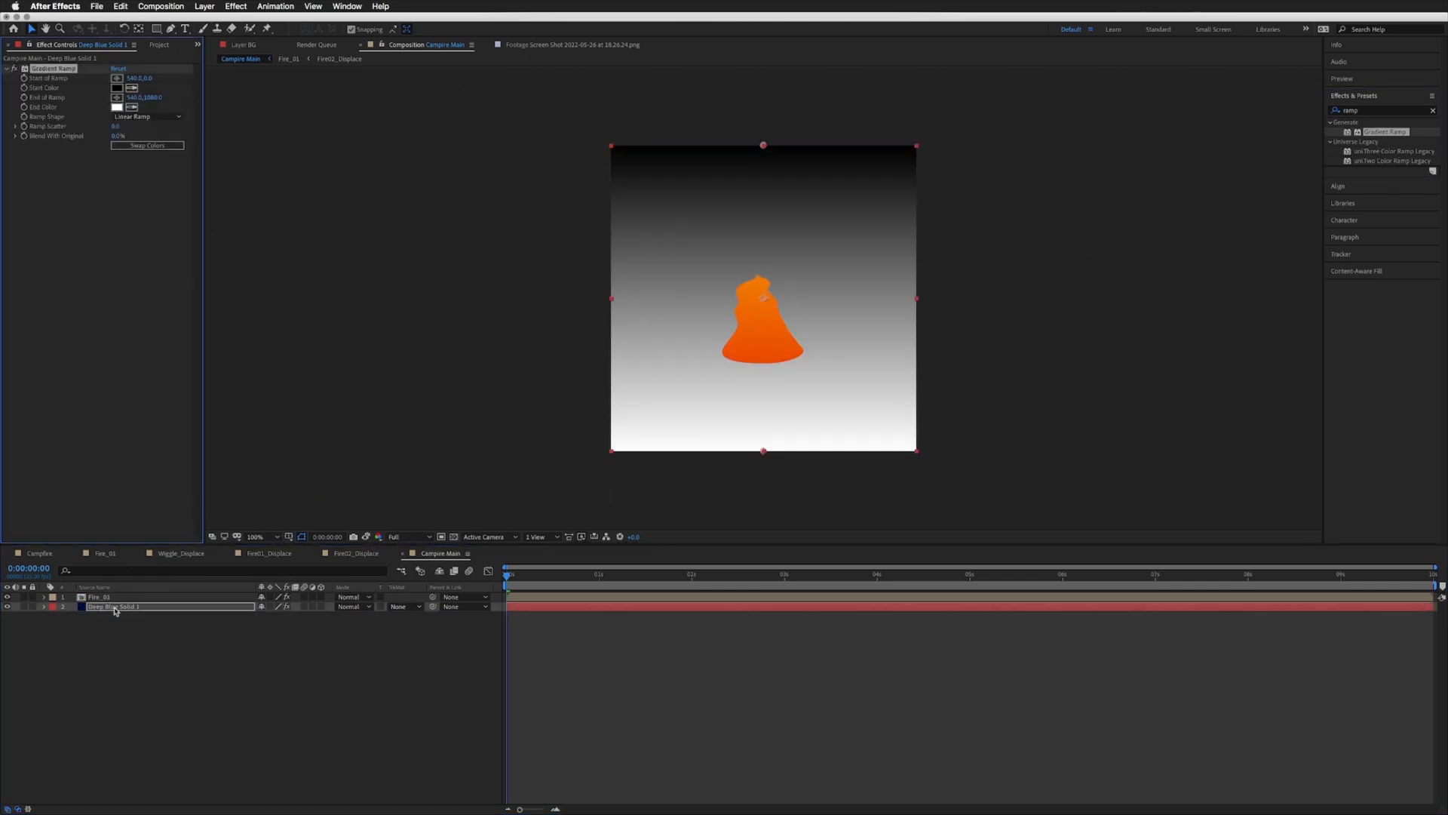
pyautogui.click(117, 87)
pyautogui.click(467, 240)
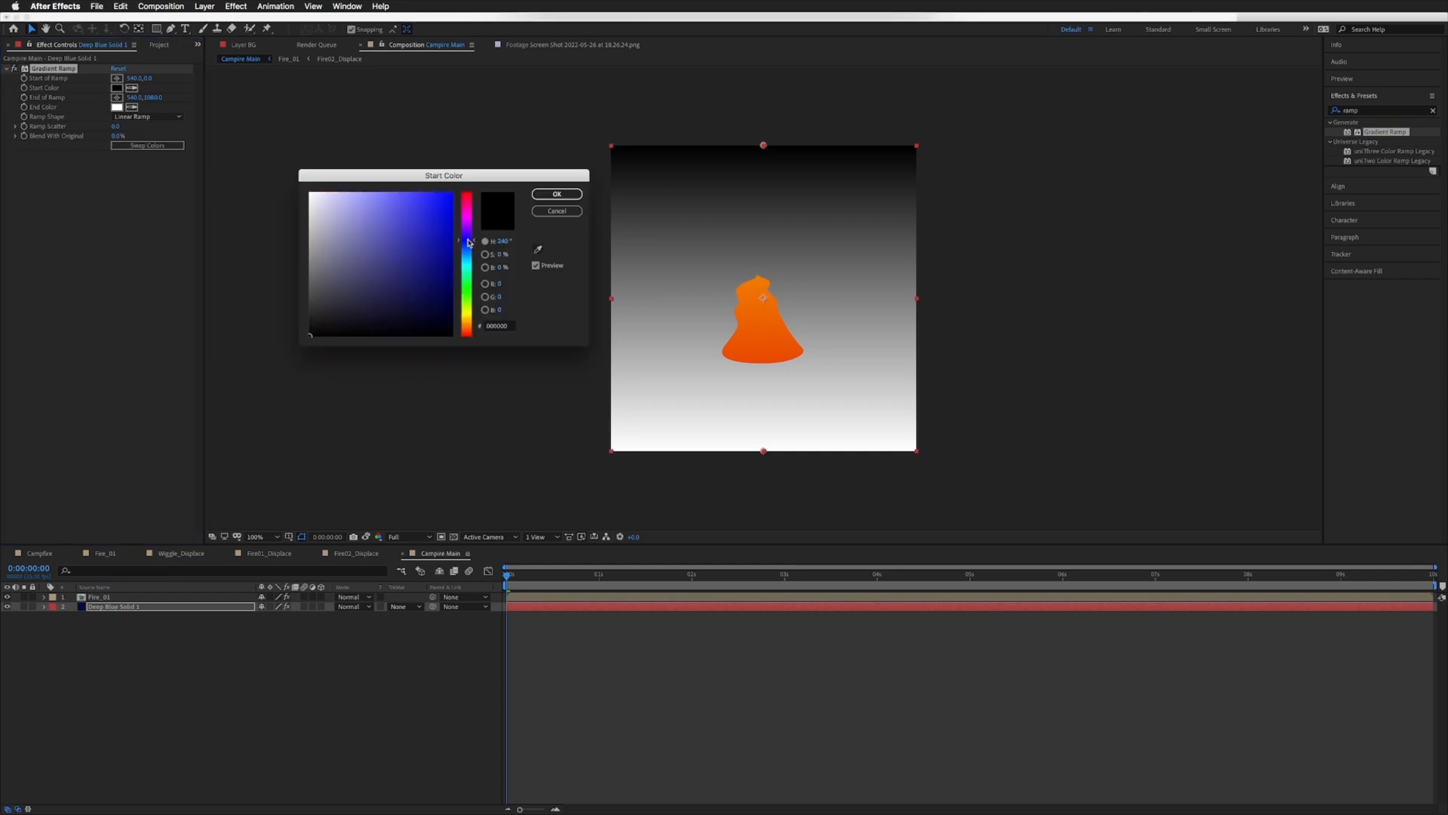
pyautogui.moveTo(414, 313); pyautogui.dragTo(454, 323)
pyautogui.click(557, 194)
pyautogui.click(117, 107)
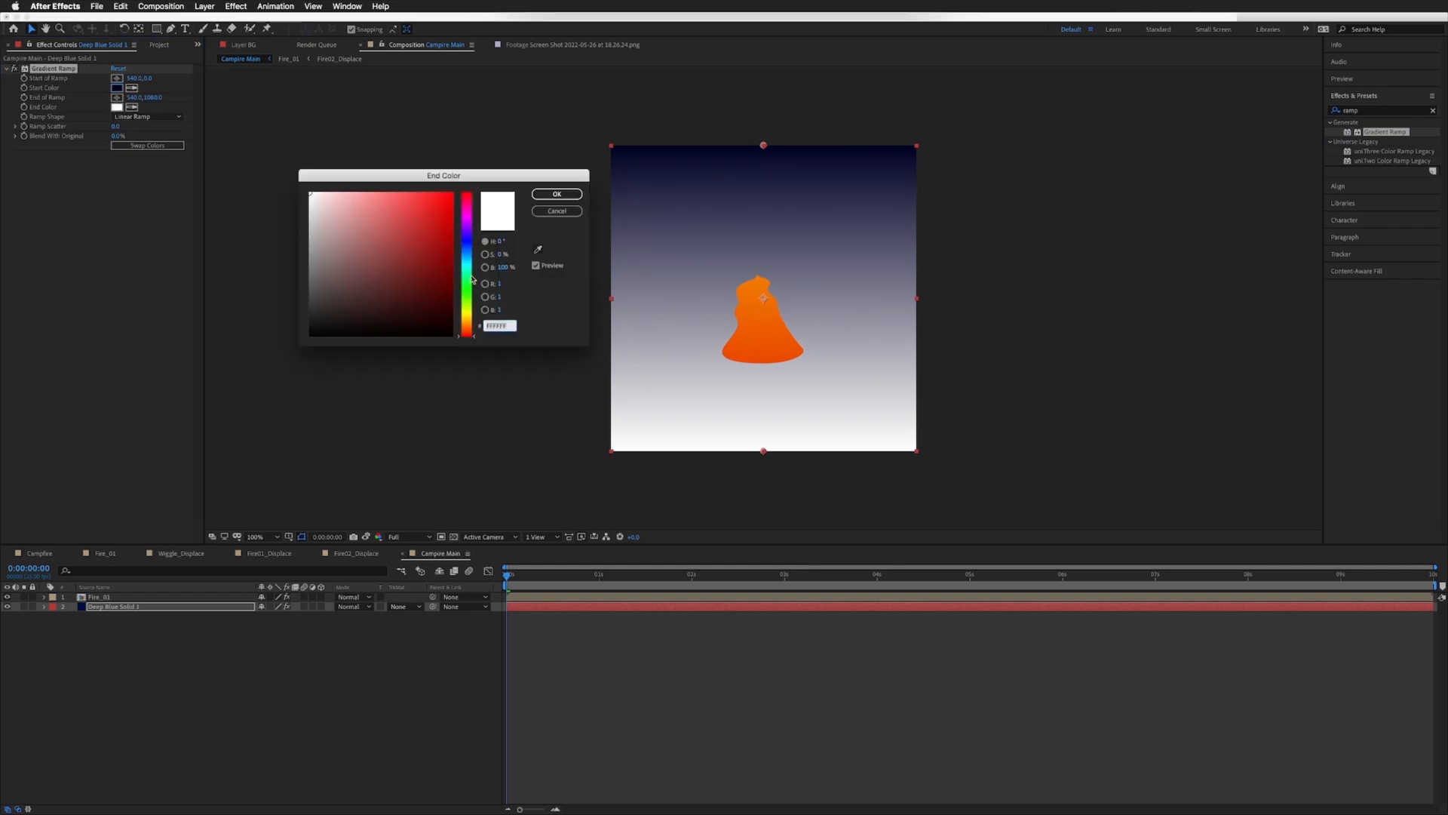
pyautogui.click(467, 241)
pyautogui.moveTo(424, 299)
pyautogui.mouseDown()
pyautogui.moveTo(477, 325)
pyautogui.moveTo(490, 296)
pyautogui.mouseUp()
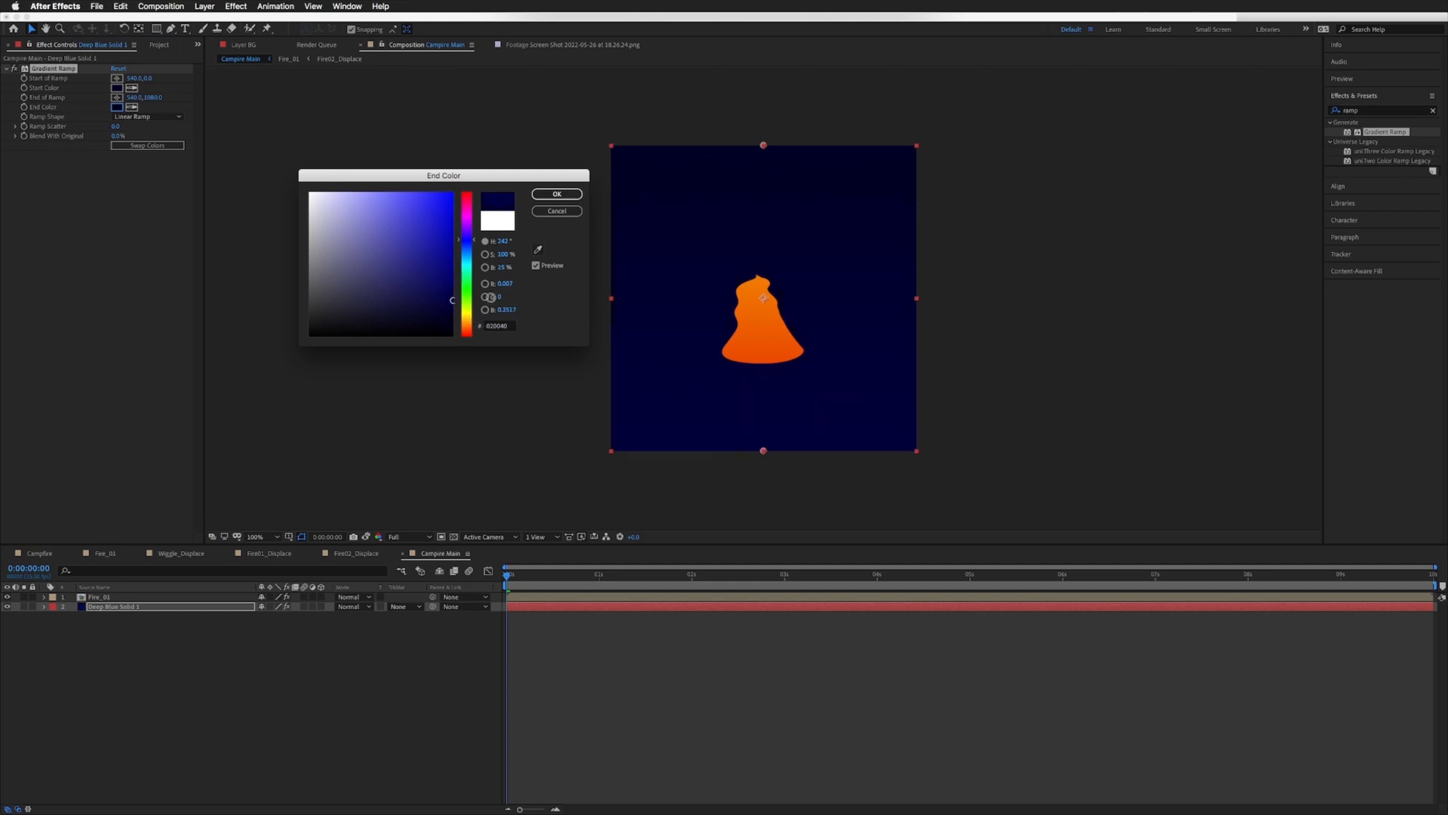
pyautogui.click(556, 194)
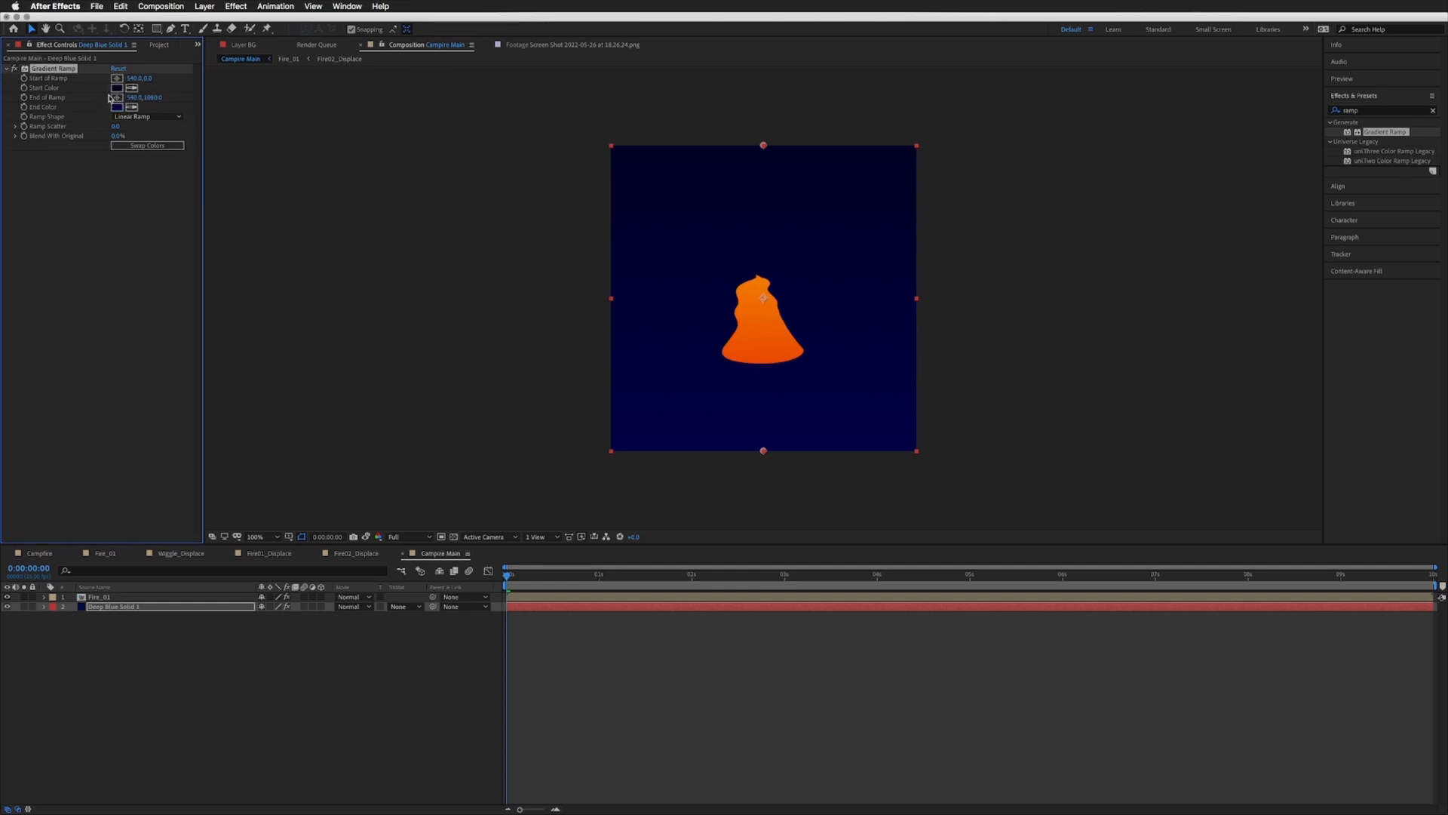
# Step: Darken the background ramp's start color to near black, shift its end color to a dark azure blue, and preview the scene
pyautogui.click(117, 88)
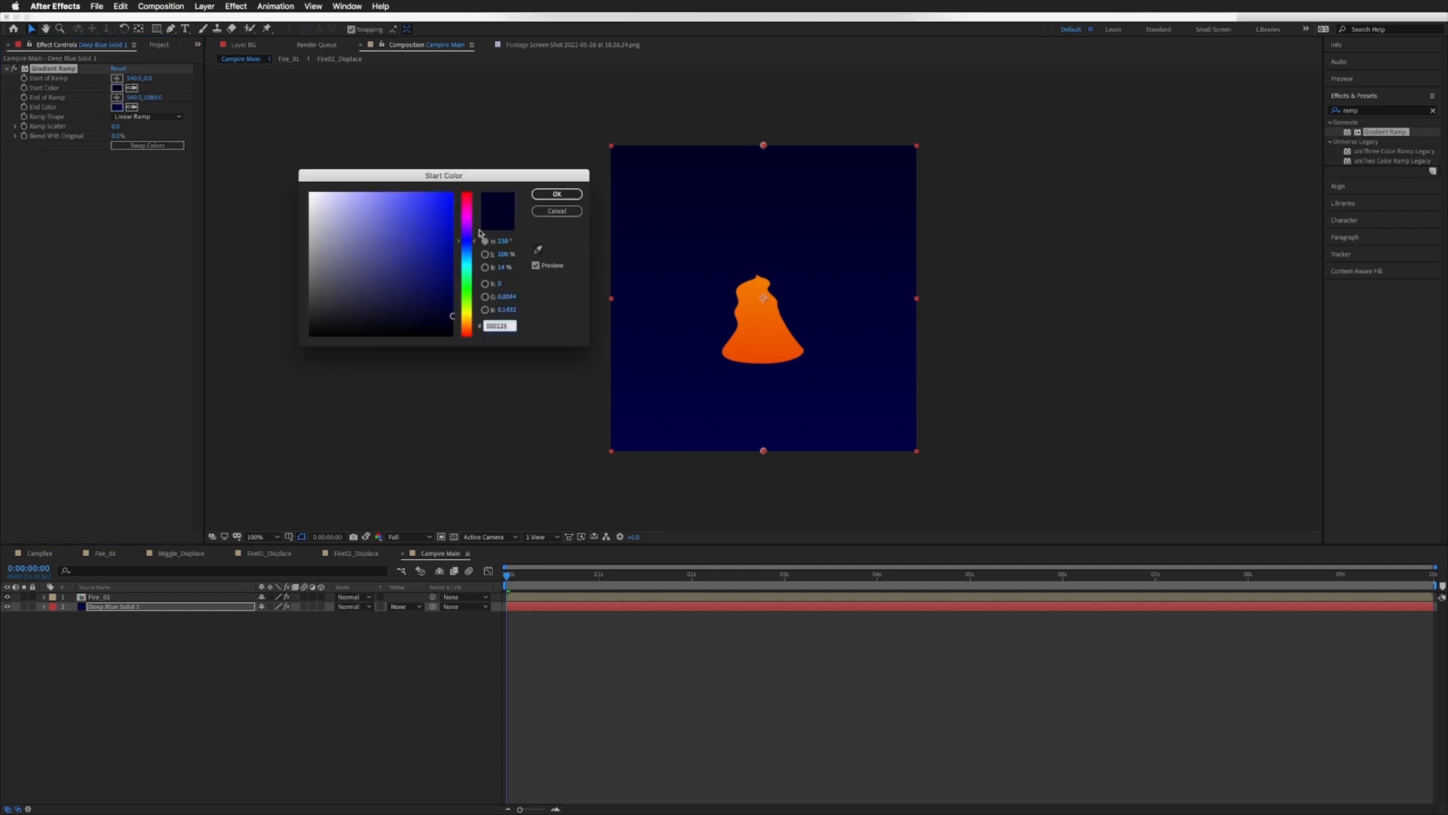
pyautogui.moveTo(453, 315); pyautogui.dragTo(452, 325)
pyautogui.click(557, 193)
pyautogui.click(117, 107)
pyautogui.moveTo(469, 252); pyautogui.dragTo(467, 252)
pyautogui.click(455, 312)
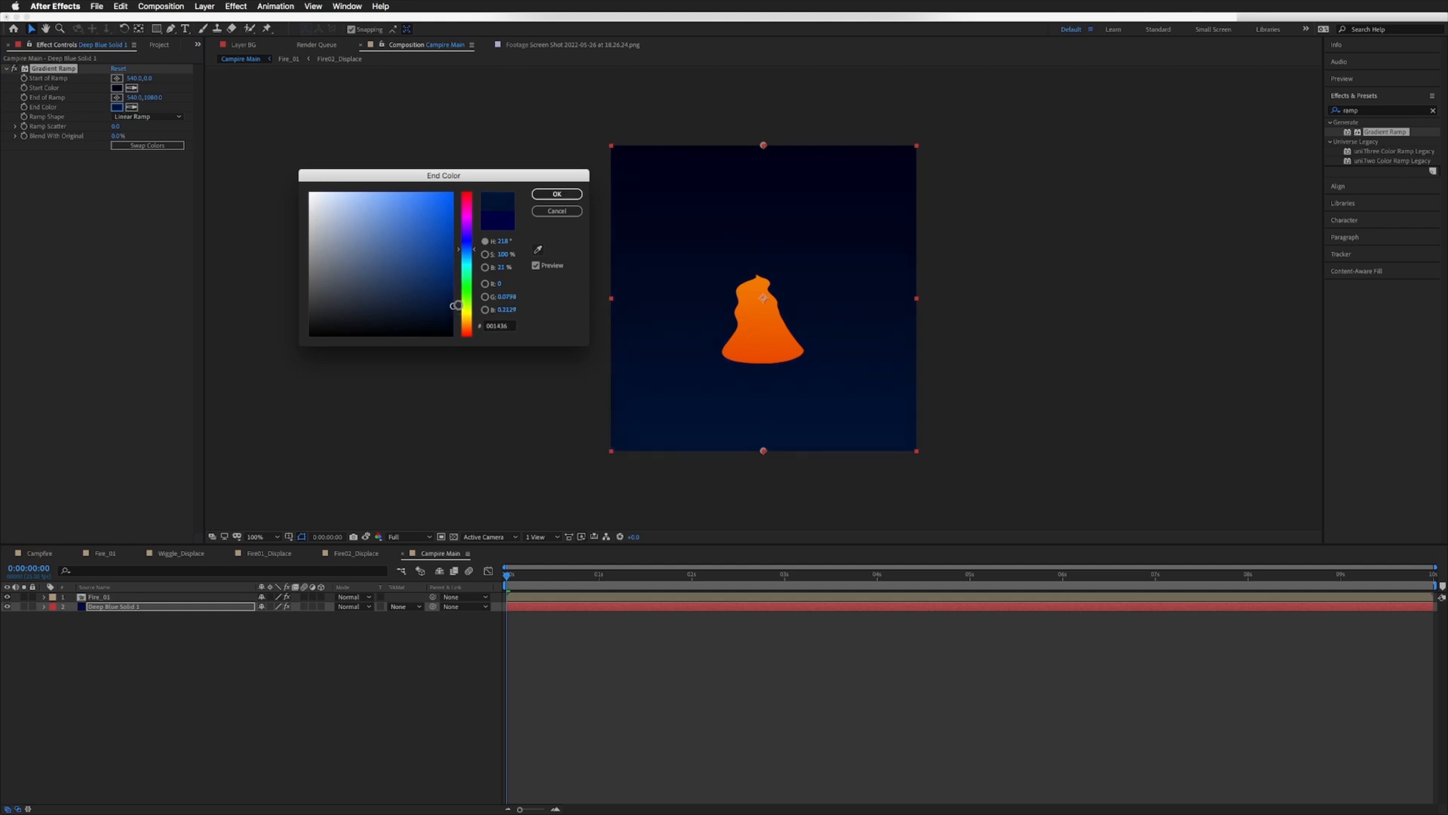
pyautogui.click(548, 202)
pyautogui.click(601, 637)
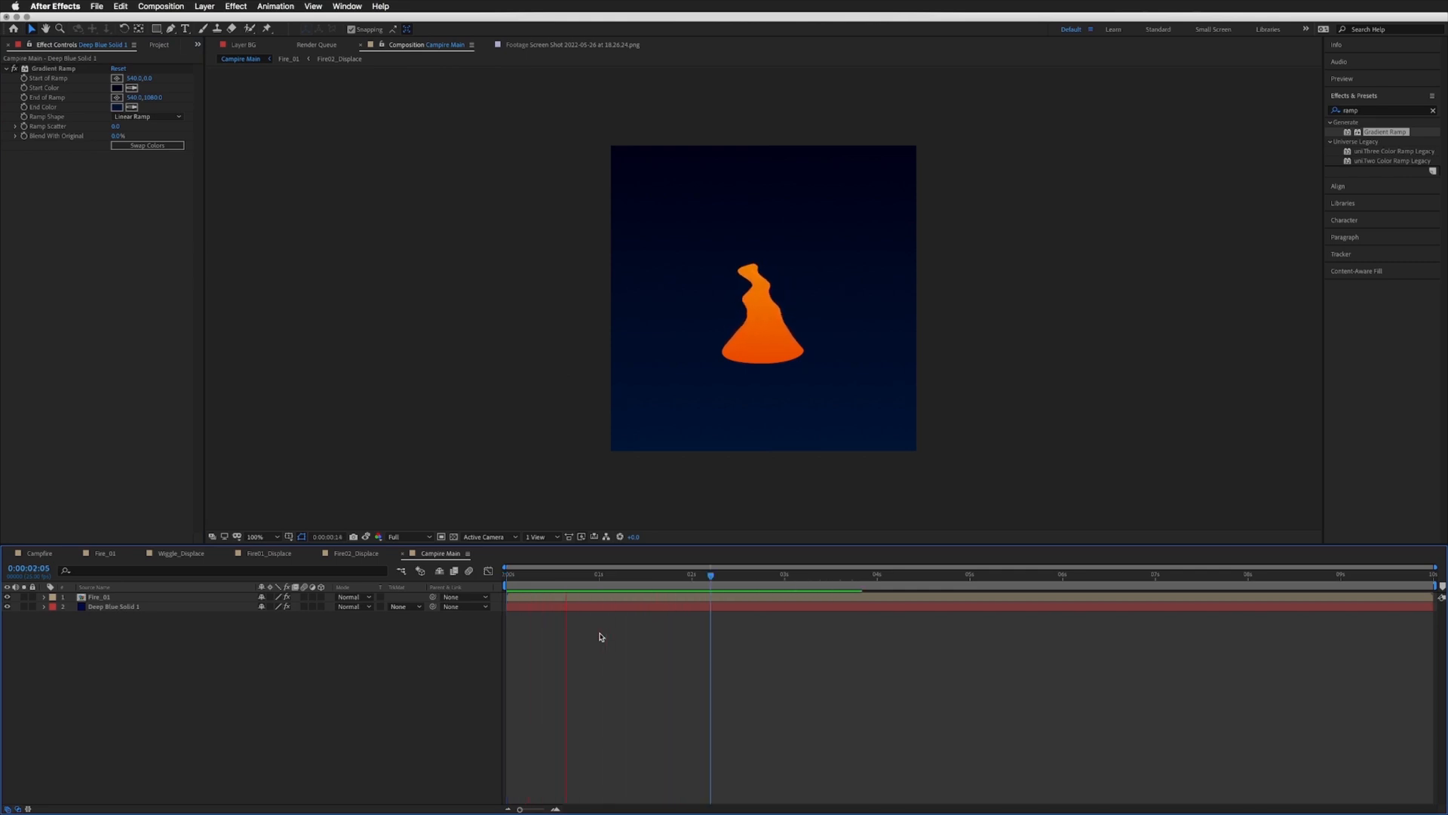
pyautogui.press('space')
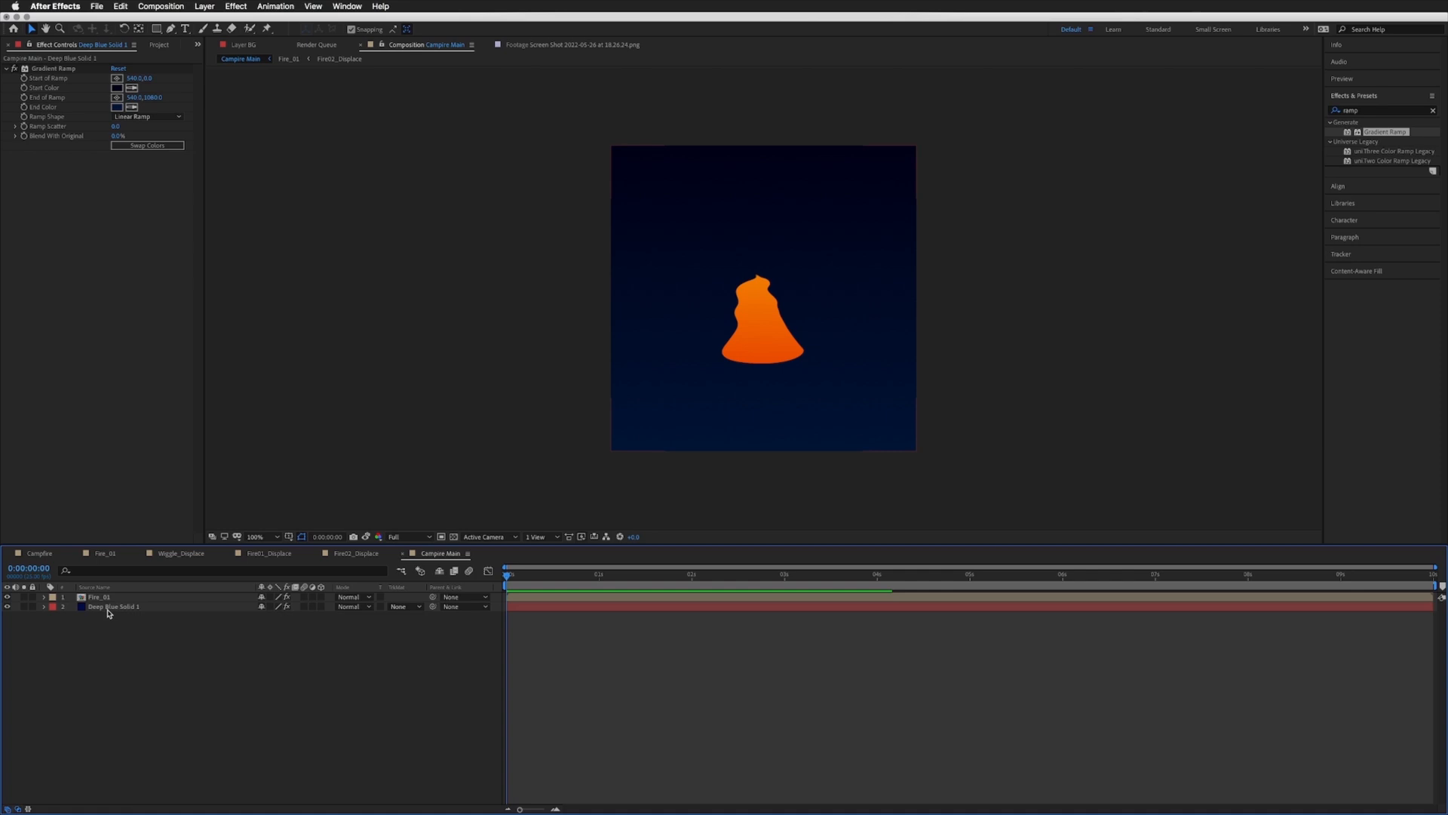
# Step: Draw a rectangle across the composition's lower third, overlapping the flame's base, and fill it with dark blue
pyautogui.click(156, 29)
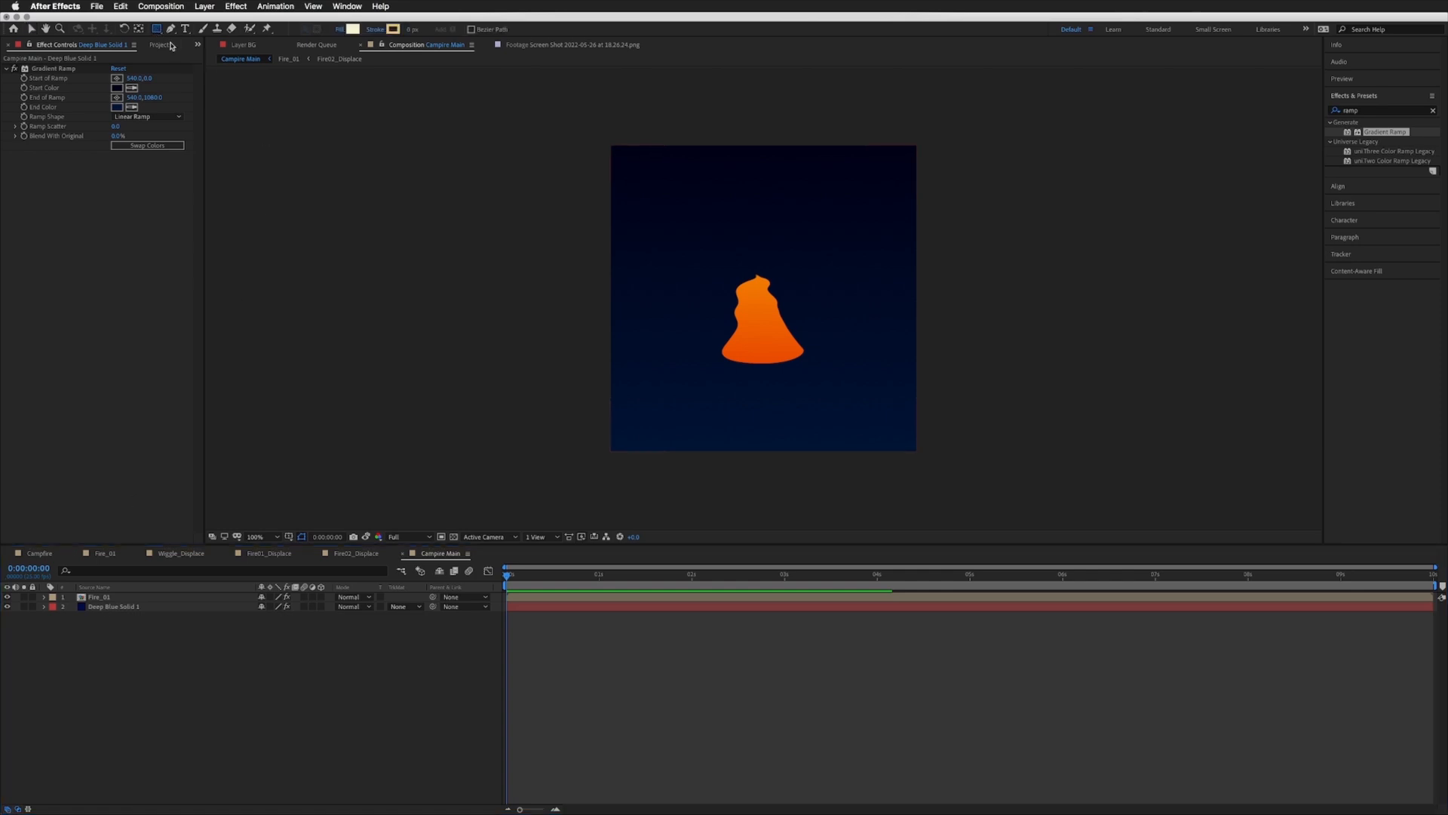
pyautogui.moveTo(592, 466)
pyautogui.mouseDown()
pyautogui.moveTo(978, 350)
pyautogui.moveTo(930, 345)
pyautogui.mouseUp()
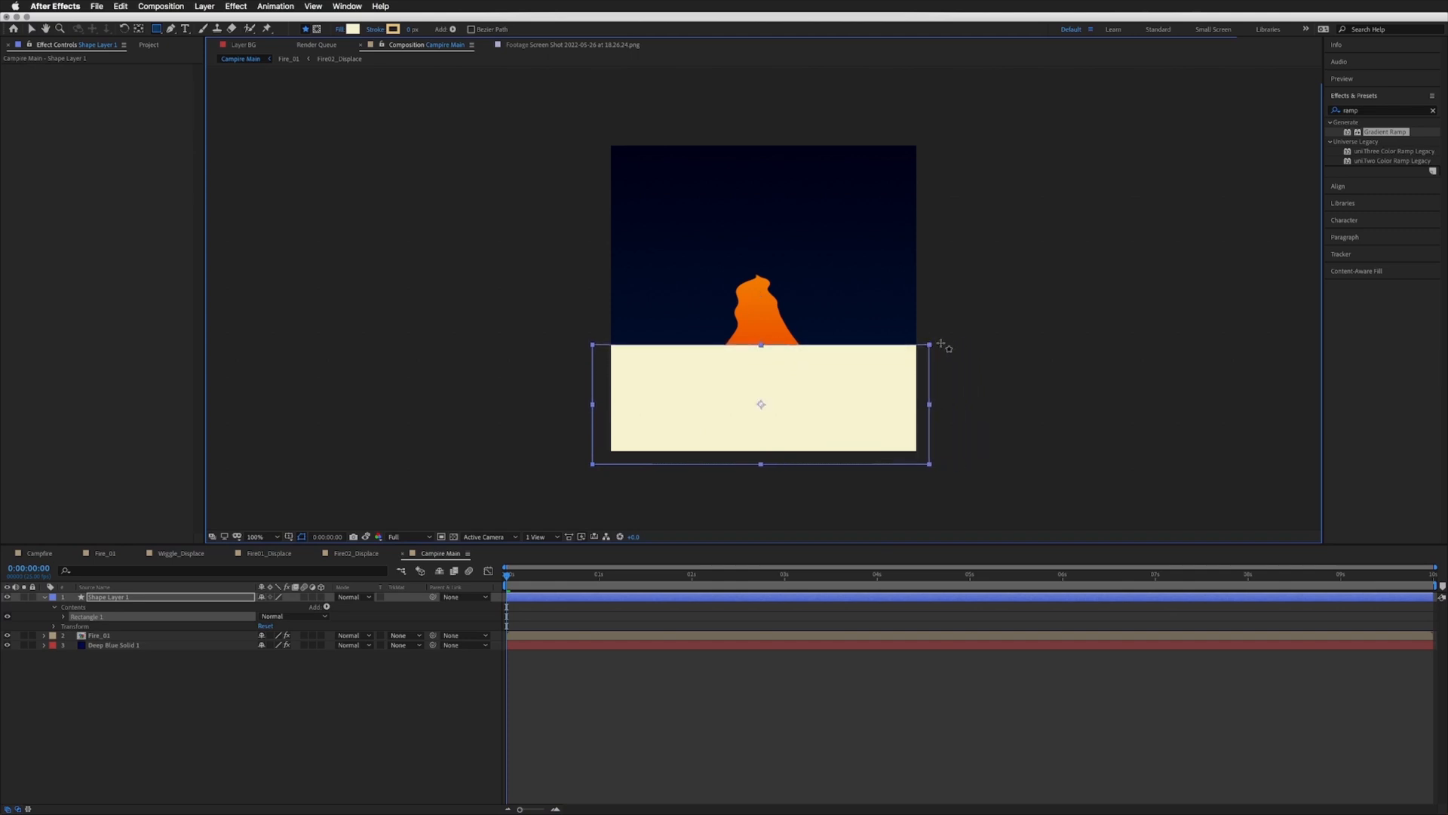
pyautogui.click(349, 30)
pyautogui.moveTo(468, 272)
pyautogui.mouseDown()
pyautogui.moveTo(468, 241)
pyautogui.moveTo(481, 311)
pyautogui.mouseUp()
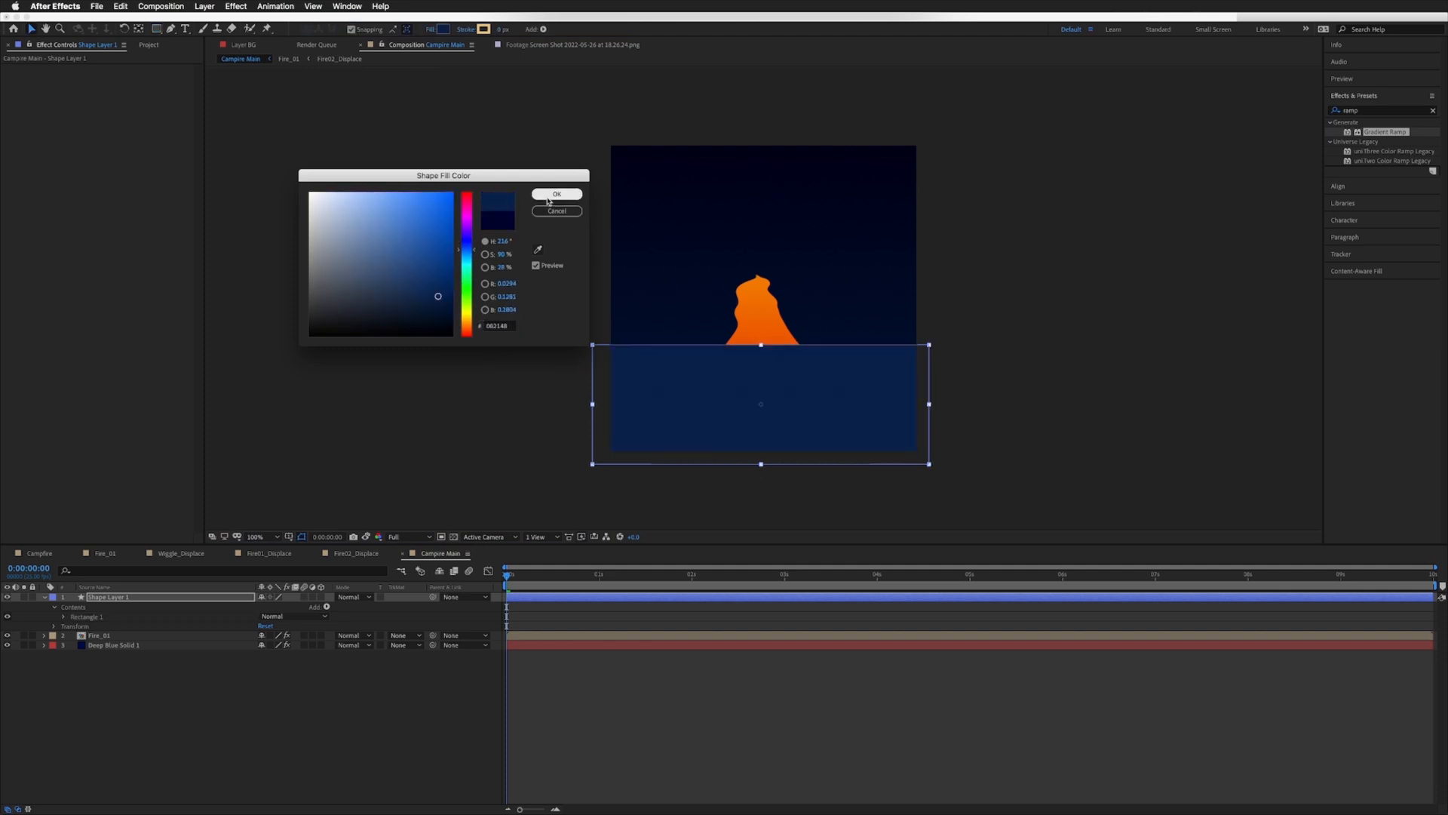
pyautogui.click(551, 196)
pyautogui.click(497, 663)
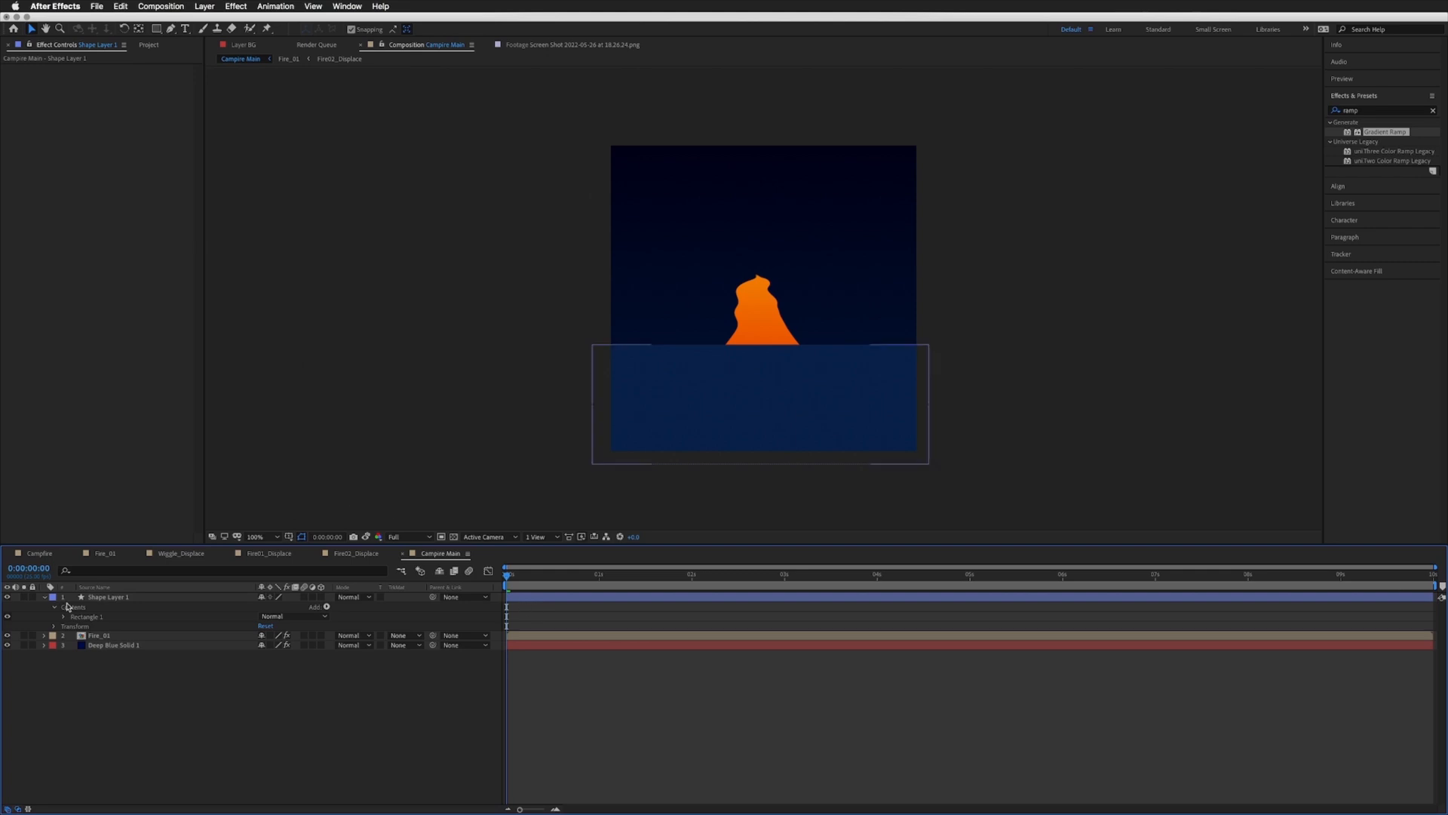
# Step: Sample the rectangle's blue for both the end and start colors of the background solid's Gradient Ramp
pyautogui.click(113, 645)
pyautogui.click(132, 107)
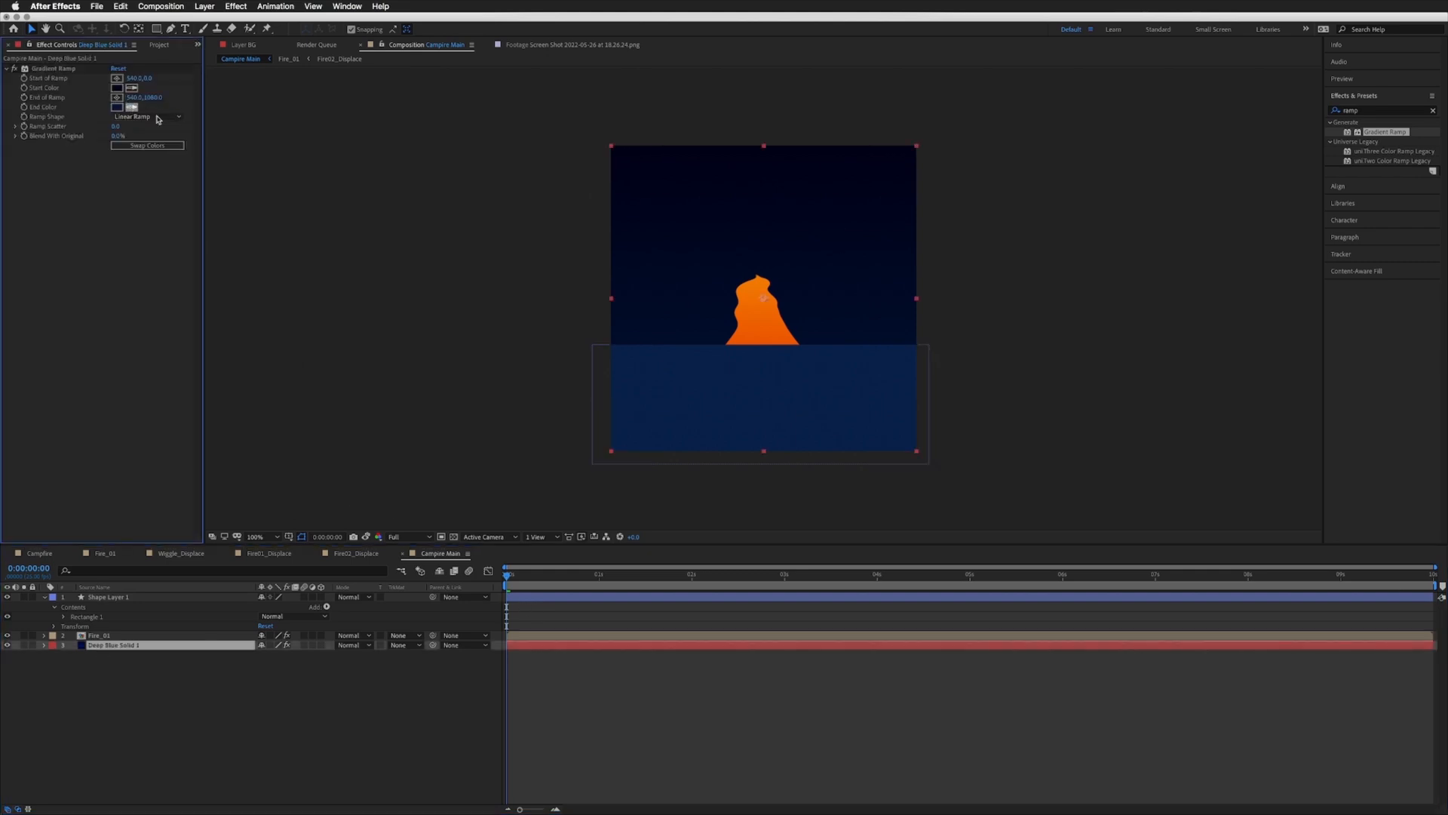
pyautogui.click(647, 404)
pyautogui.click(132, 87)
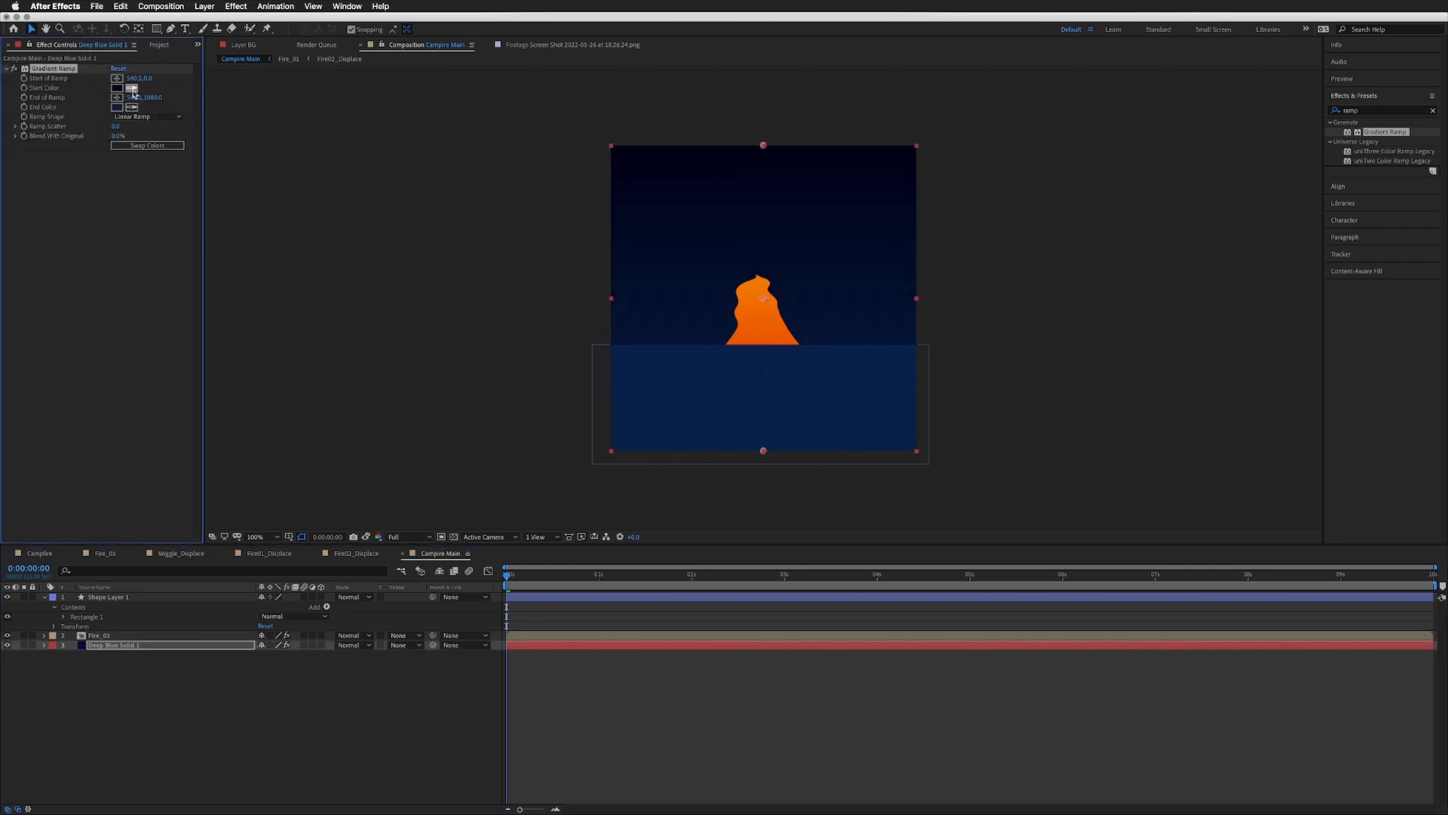
pyautogui.click(654, 390)
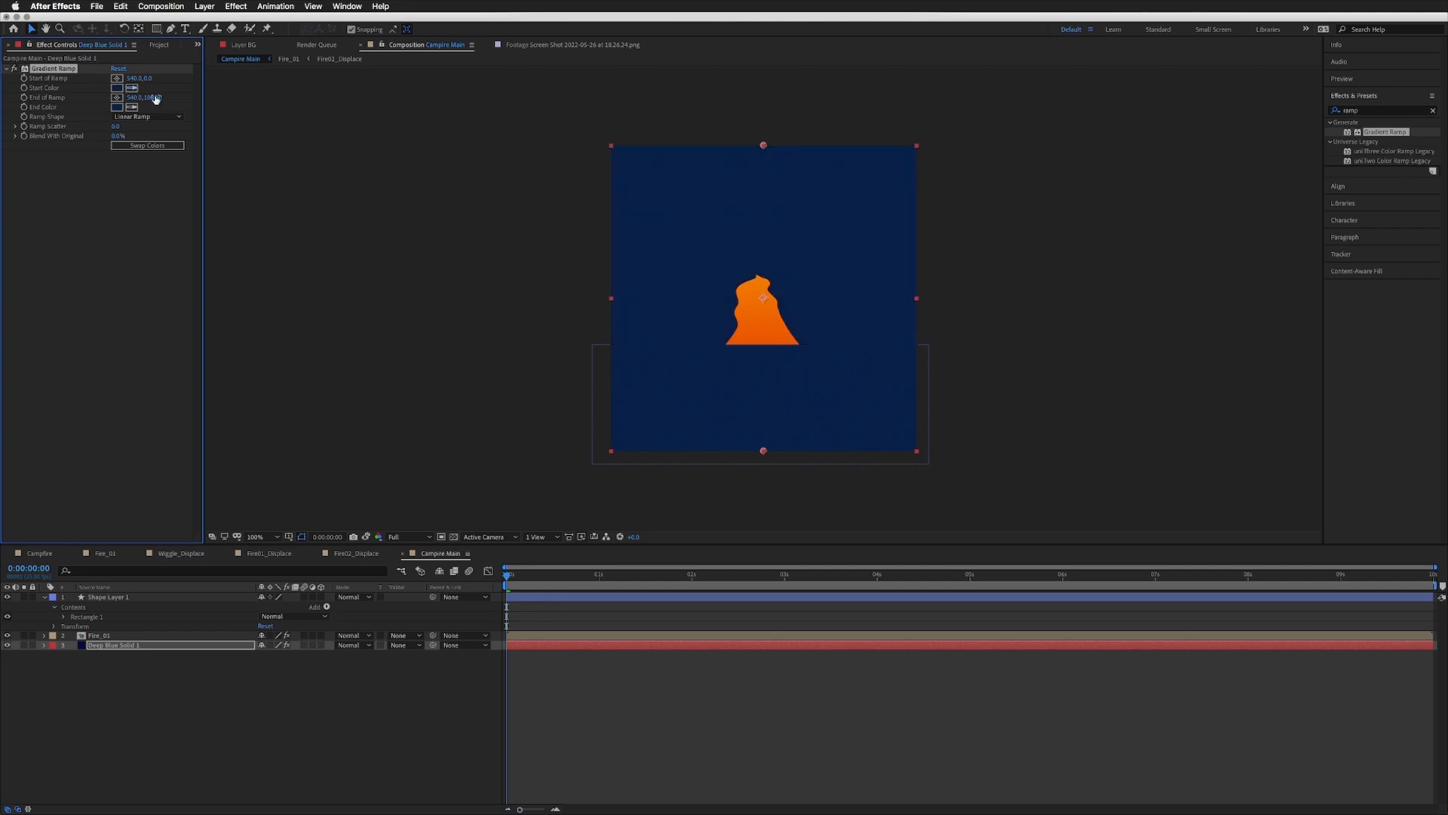
# Step: Darken the background ramp's start color, then raise its end point and lower its start point to tighten the gradient
pyautogui.click(117, 87)
pyautogui.moveTo(437, 300); pyautogui.dragTo(438, 308)
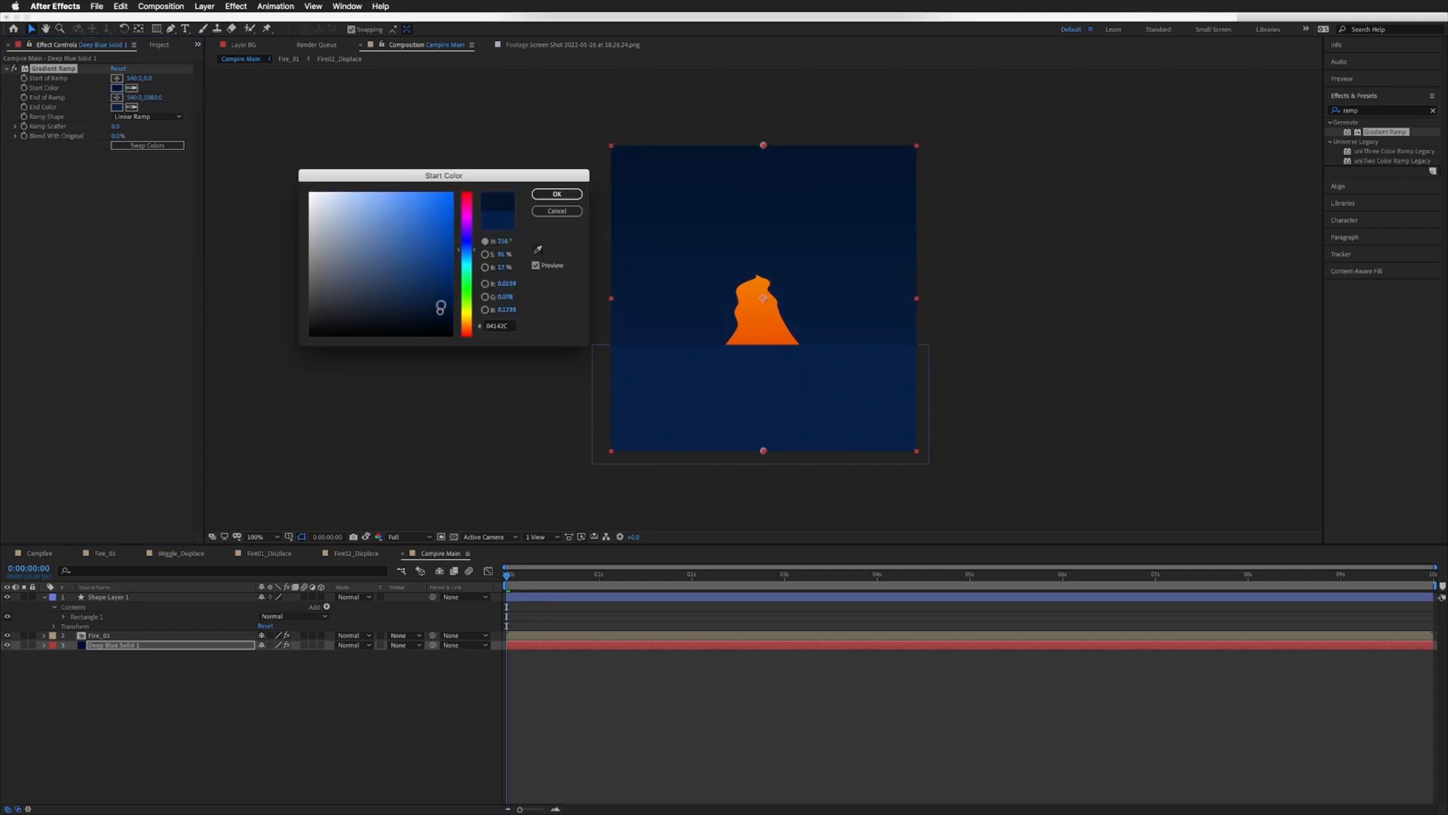
pyautogui.click(557, 194)
pyautogui.moveTo(764, 450); pyautogui.dragTo(757, 386)
pyautogui.moveTo(764, 145); pyautogui.dragTo(760, 163)
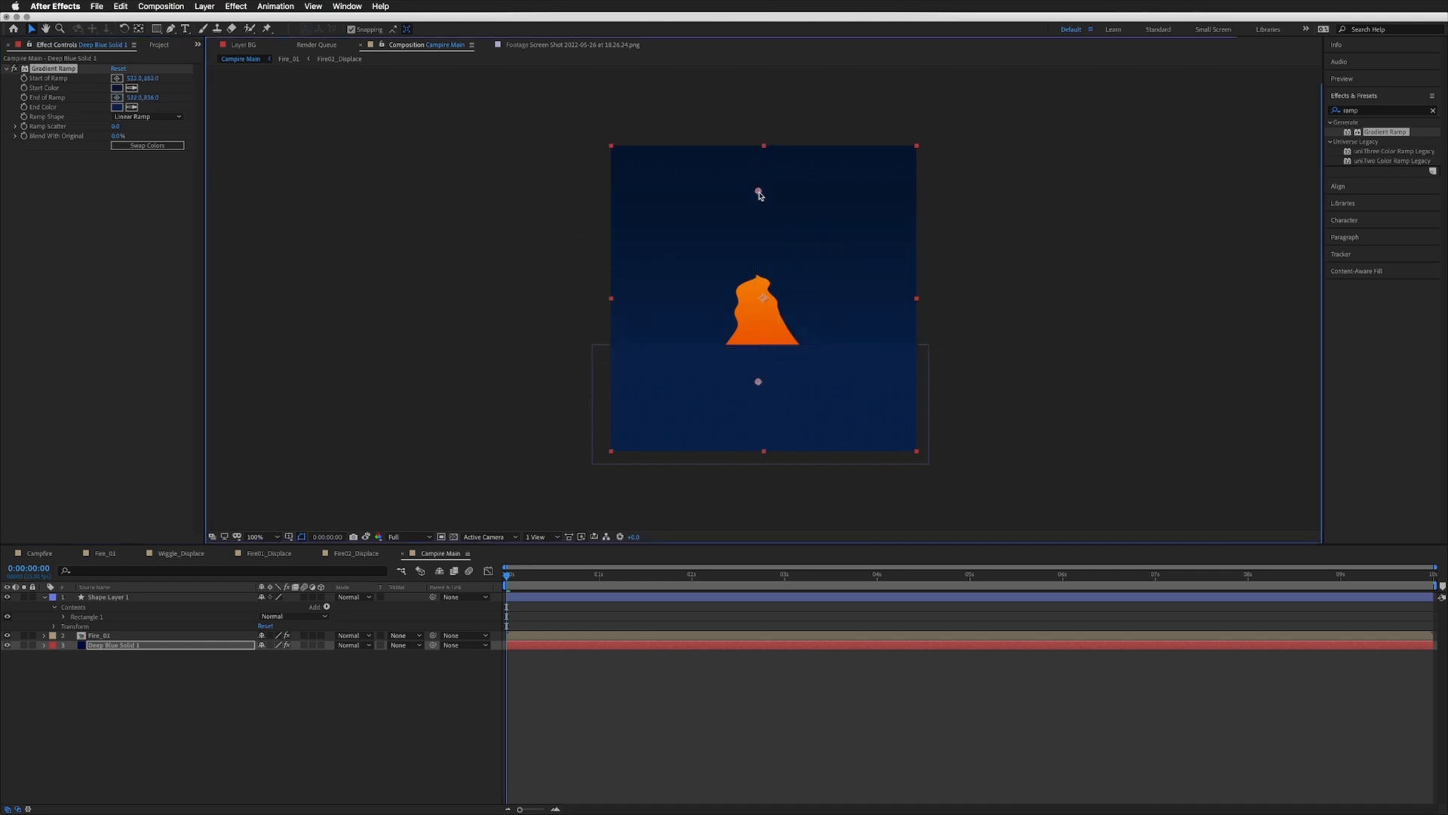
# Step: Rename the rectangle's shape layer to Floor and place it beneath the Fire_01 layer
pyautogui.click(99, 598)
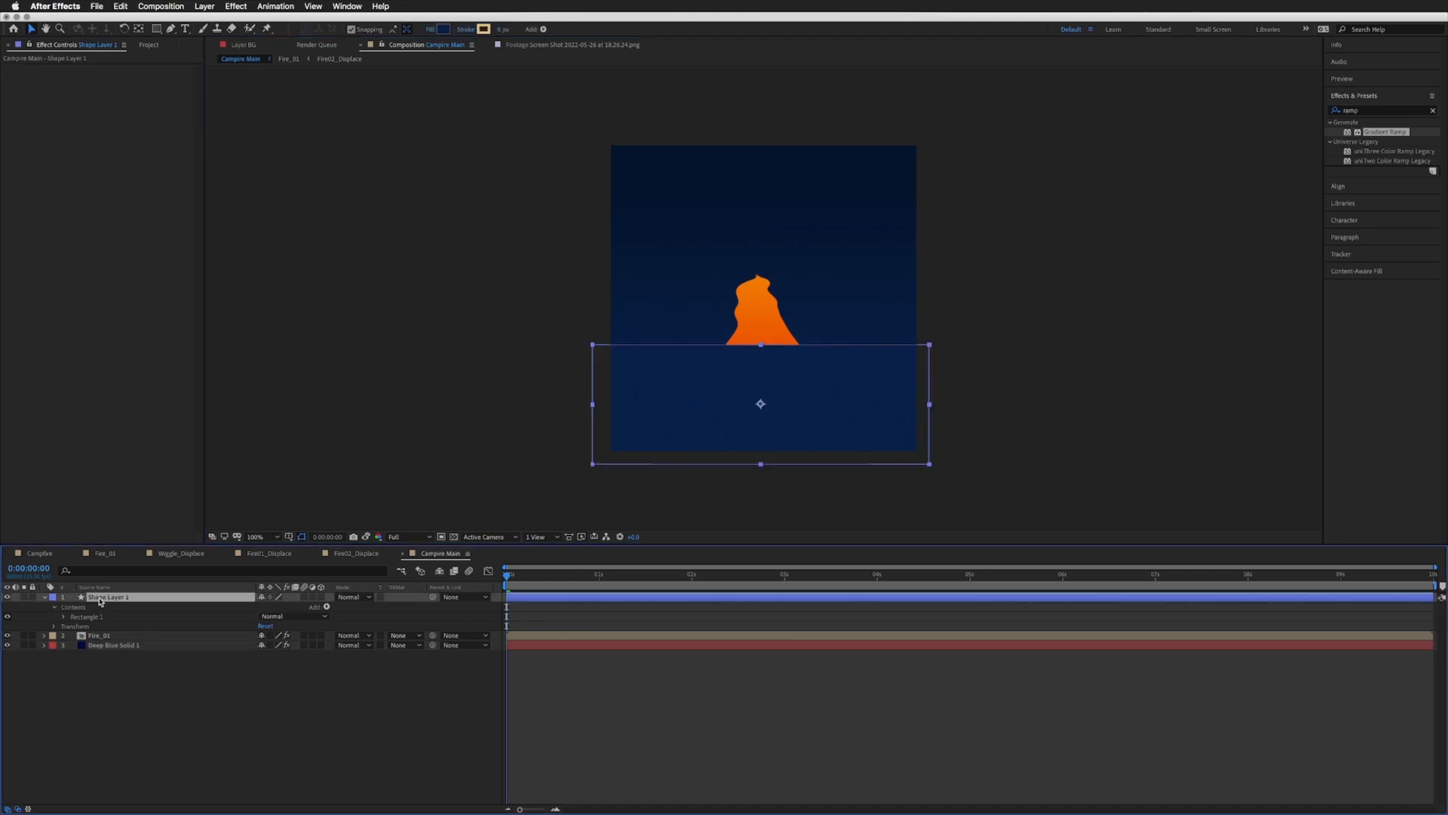
pyautogui.press('Return')
pyautogui.write('F')
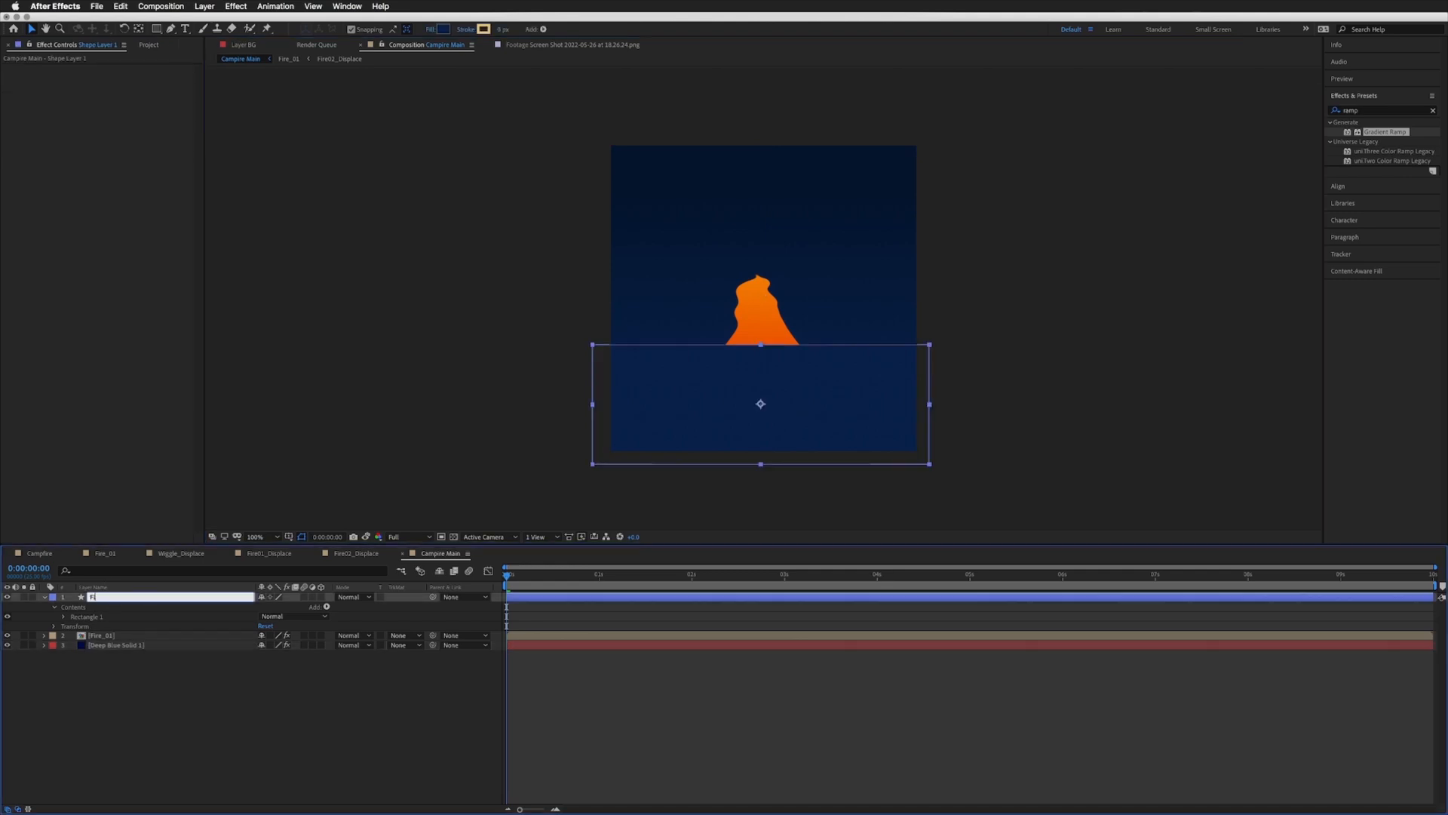
pyautogui.write('loor')
pyautogui.press('Return')
pyautogui.moveTo(99, 603); pyautogui.dragTo(104, 648)
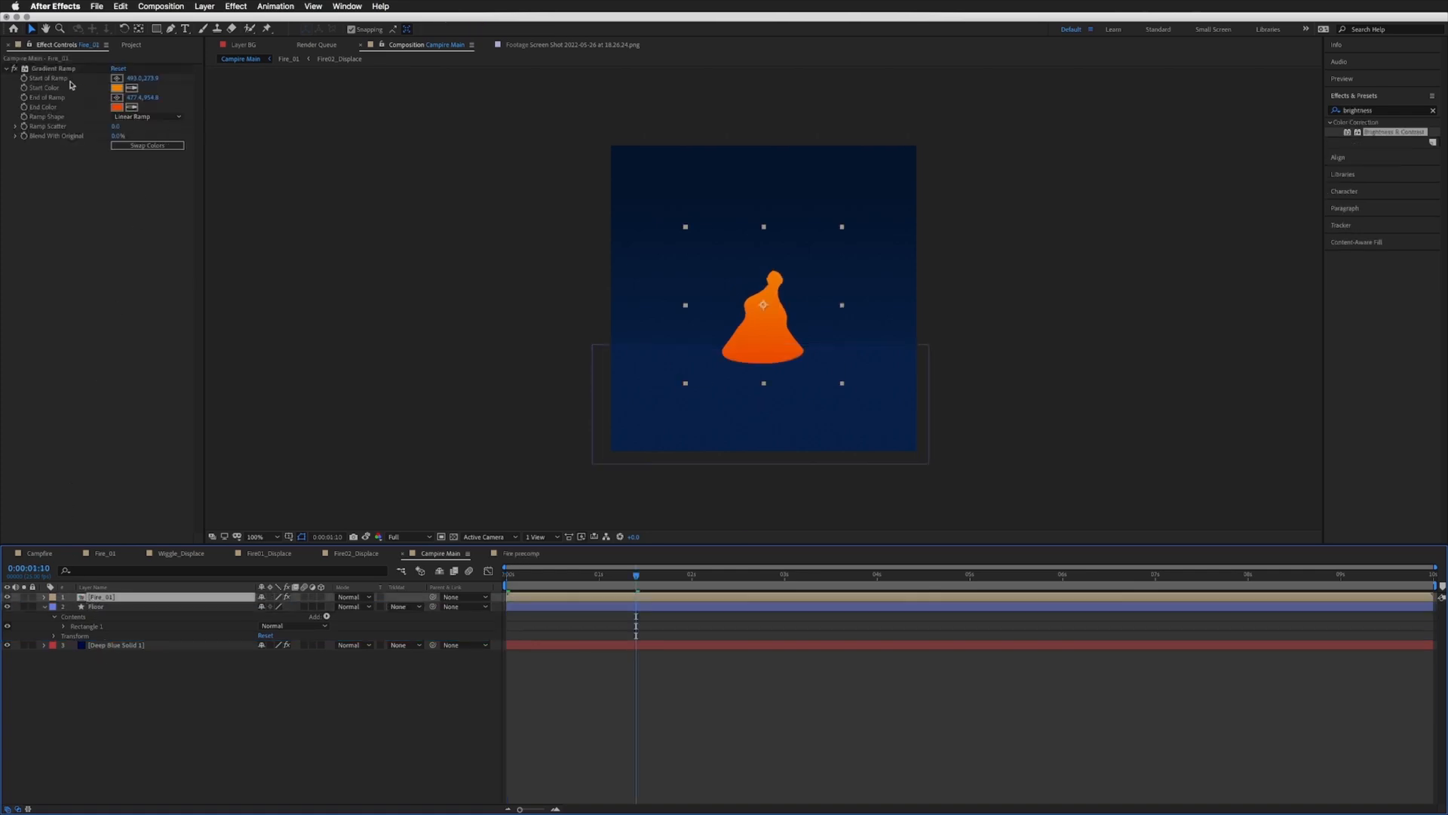
# Step: Change the end color of Fire_01's Gradient Ramp to golden yellow
pyautogui.click(48, 70)
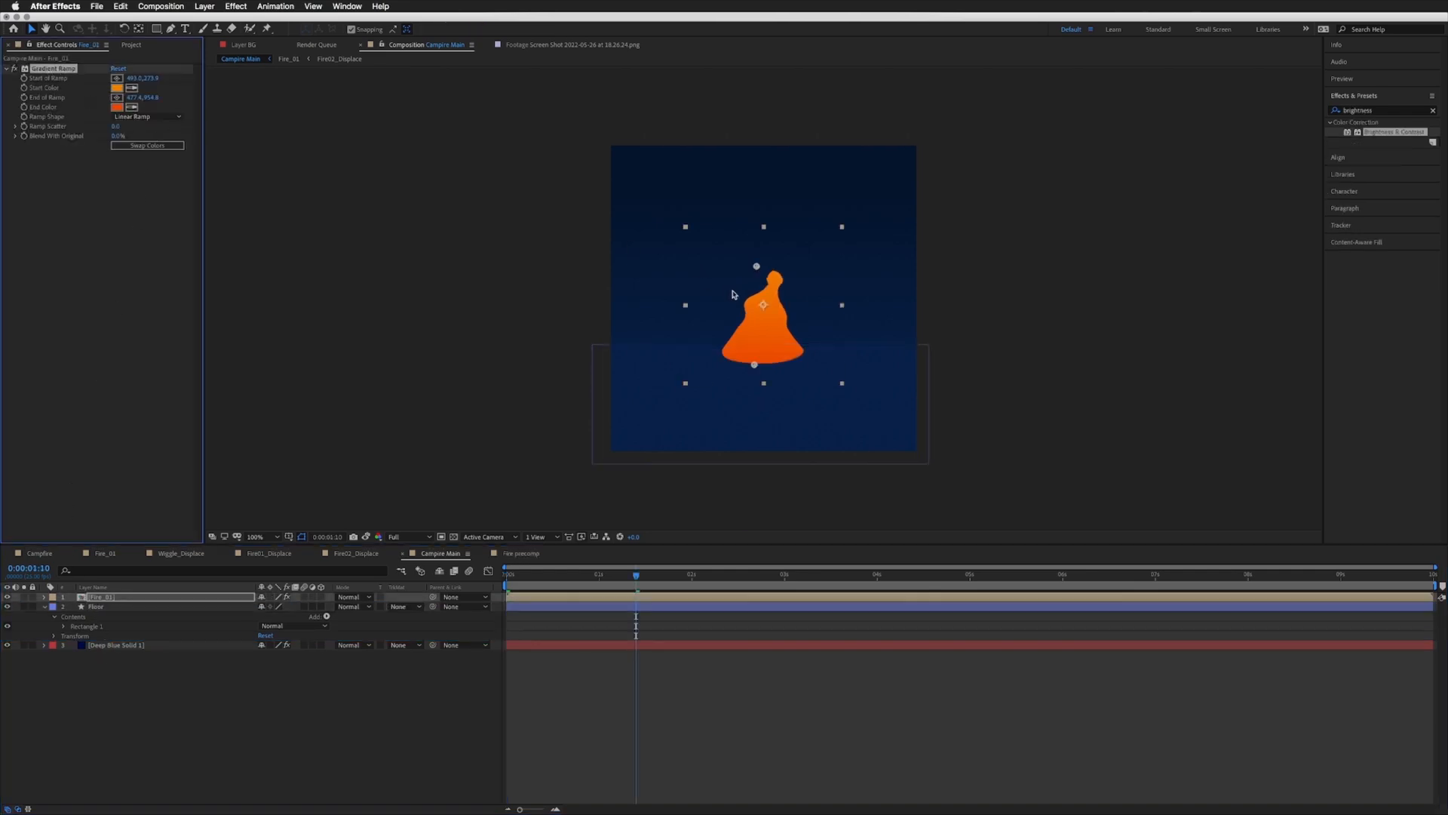
pyautogui.click(117, 108)
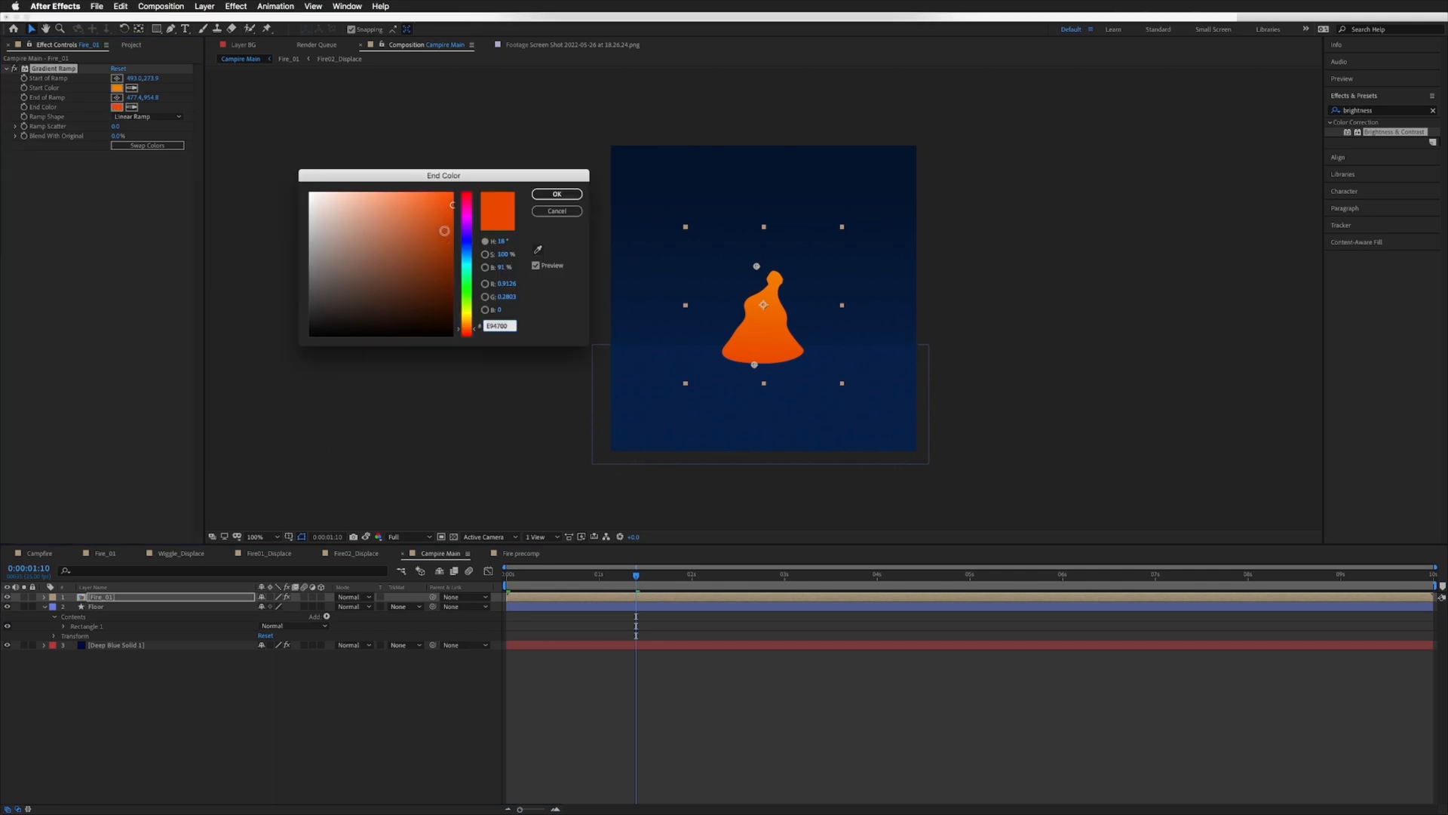
pyautogui.click(465, 320)
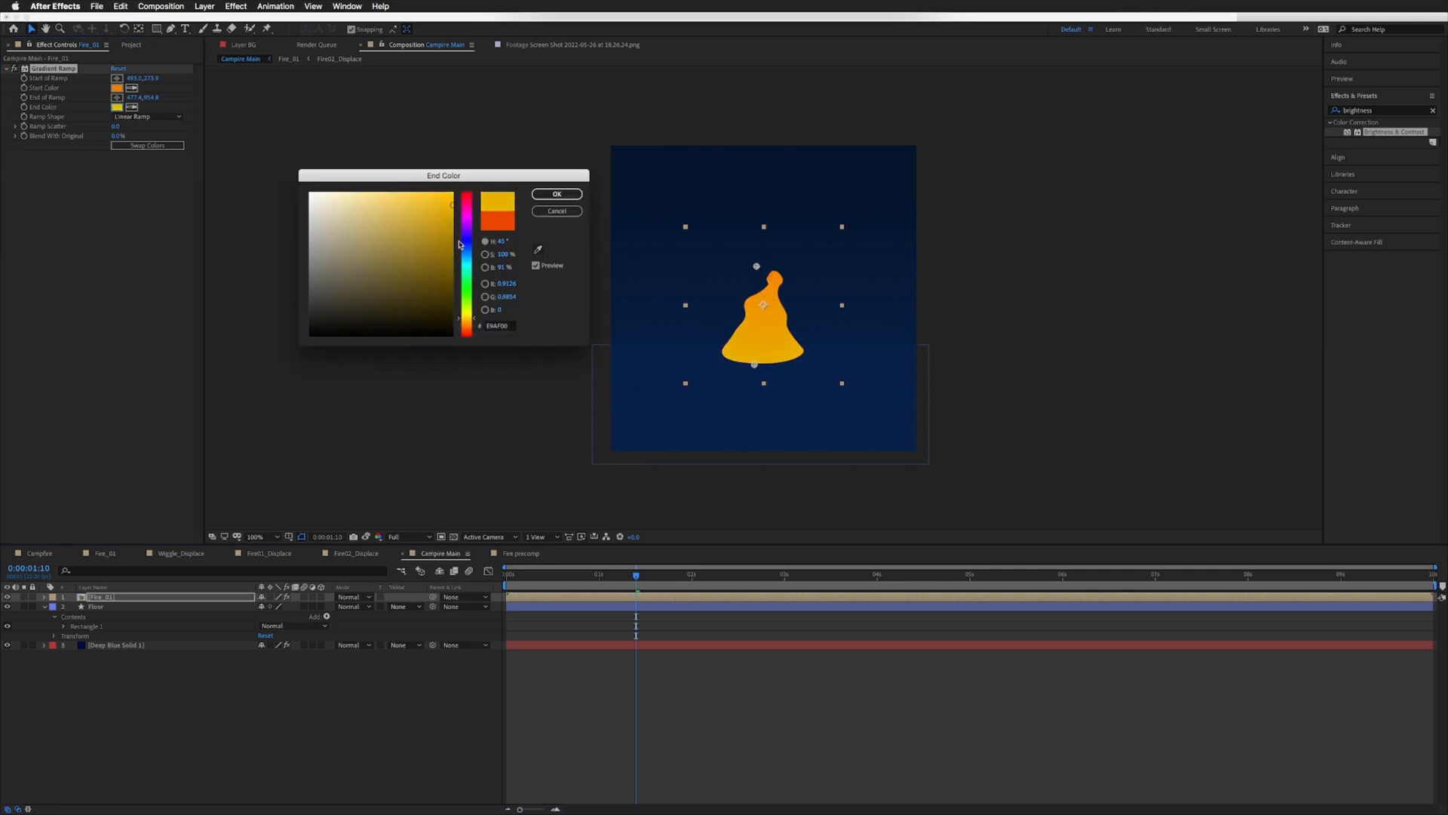
pyautogui.click(557, 194)
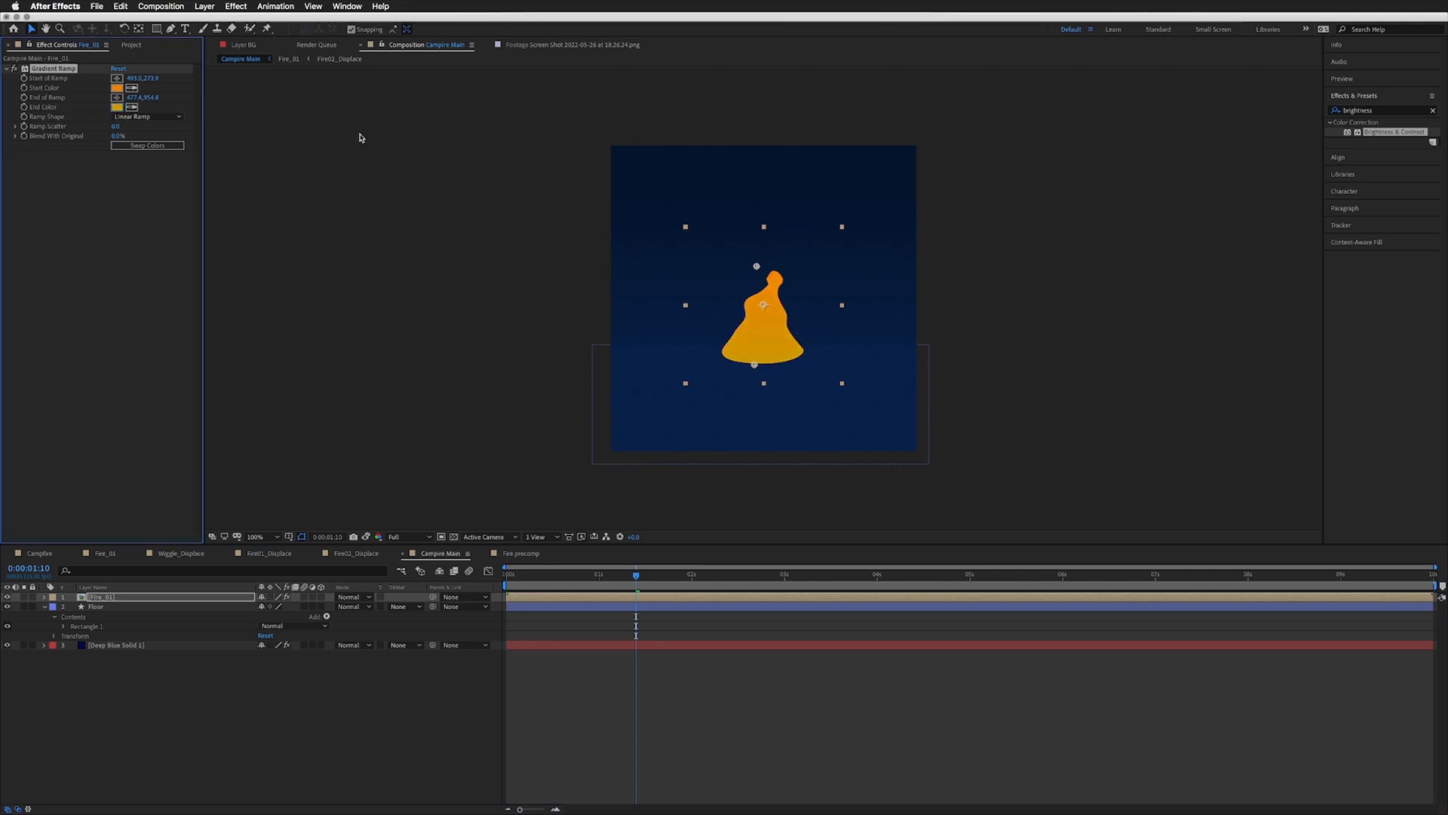
# Step: Change the start color of Fire_01's Gradient Ramp to a deeper orange and move the ramp's start point slightly lower
pyautogui.click(117, 88)
pyautogui.moveTo(443, 219)
pyautogui.mouseDown()
pyautogui.moveTo(462, 253)
pyautogui.moveTo(465, 194)
pyautogui.mouseUp()
pyautogui.moveTo(470, 327); pyautogui.dragTo(470, 329)
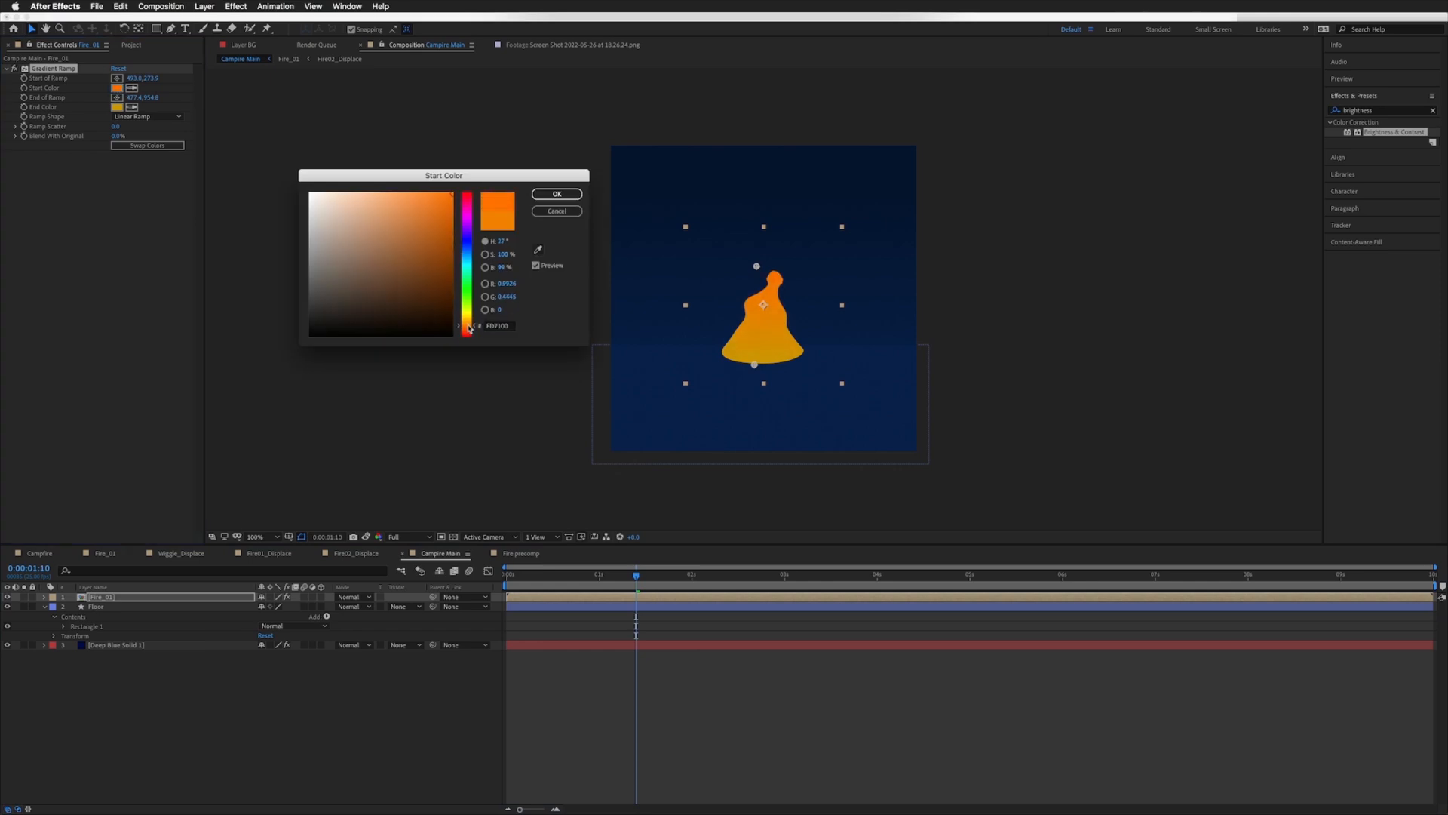
pyautogui.moveTo(451, 227)
pyautogui.mouseDown()
pyautogui.moveTo(469, 227)
pyautogui.moveTo(476, 154)
pyautogui.mouseUp()
pyautogui.click(548, 196)
pyautogui.click(753, 280)
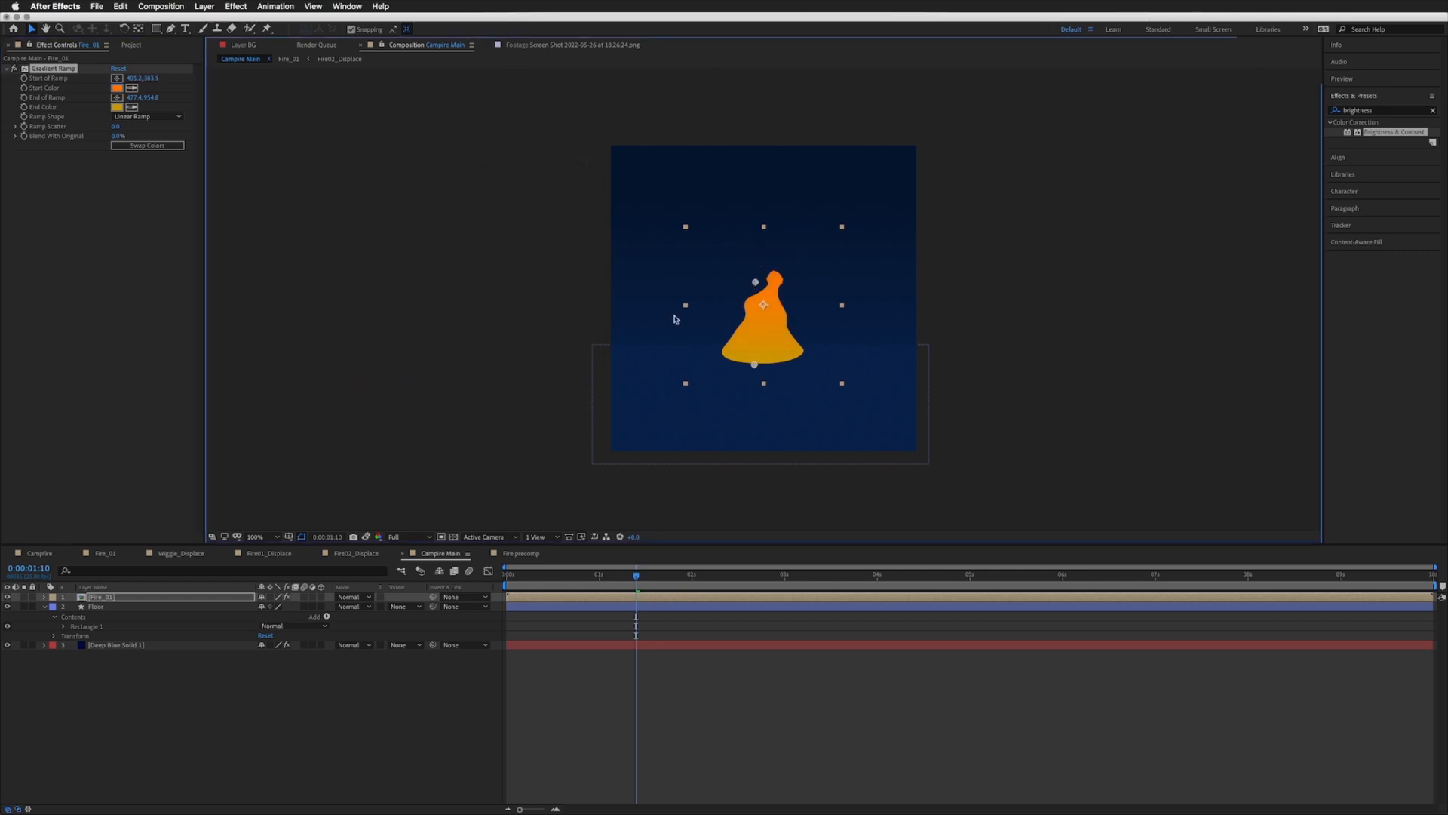
# Step: Add an Outer Glow layer style to Fire_01 and increase the glow's size to about 46
pyautogui.click(98, 596)
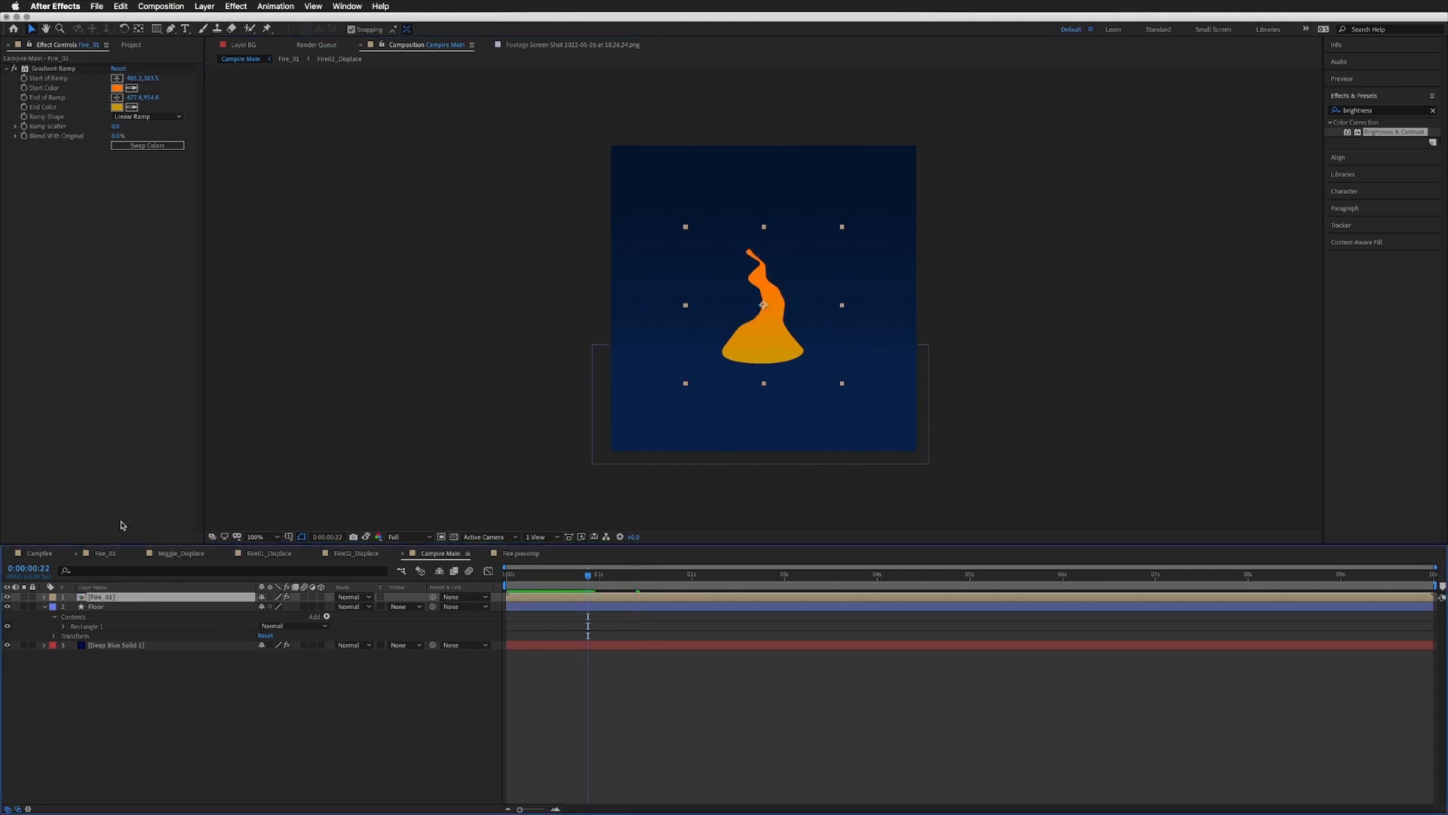
pyautogui.click(204, 6)
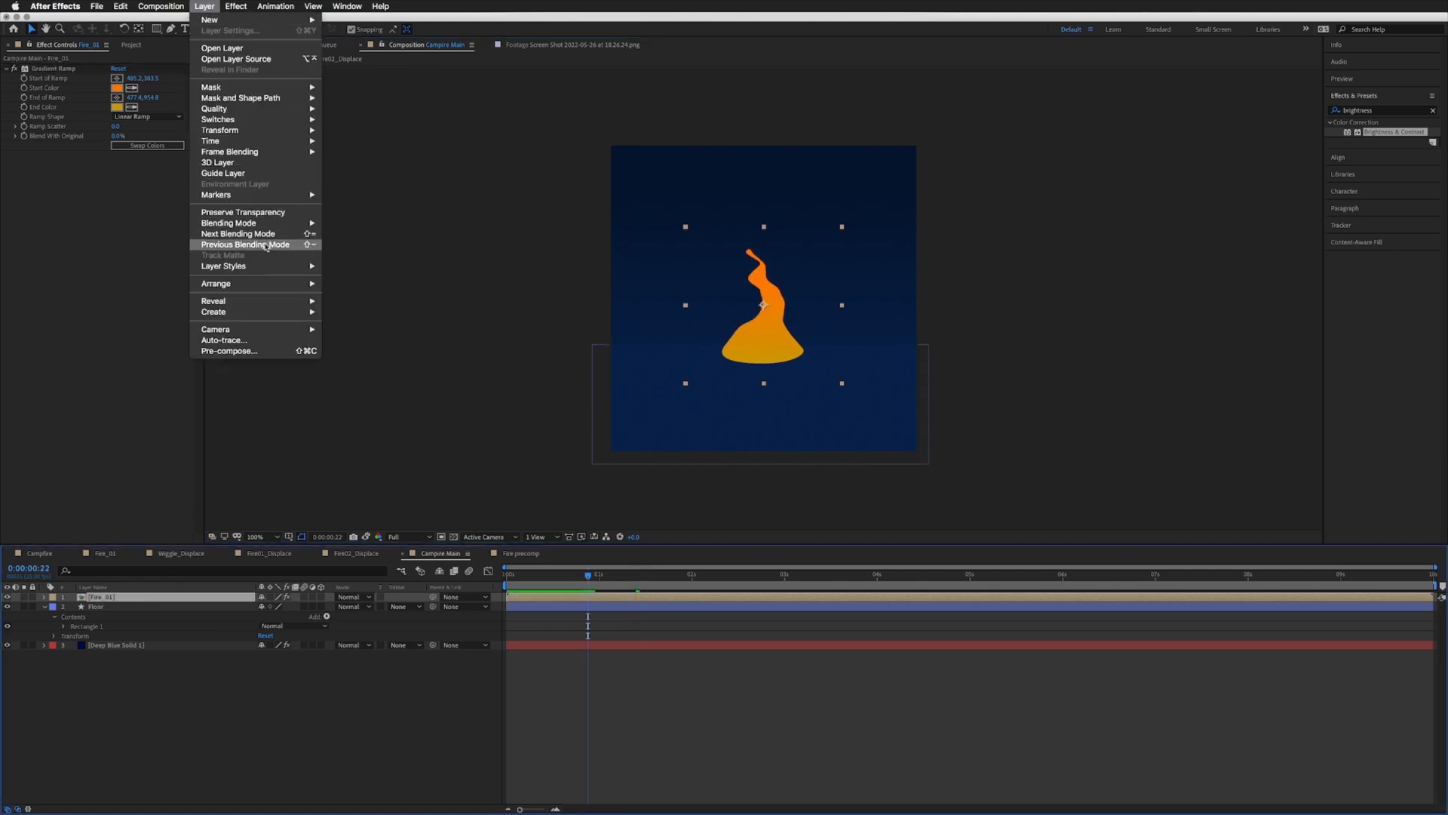
pyautogui.moveTo(272, 268)
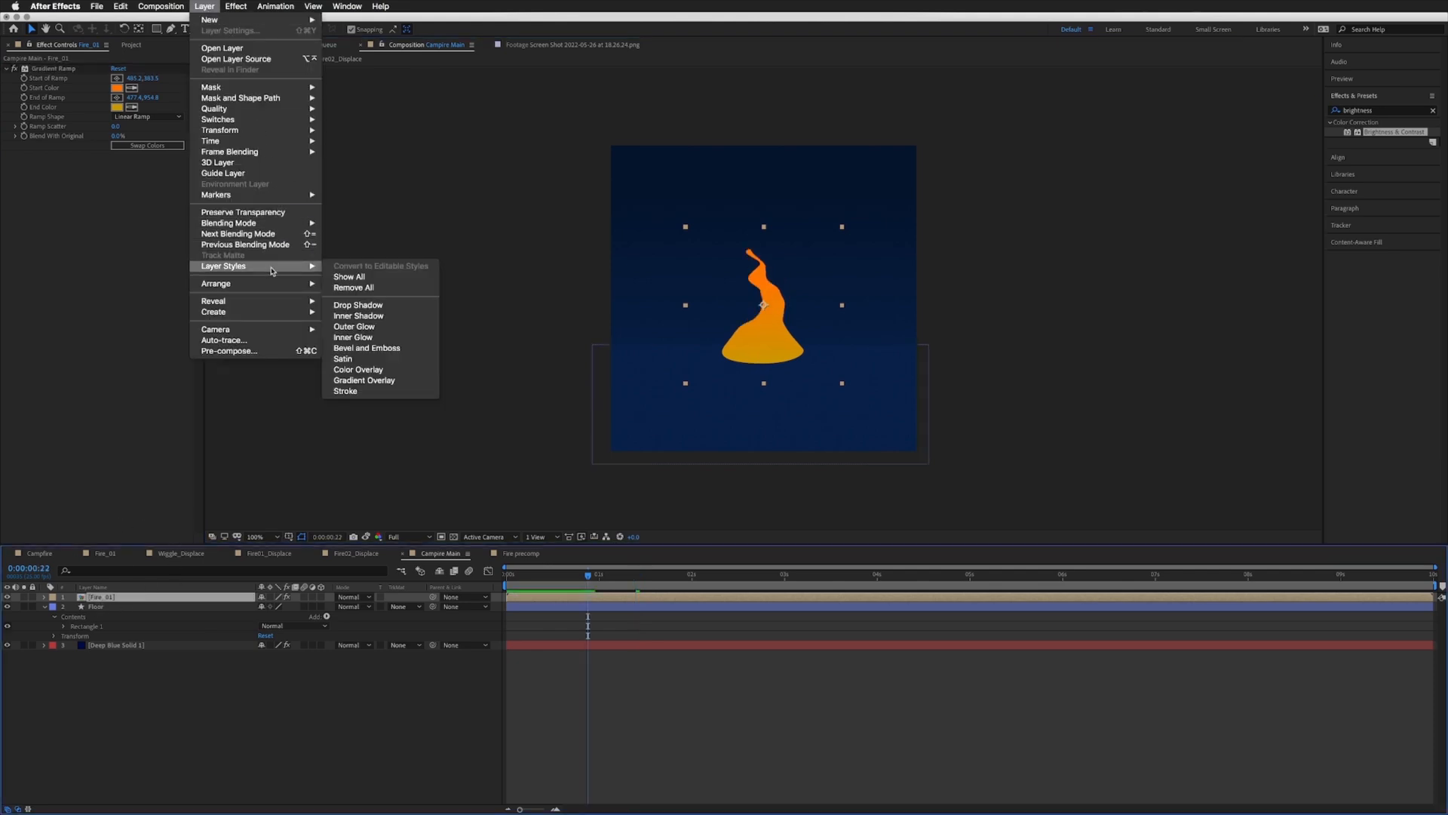
pyautogui.click(383, 332)
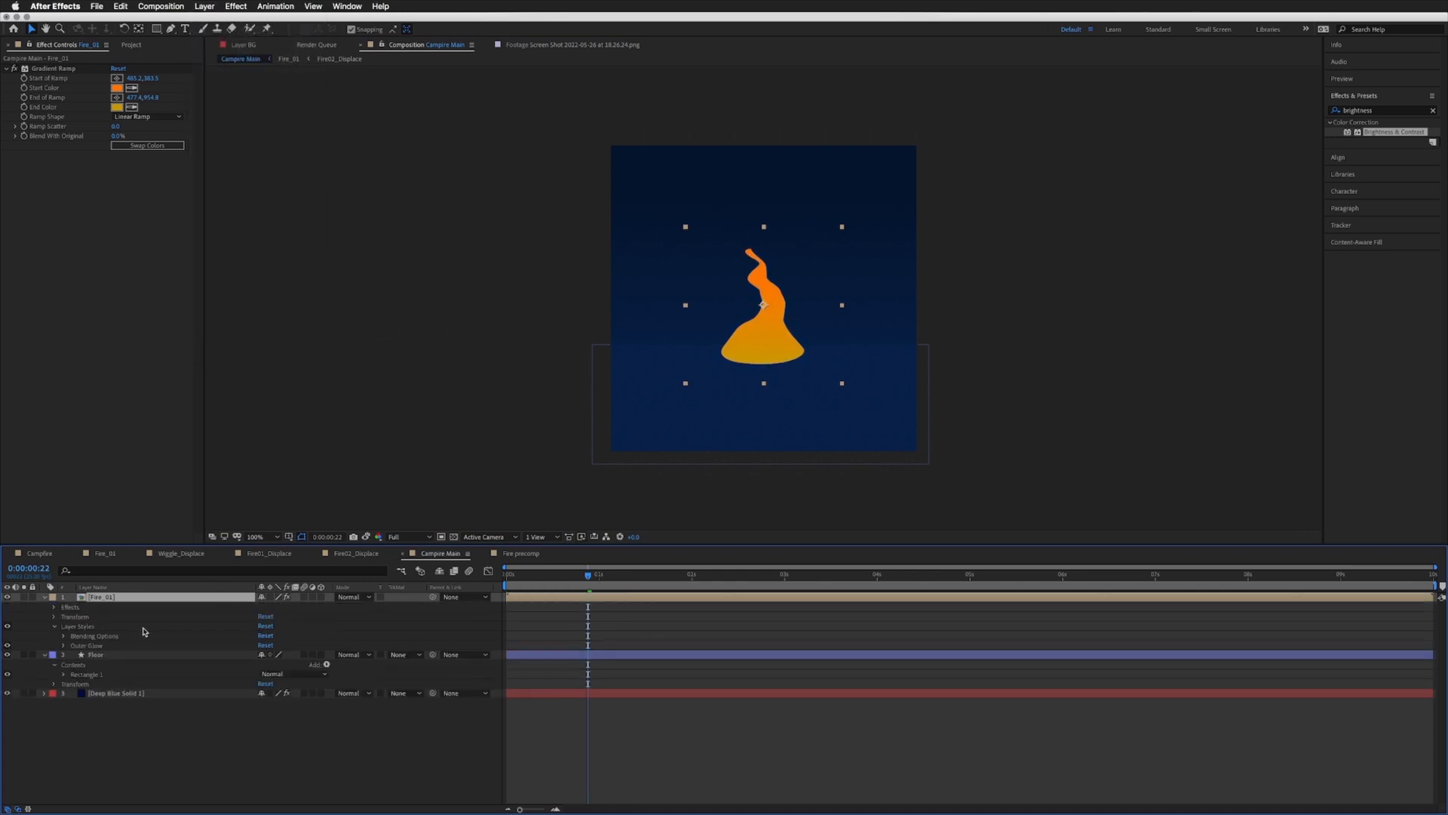
pyautogui.click(86, 645)
pyautogui.click(64, 645)
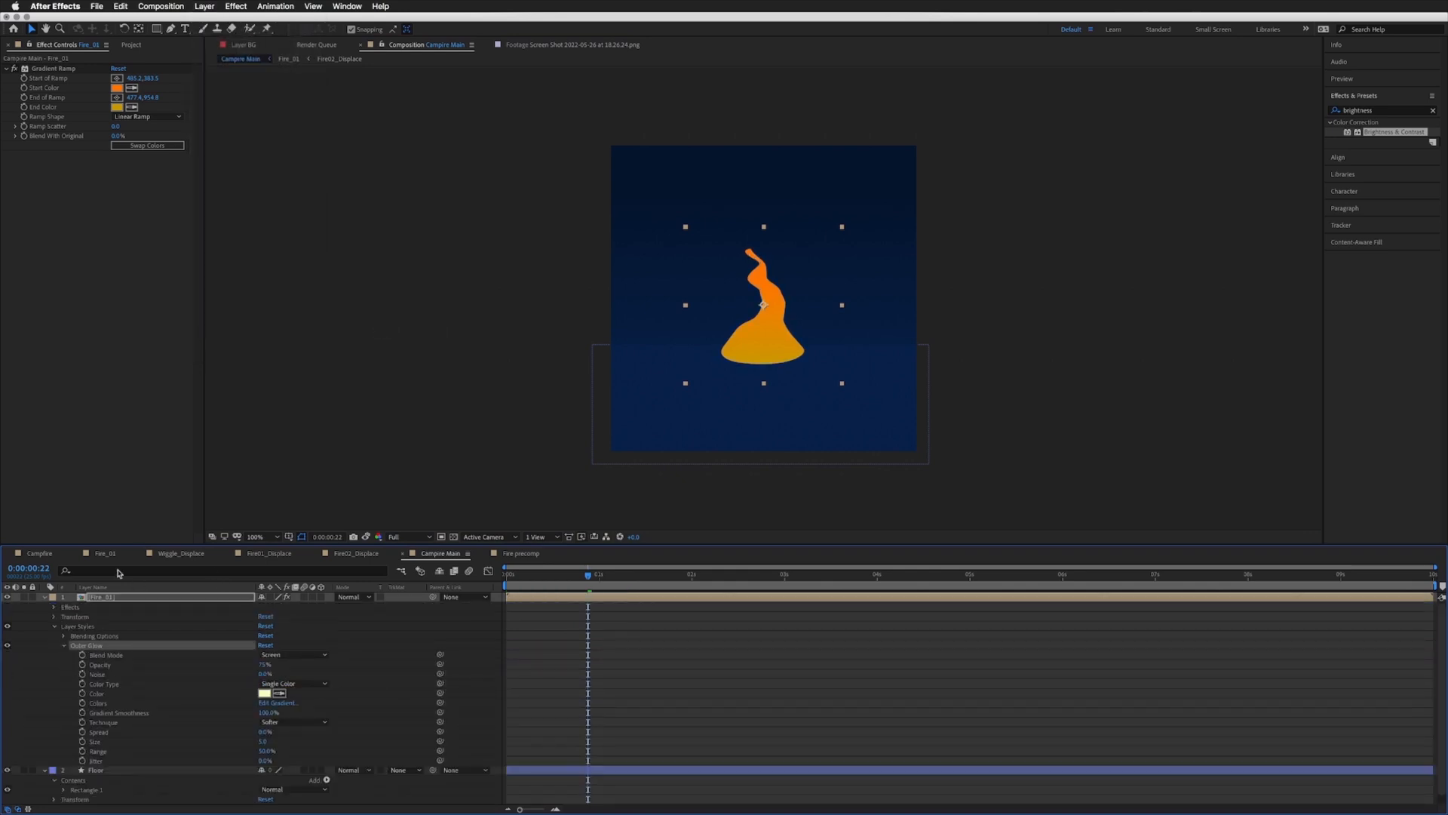
pyautogui.click(101, 733)
pyautogui.click(148, 742)
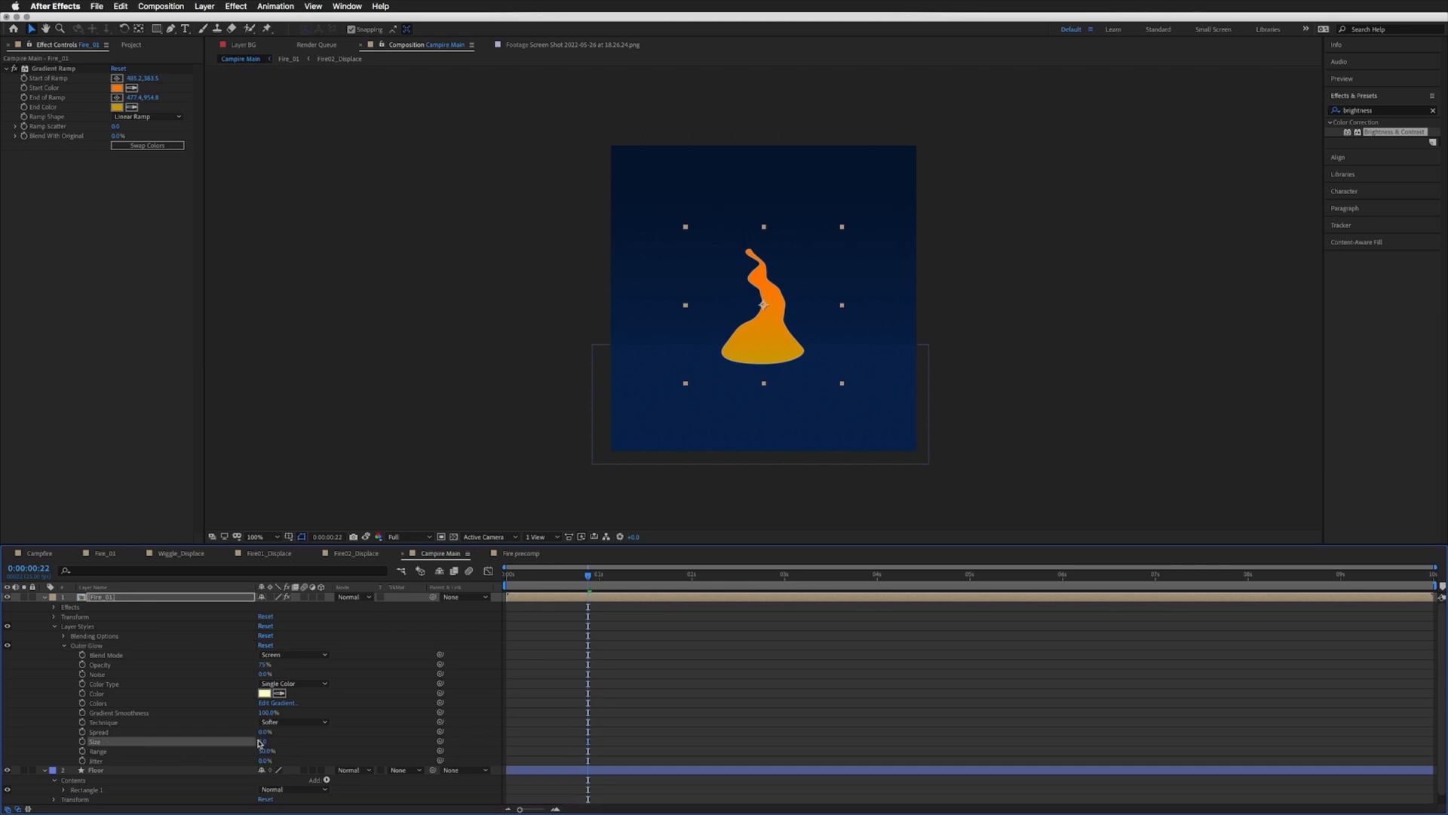
pyautogui.moveTo(264, 741); pyautogui.dragTo(281, 739)
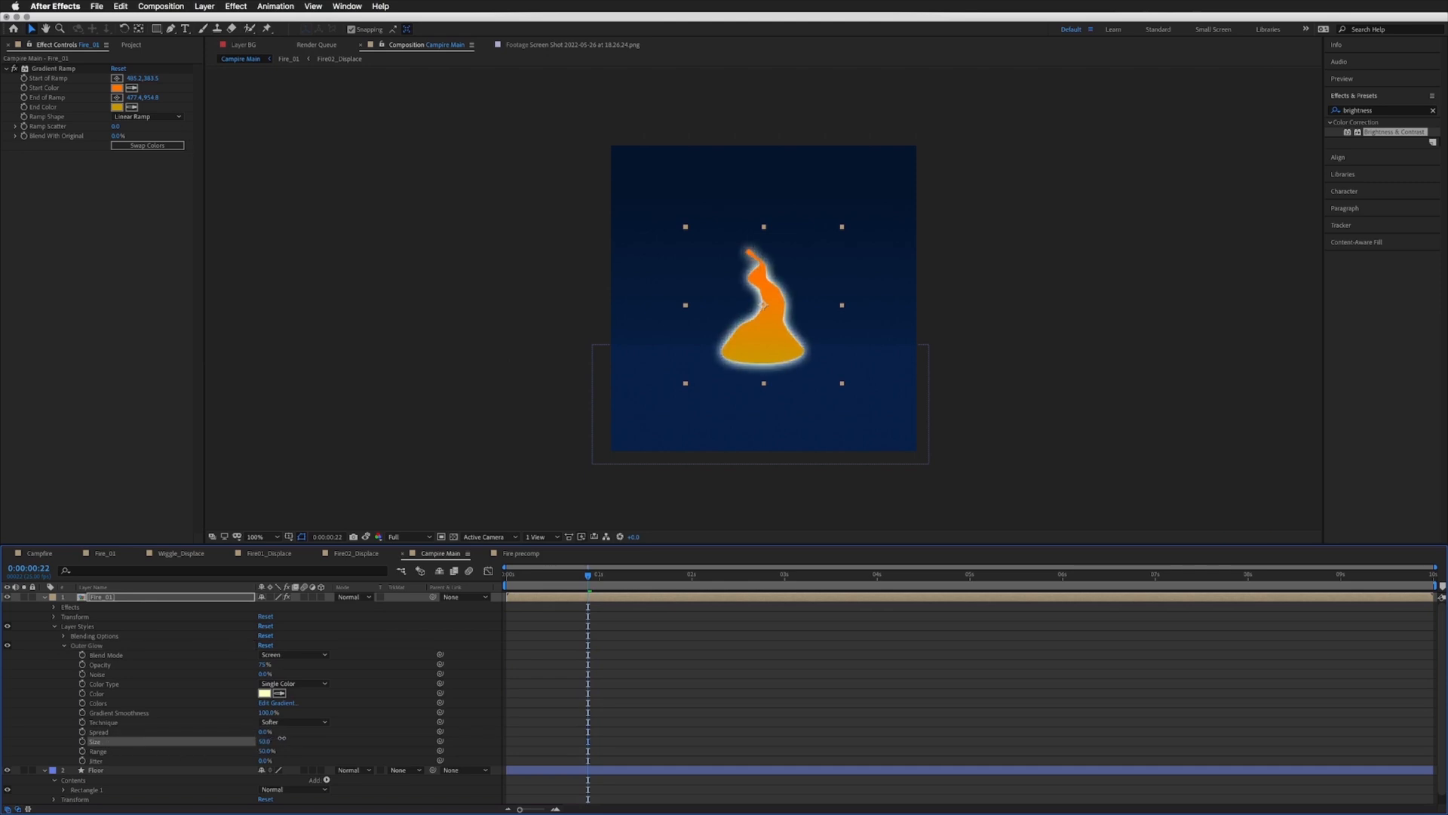
# Step: Change the Outer Glow's color to orange by sampling it from the upper part of the flame
pyautogui.click(265, 694)
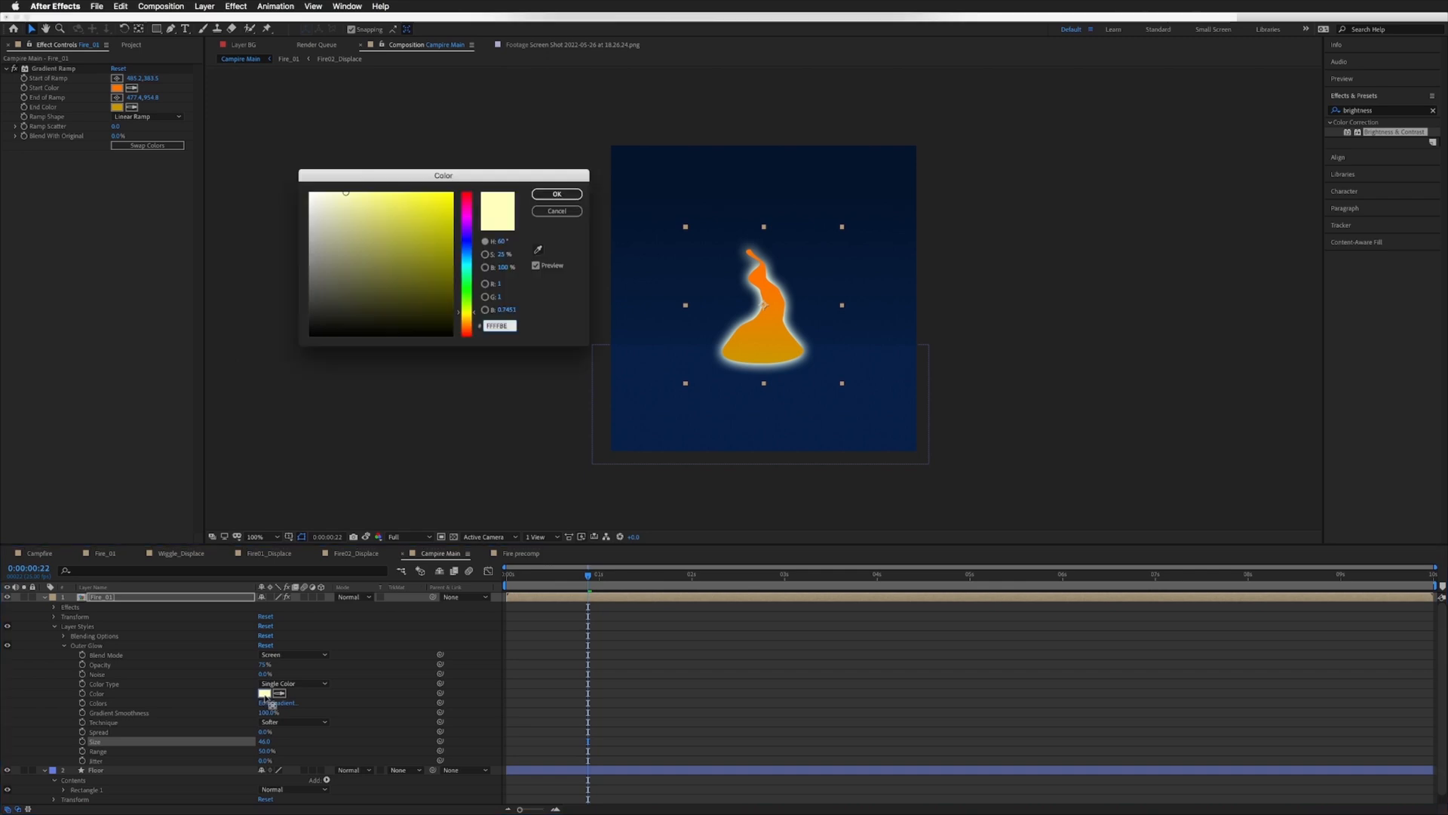
pyautogui.moveTo(468, 300); pyautogui.dragTo(468, 325)
pyautogui.click(443, 249)
pyautogui.click(368, 197)
pyautogui.moveTo(368, 197); pyautogui.dragTo(369, 207)
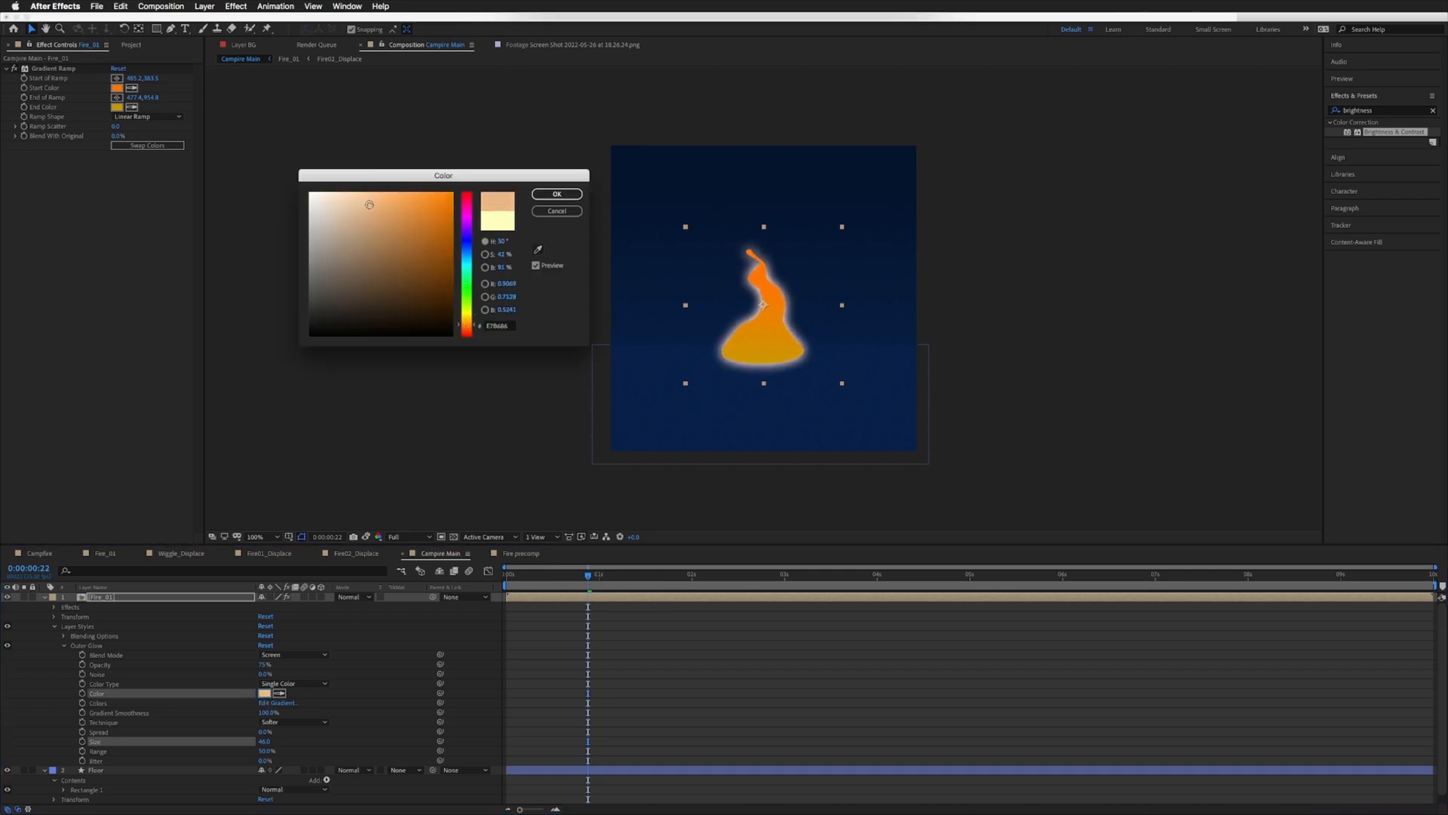
pyautogui.click(538, 251)
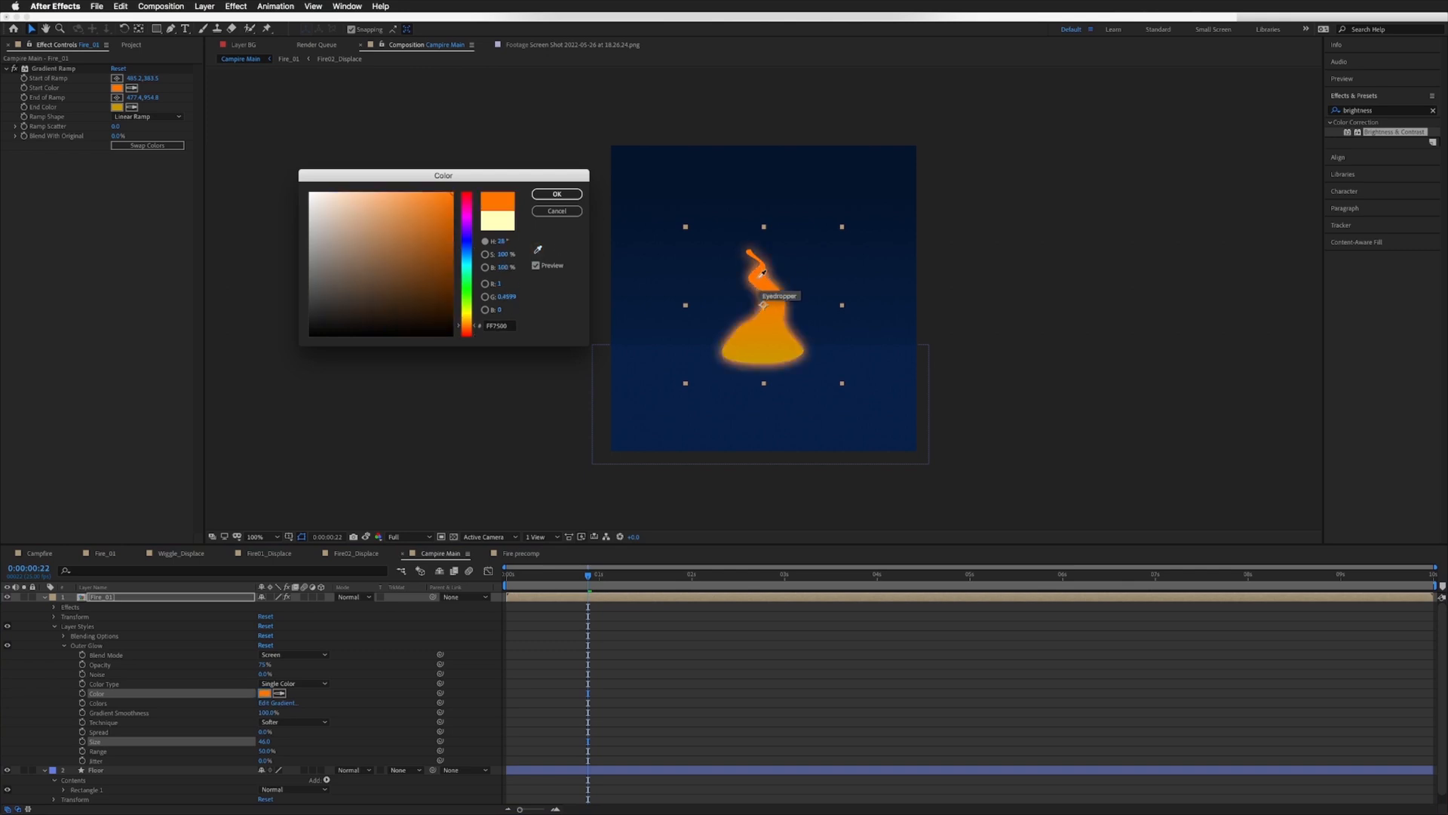
pyautogui.click(763, 271)
pyautogui.click(557, 194)
# Step: Set the Outer Glow's opacity to 20% and its size to 80, and play back the animation to check it
pyautogui.click(264, 665)
pyautogui.press('Return')
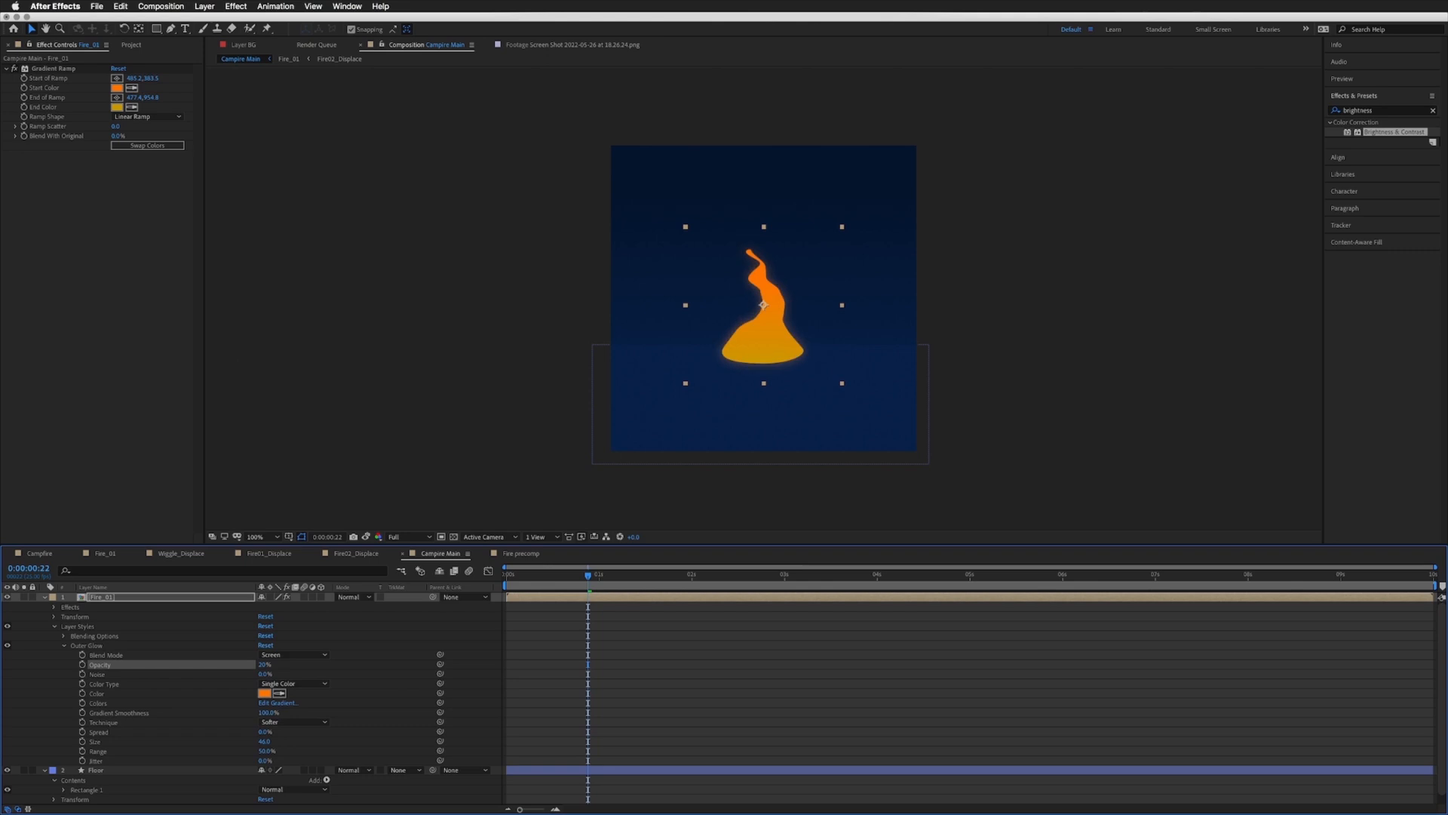
pyautogui.click(264, 741)
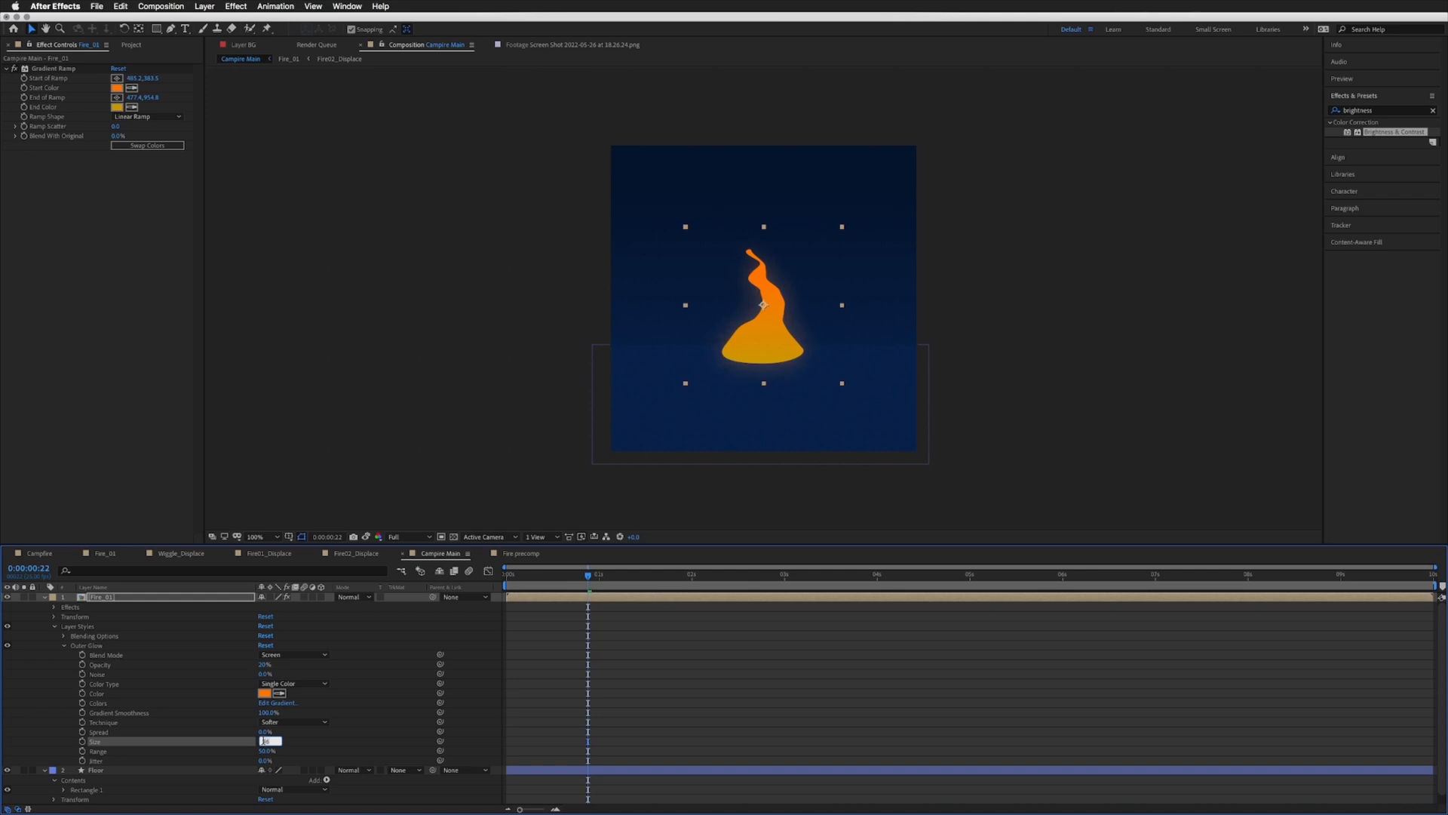
pyautogui.write('80')
pyautogui.press('Return')
pyautogui.click(617, 637)
pyautogui.press('space')
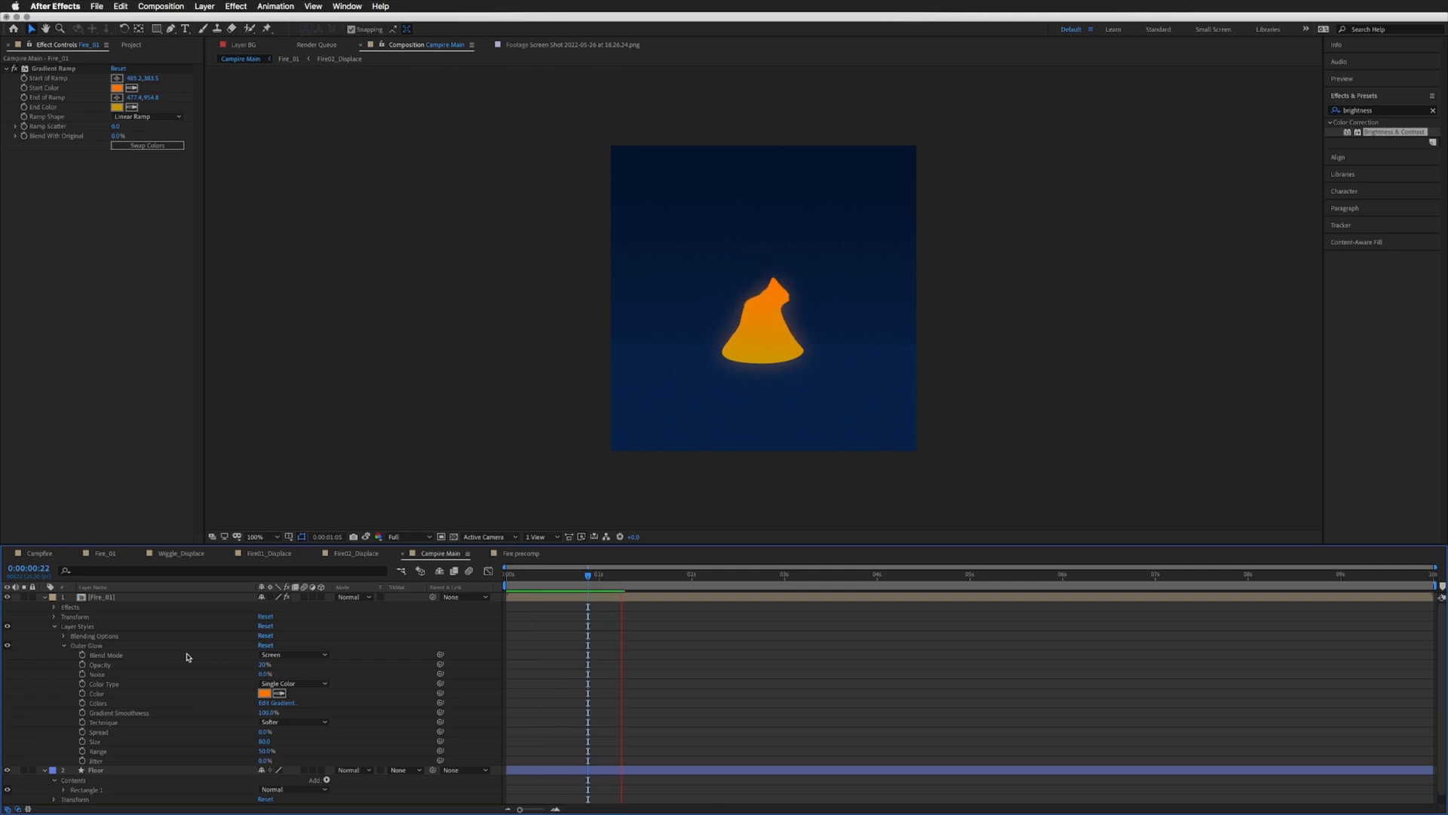
pyautogui.press('space')
pyautogui.press('space')
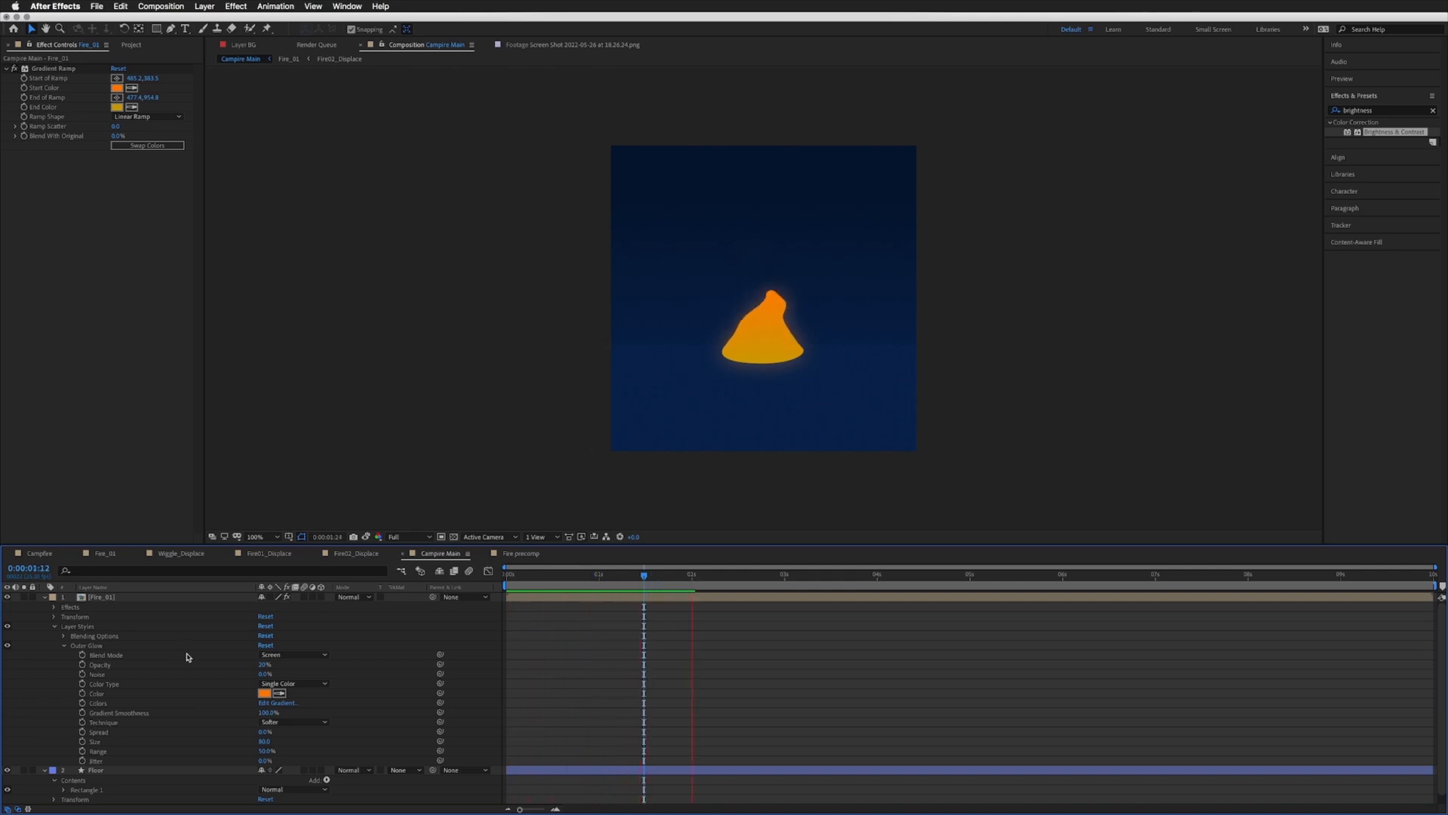
pyautogui.press('space')
# Step: Duplicate the Fire_01 layer and scale the upper copy down to about 41%
pyautogui.click(45, 597)
pyautogui.press('super+d')
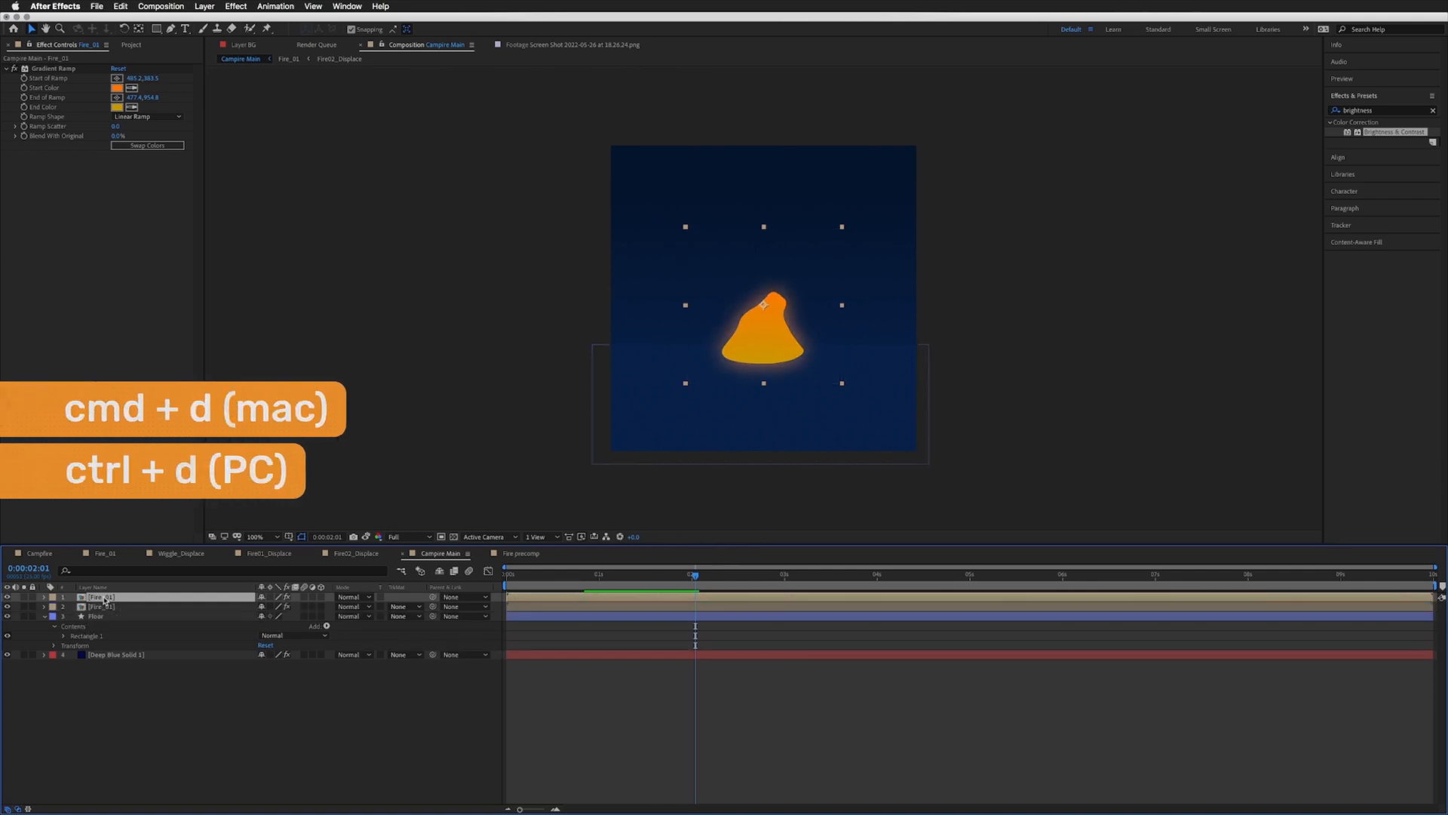
pyautogui.press('s')
pyautogui.click(274, 606)
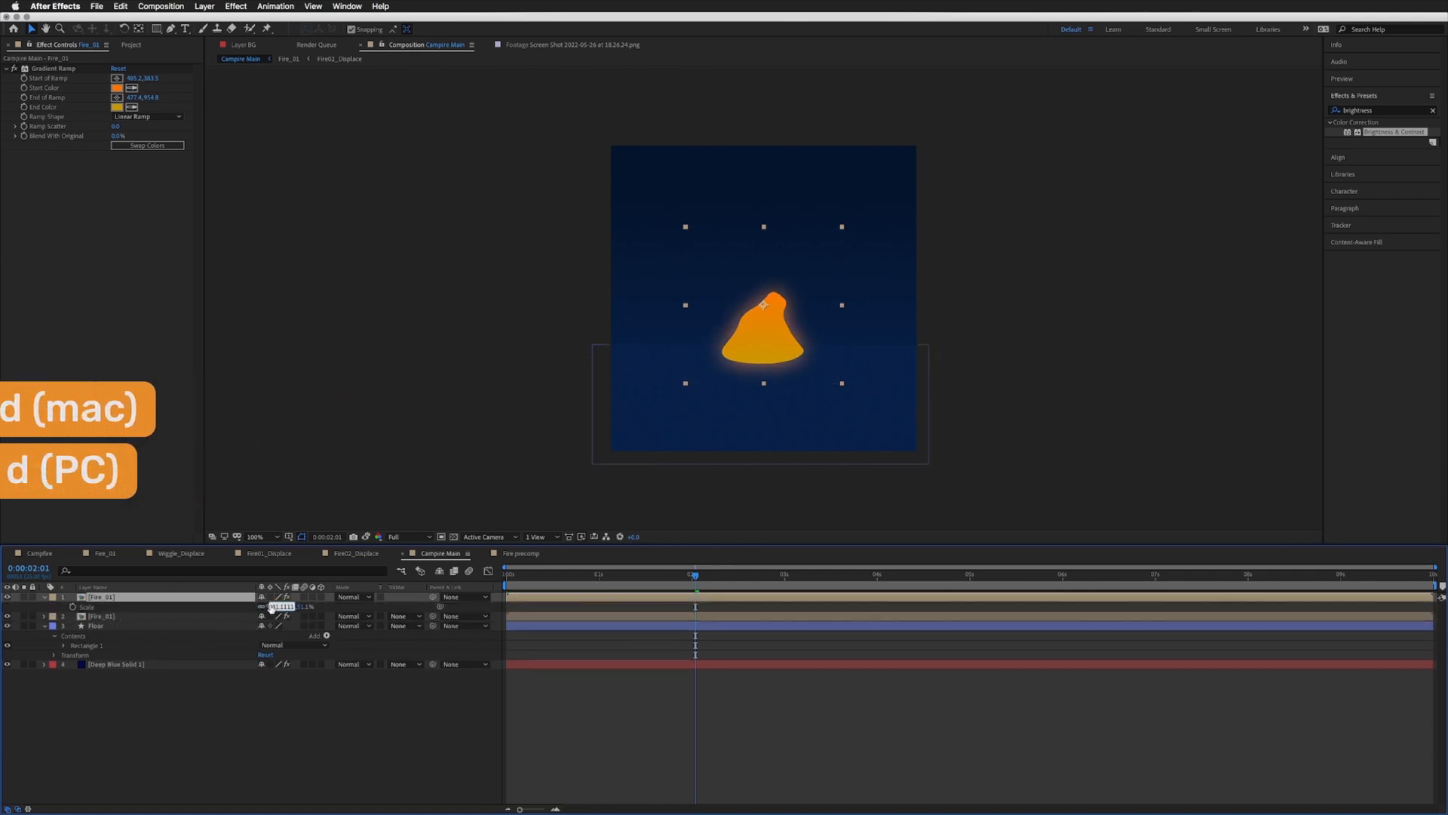
pyautogui.hotkey('shift', 'Down')
pyautogui.press('Return')
# Step: Nudge the smaller flame copy down so that its base lines up with the base of the larger flame
pyautogui.hotkey('shift', 'Down')
pyautogui.hotkey('shift', 'Down')
pyautogui.hotkey('shift', 'Down')
pyautogui.hotkey('shift', 'Down')
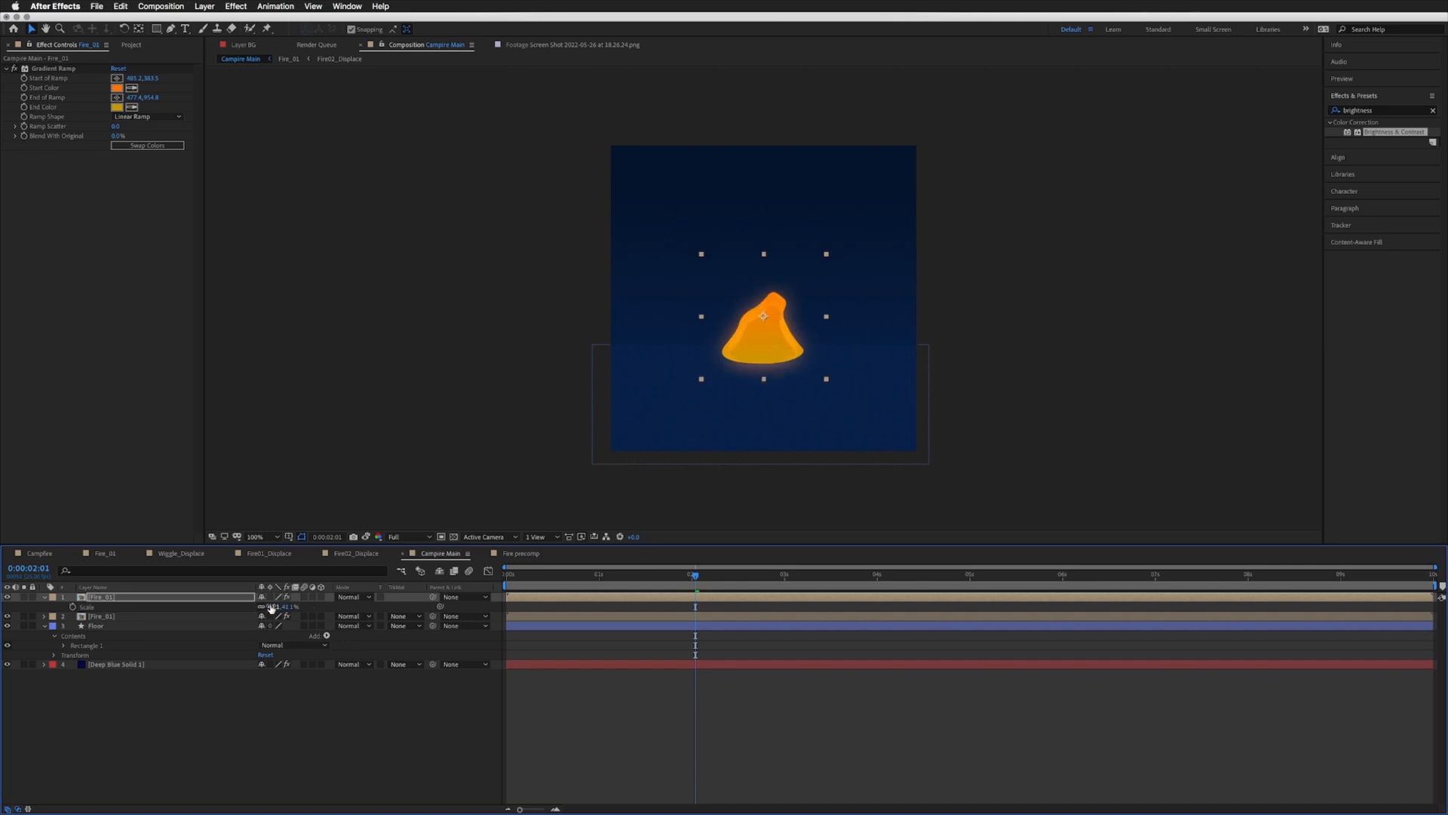
pyautogui.press('Down')
pyautogui.press('Down')
# Step: Try the Add blending mode on the smaller flame copy and settle on Overlay
pyautogui.click(364, 598)
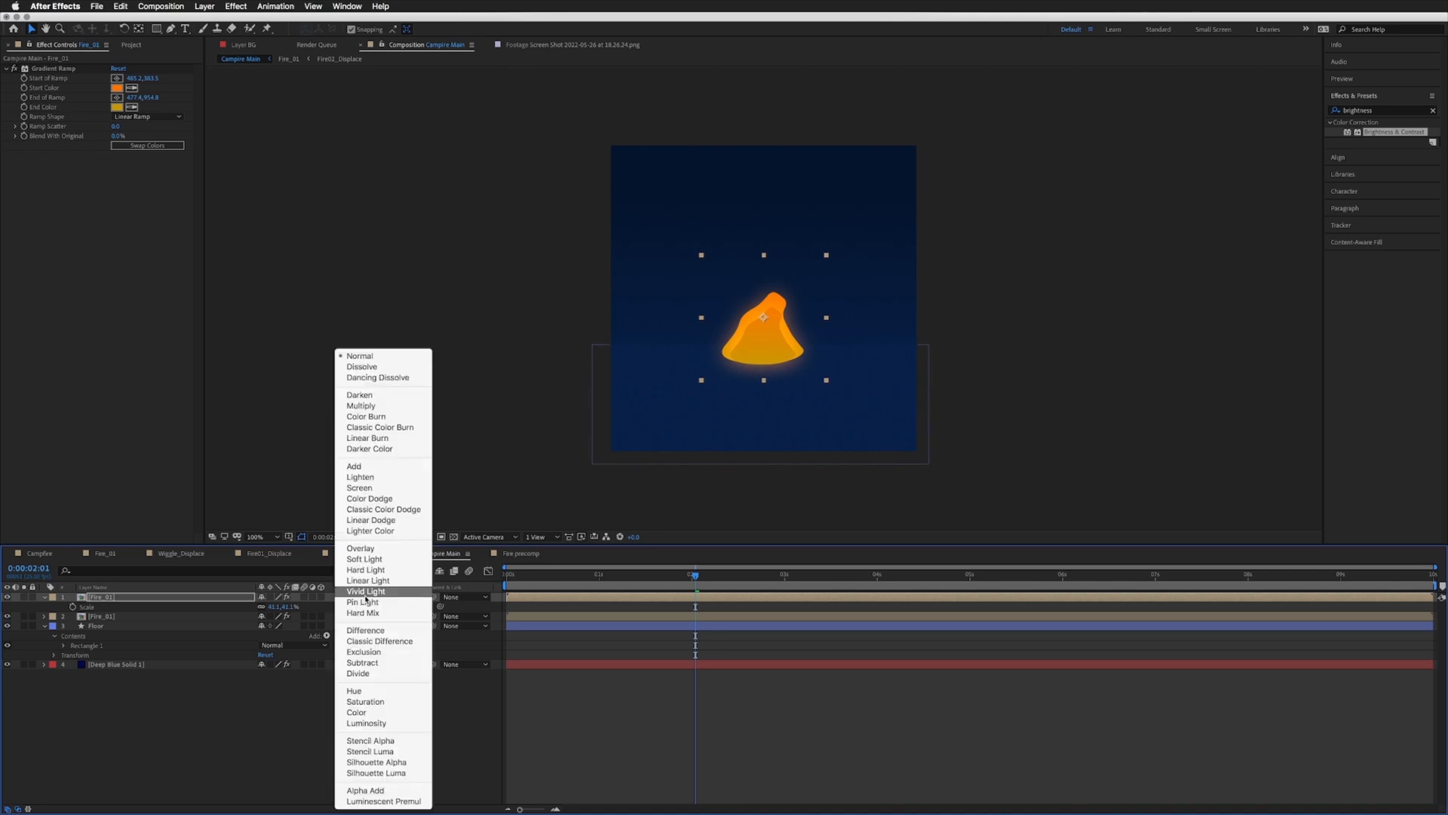
pyautogui.click(367, 468)
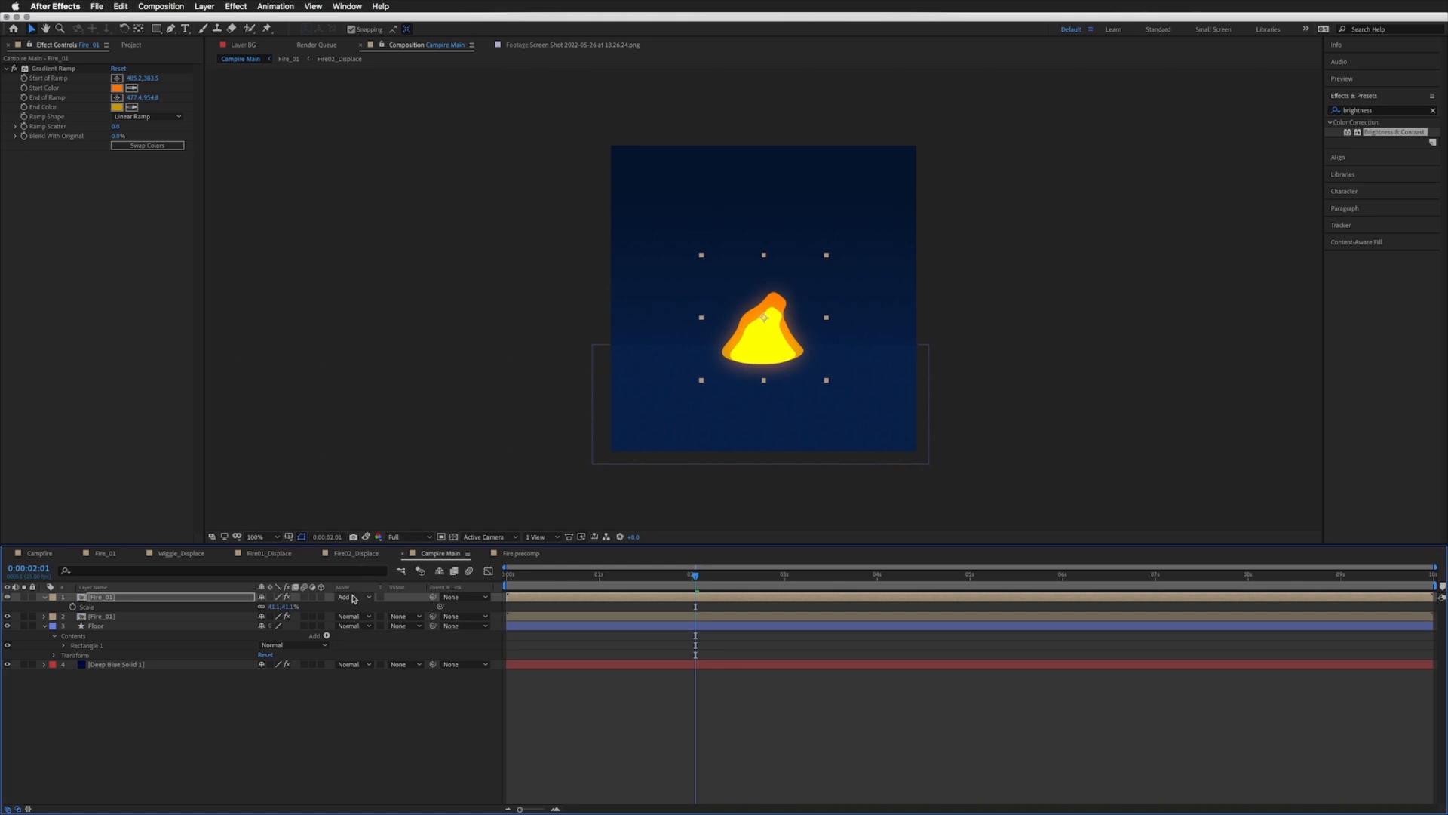
pyautogui.click(359, 598)
pyautogui.click(380, 552)
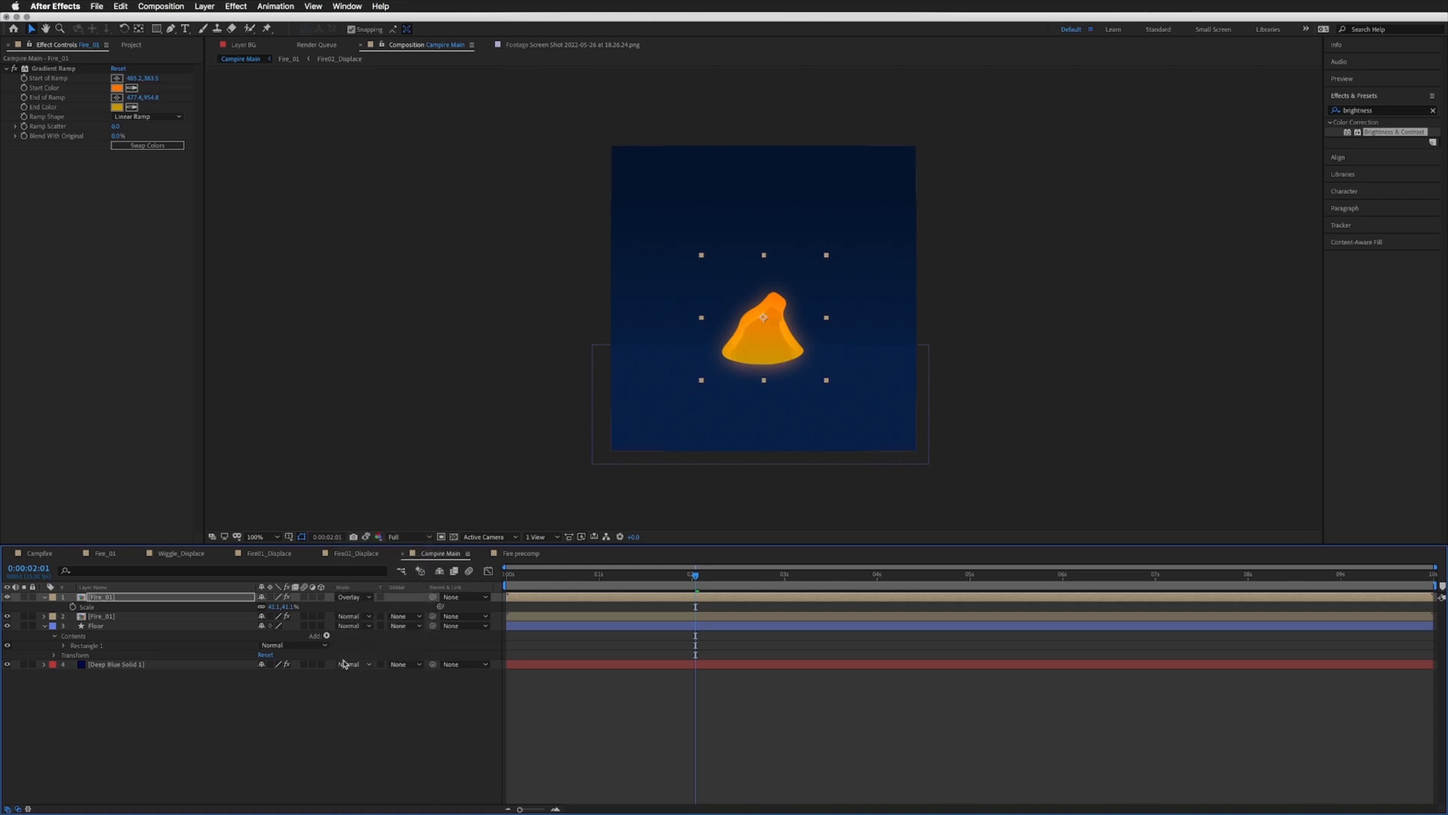
# Step: Apply Brightness & Contrast to the smaller flame copy, set its brightness to 50, and preview the result
pyautogui.click(1433, 110)
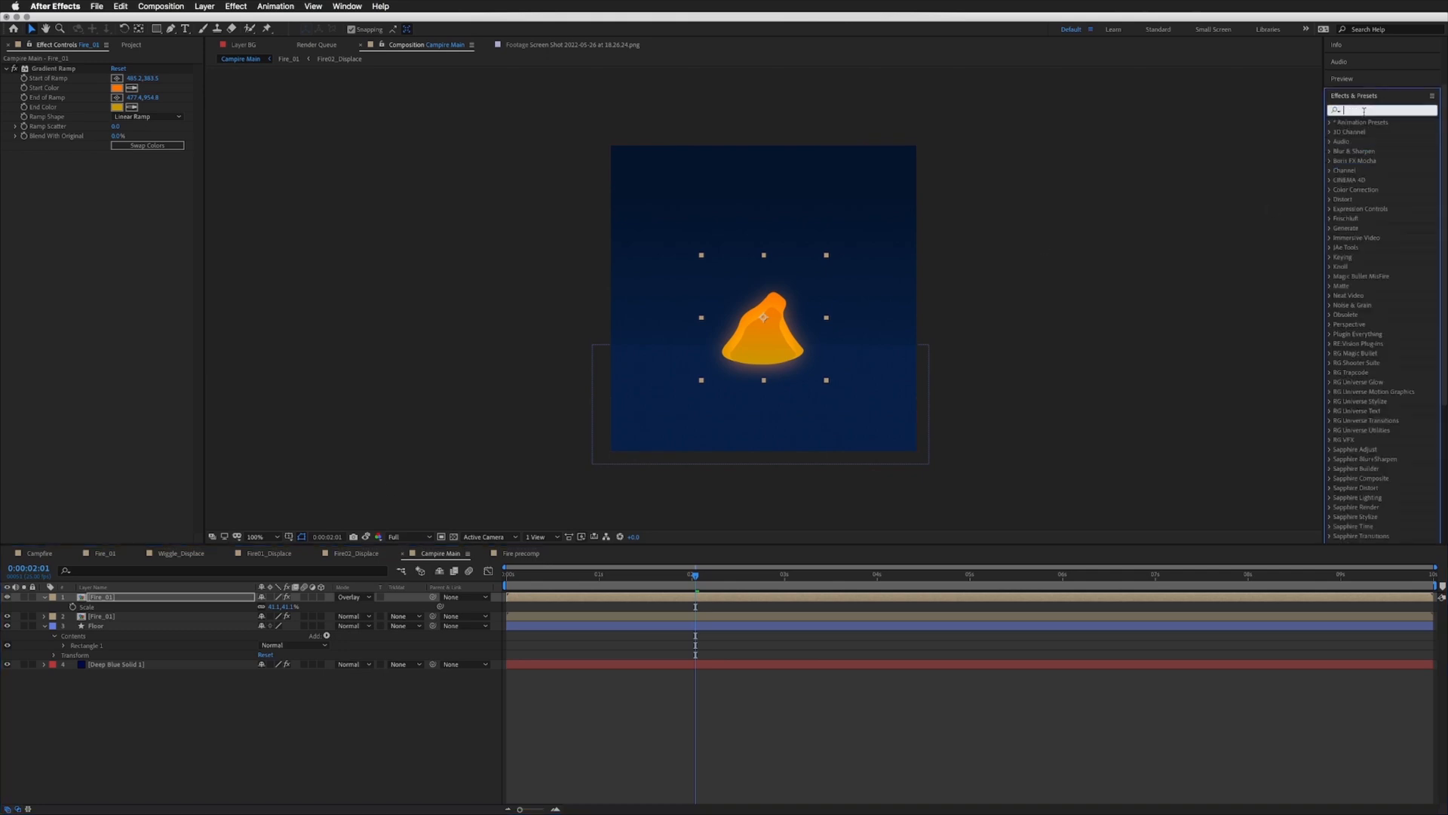
pyautogui.write('bright')
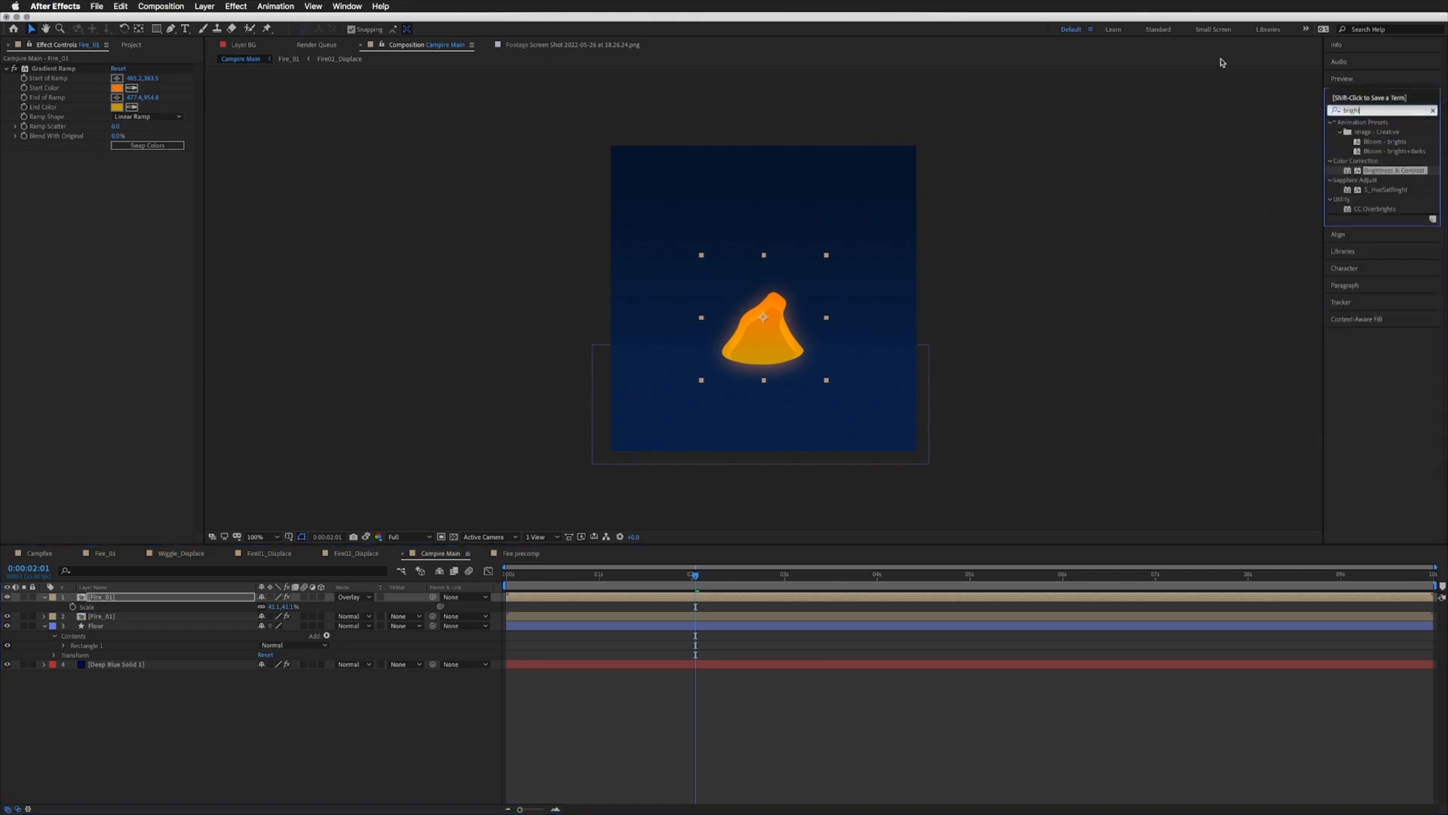
pyautogui.moveTo(1397, 177); pyautogui.dragTo(133, 598)
pyautogui.click(113, 166)
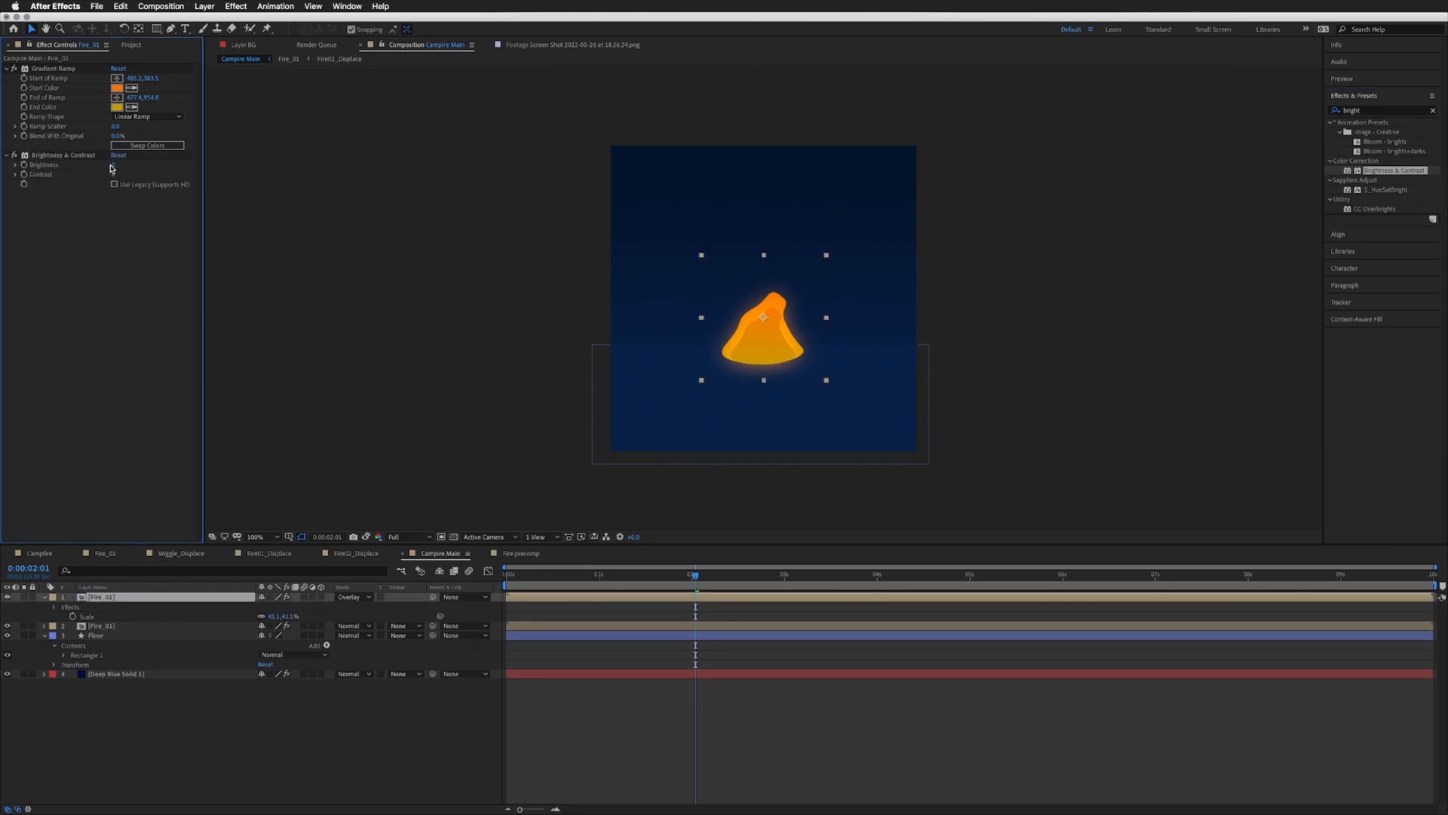
pyautogui.click(112, 165)
pyautogui.write('30')
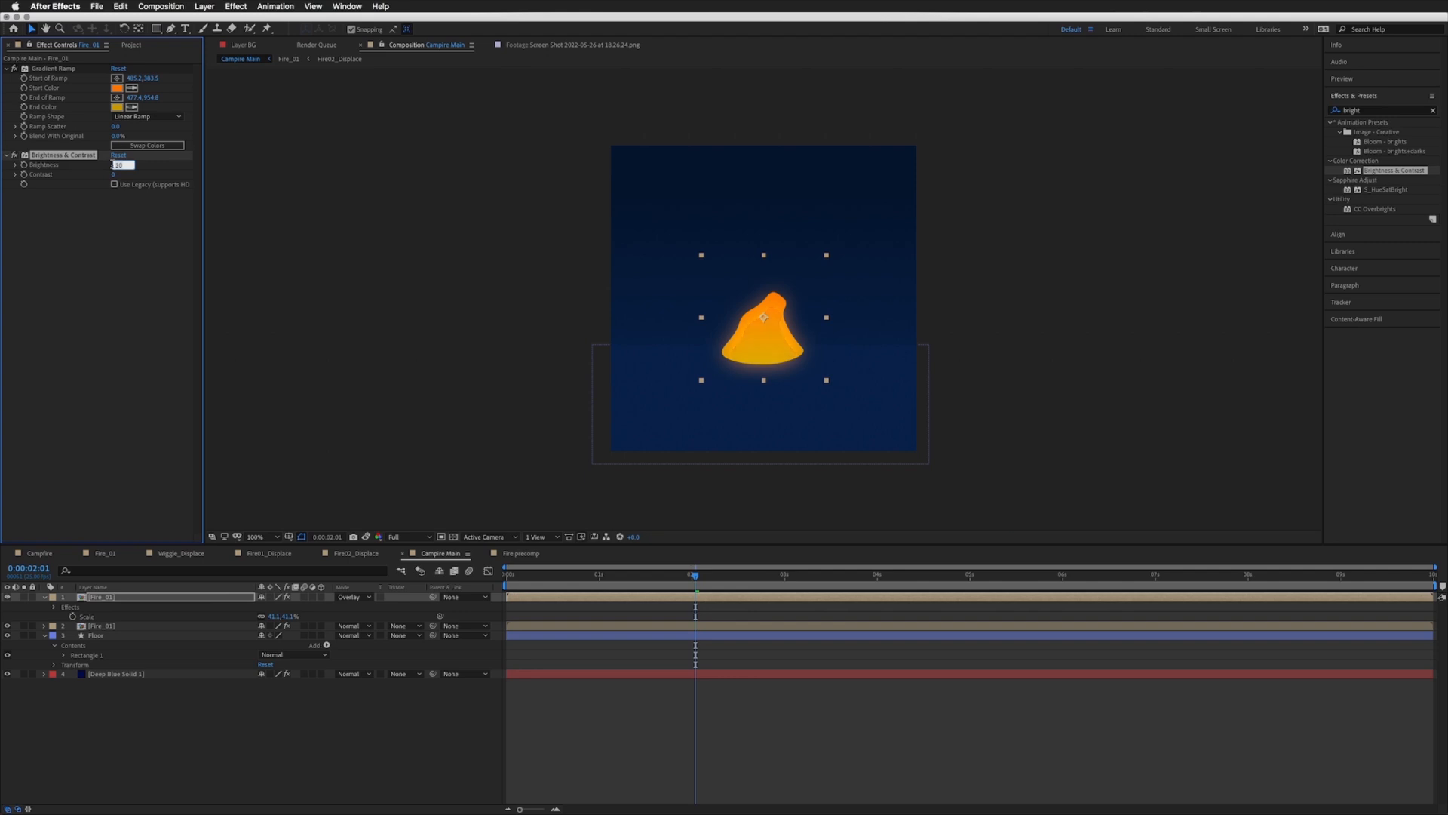
pyautogui.write('50')
pyautogui.press('Return')
pyautogui.click(529, 613)
pyautogui.press('space')
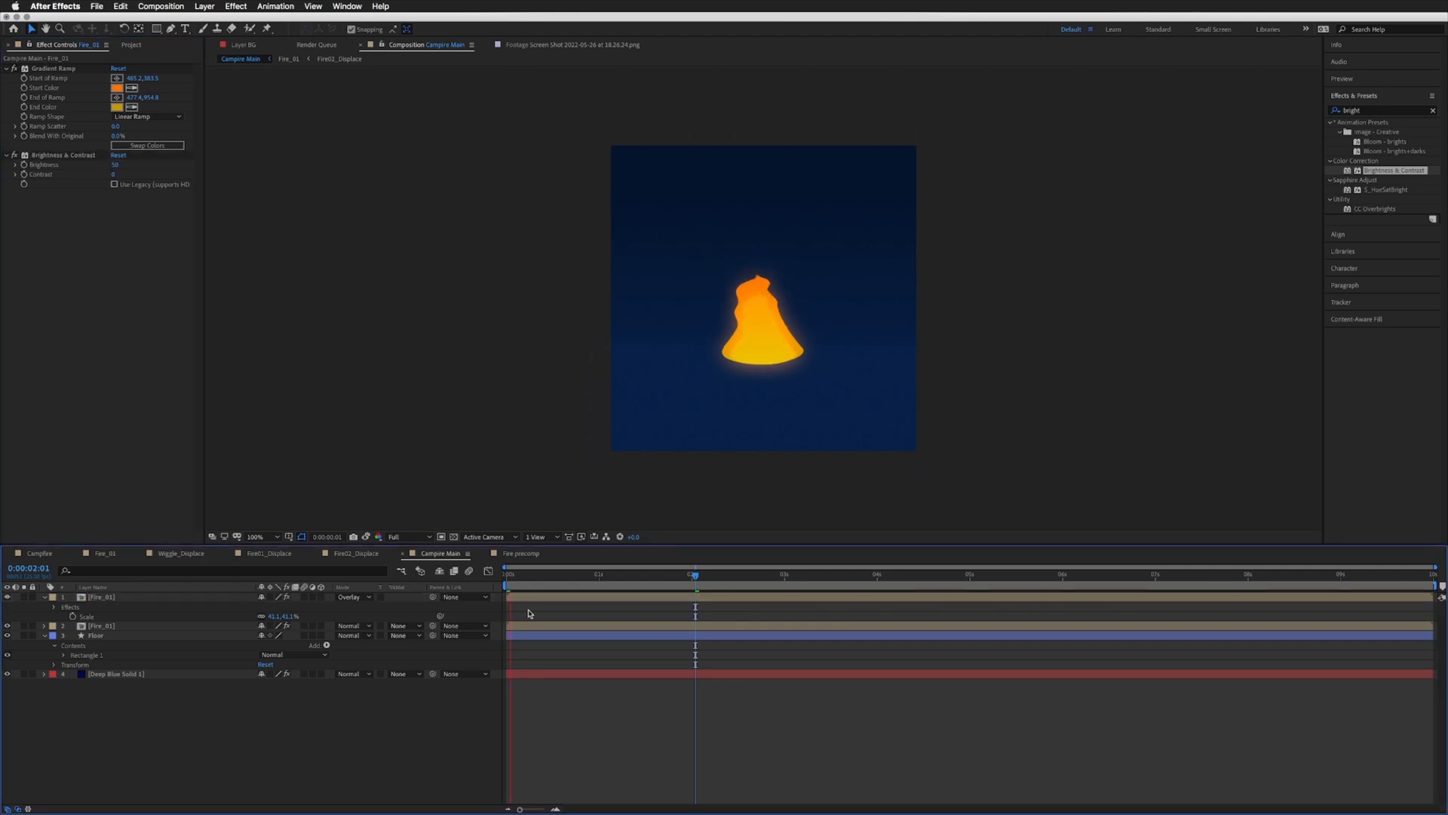
# Step: Scale the inner flame copy down to 31.1%, position it just above the outer flame's base, and preview the animation
pyautogui.click(141, 597)
pyautogui.click(276, 612)
pyautogui.write('31.1')
pyautogui.press('Return')
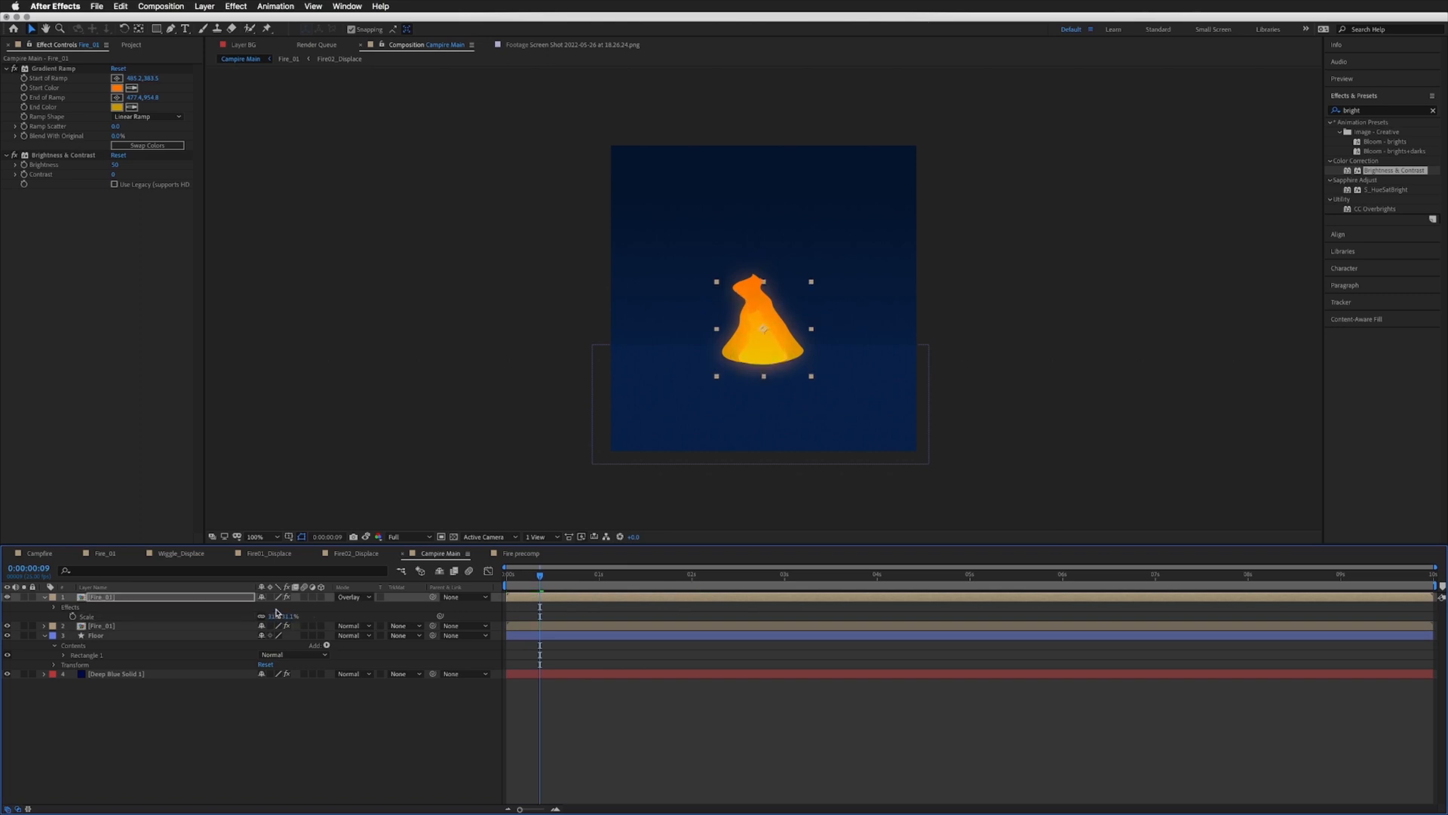
pyautogui.press('space')
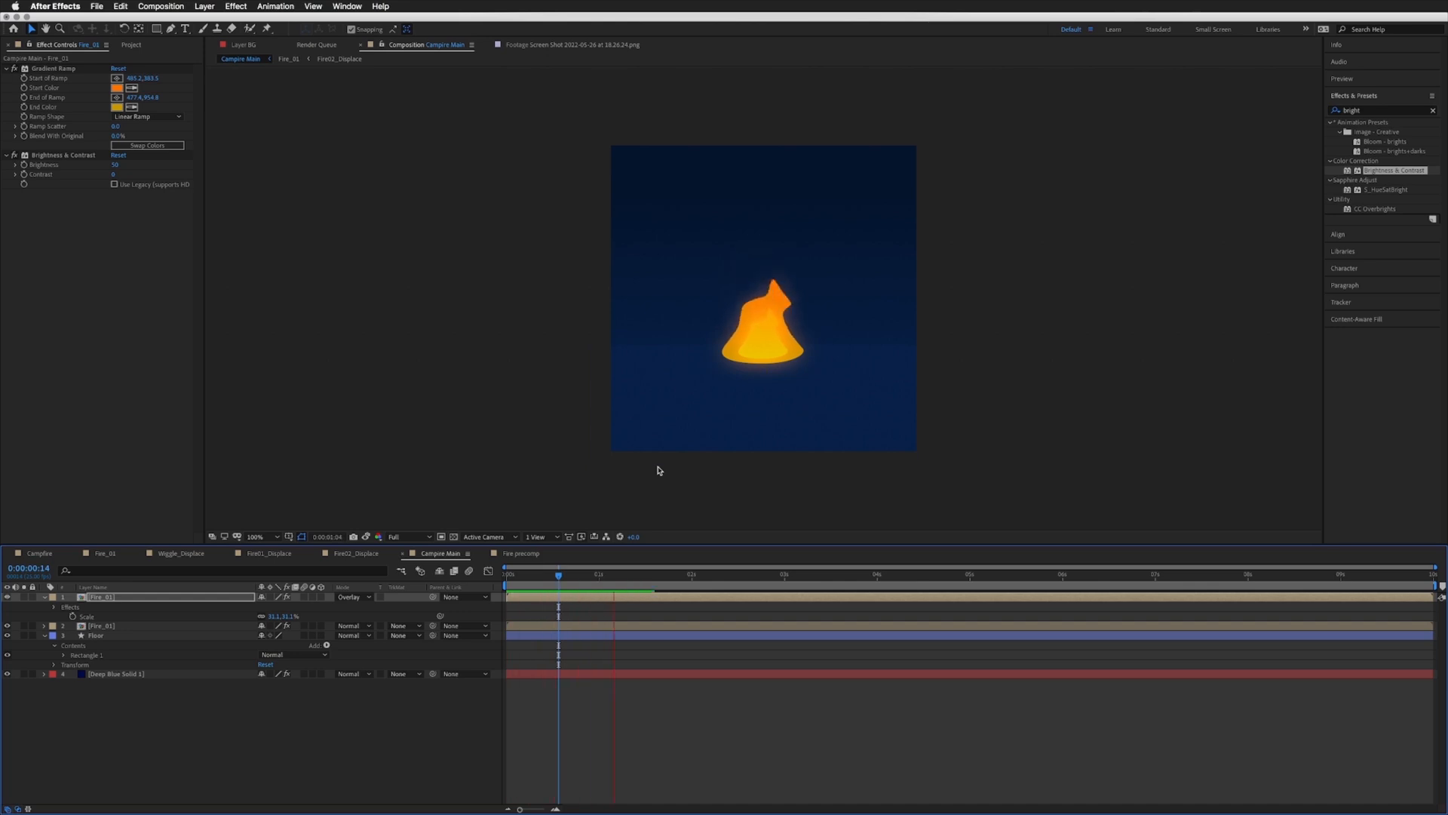
pyautogui.press('space')
pyautogui.click(105, 598)
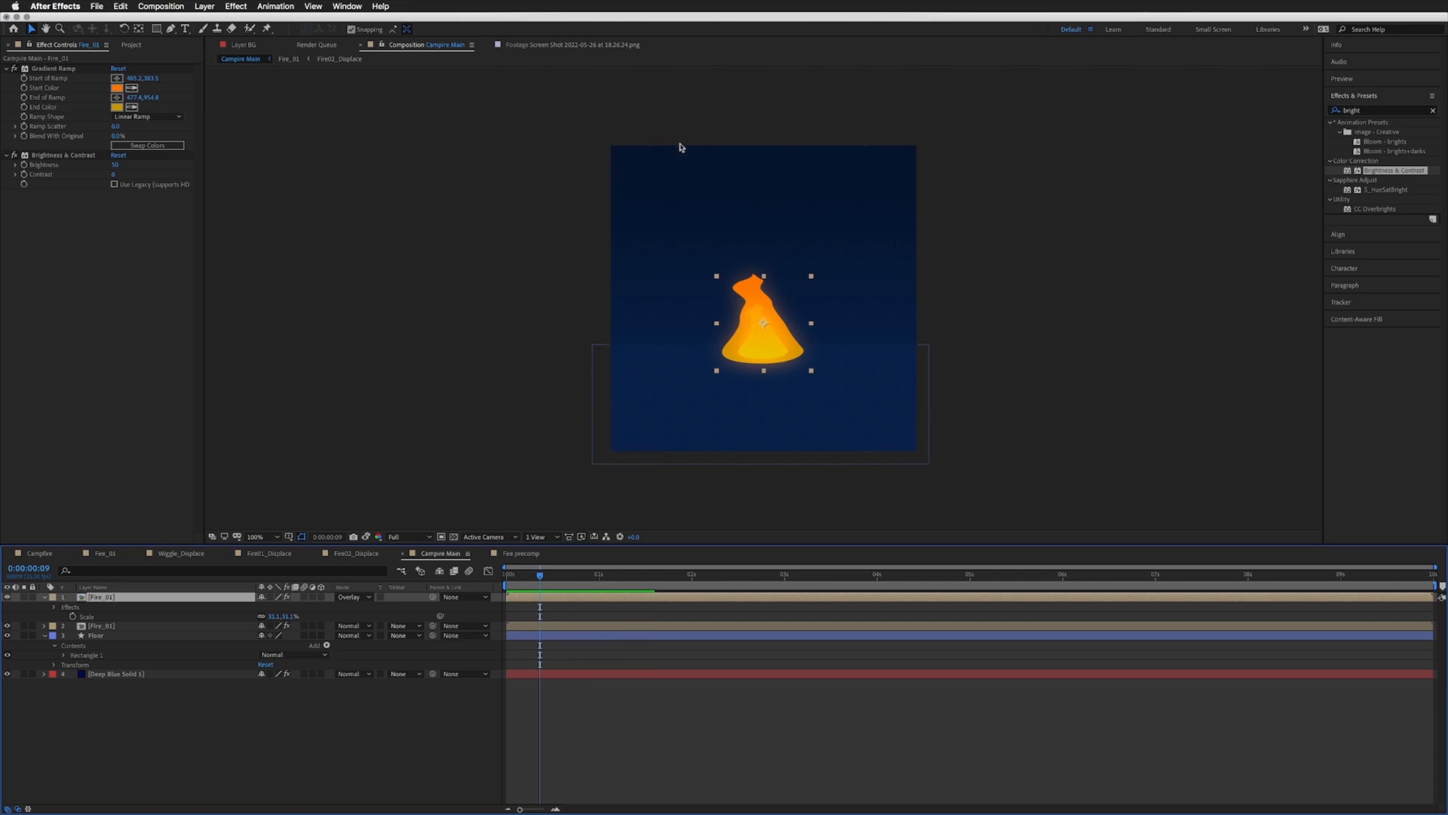
# Step: Create a new 1080 x 1080 px composition named Embers at 25 frames per second with a 10-second duration
pyautogui.click(132, 46)
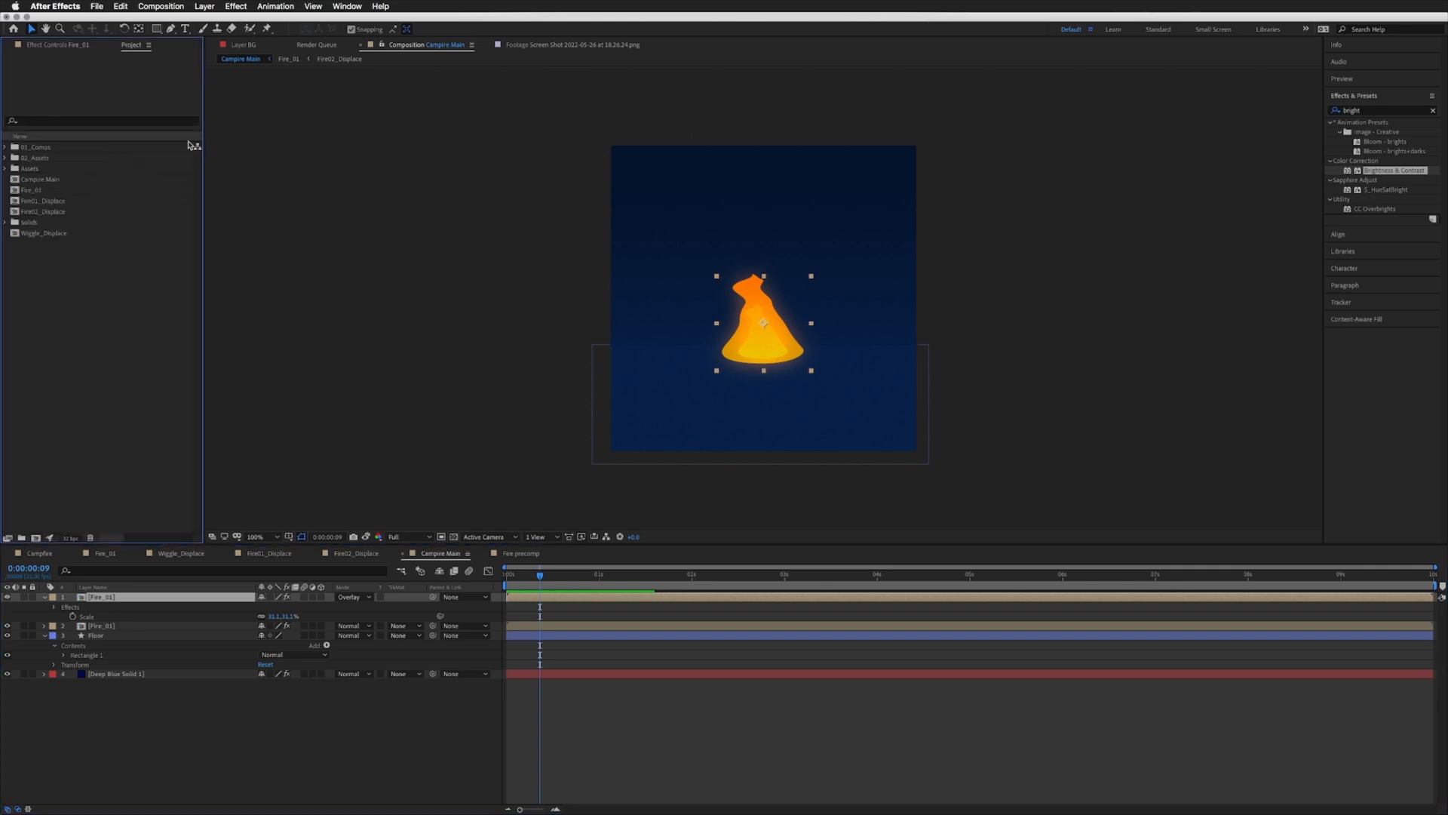
pyautogui.click(35, 537)
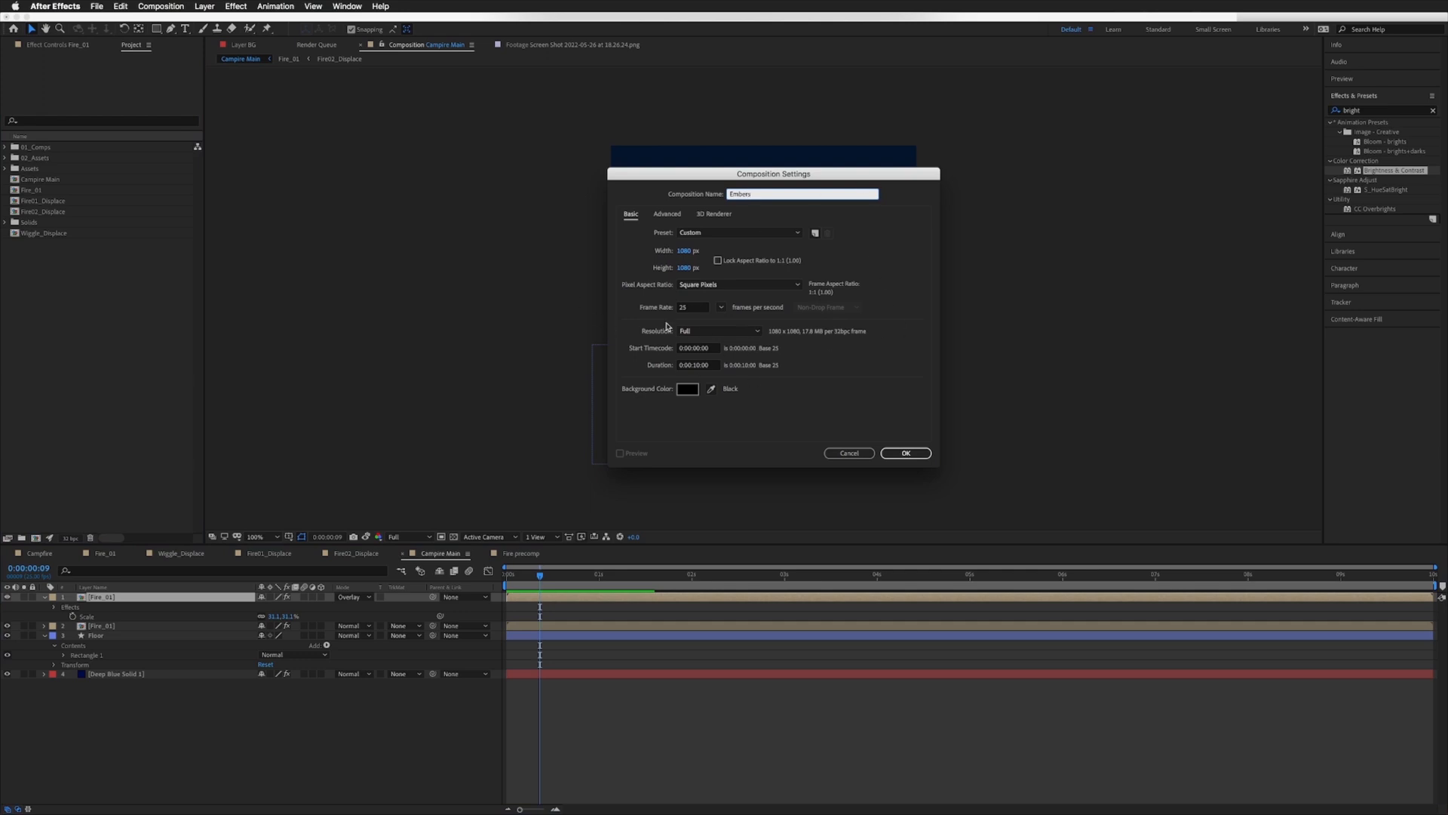
pyautogui.click(905, 454)
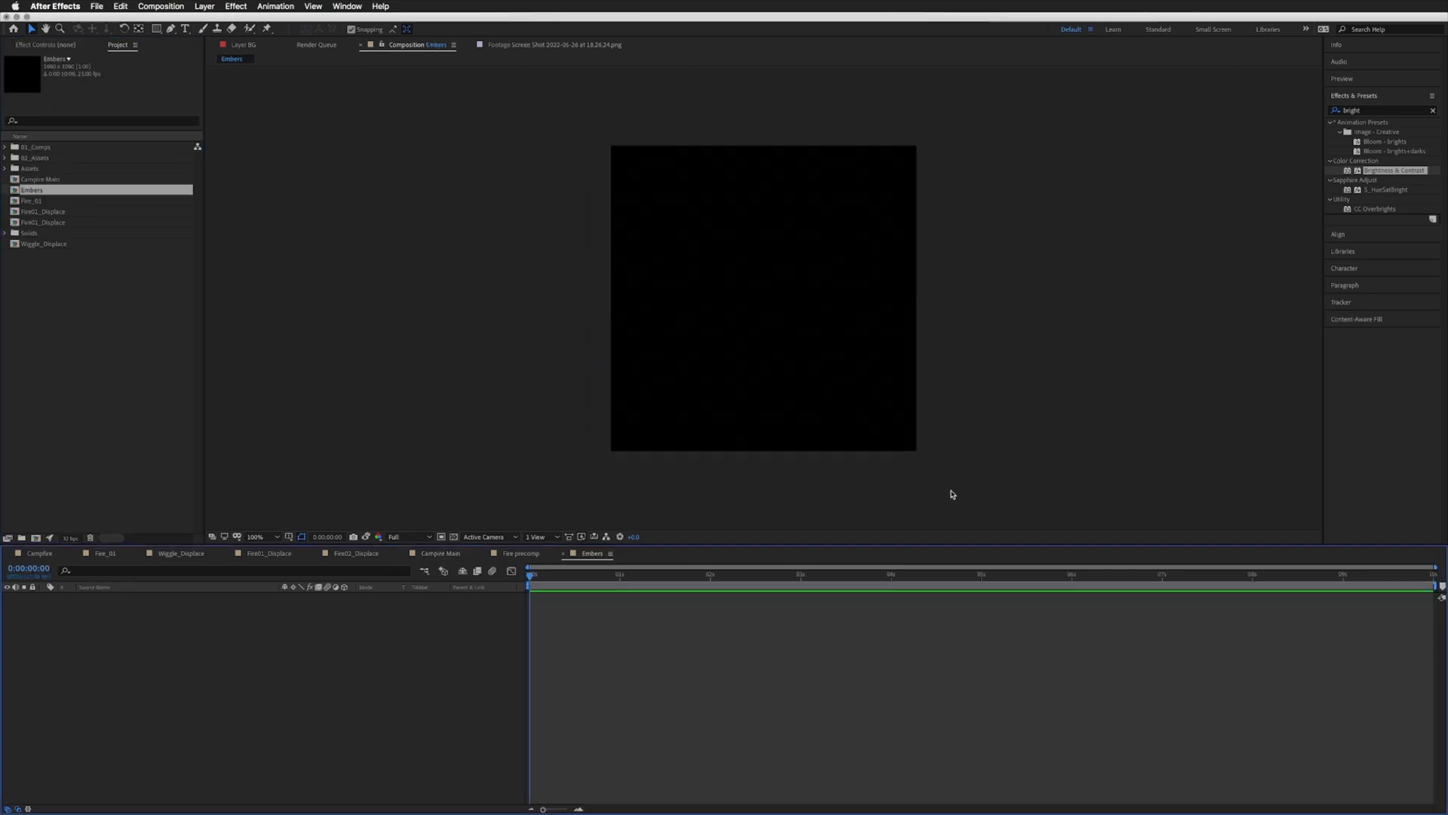
# Step: Add a black 1080 x 1080 px solid layer to the Embers composition
pyautogui.click(197, 6)
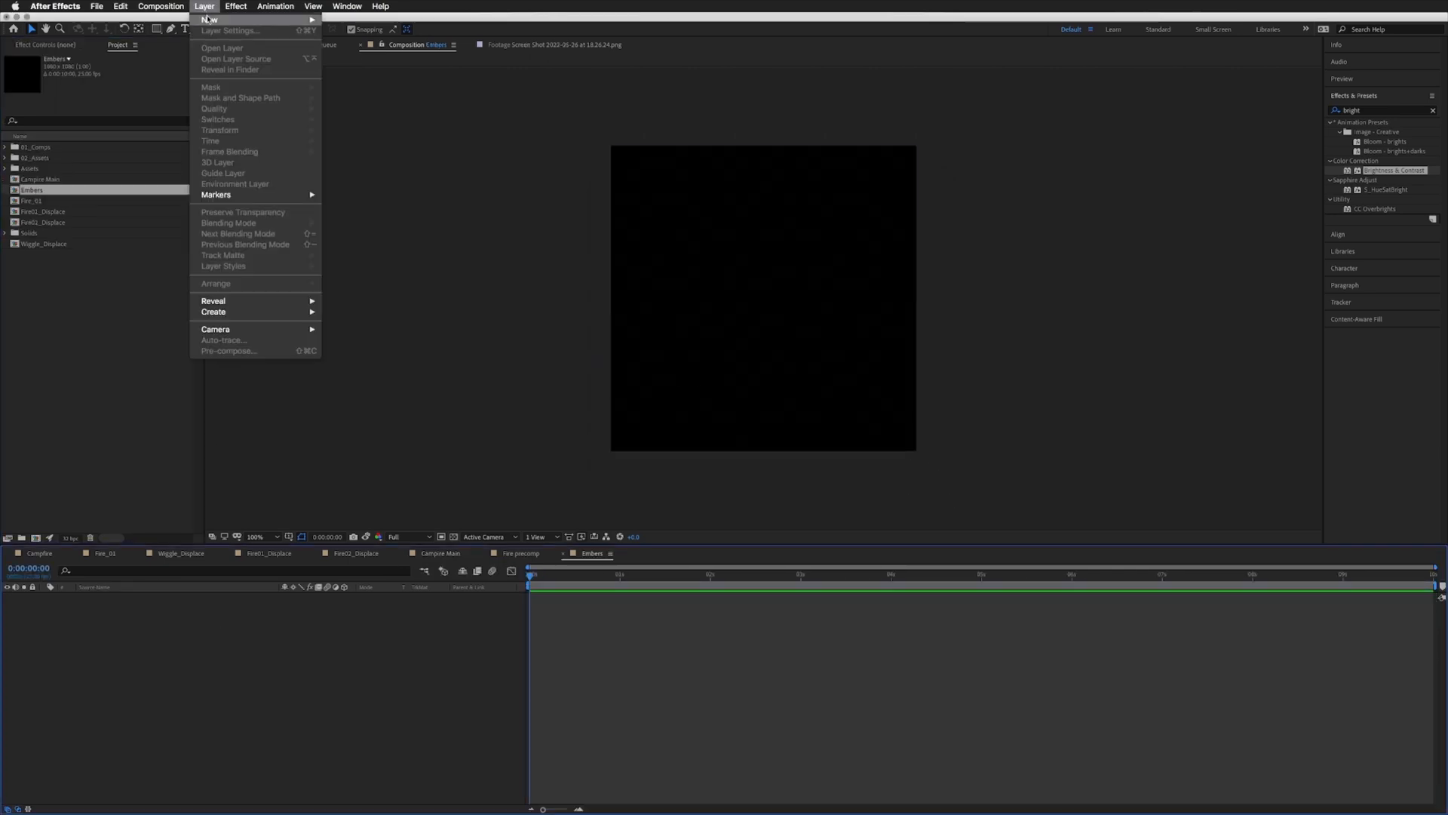
pyautogui.moveTo(284, 21)
pyautogui.click(375, 34)
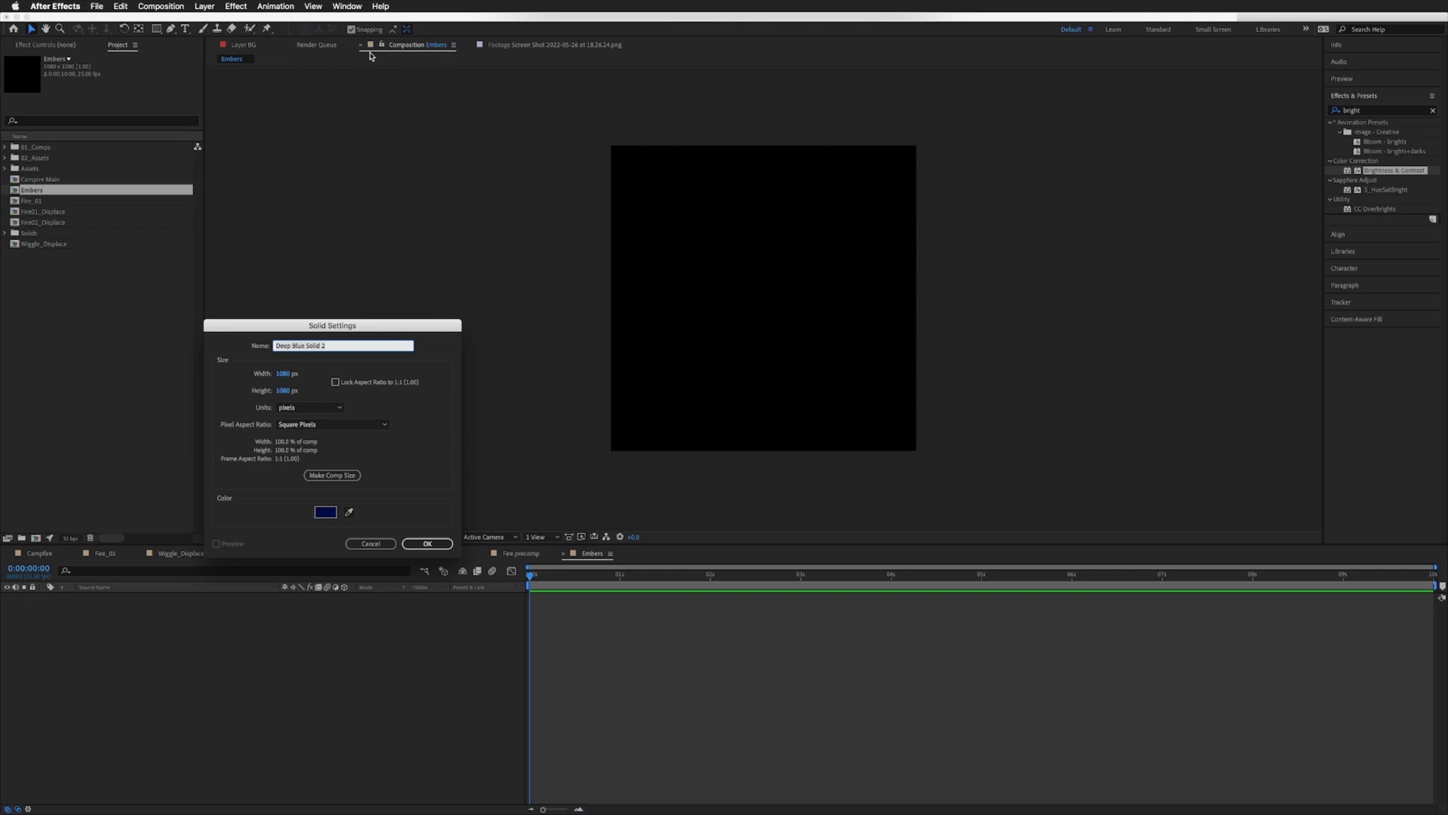
pyautogui.click(325, 511)
pyautogui.moveTo(370, 268); pyautogui.dragTo(508, 360)
pyautogui.click(559, 195)
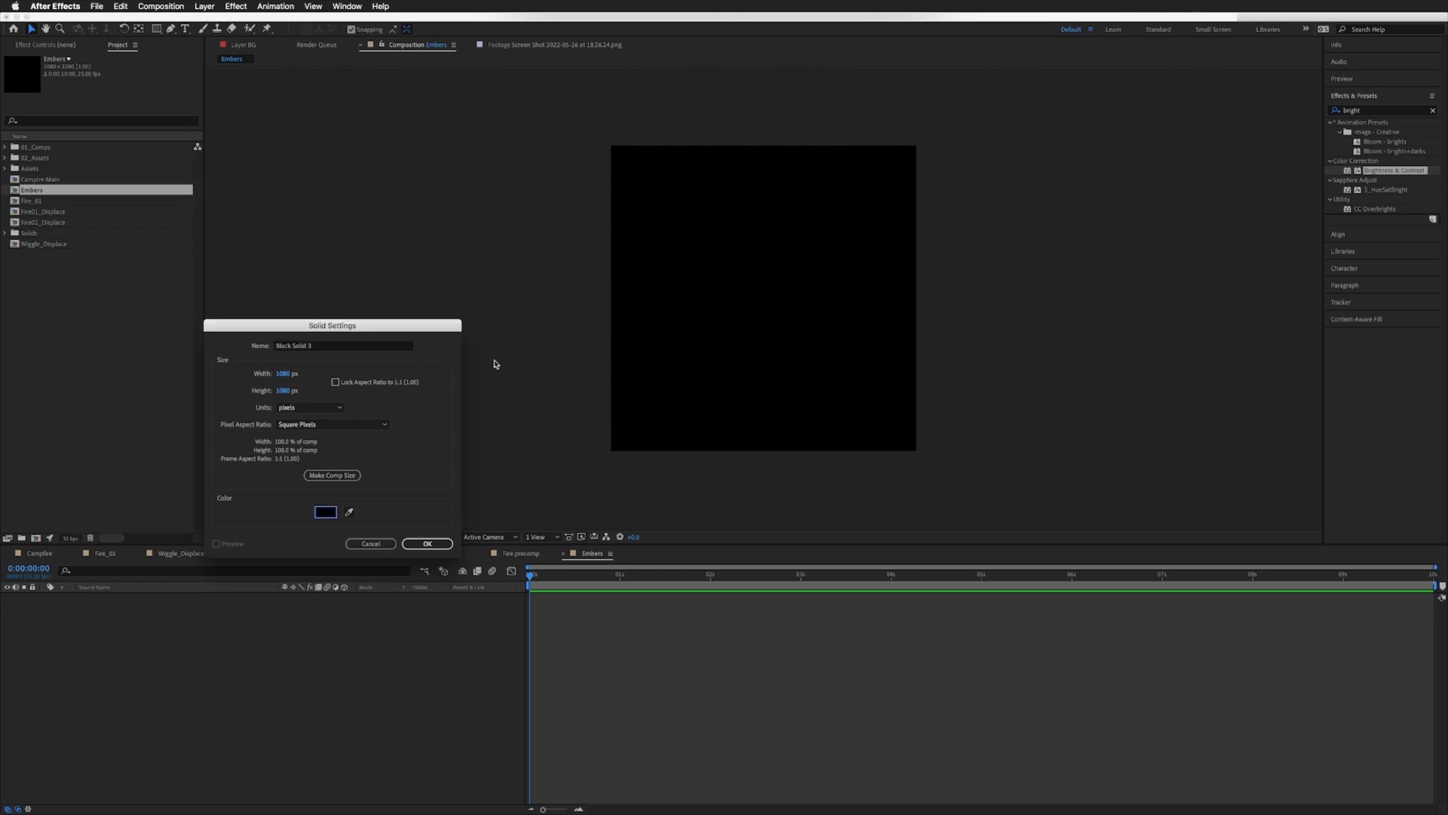
pyautogui.click(436, 543)
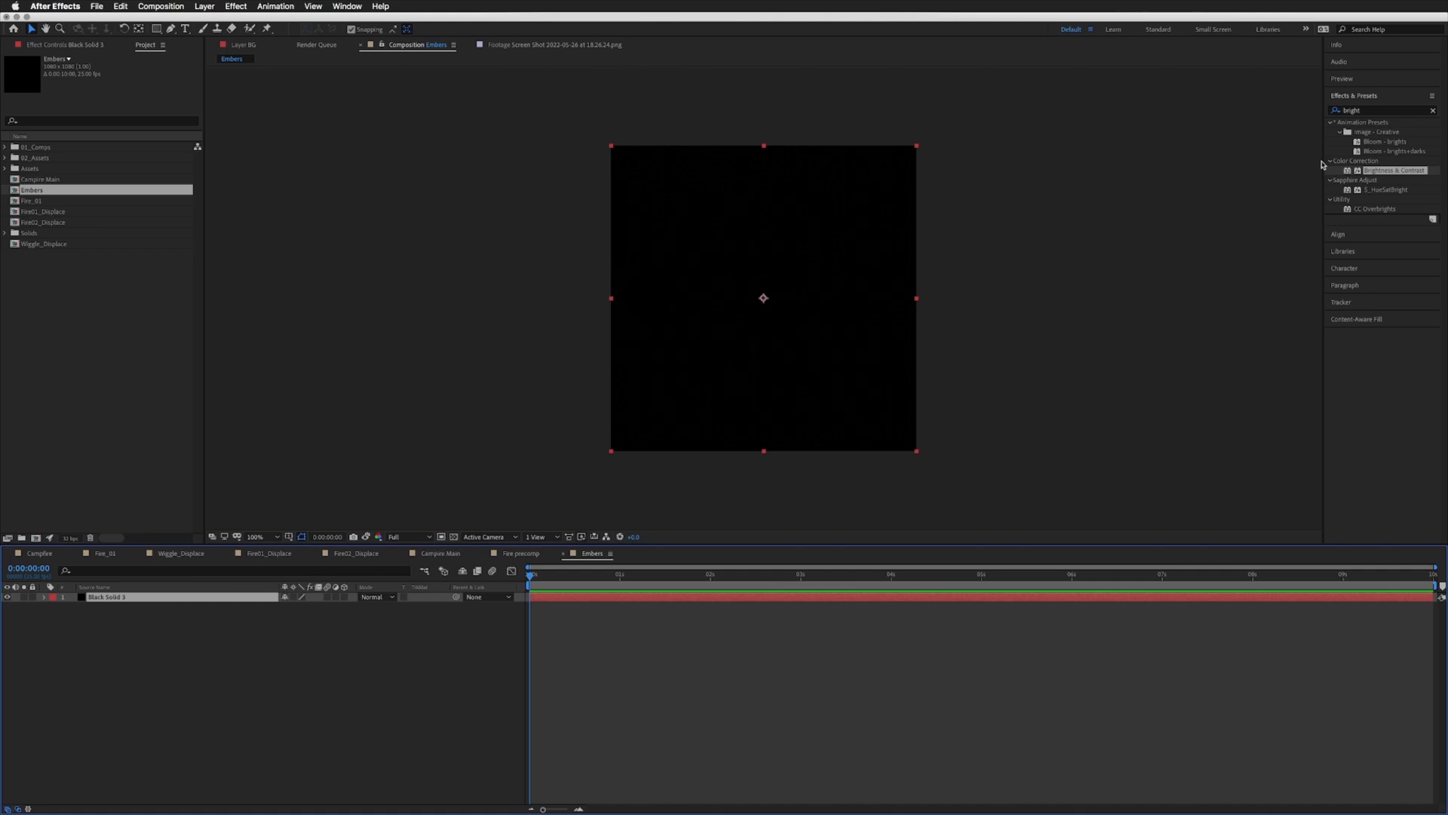
# Step: Find the CC Rainfall effect, apply it to the black solid, and preview the rain
pyautogui.click(1367, 112)
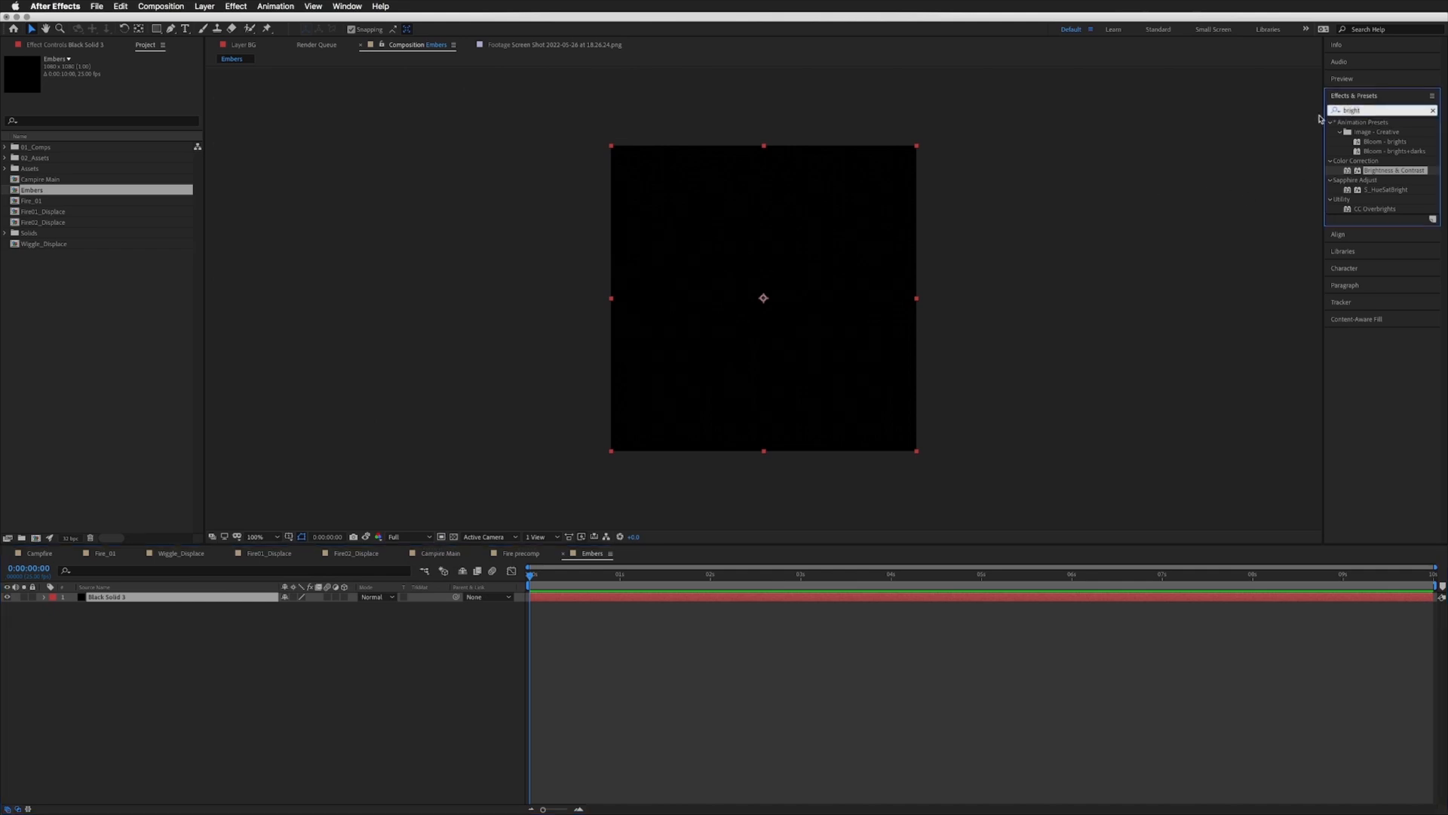
pyautogui.press('BackSpace')
pyautogui.write('cc rain')
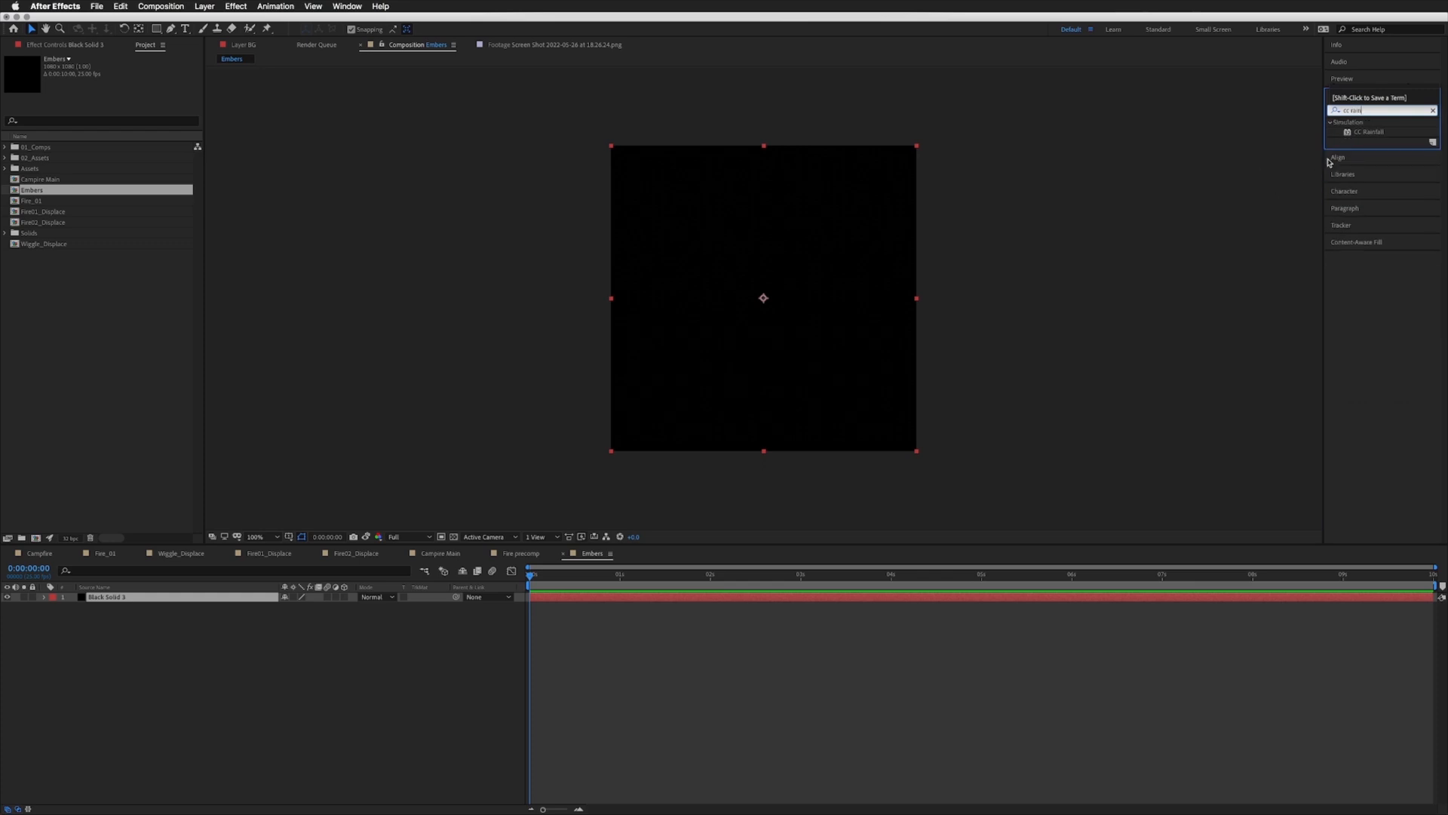
pyautogui.moveTo(1367, 135); pyautogui.dragTo(102, 599)
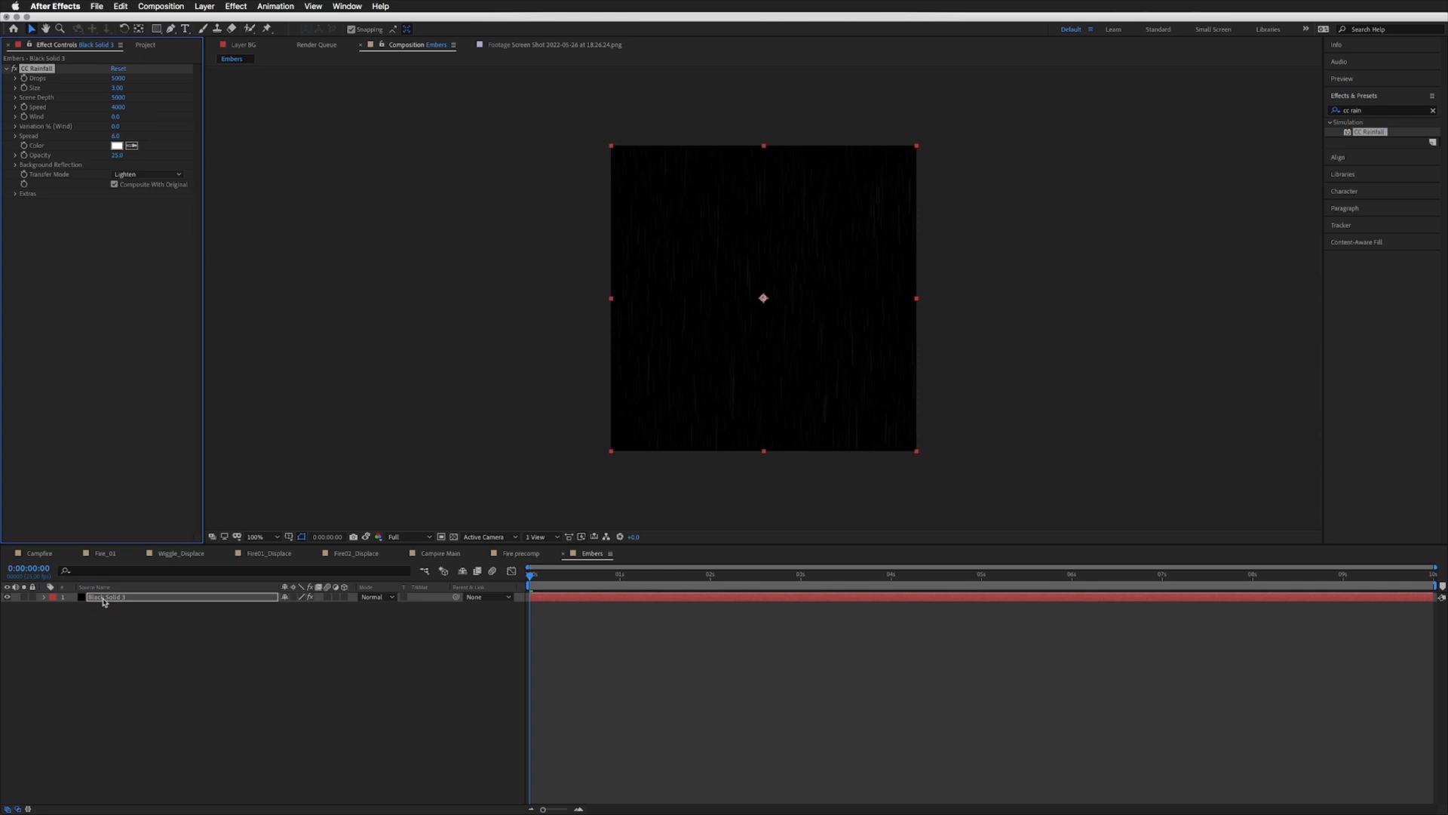
pyautogui.press('space')
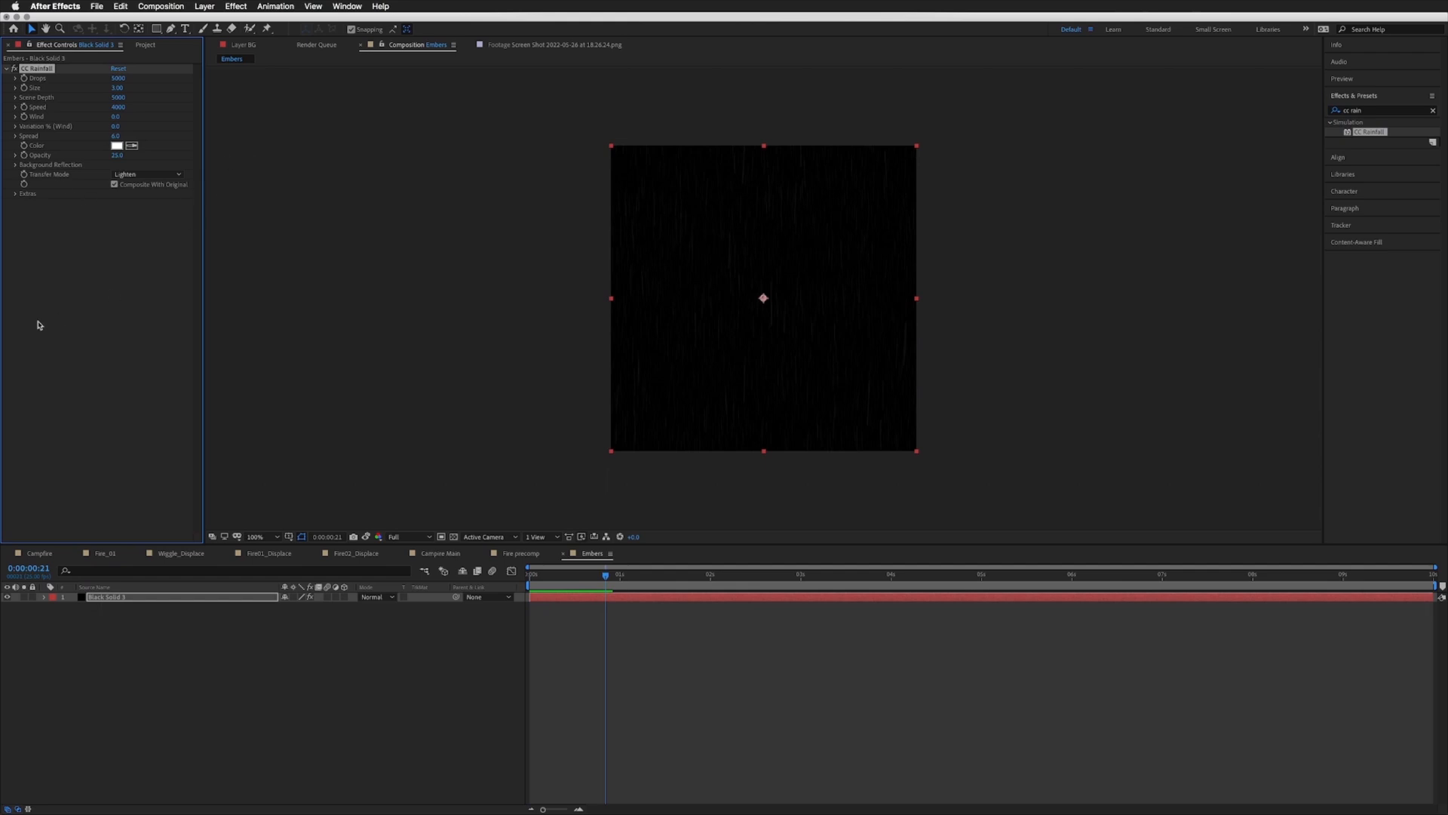
# Step: Set the CC Rainfall Drops to 15 and preview the animation
pyautogui.click(117, 79)
pyautogui.write('15')
pyautogui.press('Return')
pyautogui.click(715, 623)
pyautogui.press('space')
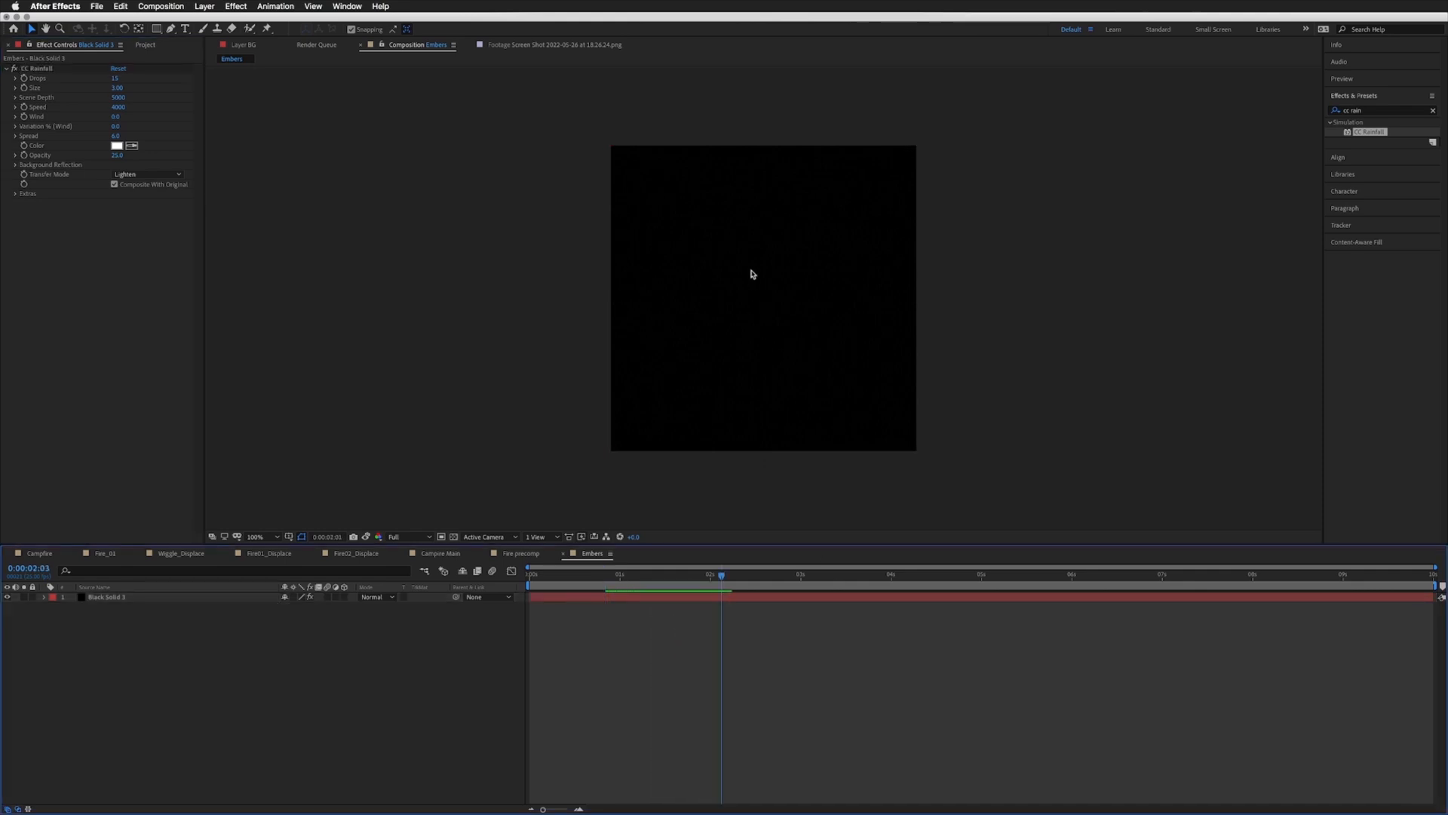
# Step: Lower the CC Rainfall Scene Depth to 100 and preview the streaks
pyautogui.moveTo(629, 576); pyautogui.dragTo(617, 575)
pyautogui.click(19, 107)
pyautogui.click(15, 98)
pyautogui.moveTo(98, 113); pyautogui.dragTo(53, 114)
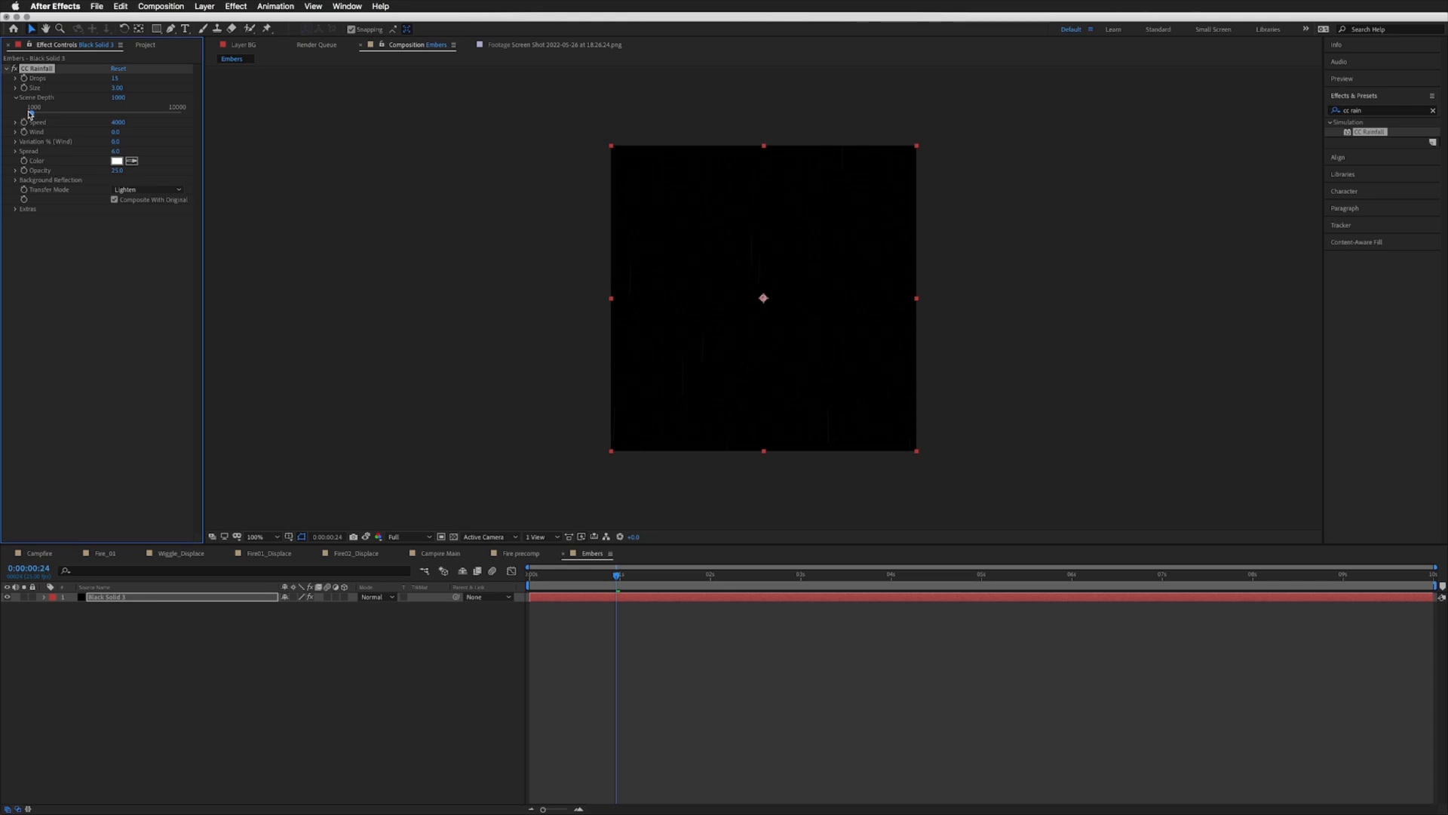
pyautogui.click(115, 98)
pyautogui.press('Return')
pyautogui.click(686, 643)
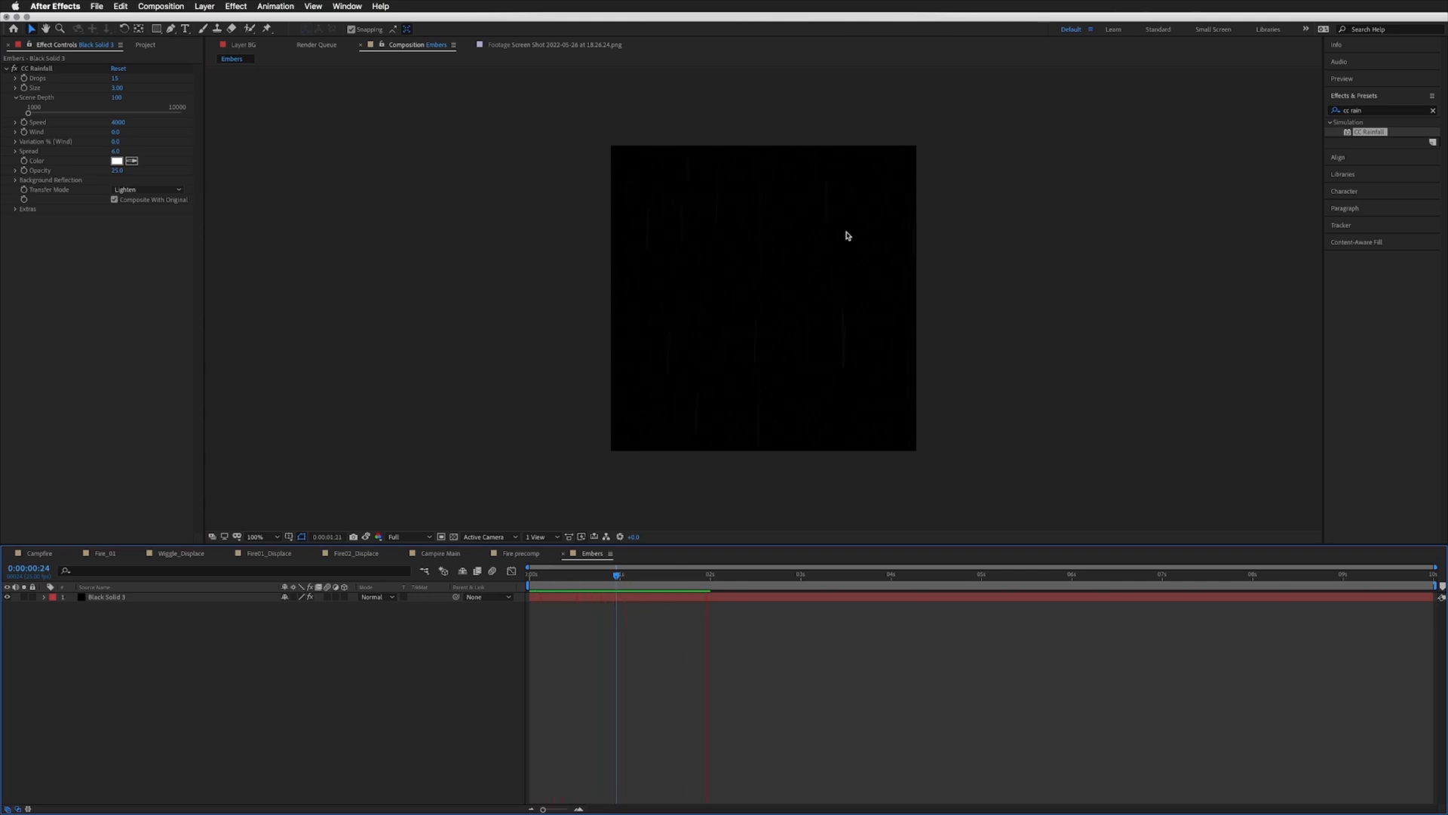
# Step: Reduce the CC Rainfall Drops to 10, try a Speed of 100, and preview the motion
pyautogui.click(117, 78)
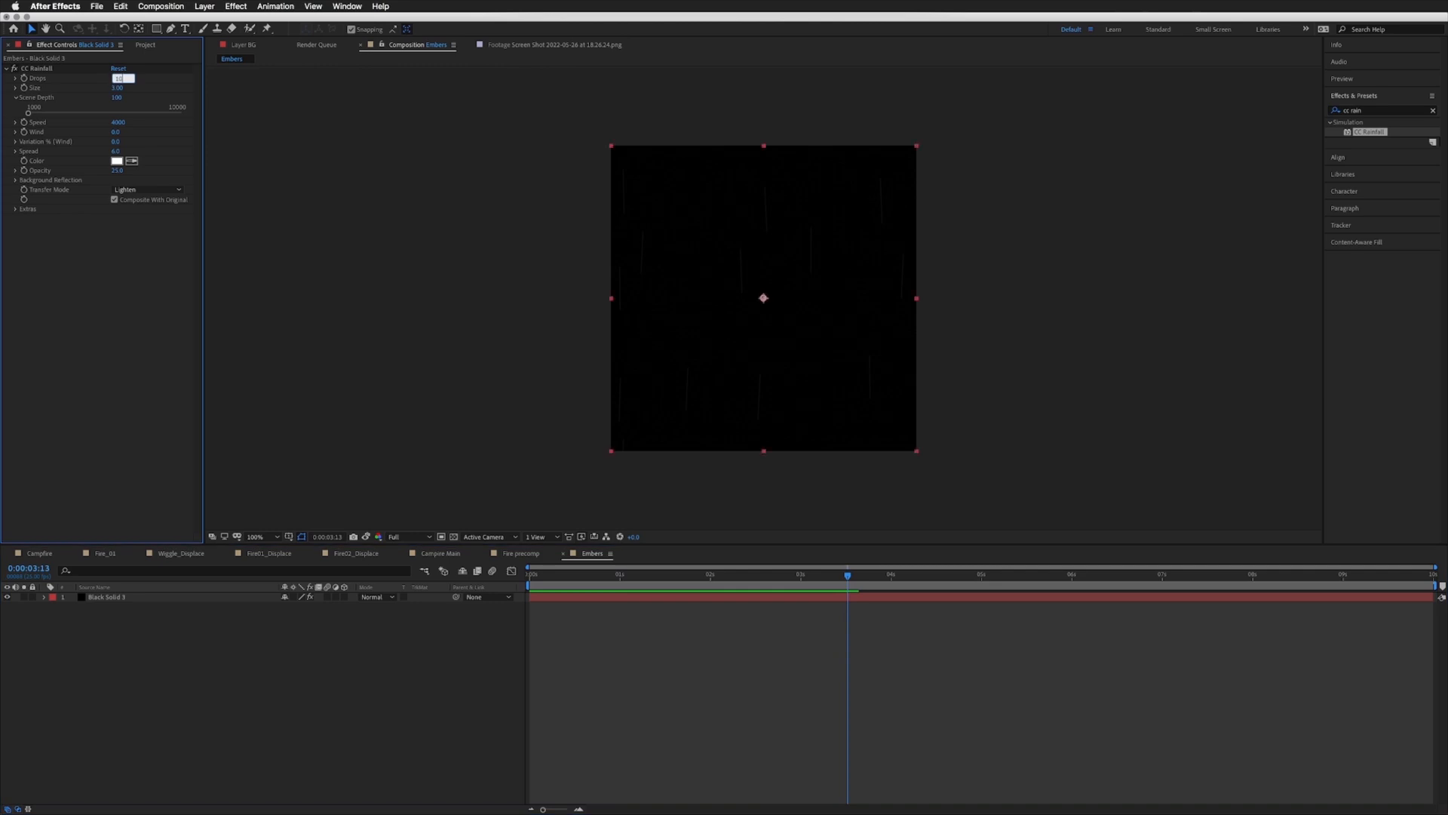
pyautogui.press('Return')
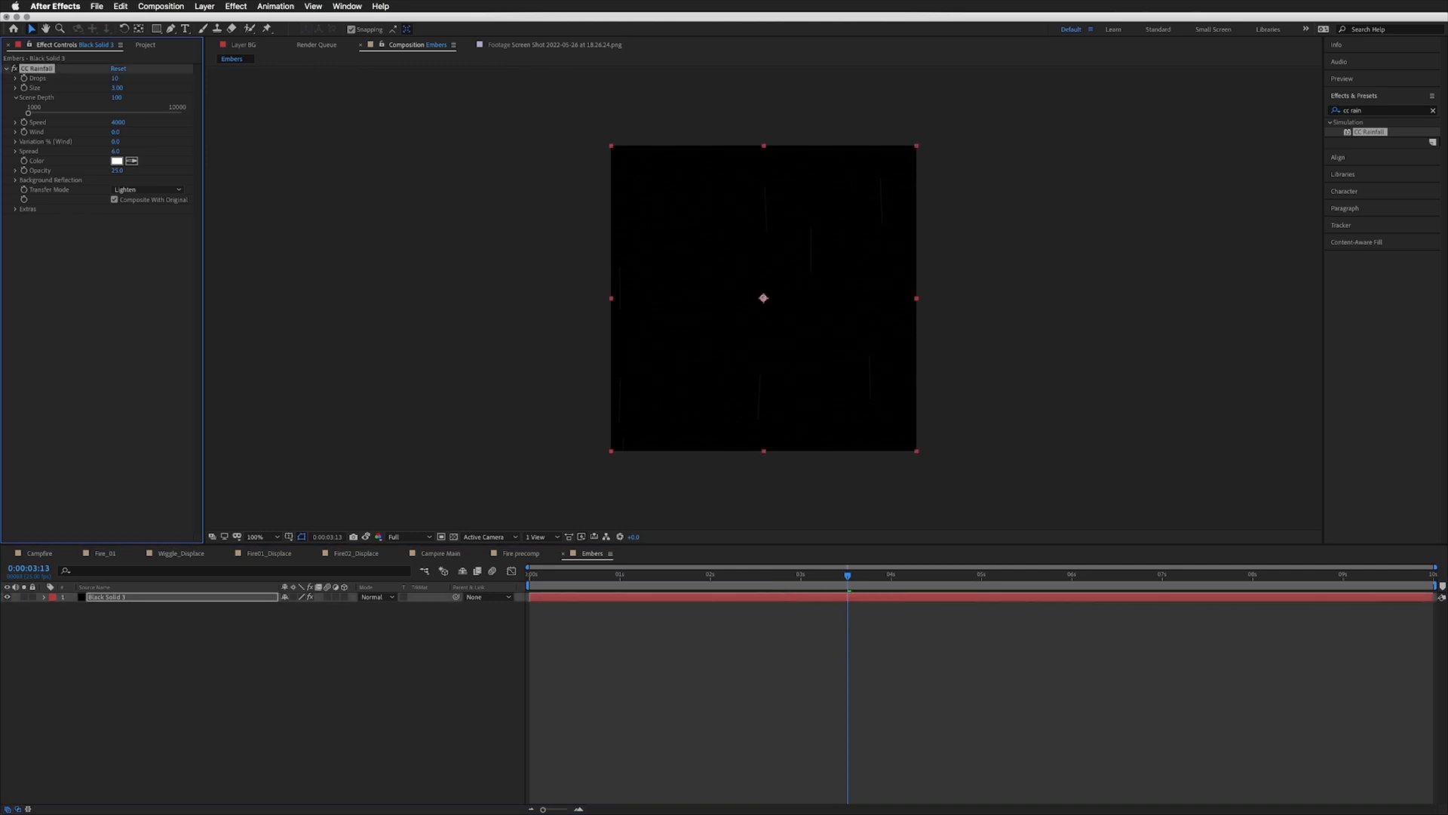
pyautogui.click(121, 123)
pyautogui.write('1')
pyautogui.press('Return')
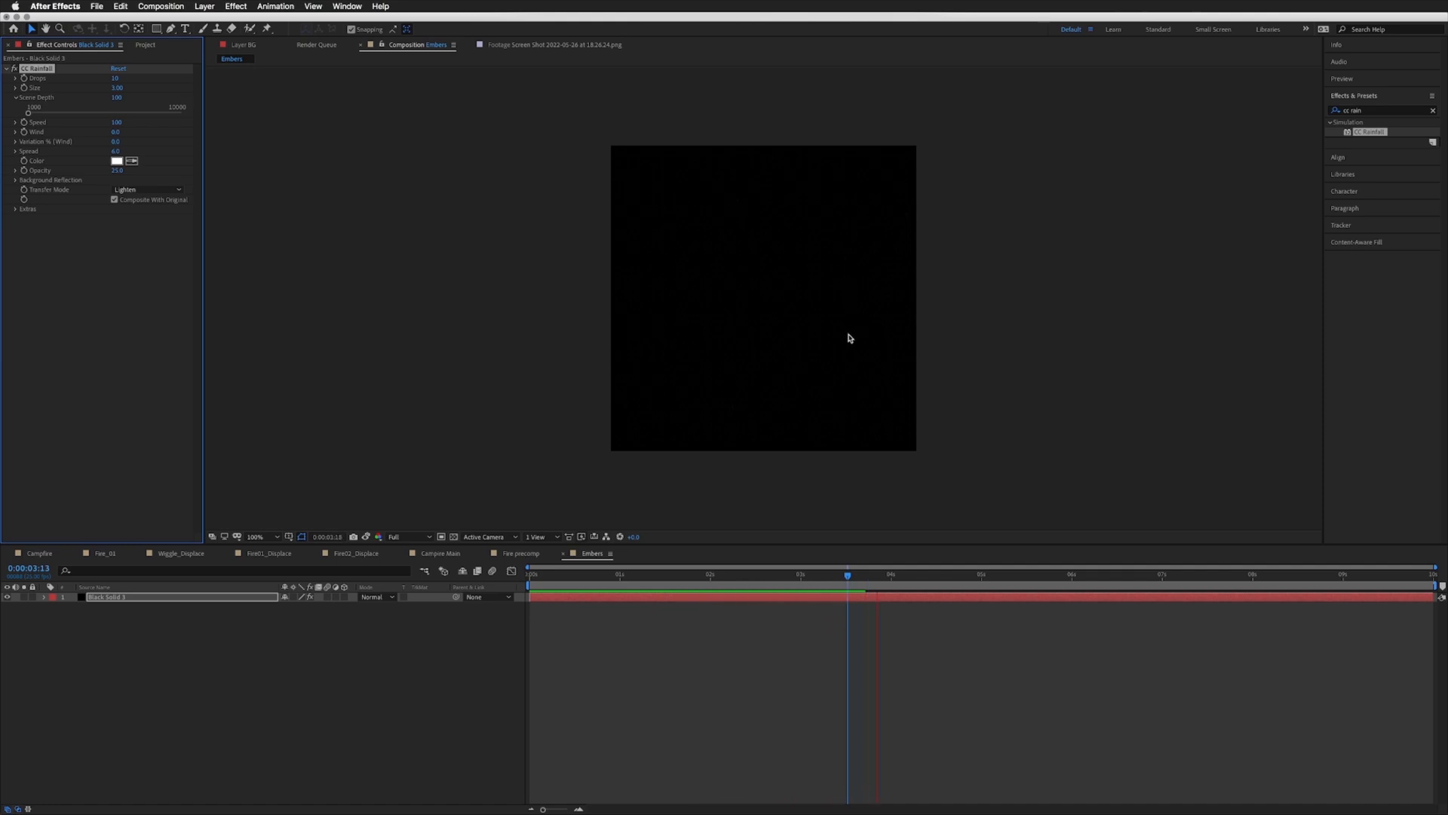
pyautogui.press('space')
# Step: Set the CC Rainfall Speed to 200 and preview the particles
pyautogui.click(121, 122)
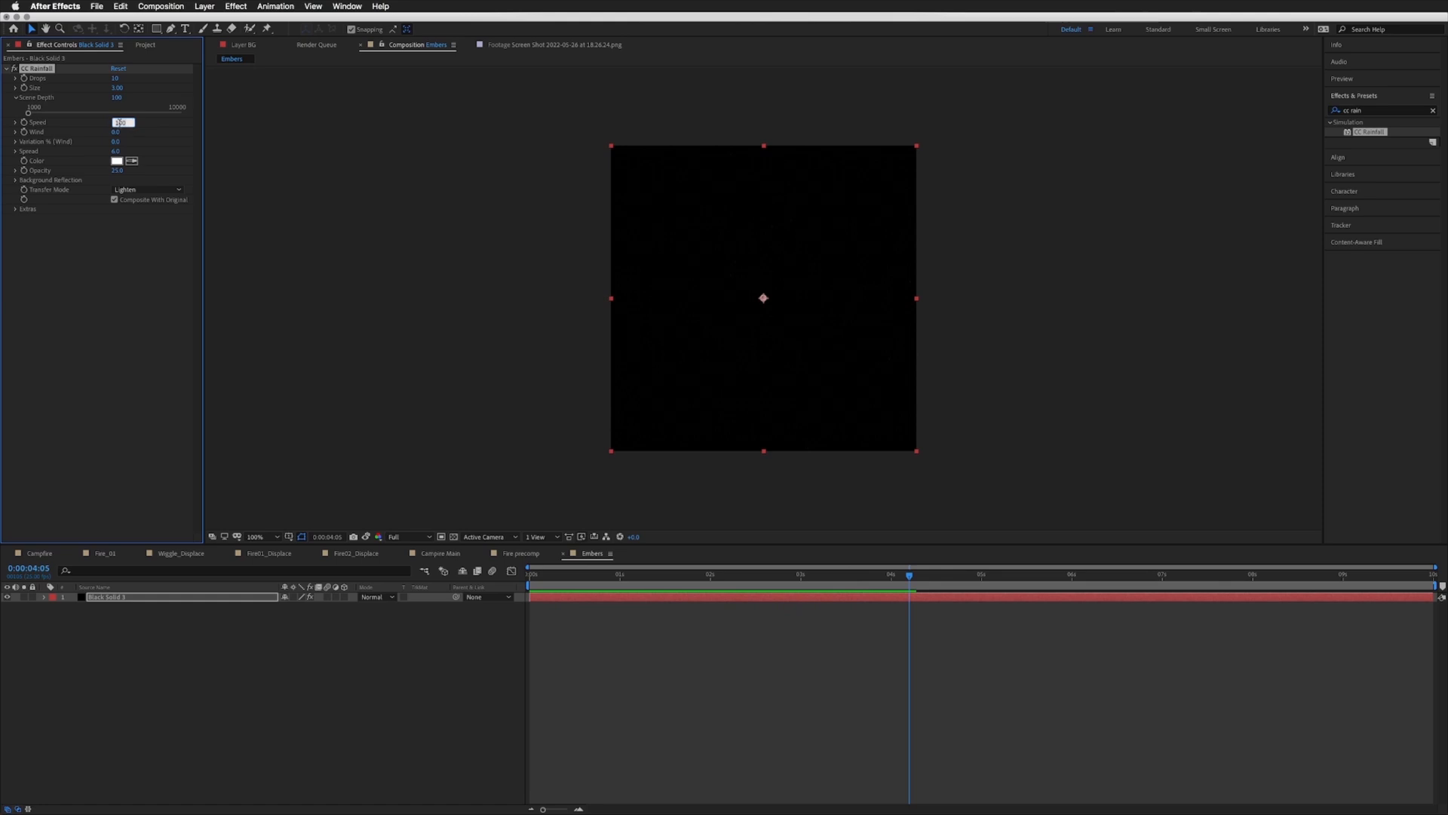
pyautogui.press('Return')
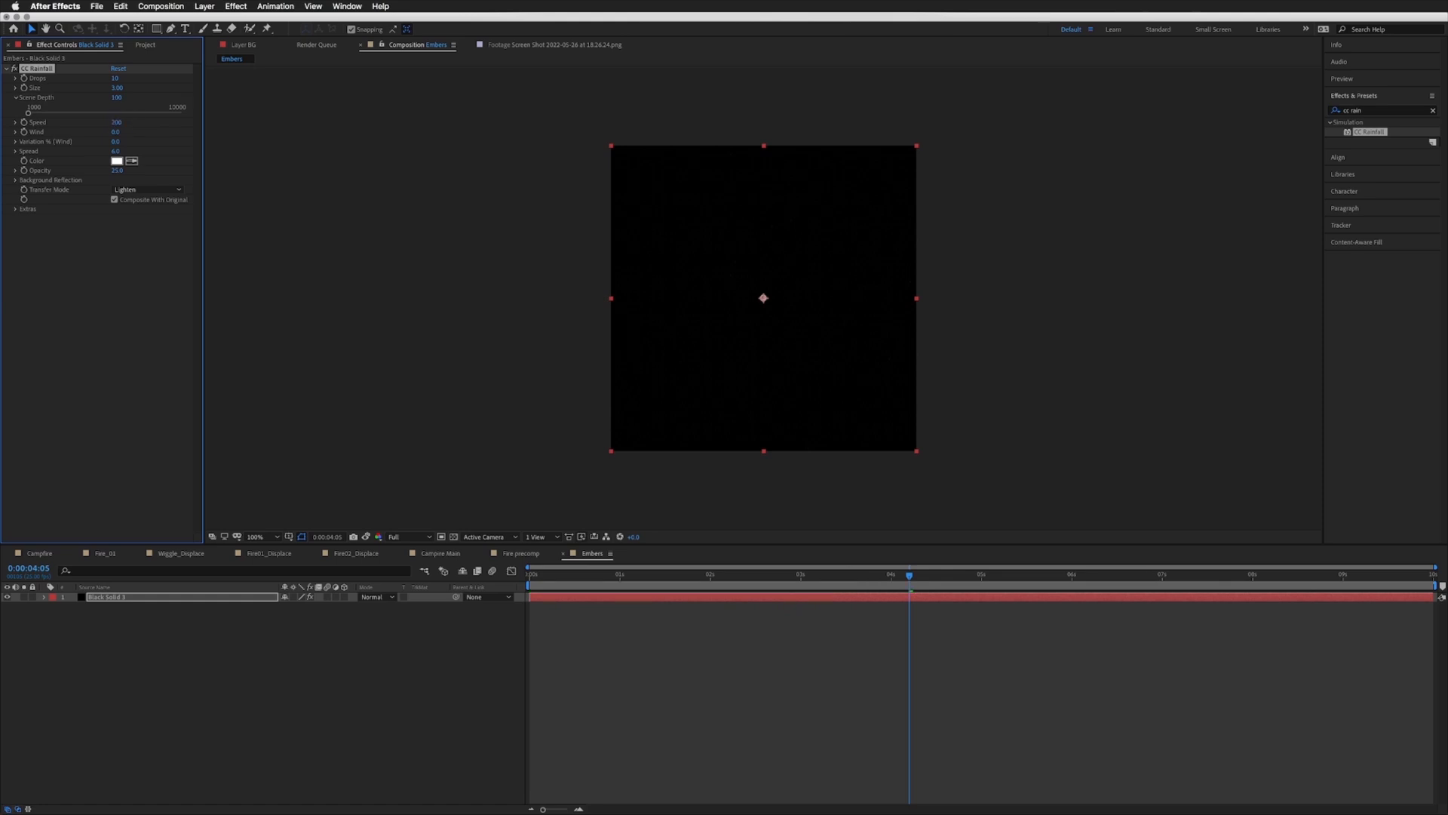
pyautogui.press('space')
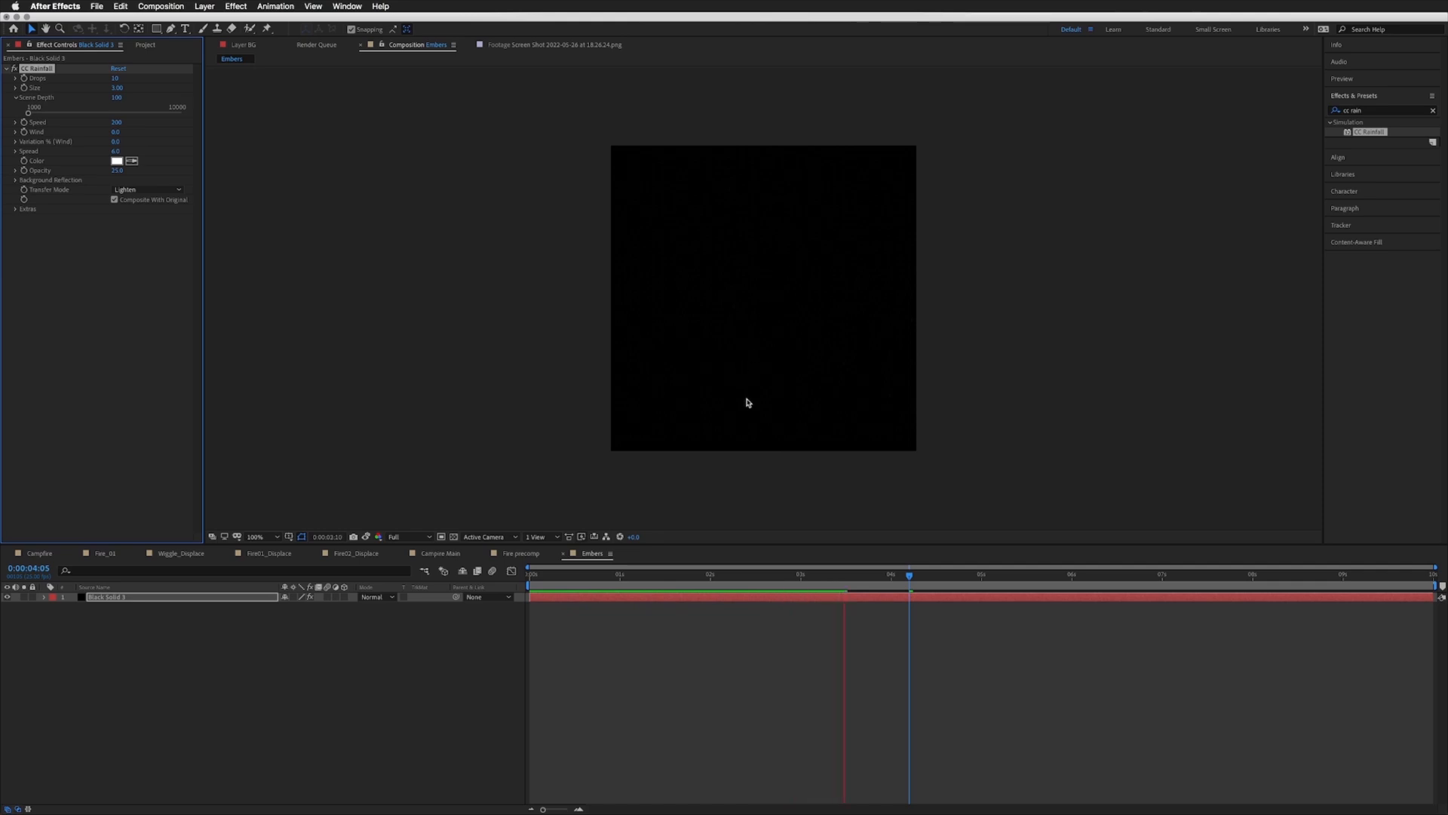
# Step: Try a CC Rainfall drop Size of 10 and raise Opacity to 100, previewing the particles
pyautogui.click(118, 88)
pyautogui.press('Return')
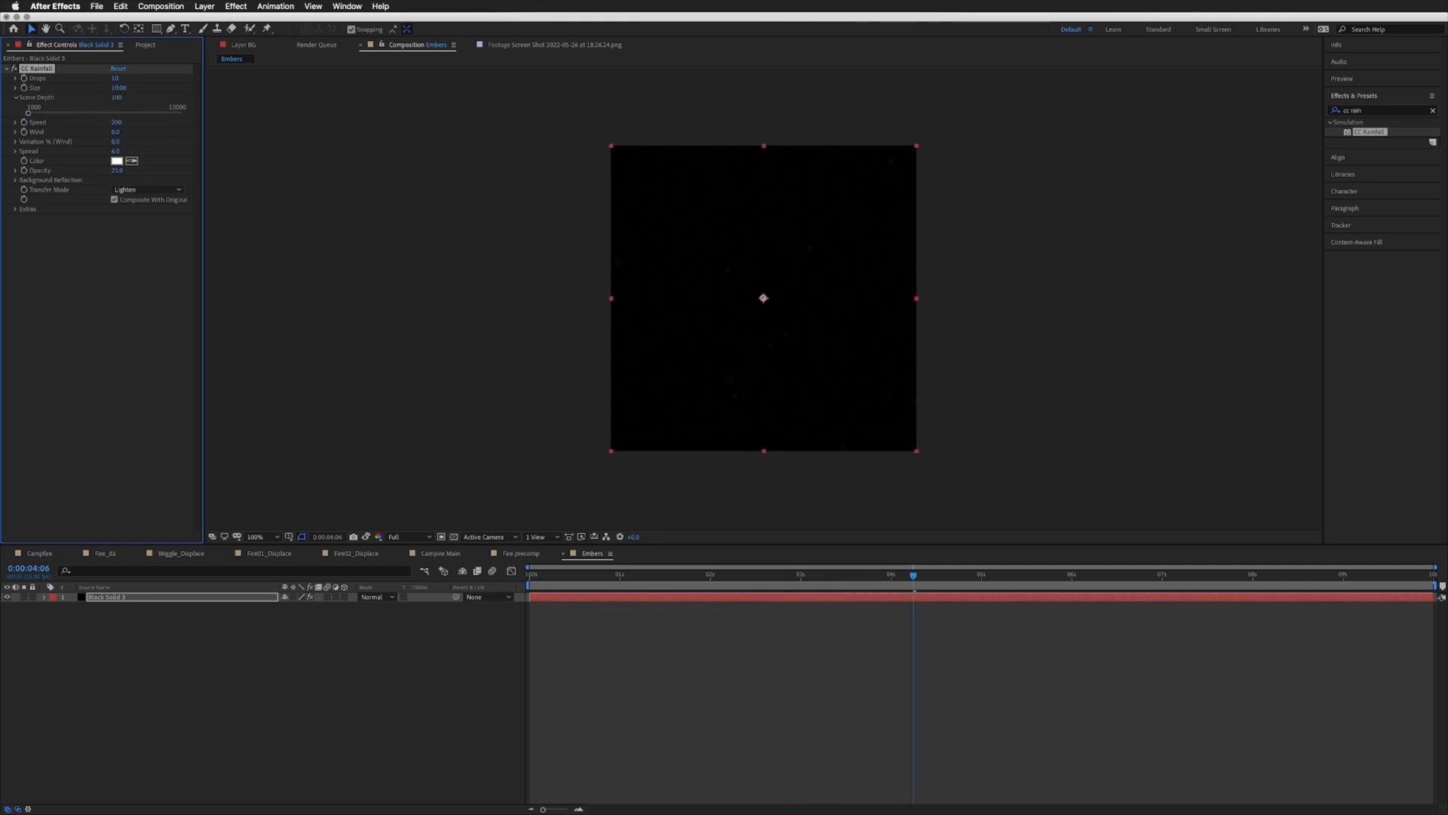
pyautogui.press('space')
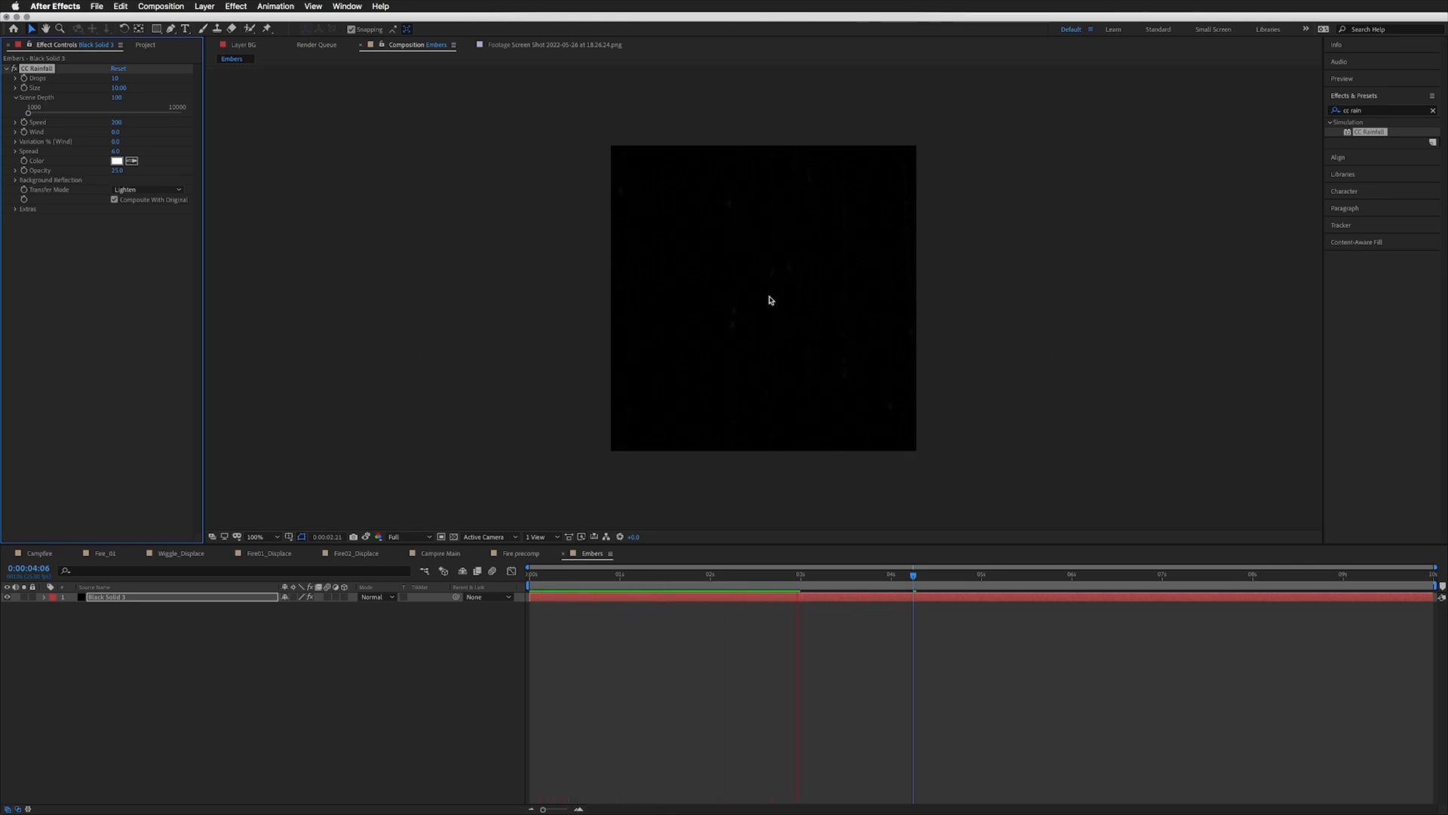
pyautogui.press('space')
pyautogui.moveTo(117, 171); pyautogui.dragTo(194, 169)
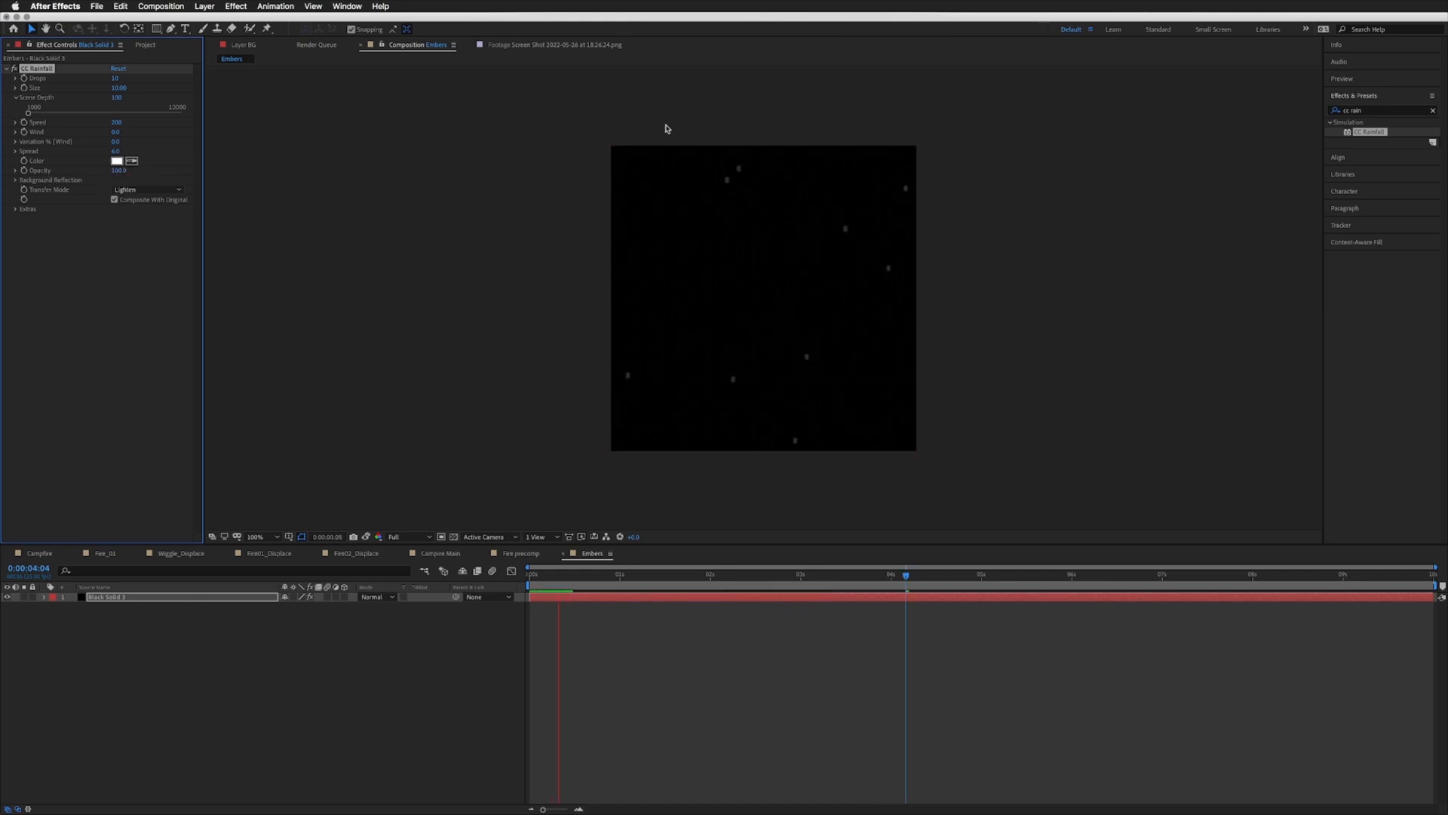
pyautogui.press('space')
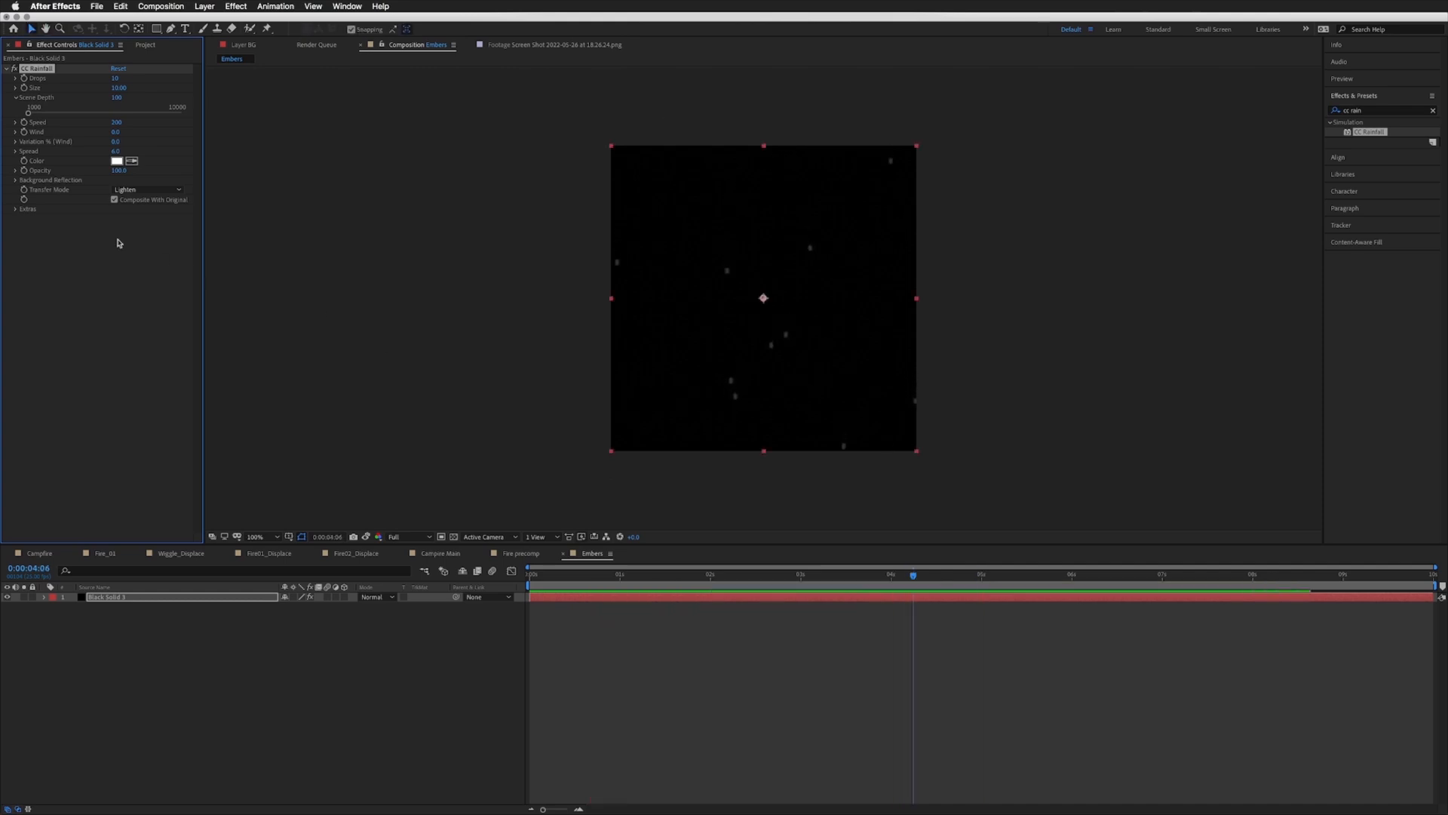
# Step: Set the CC Rainfall drop Size to 5 and Spread to 20, and preview the drifting particles
pyautogui.click(124, 88)
pyautogui.write('5')
pyautogui.press('Return')
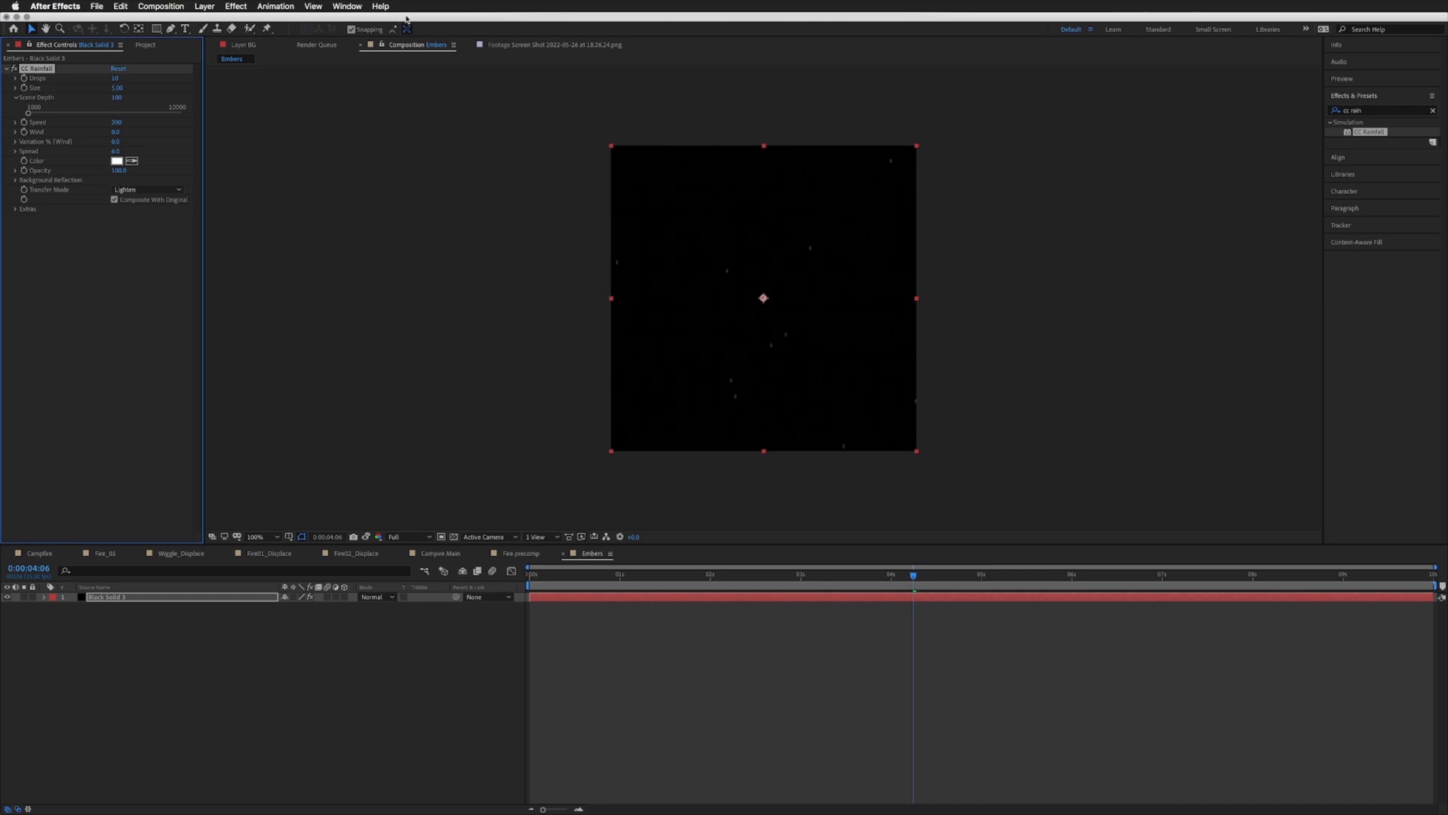
pyautogui.click(117, 151)
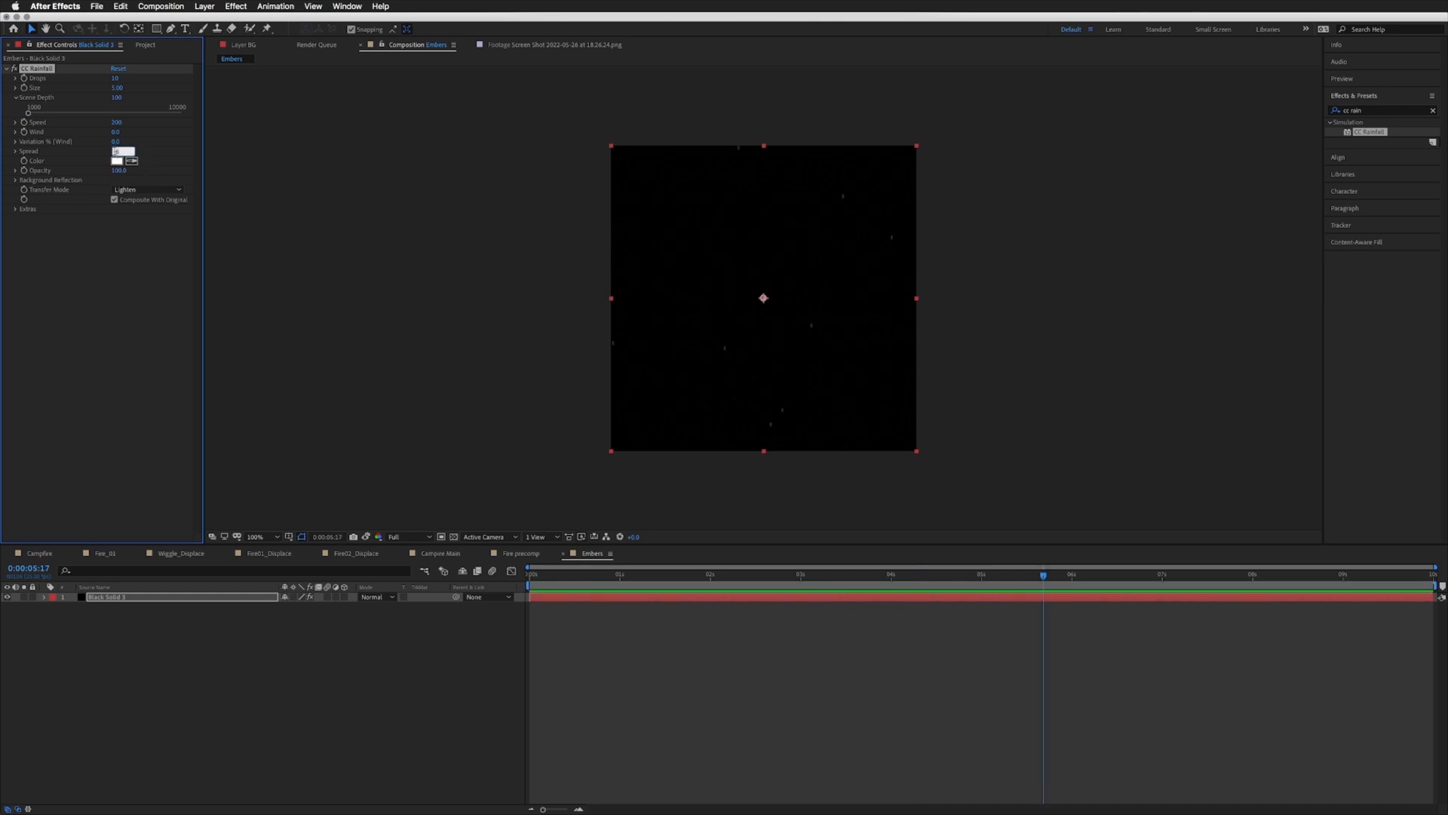
pyautogui.press('Return')
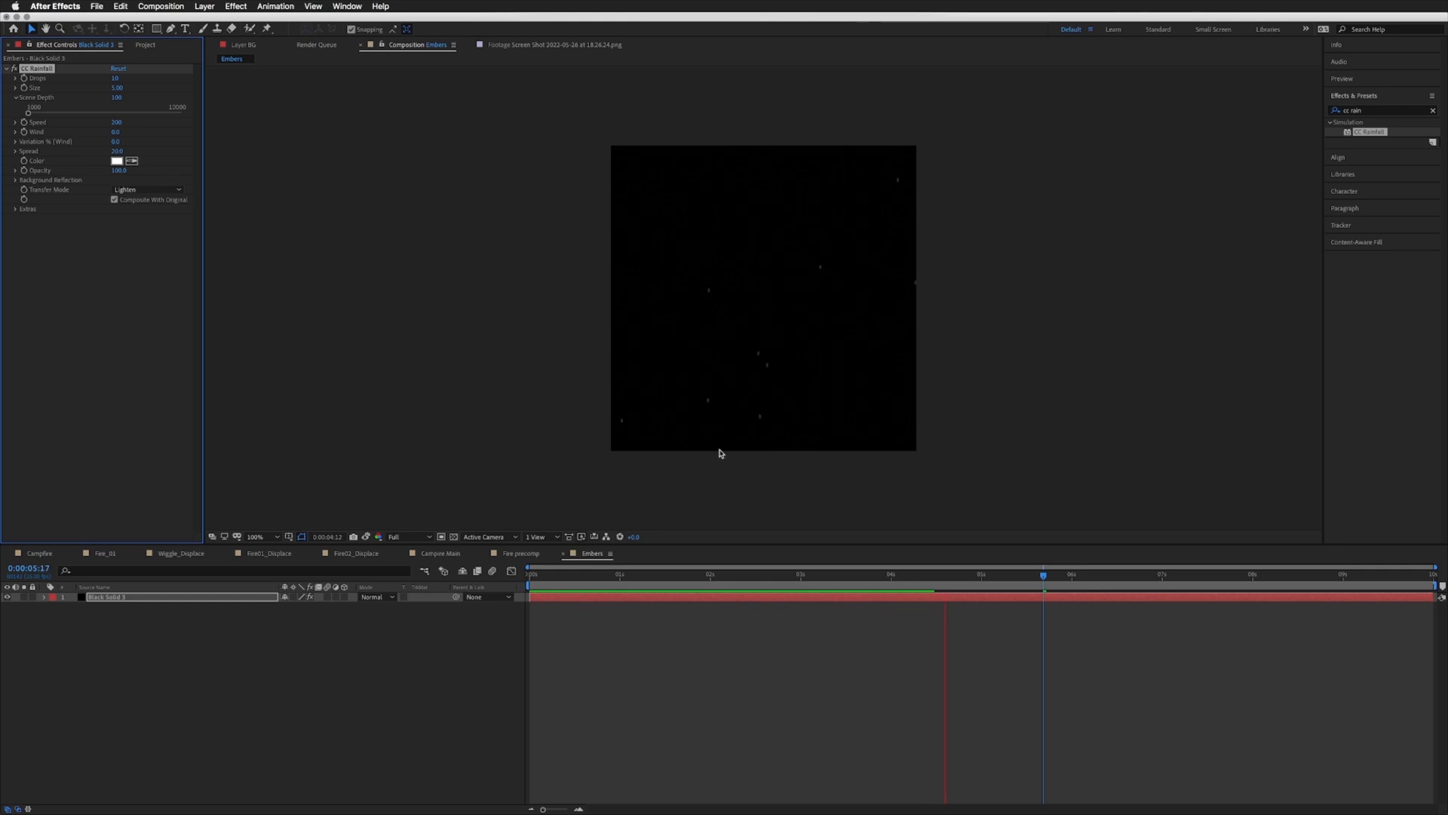
pyautogui.click(764, 421)
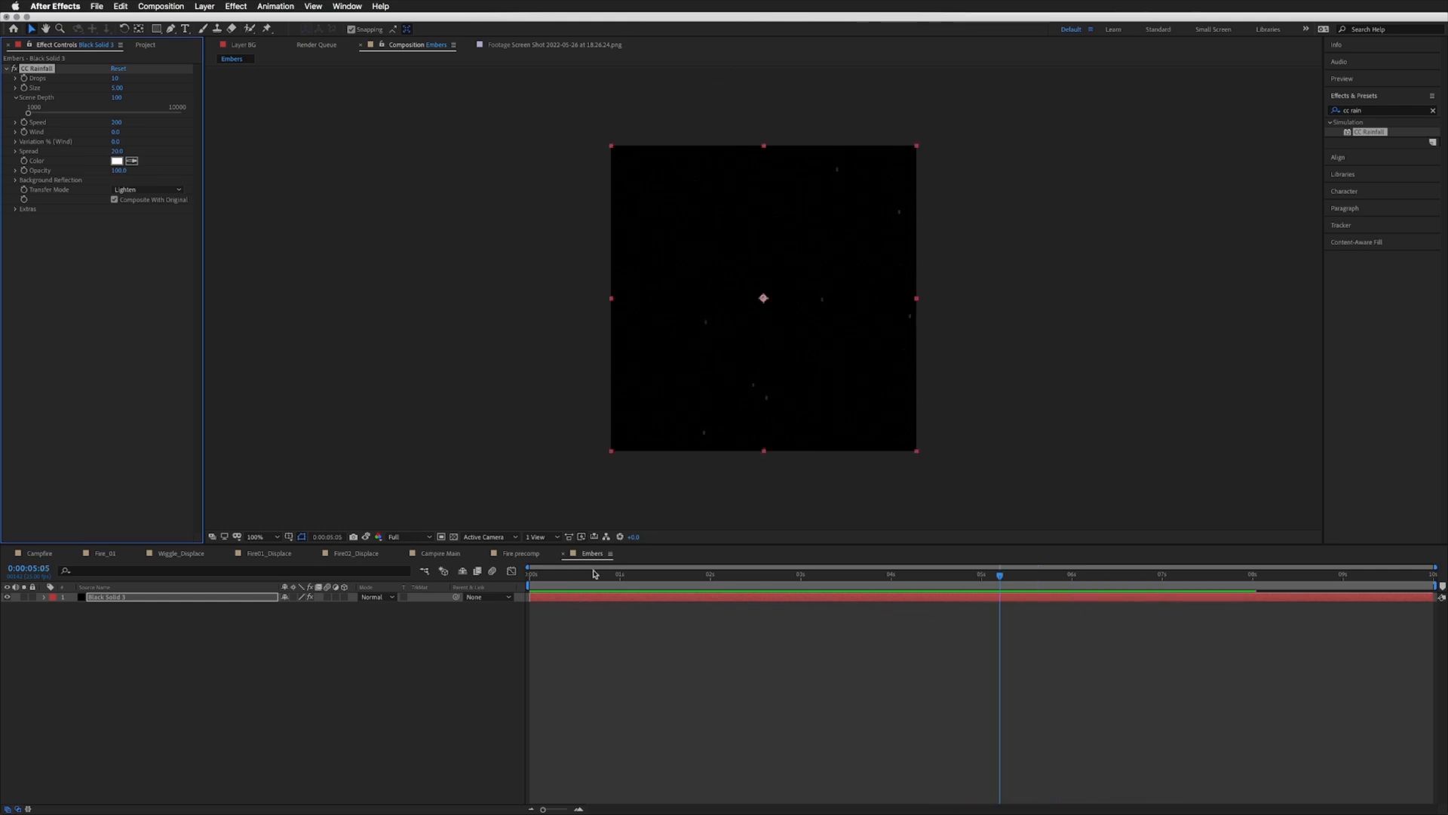
# Step: Add the Embers composition as the topmost layer of the Campire Main composition
pyautogui.click(111, 555)
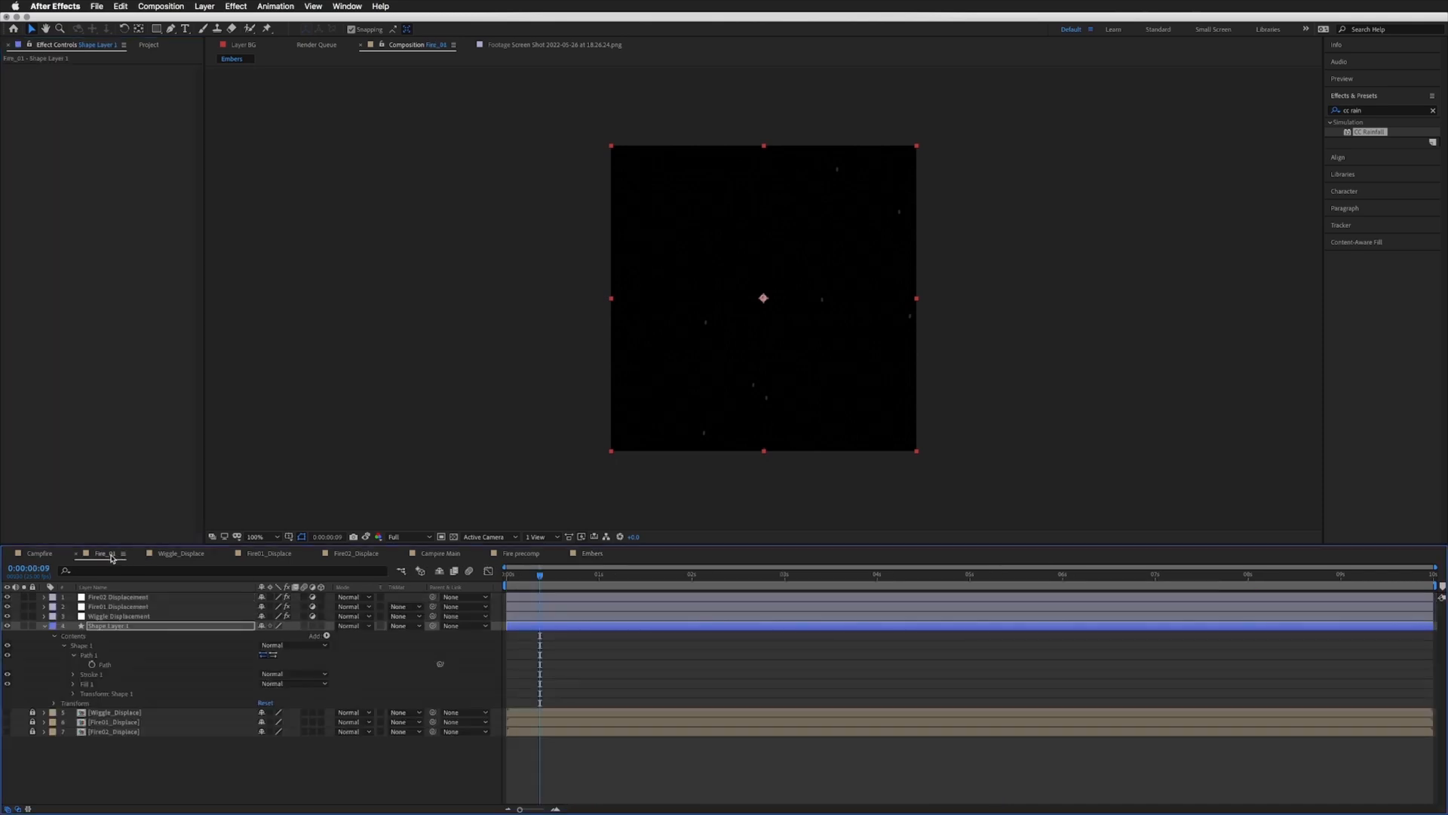
pyautogui.click(148, 47)
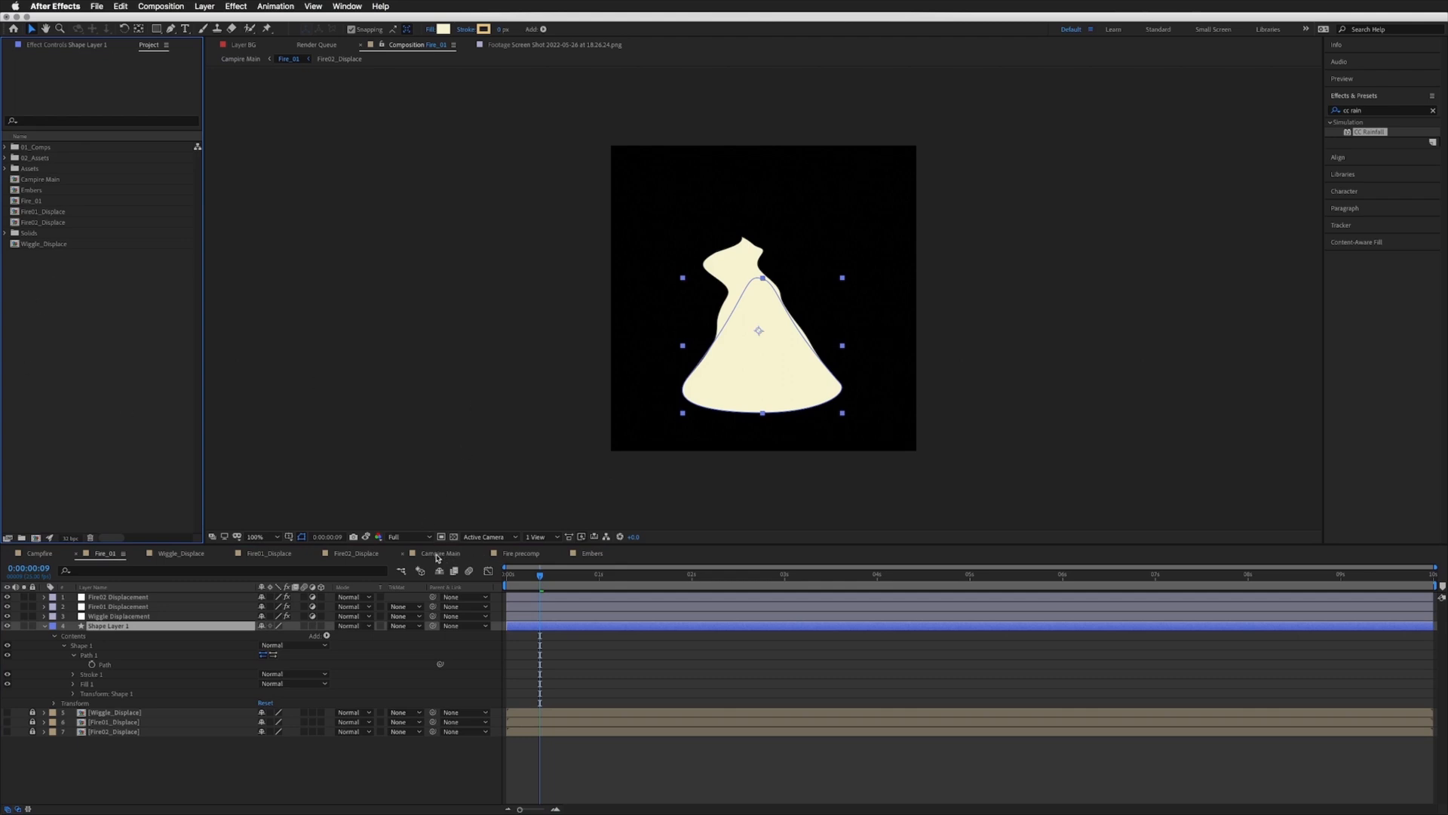
pyautogui.click(438, 553)
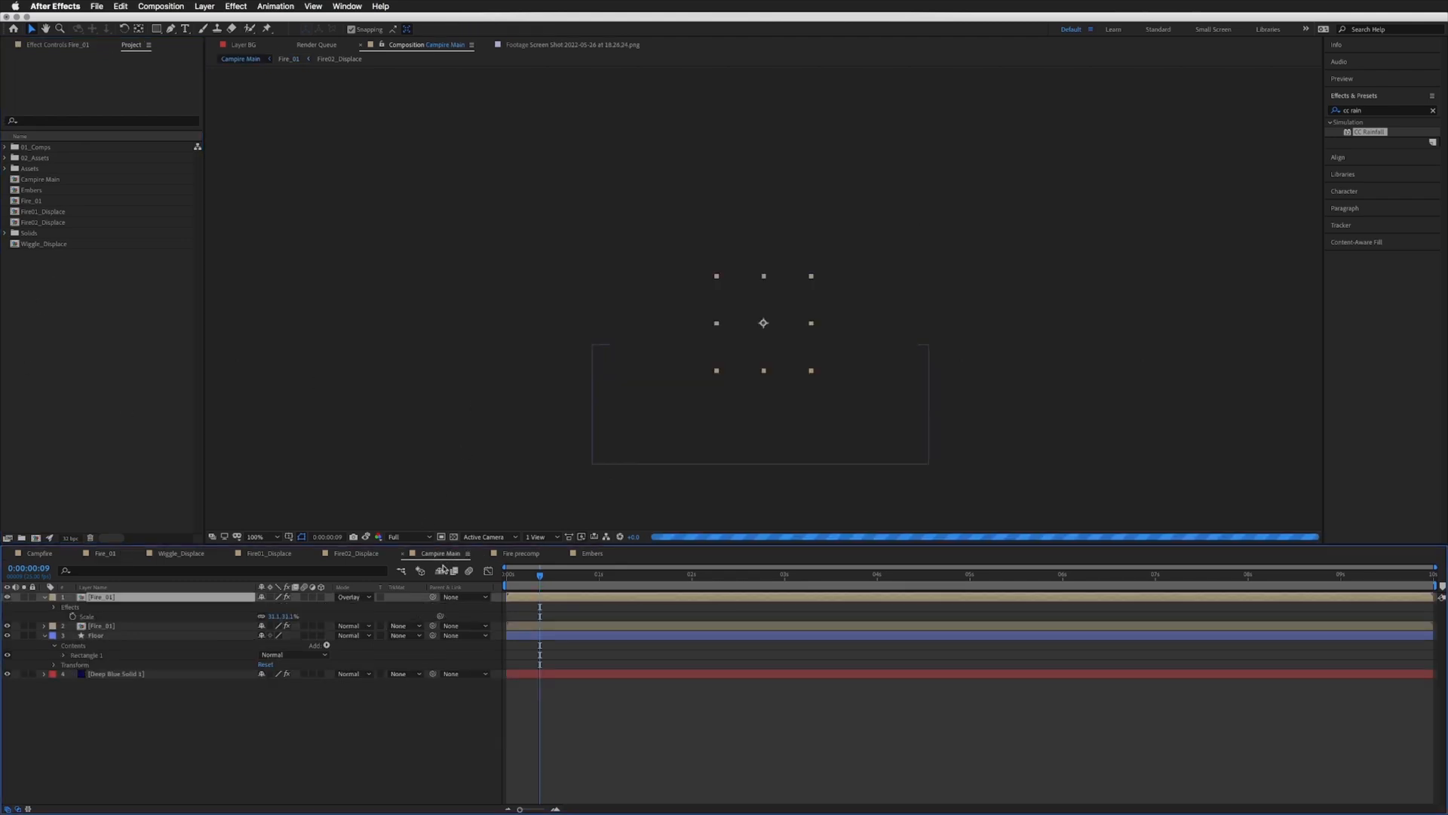
pyautogui.click(34, 190)
pyautogui.moveTo(103, 595); pyautogui.dragTo(103, 592)
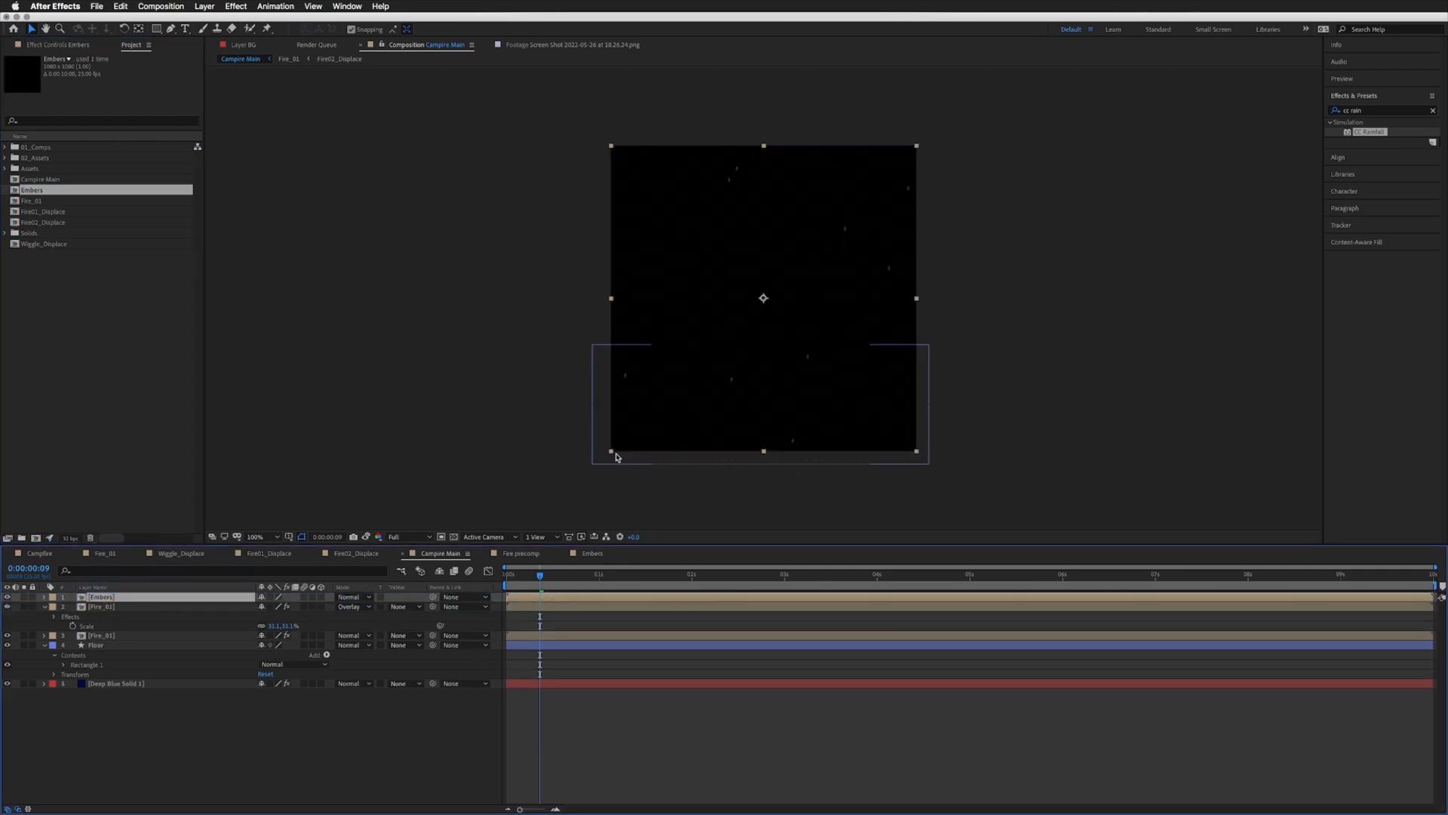
# Step: Scale the Embers layer down to about a third of its size over the flame and rotate it 180°
pyautogui.moveTo(613, 453); pyautogui.dragTo(718, 390)
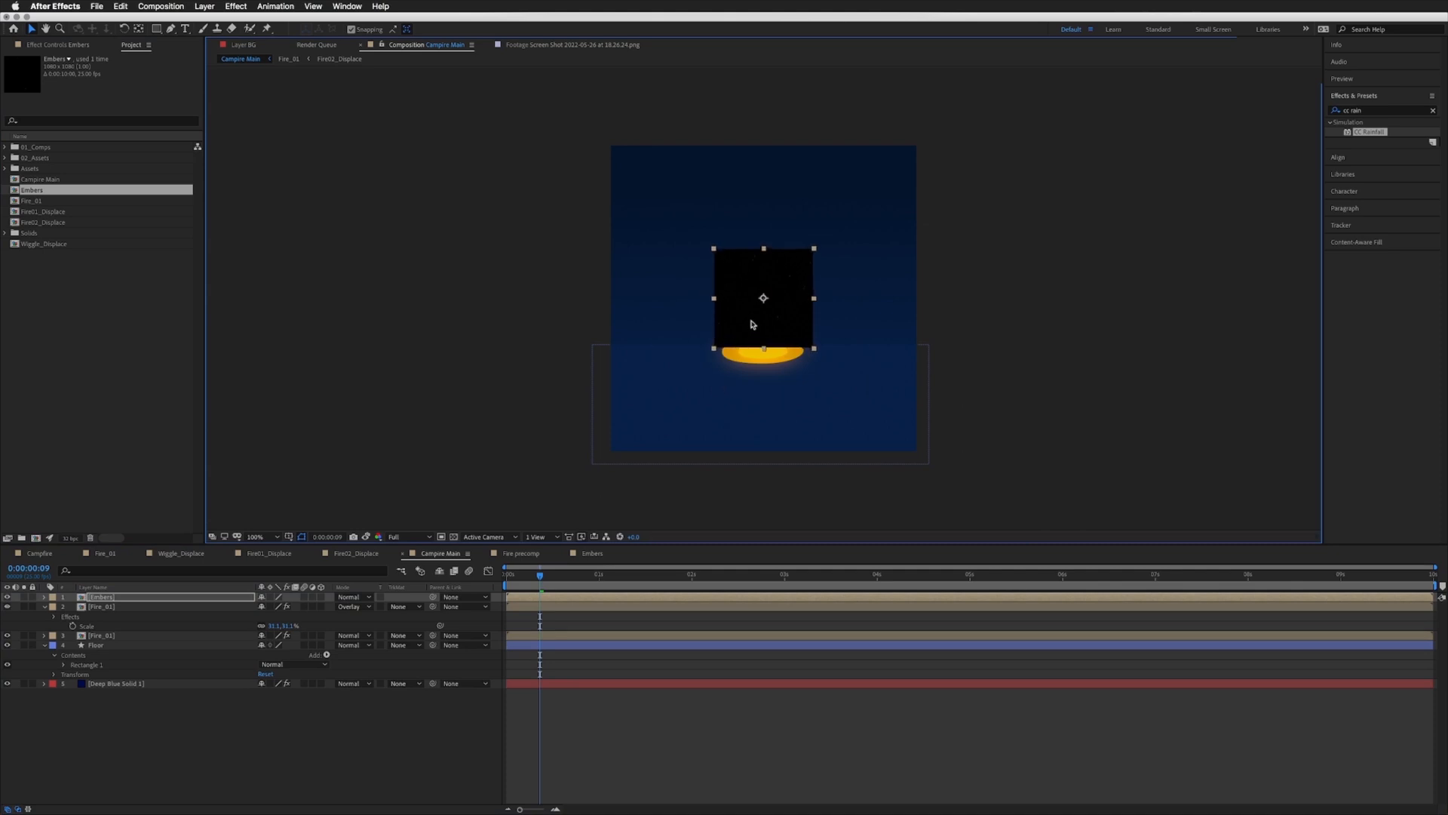
pyautogui.press('r')
pyautogui.click(276, 606)
pyautogui.write('180')
pyautogui.press('Return')
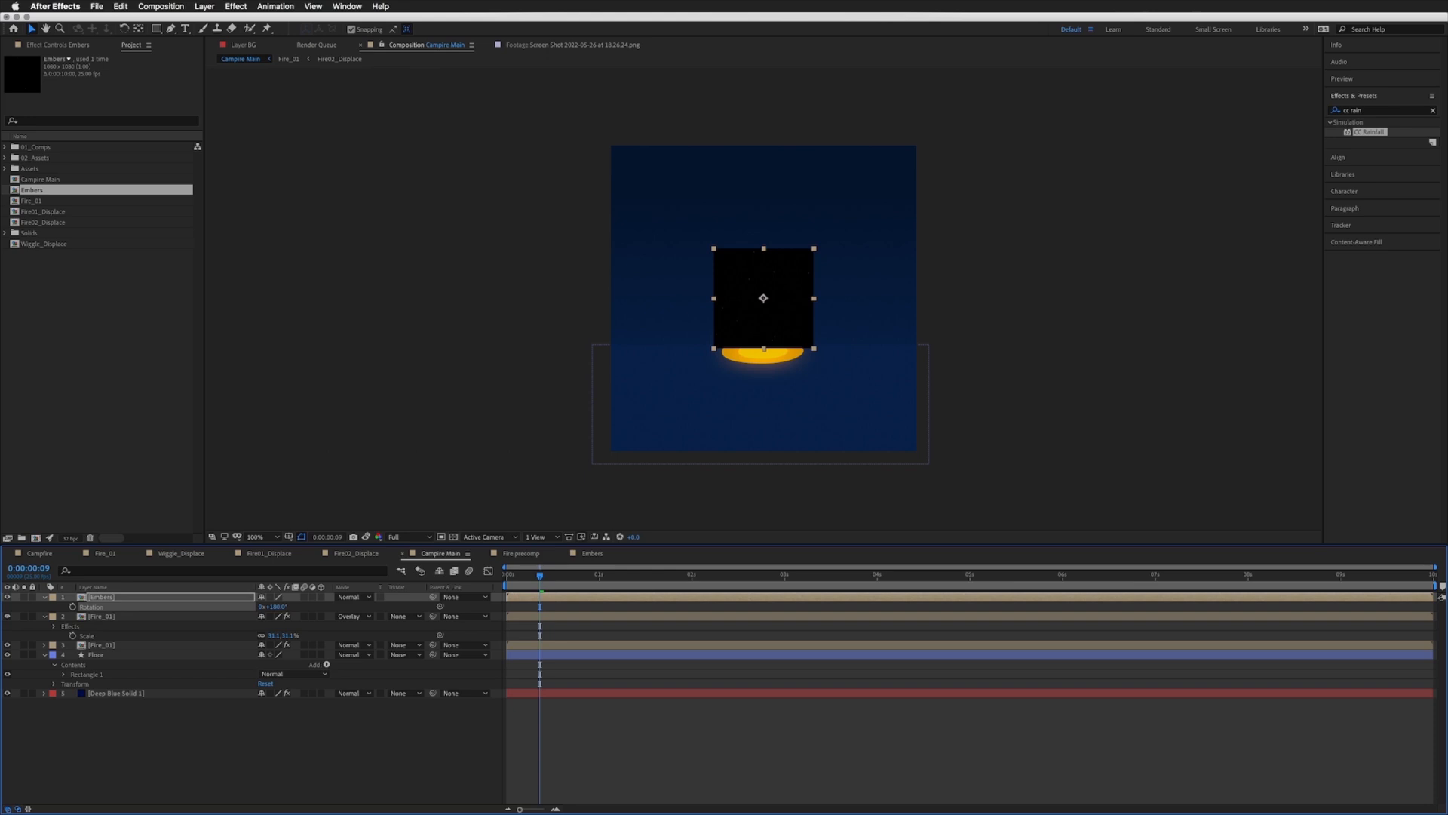
# Step: Set the Embers layer's blending mode to Screen and preview the embers over the flame
pyautogui.click(363, 597)
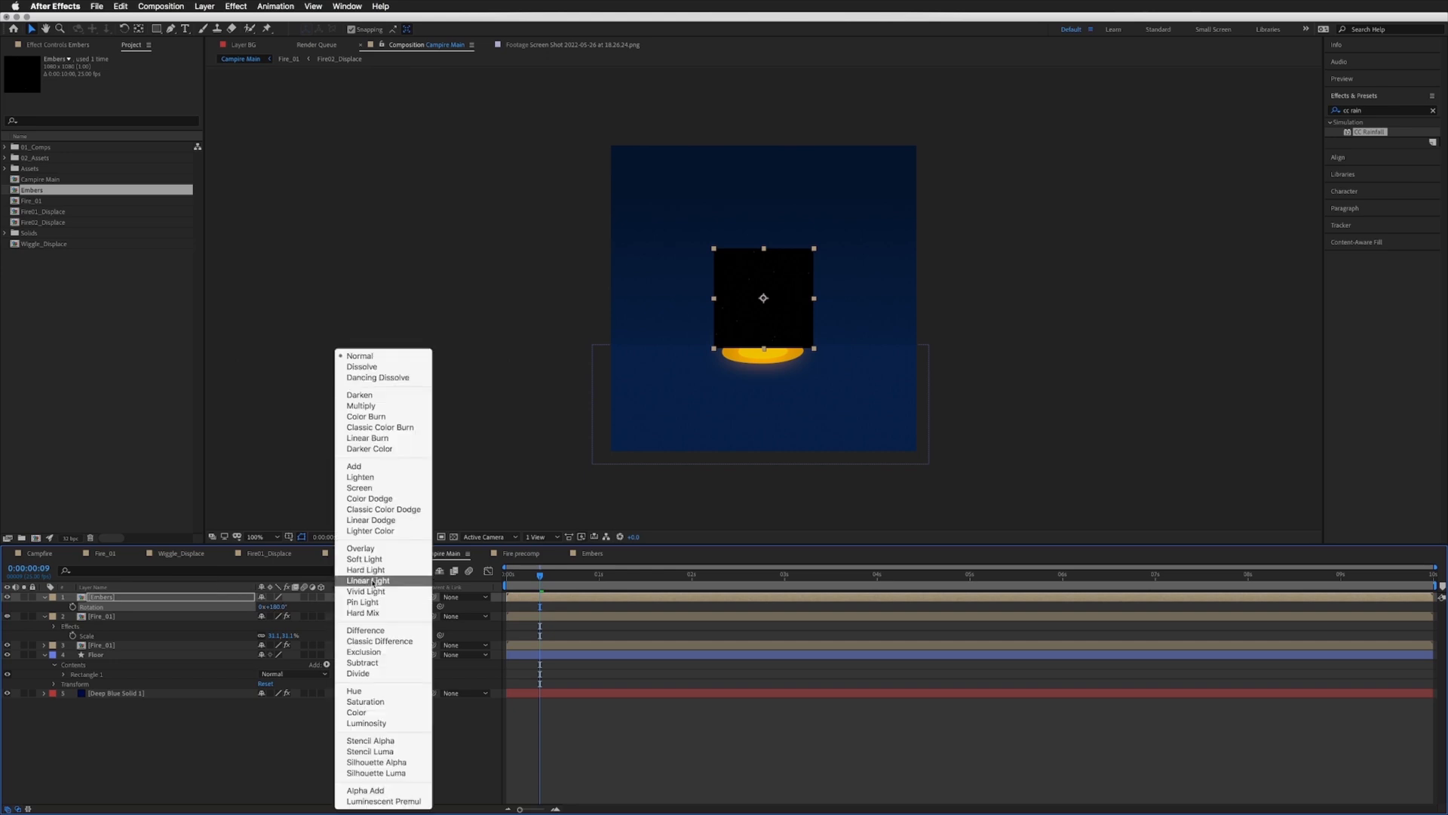
pyautogui.click(365, 491)
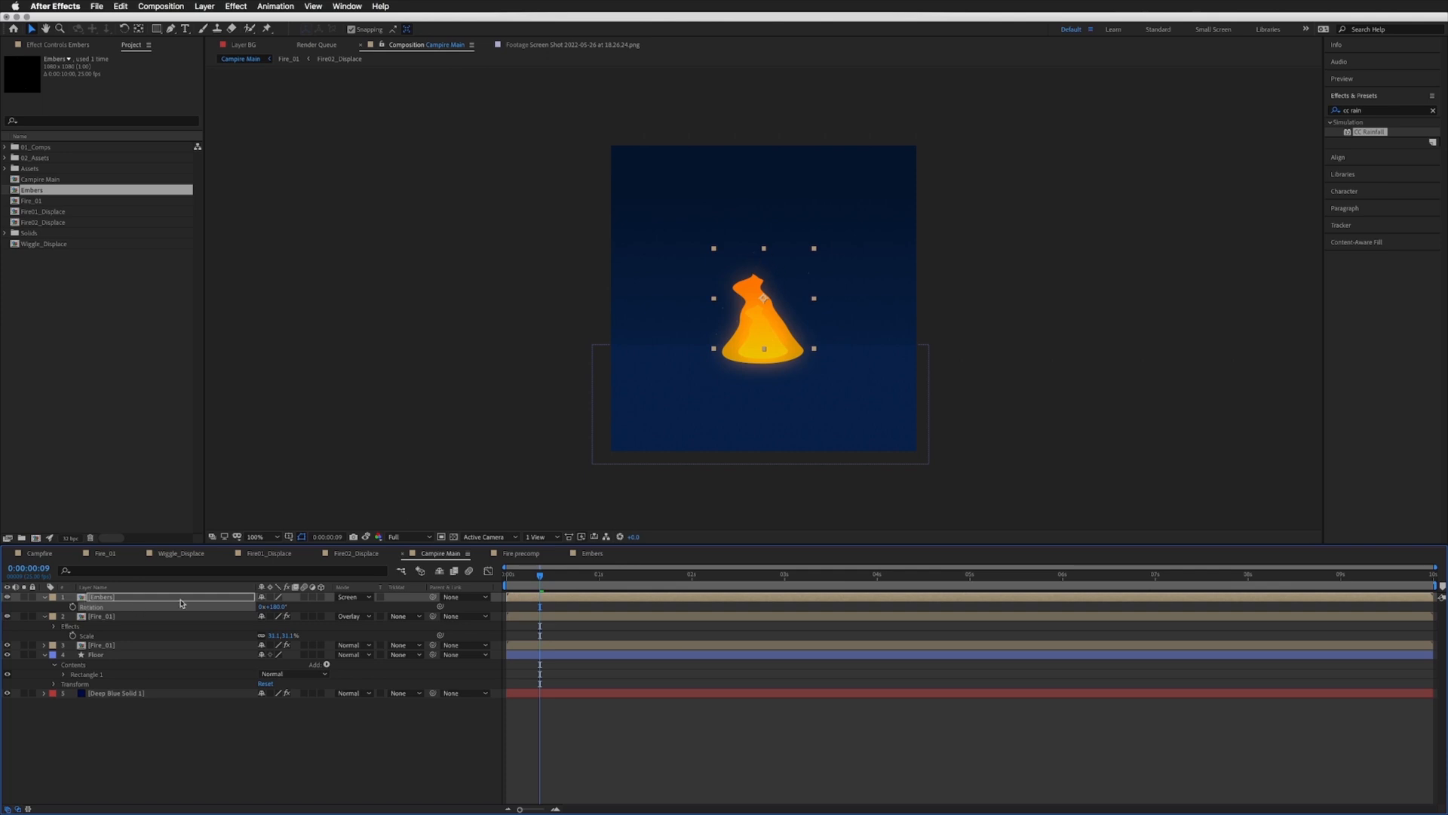
pyautogui.press('space')
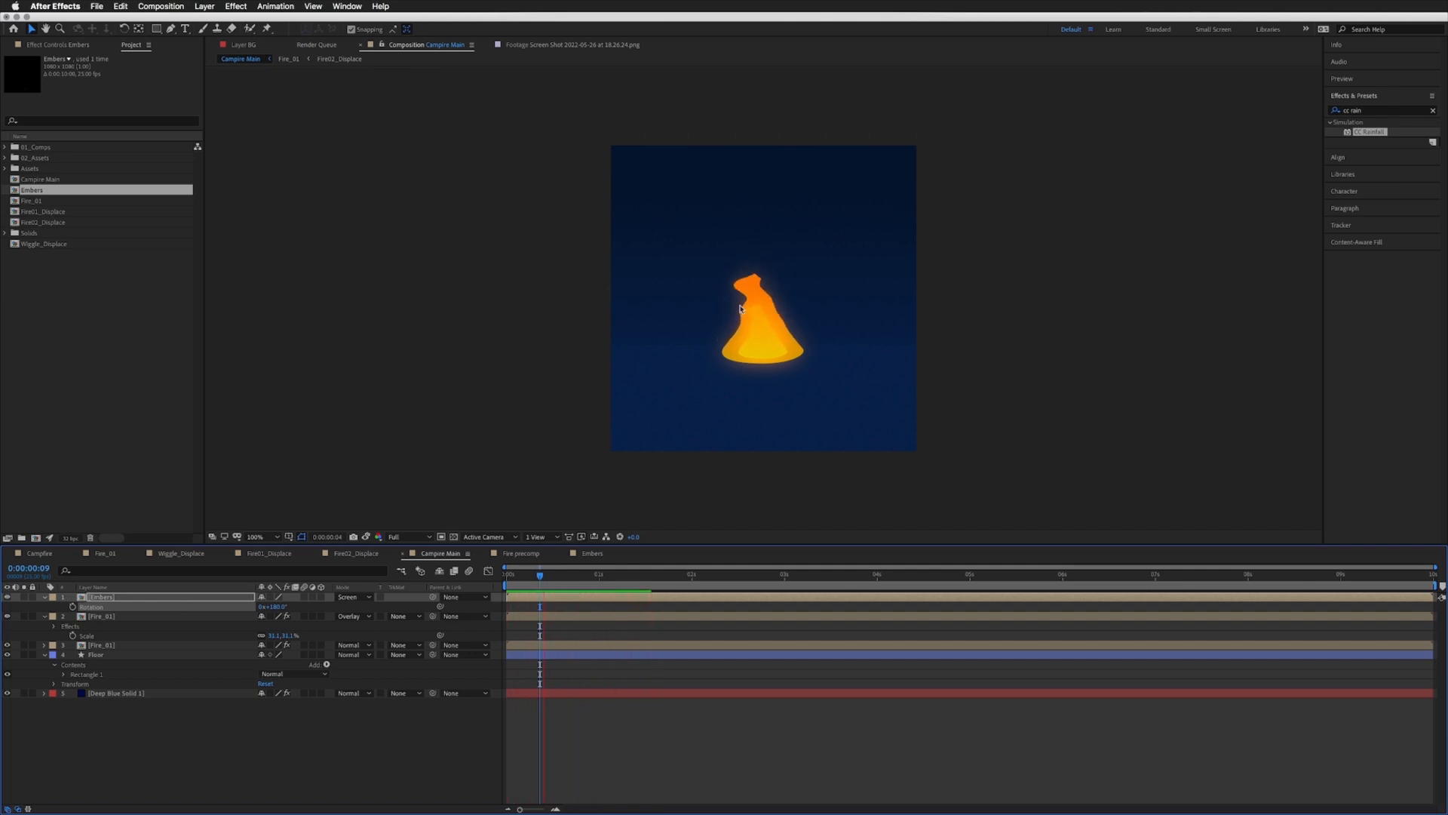
pyautogui.press('space')
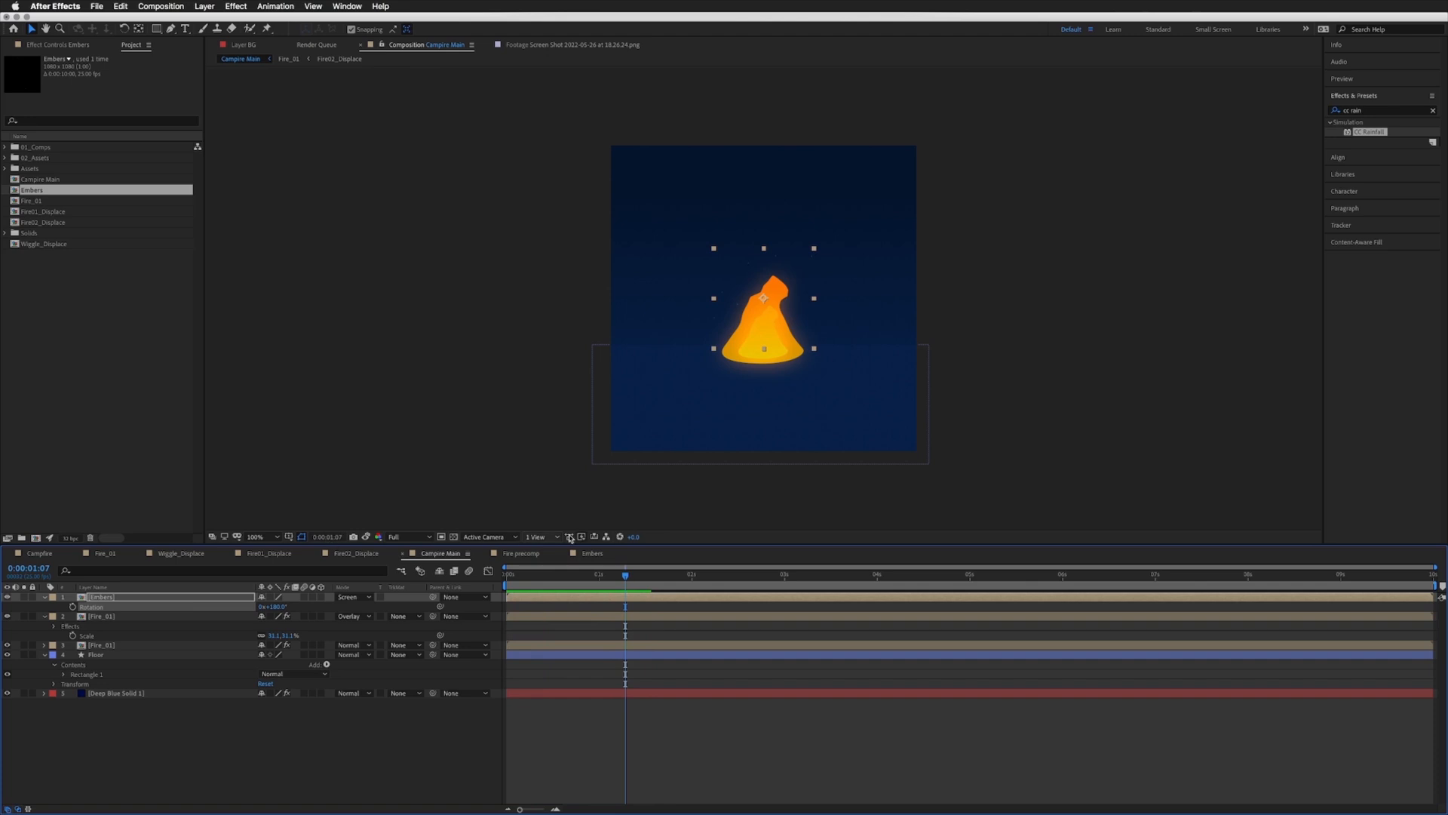
# Step: Set the CC Rainfall Speed to 300 on the Embers composition's black solid and preview it in the Campire Main composition
pyautogui.click(596, 555)
pyautogui.click(146, 601)
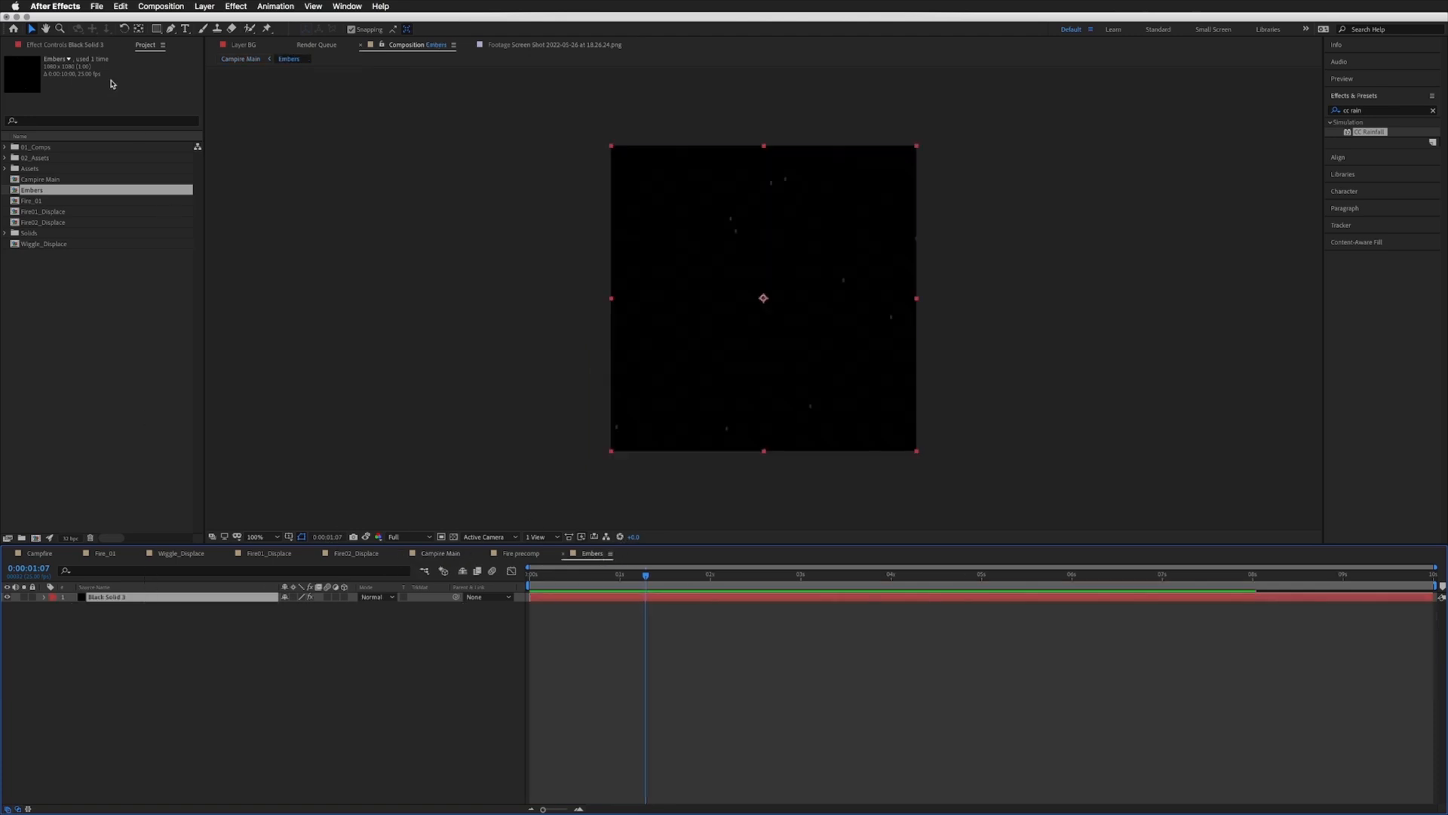
pyautogui.click(72, 47)
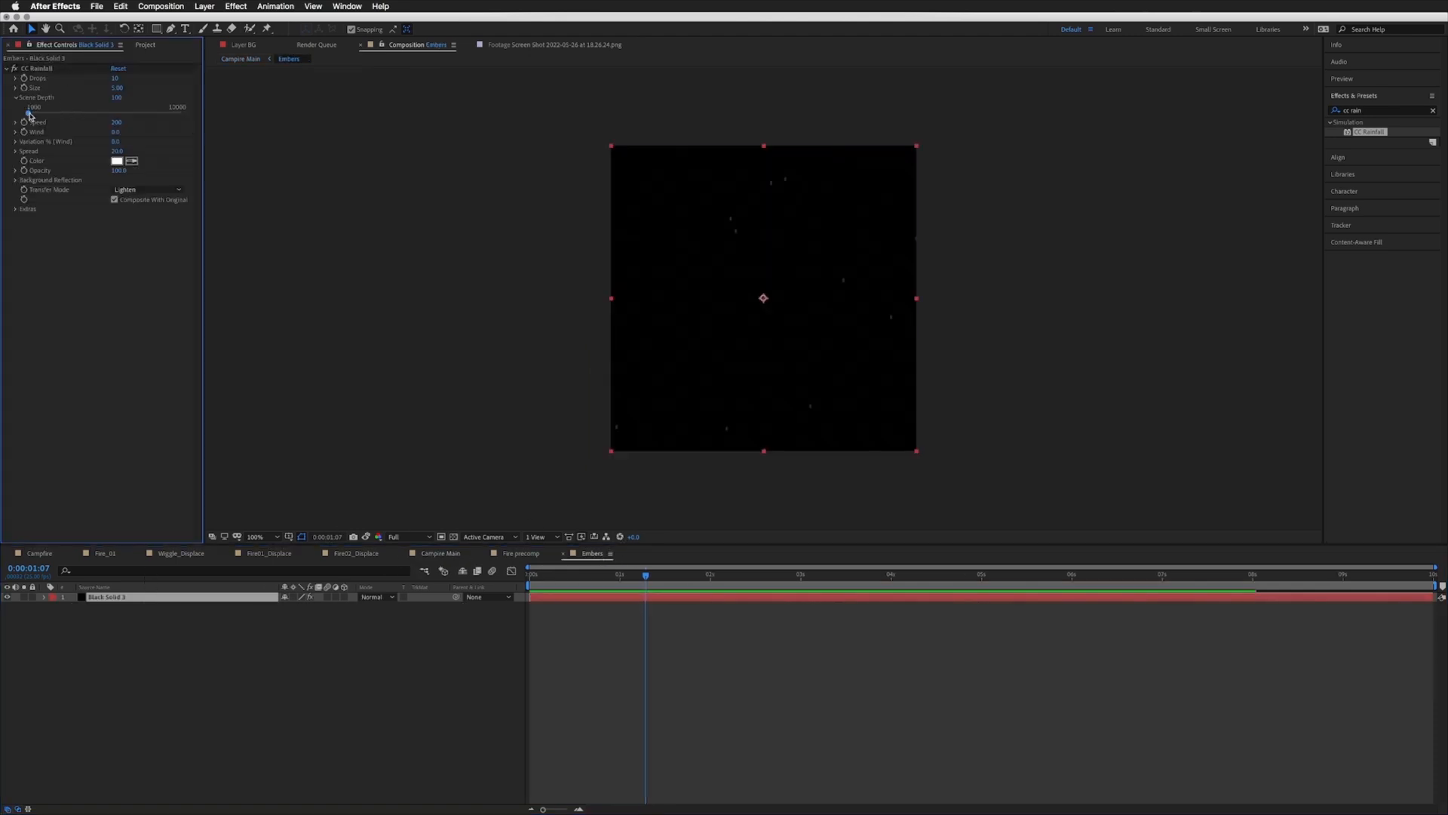
pyautogui.click(115, 123)
pyautogui.write('5')
pyautogui.press('Return')
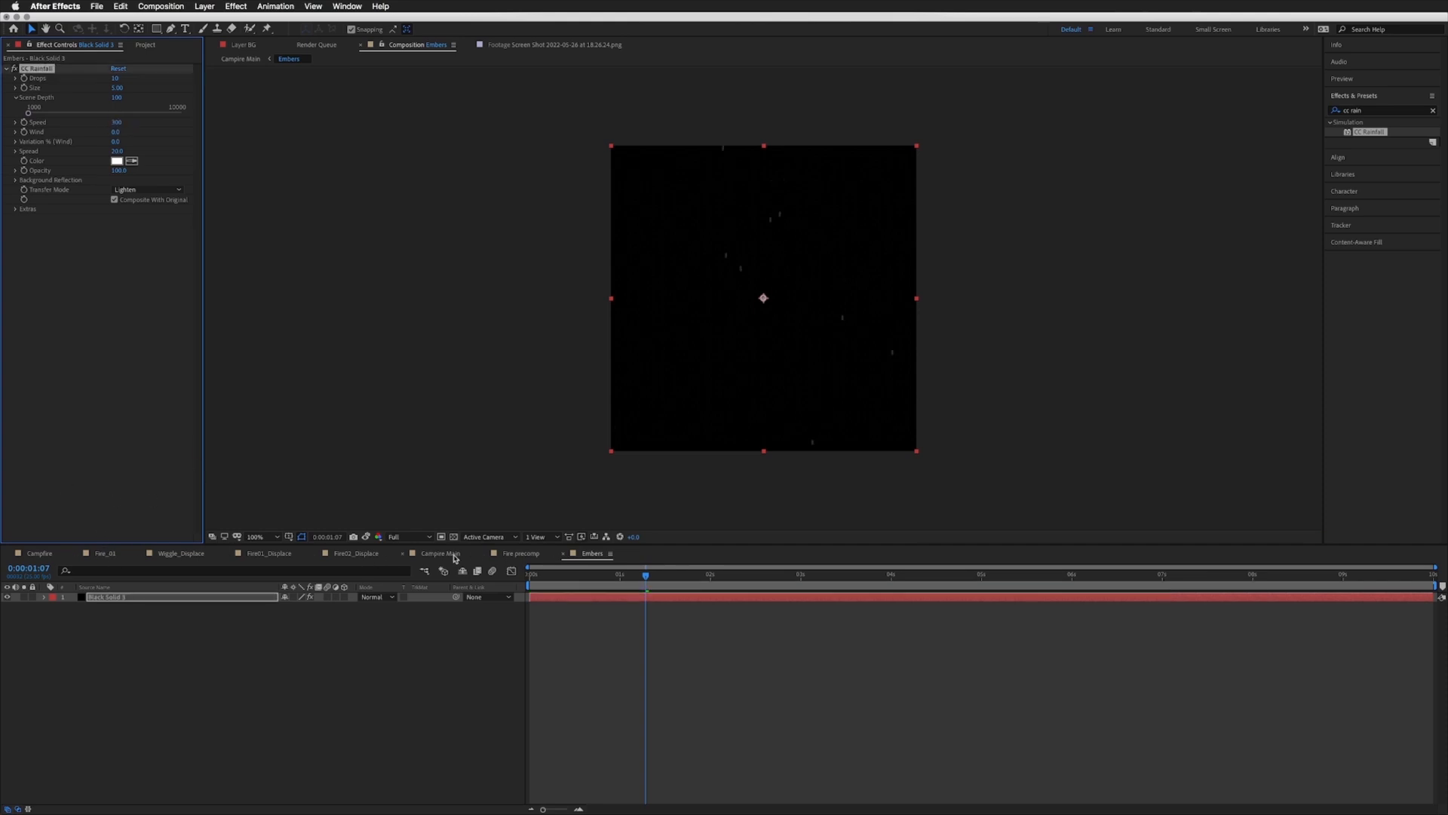
pyautogui.click(455, 558)
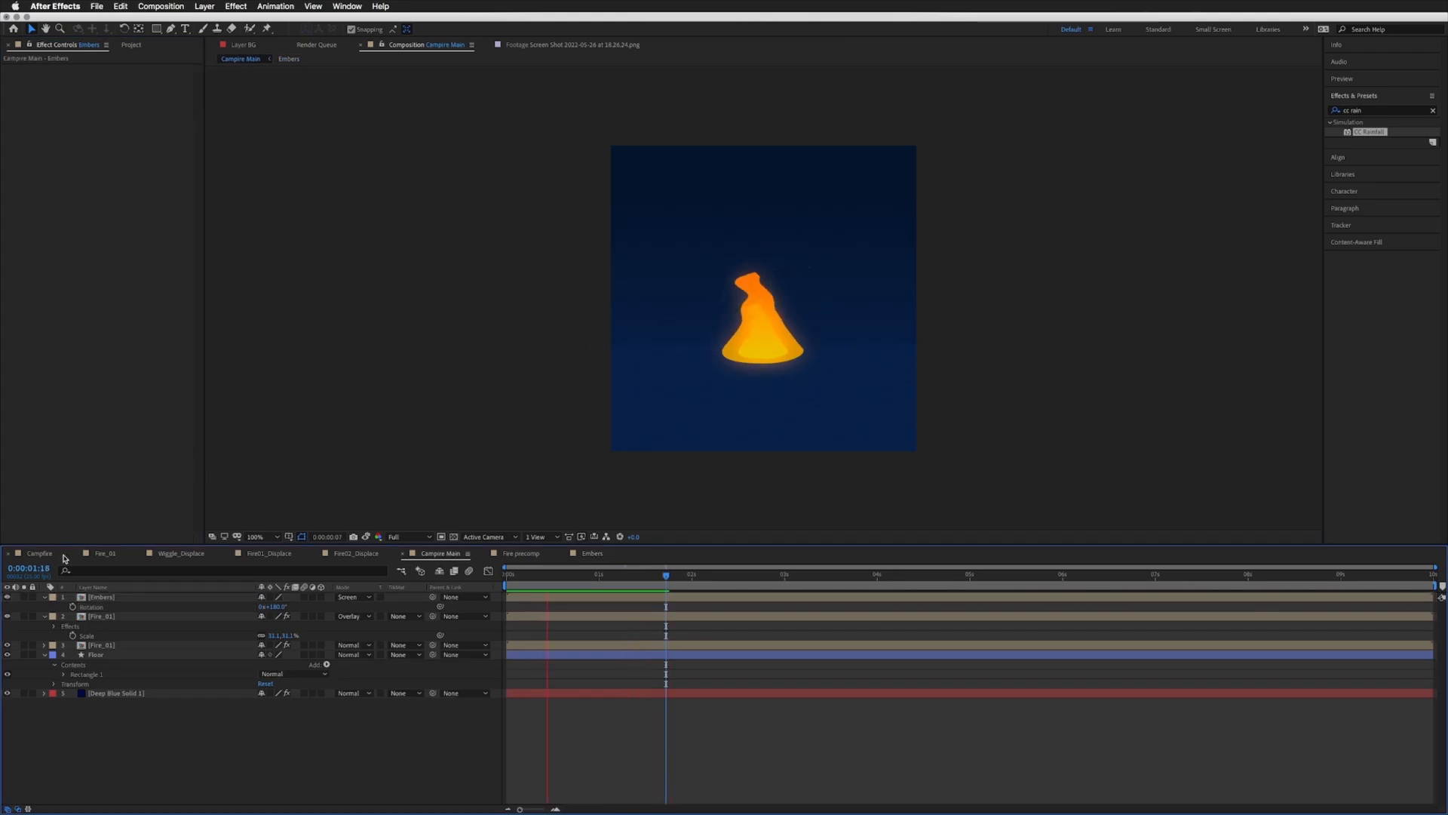
# Step: Copy the Gradient Ramp effect from the upper Fire_01 layer onto the Embers layer
pyautogui.click(102, 617)
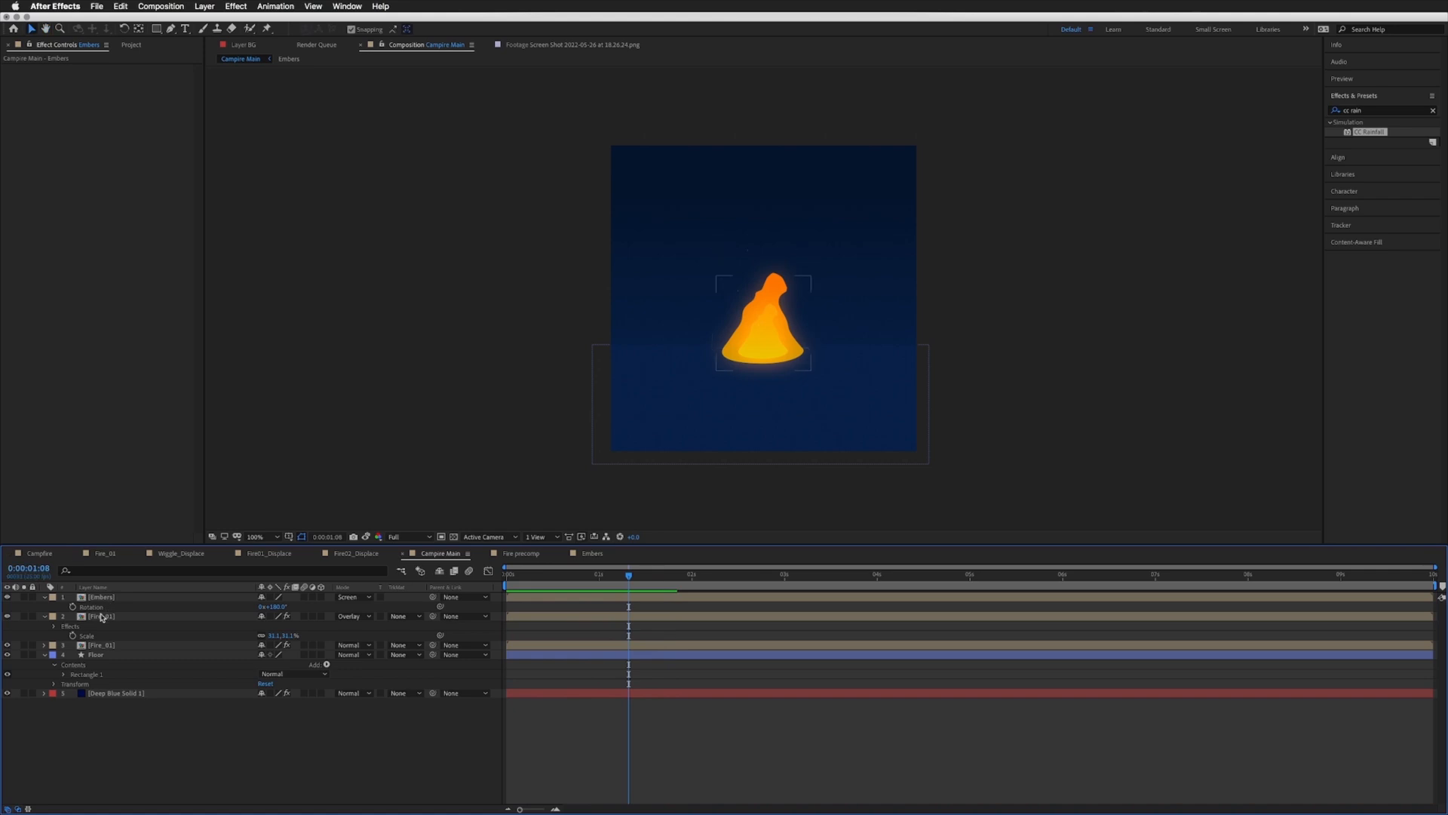
pyautogui.click(102, 617)
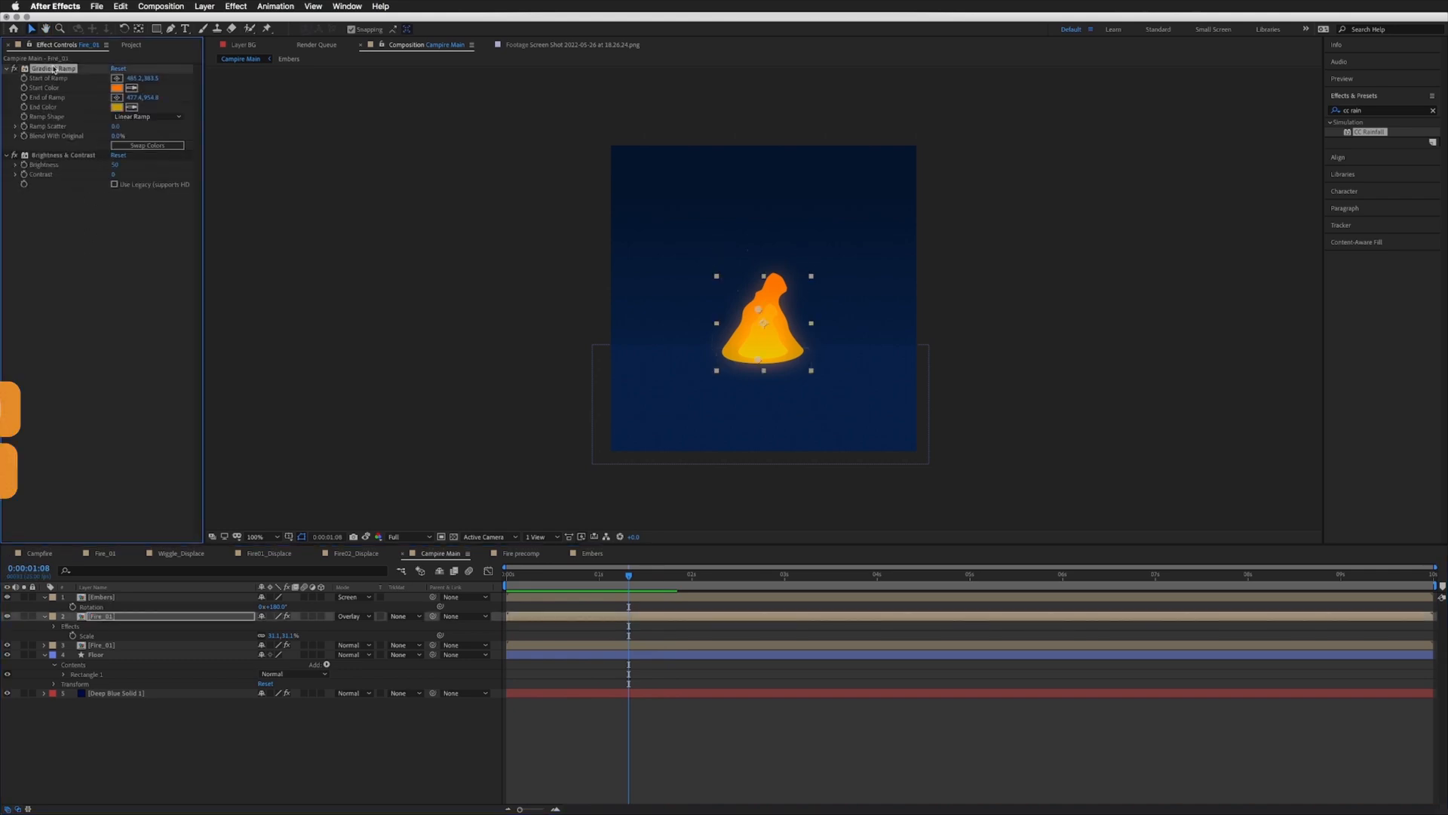
pyautogui.press('super+c')
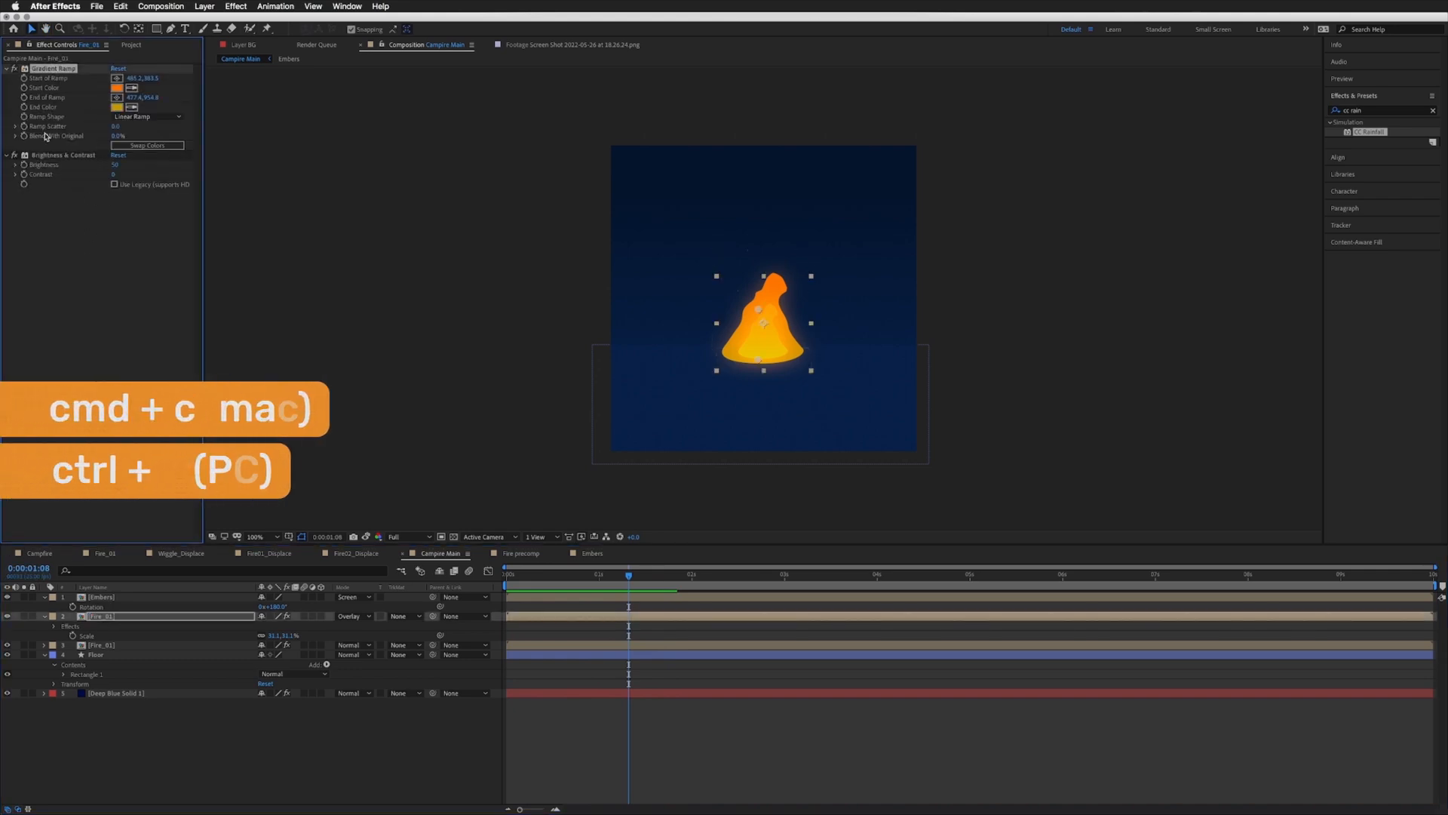
pyautogui.click(98, 598)
pyautogui.press('super+v')
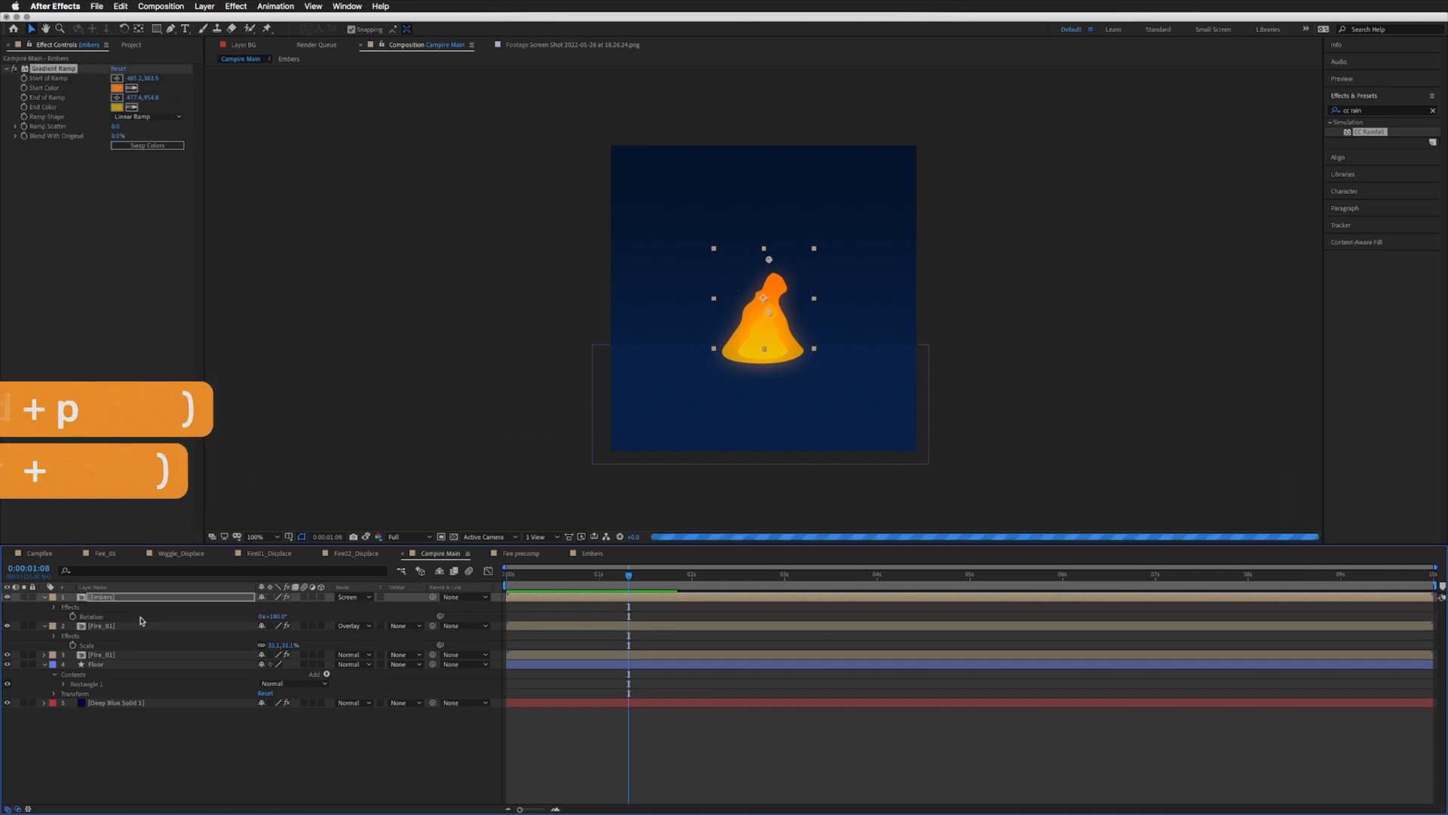
# Step: Disable CC Rainfall's Composite With Original inside the Embers composition, check it against the transparency grid, and return to Campire Main
pyautogui.doubleClick(101, 598)
pyautogui.click(124, 636)
pyautogui.click(123, 599)
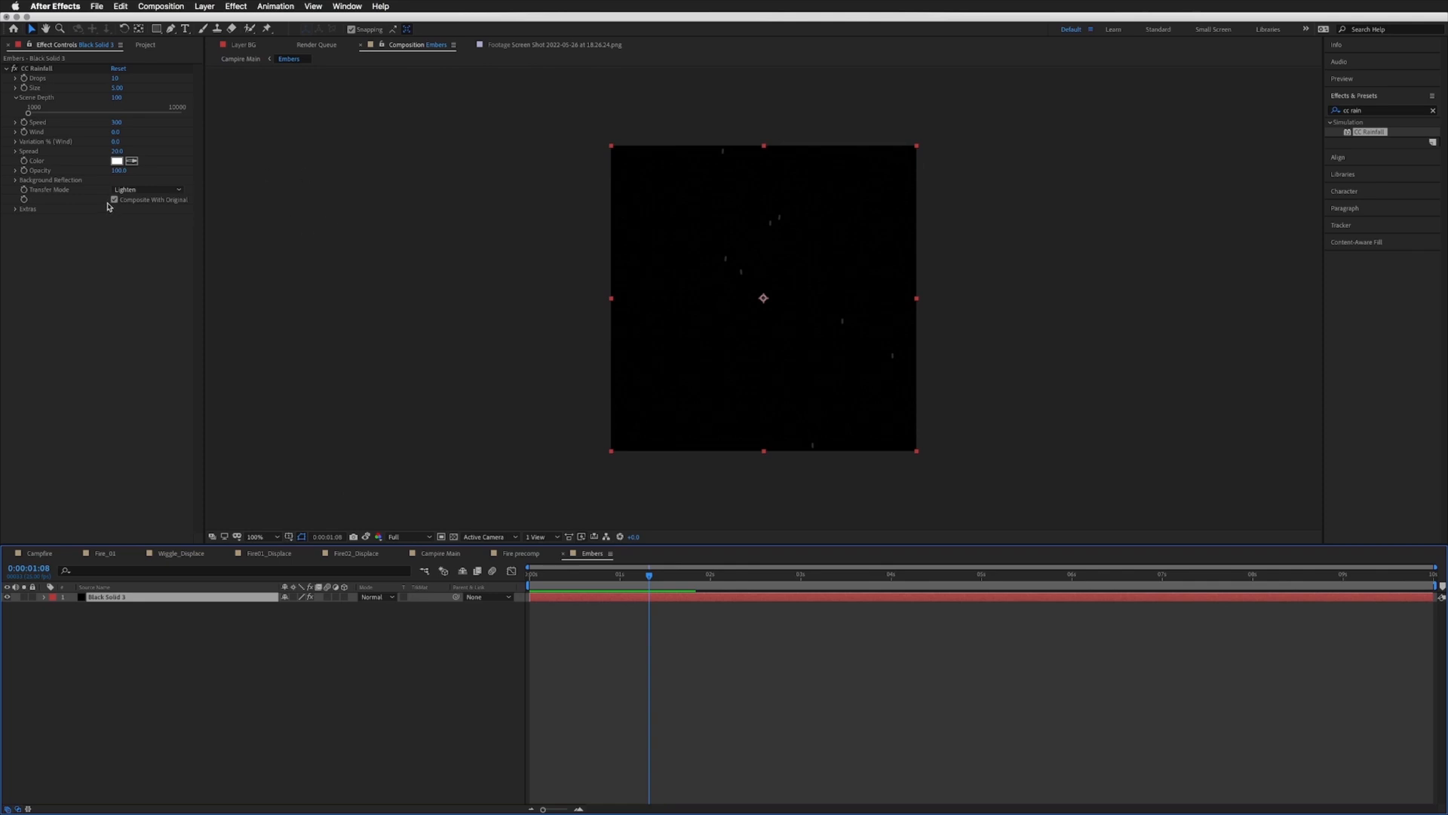
pyautogui.click(115, 200)
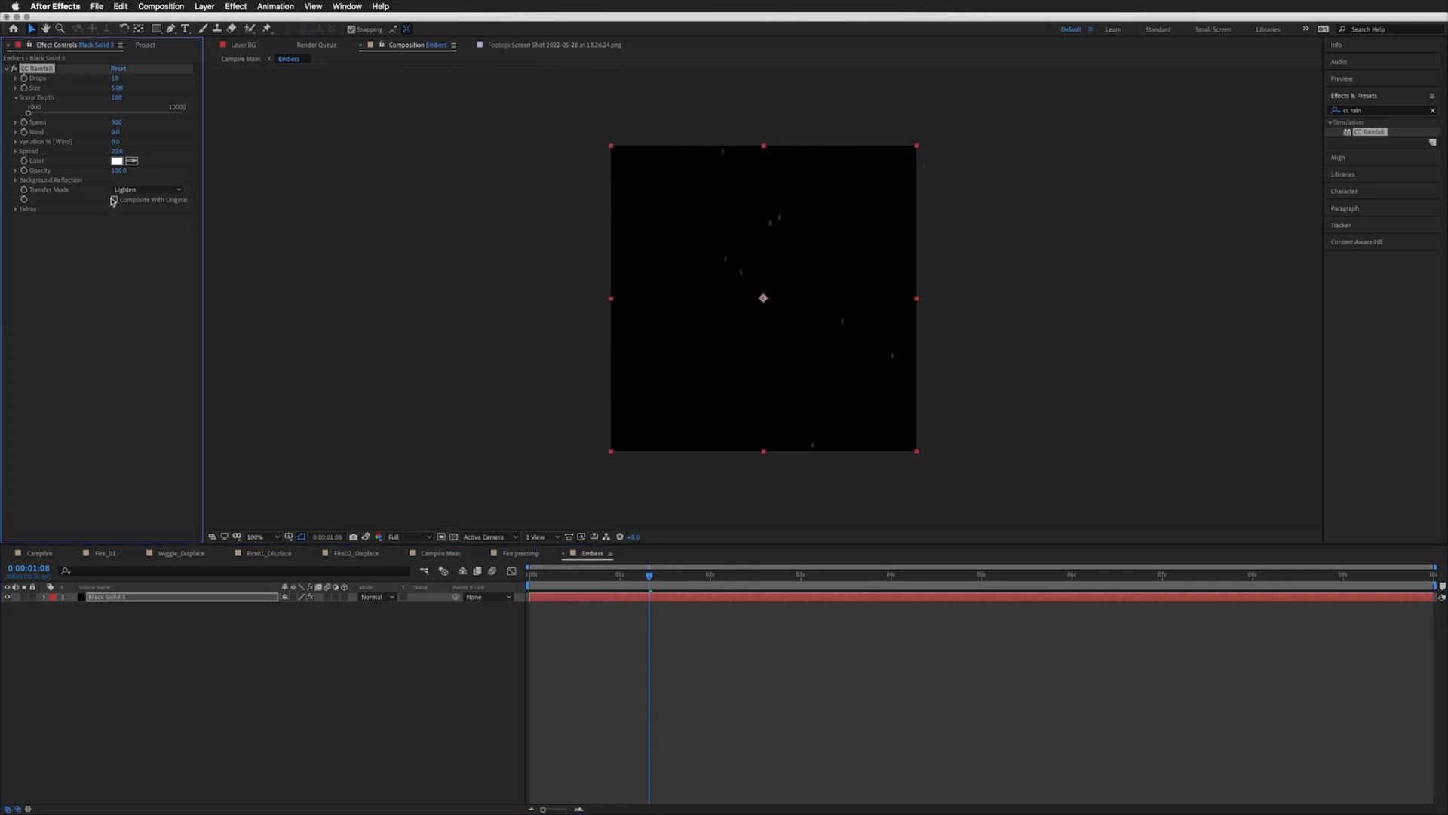
pyautogui.click(454, 537)
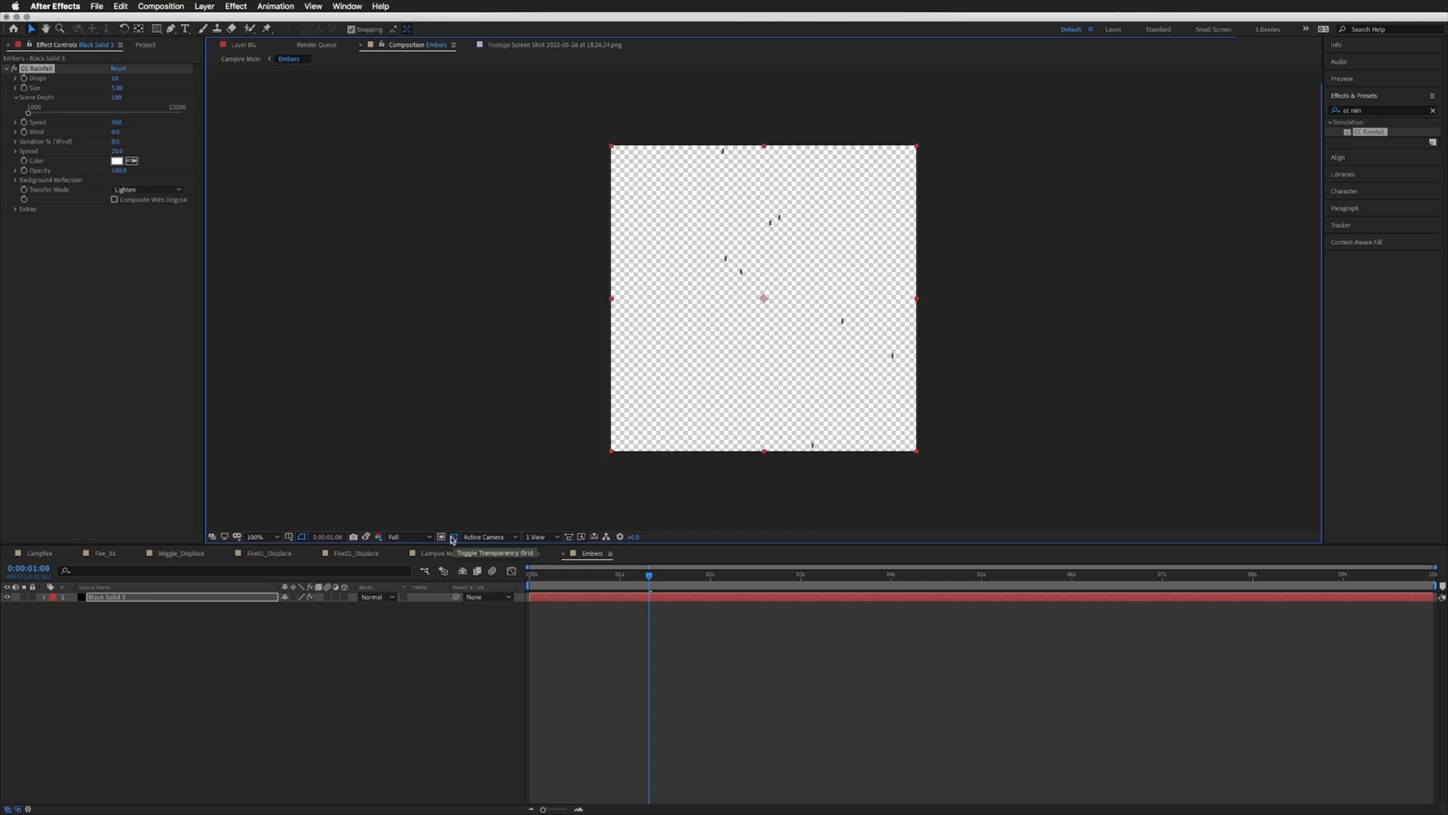
pyautogui.click(454, 537)
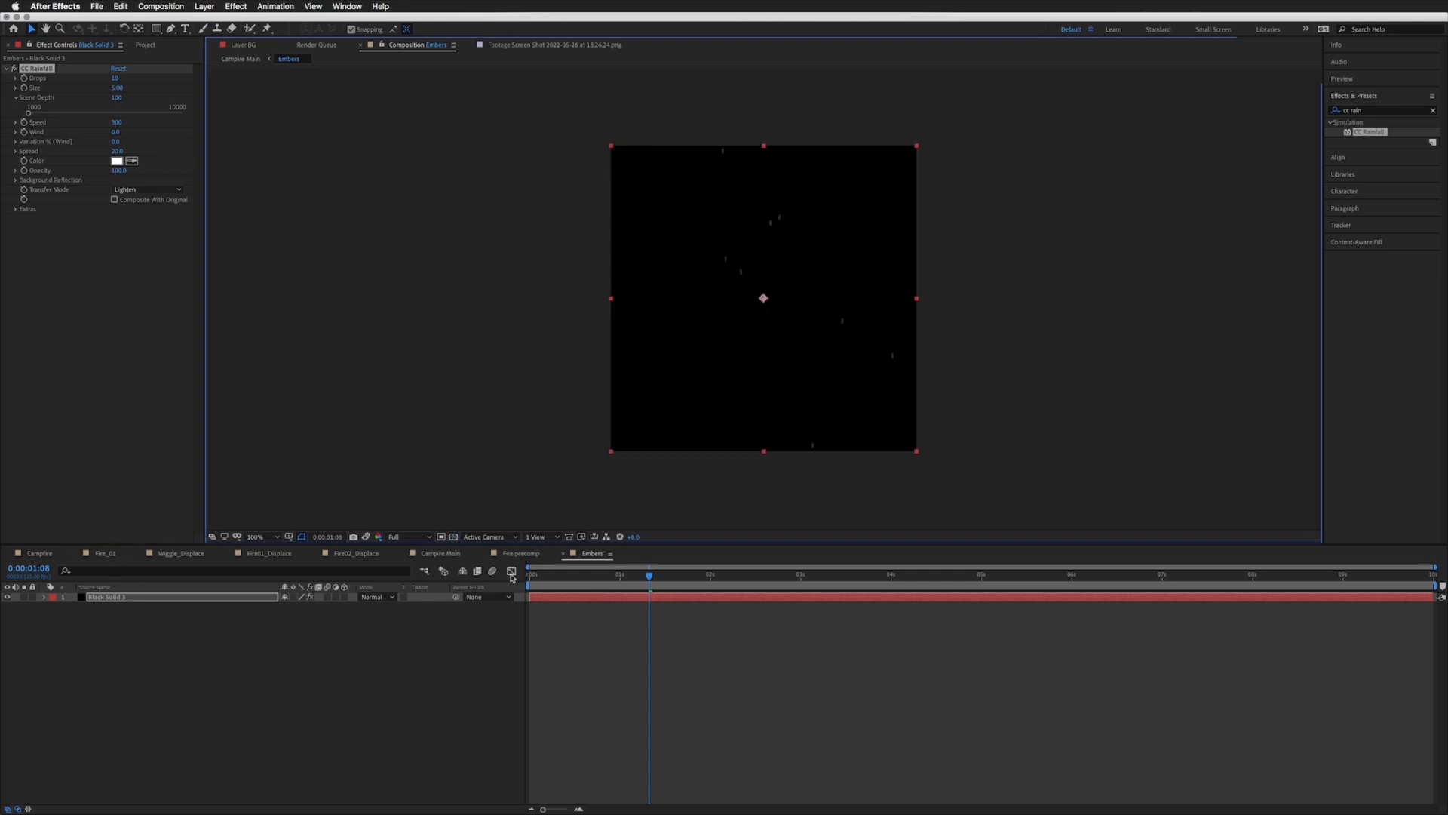
pyautogui.click(445, 556)
# Step: Move the Embers layer's ramp end point upward above the flame and shift the layer slightly up
pyautogui.click(800, 293)
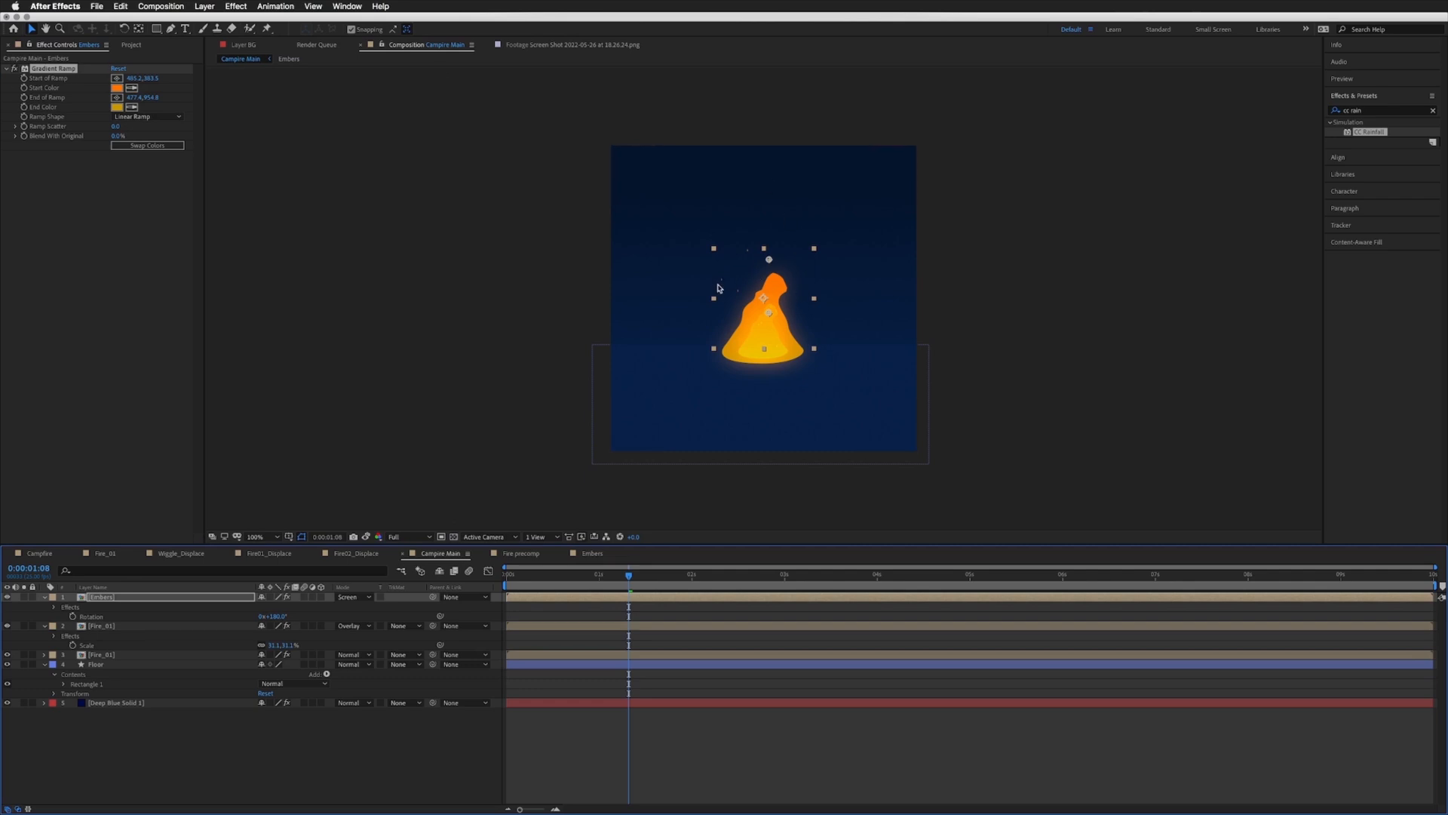
pyautogui.moveTo(769, 260); pyautogui.dragTo(768, 242)
pyautogui.click(80, 595)
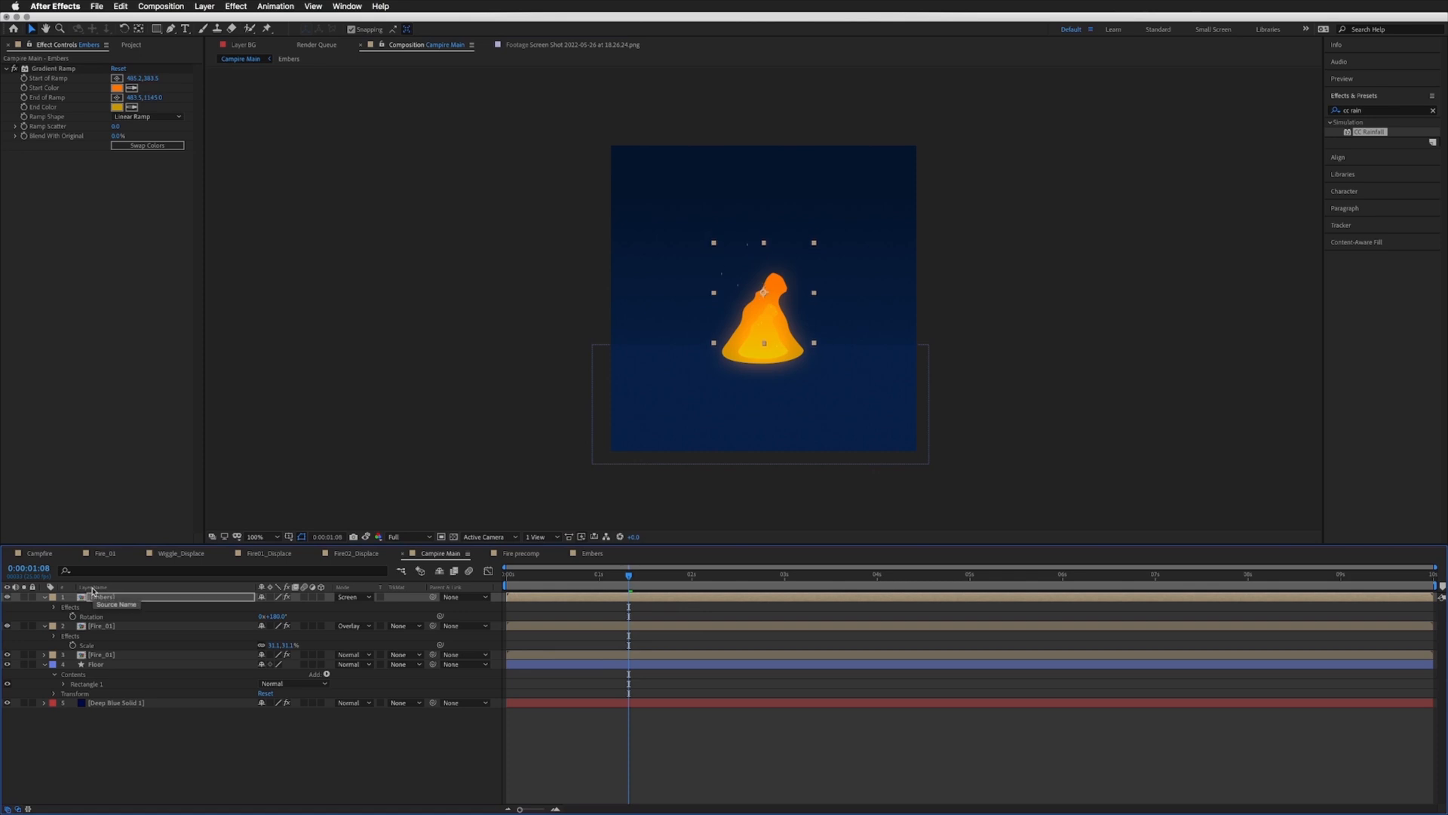
# Step: Preview the coloured embers over the flame, return the playhead to the first frame and deselect all layers
pyautogui.press('space')
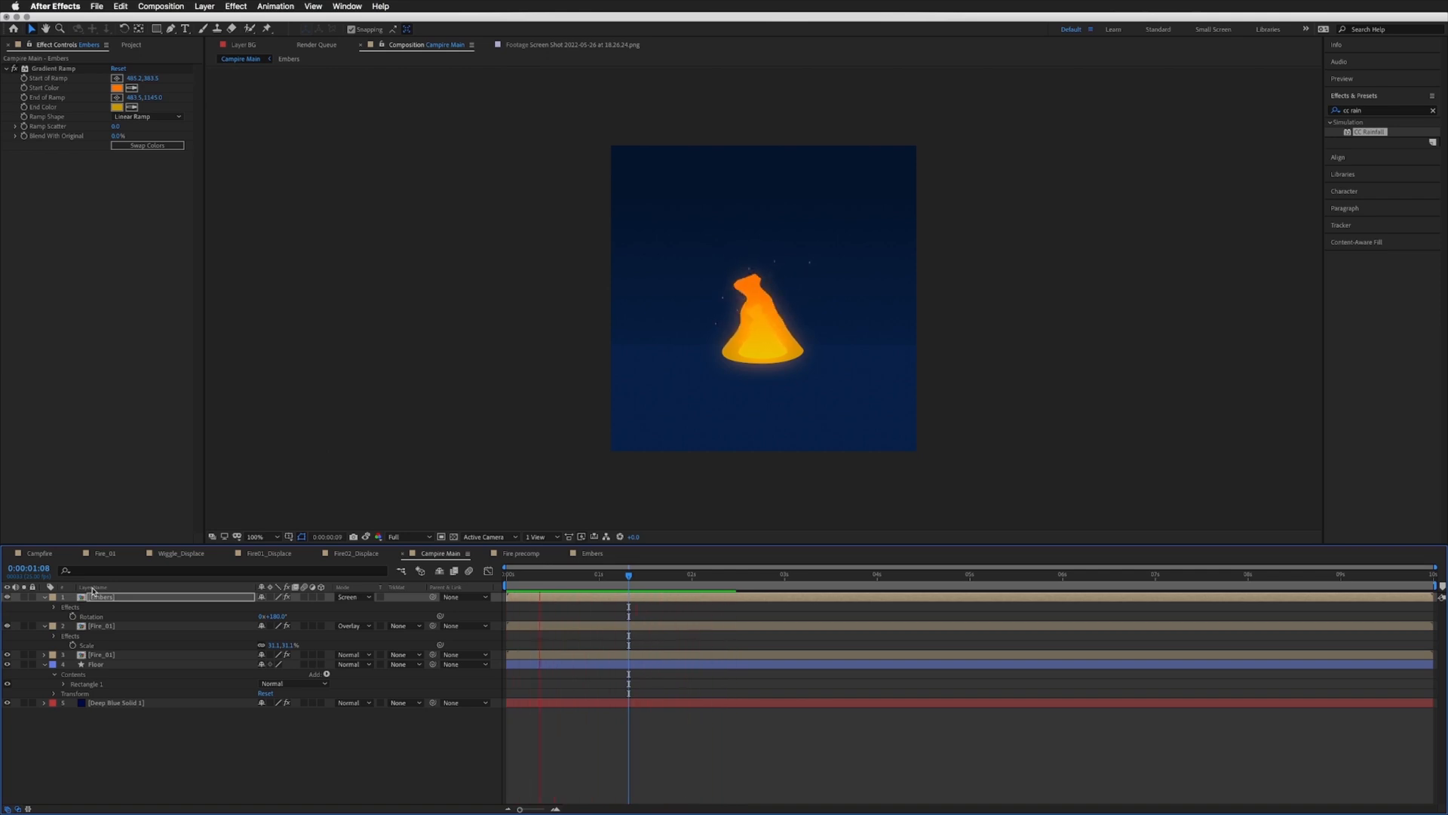
pyautogui.click(562, 575)
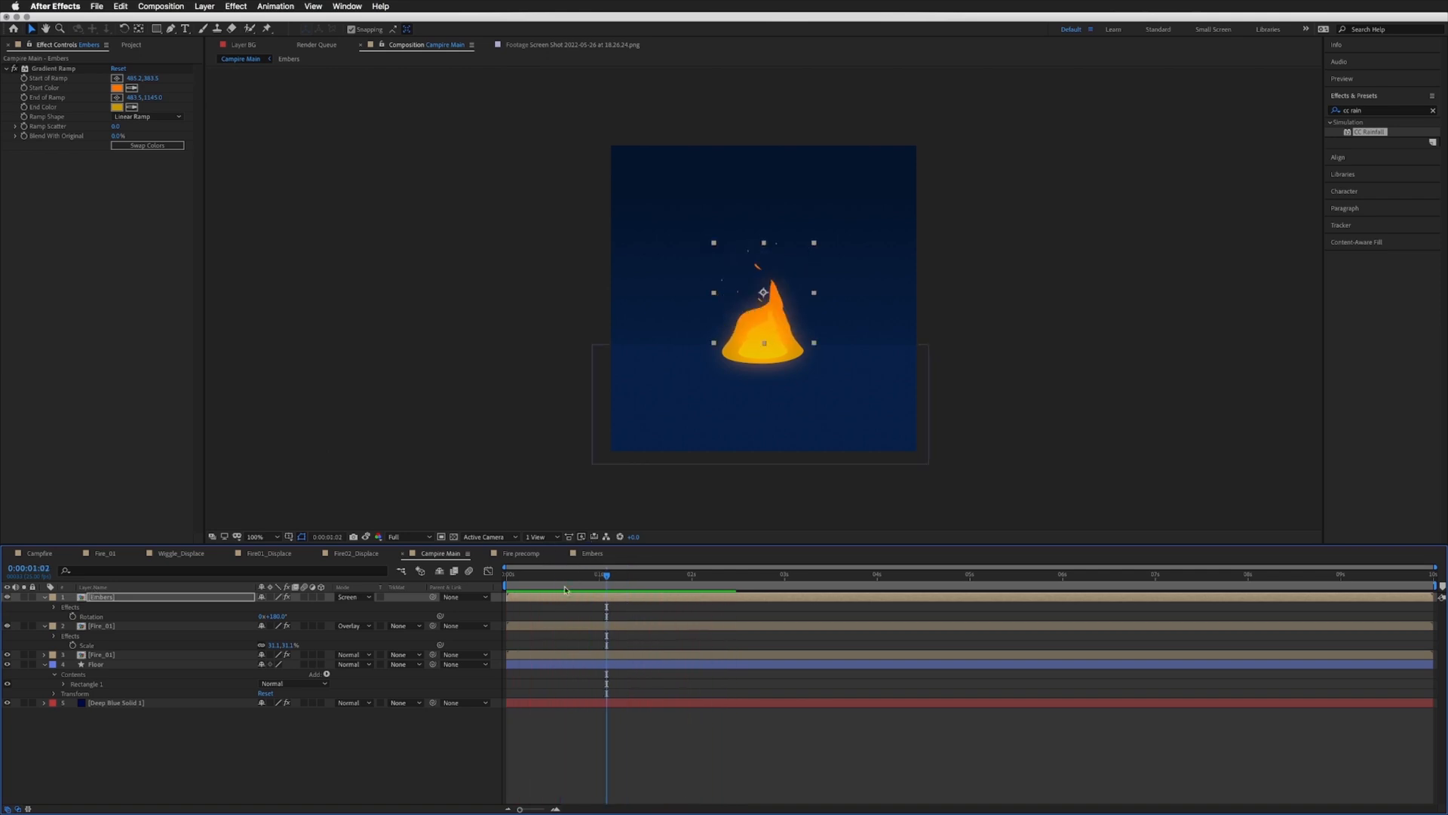
pyautogui.moveTo(558, 578); pyautogui.dragTo(488, 571)
pyautogui.click(586, 619)
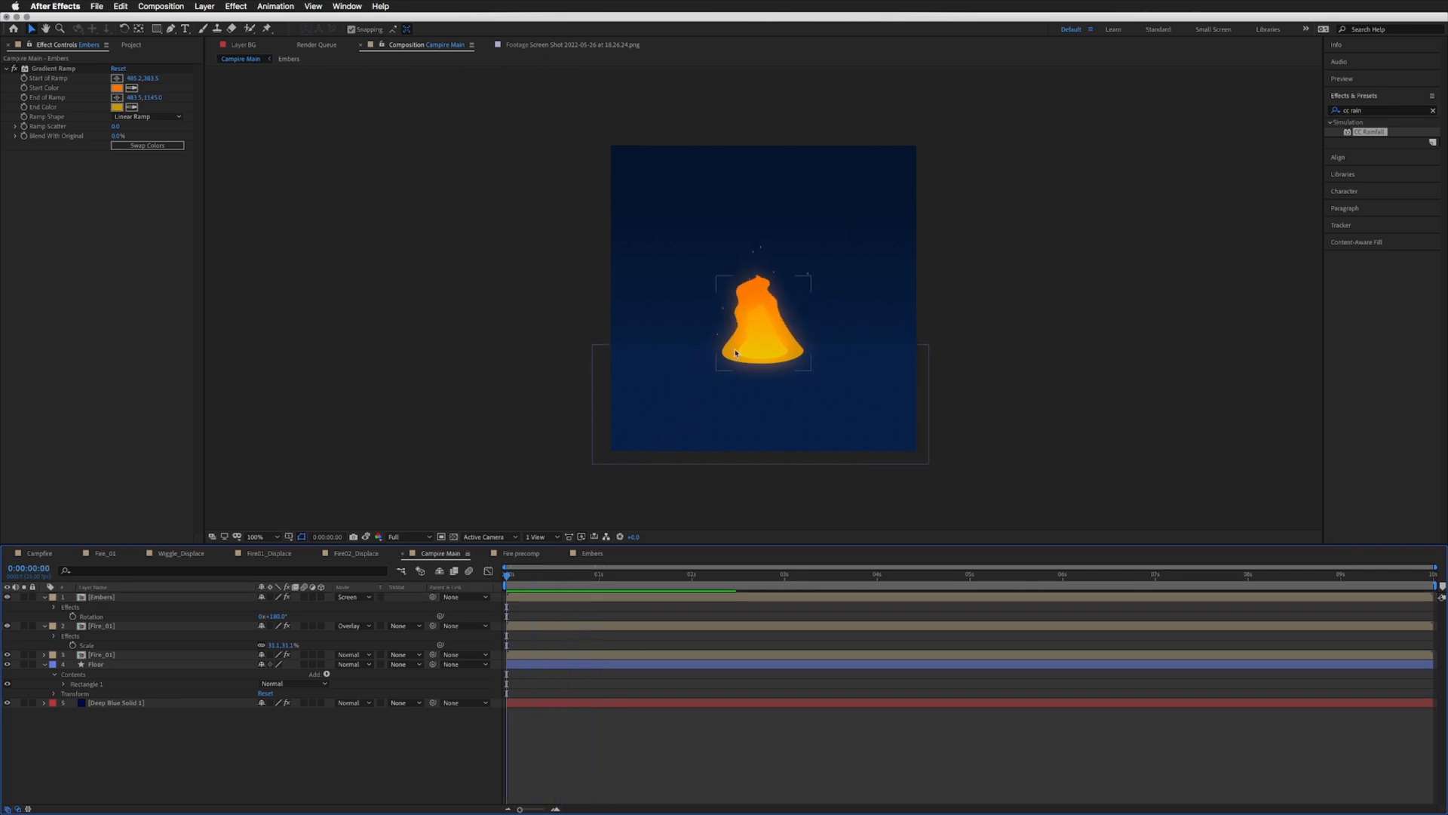
pyautogui.click(559, 614)
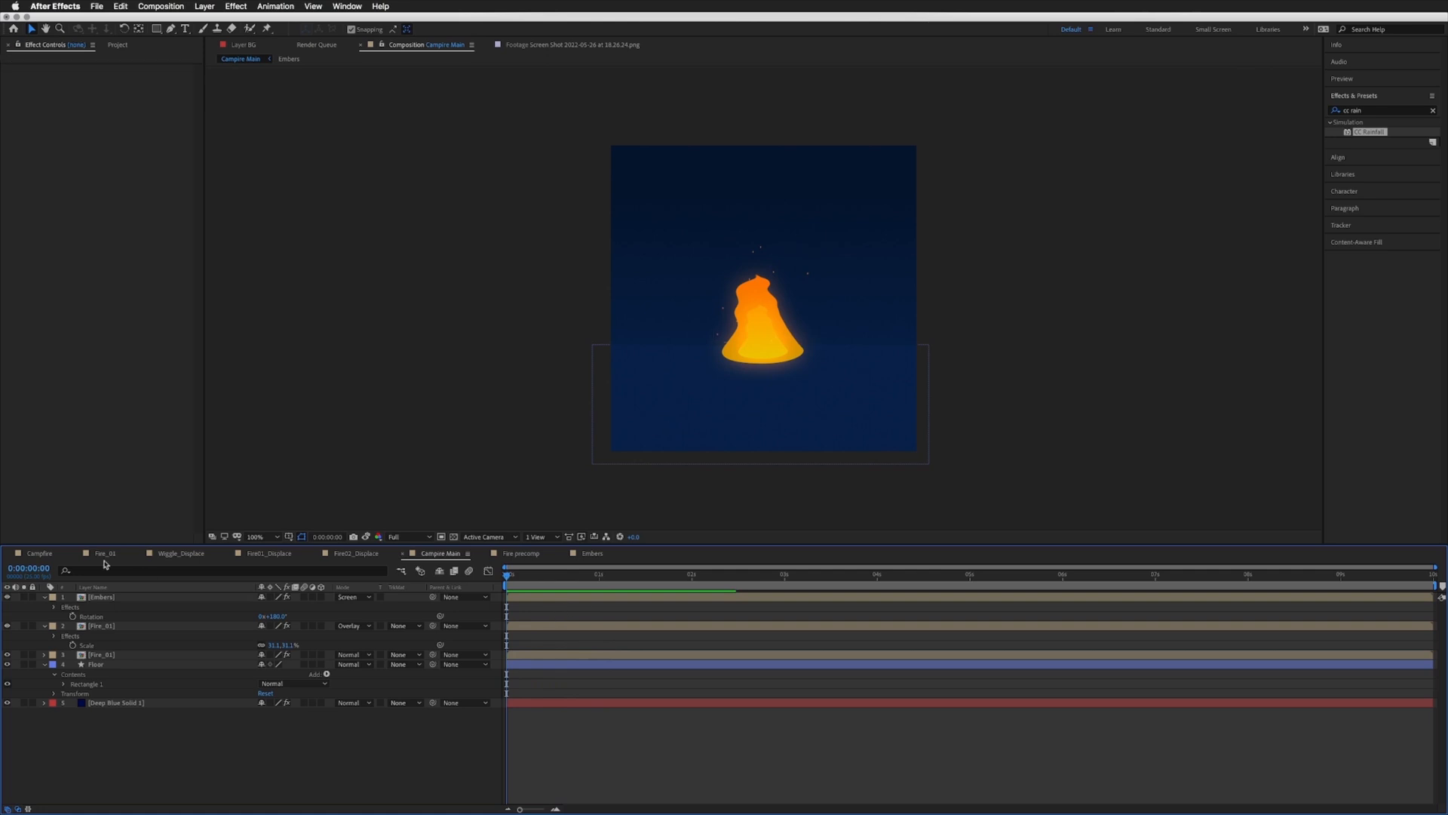
# Step: Check the finished Campfire composition for reference and create a new 1080 × 1080 px composition named Log
pyautogui.click(41, 554)
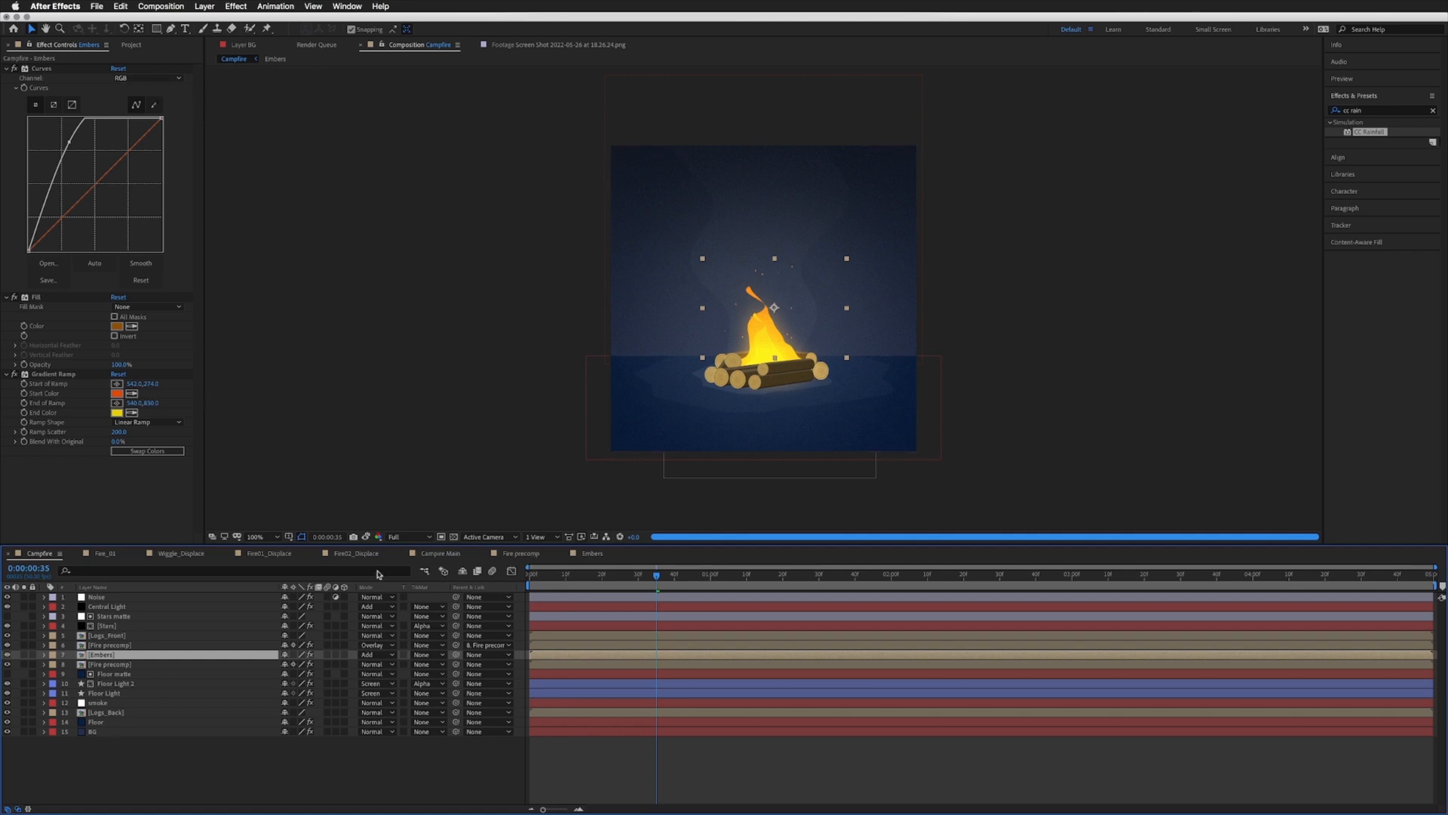
pyautogui.click(450, 555)
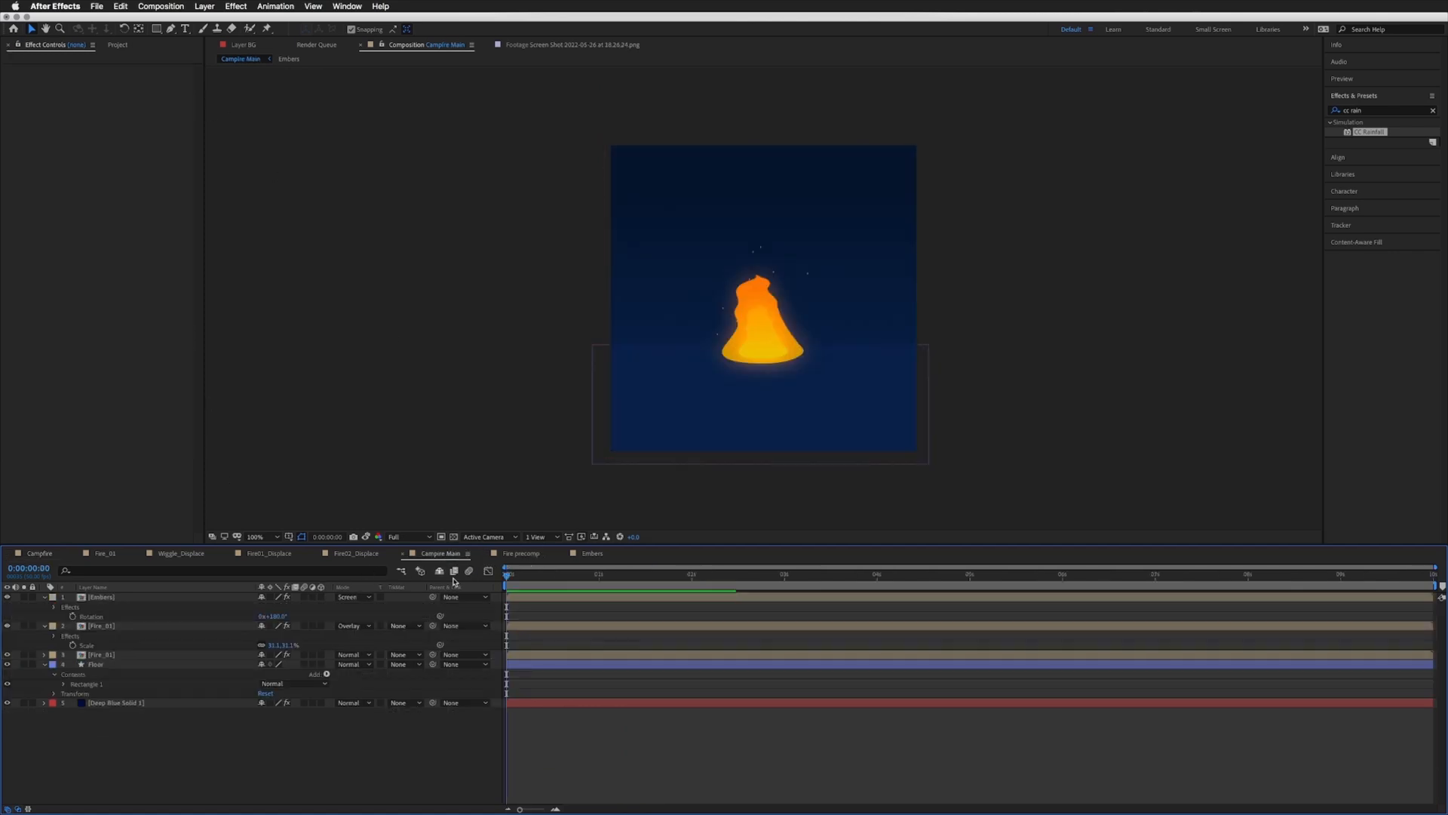
pyautogui.click(114, 50)
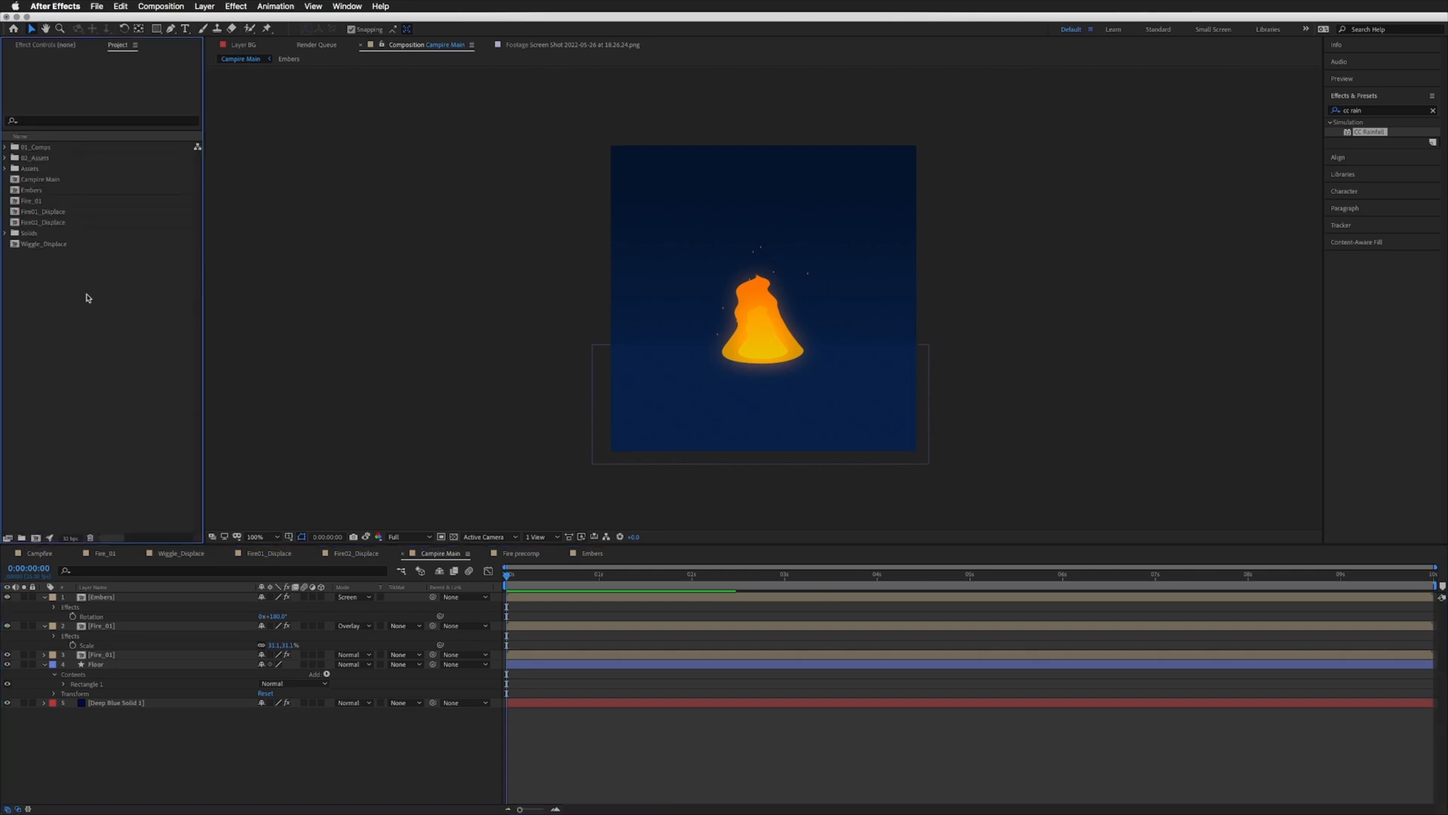
pyautogui.click(36, 538)
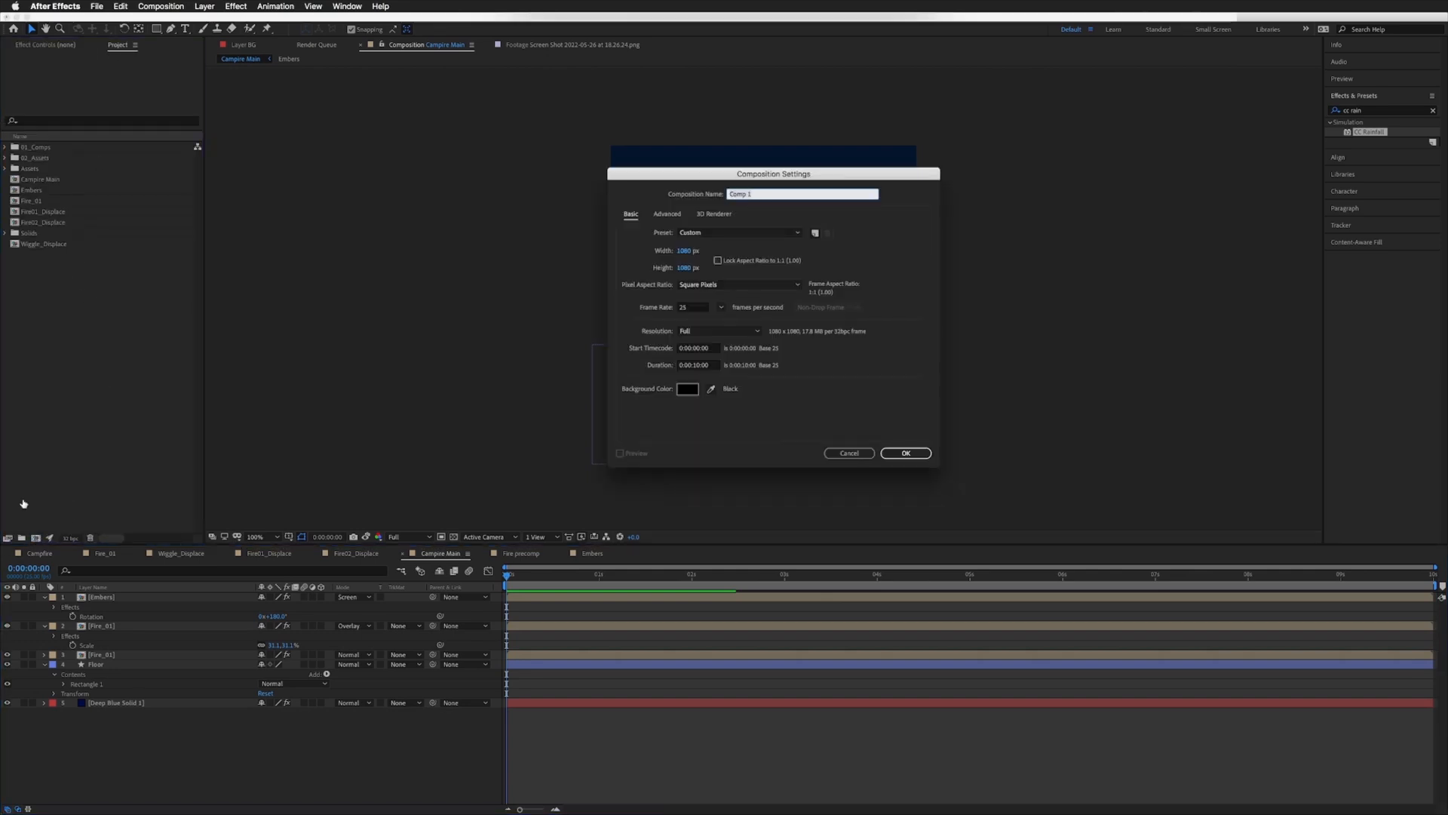
pyautogui.write('Log')
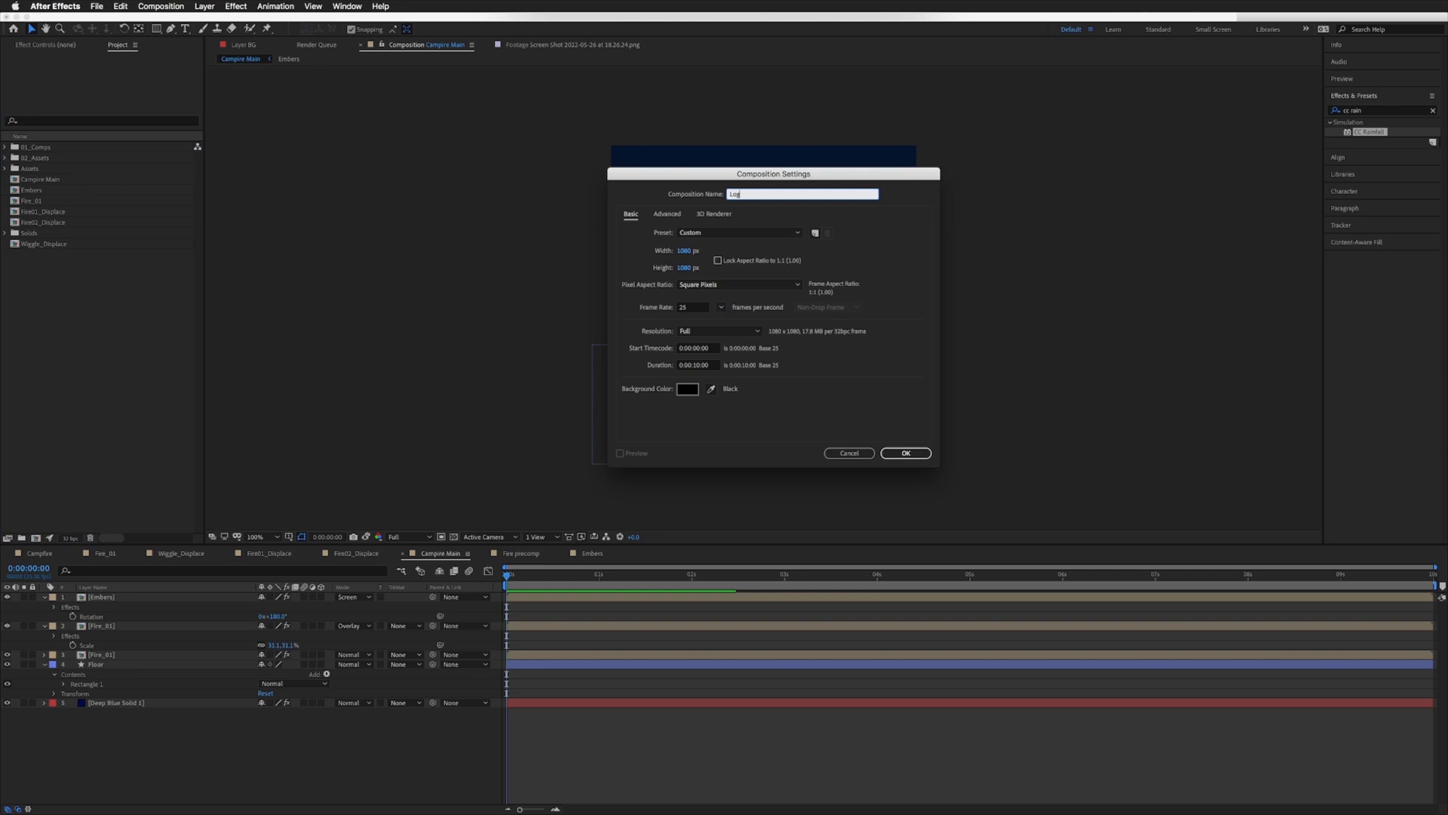
pyautogui.press('Return')
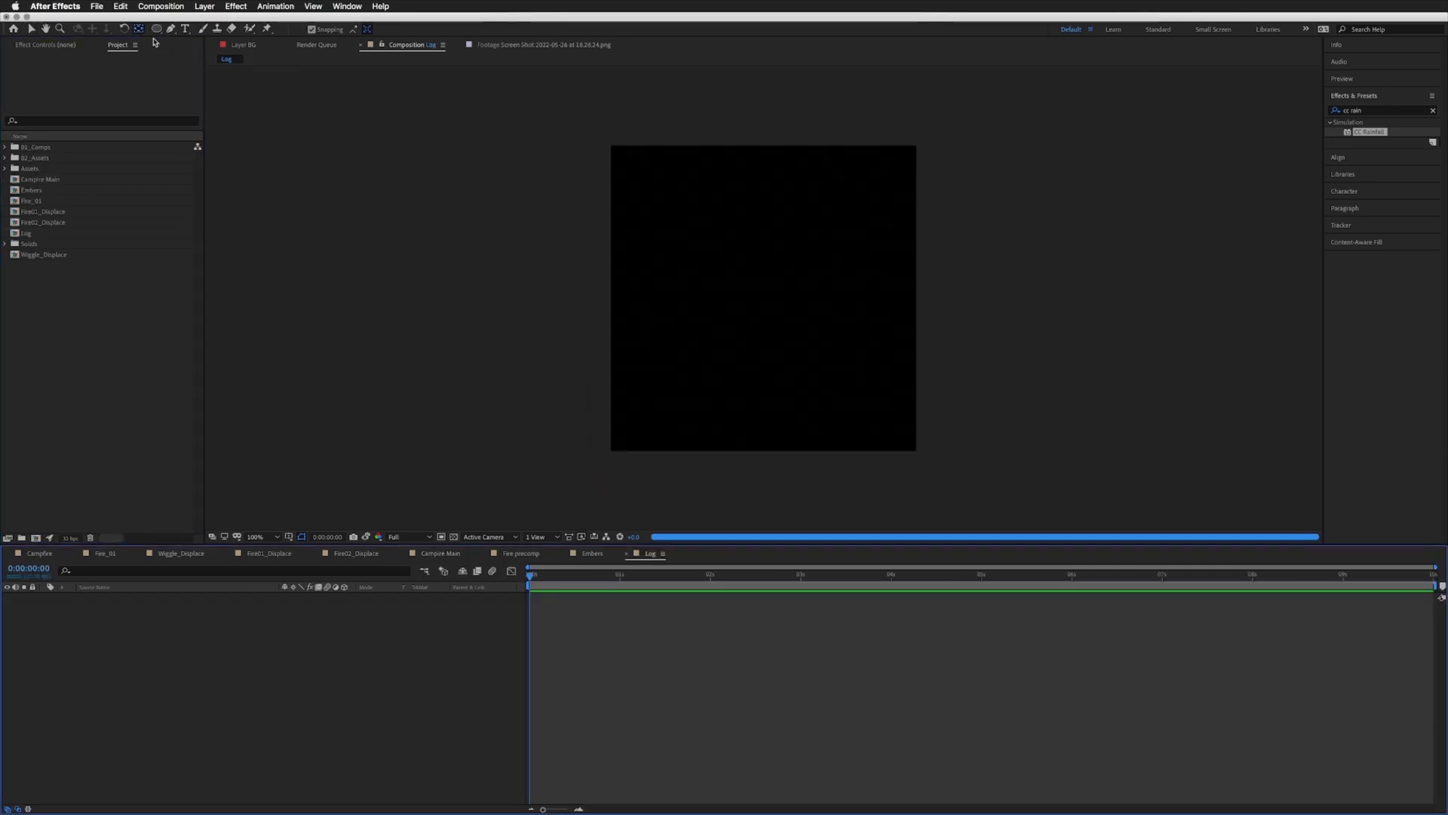
# Step: Draw a small circle near the centre of the Log composition with the Ellipse tool and give it a solid fill
pyautogui.moveTo(156, 29); pyautogui.dragTo(213, 55)
pyautogui.moveTo(729, 276); pyautogui.dragTo(784, 327)
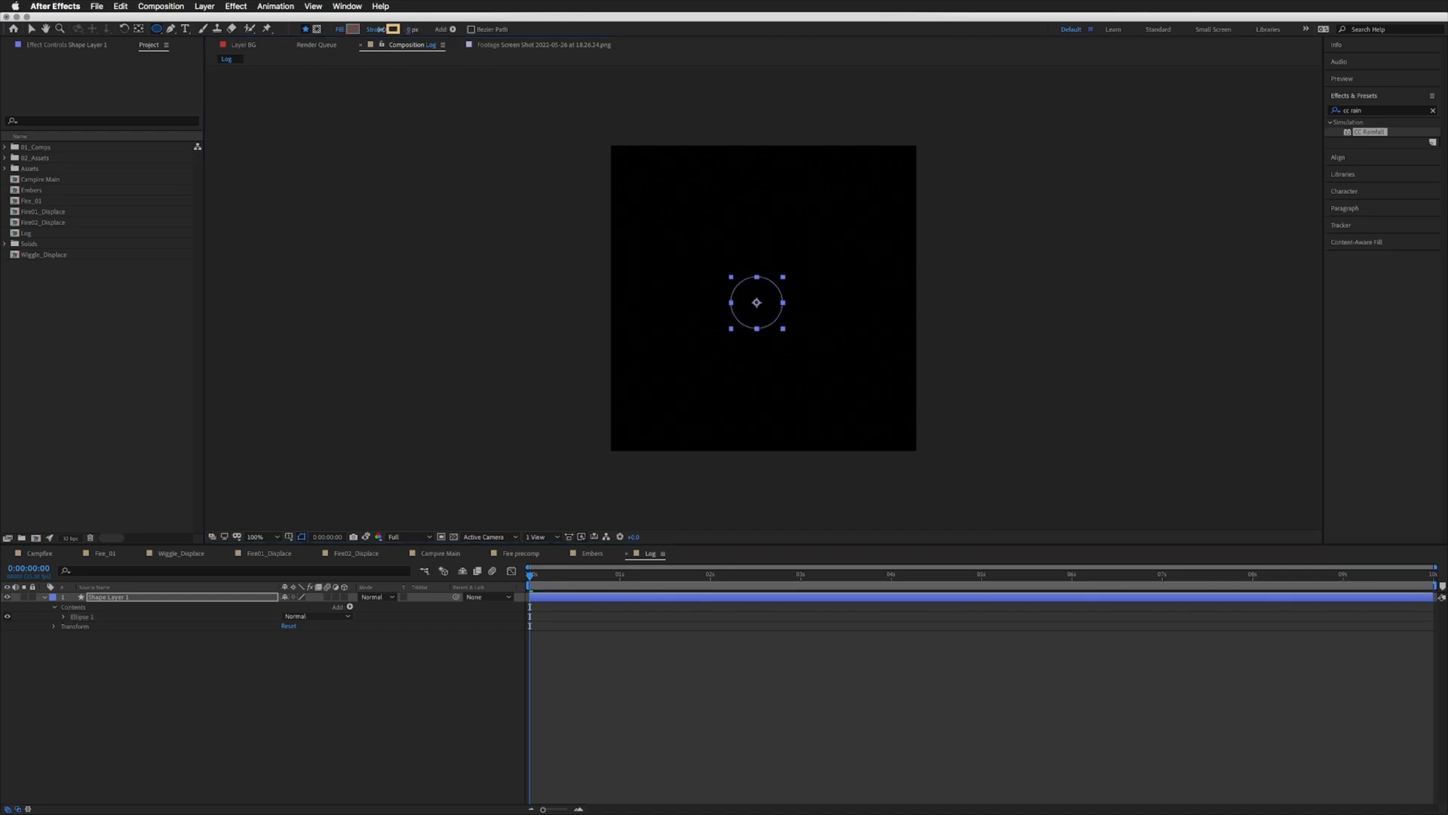
pyautogui.click(341, 30)
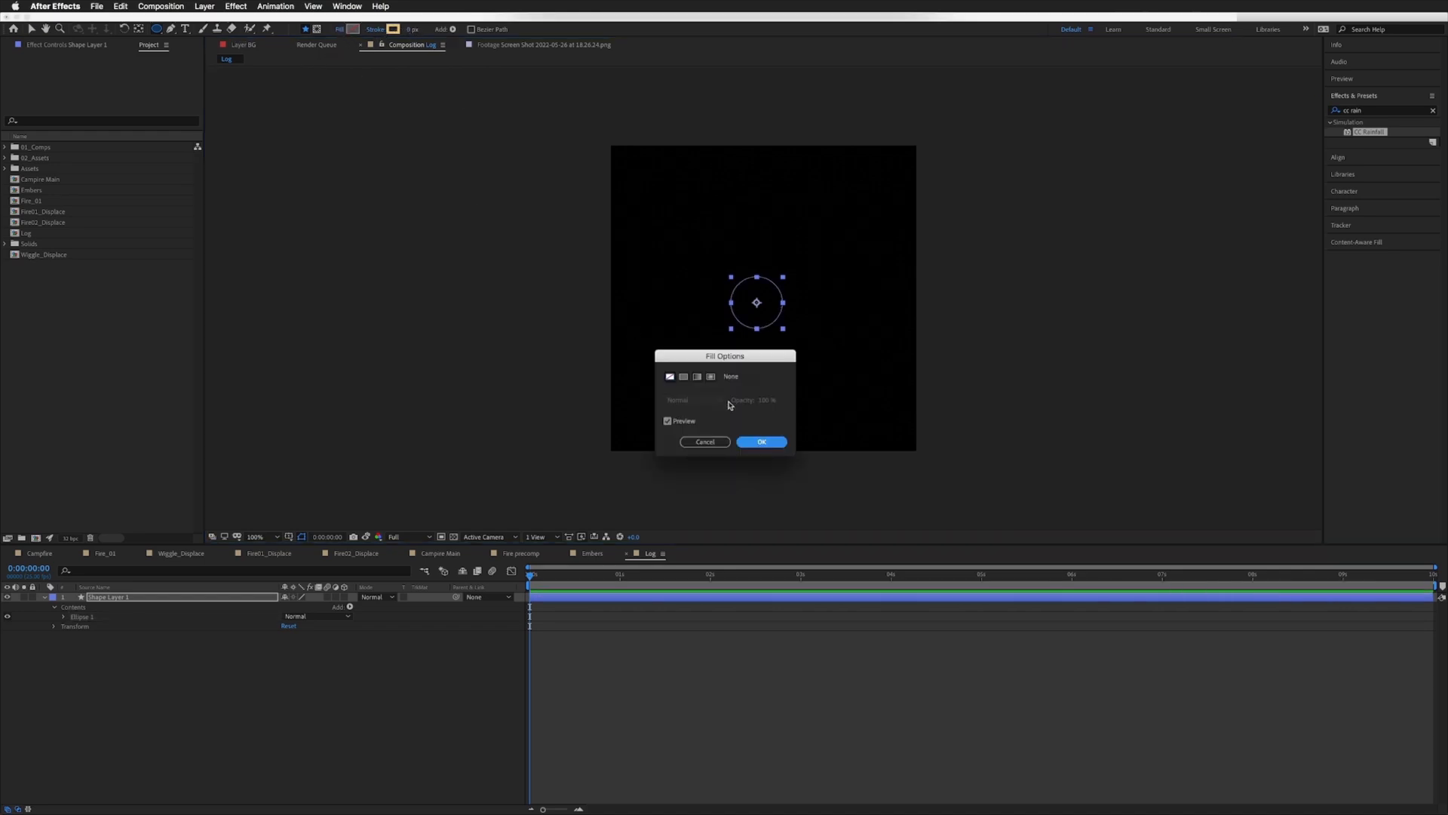
pyautogui.click(684, 377)
pyautogui.click(762, 441)
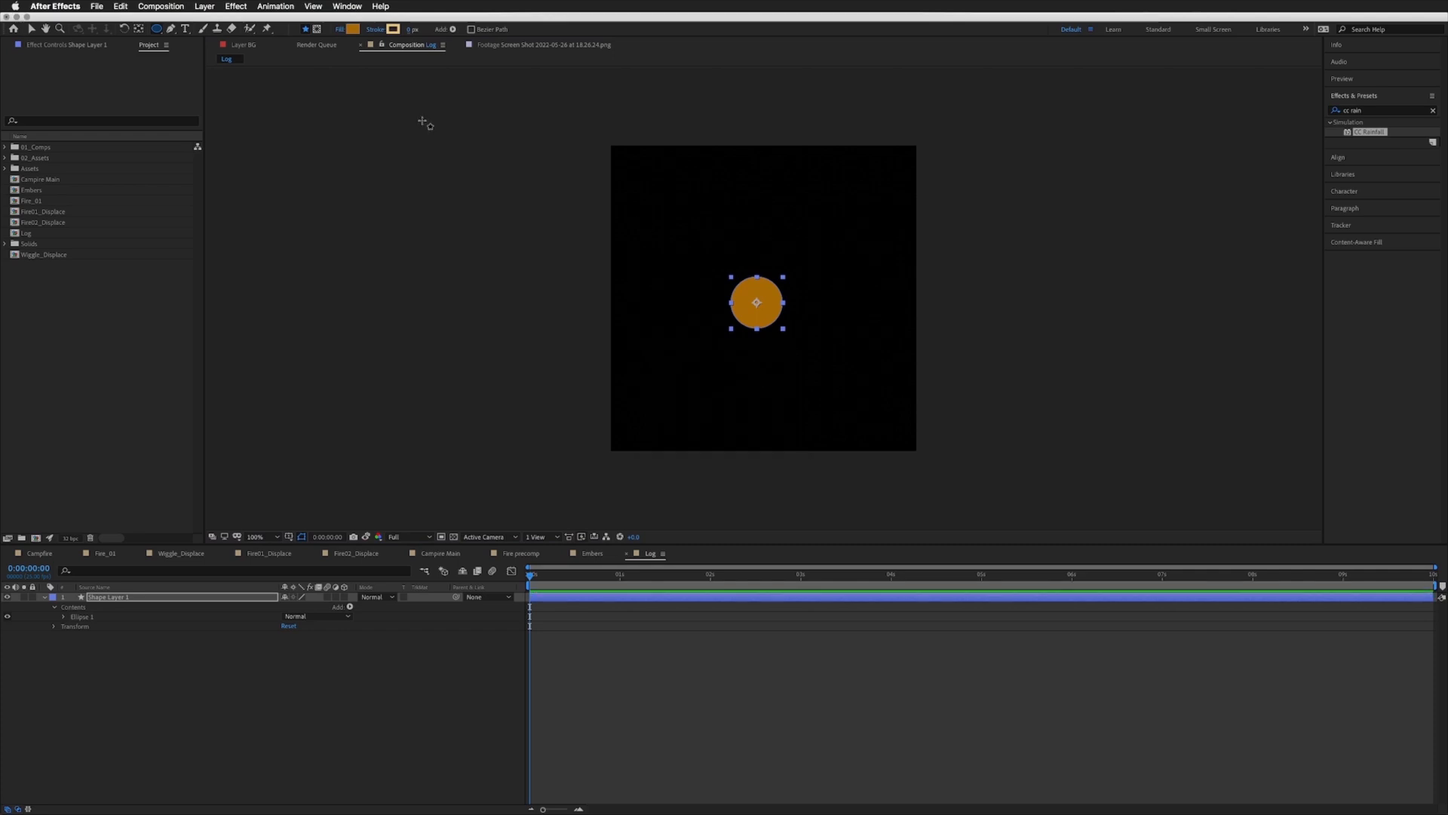
# Step: Change the circle's fill to a golden brown wood colour
pyautogui.click(353, 30)
pyautogui.moveTo(448, 251); pyautogui.dragTo(437, 210)
pyautogui.moveTo(468, 324); pyautogui.dragTo(469, 324)
pyautogui.moveTo(451, 240); pyautogui.dragTo(435, 243)
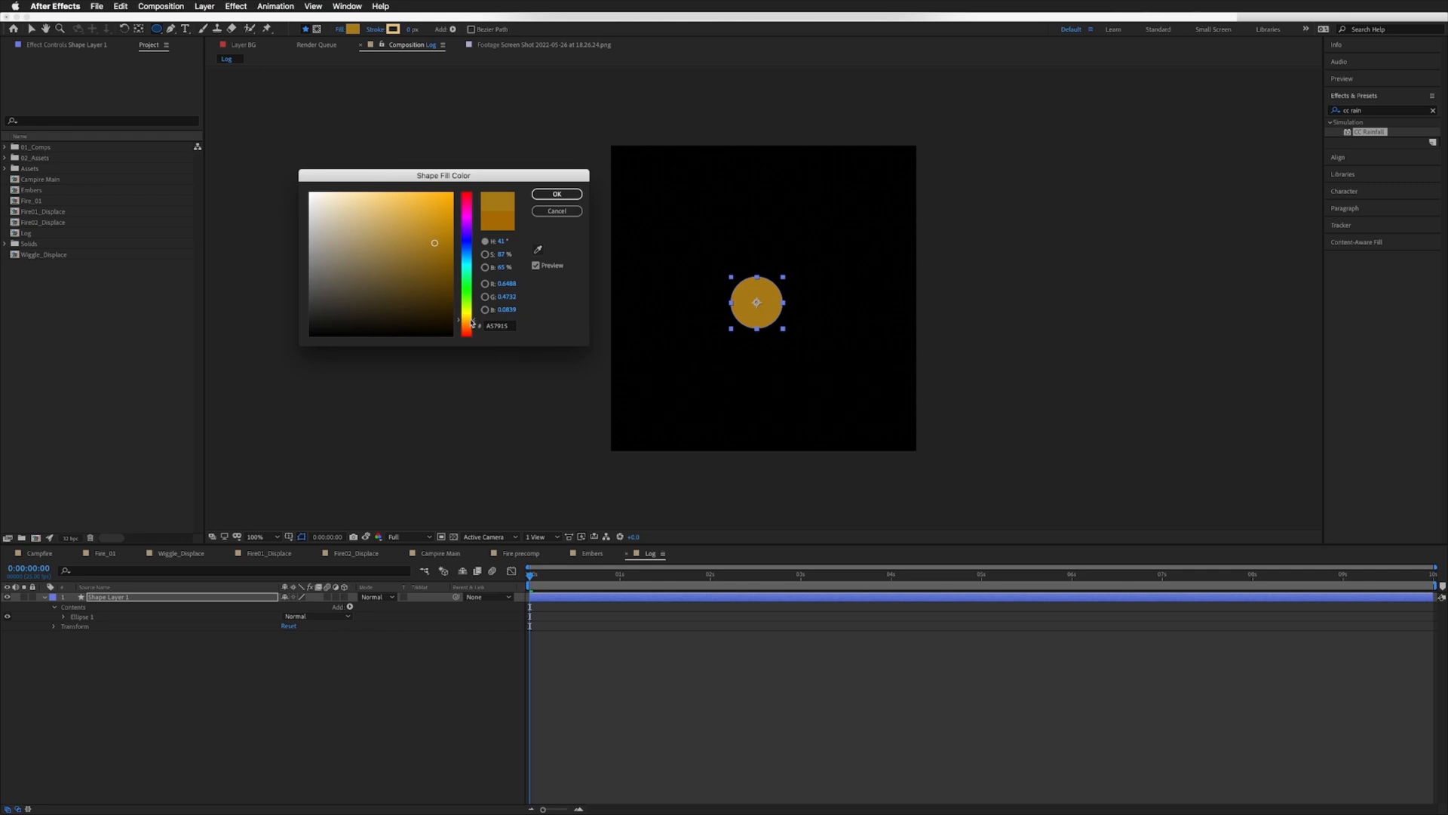
pyautogui.moveTo(471, 322); pyautogui.dragTo(472, 326)
pyautogui.moveTo(438, 243); pyautogui.dragTo(449, 241)
pyautogui.click(571, 195)
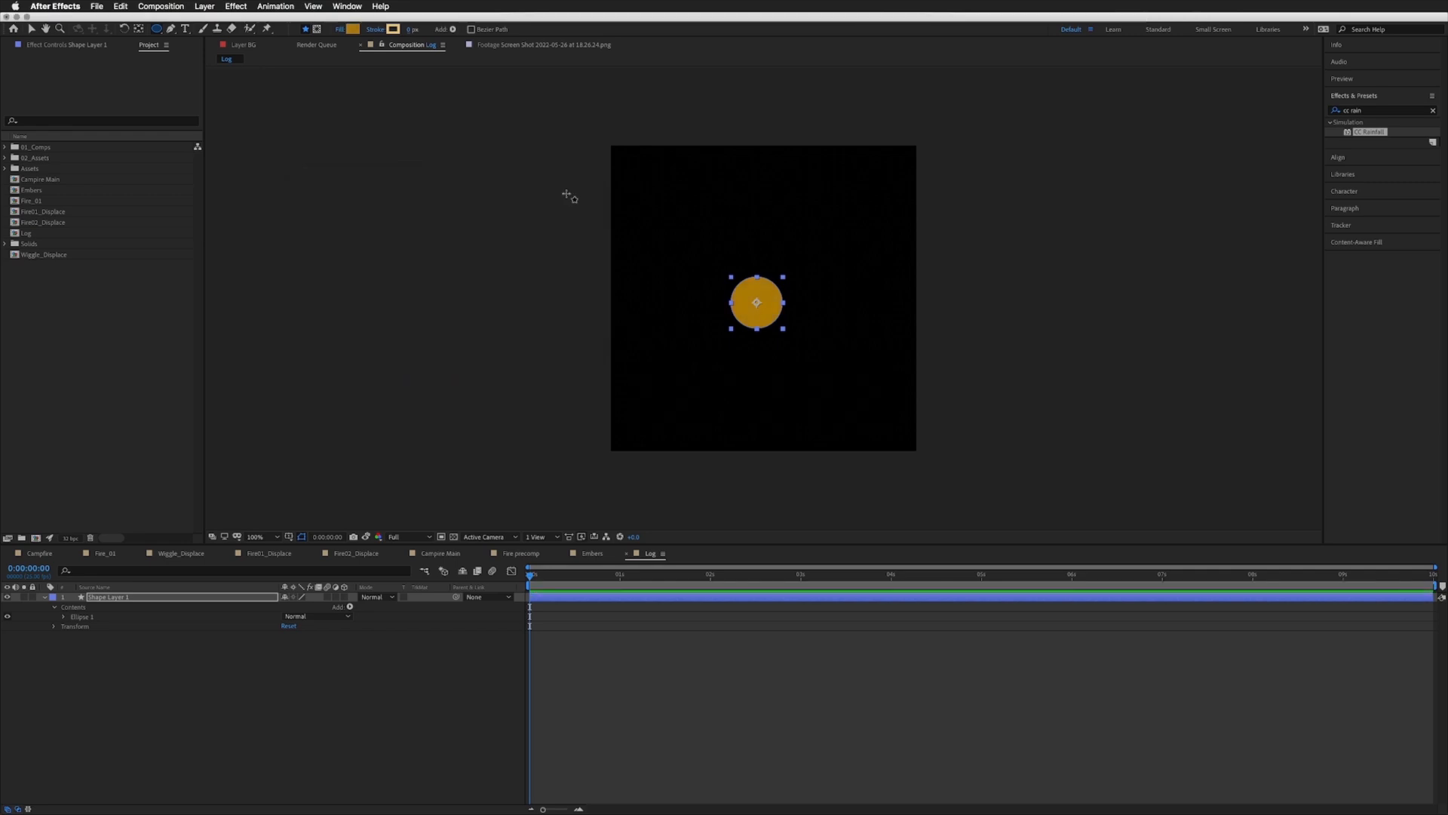
# Step: Duplicate the ellipse group inside the shape layer and hide the duplicate's fill
pyautogui.click(109, 603)
pyautogui.click(73, 608)
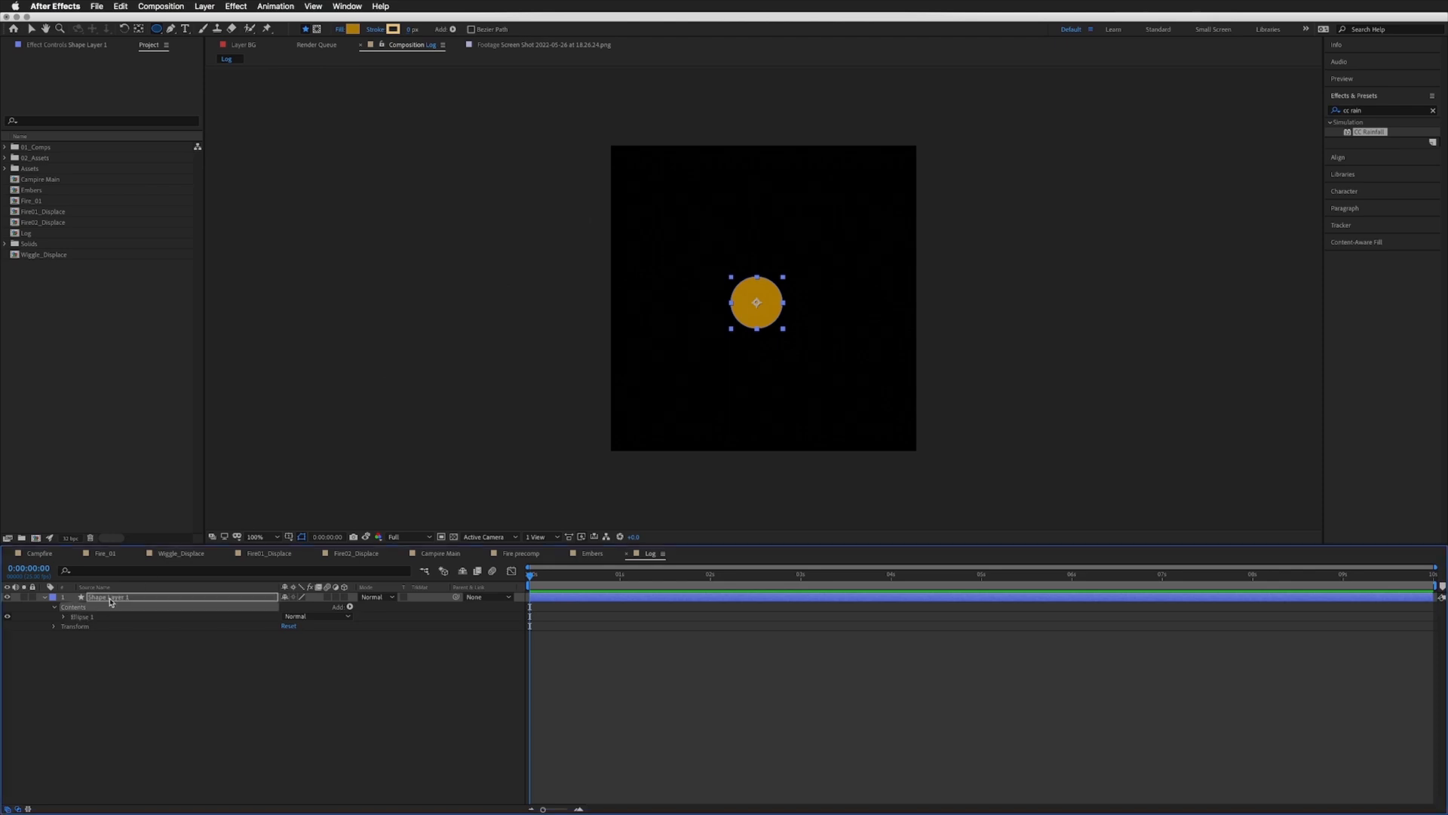
pyautogui.click(83, 620)
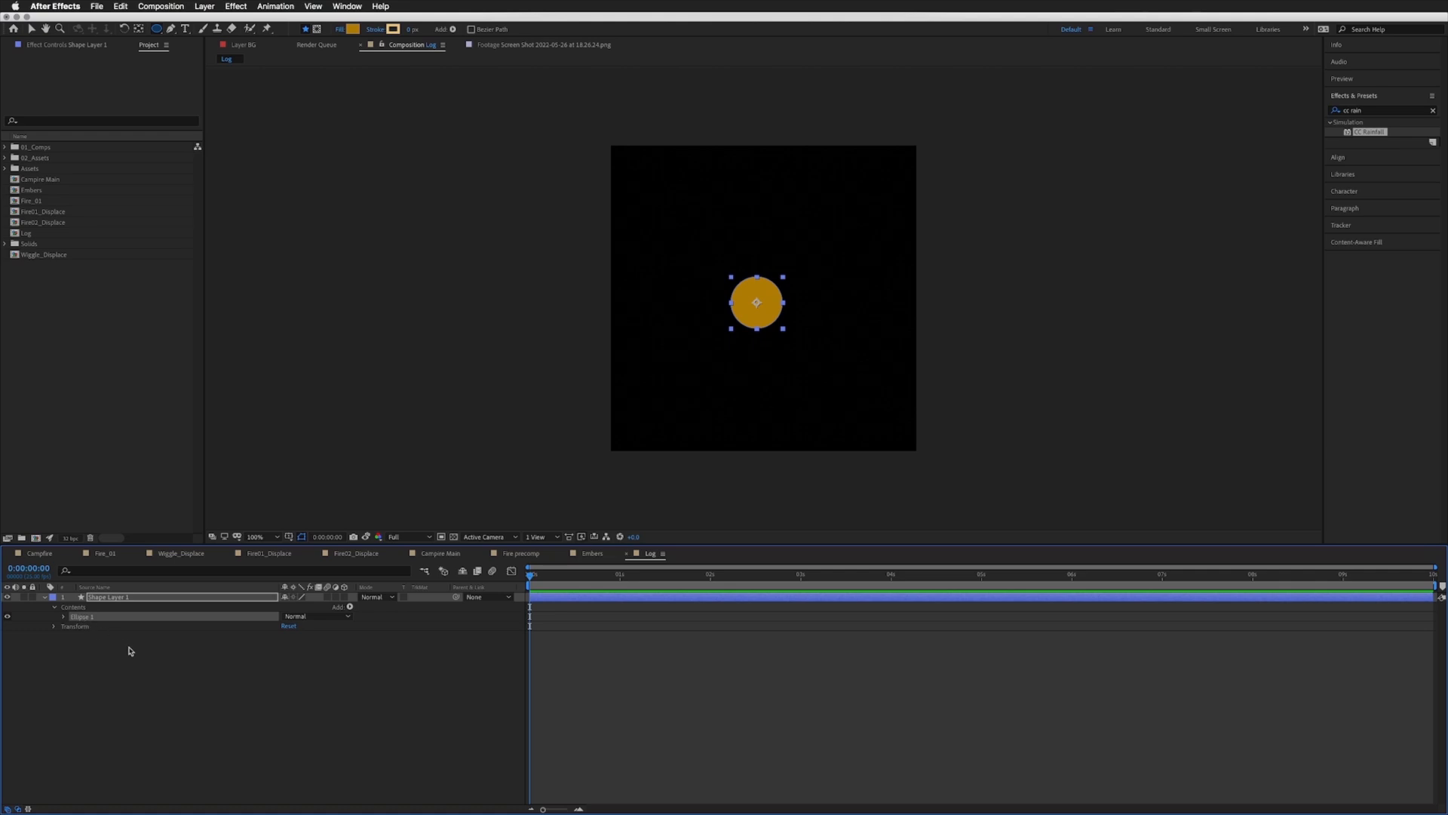
pyautogui.press('super+d')
pyautogui.click(63, 618)
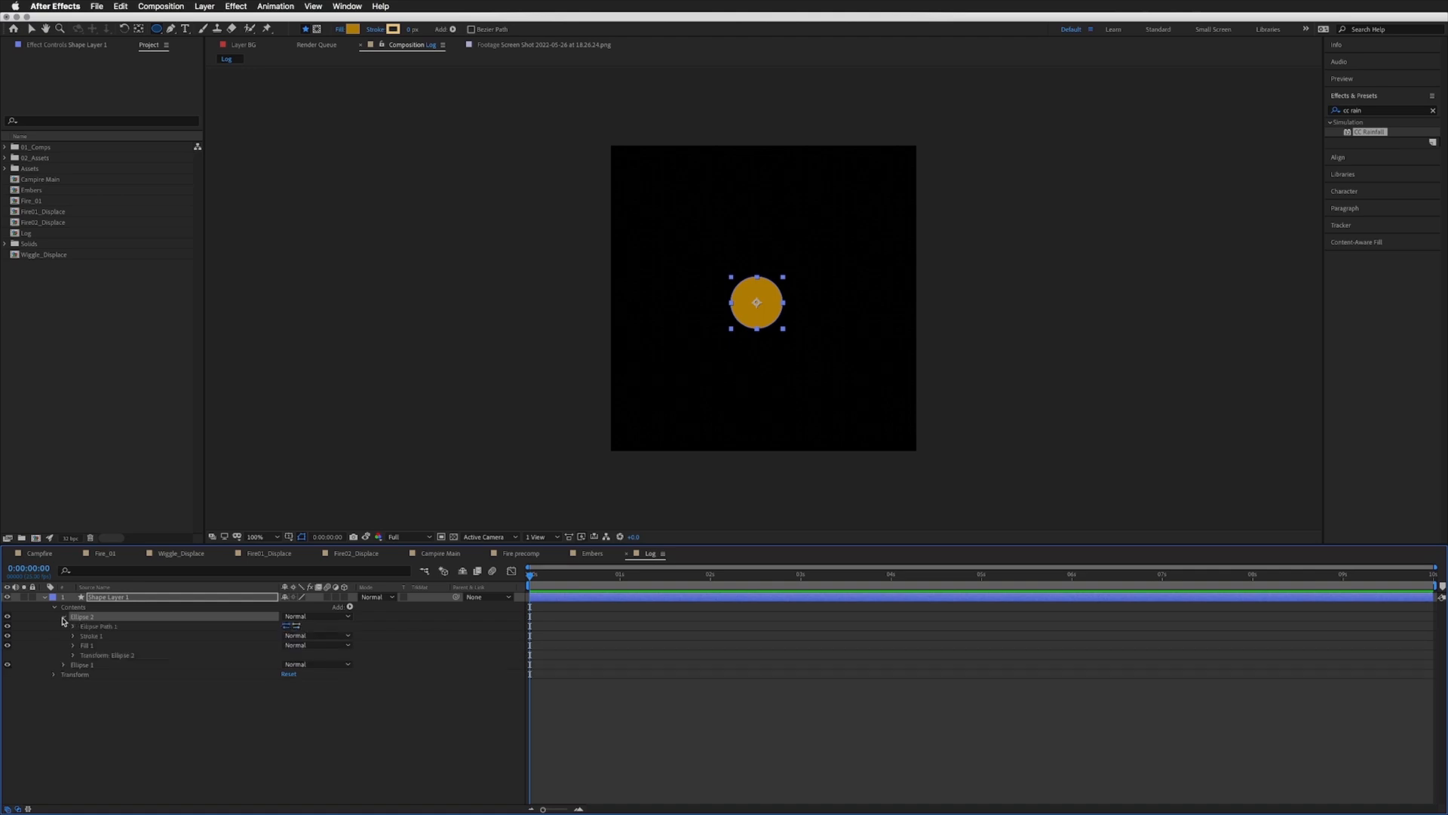
pyautogui.click(87, 646)
pyautogui.click(8, 647)
# Step: Give the duplicate ellipse a white stroke with a width of 3 px
pyautogui.click(94, 637)
pyautogui.click(72, 637)
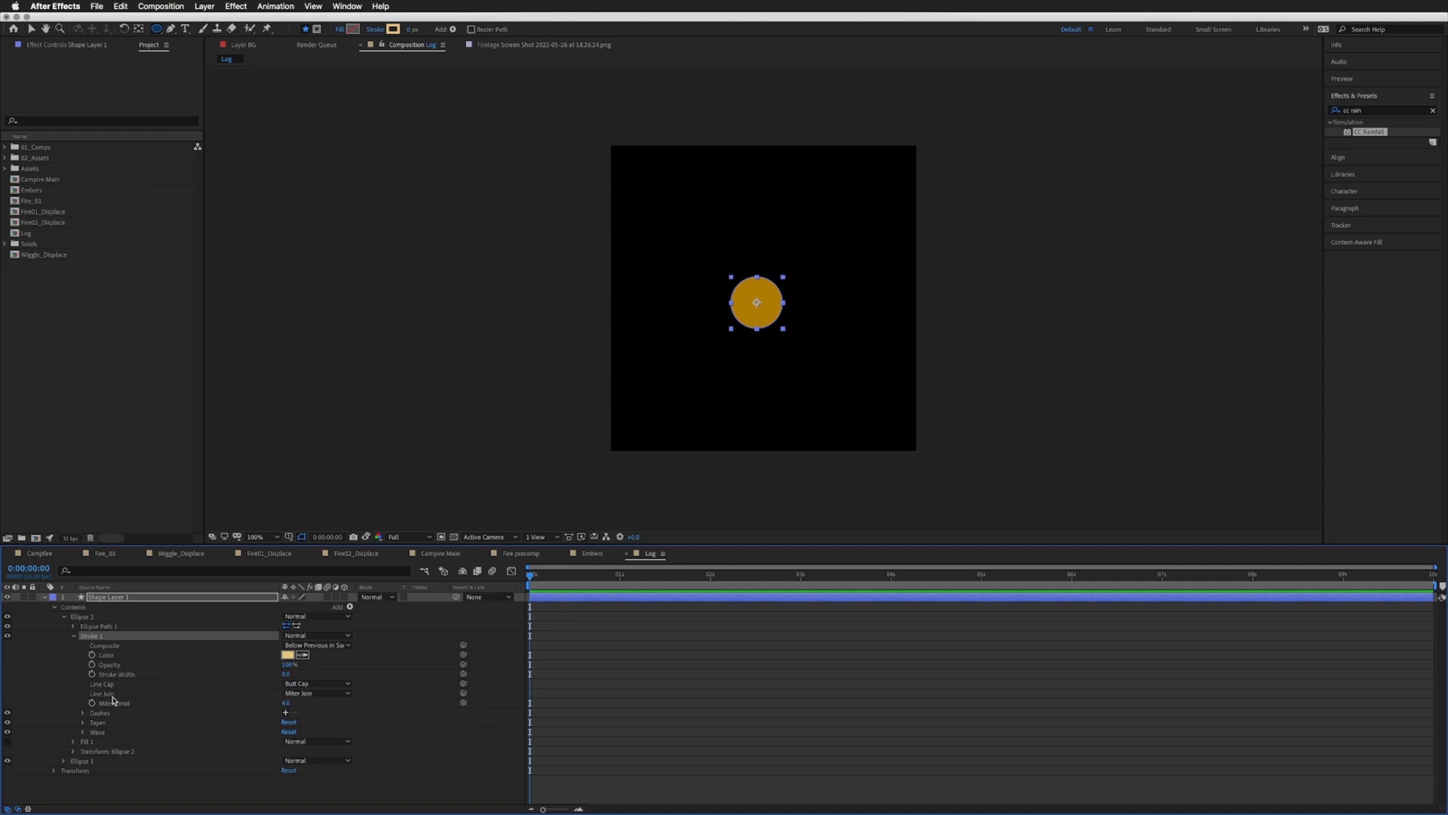
pyautogui.click(286, 674)
pyautogui.write('3')
pyautogui.press('Return')
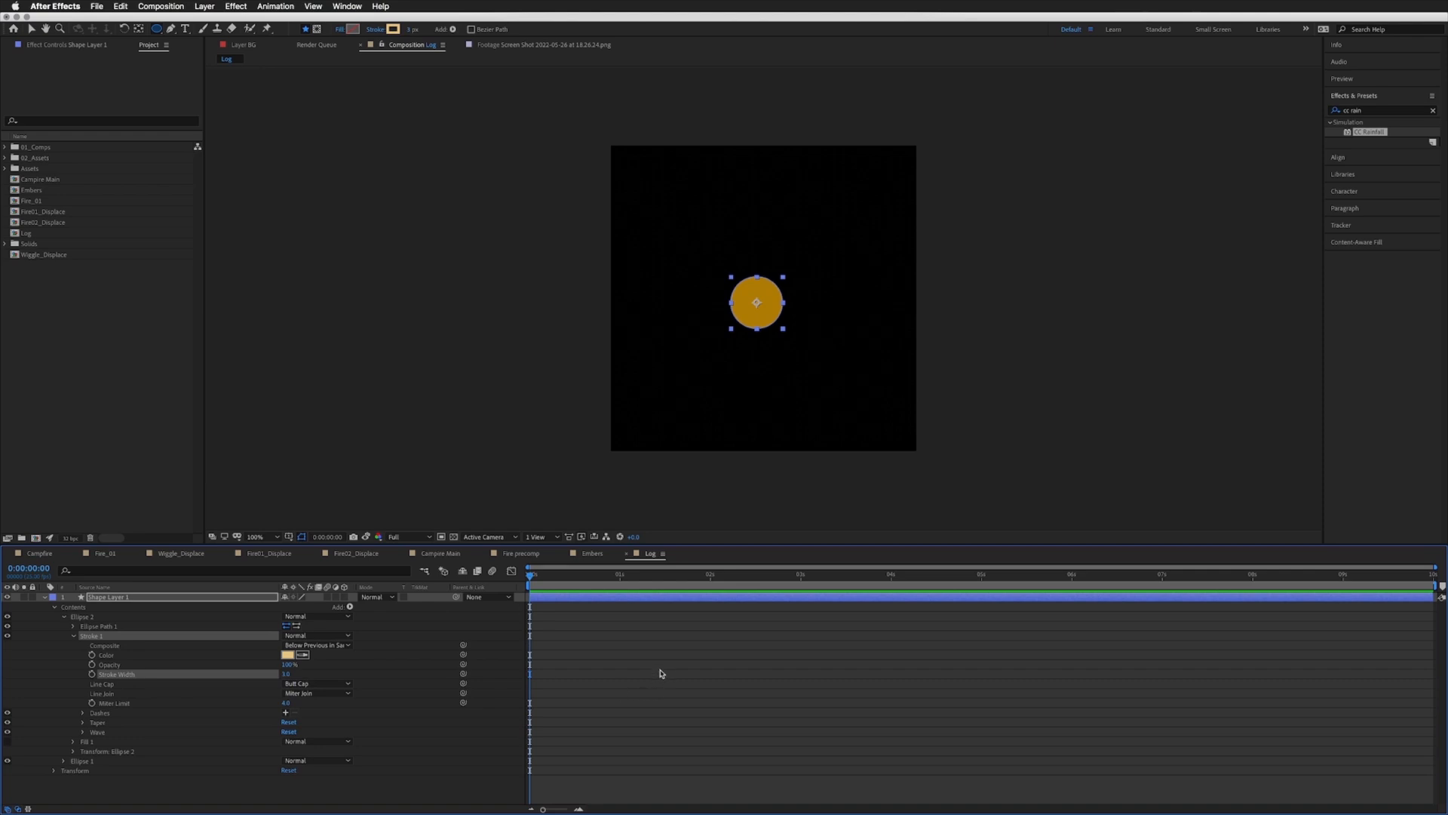
pyautogui.click(288, 655)
pyautogui.click(310, 194)
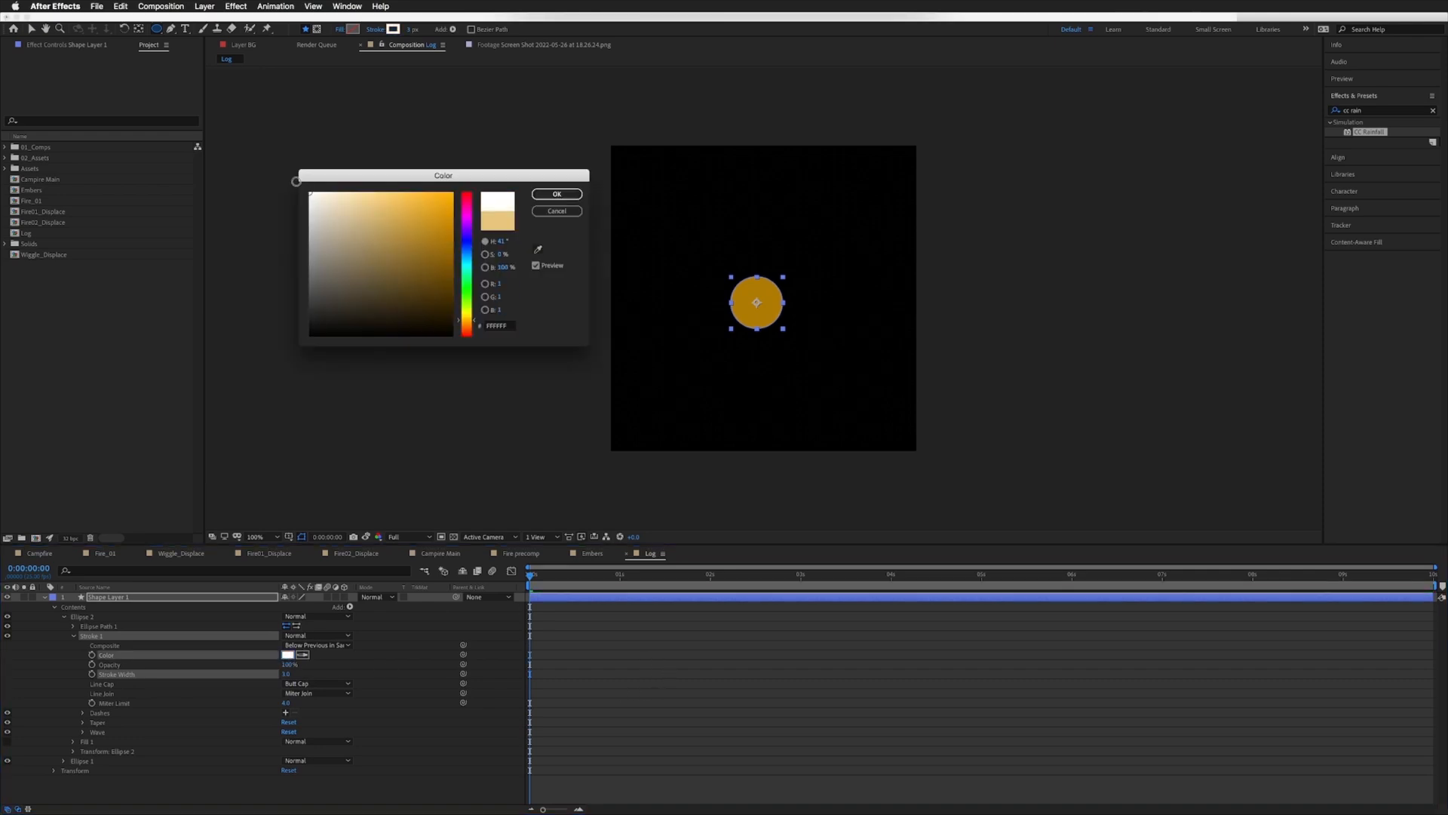
pyautogui.click(556, 195)
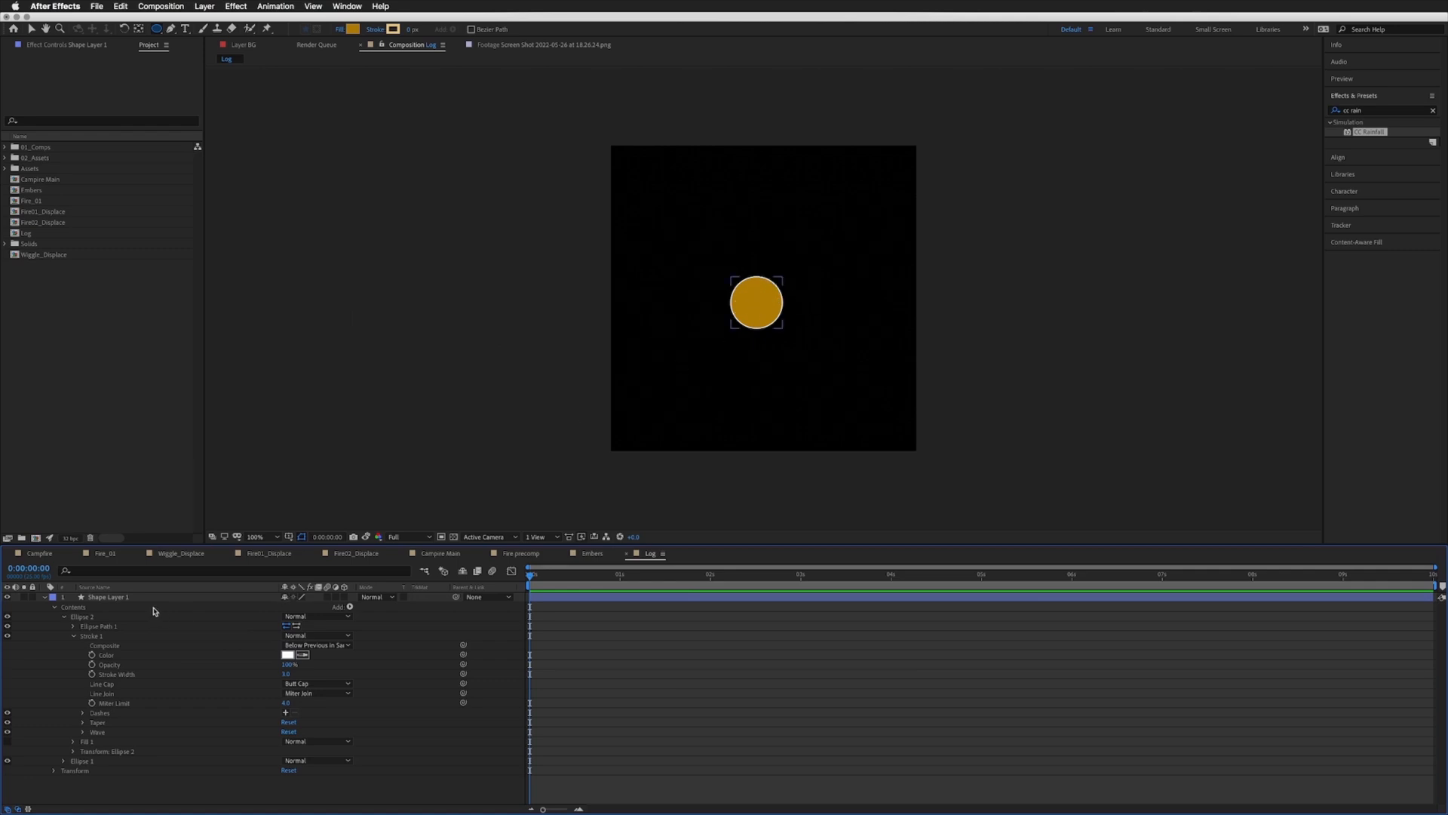
# Step: Add a Repeater to the shape layer's contents and set its transform position to 0, 0 so the copies stack concentrically
pyautogui.click(94, 617)
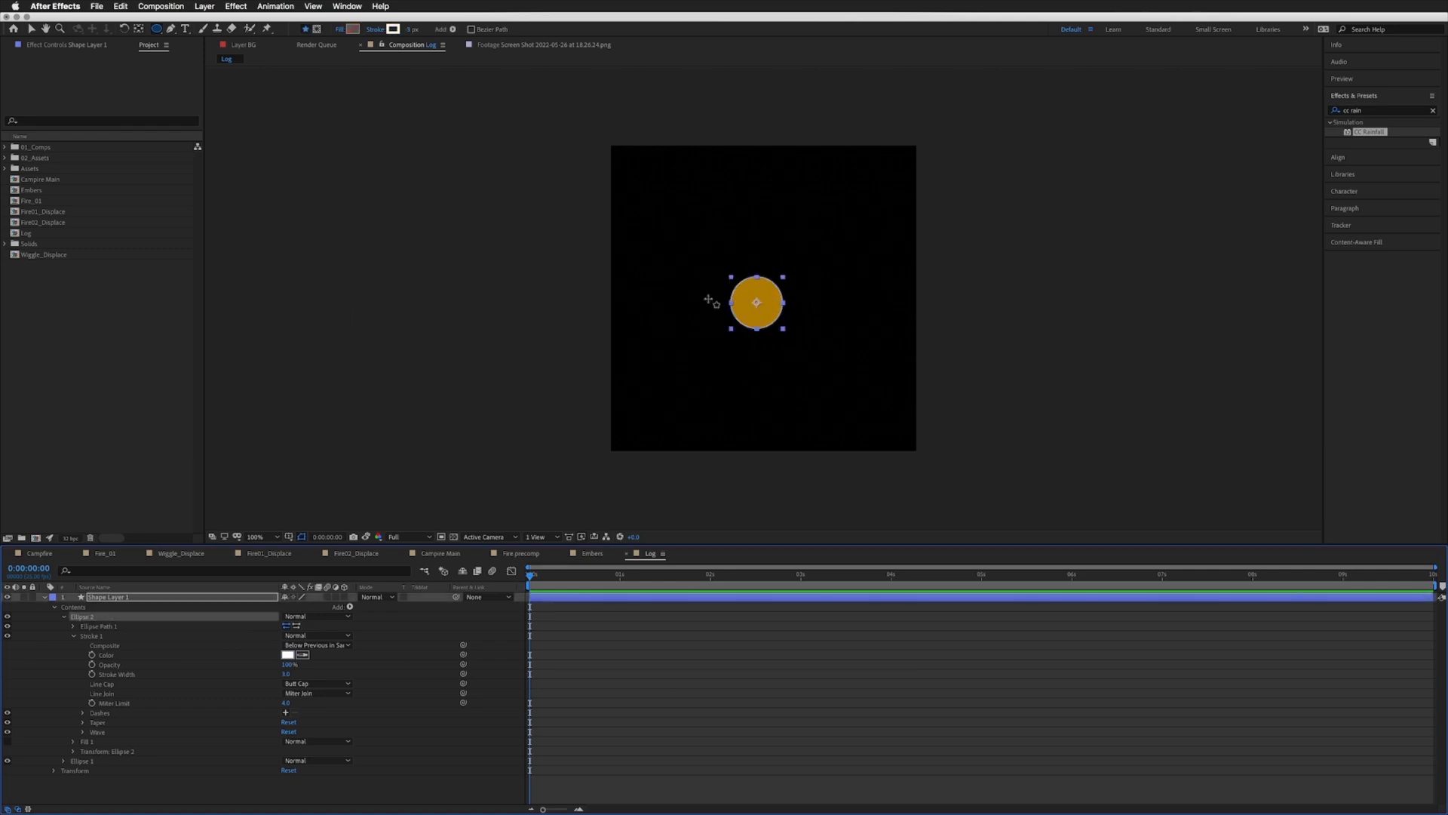
pyautogui.click(79, 608)
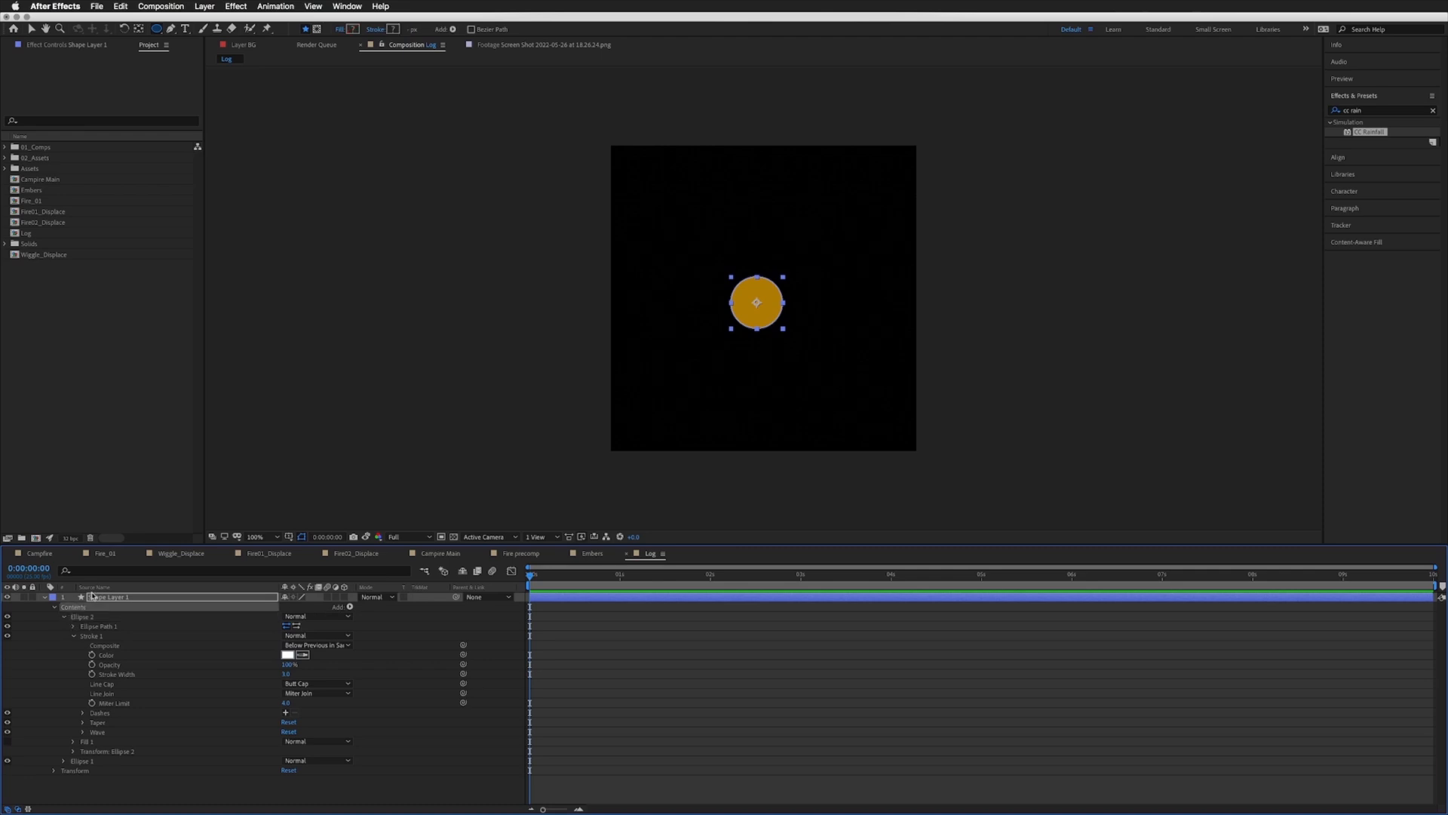
pyautogui.click(351, 608)
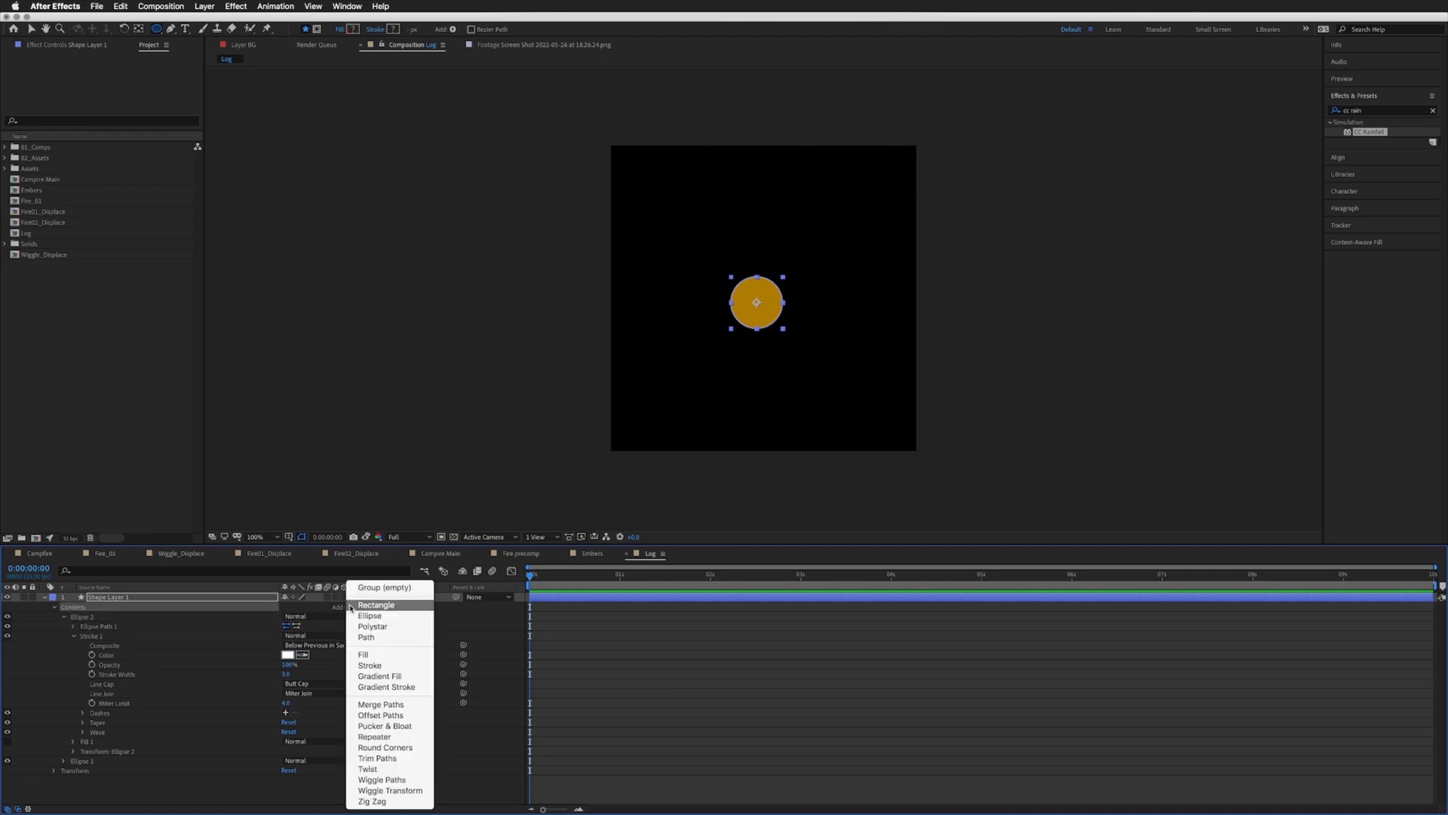
pyautogui.click(387, 738)
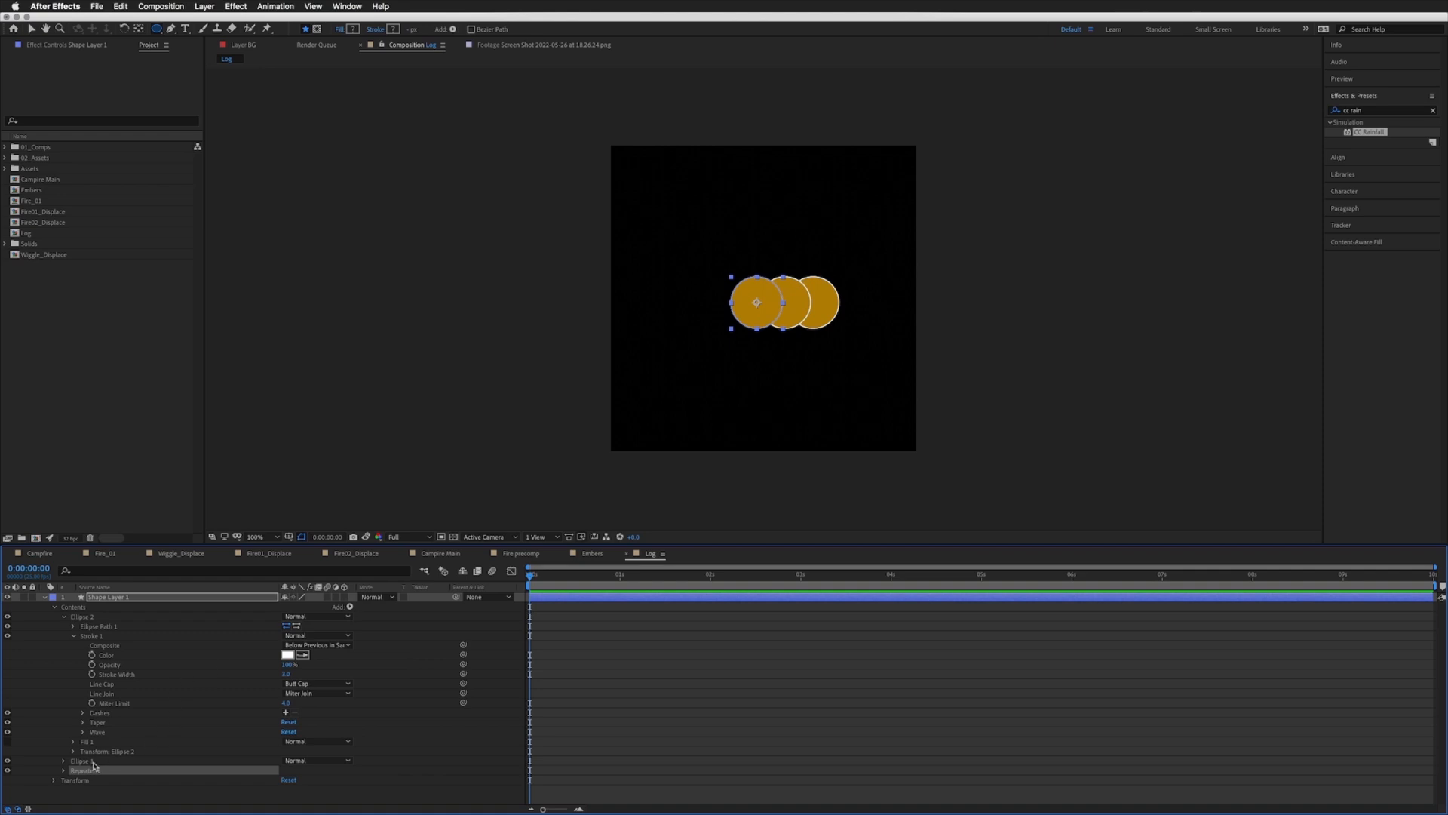
pyautogui.click(63, 771)
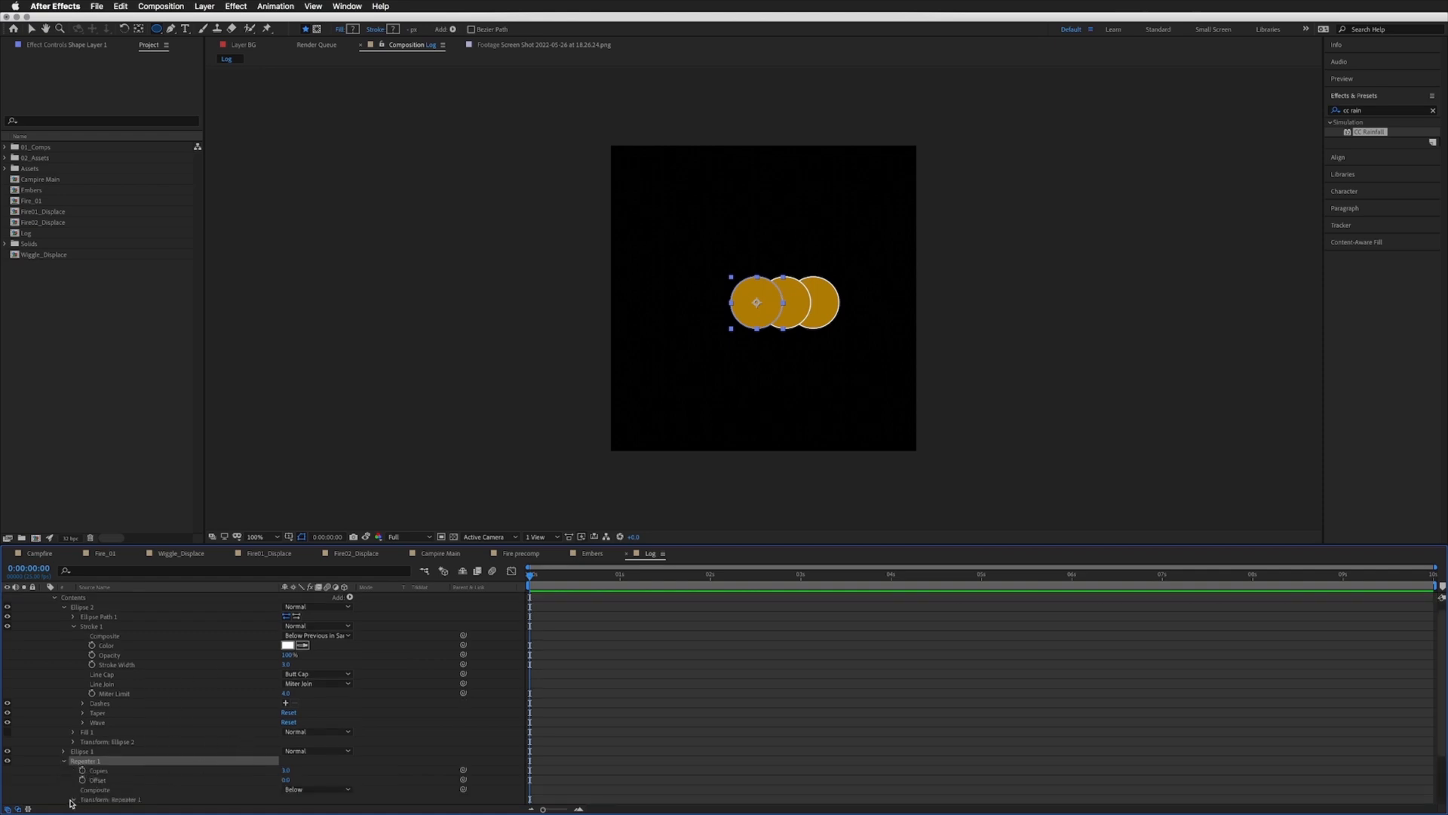
pyautogui.click(72, 800)
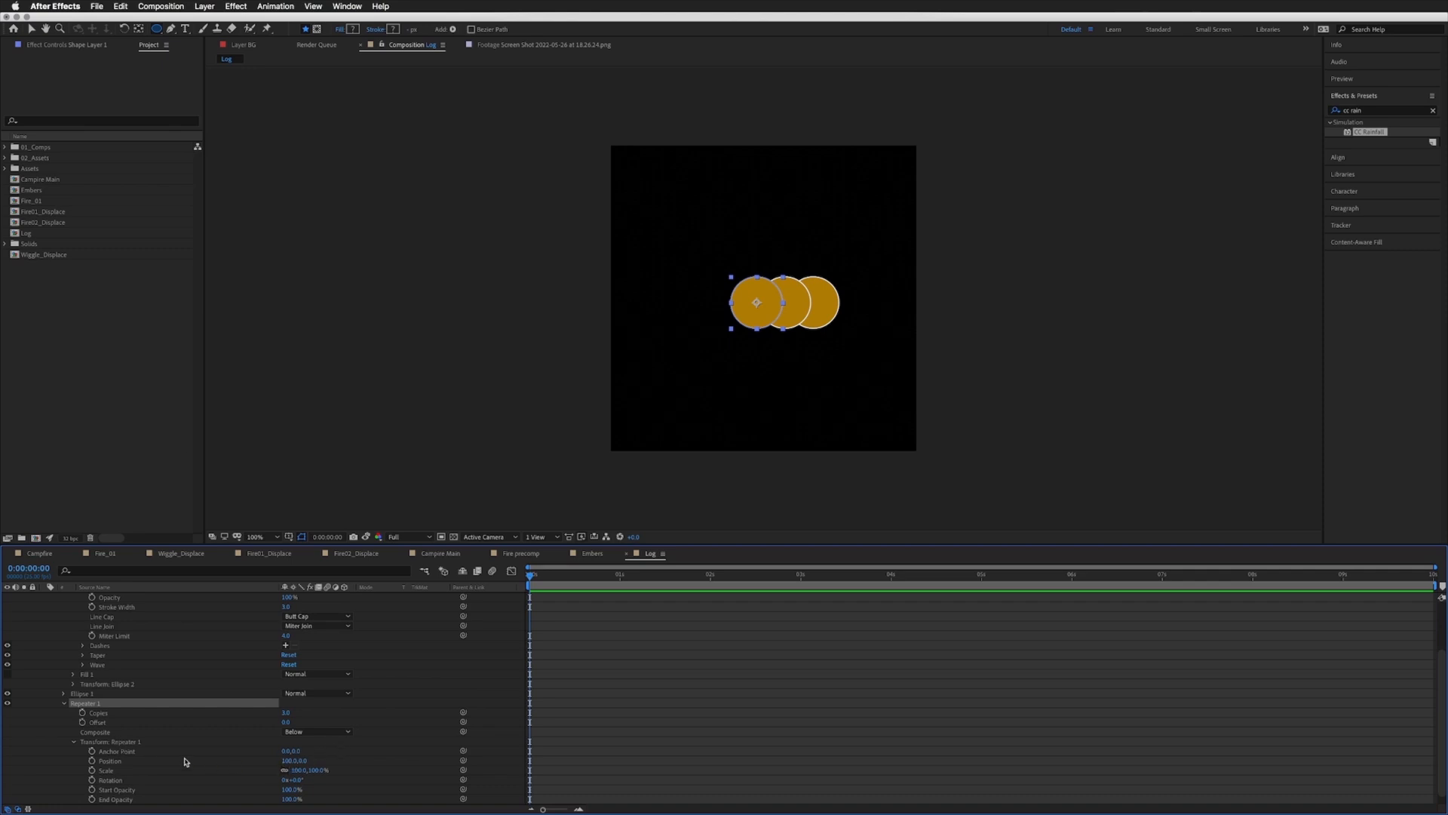
pyautogui.moveTo(287, 765); pyautogui.dragTo(254, 760)
pyautogui.click(288, 760)
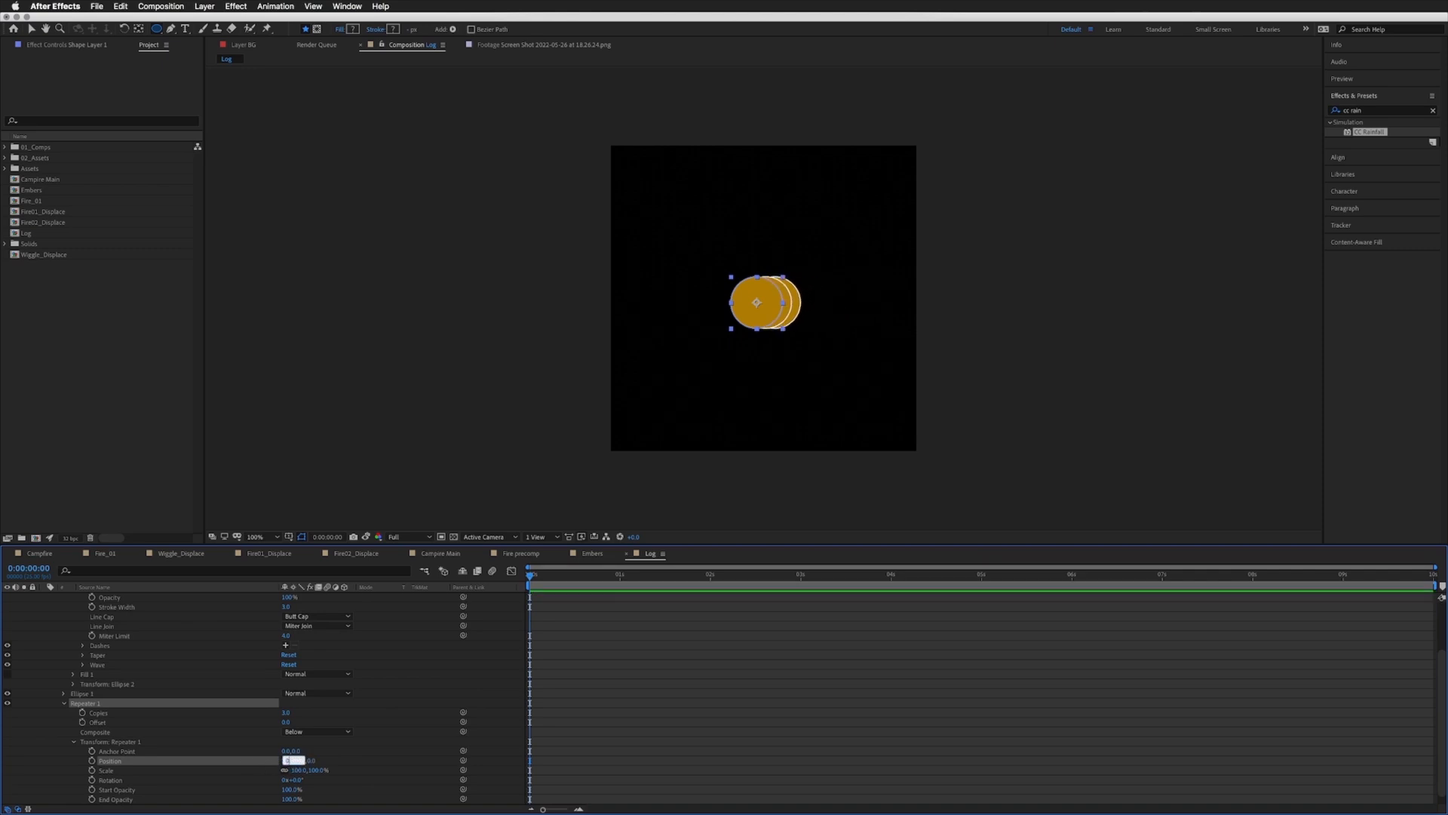
pyautogui.write('0')
pyautogui.press('Return')
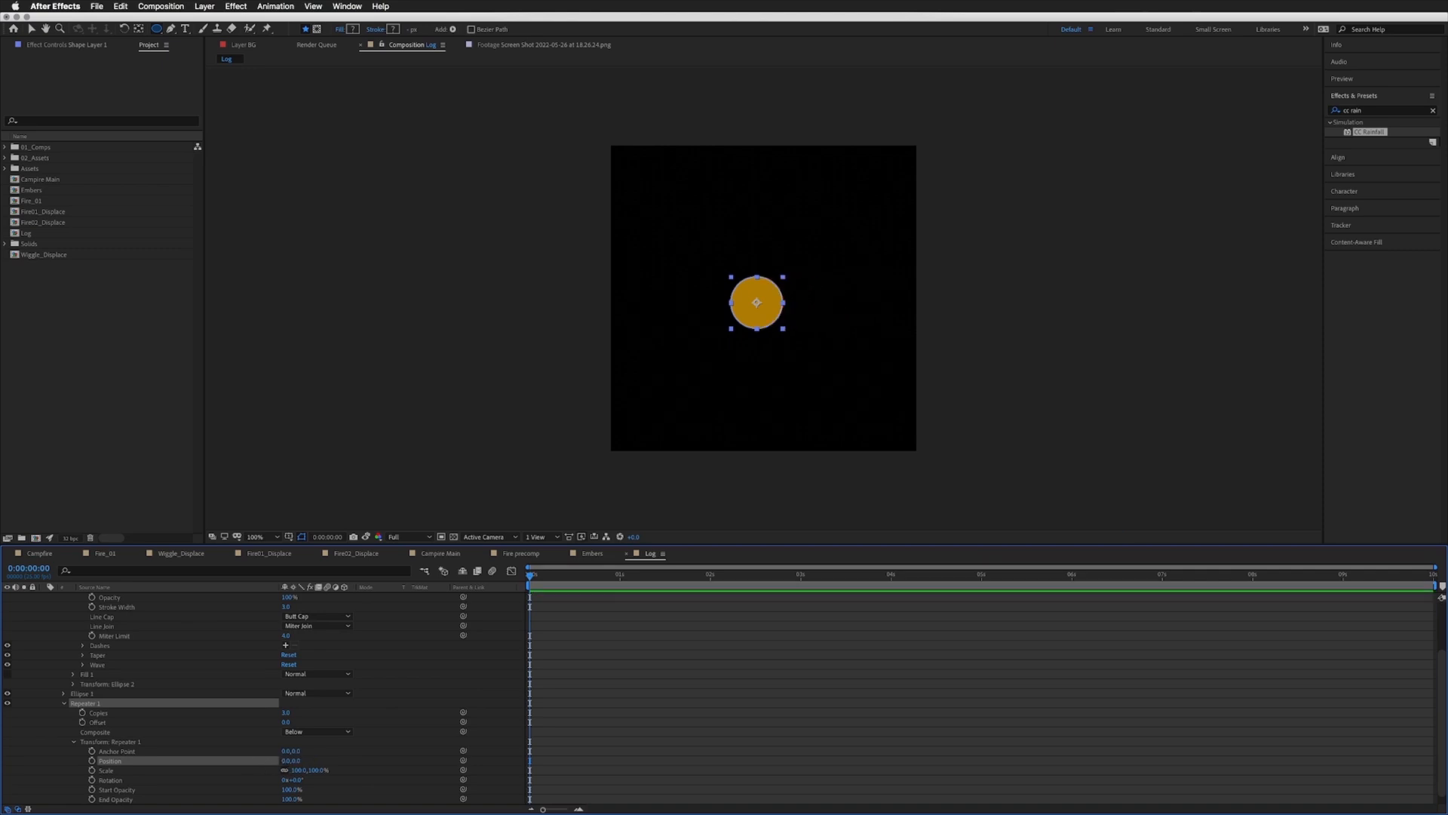
# Step: Reduce the Repeater's scale to 86% and move it between the two ellipse groups so only the outlined duplicate repeats
pyautogui.click(108, 772)
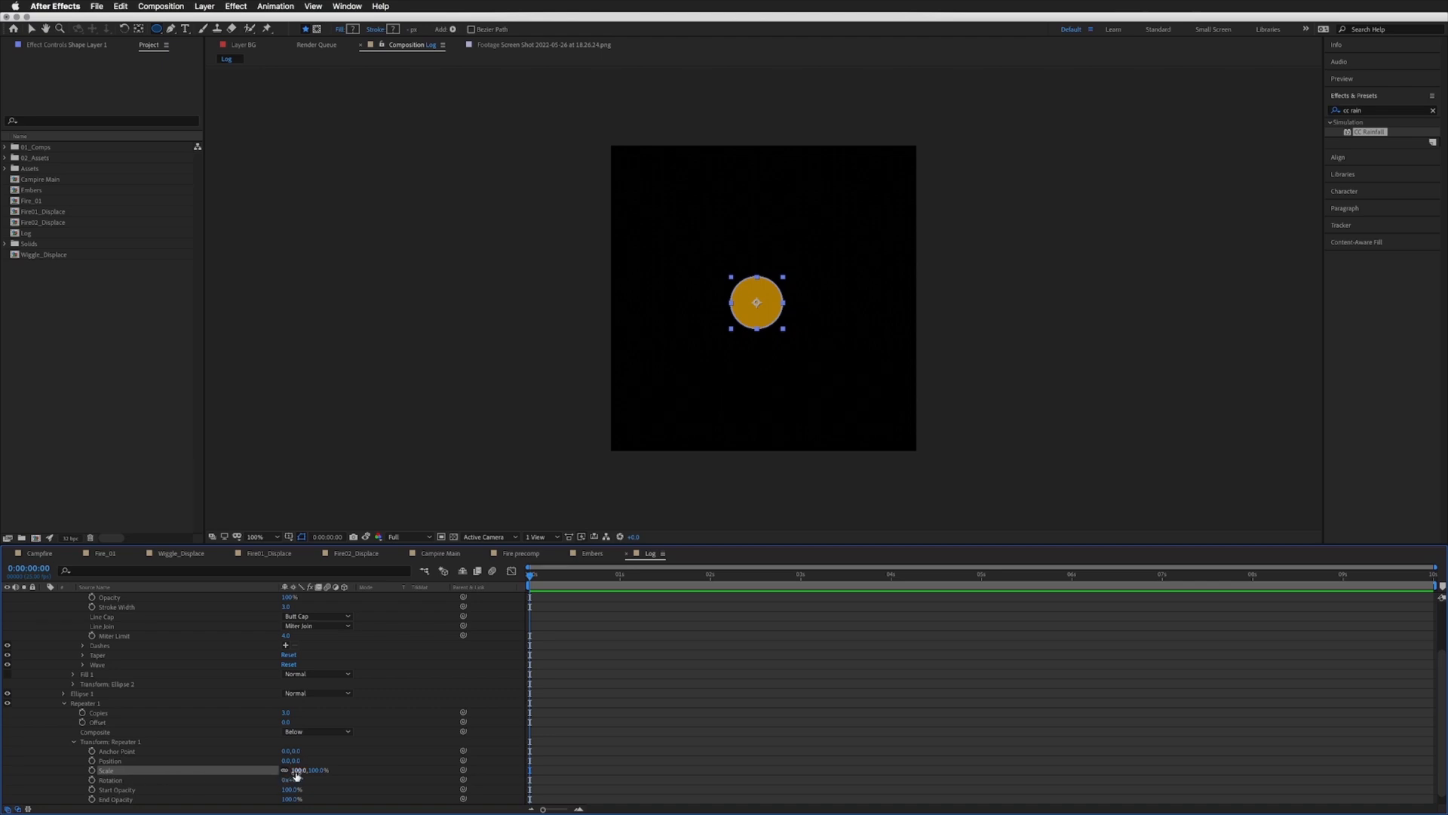
pyautogui.moveTo(300, 774)
pyautogui.mouseDown()
pyautogui.moveTo(278, 768)
pyautogui.moveTo(294, 771)
pyautogui.mouseUp()
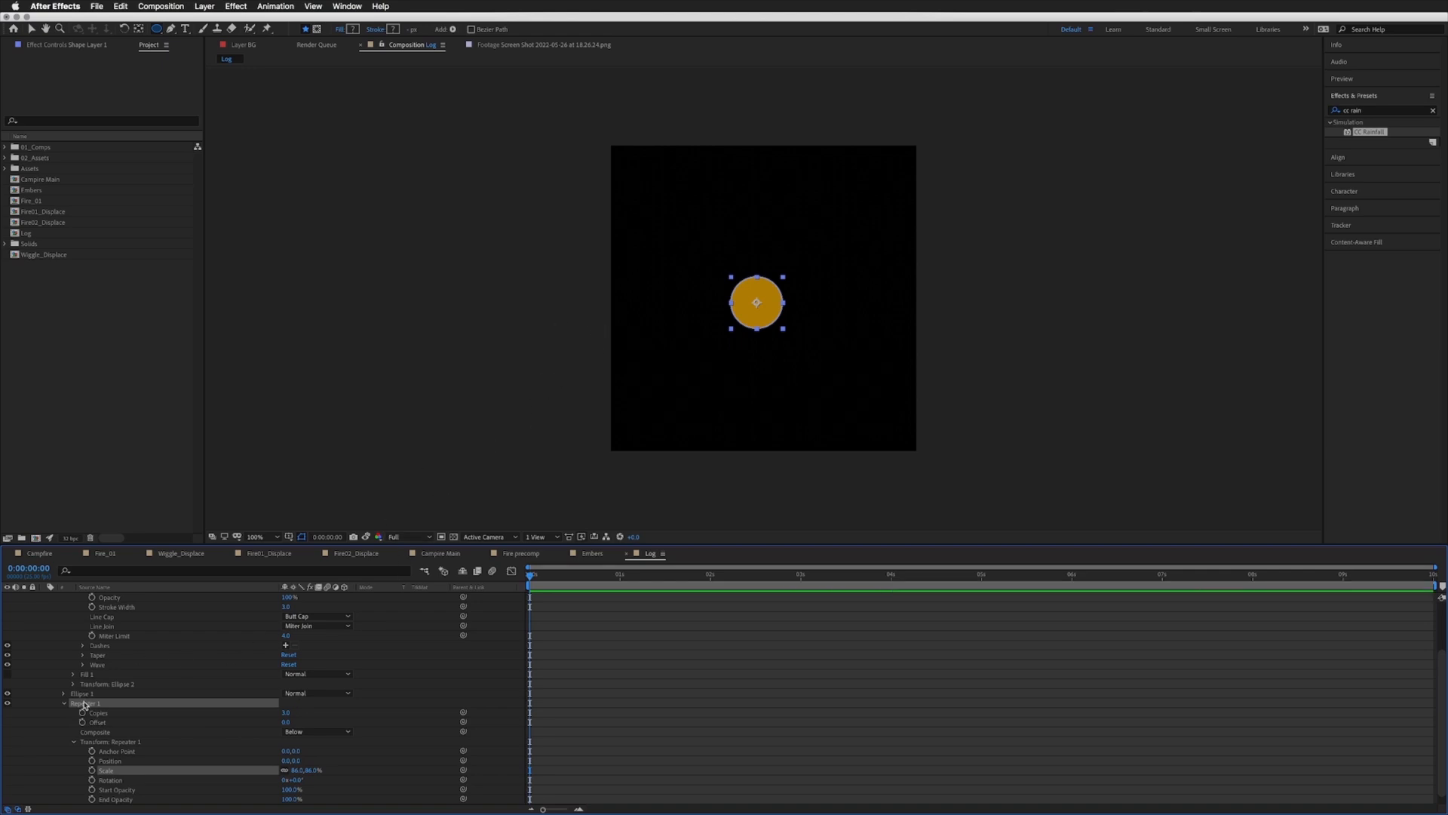
pyautogui.moveTo(89, 703); pyautogui.dragTo(87, 691)
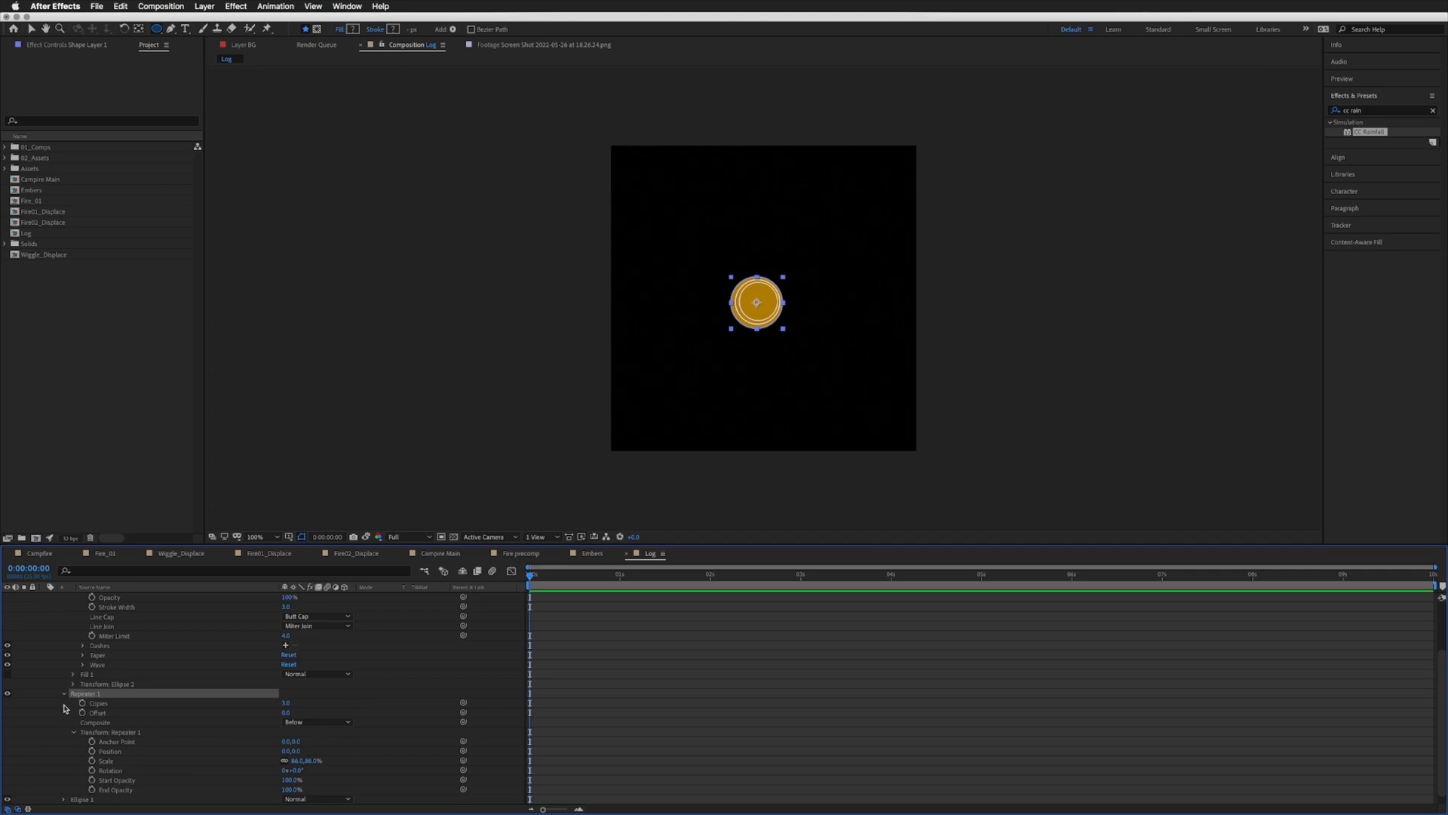
pyautogui.click(64, 694)
pyautogui.click(63, 617)
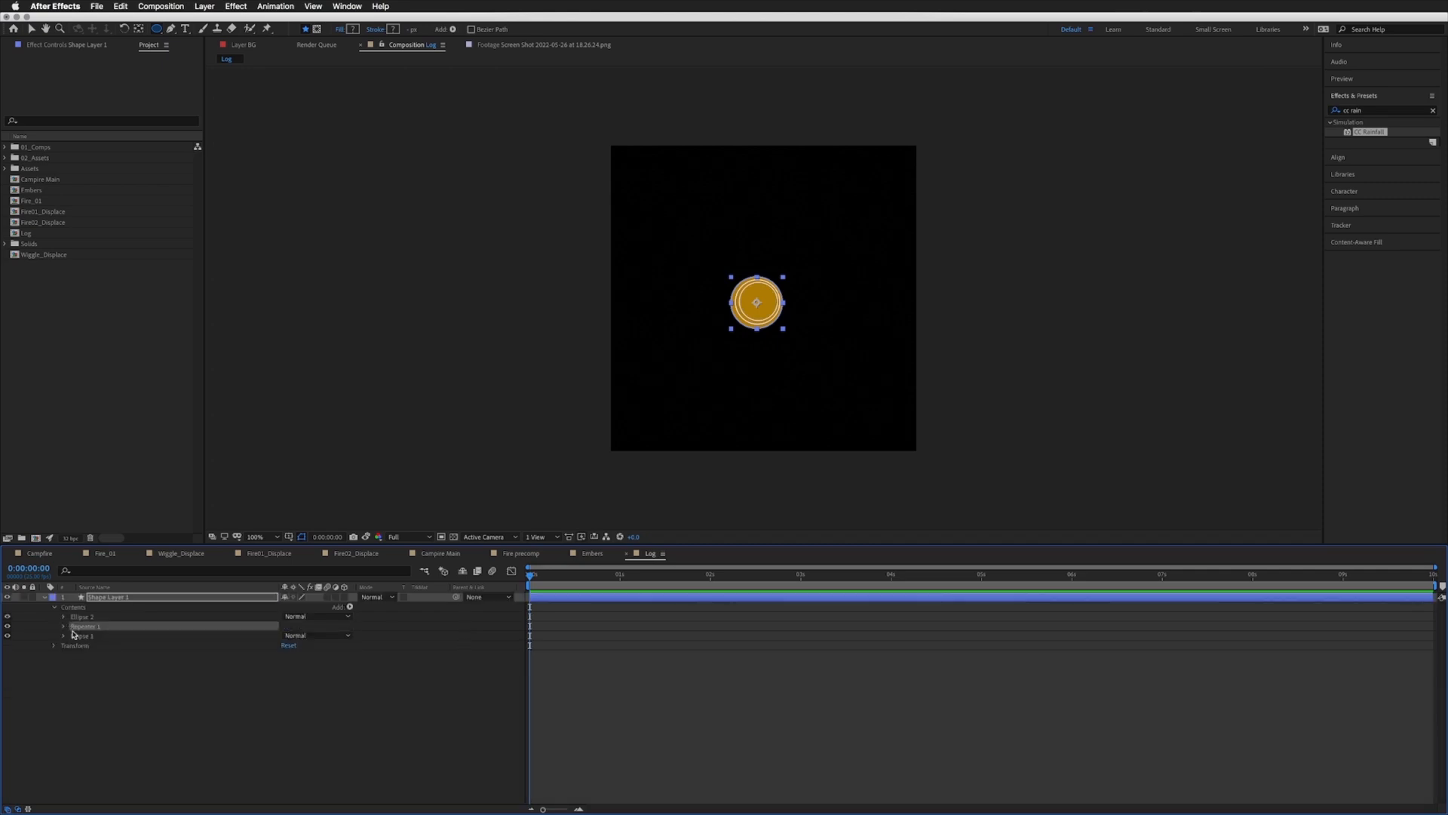
pyautogui.click(83, 617)
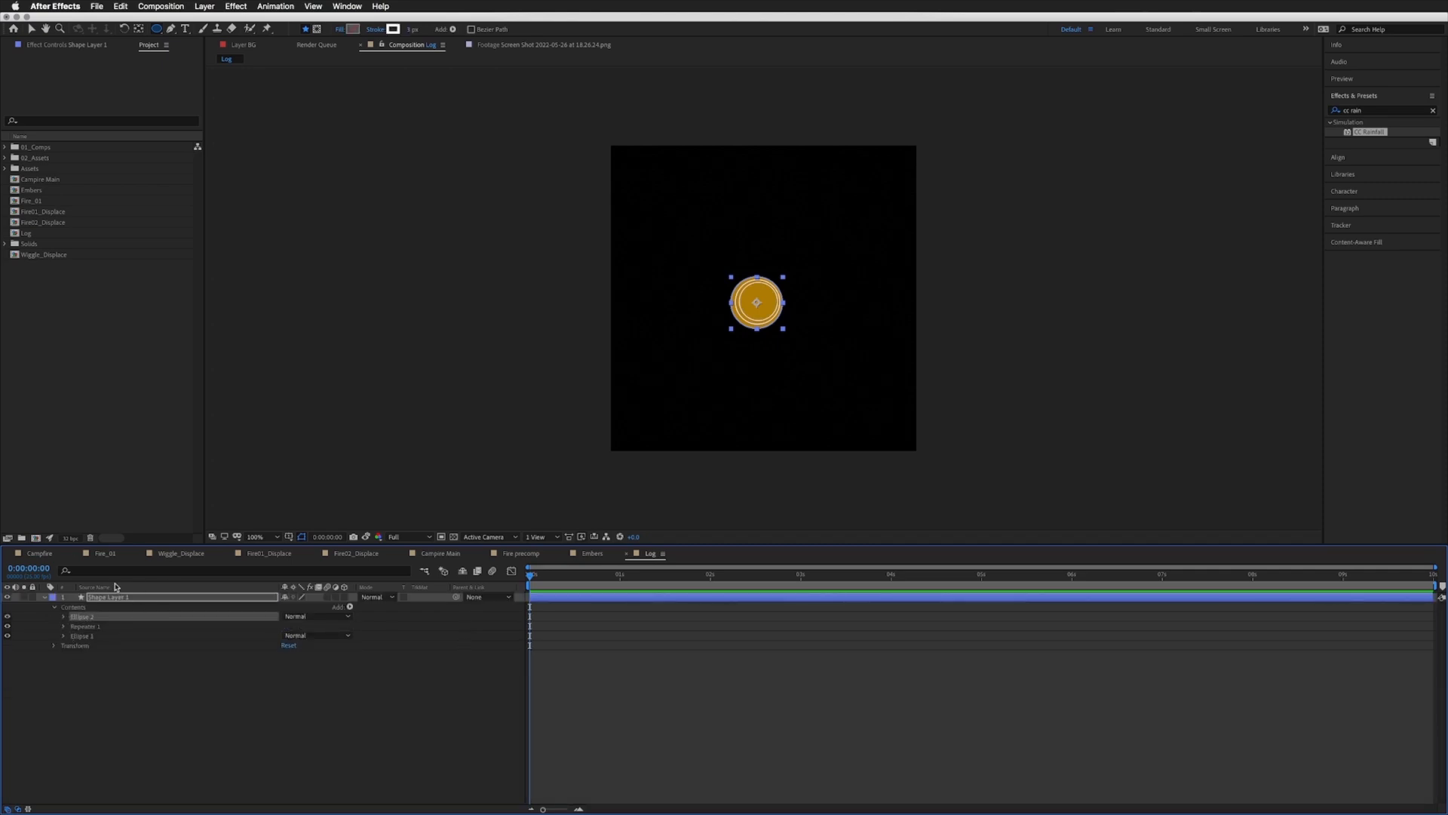
# Step: Compare the filled ellipse and the repeated outline ellipse of the log end by toggling their visibility individually
pyautogui.click(85, 627)
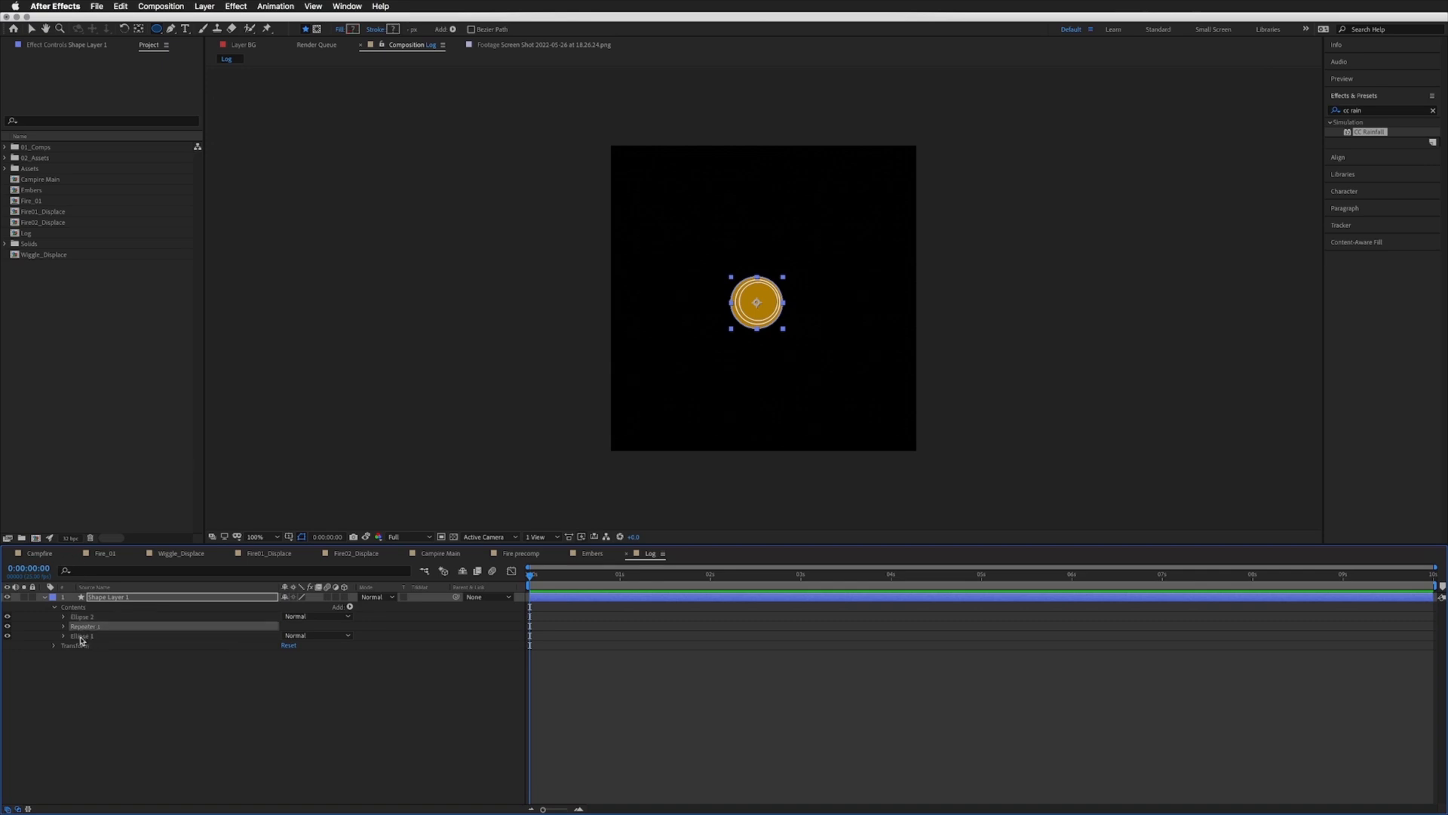
pyautogui.click(80, 637)
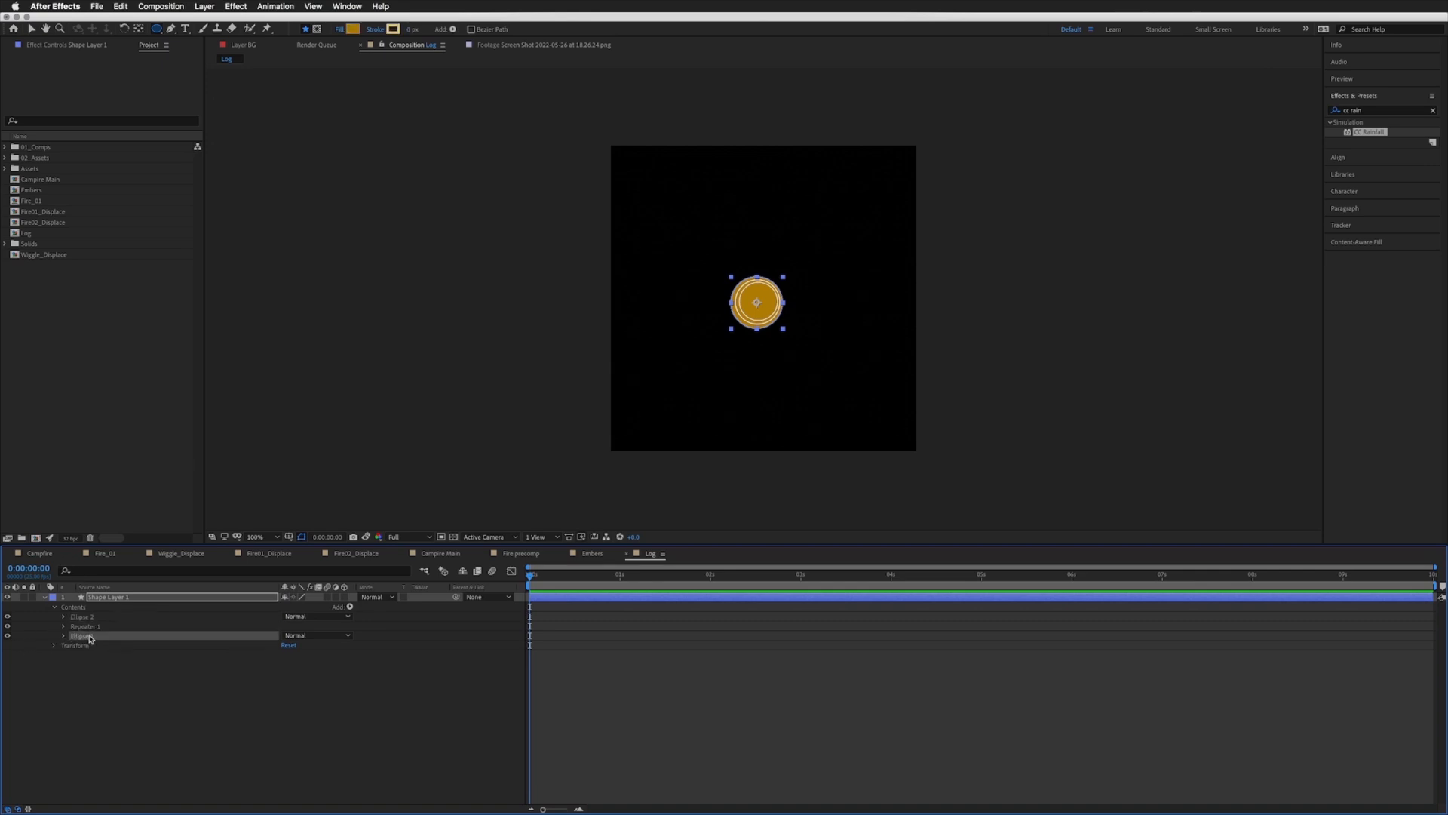
pyautogui.keyDown('alt'); pyautogui.click(8, 635); pyautogui.keyUp('alt')
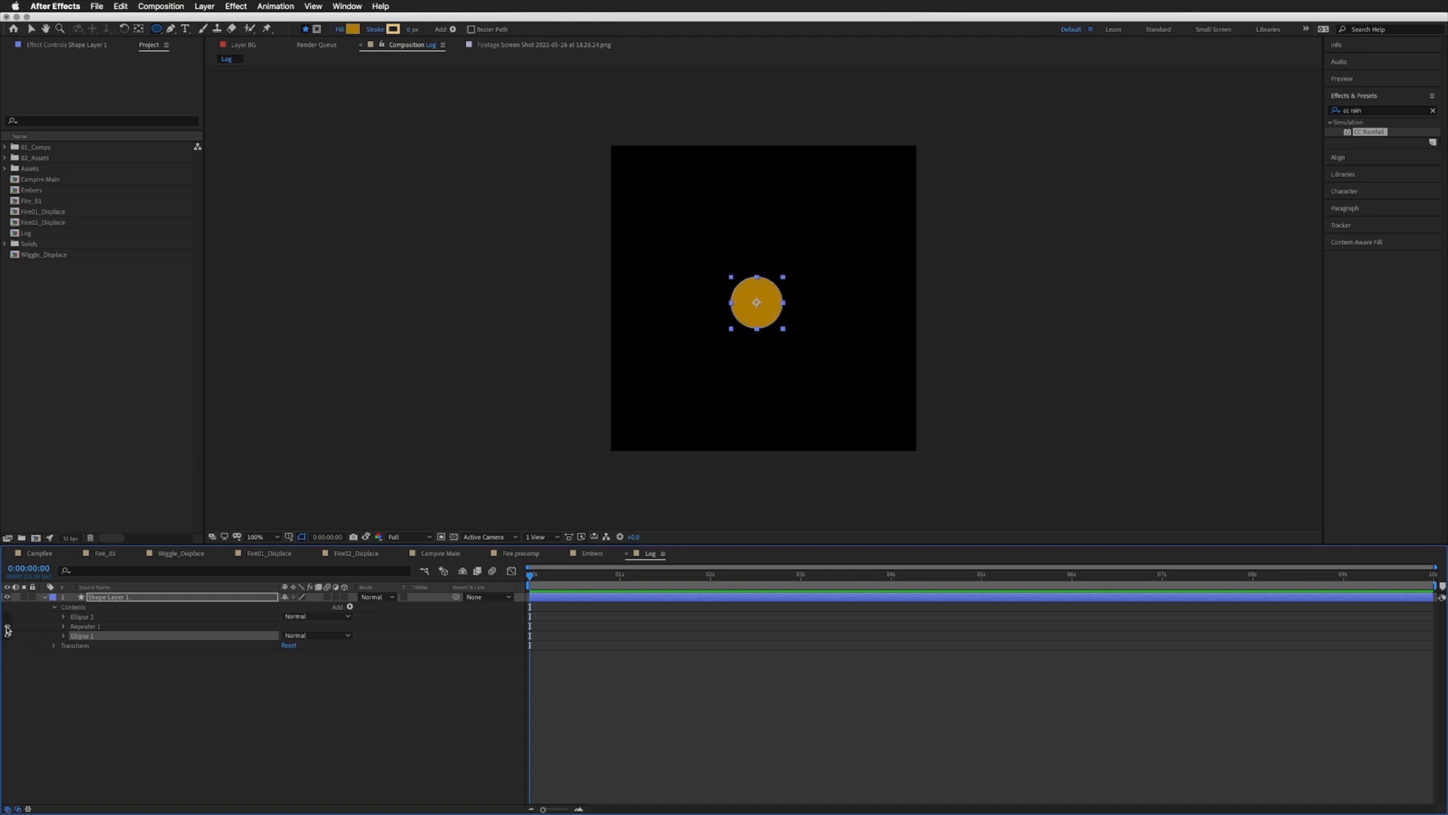
pyautogui.moveTo(8, 616); pyautogui.dragTo(8, 626)
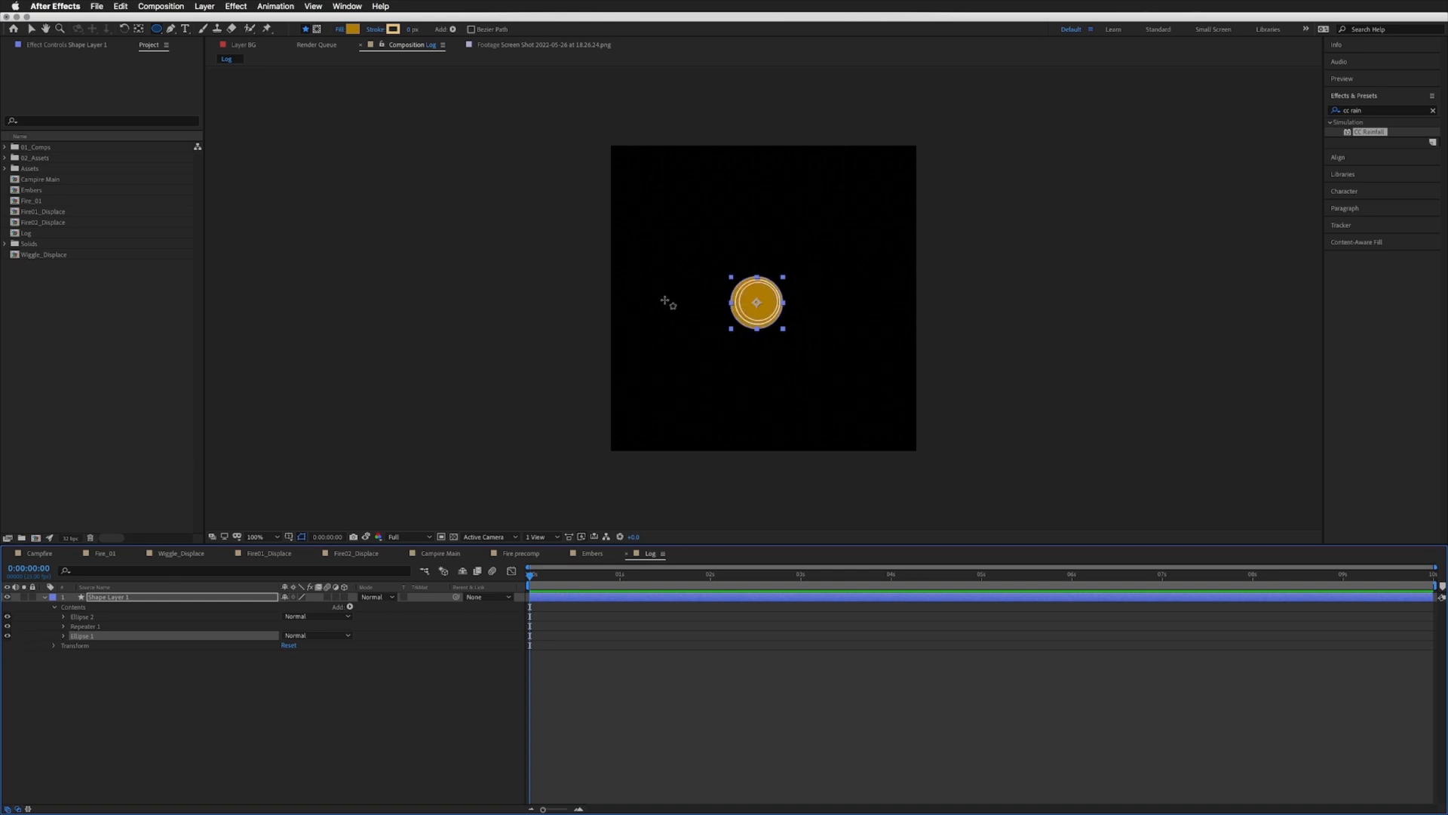
pyautogui.click(80, 617)
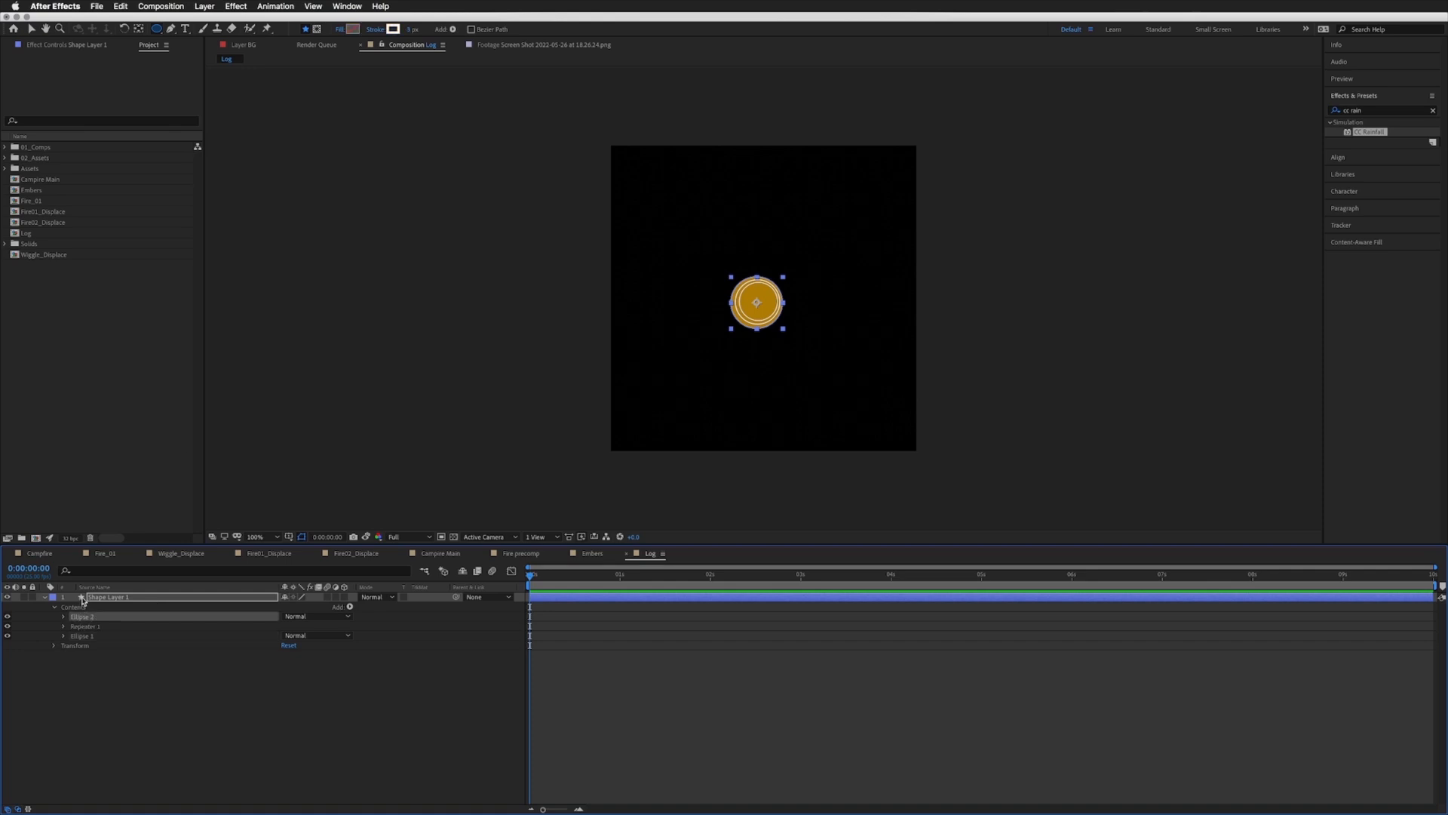
pyautogui.moveTo(8, 626); pyautogui.dragTo(8, 636)
pyautogui.click(9, 626)
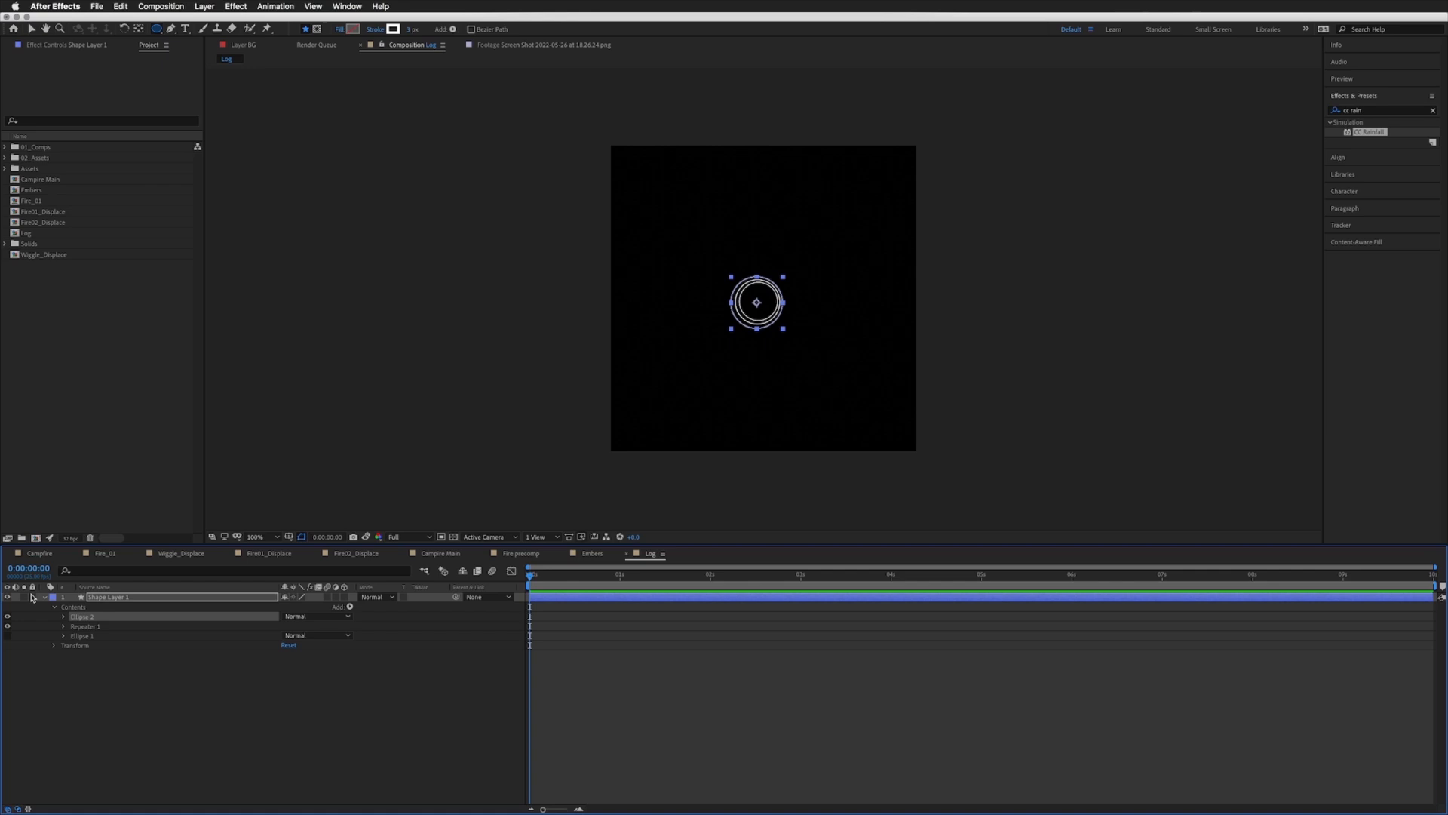
pyautogui.click(8, 636)
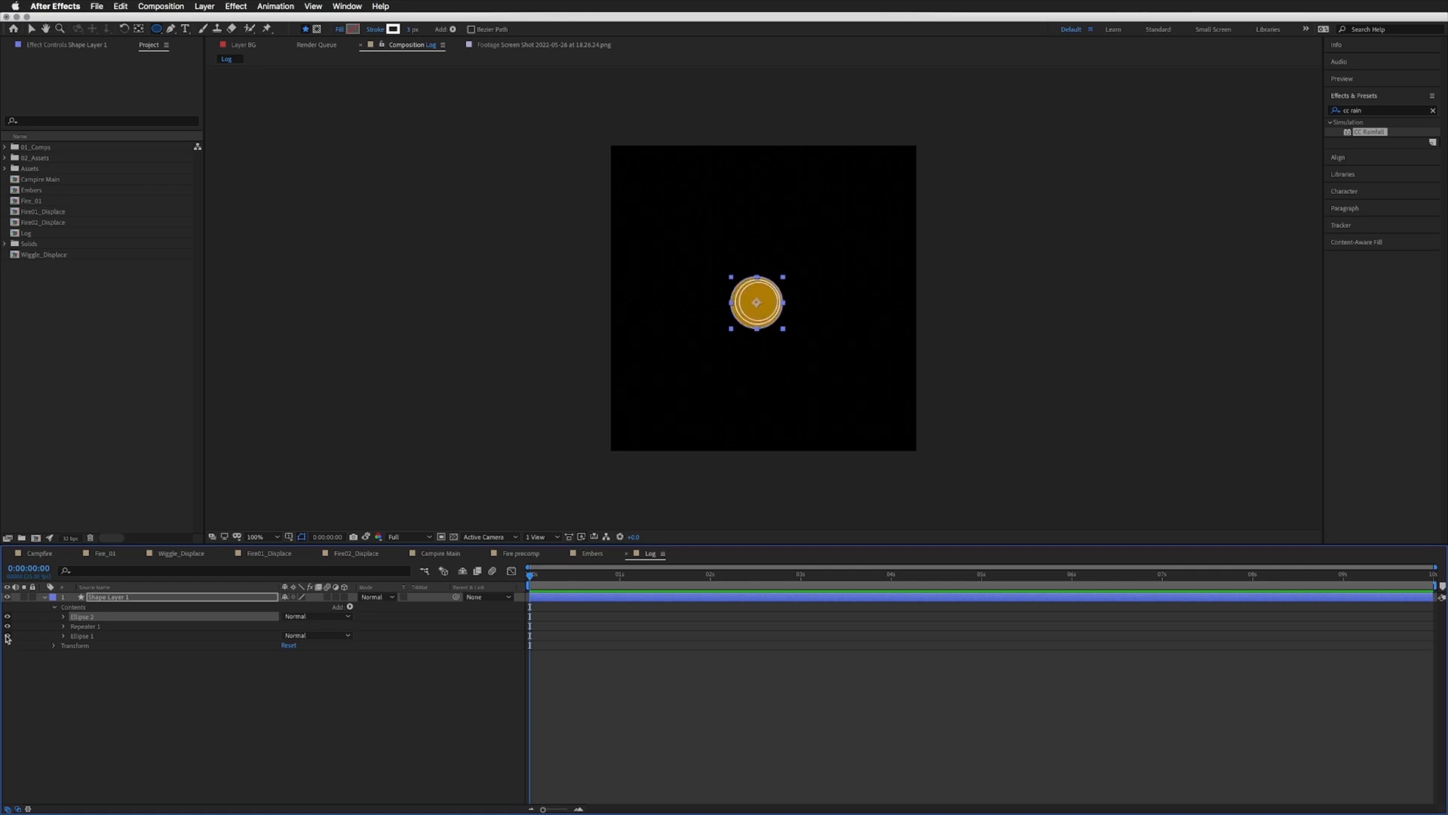
# Step: Reduce the repeater's transform scale to about 68% to spread the log end's rings further apart
pyautogui.click(86, 627)
pyautogui.click(63, 628)
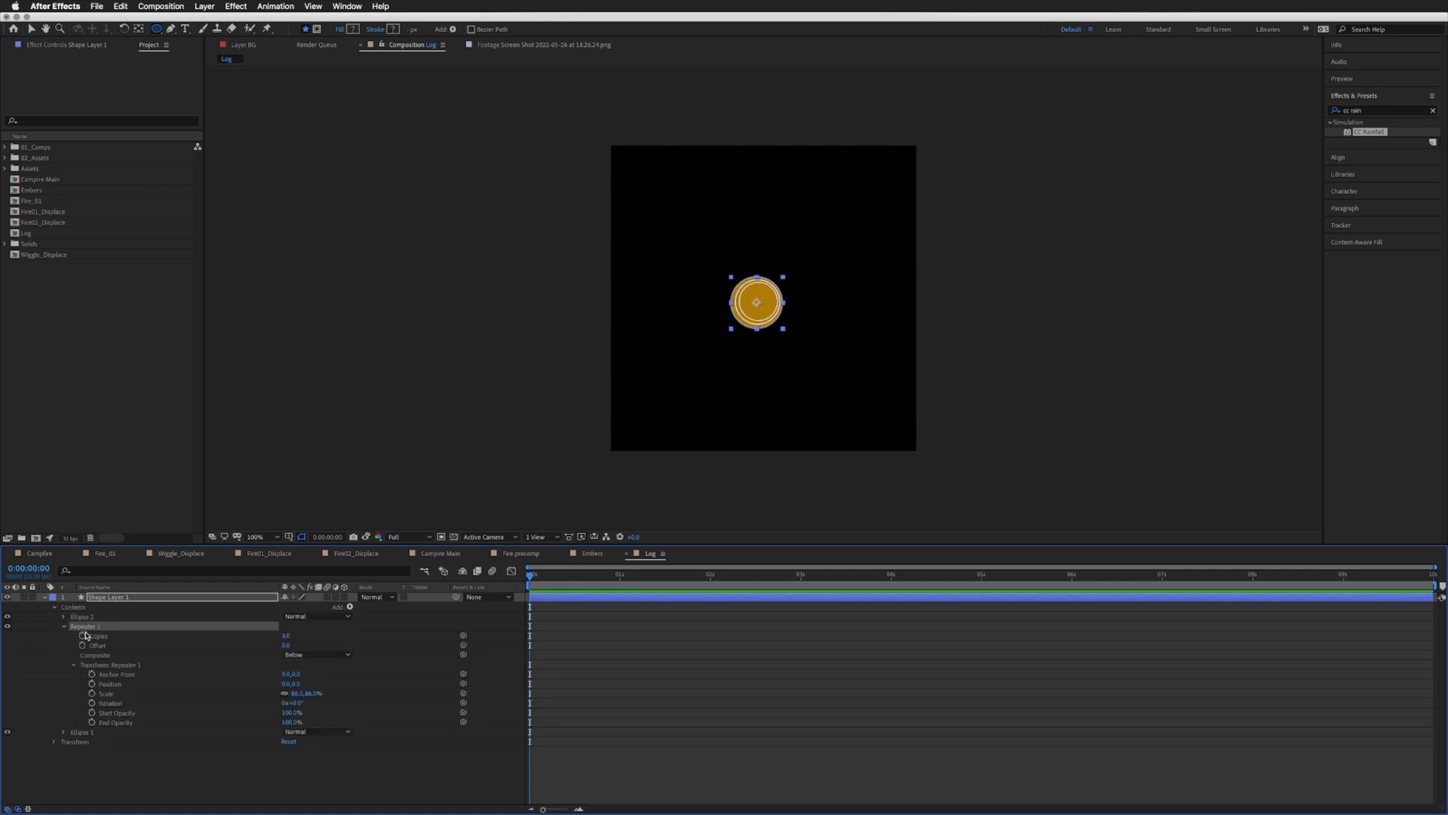
pyautogui.click(105, 694)
pyautogui.click(299, 693)
pyautogui.hotkey('shift', 'Down')
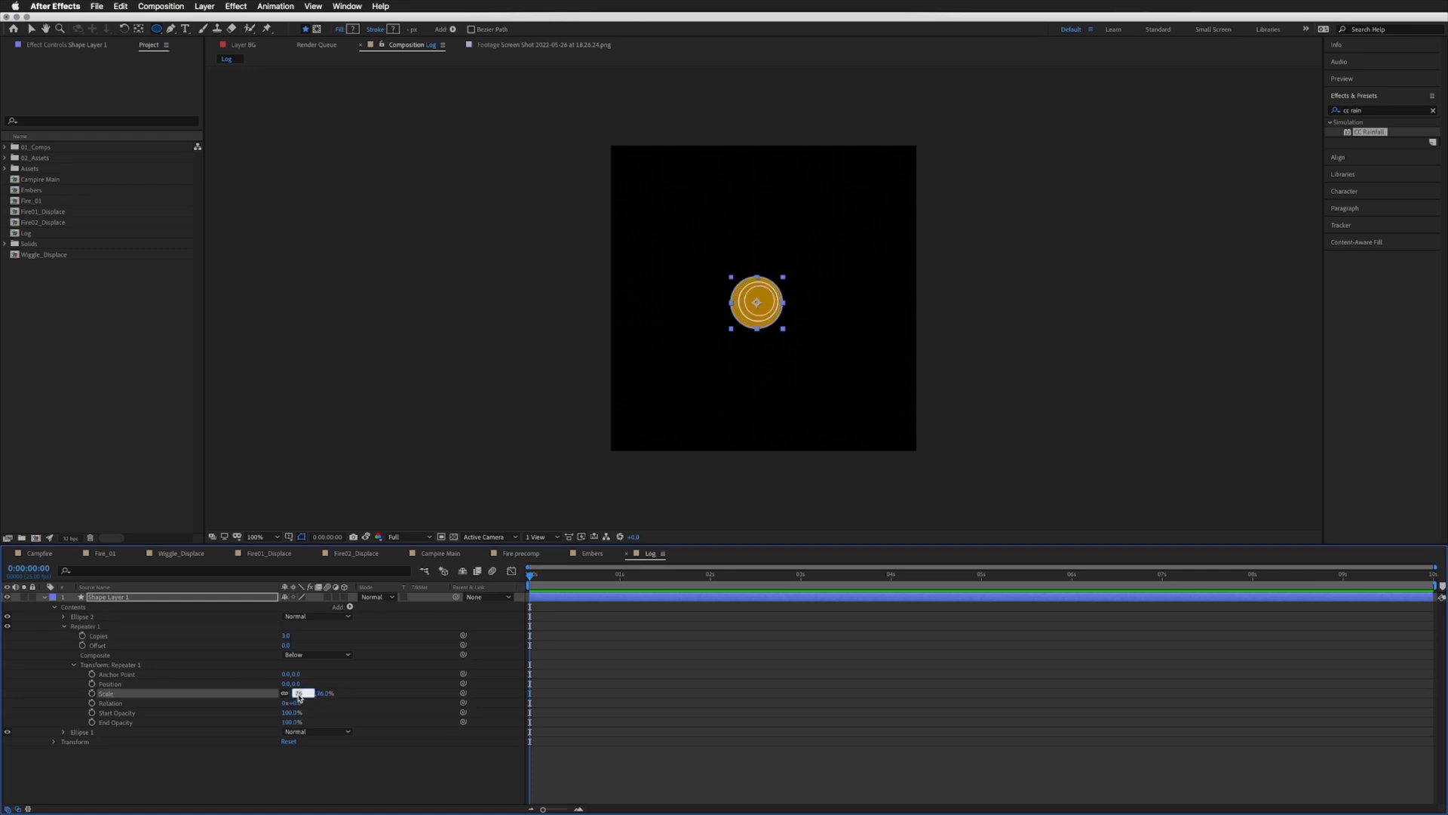
pyautogui.press('Down')
pyautogui.press('Down')
pyautogui.press('Down')
pyautogui.press('Return')
pyautogui.press('v')
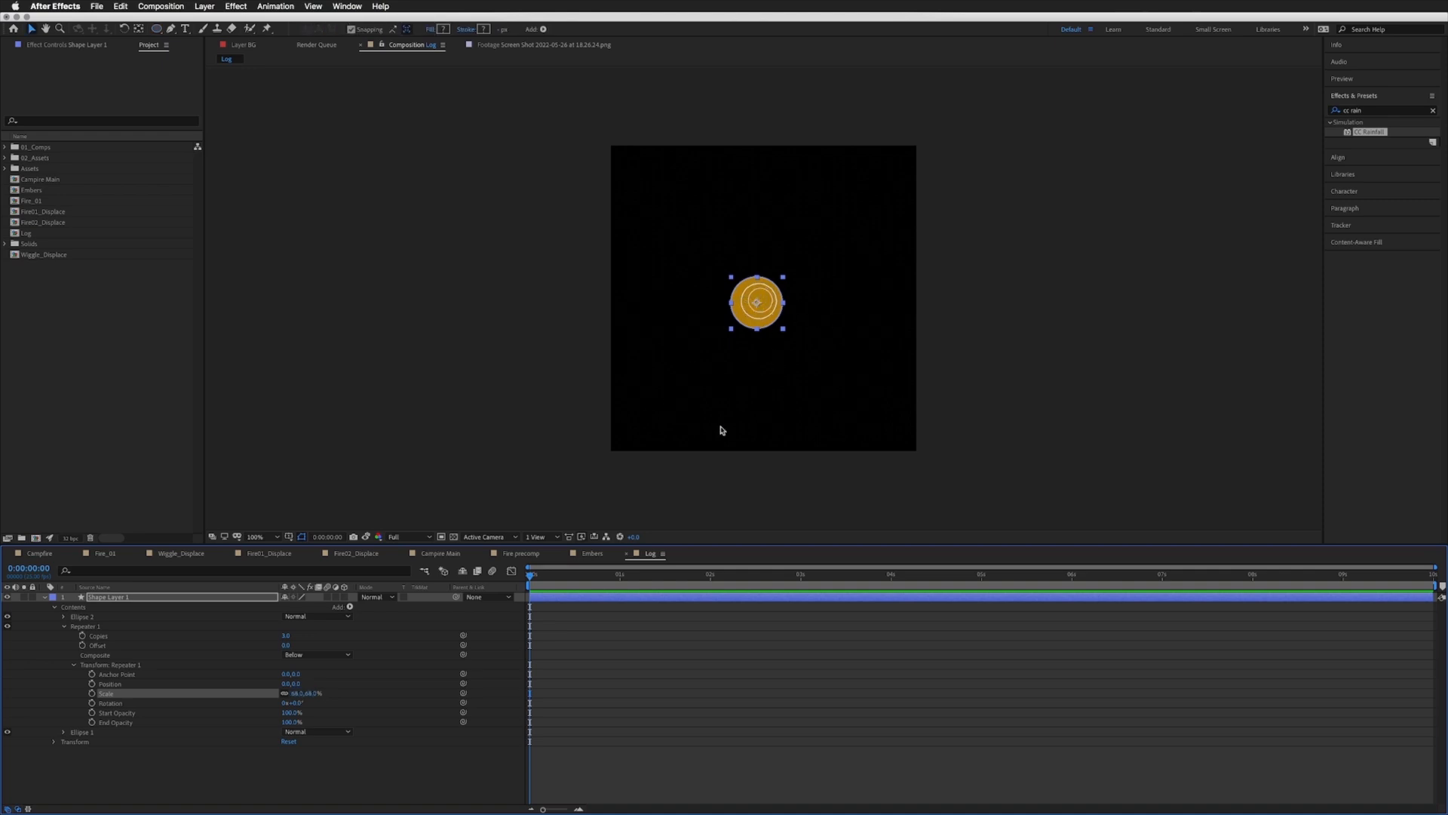
# Step: Adjust the repeater's transform position so the rings sit concentrically in the middle of the log end
pyautogui.click(286, 683)
pyautogui.press('Down')
pyautogui.press('Down')
pyautogui.press('Down')
pyautogui.press('Down')
pyautogui.press('Down')
pyautogui.press('Down')
pyautogui.press('Down')
pyautogui.press('Down')
pyautogui.press('Down')
pyautogui.press('Up')
pyautogui.press('Up')
pyautogui.press('Tab')
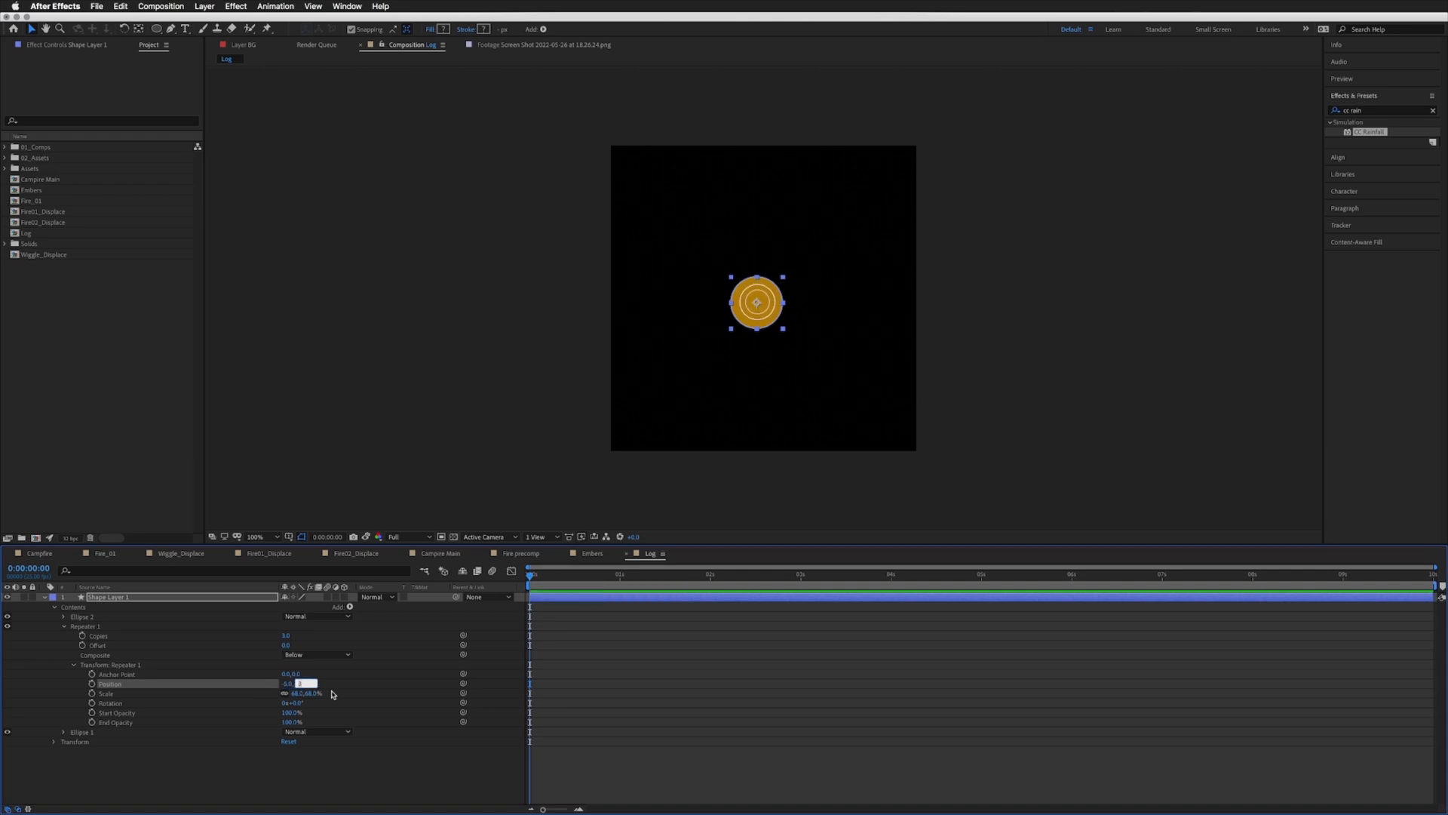
pyautogui.click(108, 599)
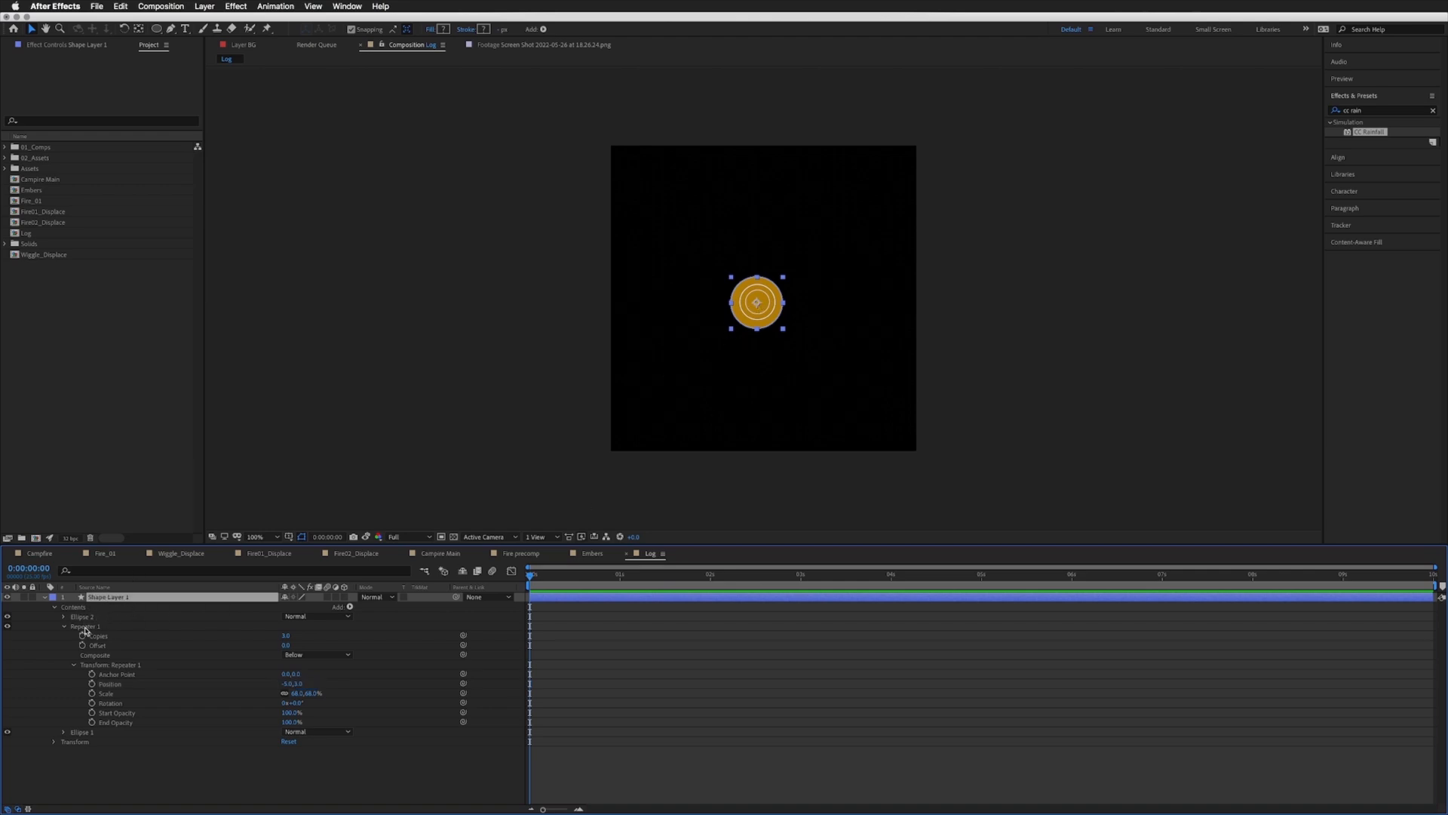
pyautogui.click(79, 617)
pyautogui.click(63, 616)
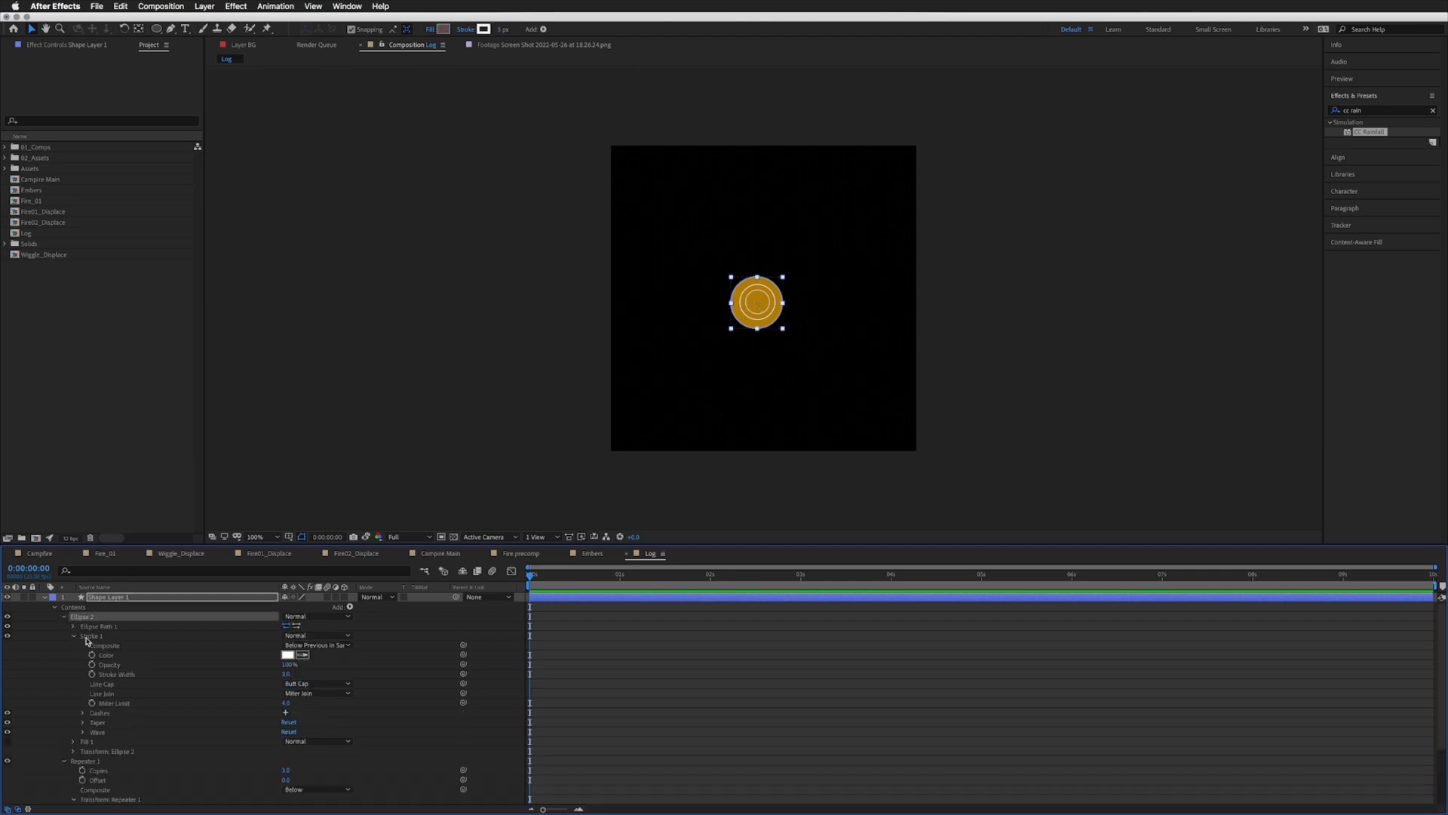
pyautogui.click(94, 636)
pyautogui.click(74, 626)
pyautogui.click(73, 626)
pyautogui.click(64, 617)
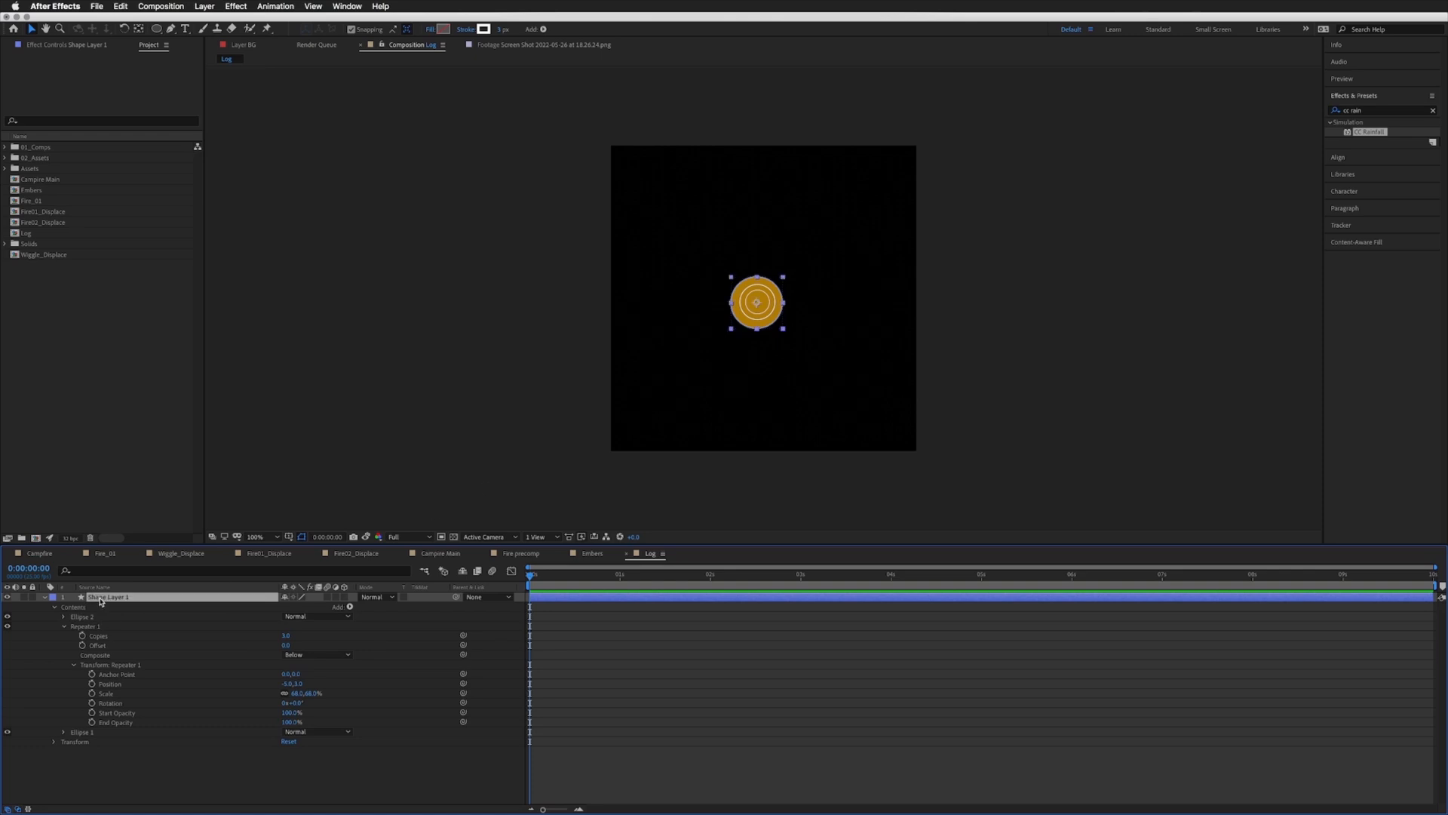
# Step: Move the ringed log-end layer from the centre to the lower-left area of the composition
pyautogui.moveTo(736, 330); pyautogui.dragTo(674, 367)
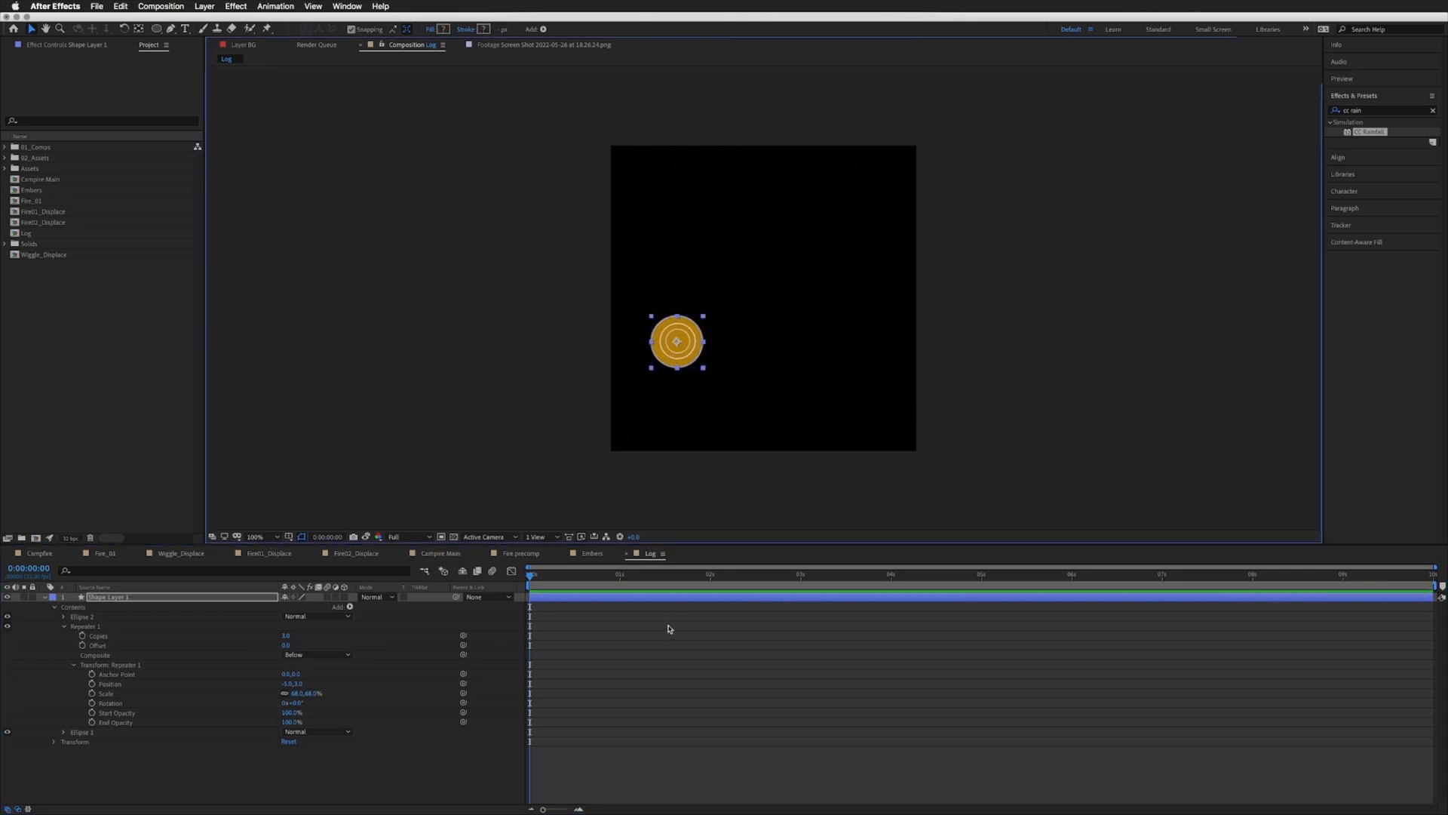
pyautogui.click(622, 604)
pyautogui.click(676, 346)
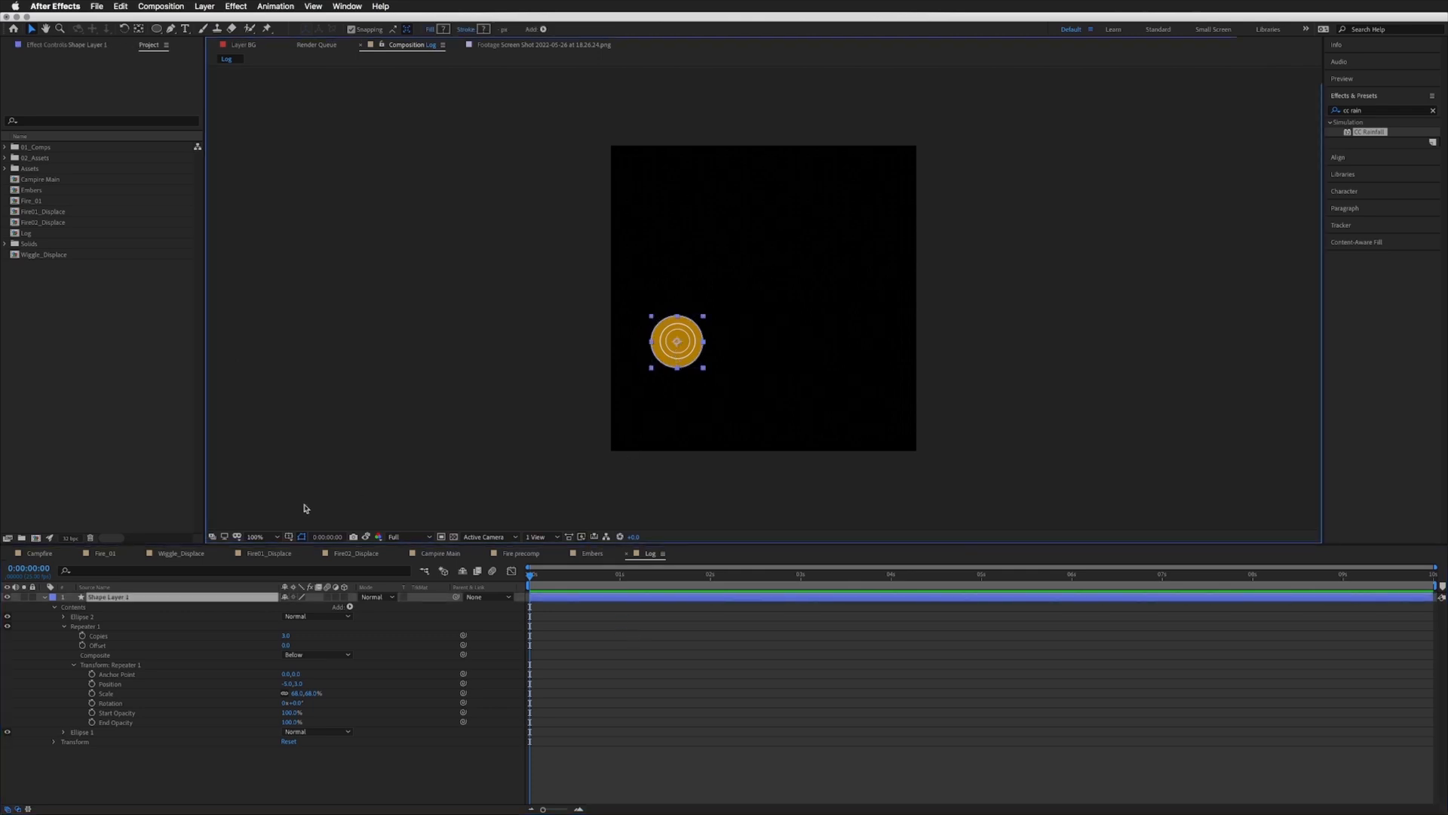
# Step: Set the stroke width of the ring ellipse to 1 and collapse the log-end layer's properties
pyautogui.click(64, 617)
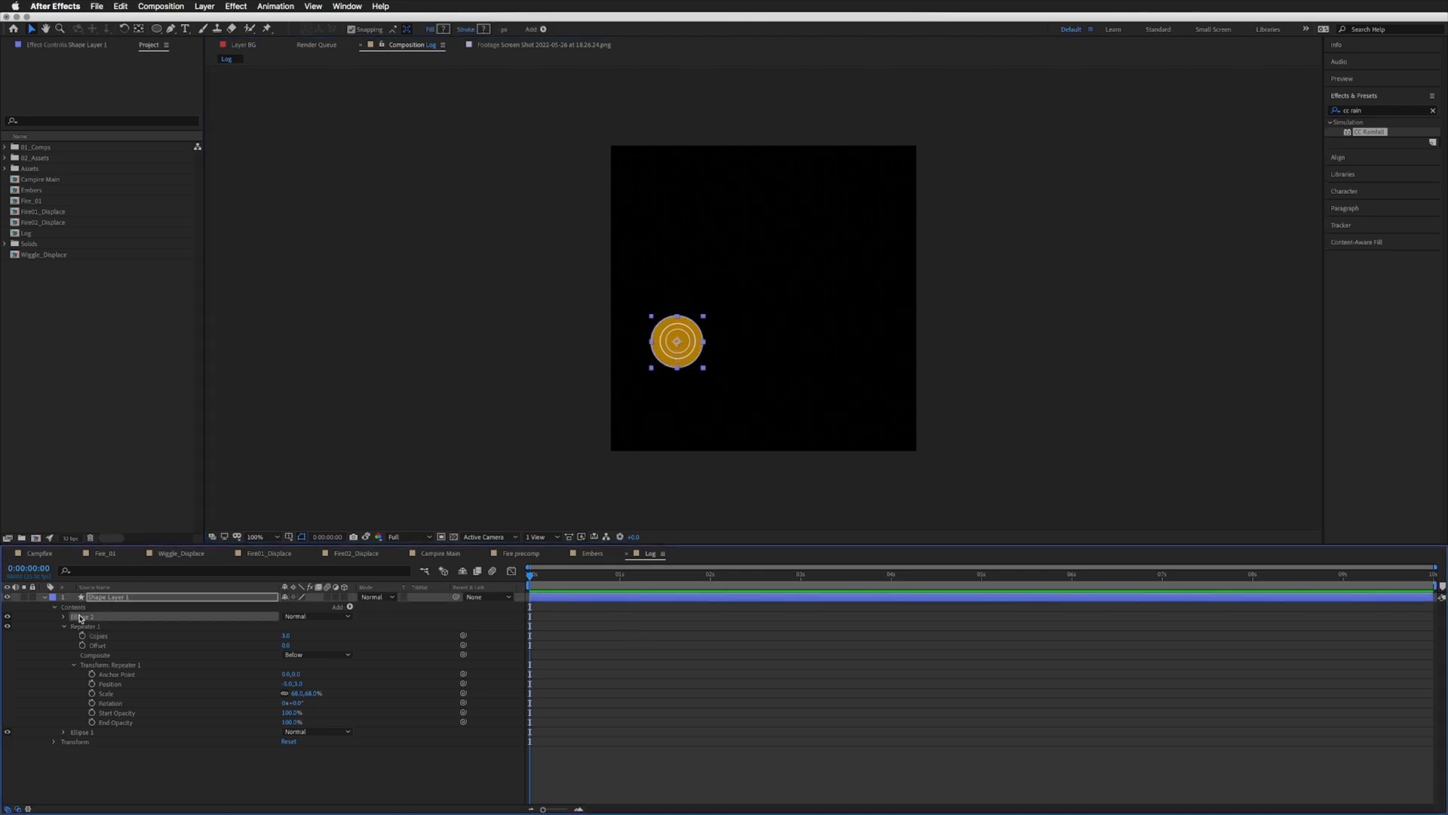
pyautogui.click(92, 638)
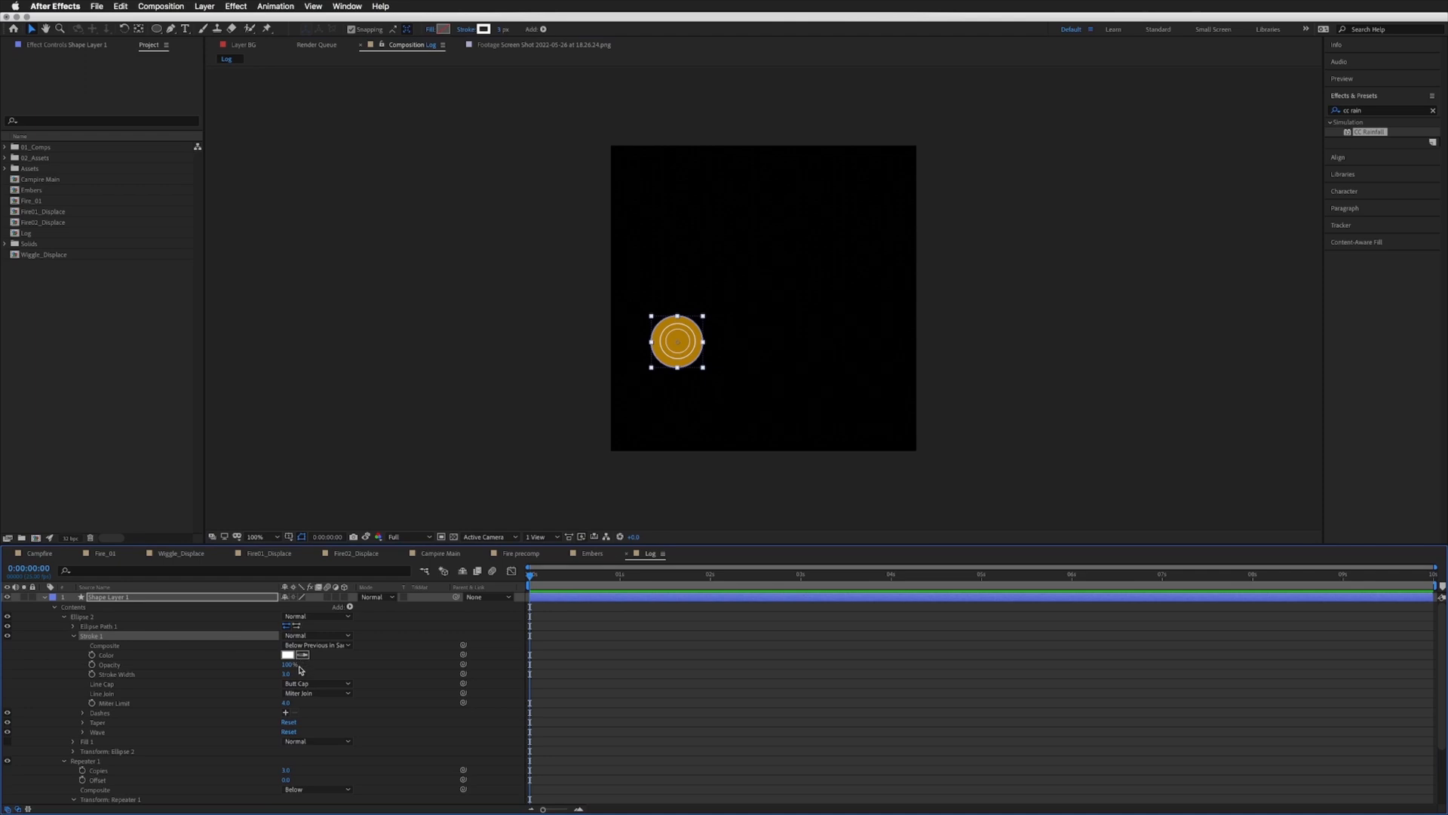
pyautogui.click(285, 674)
pyautogui.write('1')
pyautogui.press('Return')
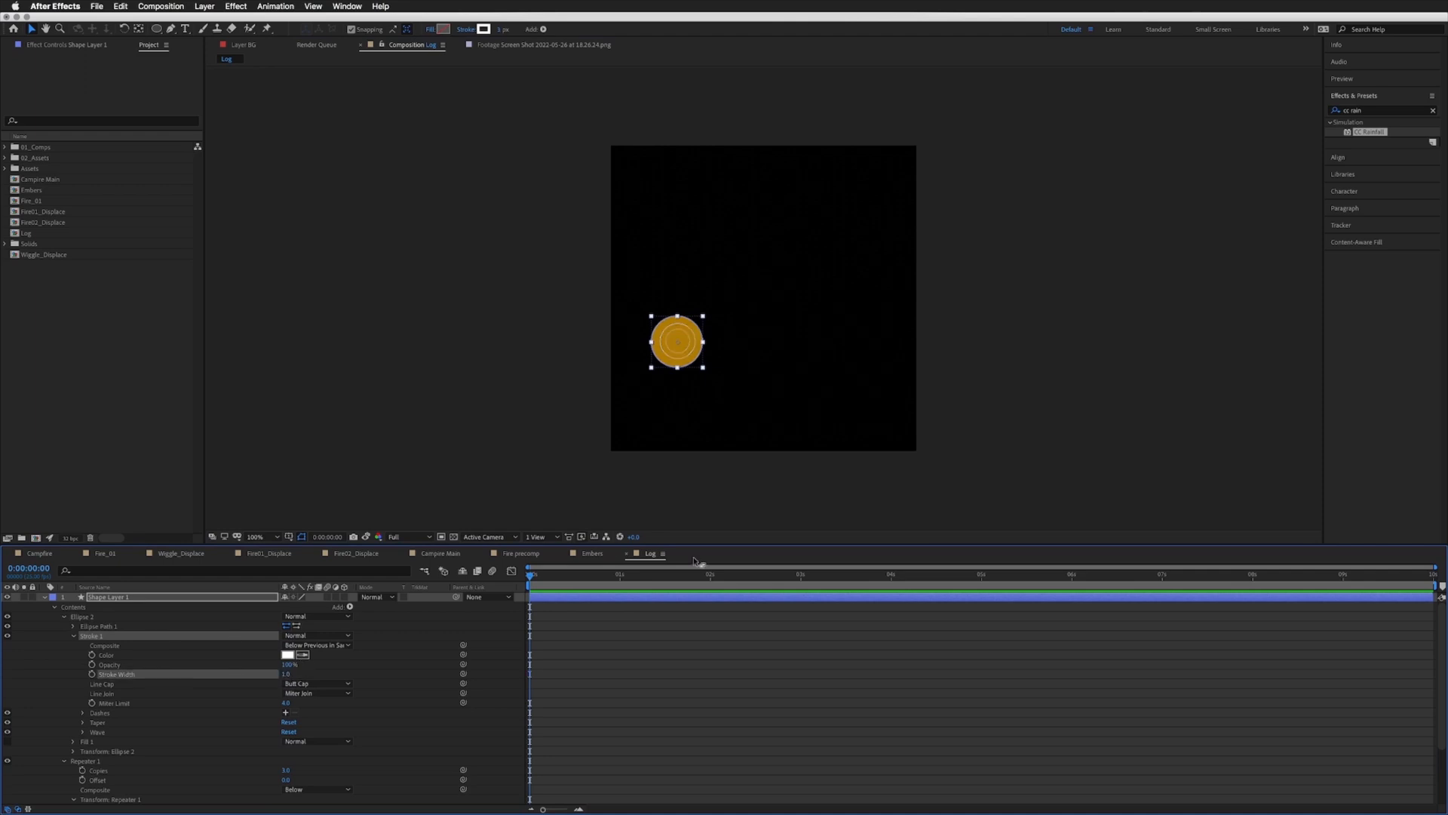
pyautogui.click(741, 686)
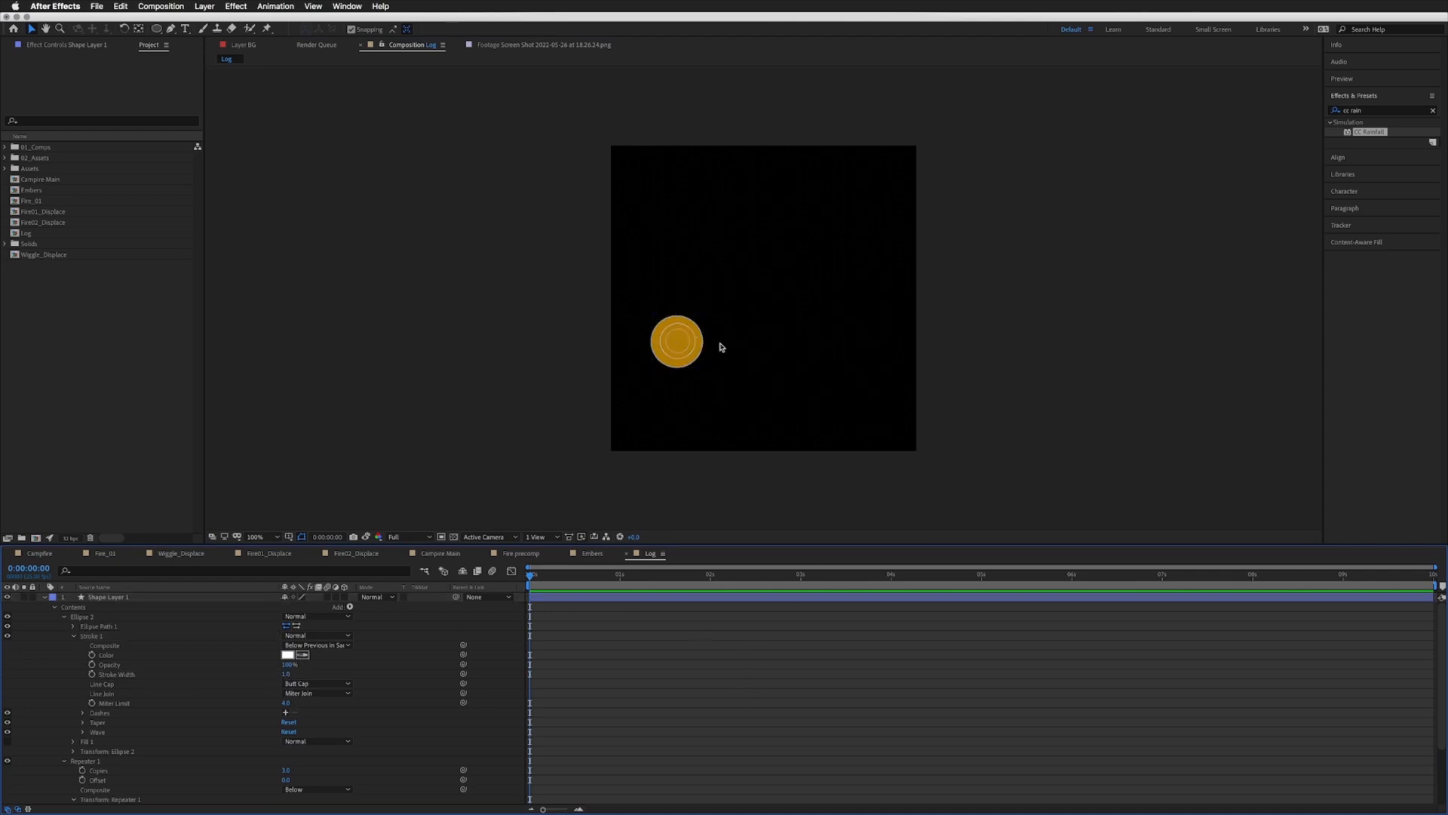
pyautogui.click(44, 606)
pyautogui.click(45, 597)
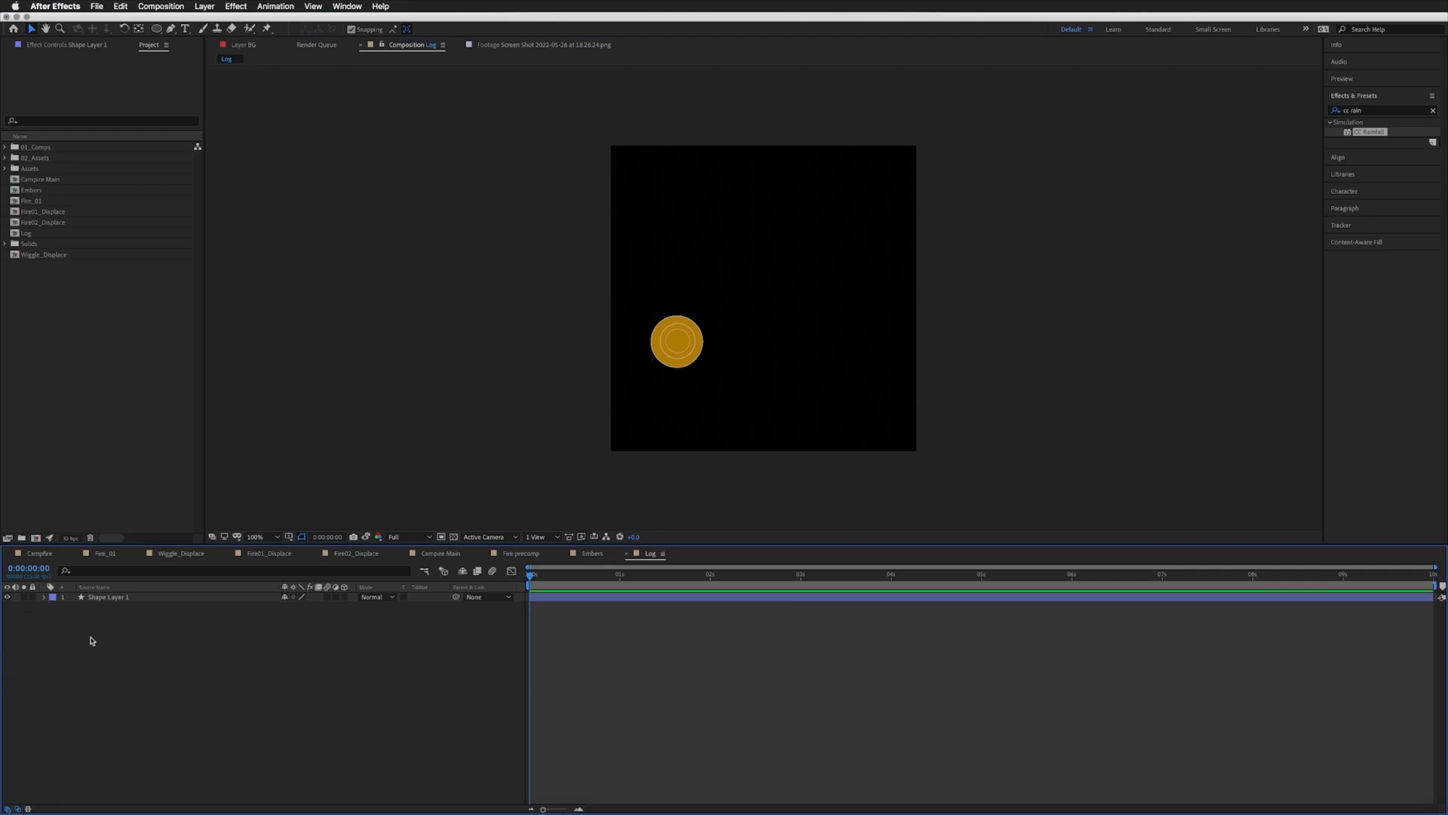
# Step: Draw the log's body as a new closed Pen shape, running diagonally up from the ringed end to a rounded far end
pyautogui.click(171, 30)
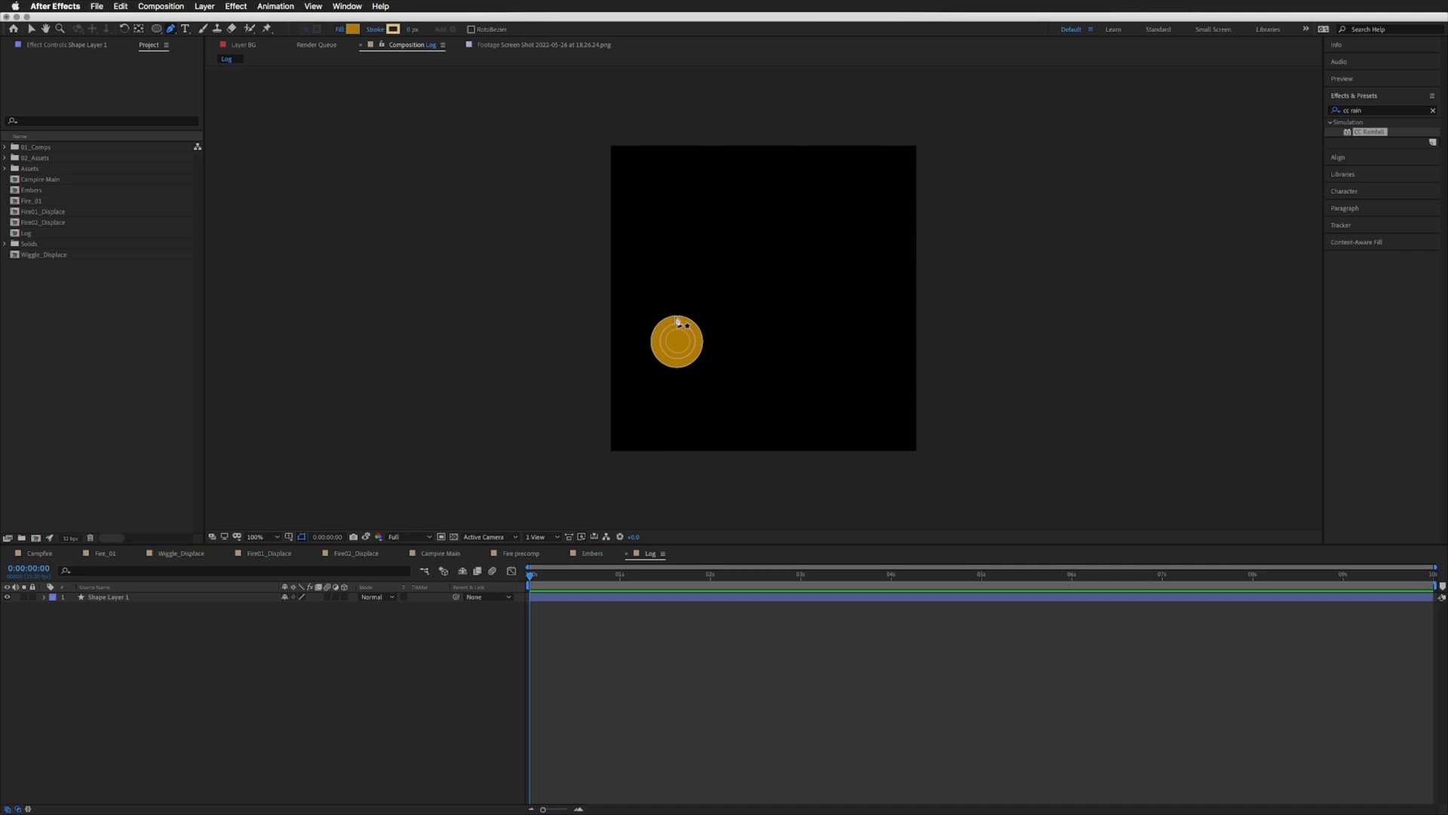
pyautogui.click(676, 315)
pyautogui.click(837, 257)
pyautogui.moveTo(872, 272); pyautogui.dragTo(886, 295)
pyautogui.click(865, 304)
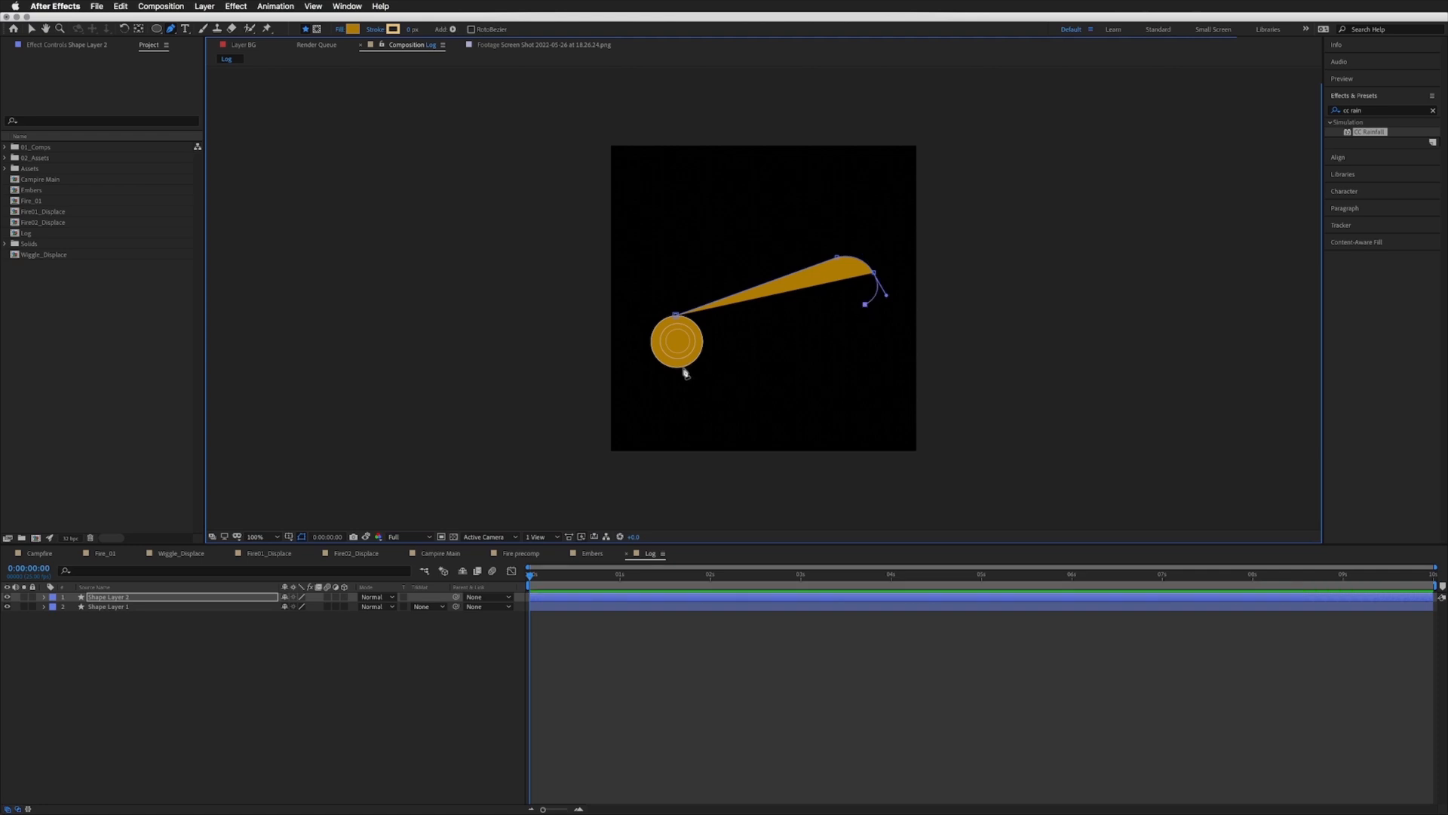
pyautogui.click(681, 367)
pyautogui.click(678, 319)
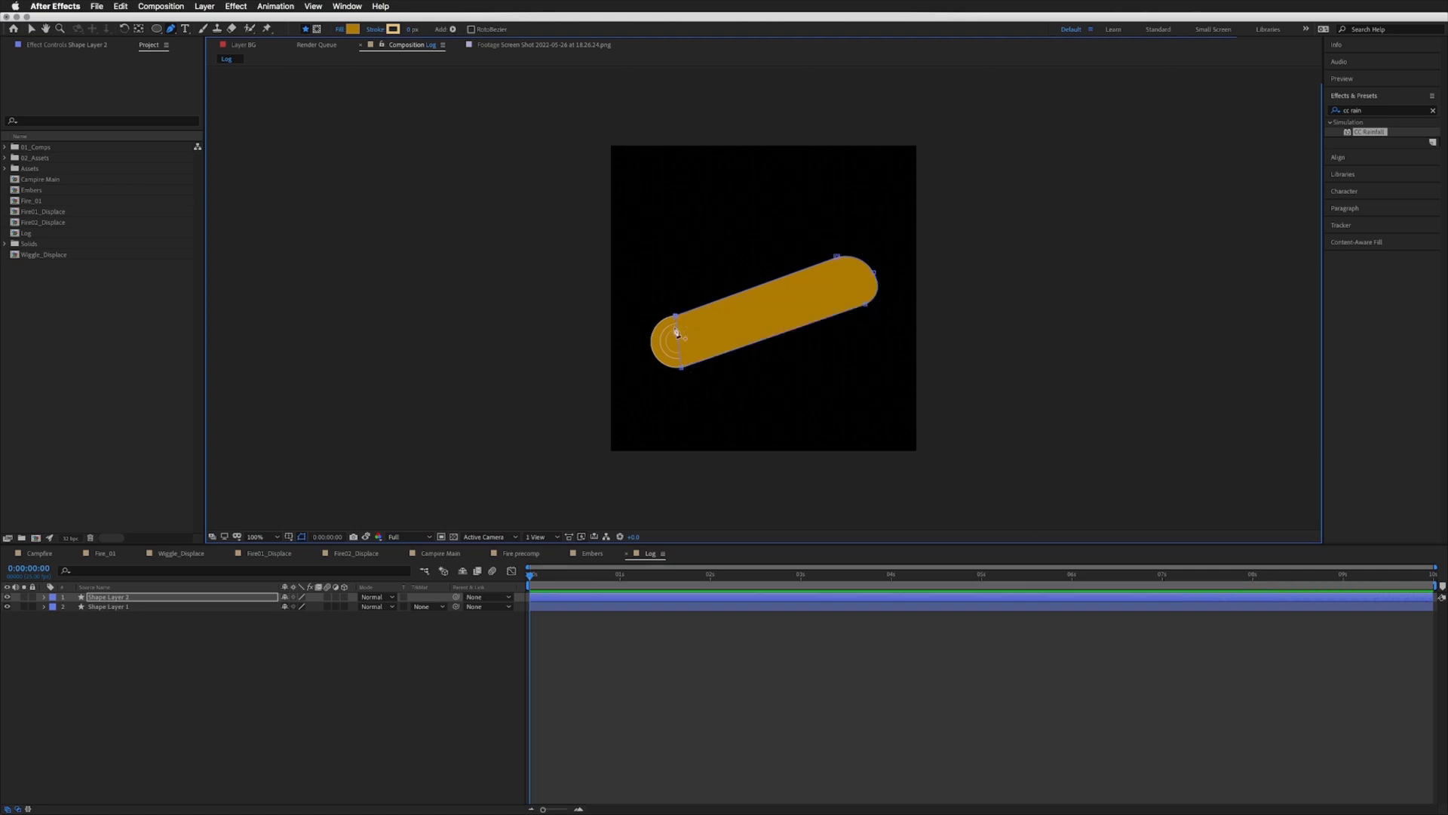
# Step: Refine the log body's outline by shifting its upper near corner outward and its rounded far end slightly inward
pyautogui.press('v')
pyautogui.moveTo(675, 316); pyautogui.dragTo(664, 318)
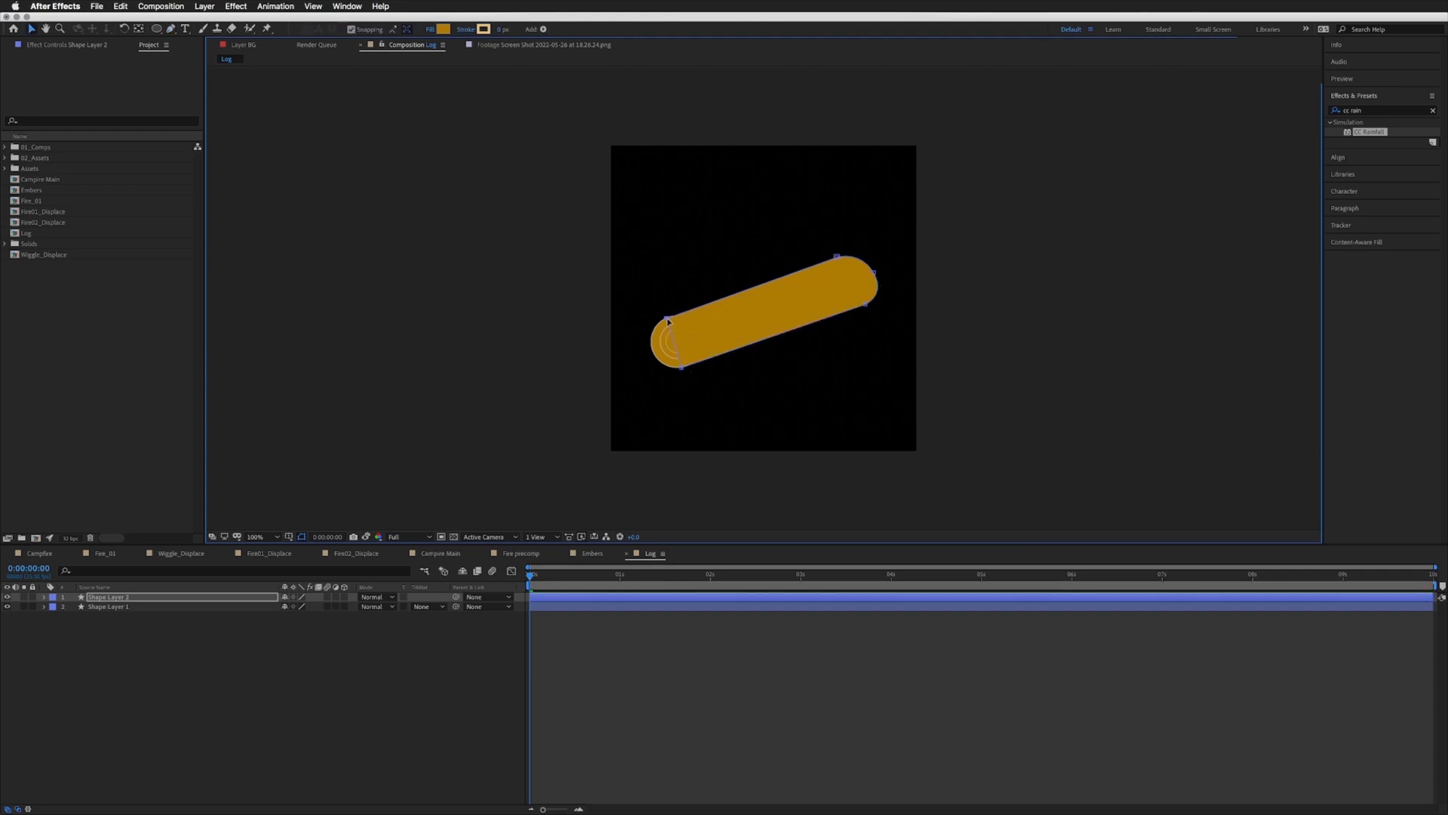
pyautogui.moveTo(866, 304); pyautogui.dragTo(870, 270)
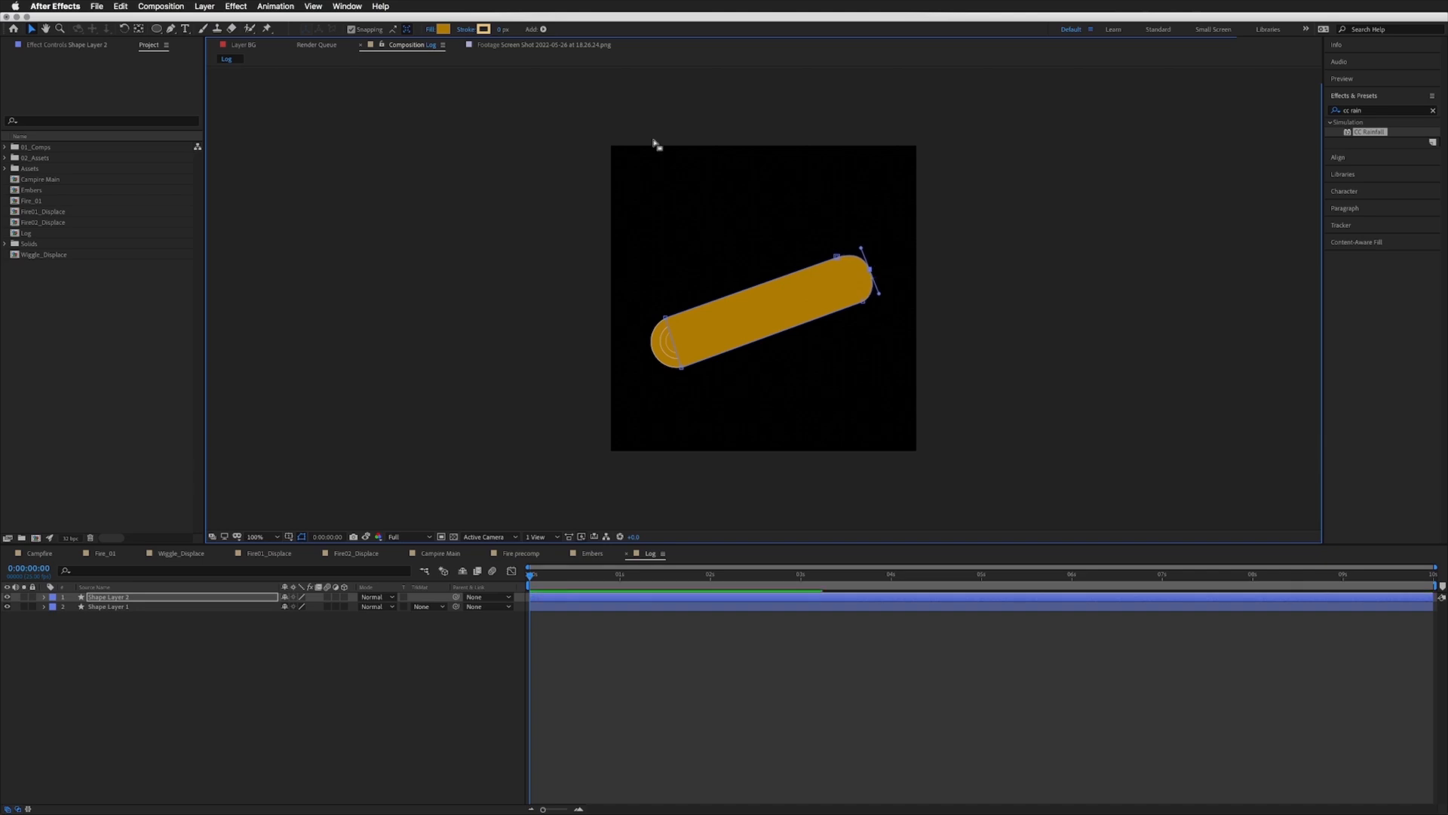
# Step: Change the log body's fill to dark brown, hex 322300
pyautogui.click(443, 29)
pyautogui.moveTo(449, 273); pyautogui.dragTo(465, 306)
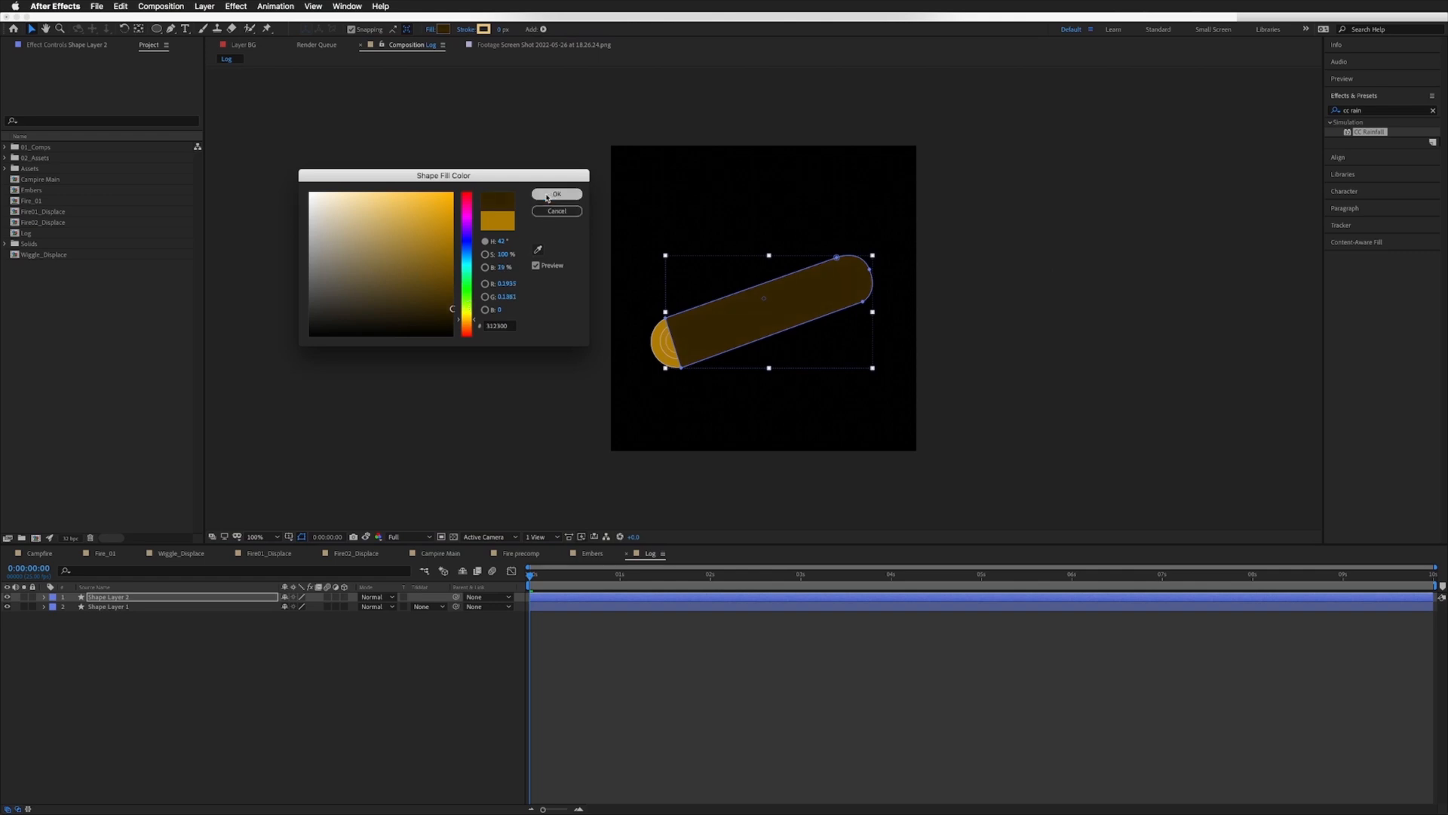
pyautogui.click(556, 194)
# Step: Move the log body layer beneath the ringed log-end layer and select the body
pyautogui.moveTo(95, 597); pyautogui.dragTo(87, 646)
pyautogui.click(88, 637)
pyautogui.click(811, 298)
# Step: Open the log body's path and adjust the curve handles at its far end for a smoother rounding
pyautogui.click(41, 617)
pyautogui.click(43, 606)
pyautogui.click(54, 616)
pyautogui.click(65, 627)
pyautogui.click(74, 636)
pyautogui.click(88, 636)
pyautogui.click(870, 270)
pyautogui.moveTo(879, 294); pyautogui.dragTo(858, 249)
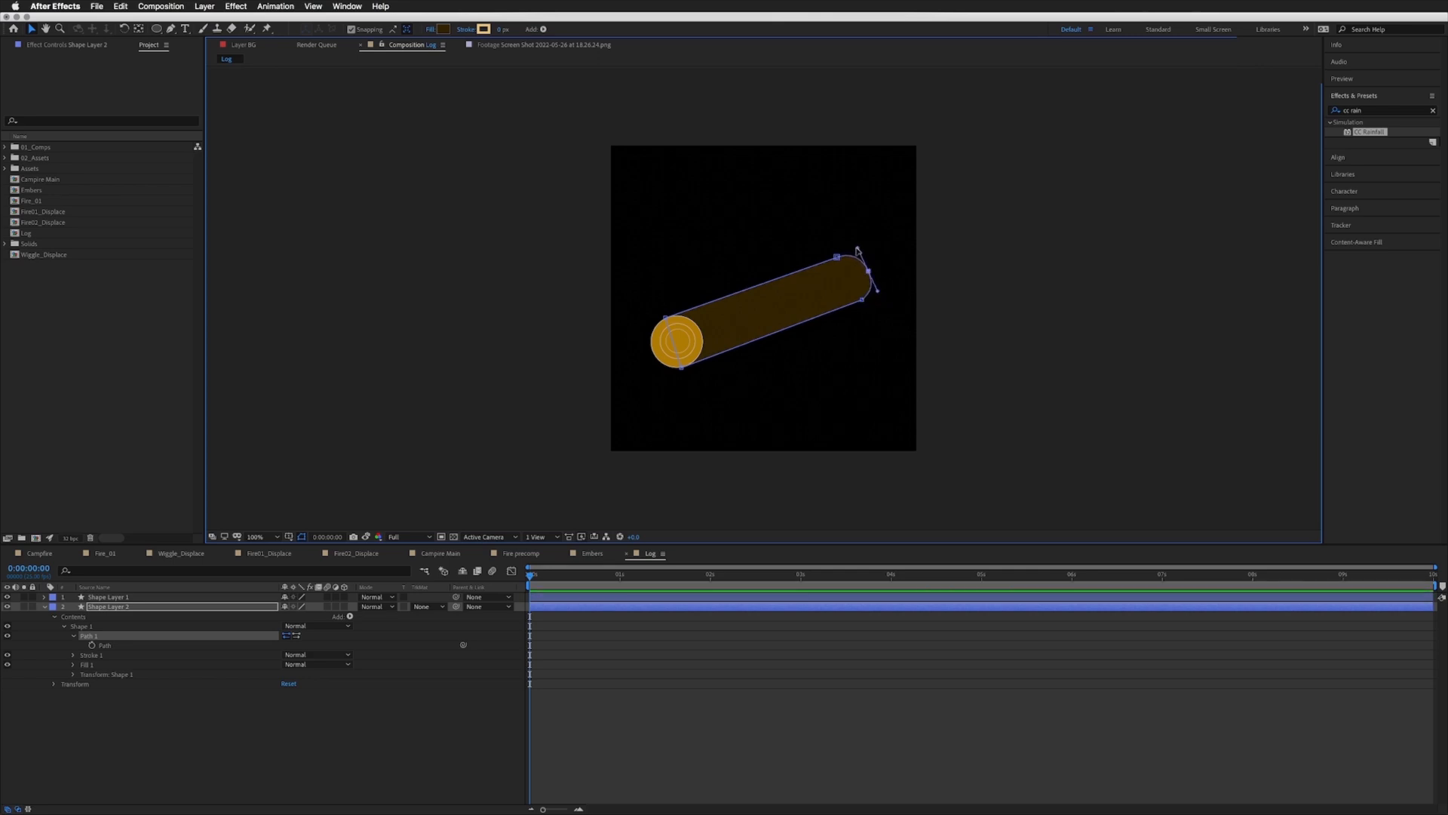
pyautogui.click(604, 649)
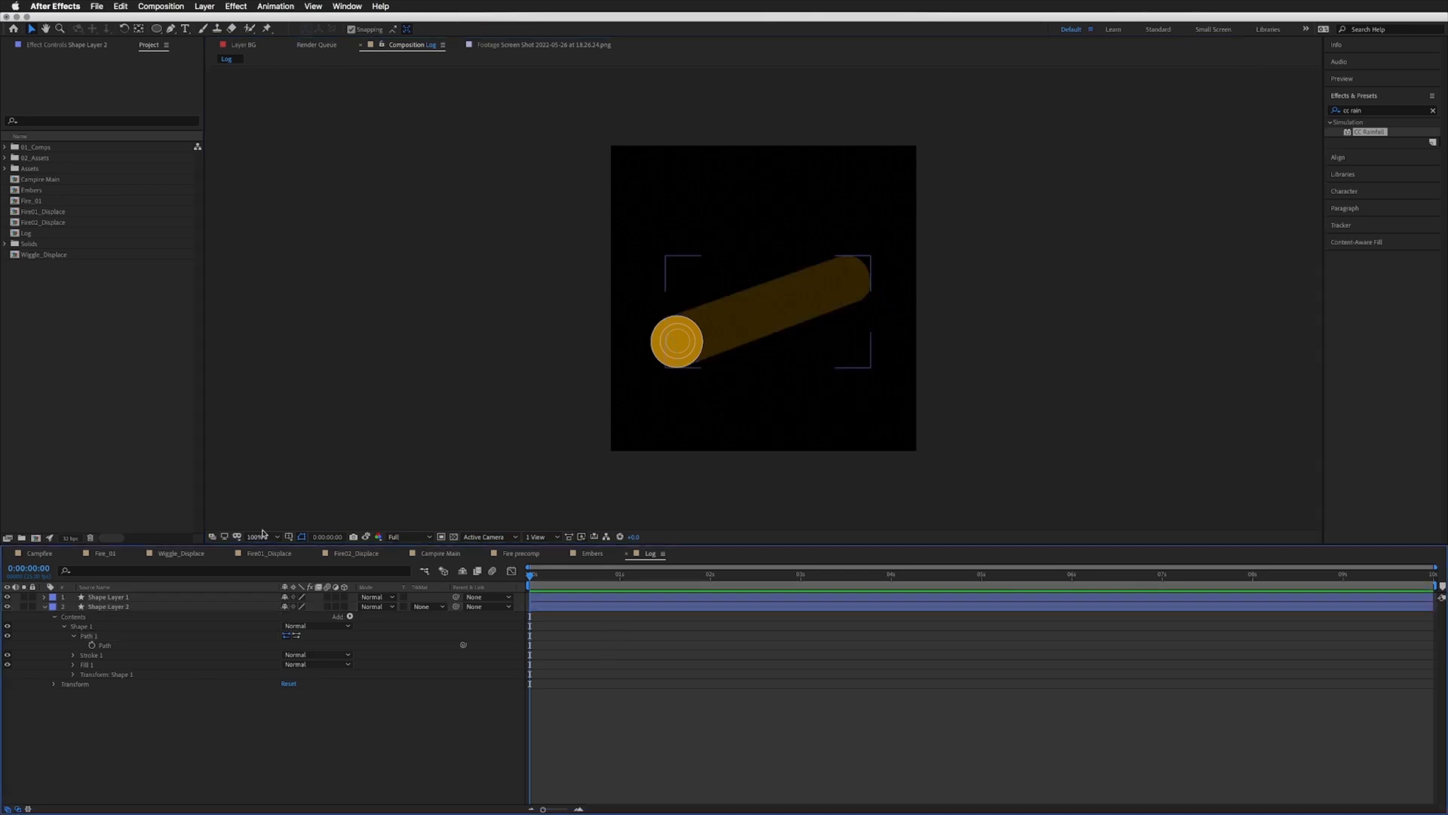
# Step: Collapse the log body layer's properties and apply an Inner Shadow layer style to it
pyautogui.click(43, 607)
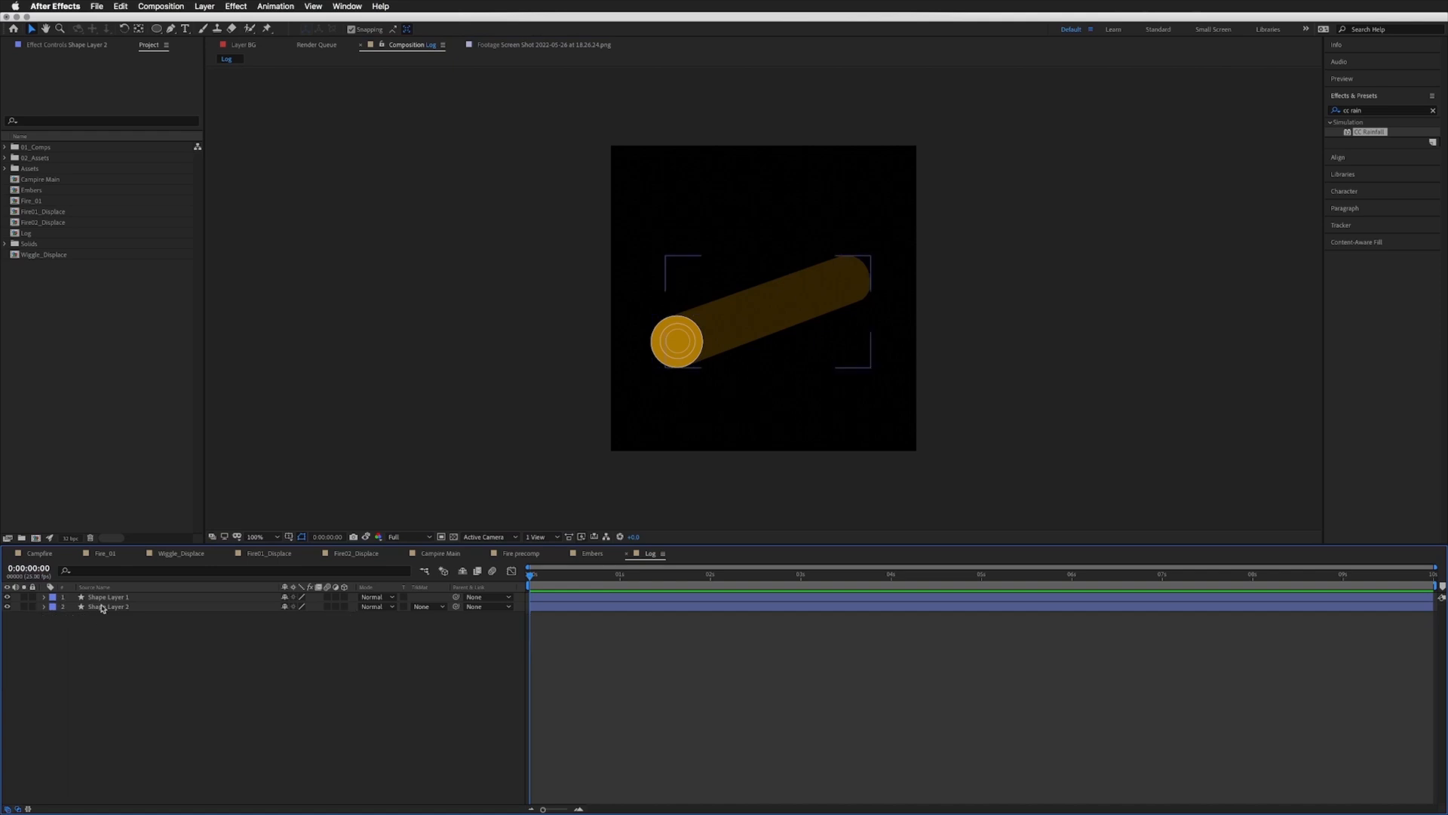
pyautogui.click(113, 608)
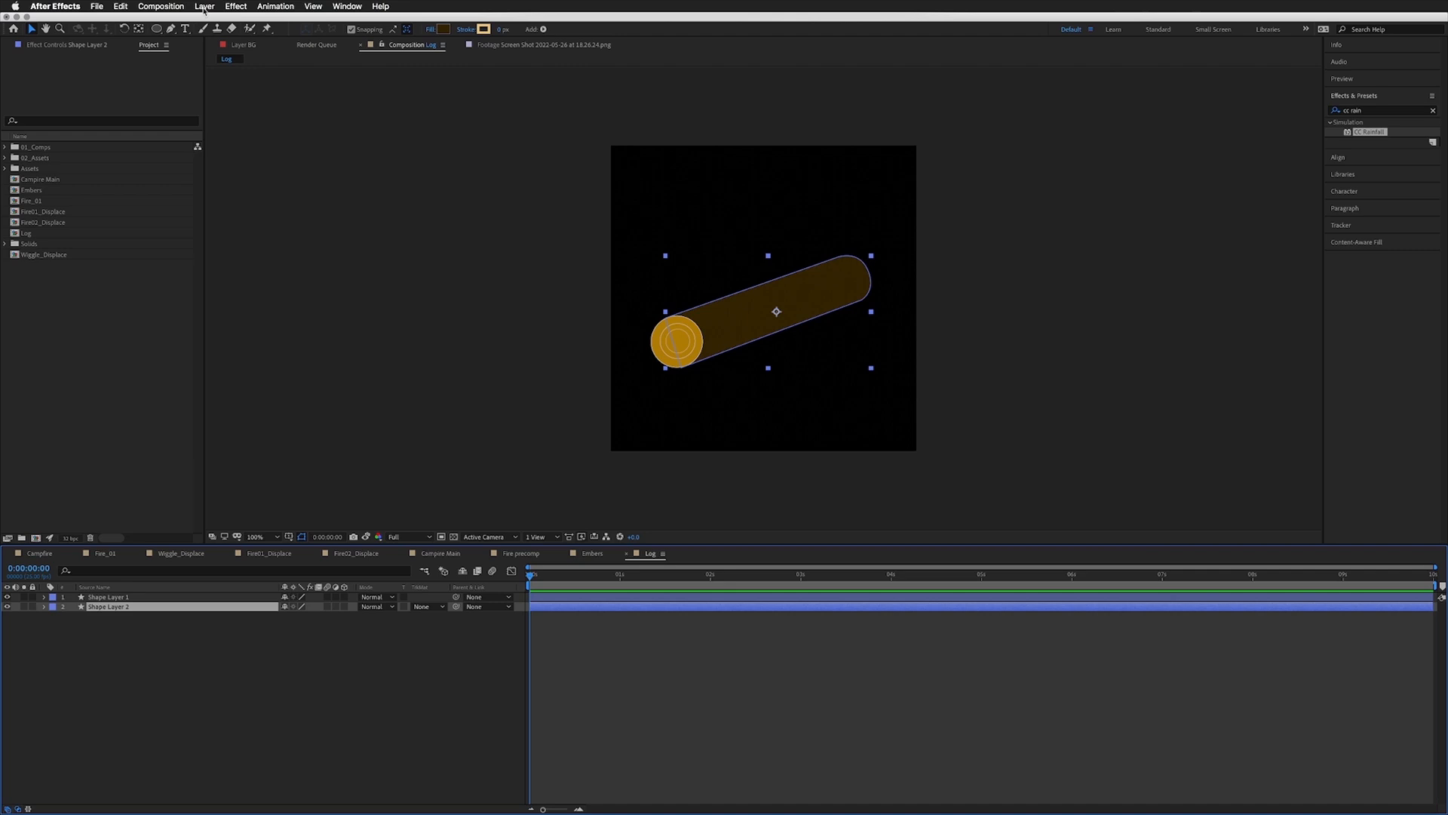
pyautogui.click(204, 6)
pyautogui.moveTo(271, 270)
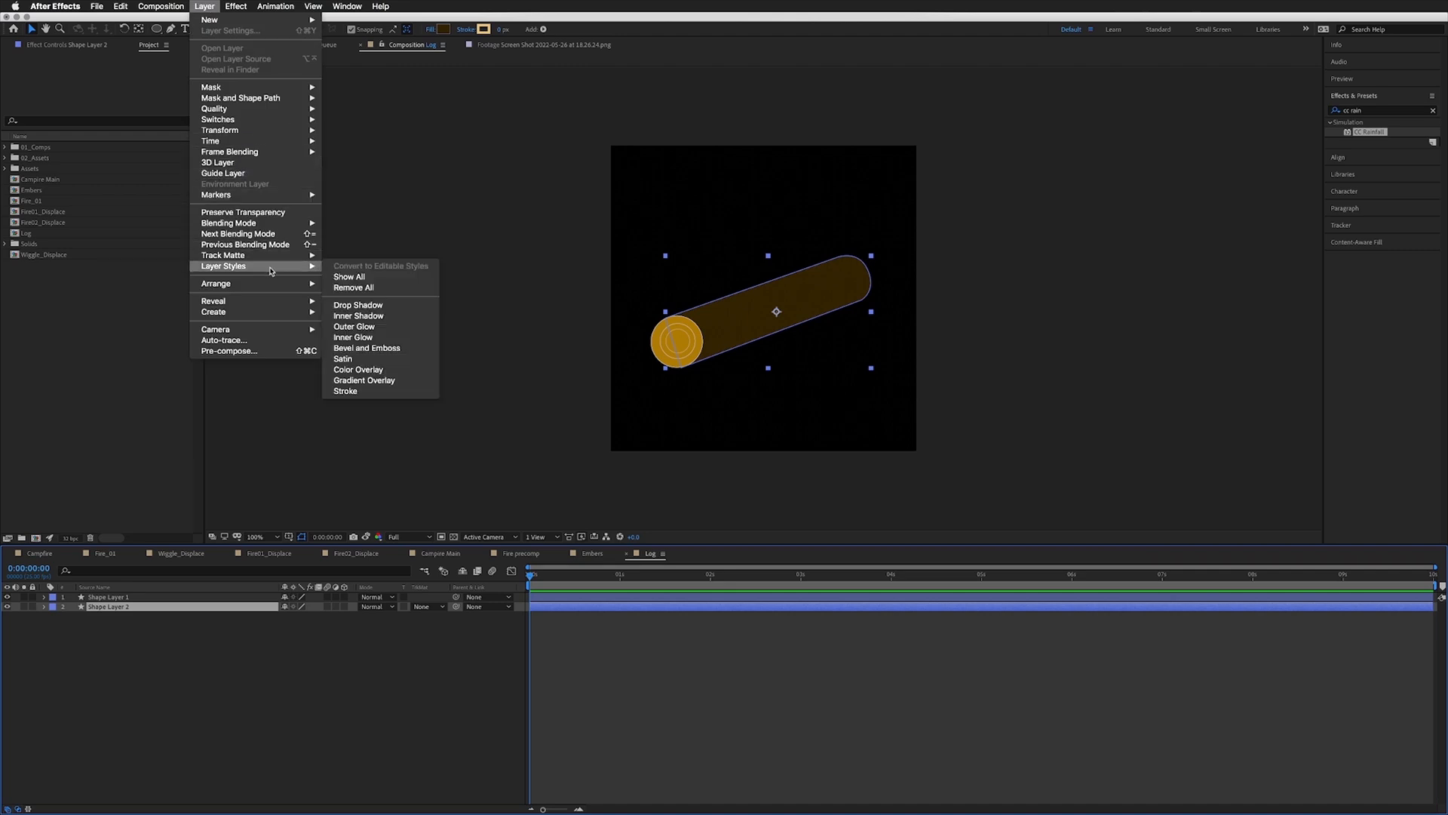
pyautogui.click(370, 317)
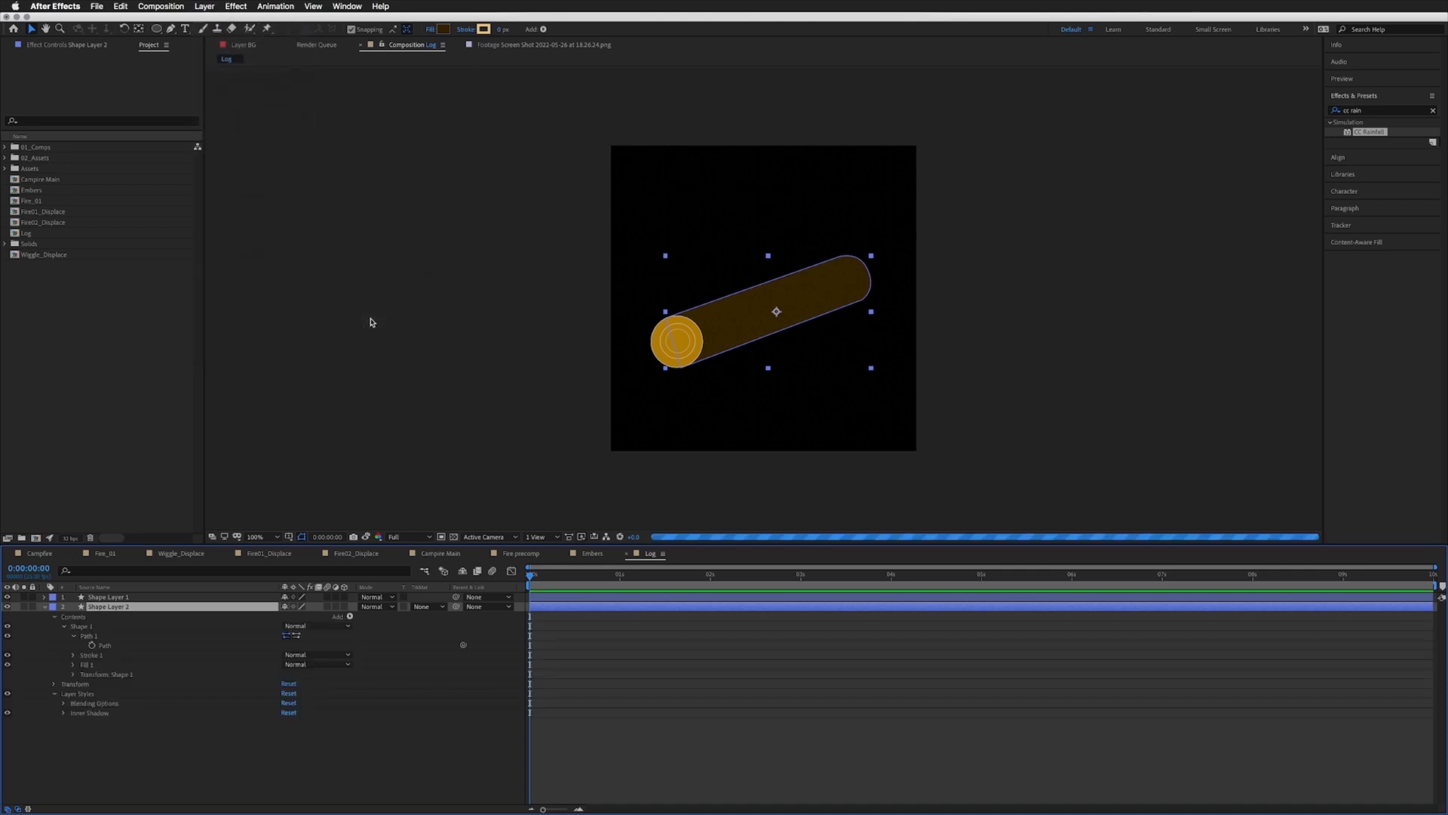
# Step: Set the angle of the log body's inner shadow to about 320°
pyautogui.click(62, 713)
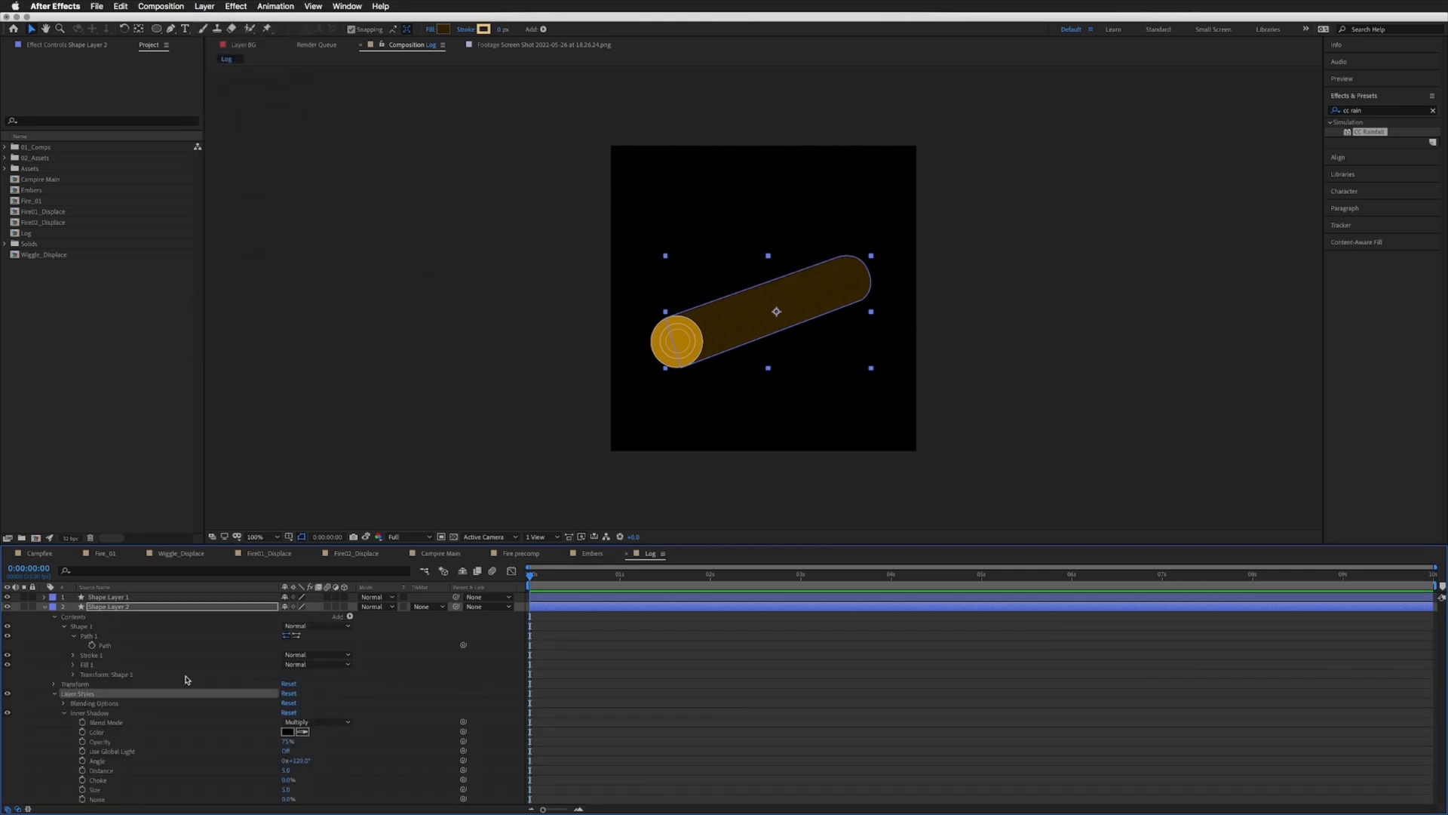
pyautogui.moveTo(296, 761); pyautogui.dragTo(383, 727)
pyautogui.click(673, 663)
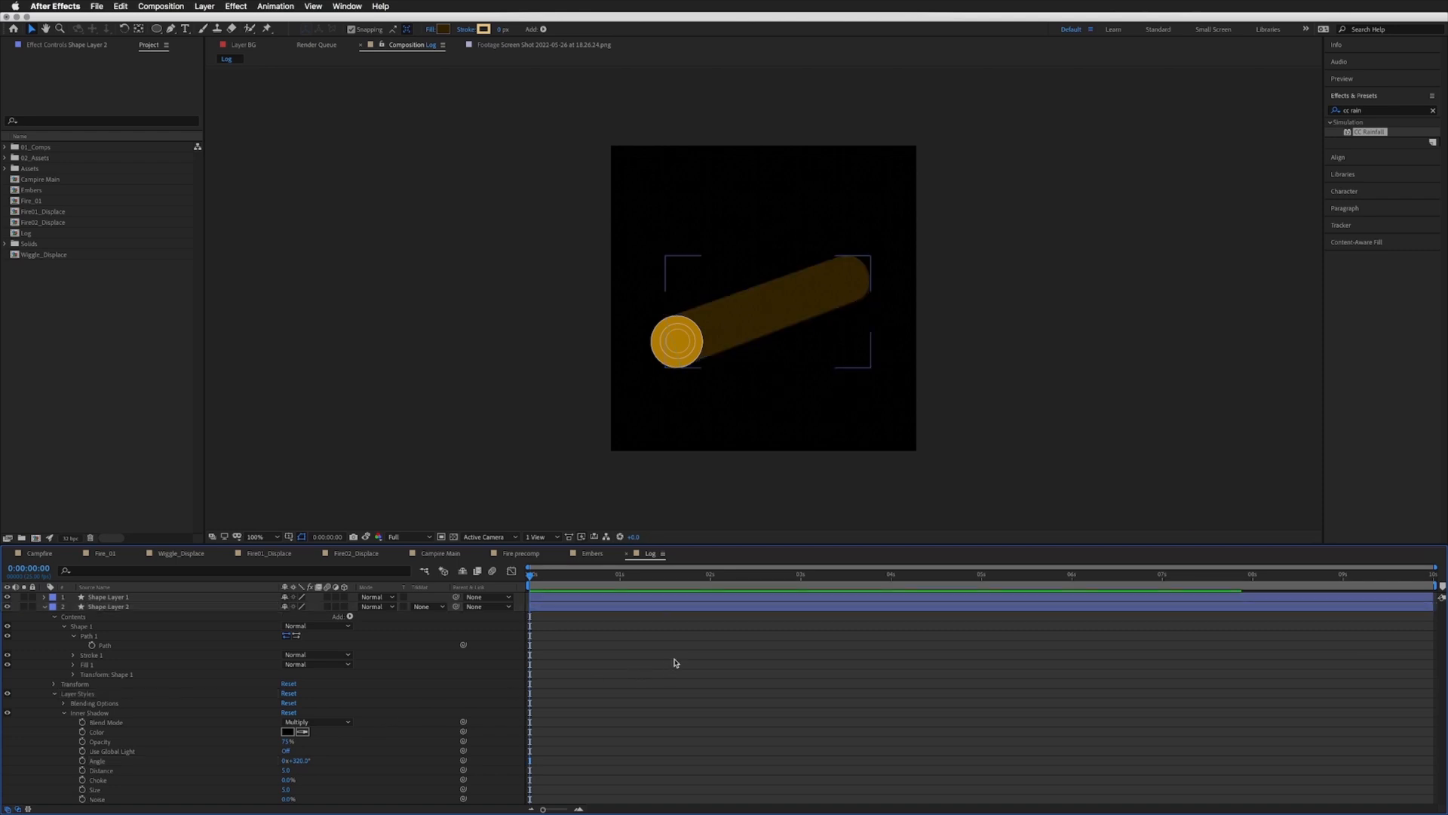
# Step: Show the transparency grid and shift the log body's lower path point at the ringed end slightly so its edge tucks behind the circle
pyautogui.click(454, 537)
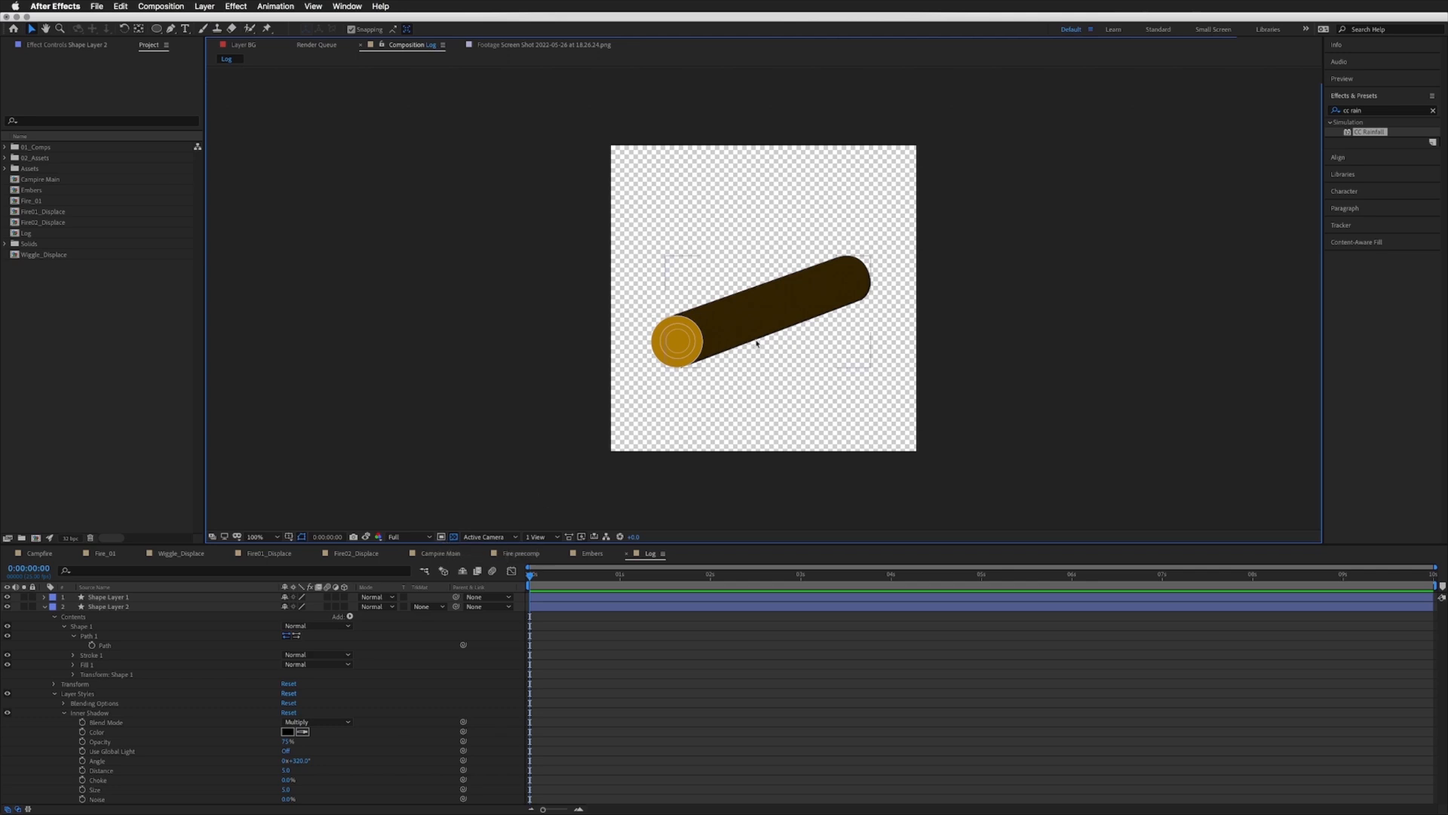
pyautogui.click(113, 649)
pyautogui.click(681, 369)
pyautogui.moveTo(681, 370); pyautogui.dragTo(683, 370)
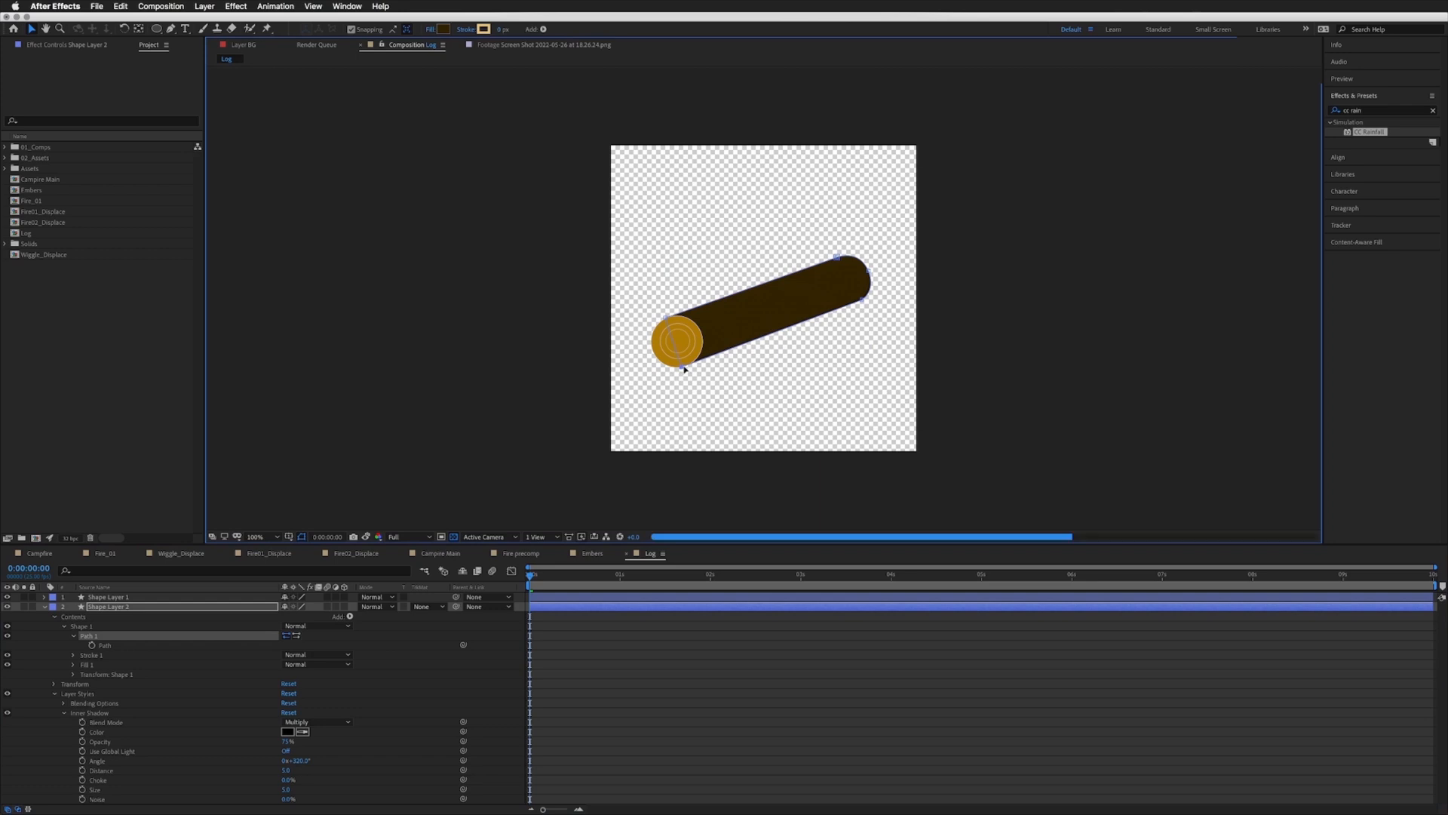
pyautogui.click(632, 641)
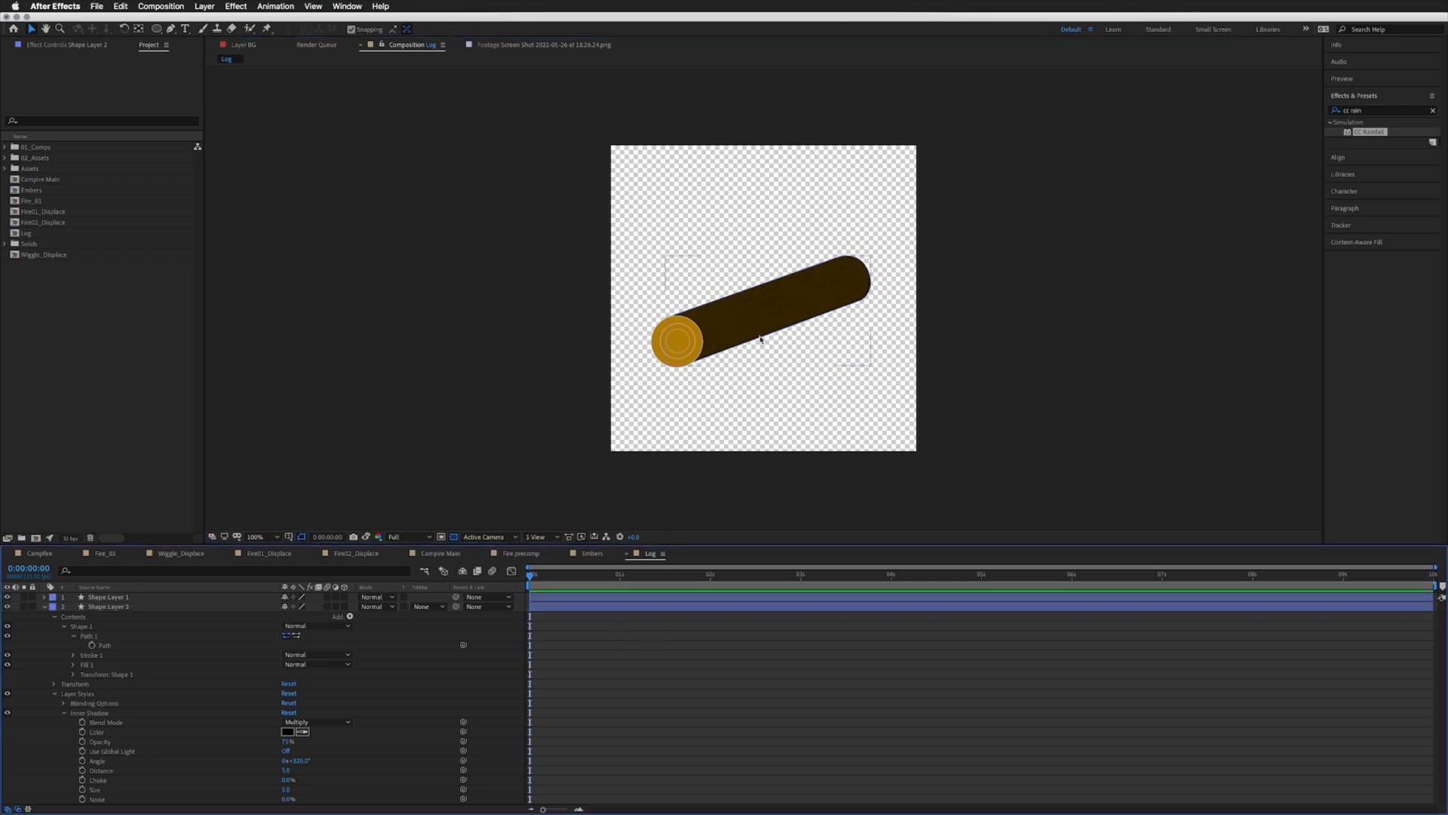
# Step: Set the log body's inner shadow size to 35 and collapse the layer's properties
pyautogui.click(286, 789)
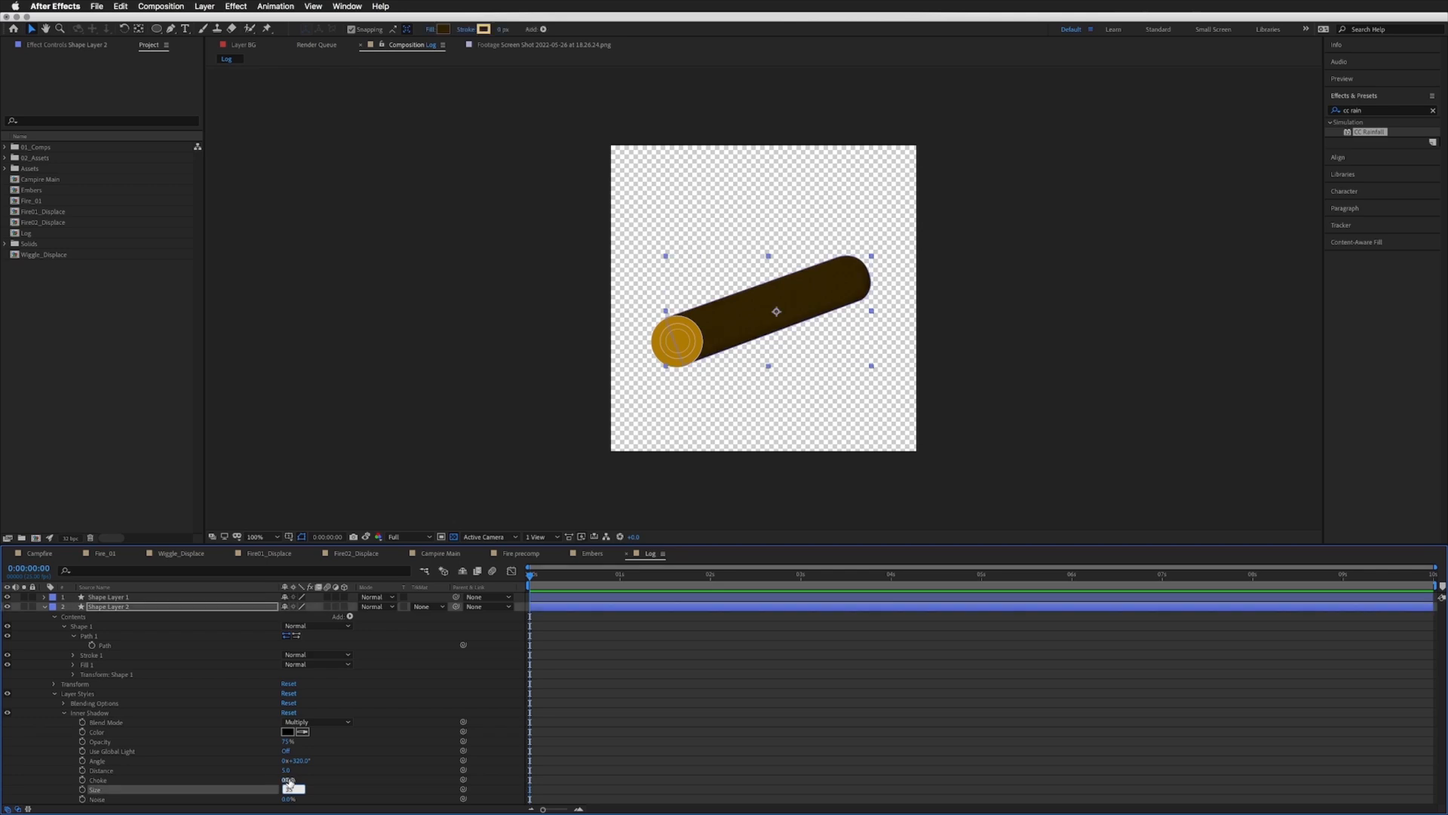
pyautogui.write('35')
pyautogui.click(669, 672)
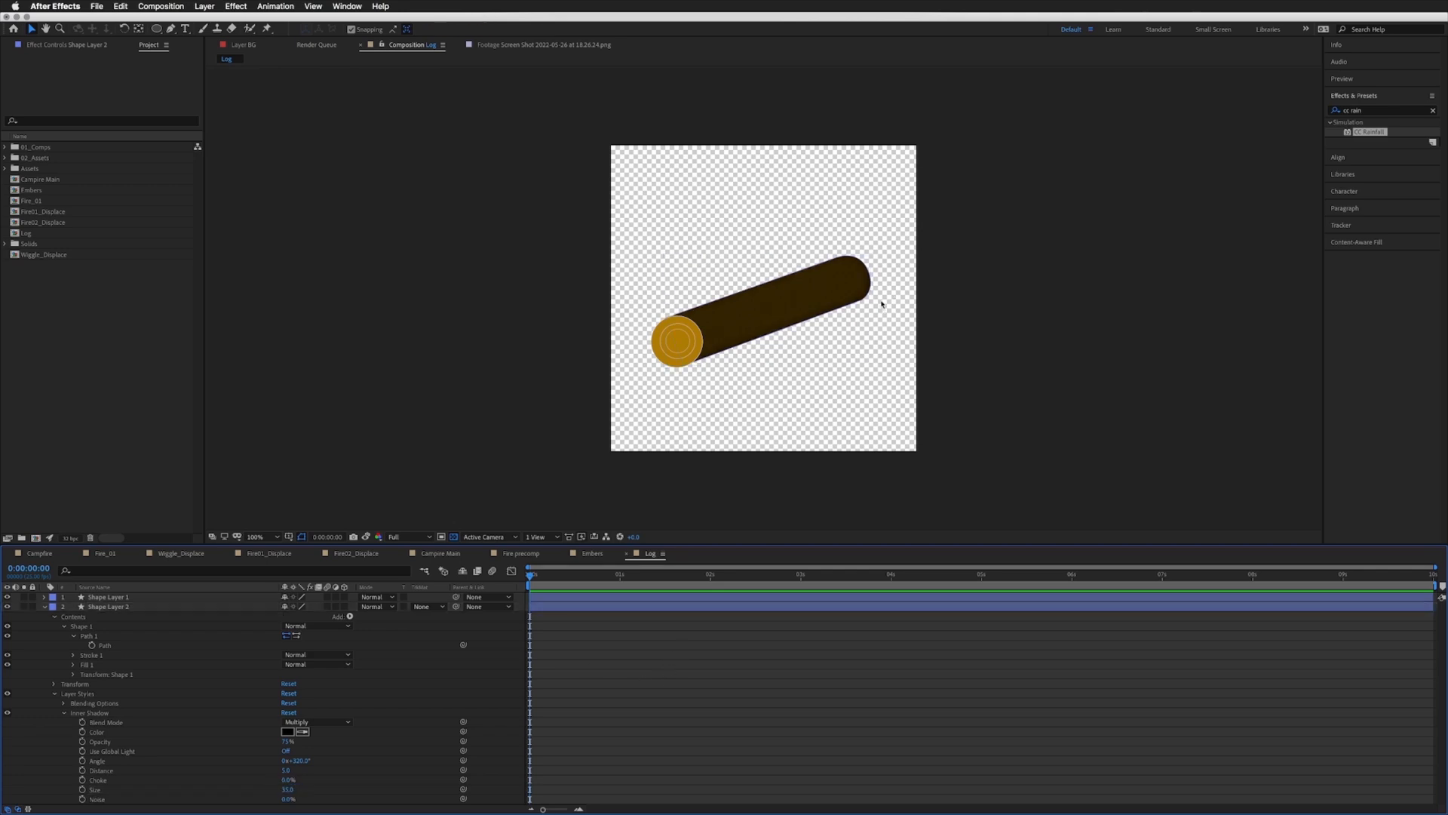
pyautogui.click(44, 606)
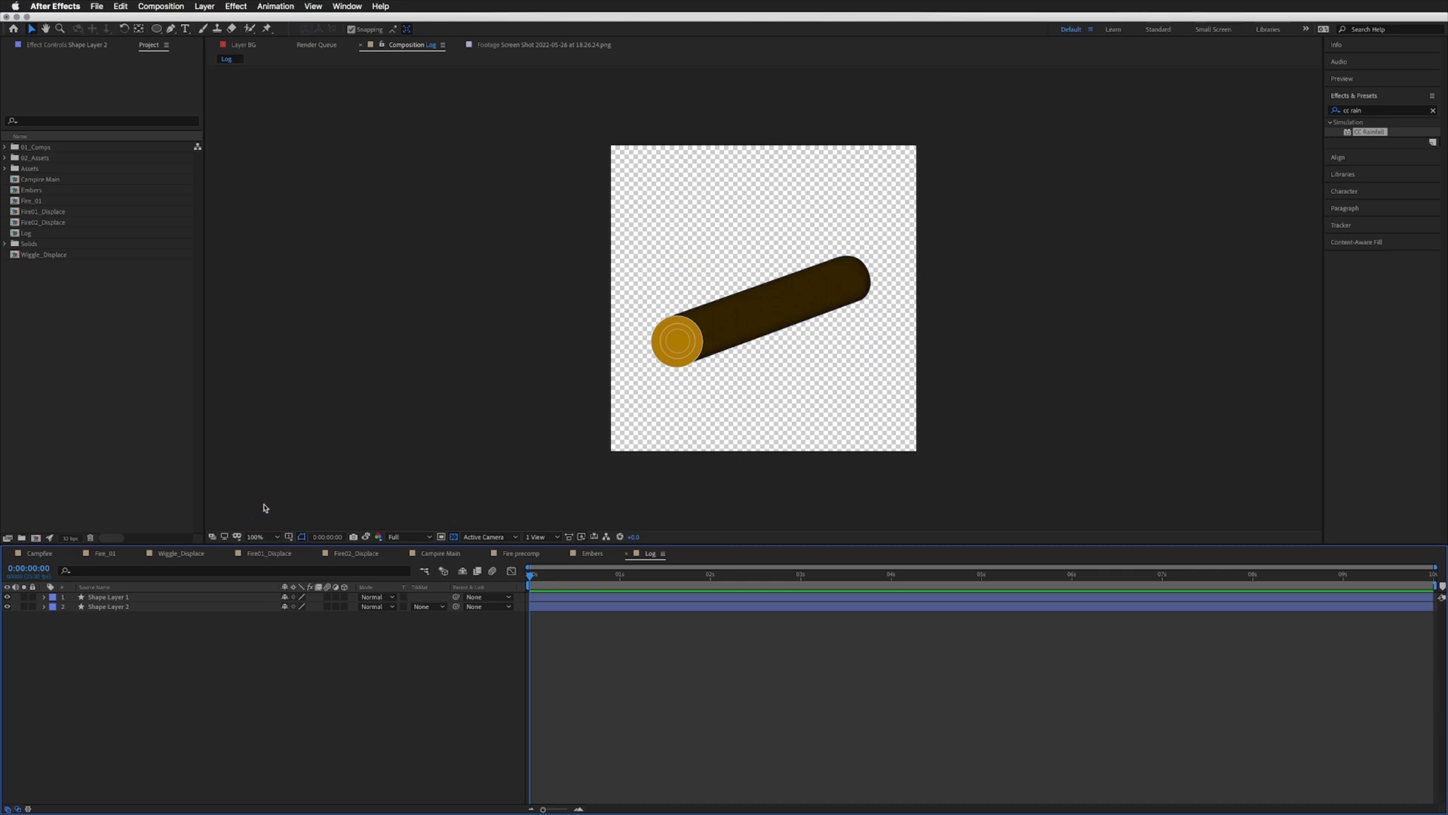
# Step: Add the Log composition as the topmost layer of the main campfire composition and position it across the base of the fire
pyautogui.click(435, 555)
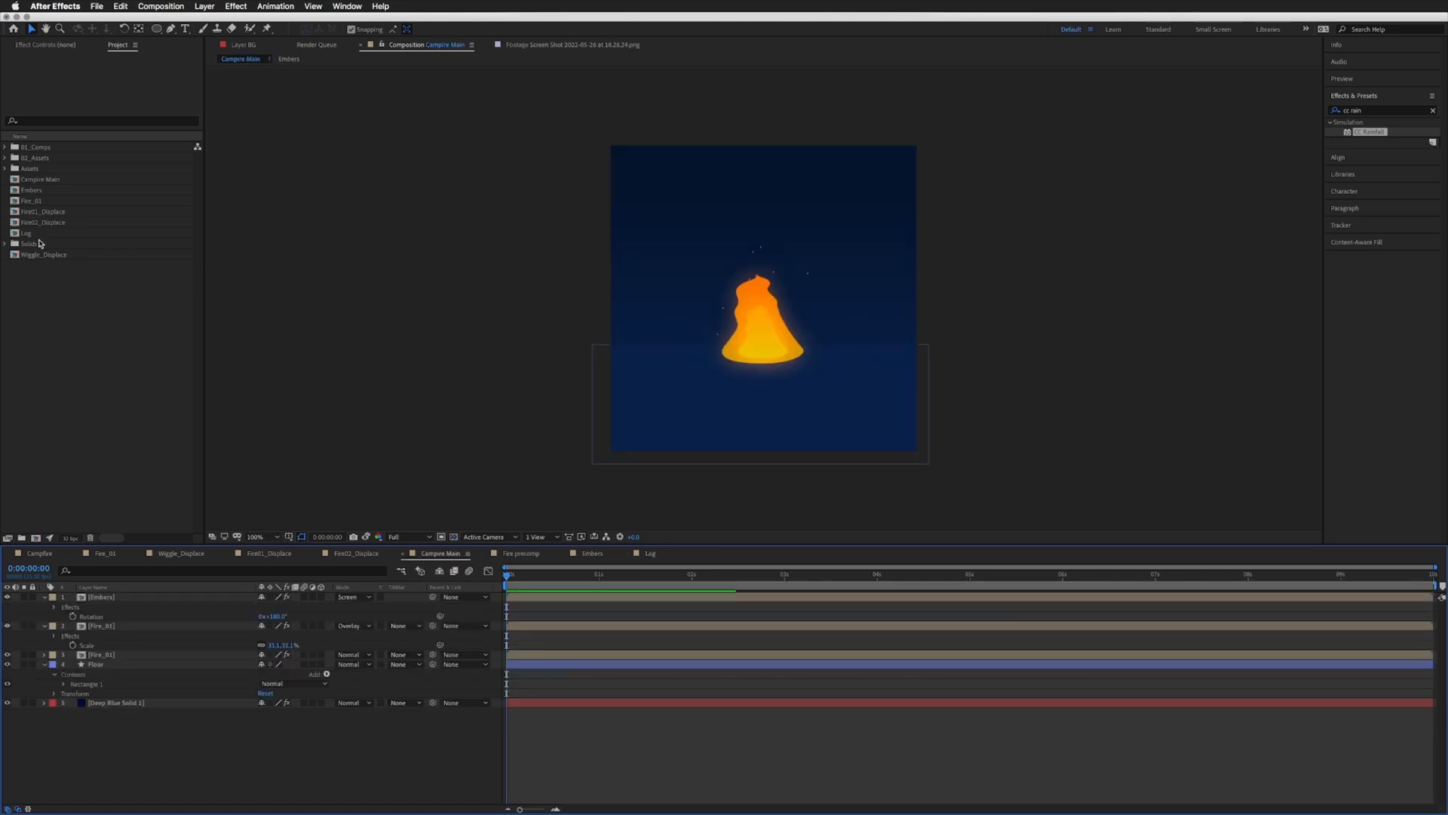
pyautogui.moveTo(27, 236); pyautogui.dragTo(113, 599)
pyautogui.click(645, 424)
pyautogui.moveTo(645, 424); pyautogui.dragTo(776, 369)
pyautogui.hotkey('shift', 'Down')
pyautogui.hotkey('shift', 'Down')
pyautogui.hotkey('shift', 'Up')
pyautogui.hotkey('shift', 'Up')
pyautogui.hotkey('shift', 'Up')
pyautogui.hotkey('shift', 'Up')
pyautogui.hotkey('shift', 'Up')
pyautogui.hotkey('shift', 'Up')
pyautogui.hotkey('shift', 'Up')
pyautogui.hotkey('shift', 'Up')
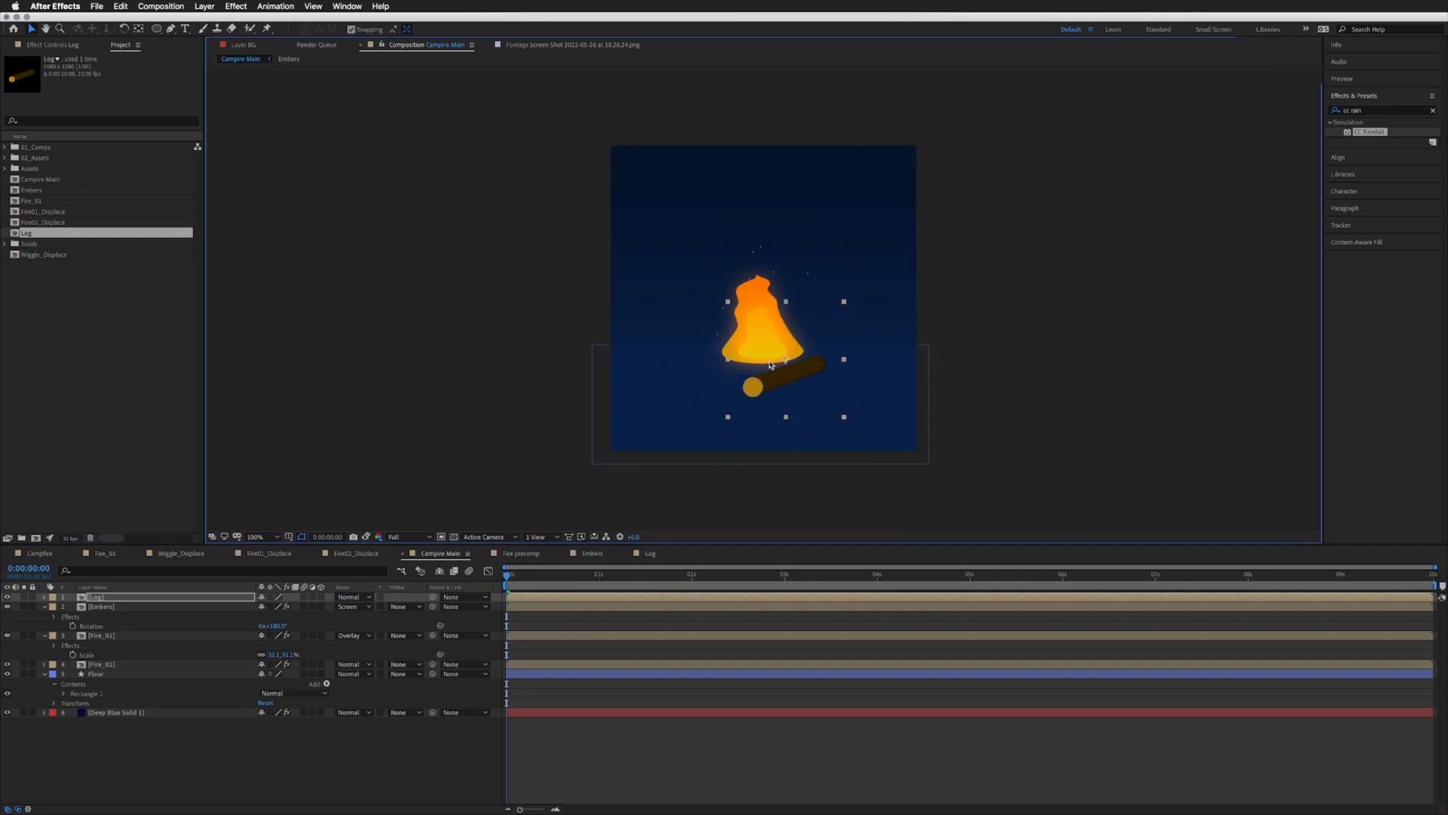
pyautogui.click(664, 627)
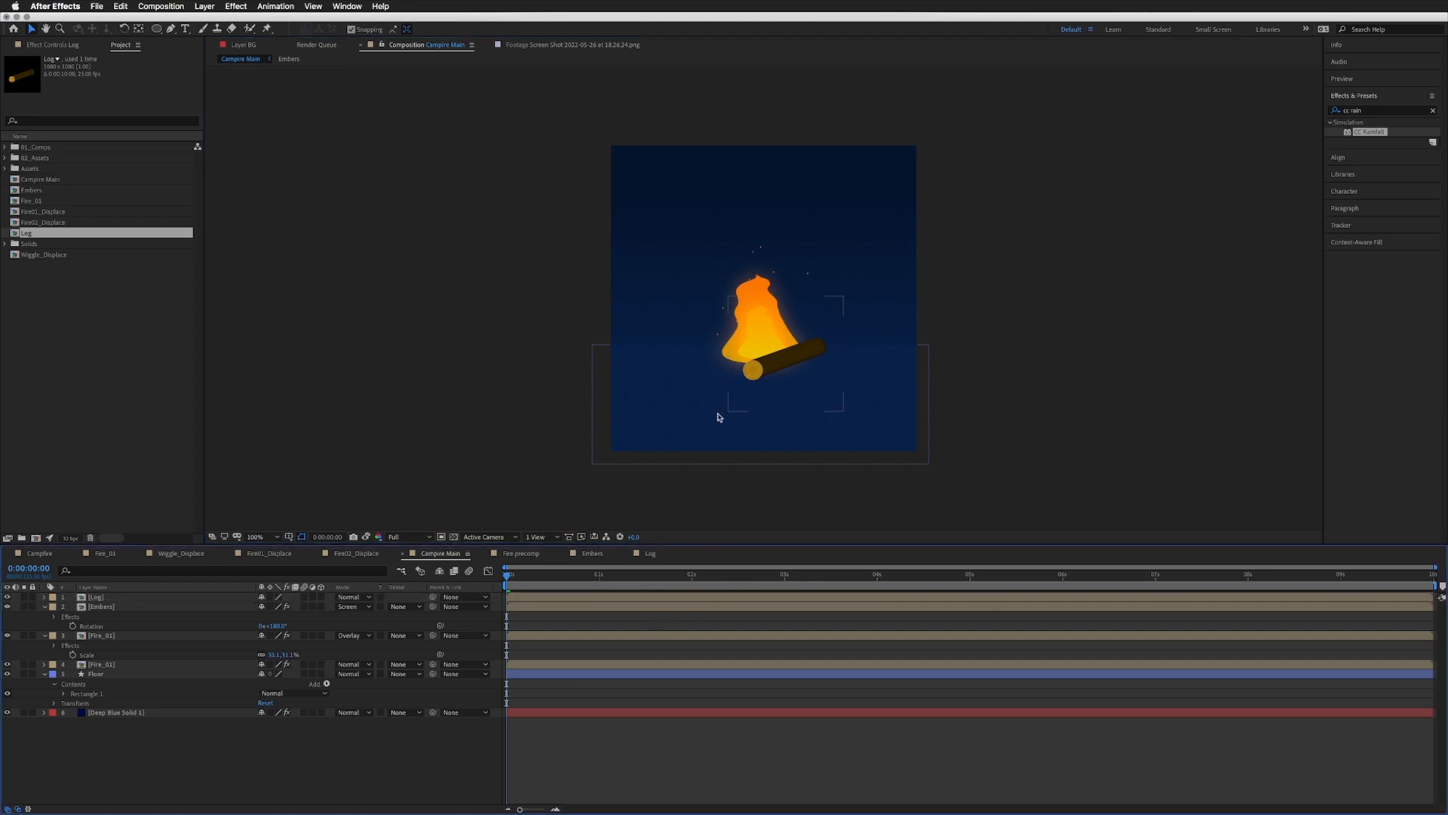
# Step: Set the log body's inner shadow size to 0 in the Log composition and check the log in the main campfire composition
pyautogui.click(653, 556)
pyautogui.click(756, 309)
pyautogui.click(44, 606)
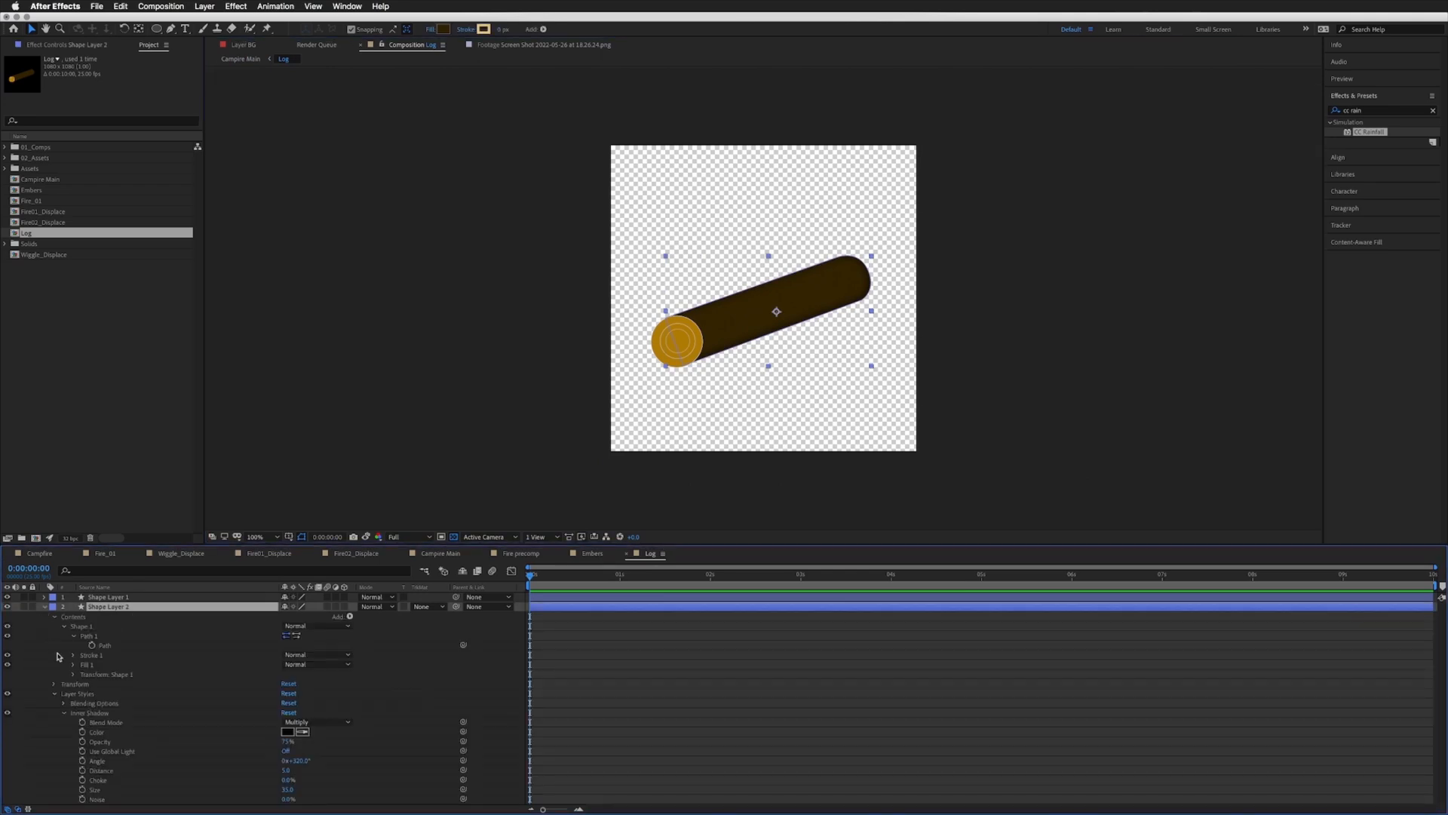
pyautogui.click(79, 714)
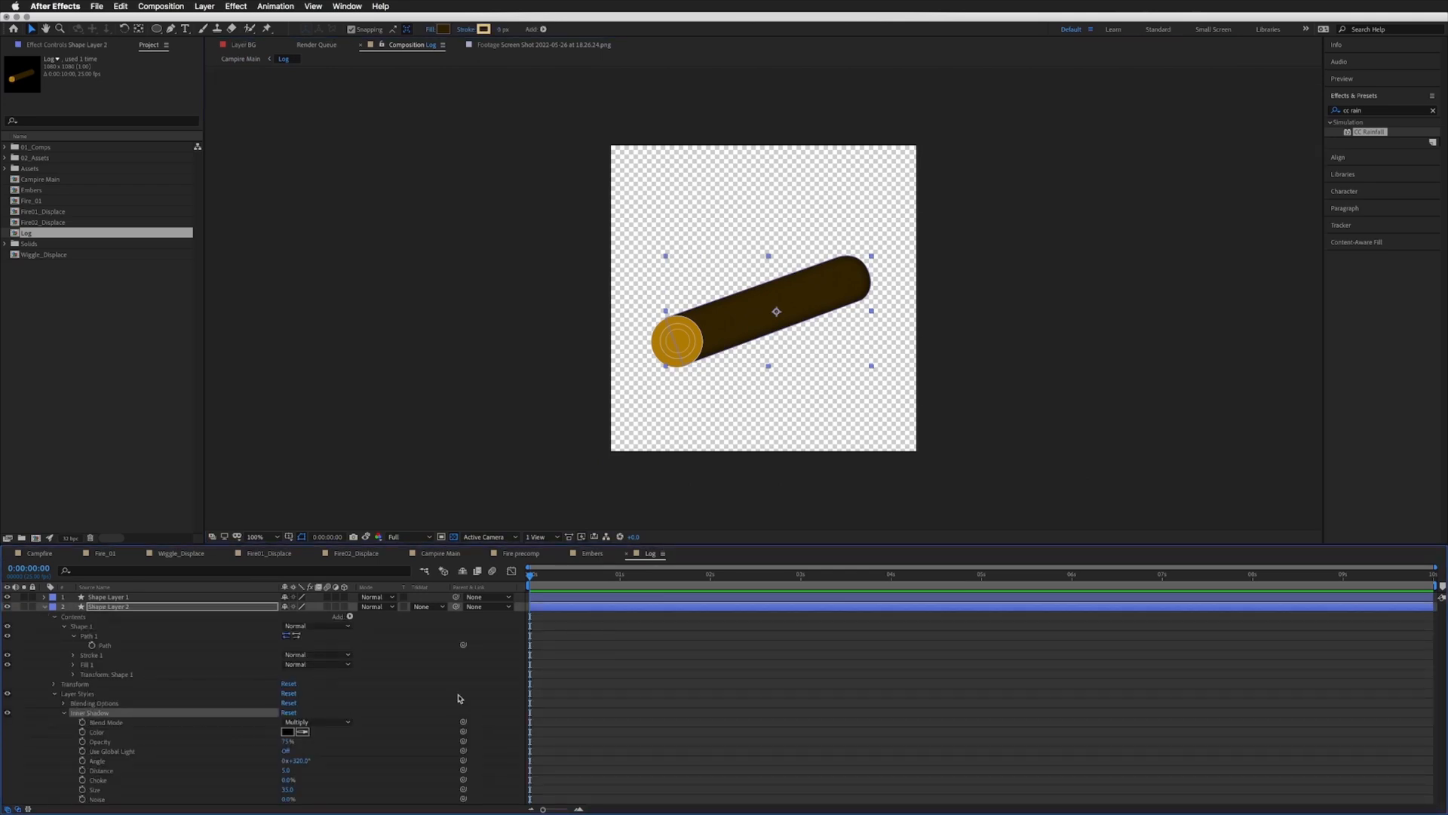
pyautogui.click(288, 789)
pyautogui.write('0')
pyautogui.press('Return')
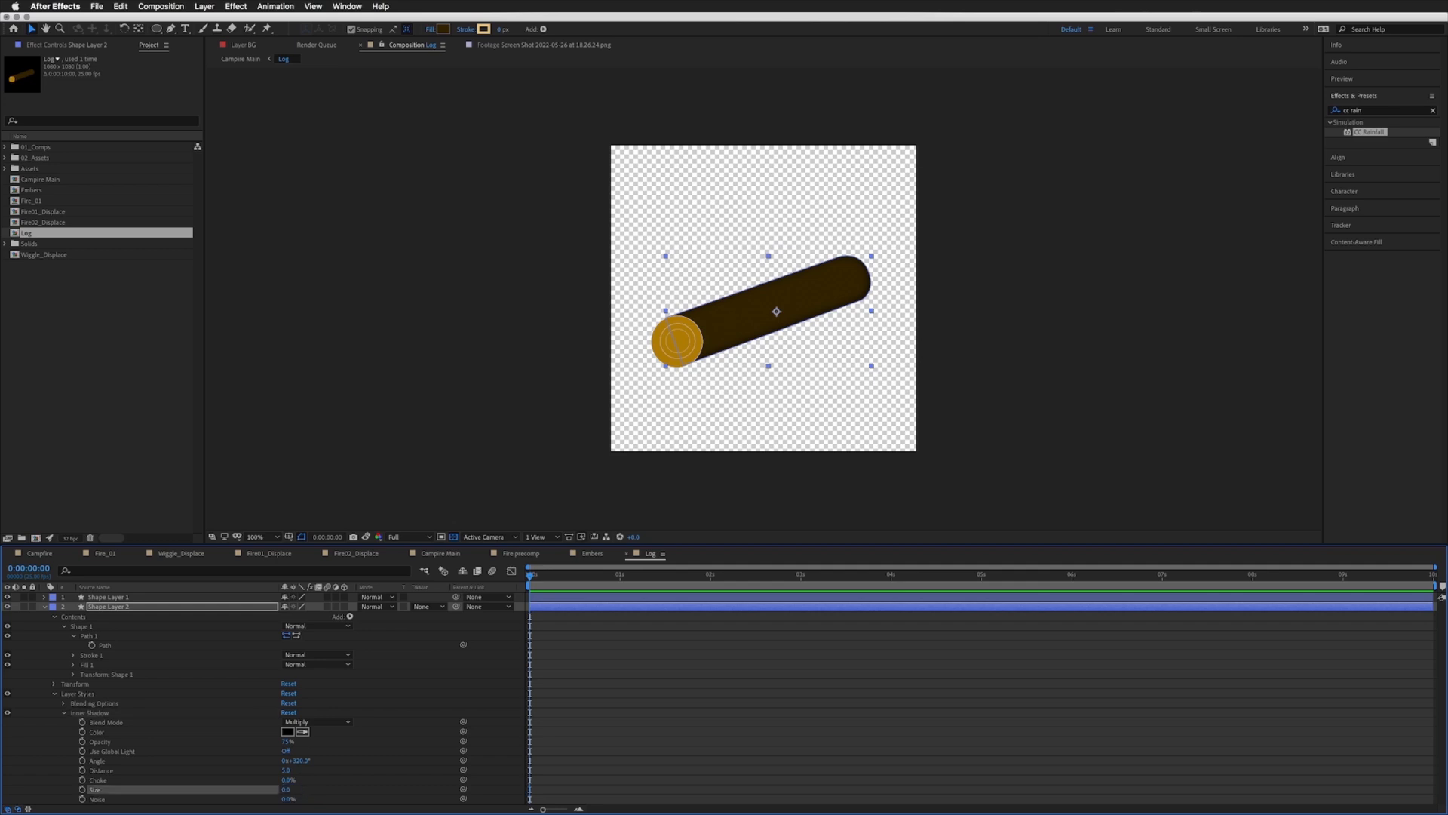
pyautogui.click(456, 554)
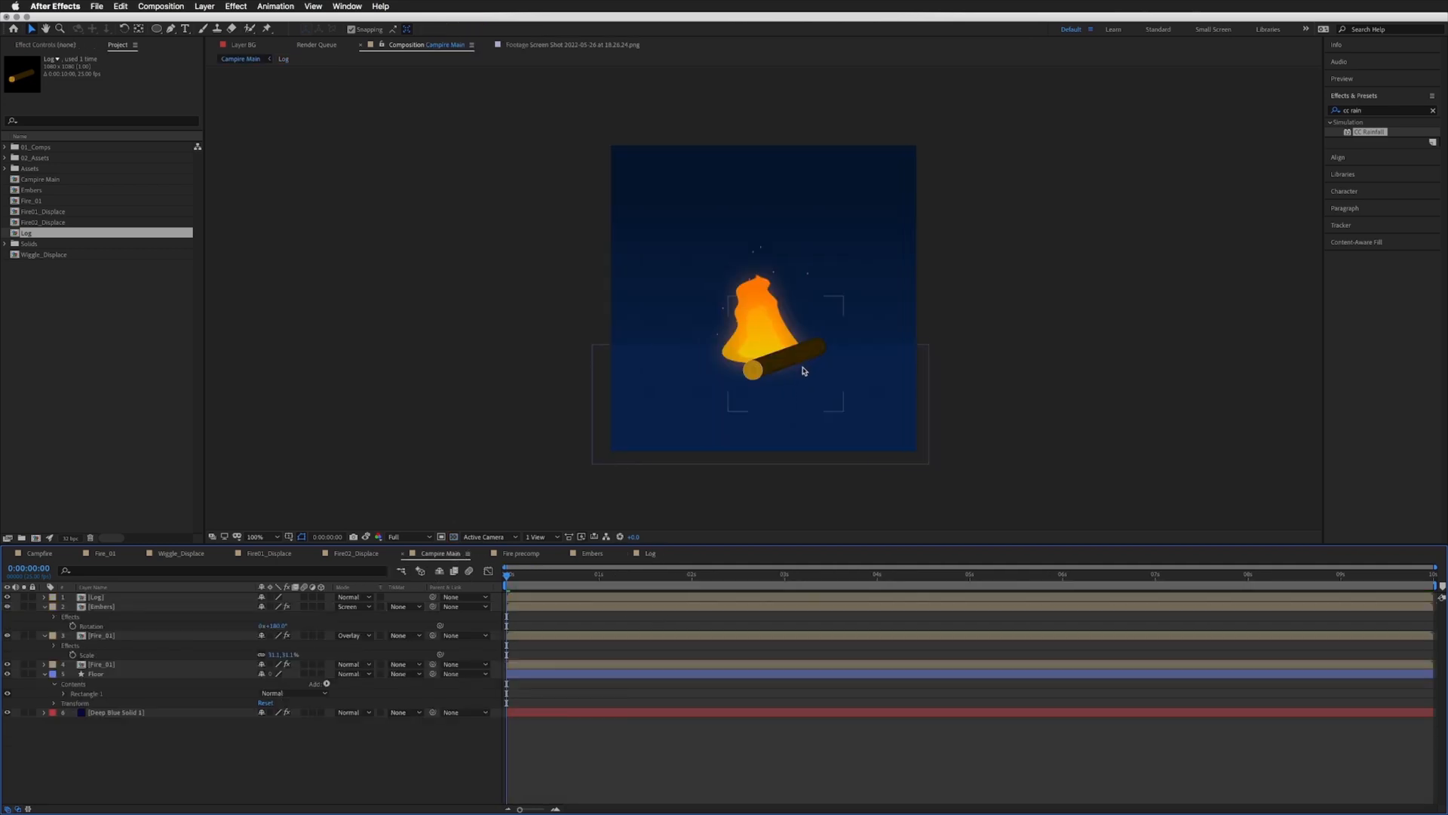
# Step: Set the log body's inner shadow size to 10 in the Log composition and check it against the fire
pyautogui.click(649, 555)
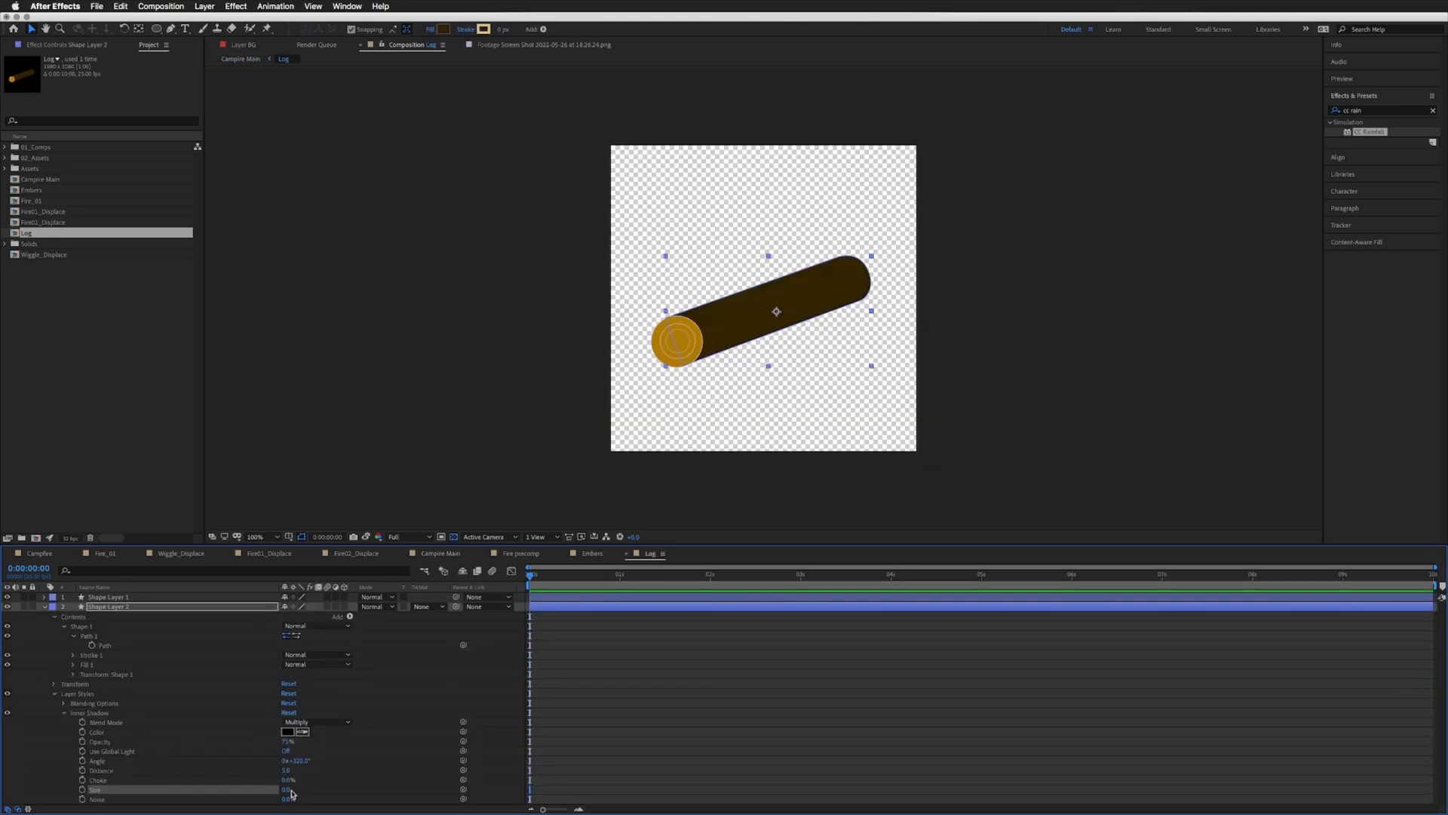
pyautogui.click(317, 800)
pyautogui.click(288, 789)
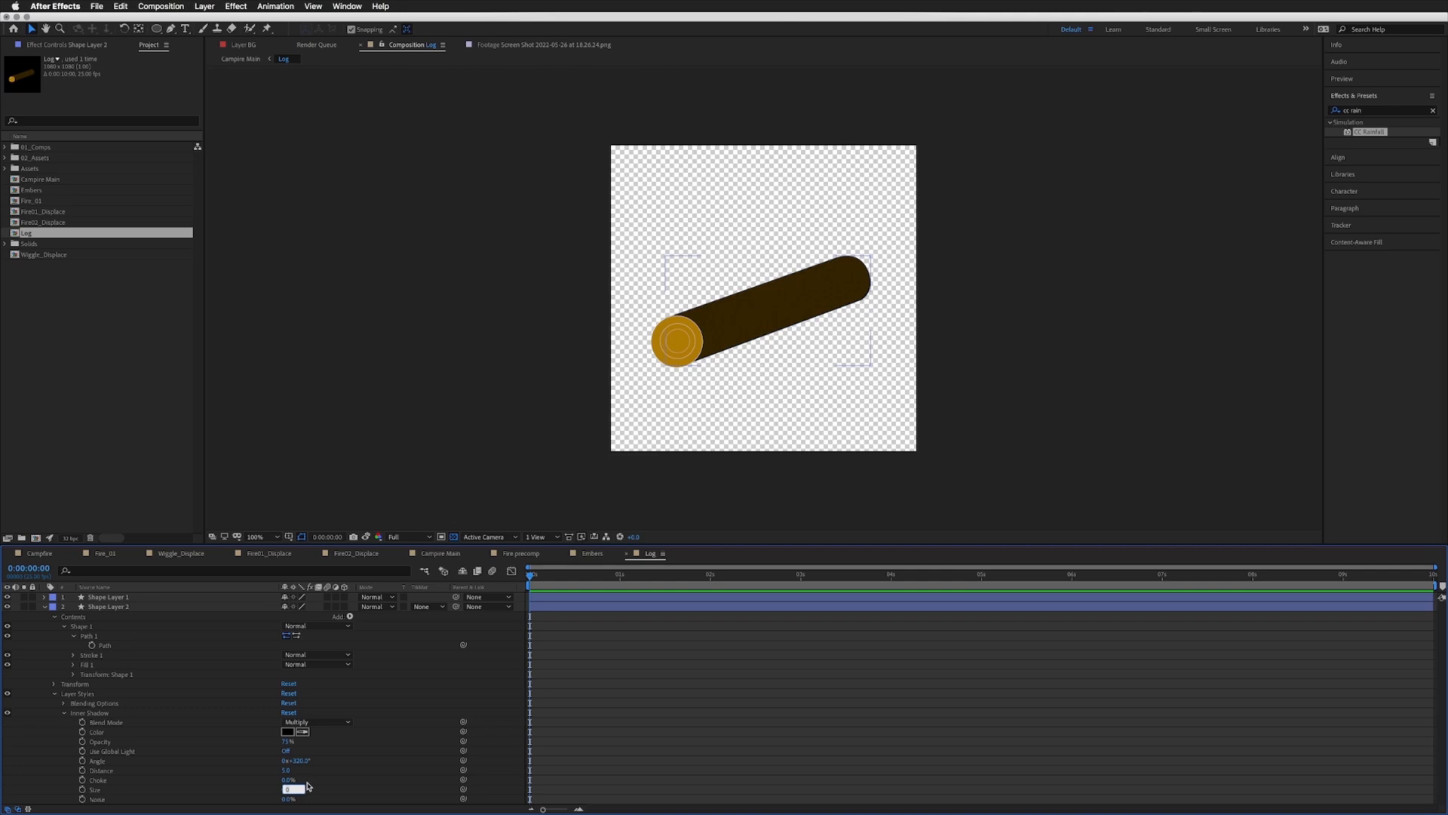
pyautogui.write('10')
pyautogui.press('Return')
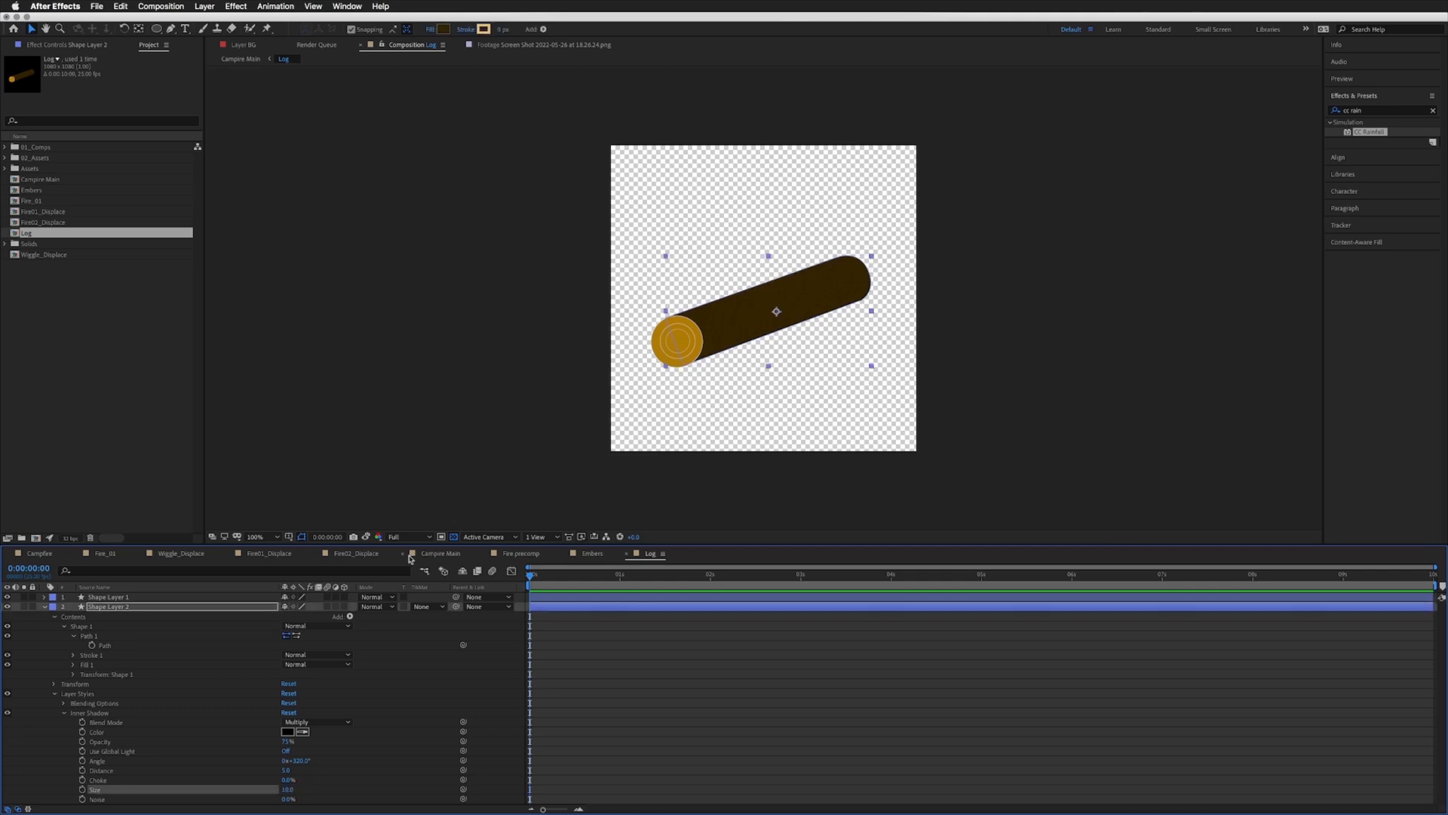
pyautogui.click(438, 555)
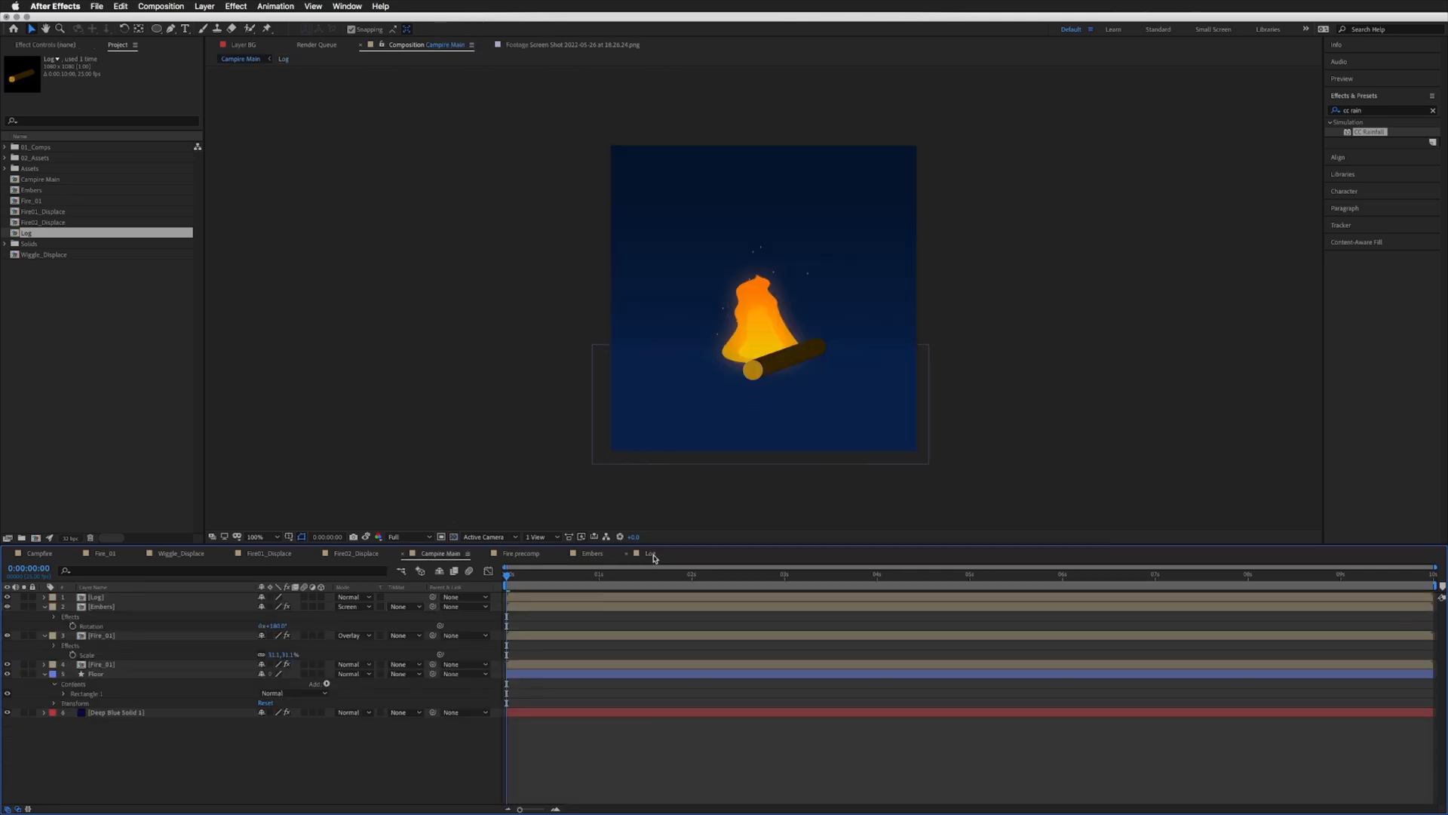
# Step: Lower the log body's inner shadow opacity to about 42% and raise its distance to about 40
pyautogui.click(652, 556)
pyautogui.moveTo(289, 745); pyautogui.dragTo(279, 742)
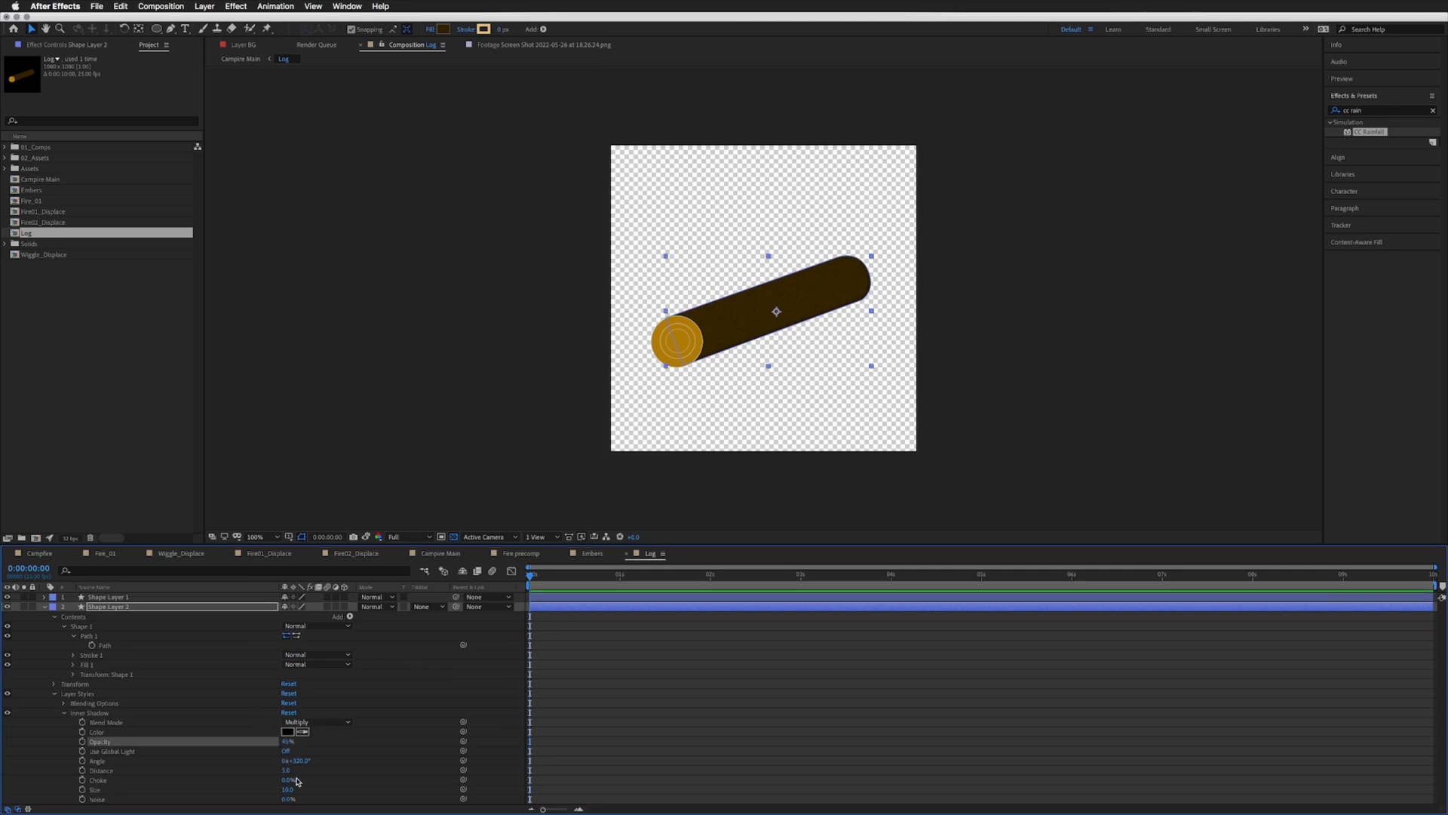
pyautogui.moveTo(286, 768); pyautogui.dragTo(293, 764)
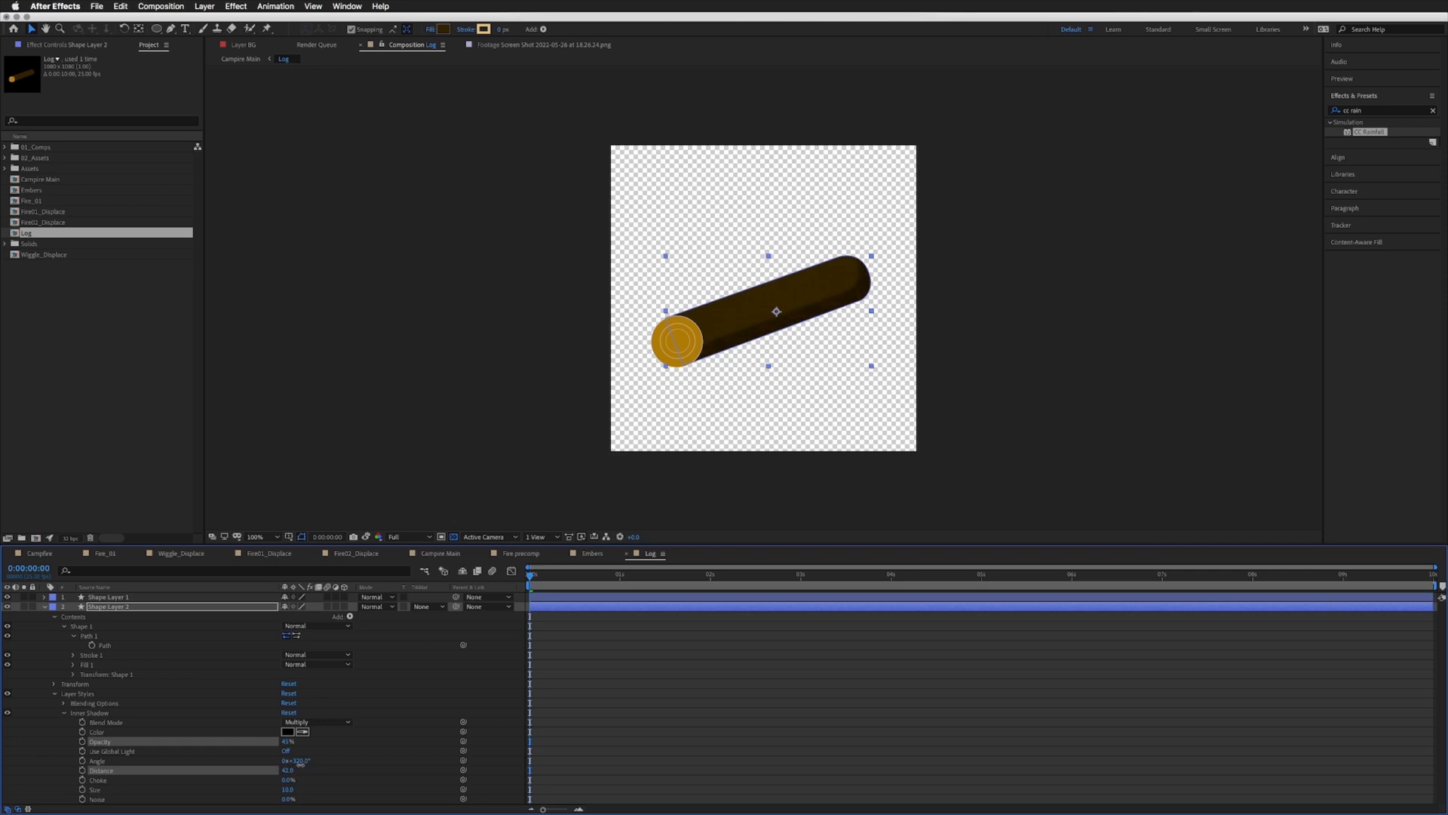
# Step: Set the log body's inner shadow angle to about 286° and its size to 22, checking the log in the main campfire composition
pyautogui.moveTo(300, 763)
pyautogui.mouseDown()
pyautogui.moveTo(312, 757)
pyautogui.moveTo(275, 759)
pyautogui.mouseUp()
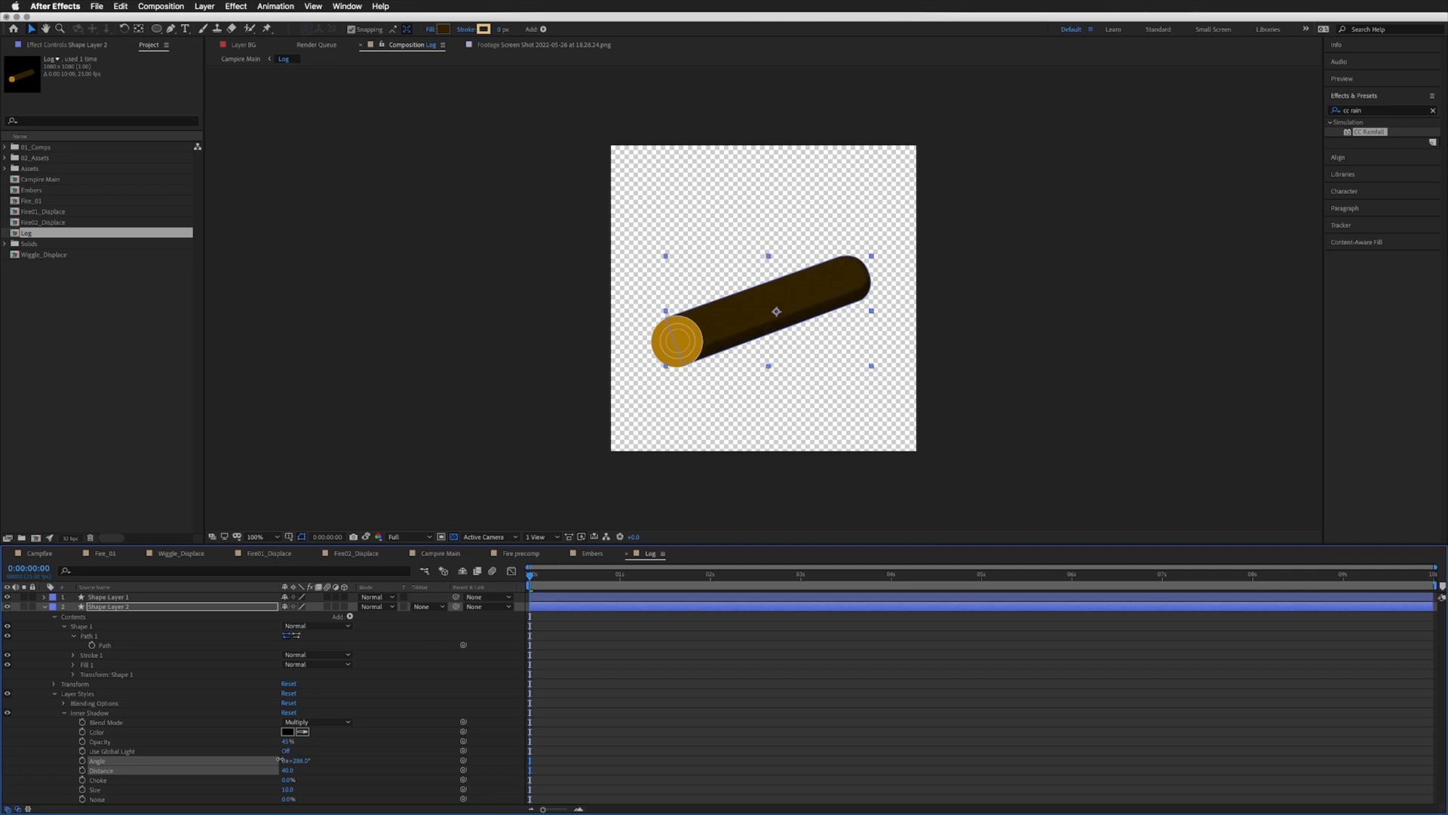
pyautogui.click(299, 760)
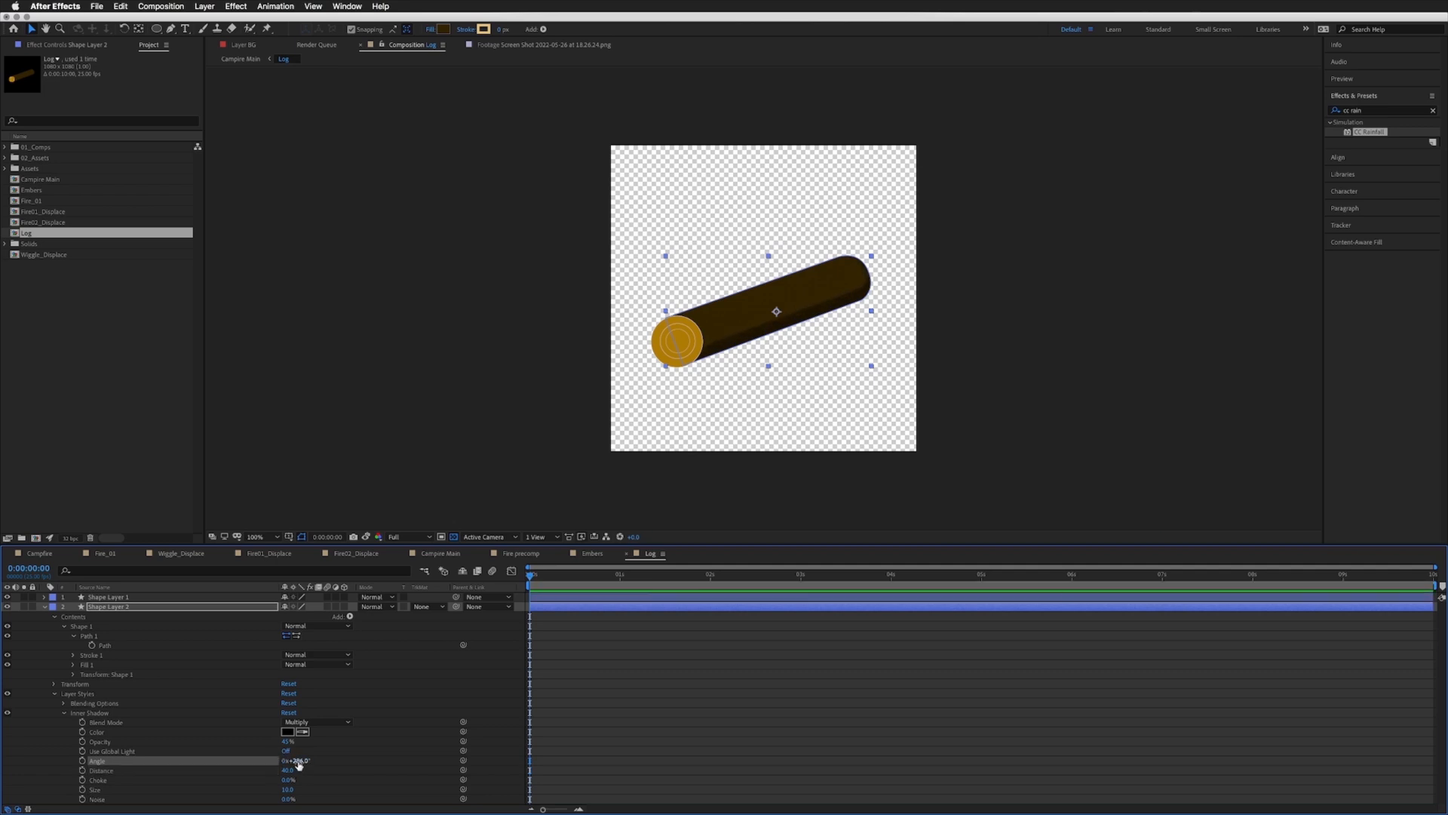
pyautogui.press('Return')
pyautogui.moveTo(287, 789); pyautogui.dragTo(276, 786)
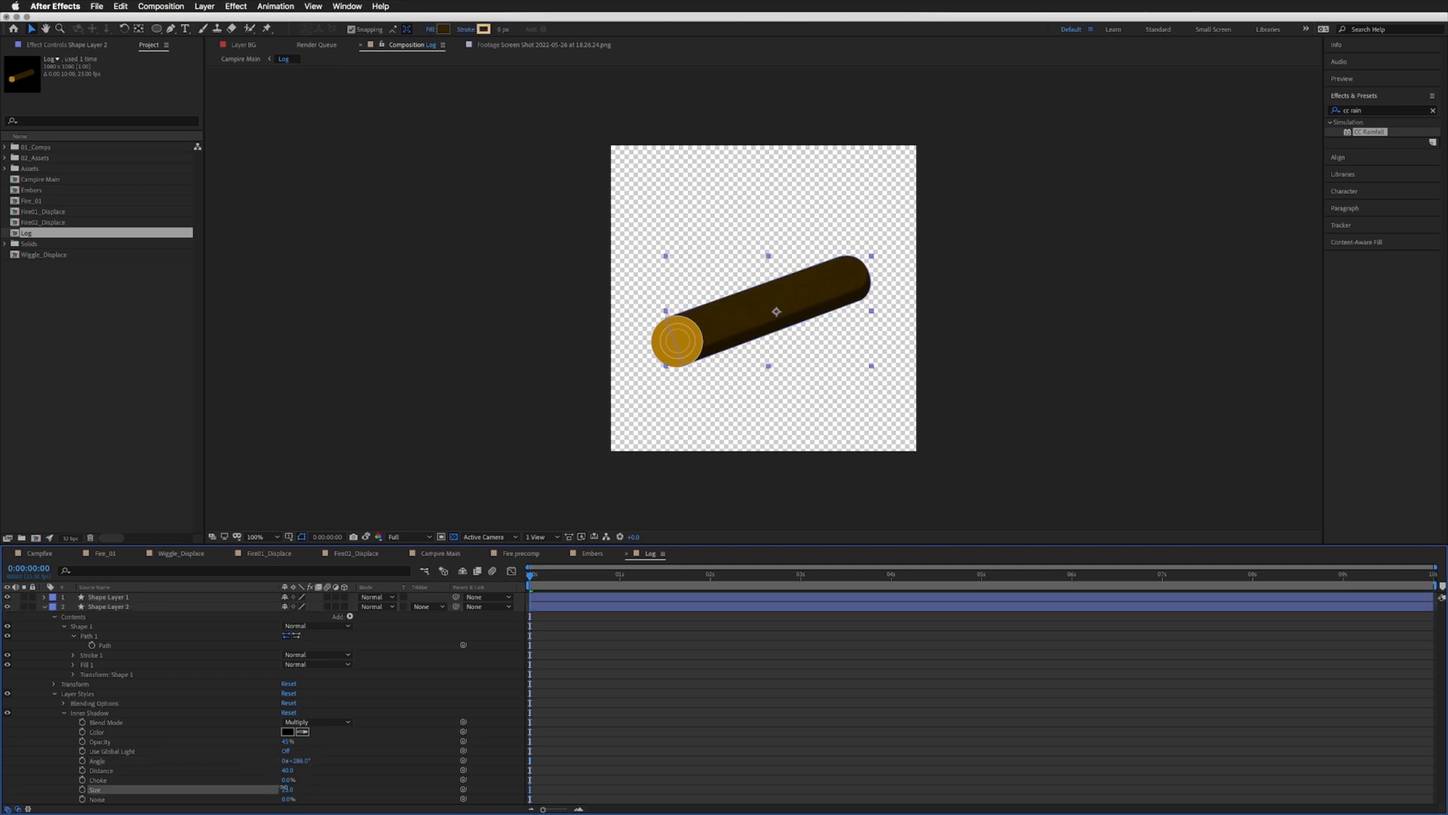
pyautogui.moveTo(283, 789); pyautogui.dragTo(285, 788)
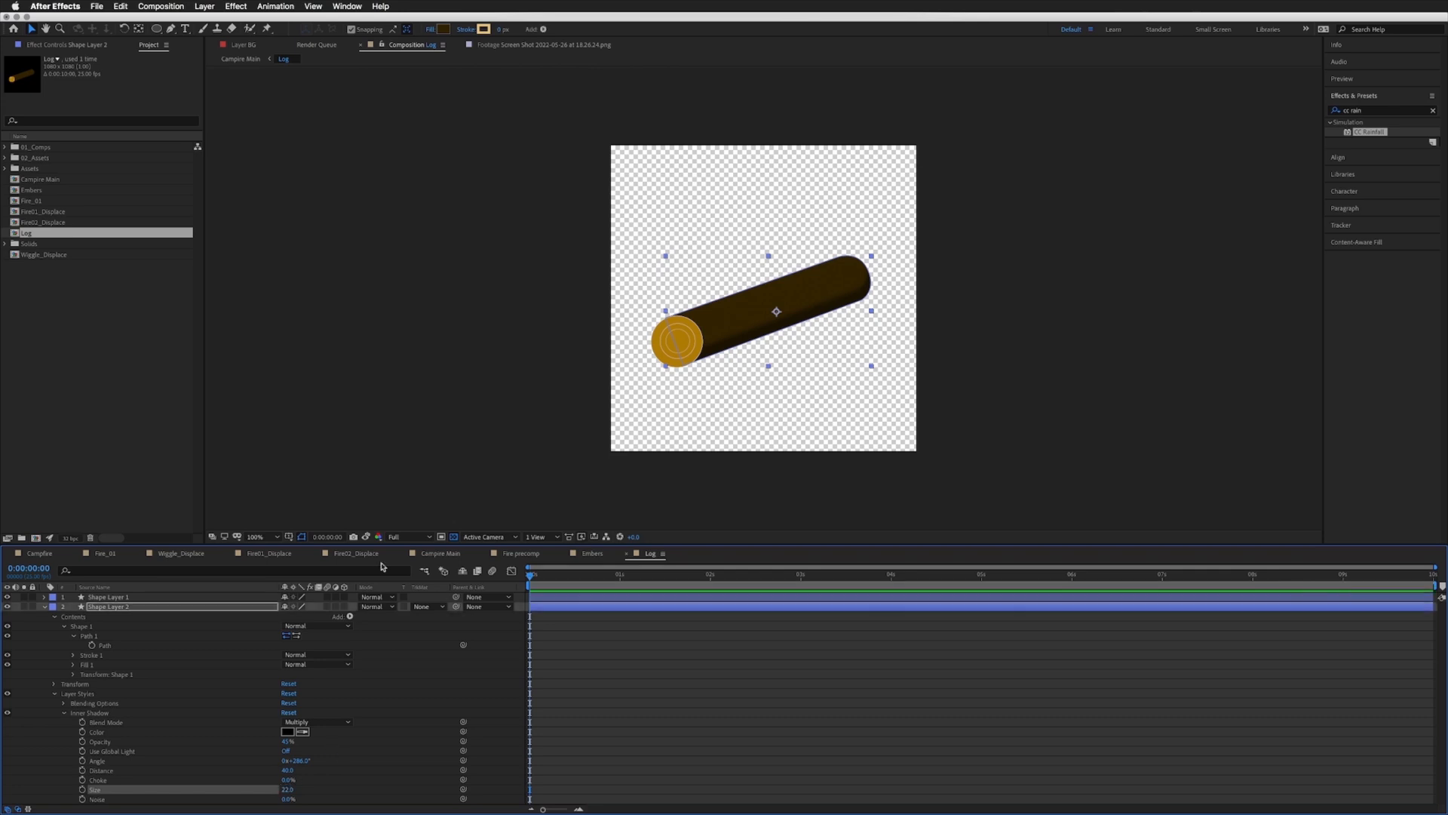
pyautogui.click(442, 553)
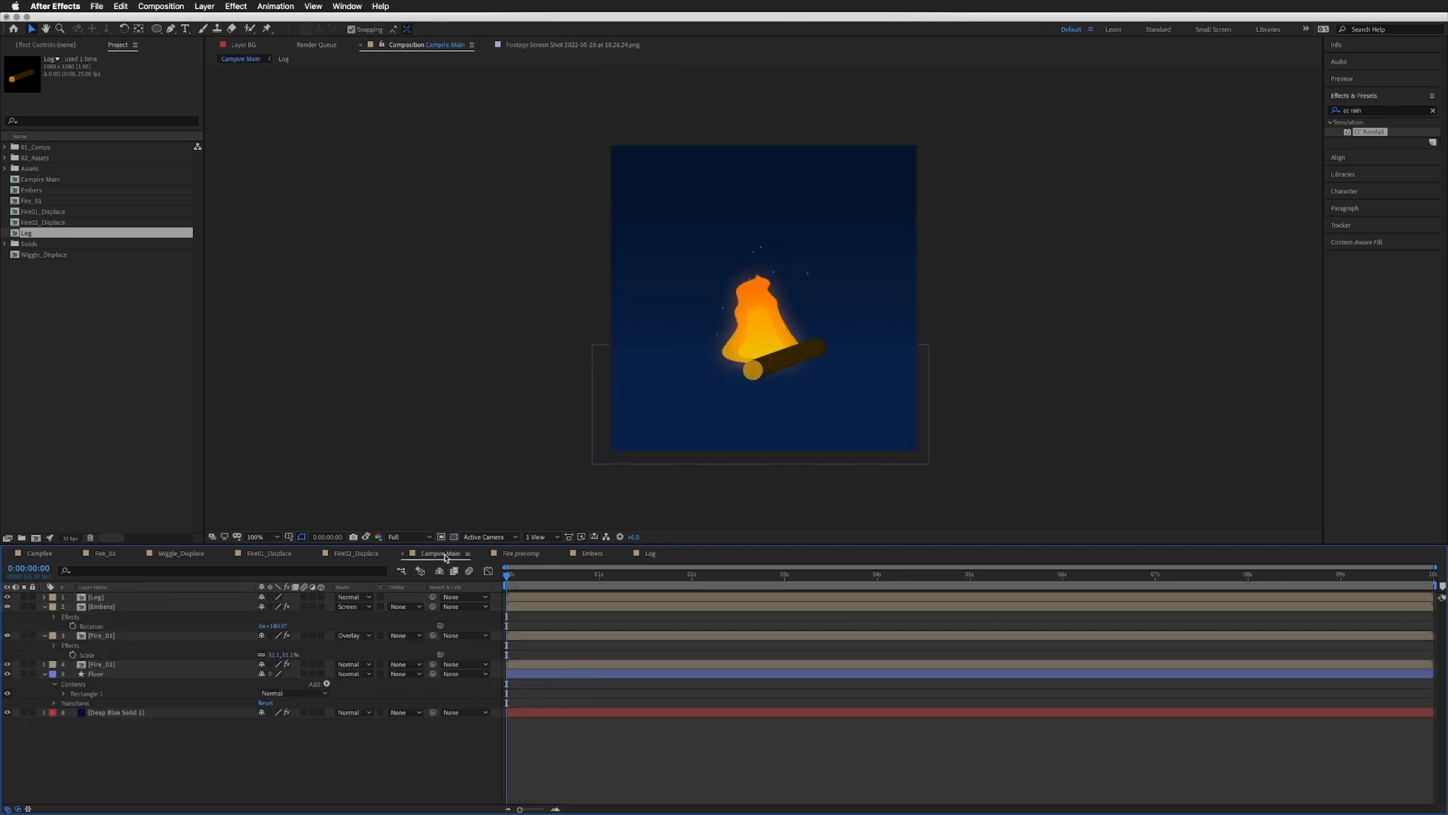
# Step: Change the fill of the log end's base ellipse to light tan DFB34C and collapse the log-end layer's properties
pyautogui.click(646, 555)
pyautogui.click(48, 608)
pyautogui.click(108, 596)
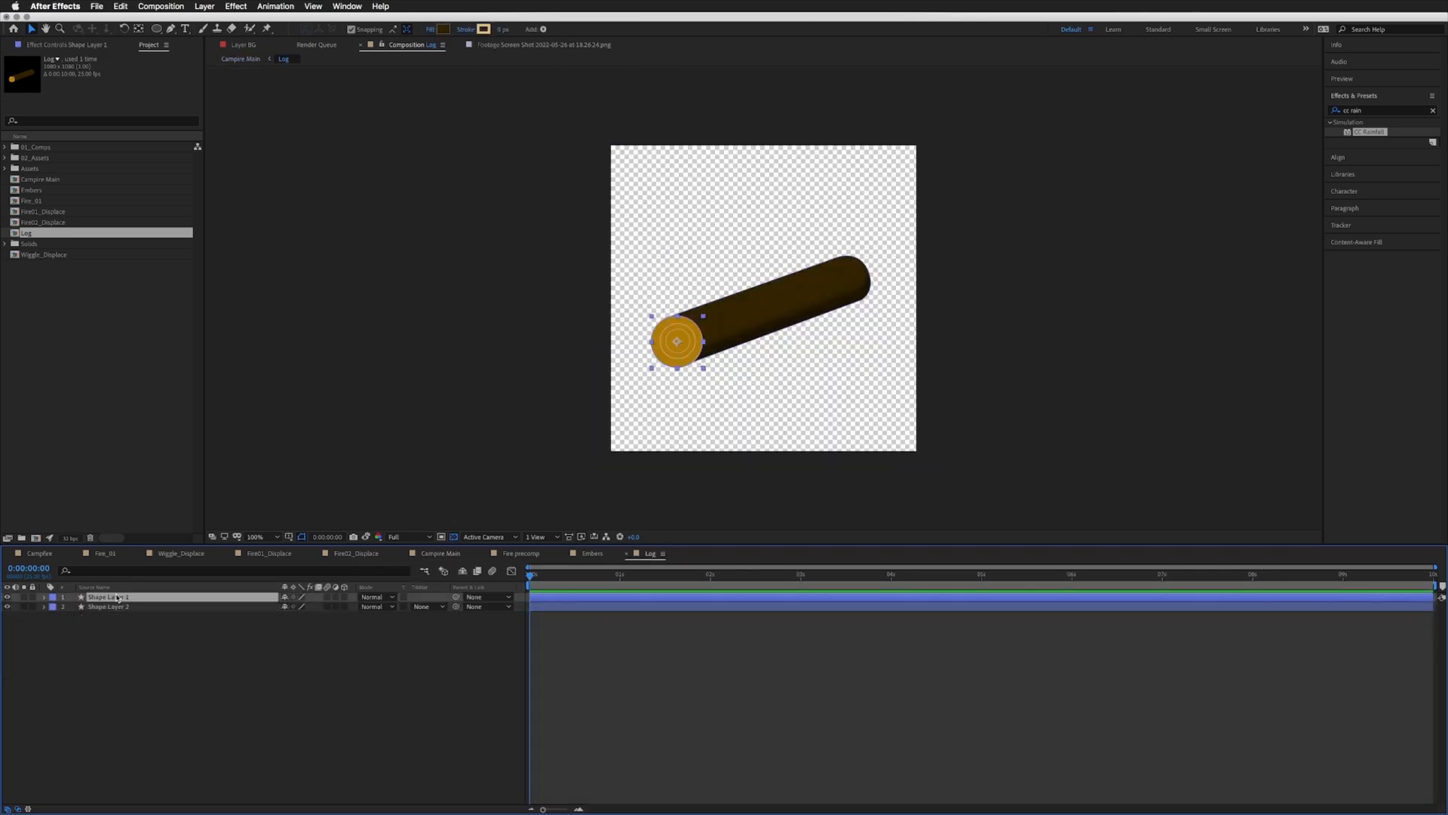
pyautogui.click(45, 598)
pyautogui.click(64, 617)
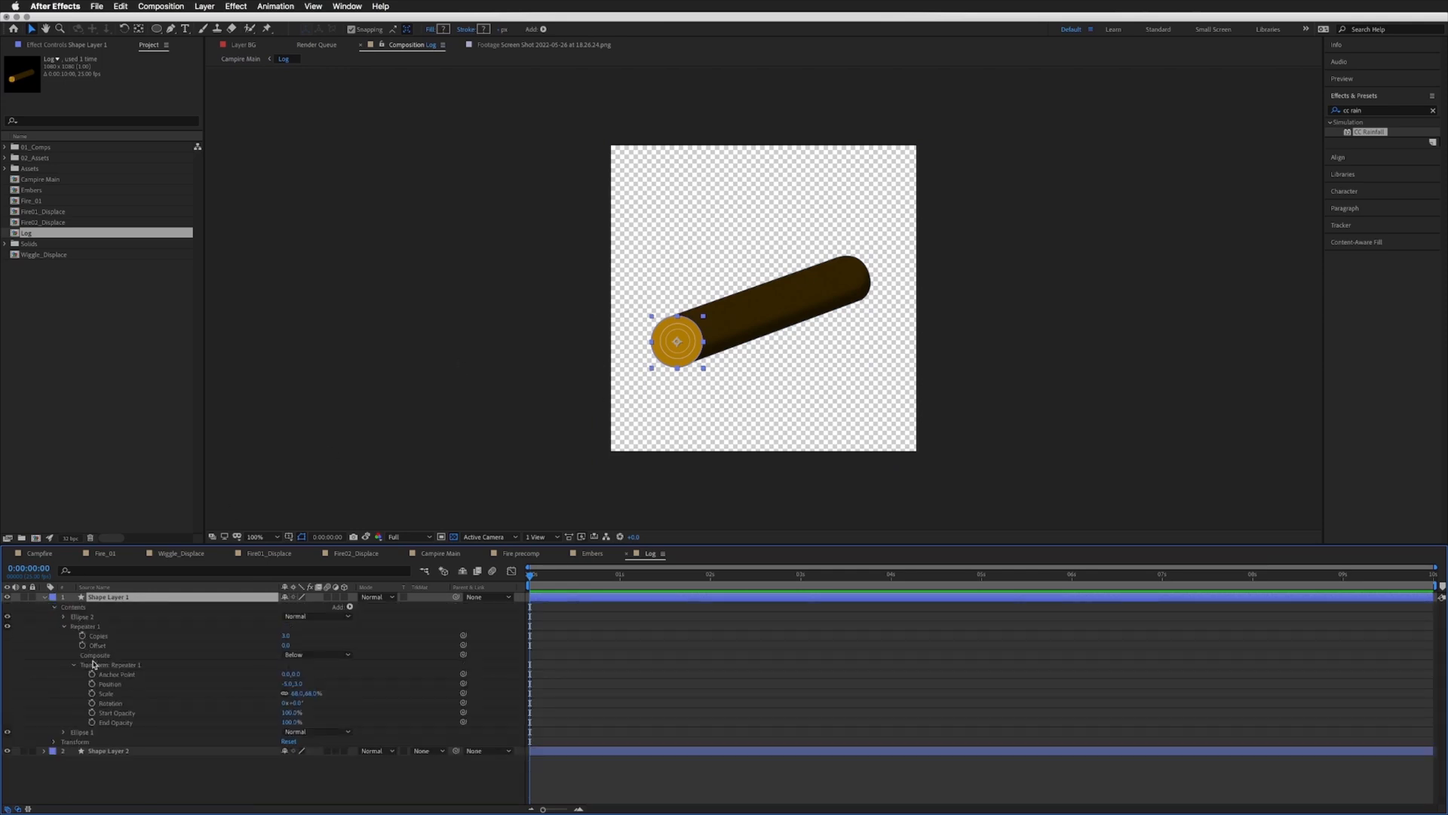
pyautogui.click(78, 733)
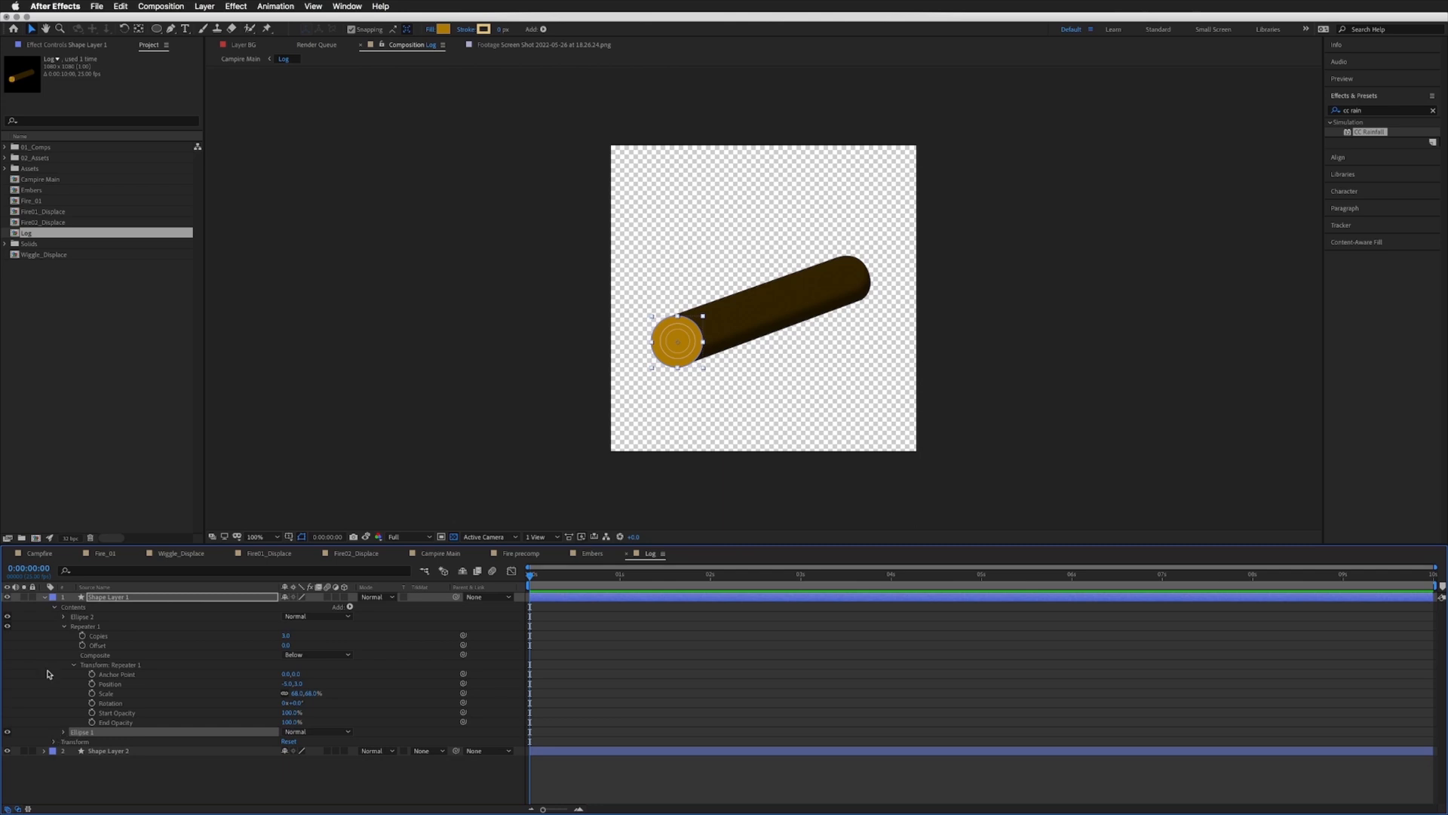
pyautogui.click(440, 29)
pyautogui.moveTo(414, 226); pyautogui.dragTo(403, 210)
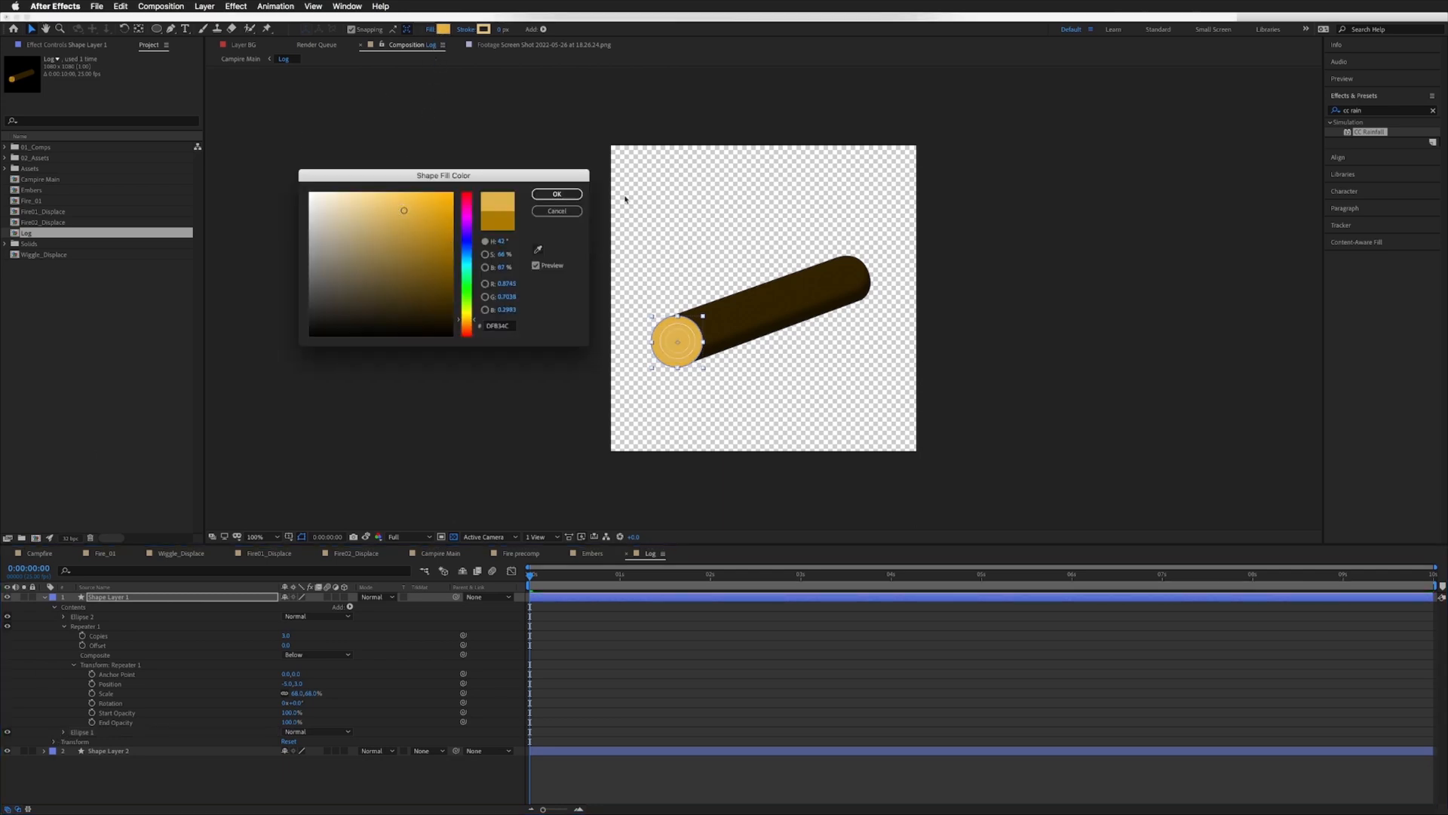
pyautogui.click(557, 194)
pyautogui.click(740, 654)
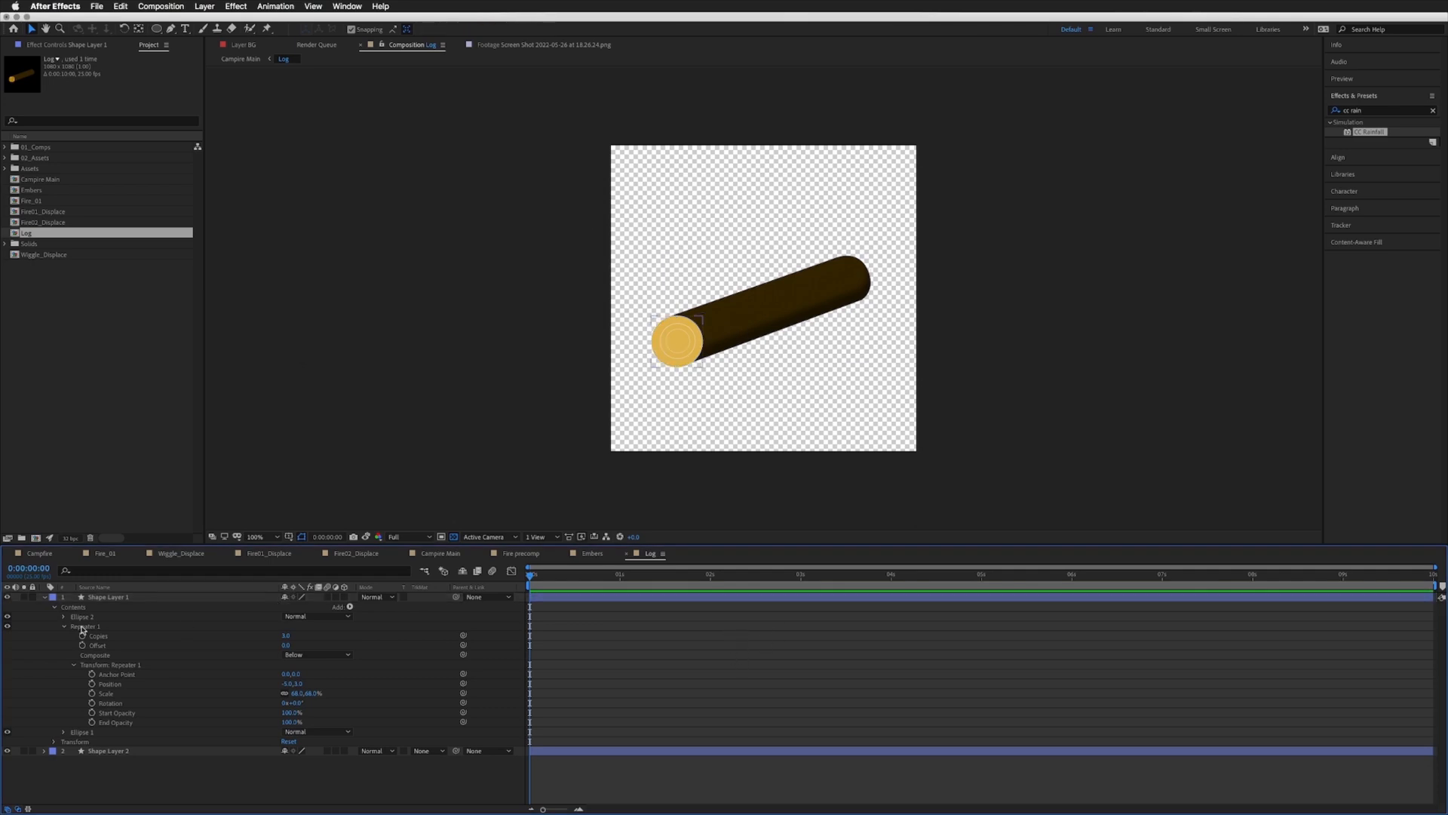
pyautogui.click(98, 600)
pyautogui.press('u')
pyautogui.click(205, 683)
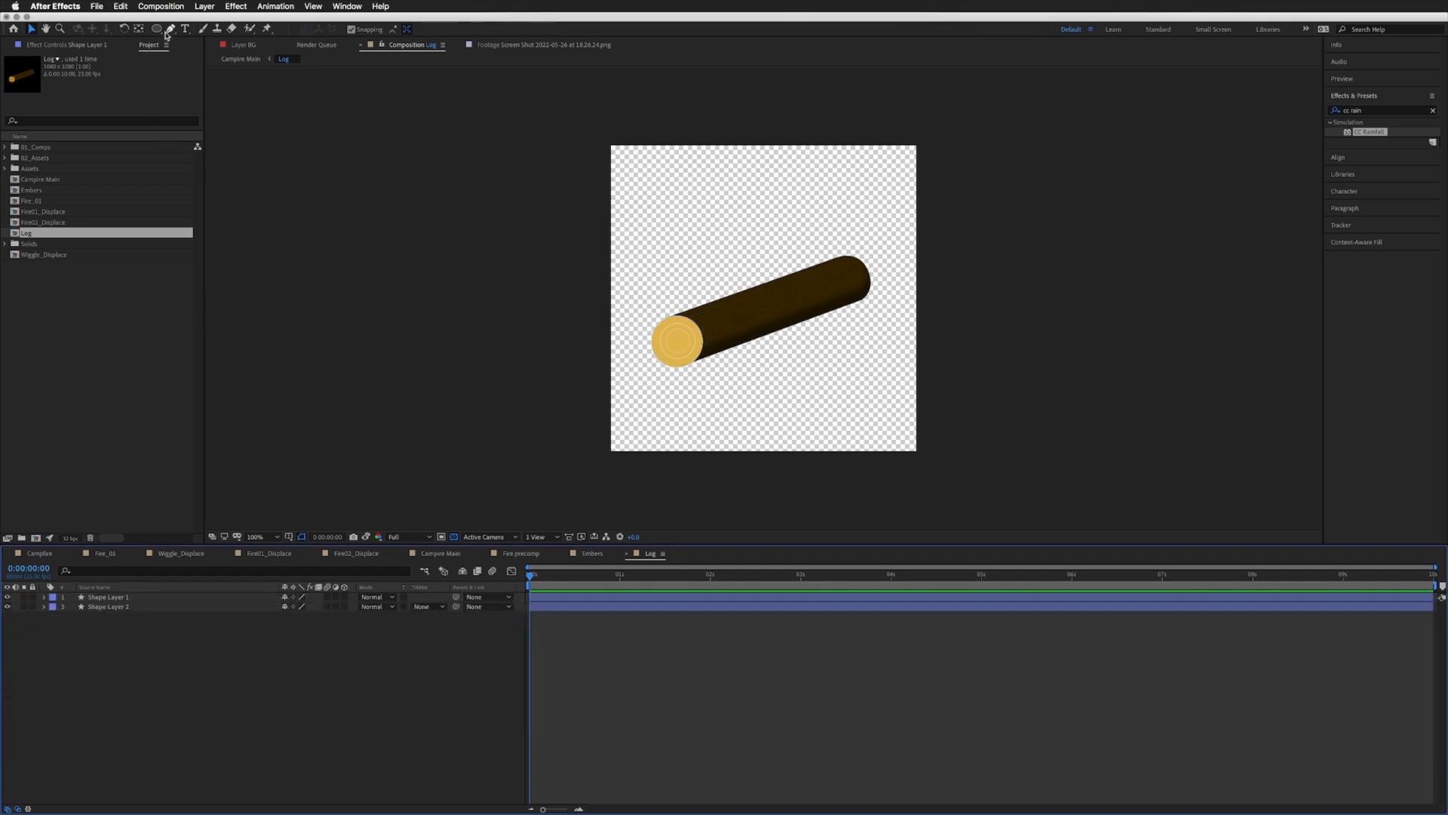
# Step: Draw a closed four-point shape with the Pen tool on a new layer, covering the upper half of the log and extending above it
pyautogui.click(135, 605)
pyautogui.moveTo(63, 637); pyautogui.dragTo(140, 693)
pyautogui.click(170, 28)
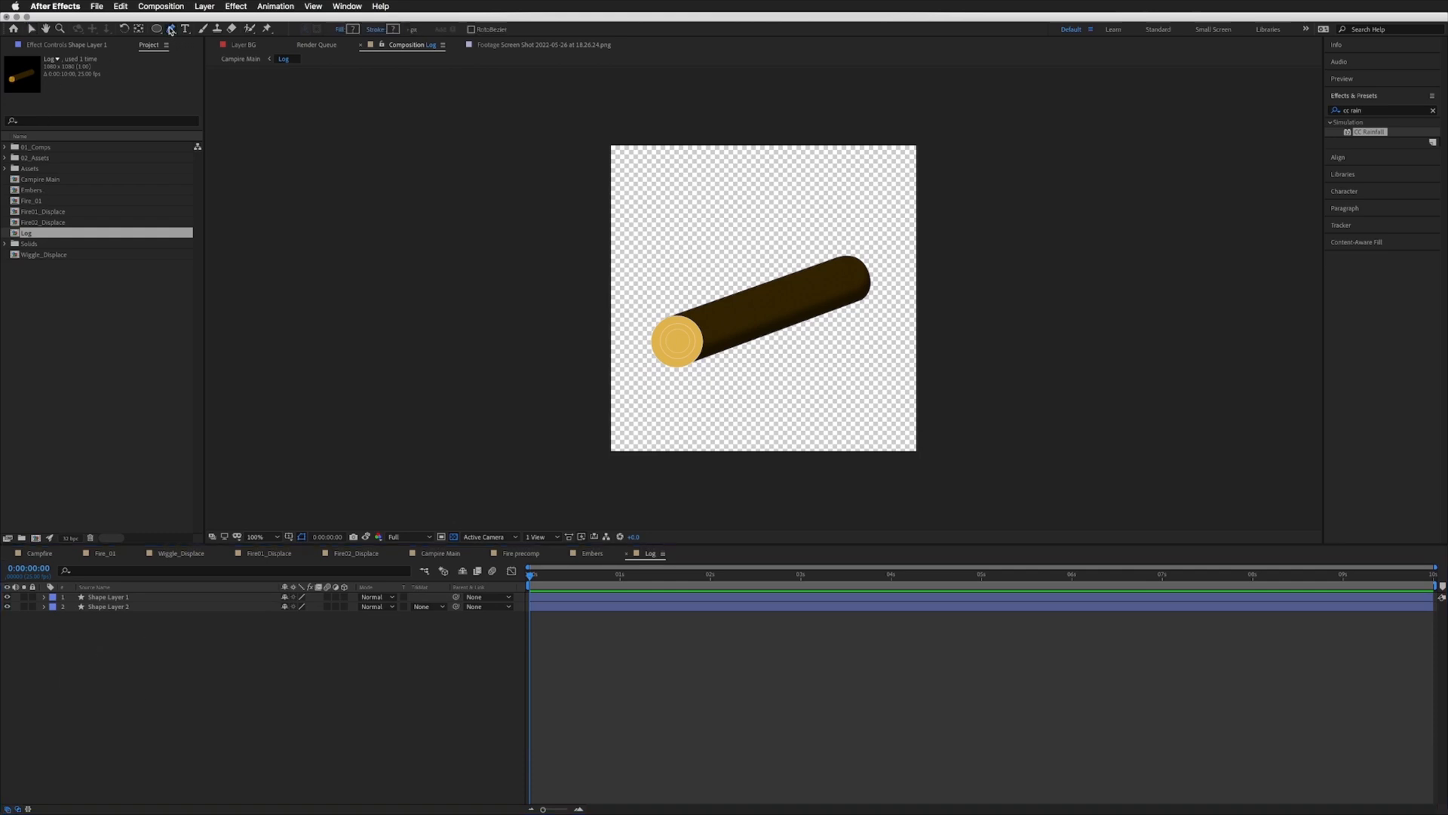
pyautogui.click(636, 341)
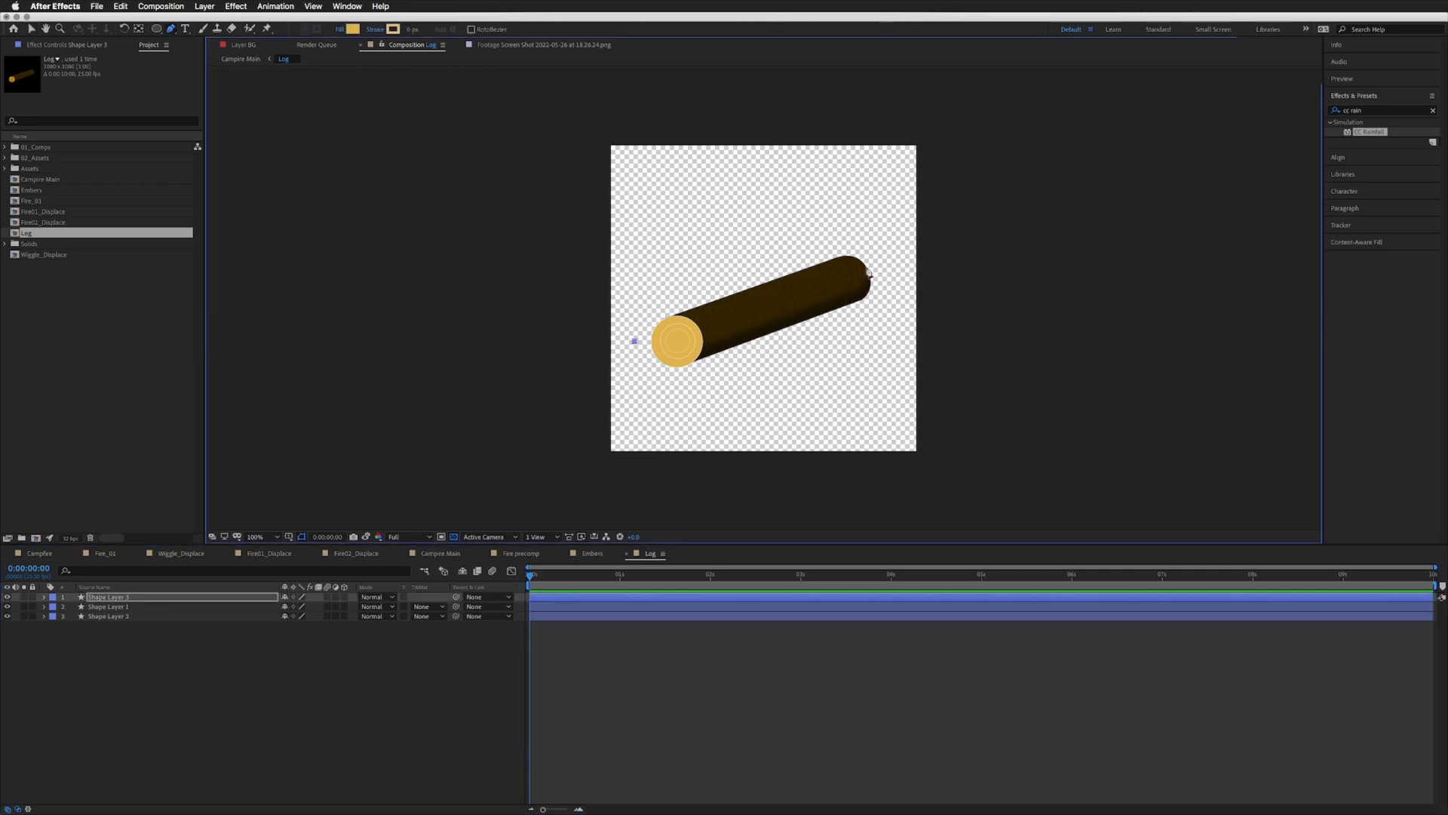
pyautogui.click(891, 247)
pyautogui.click(860, 192)
pyautogui.click(580, 291)
pyautogui.click(636, 342)
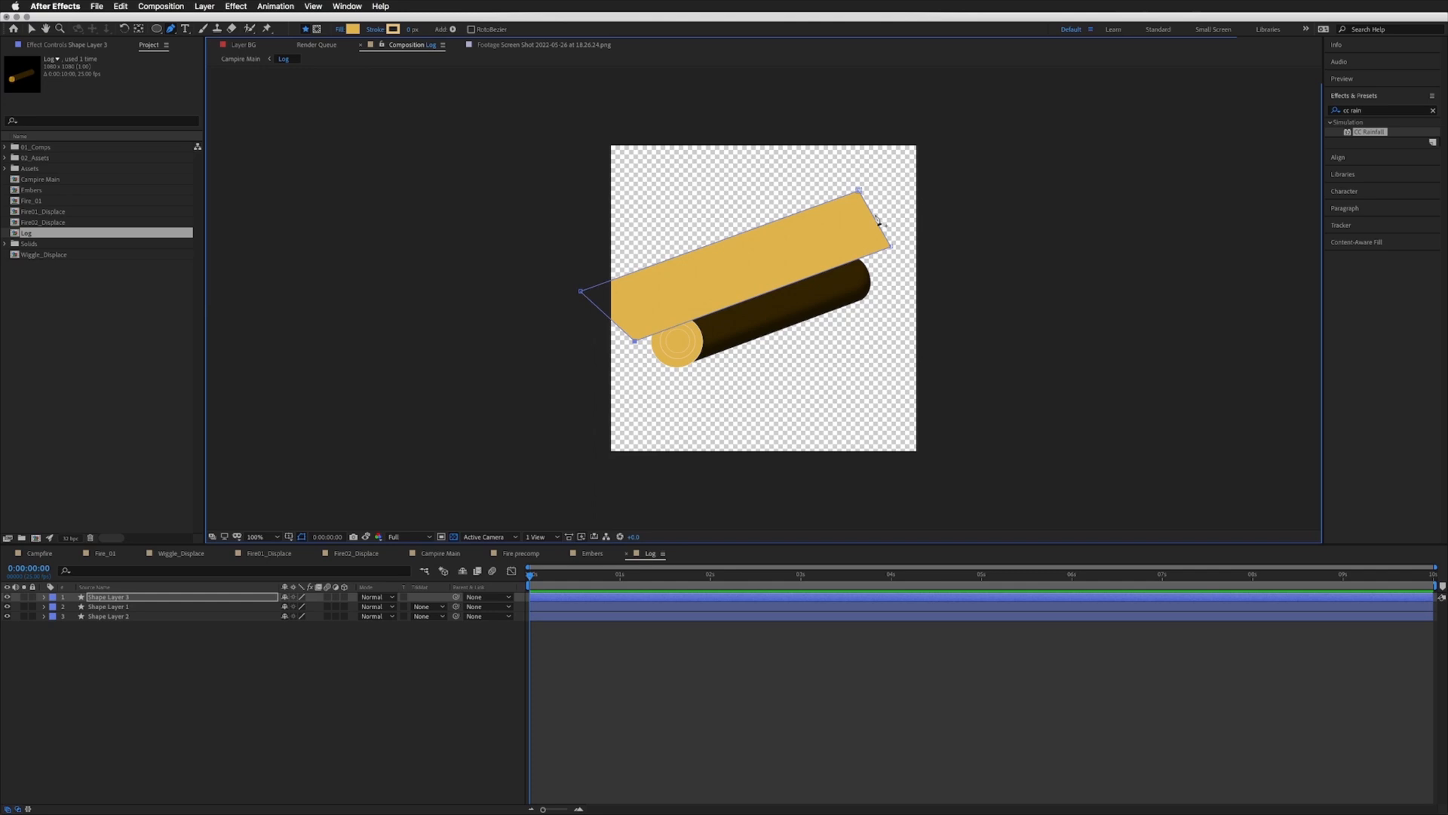
# Step: Change the fill of the new four-point shape to white, FFFFFF
pyautogui.click(354, 31)
pyautogui.moveTo(328, 209); pyautogui.dragTo(282, 171)
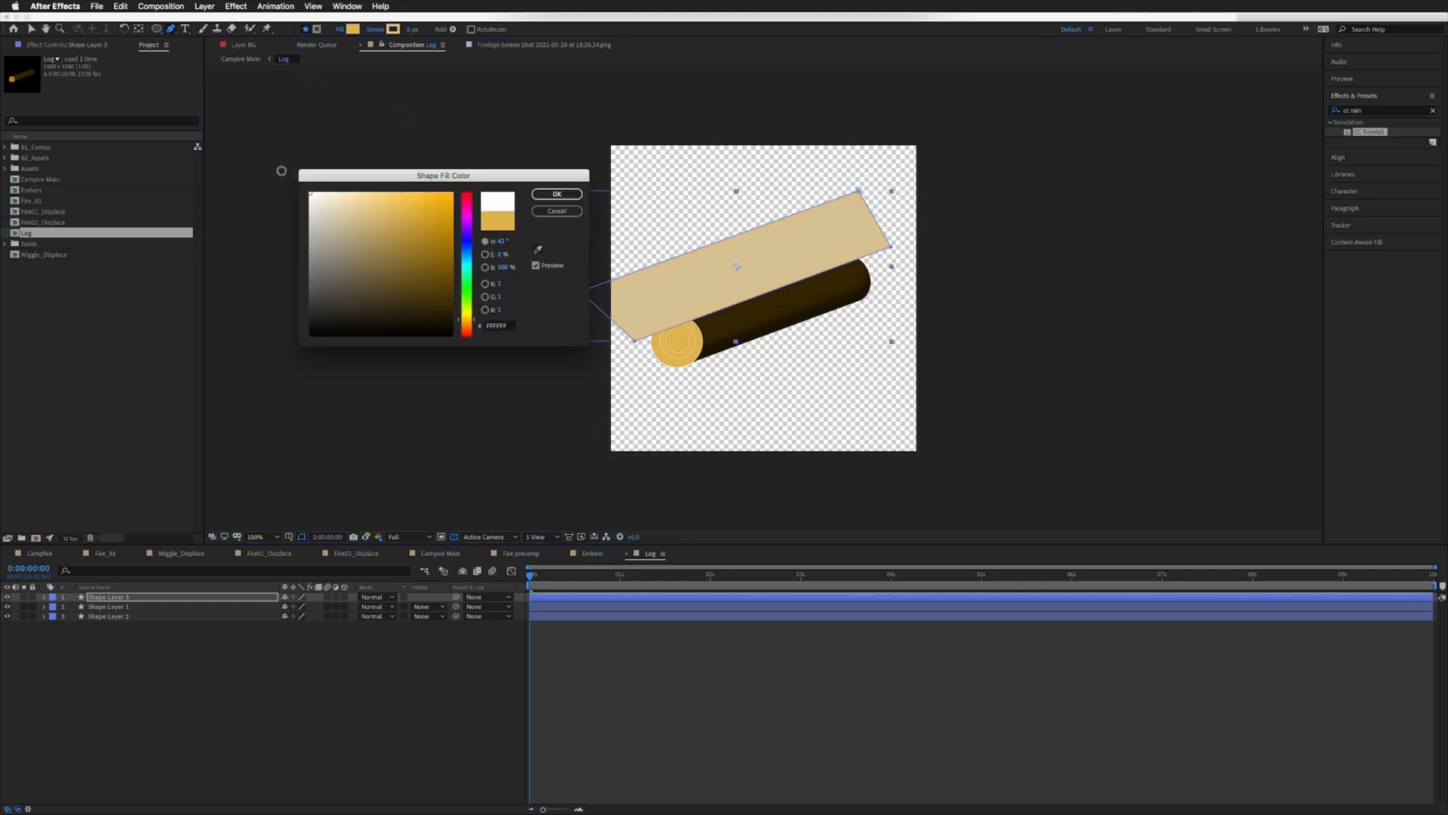
pyautogui.click(575, 197)
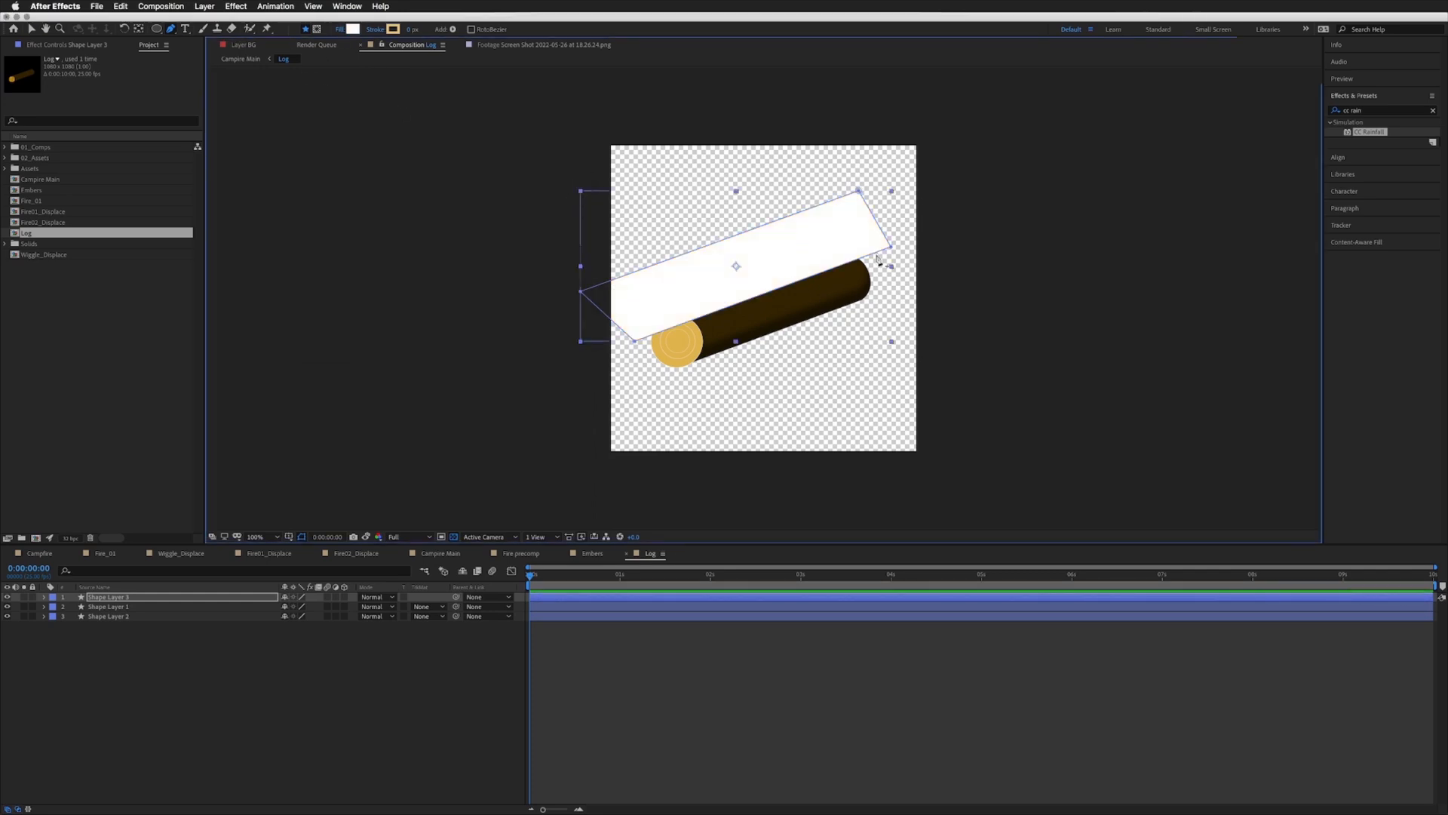
# Step: Pull the white shape's lower-right corner slightly outward and turn on Preserve Underlying Transparency so it stays within the log
pyautogui.press('v')
pyautogui.moveTo(893, 248); pyautogui.dragTo(897, 246)
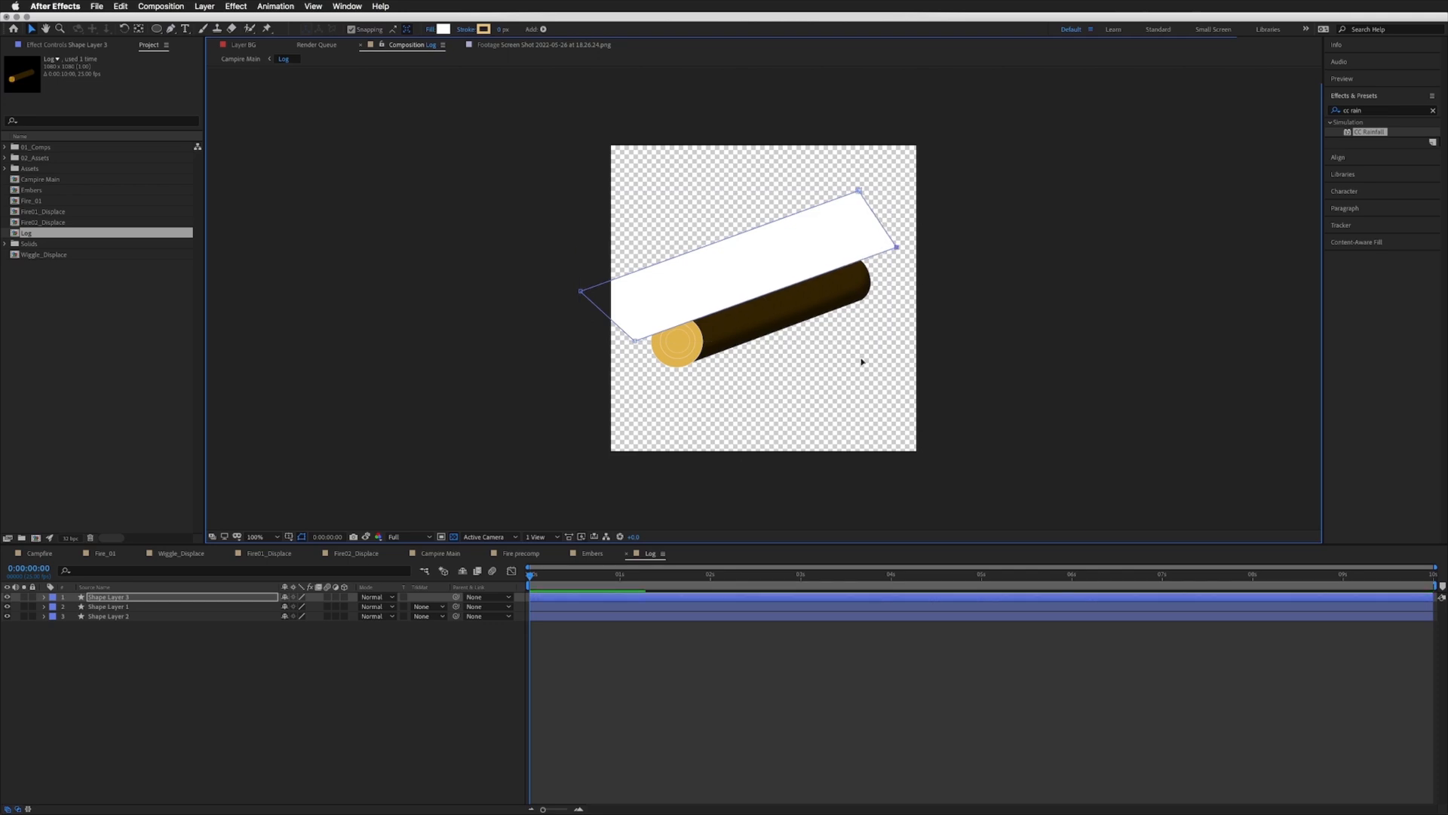
pyautogui.click(403, 597)
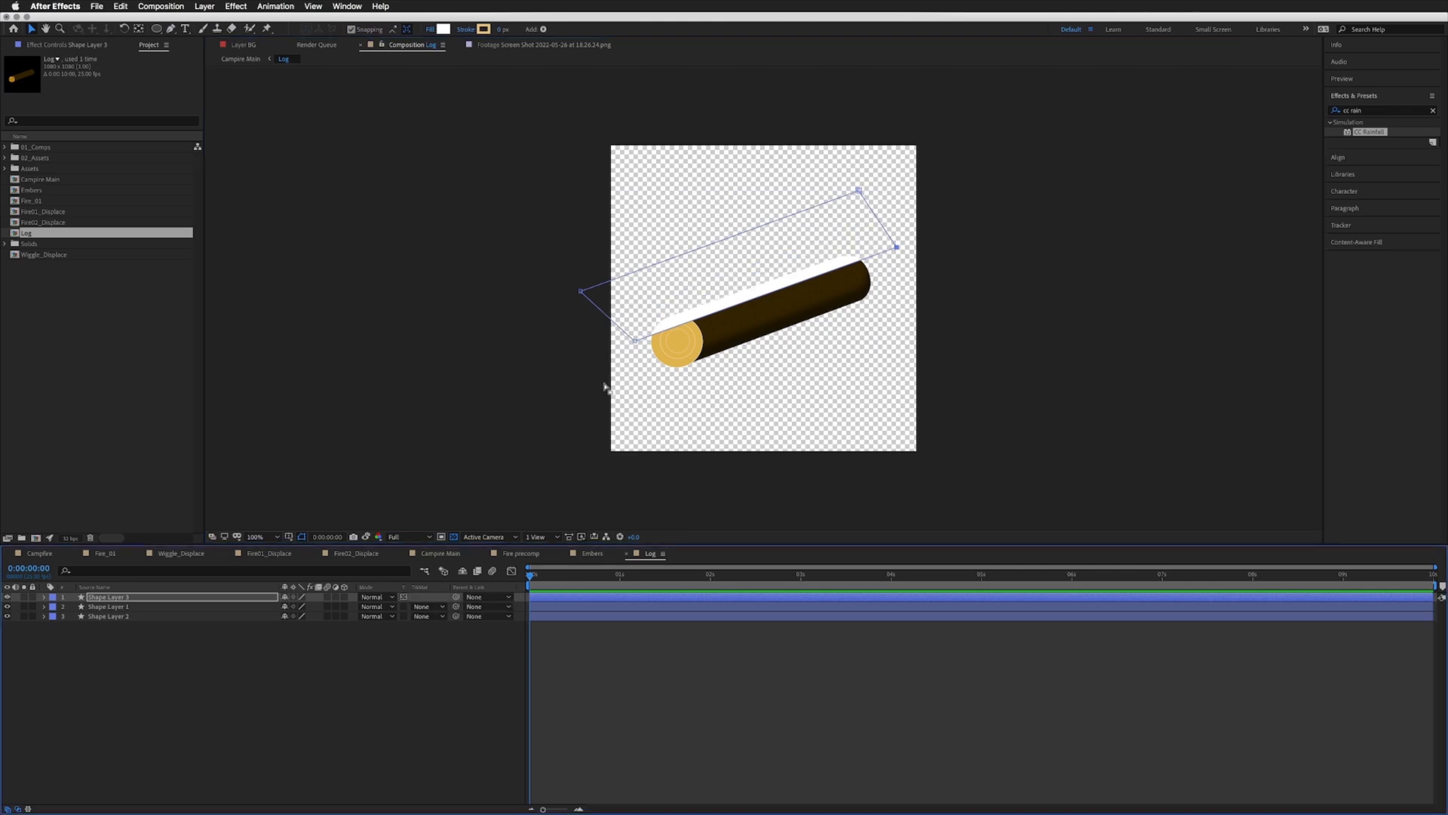
# Step: Reorder the layers so the log-end layer sits above the white highlight shape
pyautogui.click(112, 606)
pyautogui.click(118, 616)
pyautogui.click(136, 654)
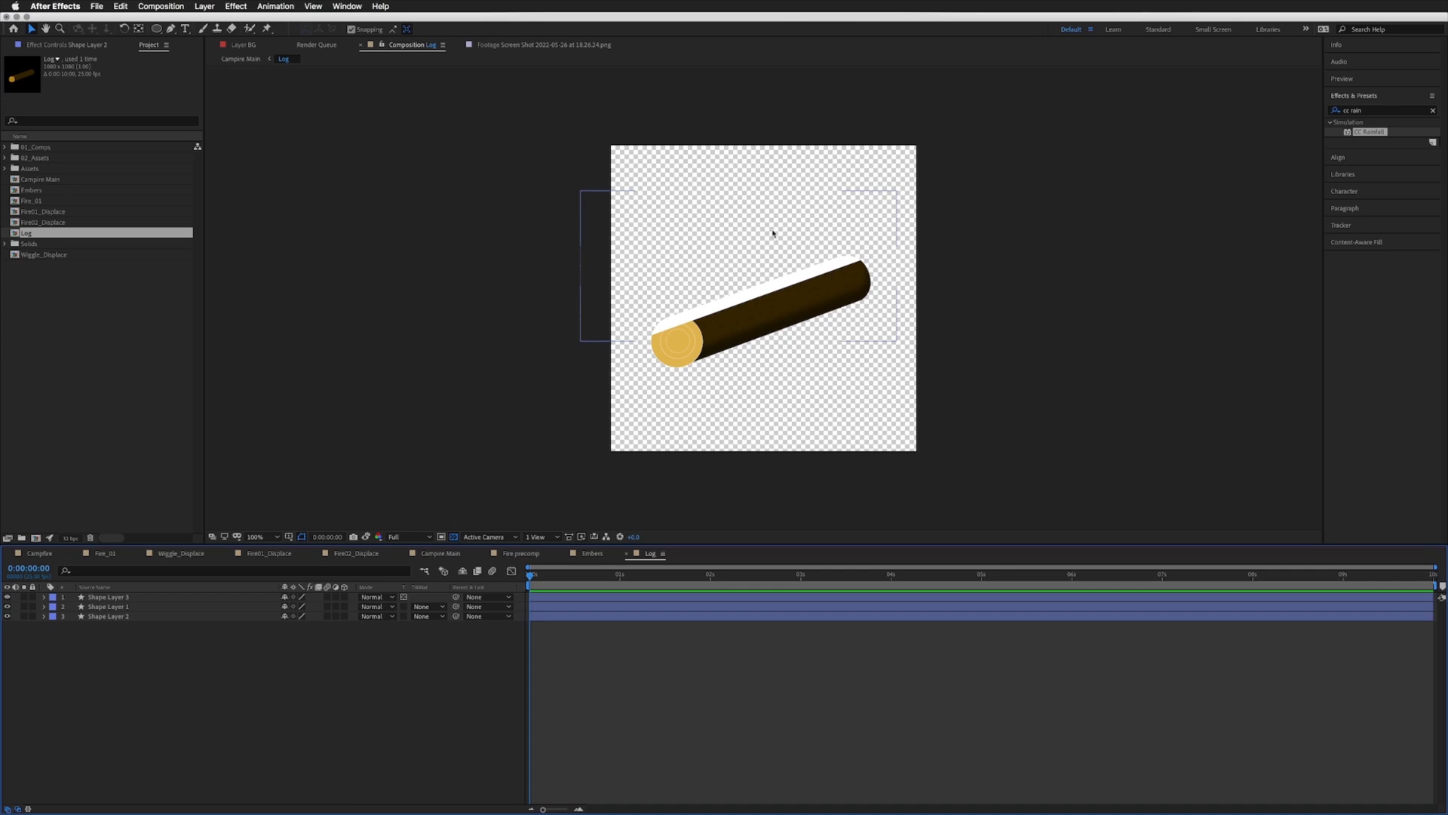
pyautogui.click(728, 232)
pyautogui.moveTo(114, 601); pyautogui.dragTo(115, 605)
# Step: Rename the three shape layers from top to bottom as Circle, Shine and log
pyautogui.click(109, 598)
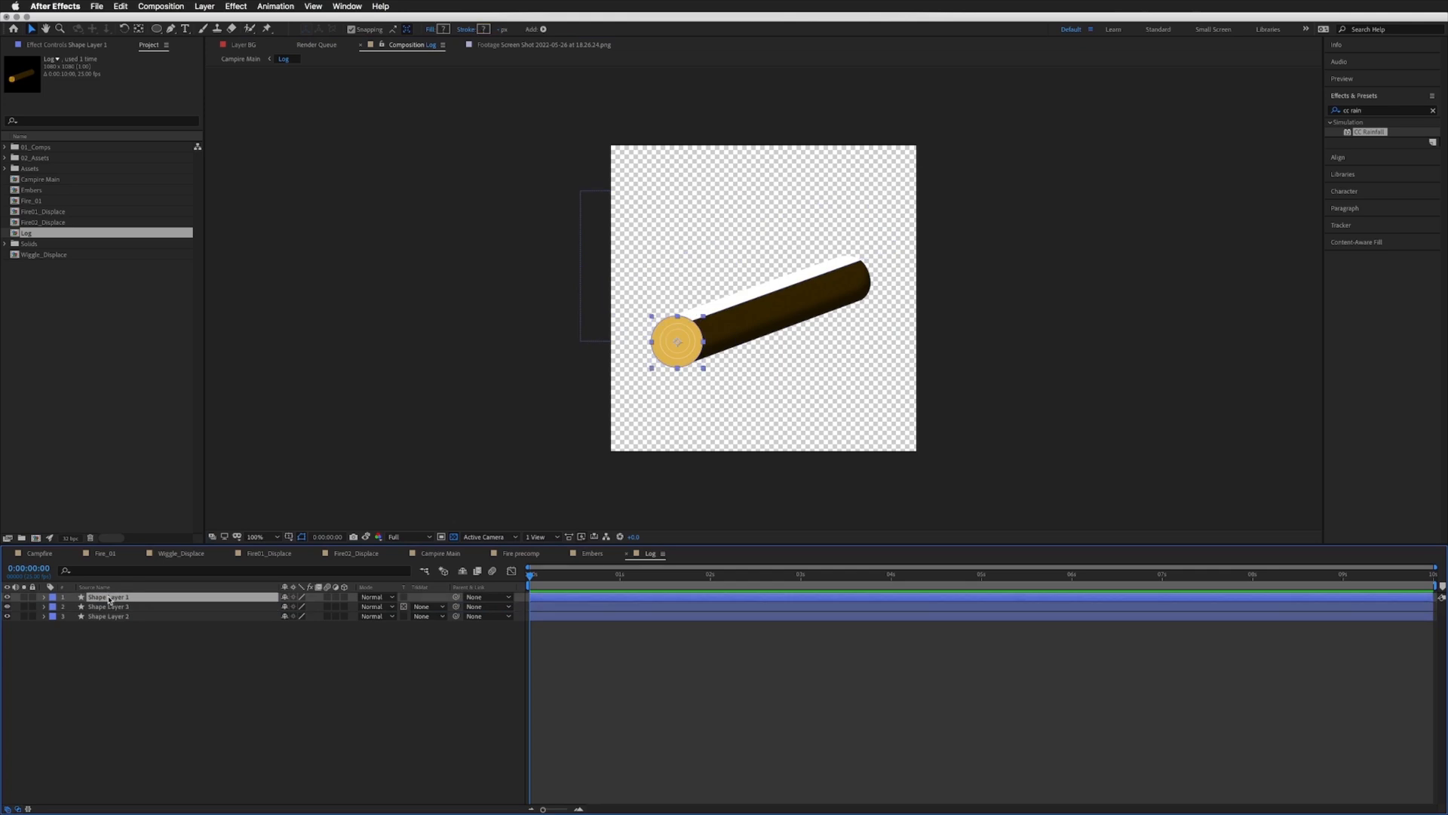
pyautogui.press('Return')
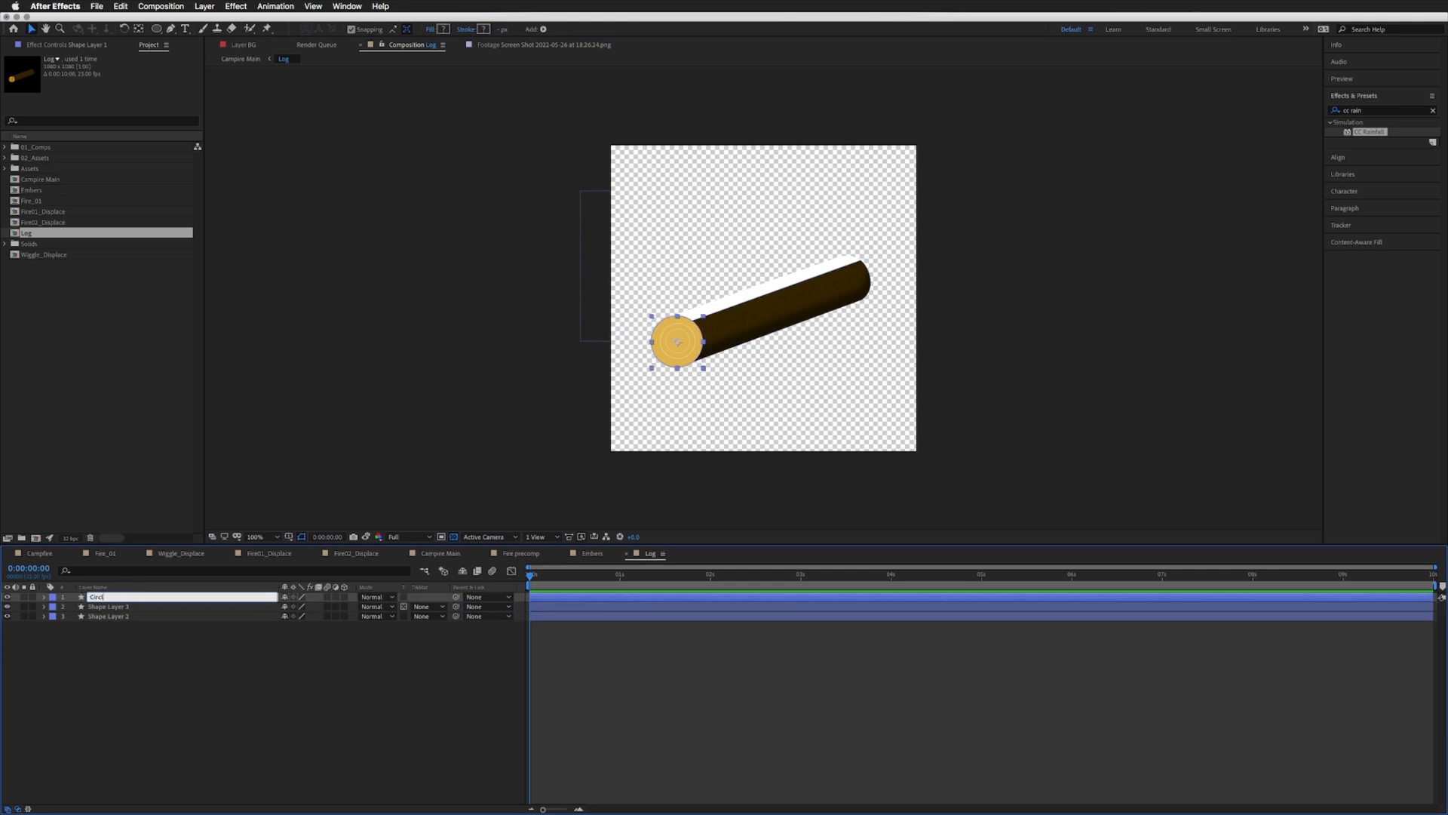
pyautogui.write('e')
pyautogui.press('Return')
pyautogui.hotkey('ctrl', 'Down')
pyautogui.press('Return')
pyautogui.write('Sh')
pyautogui.press('Return')
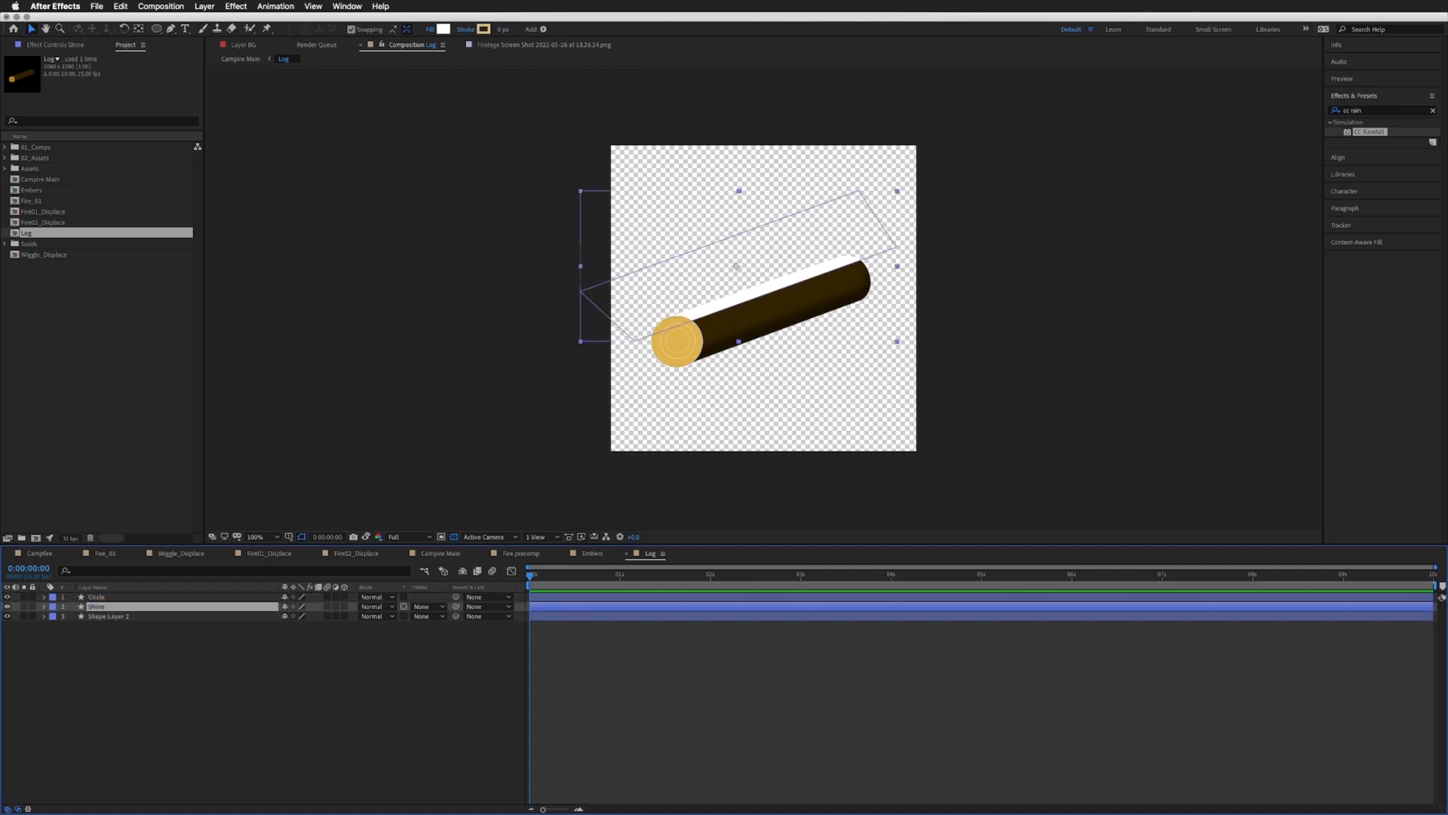
pyautogui.click(120, 617)
pyautogui.press('Return')
pyautogui.write('log')
pyautogui.press('Return')
# Step: Reduce the Shine layer's opacity, trying 20% and settling on 12%
pyautogui.click(99, 607)
pyautogui.press('t')
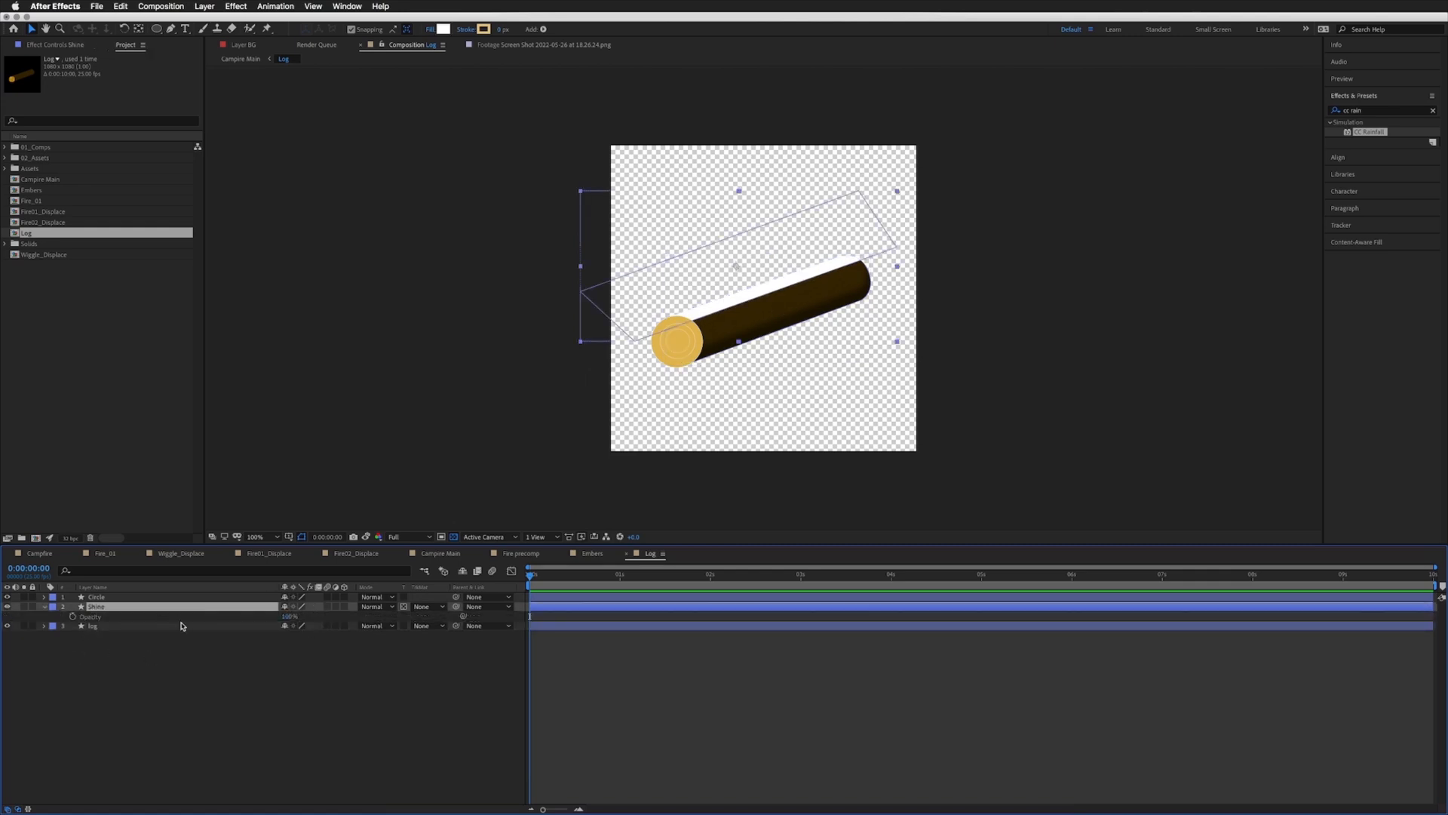
pyautogui.click(290, 617)
pyautogui.write('20')
pyautogui.press('Return')
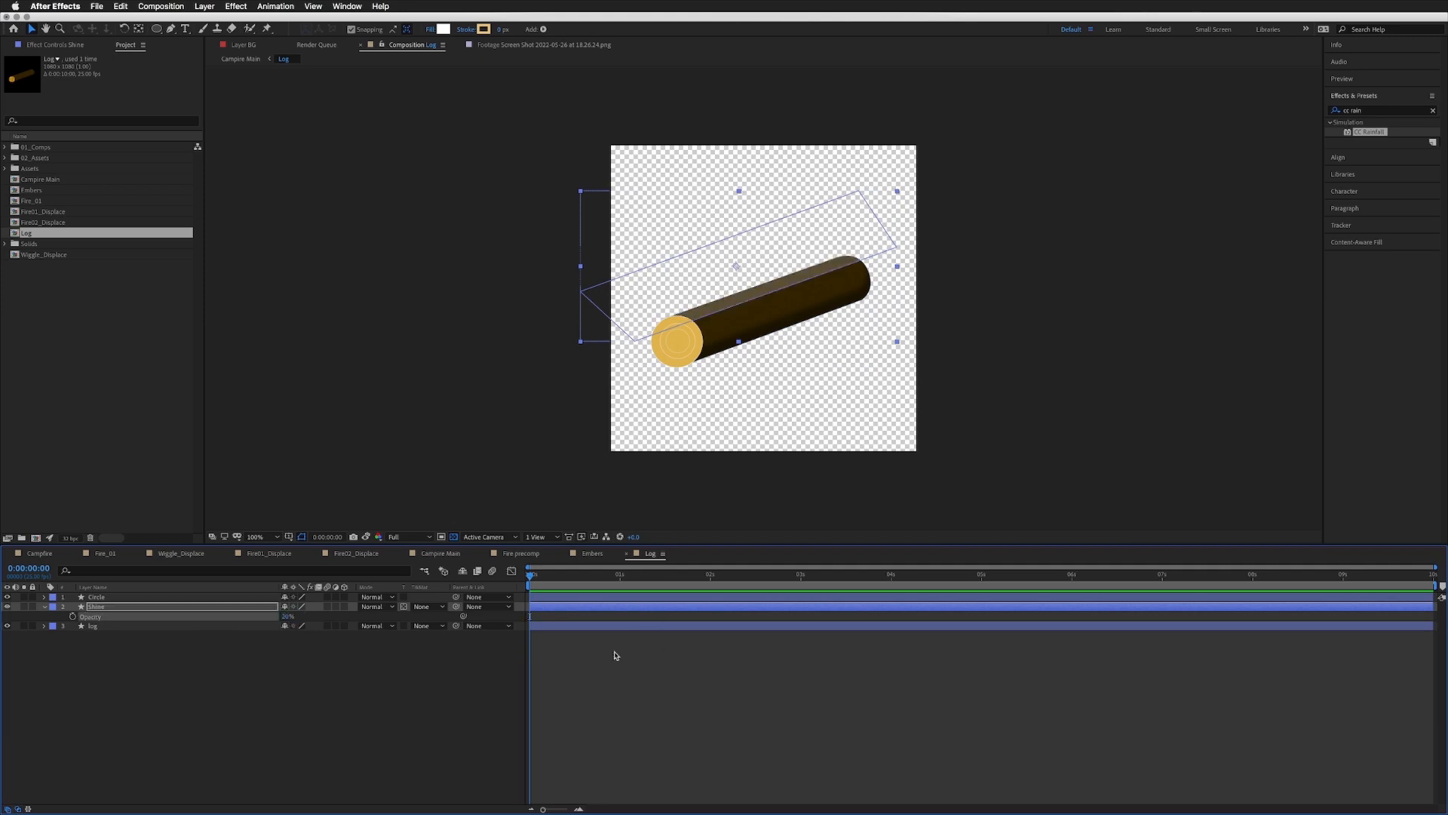
pyautogui.click(289, 616)
pyautogui.press('Return')
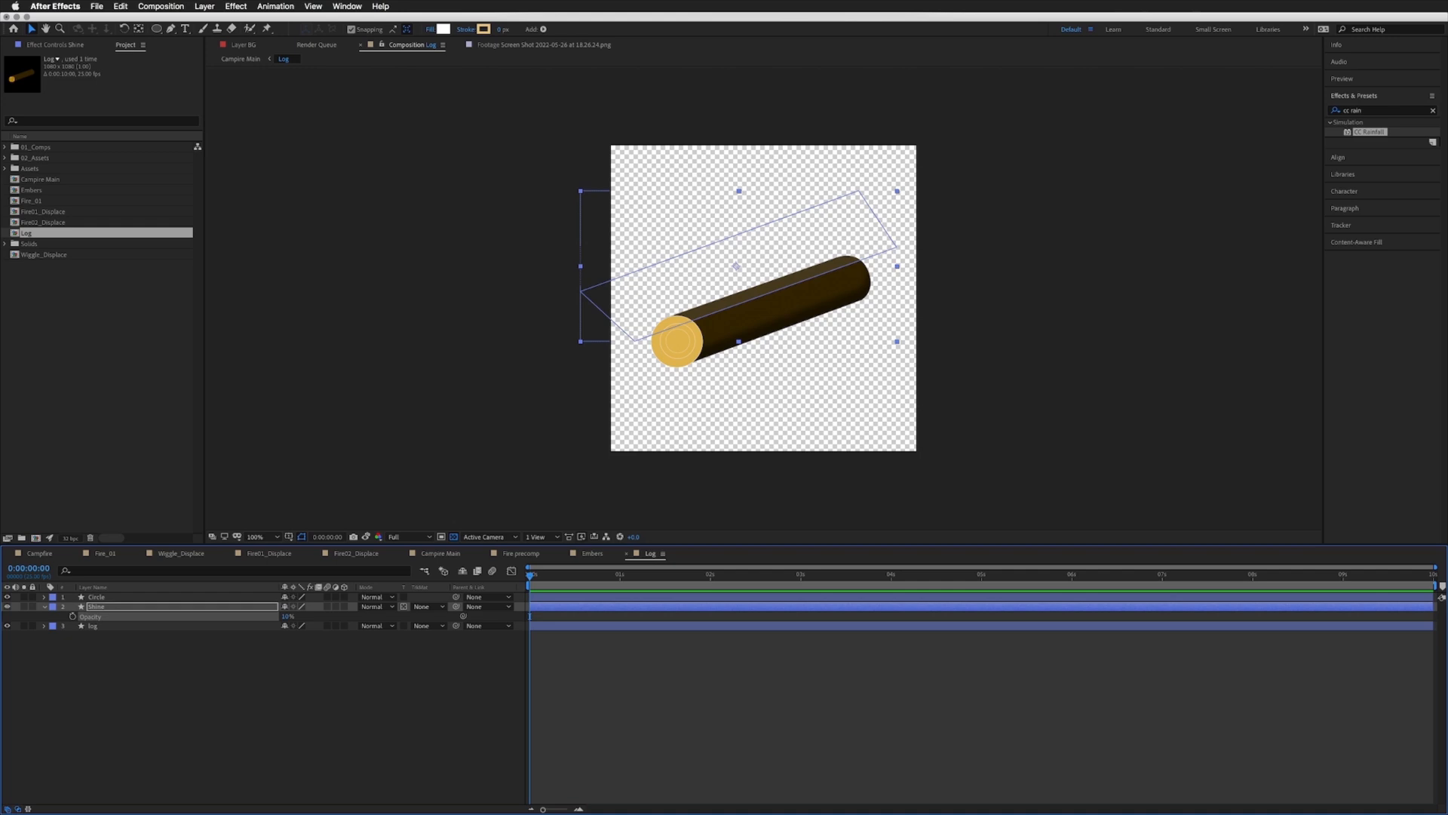
# Step: Check the log in the main campfire composition and nudge the Shine layer slightly upward in the Log composition
pyautogui.click(449, 555)
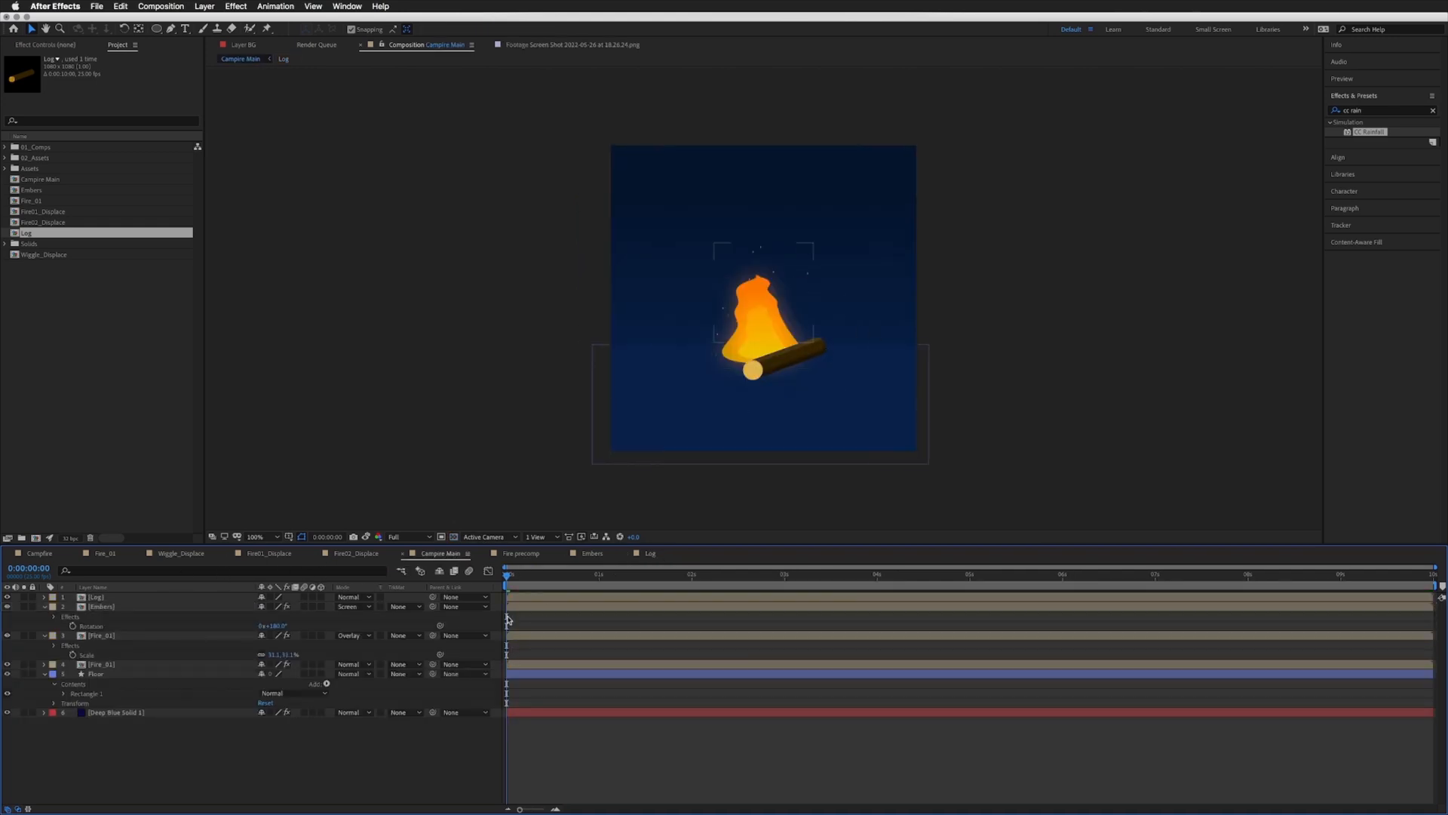
pyautogui.click(649, 555)
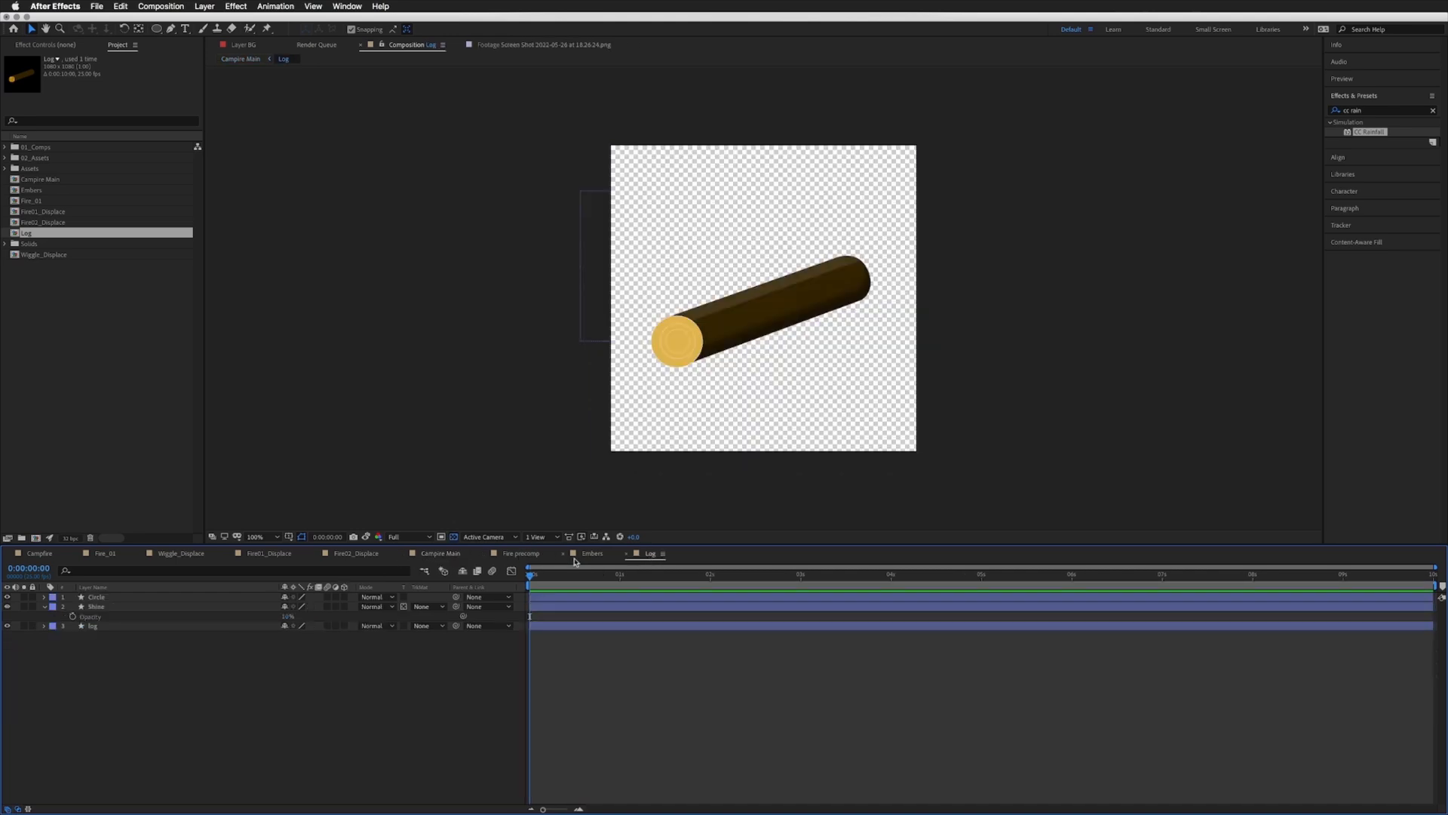
pyautogui.click(104, 607)
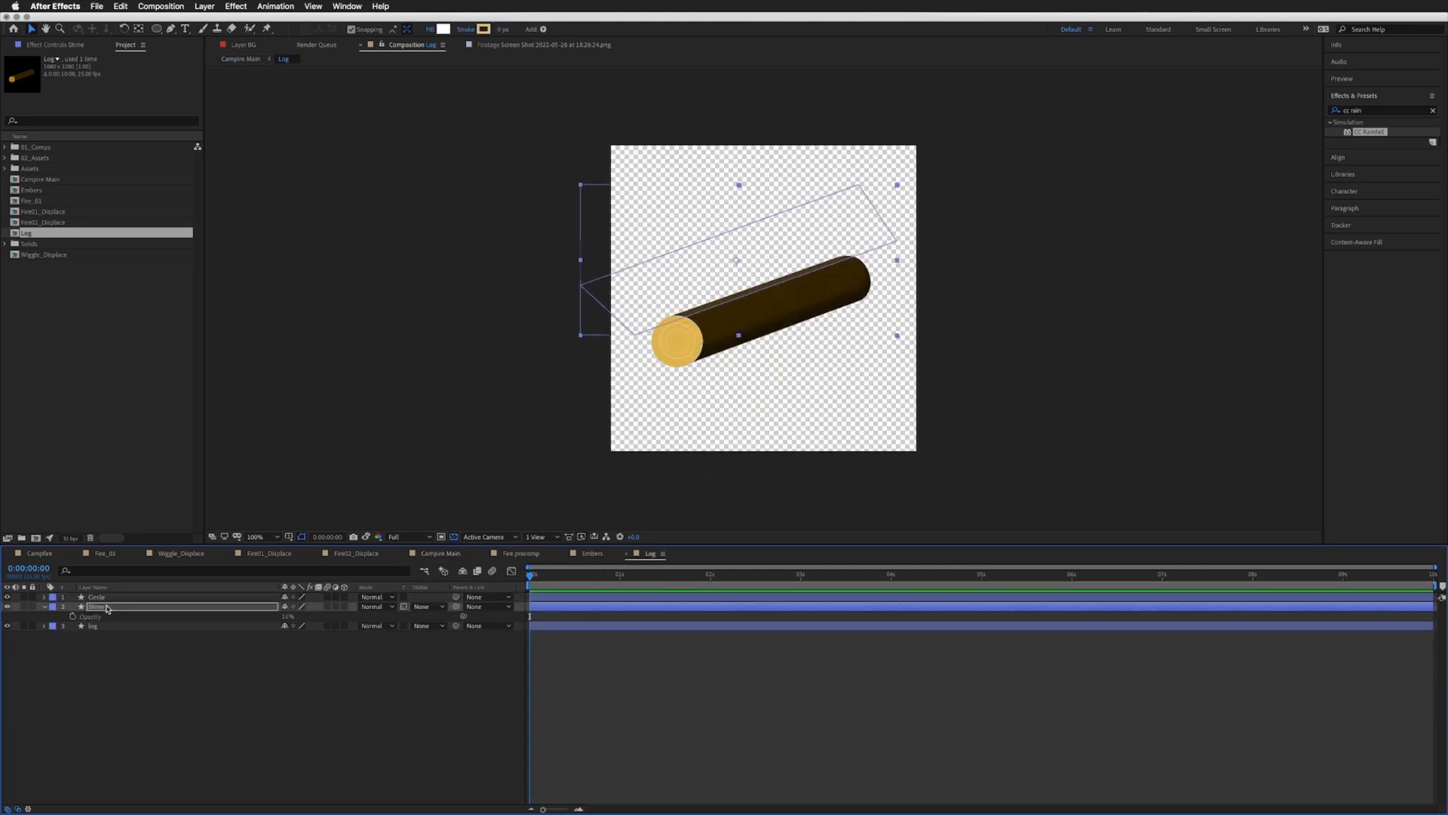
pyautogui.click(364, 700)
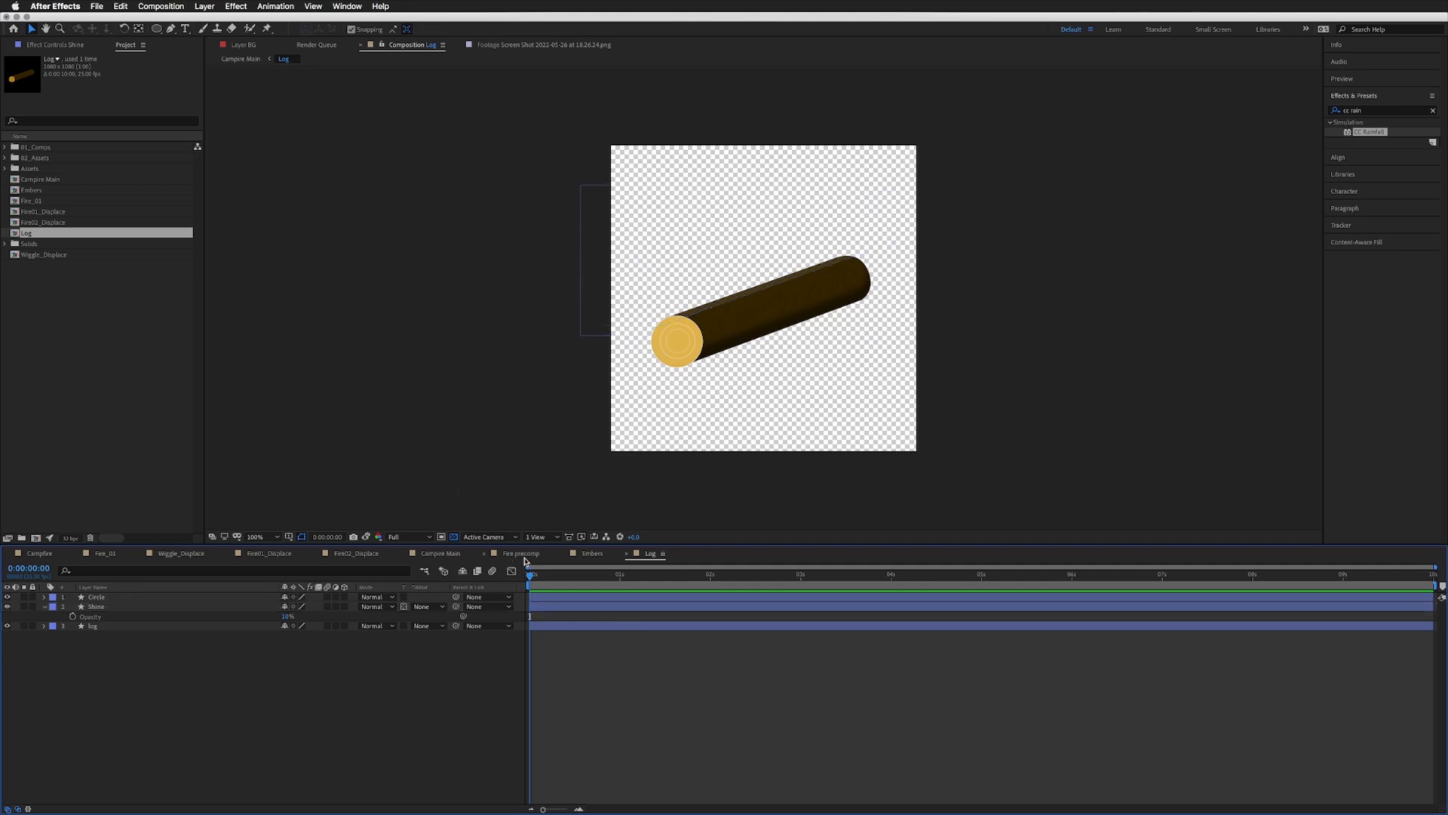
# Step: Pre-compose the Circle, Shine and log layers as Log Precomp, moving all attributes into the new composition
pyautogui.press('u')
pyautogui.click(100, 597)
pyautogui.keyDown('shift'); pyautogui.click(99, 618); pyautogui.keyUp('shift')
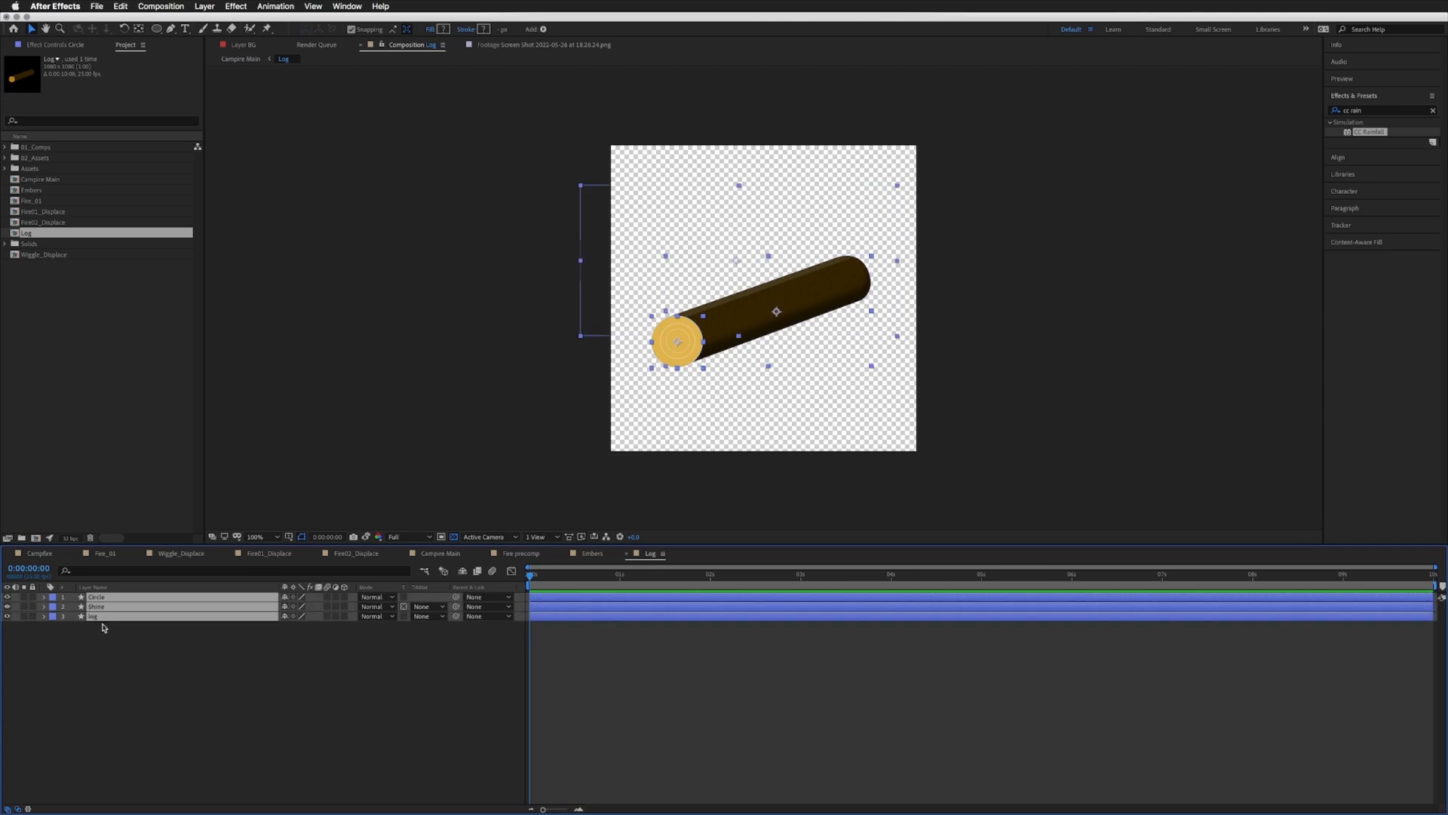
pyautogui.rightClick(96, 611)
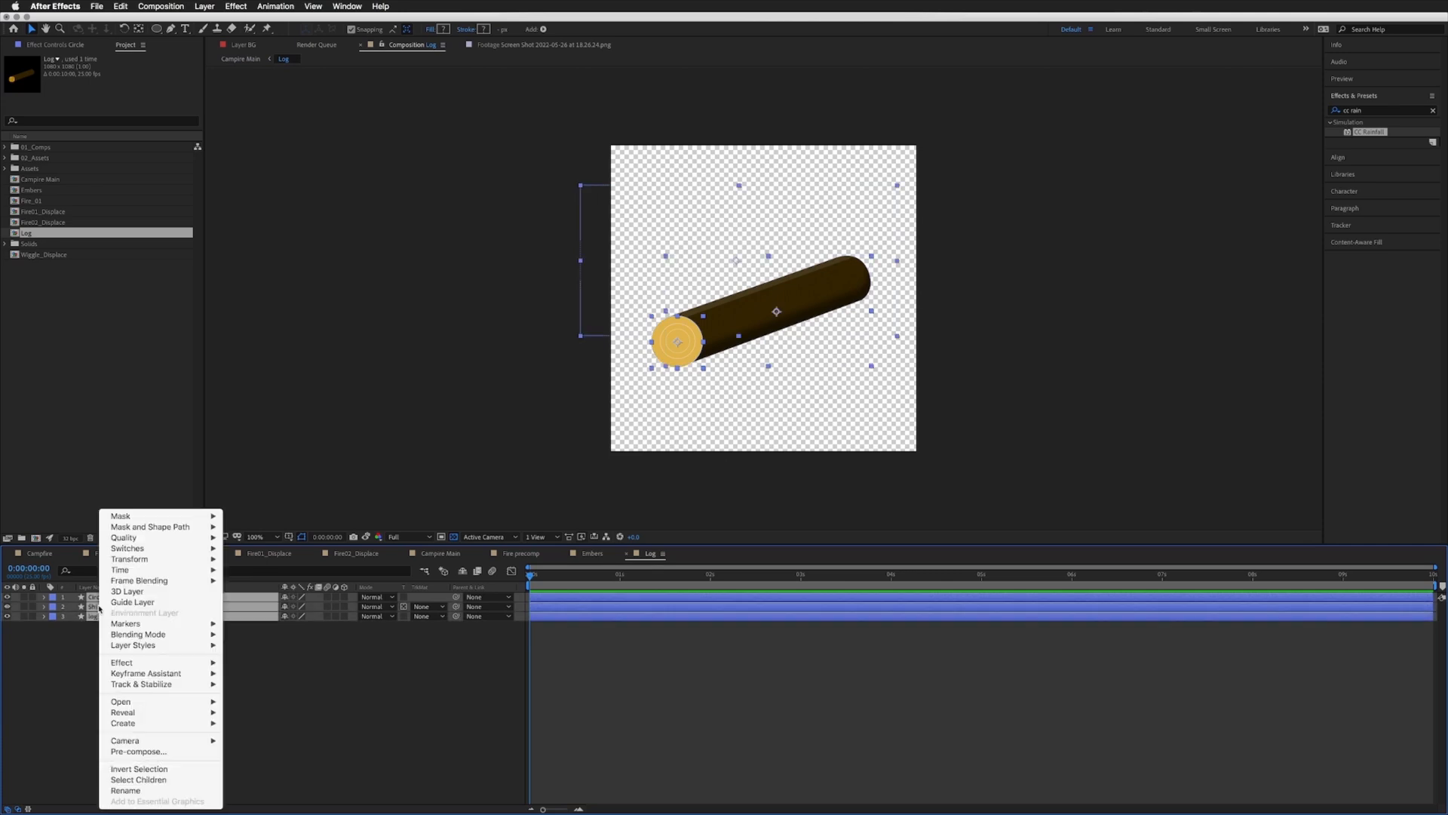
pyautogui.click(185, 752)
pyautogui.write('Log Pre')
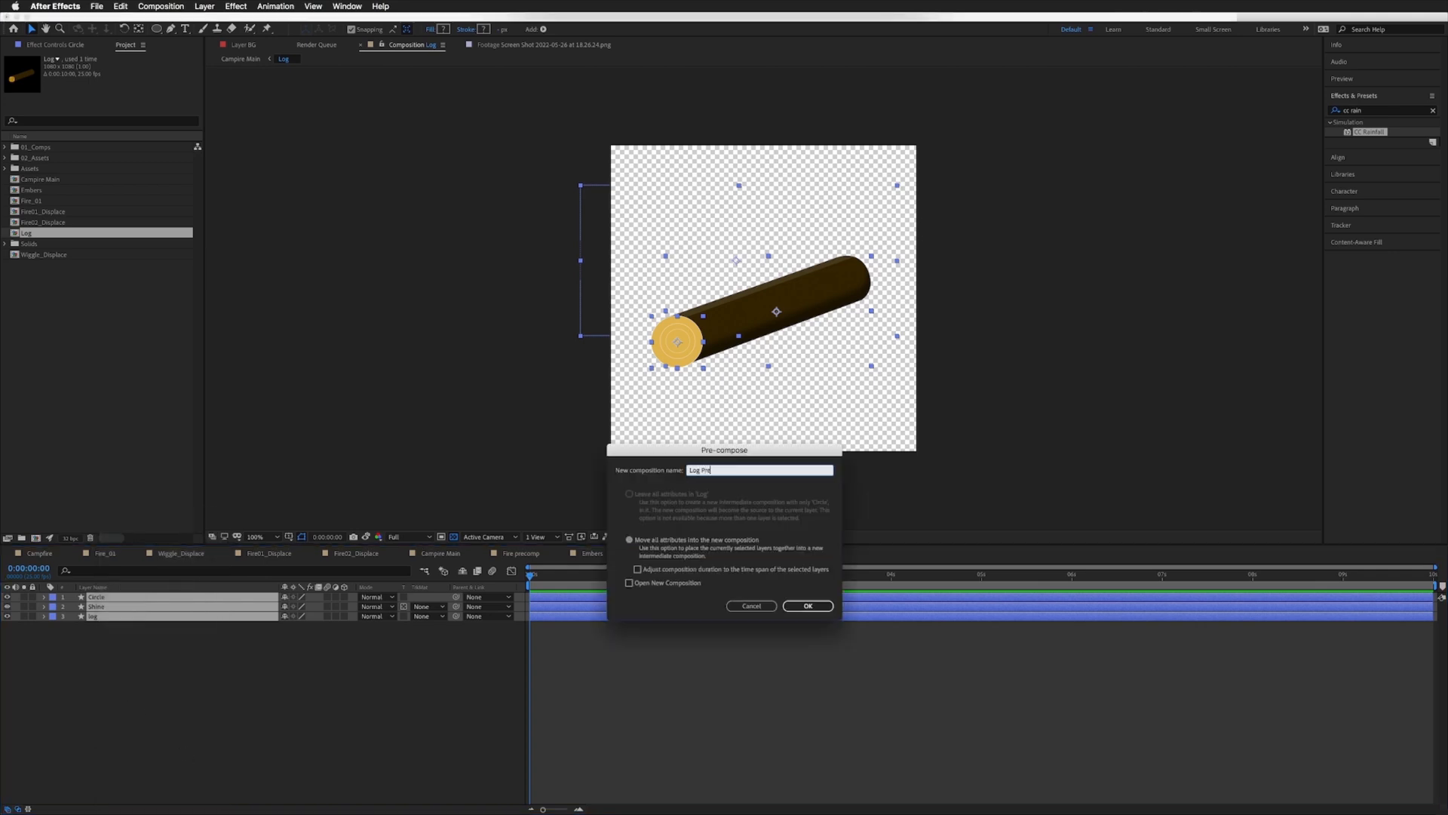
pyautogui.write('comp')
pyautogui.press('Return')
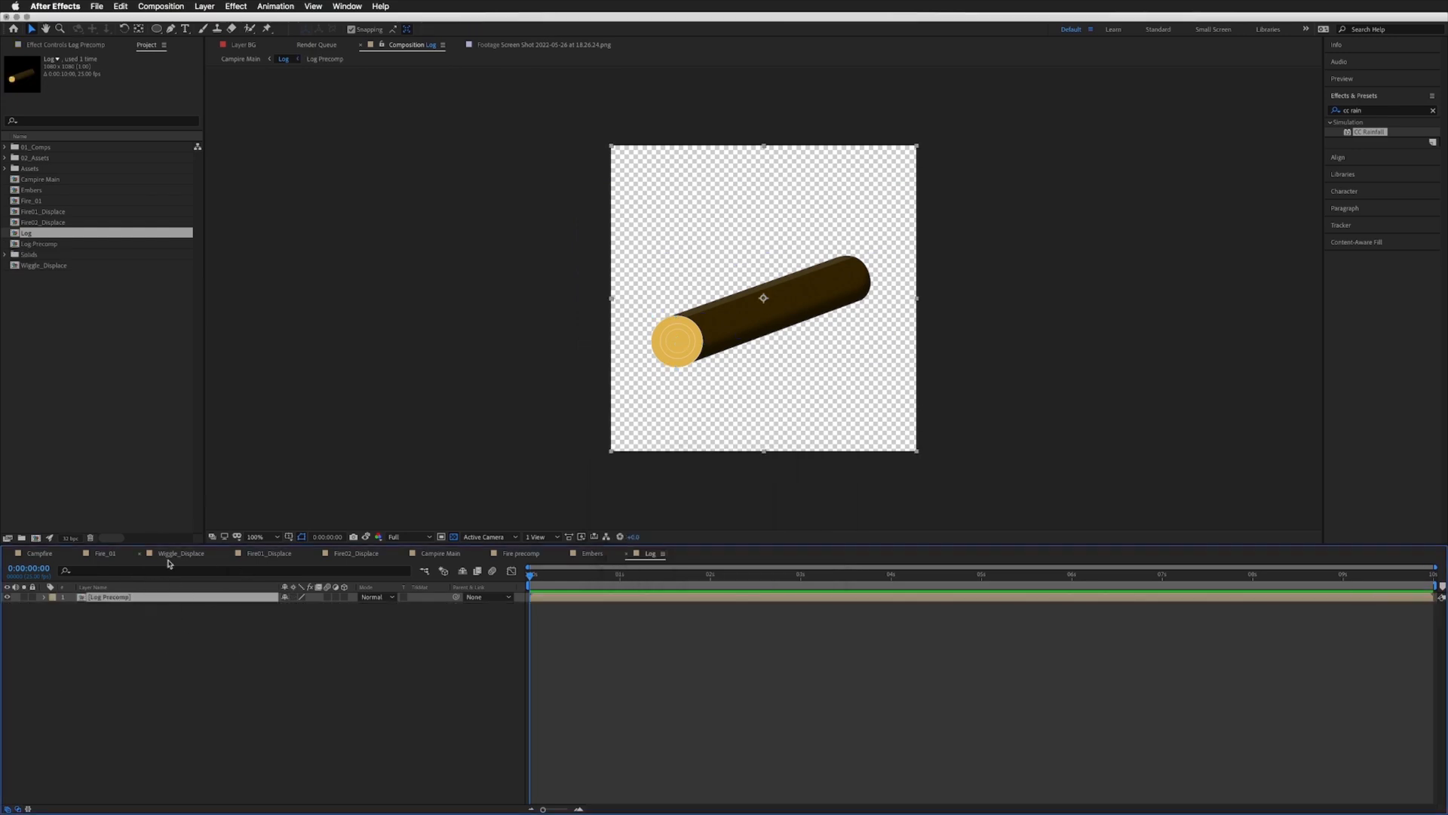
# Step: Scale Log Precomp to about half size and make three duplicates, arranging three logs in a row with one on top
pyautogui.moveTo(613, 454); pyautogui.dragTo(690, 385)
pyautogui.moveTo(764, 298)
pyautogui.mouseDown()
pyautogui.moveTo(775, 318)
pyautogui.moveTo(728, 352)
pyautogui.moveTo(770, 352)
pyautogui.moveTo(757, 326)
pyautogui.mouseUp()
pyautogui.press('super+d')
pyautogui.press('super+d')
pyautogui.press('super+d')
pyautogui.hotkey('shift', 'Left')
pyautogui.hotkey('shift', 'Left')
pyautogui.hotkey('shift', 'Left')
pyautogui.hotkey('shift', 'Left')
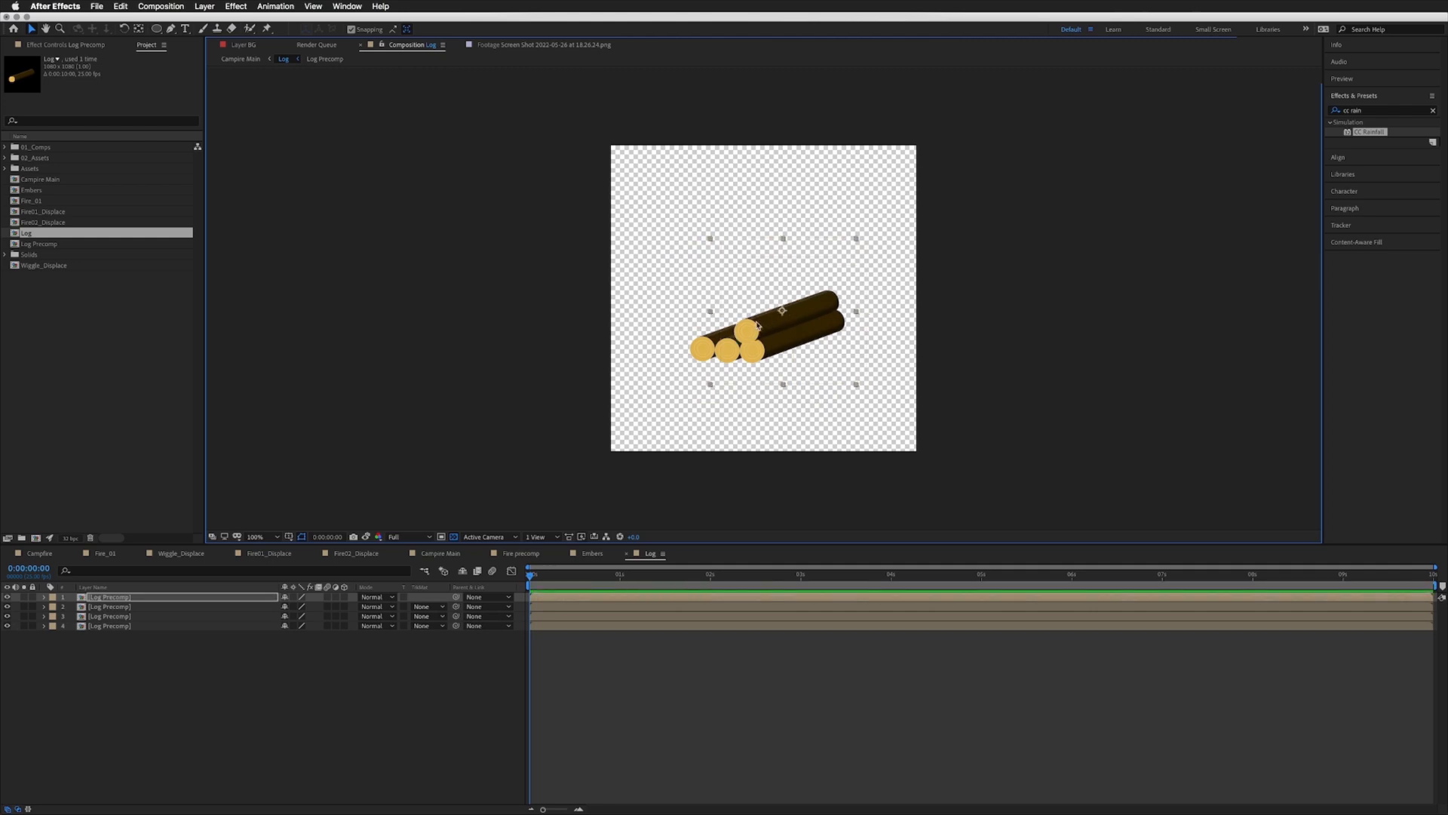
# Step: Shrink the topmost log slightly and seat it on the row between the middle and right-hand logs
pyautogui.moveTo(717, 241); pyautogui.dragTo(729, 248)
pyautogui.moveTo(791, 293); pyautogui.dragTo(802, 312)
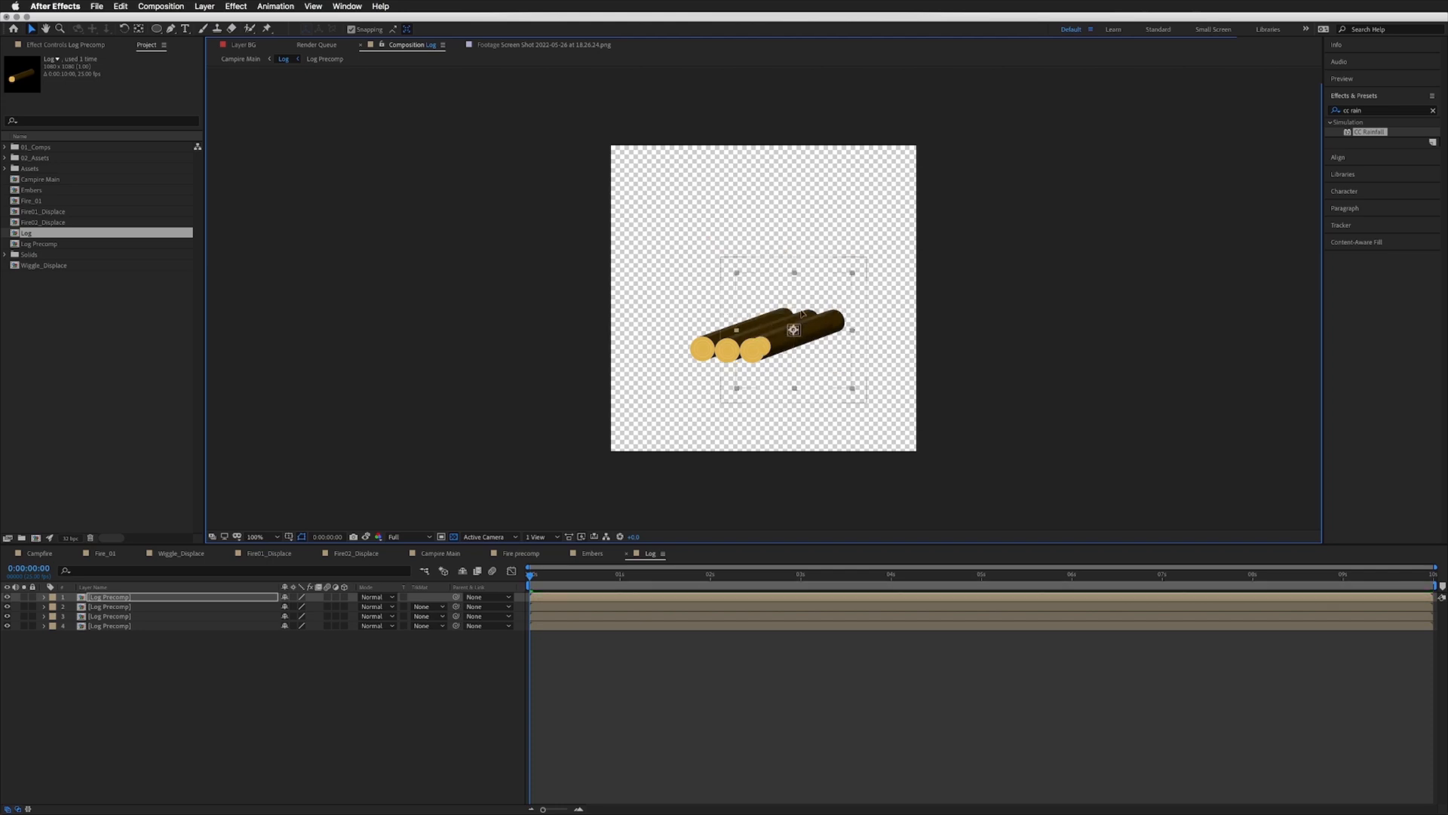
pyautogui.hotkey('shift', 'Up')
pyautogui.hotkey('shift', 'Up')
pyautogui.hotkey('shift', 'Up')
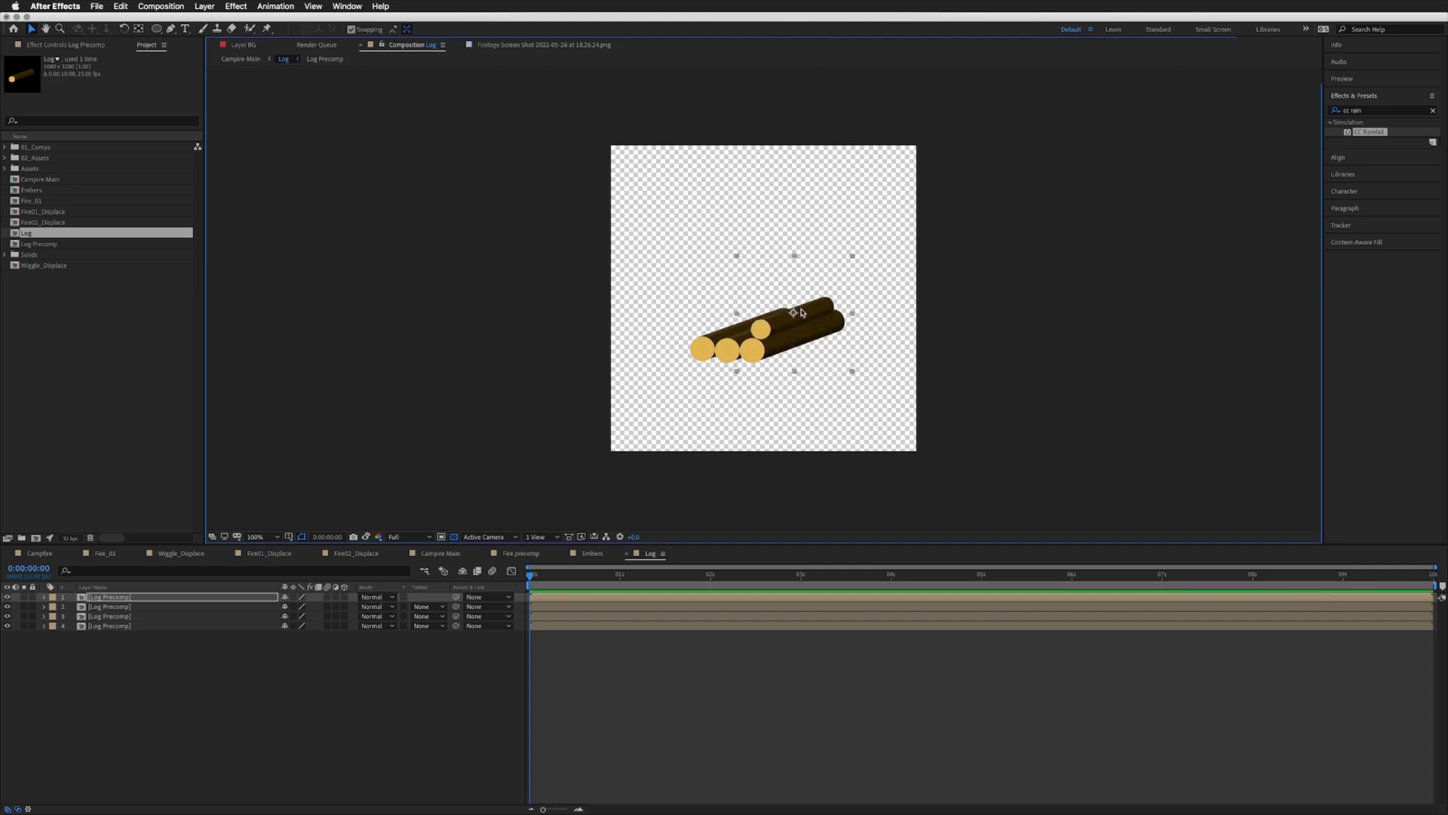
pyautogui.hotkey('shift', 'Left')
pyautogui.hotkey('shift', 'Left')
pyautogui.hotkey('shift', 'Left')
pyautogui.hotkey('shift', 'Left')
pyautogui.hotkey('shift', 'Down')
pyautogui.hotkey('shift', 'Down')
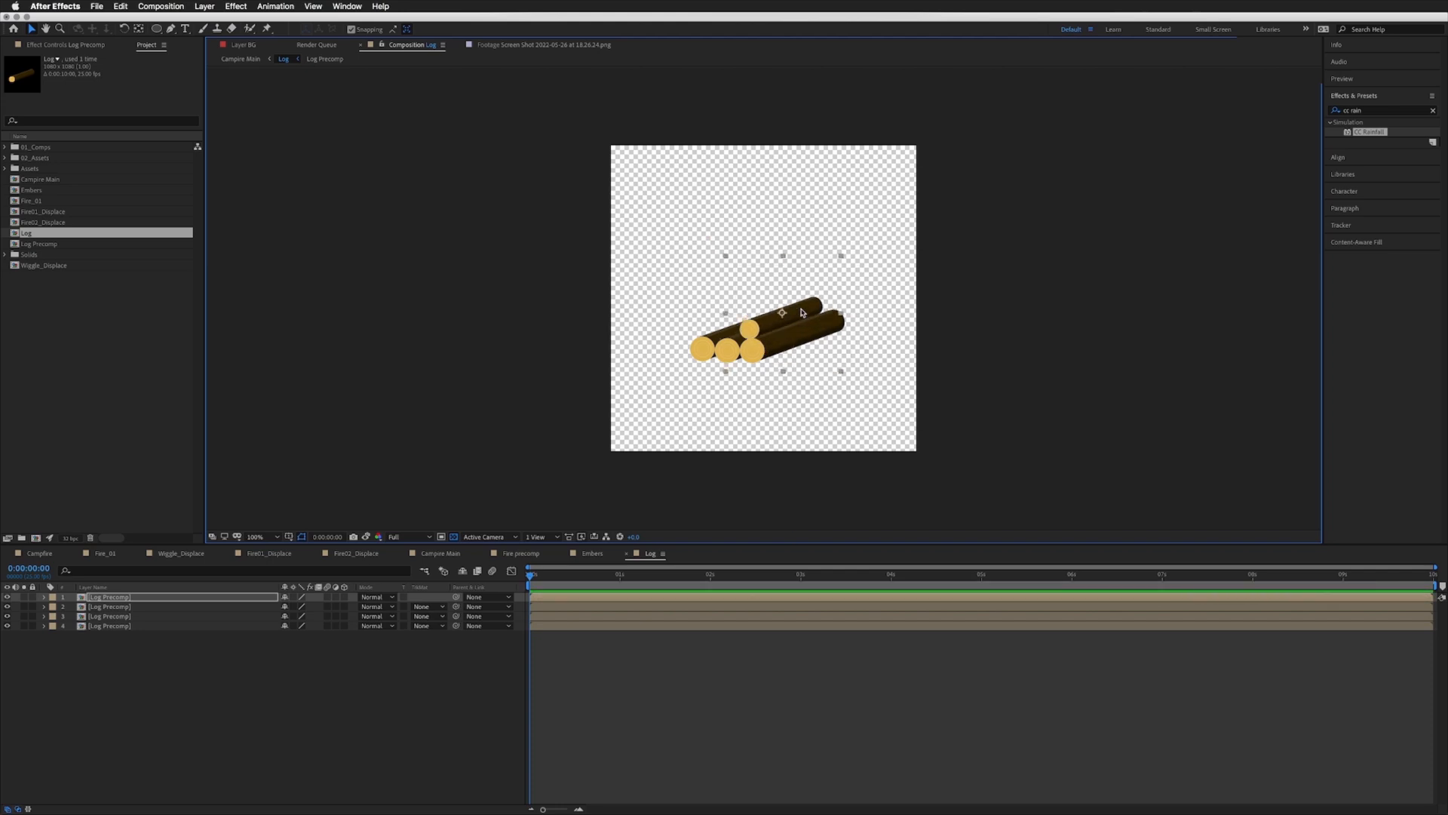
pyautogui.press('Left')
pyautogui.press('Left')
pyautogui.press('Left')
pyautogui.press('Left')
pyautogui.press('Left')
pyautogui.press('Right')
pyautogui.press('Right')
pyautogui.press('Right')
# Step: Duplicate the leftmost log and offset the rear copy slightly up and to the left behind it
pyautogui.click(109, 626)
pyautogui.press('super+d')
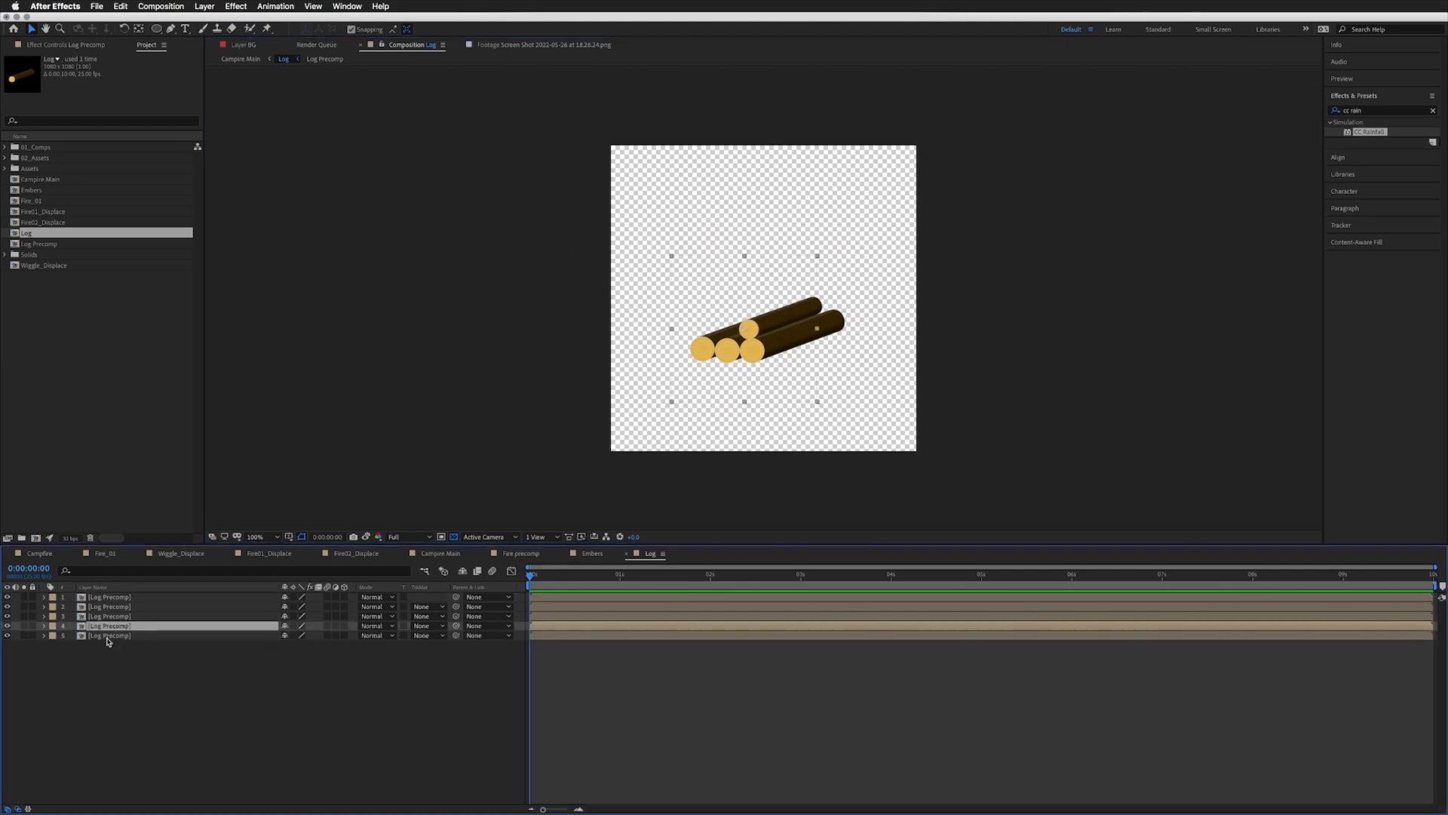
pyautogui.click(109, 635)
pyautogui.moveTo(703, 347); pyautogui.dragTo(691, 341)
pyautogui.hotkey('shift', 'Right')
pyautogui.hotkey('shift', 'Right')
pyautogui.hotkey('shift', 'Right')
pyautogui.hotkey('shift', 'Right')
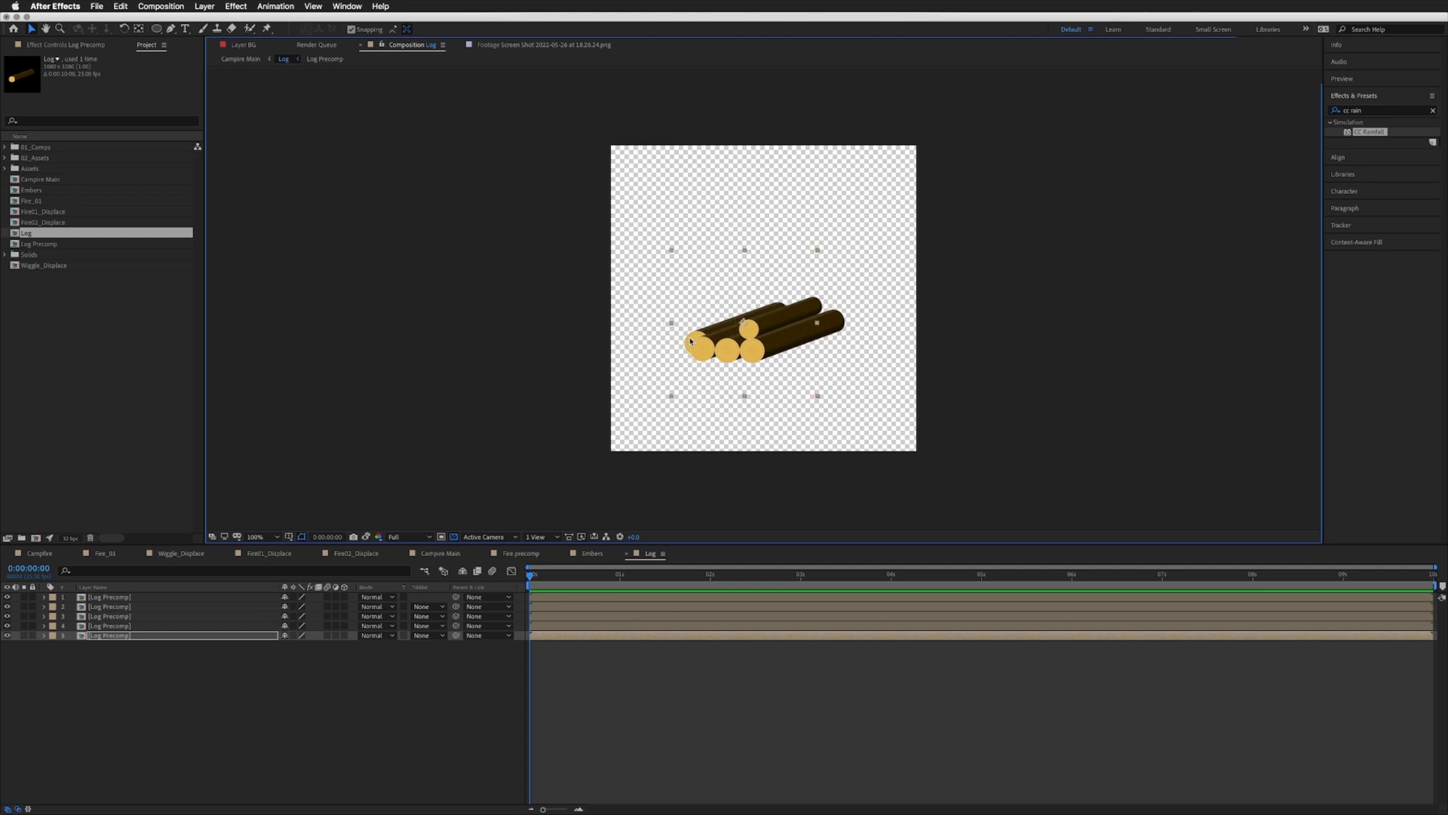
pyautogui.hotkey('shift', 'Left')
pyautogui.hotkey('shift', 'Left')
pyautogui.press('Left')
pyautogui.press('Left')
pyautogui.click(277, 740)
# Step: Scale and position the Log layer in the main campfire composition so the pile sits at the base of the fire
pyautogui.click(442, 554)
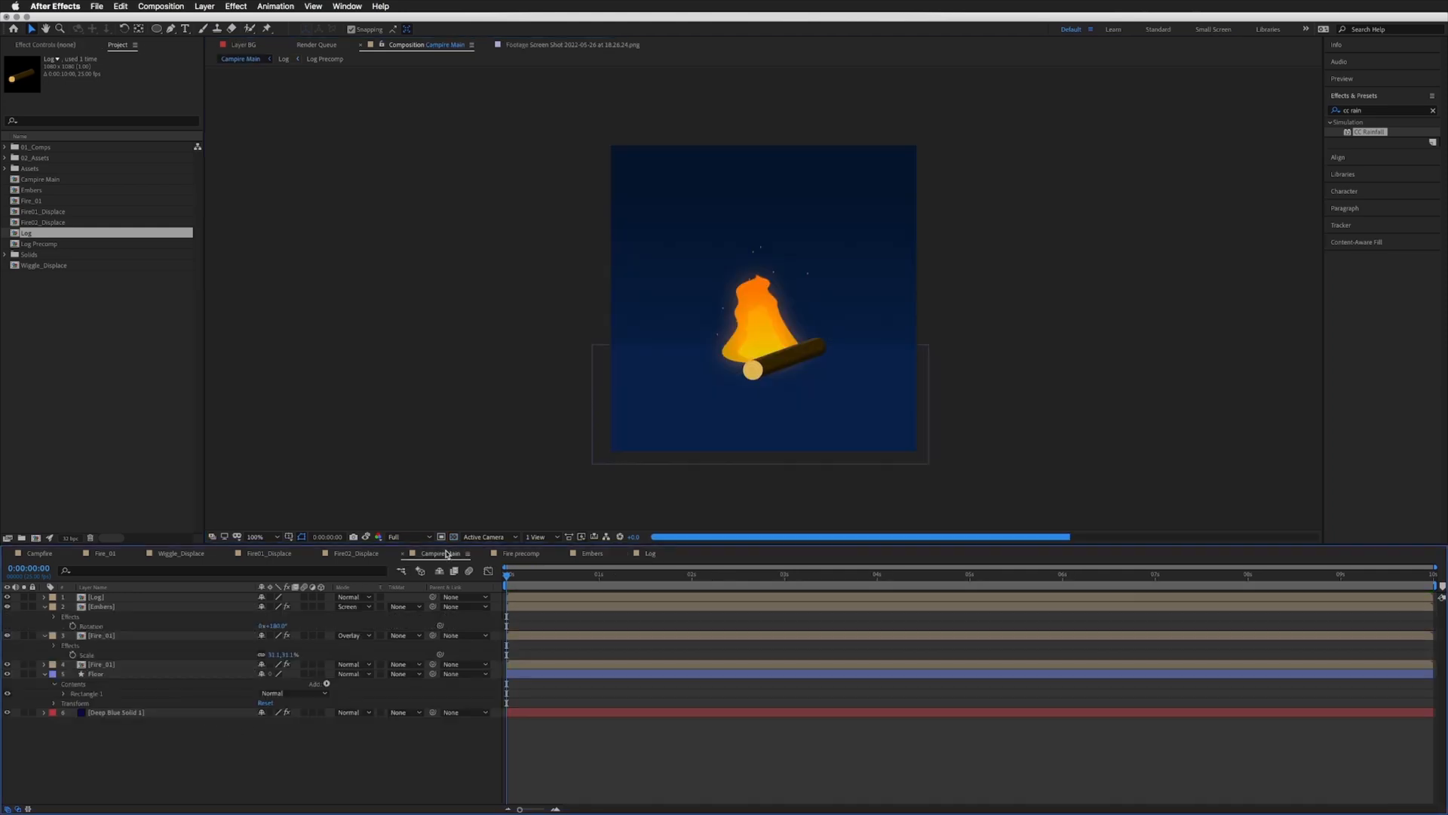
pyautogui.click(837, 359)
pyautogui.moveTo(843, 296); pyautogui.dragTo(925, 255)
pyautogui.moveTo(830, 352); pyautogui.dragTo(829, 320)
pyautogui.moveTo(880, 229); pyautogui.dragTo(865, 236)
pyautogui.moveTo(805, 328); pyautogui.dragTo(798, 351)
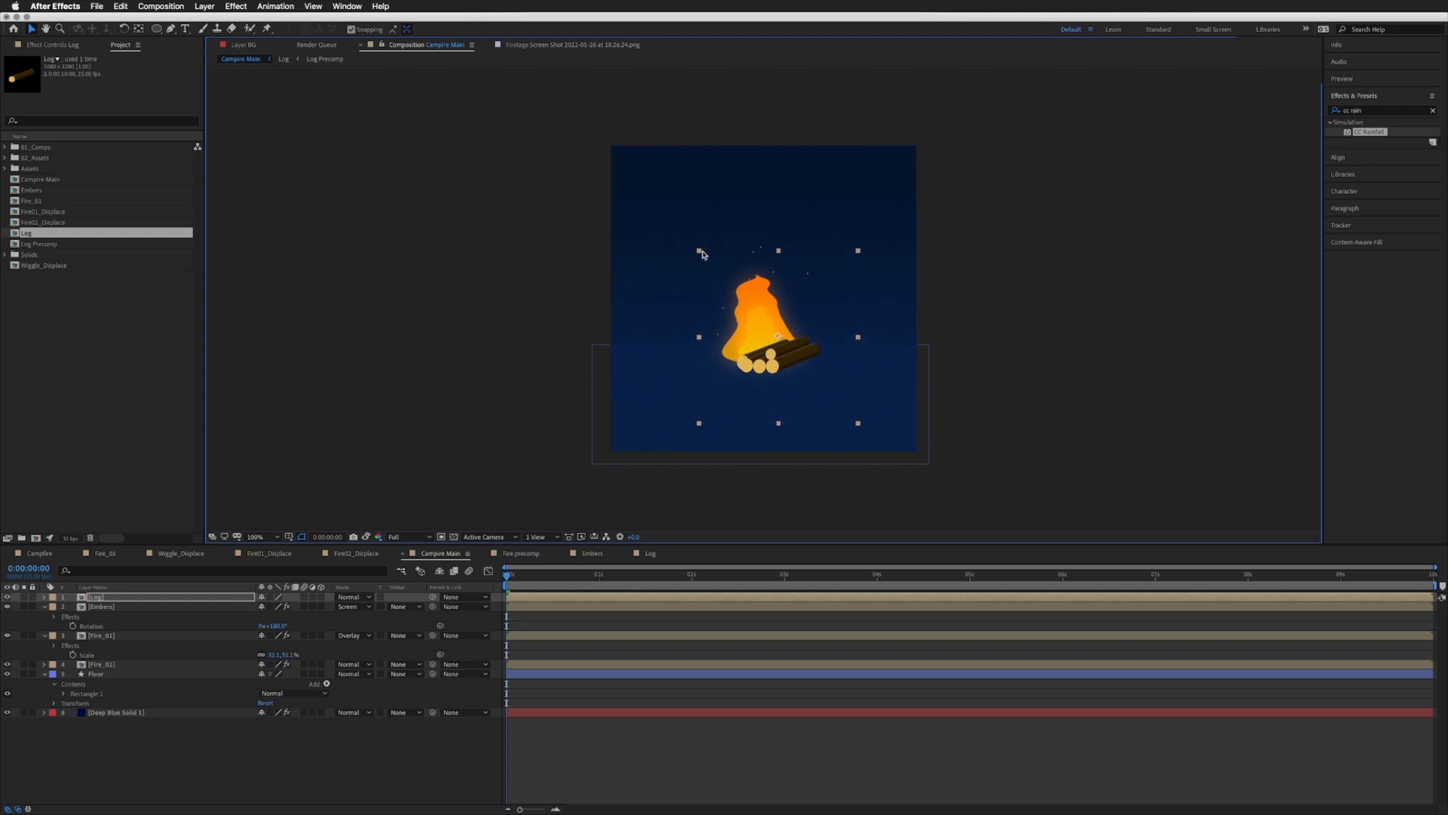
pyautogui.moveTo(698, 250); pyautogui.dragTo(677, 236)
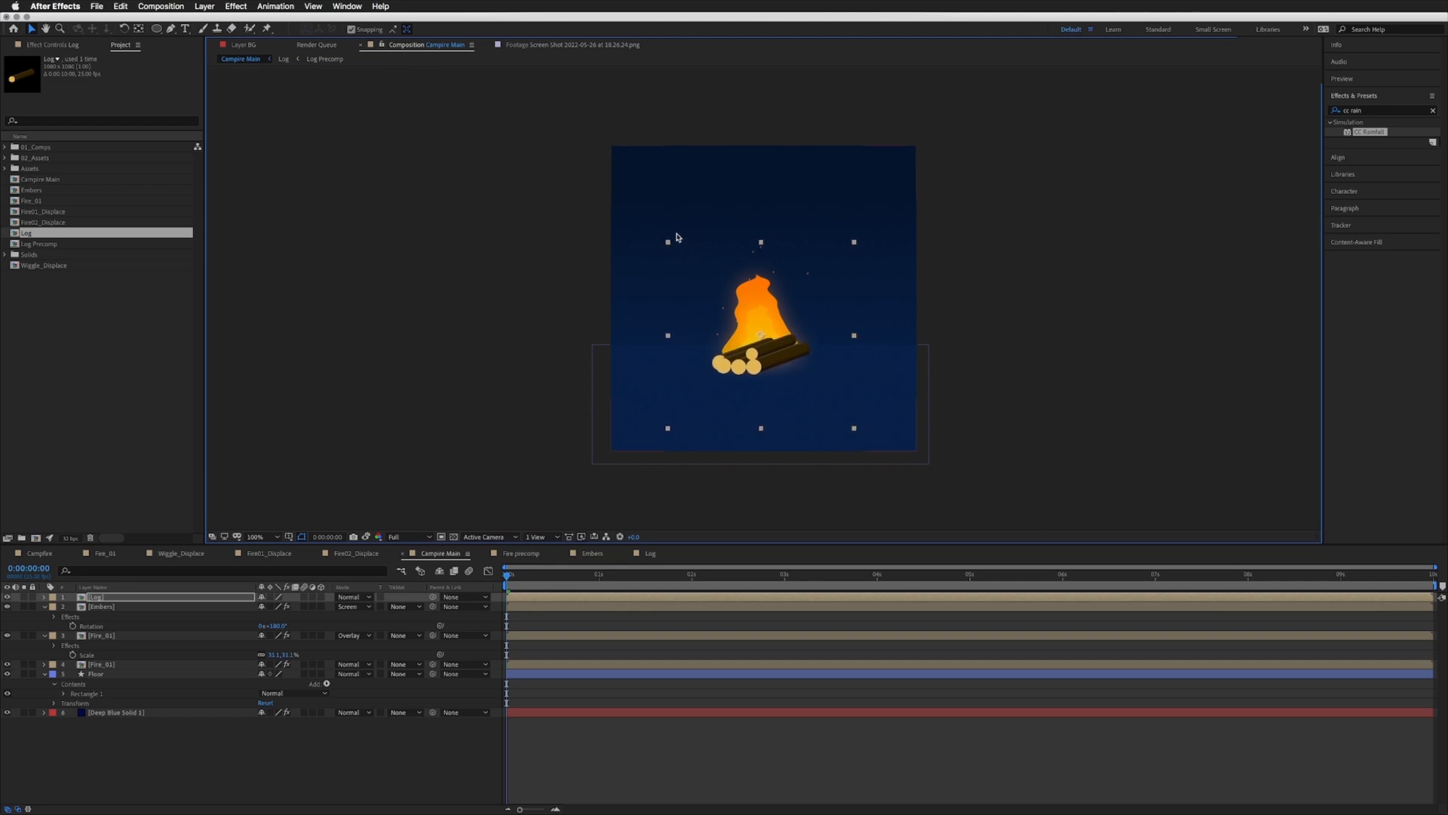
pyautogui.moveTo(677, 237); pyautogui.dragTo(677, 237)
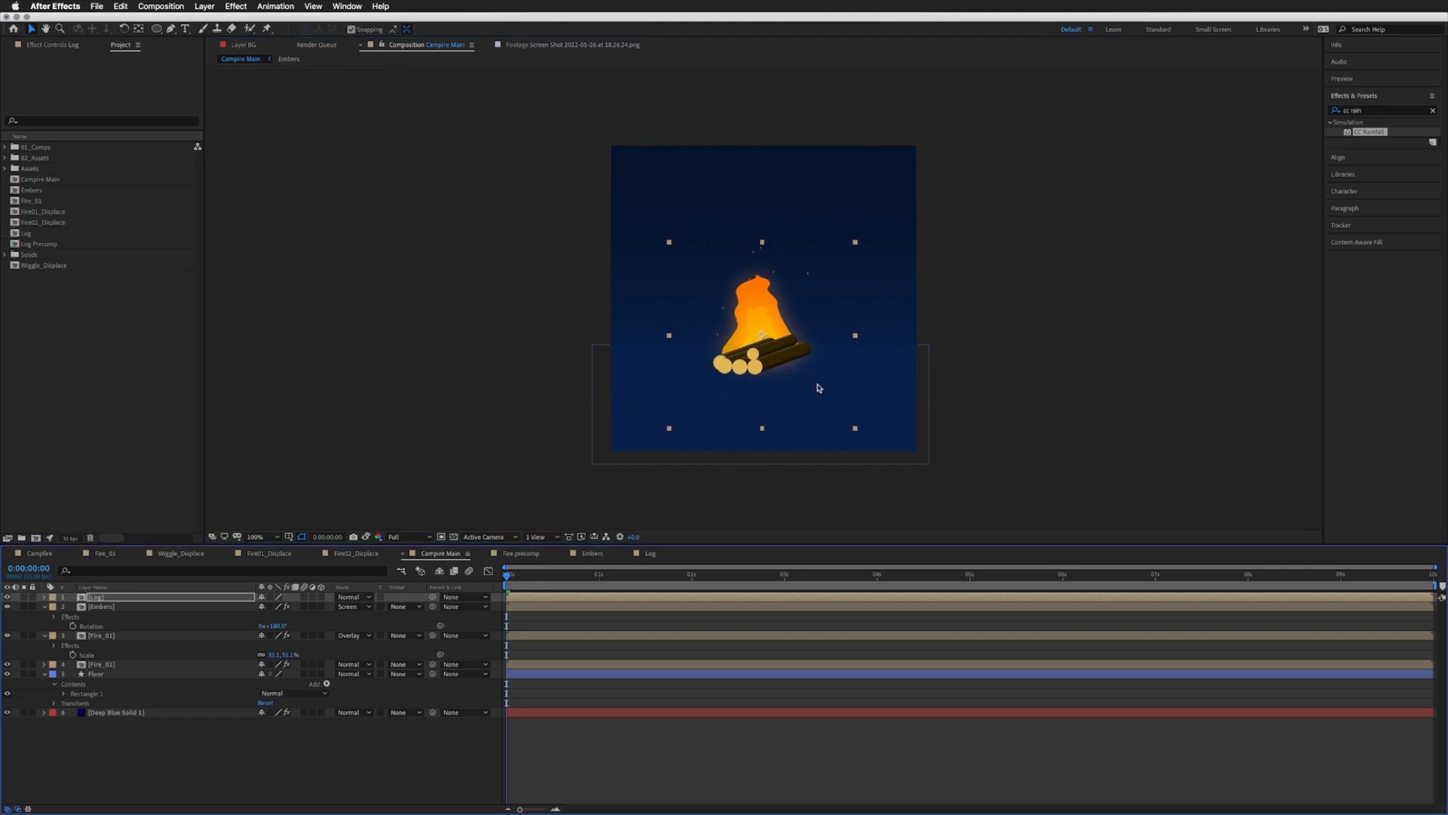
# Step: Transform the far-end points of the log layer's path in Log Precomp, moving them down so the log lies flatter
pyautogui.click(656, 554)
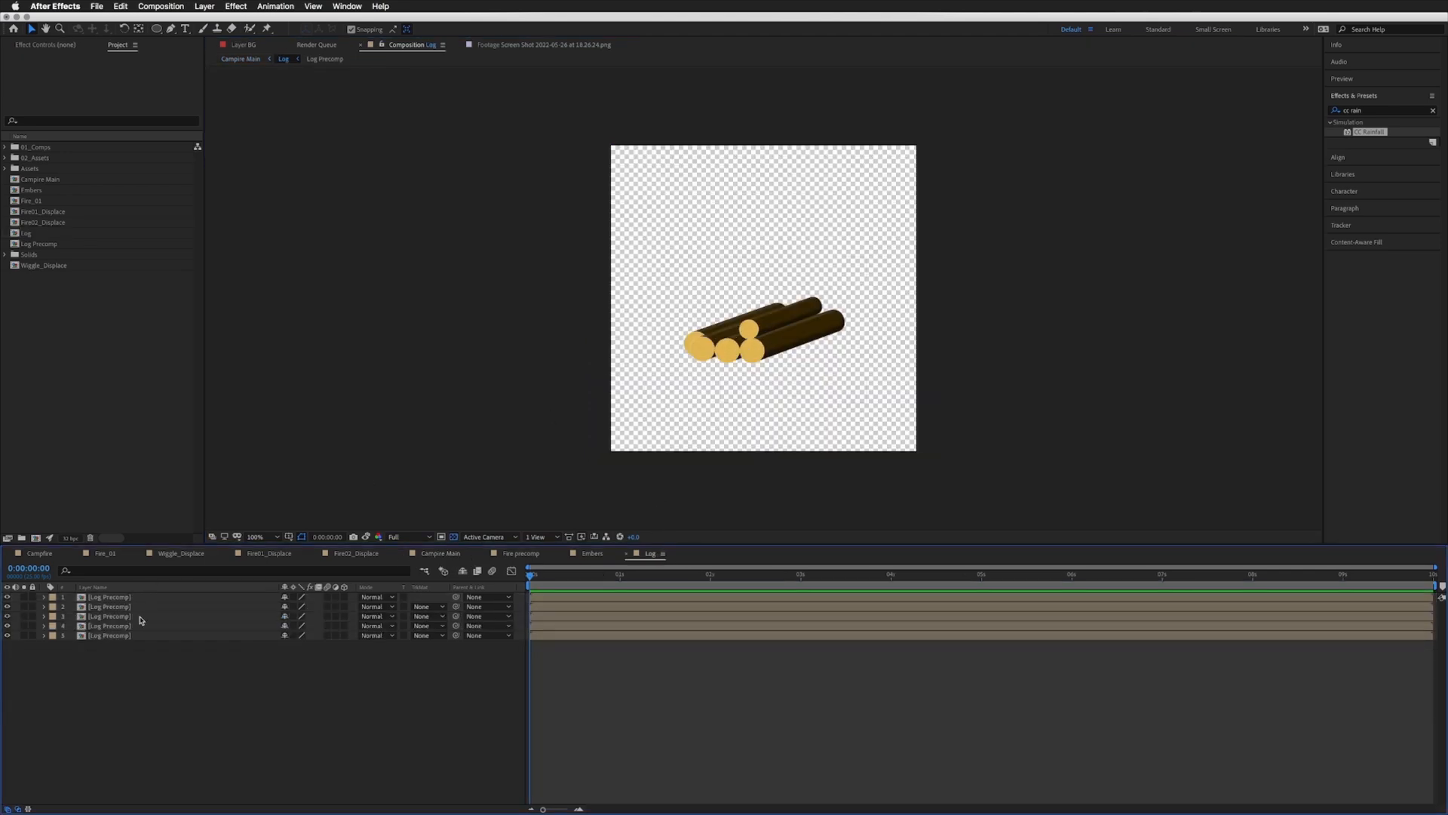
pyautogui.doubleClick(110, 601)
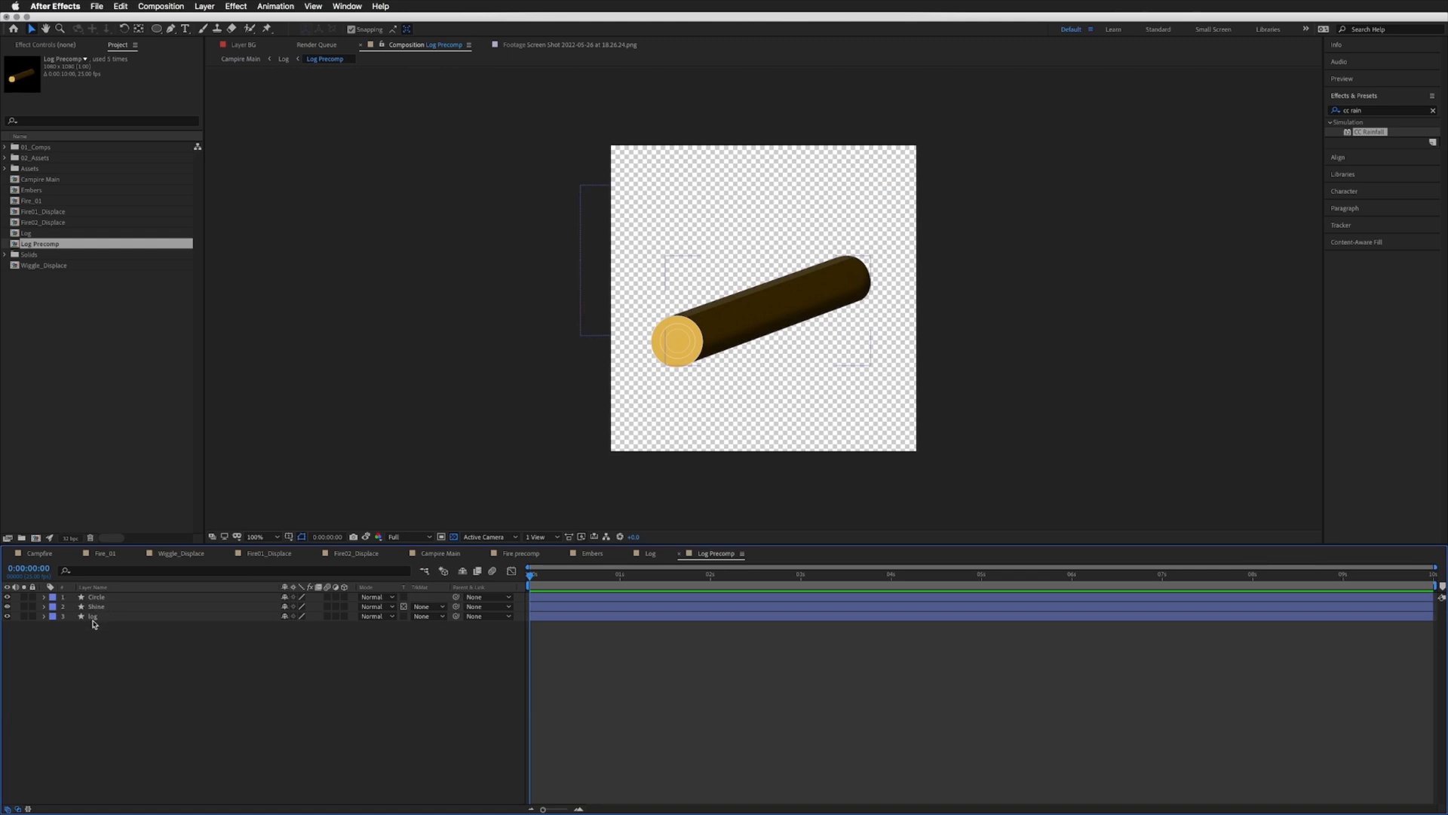
pyautogui.click(90, 617)
pyautogui.click(44, 617)
pyautogui.click(52, 632)
pyautogui.click(54, 626)
pyautogui.click(64, 636)
pyautogui.click(73, 645)
pyautogui.click(104, 655)
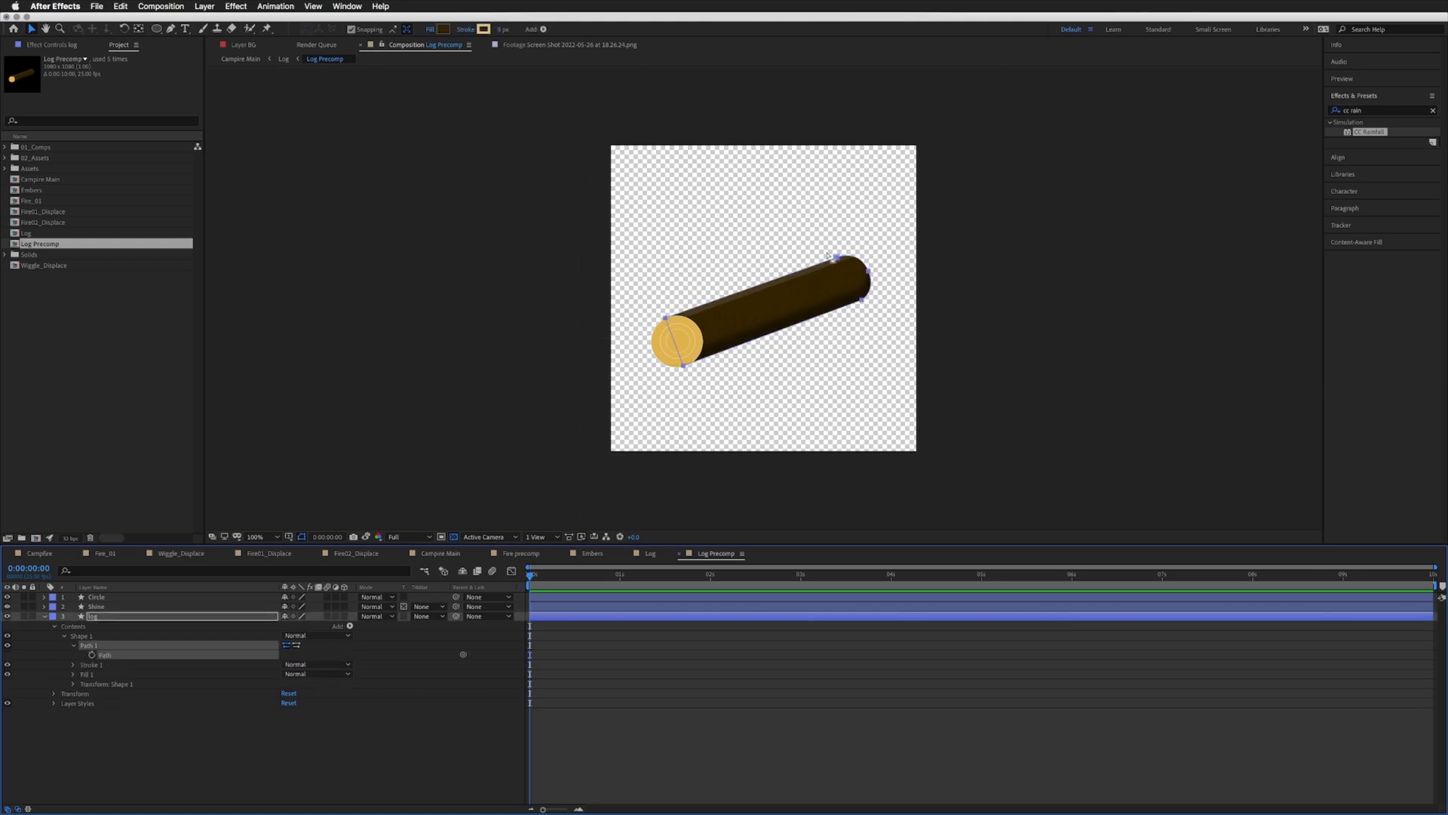
pyautogui.click(868, 271)
pyautogui.moveTo(872, 284)
pyautogui.mouseDown()
pyautogui.moveTo(875, 313)
pyautogui.moveTo(881, 279)
pyautogui.mouseUp()
pyautogui.doubleClick(876, 315)
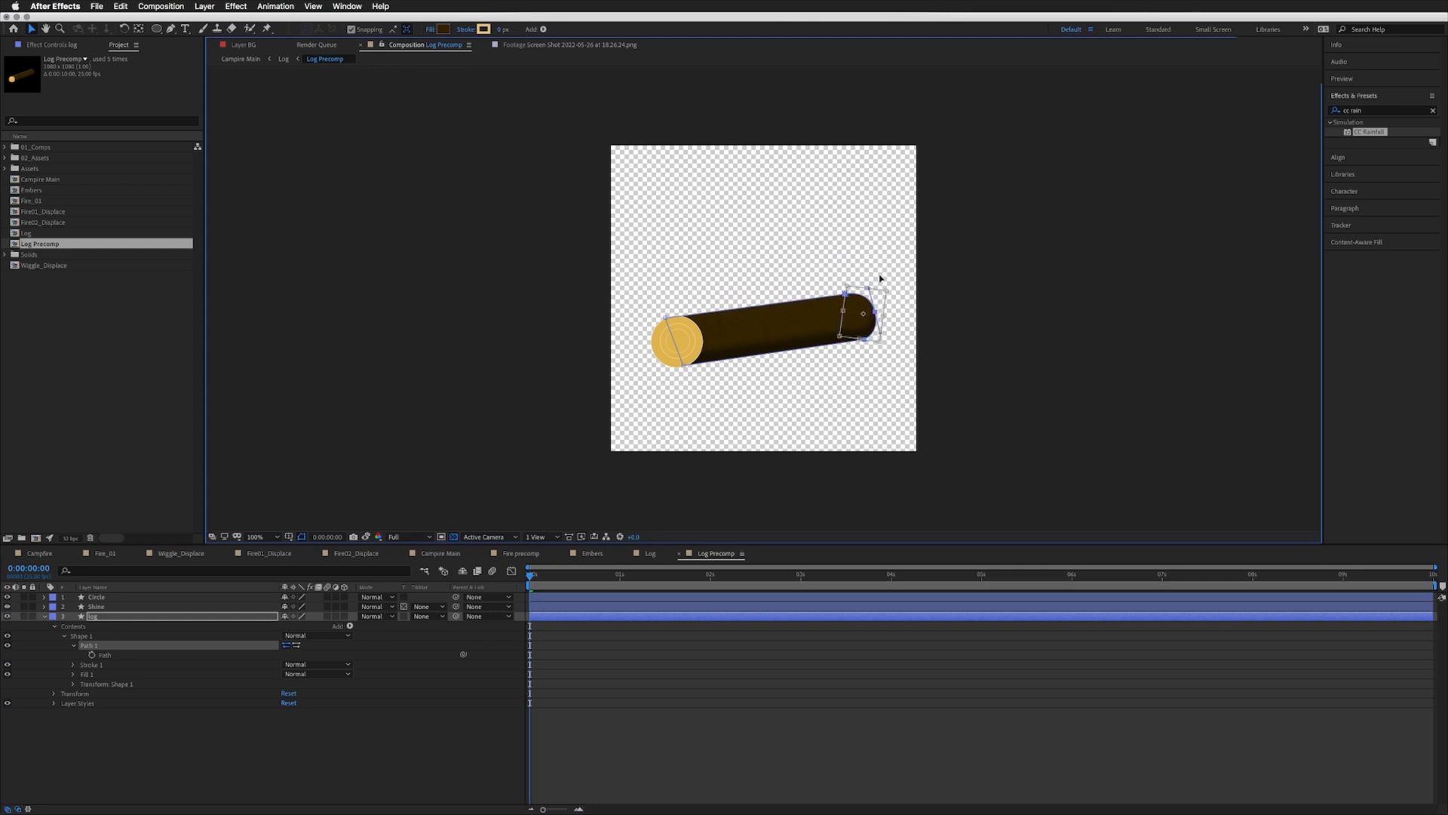
pyautogui.press('Return')
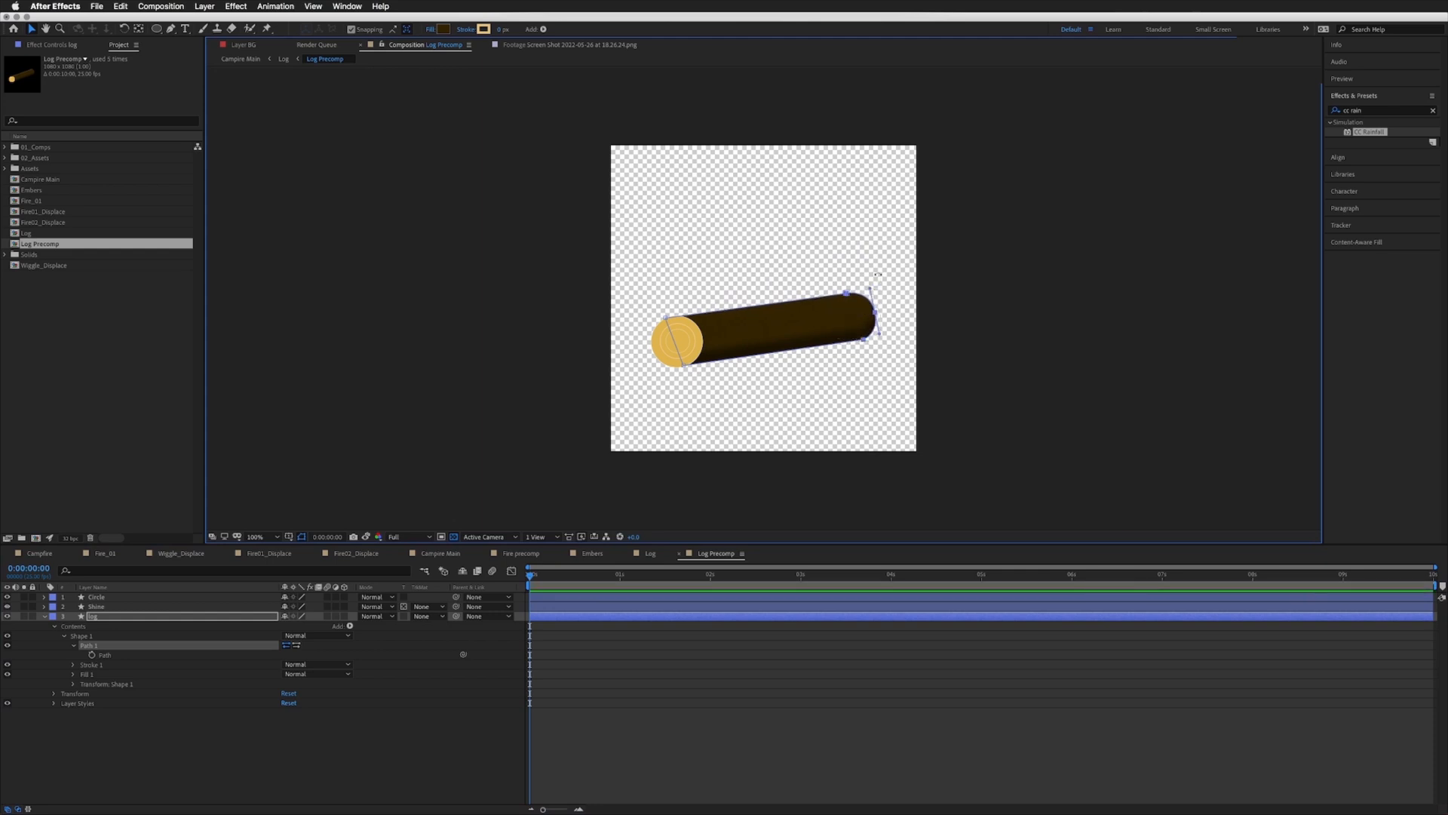
# Step: Lower the right corner of the Shine layer's path to follow the flatter log and return to the Log composition
pyautogui.click(96, 606)
pyautogui.click(44, 607)
pyautogui.click(55, 616)
pyautogui.click(64, 627)
pyautogui.click(70, 634)
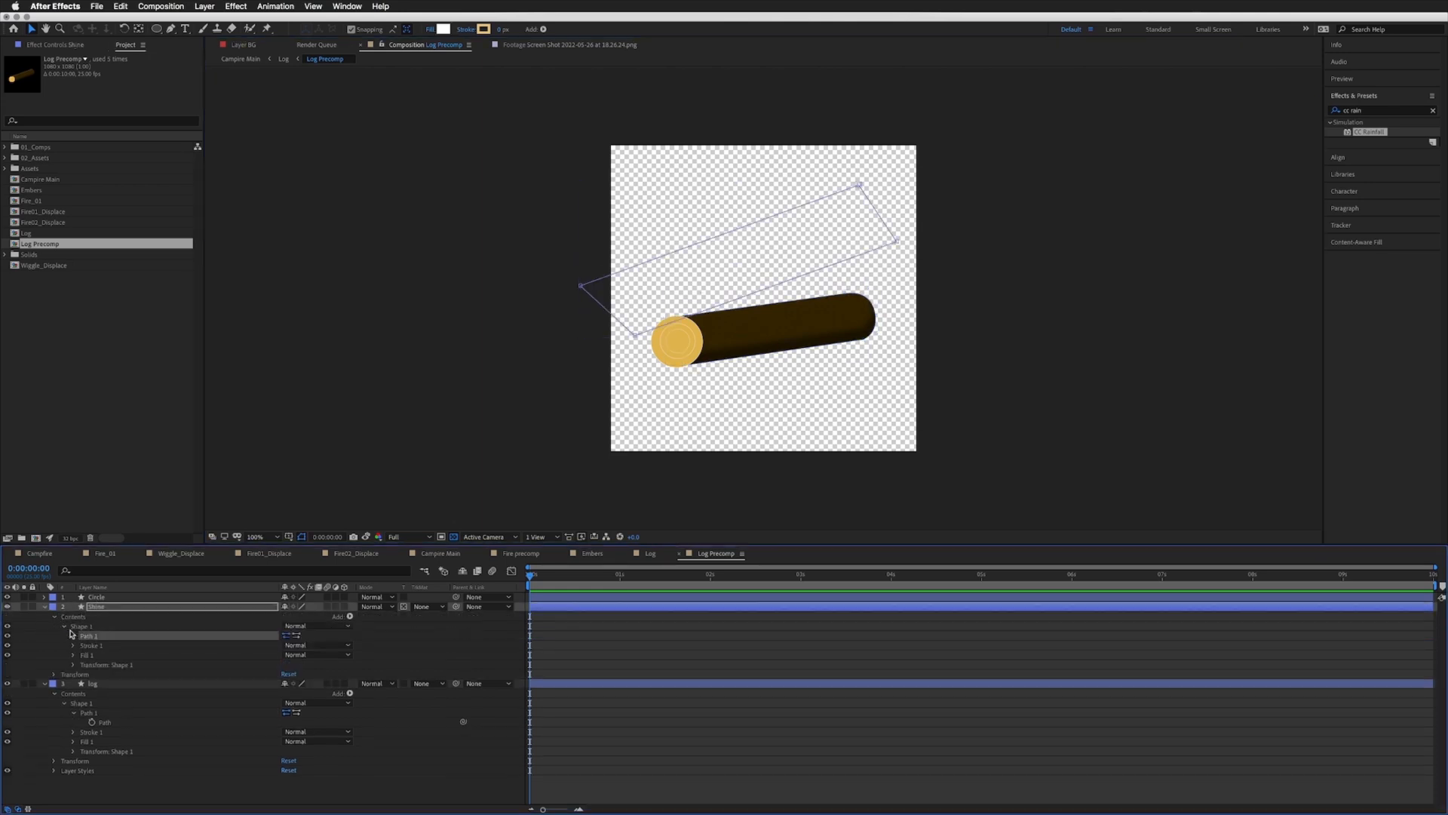
pyautogui.moveTo(898, 250); pyautogui.dragTo(907, 292)
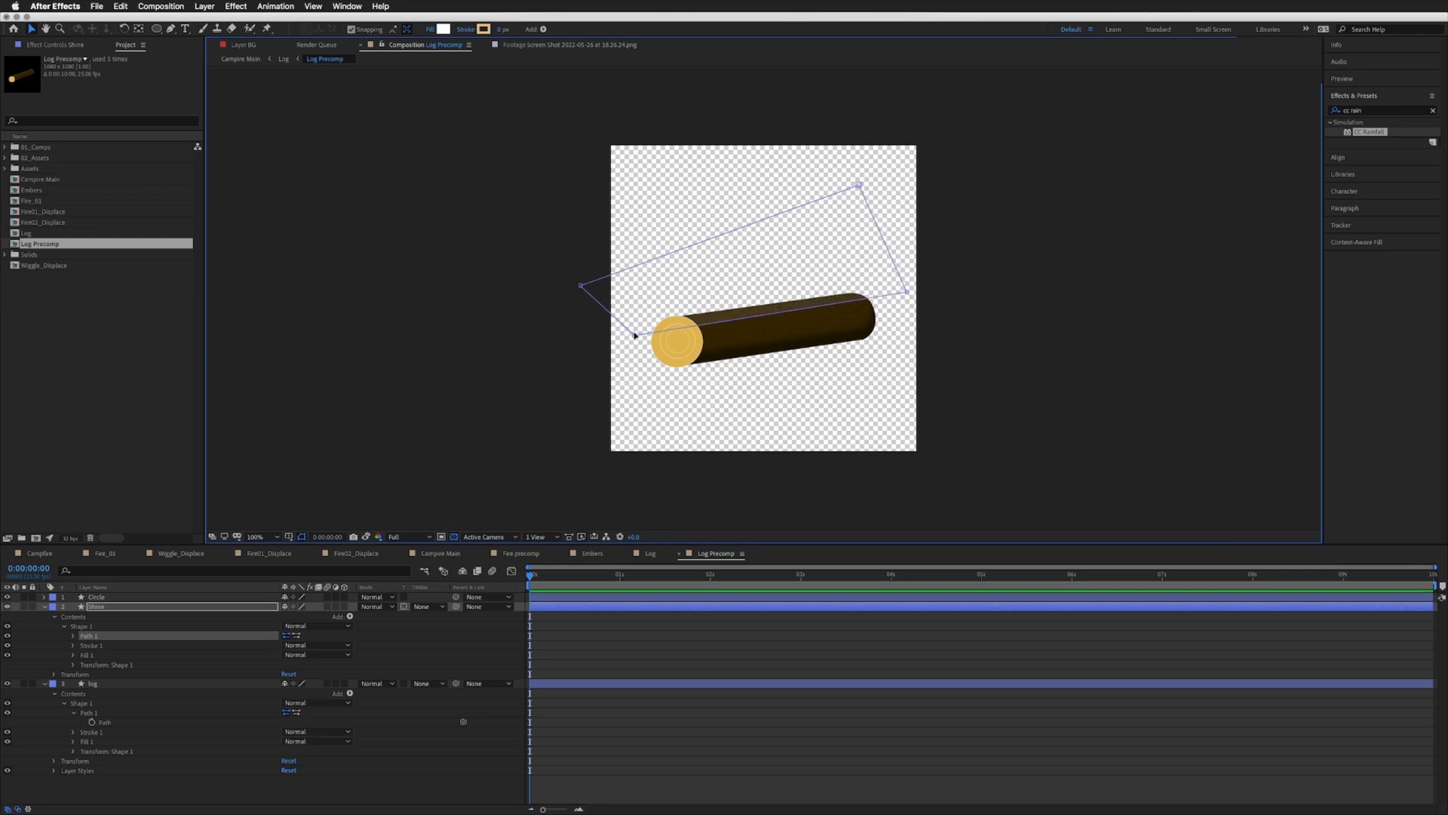
pyautogui.click(652, 556)
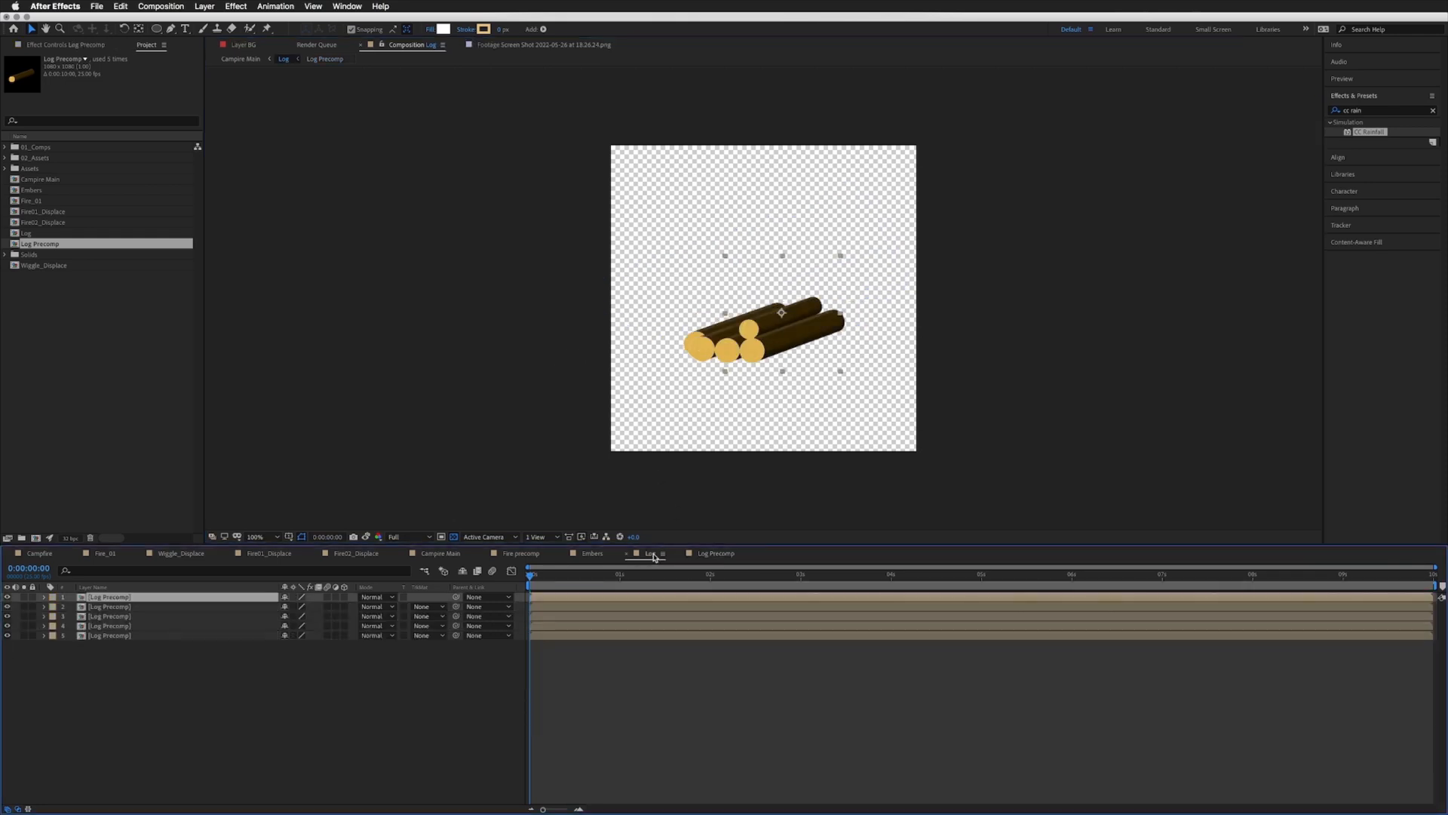
# Step: Move the topmost log in the Log composition right and down so it rests on the right side of the pile
pyautogui.moveTo(814, 313); pyautogui.dragTo(817, 316)
pyautogui.hotkey('shift', 'Right')
pyautogui.hotkey('shift', 'Right')
pyautogui.hotkey('shift', 'Up')
pyautogui.hotkey('shift', 'Up')
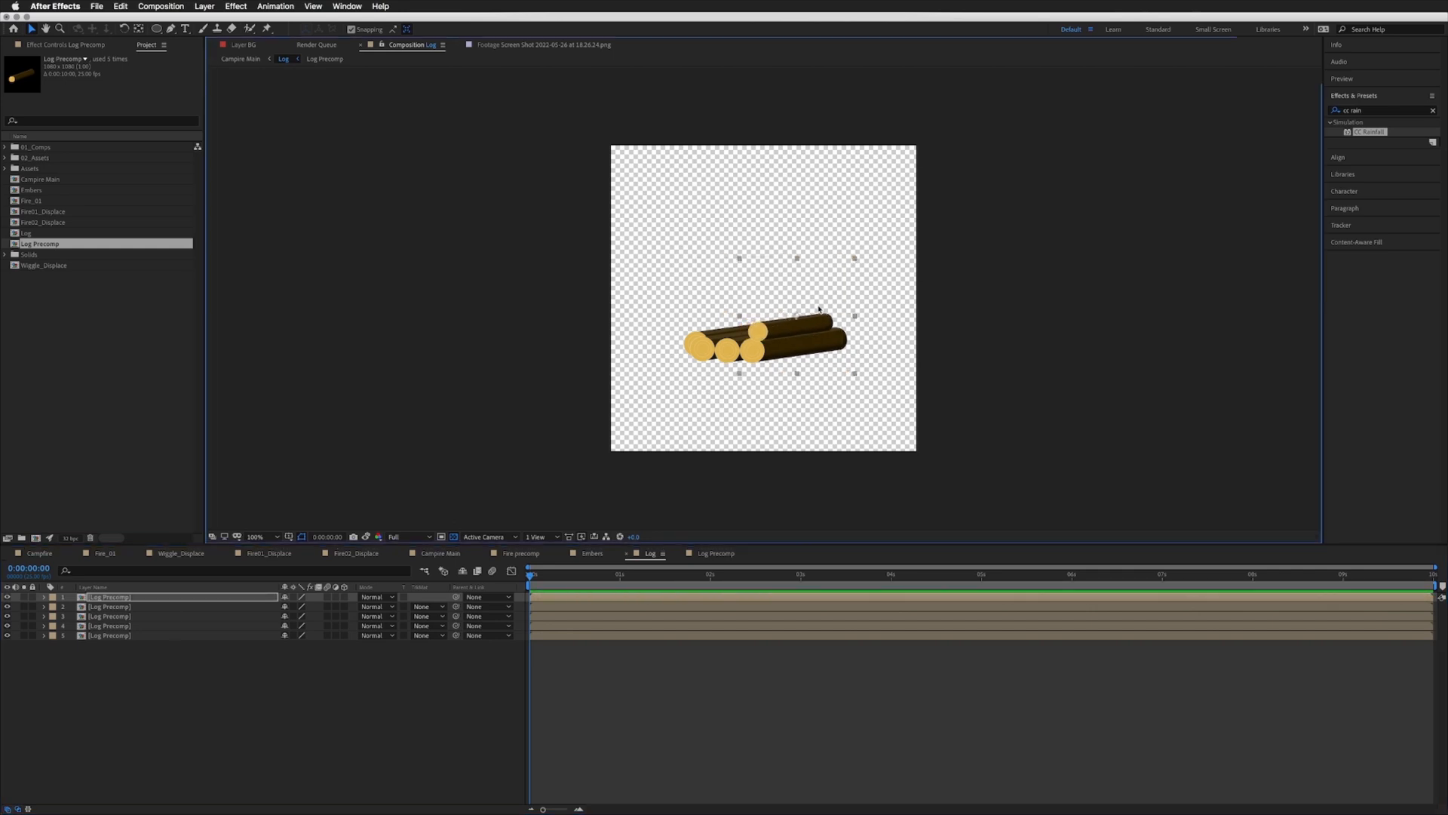
pyautogui.hotkey('shift', 'Right')
pyautogui.hotkey('shift', 'Right')
pyautogui.hotkey('shift', 'Right')
pyautogui.hotkey('shift', 'Right')
pyautogui.hotkey('shift', 'Down')
pyautogui.hotkey('shift', 'Down')
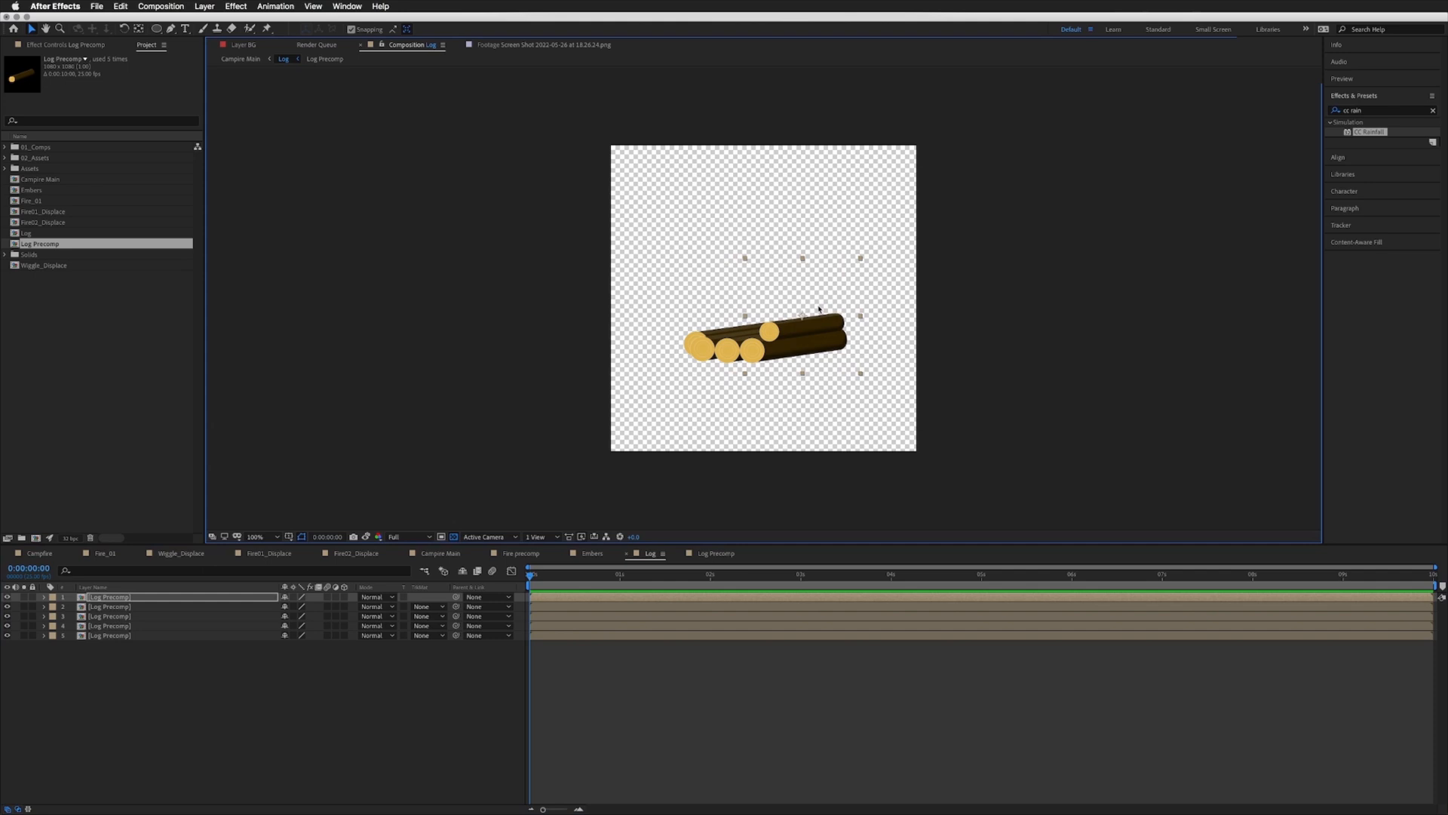
pyautogui.press('Up')
# Step: Nudge the Log layer slightly upward in the main campfire composition
pyautogui.click(448, 555)
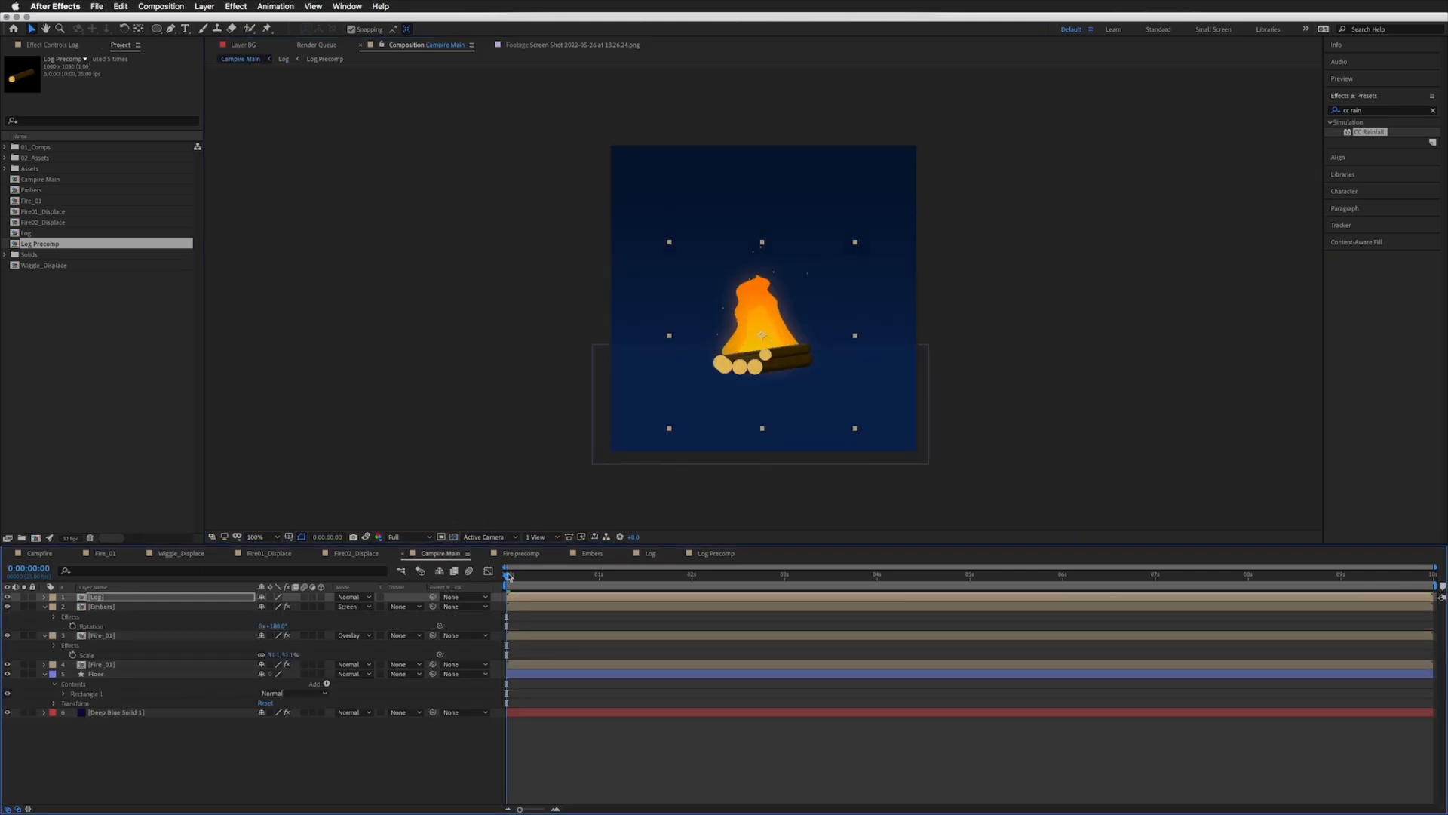
pyautogui.click(111, 599)
pyautogui.press('Up')
pyautogui.press('Up')
pyautogui.press('Up')
pyautogui.press('Up')
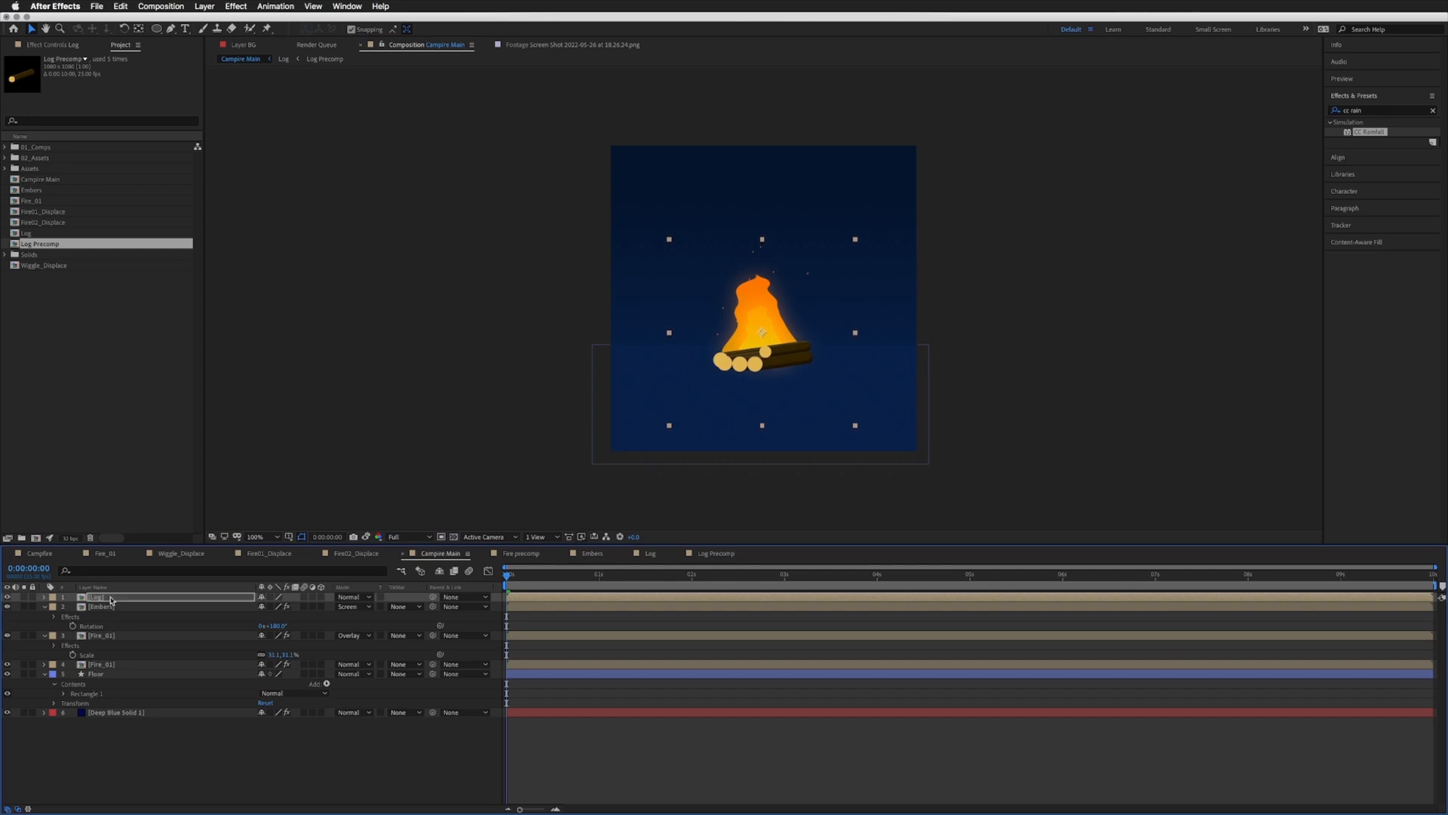
# Step: In the Log composition, hide the bottom log layer and place a duplicate of the leftmost front log apart to the left
pyautogui.click(645, 556)
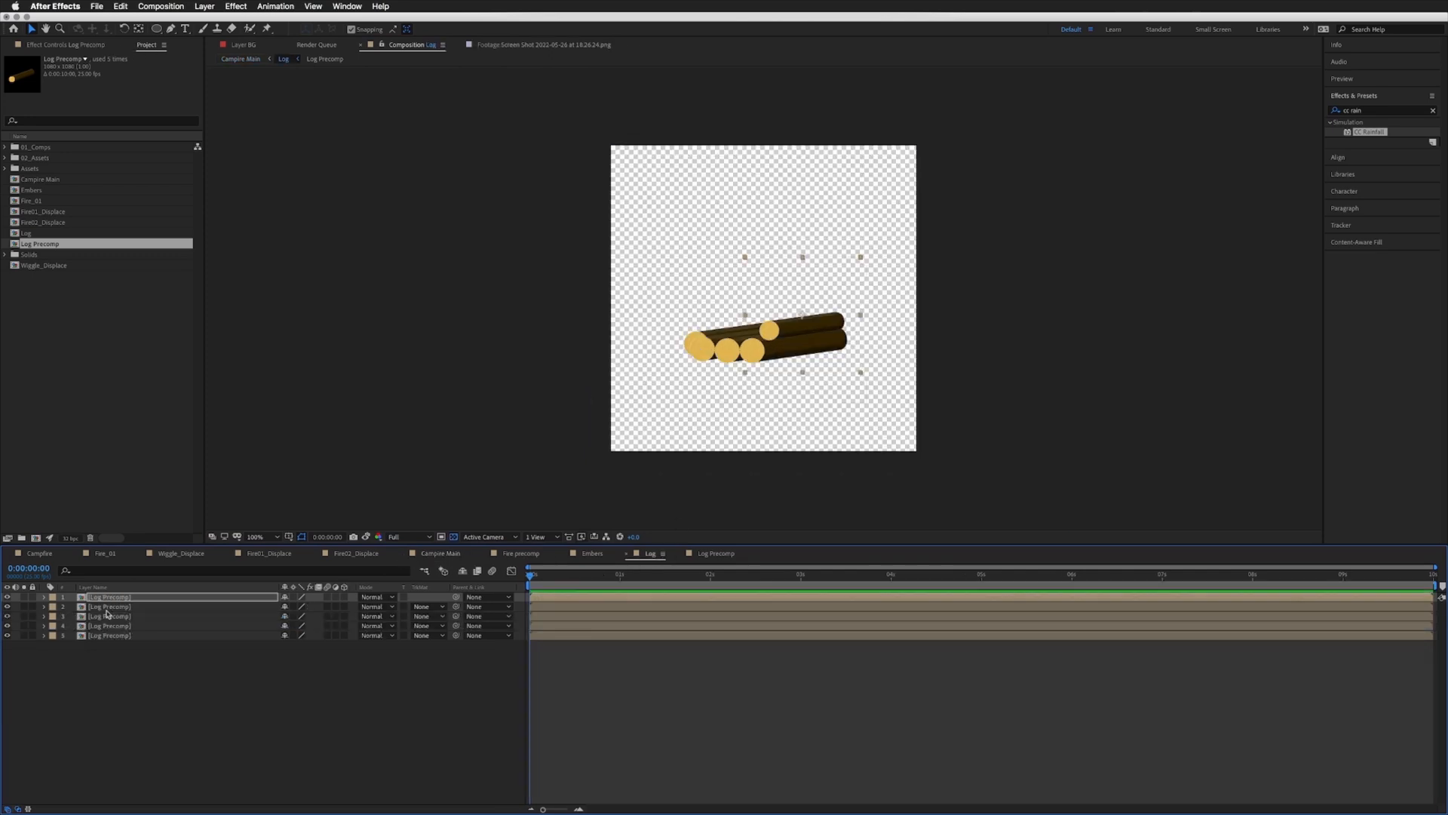
pyautogui.click(109, 636)
pyautogui.click(8, 636)
pyautogui.click(108, 627)
pyautogui.moveTo(705, 354); pyautogui.dragTo(655, 335)
pyautogui.press('super+z')
pyautogui.press('super+d')
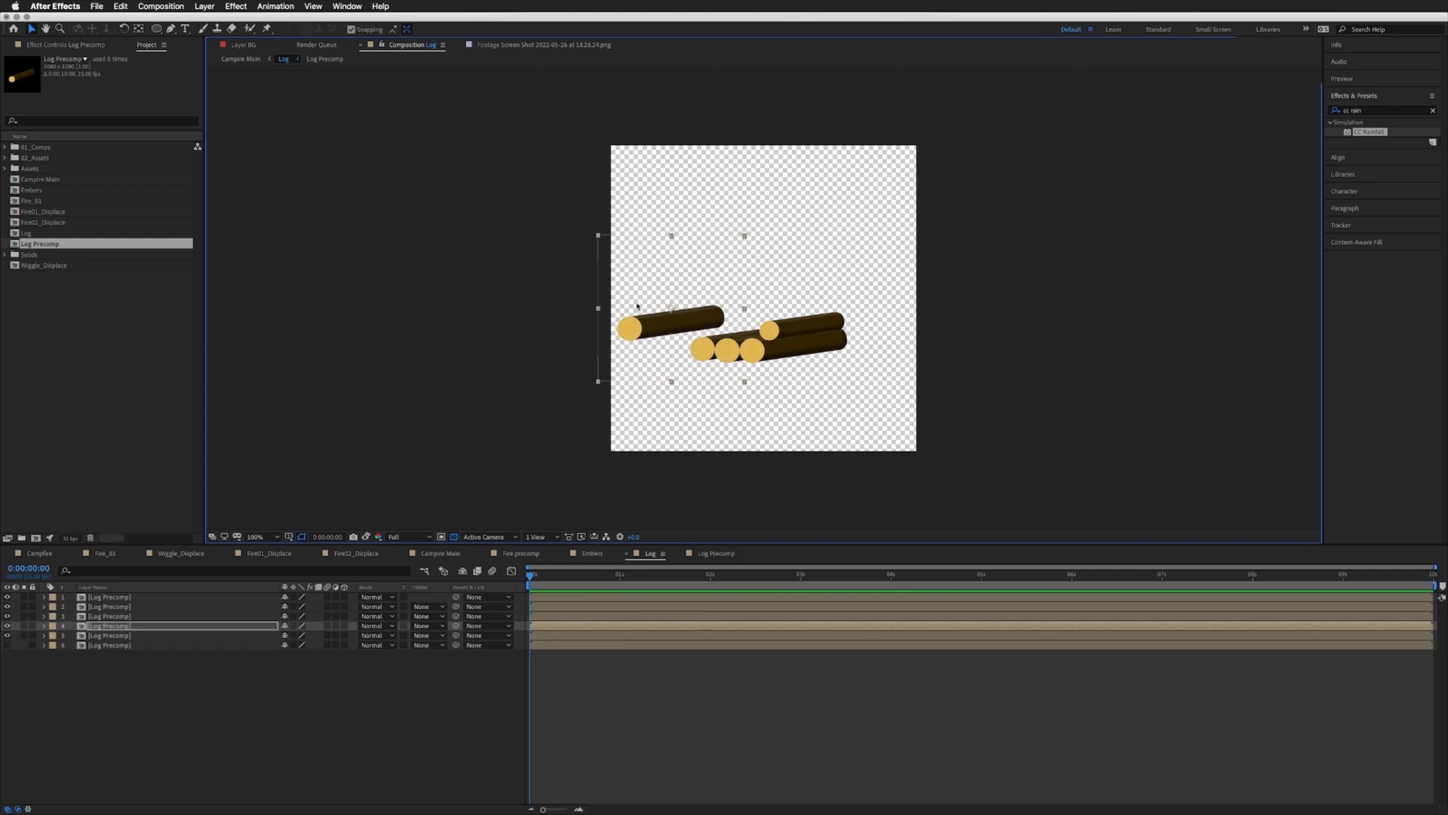
# Step: Flip the detached log horizontally with a negative X scale, shift it right and rotate it to about -41°
pyautogui.click(150, 626)
pyautogui.press('s')
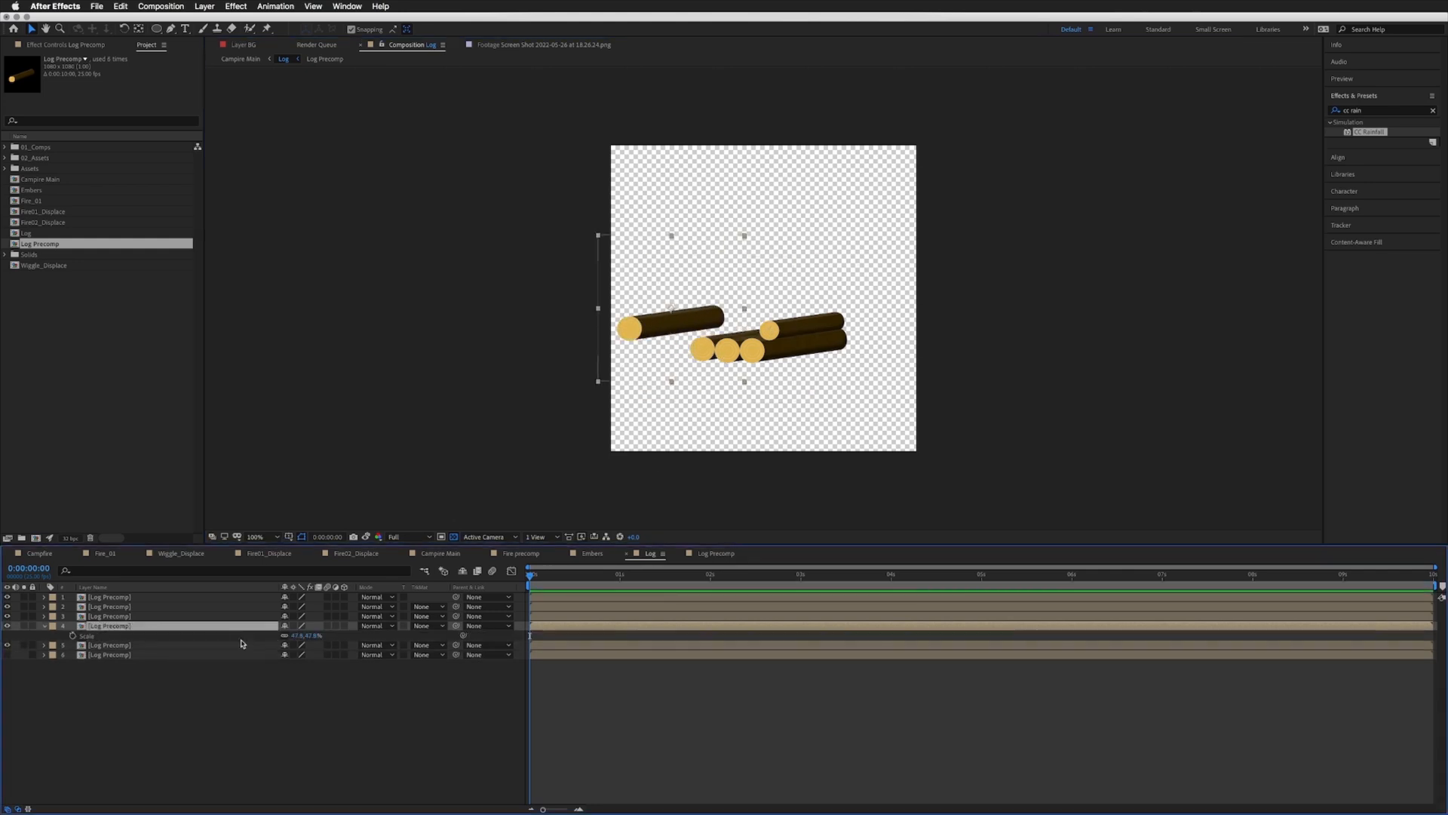
pyautogui.click(299, 636)
pyautogui.write('-')
pyautogui.press('Return')
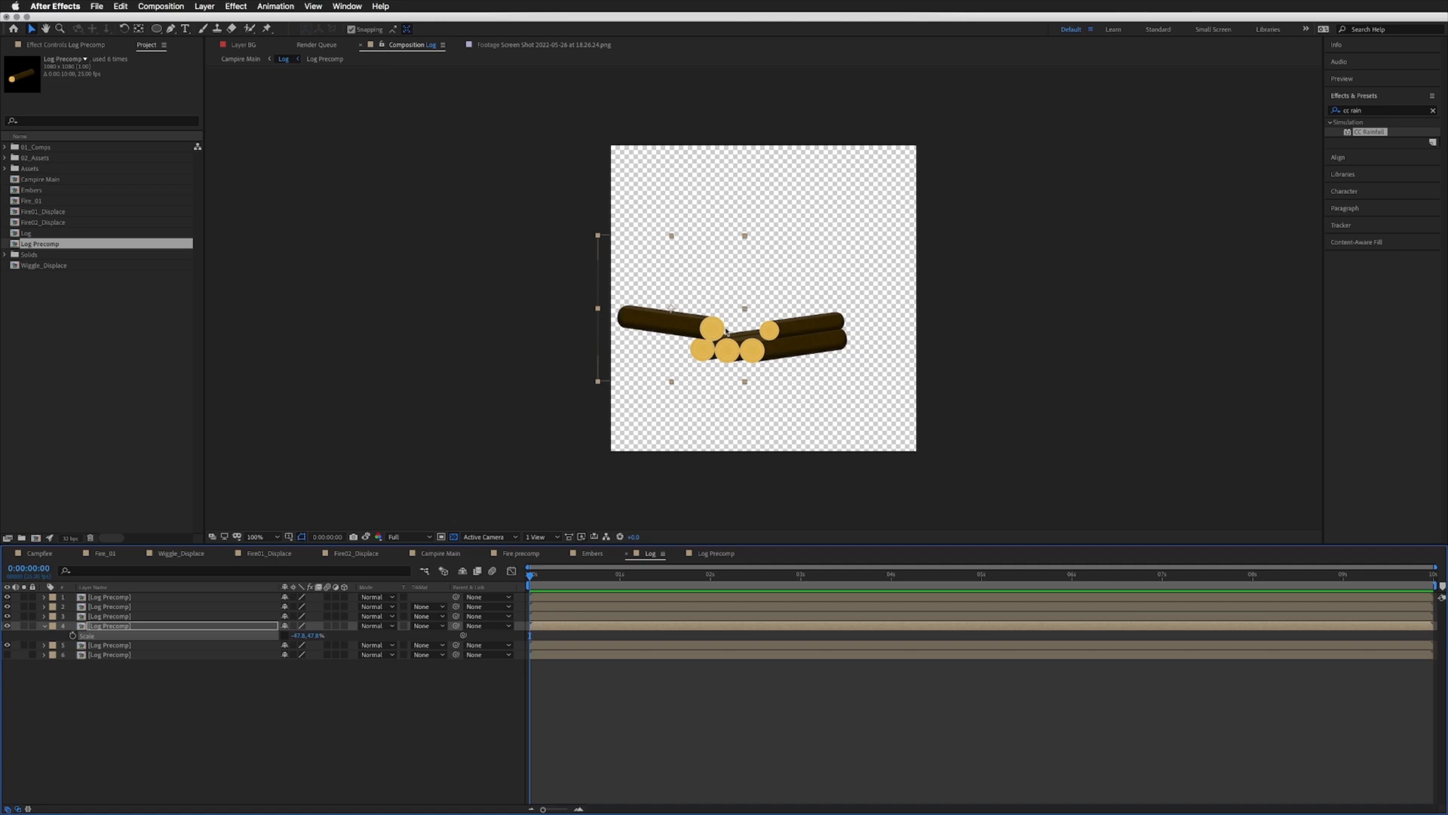
pyautogui.moveTo(703, 334); pyautogui.dragTo(728, 334)
pyautogui.press('r')
pyautogui.moveTo(293, 635); pyautogui.dragTo(277, 635)
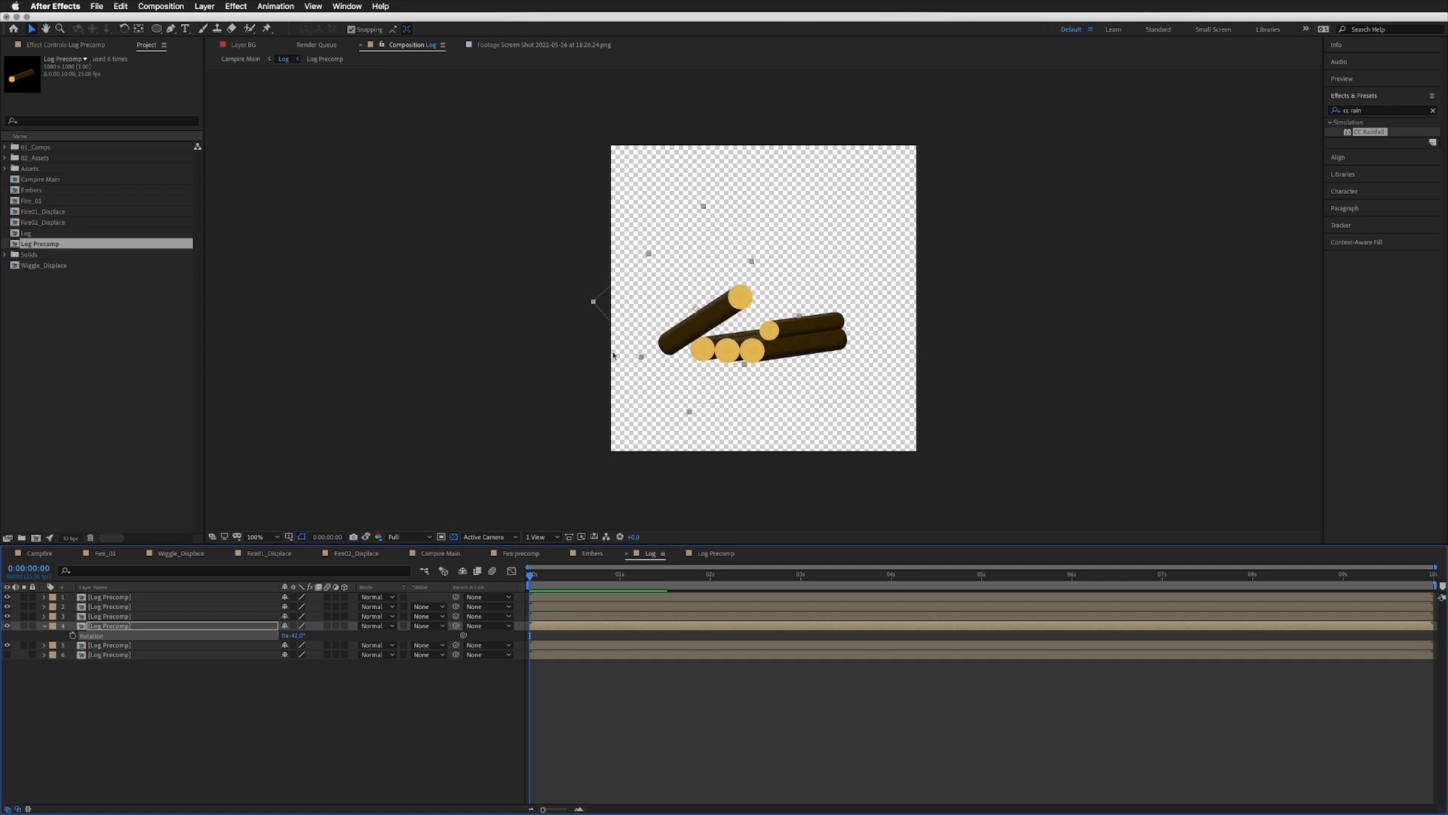
# Step: Send the flipped log to the bottom of the layer stack and position it behind the front logs
pyautogui.moveTo(722, 317); pyautogui.dragTo(697, 350)
pyautogui.moveTo(118, 627); pyautogui.dragTo(114, 668)
pyautogui.moveTo(686, 348); pyautogui.dragTo(687, 347)
pyautogui.hotkey('shift', 'Right')
pyautogui.hotkey('shift', 'Right')
pyautogui.hotkey('shift', 'Up')
pyautogui.hotkey('shift', 'Up')
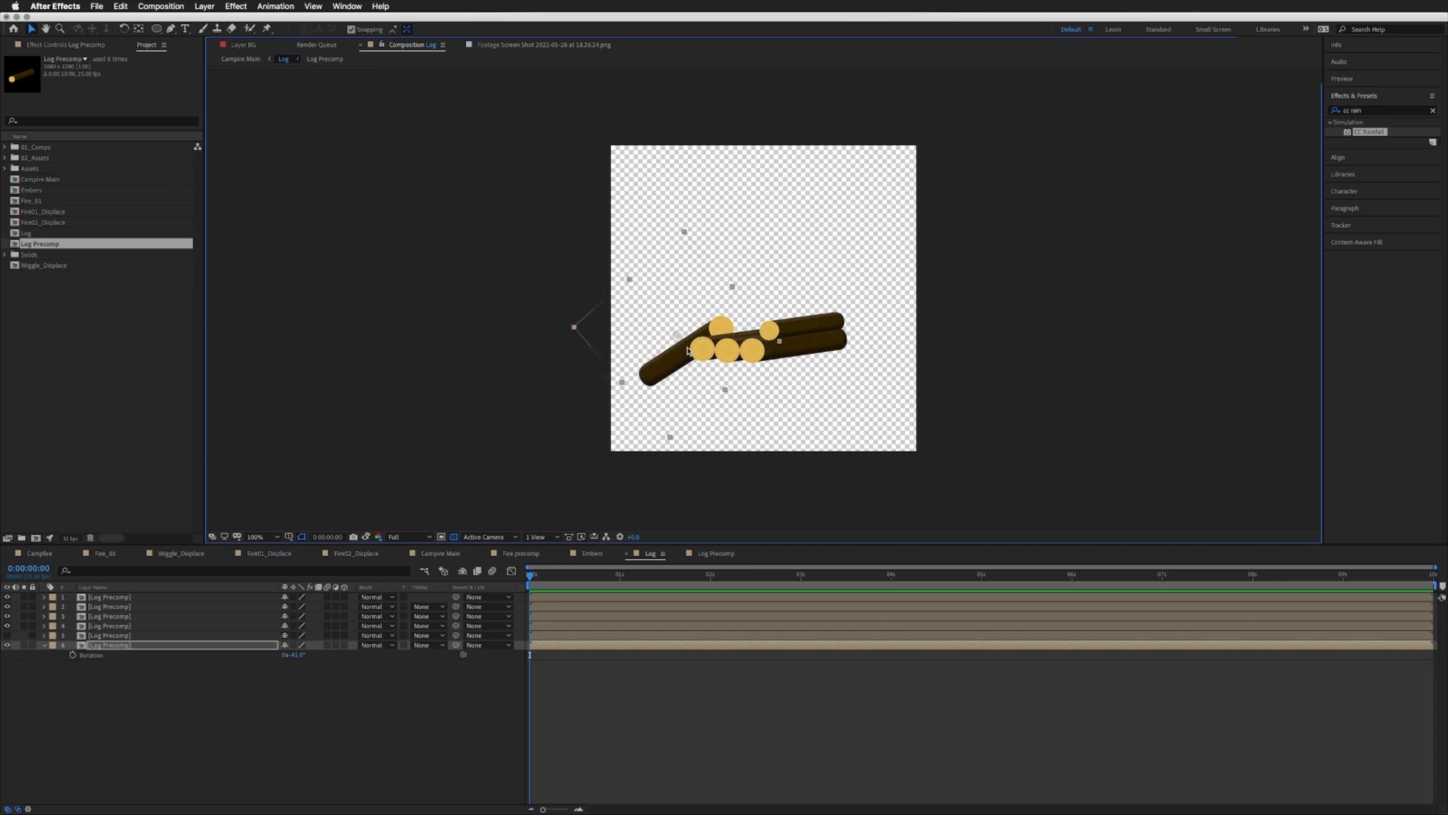
# Step: Rotate the rear log to about -55° and nudge it so its cut end sits above the front logs
pyautogui.press('w')
pyautogui.moveTo(654, 374); pyautogui.dragTo(674, 357)
pyautogui.press('v')
pyautogui.hotkey('shift', 'Left')
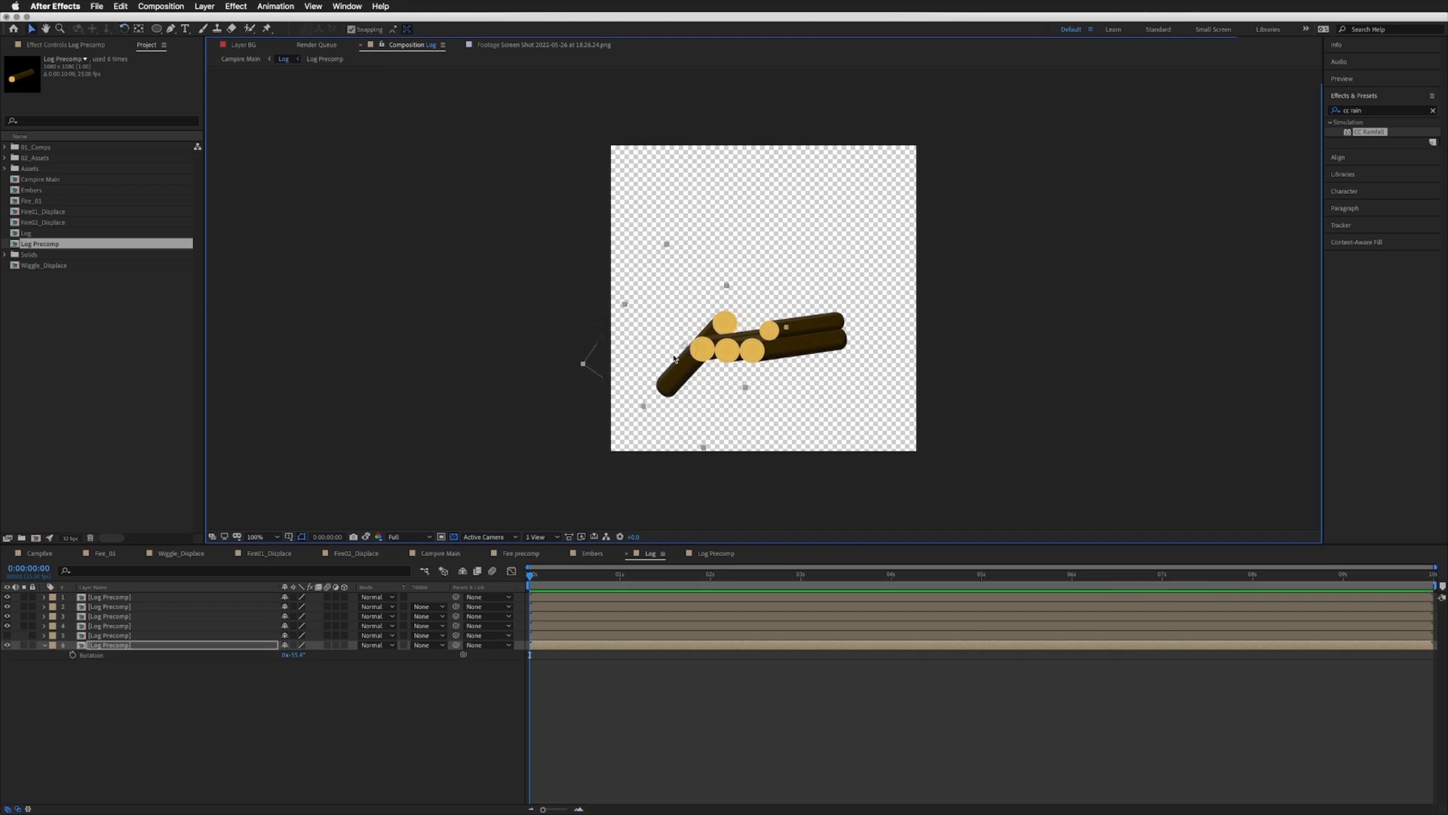
pyautogui.press('Up')
pyautogui.press('Up')
pyautogui.press('Up')
pyautogui.press('Up')
pyautogui.press('Right')
pyautogui.press('Right')
pyautogui.press('Right')
# Step: Draw a closed mask around the upper part of the rear log to hide its protruding lower end
pyautogui.click(184, 650)
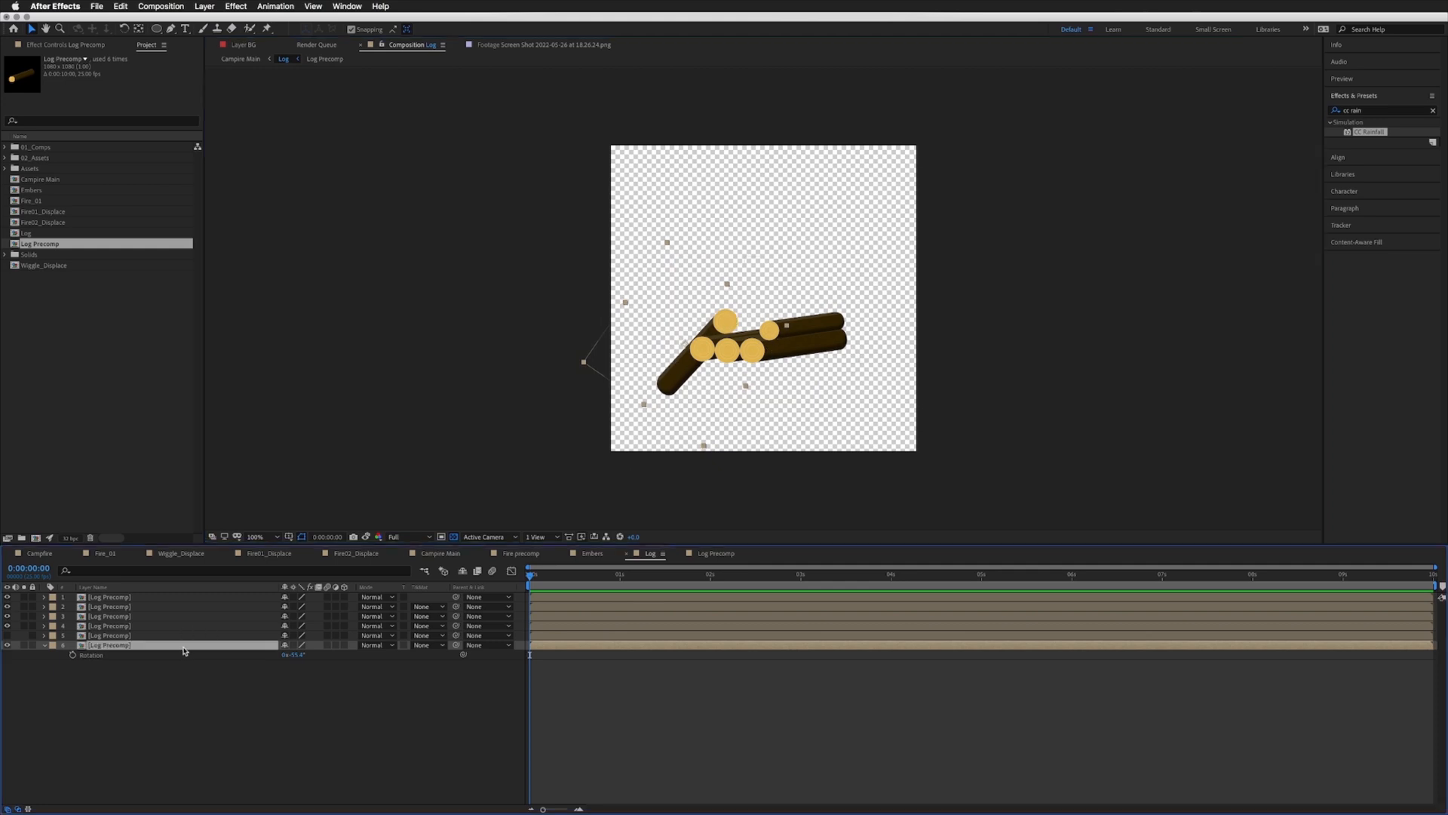
pyautogui.press('g')
pyautogui.click(729, 293)
pyautogui.click(679, 332)
pyautogui.click(763, 307)
pyautogui.click(729, 293)
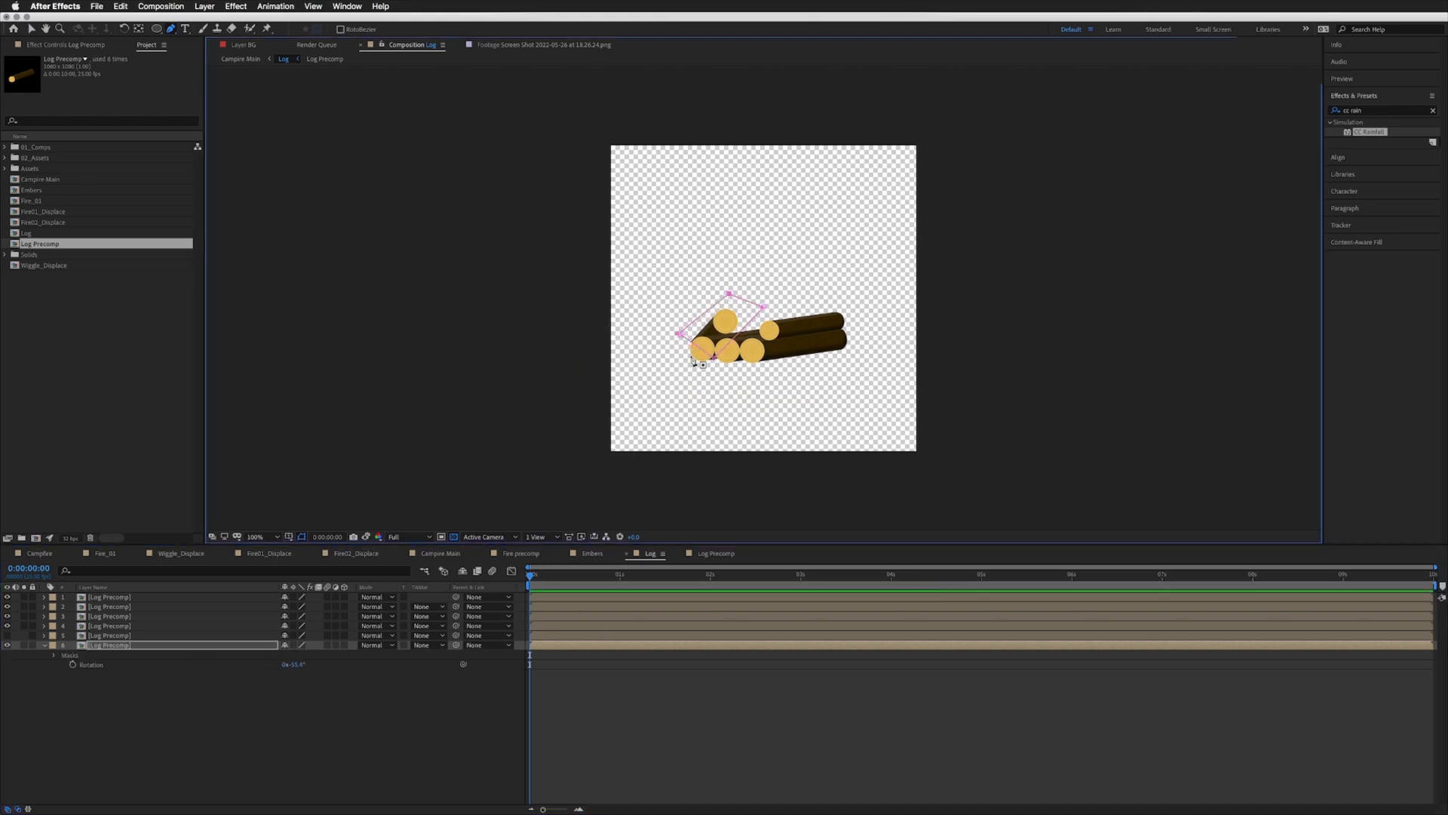
# Step: Nudge the masked rear log slightly right and collapse its layer properties
pyautogui.press('v')
pyautogui.click(165, 645)
pyautogui.press('Return')
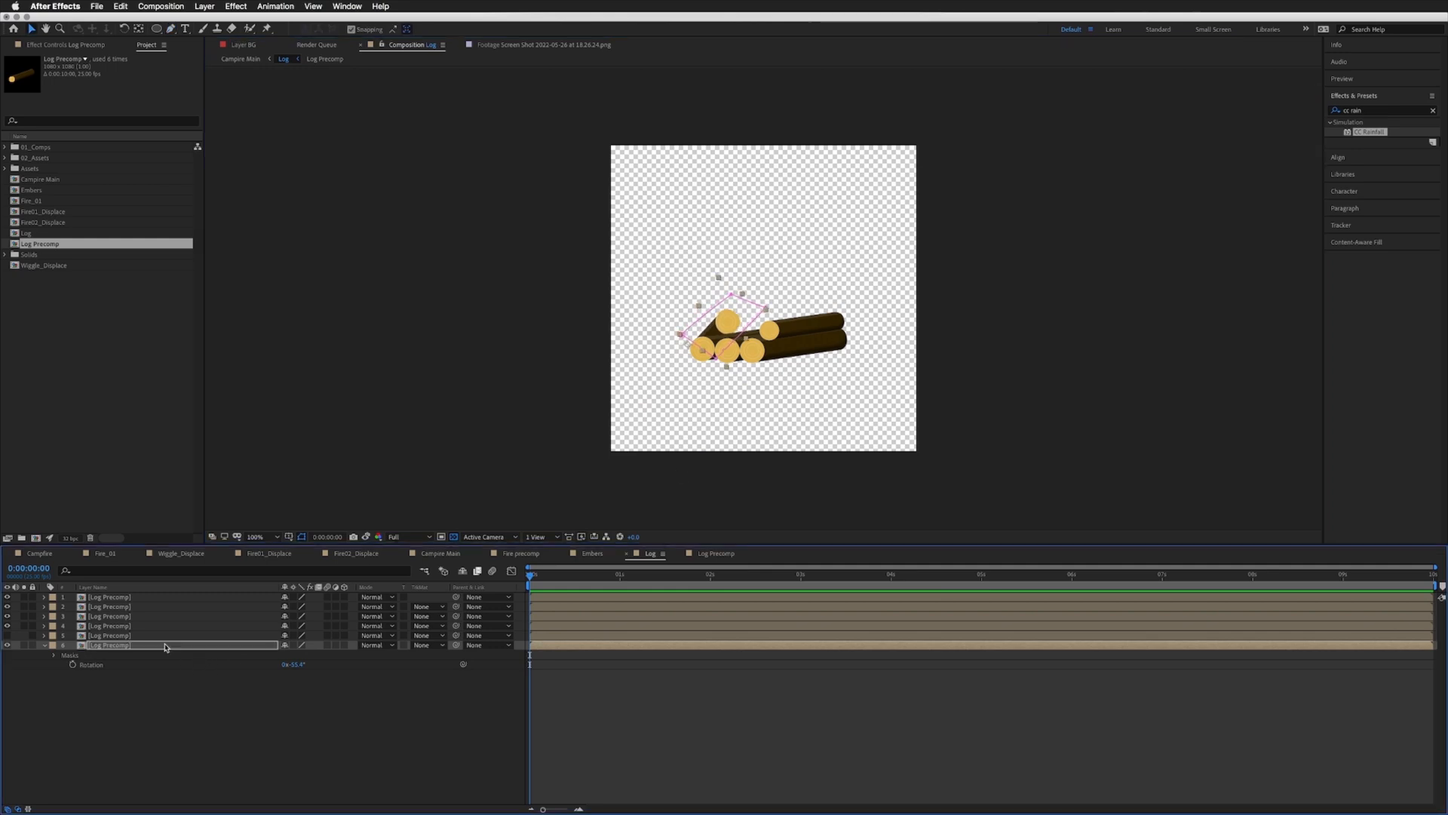
pyautogui.click(411, 737)
pyautogui.click(128, 644)
pyautogui.press('u')
pyautogui.click(580, 702)
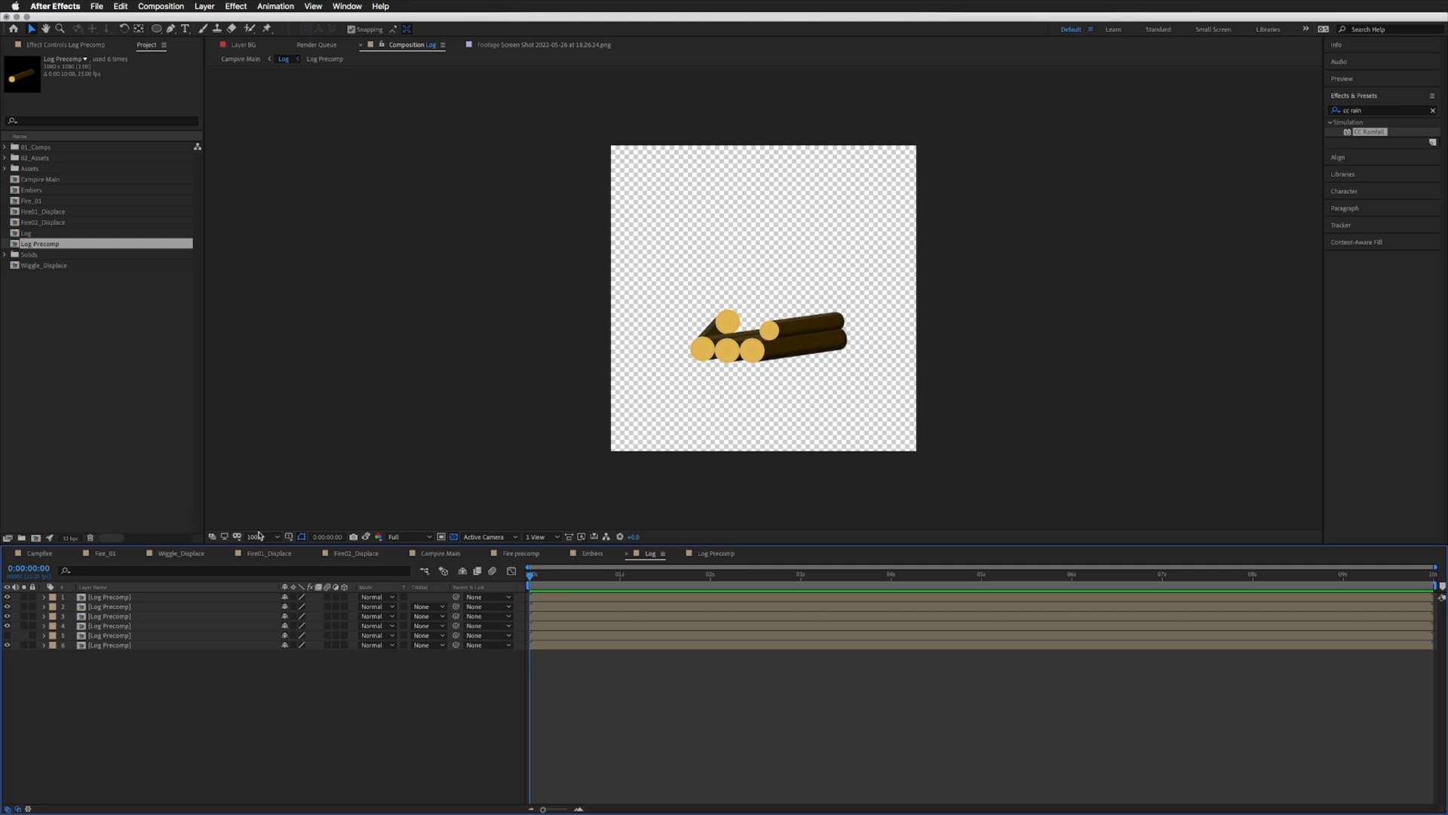
# Step: Open the finished Campfire composition and solo Logs_Back, the lower Fire precomp and Logs_Front to examine how they are layered
pyautogui.click(39, 553)
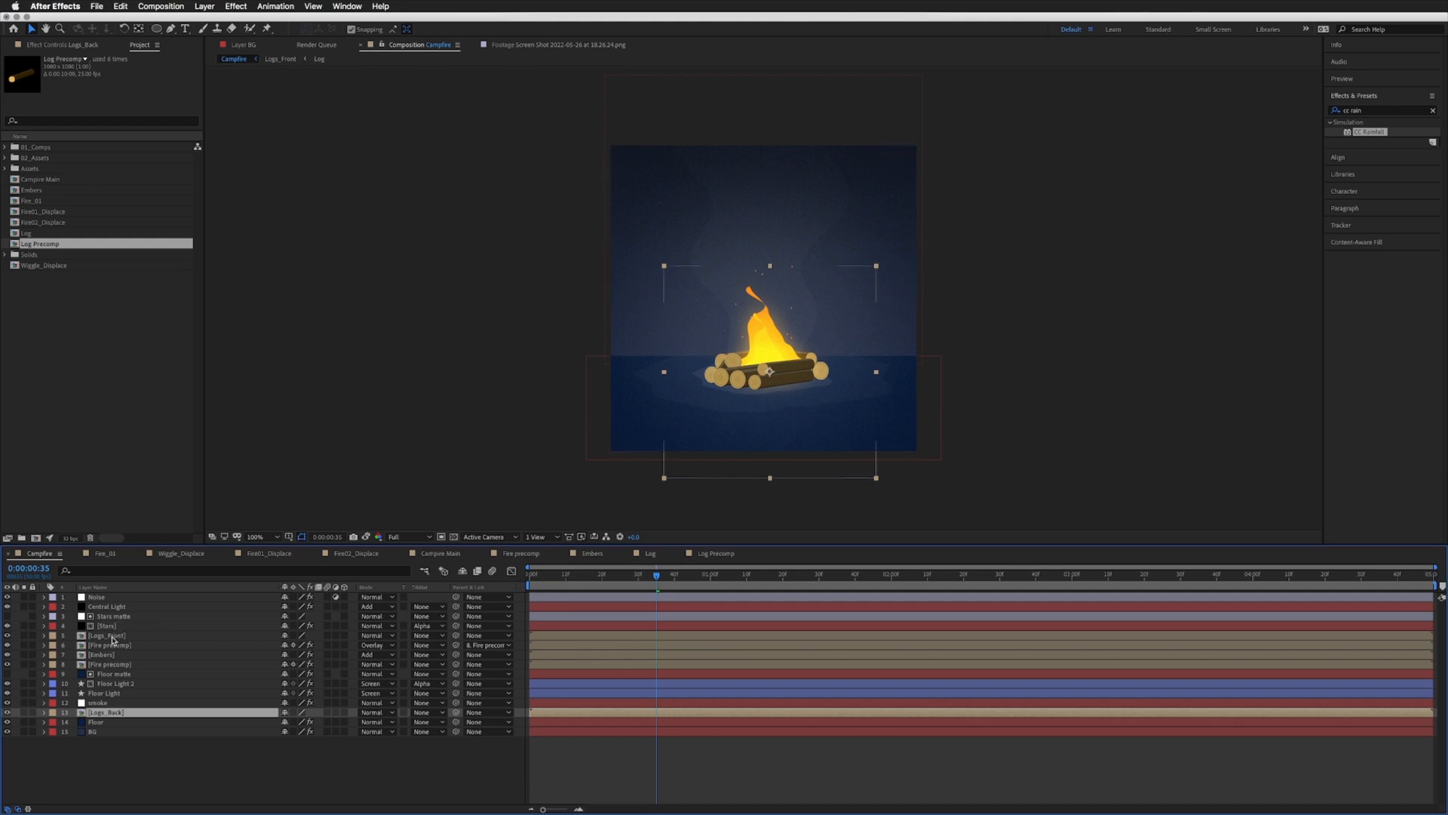
pyautogui.click(112, 638)
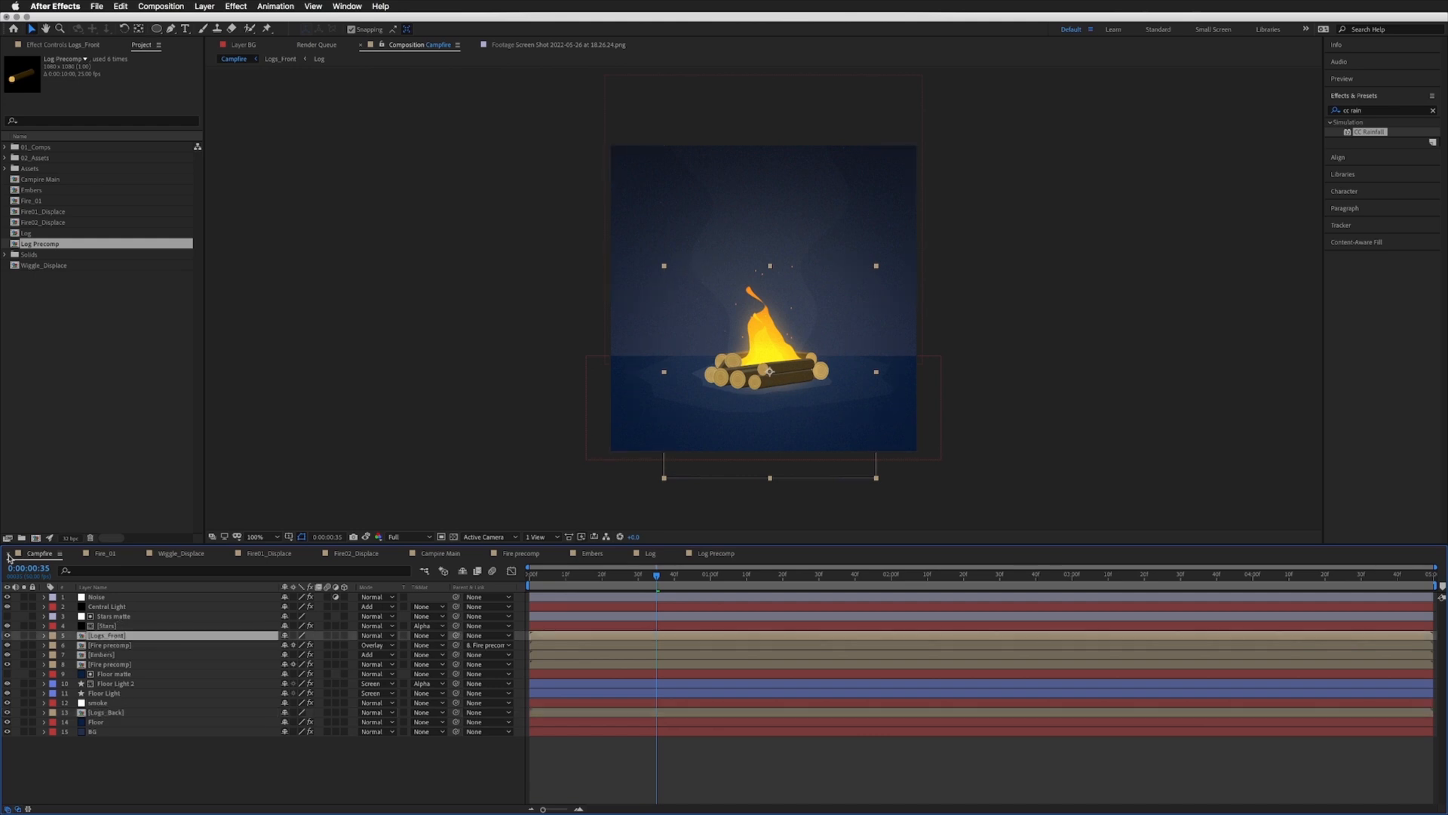
pyautogui.click(105, 714)
pyautogui.click(24, 712)
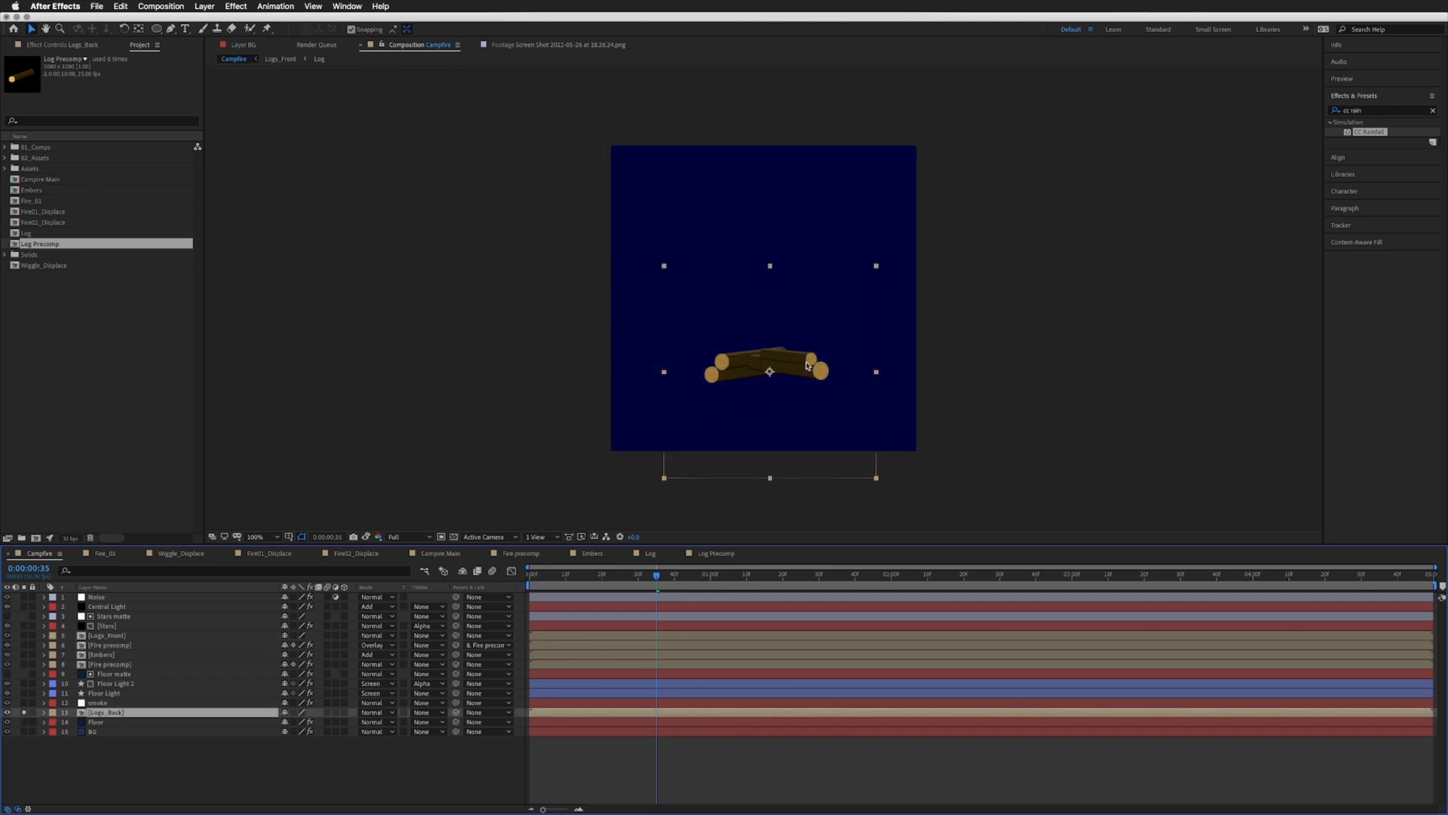
pyautogui.click(104, 693)
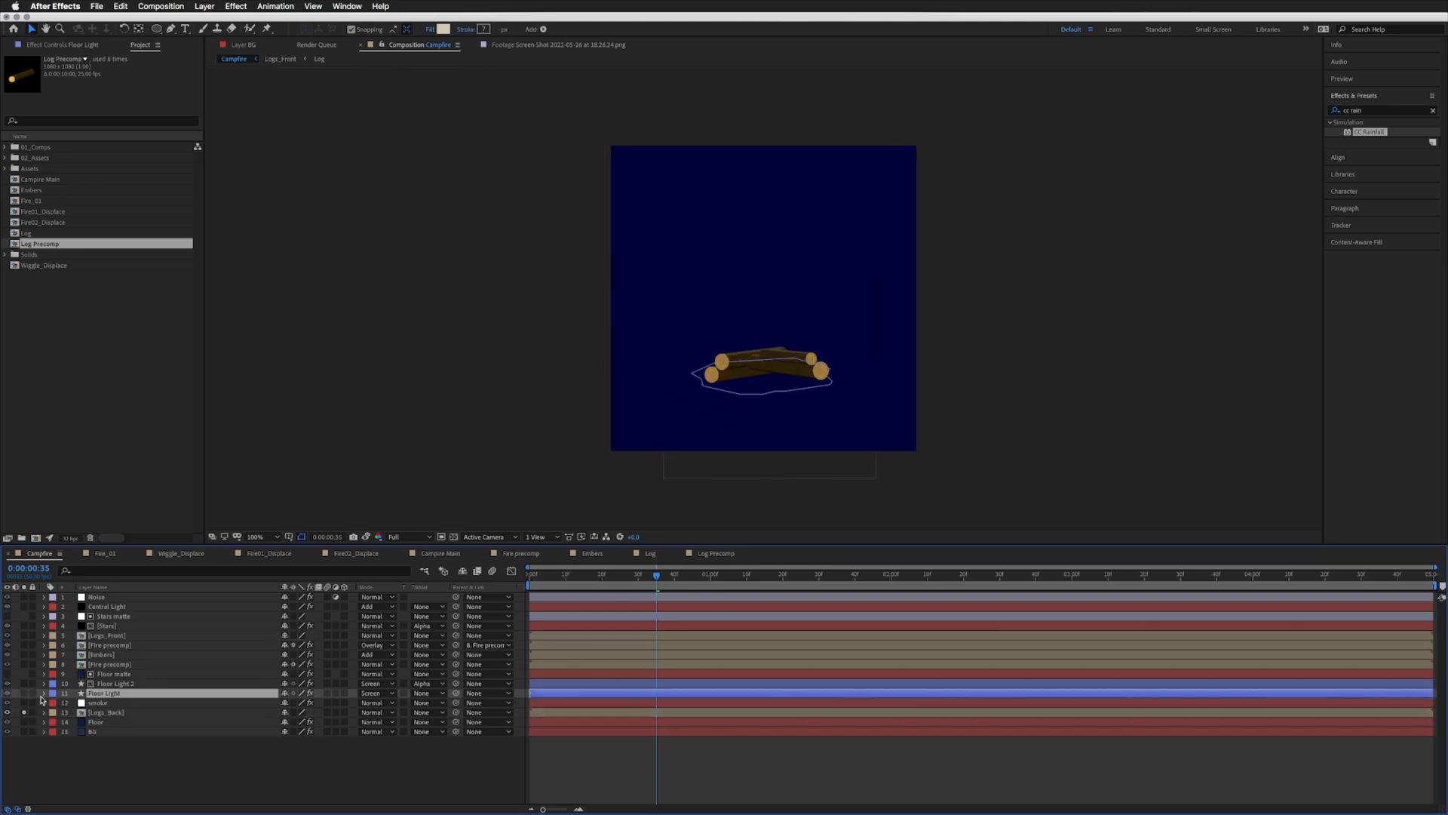
pyautogui.click(108, 665)
pyautogui.click(24, 665)
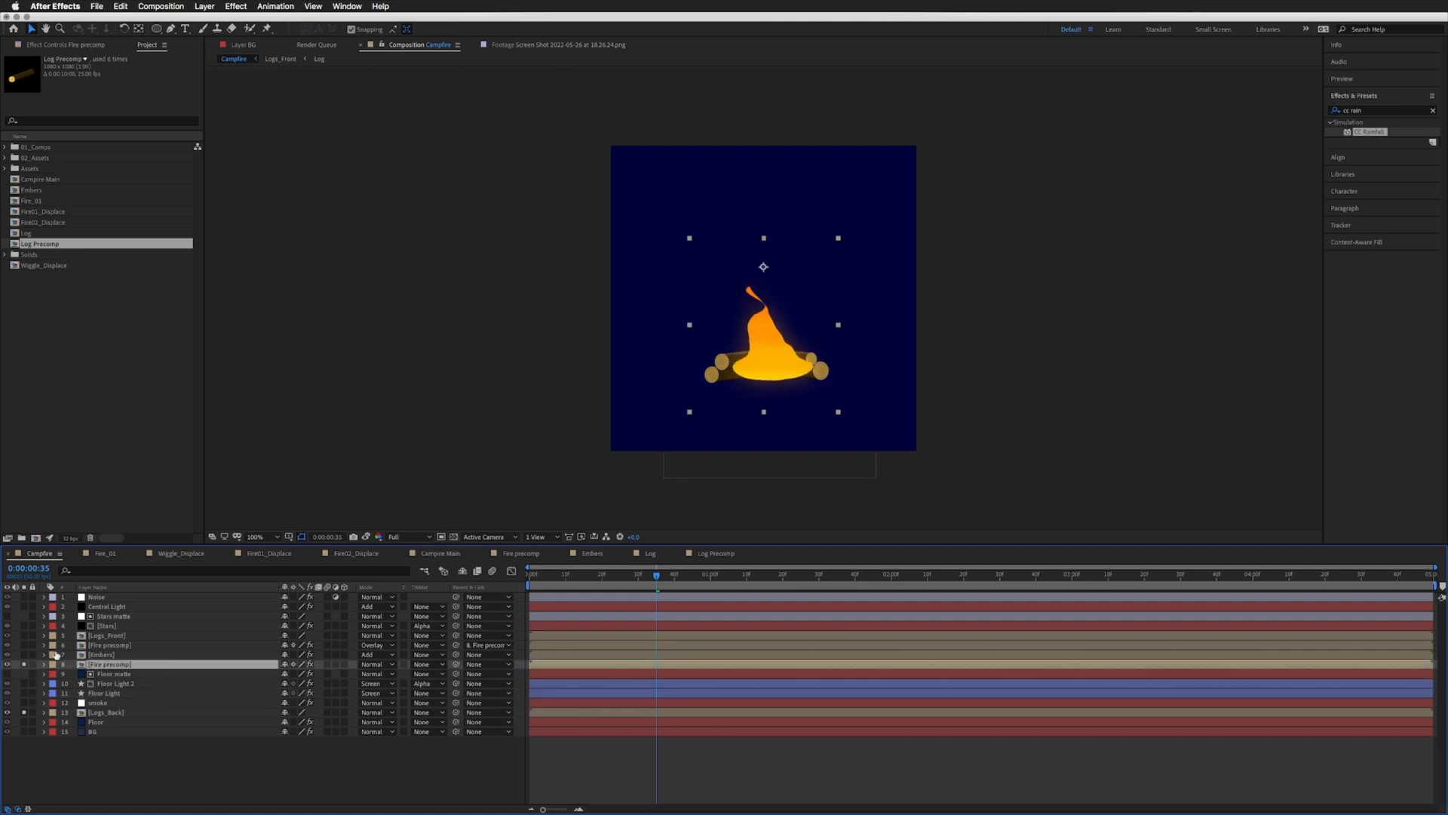
pyautogui.click(109, 635)
pyautogui.click(23, 635)
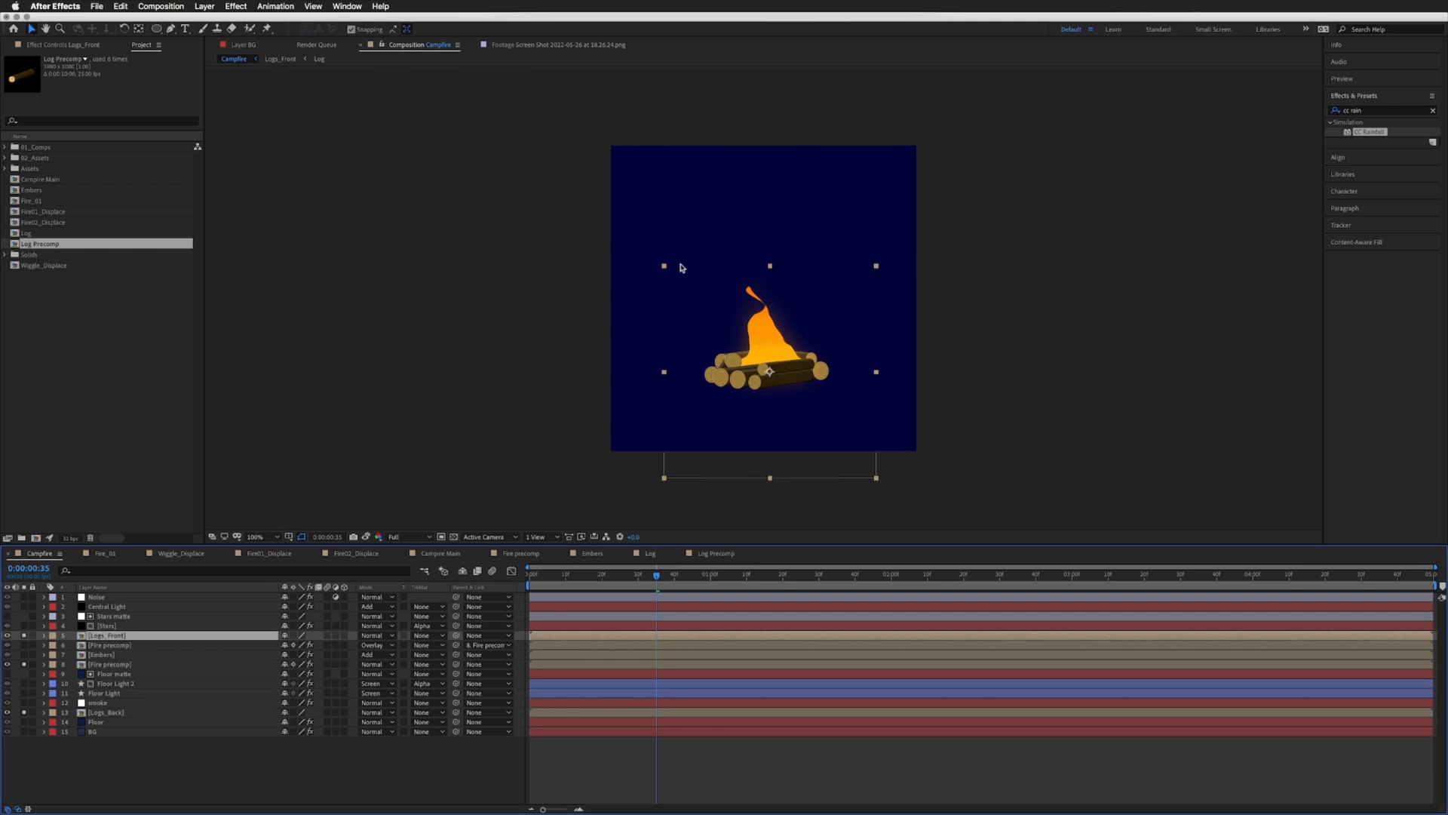
pyautogui.click(24, 712)
pyautogui.click(105, 714)
pyautogui.click(24, 713)
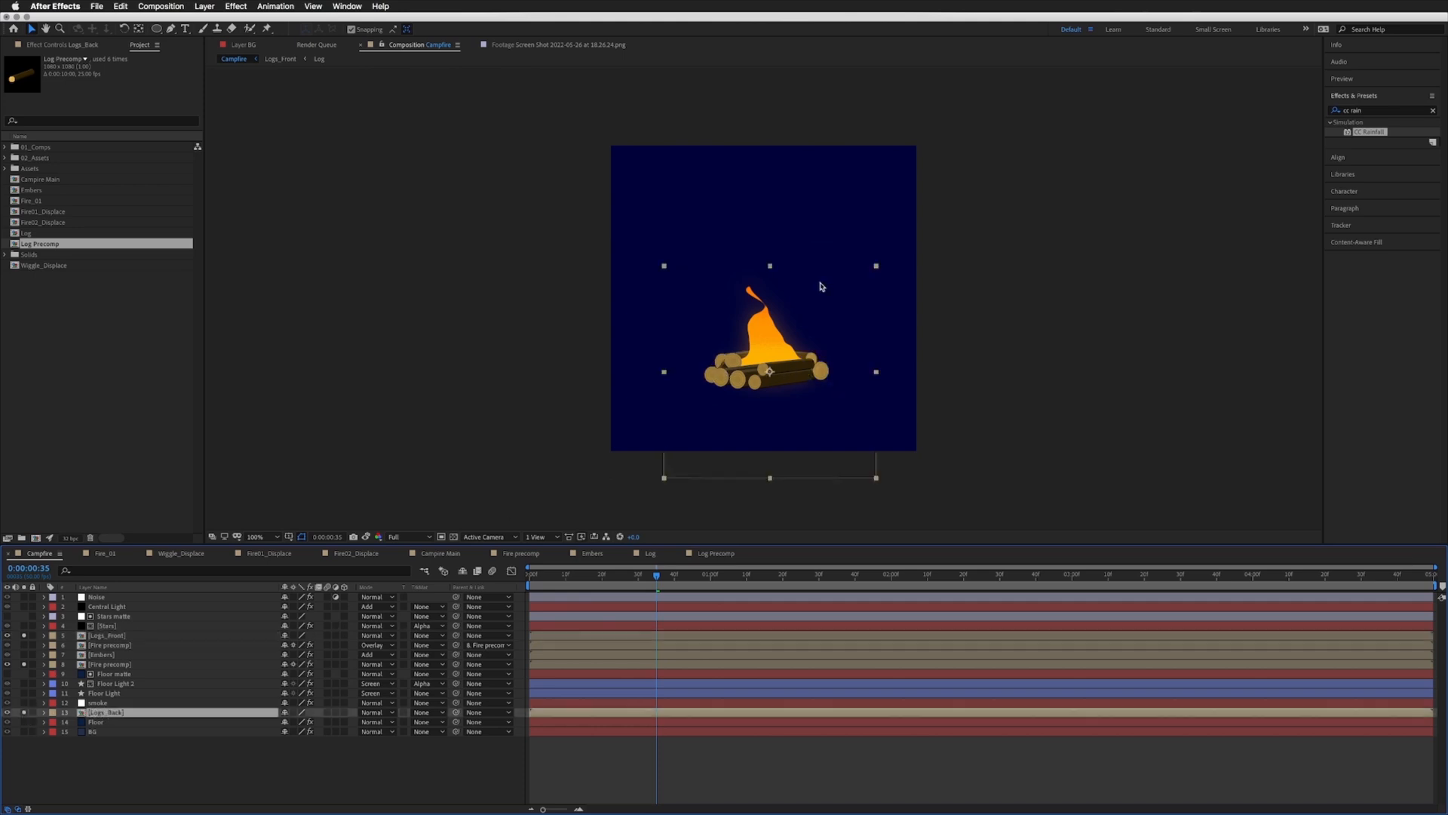
# Step: Copy Logs_Front and Logs_Back from the Campfire composition into the main campfire composition, replacing its Log layer
pyautogui.click(107, 635)
pyautogui.keyDown('super'); pyautogui.click(111, 713); pyautogui.keyUp('super')
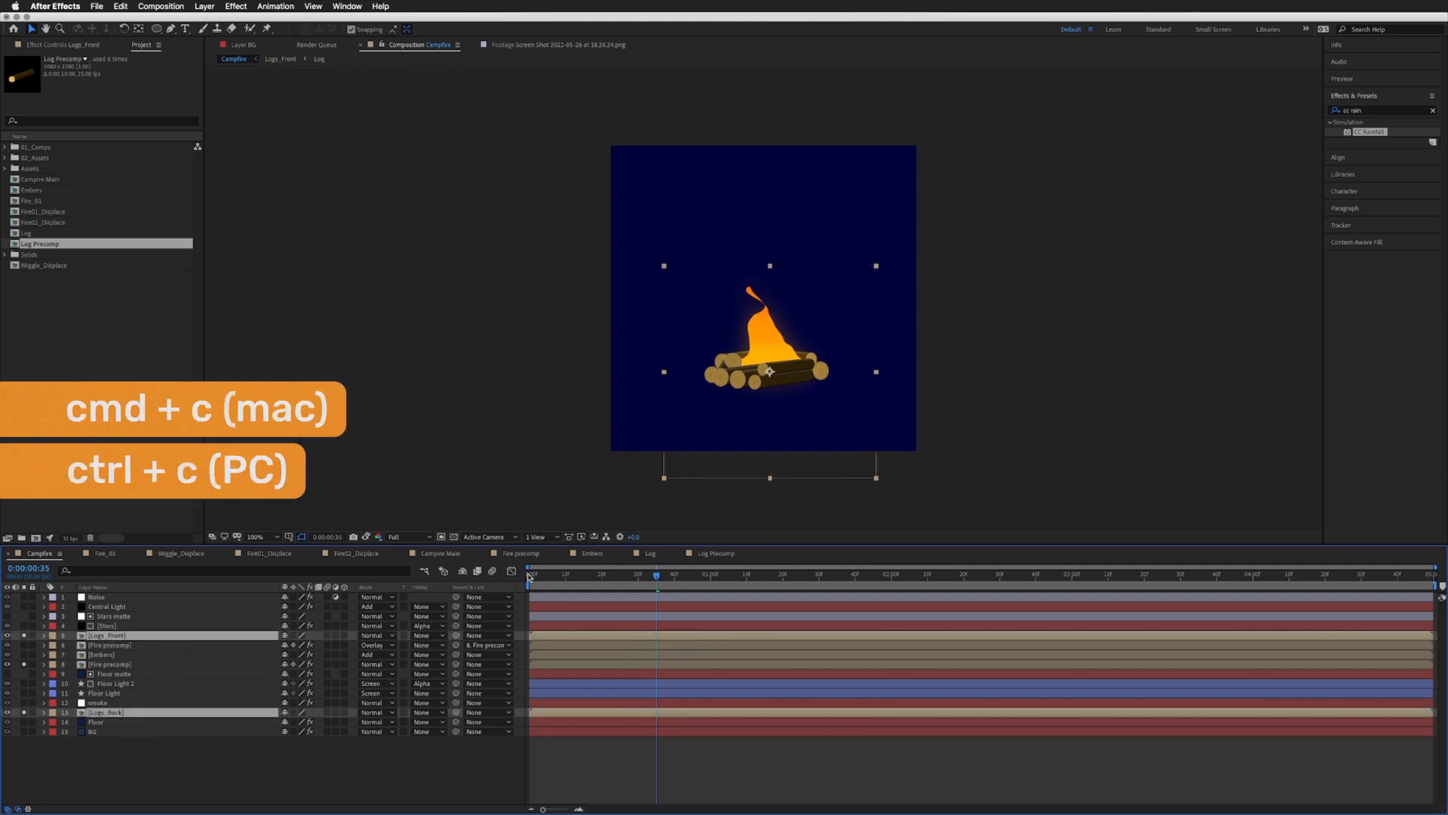
pyautogui.click(448, 554)
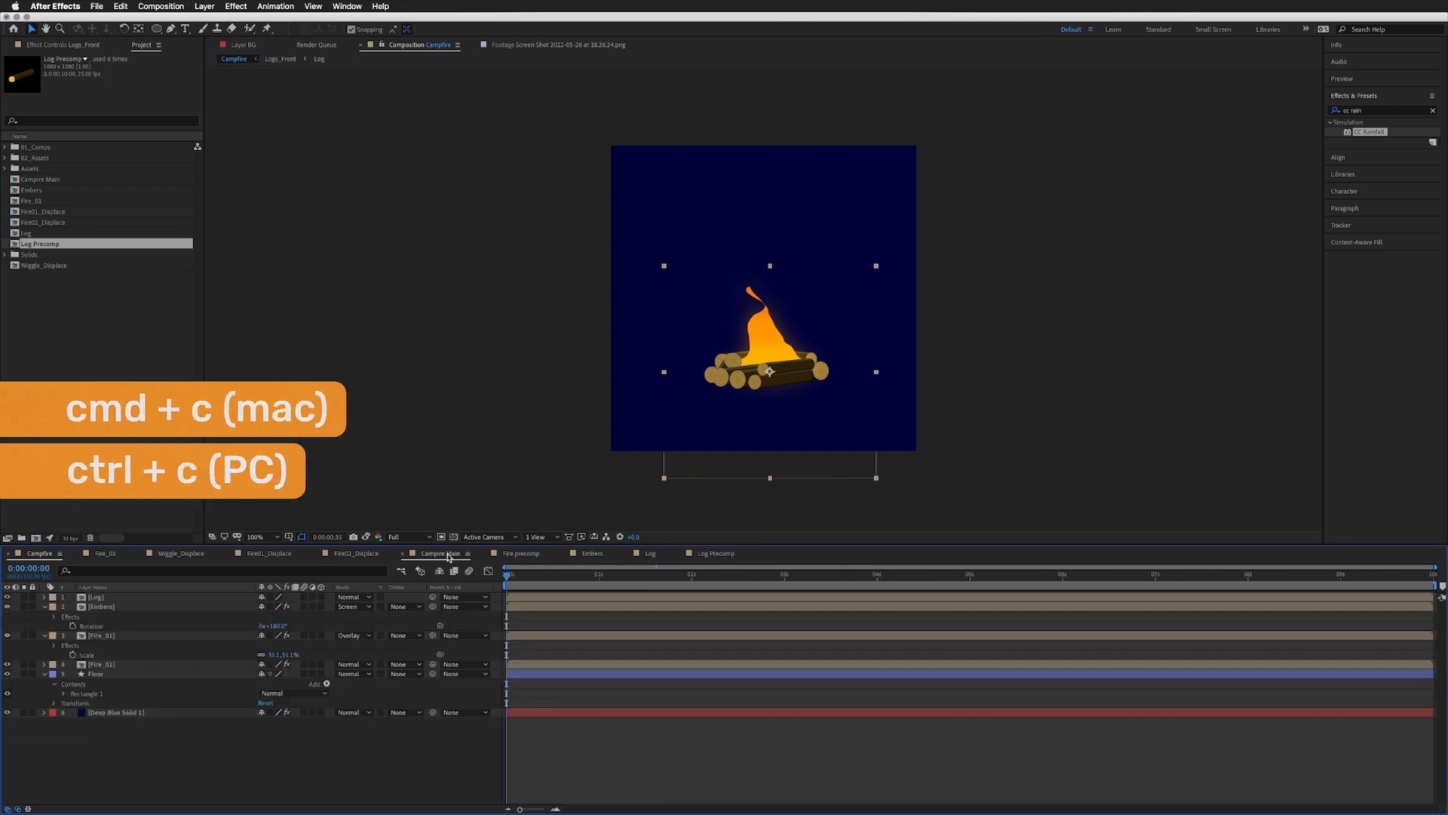
pyautogui.click(97, 598)
pyautogui.click(8, 597)
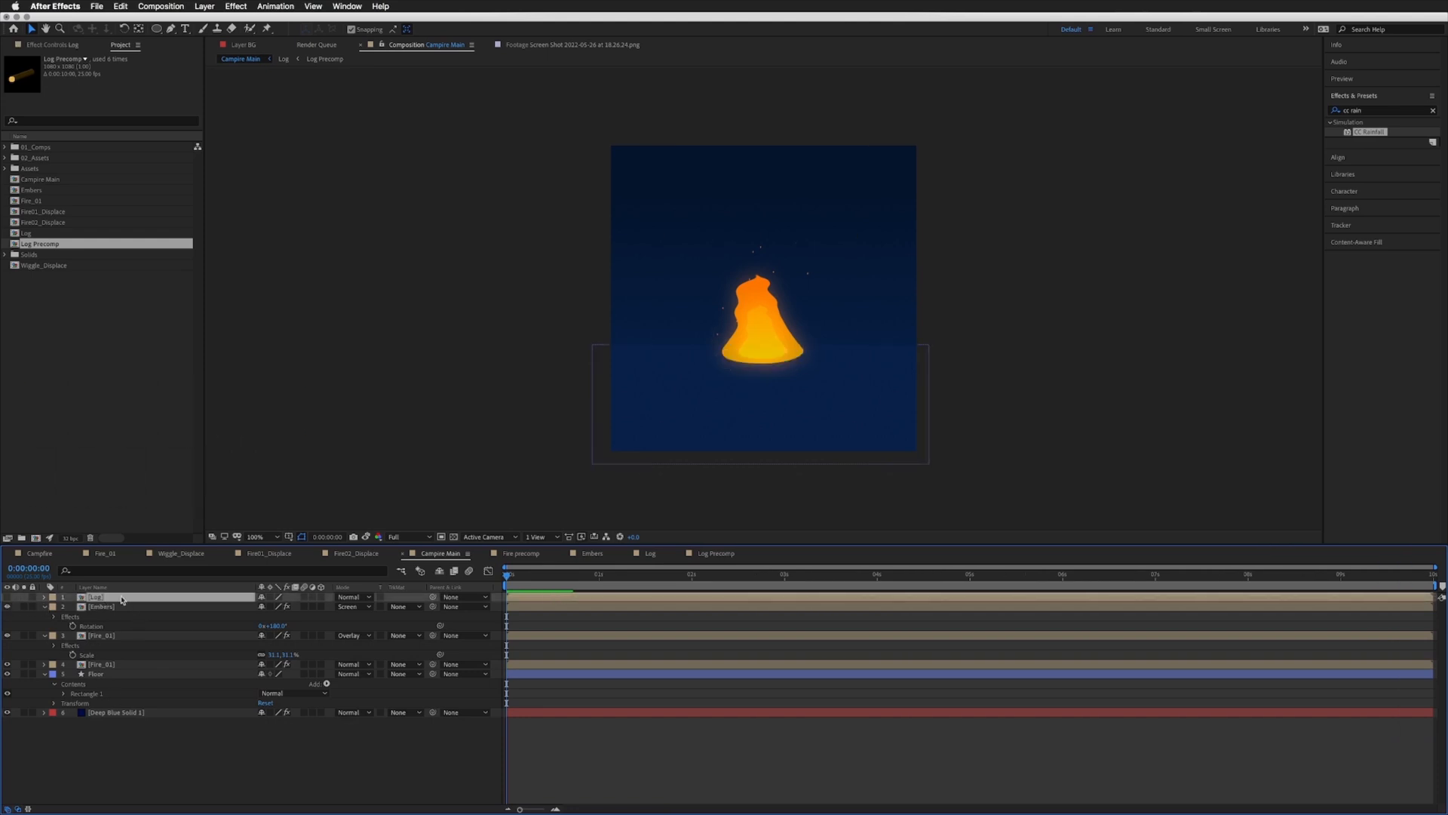
pyautogui.press('Delete')
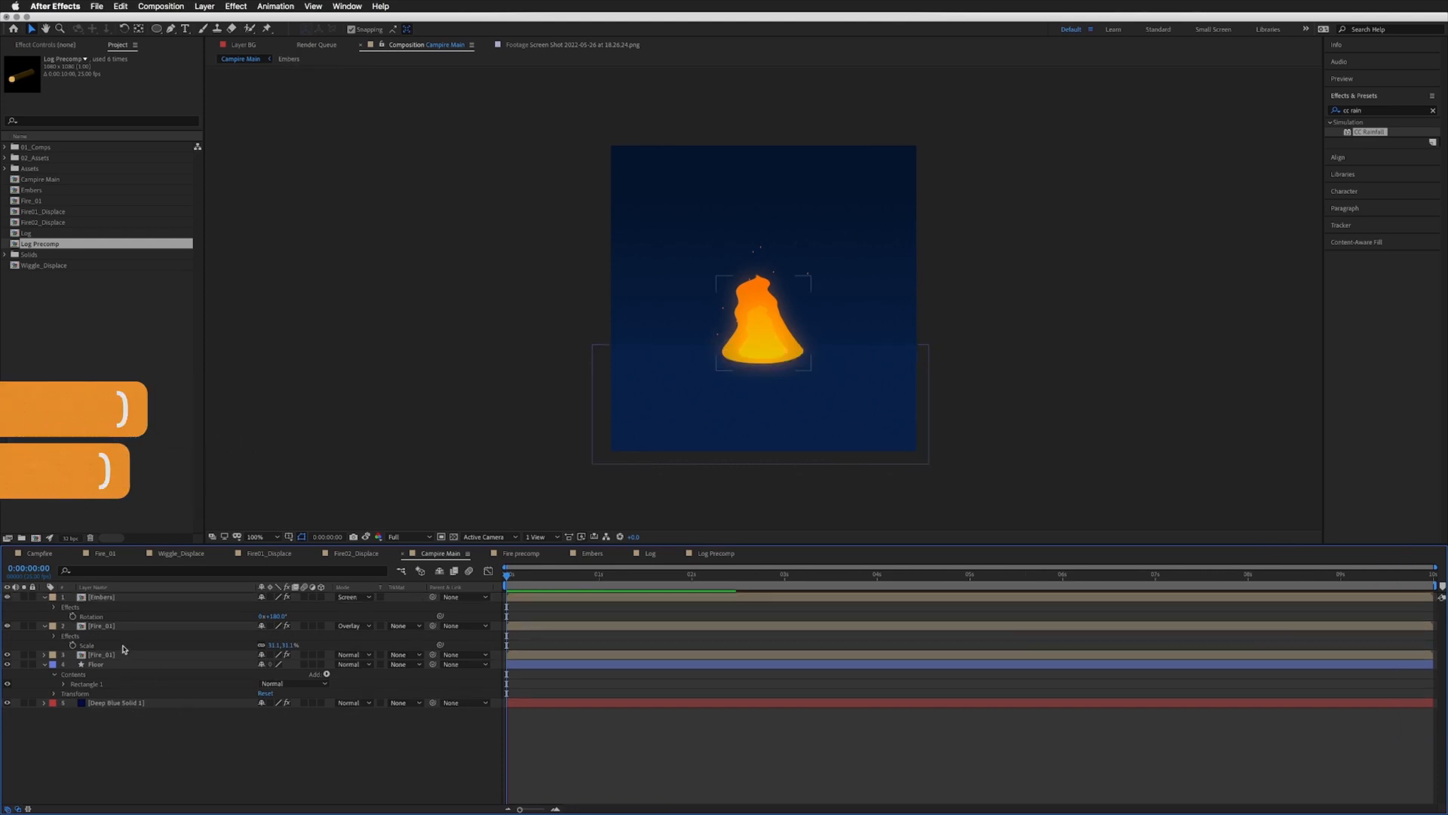
pyautogui.press('super+v')
# Step: Collapse the layer properties, unsolo both log layers and place Logs_Back beneath the two Fire_01 layers
pyautogui.click(167, 751)
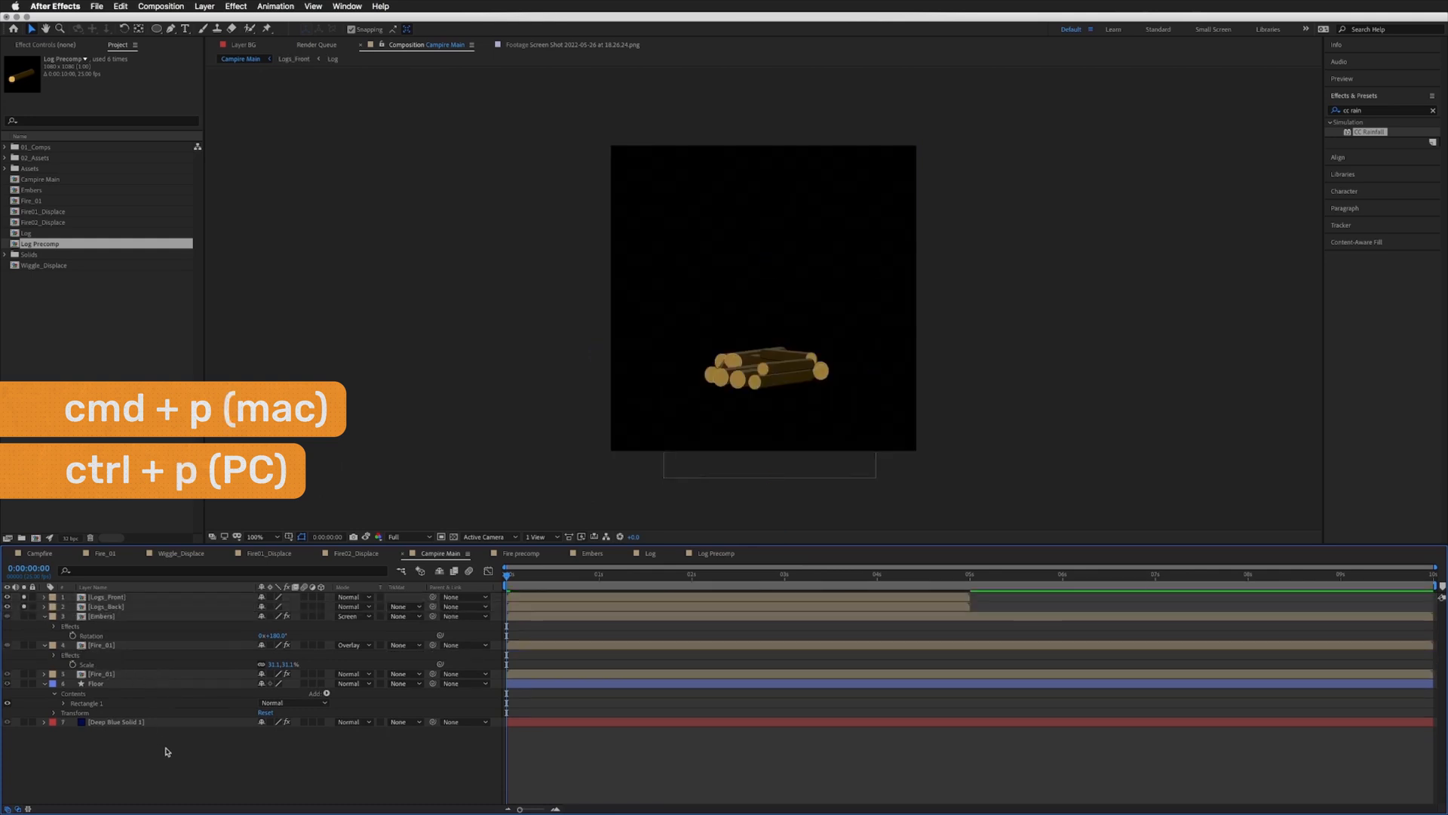
pyautogui.press('u')
pyautogui.moveTo(24, 607); pyautogui.dragTo(24, 596)
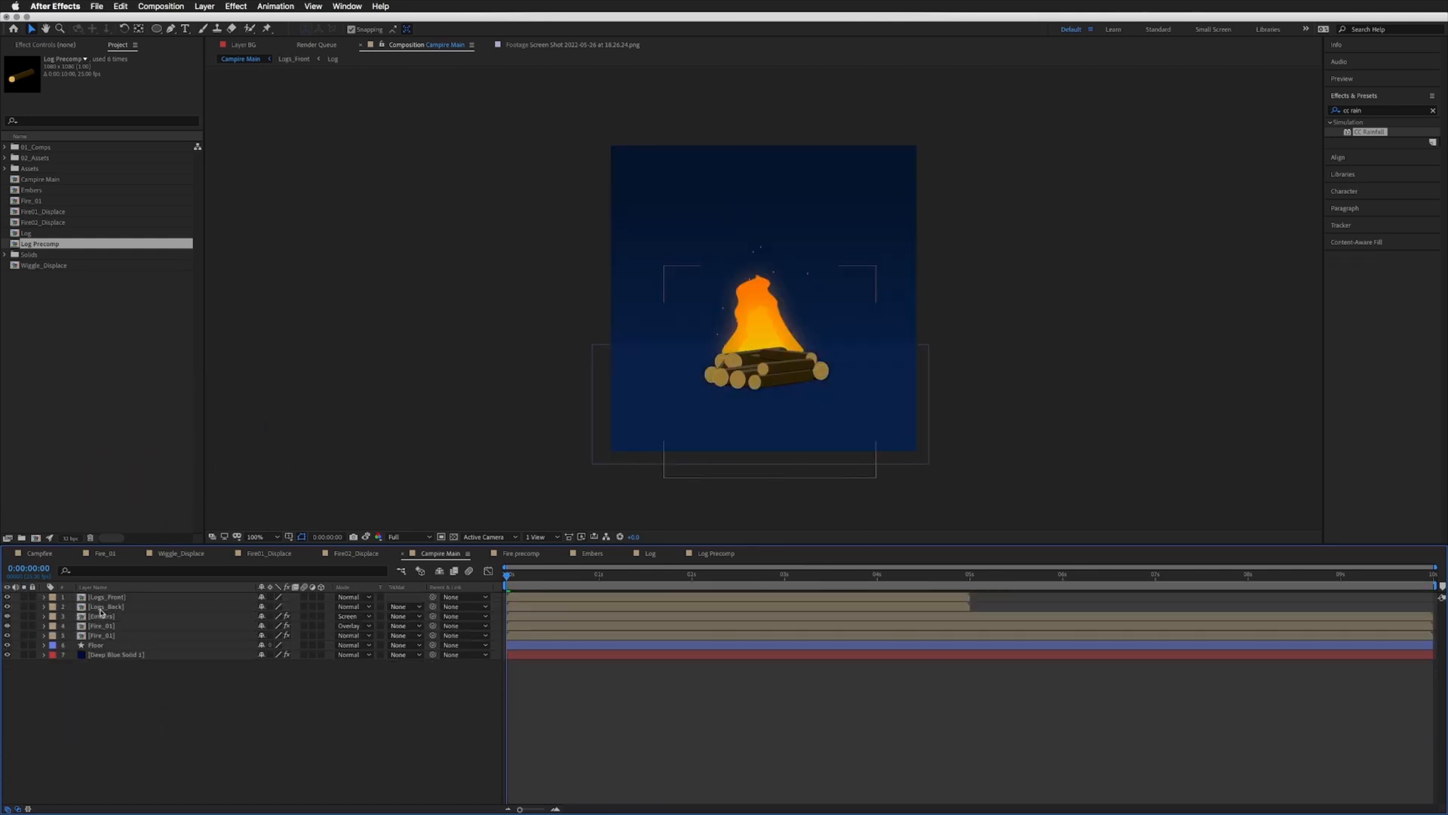
pyautogui.moveTo(110, 608); pyautogui.dragTo(111, 640)
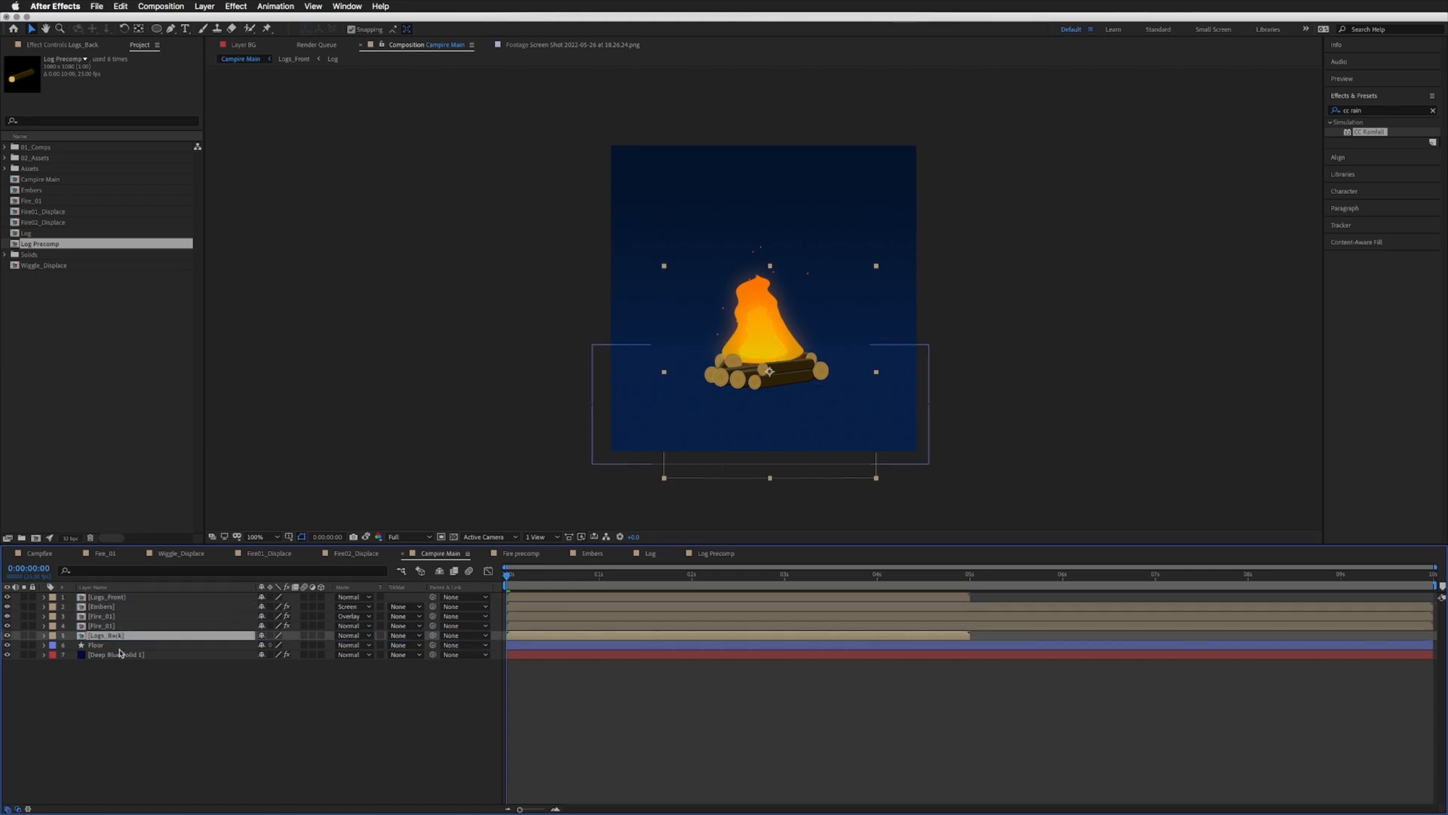
# Step: Solo Logs_Back with both Fire_01 layers and move the back logs up and slightly left behind the fire
pyautogui.click(24, 636)
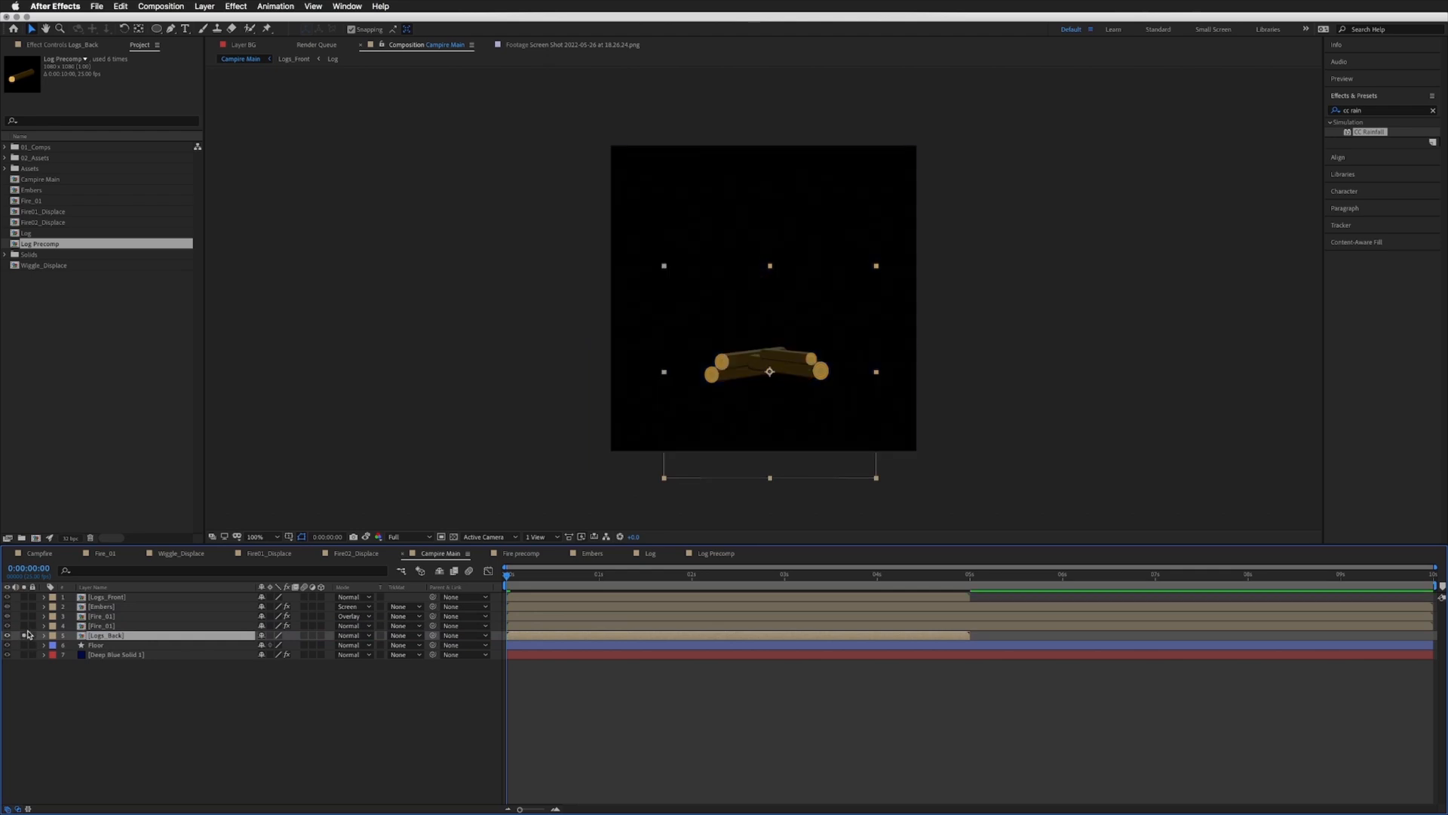
pyautogui.click(24, 625)
pyautogui.click(24, 616)
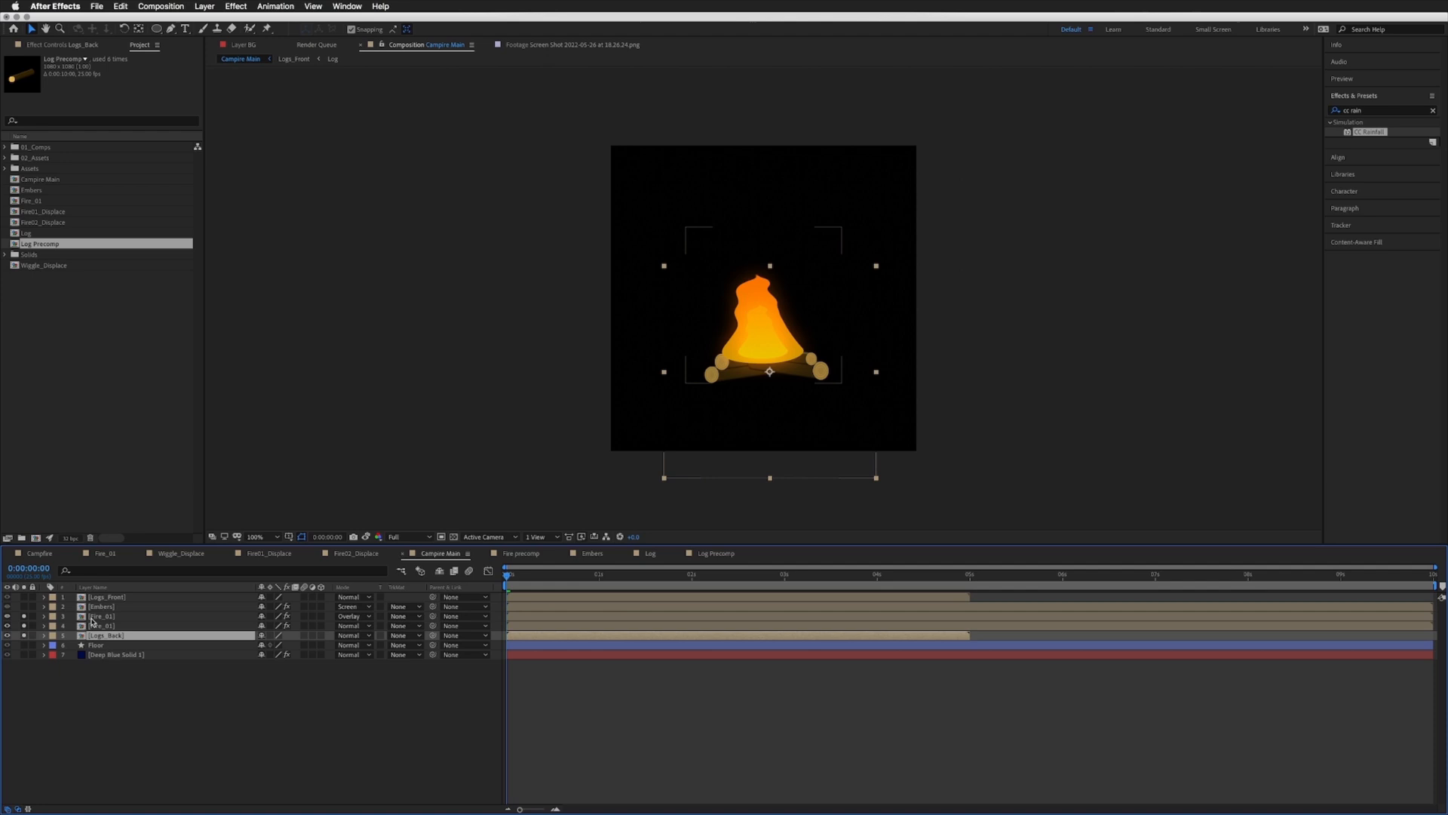
pyautogui.press('Return')
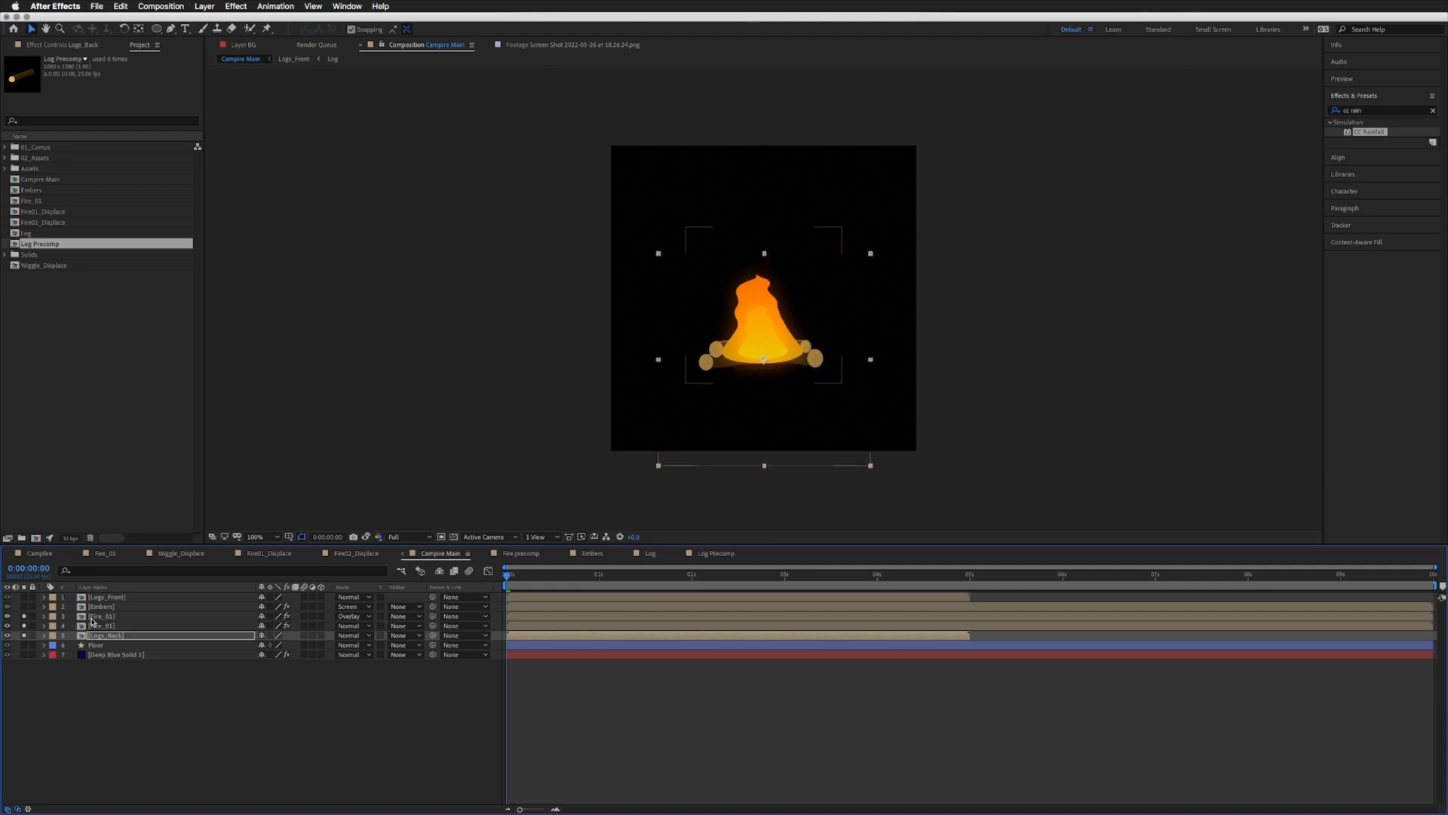
# Step: Solo Logs_Front as well and move it up and slightly left to line up with the back logs
pyautogui.click(23, 597)
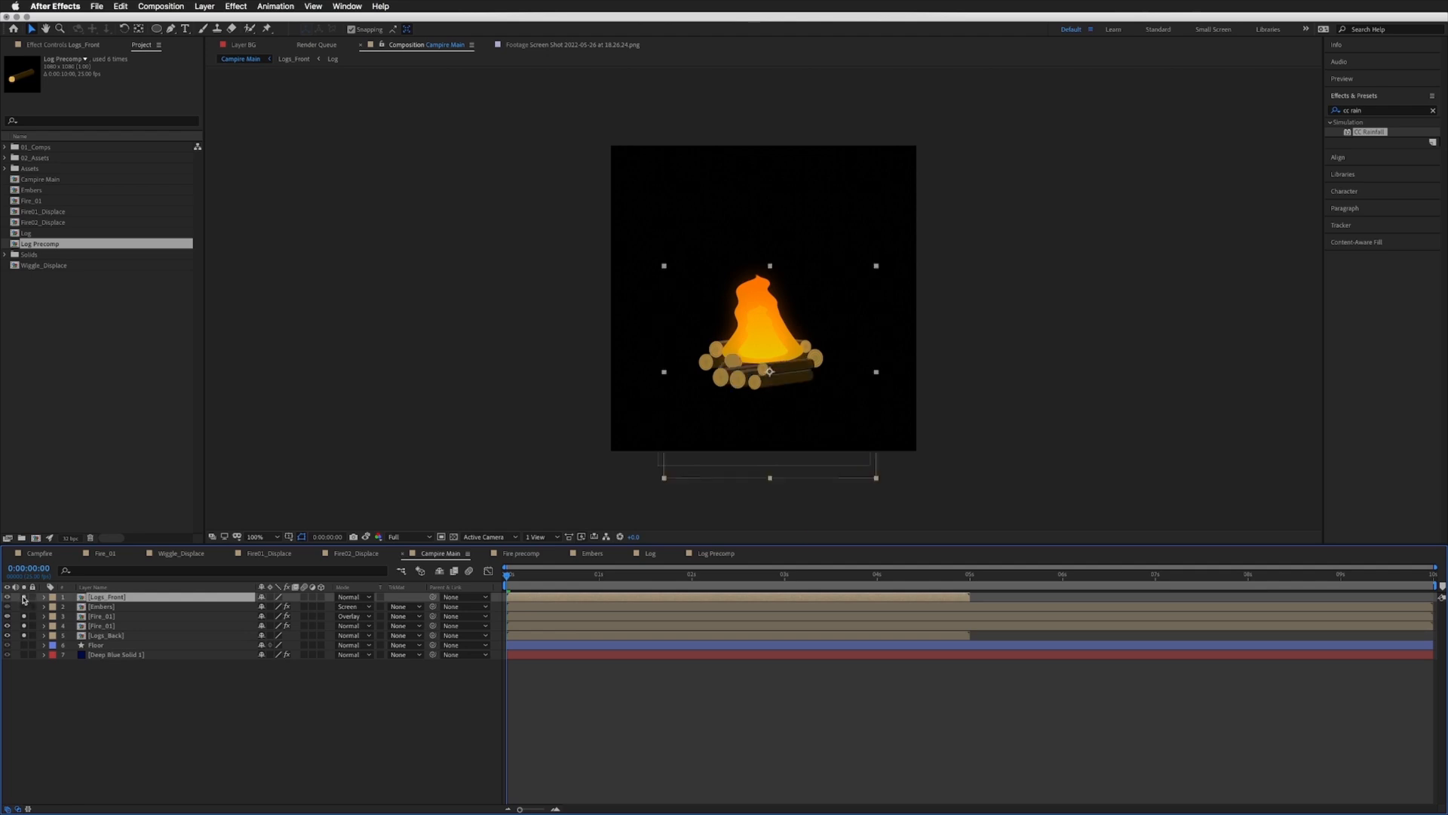
pyautogui.press('Return')
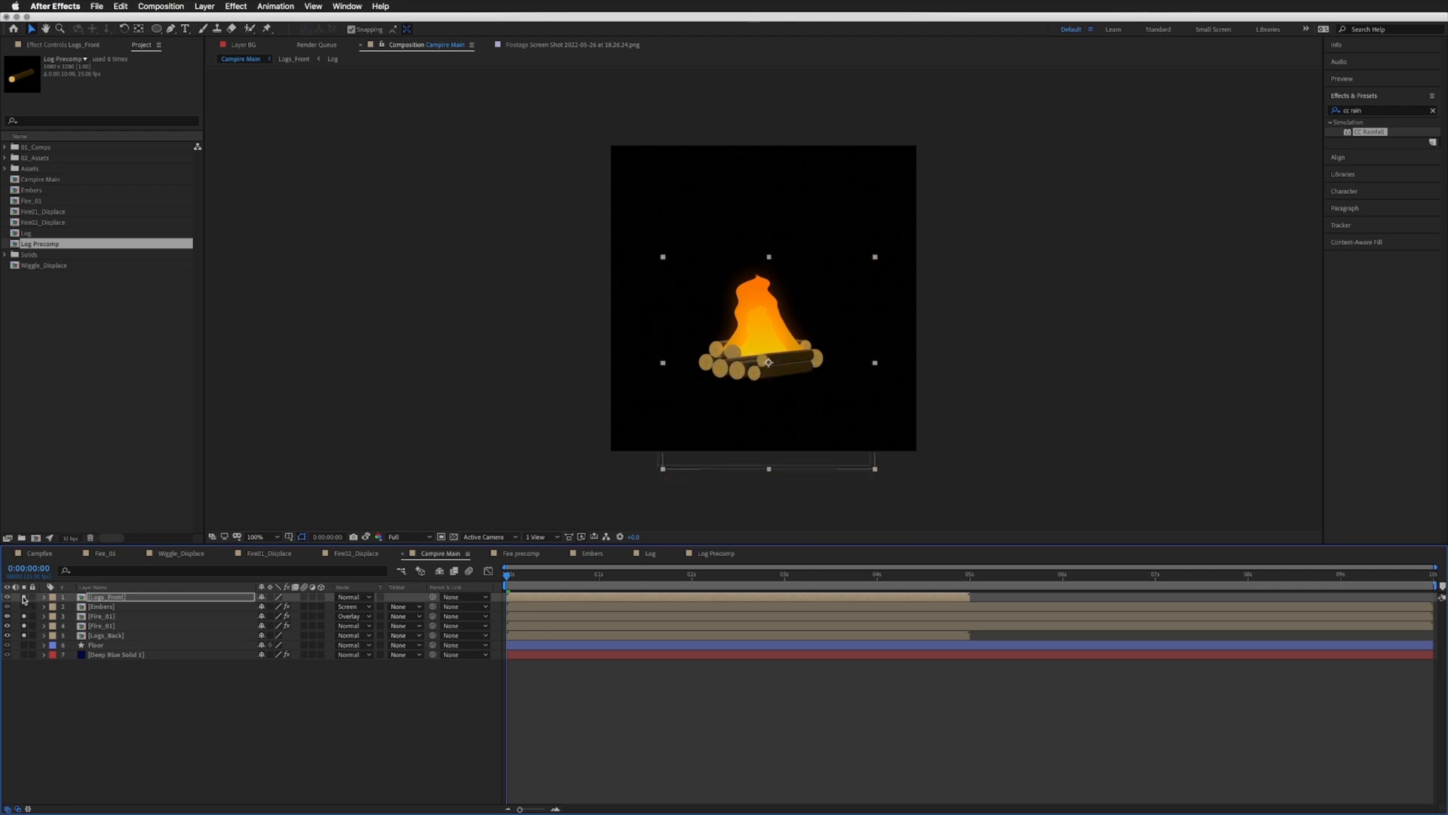
pyautogui.press('Left')
pyautogui.press('Left')
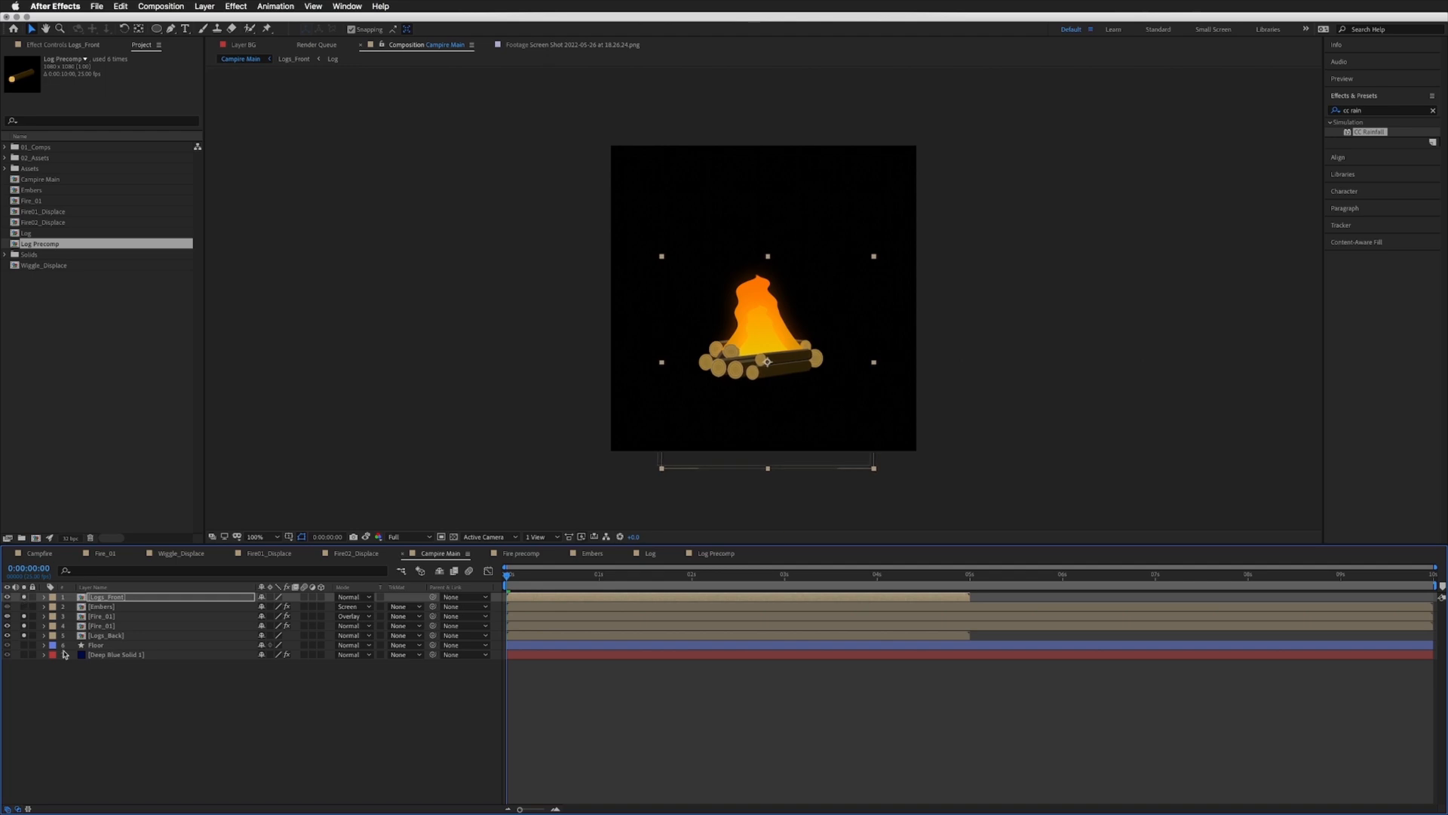
# Step: Turn off solo on all layers of the main campfire composition and preview the full scene
pyautogui.click(24, 634)
pyautogui.moveTo(24, 634); pyautogui.dragTo(26, 593)
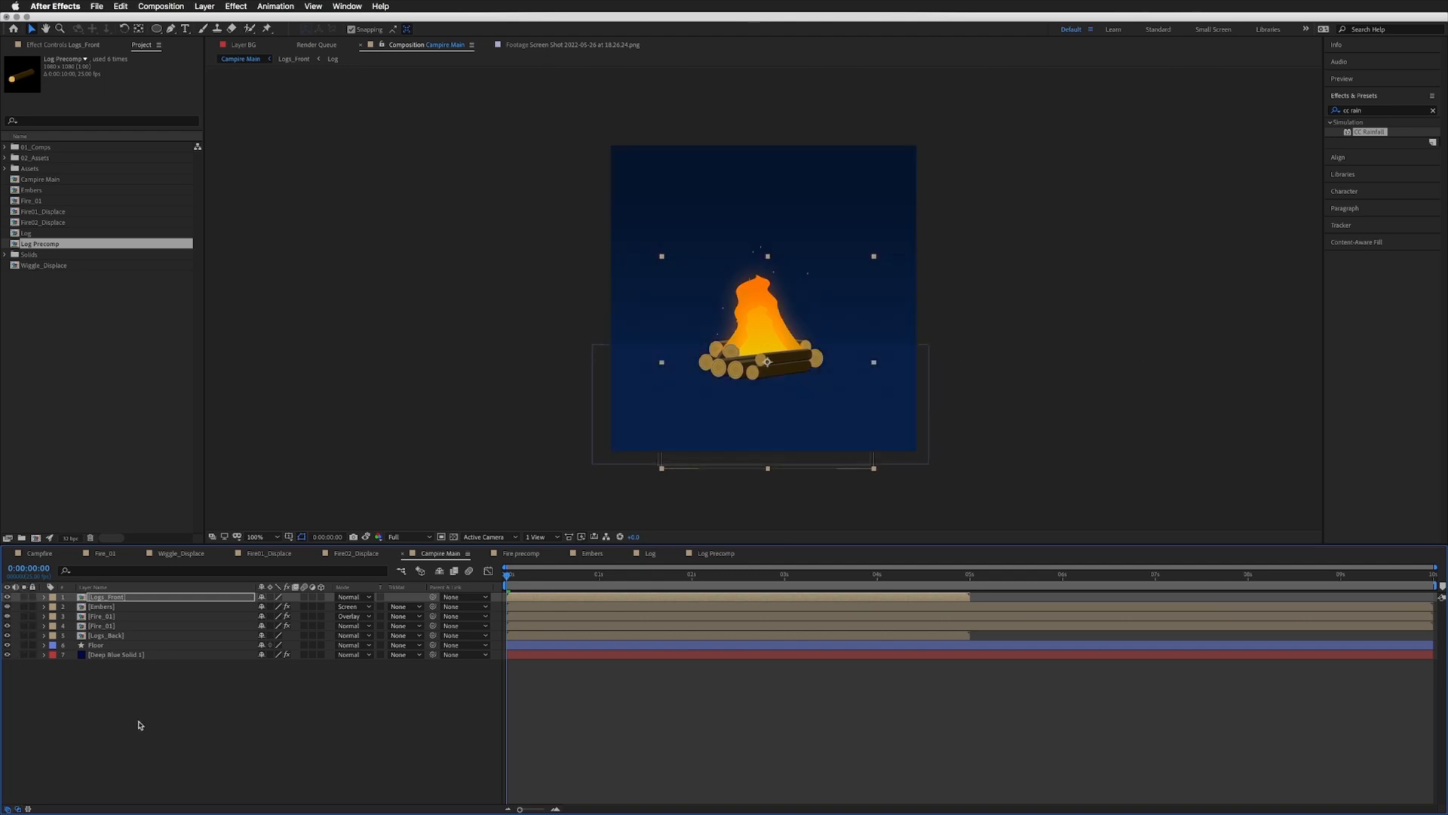
pyautogui.click(154, 691)
pyautogui.press('space')
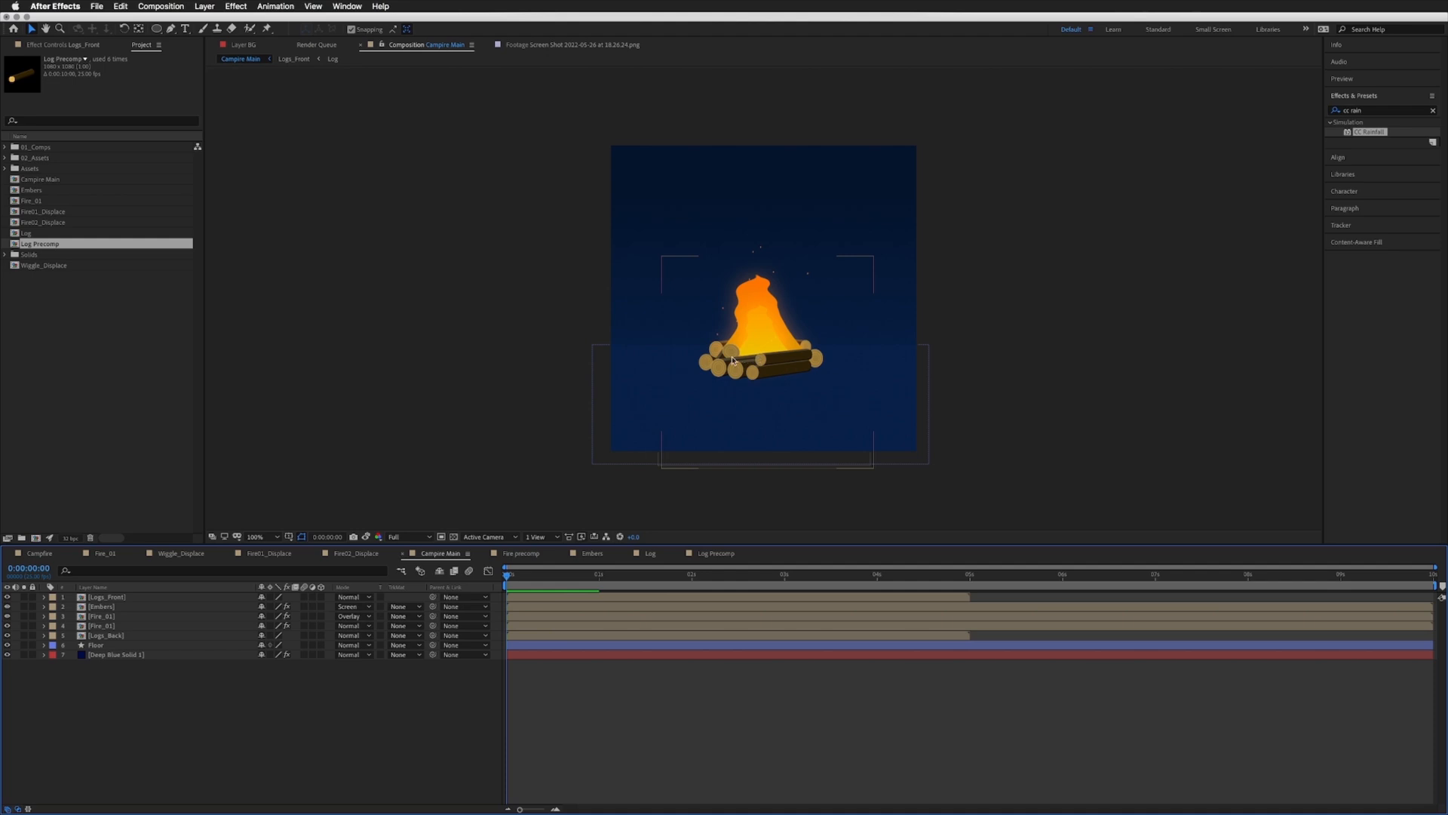
# Step: Open the Log composition nested in Logs_Front and rename the log's highlight layer, the middle shape layer, as Shine
pyautogui.doubleClick(100, 601)
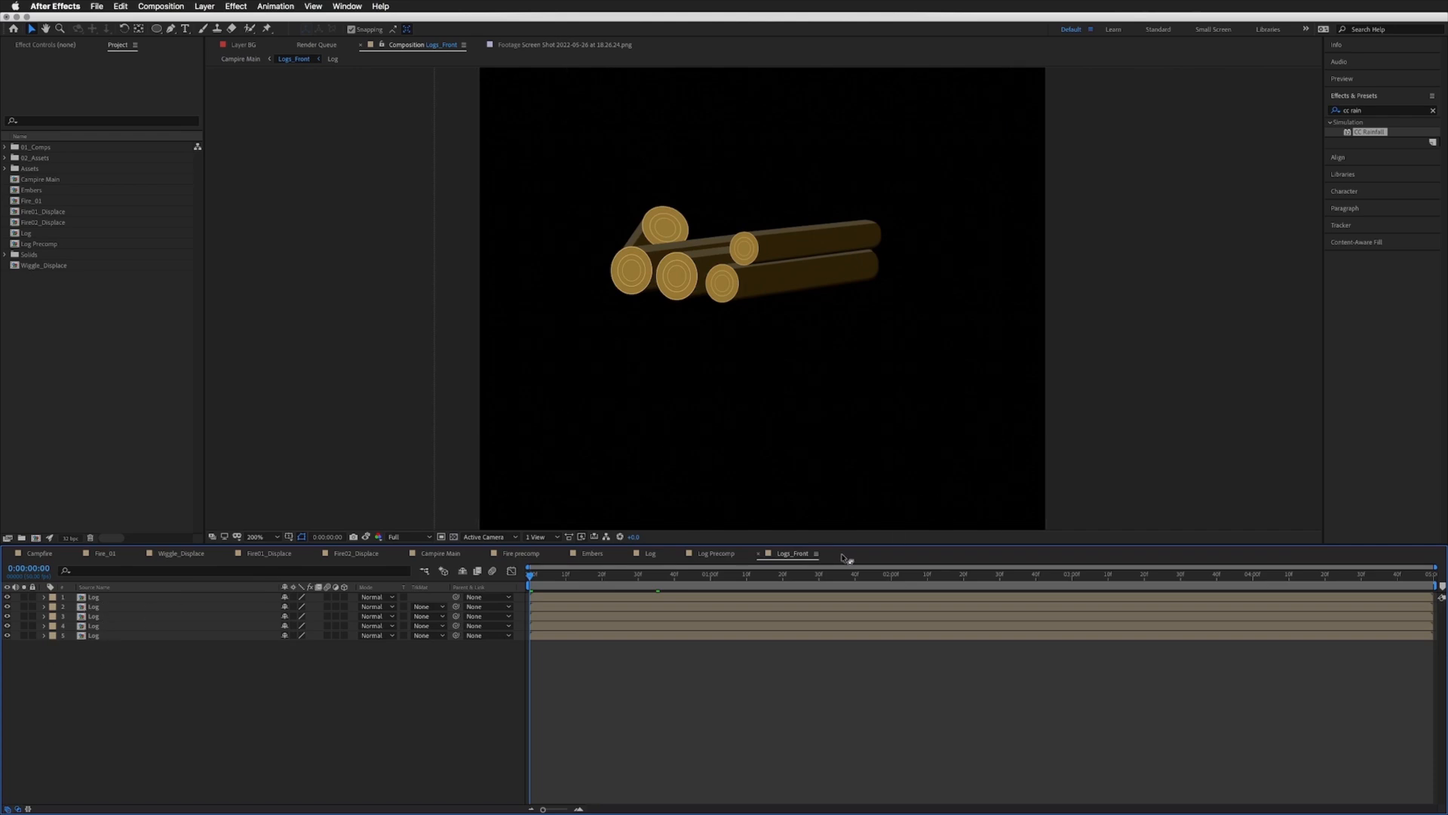
pyautogui.doubleClick(95, 597)
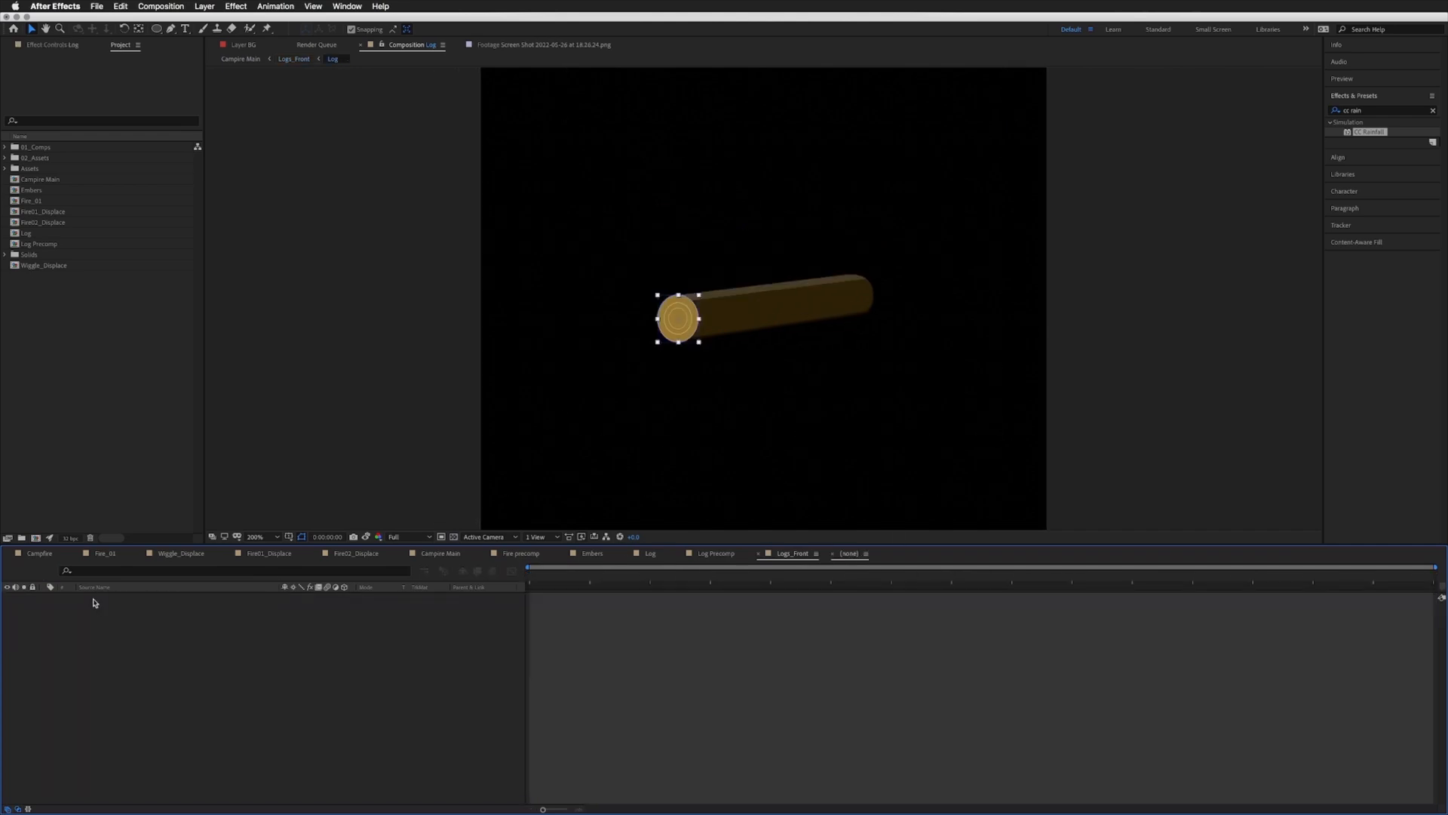
pyautogui.click(43, 597)
pyautogui.click(113, 663)
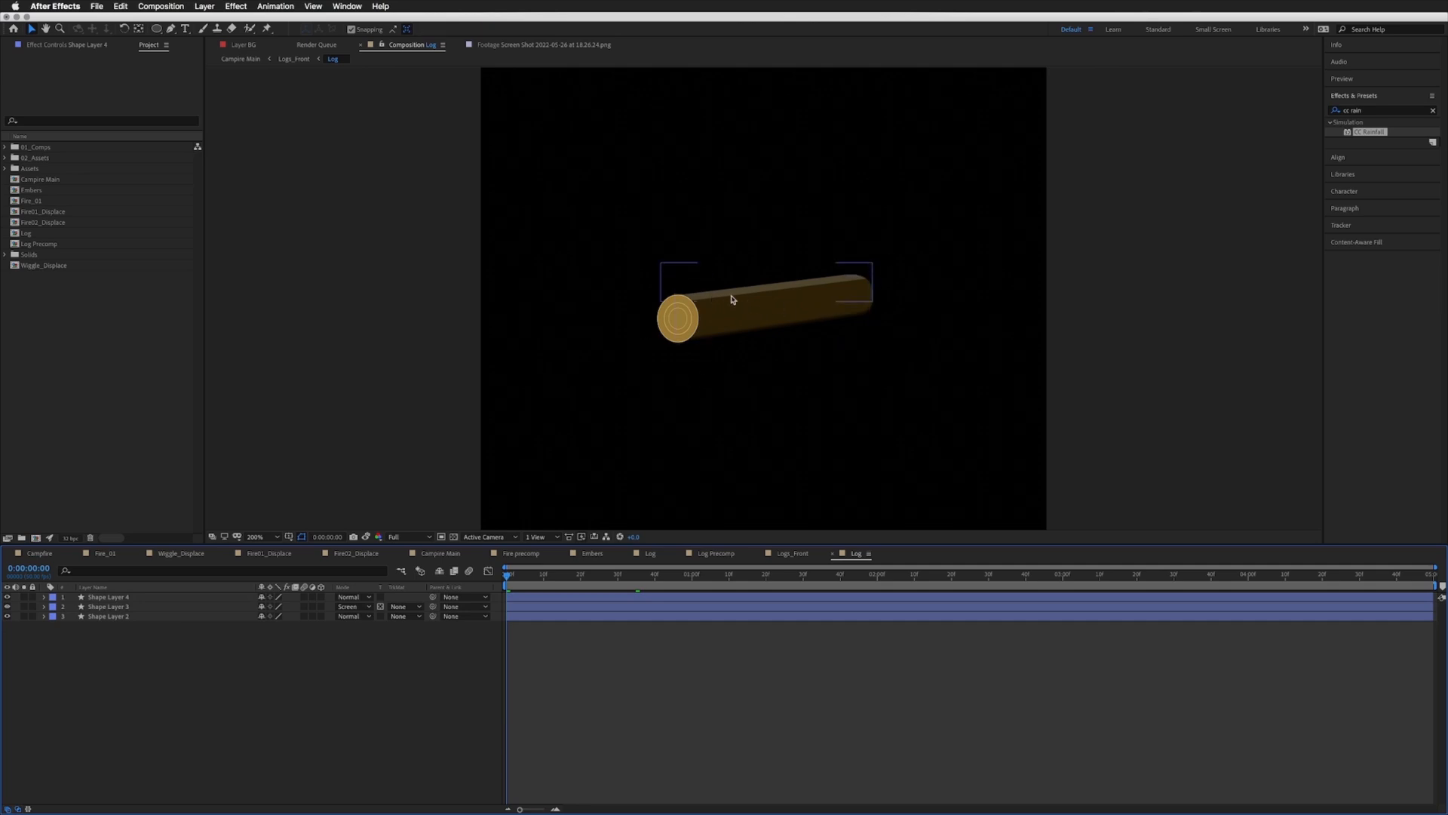
pyautogui.click(96, 604)
pyautogui.press('Return')
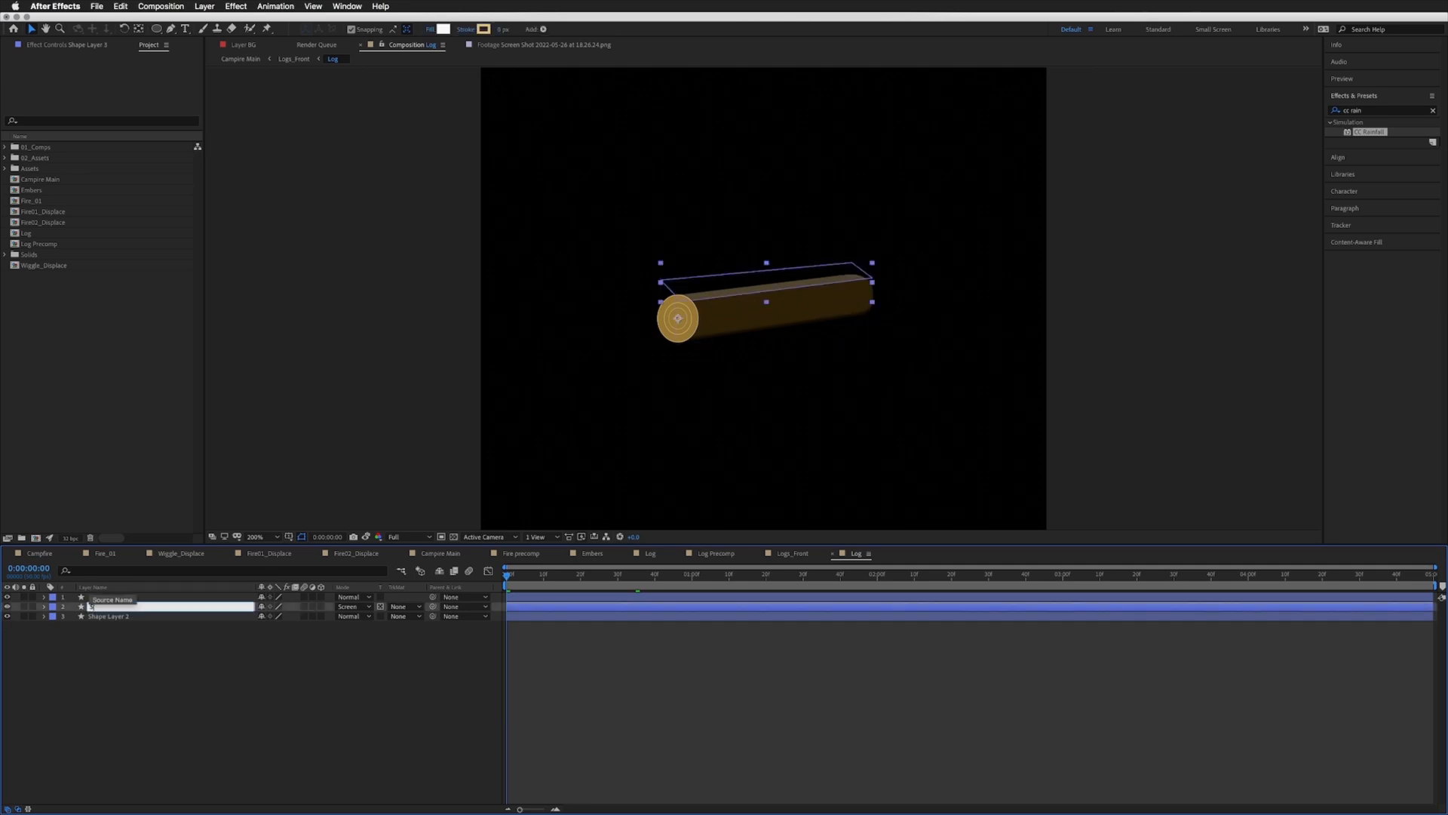
pyautogui.write('Shine')
pyautogui.press('Return')
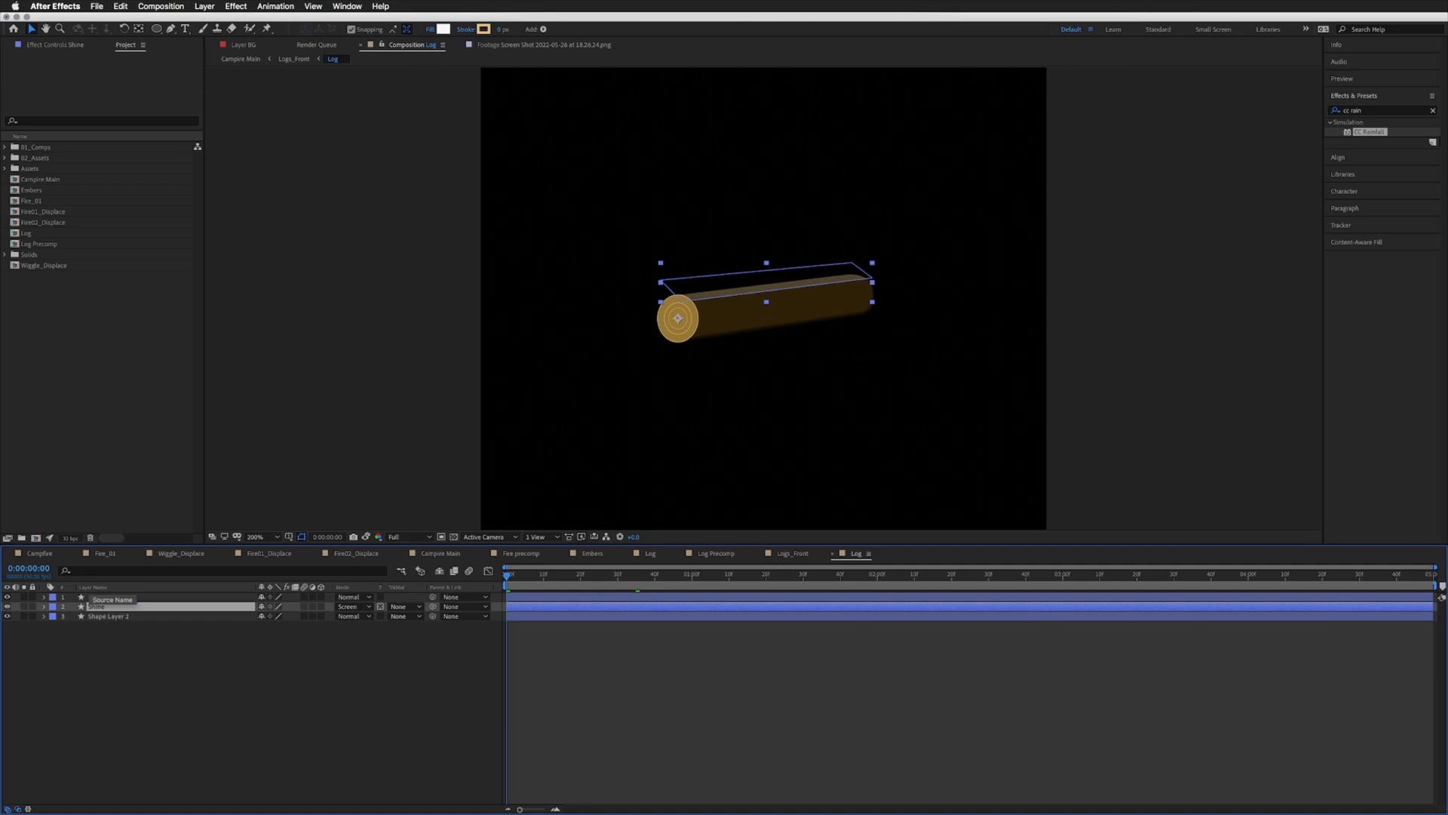
# Step: Replace the expression on the Shine layer's Opacity with wiggle(12,20)
pyautogui.click(43, 606)
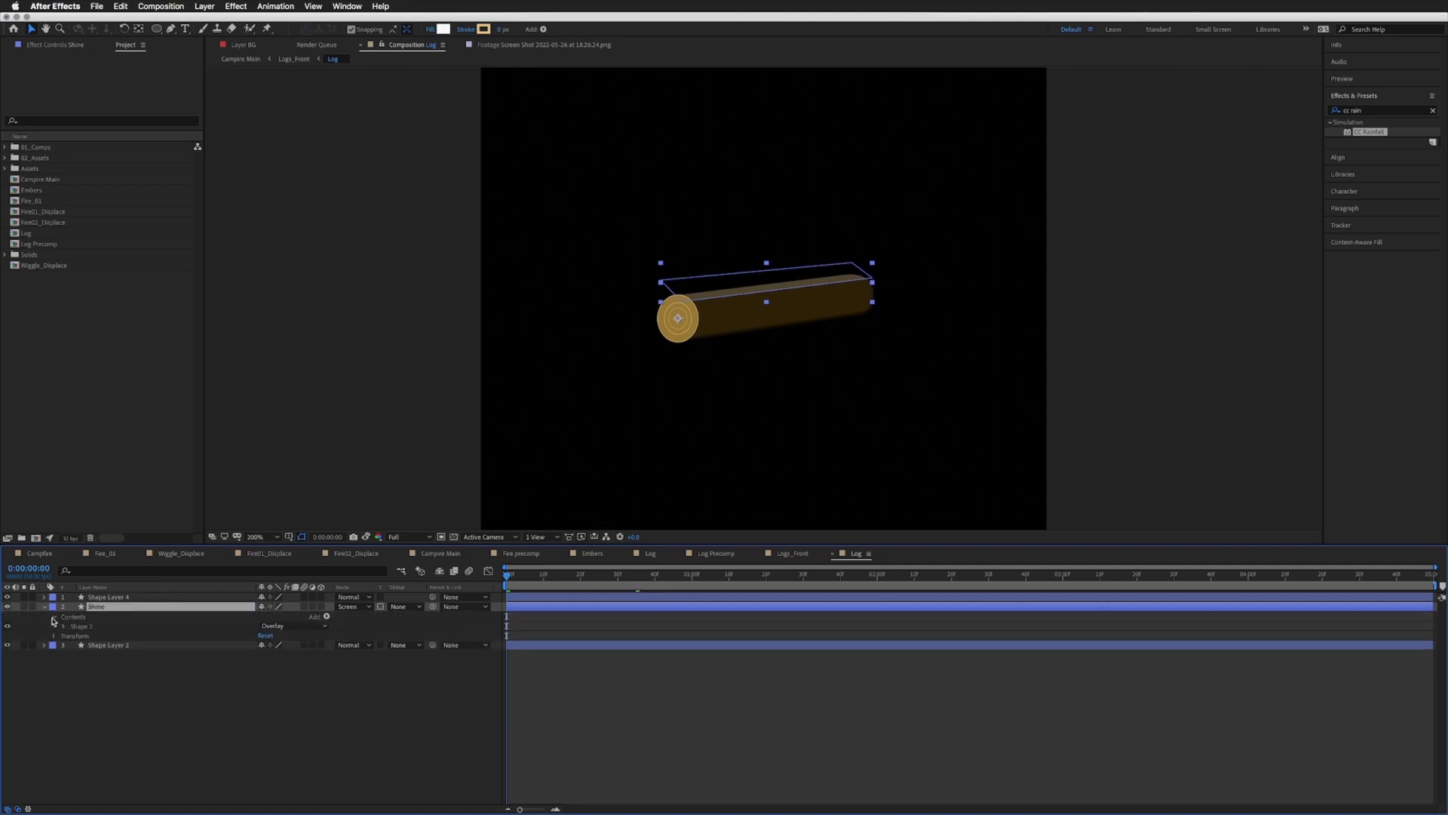
pyautogui.click(54, 626)
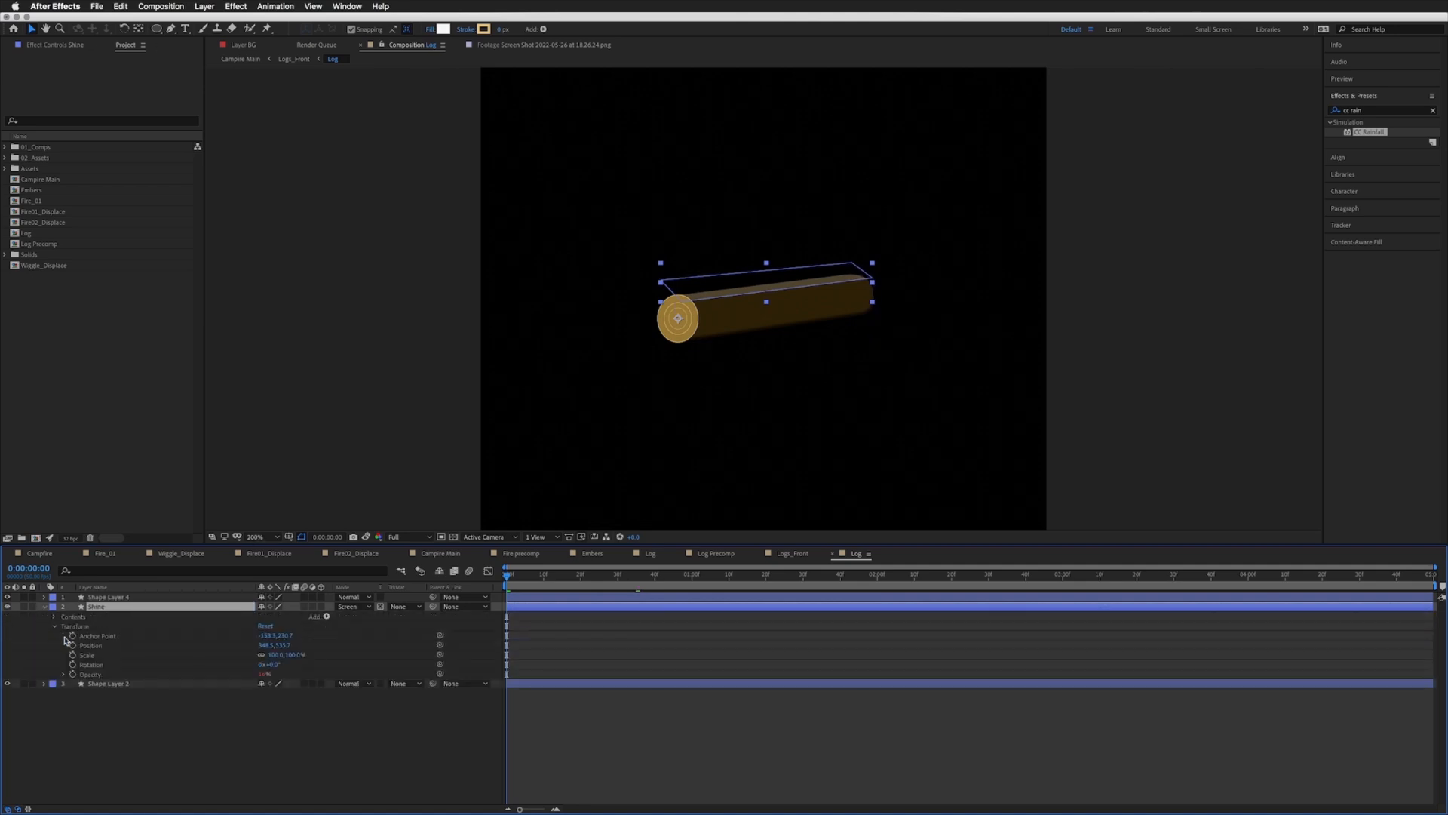
pyautogui.click(91, 675)
pyautogui.click(65, 675)
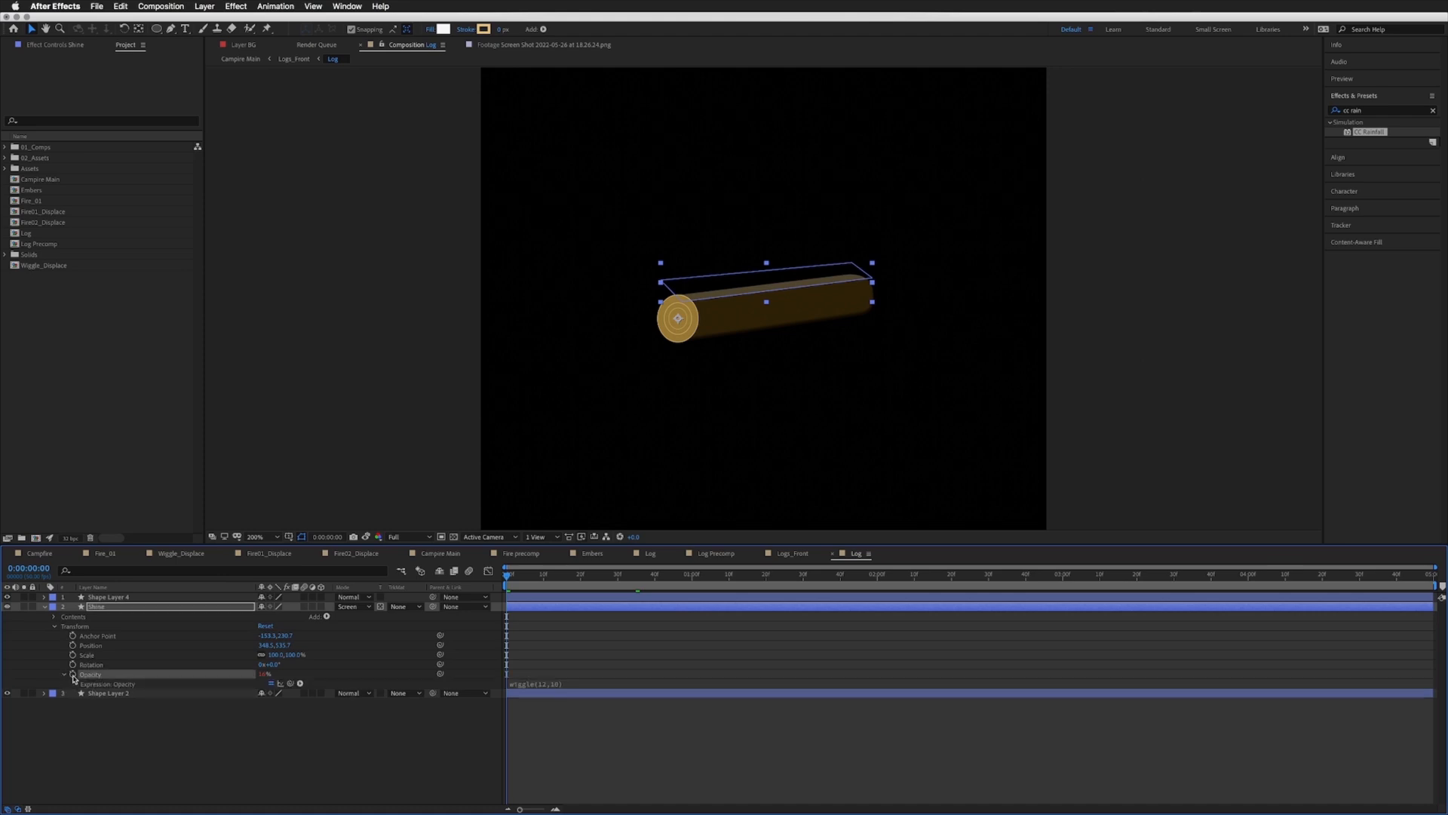
pyautogui.click(555, 685)
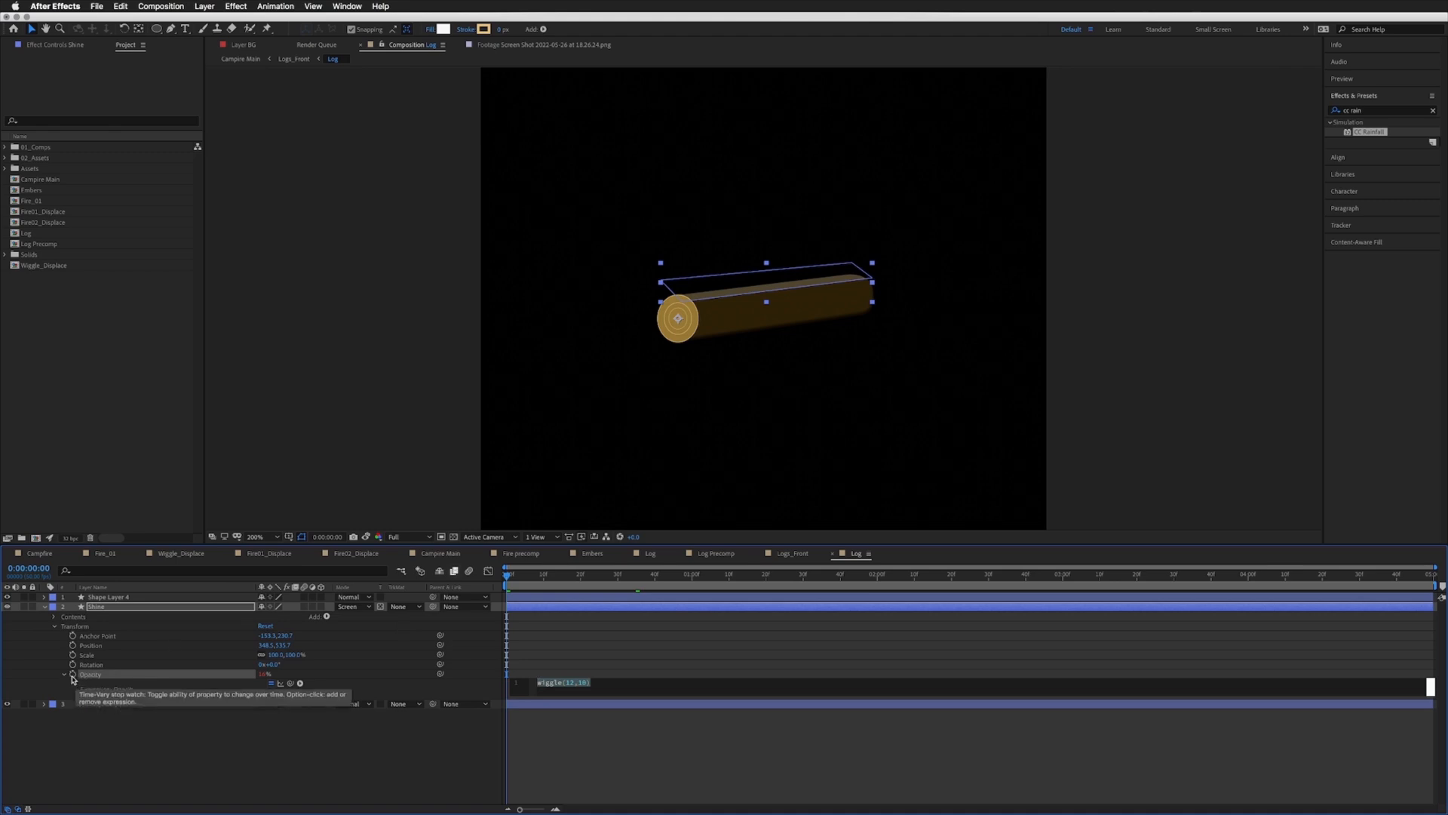
pyautogui.press('BackSpace')
pyautogui.write('wigg')
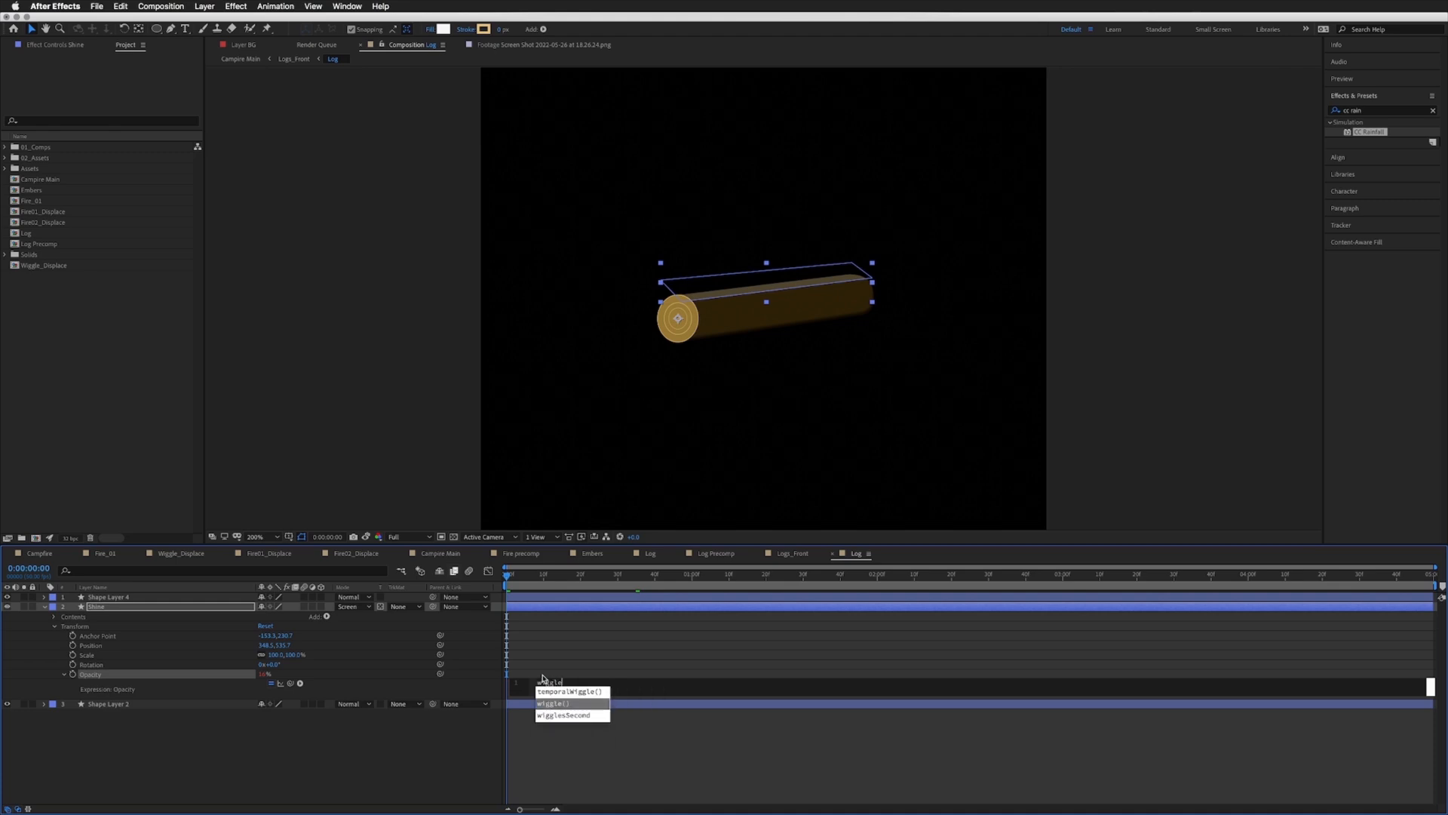
pyautogui.write('le')
pyautogui.press('Return')
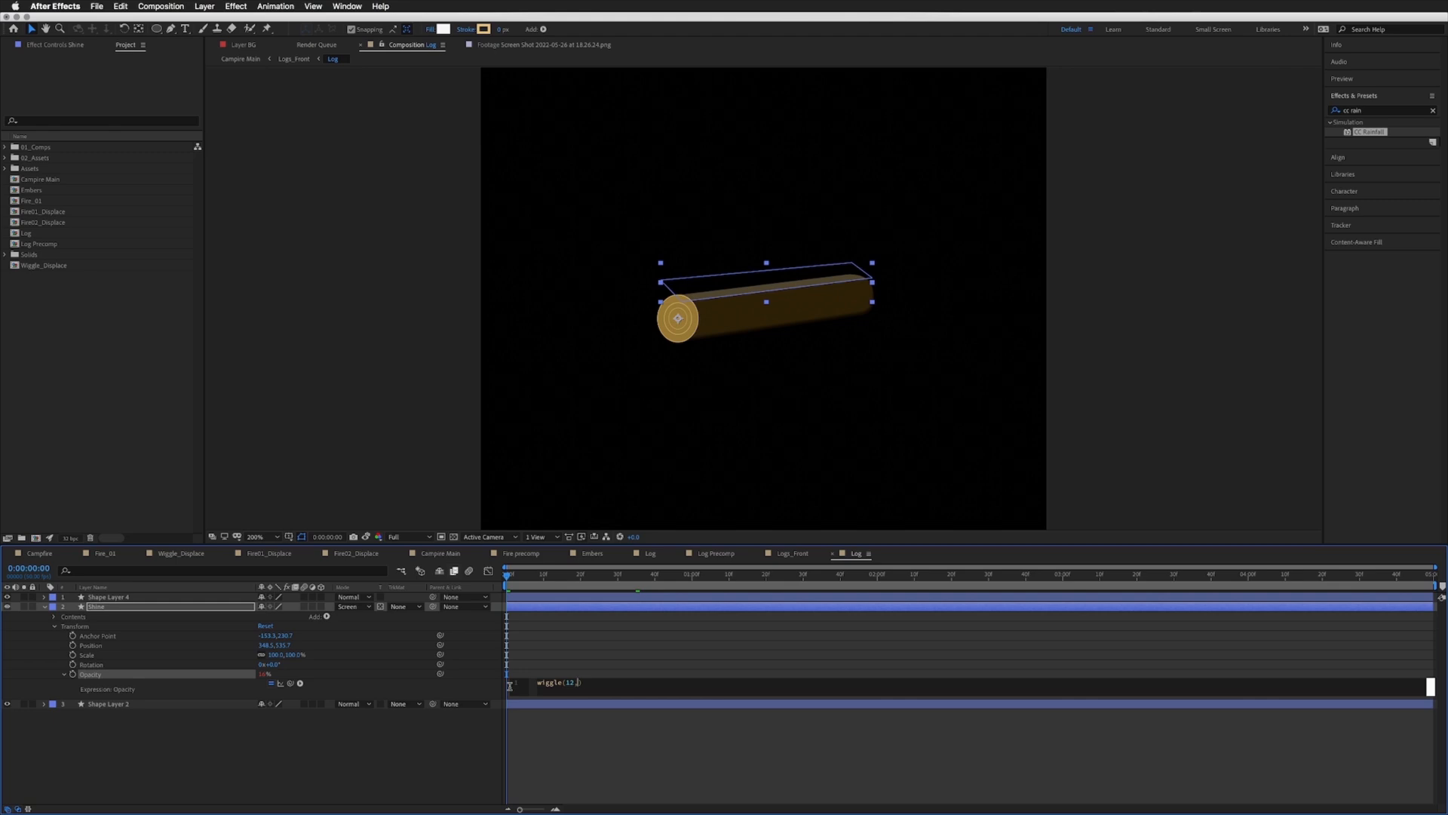
pyautogui.click(578, 668)
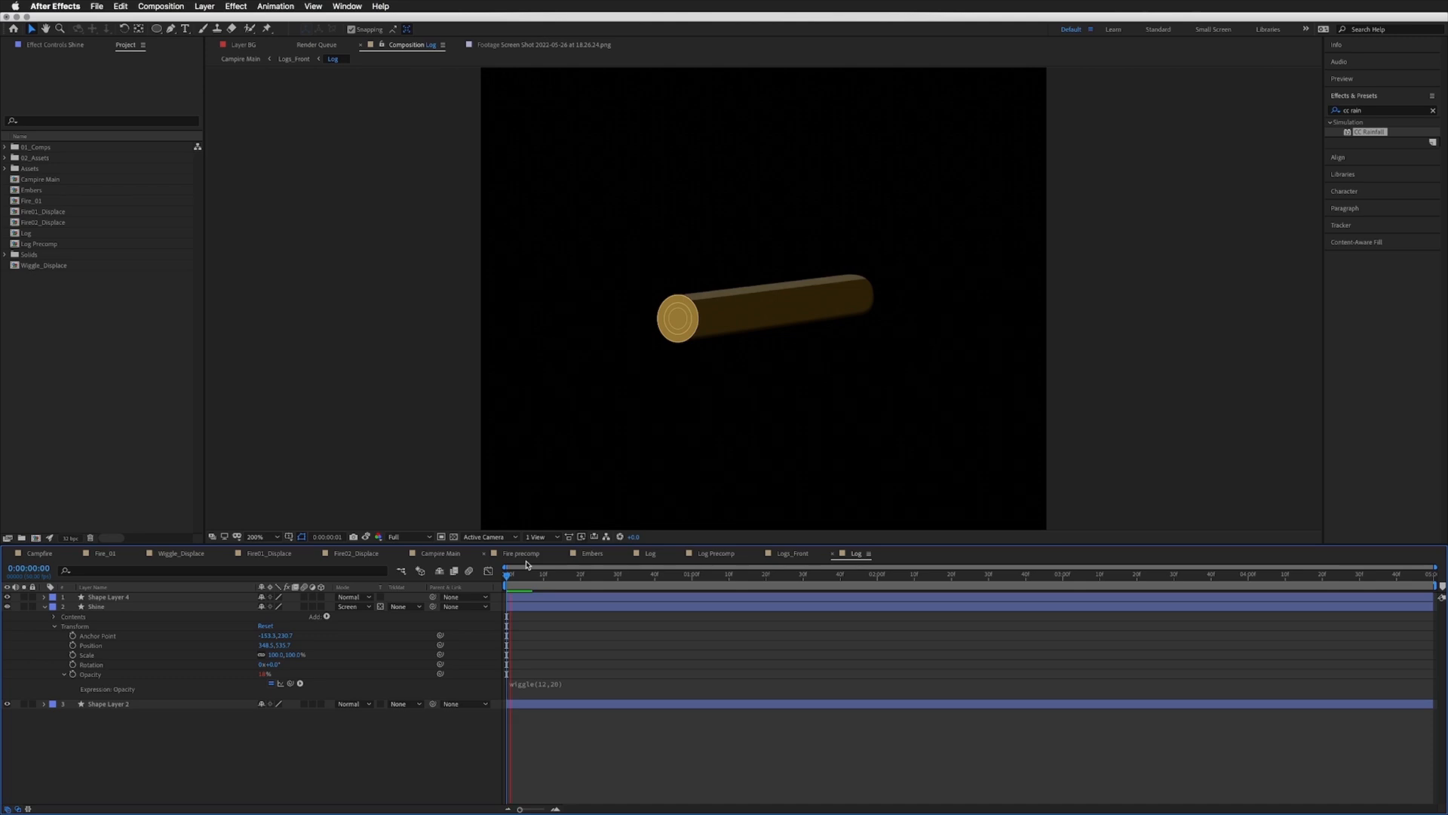
# Step: Try a much higher base opacity for the Shine layer, revise its wiggle expression and preview the log's flicker
pyautogui.click(263, 673)
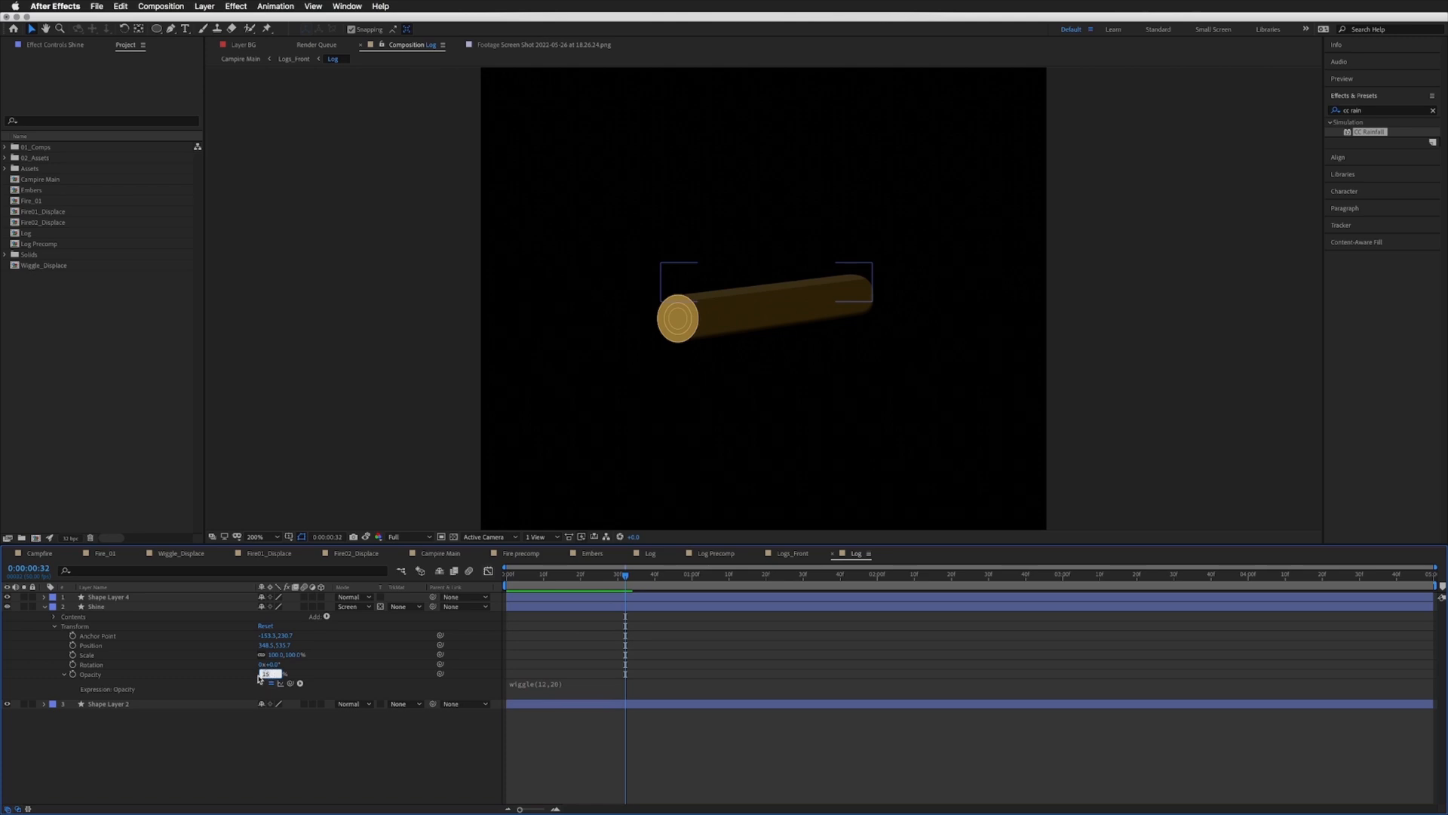
pyautogui.press('Return')
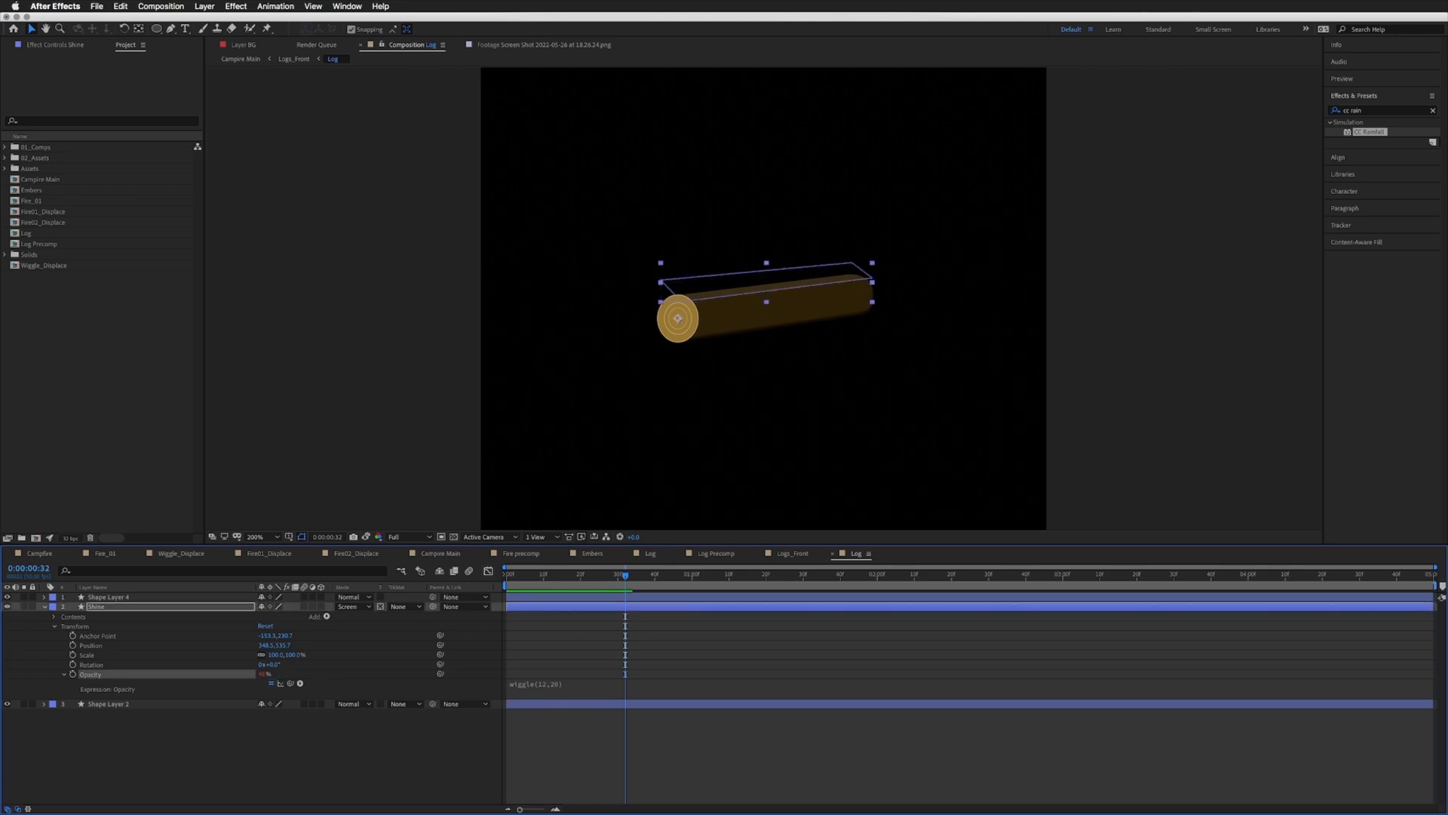
pyautogui.click(556, 683)
pyautogui.click(586, 683)
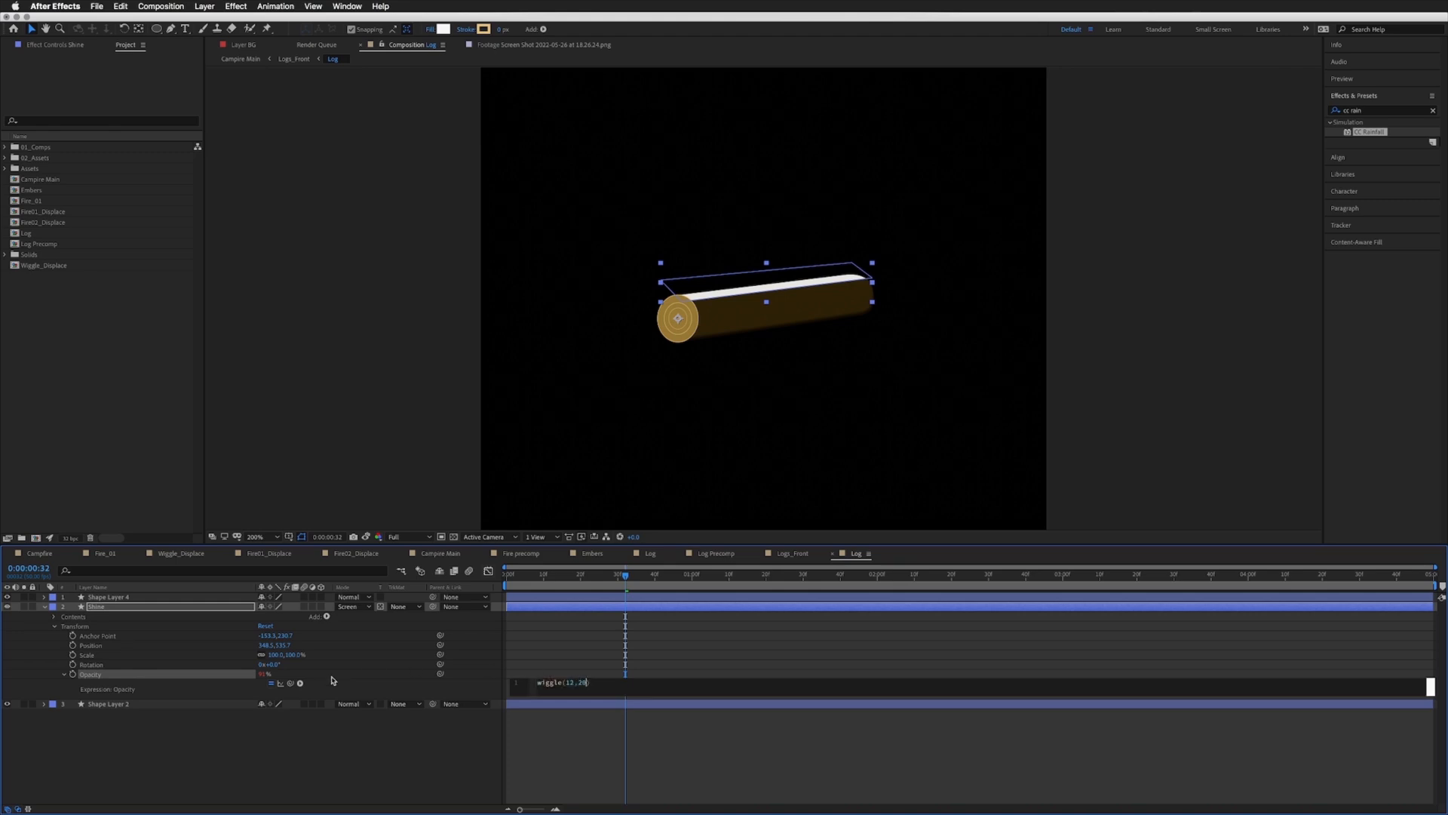
pyautogui.click(570, 643)
pyautogui.press('space')
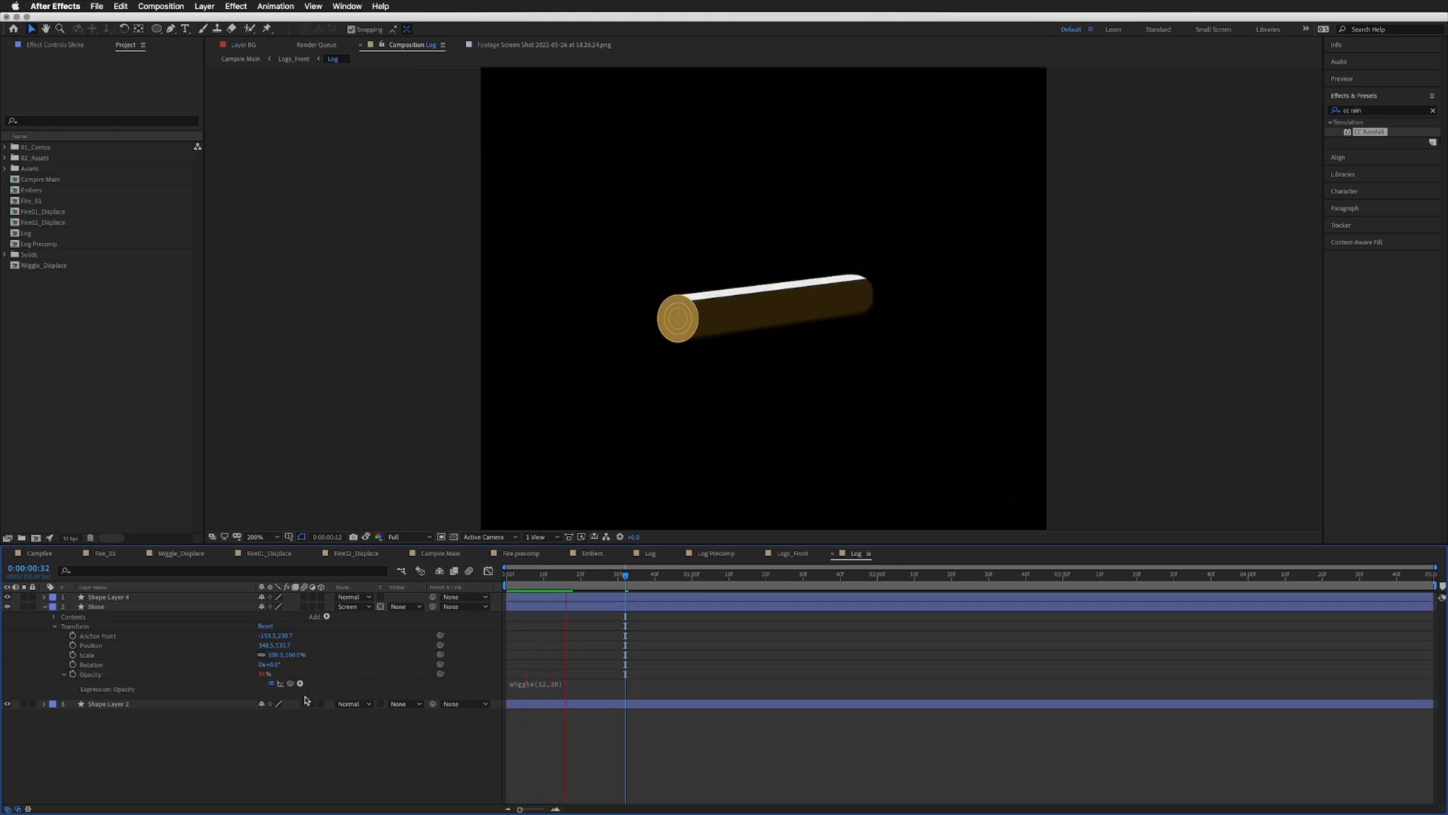
# Step: Set the Shine layer's opacity to 10% and preview the flicker in Log and the main campfire composition
pyautogui.click(260, 673)
pyautogui.write('10')
pyautogui.press('Return')
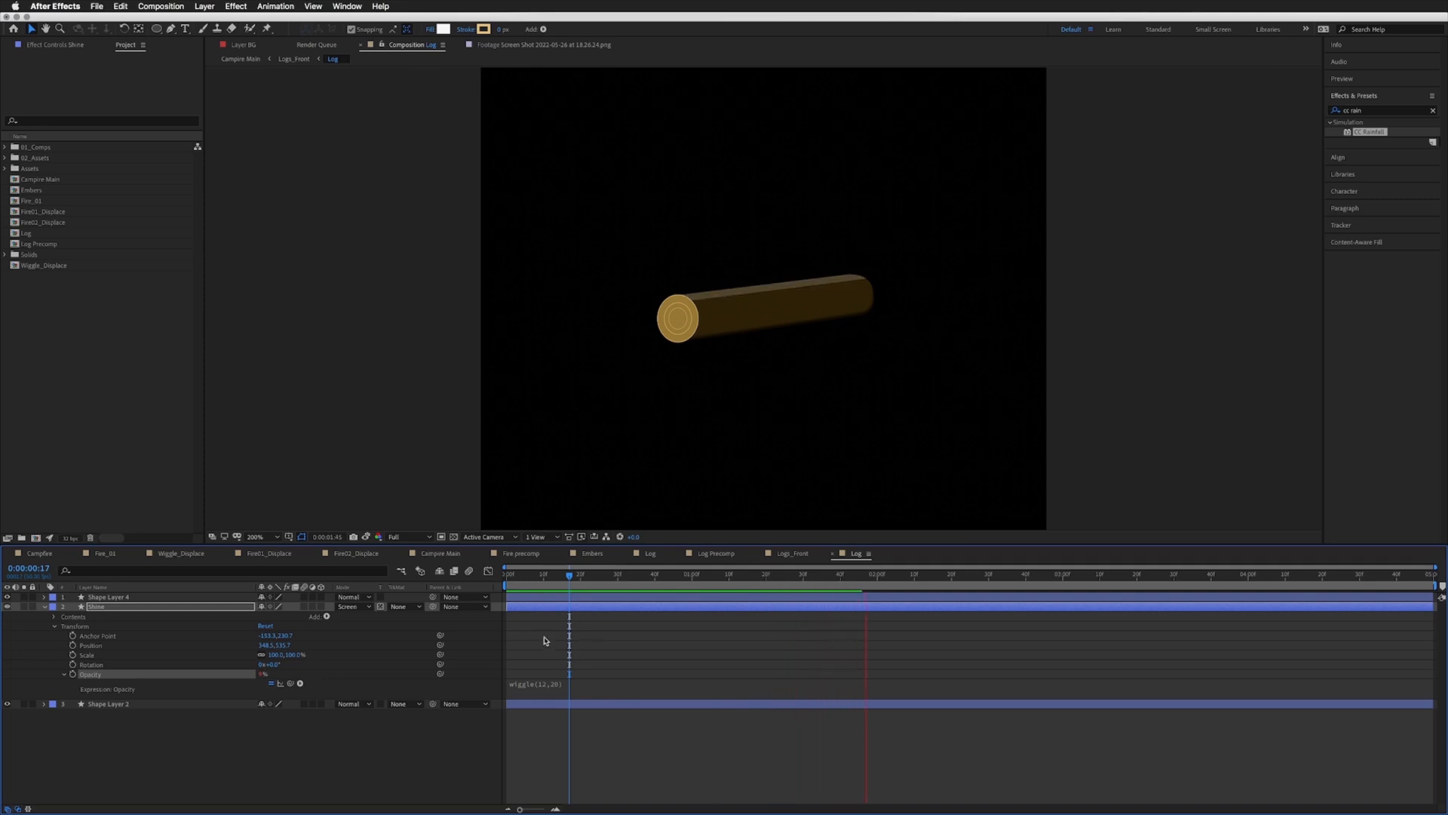
pyautogui.press('space')
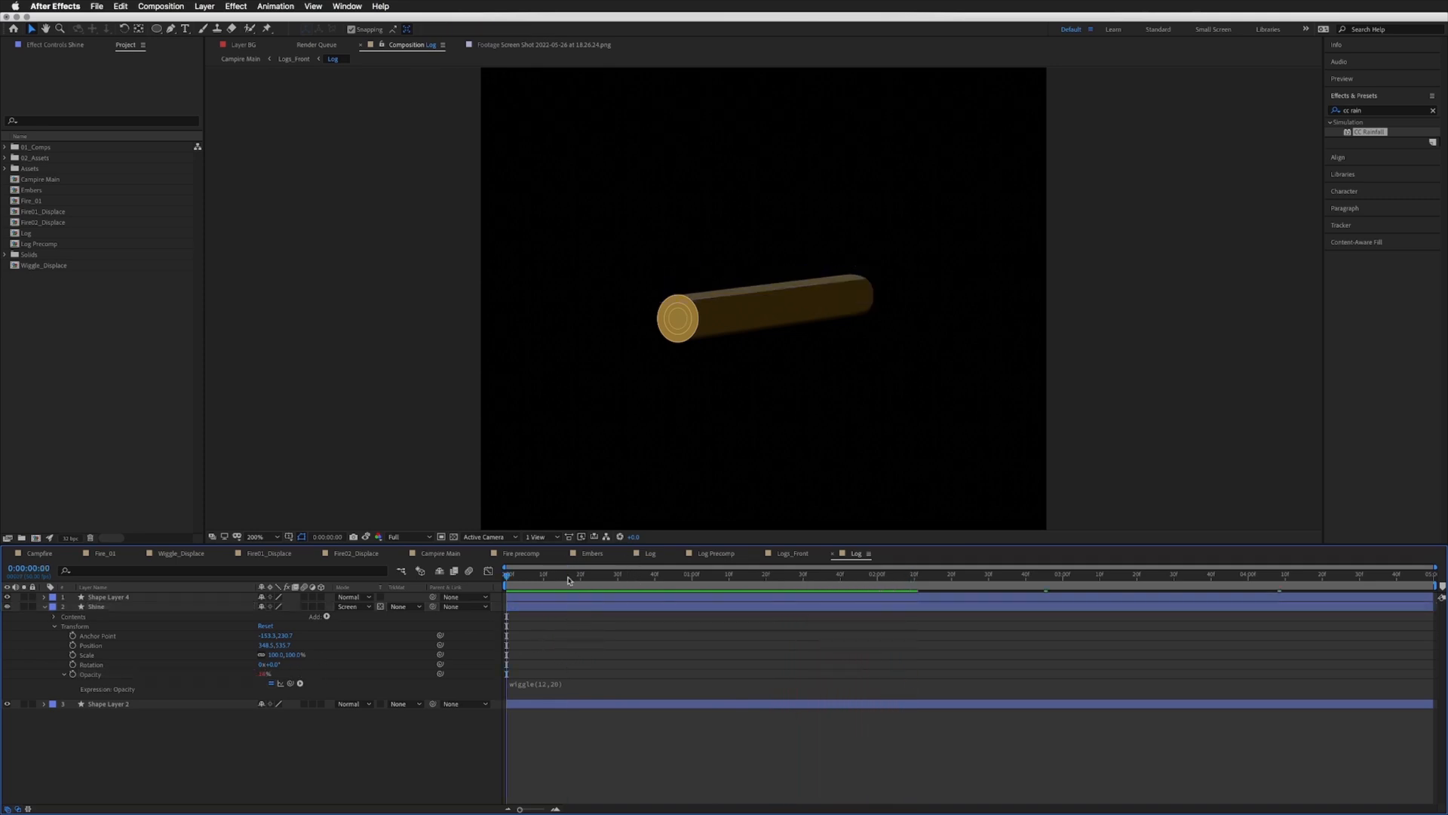
pyautogui.click(446, 555)
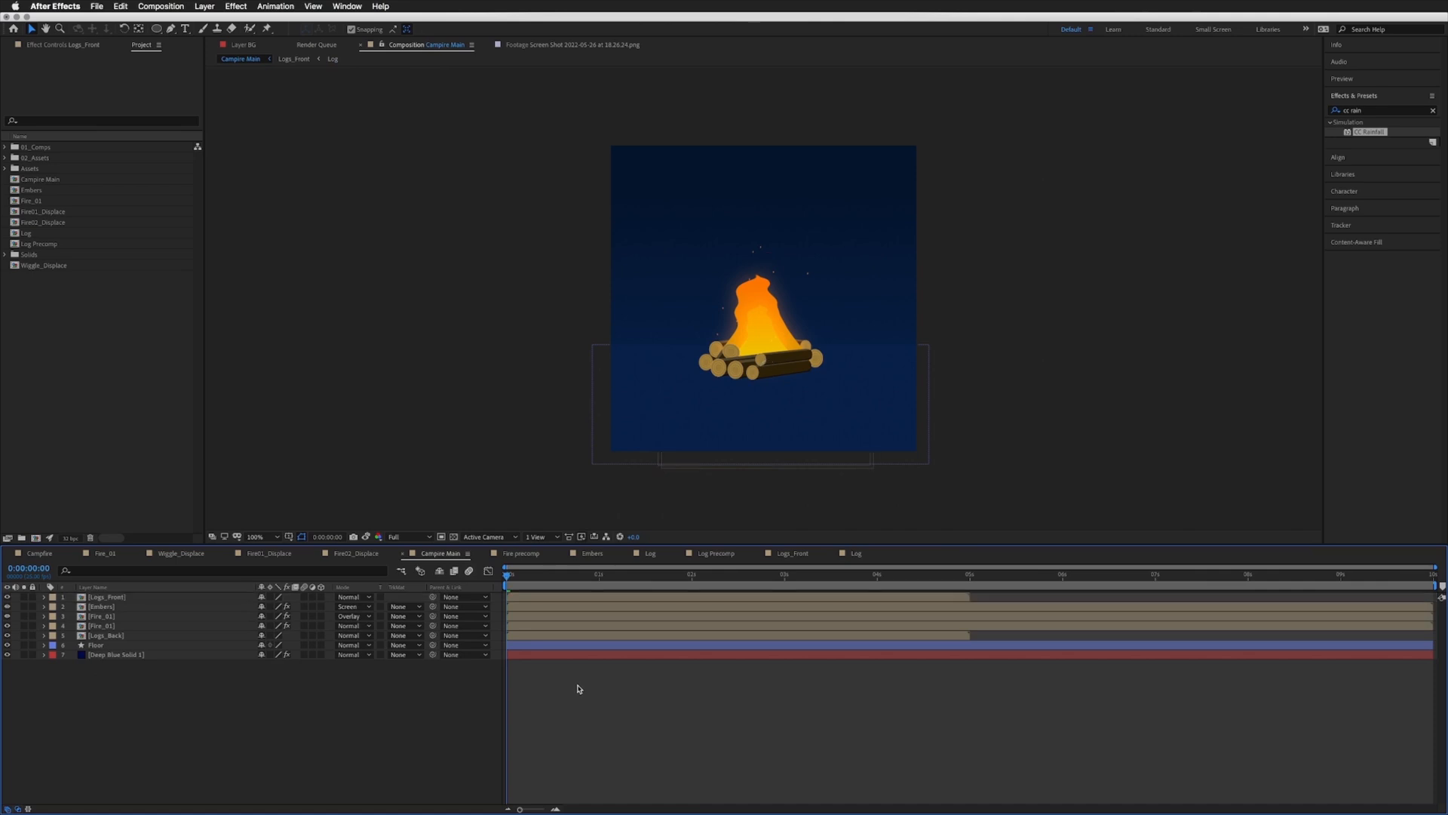
pyautogui.click(579, 689)
pyautogui.press('space')
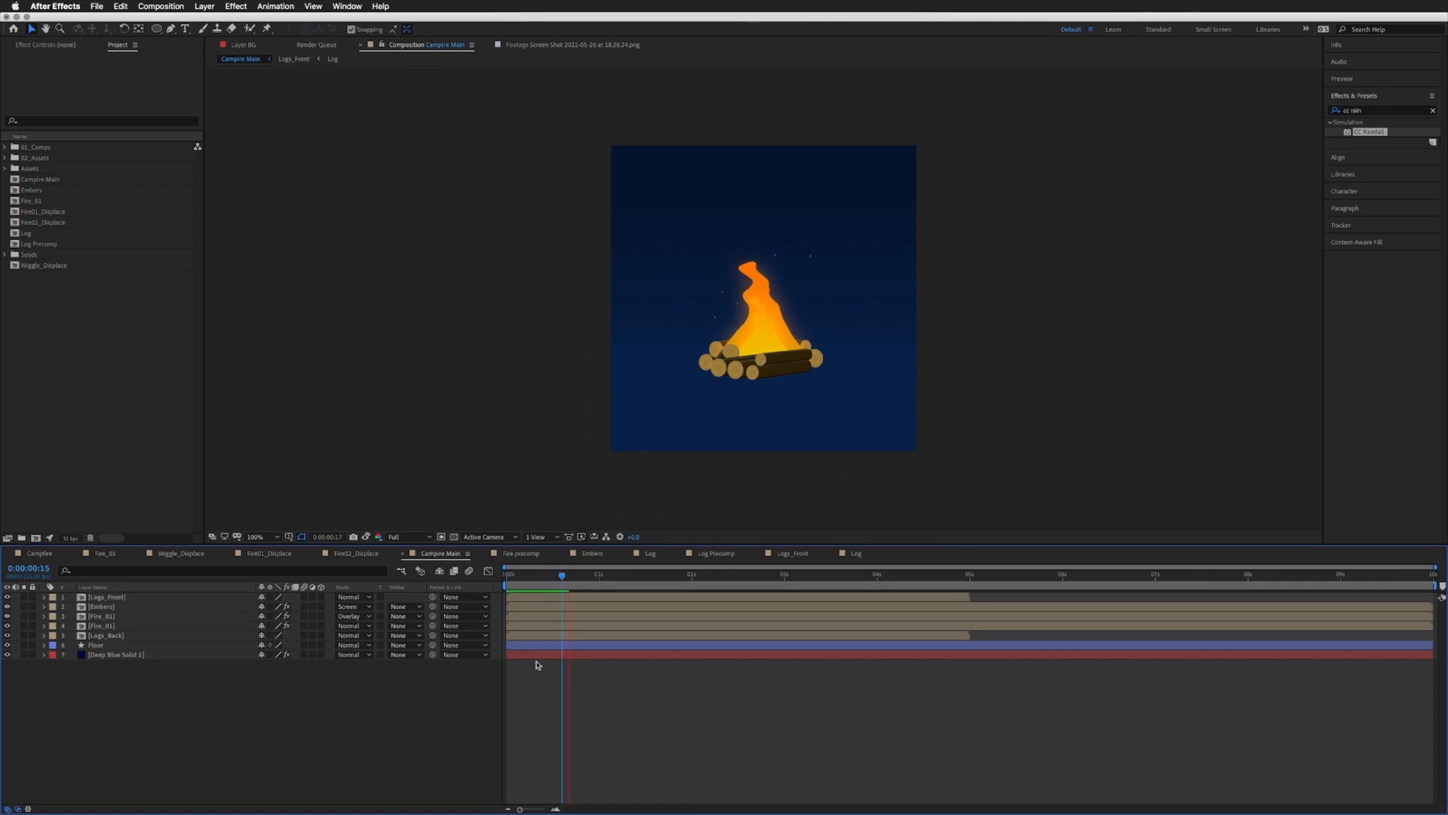
pyautogui.press('space')
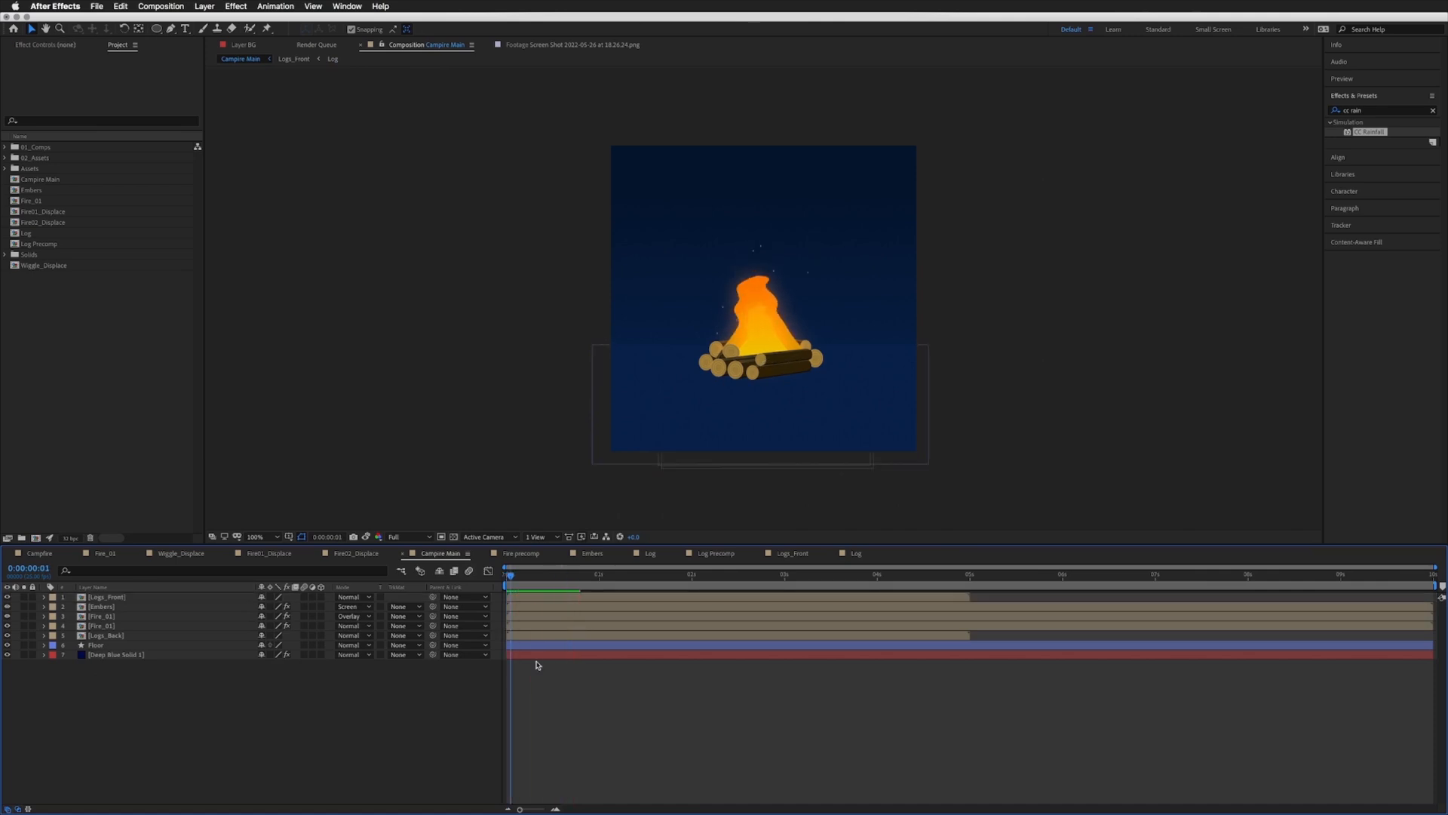
# Step: Change the wiggle amplitude in Shine's opacity expression, then preview the main campfire composition and return to the first frame
pyautogui.click(861, 555)
pyautogui.click(592, 685)
pyautogui.click(583, 683)
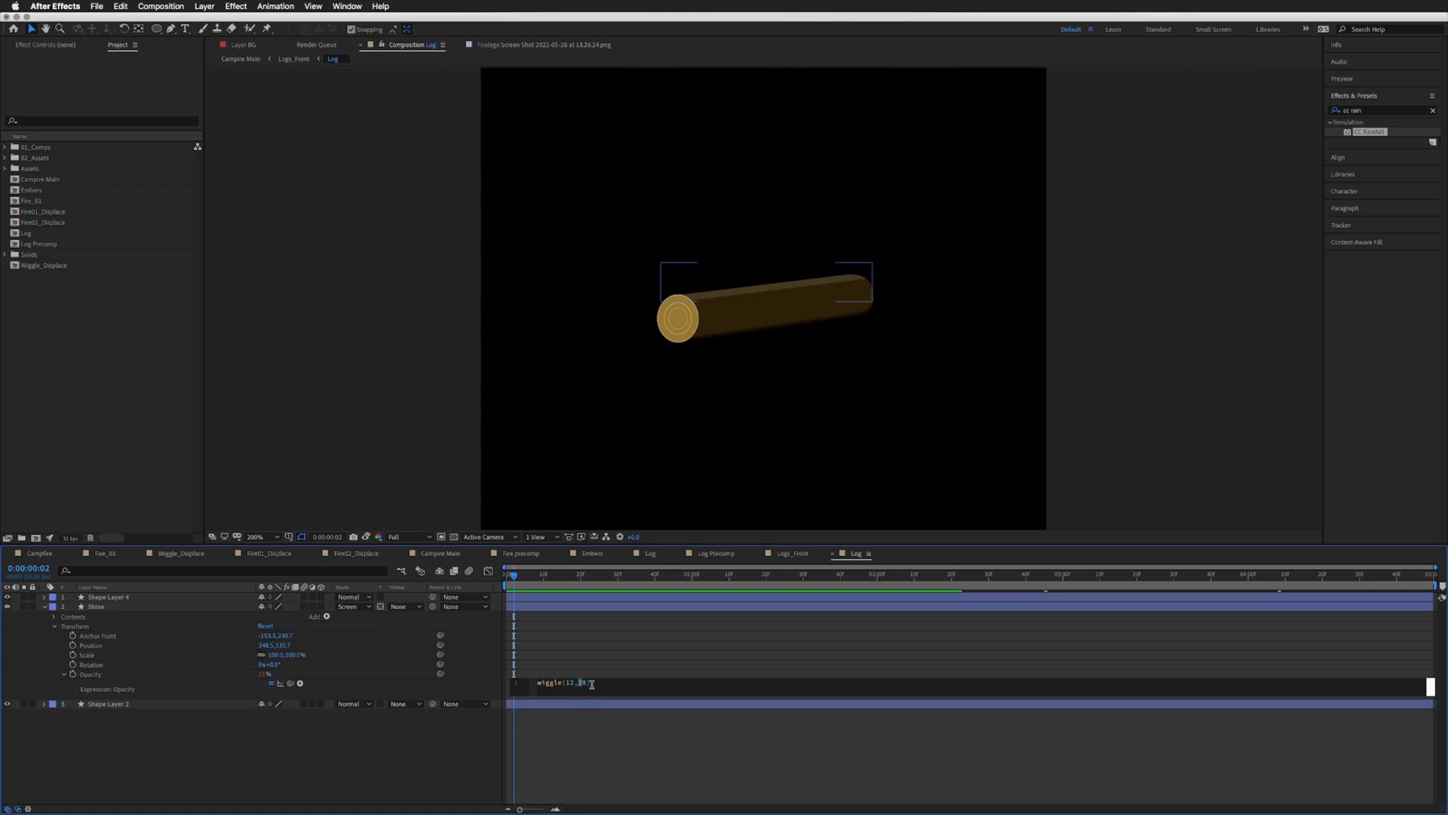
pyautogui.click(673, 645)
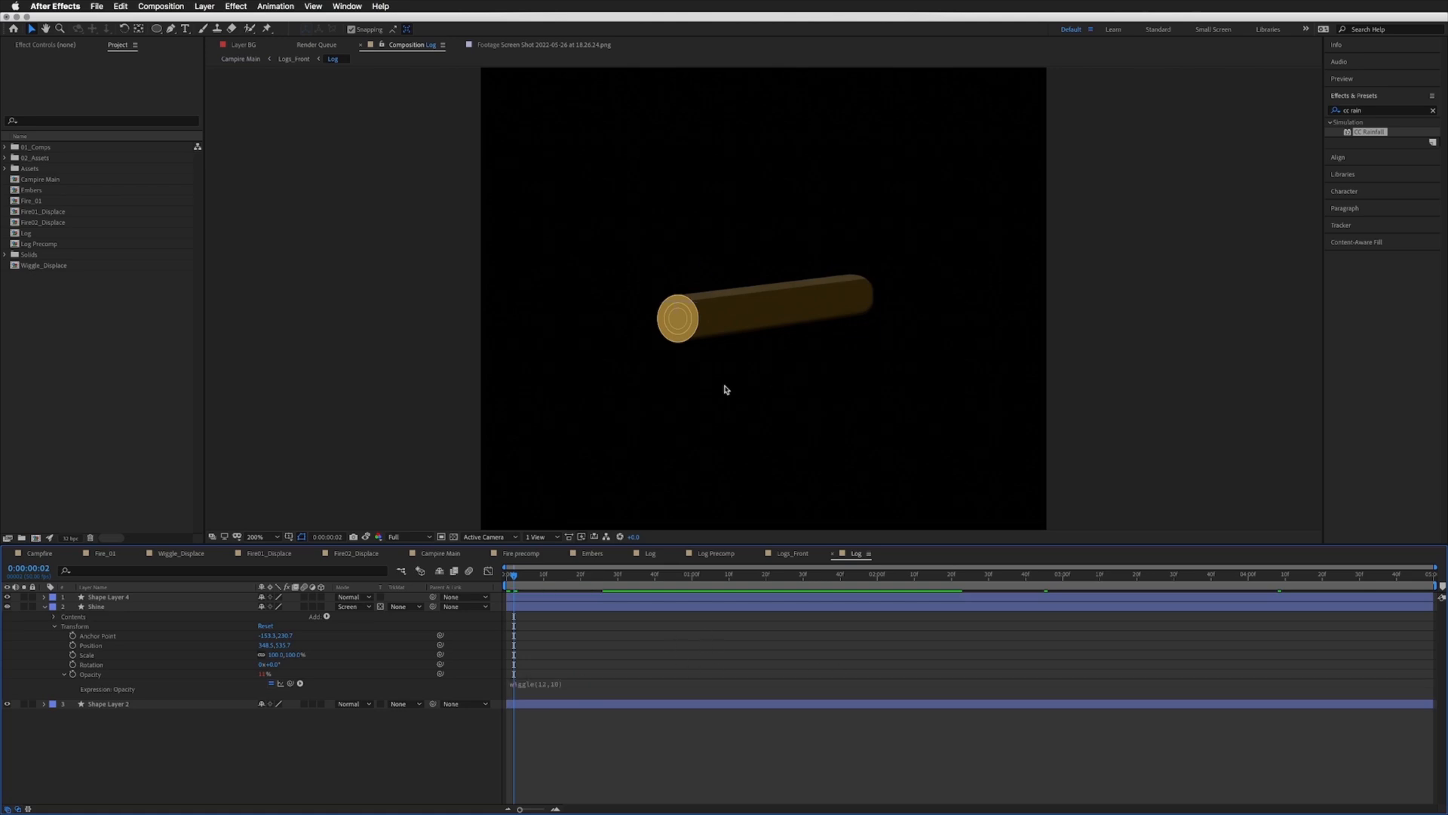
pyautogui.click(457, 556)
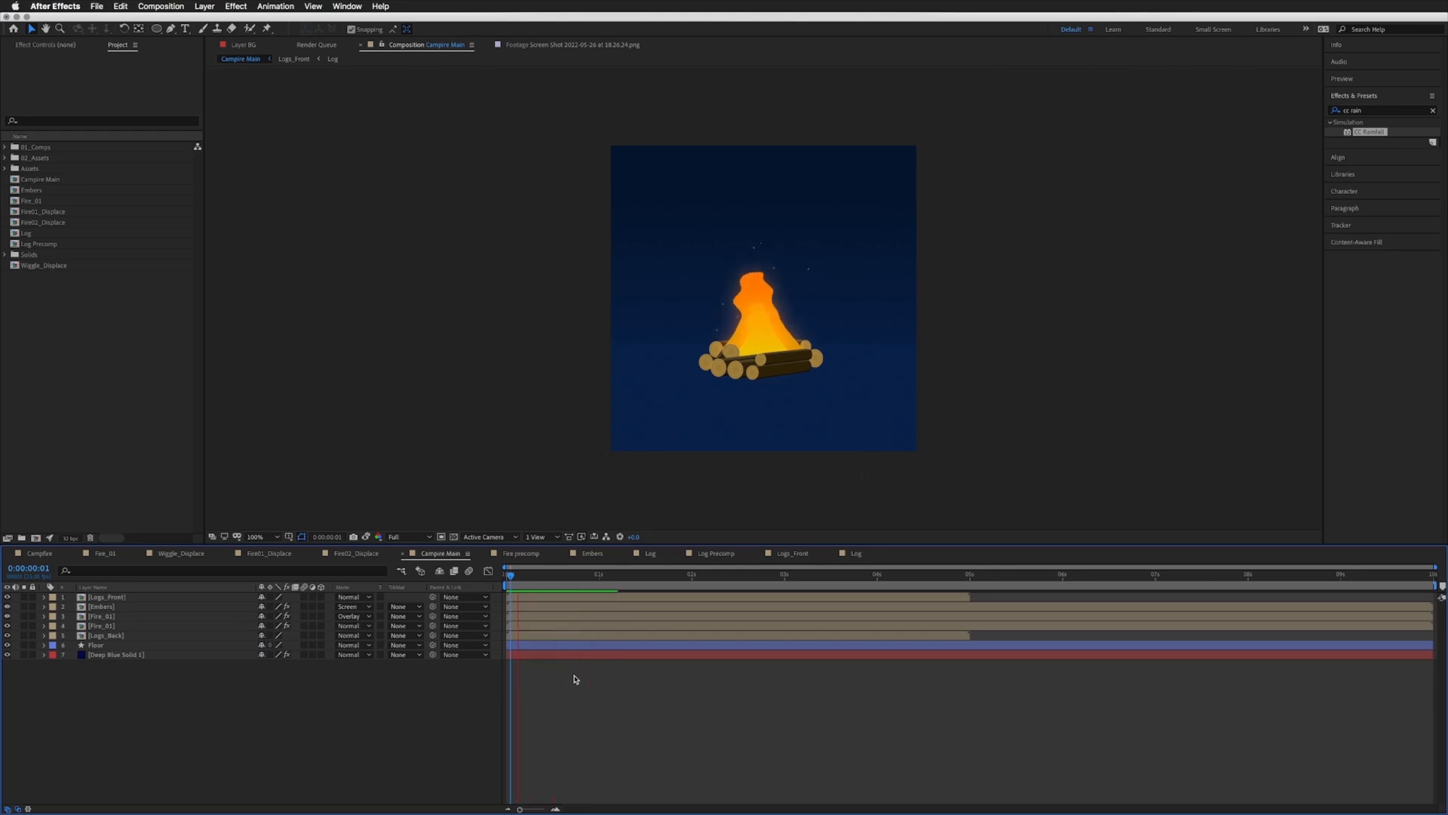
pyautogui.press('space')
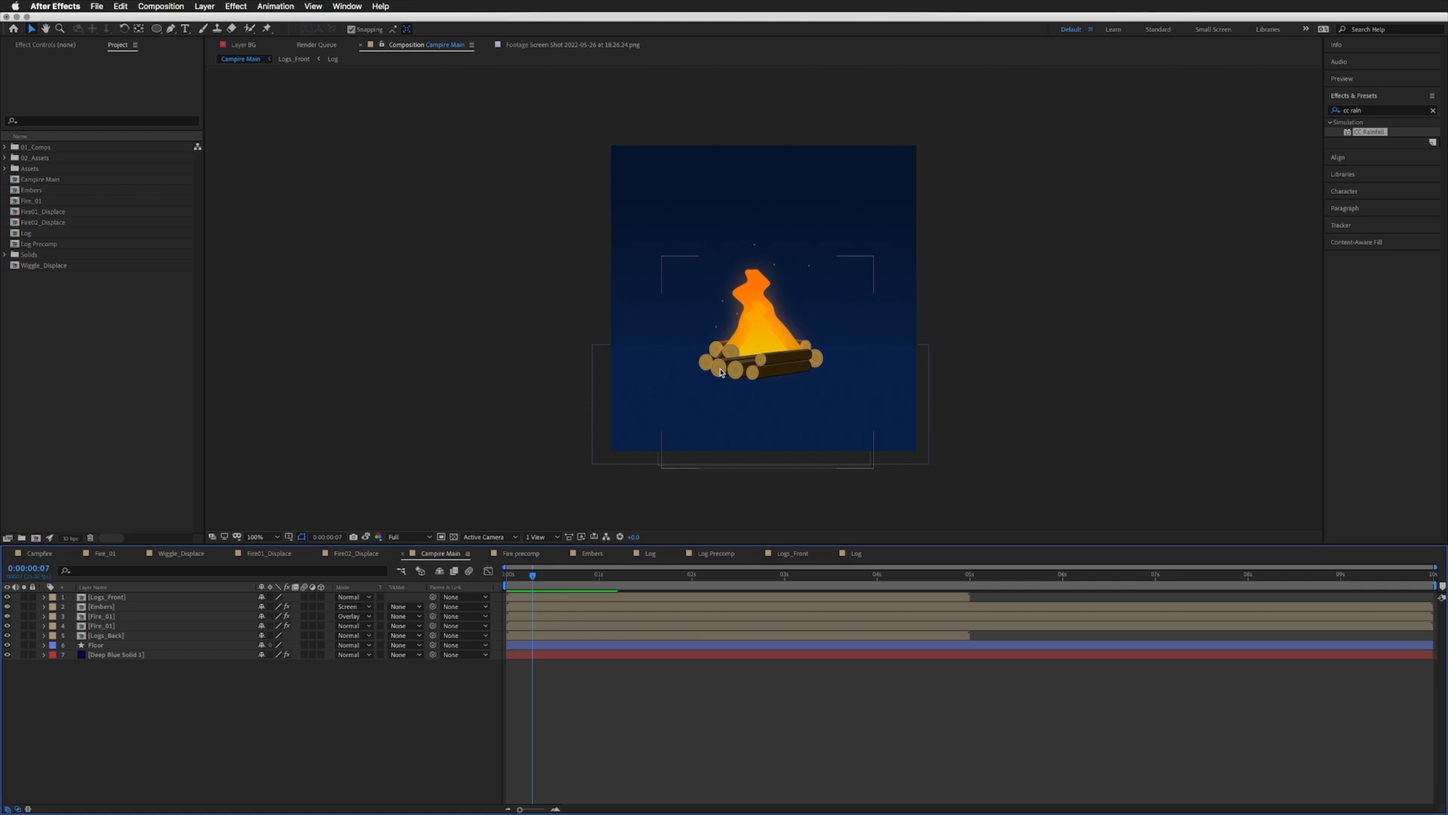
pyautogui.press('space')
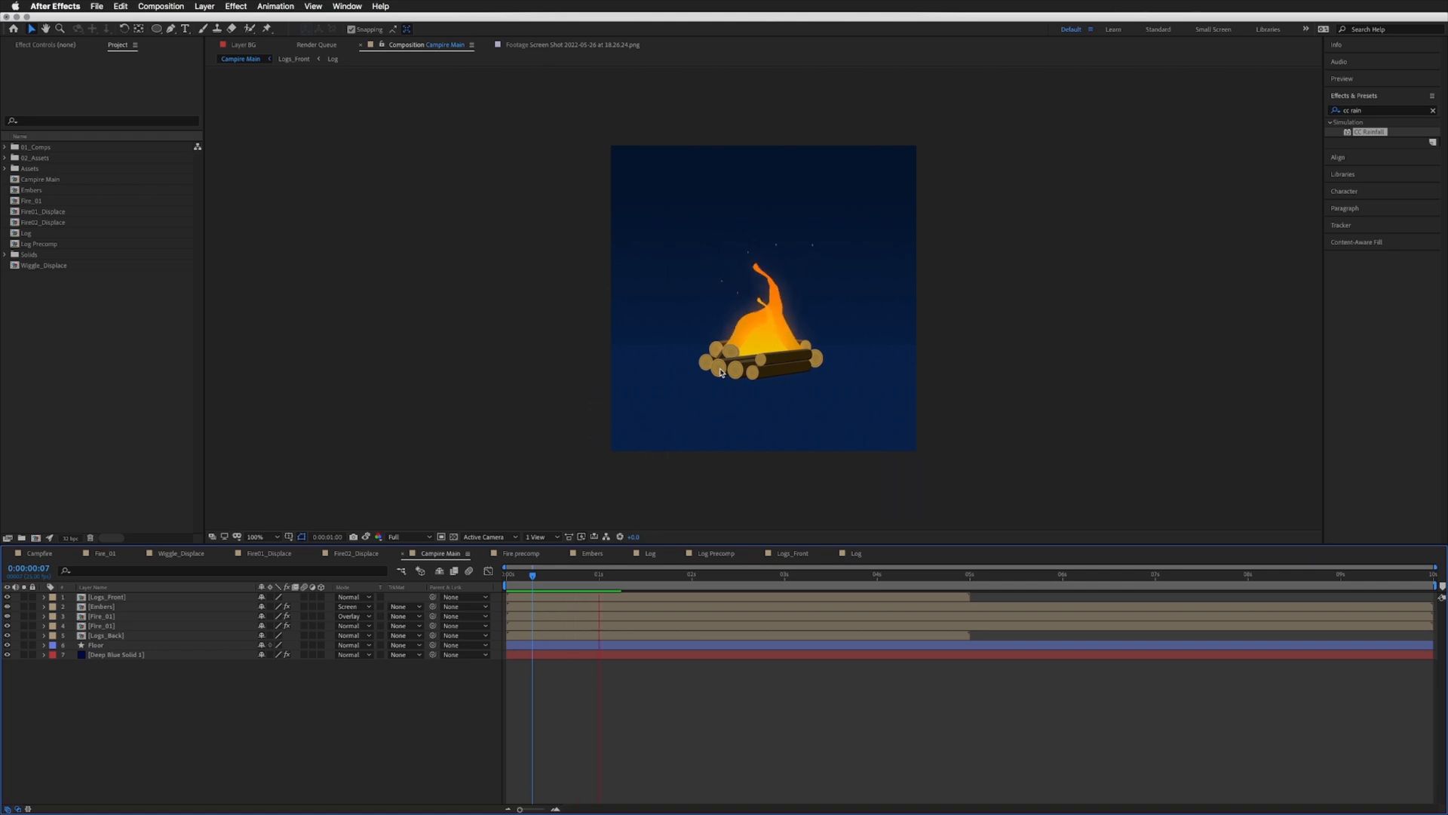
pyautogui.moveTo(562, 576); pyautogui.dragTo(506, 577)
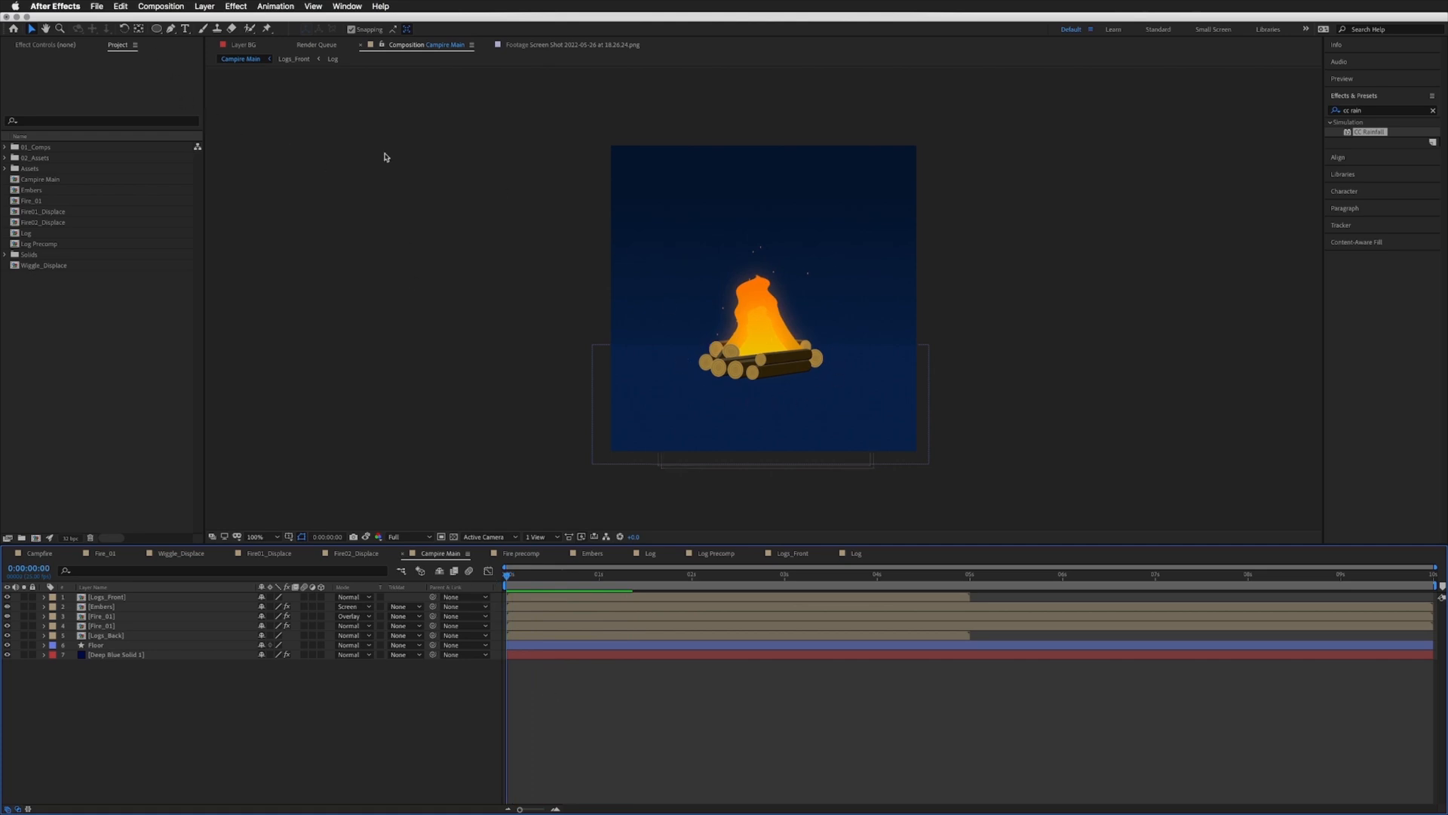
# Step: Draw a closed, irregular white shape around the log pile with the Pen tool and place its layer beneath Logs_Back
pyautogui.click(171, 29)
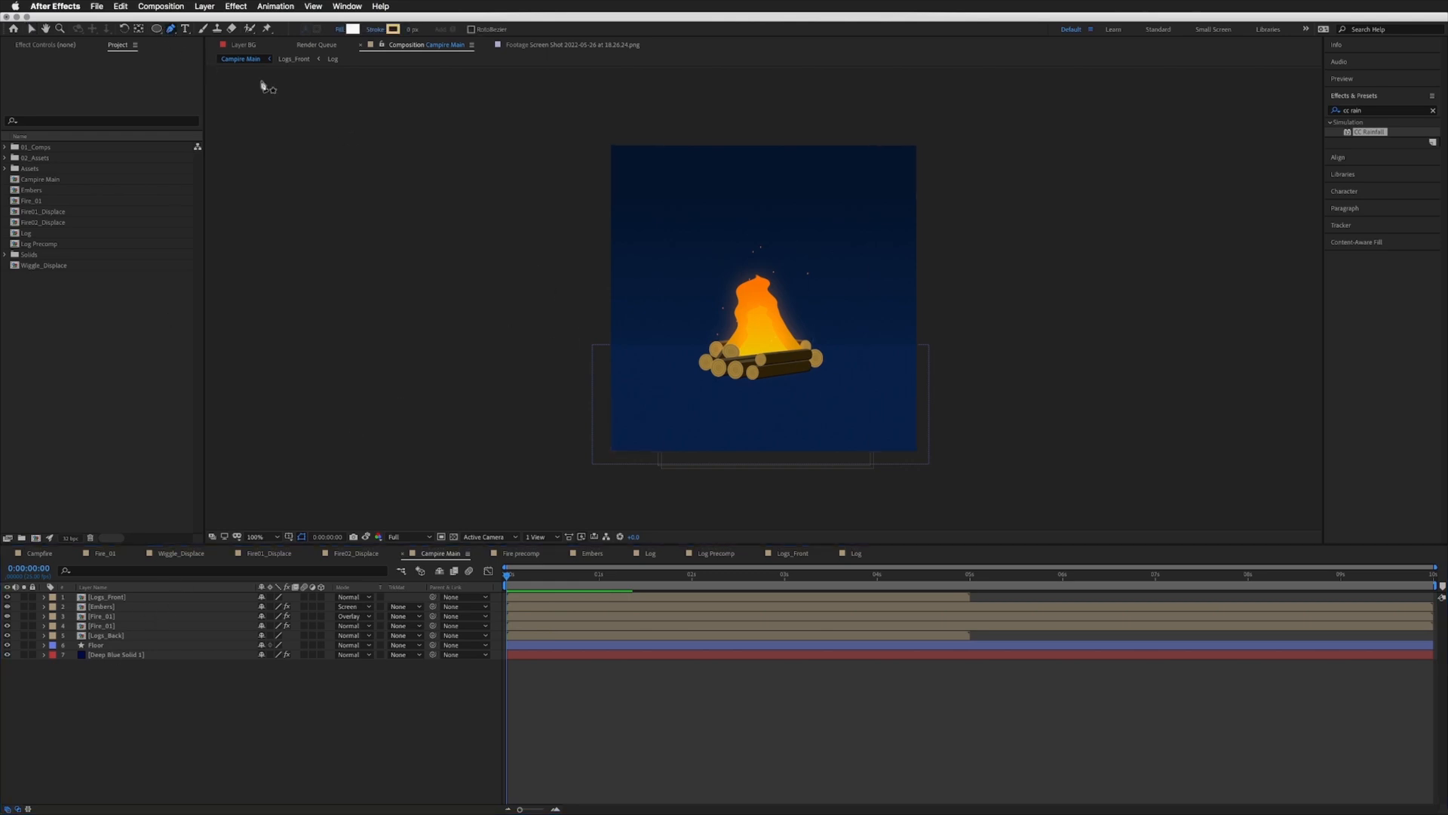
pyautogui.click(715, 334)
pyautogui.click(685, 354)
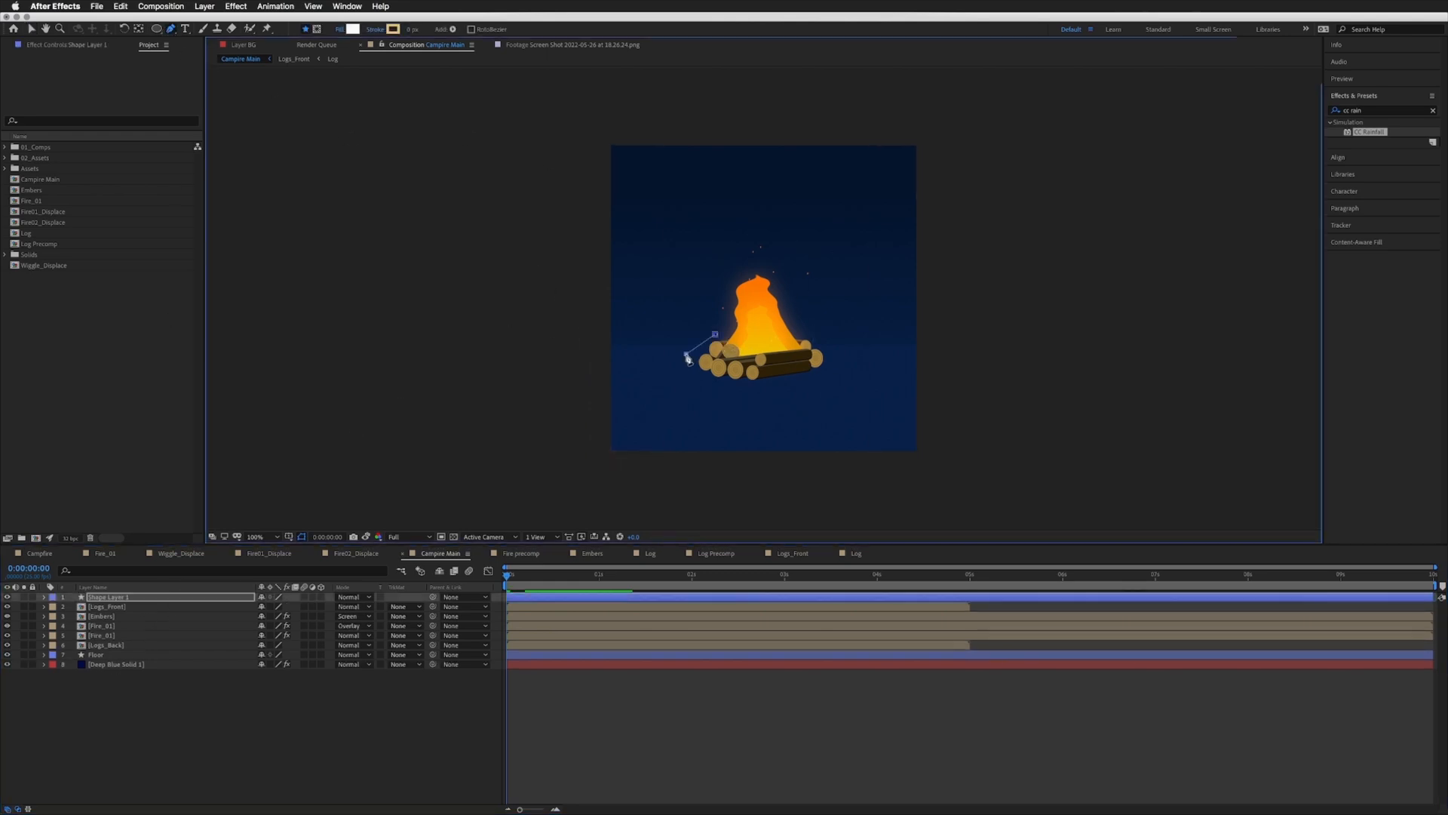
pyautogui.click(694, 378)
pyautogui.click(715, 381)
pyautogui.click(742, 394)
pyautogui.click(791, 383)
pyautogui.click(829, 378)
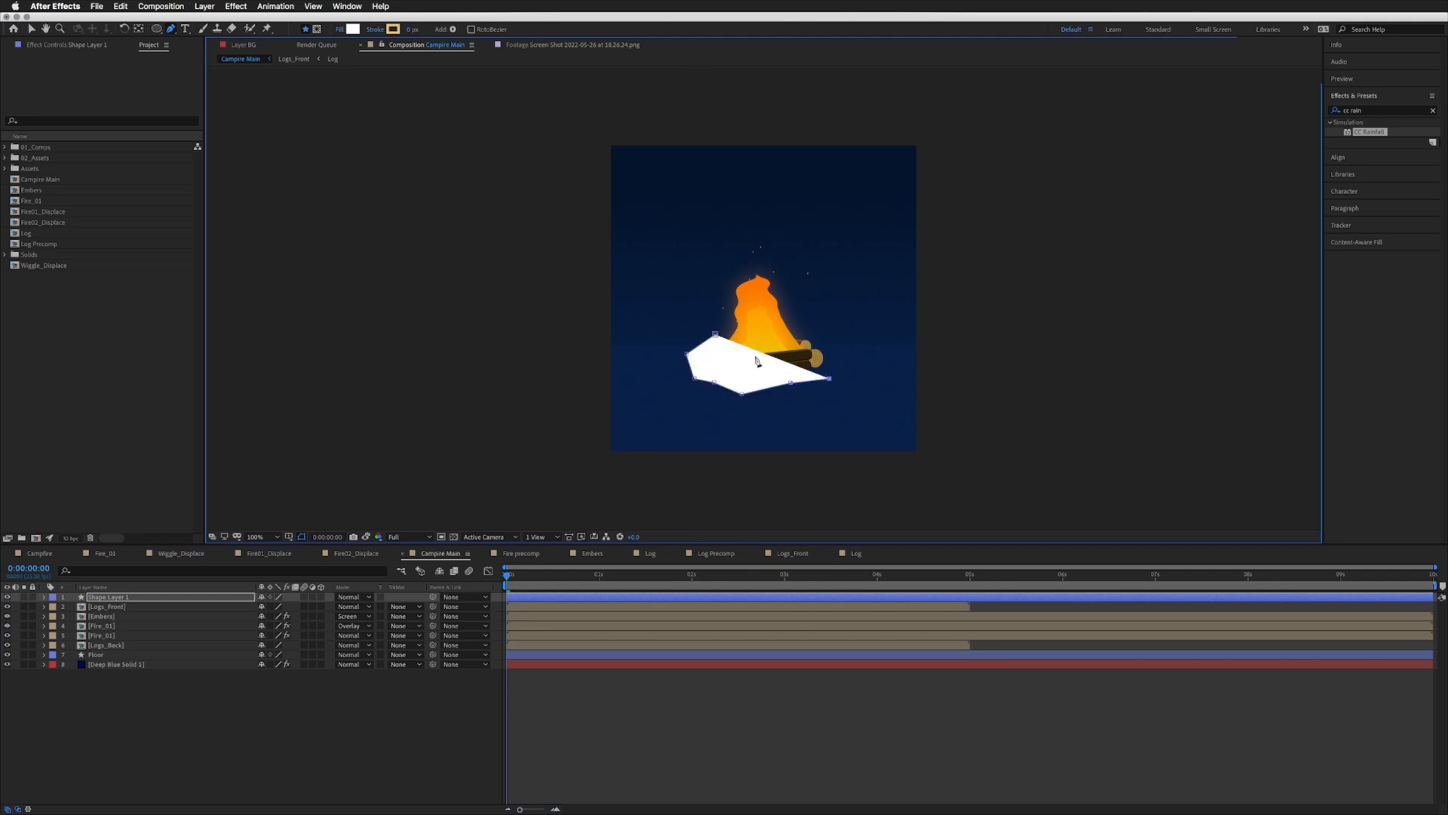
pyautogui.click(842, 352)
pyautogui.click(822, 340)
pyautogui.click(716, 336)
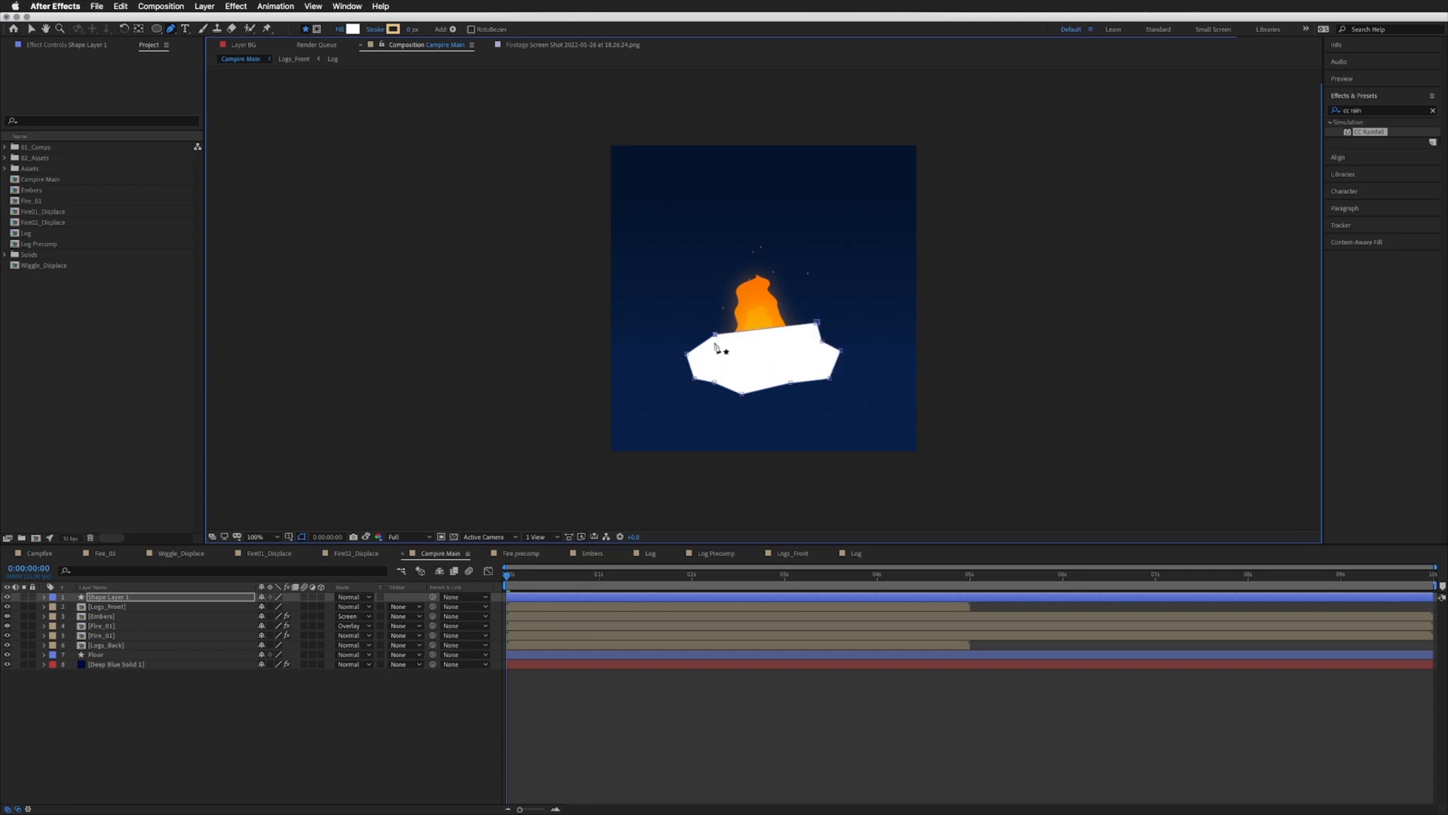
pyautogui.moveTo(114, 600); pyautogui.dragTo(110, 656)
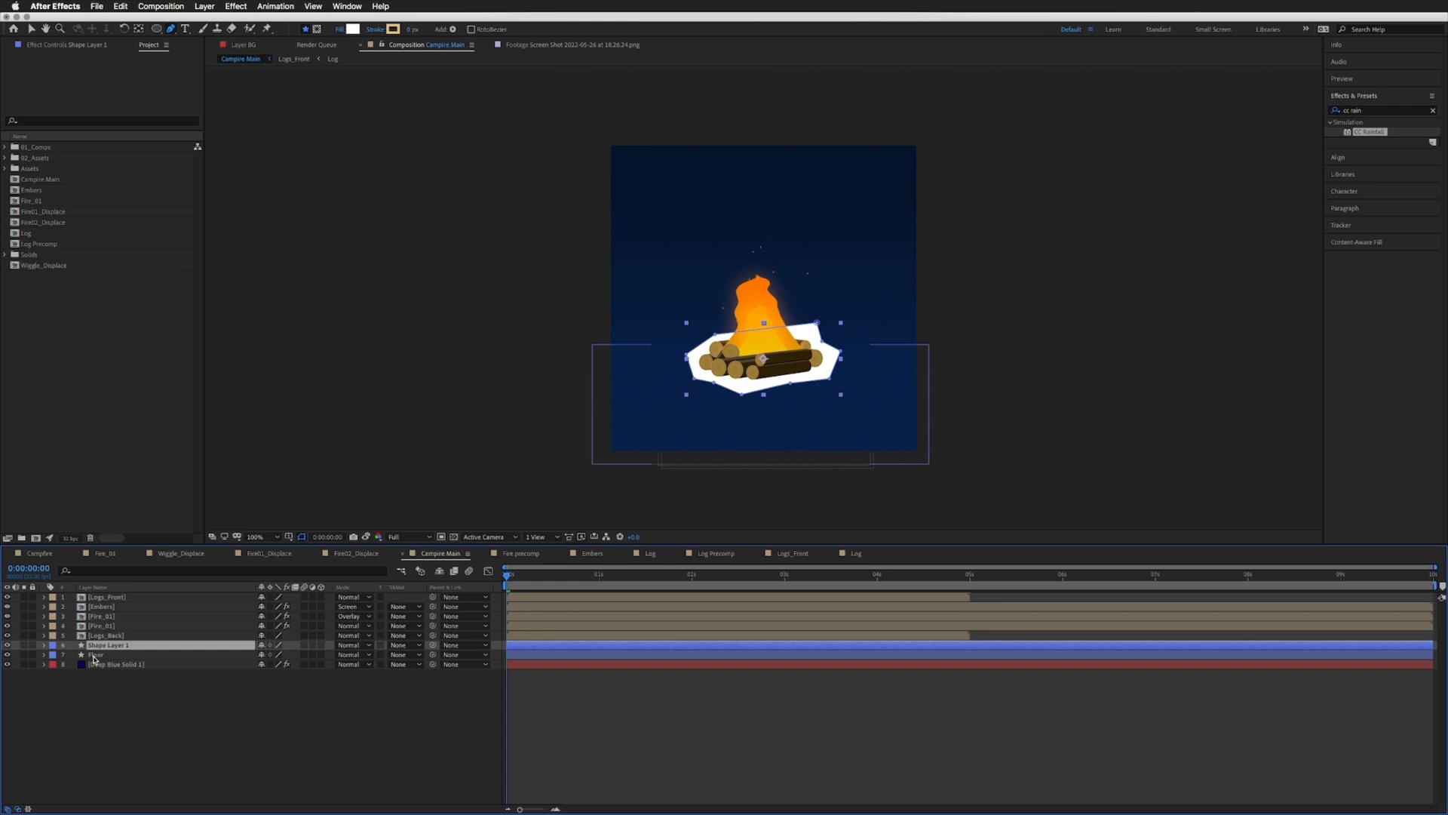
# Step: Duplicate the Floor layer and place the copy directly above Shape Layer 1
pyautogui.click(95, 654)
pyautogui.press('super+d')
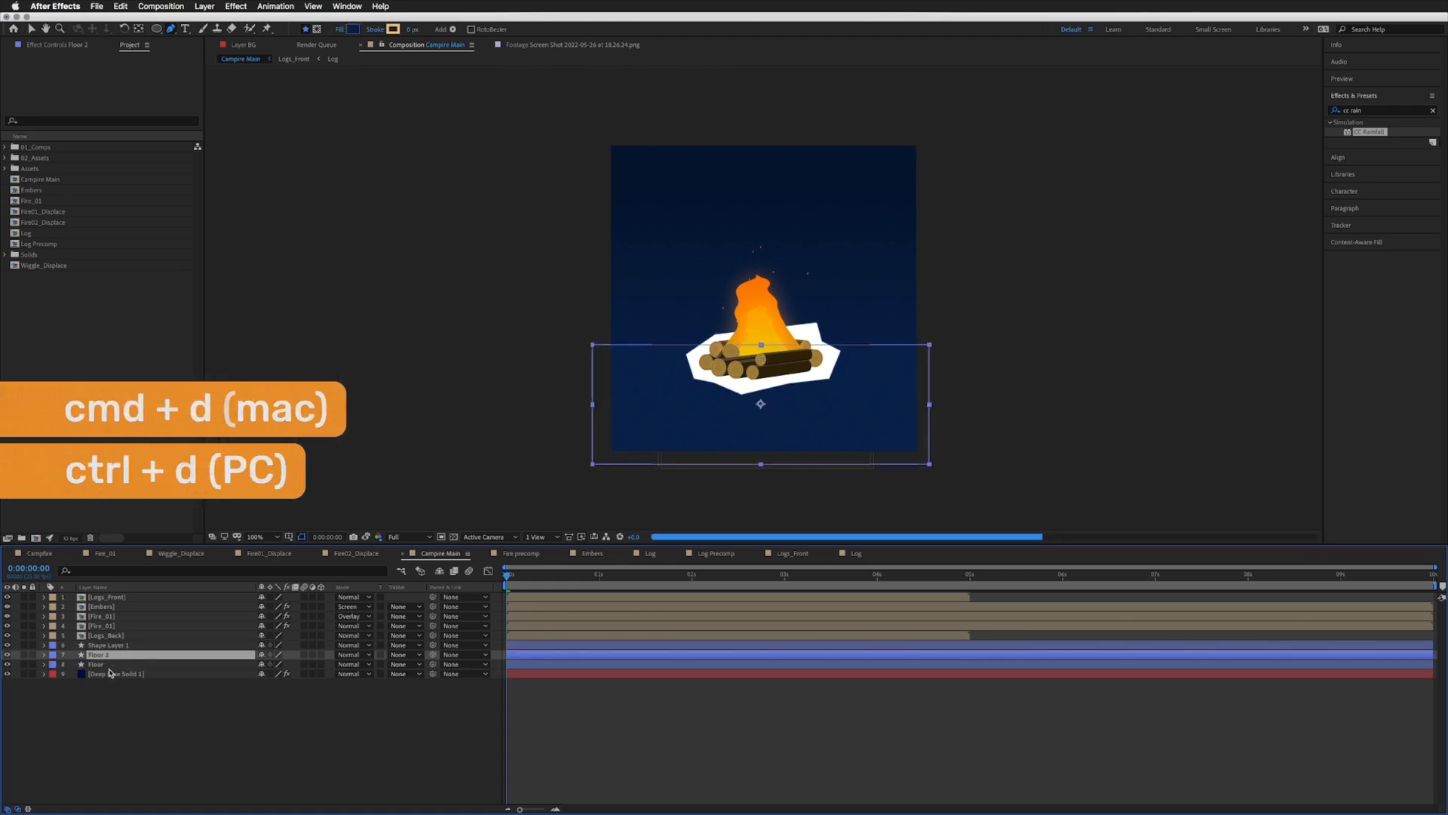
pyautogui.moveTo(103, 656); pyautogui.dragTo(101, 647)
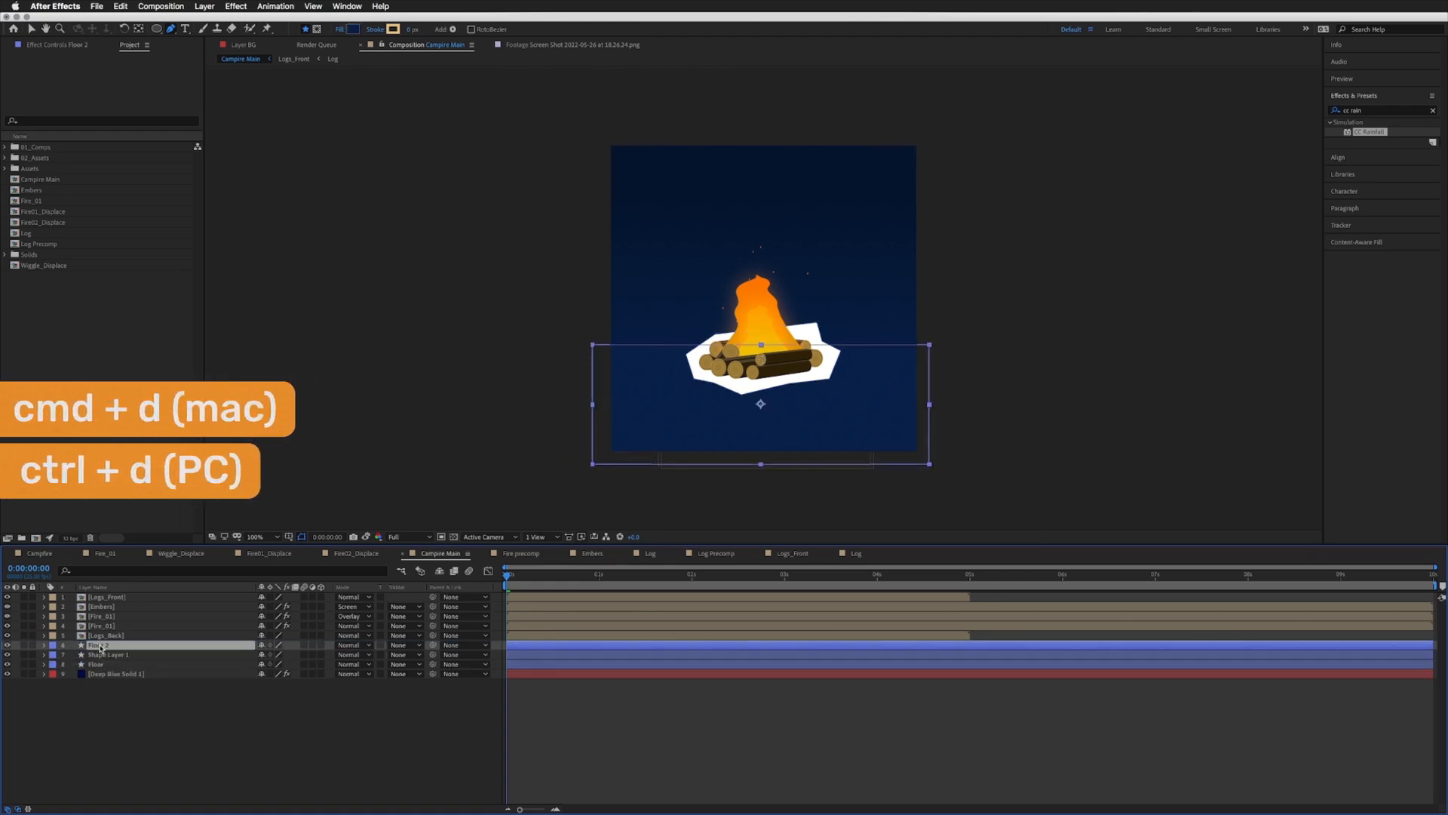
# Step: Rename Shape Layer 1 as Floor Shine
pyautogui.click(102, 656)
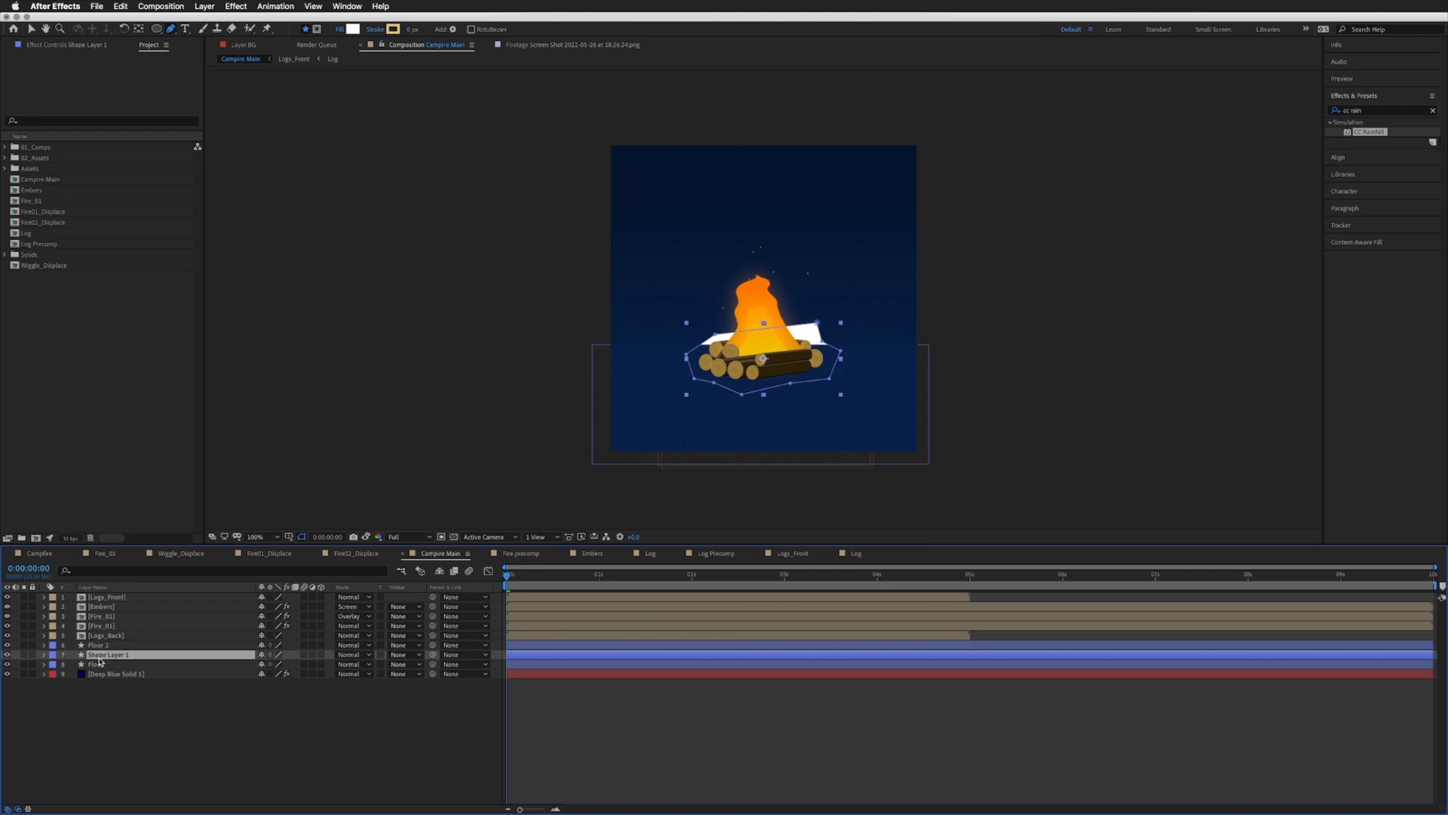
pyautogui.press('Return')
pyautogui.write('Flor S')
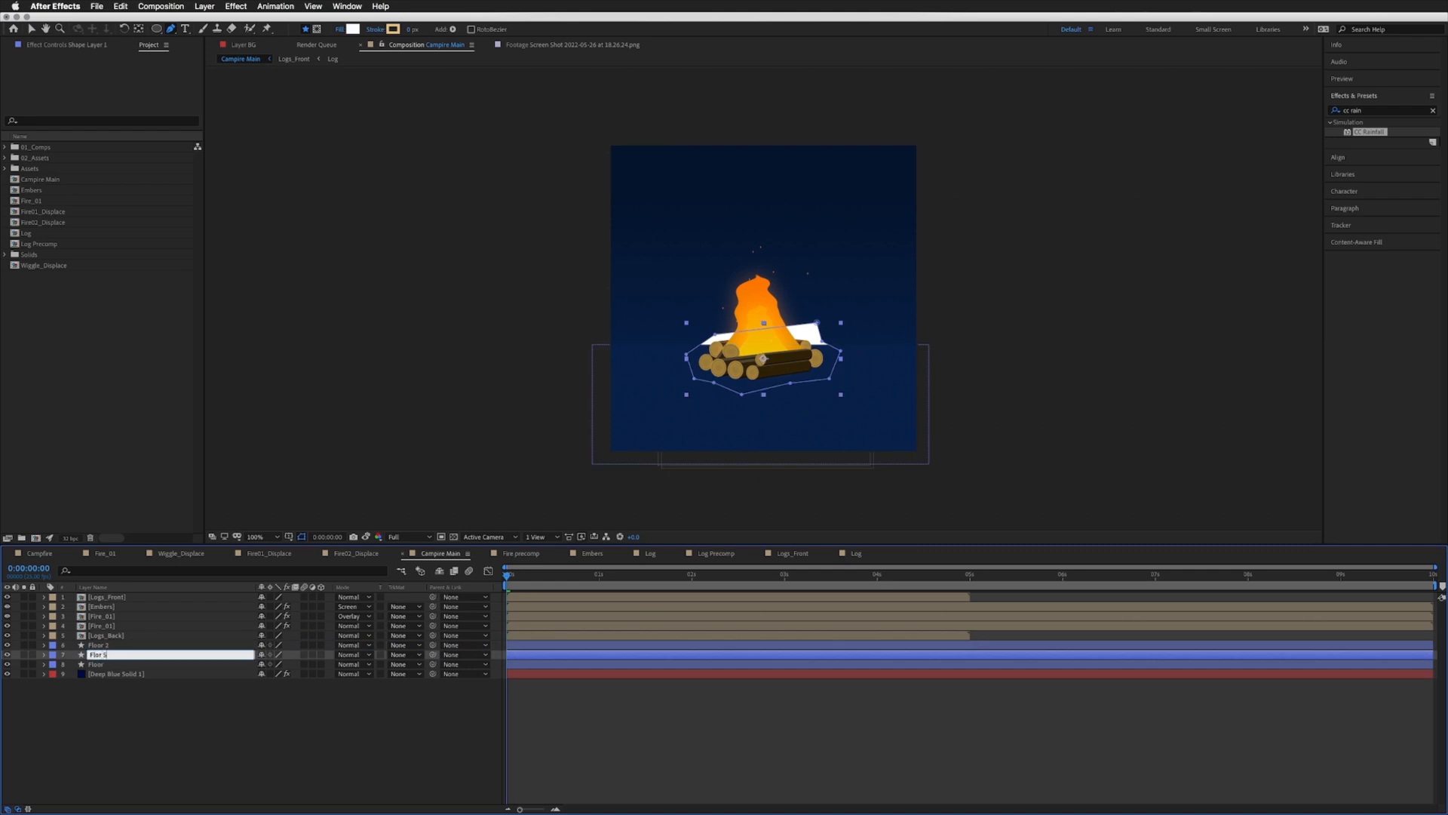
pyautogui.write('hineo')
pyautogui.press('Return')
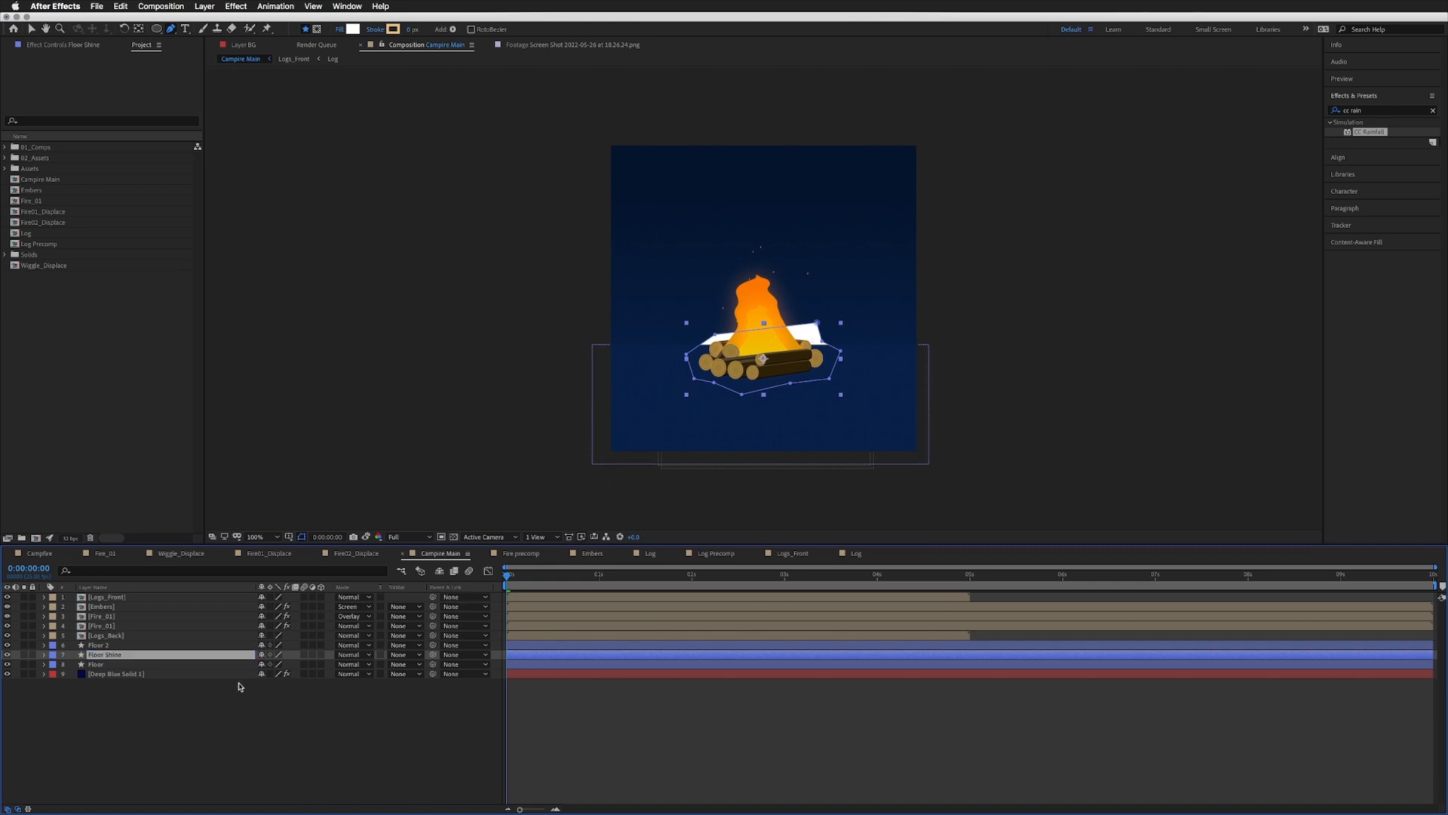
# Step: Solo the Floor Shine and Floor layers and set Floor Shine's track matte to Alpha, using Floor 2
pyautogui.click(23, 654)
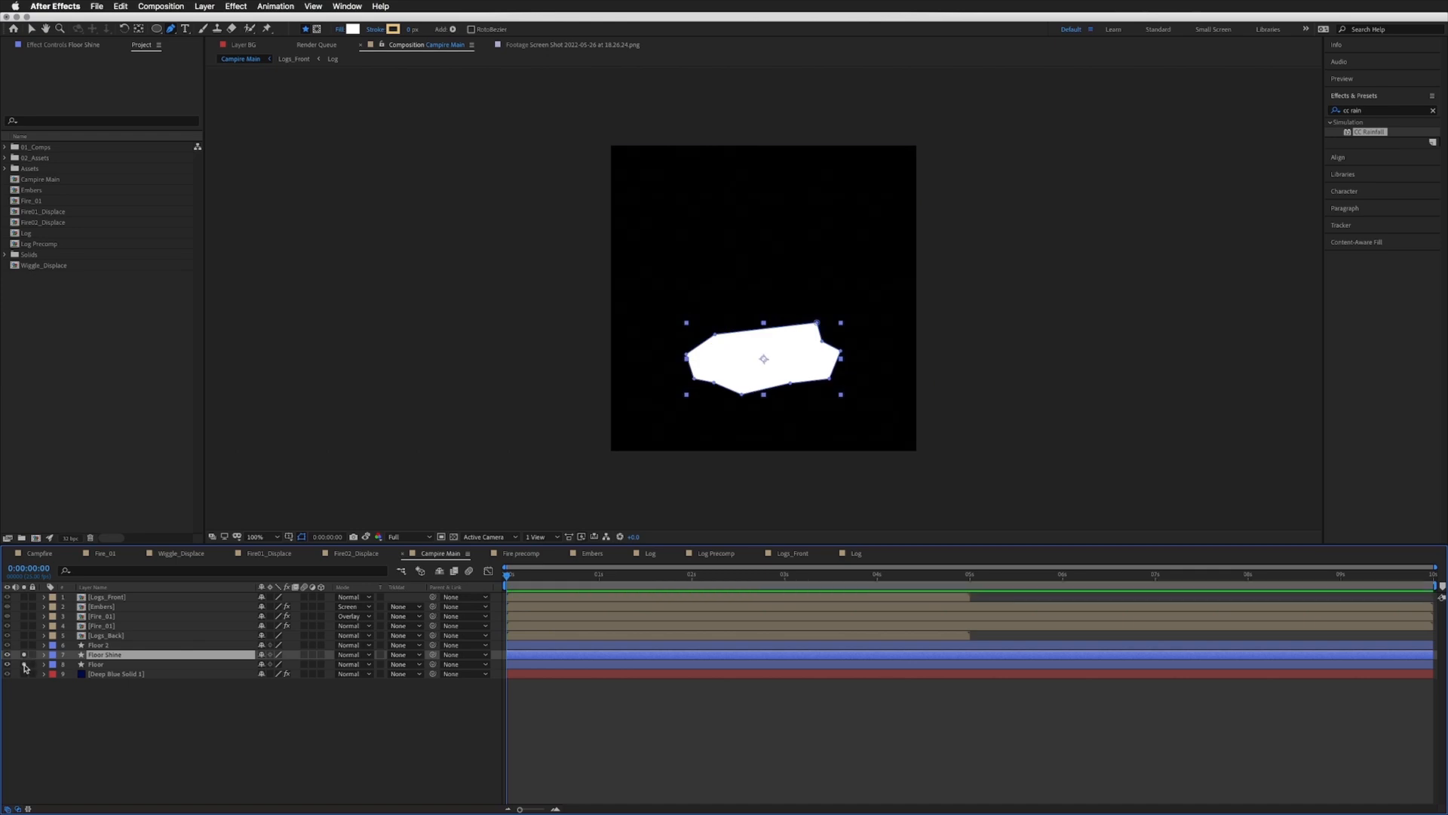
pyautogui.click(23, 664)
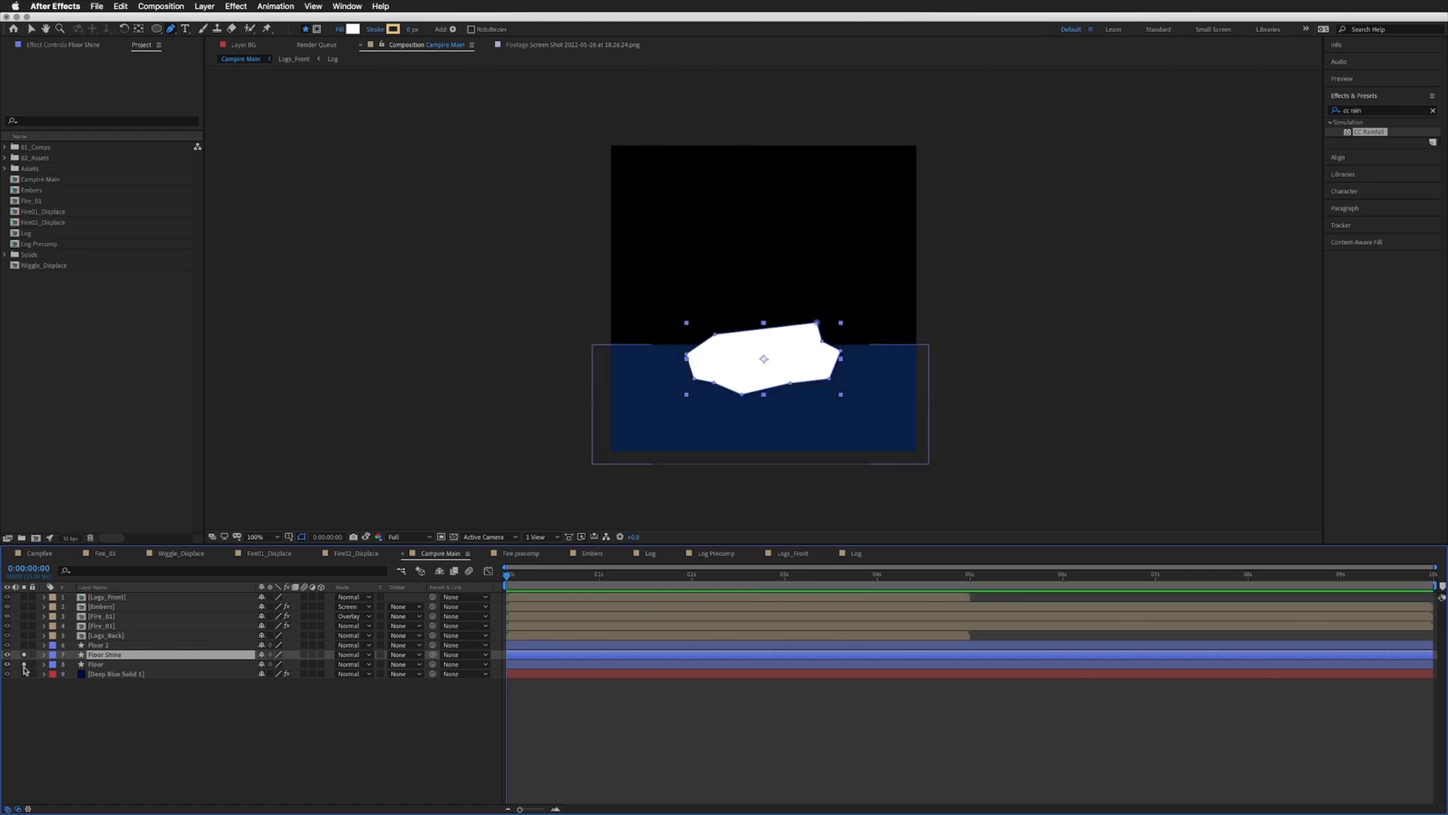
pyautogui.click(92, 646)
pyautogui.click(96, 656)
pyautogui.click(412, 657)
pyautogui.click(435, 683)
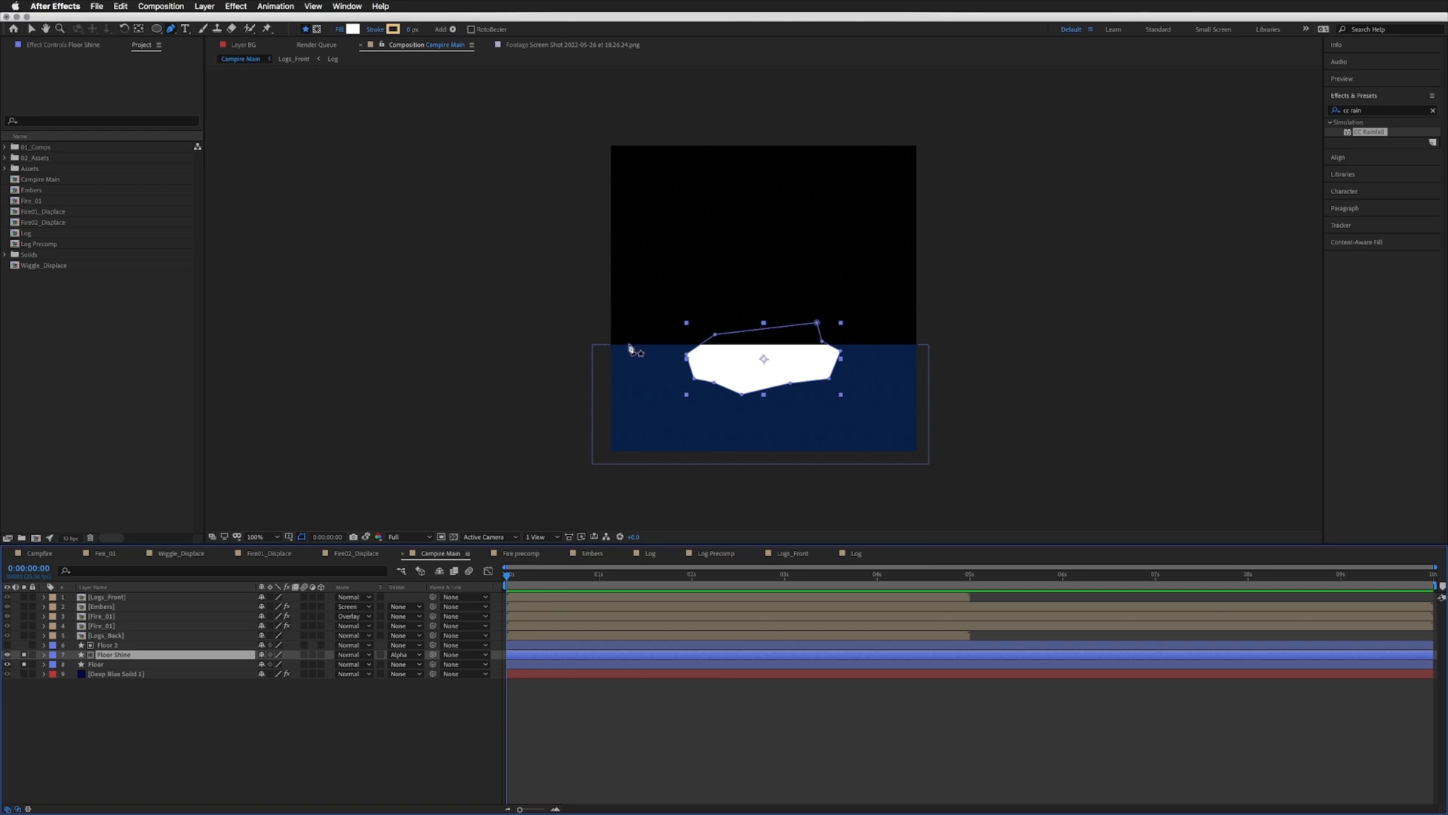
# Step: Parent Floor 2 to the Floor layer and turn off soloing on Floor Shine and Floor
pyautogui.click(106, 664)
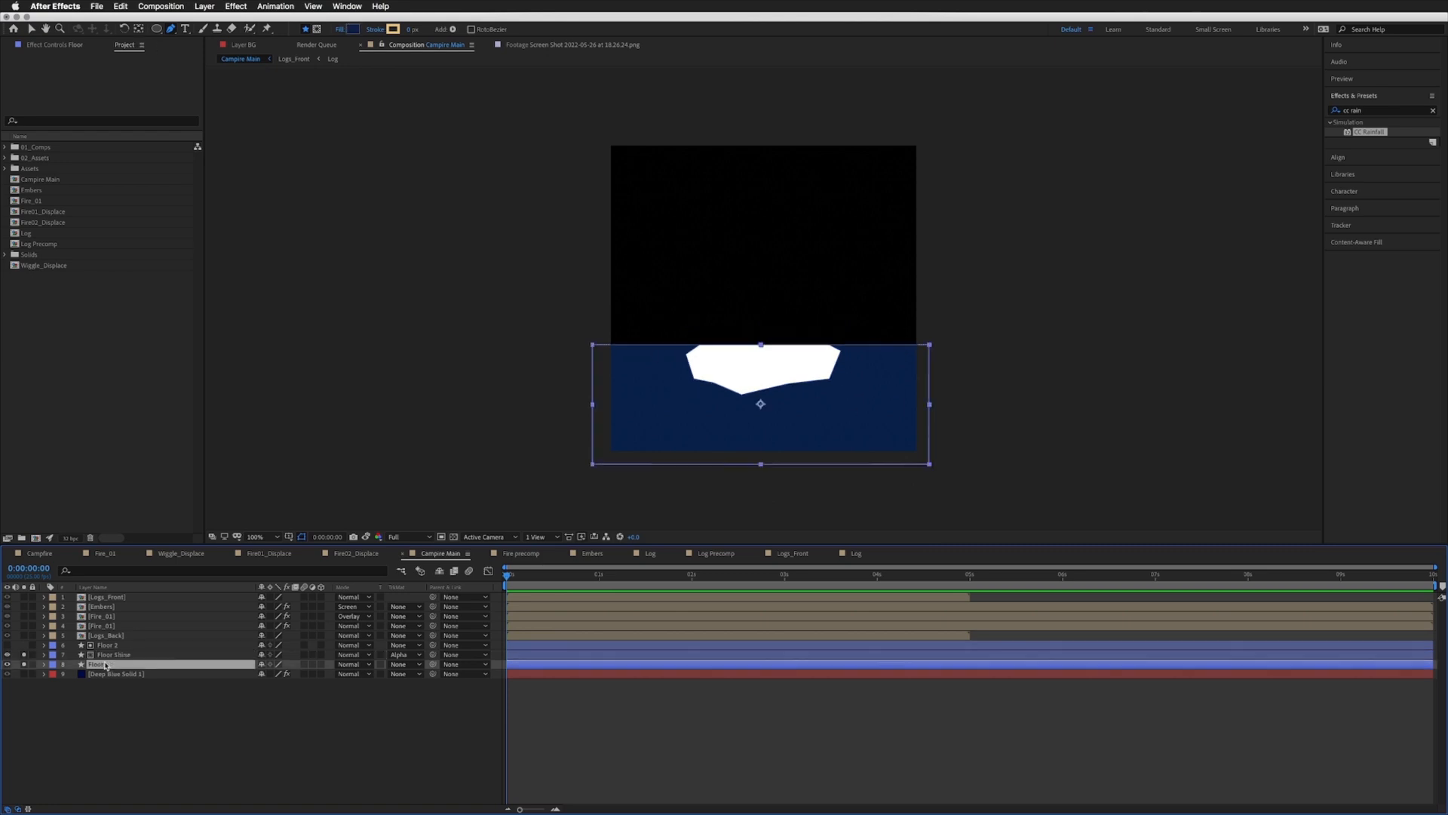
pyautogui.press('Return')
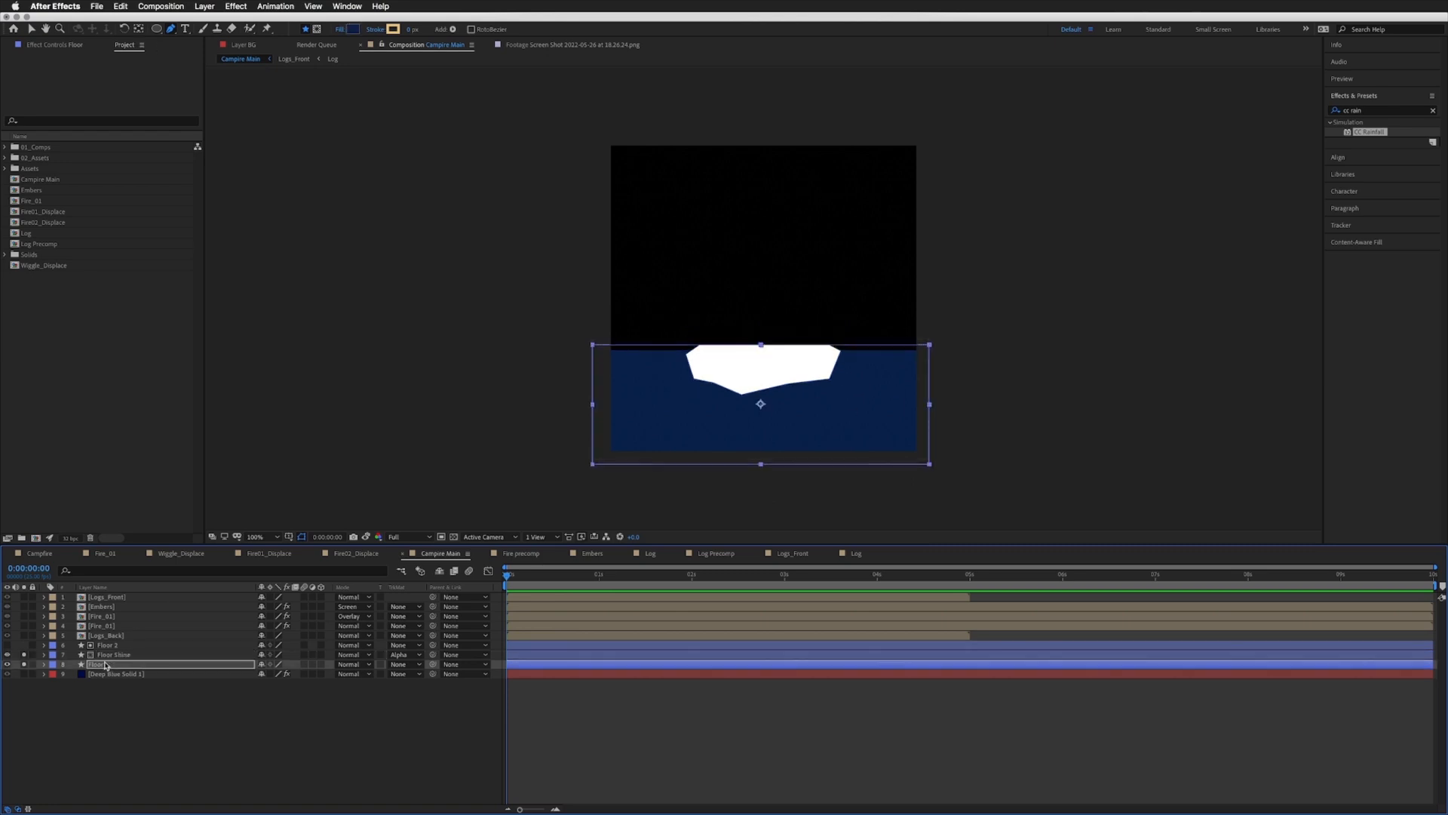
pyautogui.click(125, 647)
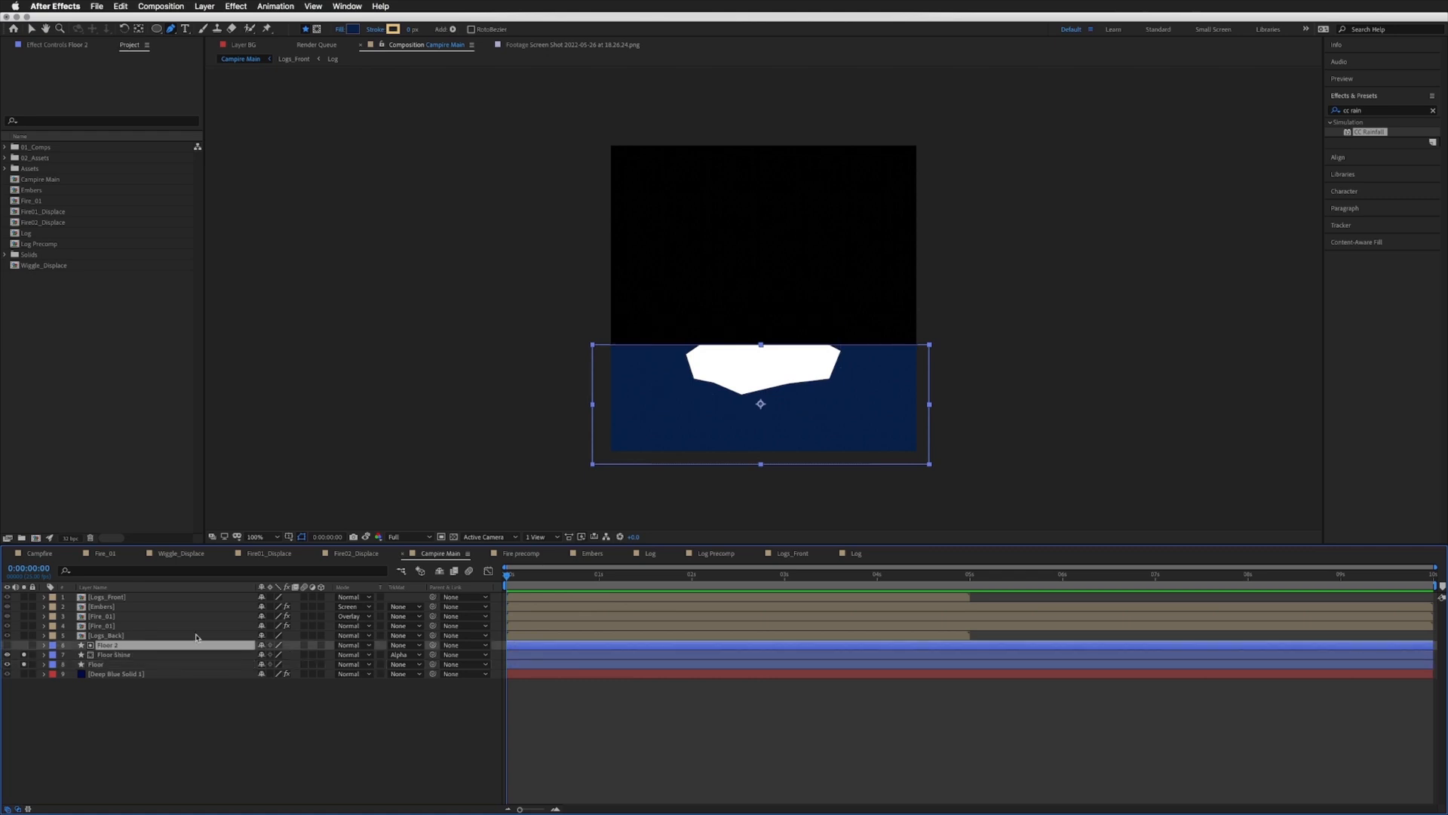
pyautogui.moveTo(432, 645); pyautogui.dragTo(118, 664)
pyautogui.click(119, 661)
pyautogui.press('Return')
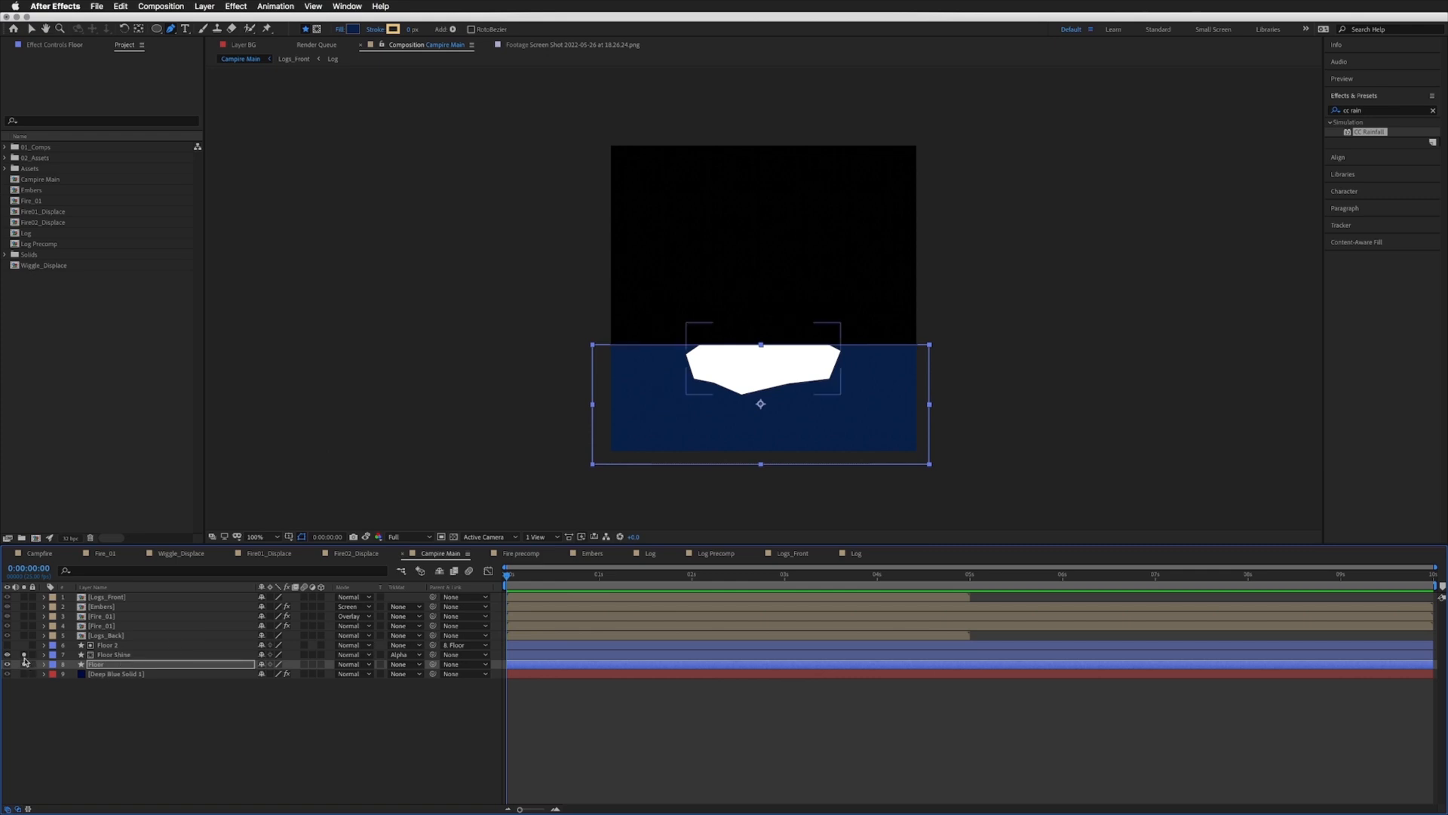
pyautogui.moveTo(24, 674); pyautogui.dragTo(21, 677)
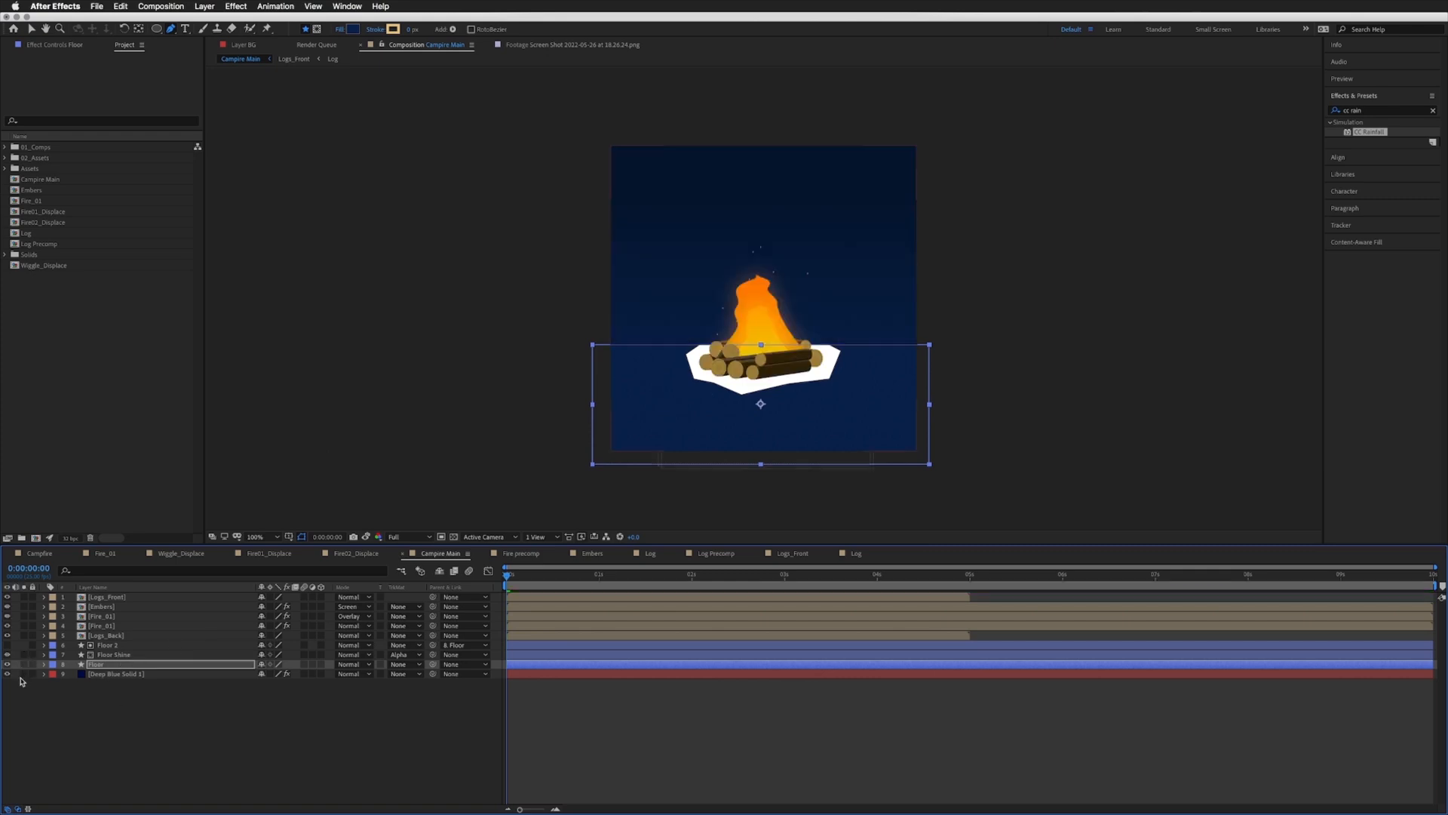
# Step: Try Floor Shine at 10% opacity and settle on 5%
pyautogui.click(112, 656)
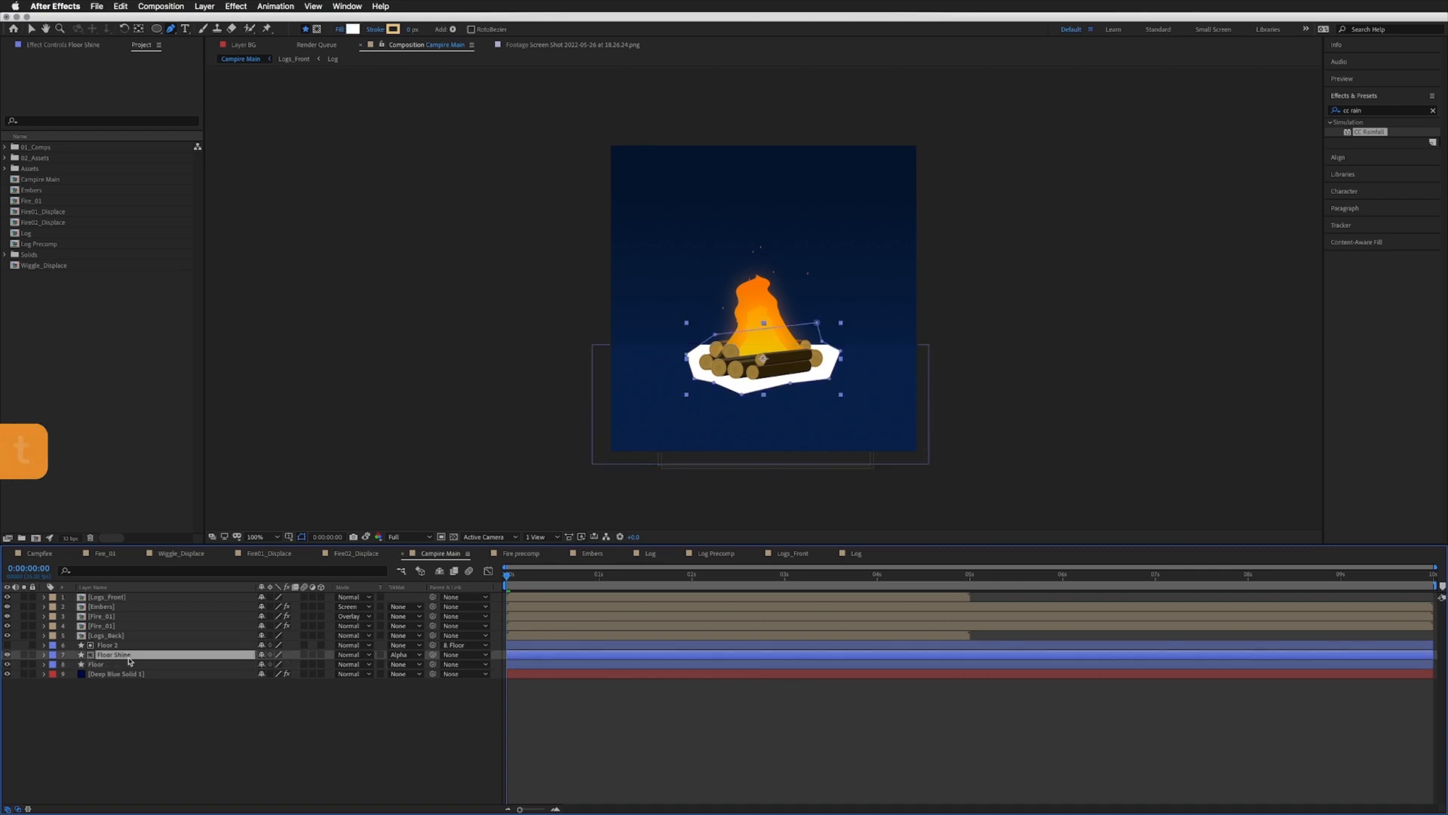
pyautogui.press('t')
pyautogui.click(268, 665)
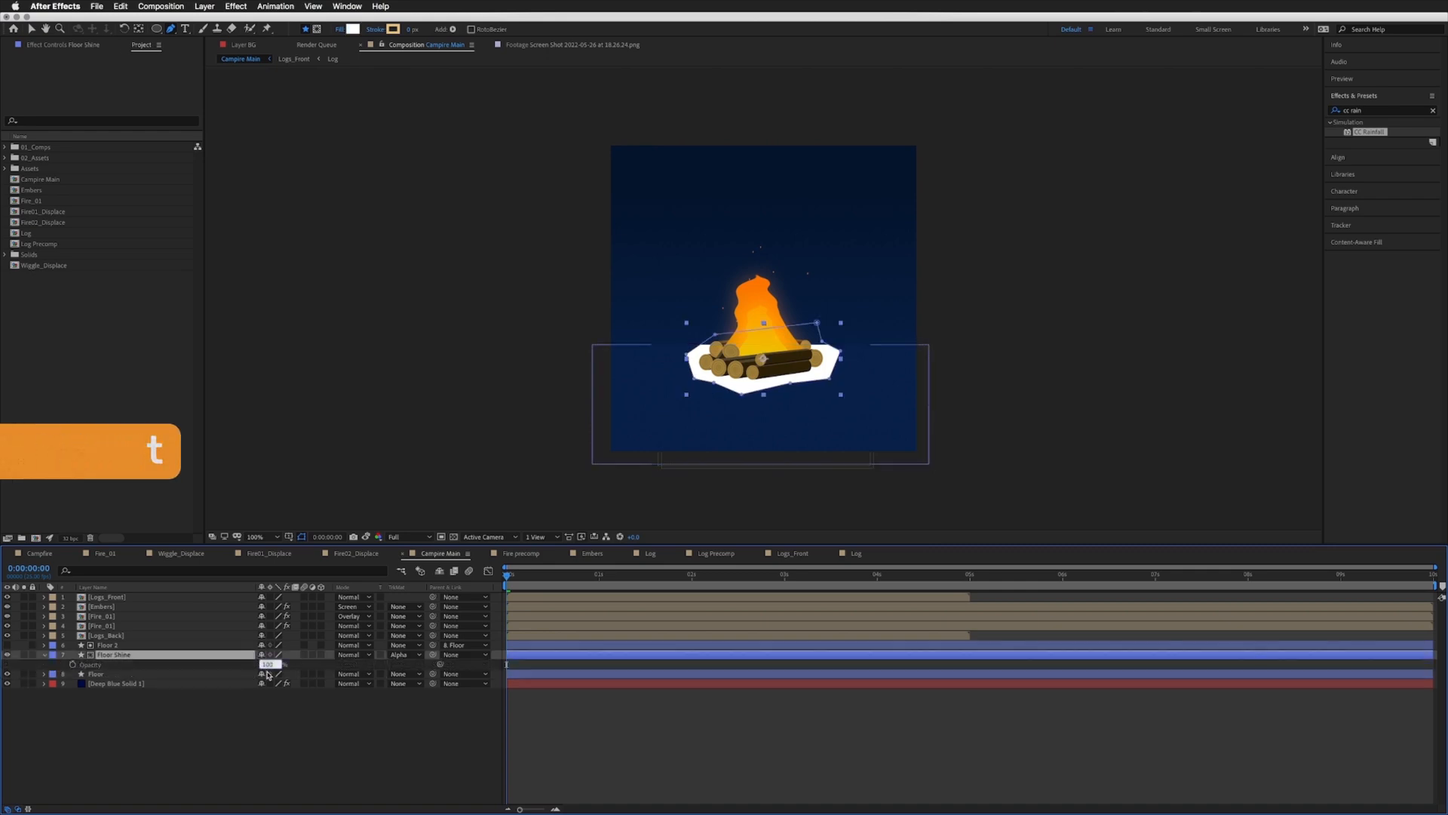
pyautogui.write('10')
pyautogui.press('Return')
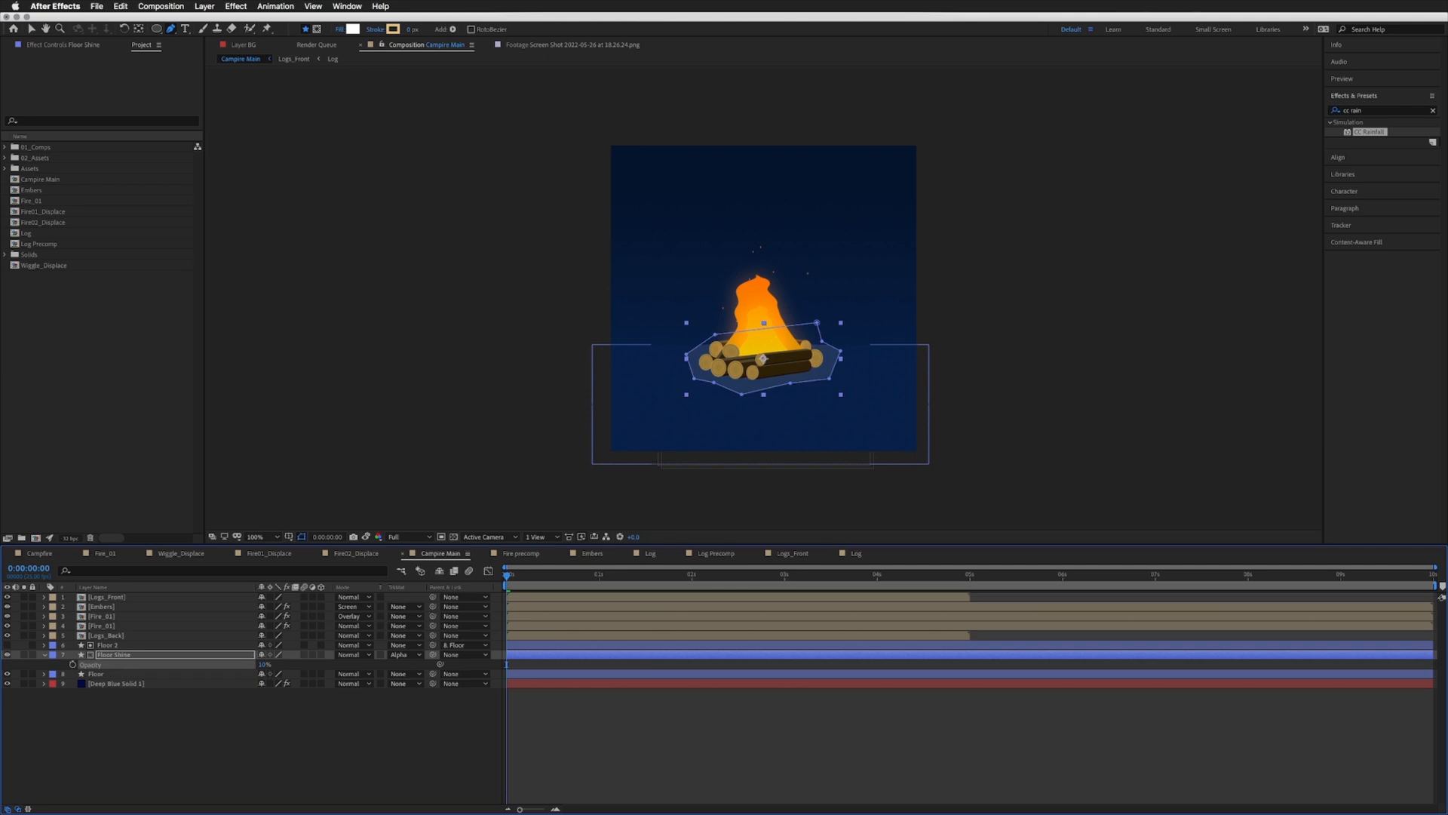
pyautogui.click(737, 747)
pyautogui.click(265, 664)
pyautogui.write('5')
pyautogui.press('Return')
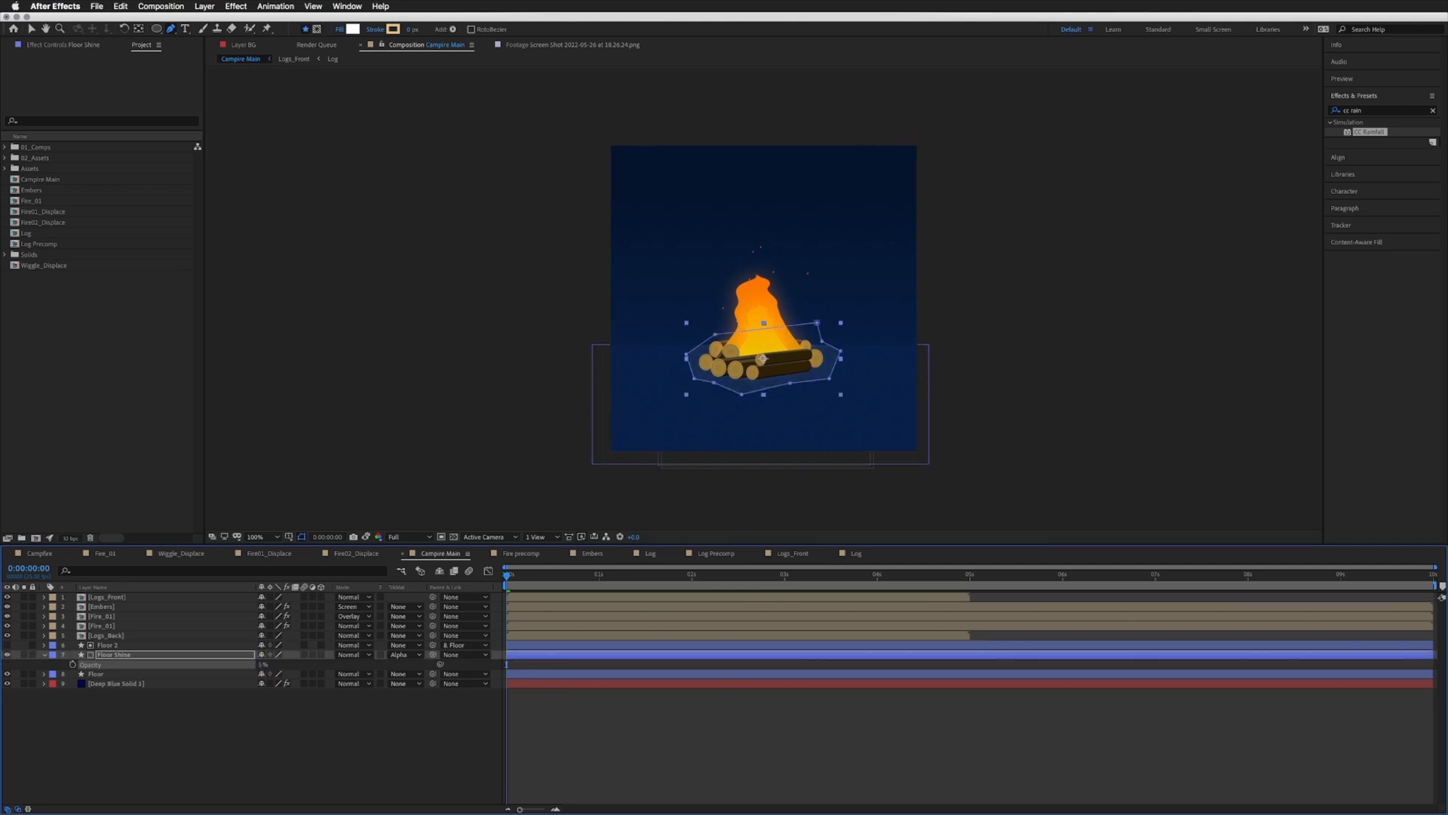
pyautogui.click(468, 730)
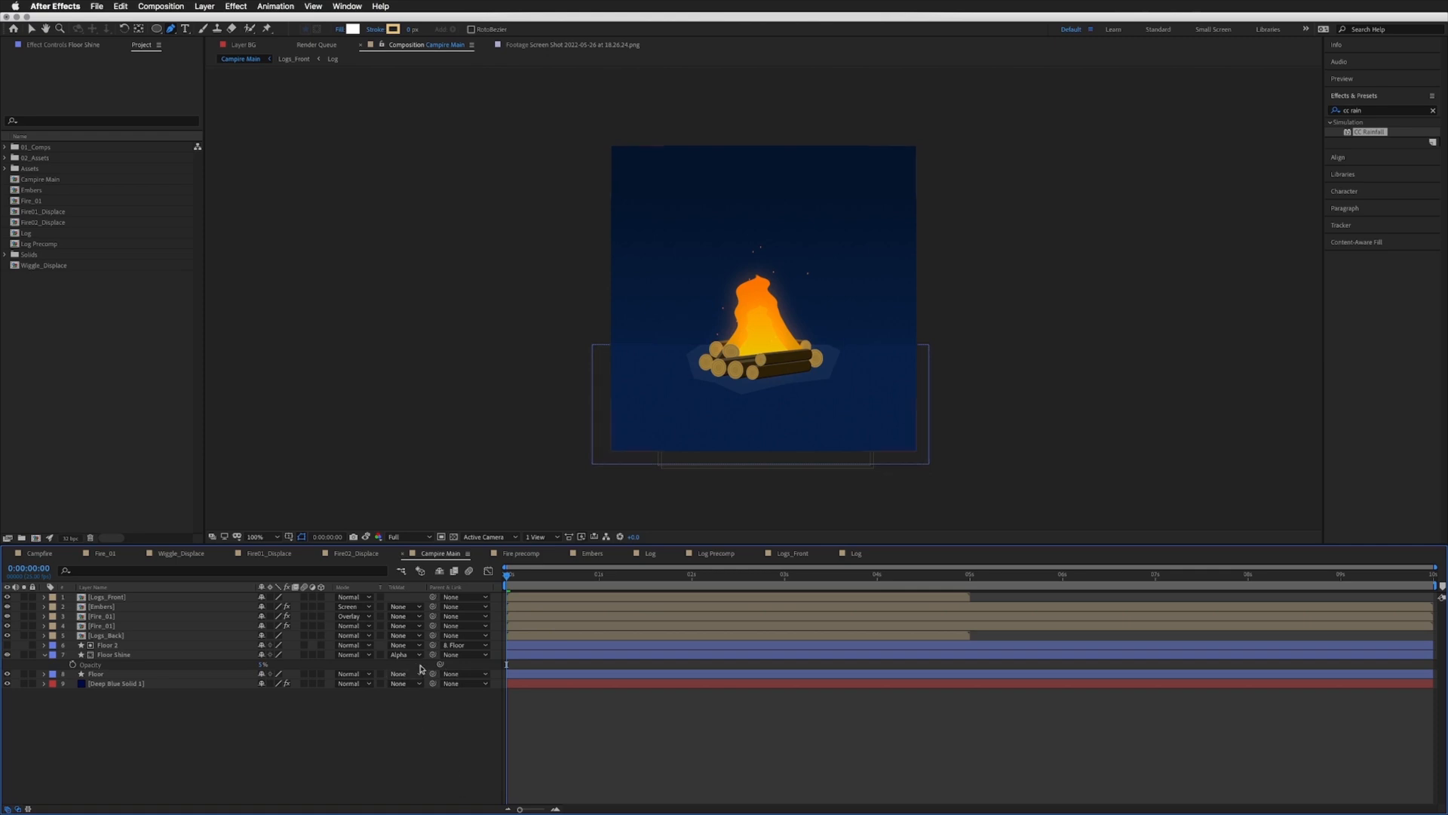
# Step: Try the Overlay blending mode on the Floor Shine layer
pyautogui.click(354, 655)
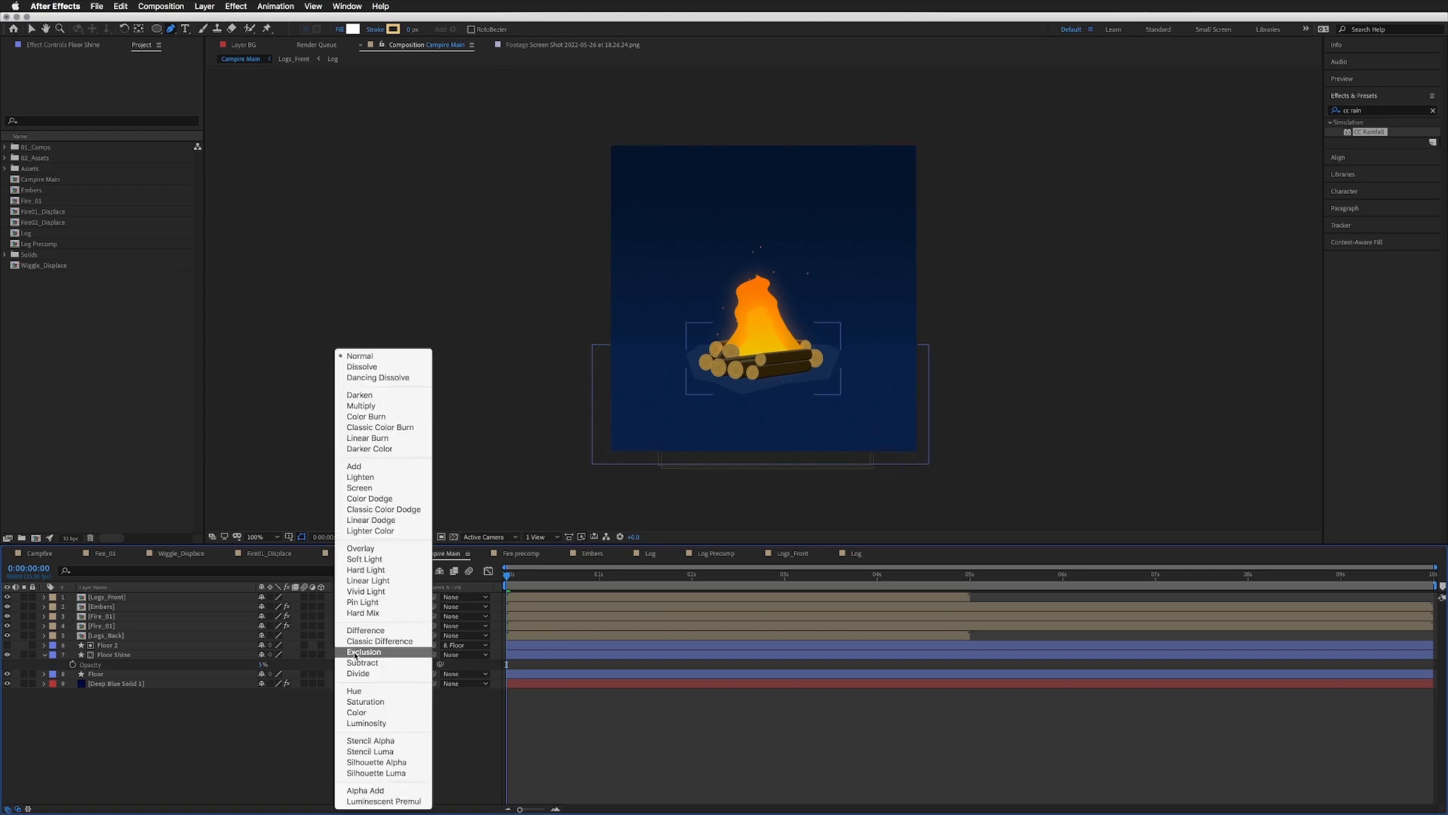
pyautogui.click(360, 548)
pyautogui.click(343, 726)
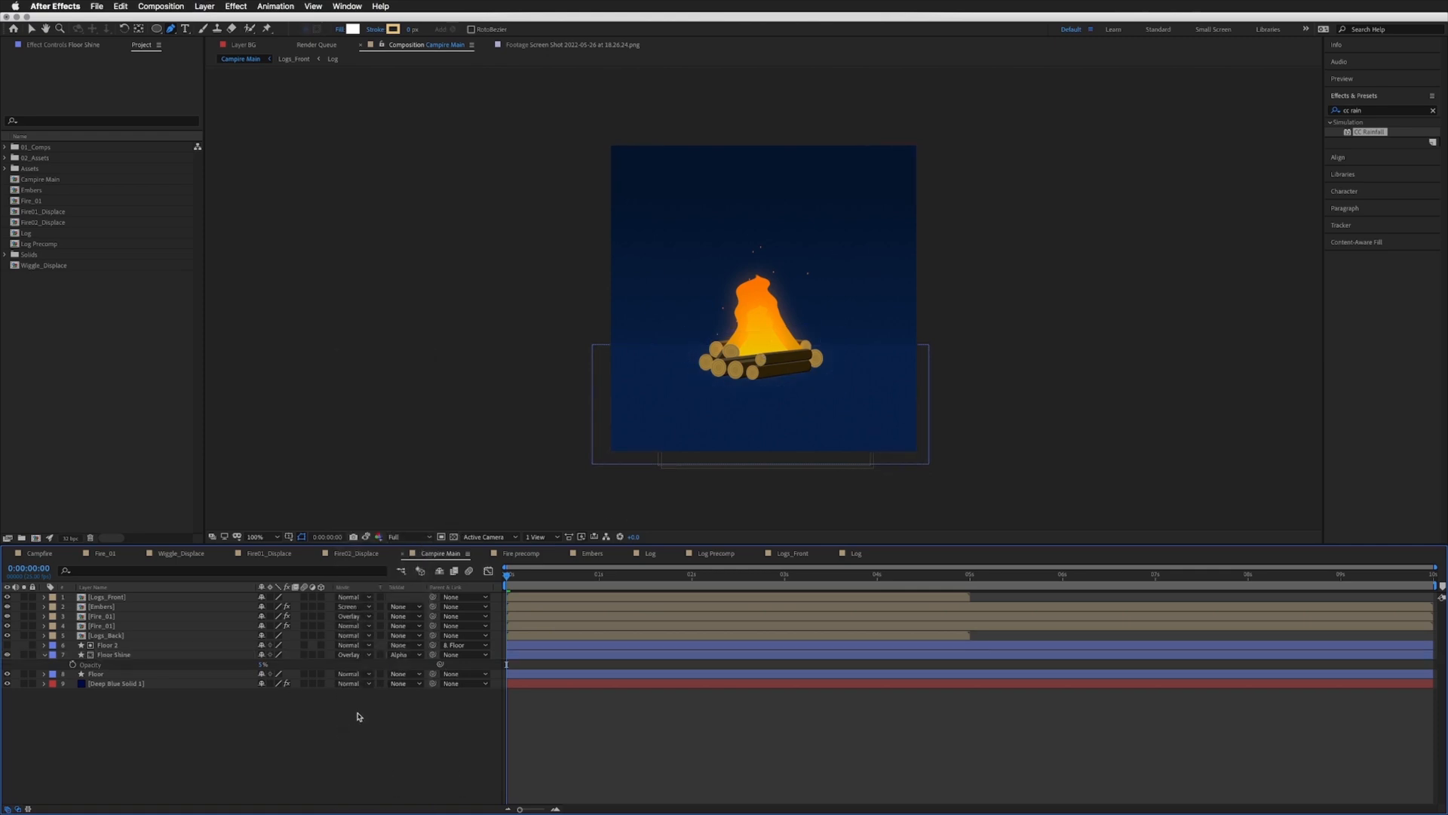
# Step: Set the Floor Shine layer's blending mode to Screen
pyautogui.click(367, 655)
pyautogui.click(362, 490)
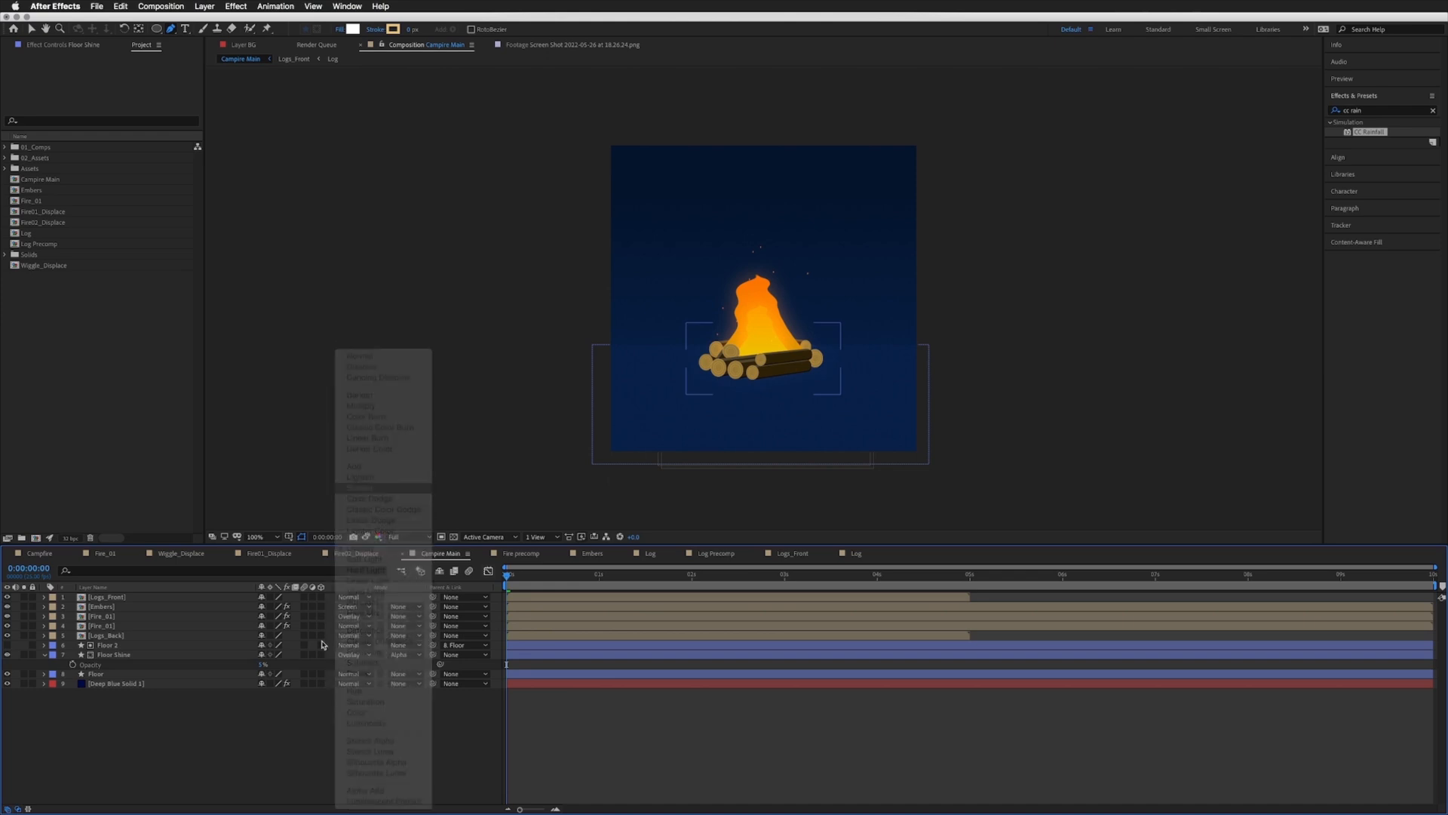
pyautogui.click(334, 736)
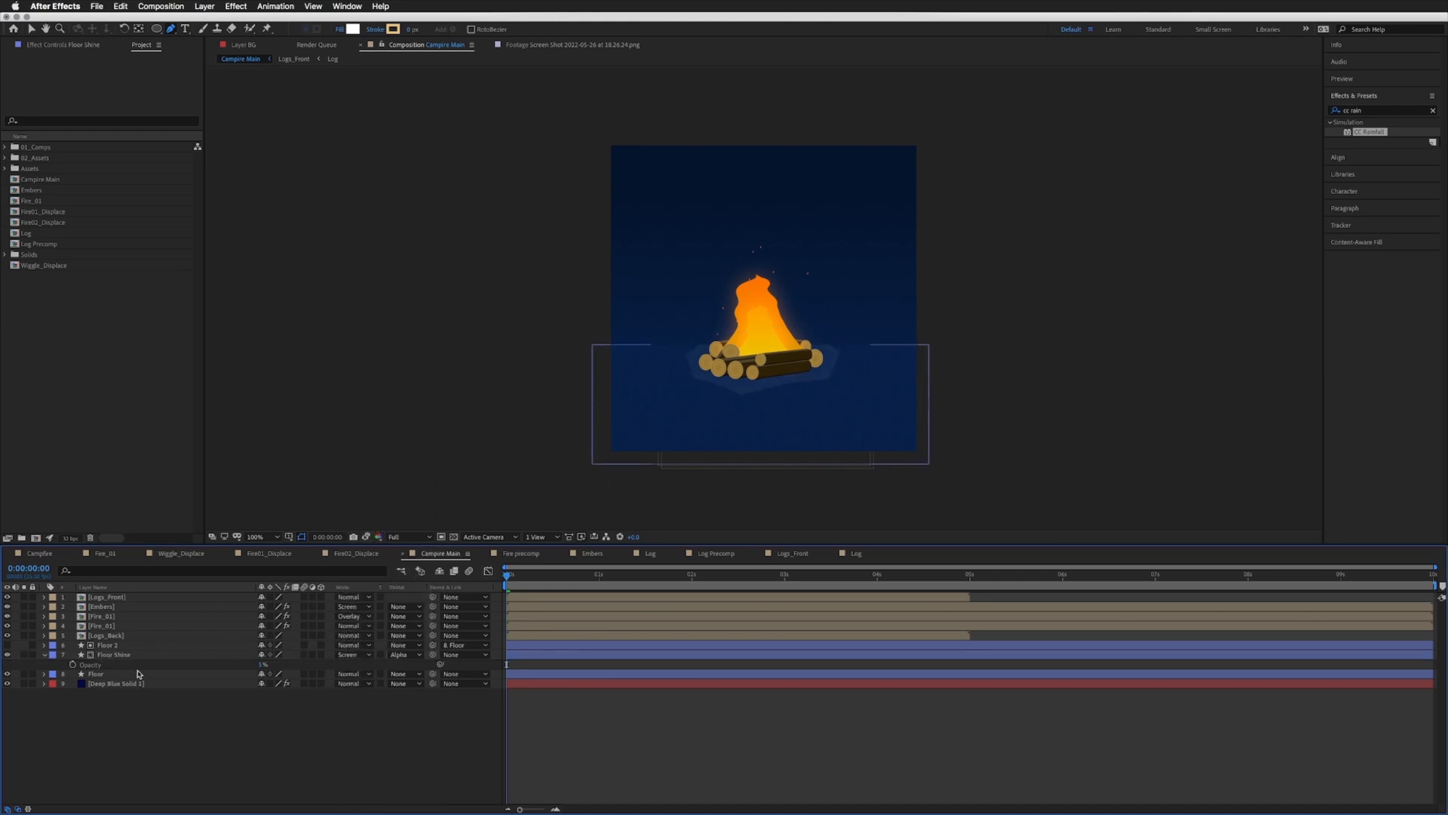
# Step: Add the expression wiggle(12,2) to Floor Shine's opacity and preview the flicker
pyautogui.click(116, 656)
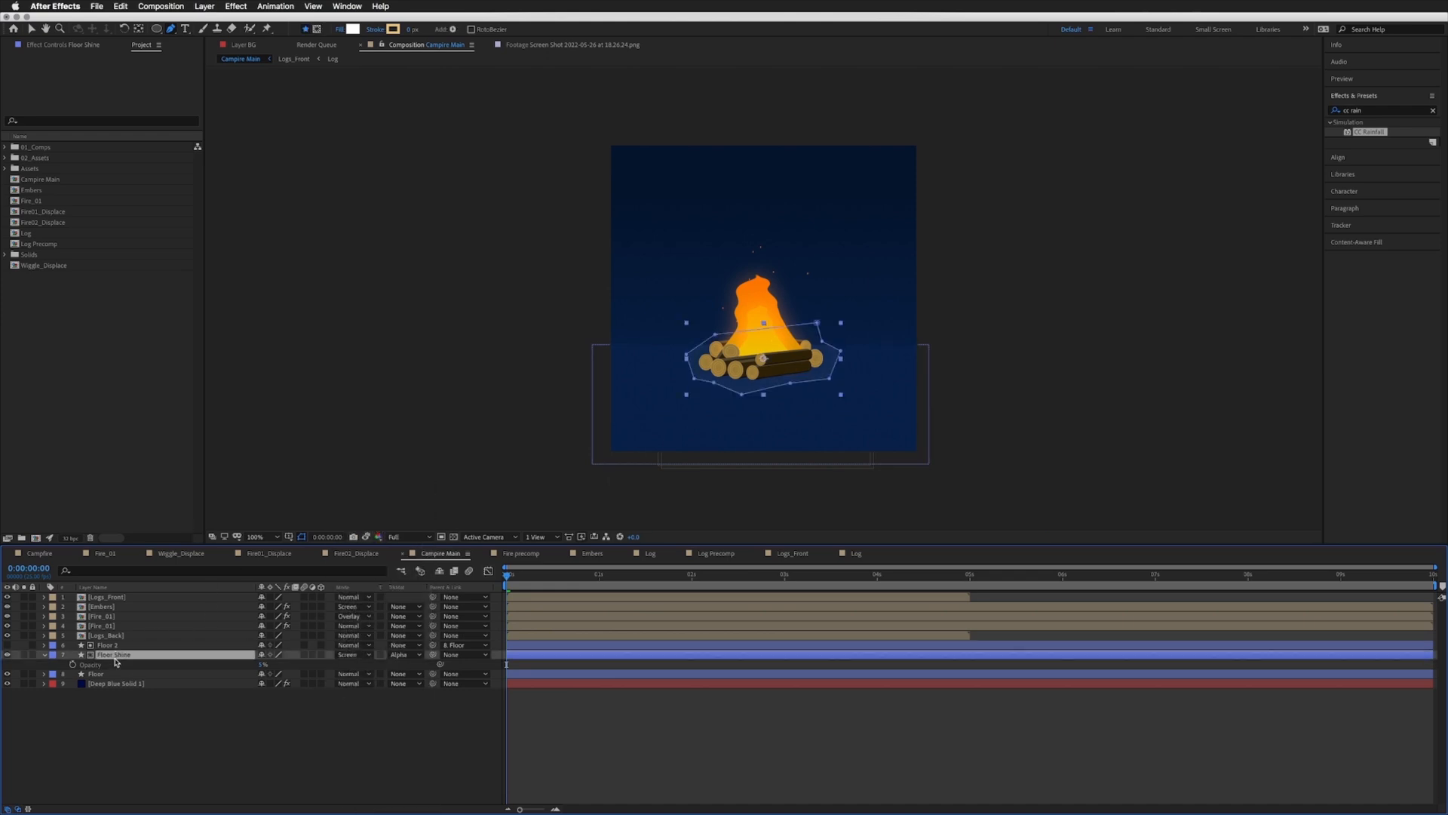
pyautogui.keyDown('alt'); pyautogui.click(73, 665); pyautogui.keyUp('alt')
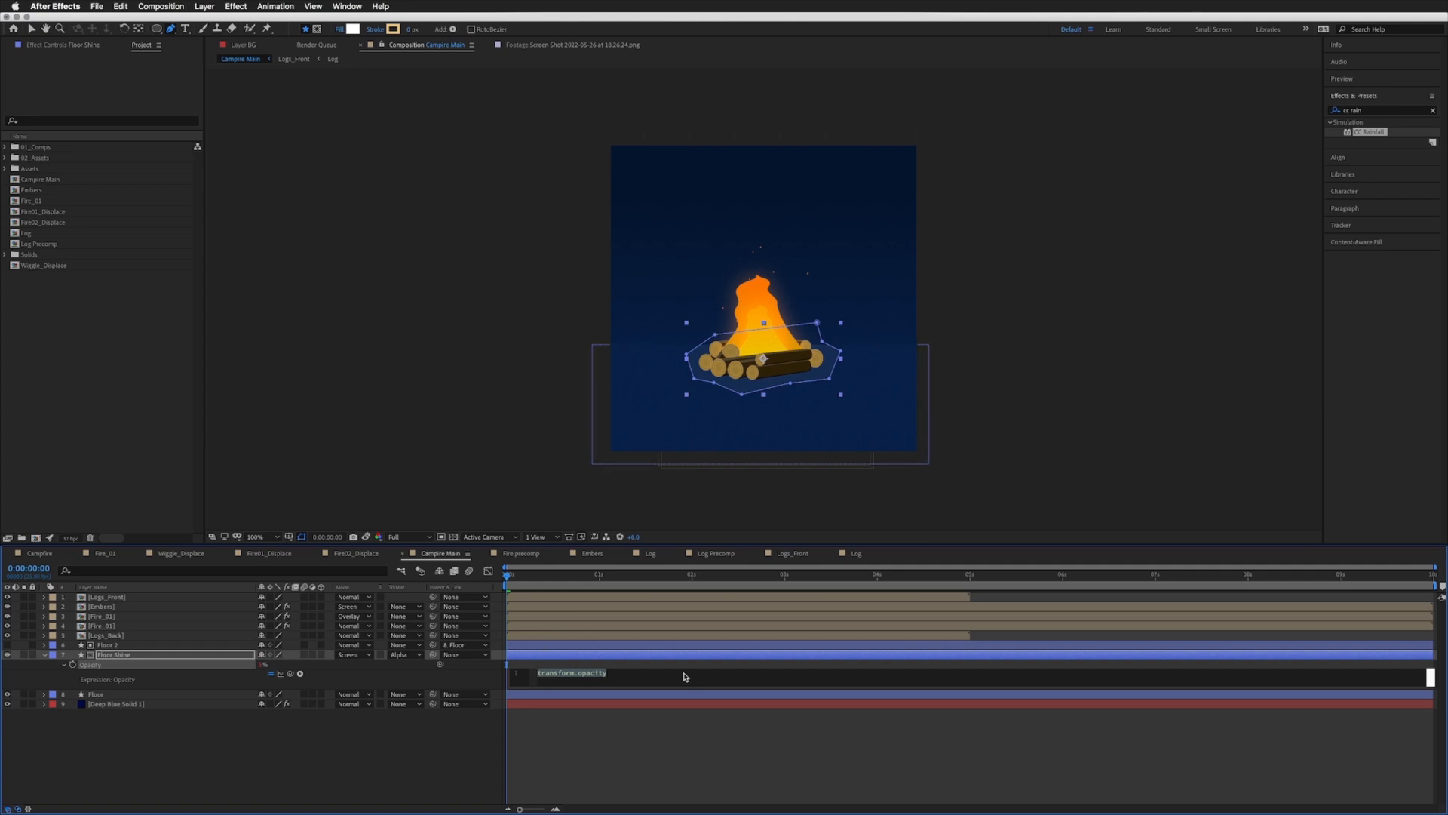
pyautogui.write('wiggle(12,2')
pyautogui.click(554, 668)
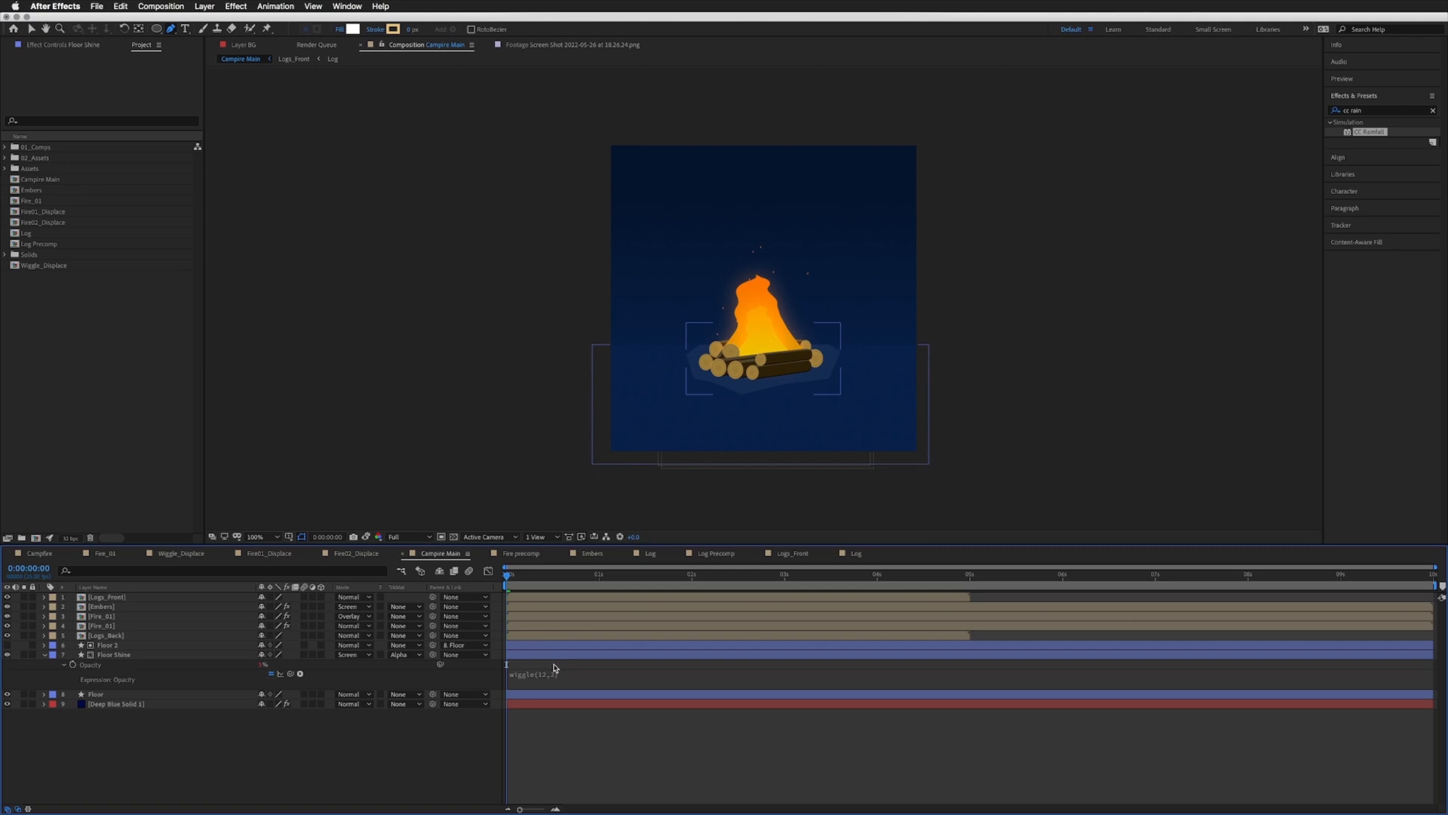
pyautogui.press('space')
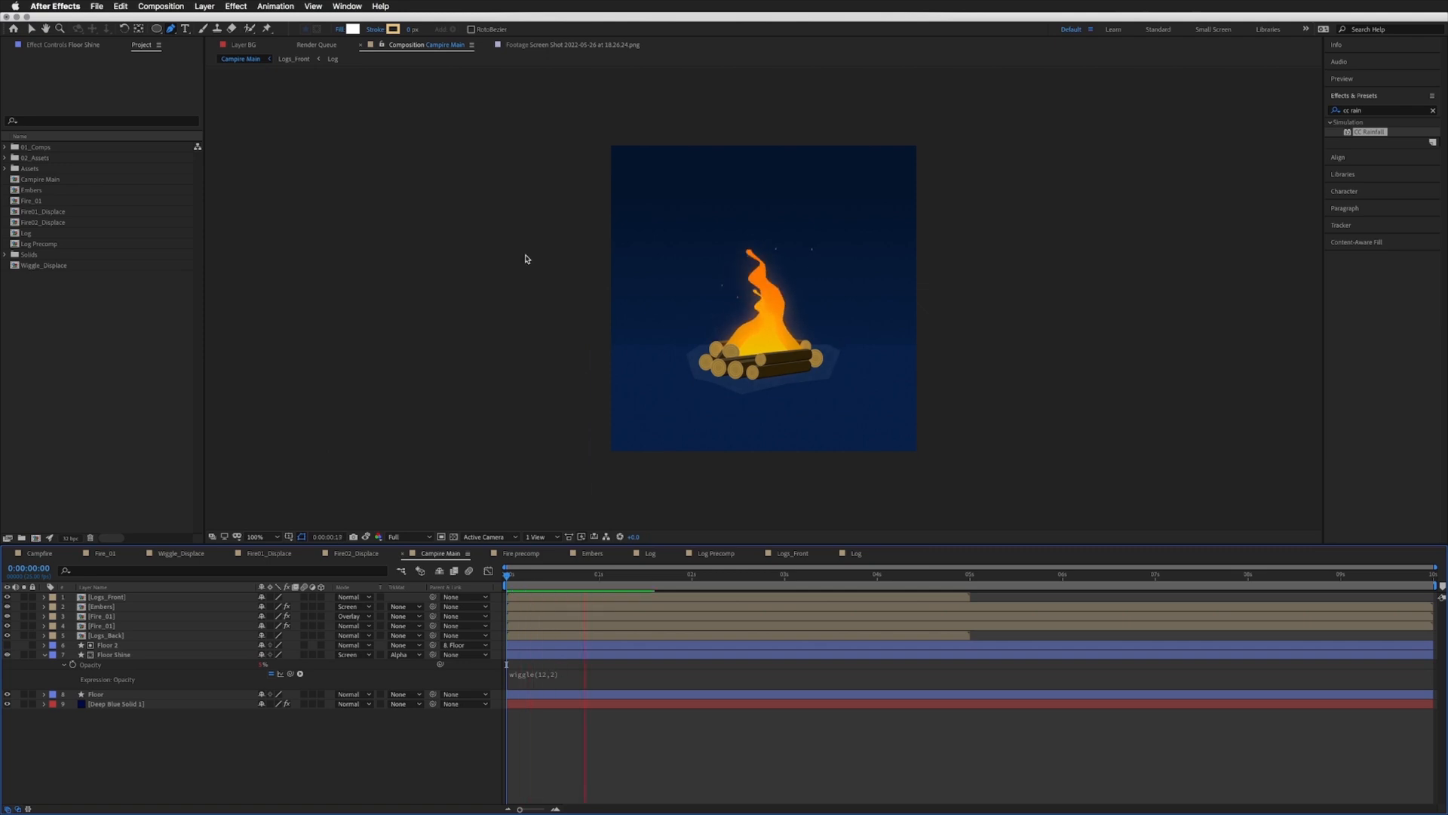
# Step: Reduce both wiggle values in Floor Shine's opacity expression and preview the campfire again
pyautogui.click(535, 673)
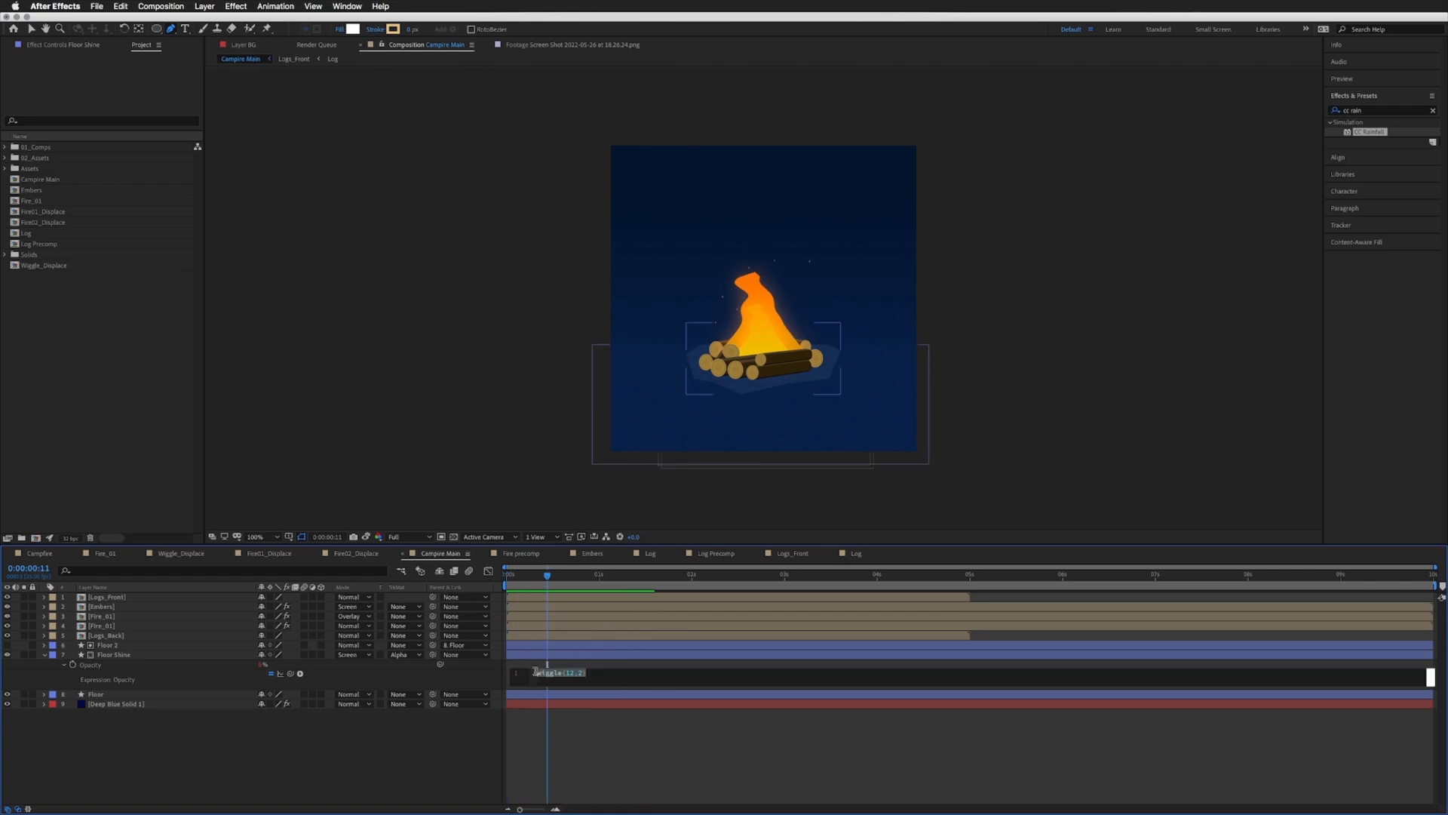
pyautogui.click(584, 674)
pyautogui.click(578, 677)
pyautogui.click(577, 668)
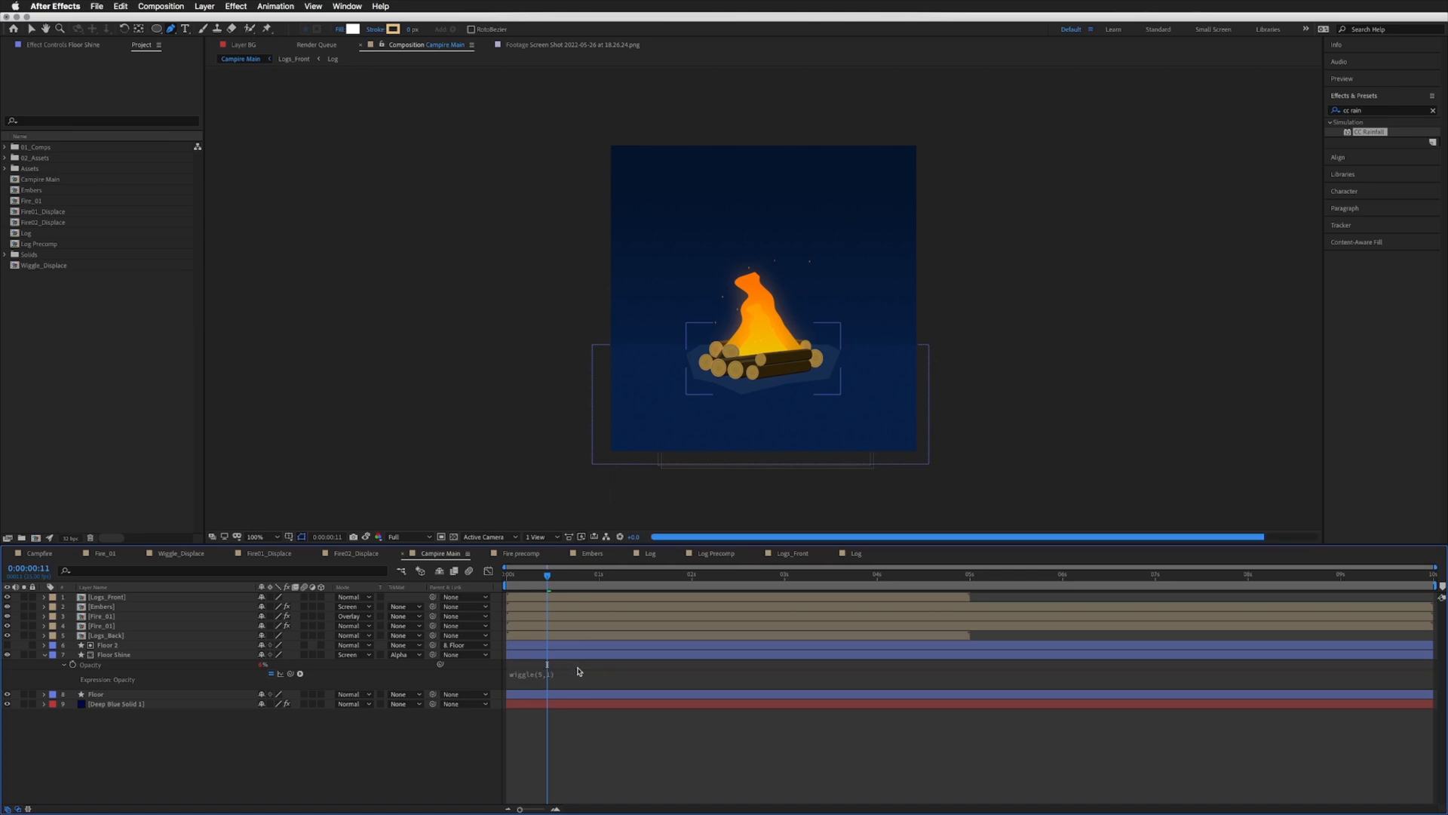
pyautogui.press('space')
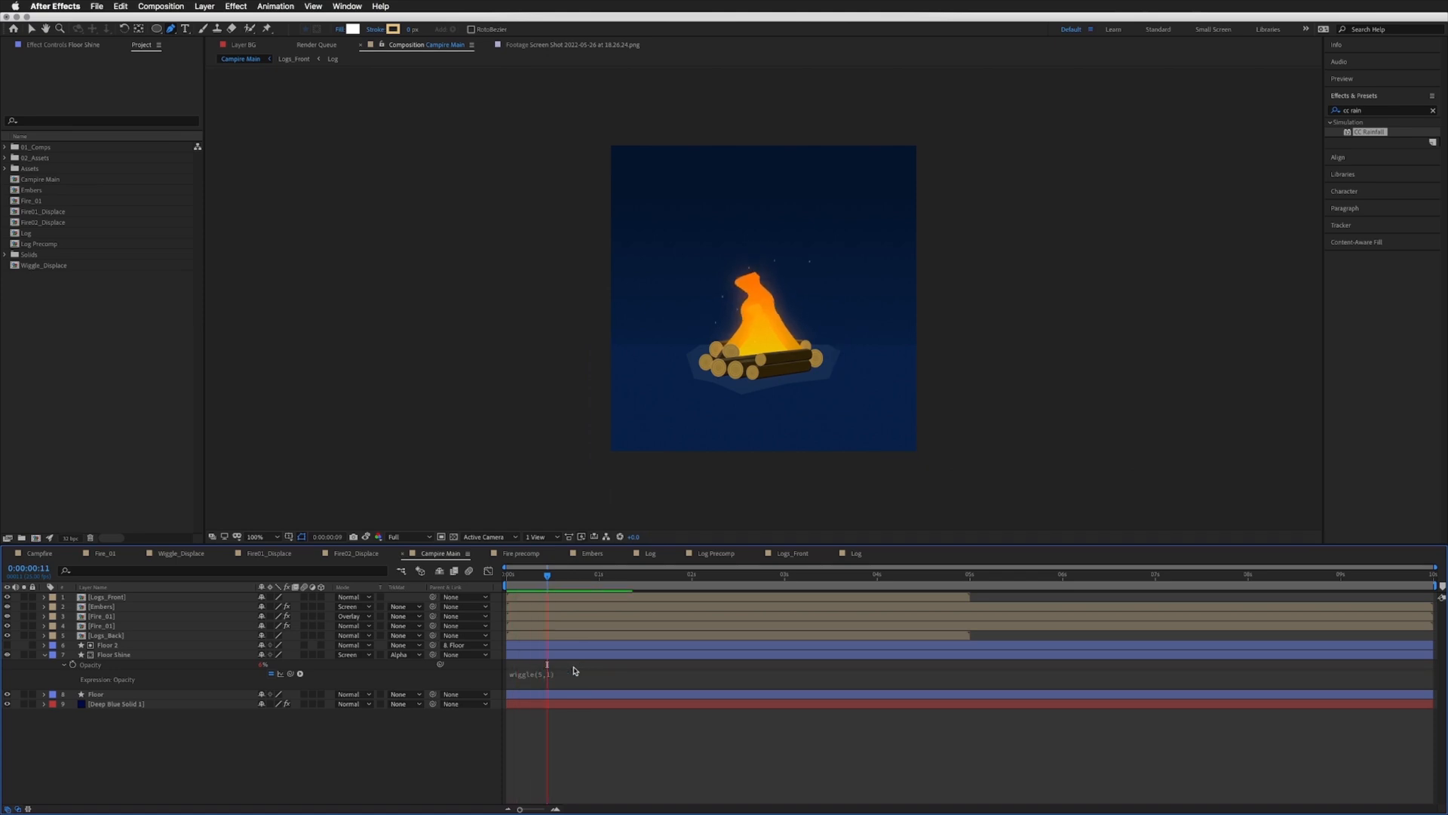
# Step: Add the expression wiggle(5,2) to Floor Shine's scale and preview the campfire composition
pyautogui.click(576, 654)
pyautogui.press('s')
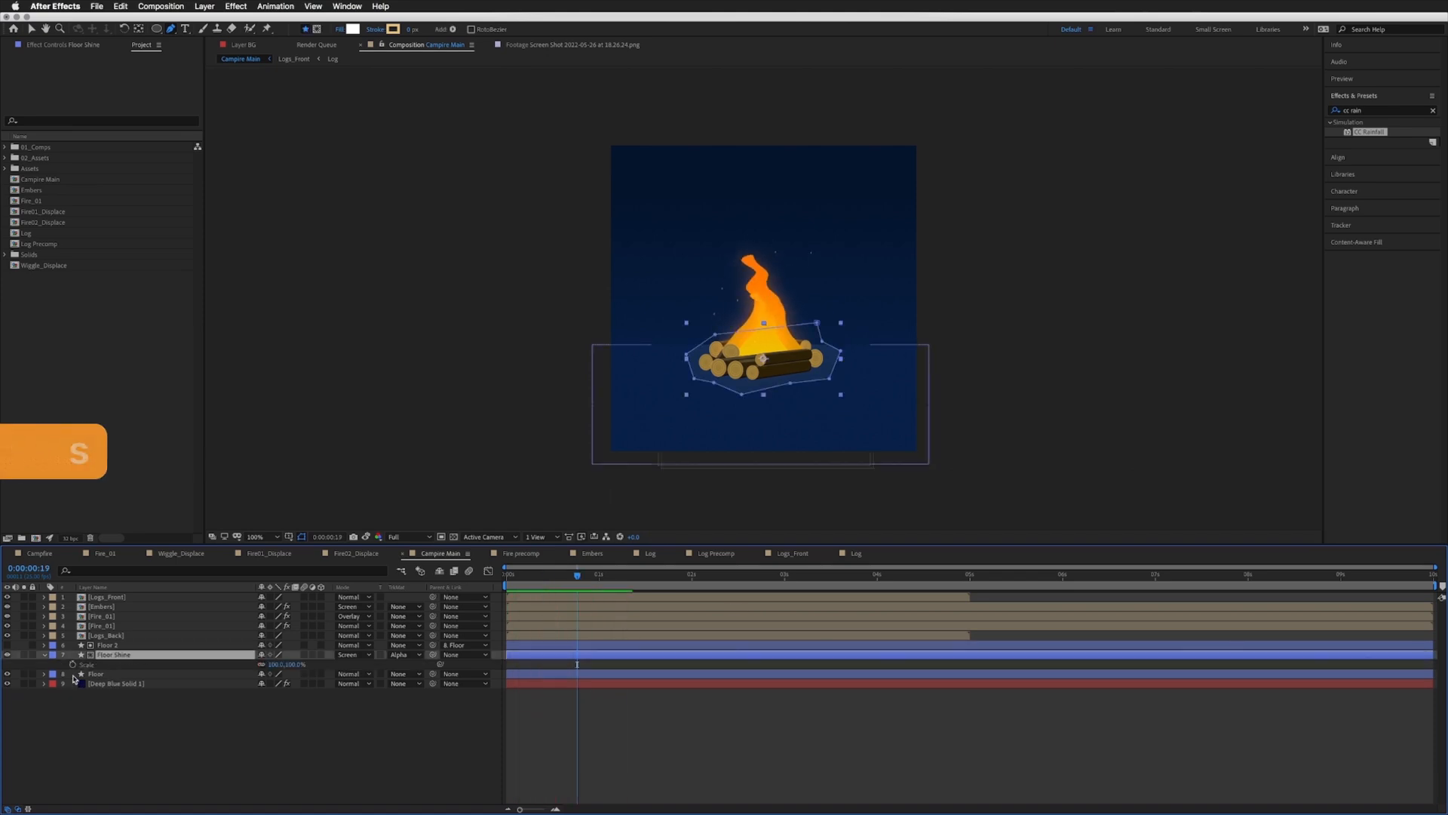
pyautogui.keyDown('alt'); pyautogui.click(74, 664); pyautogui.keyUp('alt')
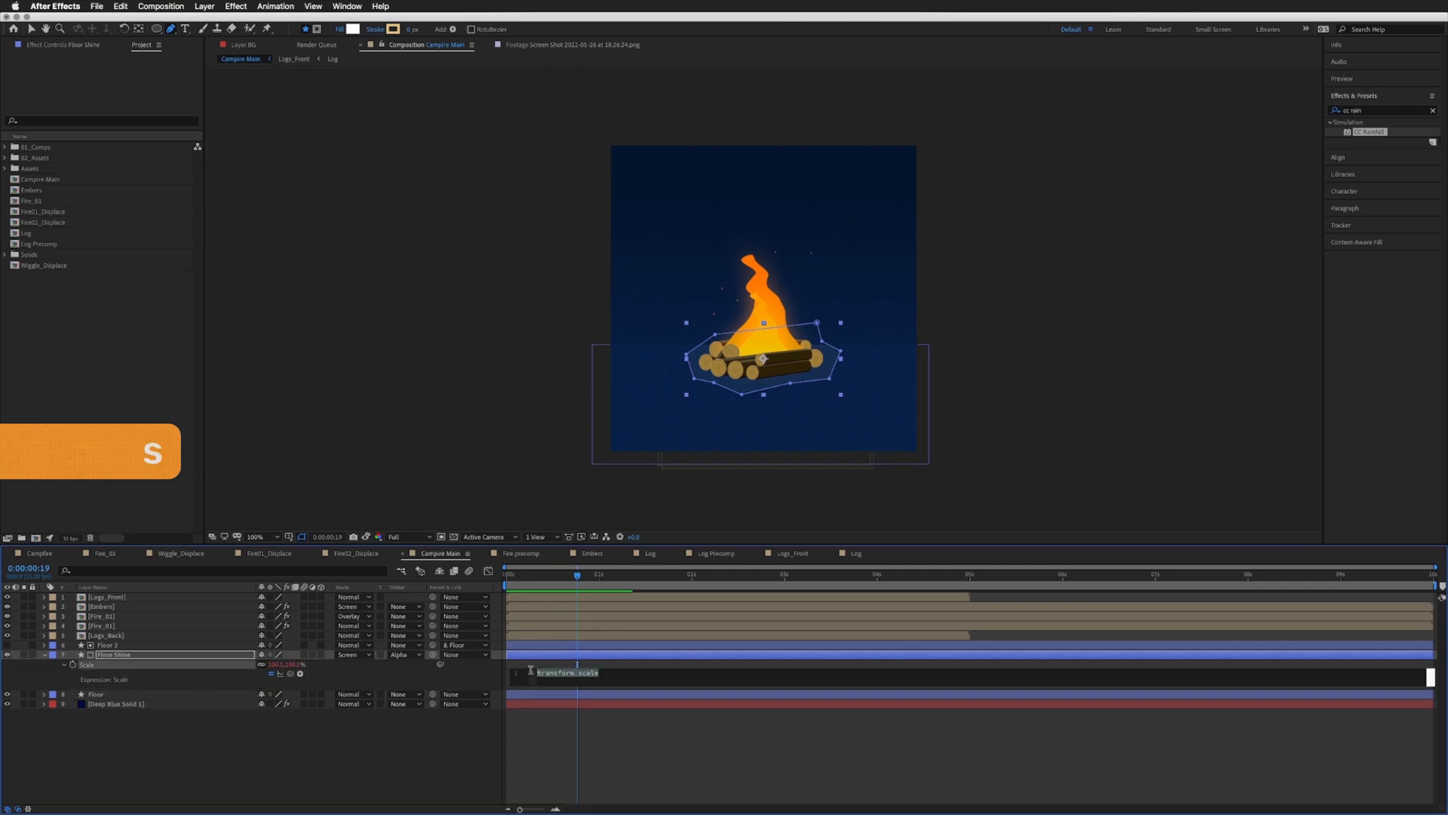
pyautogui.write('wiggle(5,2')
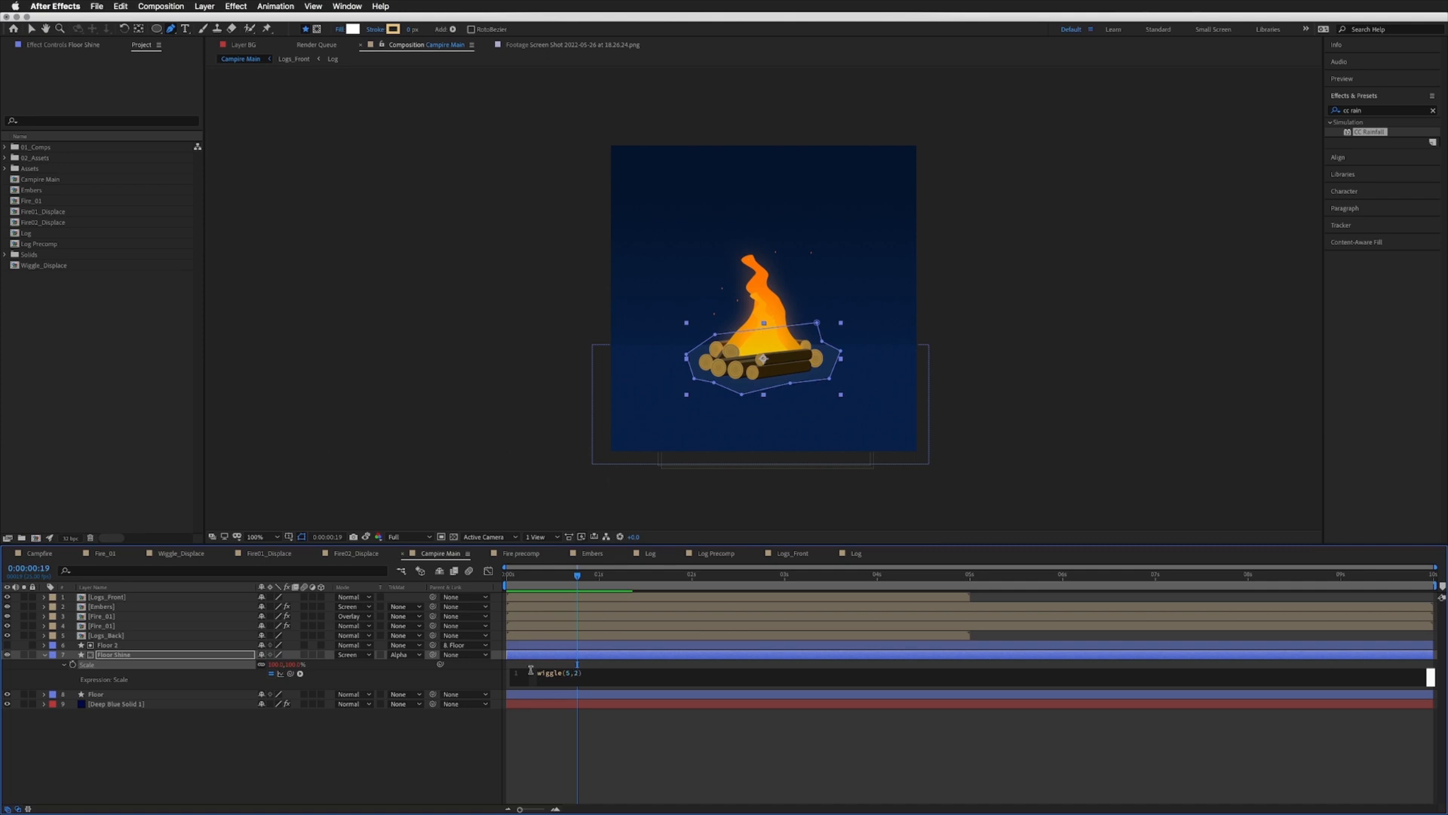
pyautogui.click(634, 662)
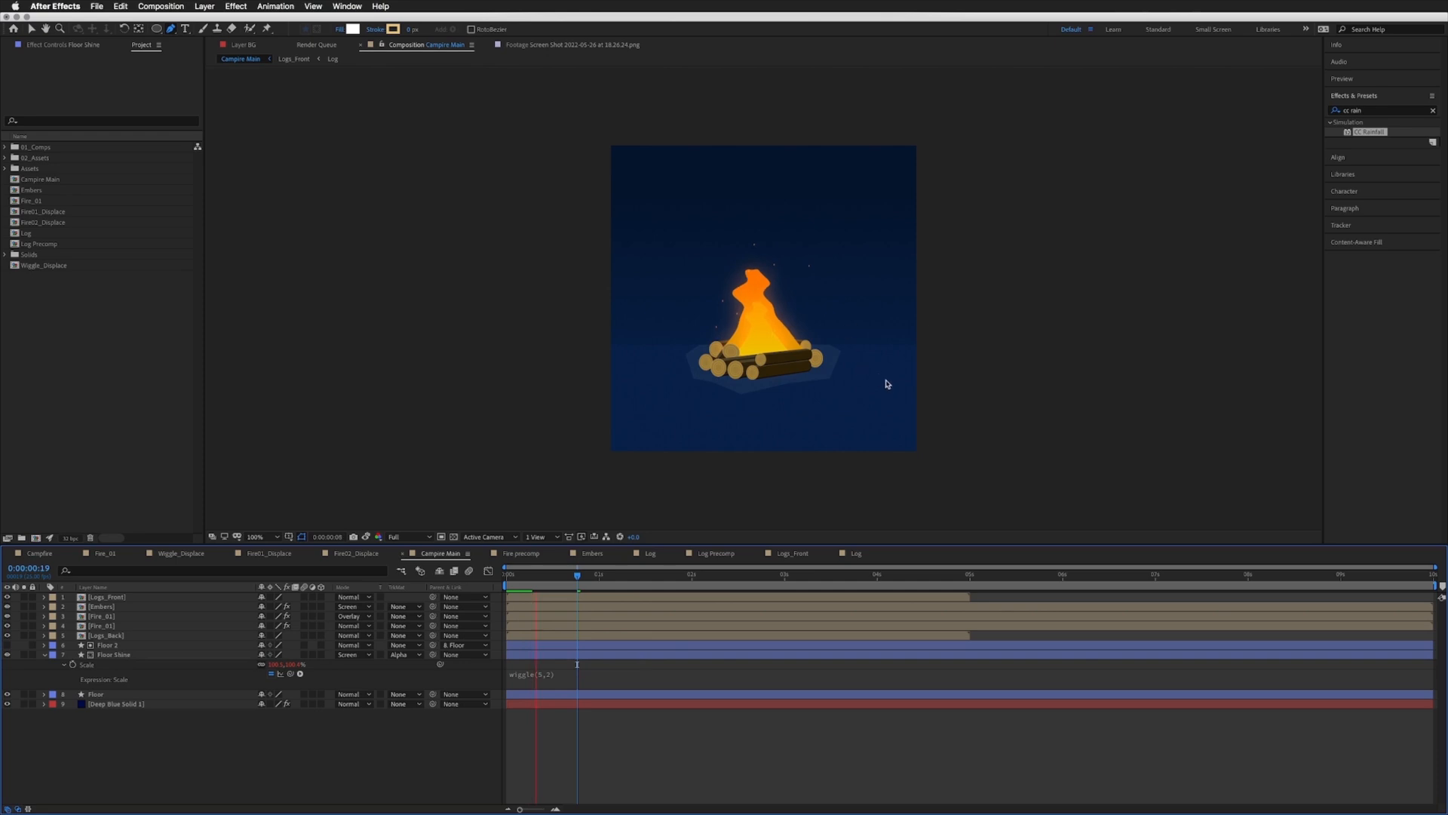
pyautogui.click(634, 654)
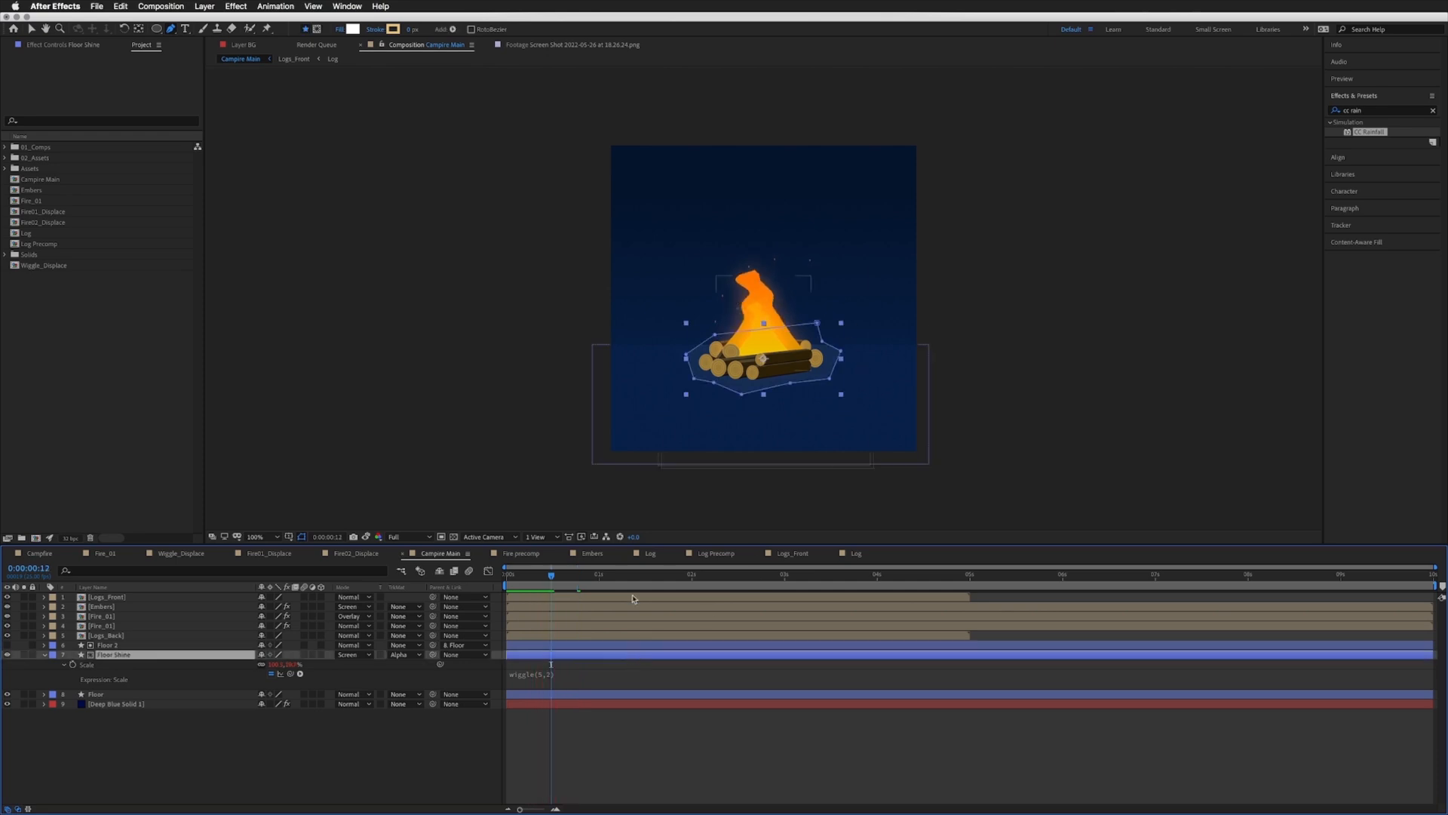
pyautogui.press('space')
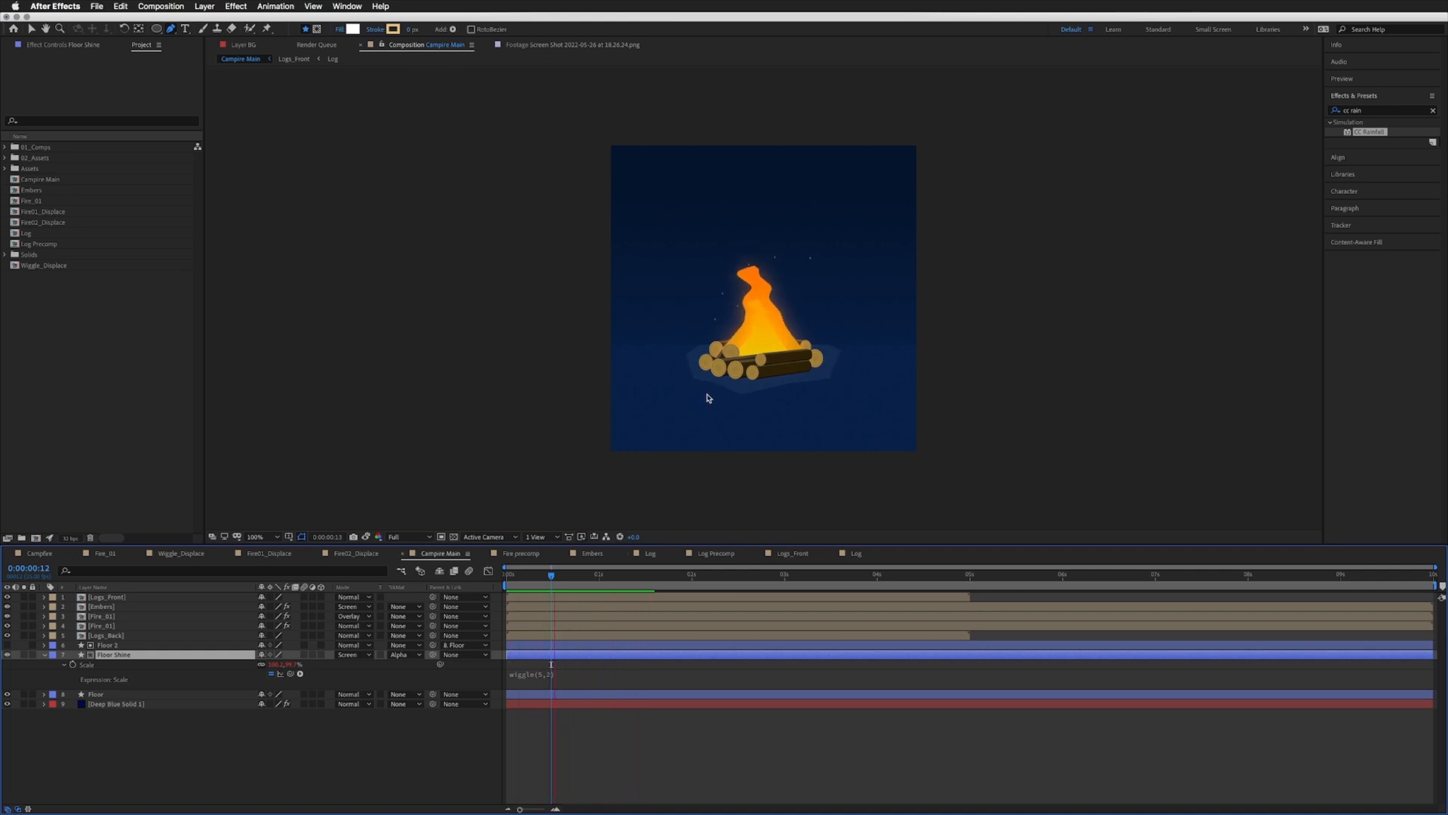
# Step: Duplicate the Floor Shine layer together with its Floor 2 matte layer from the start of the composition
pyautogui.press('space')
pyautogui.click(594, 577)
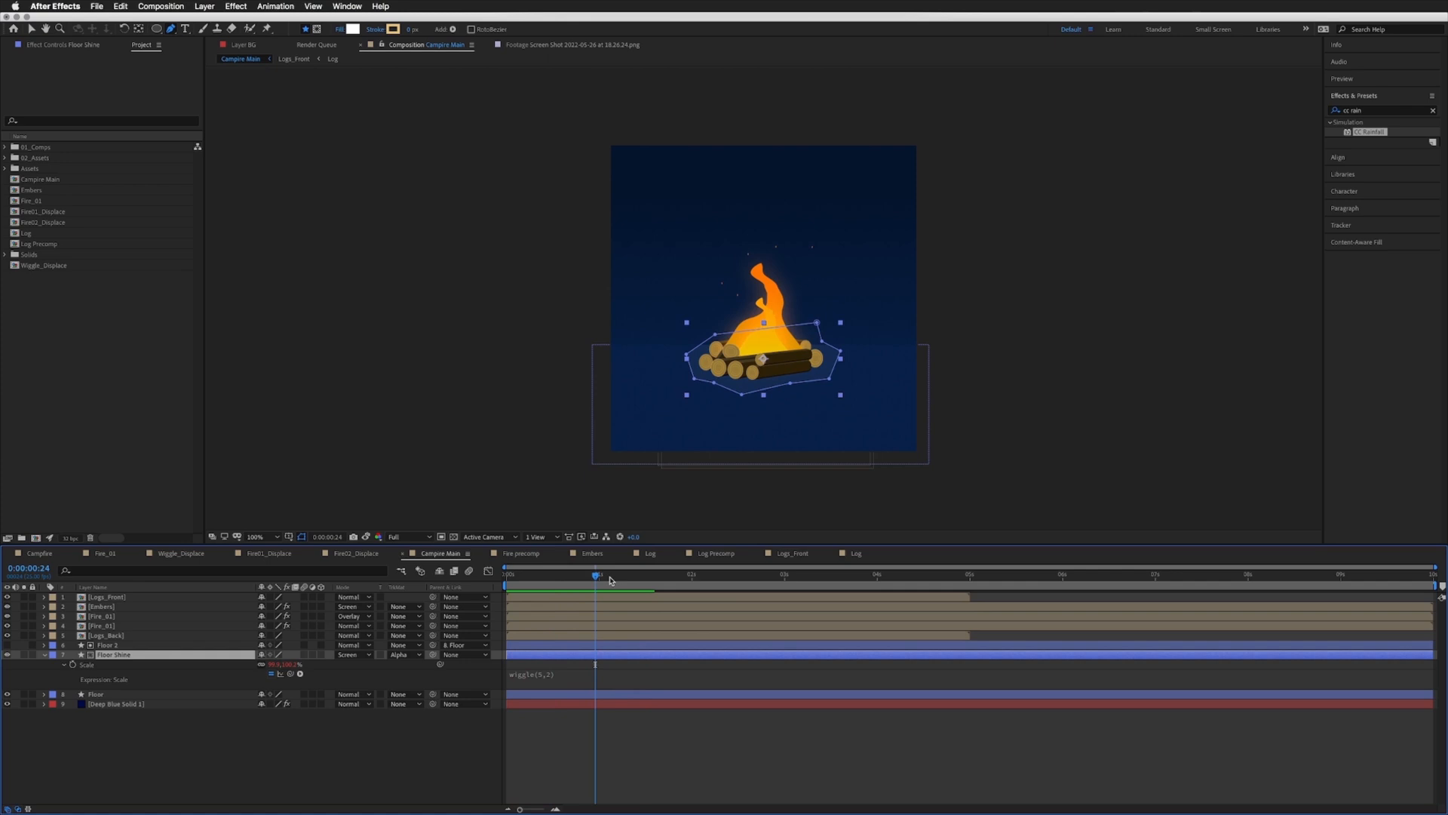
pyautogui.press('Home')
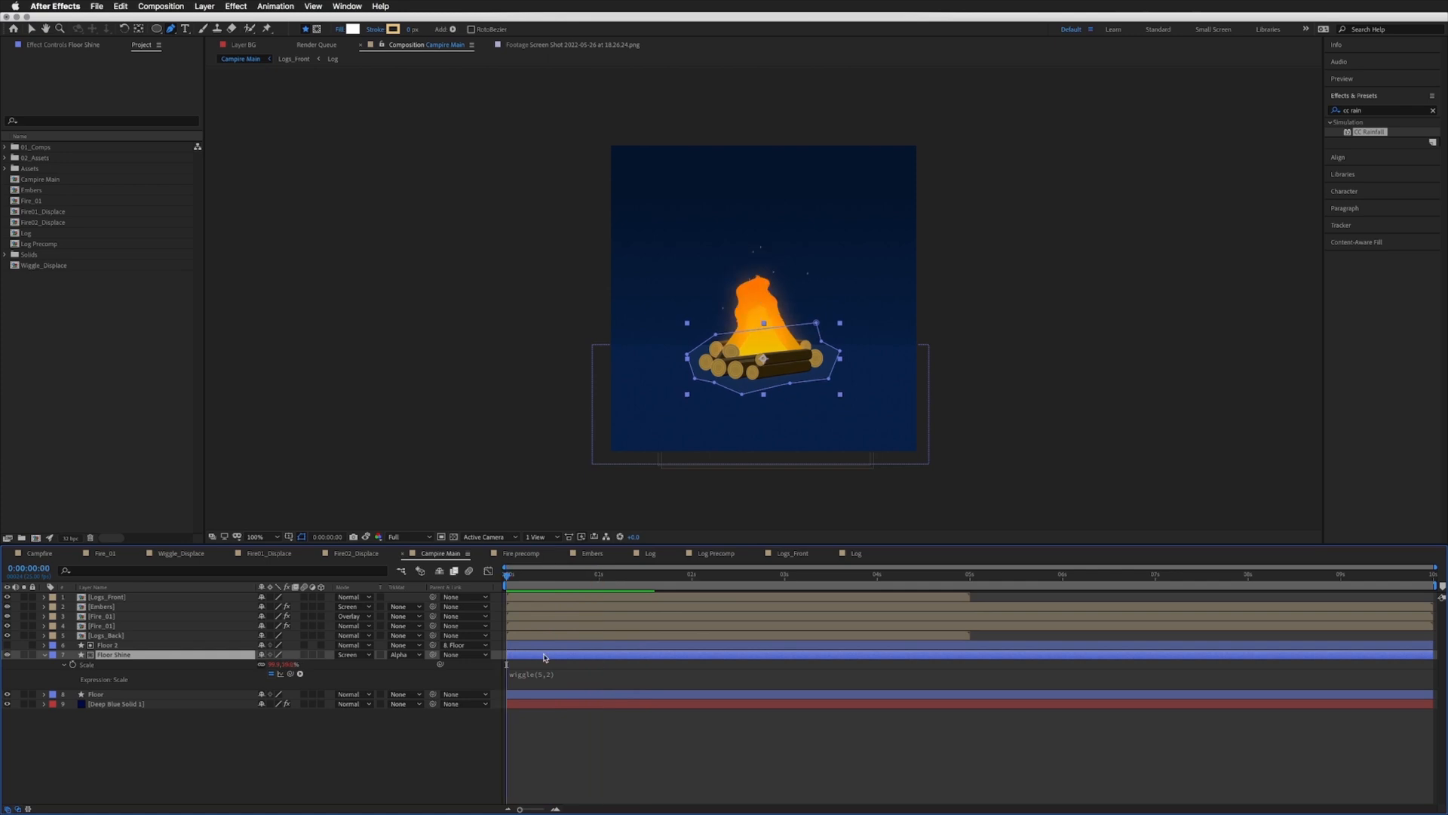
pyautogui.keyDown('shift'); pyautogui.click(110, 647); pyautogui.keyUp('shift')
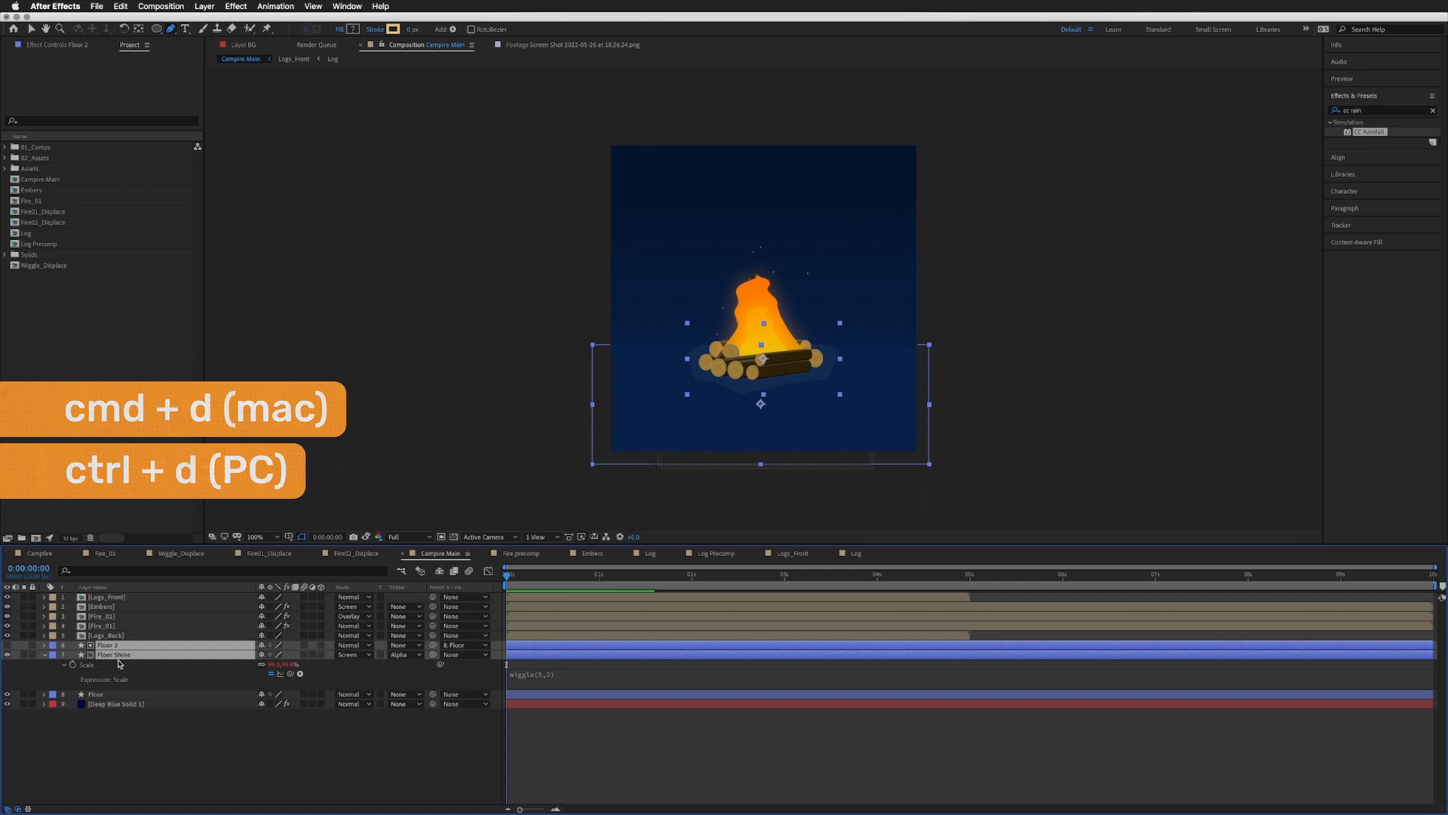
pyautogui.press('super+d')
pyautogui.click(124, 664)
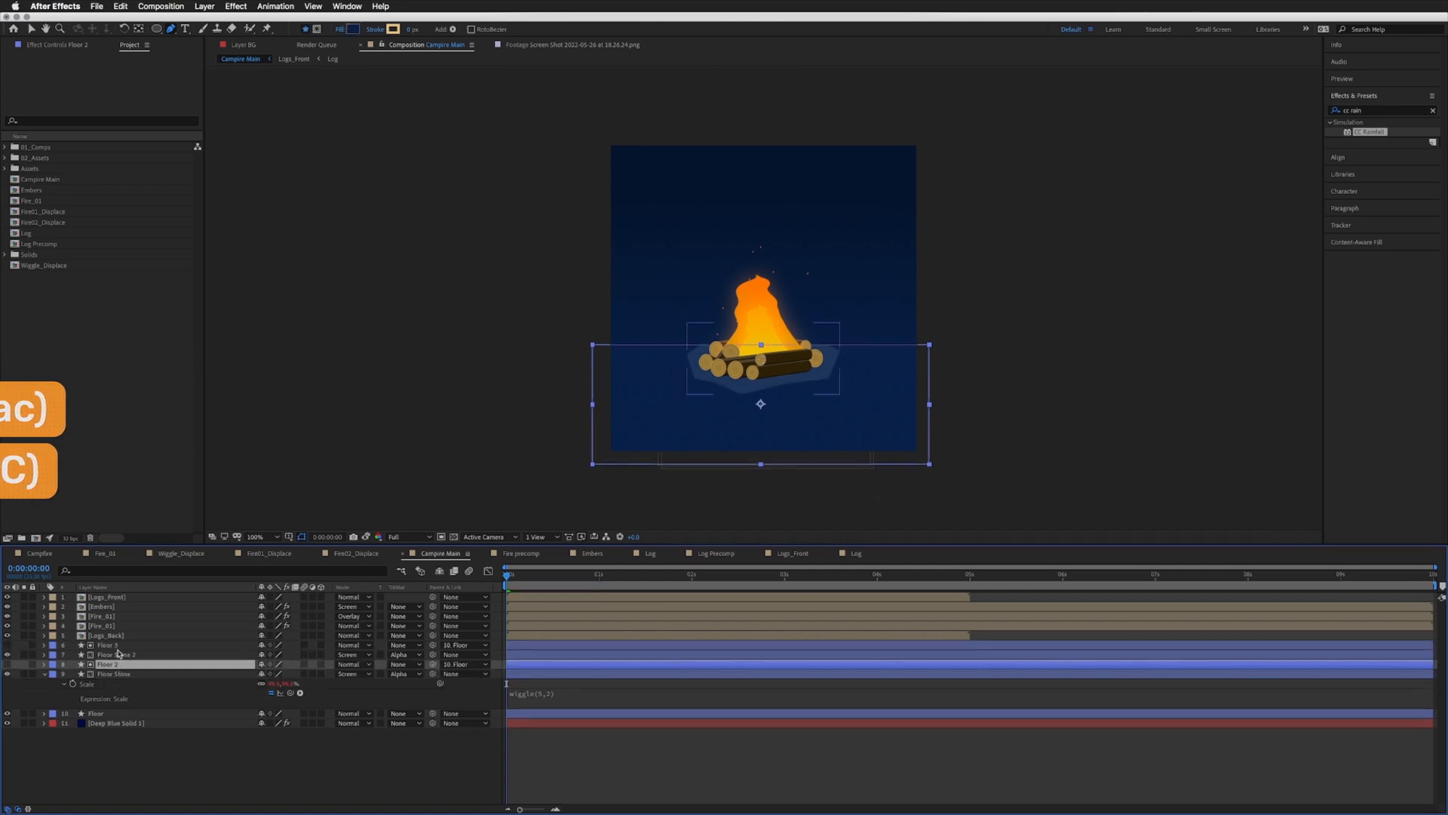
# Step: Enlarge the Floor Shine 2 layer to a scale of 190%
pyautogui.click(124, 655)
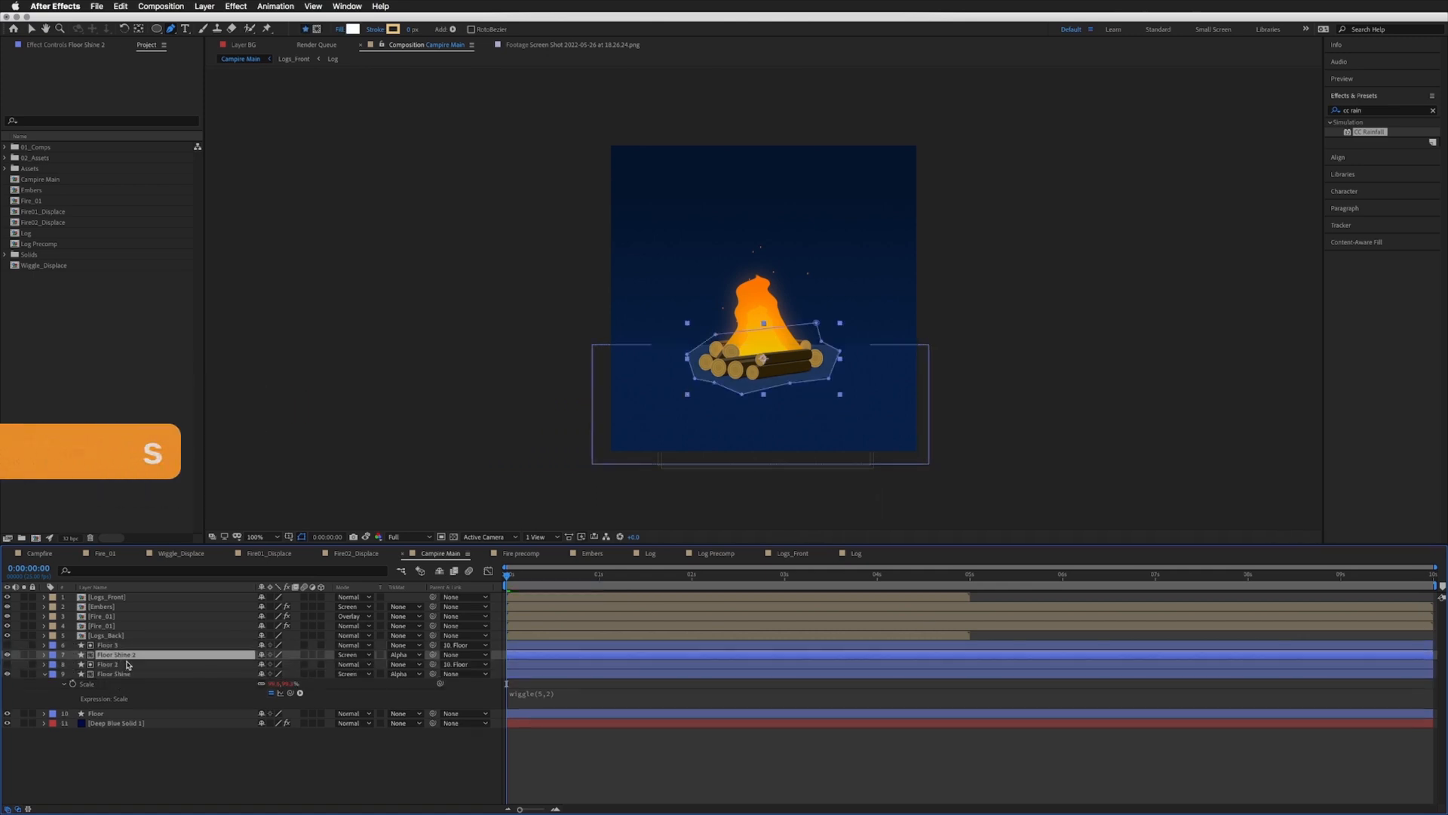
pyautogui.press('s')
pyautogui.click(273, 665)
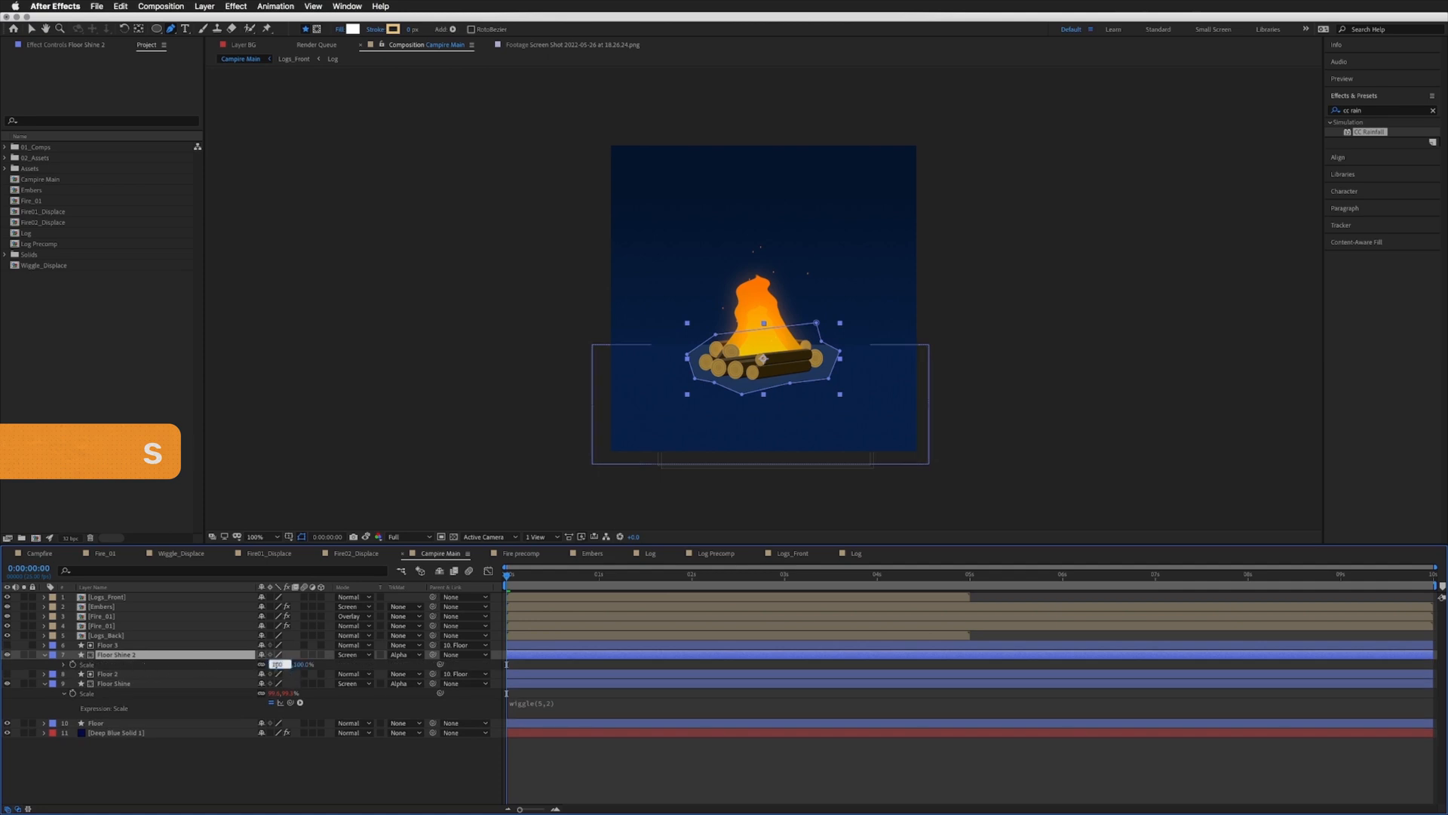
pyautogui.write('170')
pyautogui.press('Return')
pyautogui.write('180')
pyautogui.press('Return')
pyautogui.hotkey('shift', 'Up')
pyautogui.press('Return')
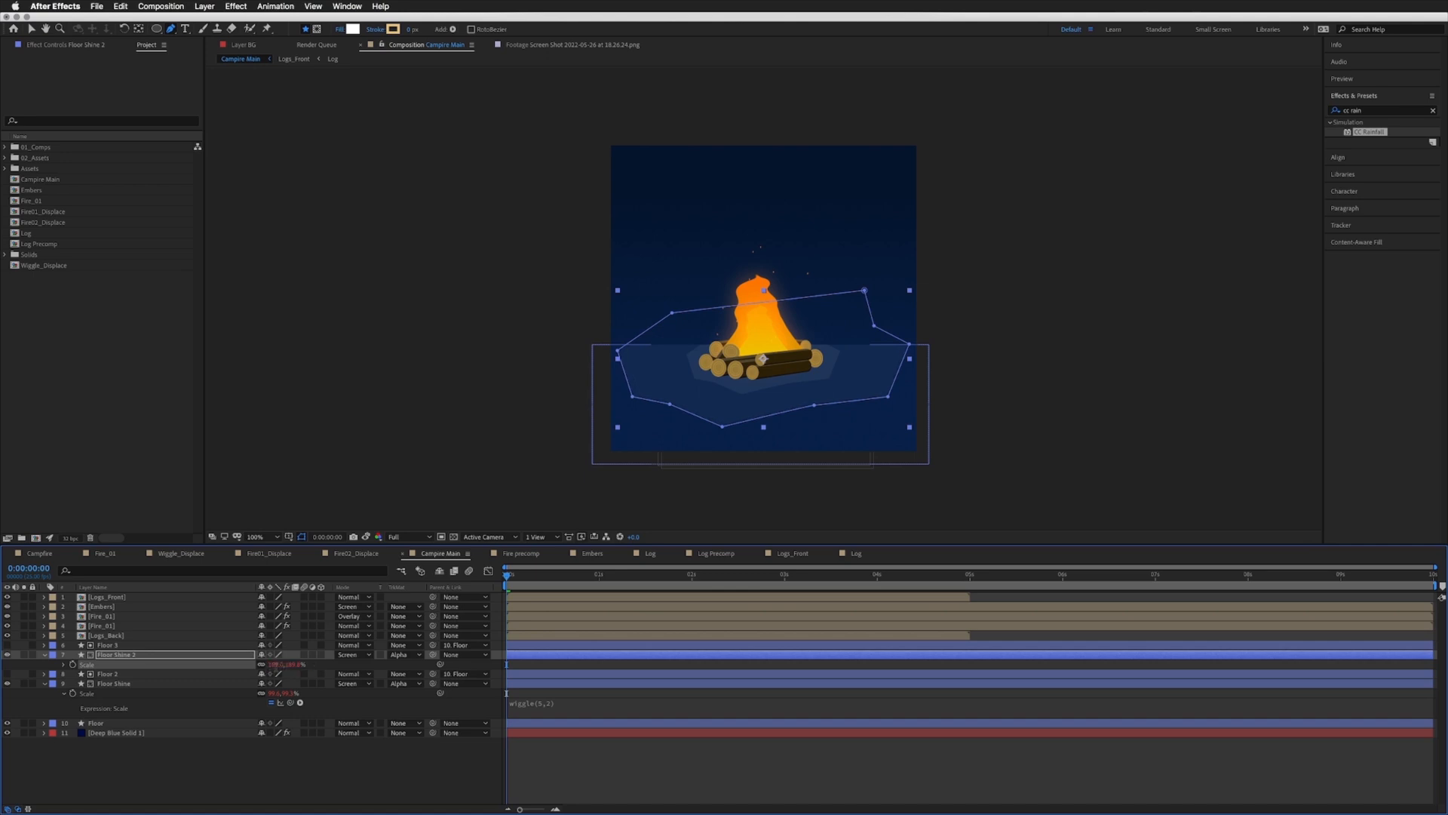
# Step: Lower the Floor Shine 2 layer's opacity, reveal its opacity wiggle expression and preview the composition
pyautogui.press('t')
pyautogui.click(266, 664)
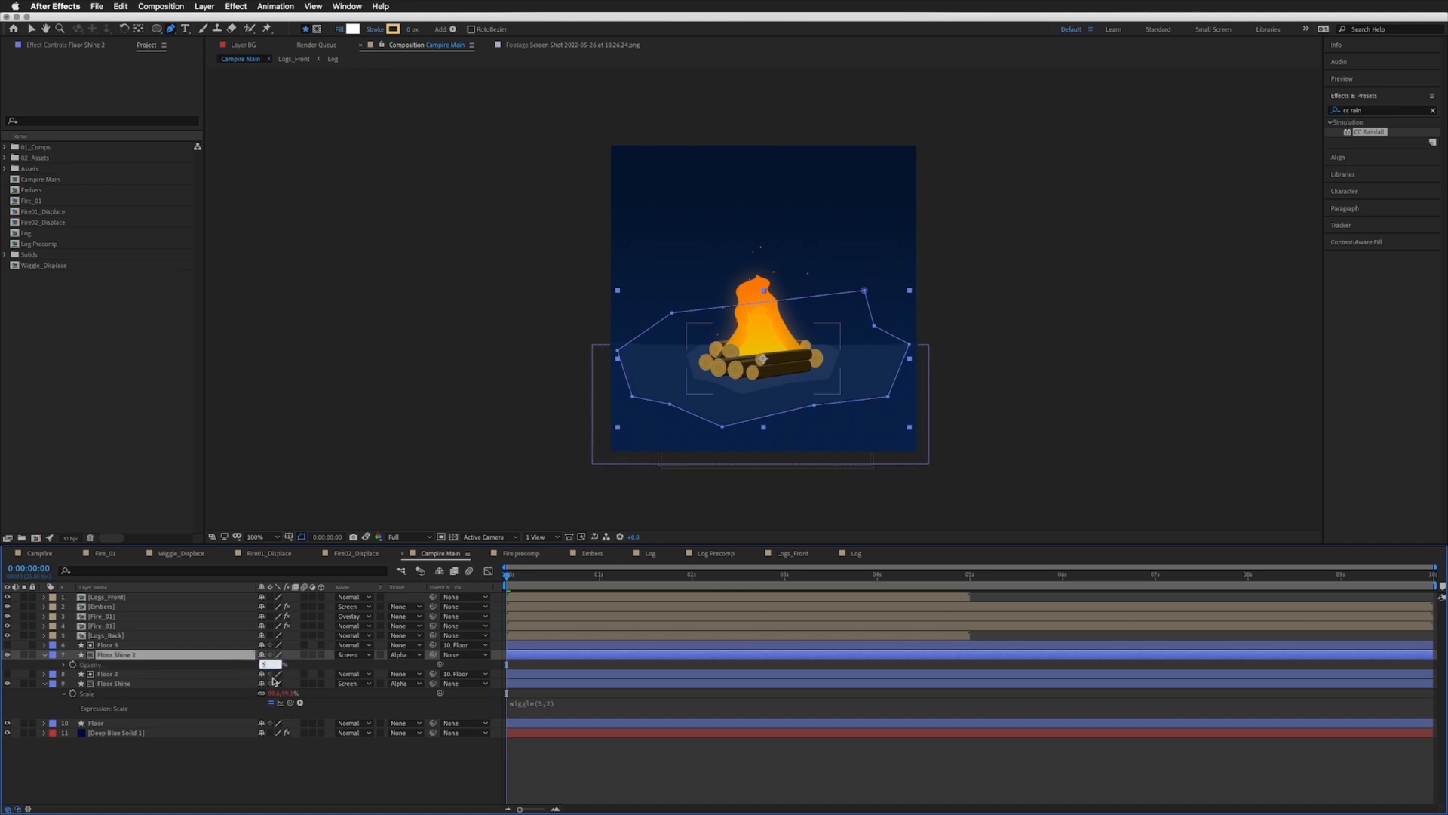
pyautogui.press('Return')
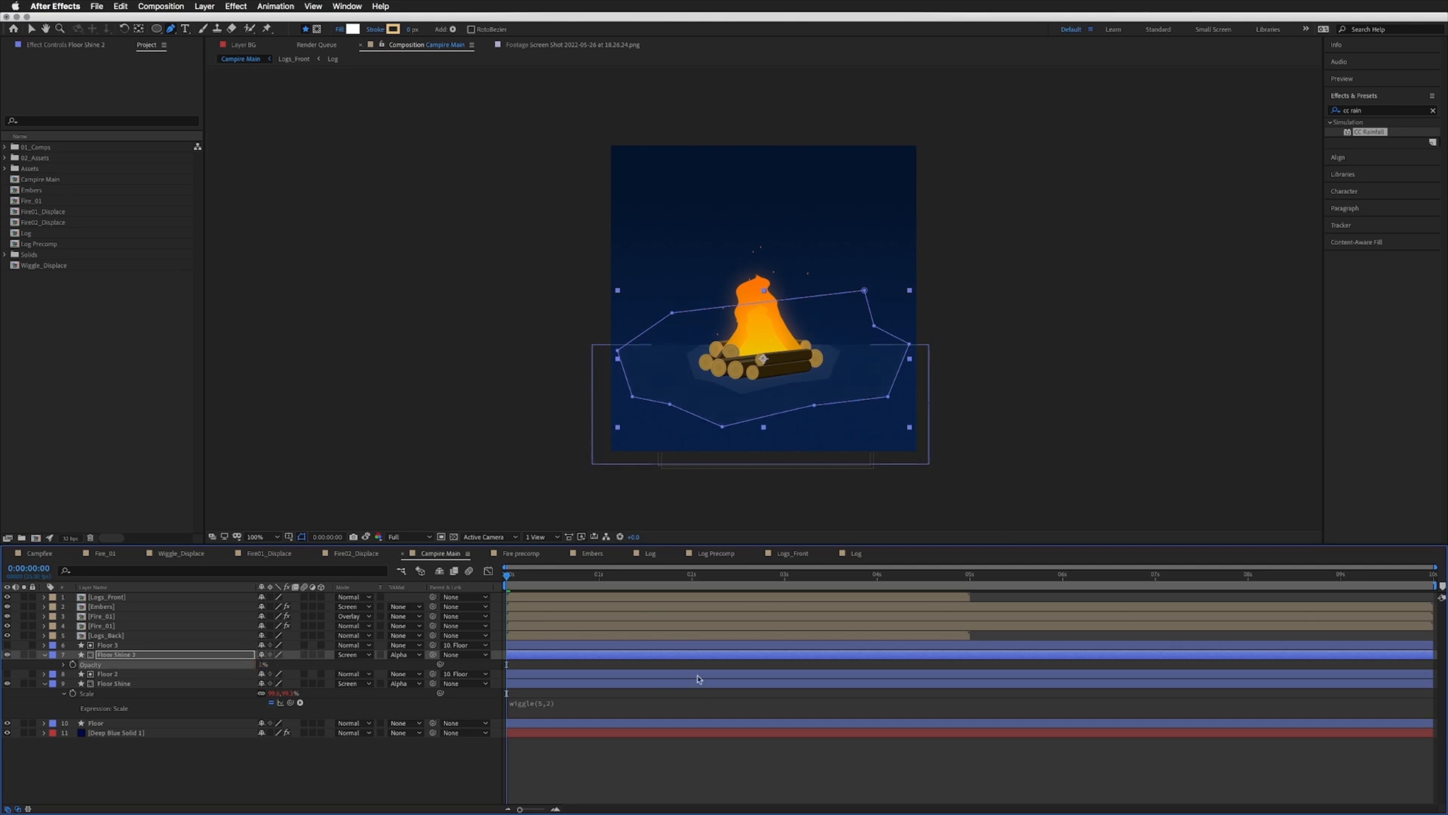
pyautogui.click(682, 665)
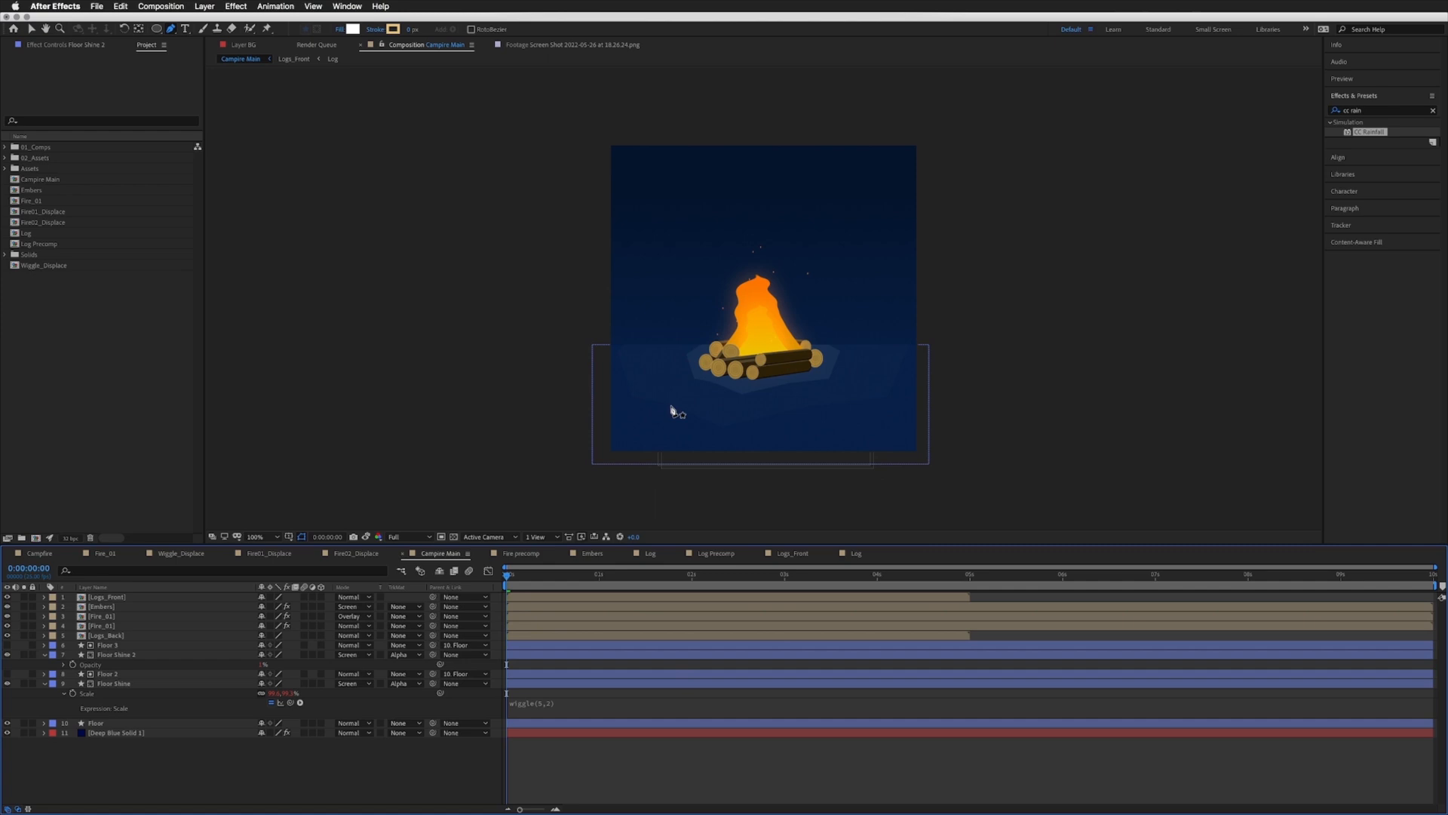
pyautogui.click(63, 665)
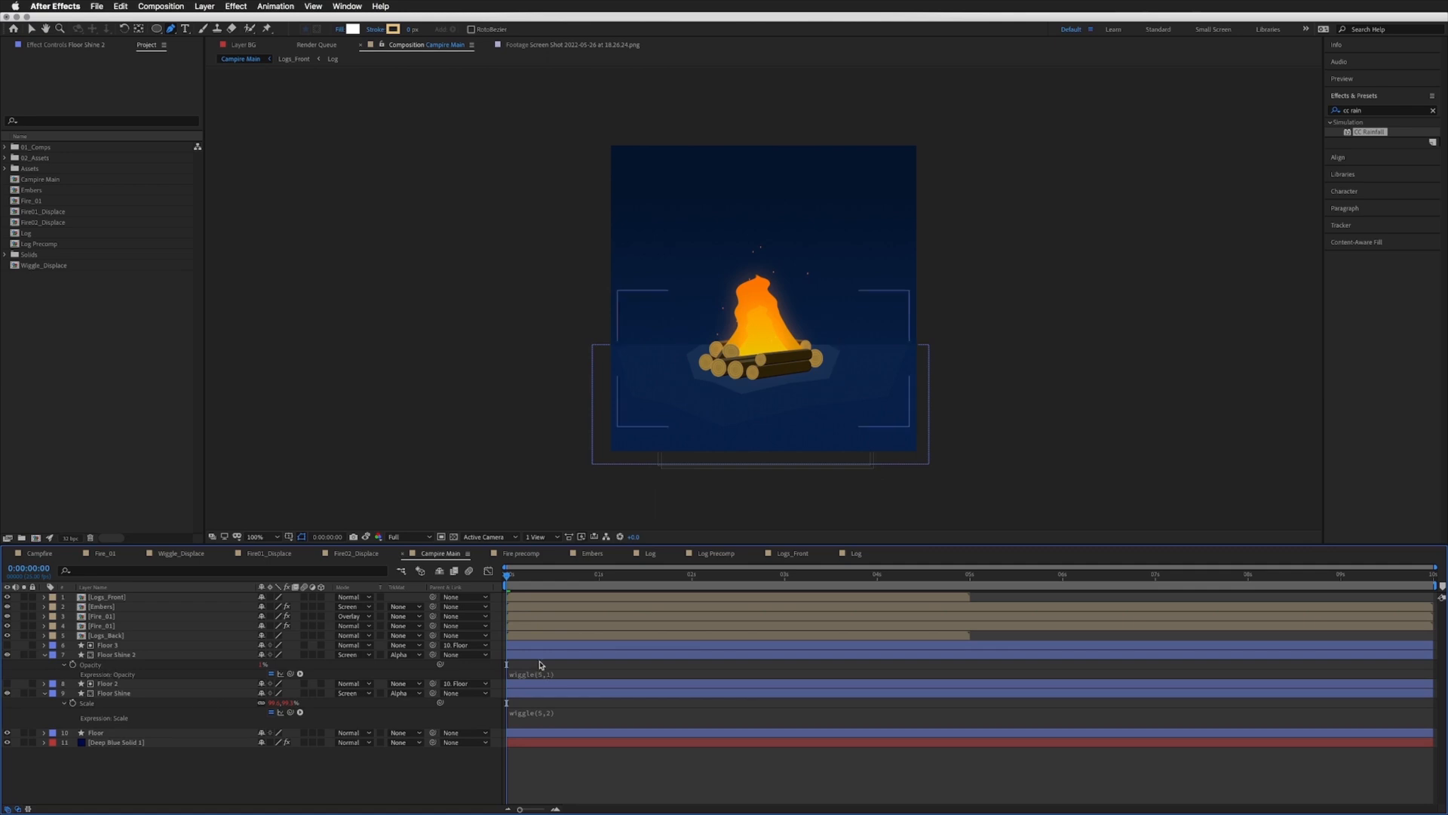
pyautogui.press('space')
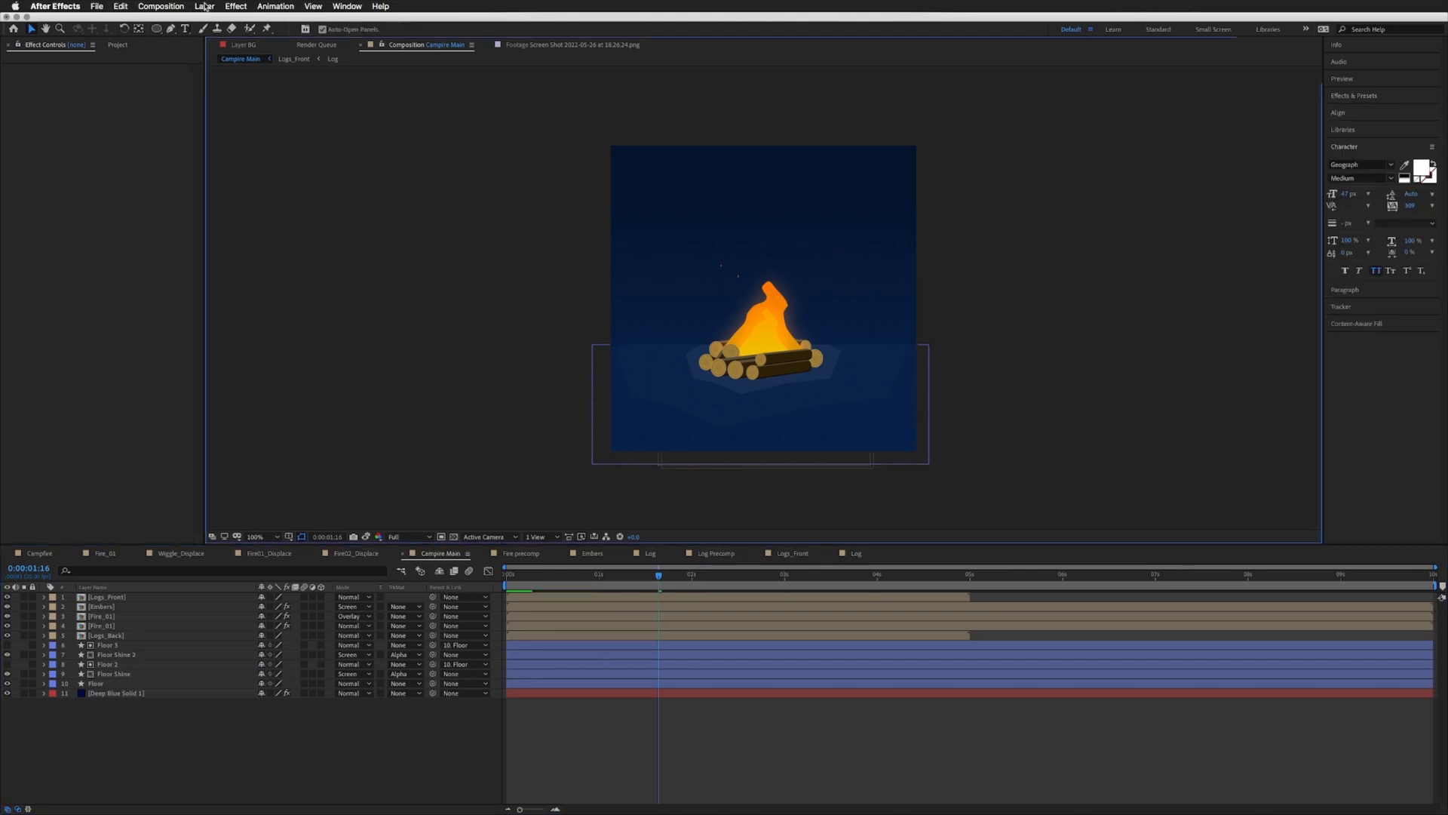
# Step: Create a white solid named Smoke and place it between the lower Fire_01 layer and Logs_Back
pyautogui.click(204, 6)
pyautogui.moveTo(226, 20)
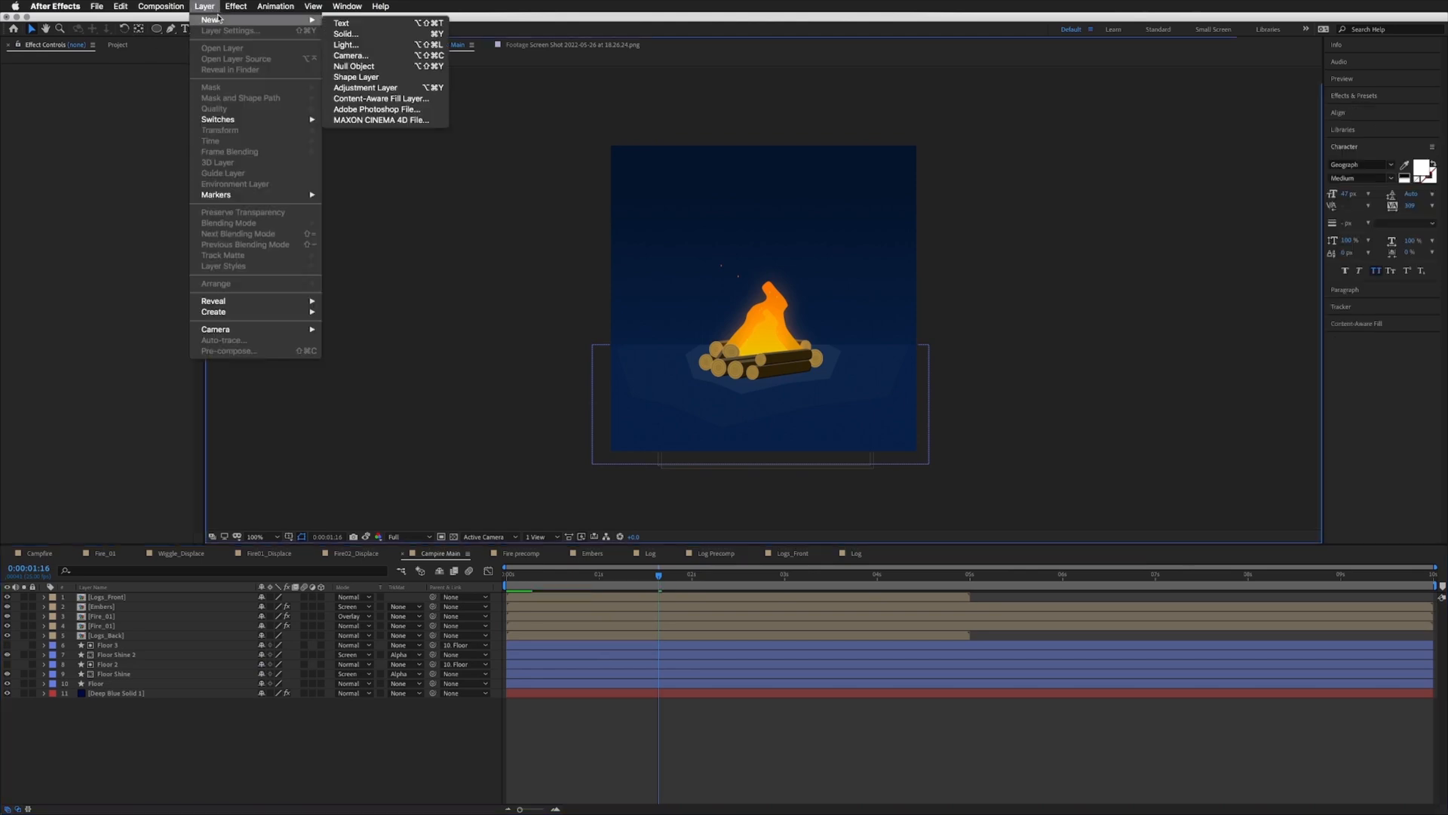
pyautogui.click(385, 34)
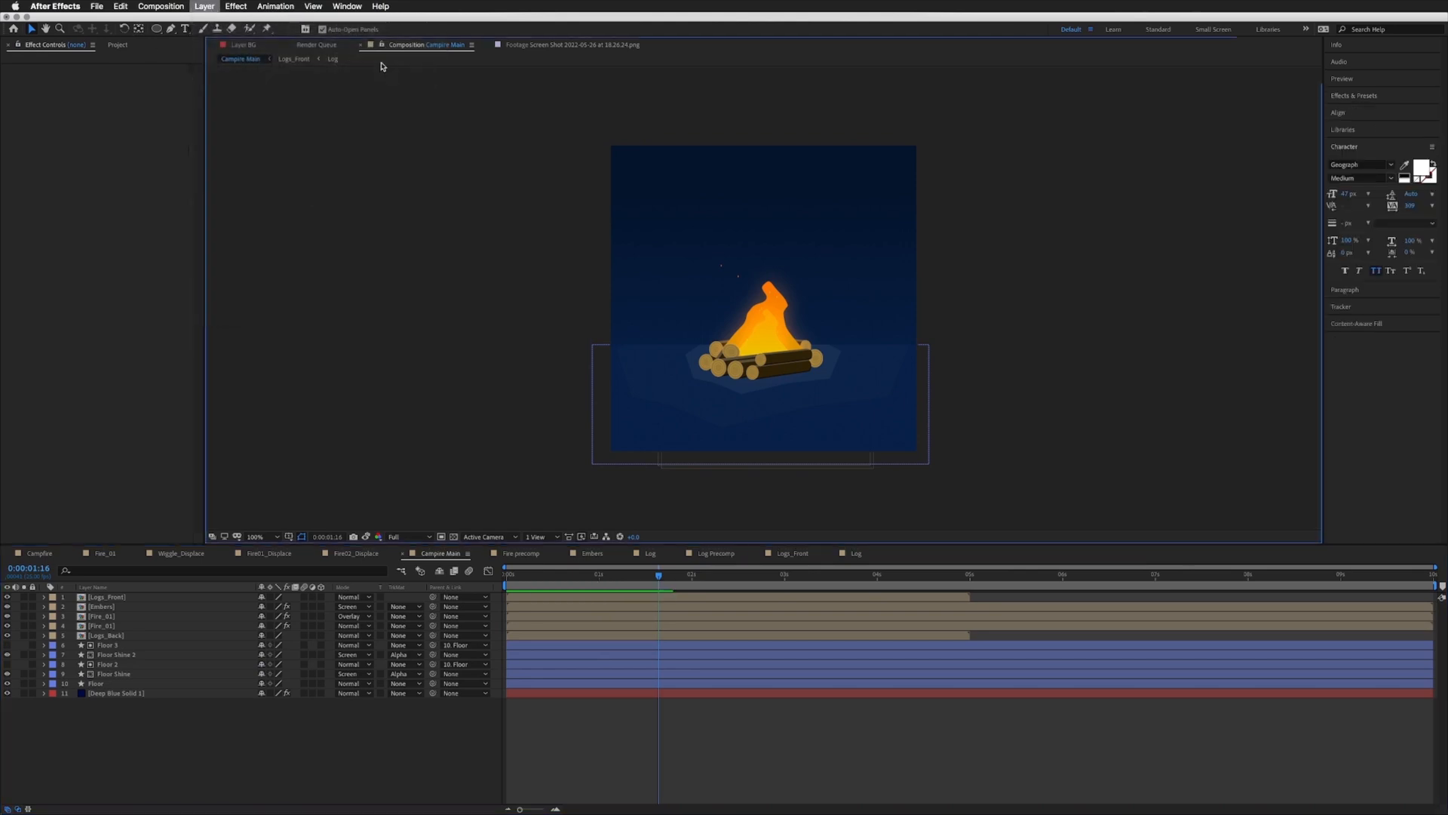
pyautogui.click(333, 513)
pyautogui.moveTo(336, 265); pyautogui.dragTo(308, 189)
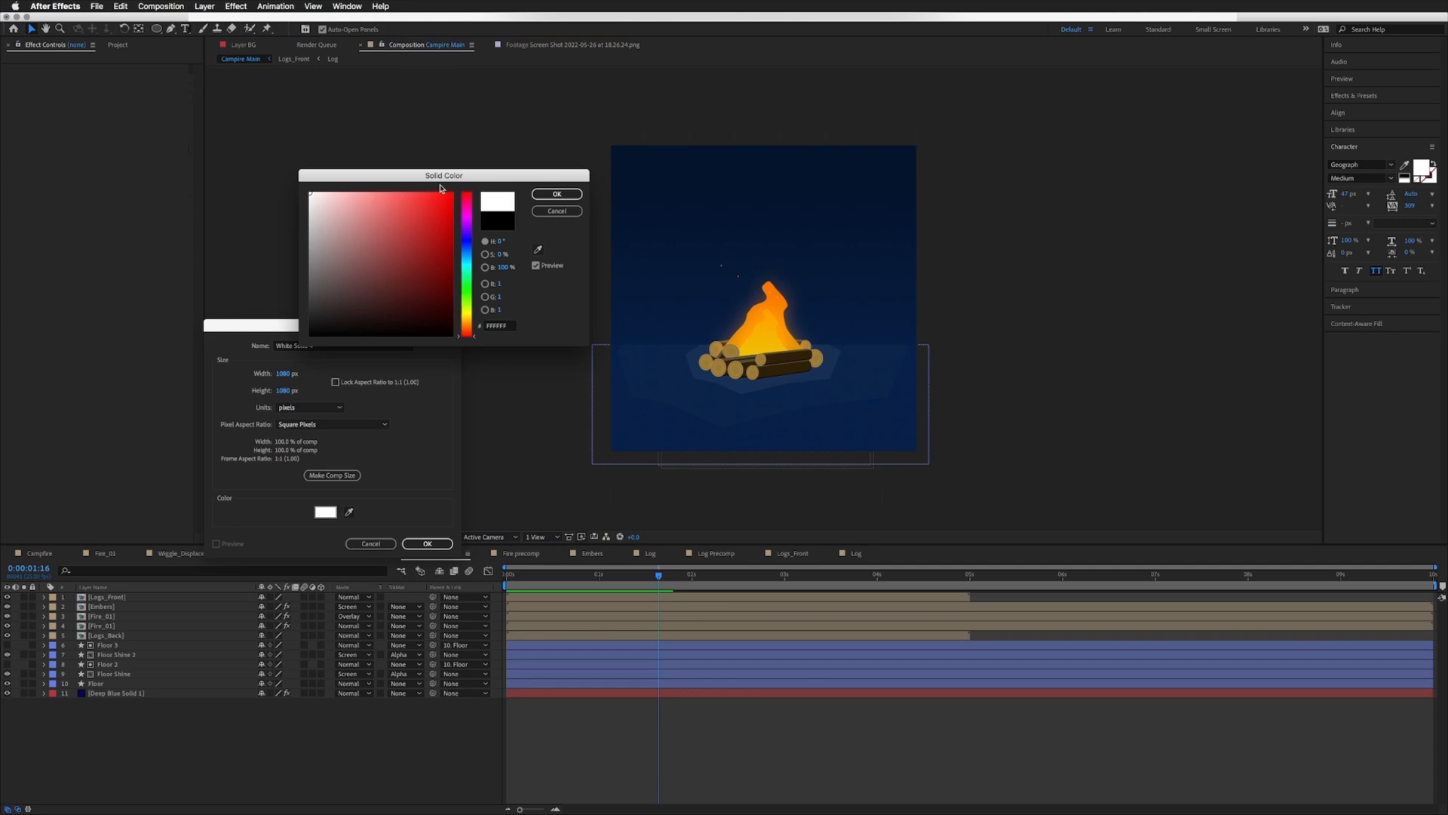
pyautogui.click(557, 195)
pyautogui.click(317, 348)
pyautogui.write('Smoke')
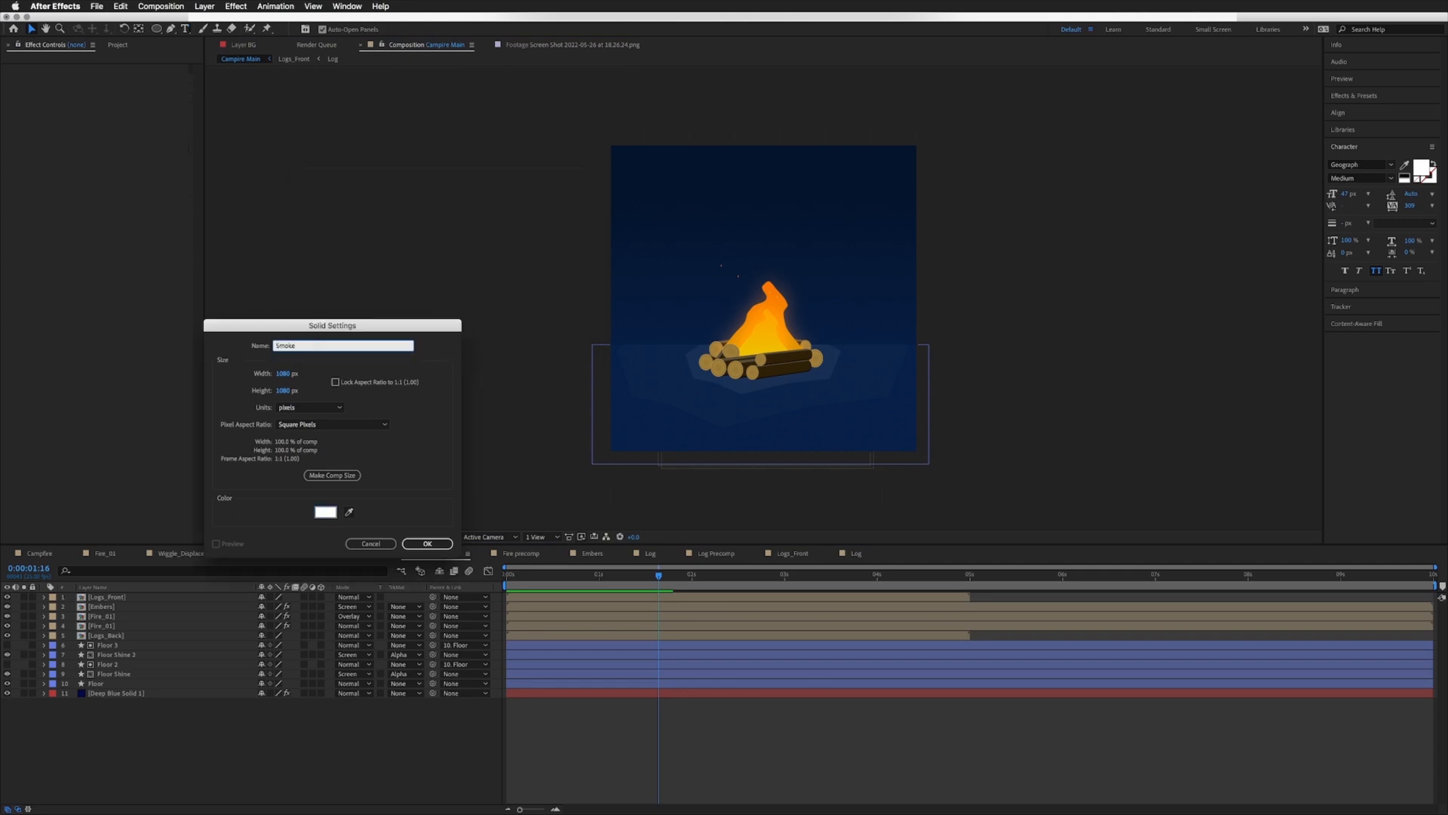
pyautogui.press('Return')
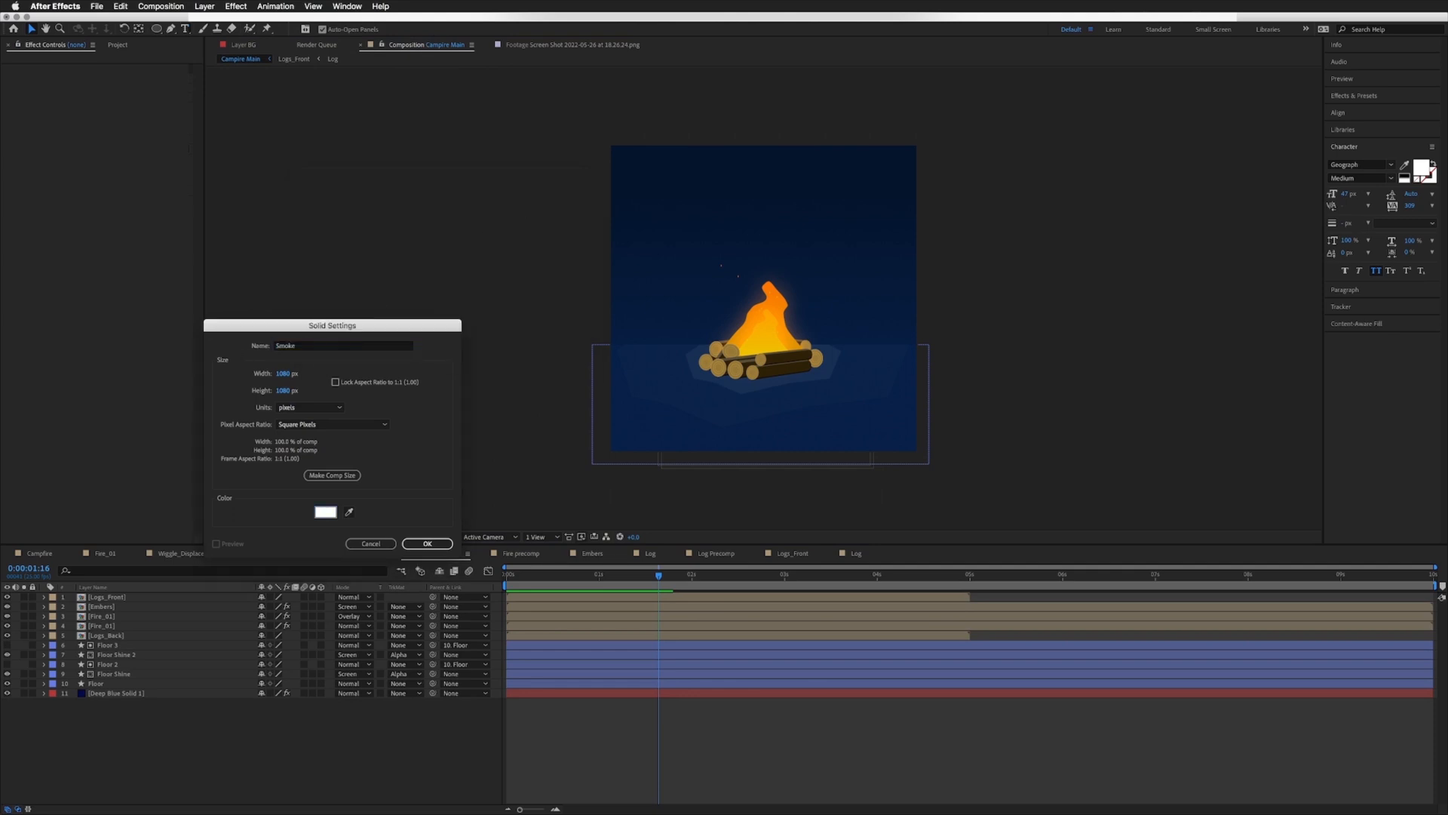
pyautogui.moveTo(104, 597); pyautogui.dragTo(114, 643)
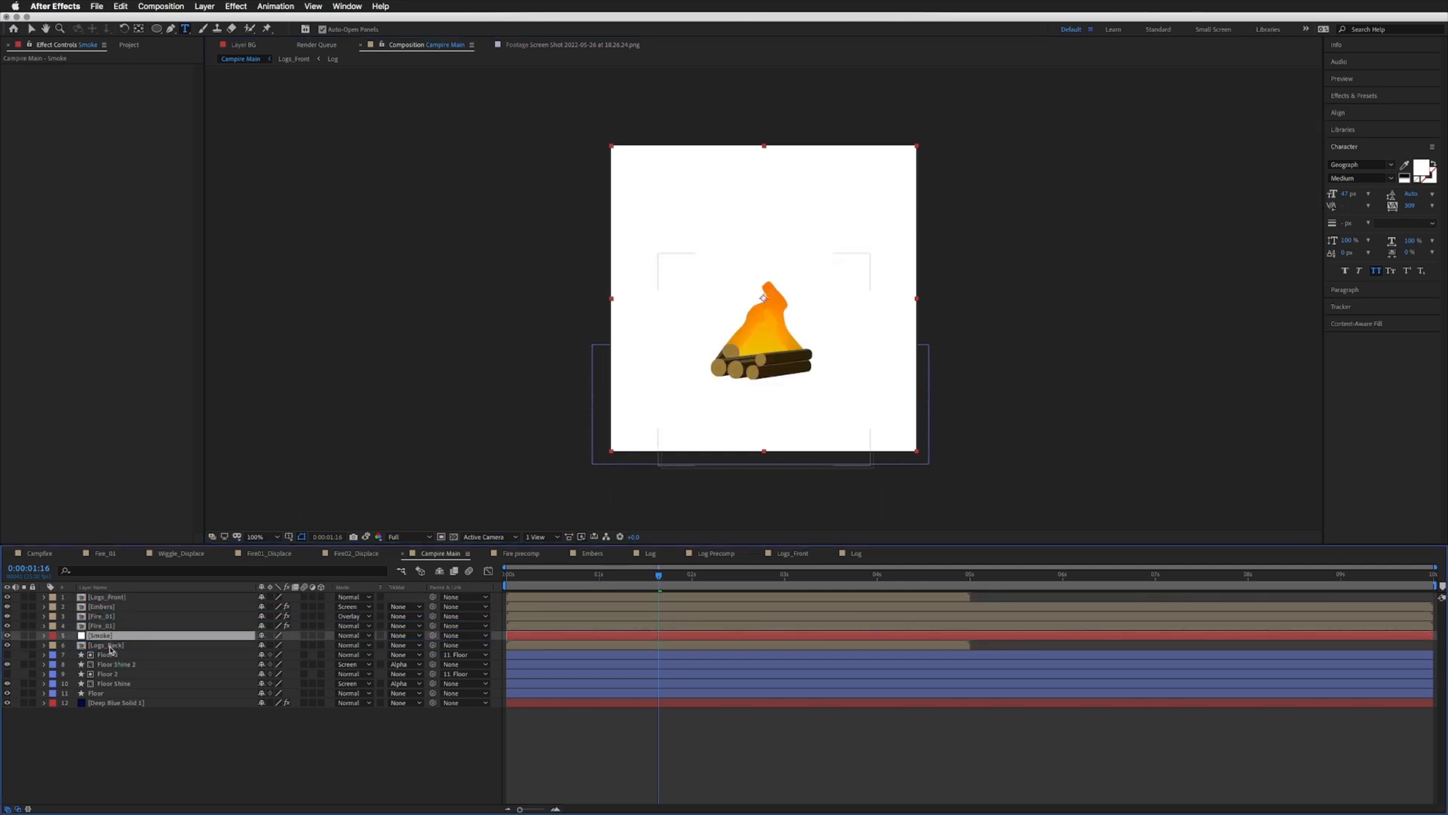
# Step: Draw a four-point Pen mask on Smoke that widens from the log pile to above the frame
pyautogui.click(170, 30)
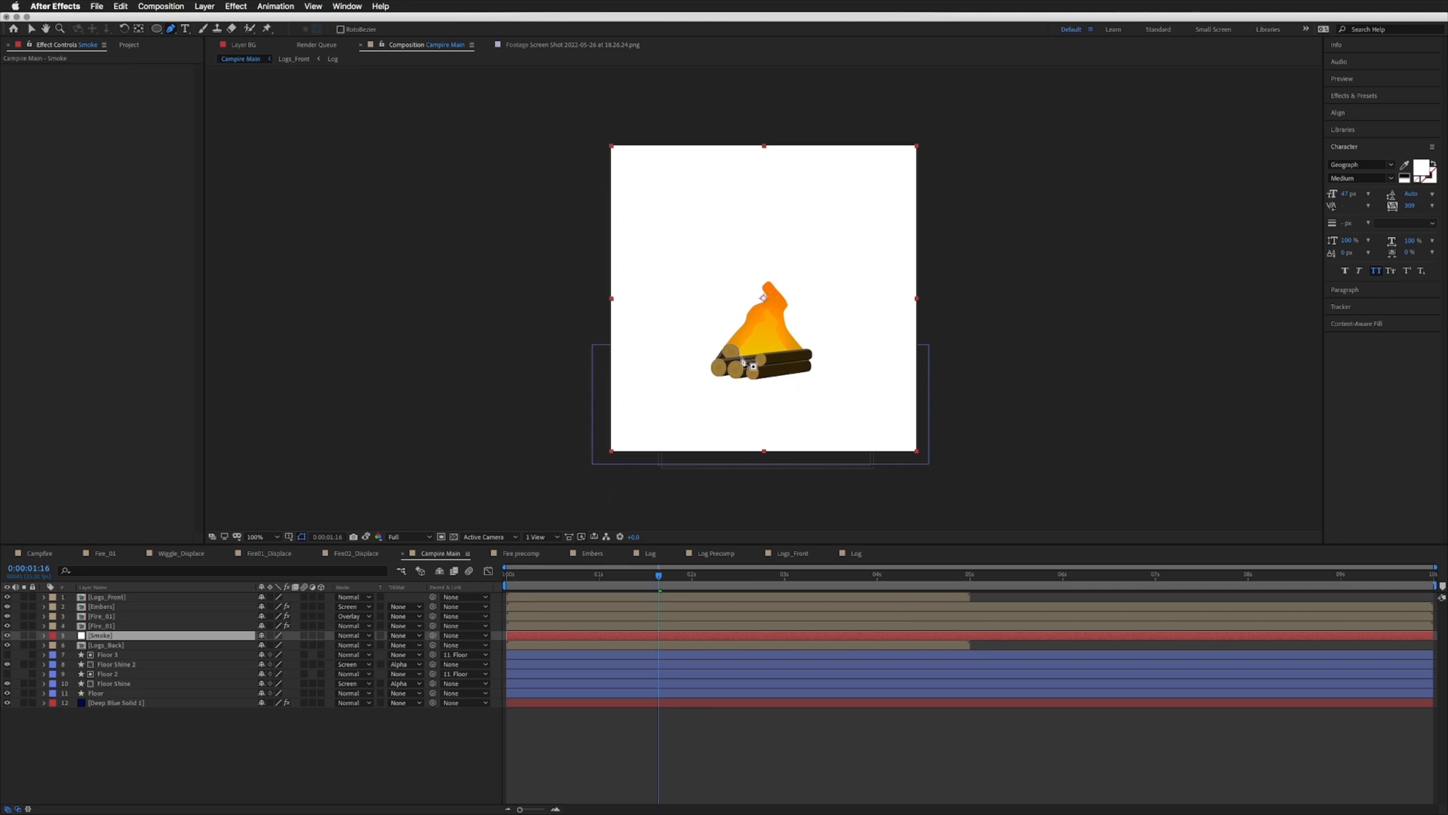
pyautogui.click(740, 354)
pyautogui.click(657, 100)
pyautogui.click(899, 103)
pyautogui.click(789, 355)
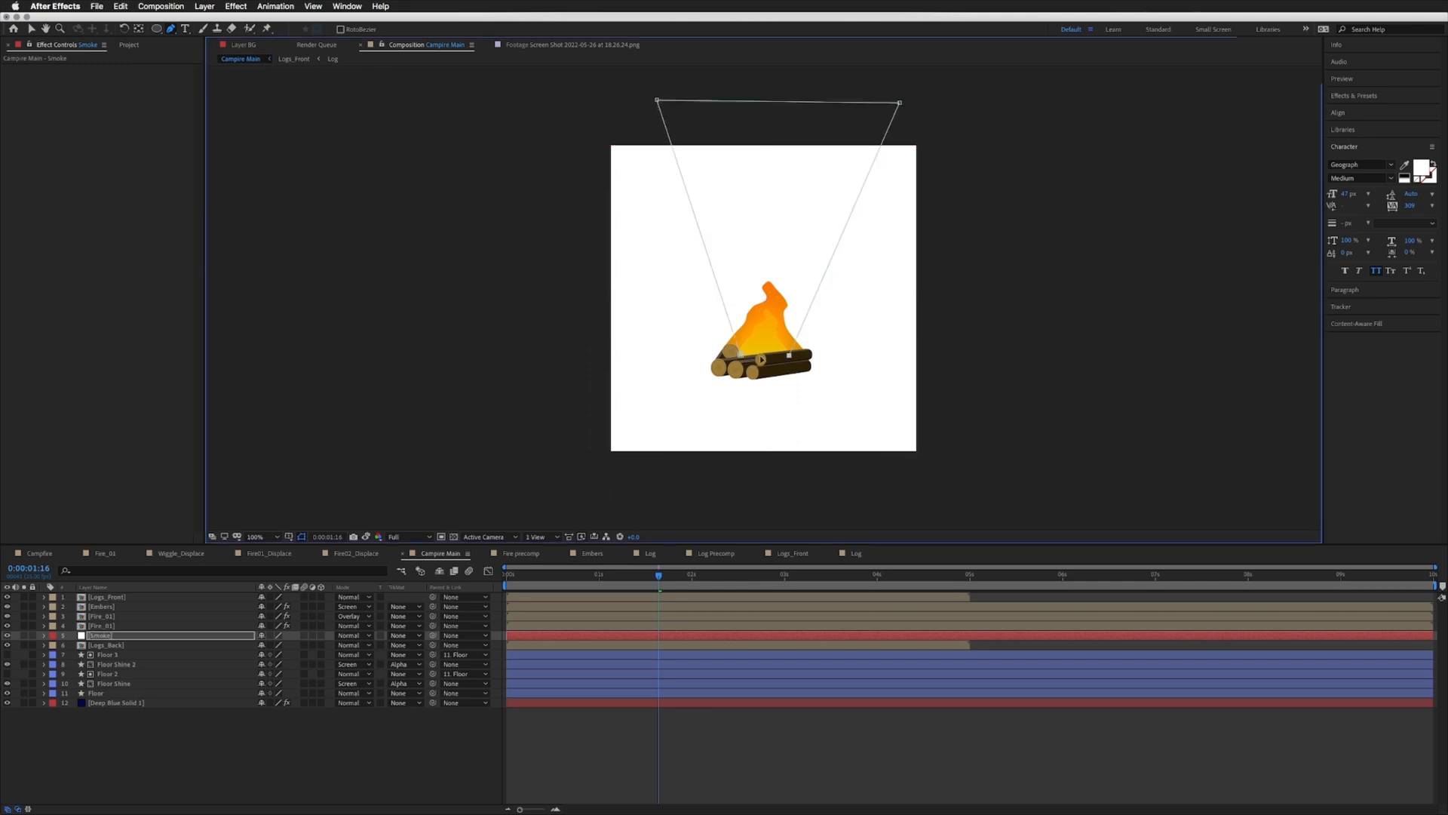
pyautogui.click(740, 356)
pyautogui.press('v')
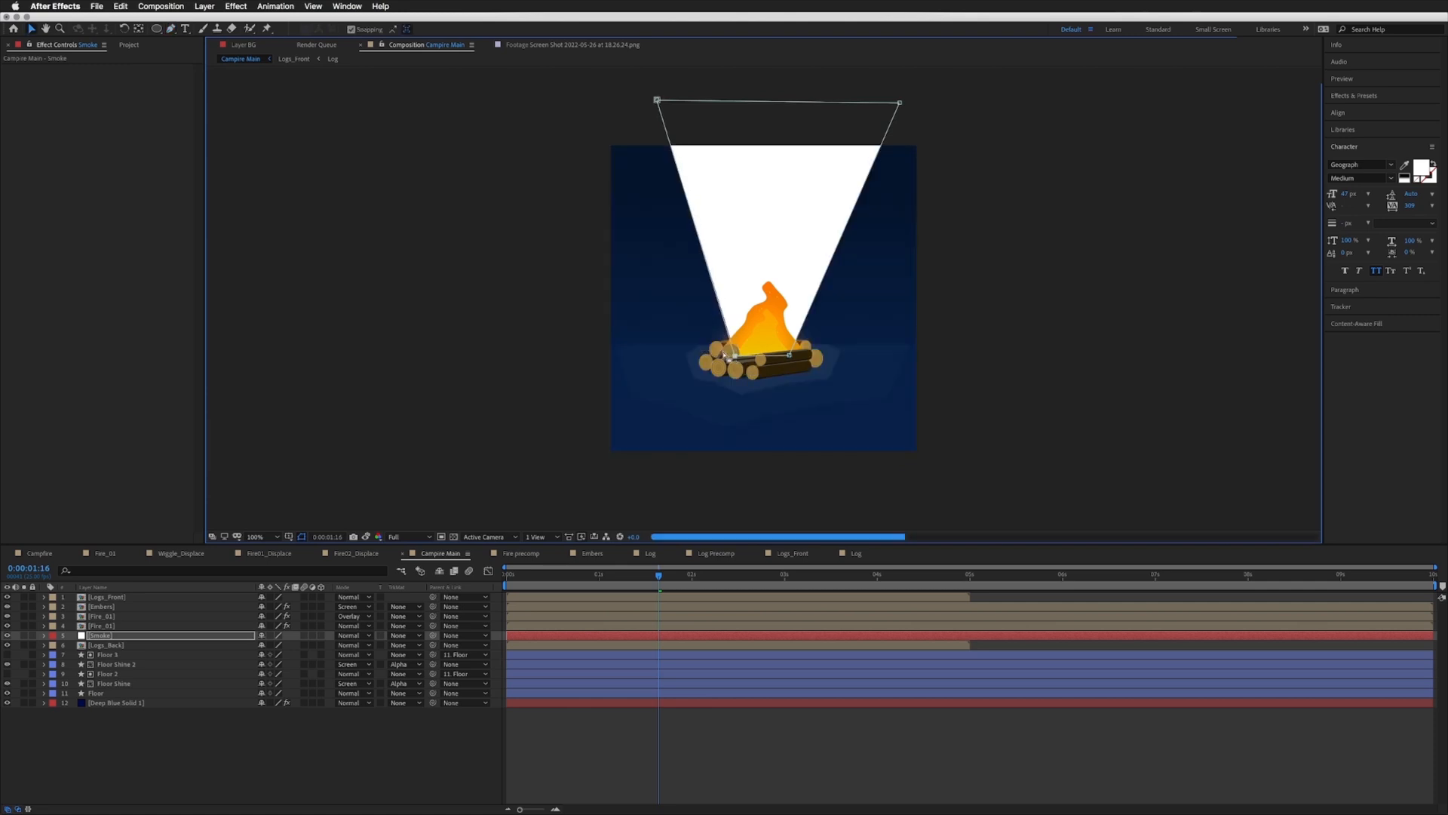
# Step: Apply the Wave Warp effect to the Smoke layer and set its direction to 0°
pyautogui.click(1344, 97)
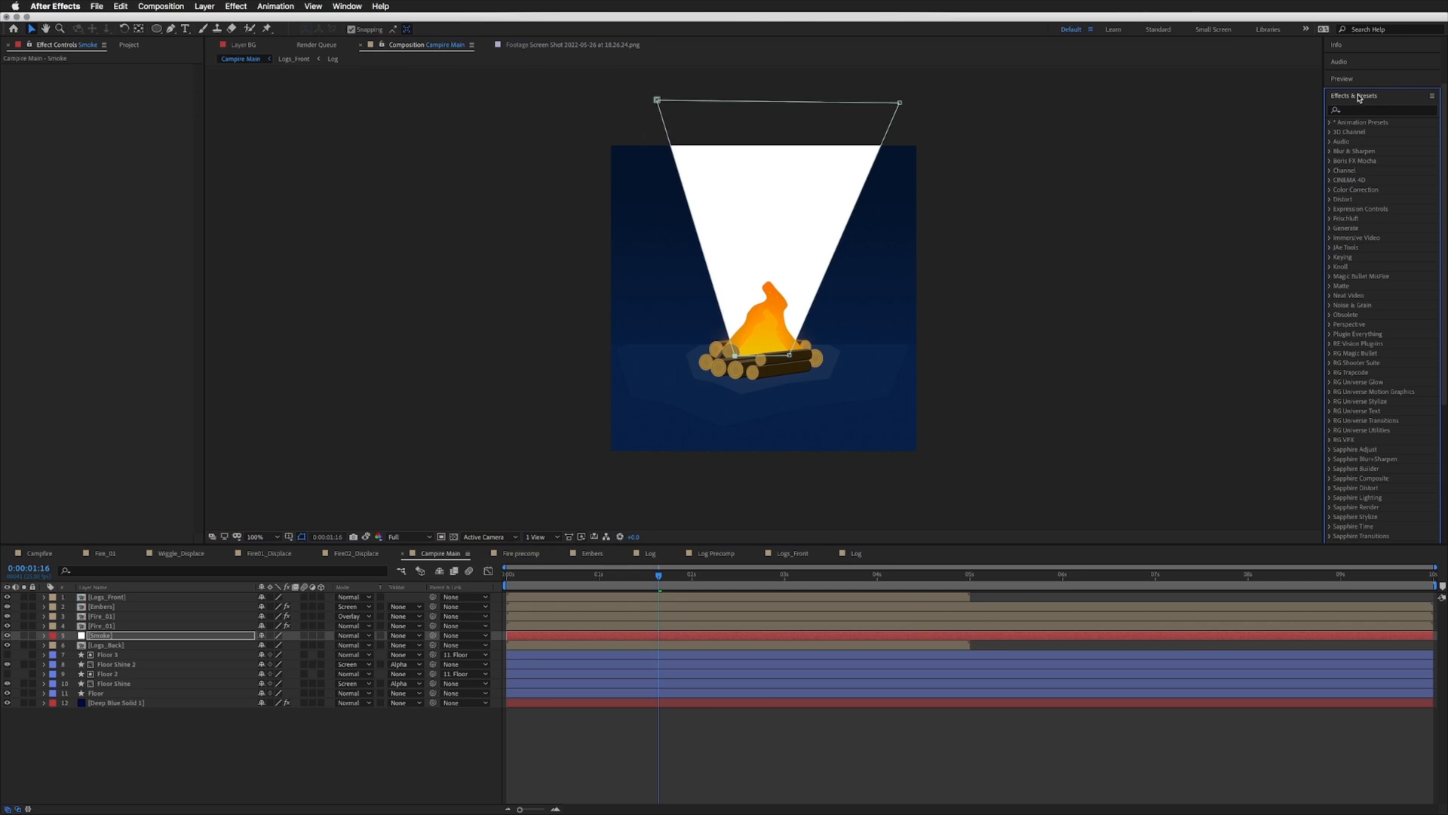
pyautogui.click(1366, 110)
pyautogui.write('wave')
pyautogui.moveTo(1422, 130)
pyautogui.mouseDown()
pyautogui.moveTo(697, 317)
pyautogui.moveTo(106, 619)
pyautogui.moveTo(105, 636)
pyautogui.mouseUp()
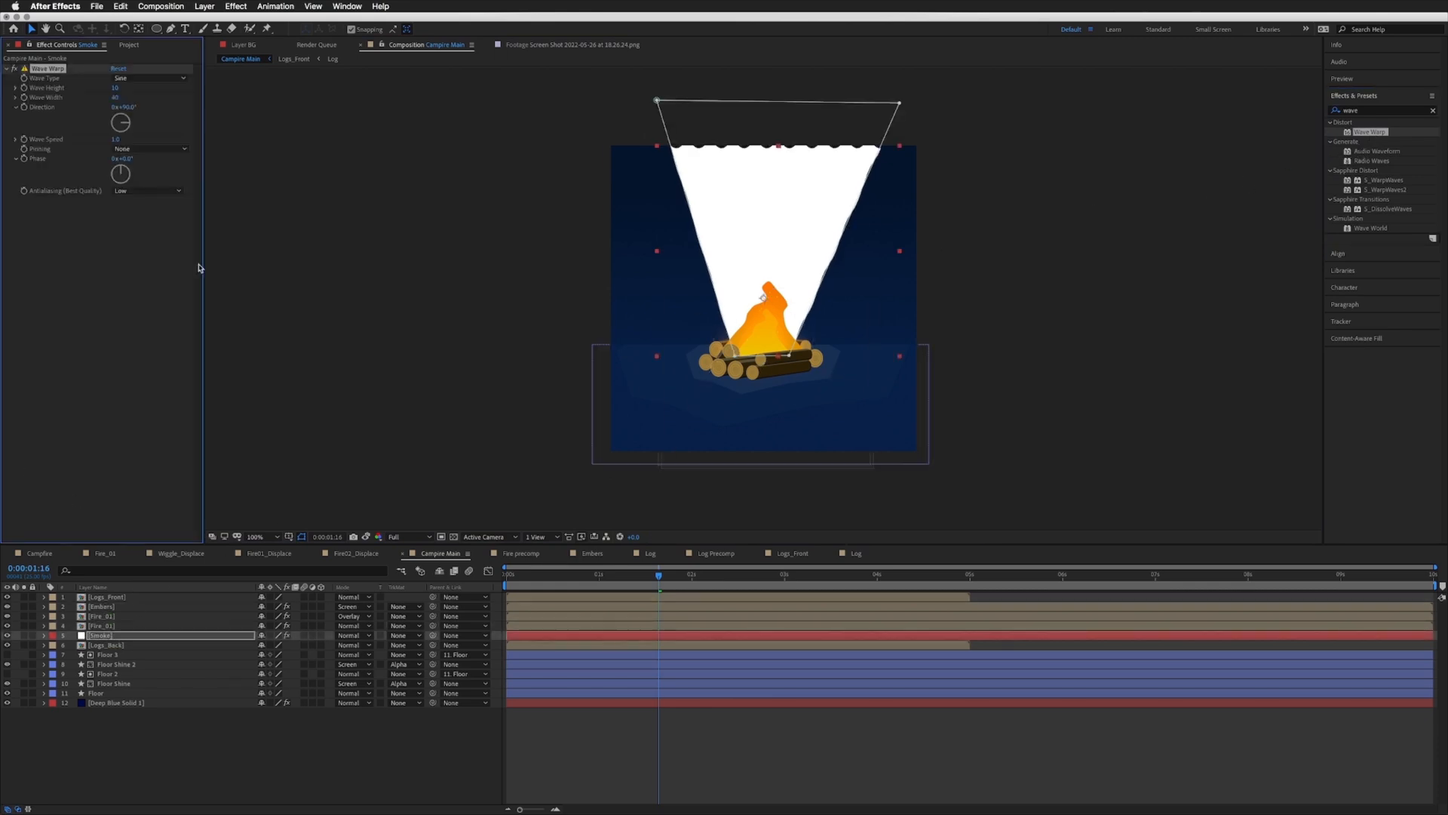
pyautogui.click(139, 108)
pyautogui.write('0')
pyautogui.press('Return')
# Step: Set Smoke's Wave Warp height to 20 and wave width to 200
pyautogui.moveTo(114, 97); pyautogui.dragTo(134, 98)
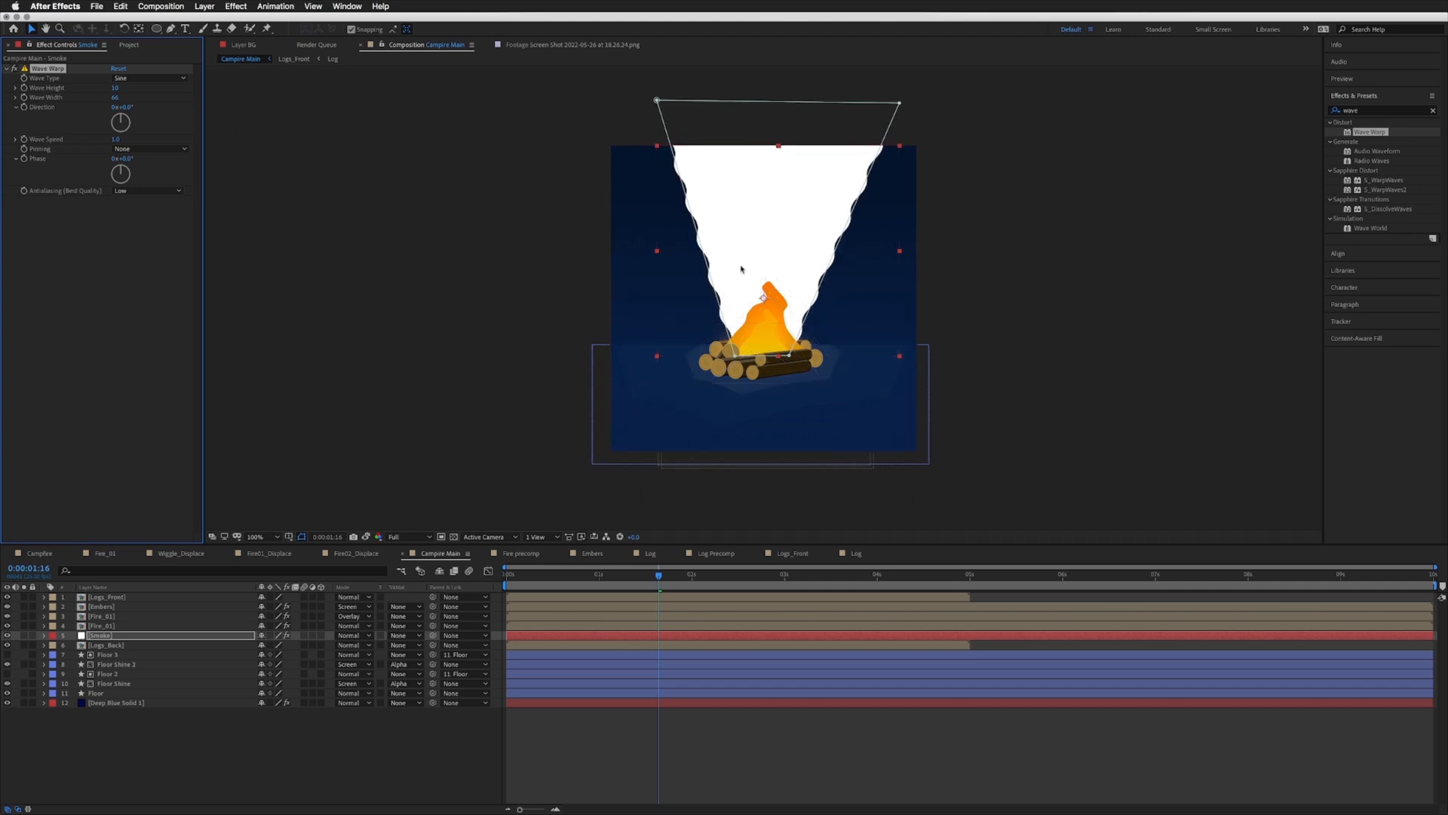
pyautogui.moveTo(114, 97); pyautogui.dragTo(134, 98)
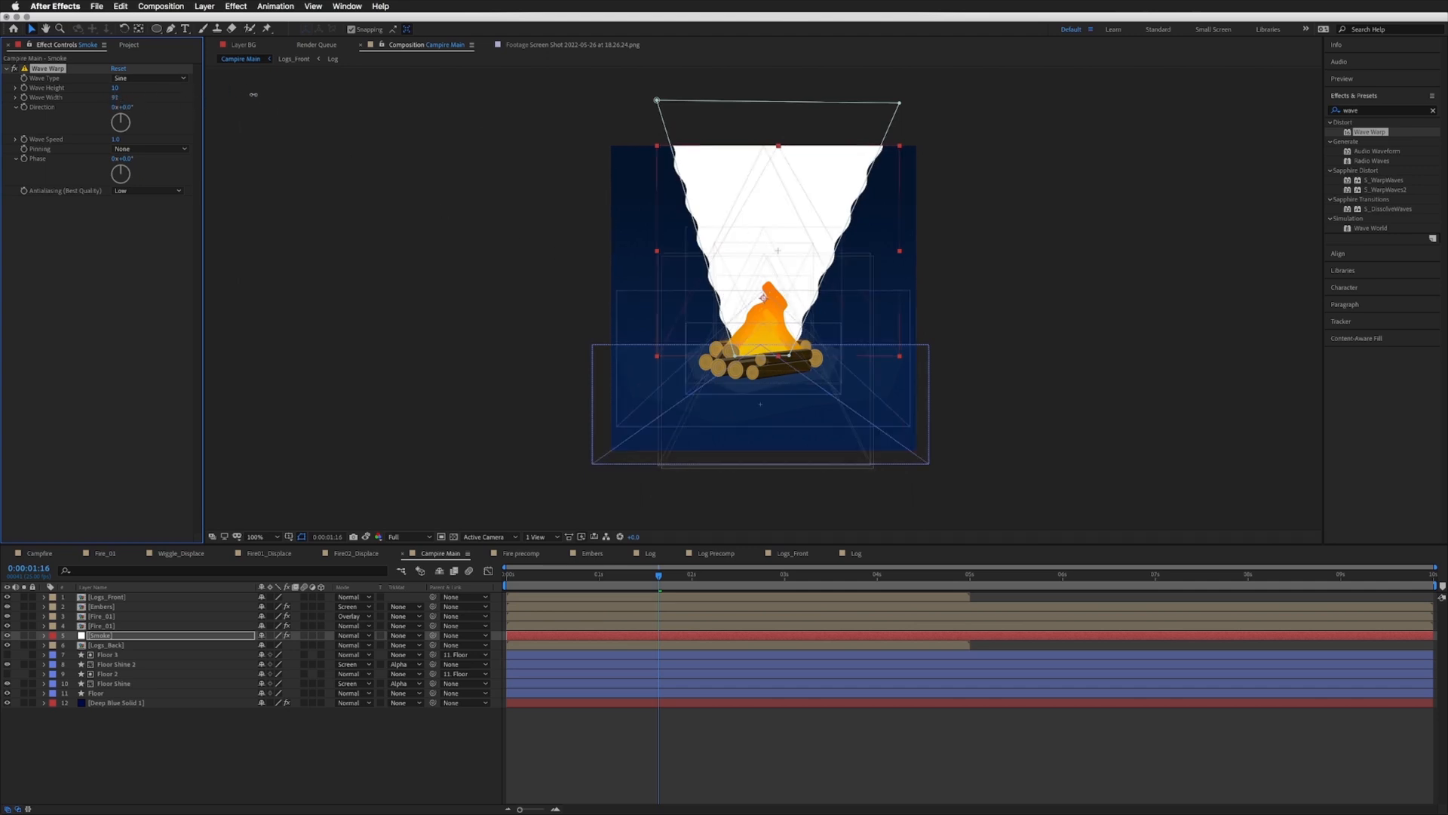
pyautogui.moveTo(114, 97); pyautogui.dragTo(143, 97)
pyautogui.click(116, 87)
pyautogui.hotkey('shift', 'Up')
pyautogui.press('Tab')
pyautogui.press('Return')
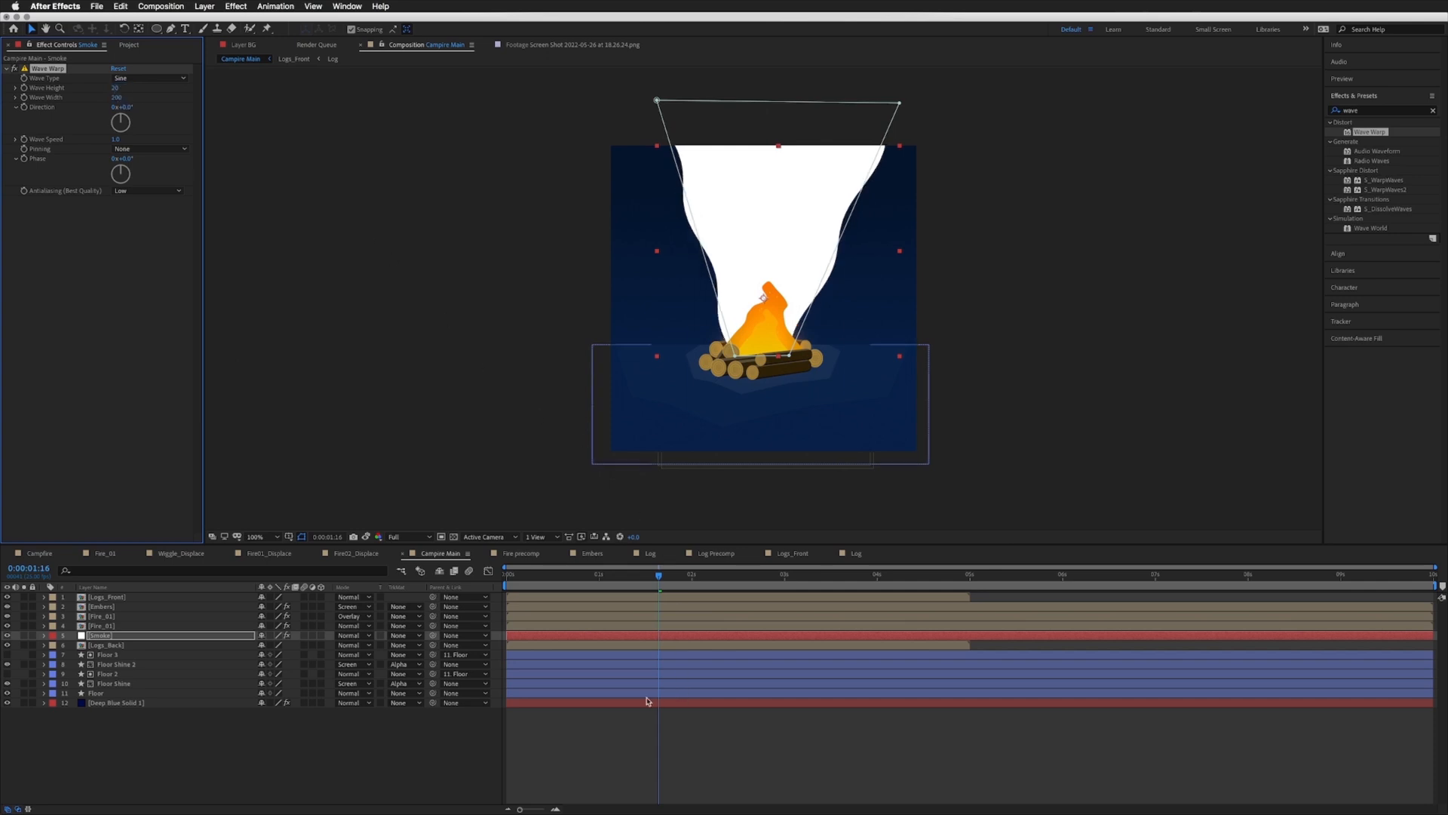
# Step: Preview the wavy smoke in the scene, and solo the Smoke layer to preview it alone
pyautogui.click(603, 730)
pyautogui.press('space')
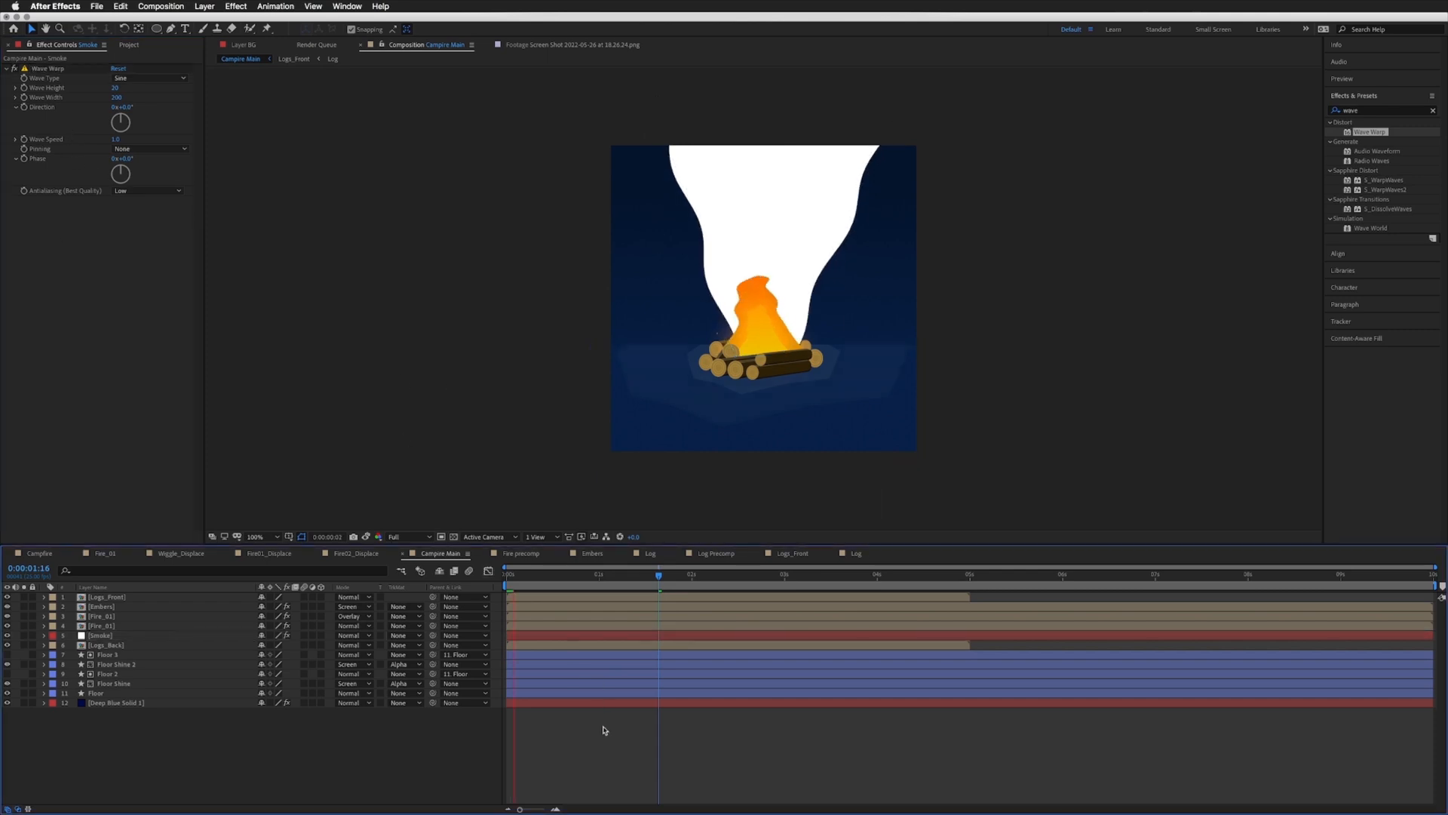
pyautogui.press('space')
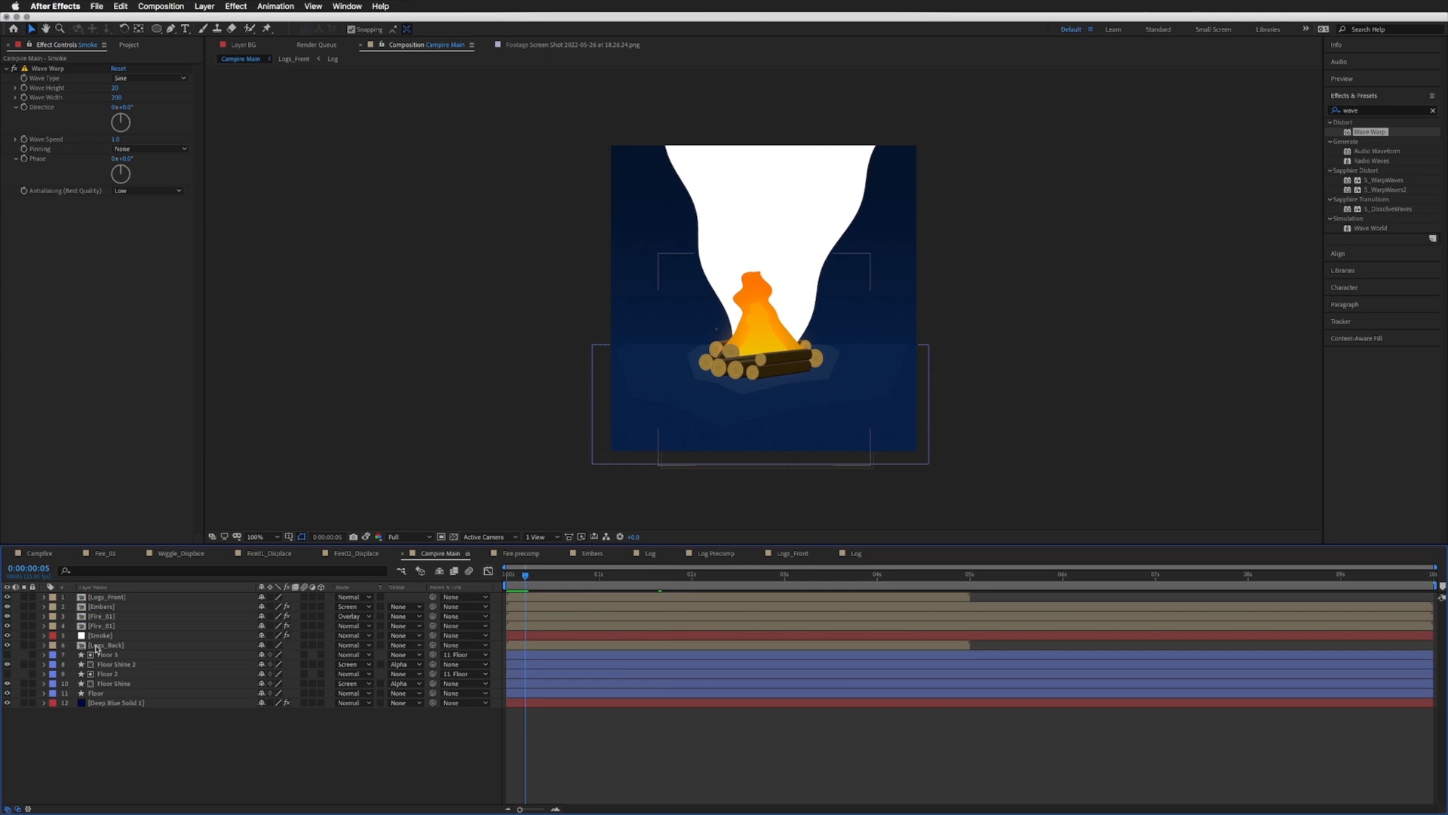
pyautogui.click(98, 635)
pyautogui.click(24, 635)
pyautogui.press('space')
pyautogui.press('space')
# Step: Set Smoke's Wave Warp speed to 0.5, preview the motion and scrub the timeline to inspect the smoke's base
pyautogui.click(117, 140)
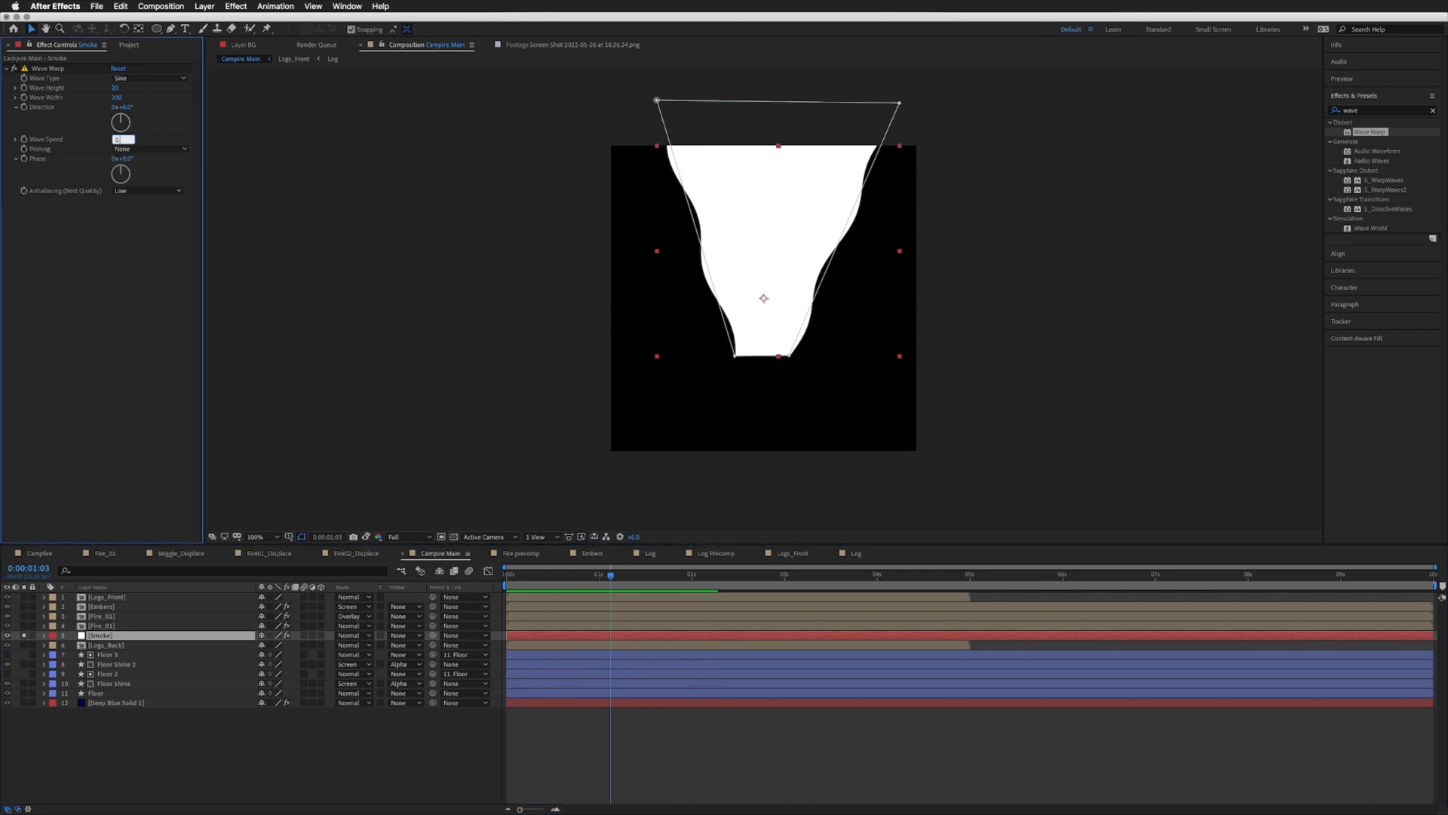
pyautogui.press('Return')
pyautogui.press('space')
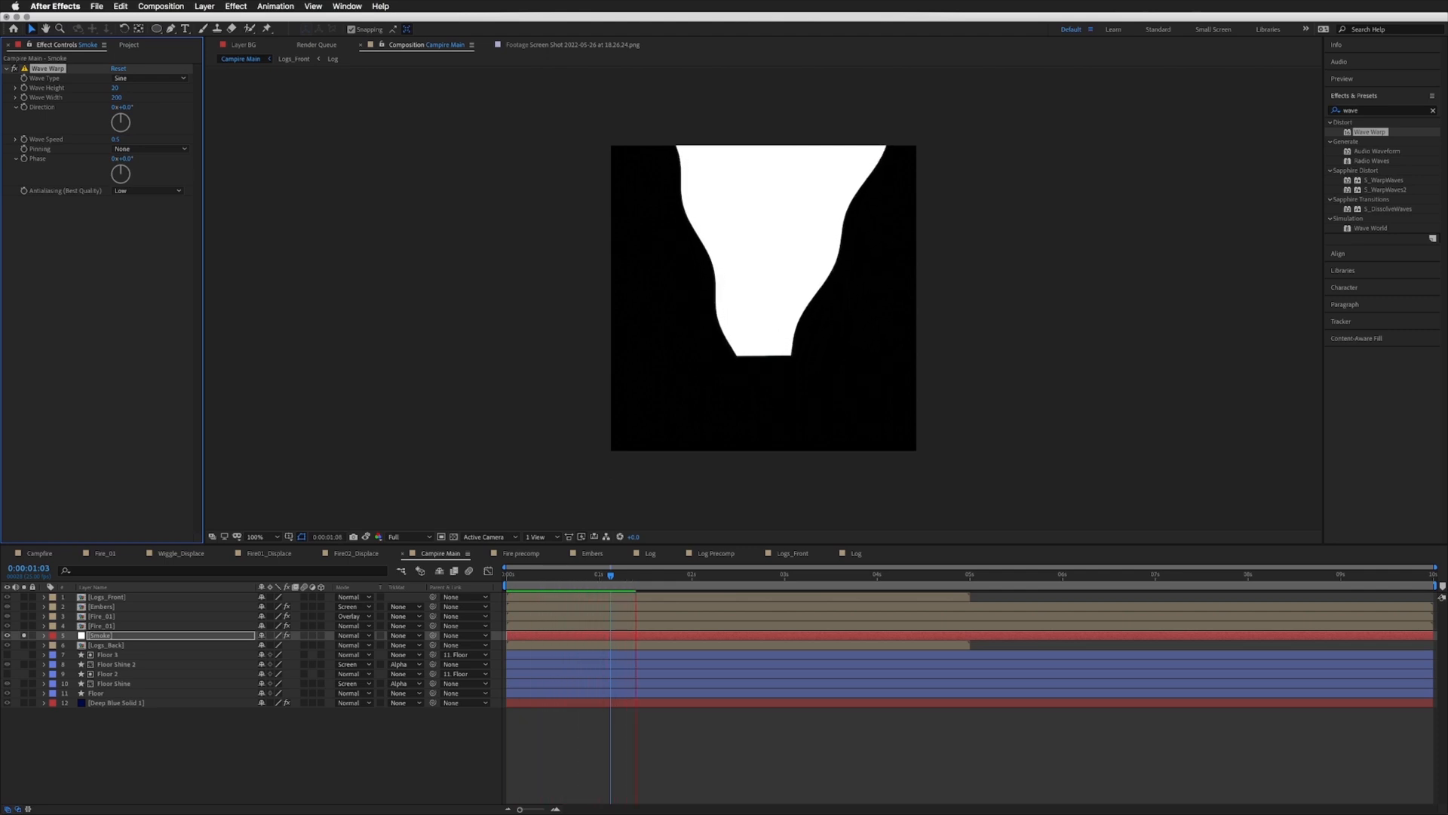
pyautogui.press('space')
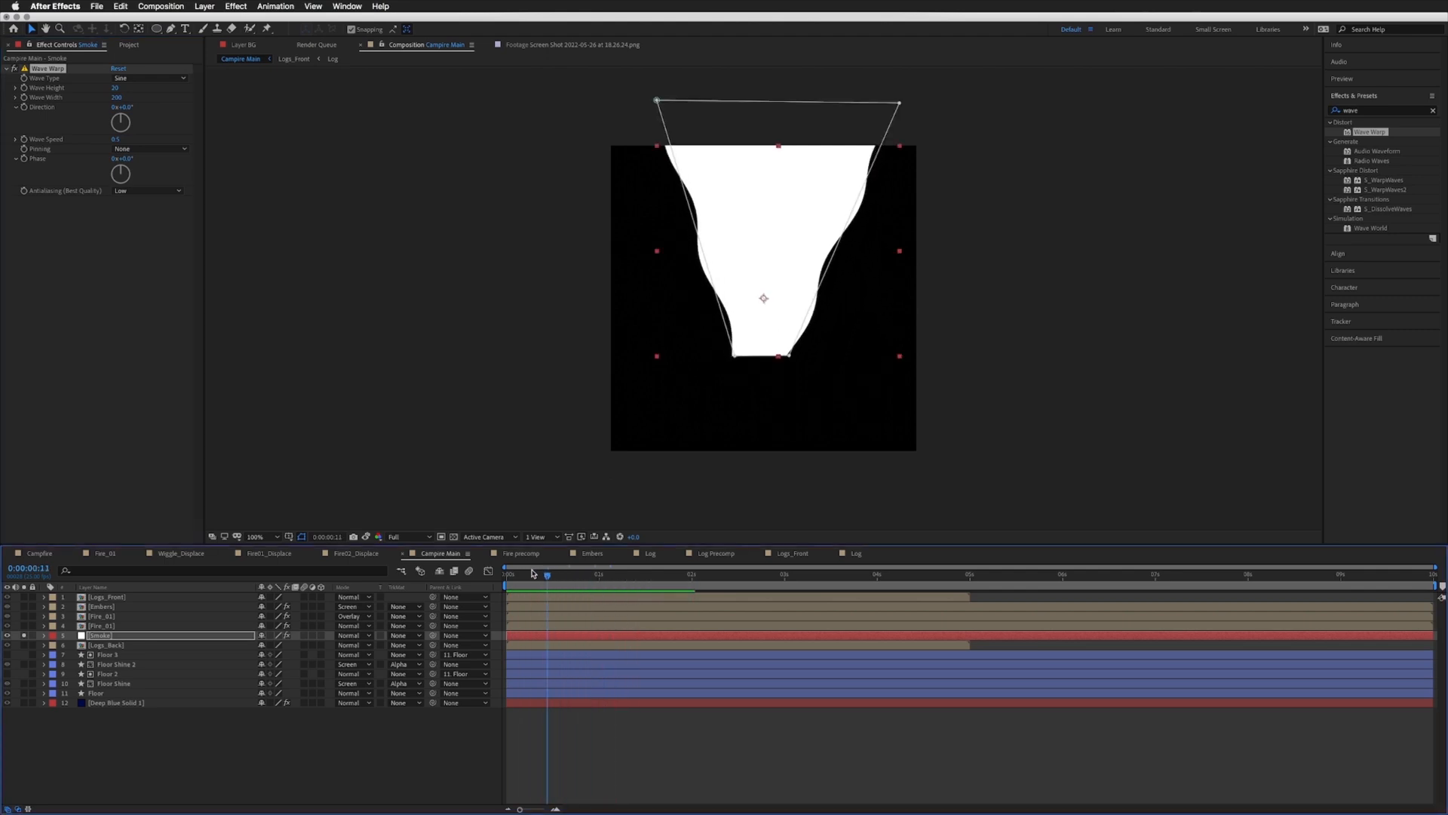
pyautogui.click(555, 574)
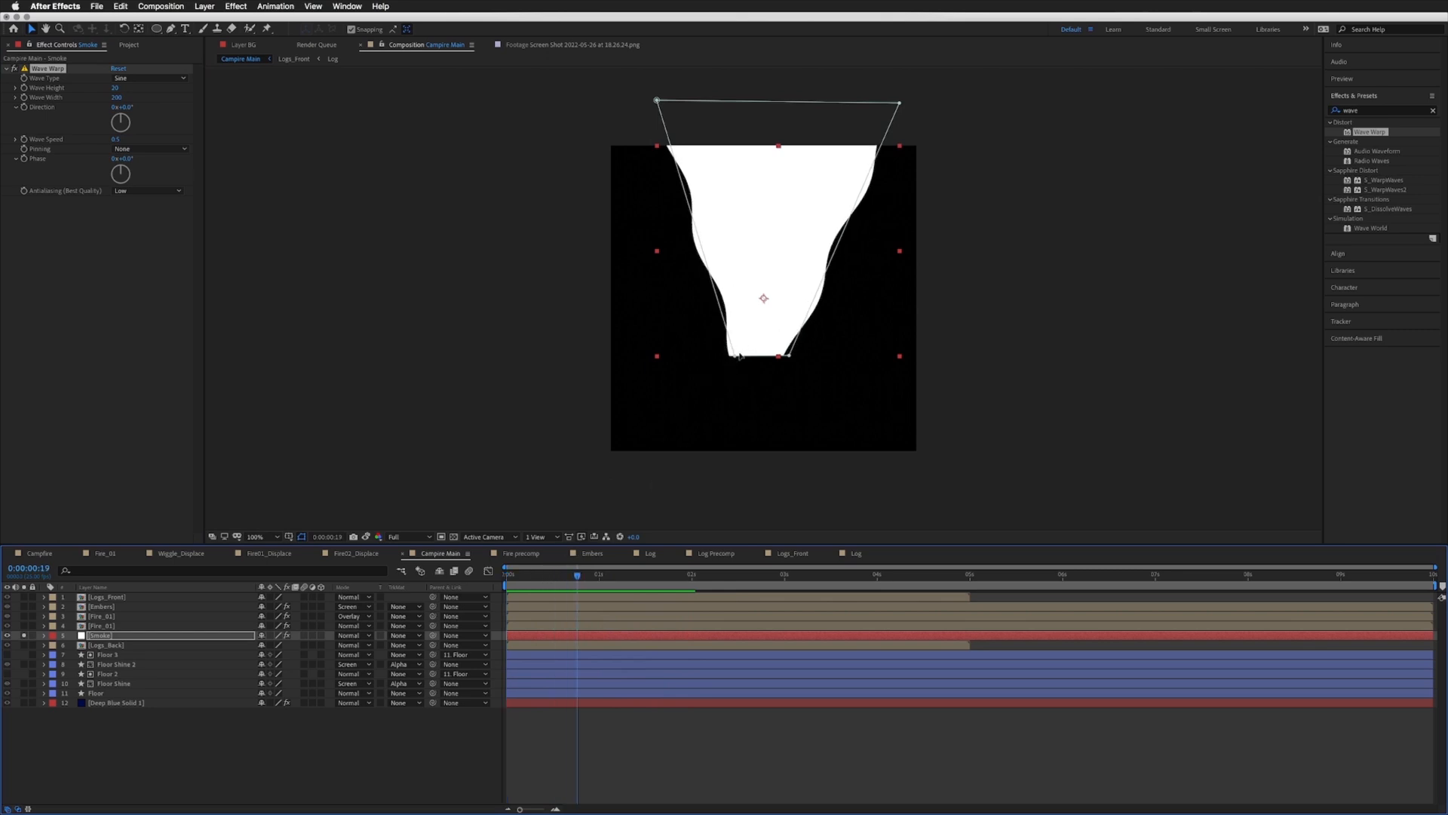
pyautogui.moveTo(594, 579); pyautogui.dragTo(558, 590)
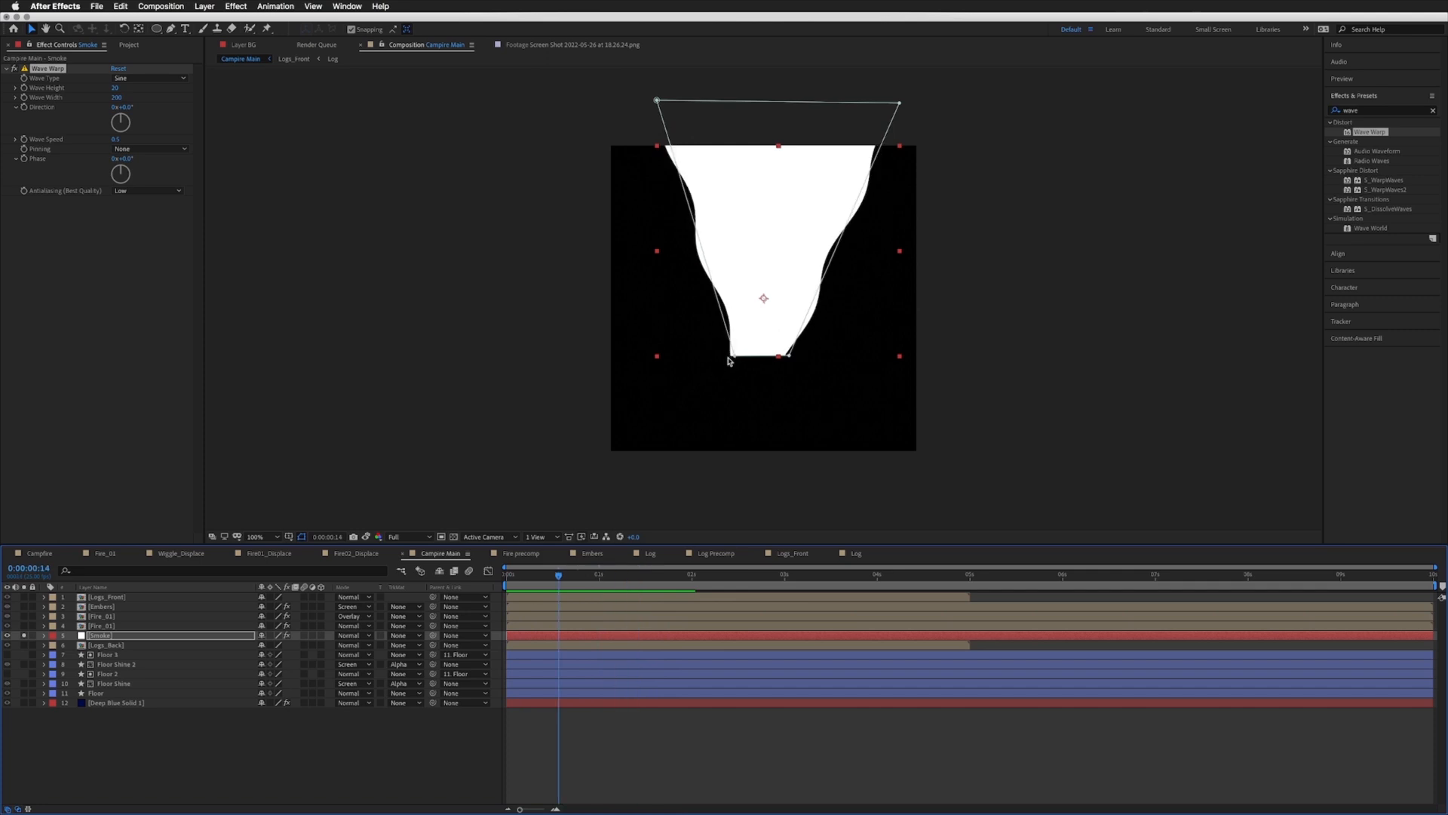
# Step: Set Smoke's Wave Warp pinning to All Edges and scrub the timeline to check the base
pyautogui.click(44, 150)
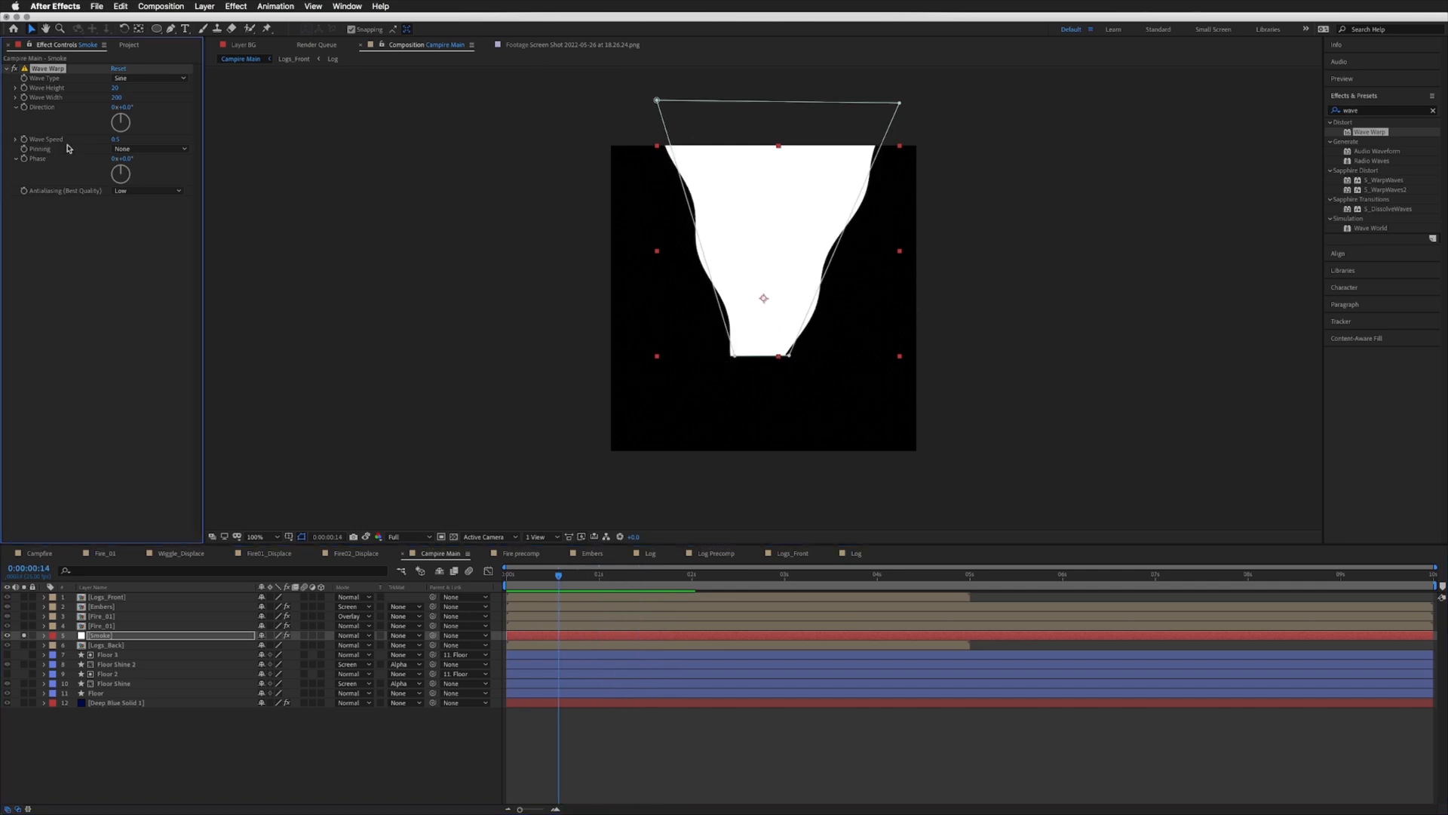
pyautogui.click(155, 148)
pyautogui.click(163, 173)
pyautogui.moveTo(571, 578); pyautogui.dragTo(628, 571)
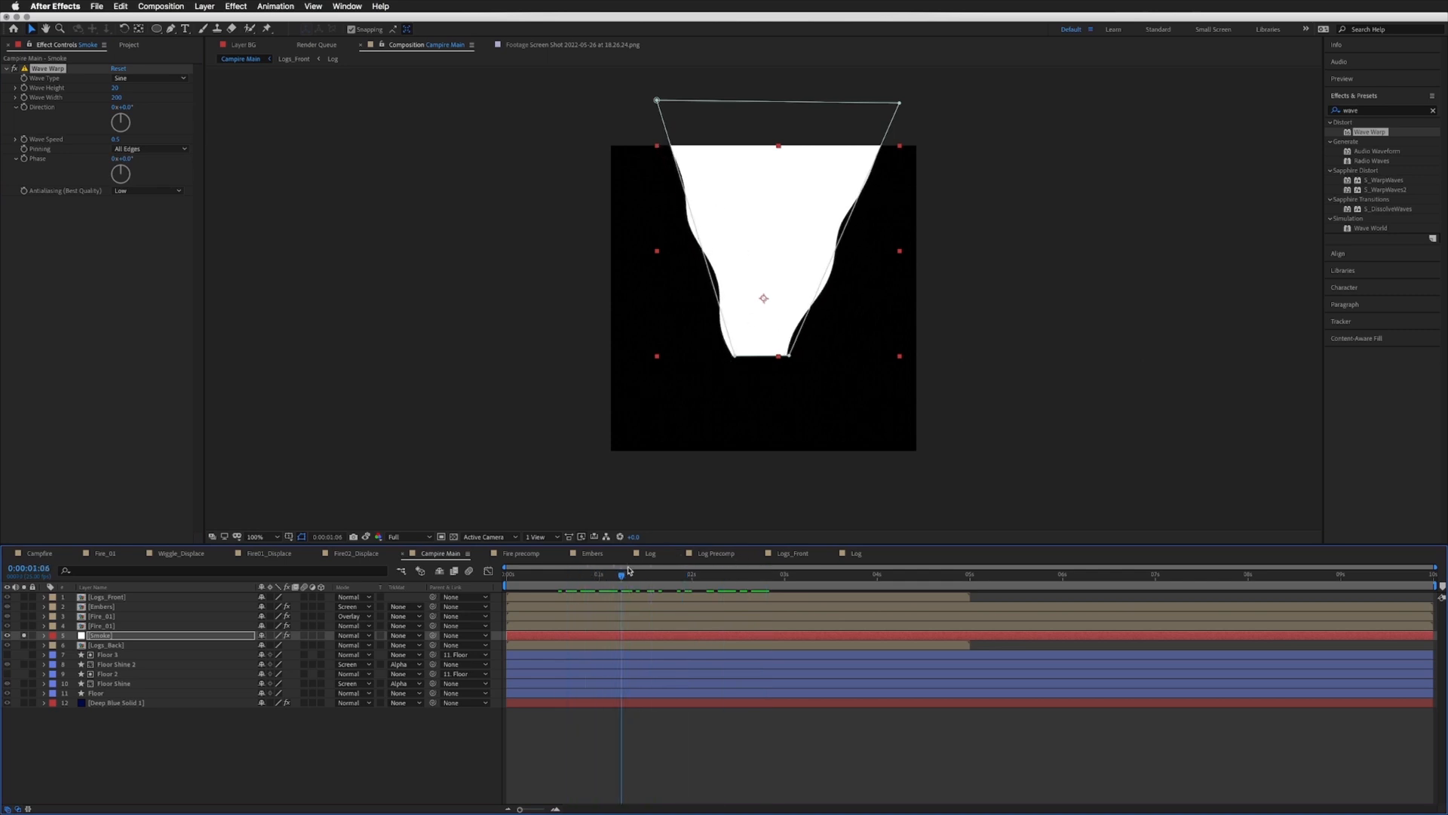
# Step: Move Smoke's mask down until its narrow base meets the layer's bottom edge, and preview the motion
pyautogui.click(102, 637)
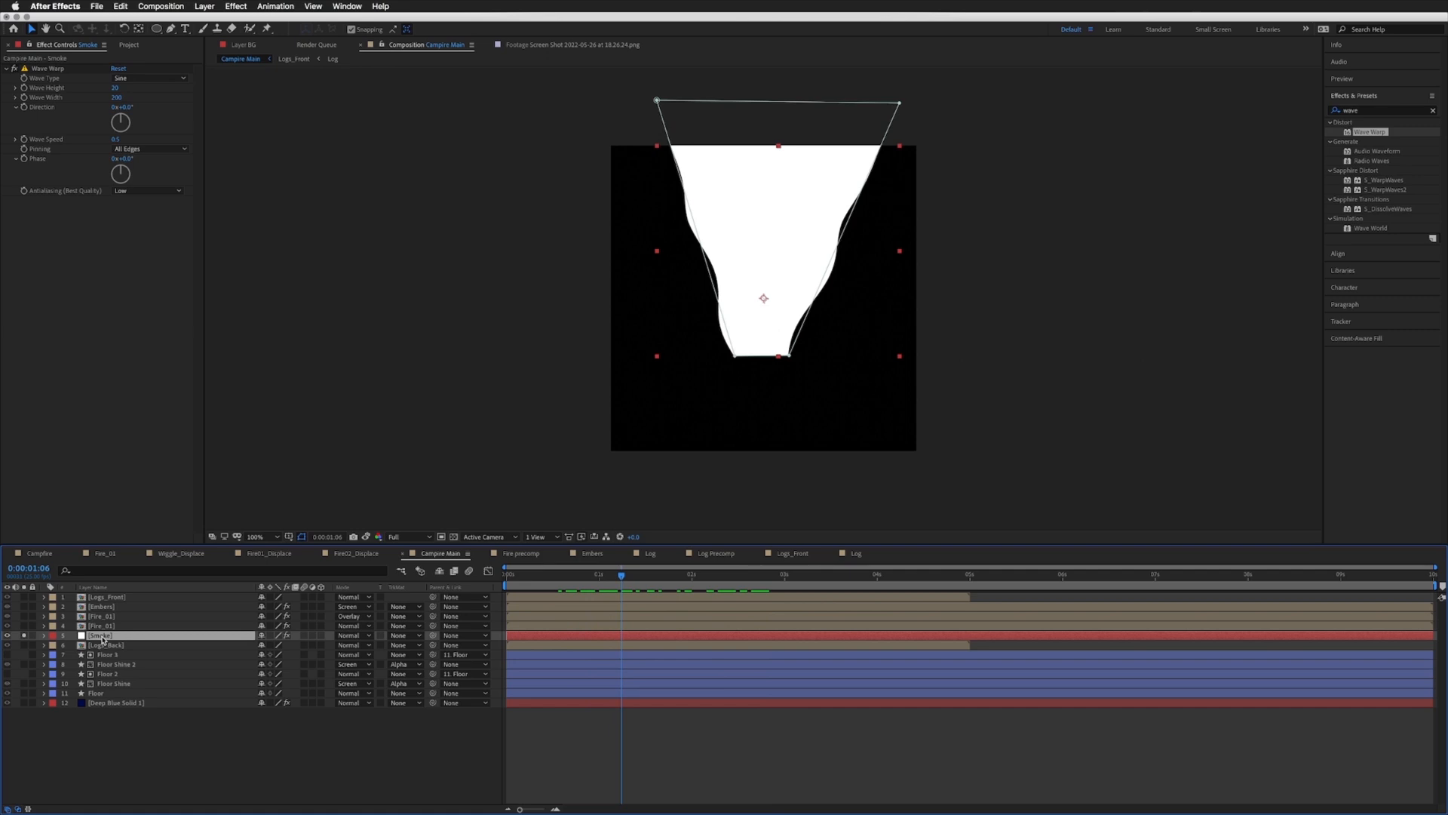
pyautogui.click(898, 106)
pyautogui.moveTo(855, 137); pyautogui.dragTo(854, 233)
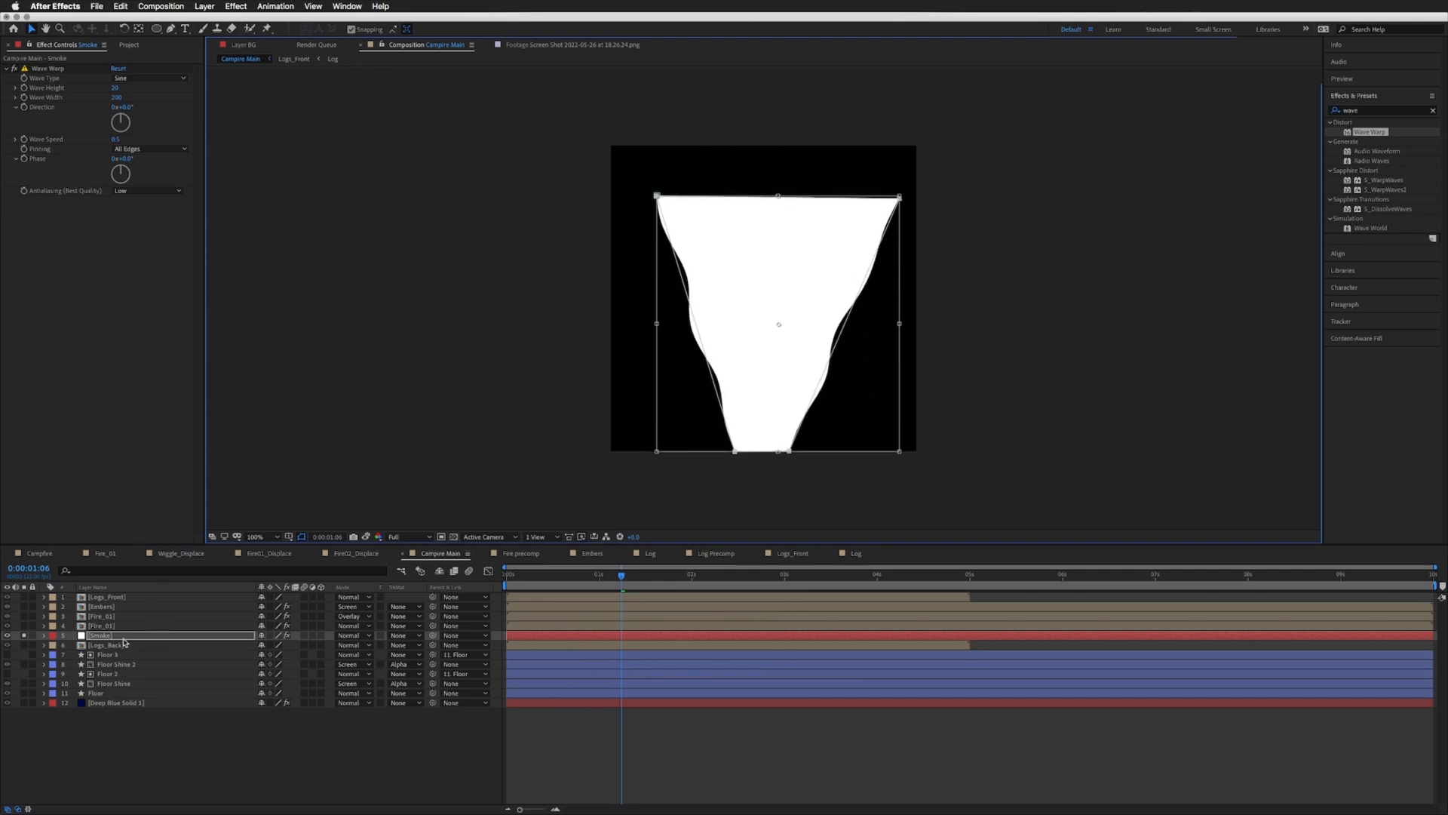
pyautogui.click(112, 638)
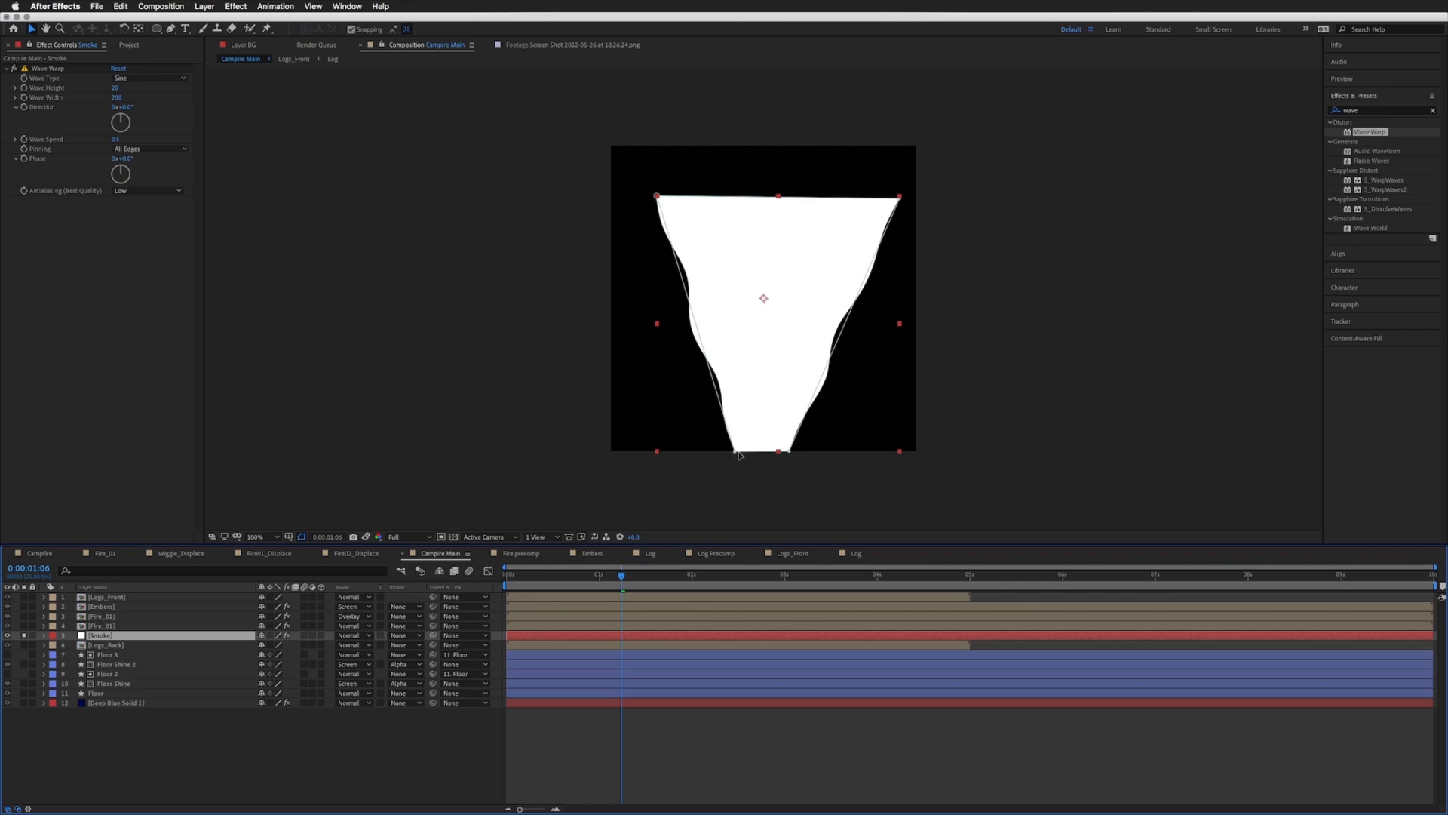
pyautogui.press('space')
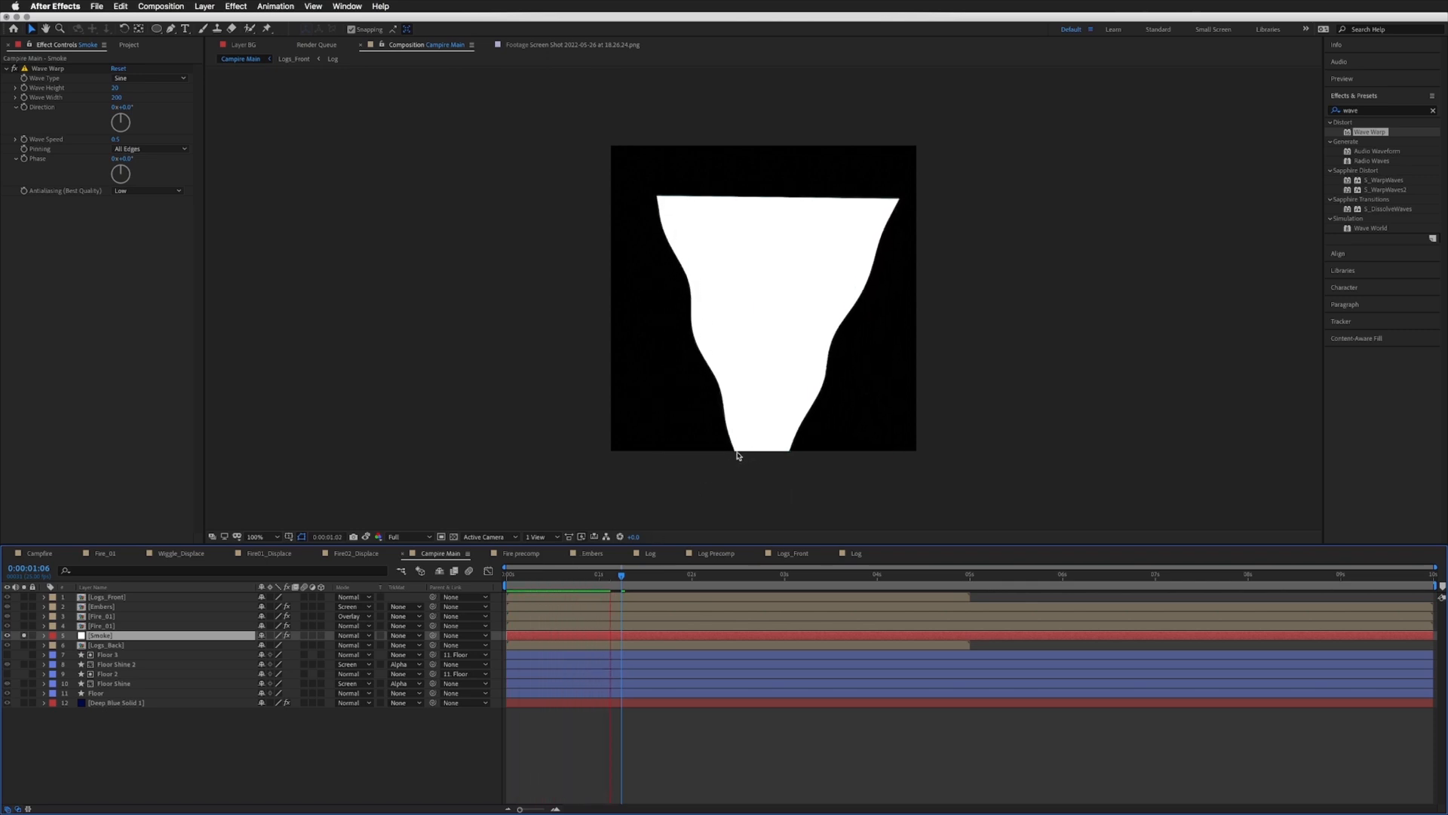
# Step: Reveal Smoke's Position and raise the whole layer vertically so the column extends above the composition
pyautogui.press('p')
pyautogui.press('p')
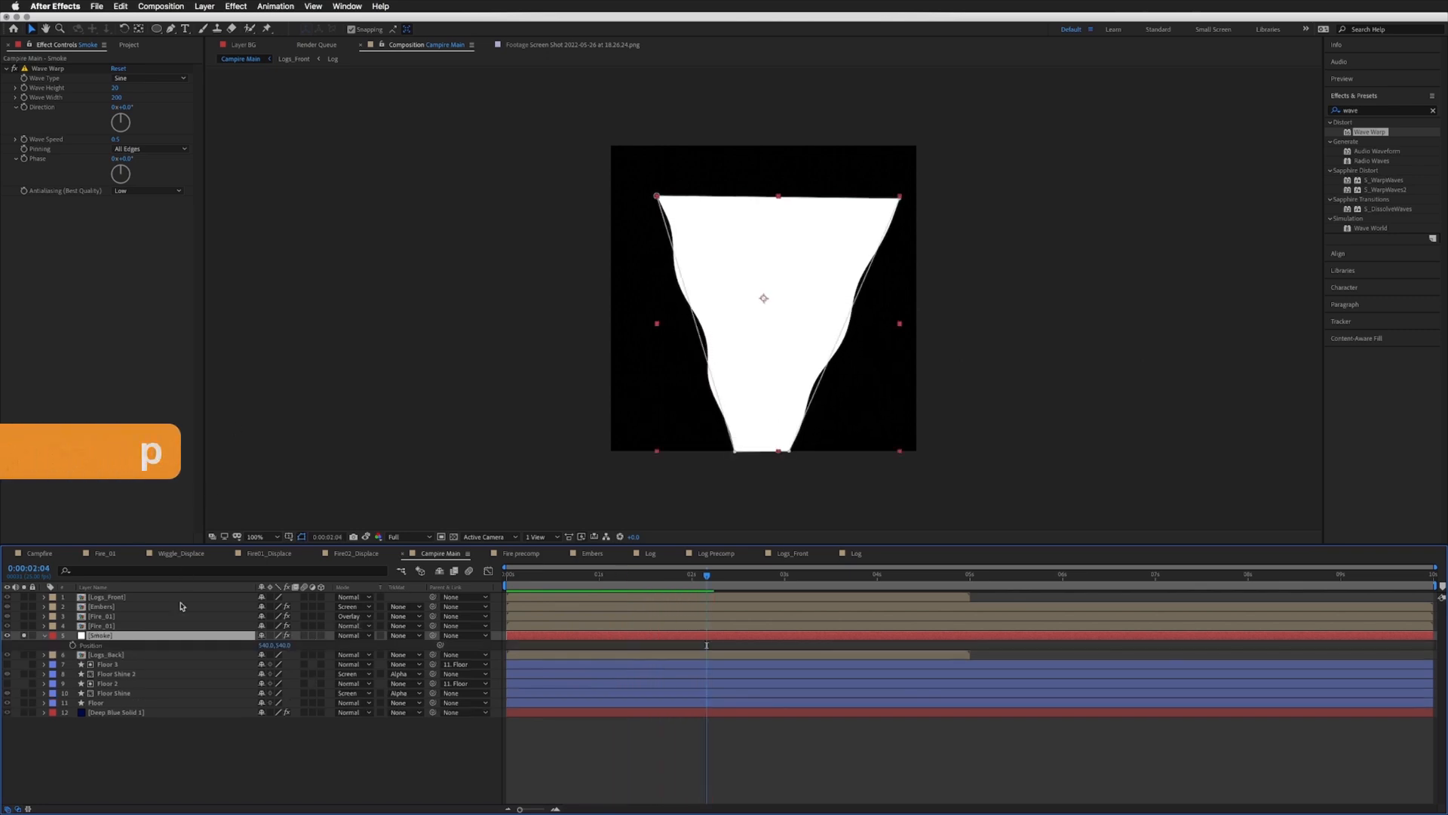
pyautogui.moveTo(280, 645); pyautogui.dragTo(24, 635)
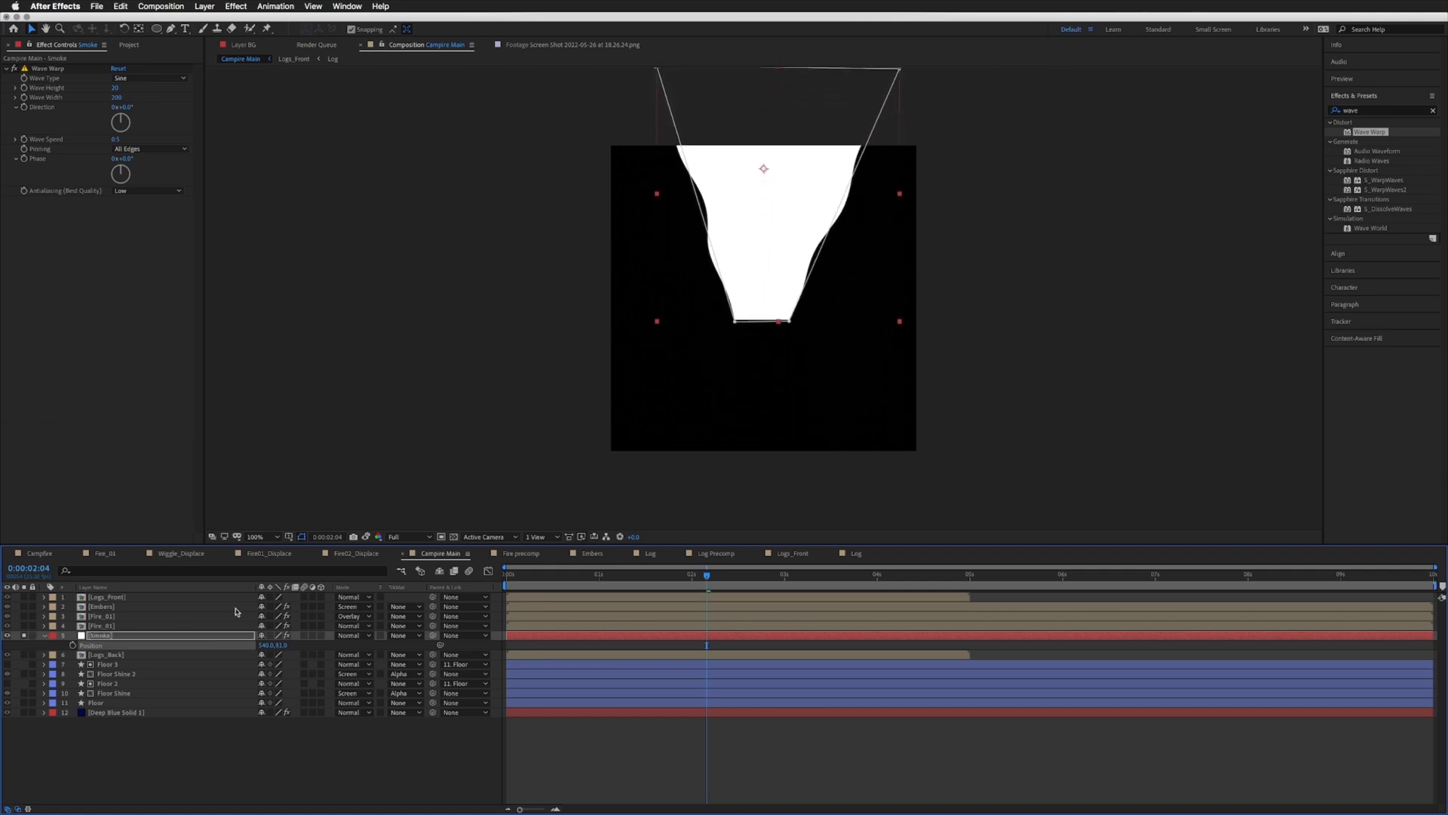
# Step: Switch Smoke's mask mode to None to inspect the solid's bottom edge, and return it to Add
pyautogui.press('m')
pyautogui.click(279, 645)
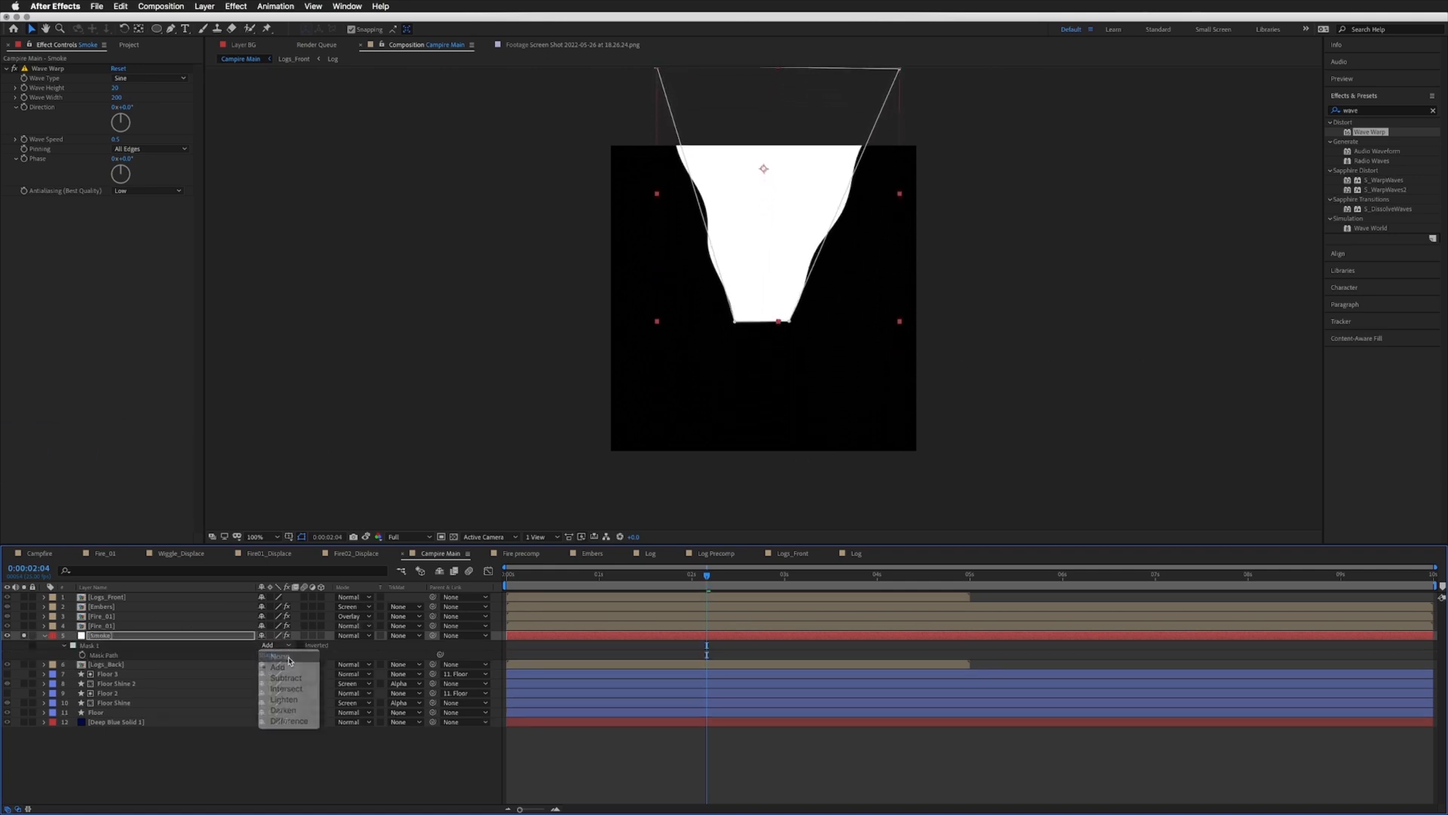
pyautogui.click(281, 646)
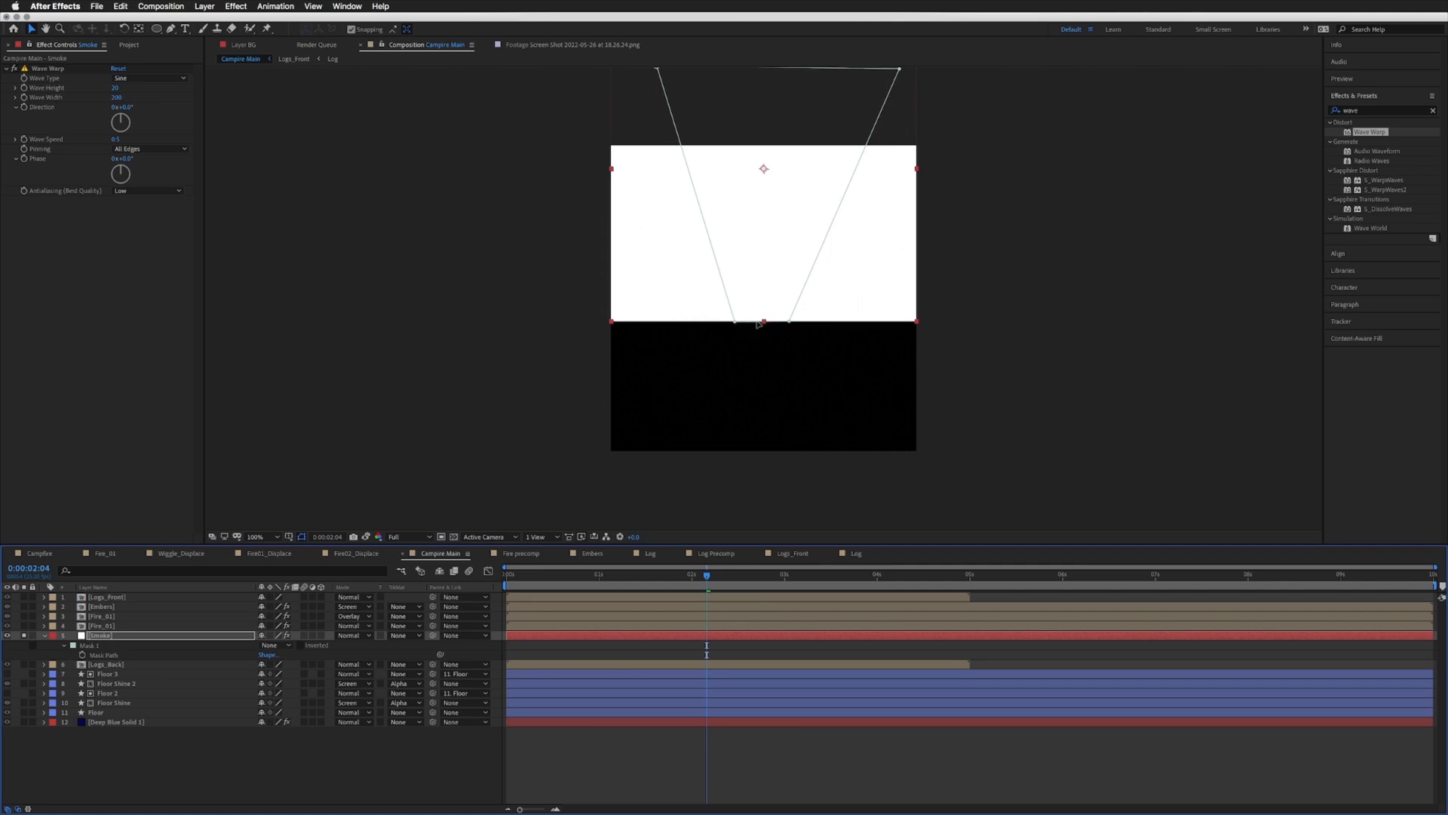
pyautogui.click(299, 647)
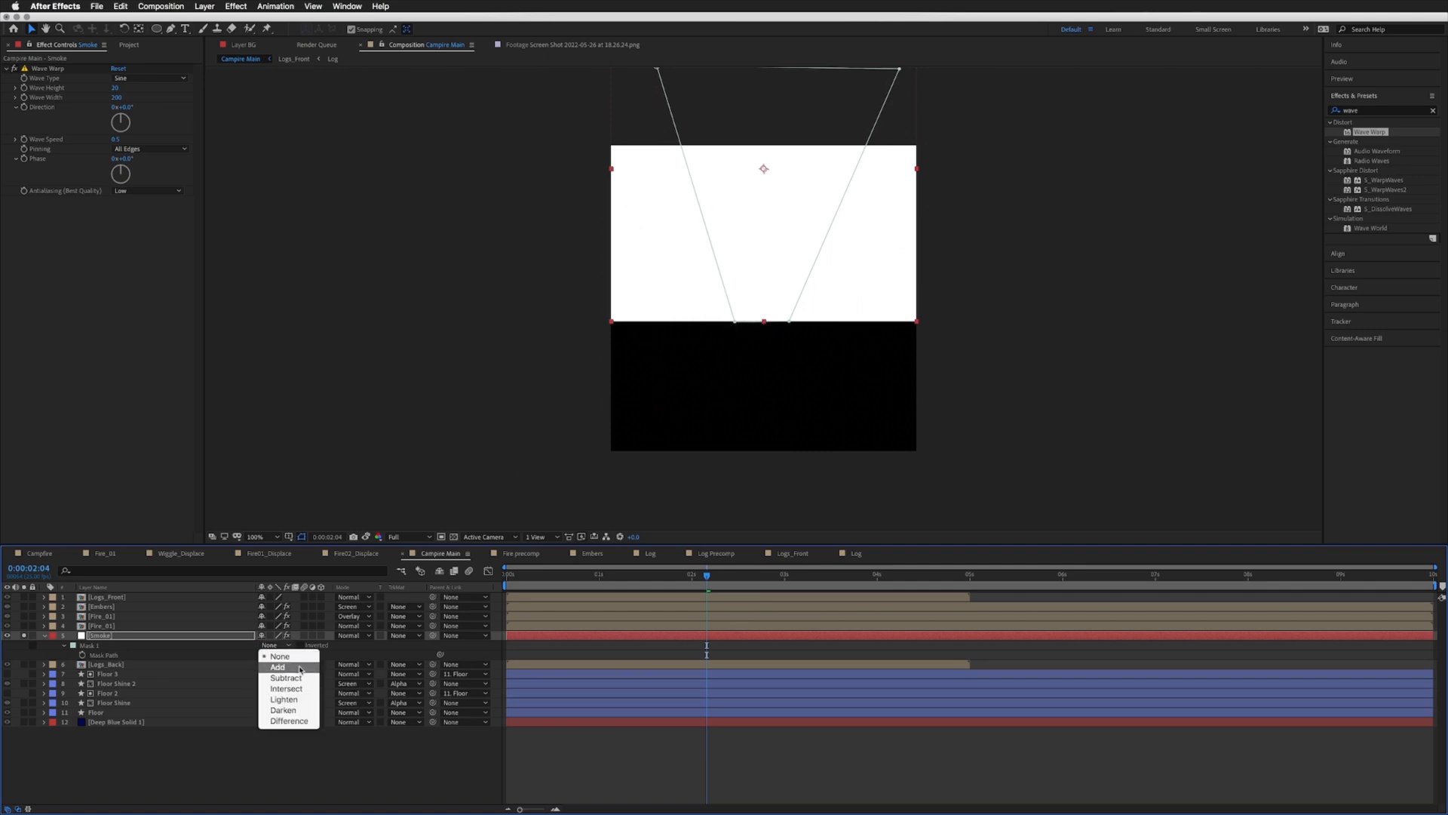
pyautogui.click(301, 658)
# Step: Unsolo Smoke and nudge the layer down until its base sits behind the logs
pyautogui.click(23, 636)
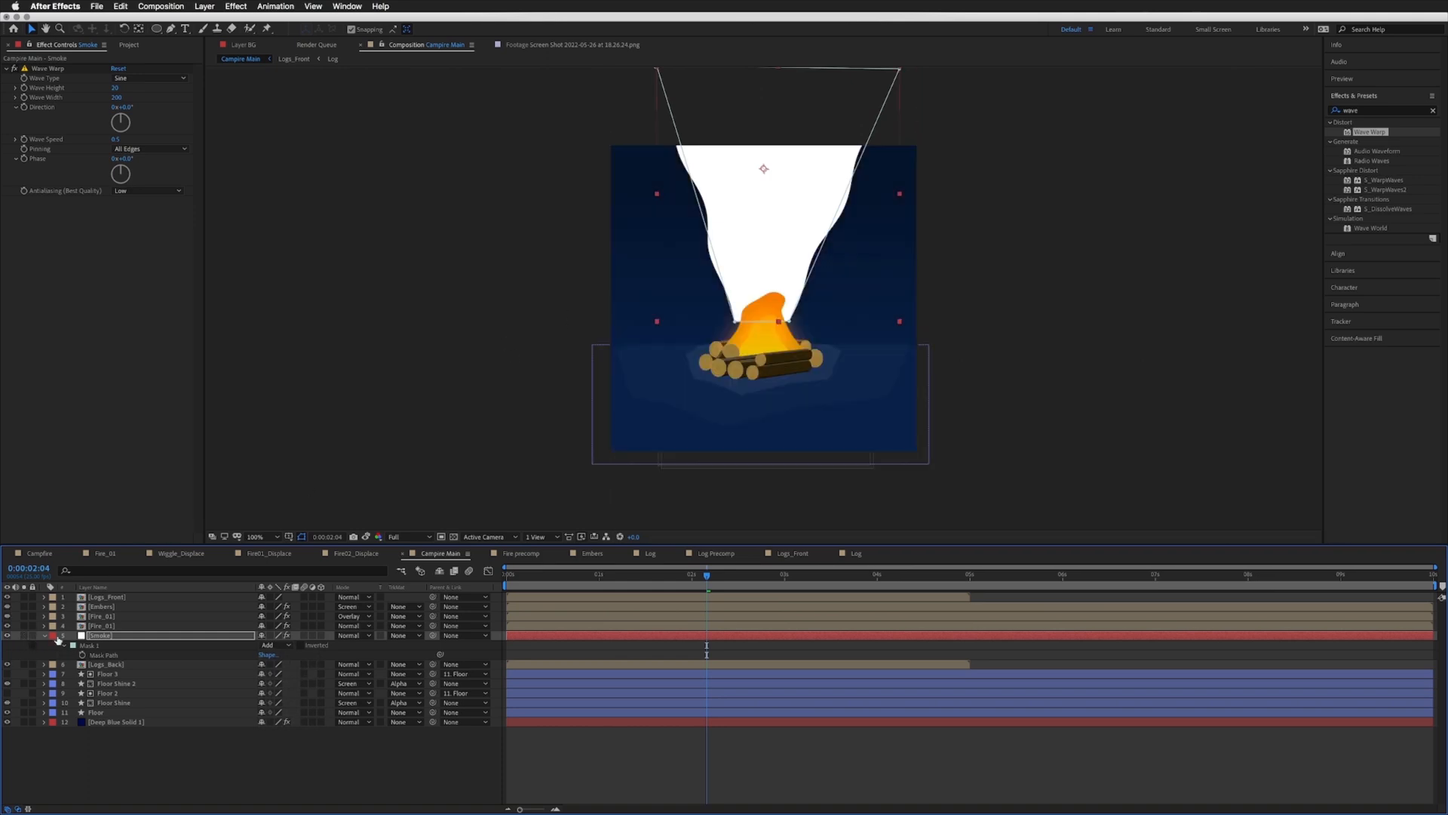
pyautogui.hotkey('shift', 'Down')
pyautogui.hotkey('shift', 'Down')
pyautogui.hotkey('shift', 'Down')
pyautogui.hotkey('shift', 'Down')
pyautogui.hotkey('shift', 'Down')
pyautogui.hotkey('shift', 'Down')
pyautogui.hotkey('shift', 'Down')
pyautogui.hotkey('shift', 'Down')
pyautogui.hotkey('shift', 'Down')
pyautogui.hotkey('shift', 'Down')
pyautogui.hotkey('shift', 'Down')
pyautogui.hotkey('shift', 'Down')
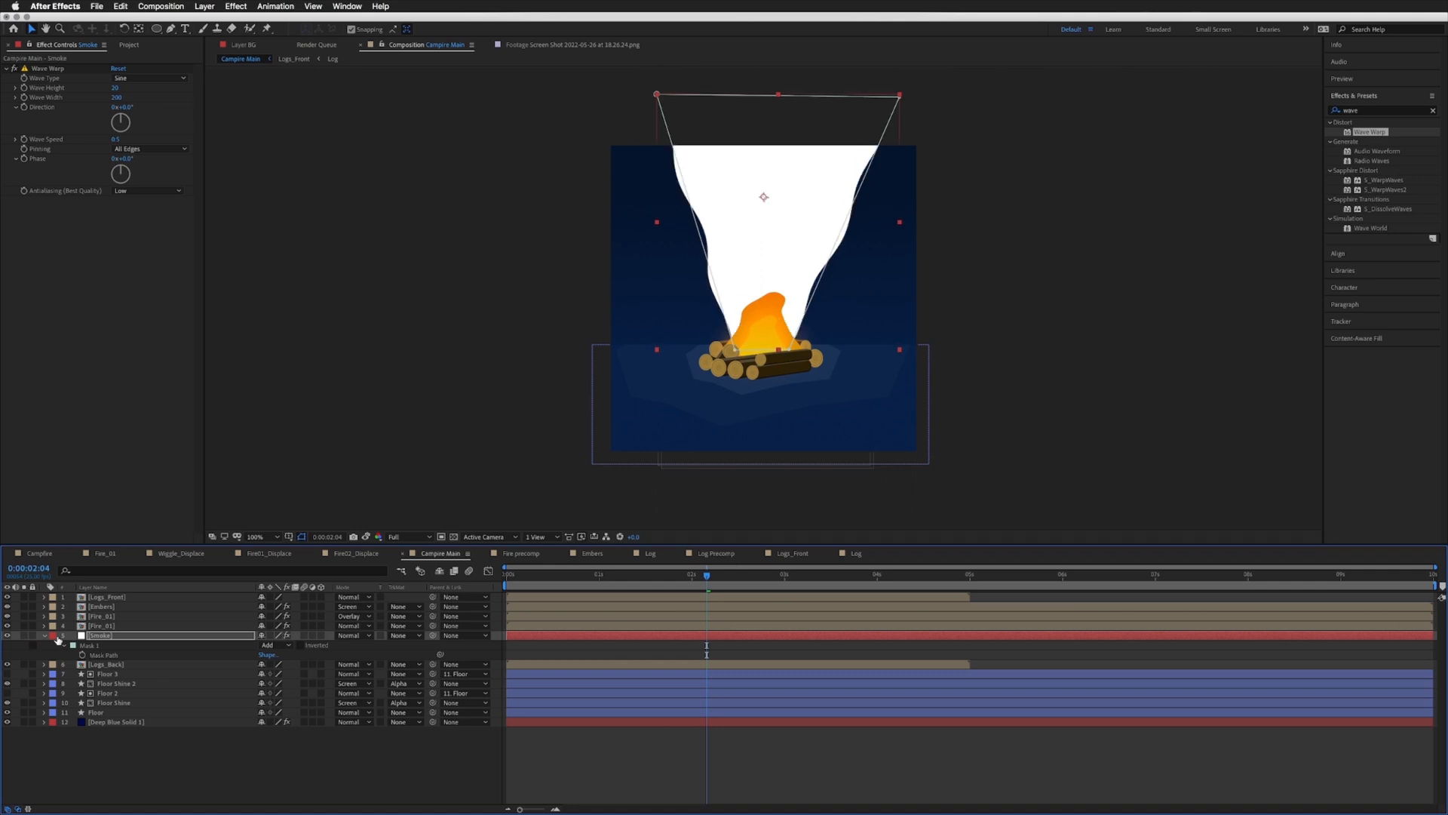
# Step: Try Smoke's opacity at 10% and at 5% against the scene
pyautogui.click(103, 637)
pyautogui.press('t')
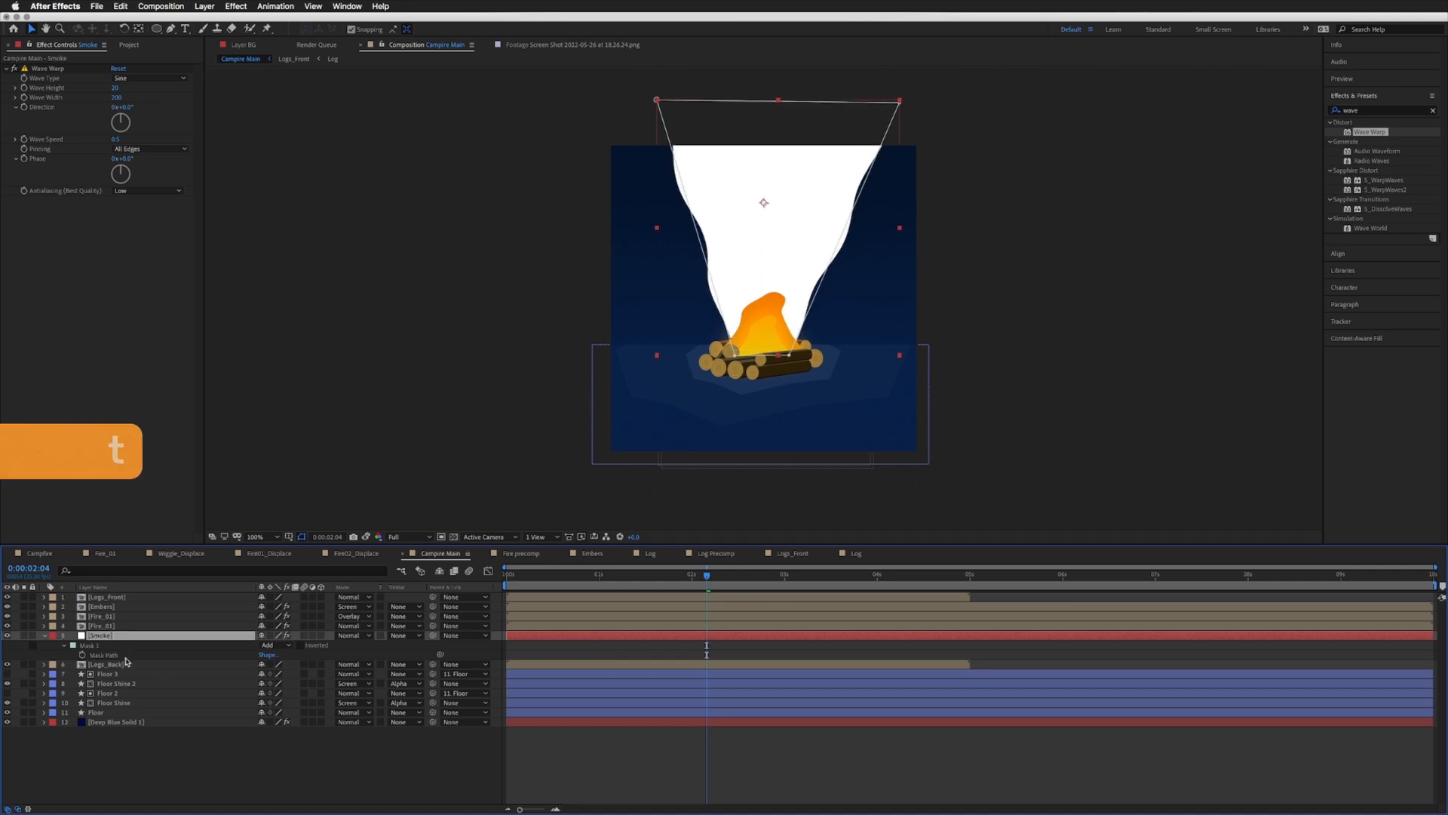
pyautogui.click(266, 646)
pyautogui.write('10')
pyautogui.press('Return')
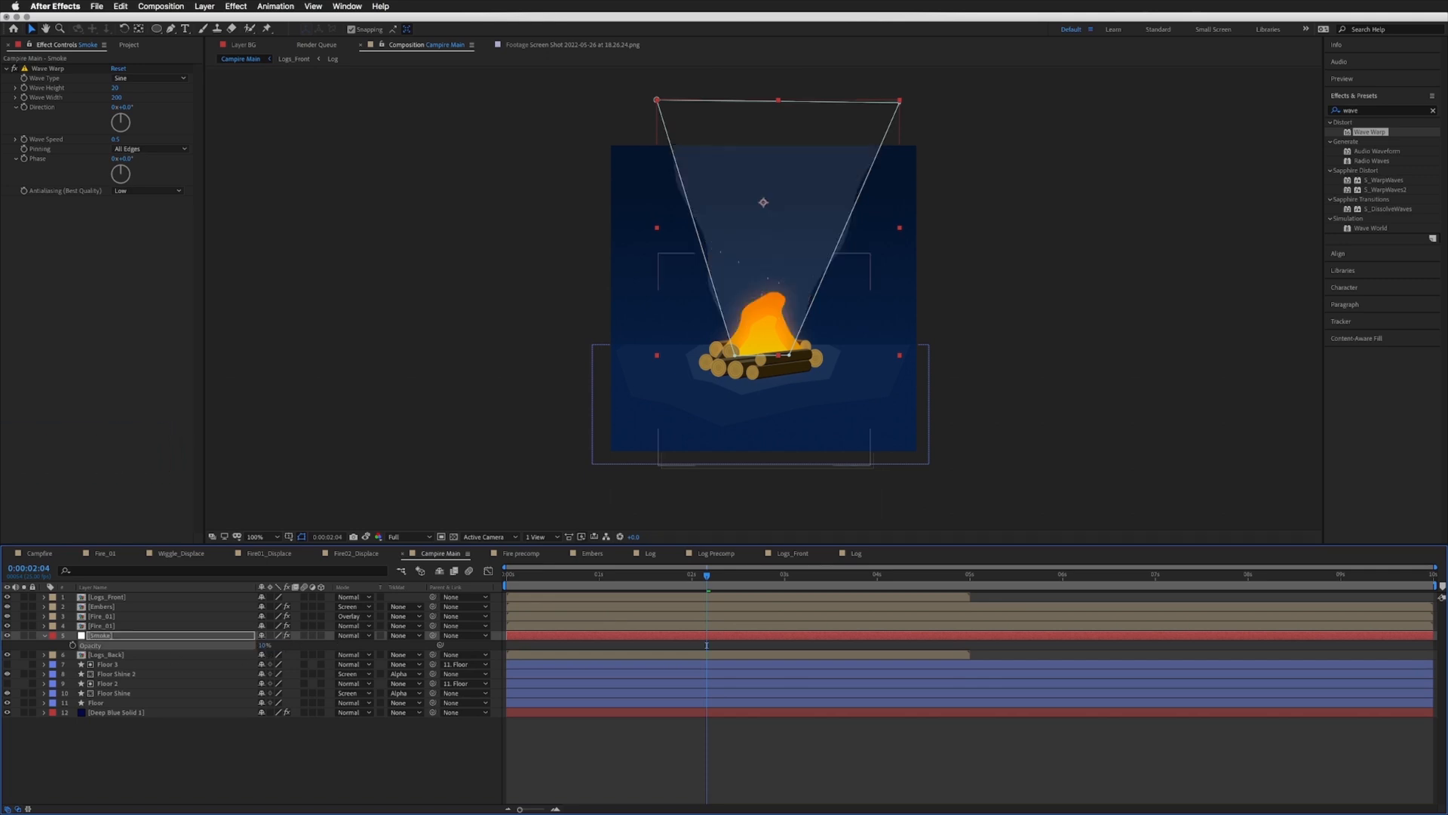
pyautogui.click(266, 646)
pyautogui.write('5')
pyautogui.press('Return')
pyautogui.click(643, 771)
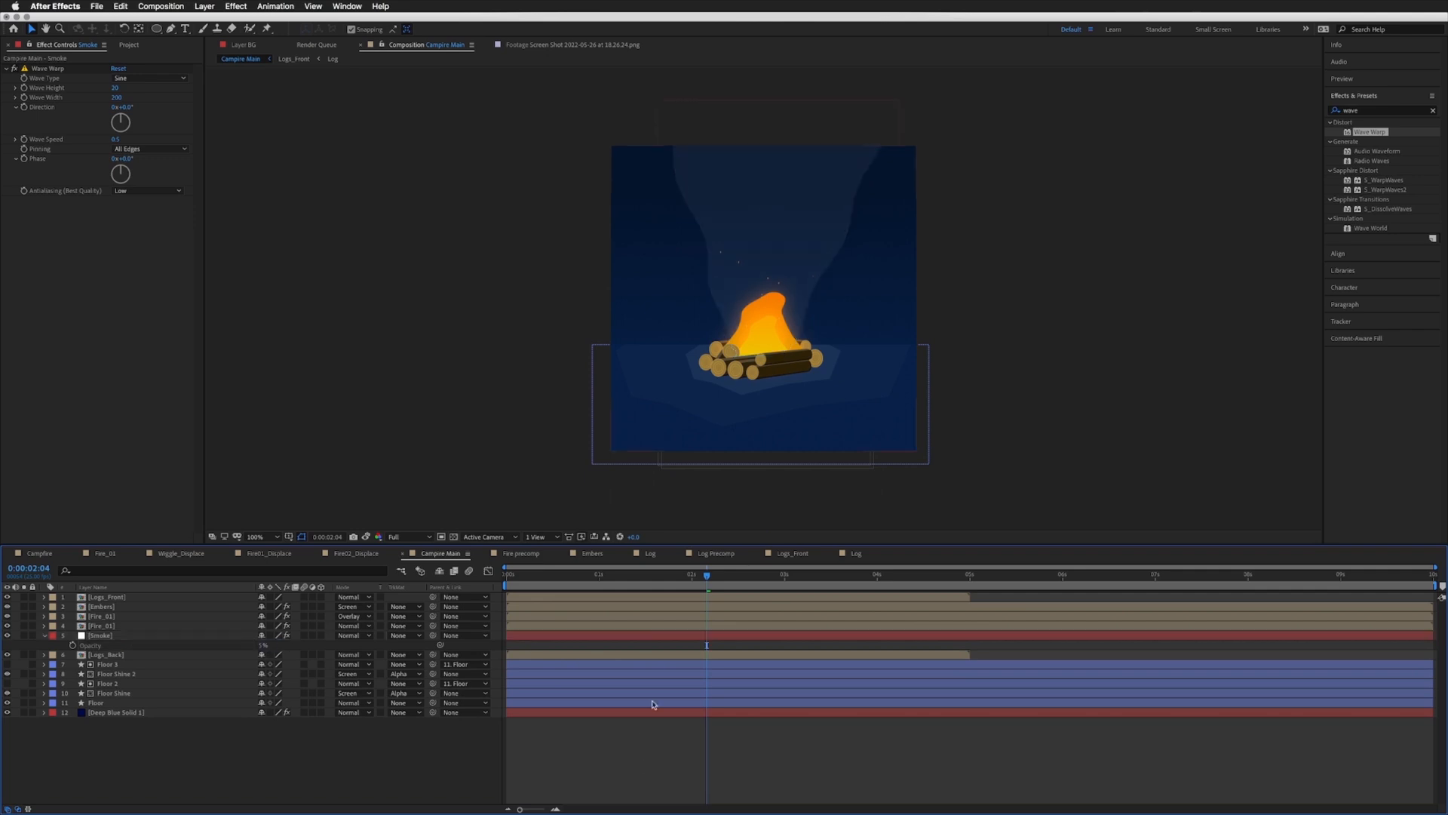
# Step: Set Smoke's opacity to 3% and preview the scene
pyautogui.click(266, 646)
pyautogui.write('3')
pyautogui.press('Return')
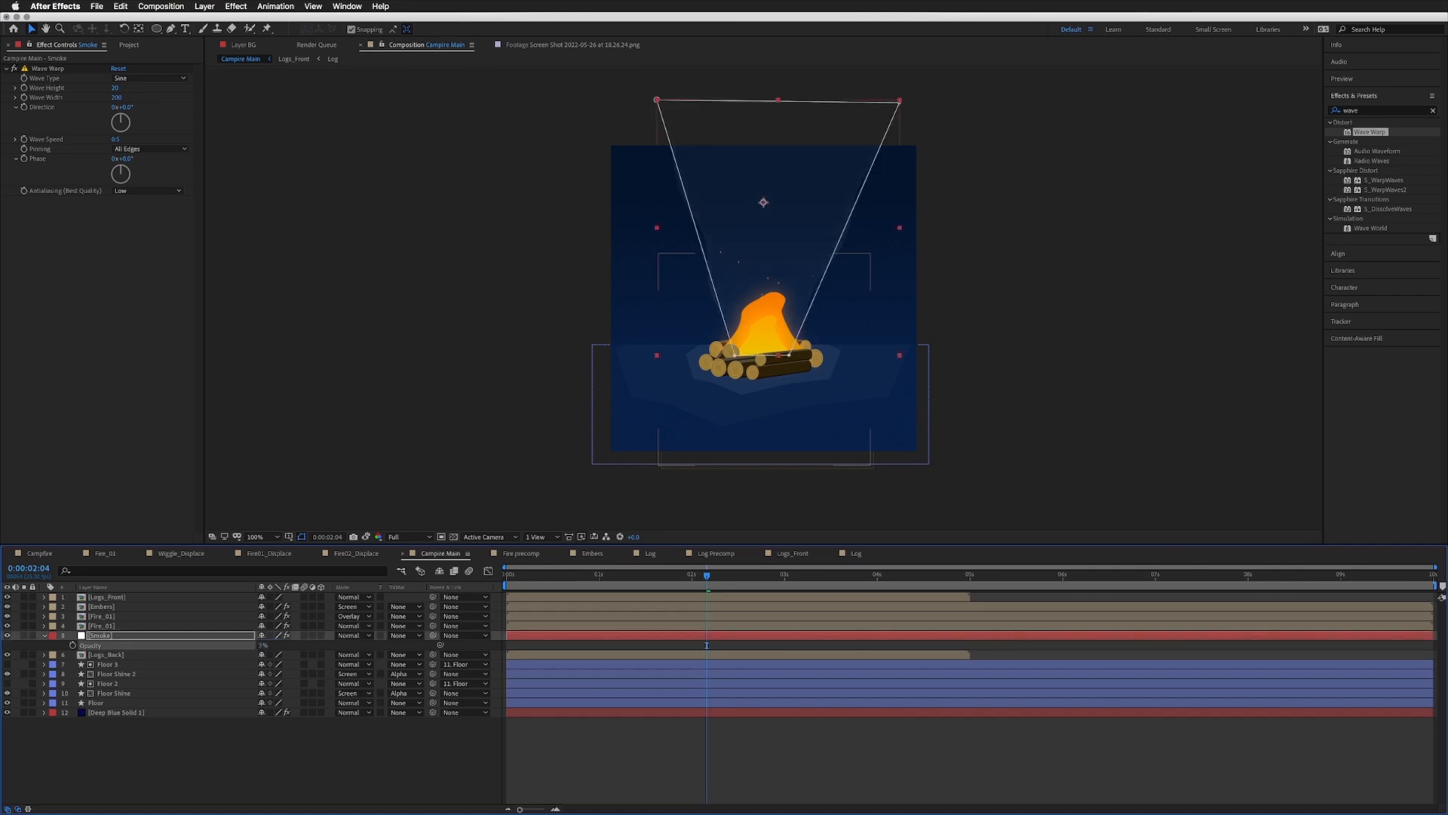
pyautogui.click(695, 730)
pyautogui.press('space')
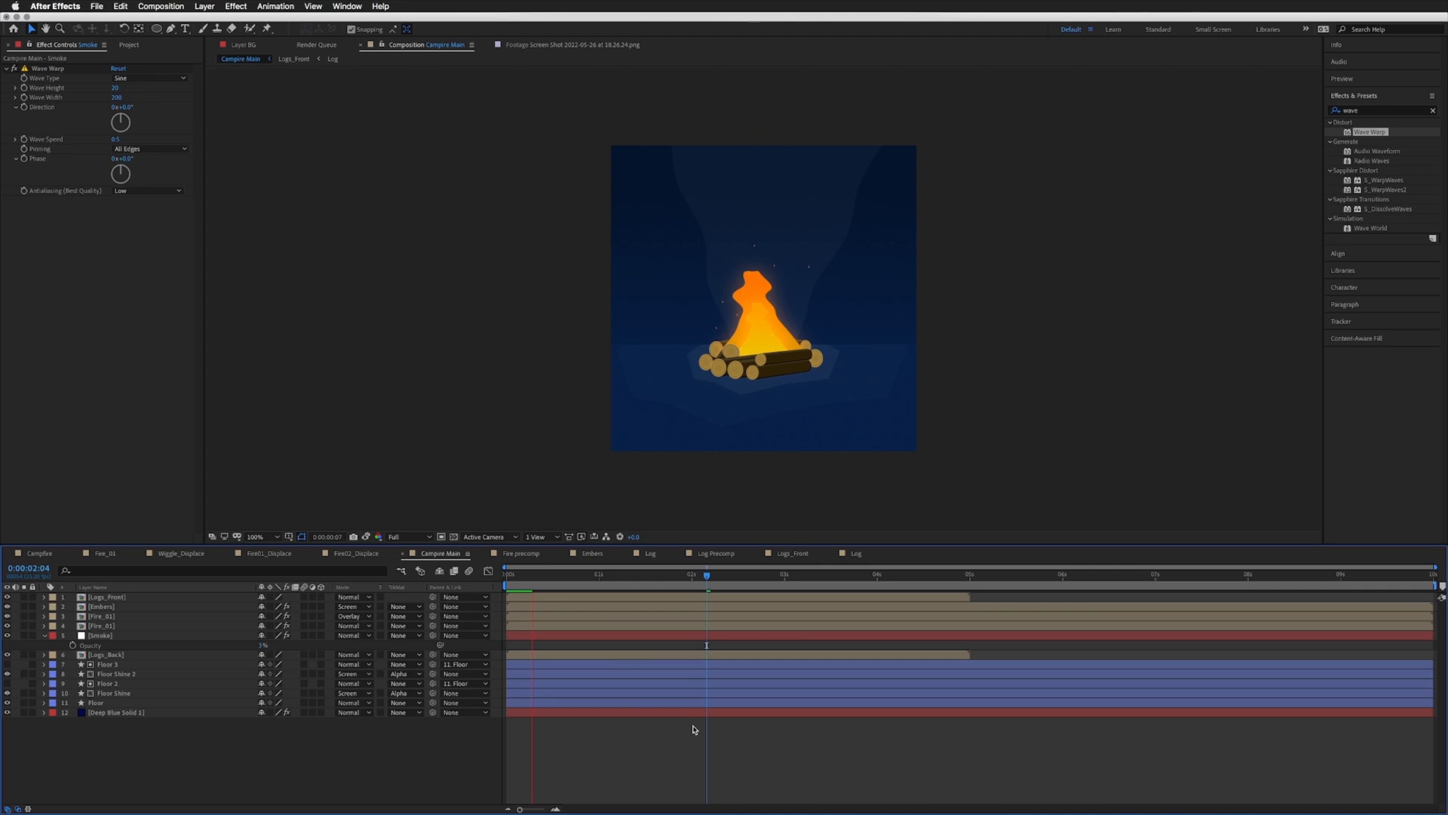
# Step: Add a wide rectangular mask over the upper part of Smoke and set its mode to Subtract
pyautogui.click(695, 635)
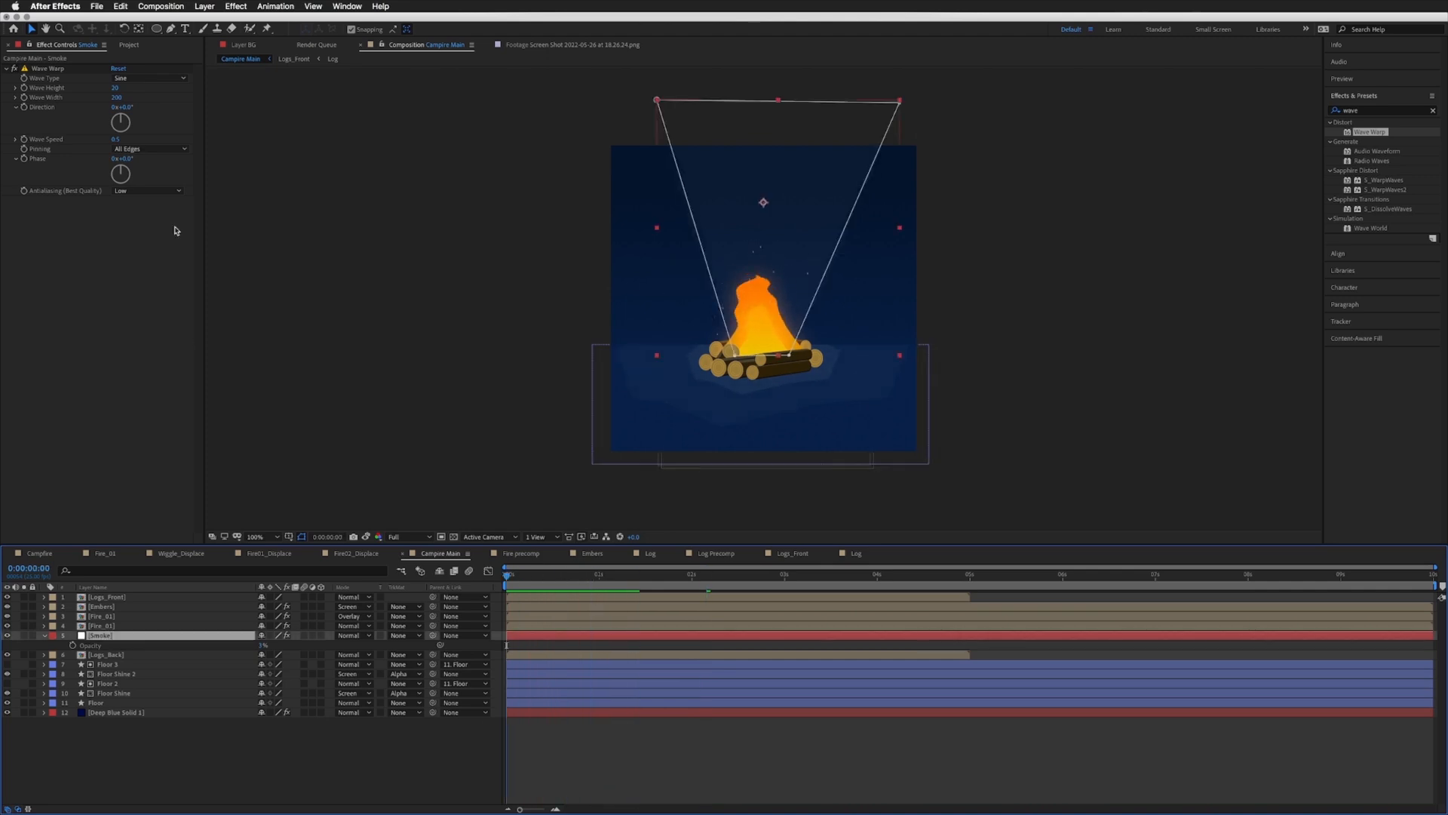
pyautogui.moveTo(156, 30); pyautogui.dragTo(192, 30)
pyautogui.click(99, 638)
pyautogui.press(',')
pyautogui.moveTo(650, 278); pyautogui.dragTo(623, 328)
pyautogui.moveTo(554, 105)
pyautogui.mouseDown()
pyautogui.moveTo(977, 273)
pyautogui.moveTo(989, 305)
pyautogui.mouseUp()
pyautogui.click(95, 656)
pyautogui.click(285, 655)
pyautogui.click(285, 685)
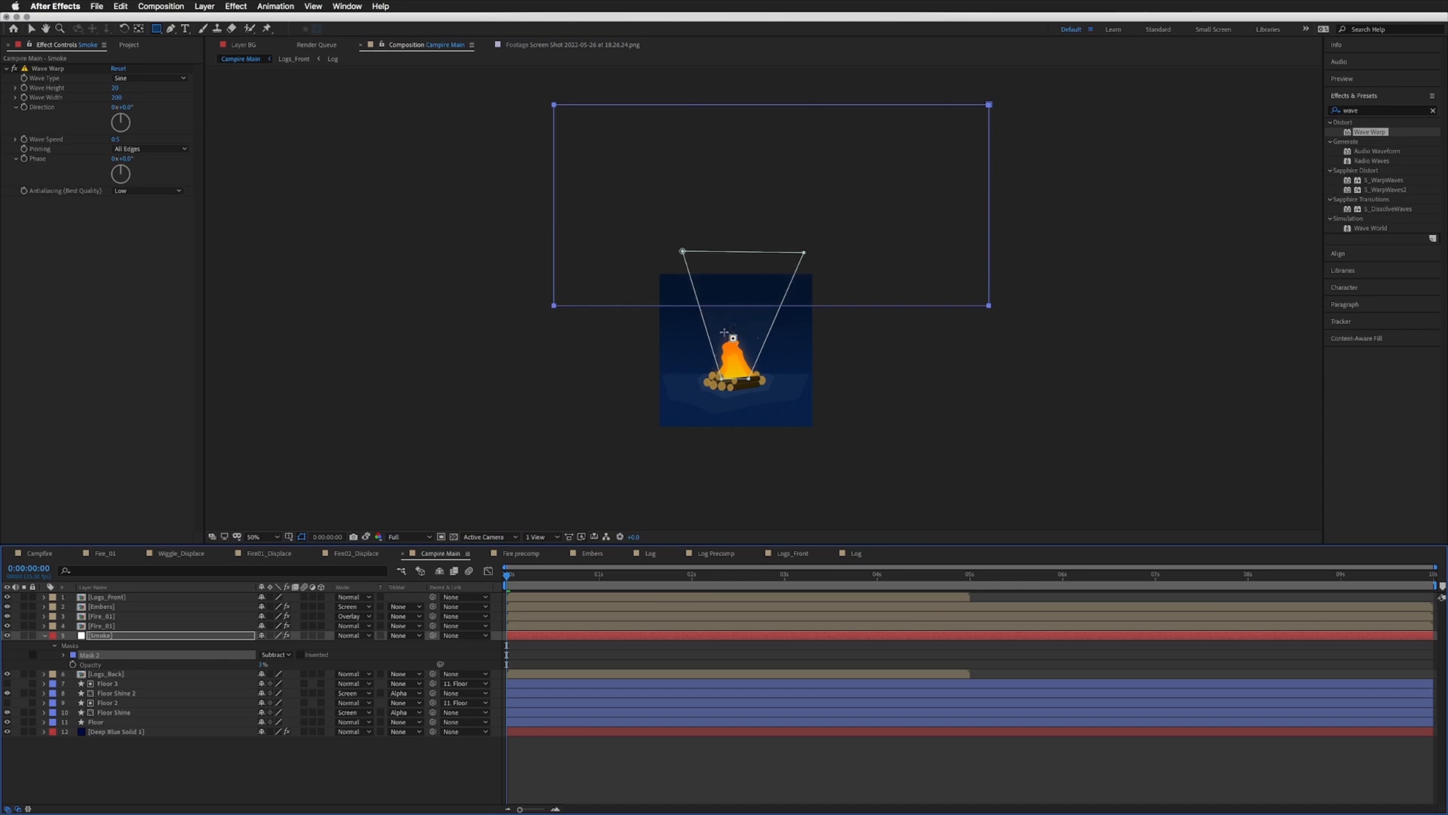
# Step: Feather Smoke's subtracting mask to about 322 pixels so the column's top fades out, and preview the result
pyautogui.click(63, 655)
pyautogui.moveTo(270, 673); pyautogui.dragTo(421, 675)
pyautogui.click(562, 666)
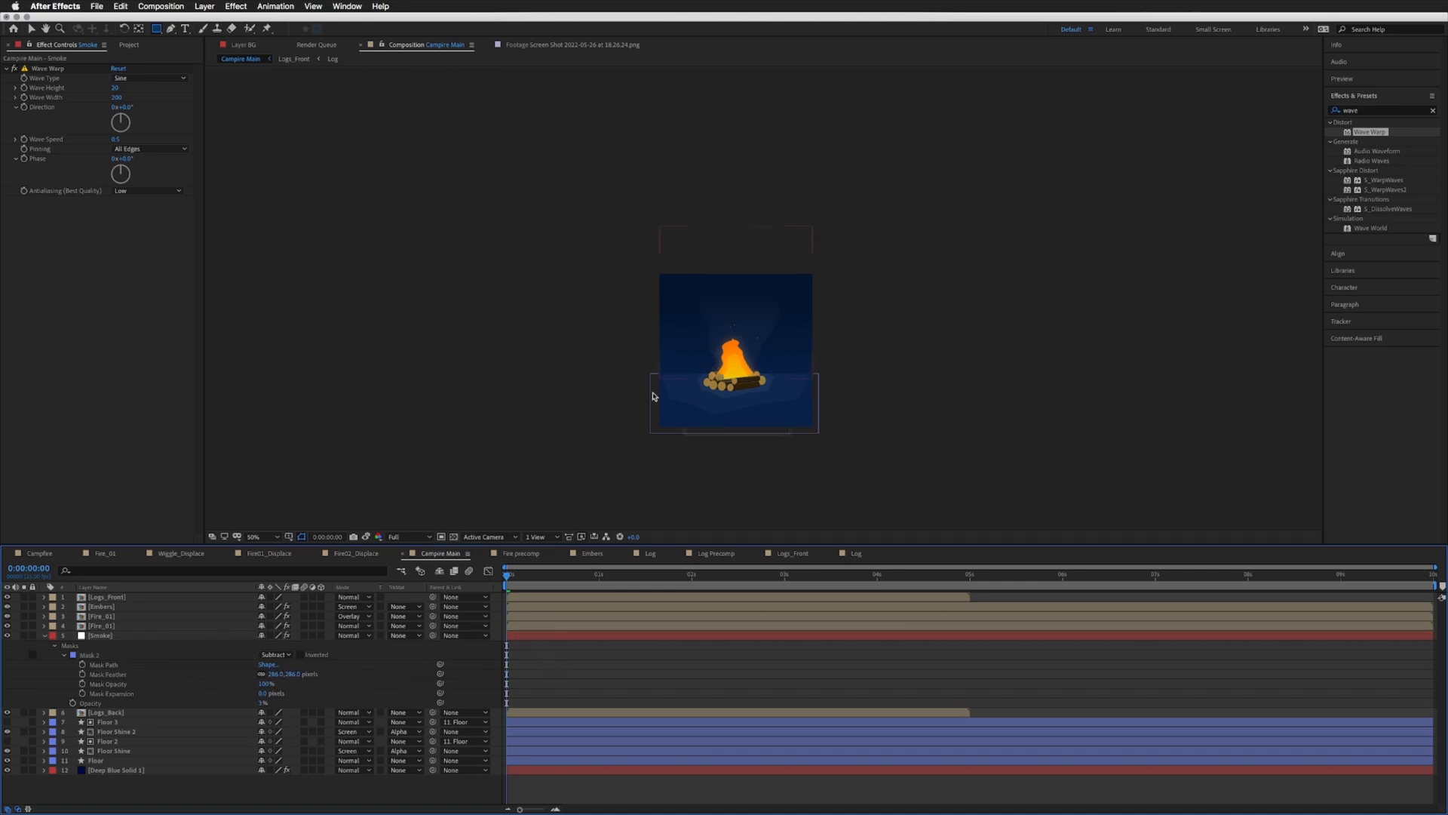
pyautogui.press('.')
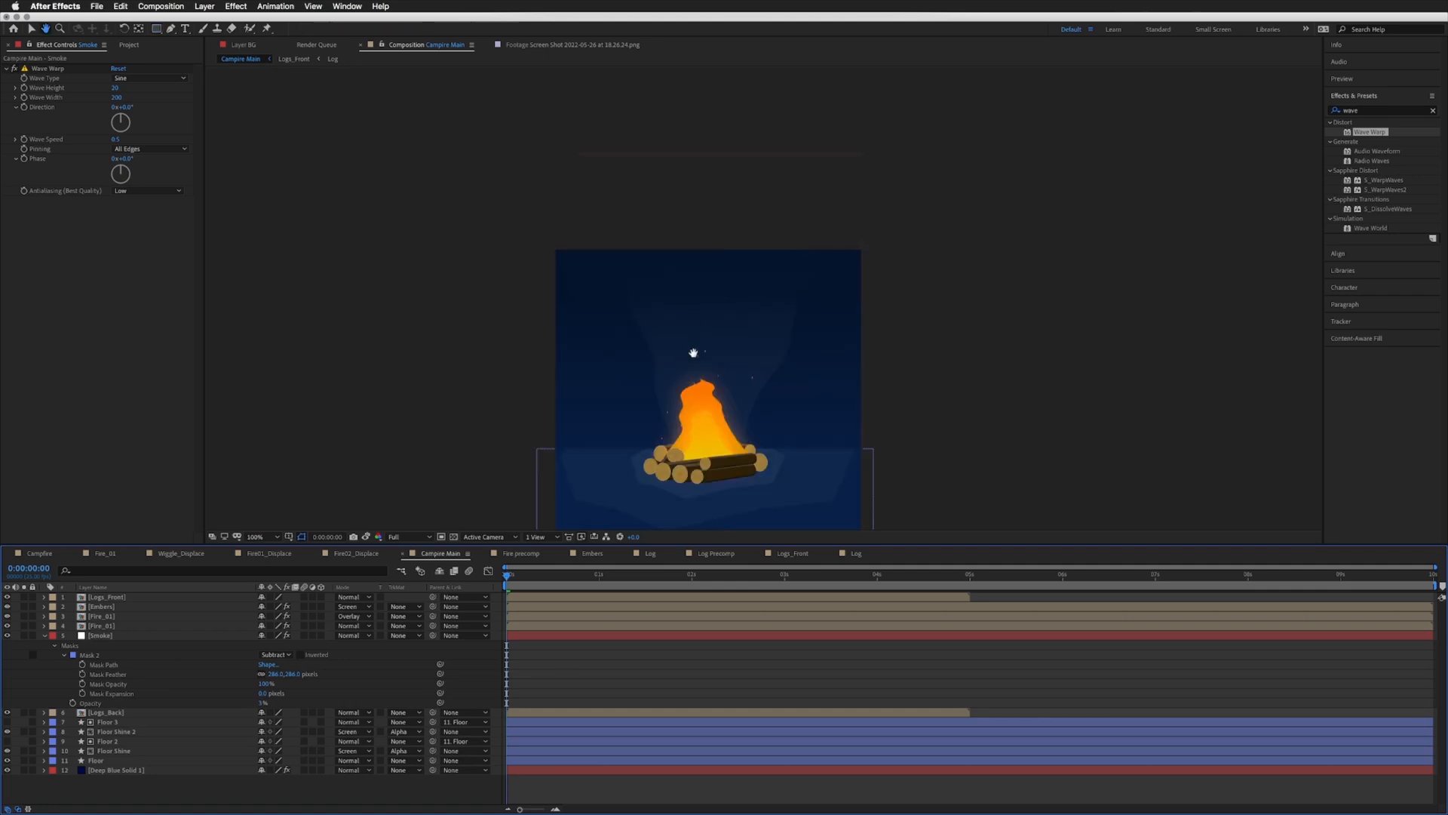
pyautogui.moveTo(685, 282); pyautogui.dragTo(713, 181)
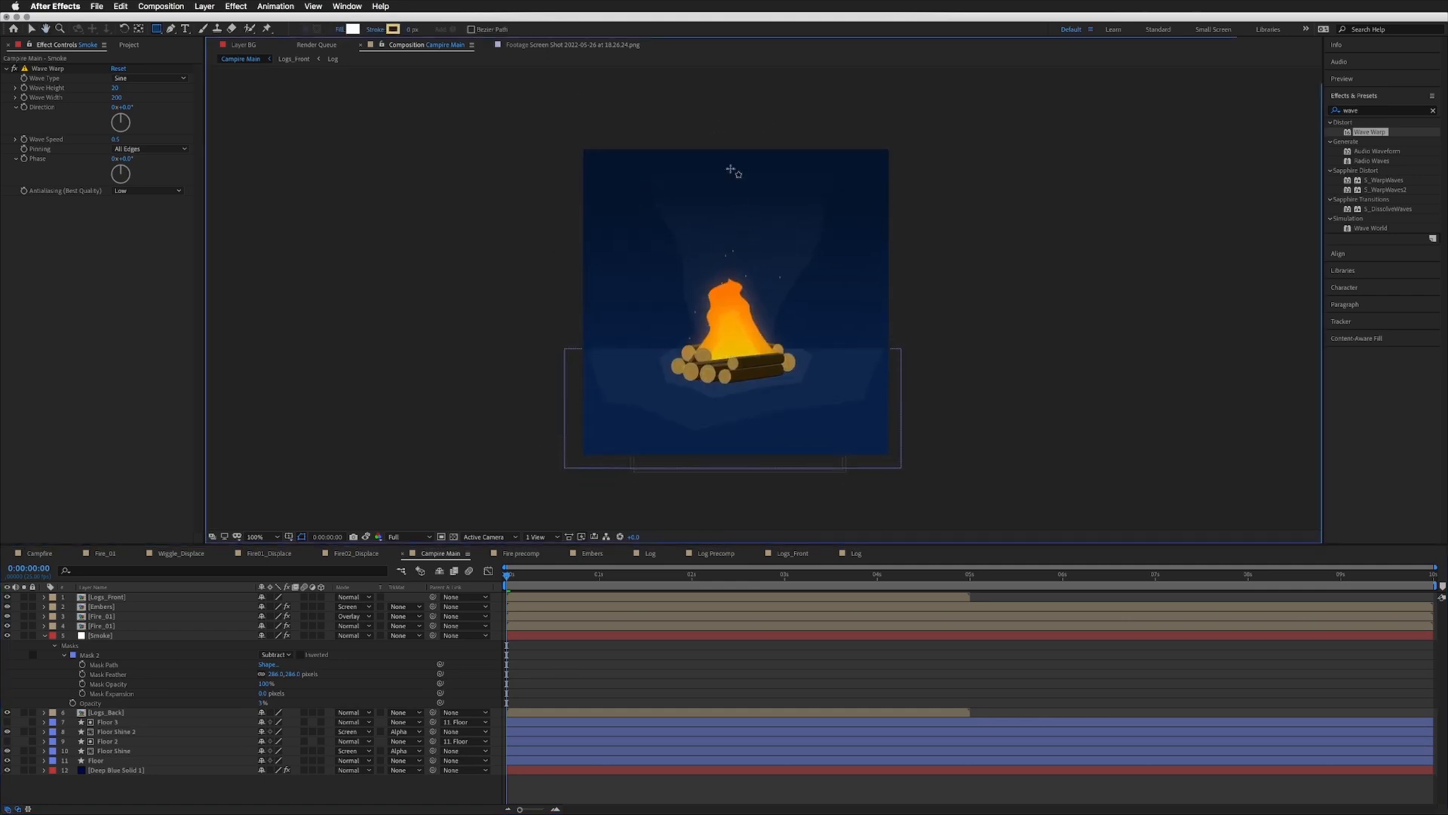
pyautogui.moveTo(278, 674); pyautogui.dragTo(298, 674)
pyautogui.click(663, 640)
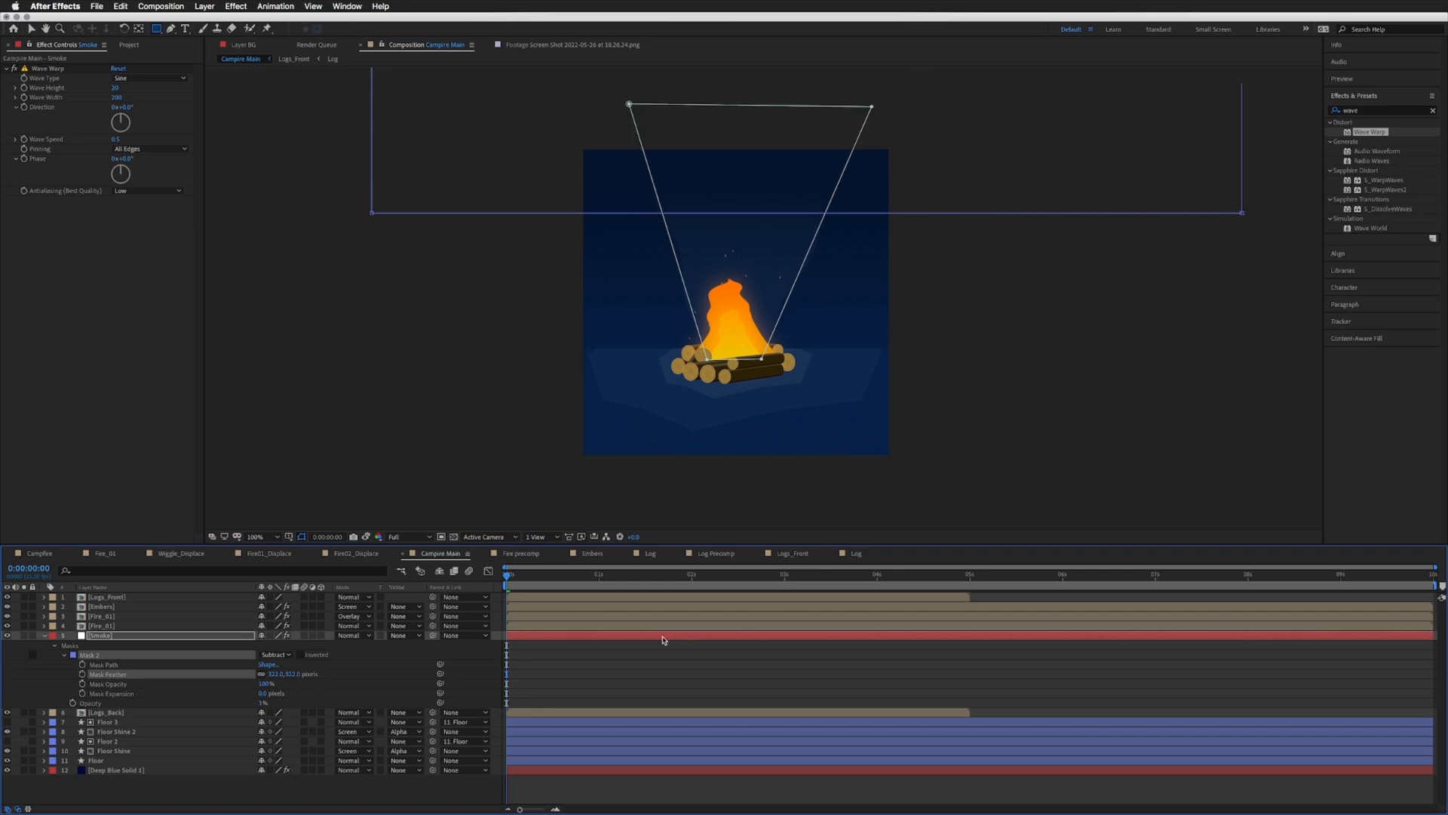
pyautogui.click(674, 662)
pyautogui.press('space')
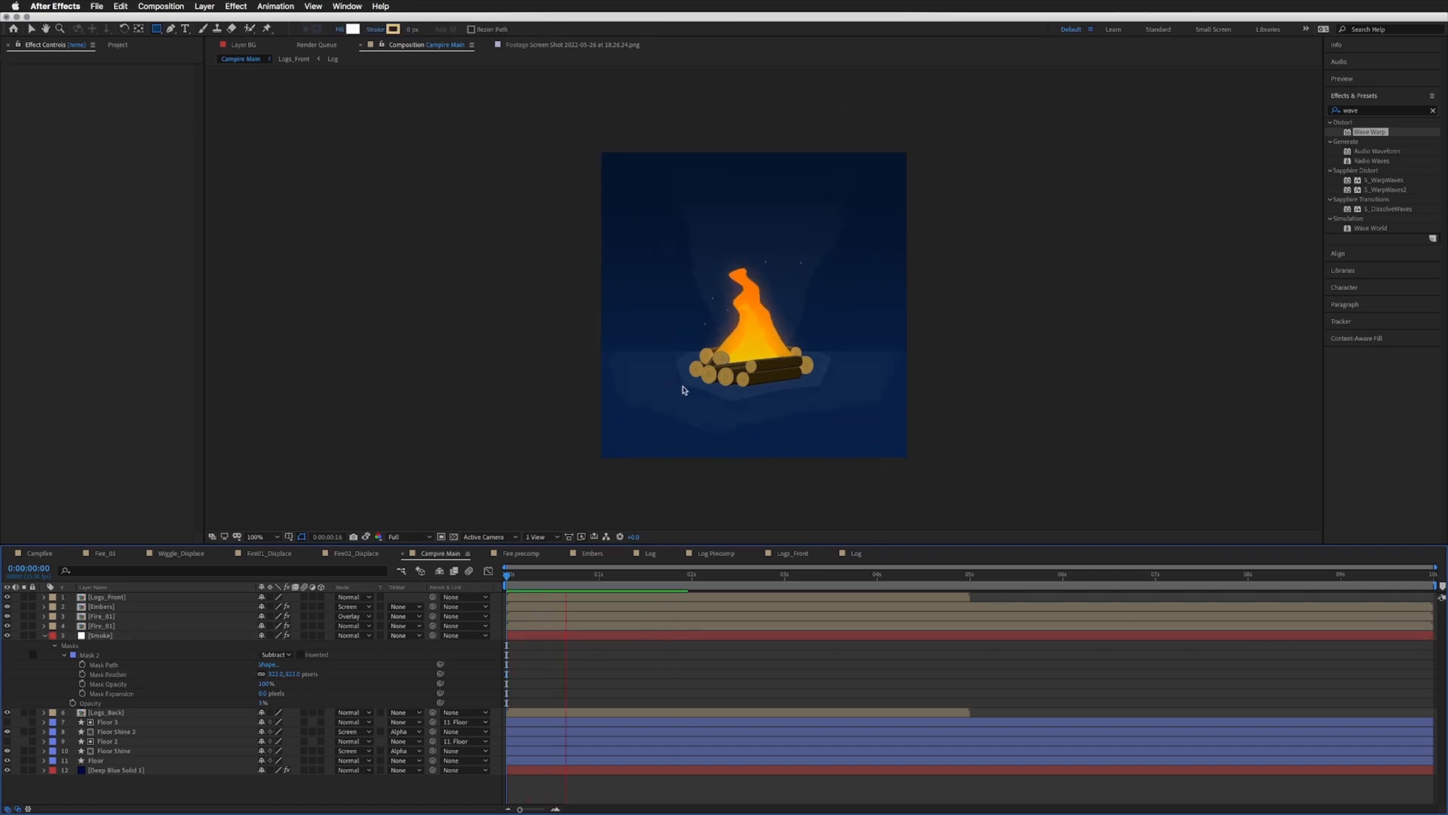
pyautogui.press('v')
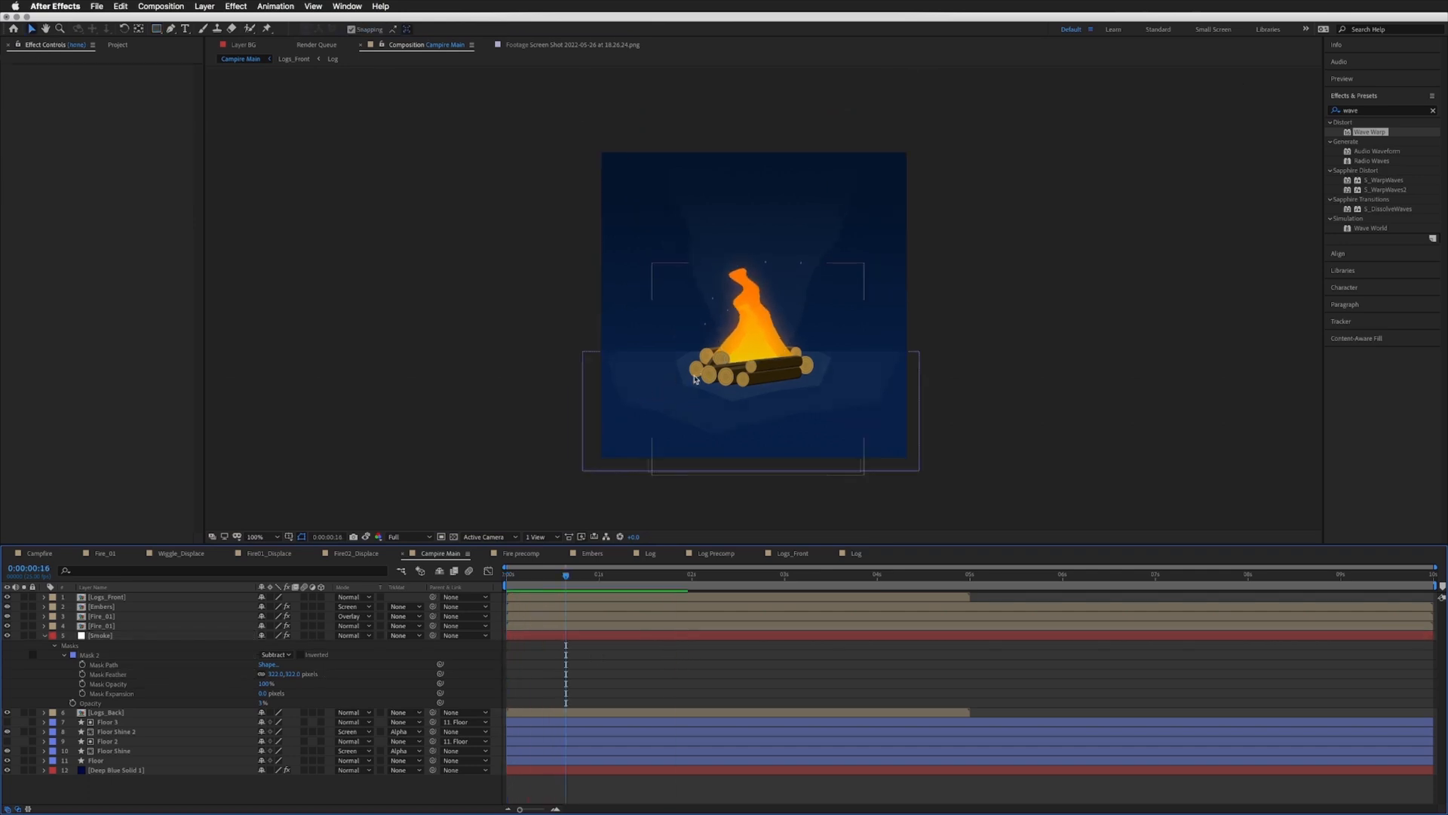
# Step: Collapse Smoke's properties and lower the opacity of the Floor Shine and Floor Shine 2 layers
pyautogui.click(105, 636)
pyautogui.click(45, 636)
pyautogui.click(110, 685)
pyautogui.keyDown('super'); pyautogui.click(113, 665); pyautogui.keyUp('super')
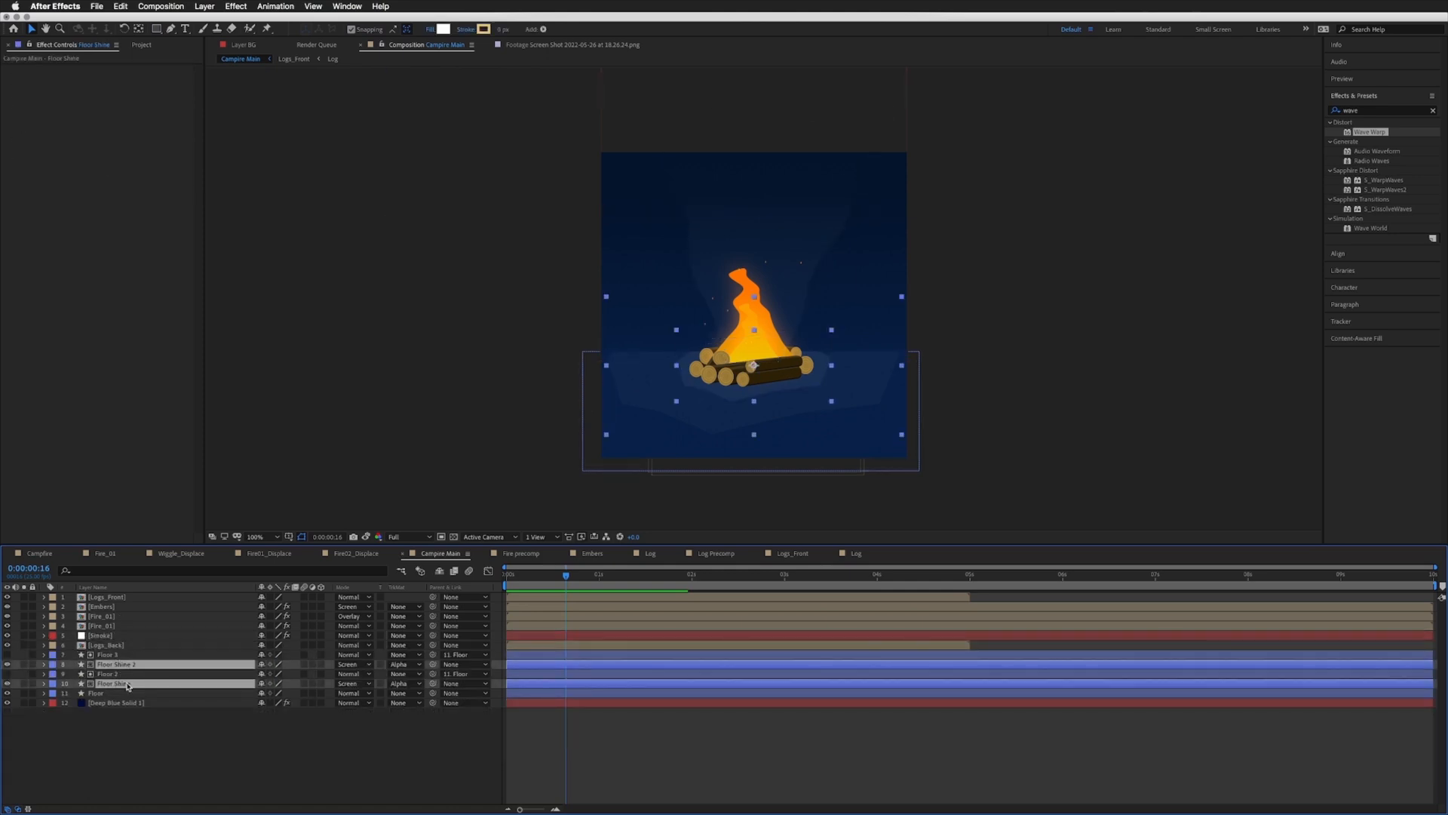
pyautogui.press('t')
pyautogui.click(264, 703)
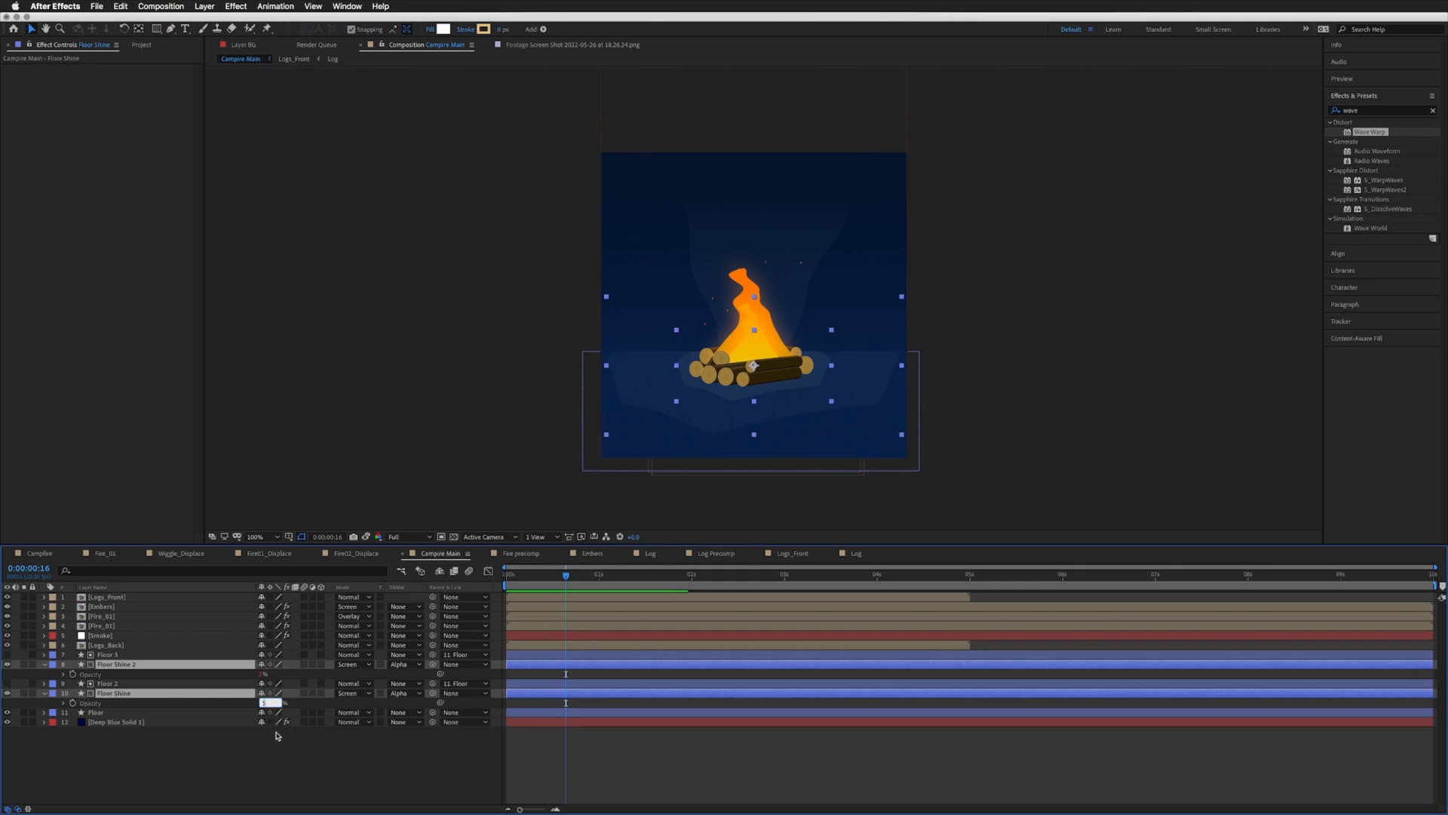
pyautogui.click(262, 674)
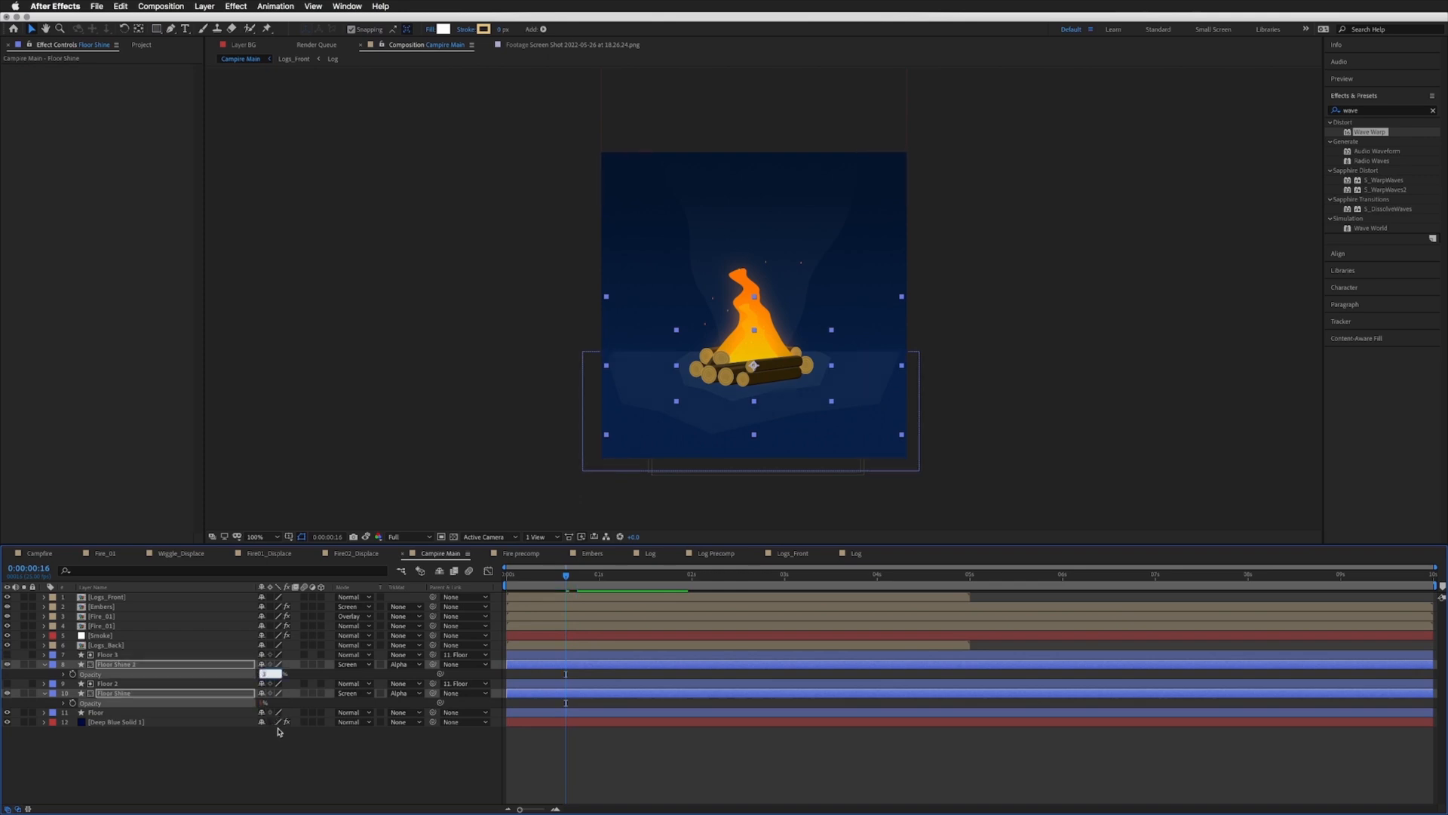
pyautogui.click(292, 758)
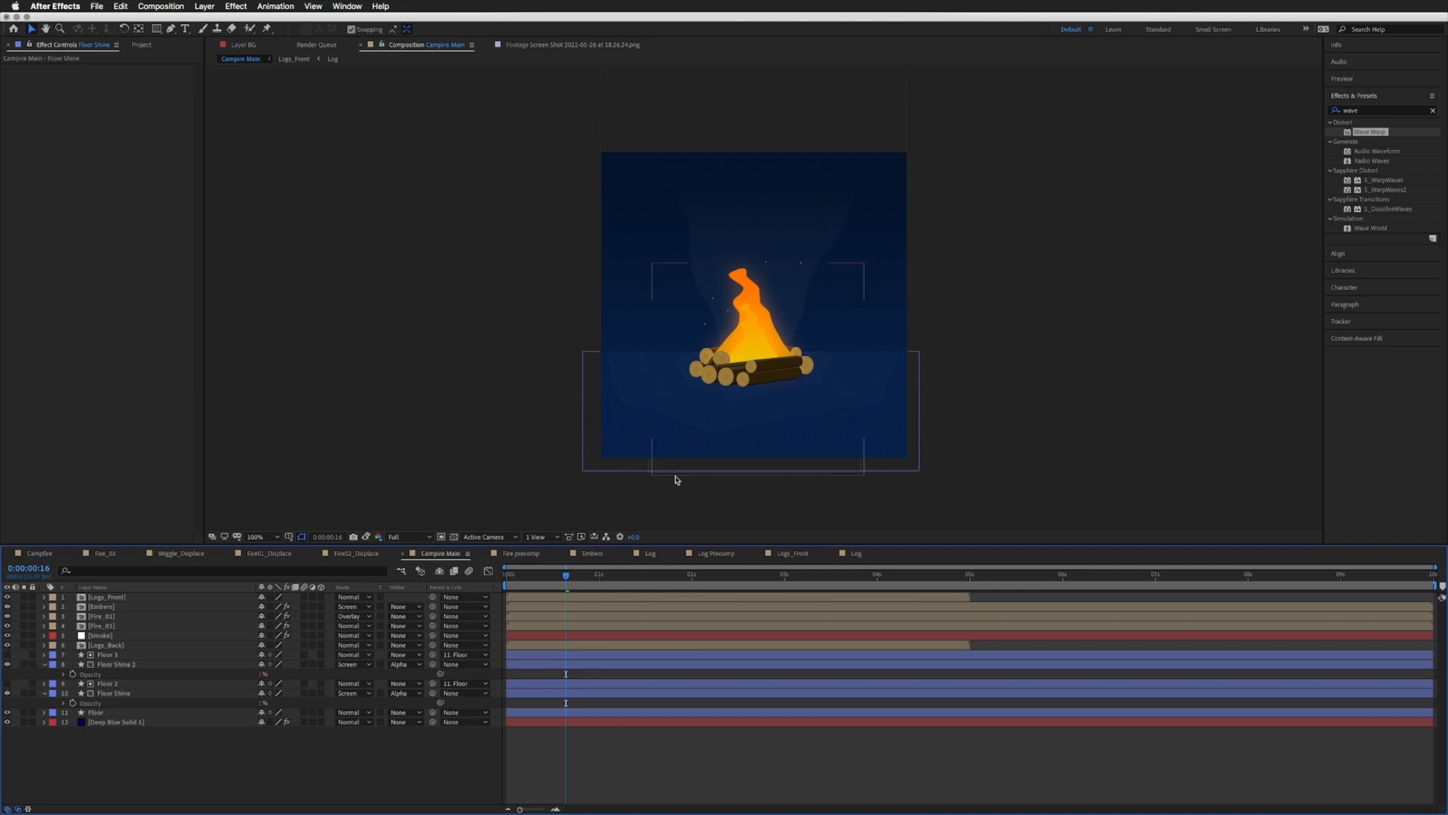
# Step: Fine-tune the opacity of the Floor Shine layer and preview the subtler floor light
pyautogui.click(262, 704)
pyautogui.click(283, 744)
pyautogui.press('space')
pyautogui.press('space')
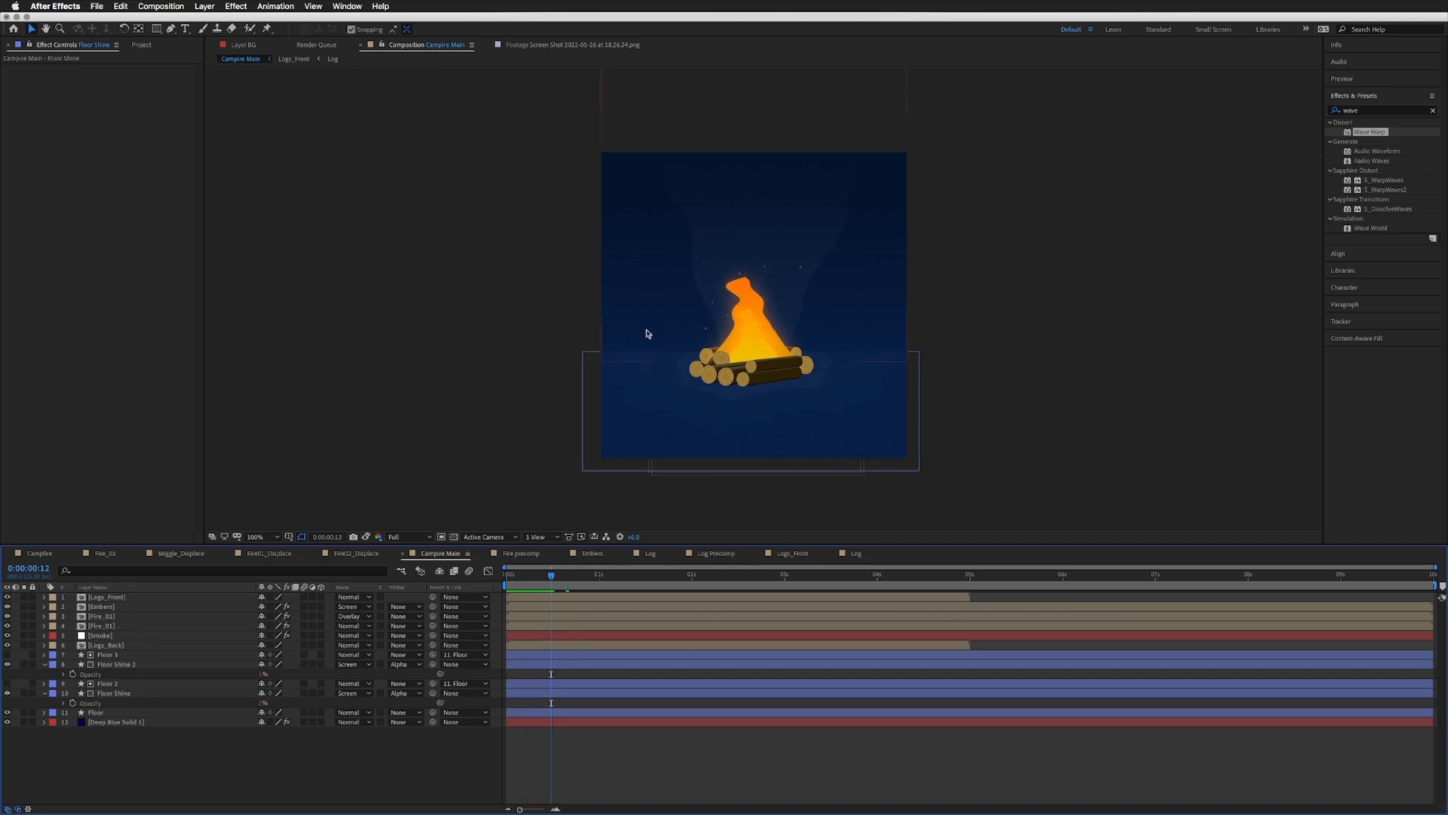
# Step: Create a new white solid layer covering the whole composition
pyautogui.click(203, 7)
pyautogui.click(204, 6)
pyautogui.click(204, 7)
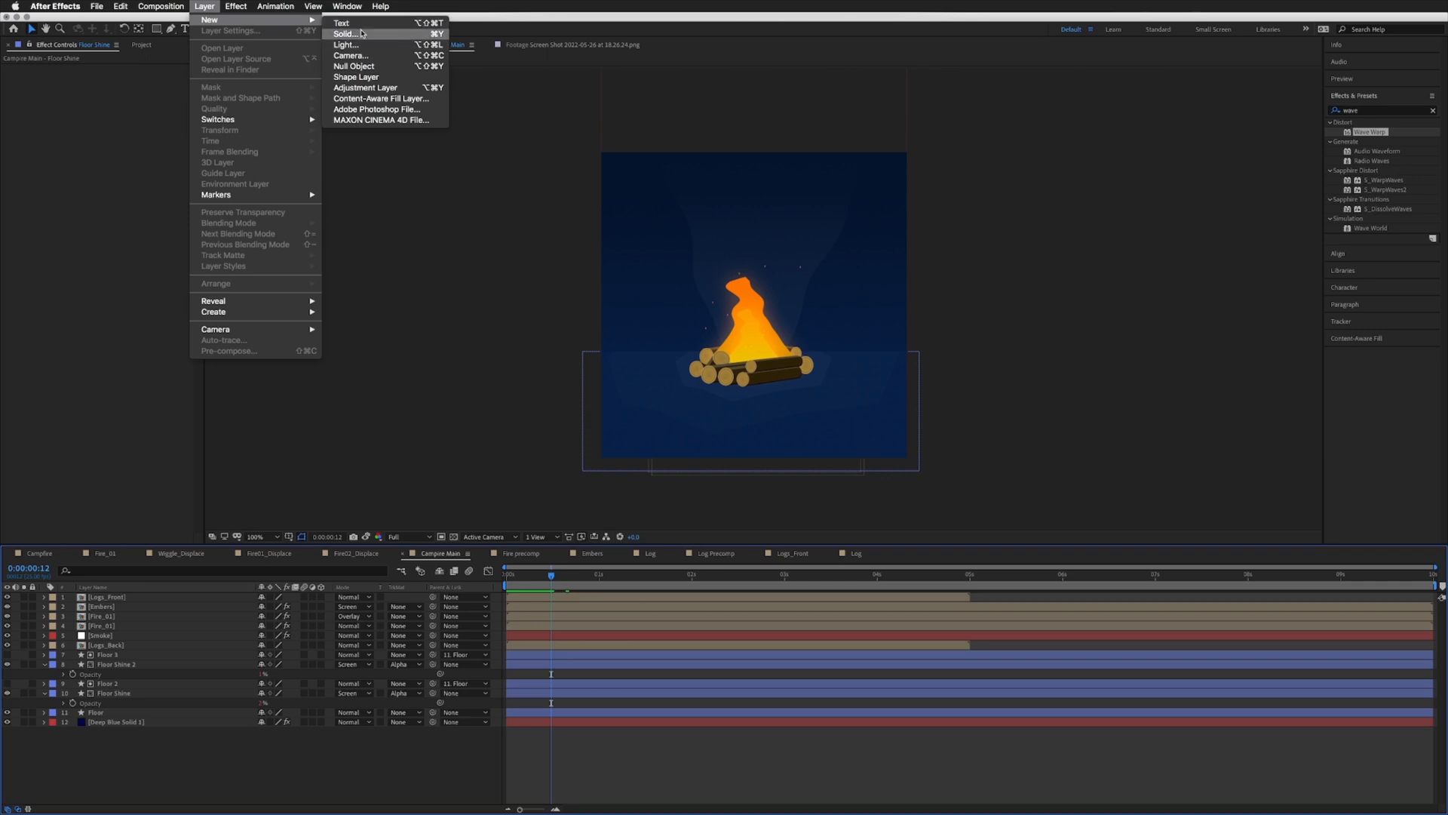
pyautogui.click(346, 33)
pyautogui.click(427, 543)
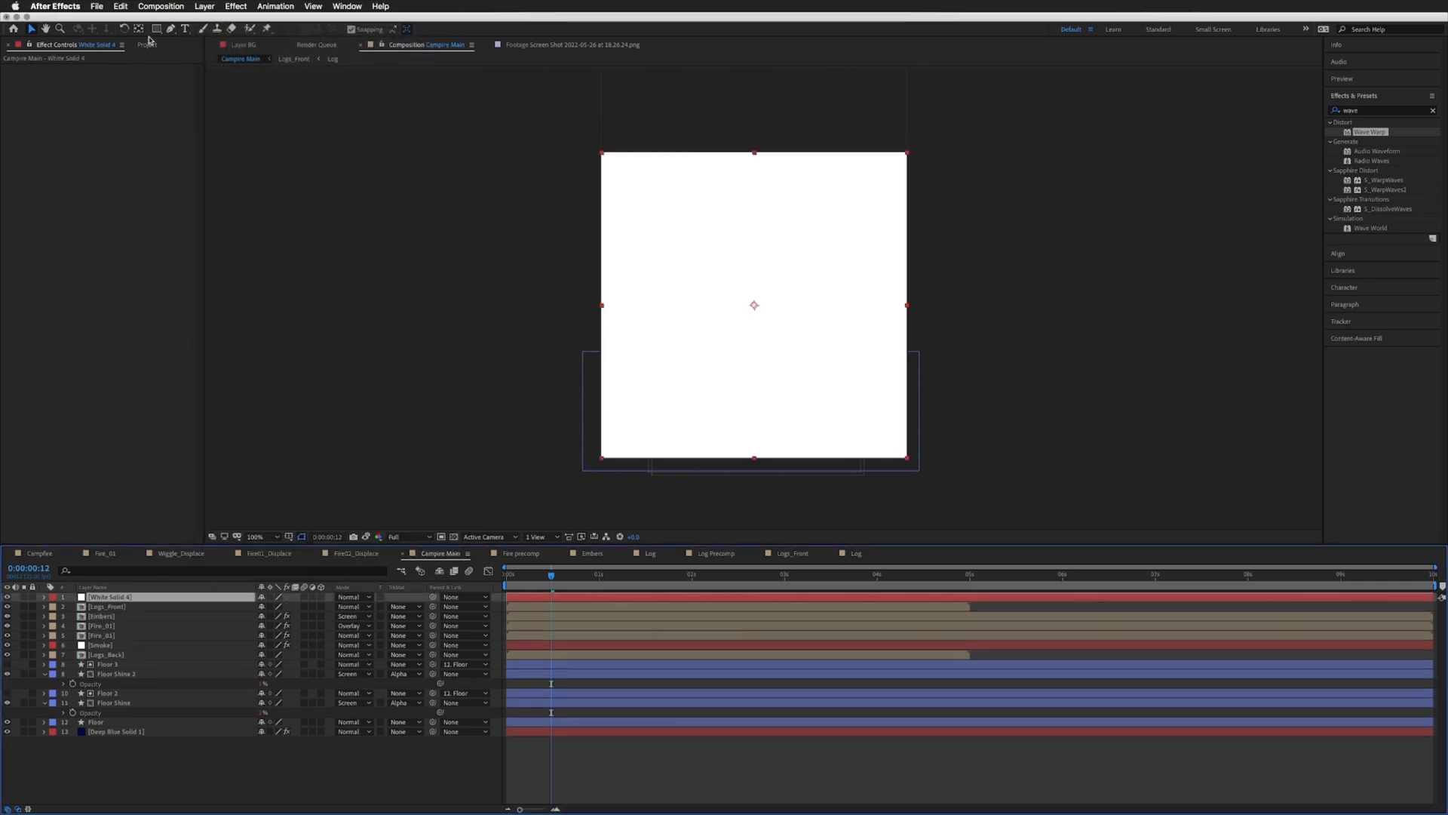
# Step: Give the white solid a full-size elliptical mask and shrink it about its centre to roughly half the frame's width
pyautogui.moveTo(156, 28); pyautogui.dragTo(213, 56)
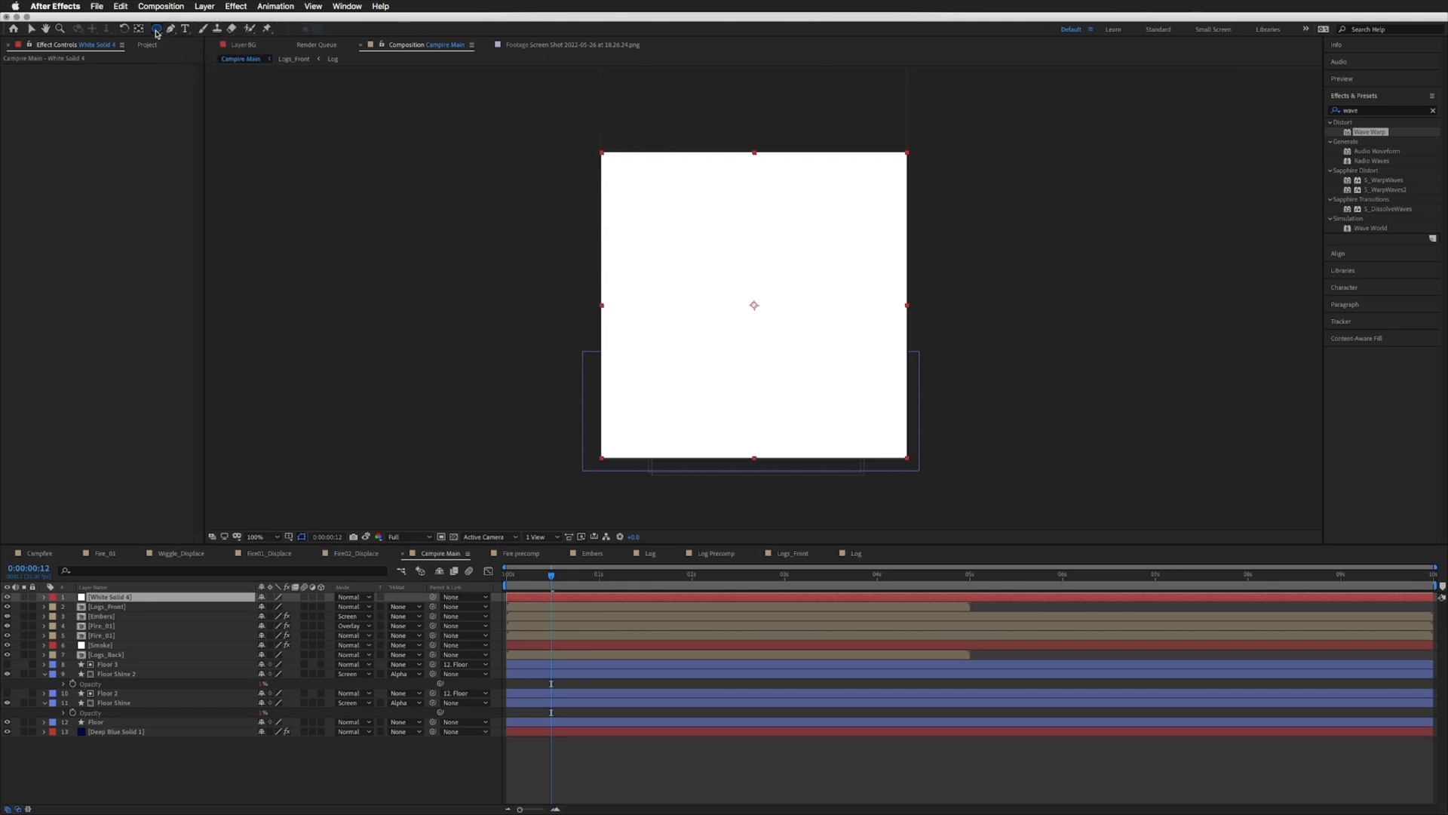
pyautogui.doubleClick(156, 29)
pyautogui.press('v')
pyautogui.click(755, 154)
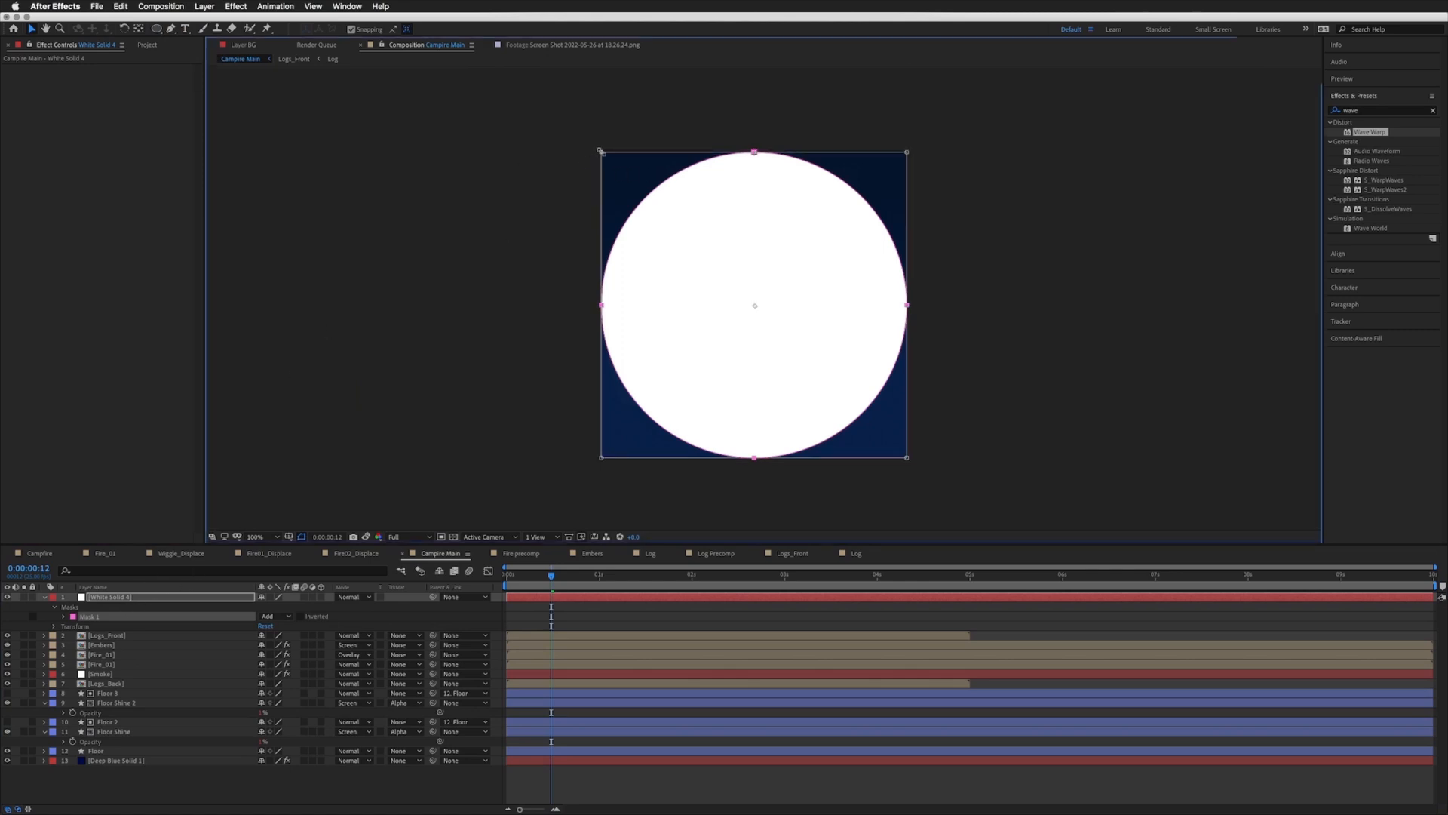
pyautogui.moveTo(606, 154); pyautogui.dragTo(674, 189)
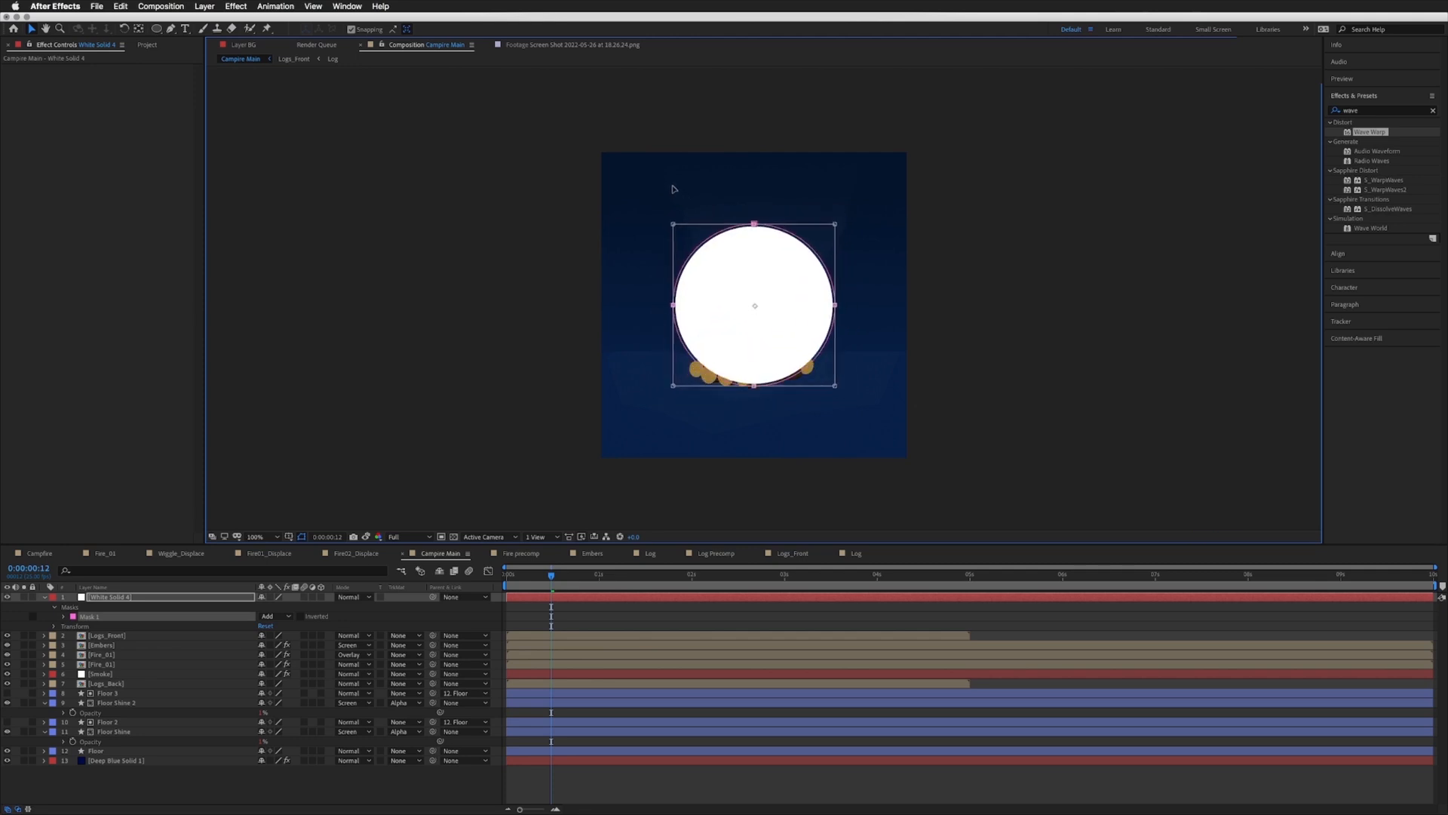
# Step: Feather the white solid's circular mask heavily to turn it into a soft glow around the fire
pyautogui.click(92, 597)
pyautogui.press('f')
pyautogui.moveTo(273, 618); pyautogui.dragTo(349, 618)
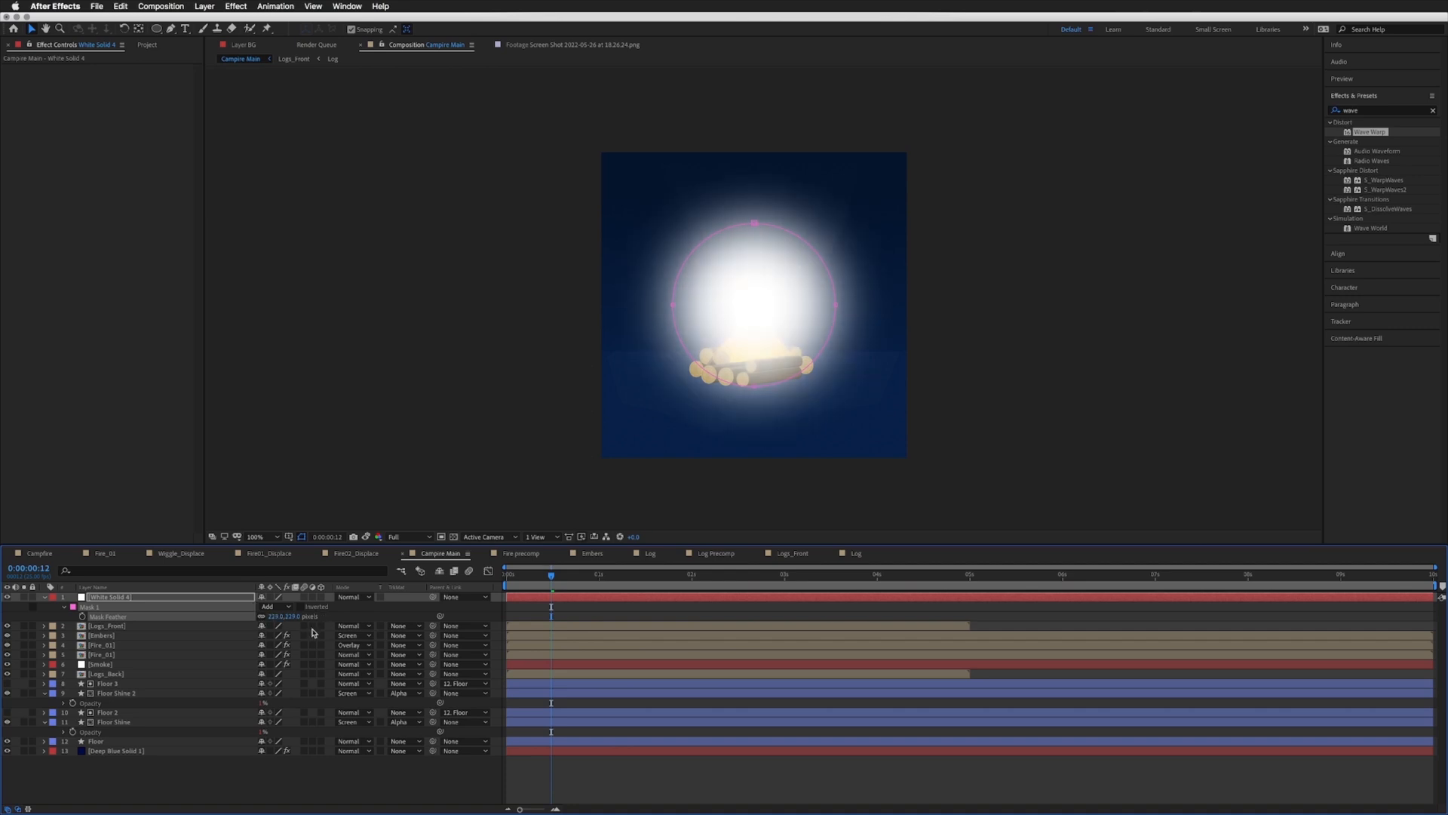
pyautogui.click(368, 597)
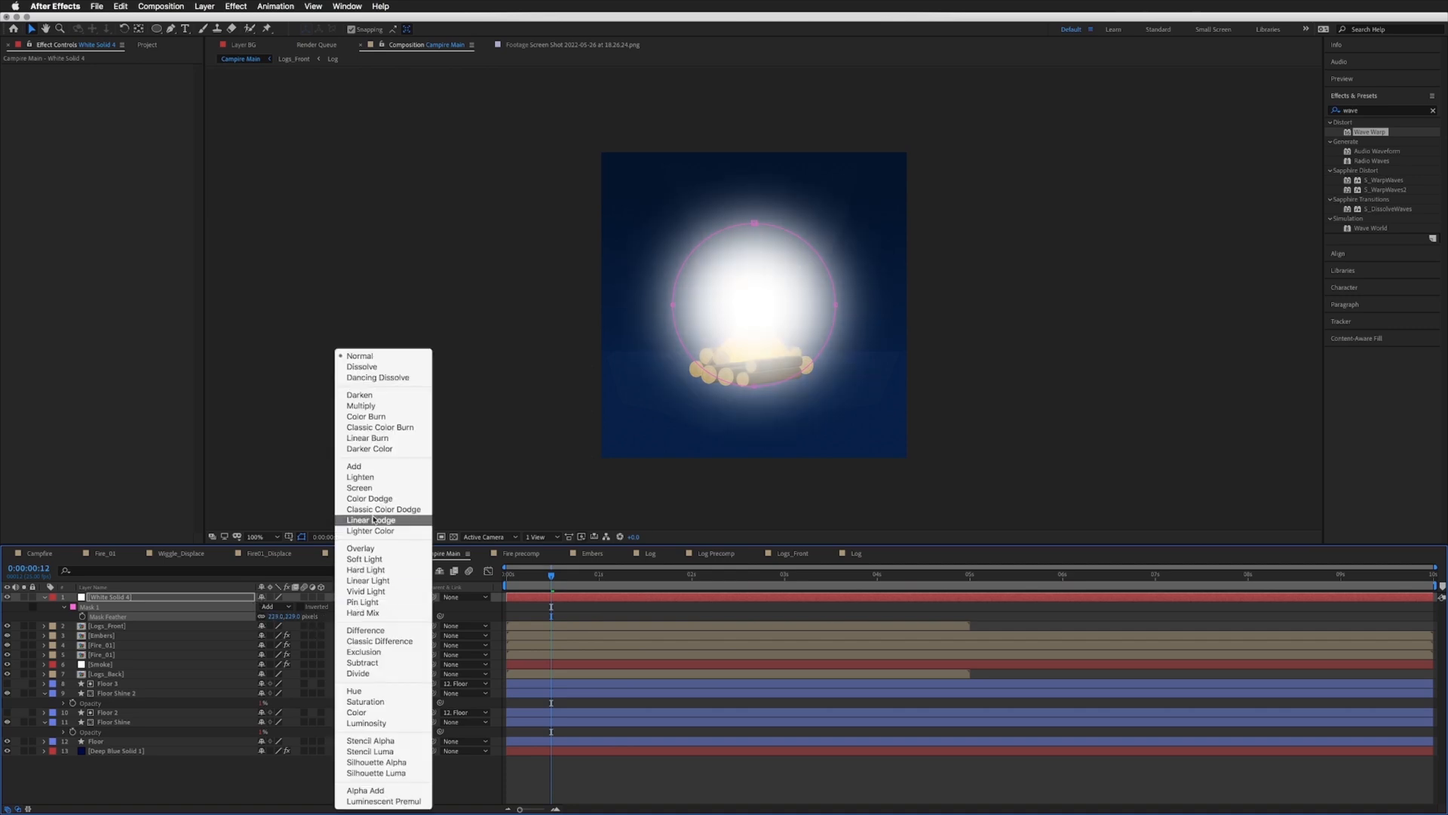
pyautogui.click(375, 466)
pyautogui.hotkey('ctrl', 'z')
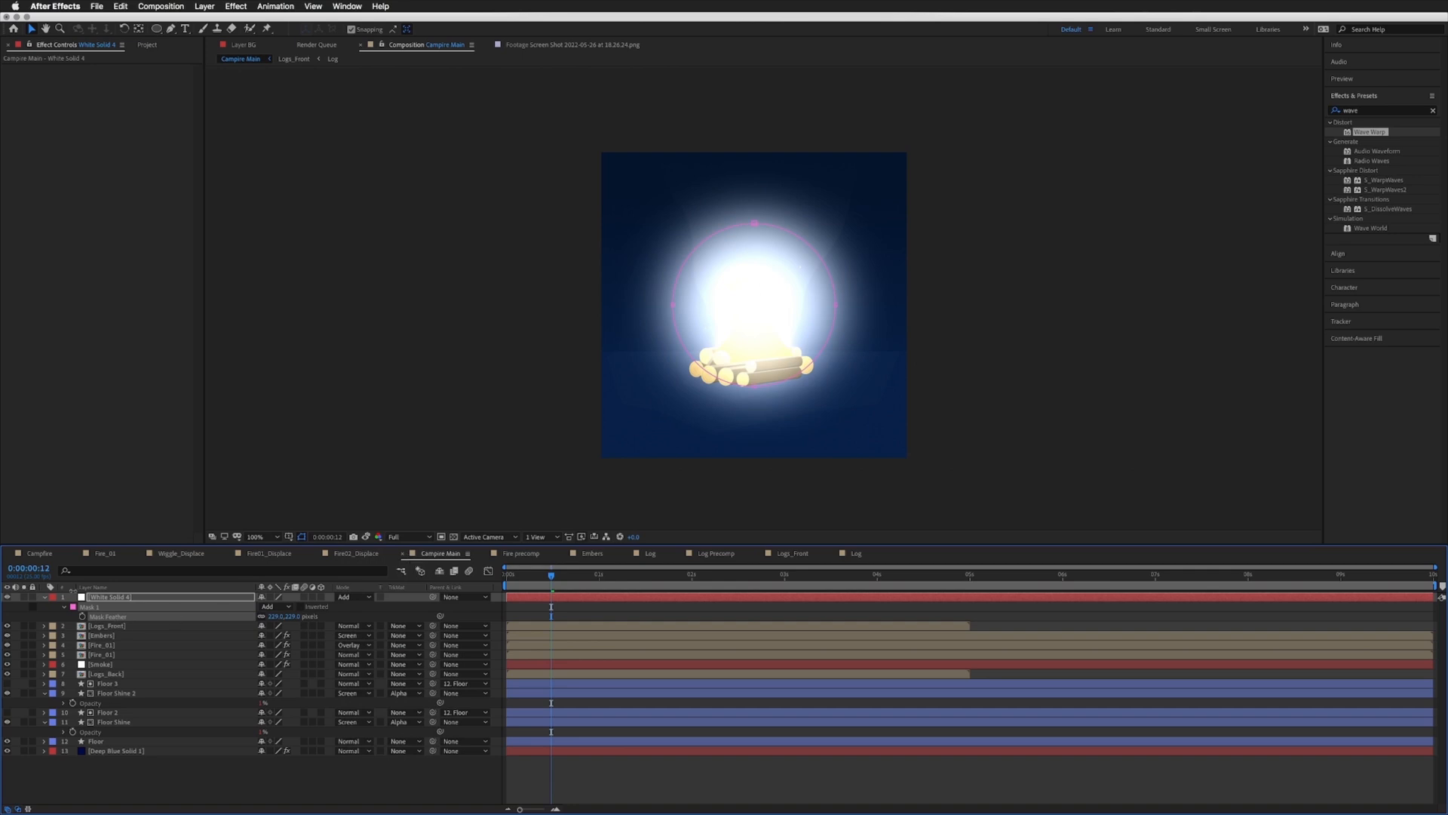
# Step: Lower the opacity of the white glow solid to 10%
pyautogui.press('t')
pyautogui.click(266, 607)
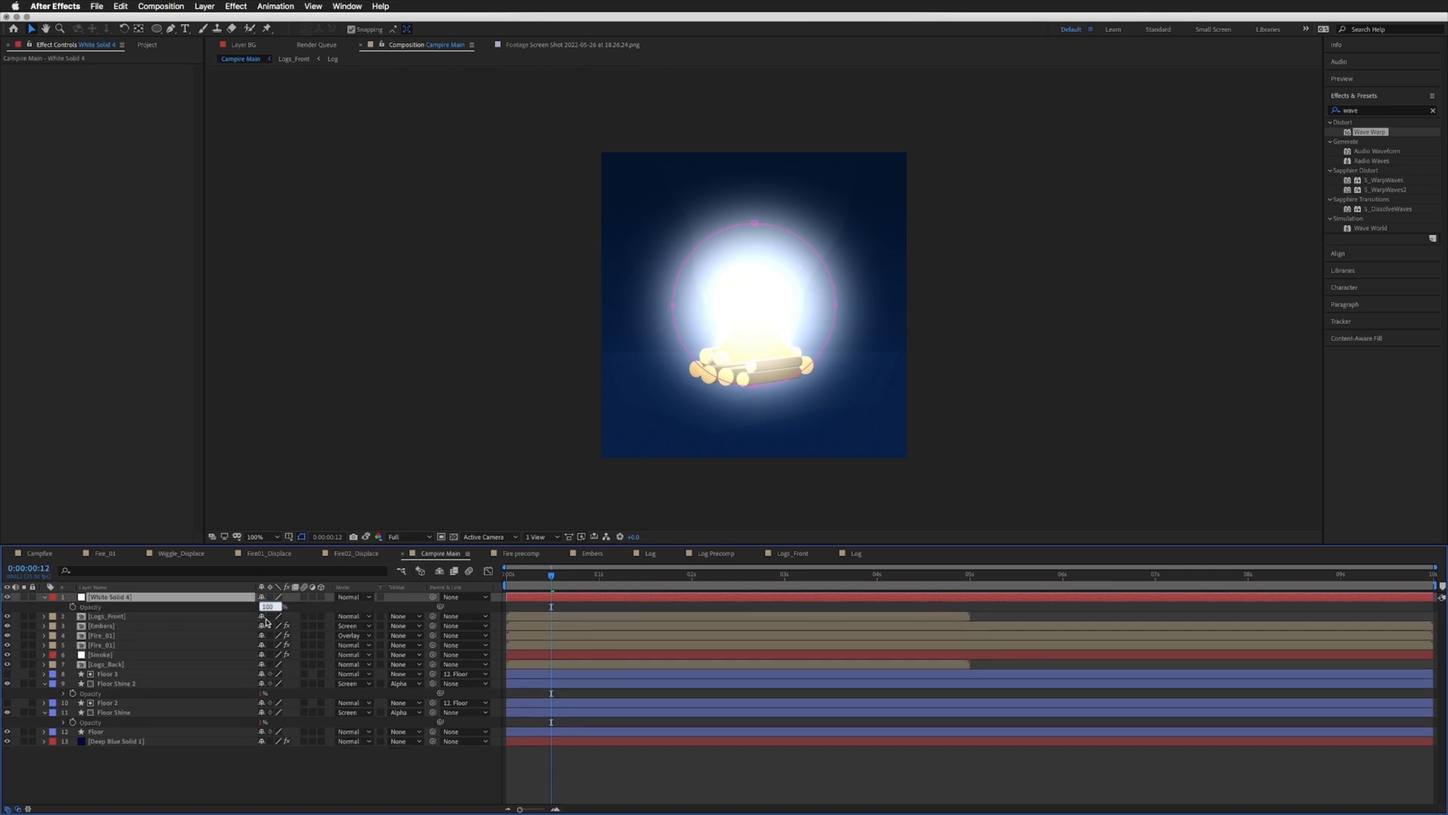
pyautogui.write('20')
pyautogui.press('Return')
pyautogui.click(476, 776)
pyautogui.click(265, 607)
pyautogui.write('10')
pyautogui.press('Return')
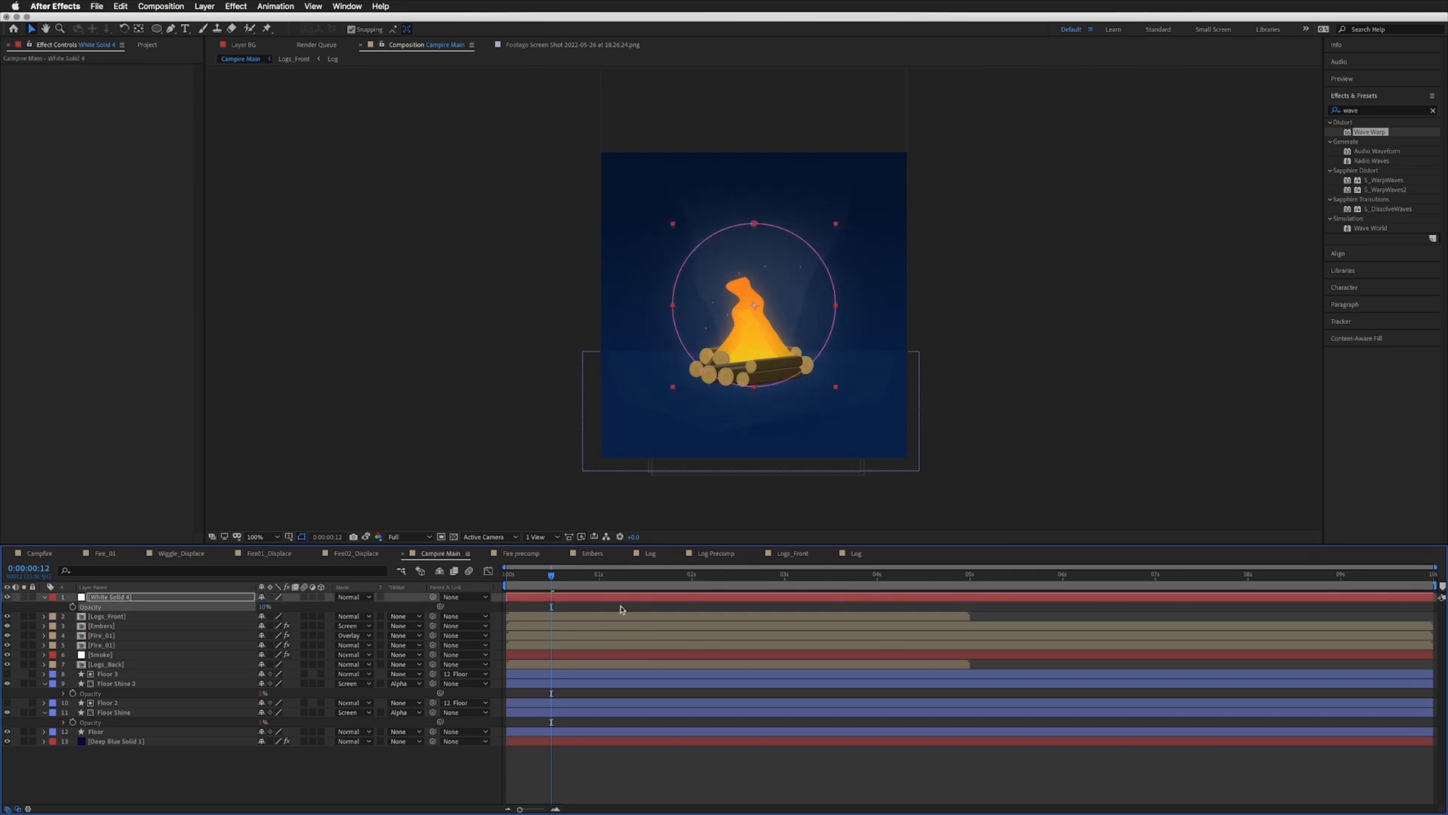
pyautogui.click(664, 769)
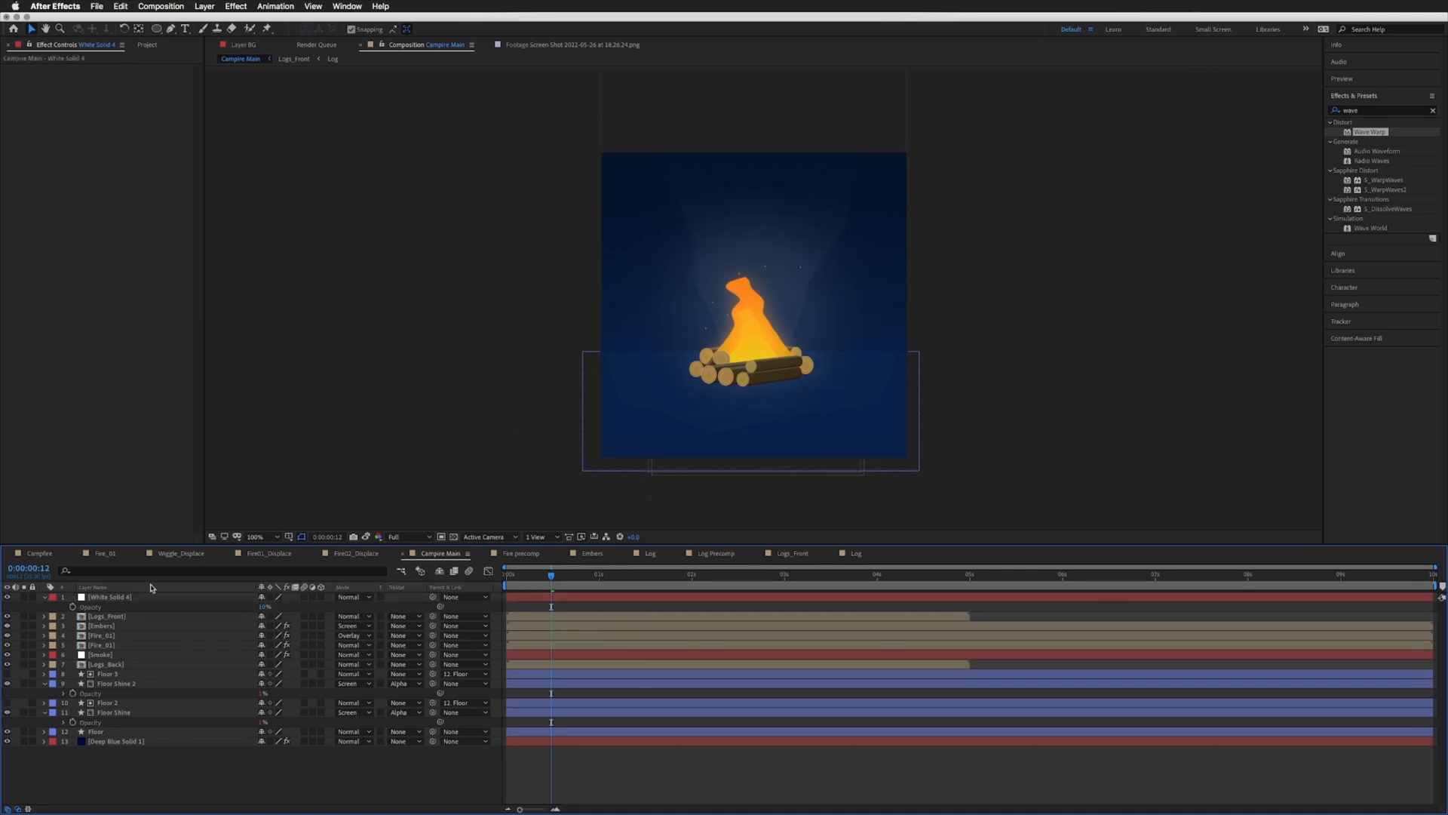
# Step: Set the mask feather of the white glow solid to 350 pixels and preview the animation
pyautogui.click(106, 599)
pyautogui.press('f')
pyautogui.click(275, 617)
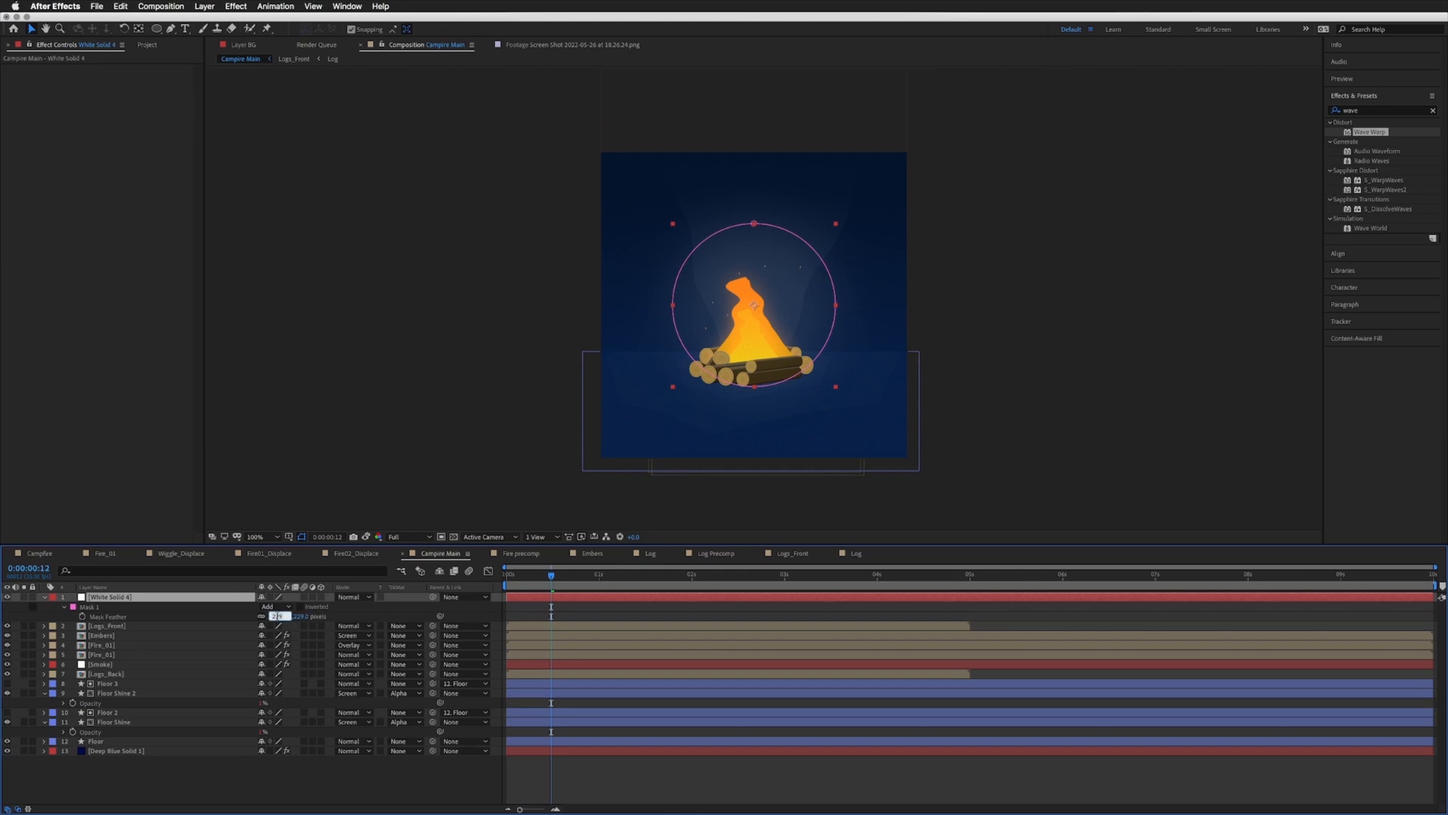
pyautogui.write('350')
pyautogui.press('Return')
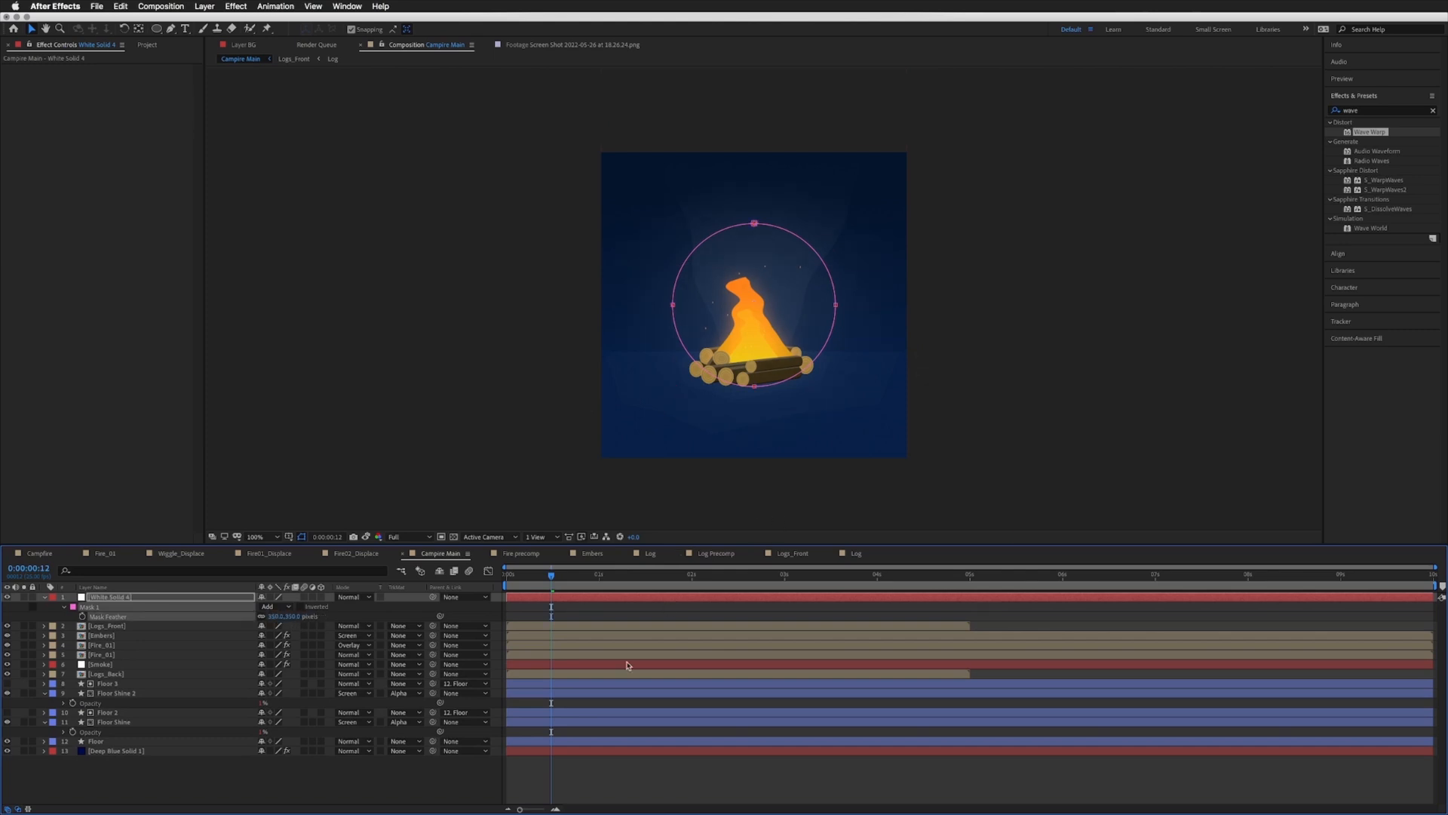
pyautogui.click(623, 763)
pyautogui.press('space')
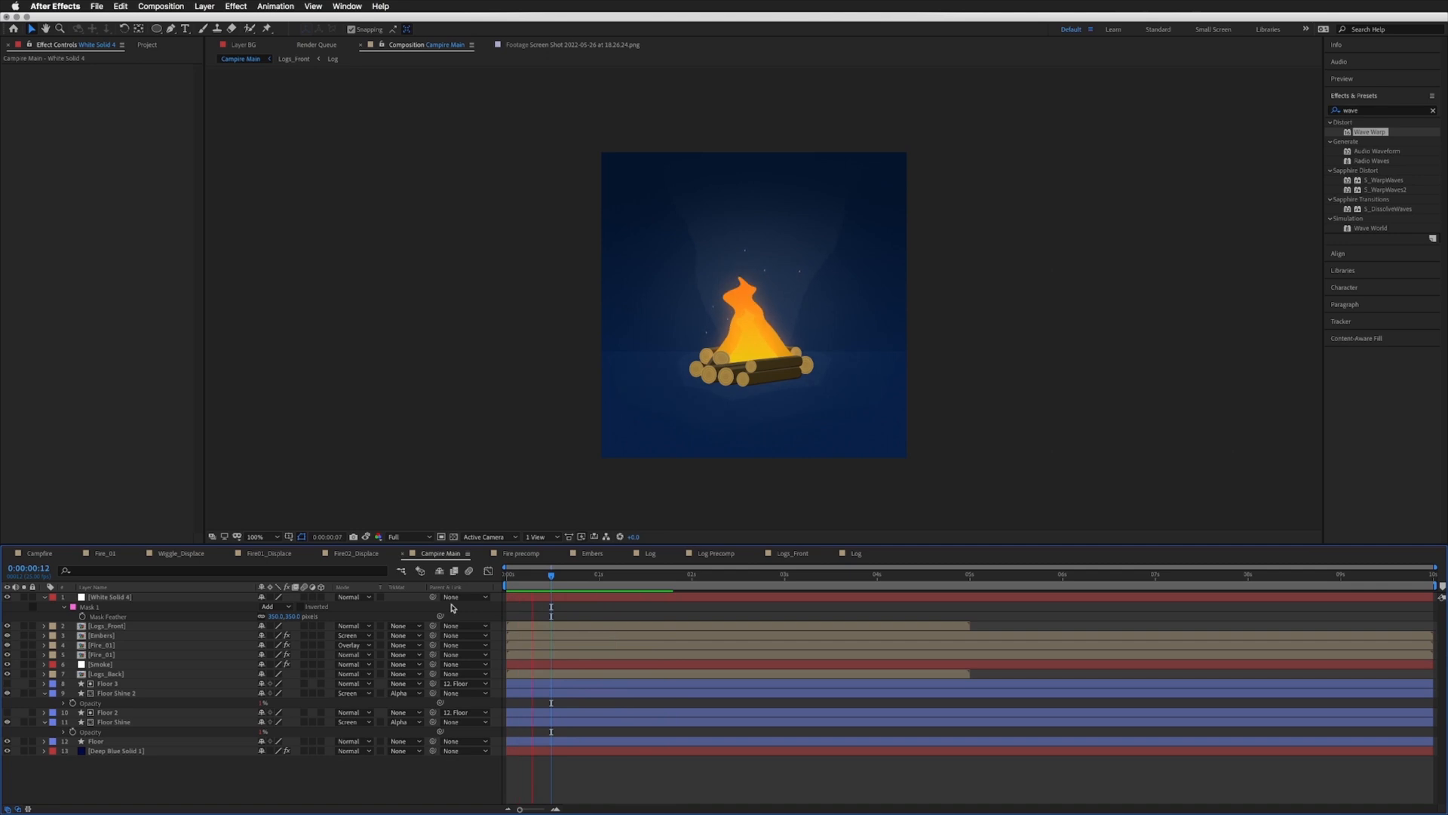
pyautogui.press('space')
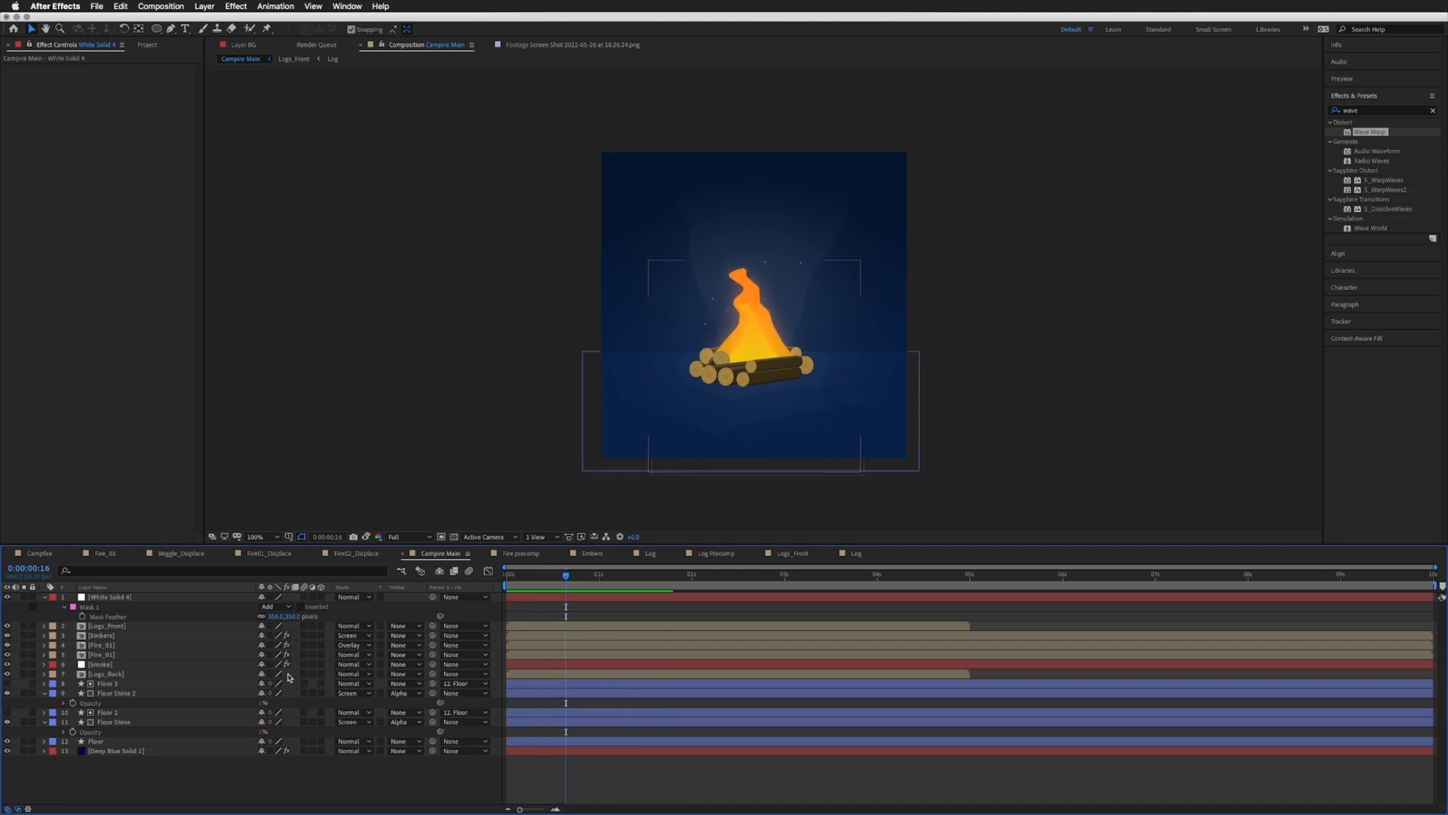
# Step: Create an adjustment layer above all layers in Campire Main and apply the Noise effect to it
pyautogui.click(203, 7)
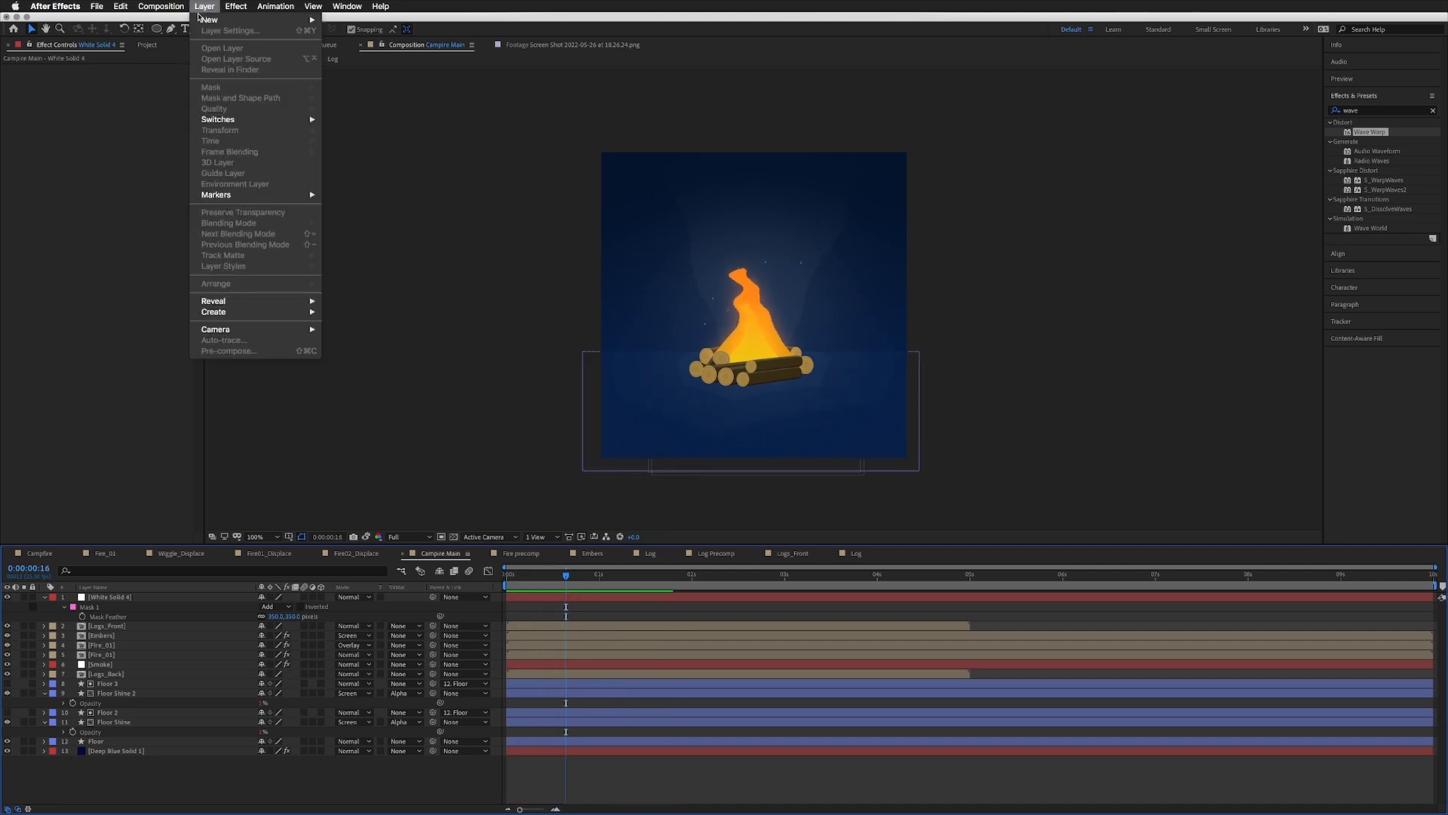
pyautogui.moveTo(226, 20)
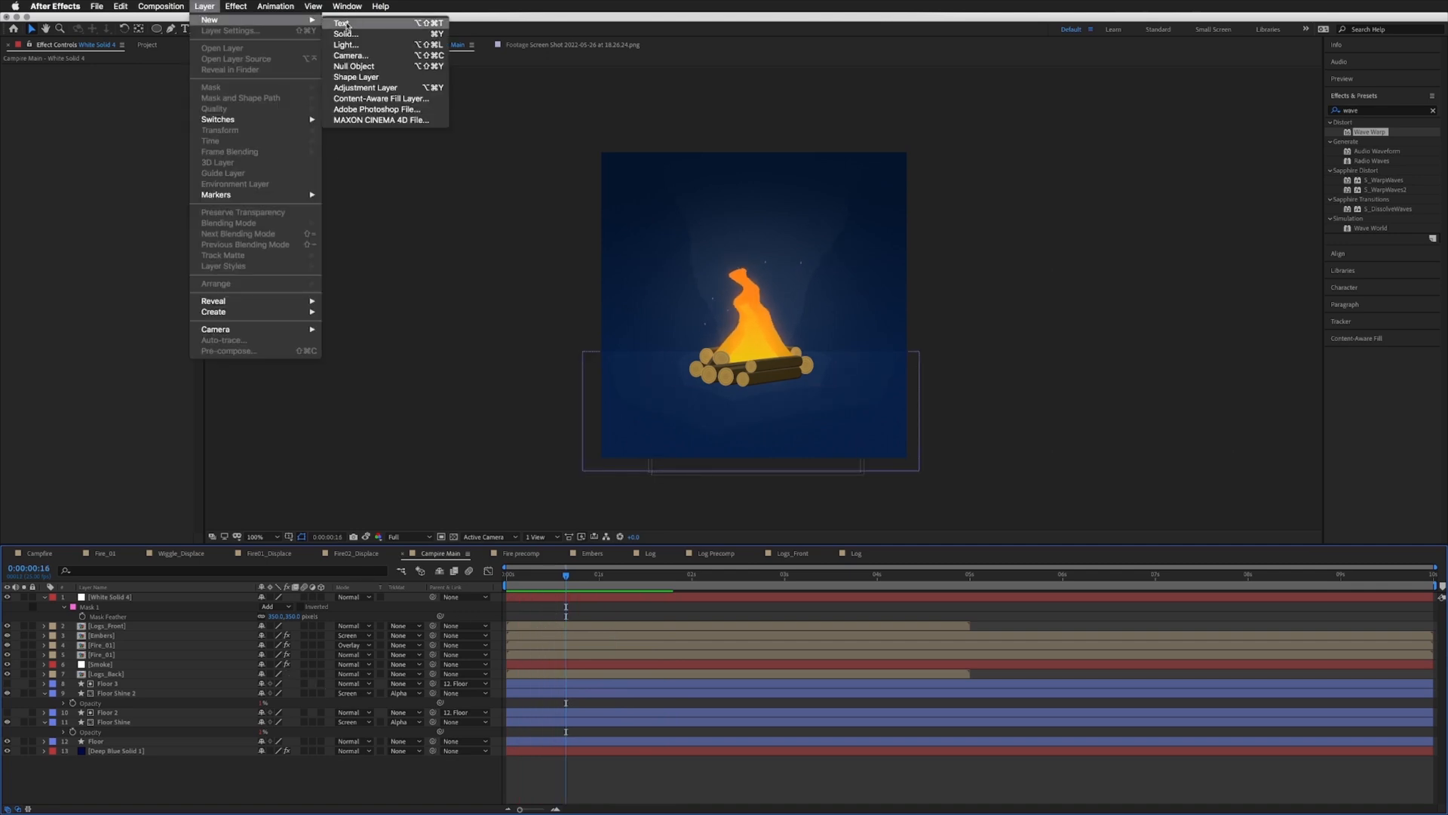
pyautogui.click(365, 87)
pyautogui.click(1378, 112)
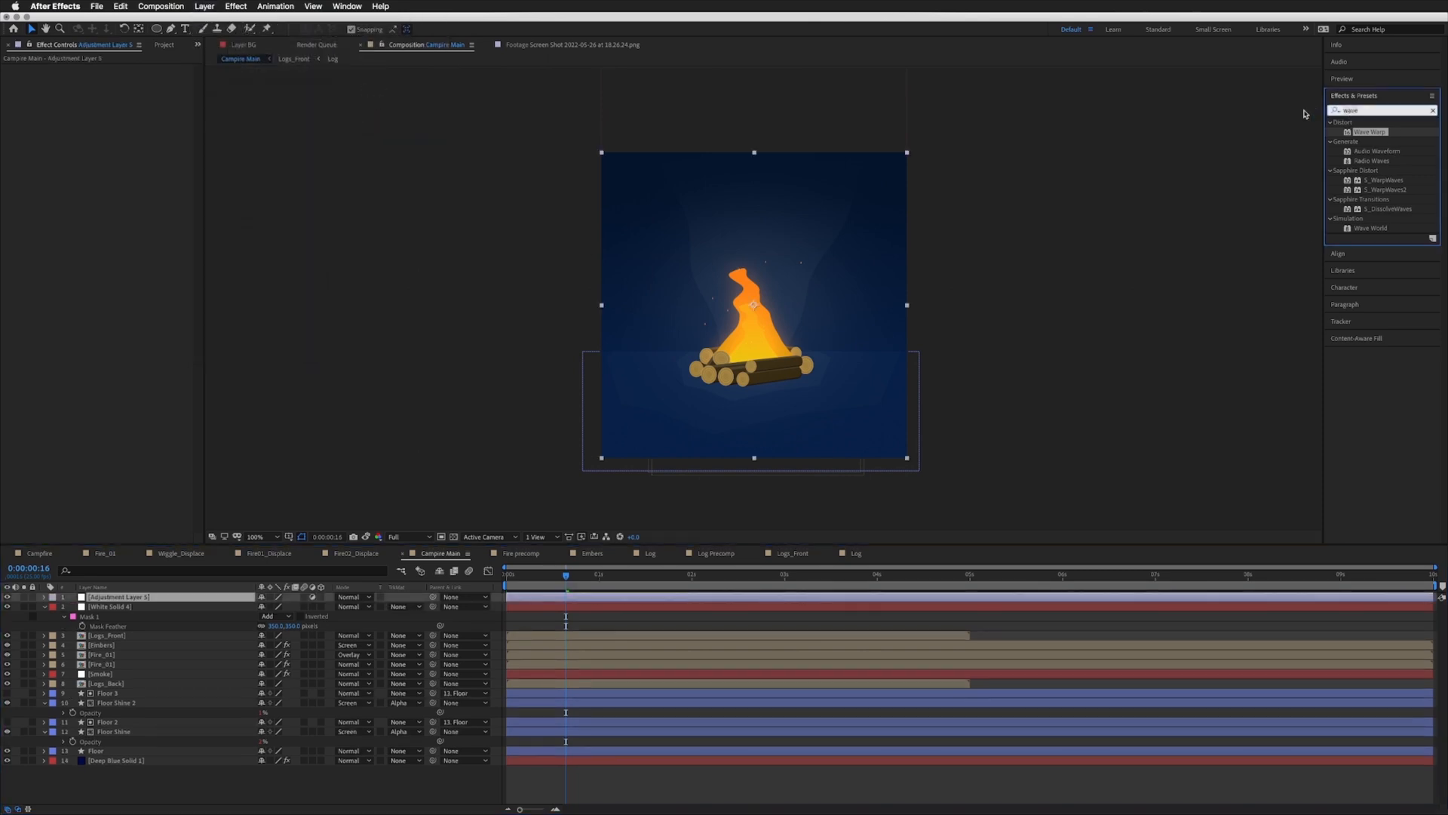
pyautogui.write('noise')
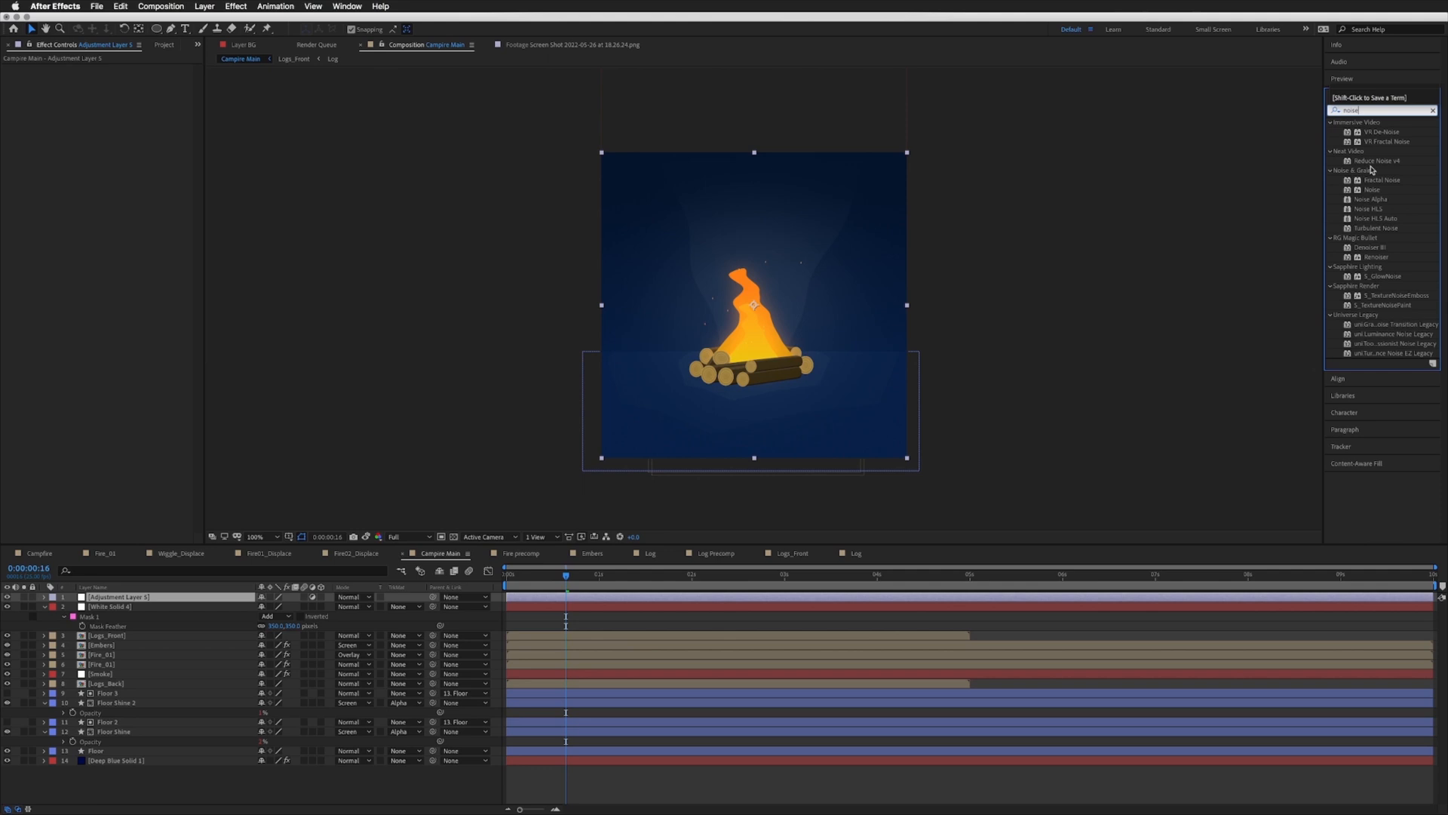
pyautogui.moveTo(1375, 194); pyautogui.dragTo(130, 600)
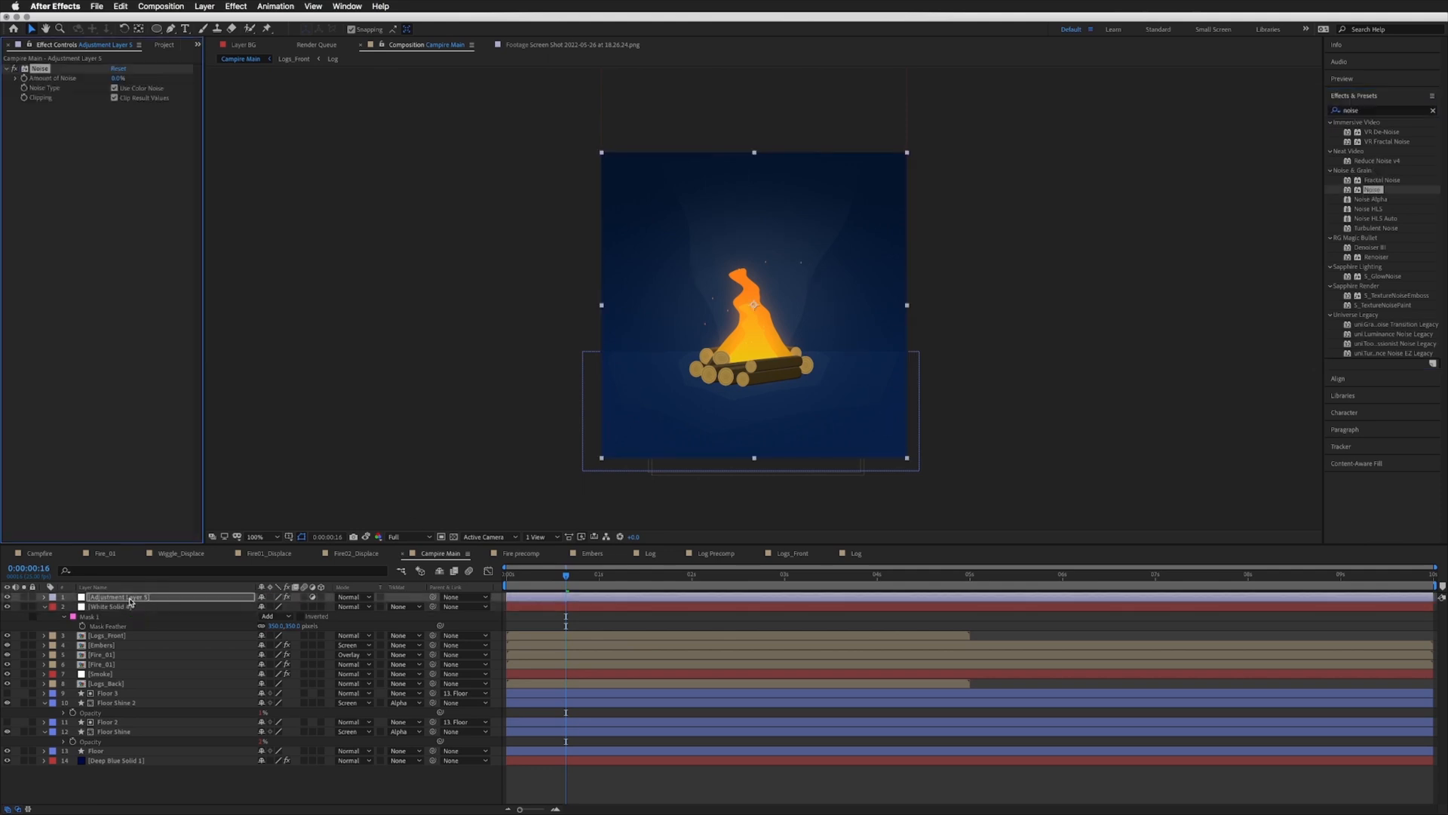
# Step: Set the adjustment layer's Amount of Noise to 10% and preview the grain
pyautogui.click(117, 78)
pyautogui.write('10')
pyautogui.press('Return')
pyautogui.click(607, 622)
pyautogui.press('space')
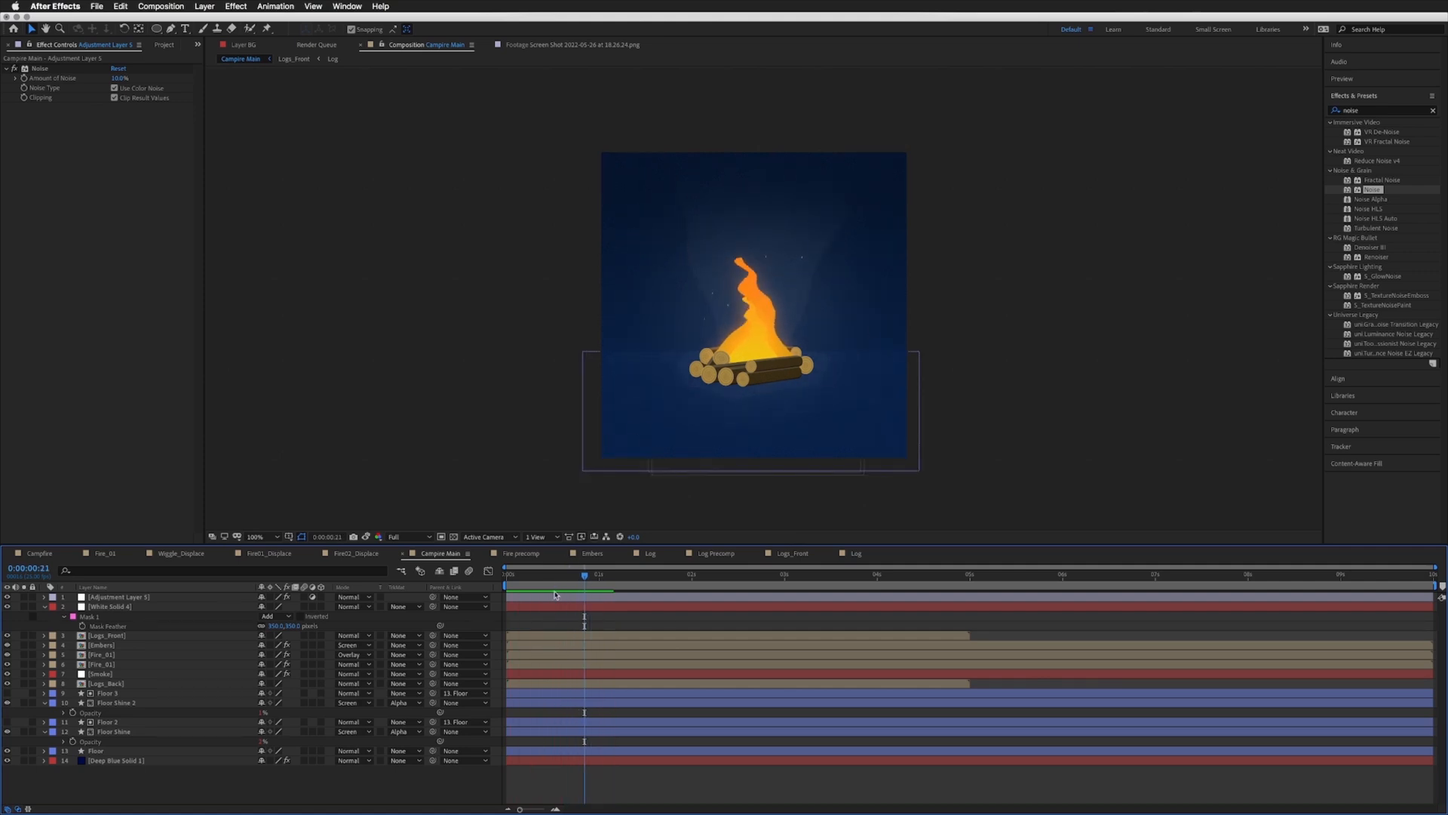
# Step: Create a new 1080 x 1080 px composition named Stars
pyautogui.click(162, 46)
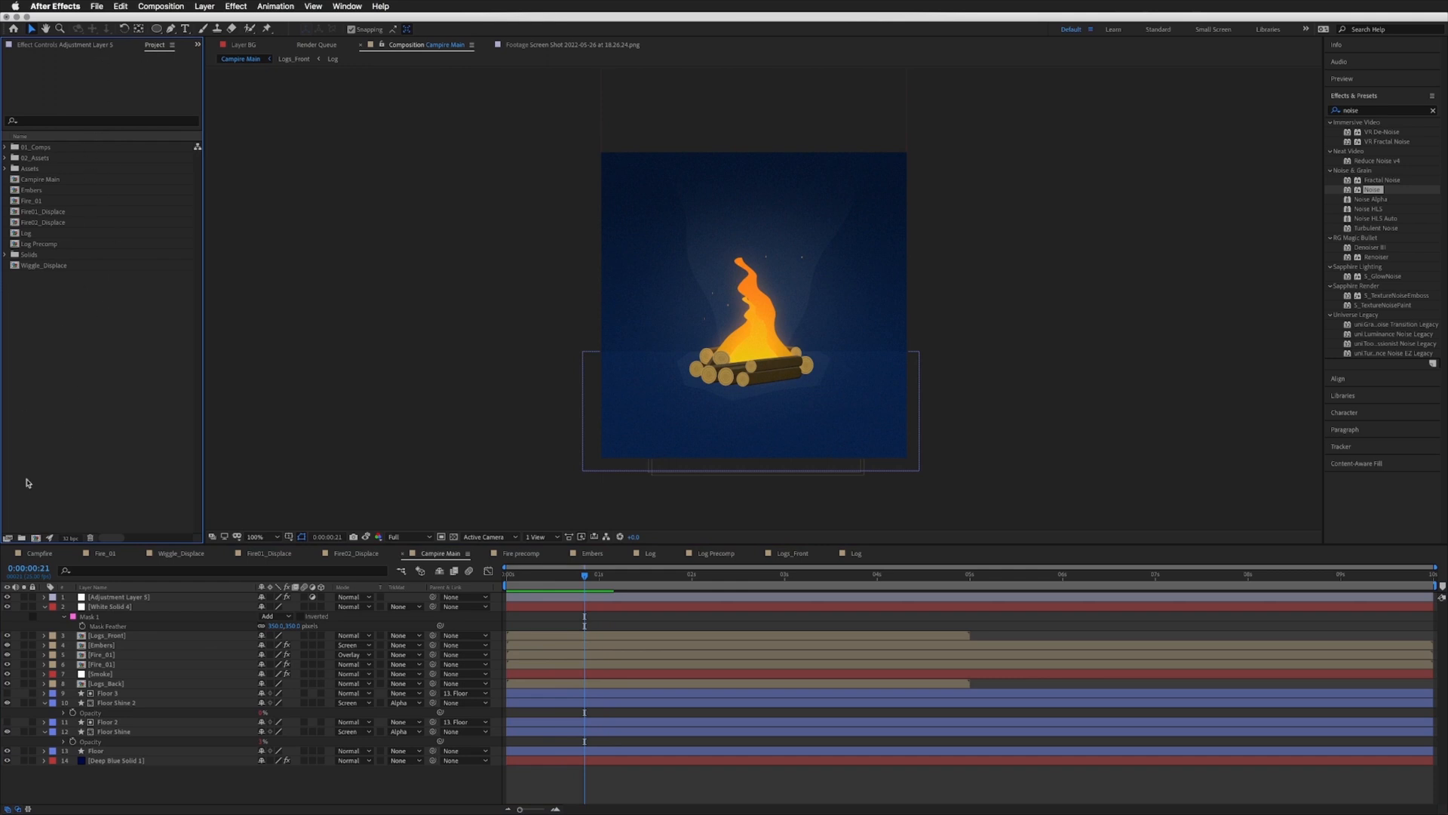
pyautogui.click(35, 537)
pyautogui.write('S')
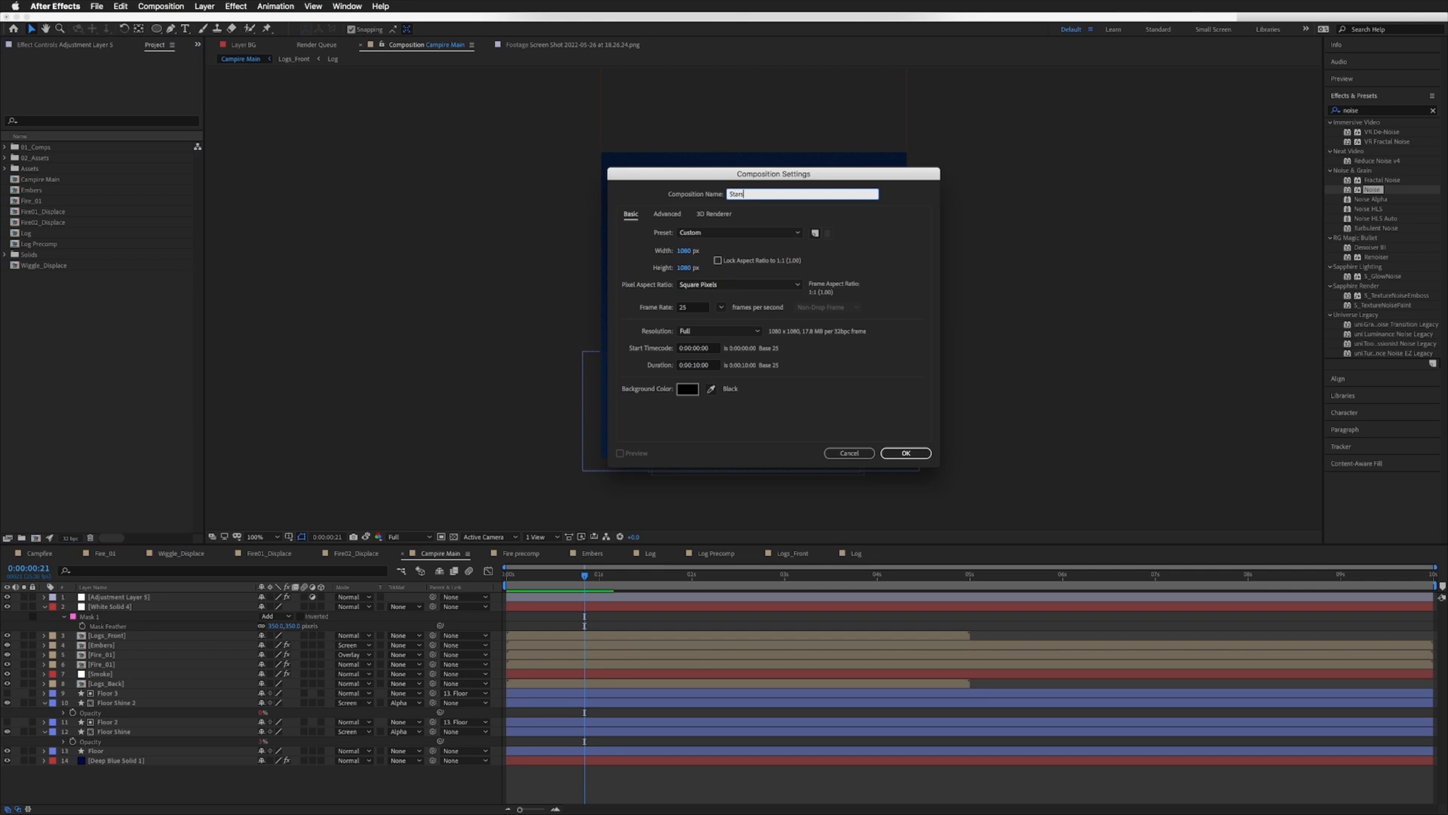
pyautogui.write('tars')
pyautogui.press('Return')
# Step: Add a full-size black solid to the Stars composition
pyautogui.click(204, 6)
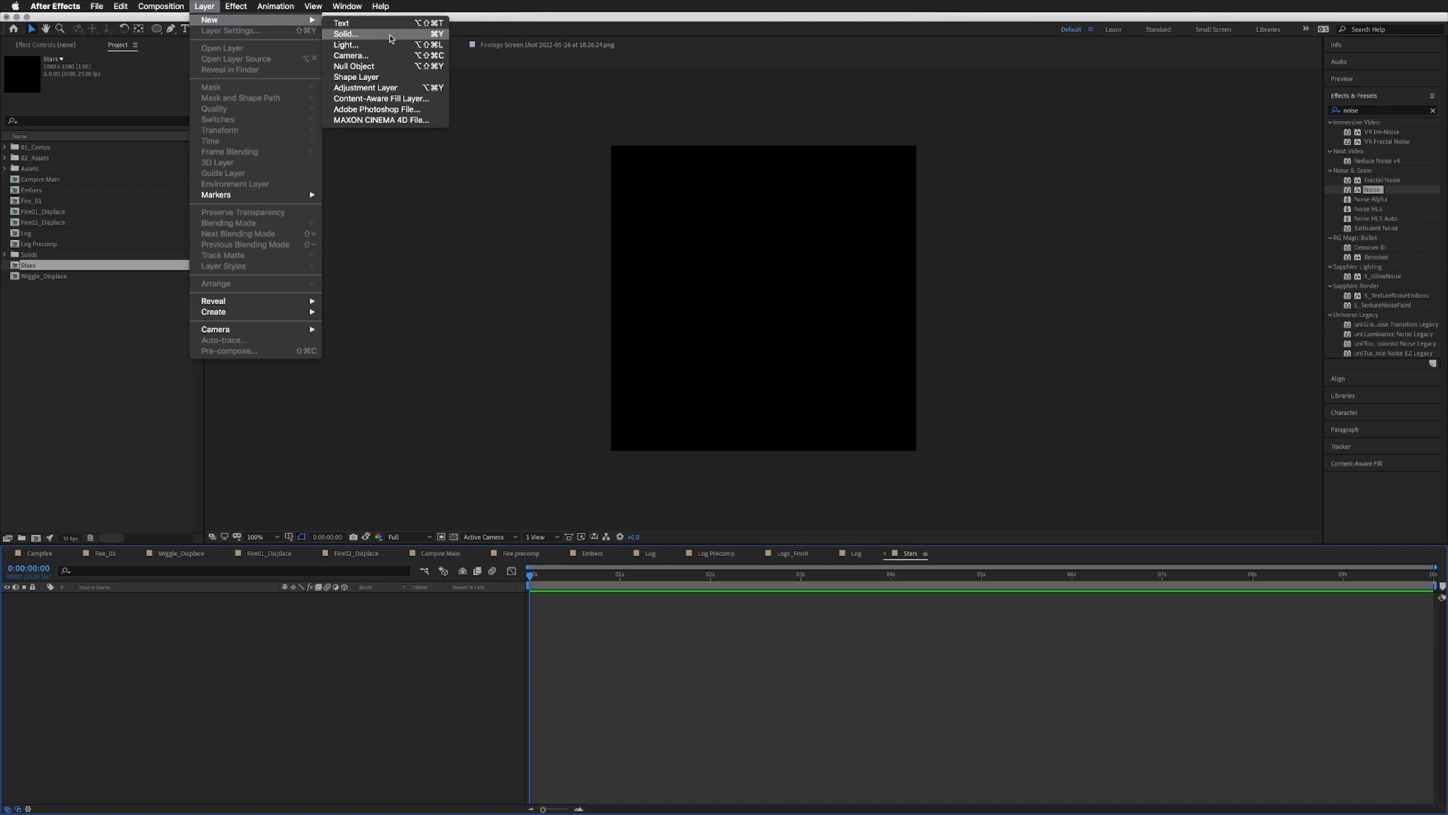
pyautogui.click(375, 33)
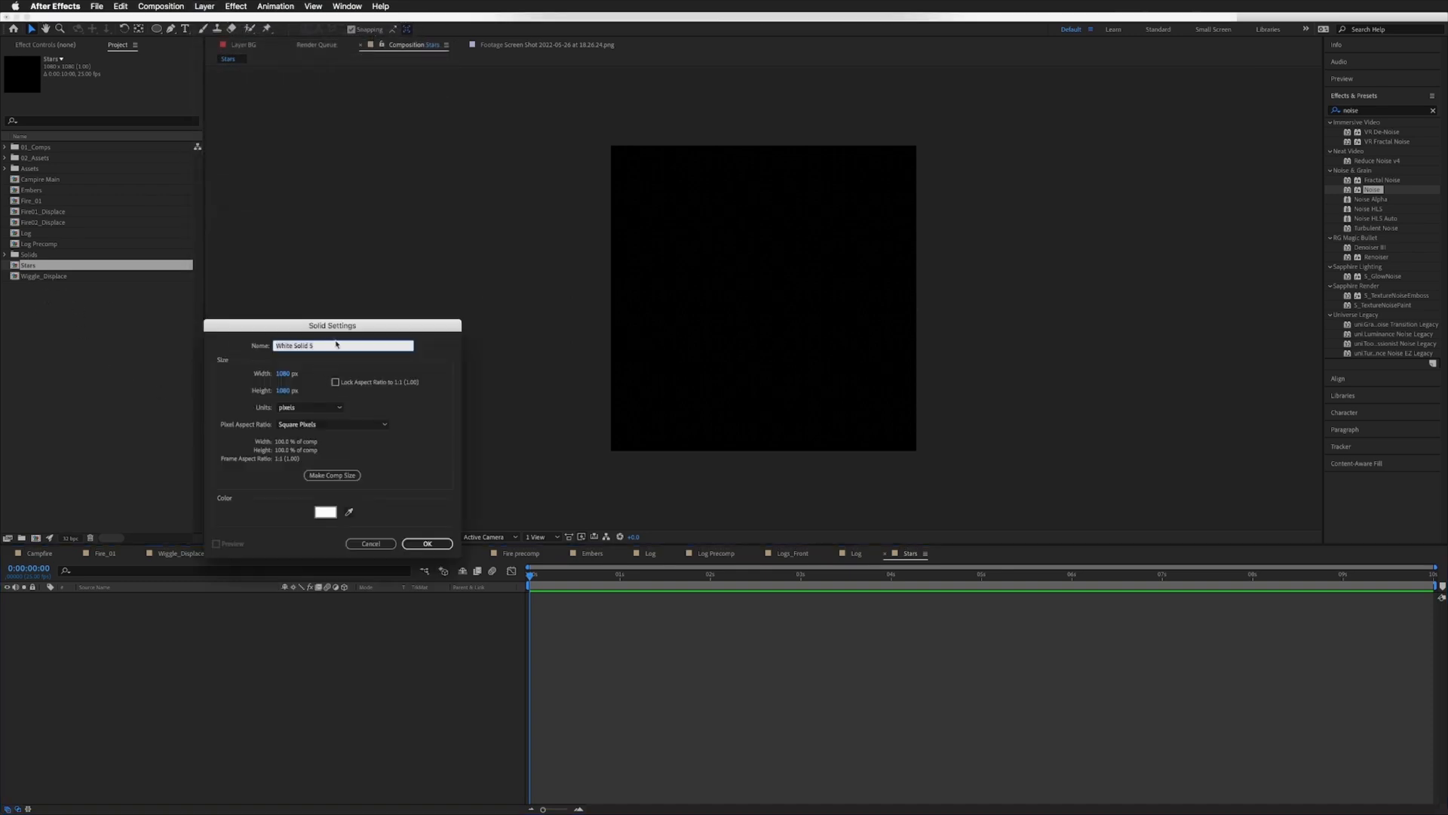
pyautogui.click(325, 511)
pyautogui.click(422, 309)
pyautogui.click(556, 194)
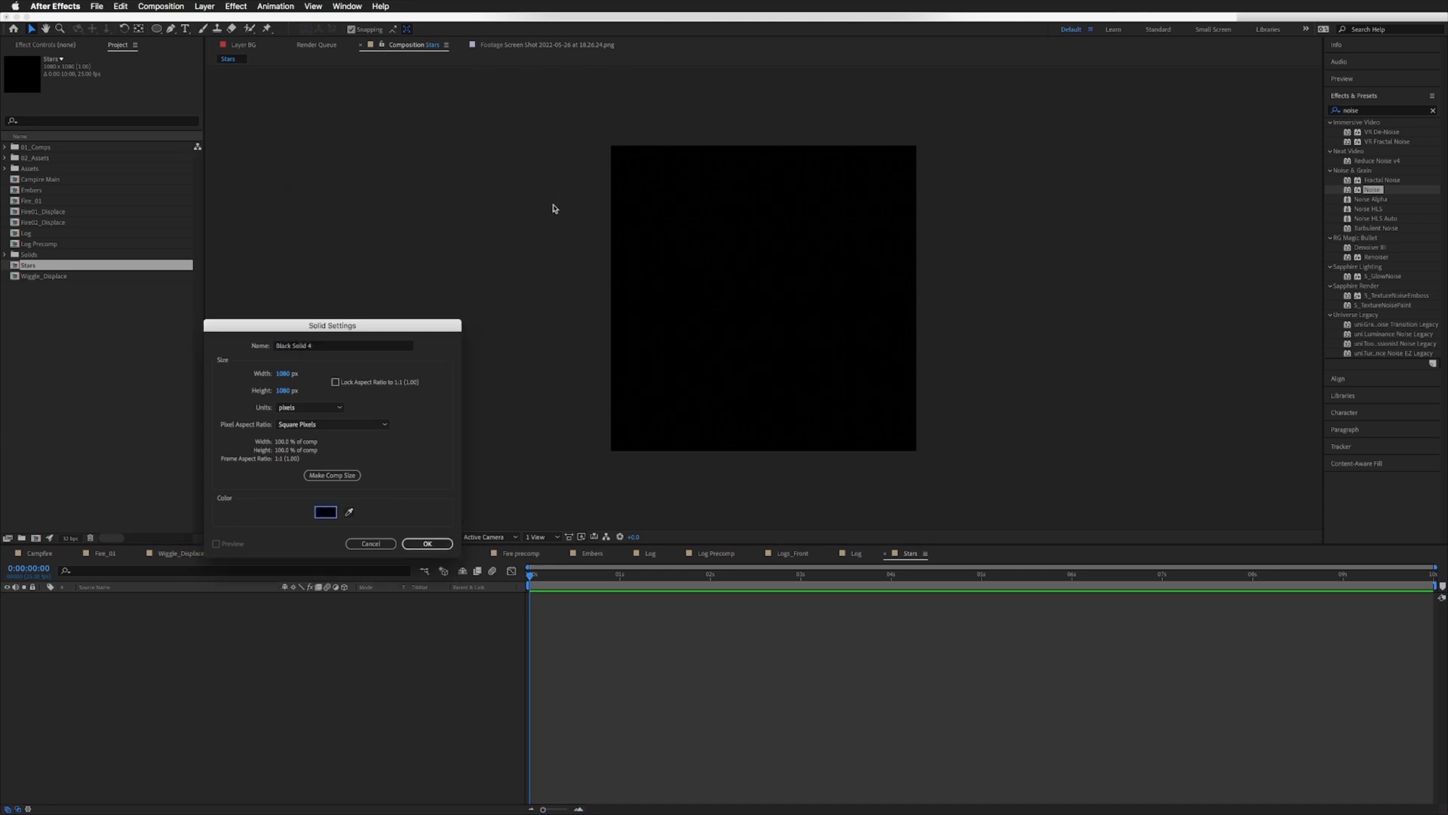
pyautogui.click(427, 543)
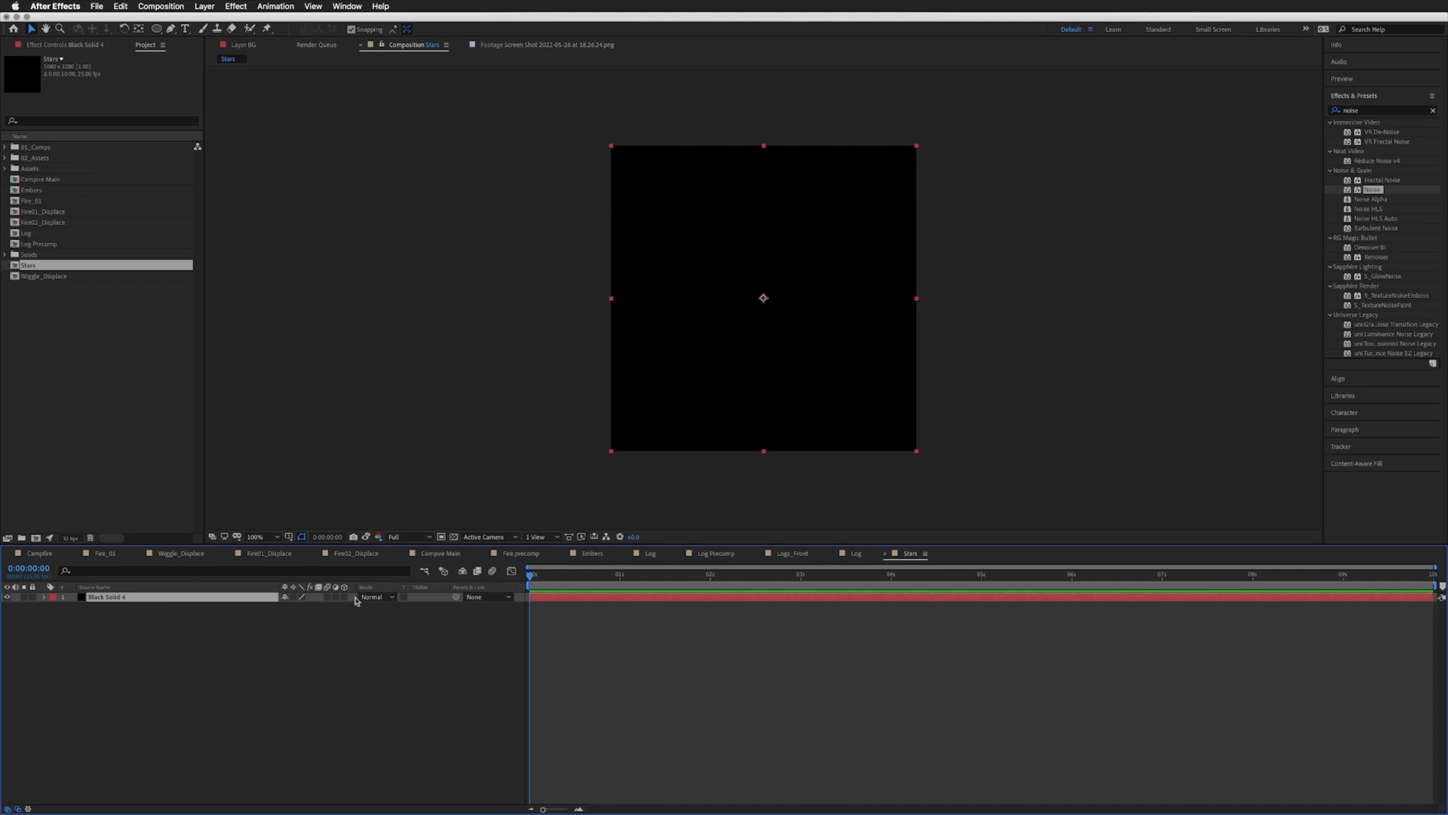
pyautogui.click(157, 28)
pyautogui.click(684, 251)
pyautogui.click(670, 686)
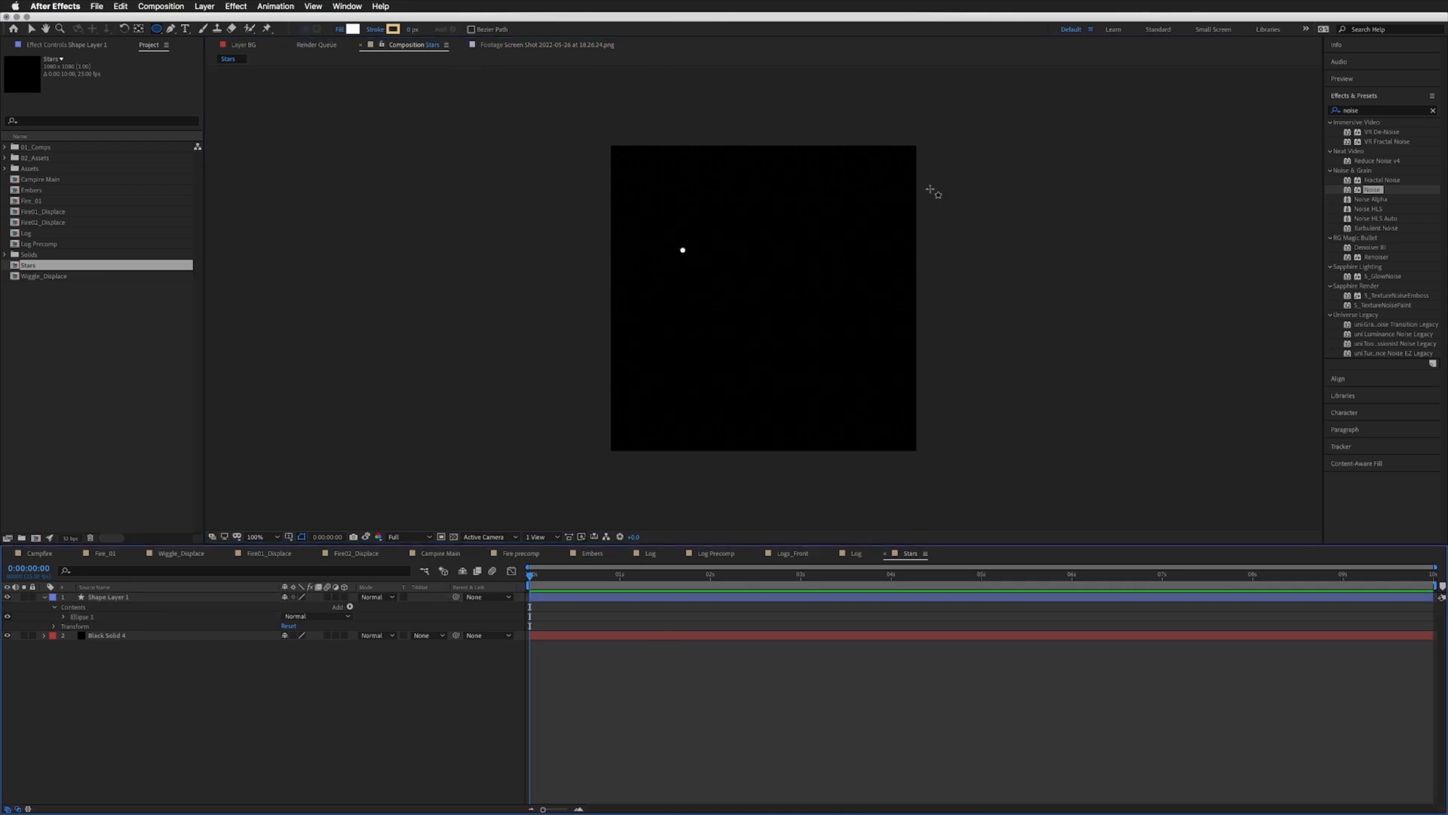
pyautogui.hotkey('ctrl', 'z')
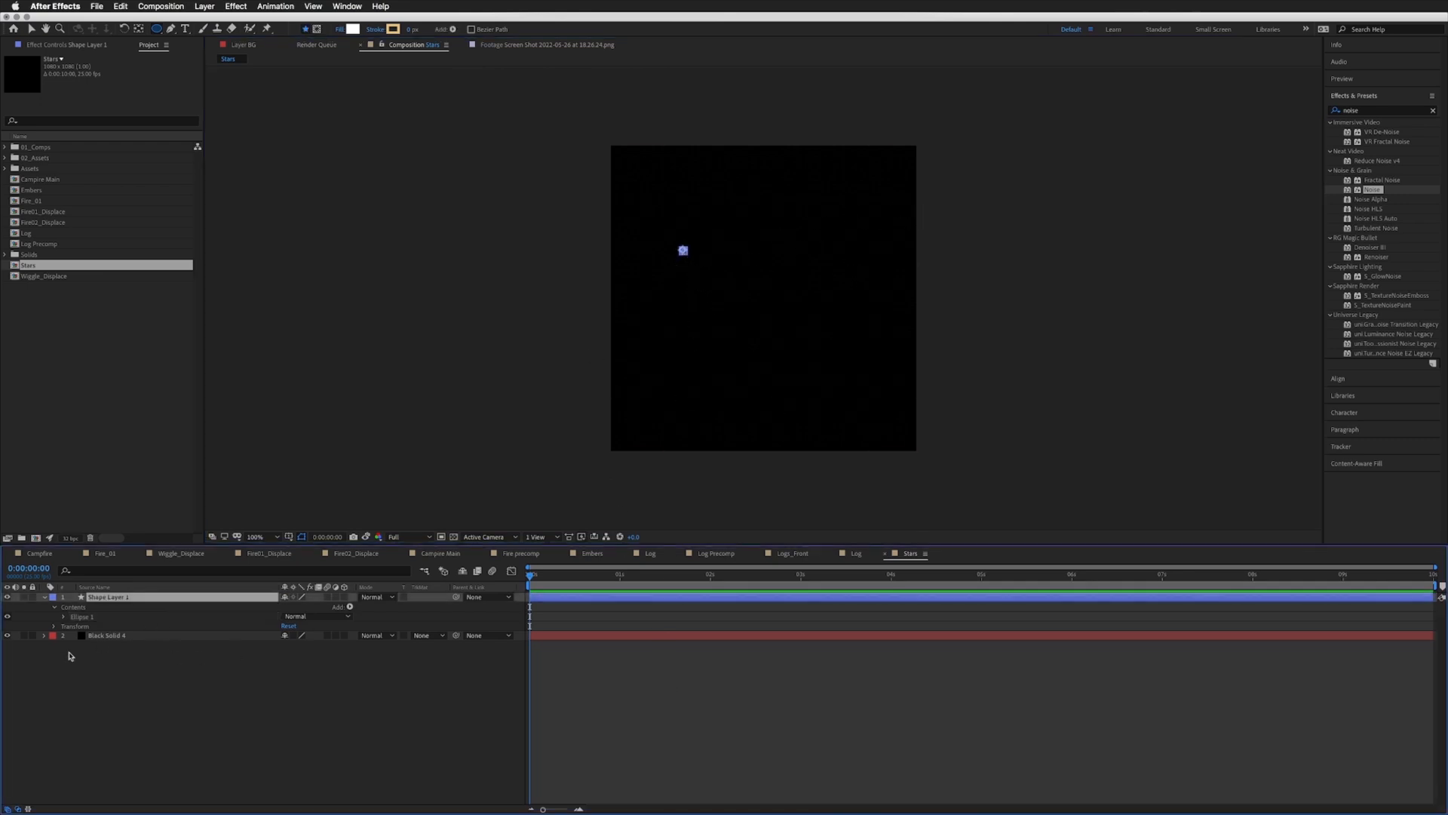
pyautogui.press('Delete')
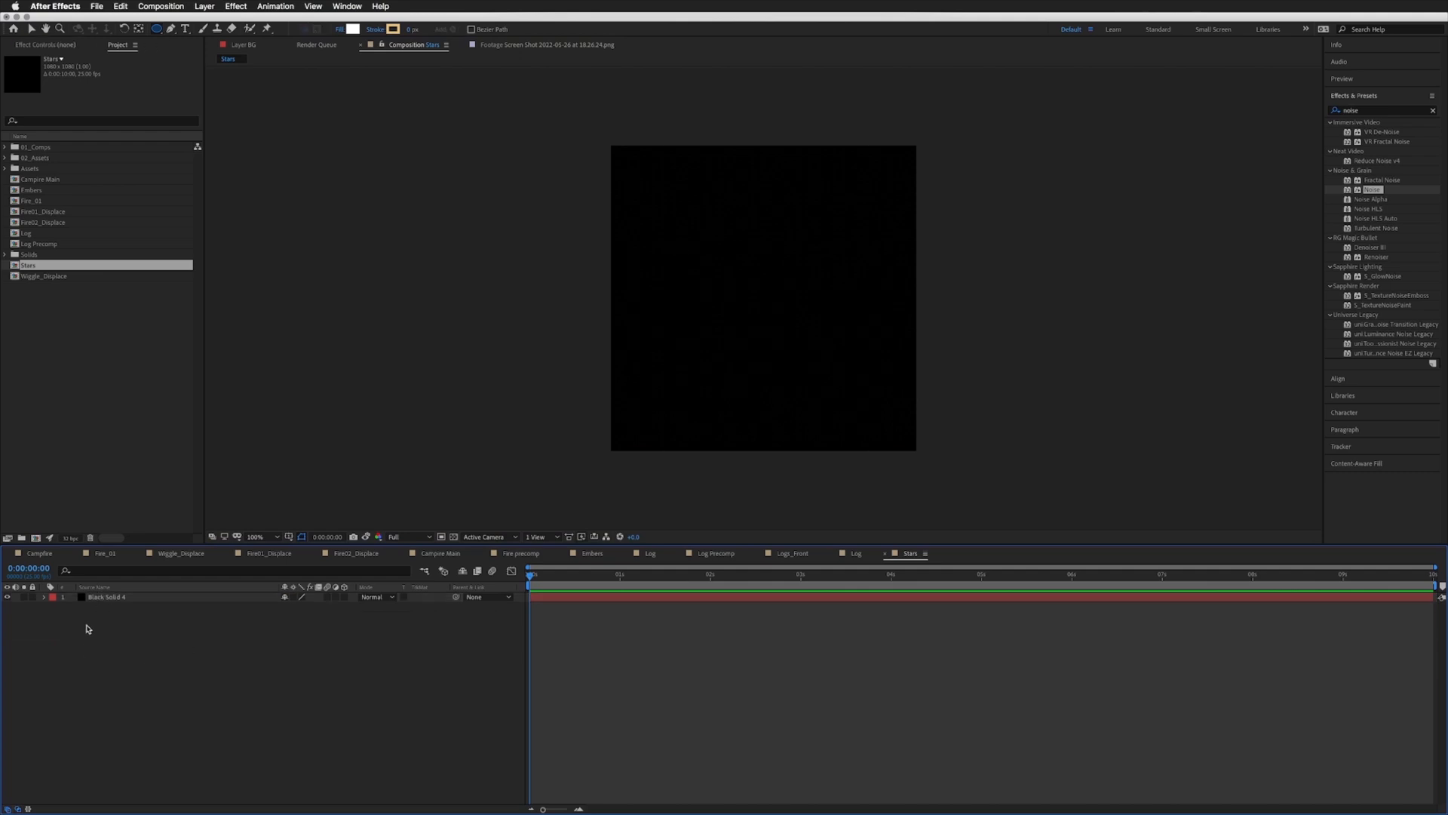
# Step: Apply the CC Ball Action effect to the black solid in the Stars composition
pyautogui.click(102, 597)
pyautogui.press('v')
pyautogui.click(1337, 114)
pyautogui.write('cc ball')
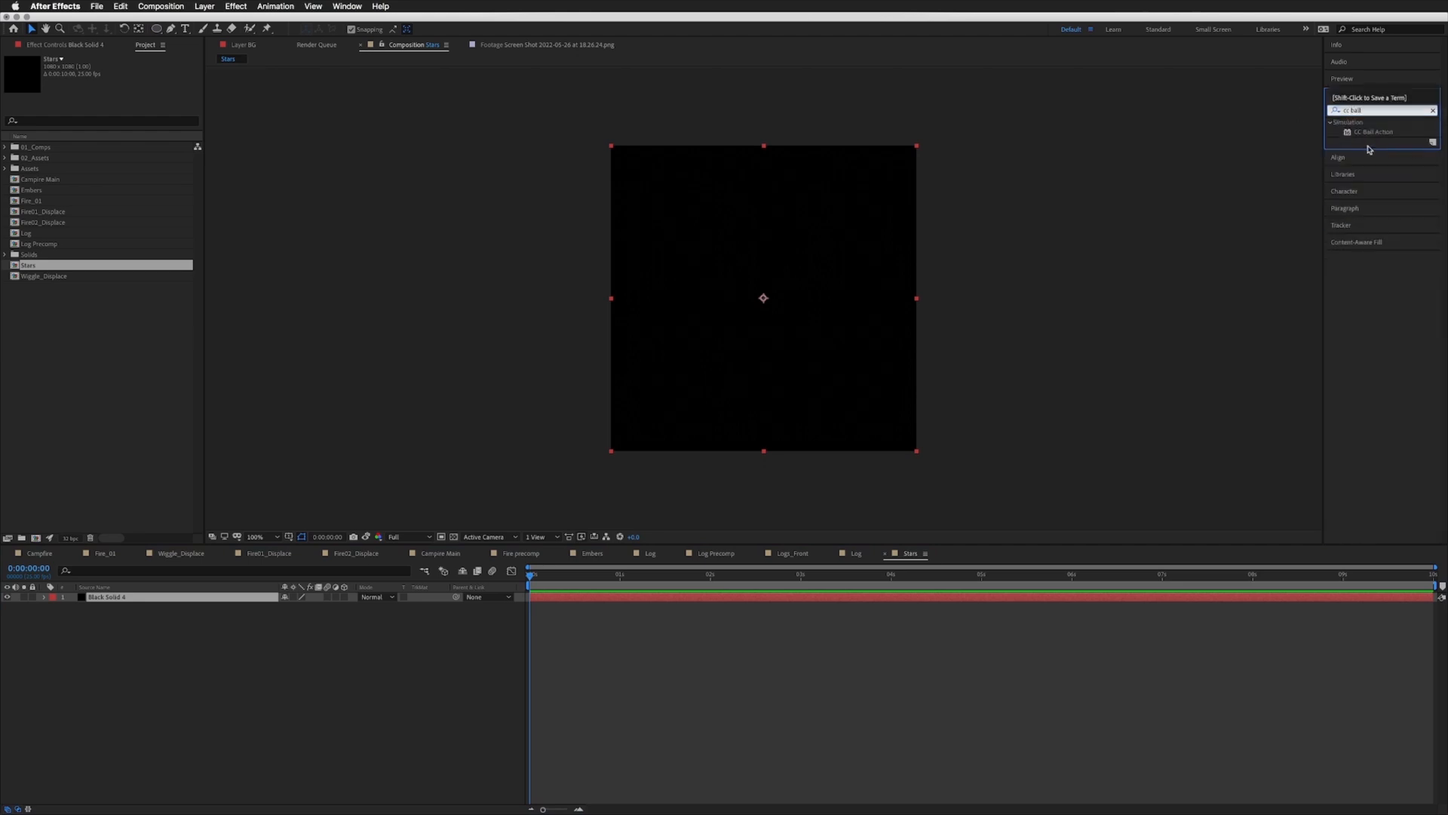
pyautogui.moveTo(1373, 132); pyautogui.dragTo(119, 598)
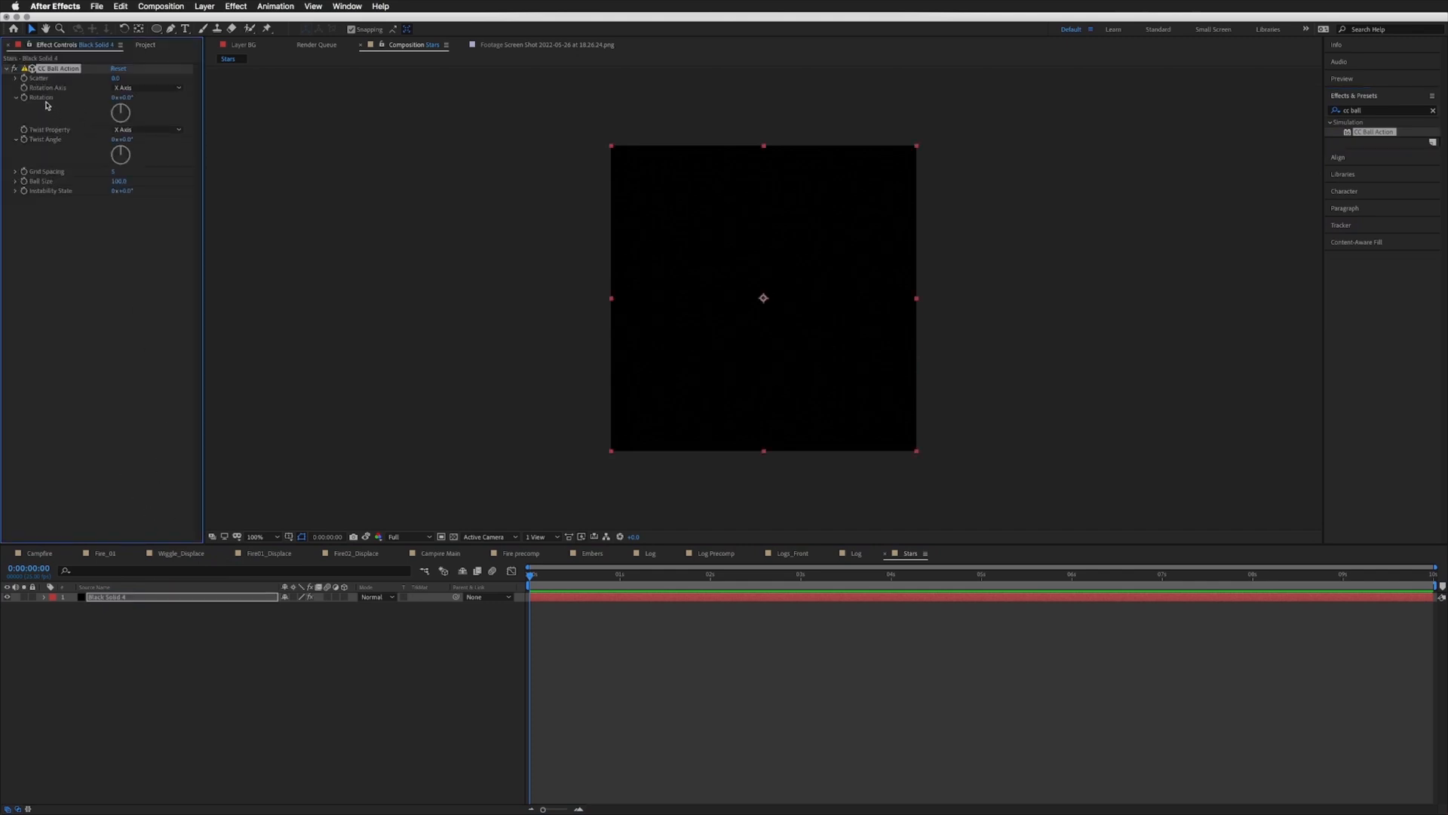
pyautogui.moveTo(119, 181); pyautogui.dragTo(179, 177)
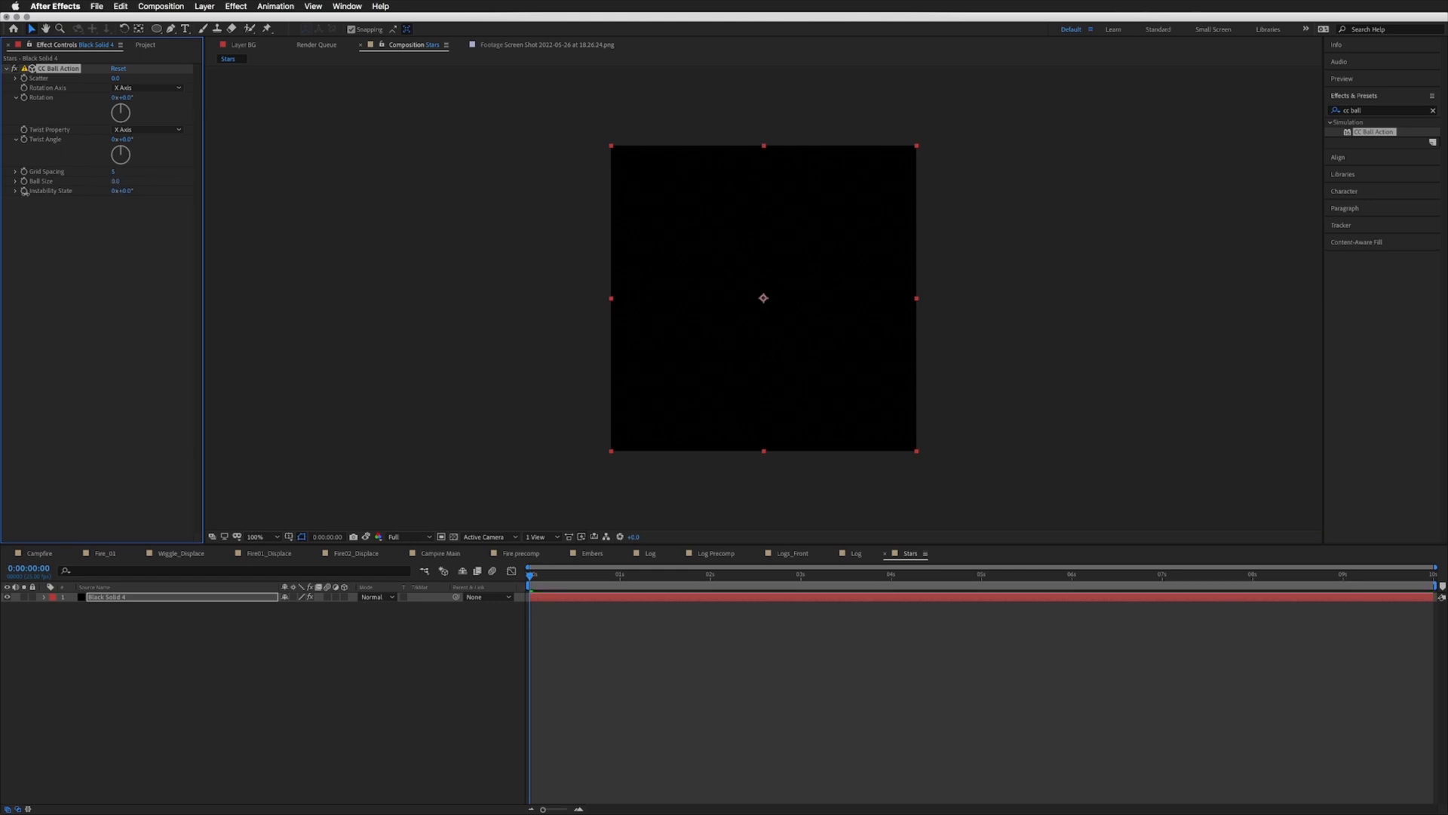
pyautogui.click(115, 181)
pyautogui.write('100')
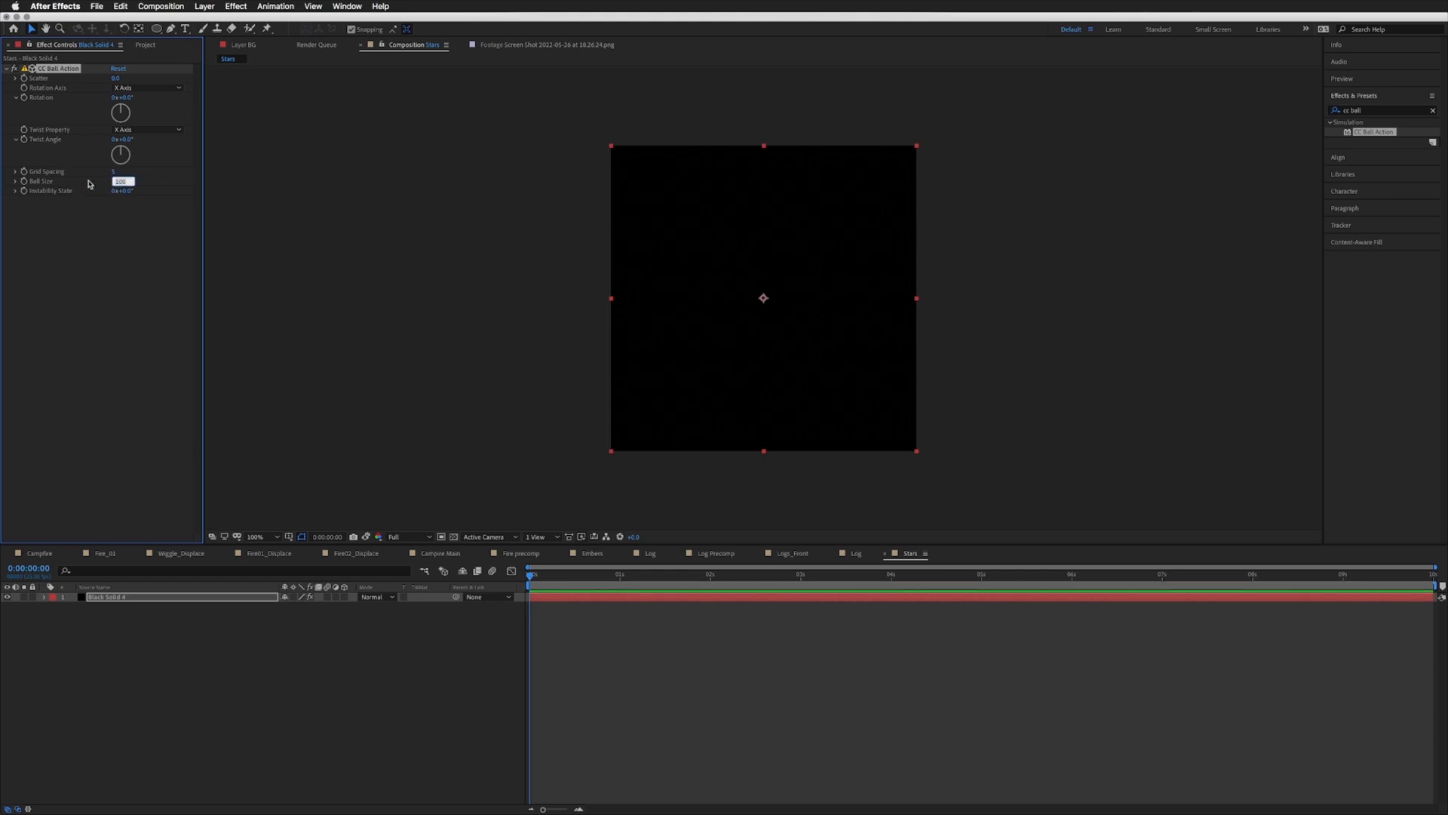
pyautogui.press('Return')
# Step: Set CC Ball Action's Grid Spacing to 50 and Ball Size to 5, and inspect the dots on the transparency grid
pyautogui.moveTo(114, 171); pyautogui.dragTo(128, 169)
pyautogui.click(117, 181)
pyautogui.write('5')
pyautogui.press('Return')
pyautogui.click(113, 600)
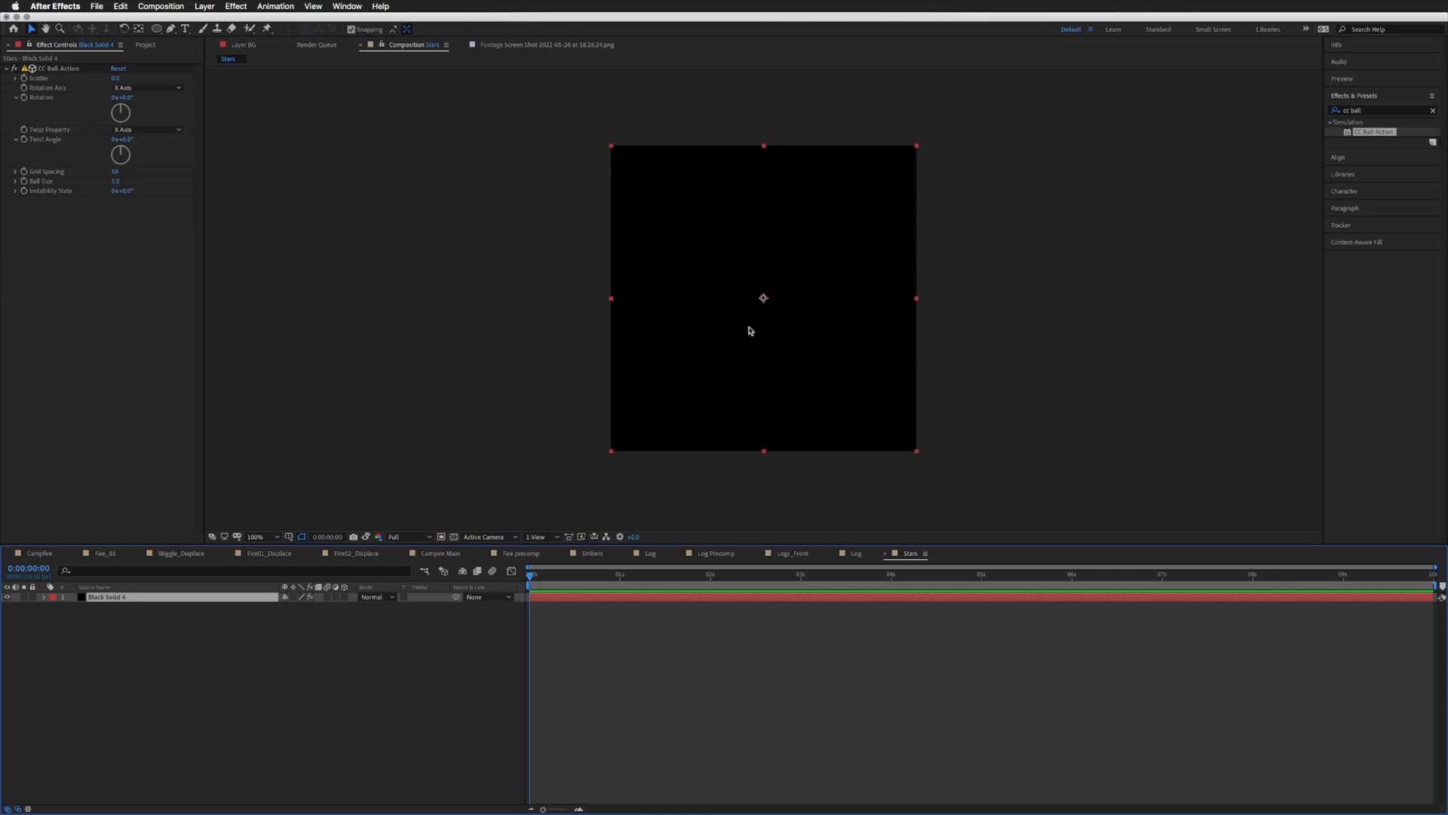
pyautogui.click(455, 537)
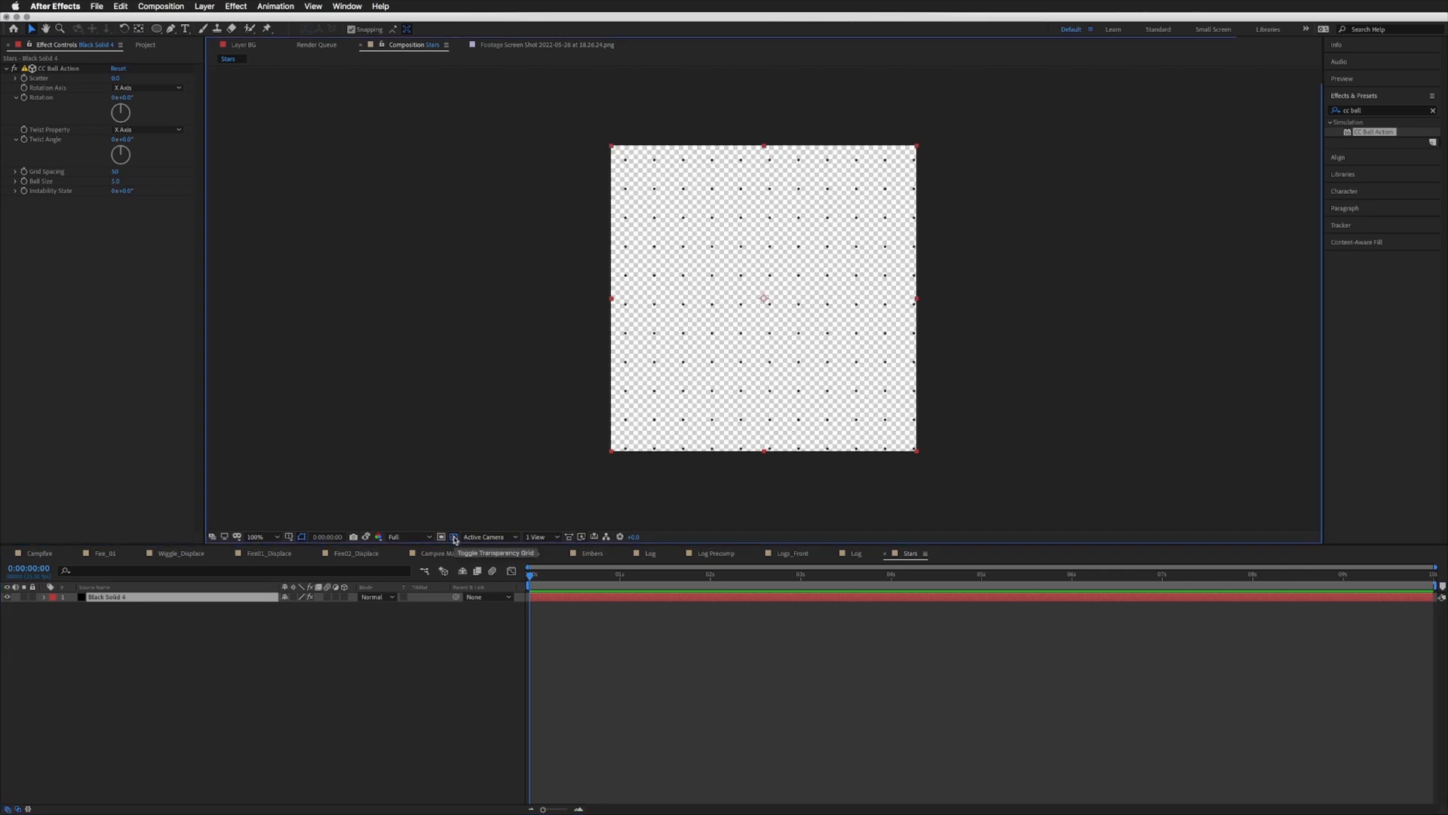
# Step: Apply a white Fill effect to the dotted black solid and turn off the transparency grid
pyautogui.click(165, 597)
pyautogui.click(1358, 112)
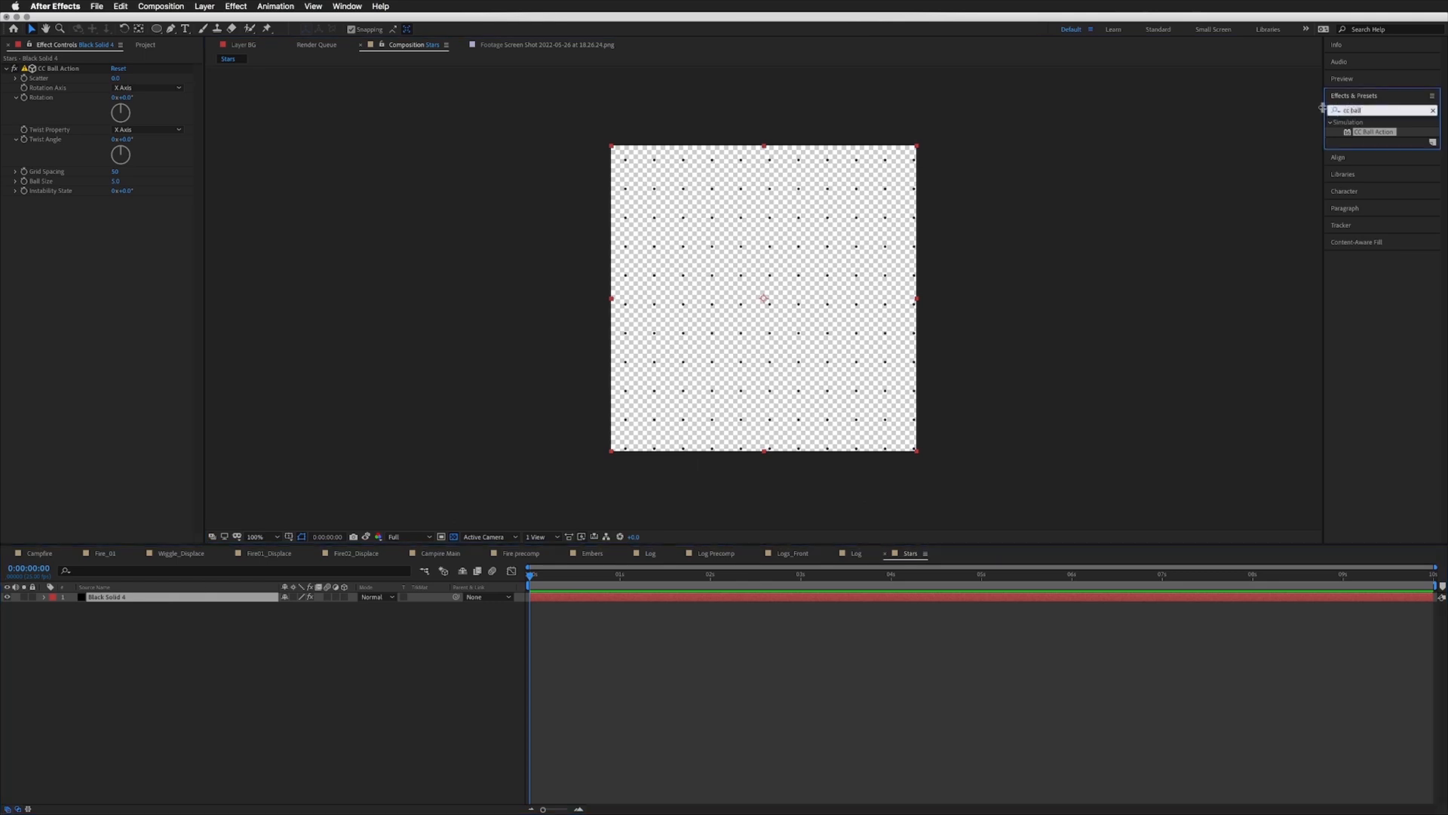
pyautogui.write('fill')
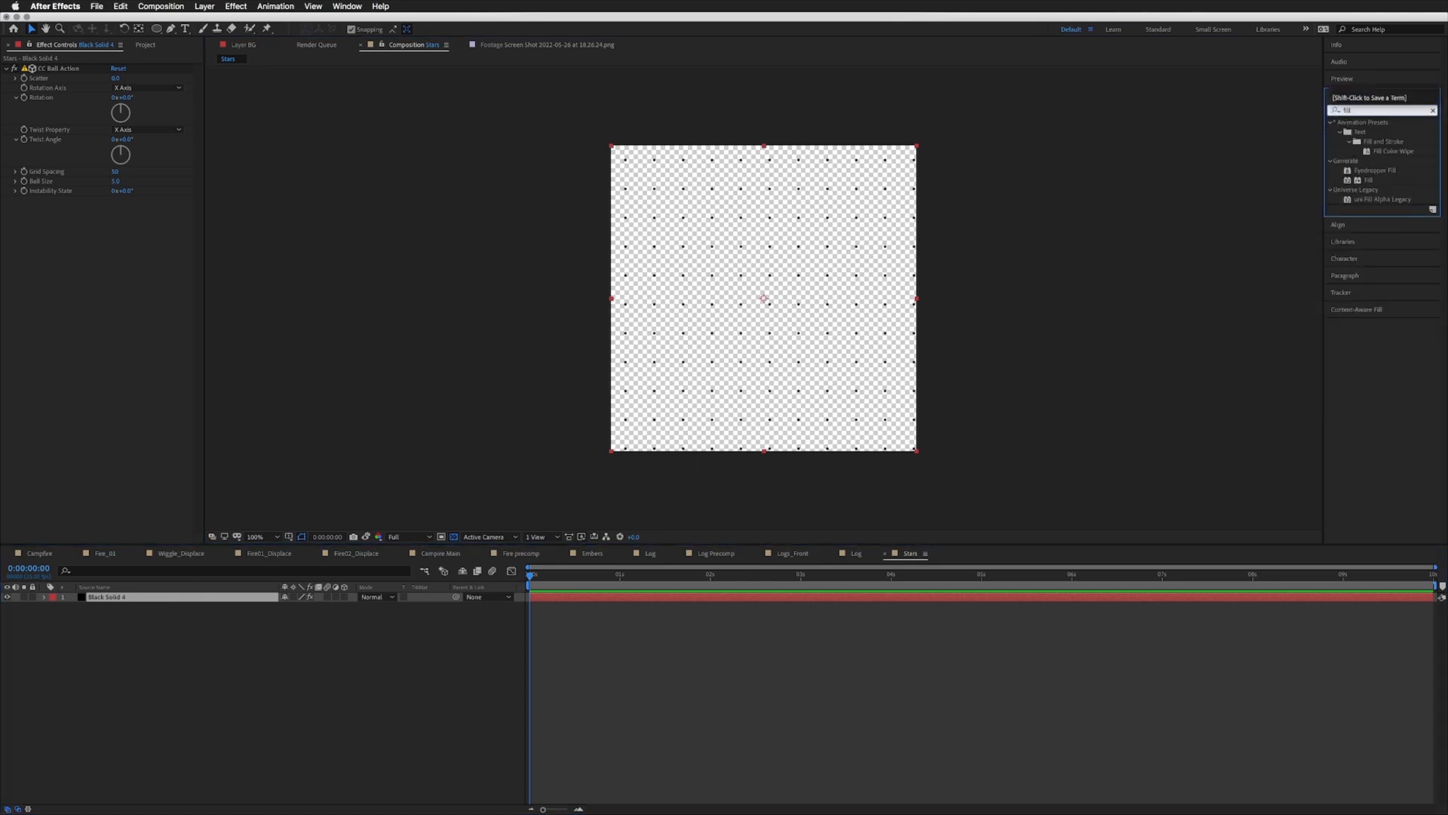
pyautogui.moveTo(1370, 180); pyautogui.dragTo(132, 597)
pyautogui.click(117, 230)
pyautogui.moveTo(396, 277); pyautogui.dragTo(281, 170)
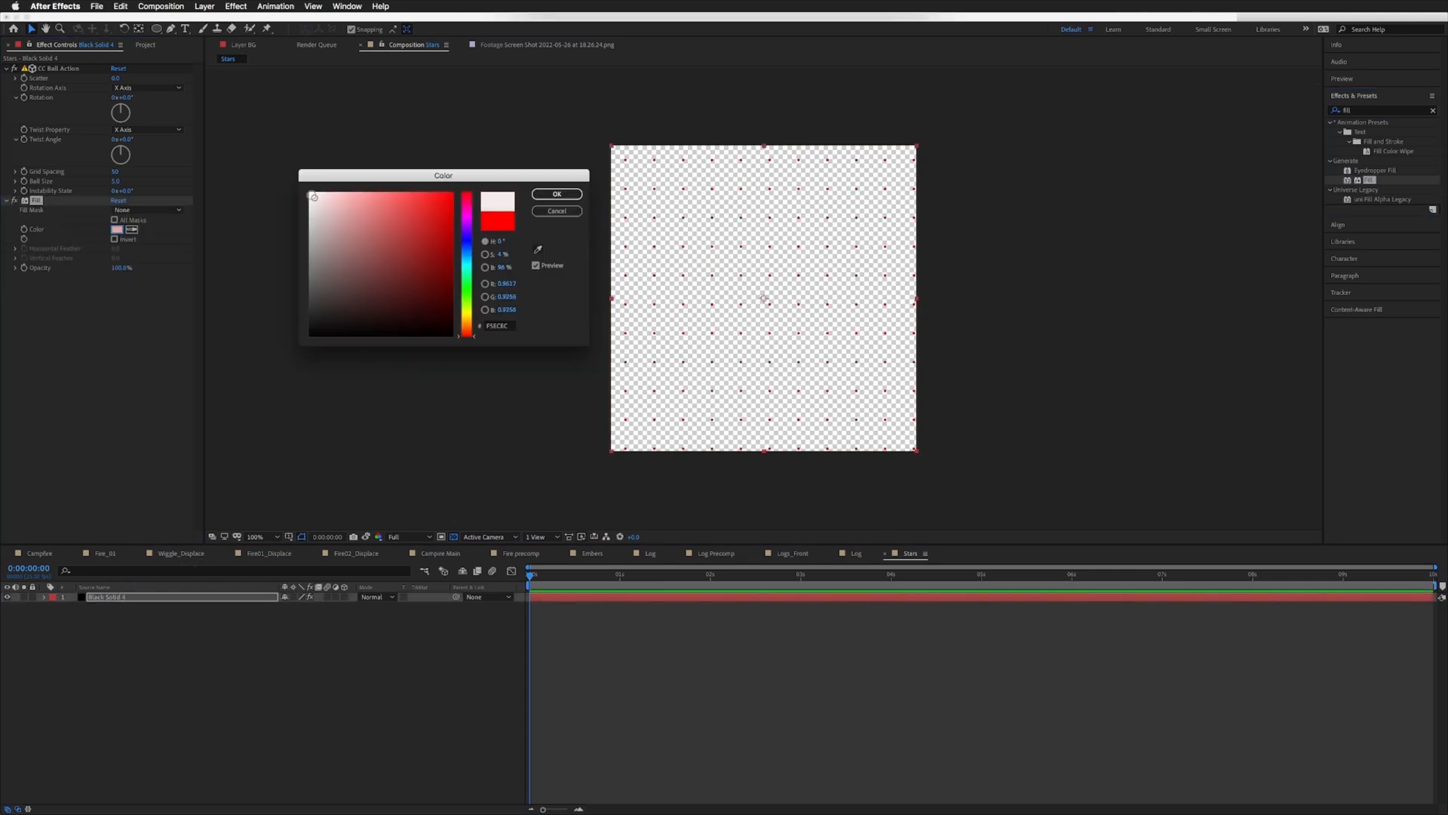
pyautogui.click(557, 195)
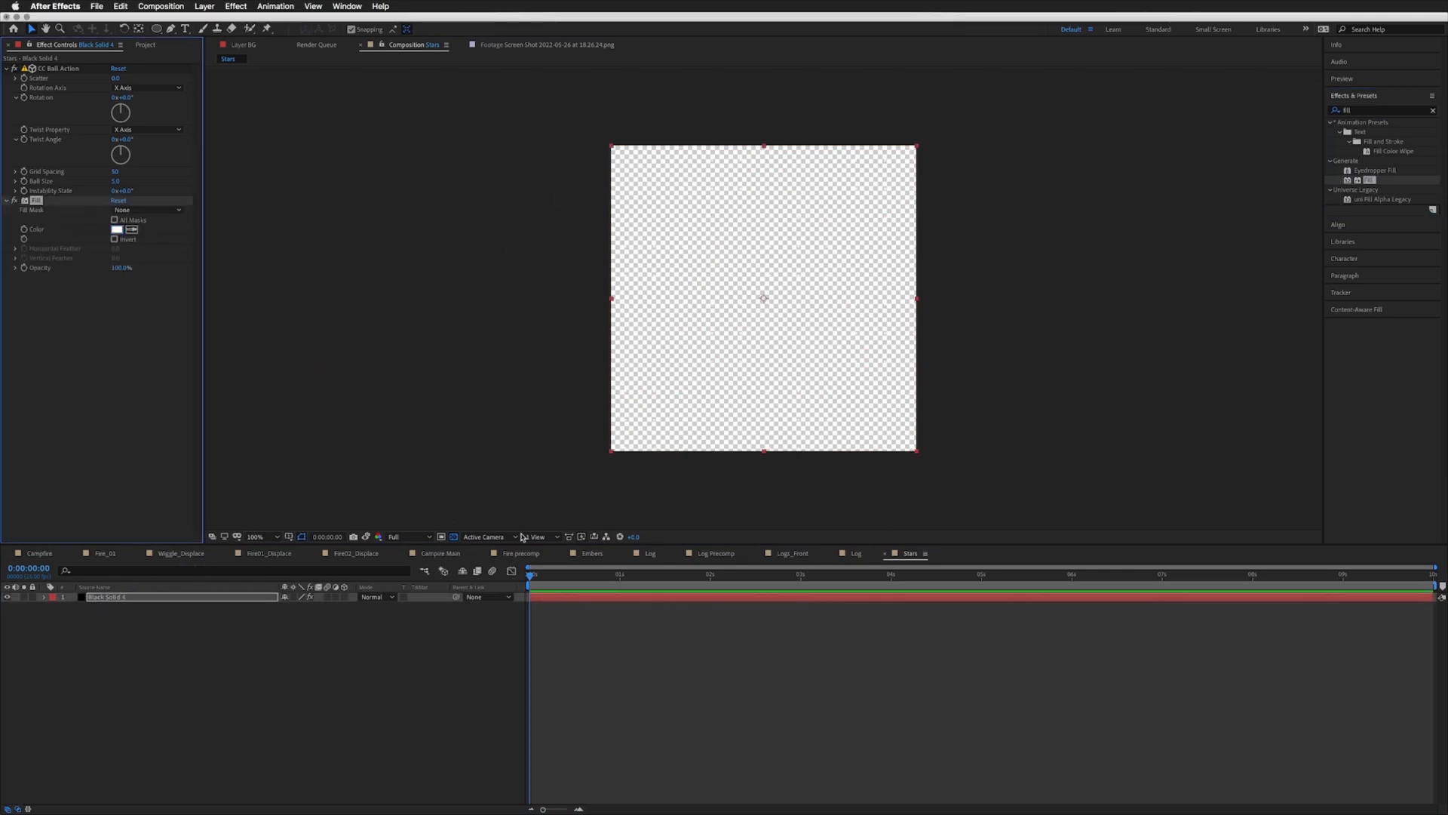
pyautogui.click(453, 536)
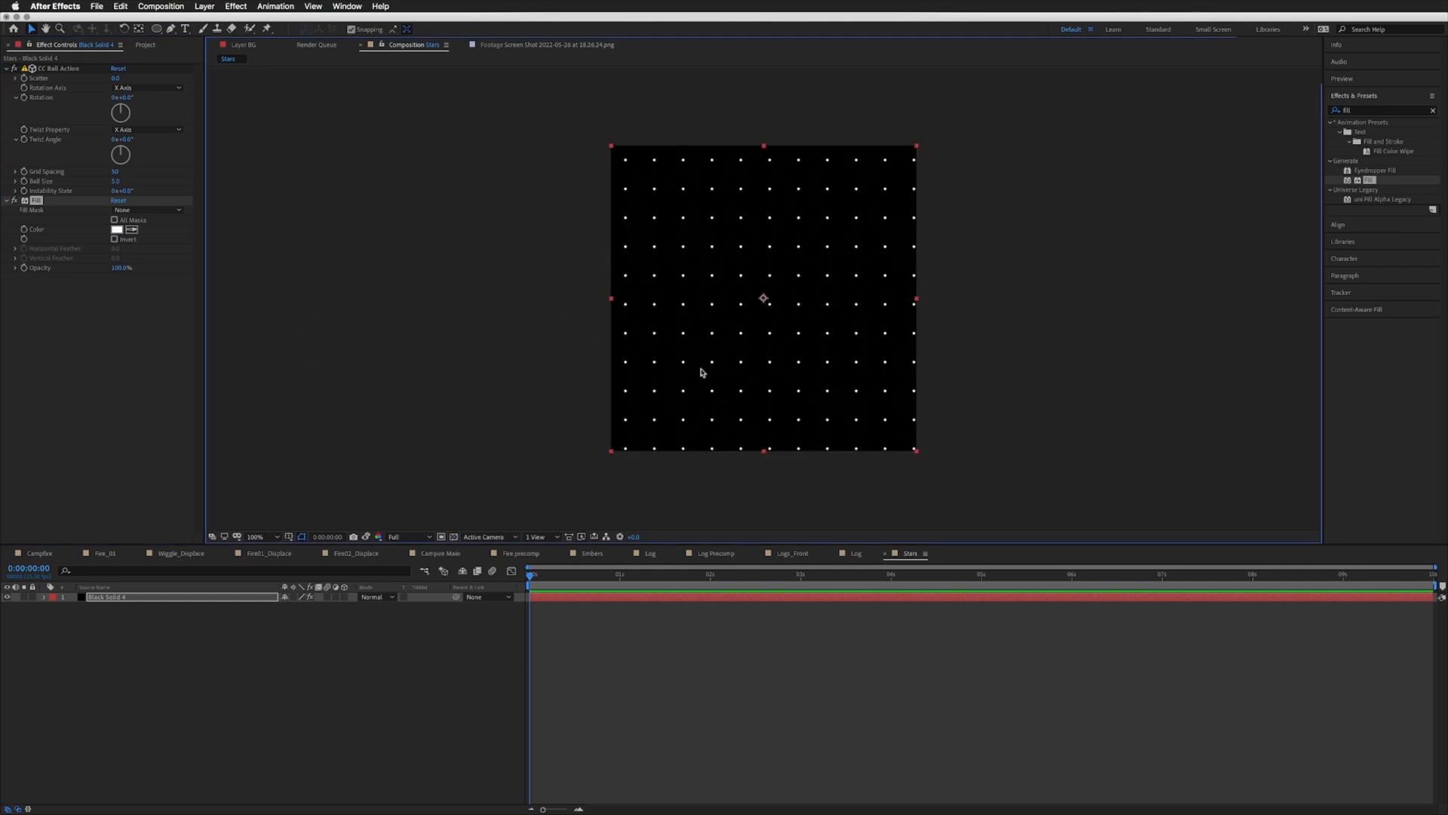
# Step: Set CC Ball Action's Grid Spacing to 30 and Ball Size to 2 on the black solid
pyautogui.click(6, 202)
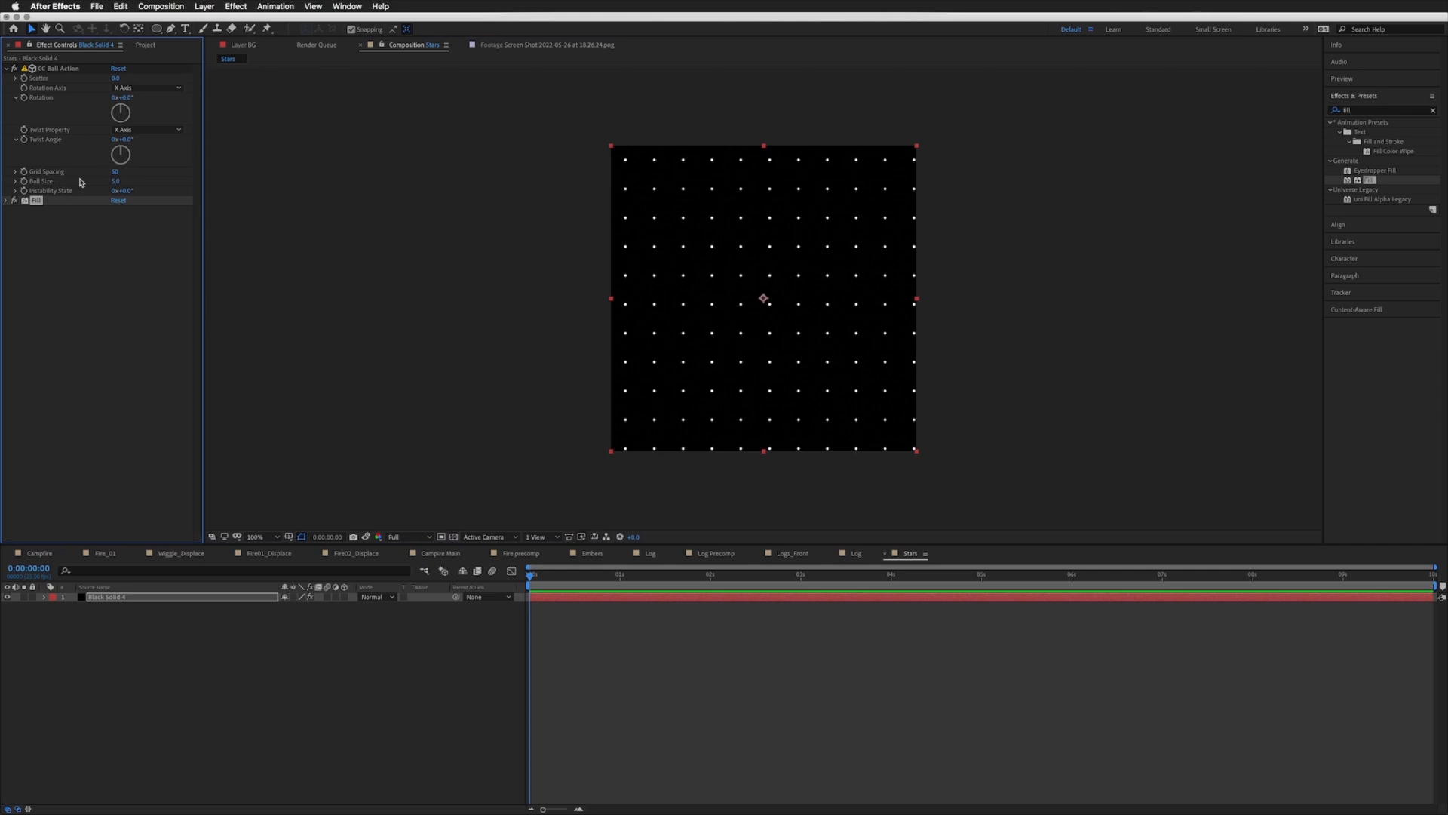
pyautogui.moveTo(115, 172); pyautogui.dragTo(114, 172)
pyautogui.click(118, 172)
pyautogui.click(117, 182)
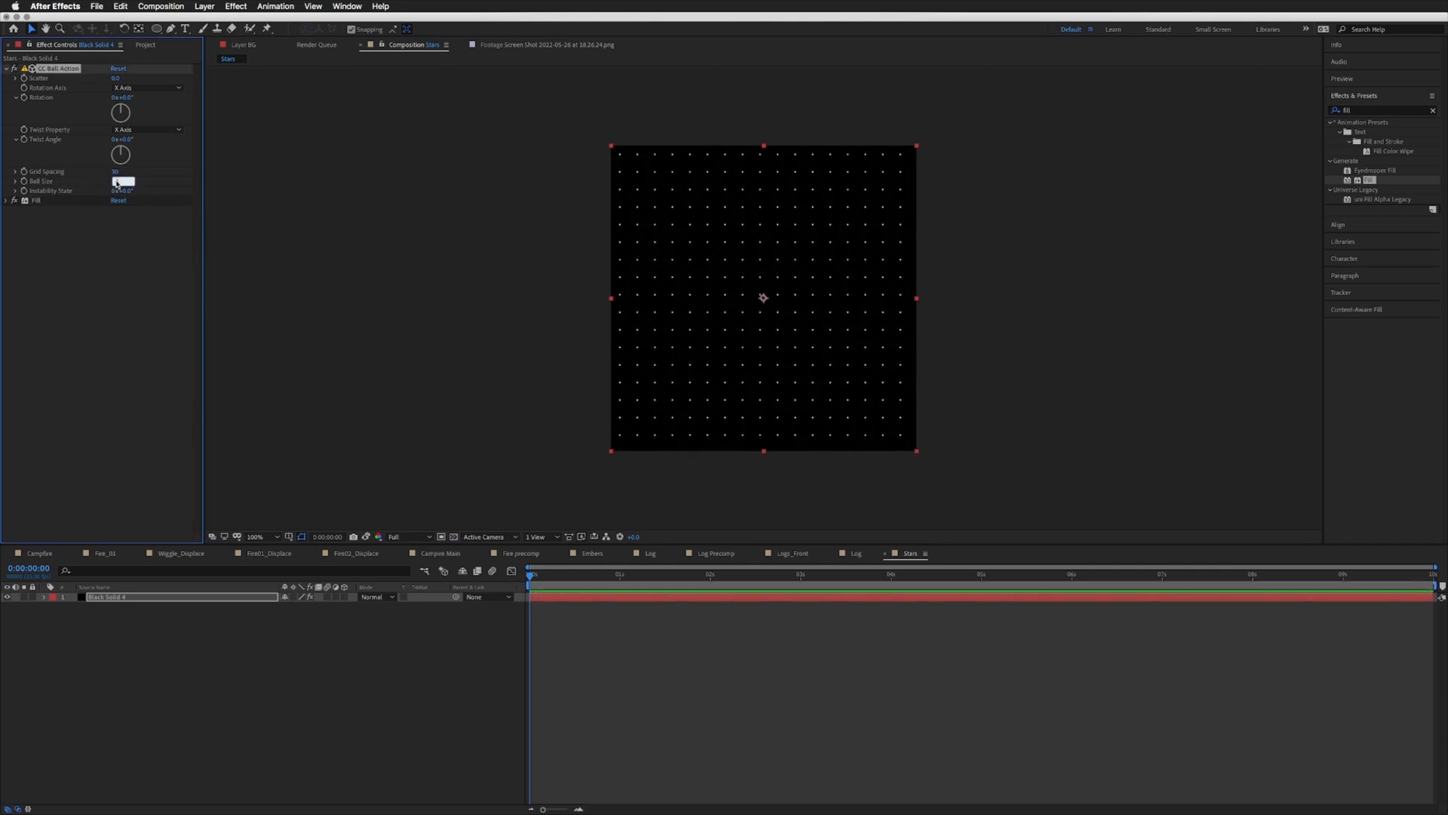
pyautogui.press('Return')
pyautogui.click(163, 599)
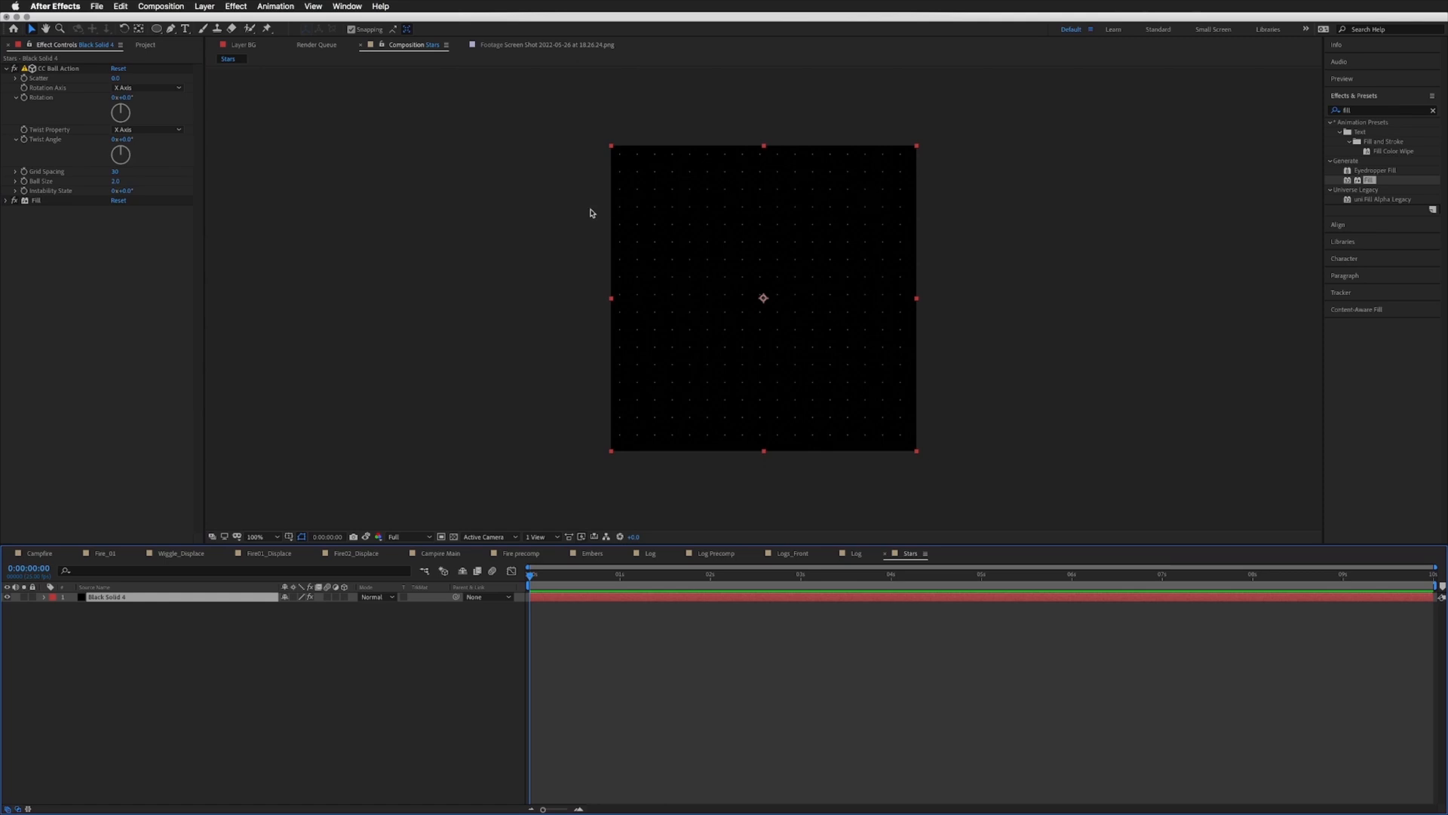
# Step: Scatter the dots into a sparse star field with CC Ball Action's Scatter at about 422 and Grid Spacing at 50
pyautogui.click(40, 81)
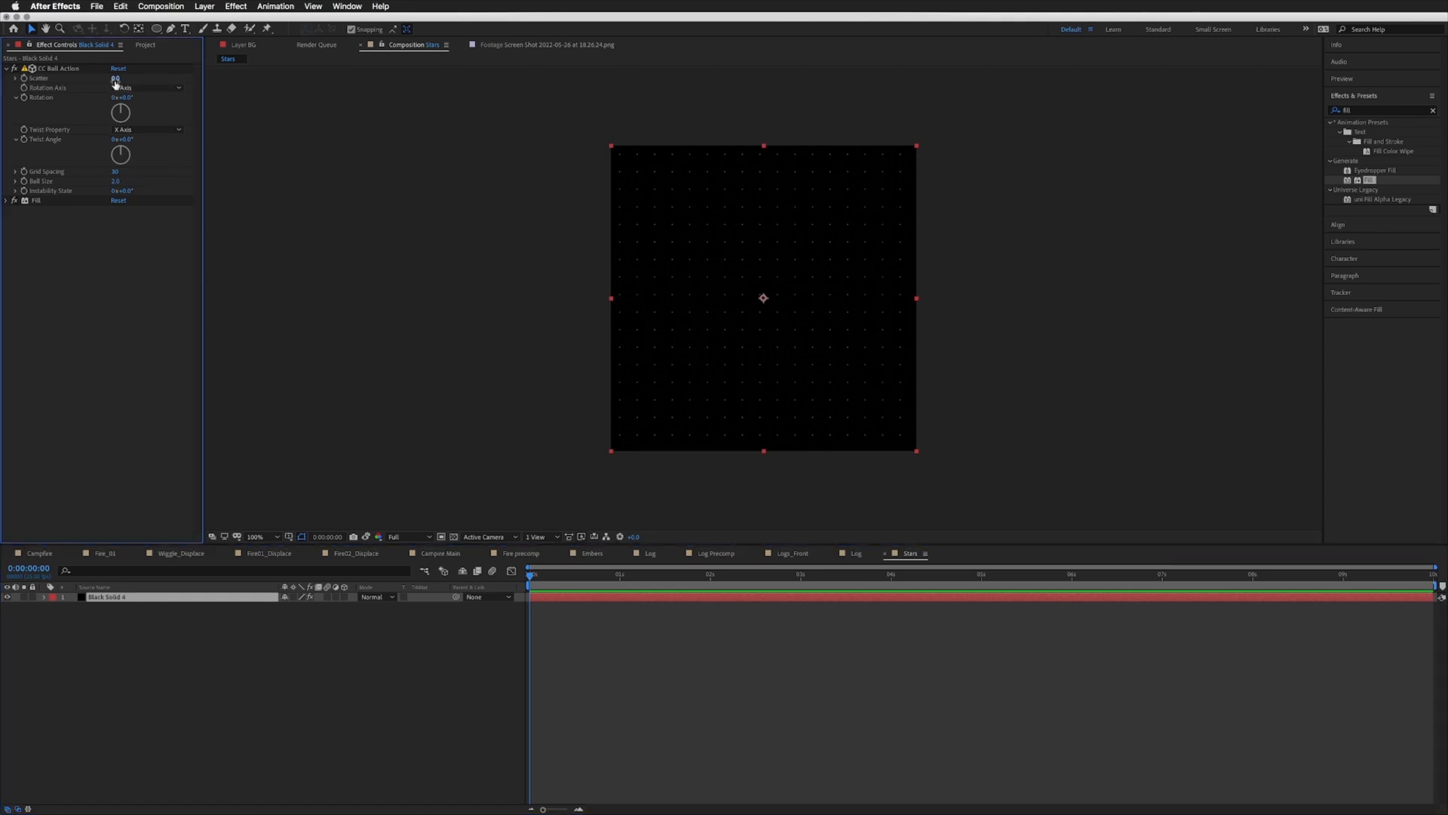
pyautogui.moveTo(116, 78); pyautogui.dragTo(200, 69)
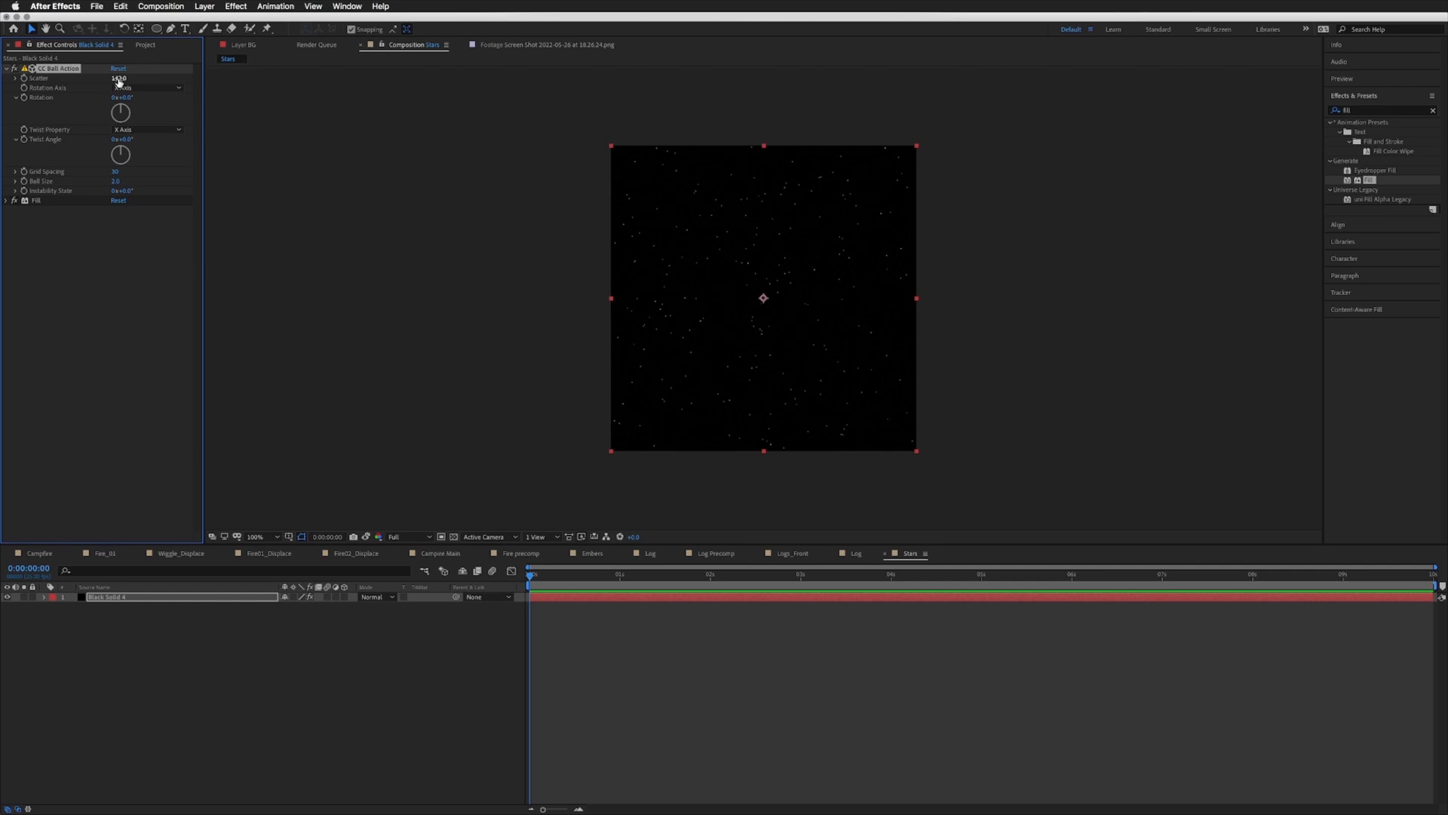
pyautogui.moveTo(130, 75); pyautogui.dragTo(141, 74)
pyautogui.moveTo(114, 171); pyautogui.dragTo(86, 192)
pyautogui.moveTo(124, 78); pyautogui.dragTo(145, 76)
pyautogui.moveTo(244, 69); pyautogui.dragTo(92, 77)
pyautogui.click(669, 665)
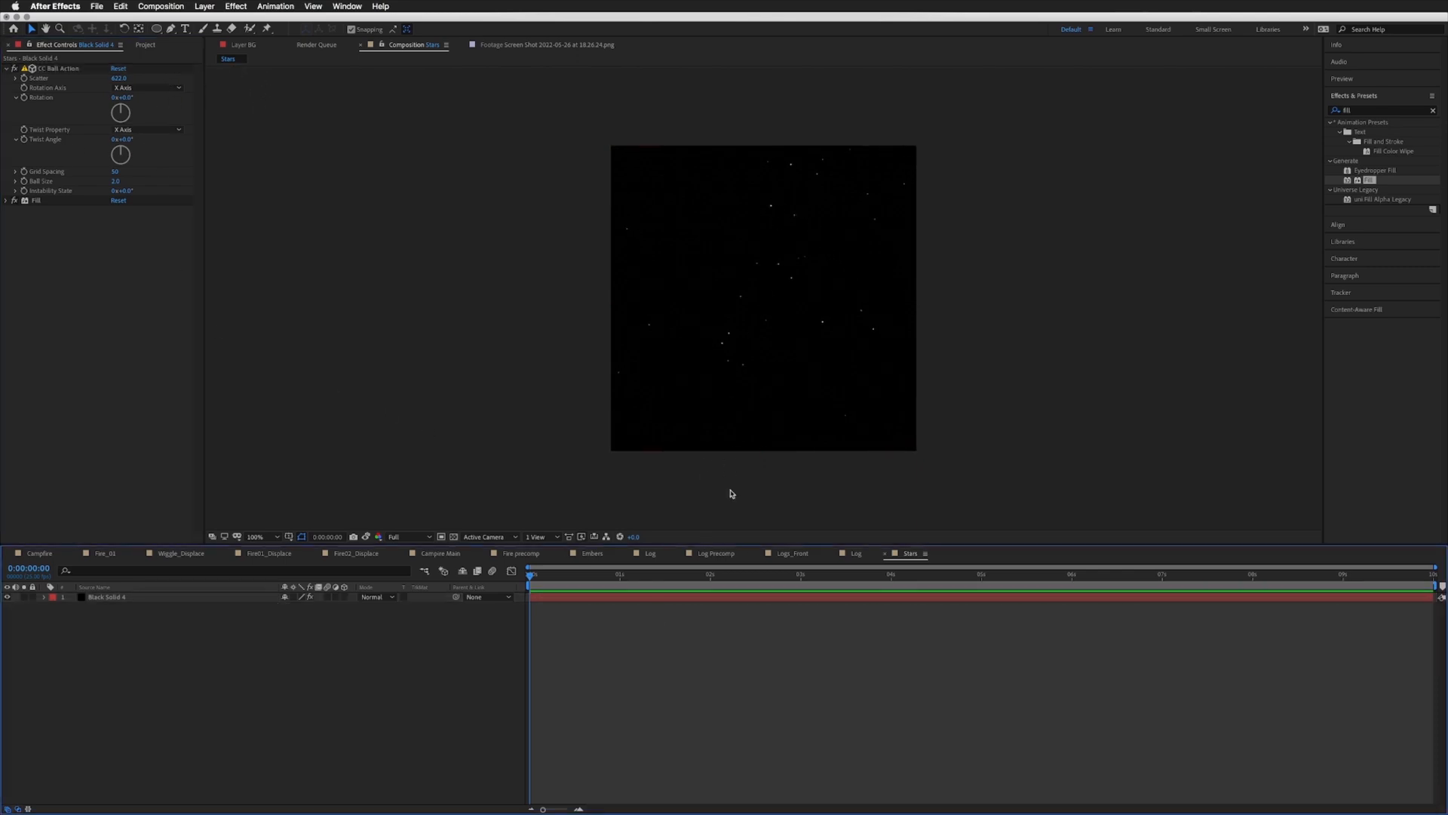
# Step: Add the Stars composition to Campire Main, between the Floor layer and the Deep Blue Solid background
pyautogui.click(437, 555)
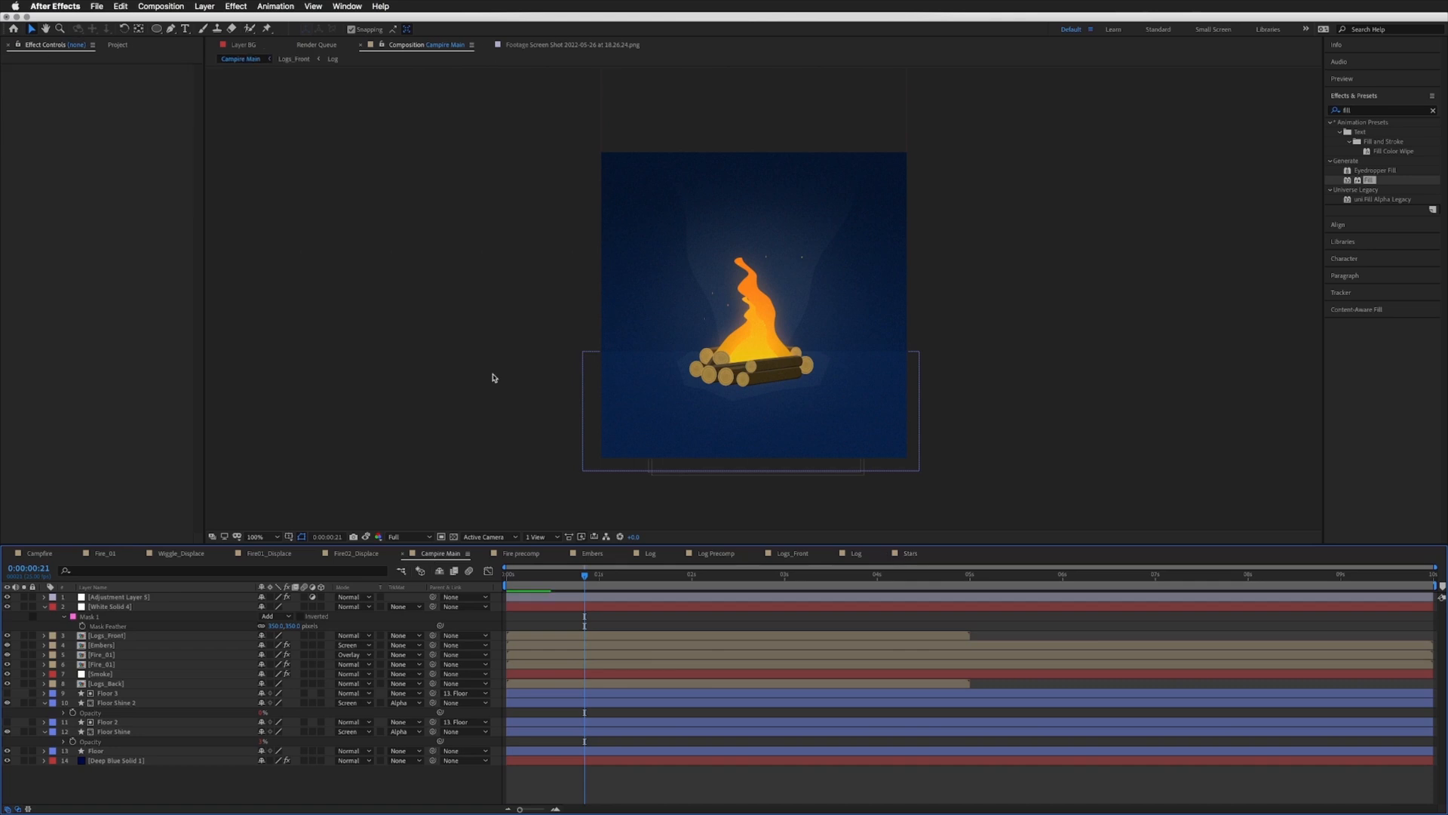
pyautogui.click(117, 45)
pyautogui.moveTo(24, 270); pyautogui.dragTo(144, 754)
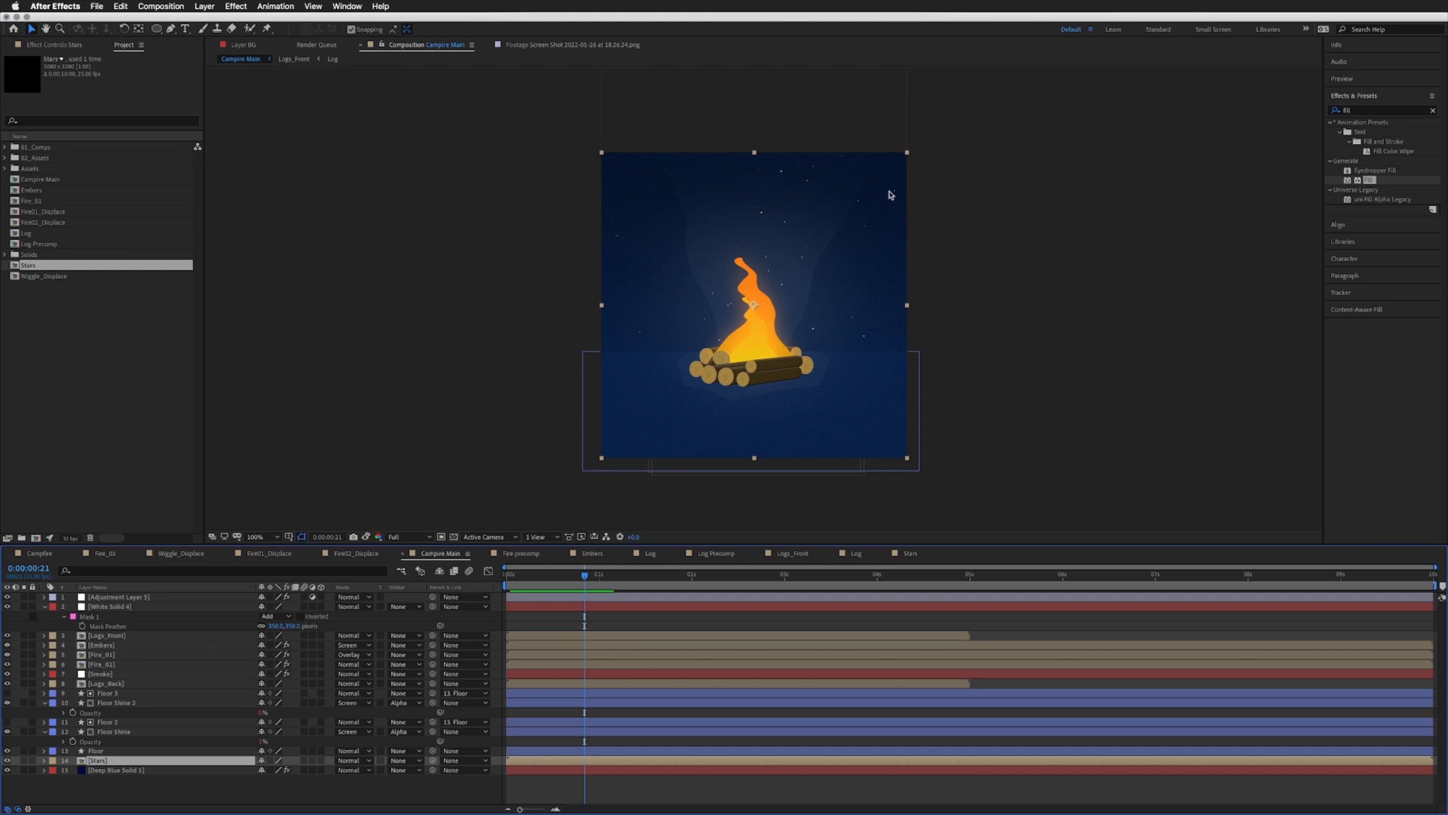
# Step: Set the Stars layer's blending mode to Screen and its opacity to 25%
pyautogui.click(366, 760)
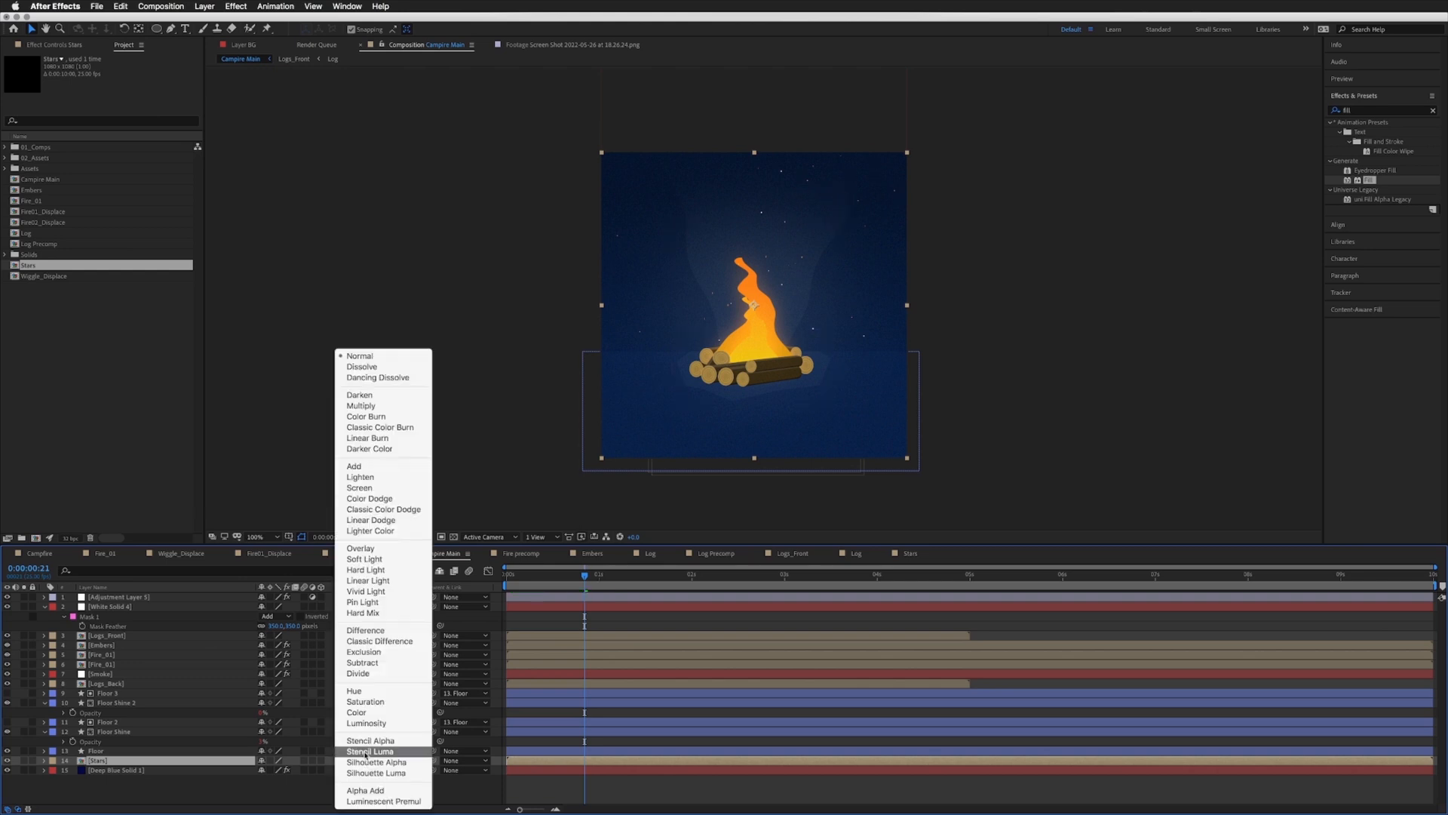
pyautogui.click(393, 467)
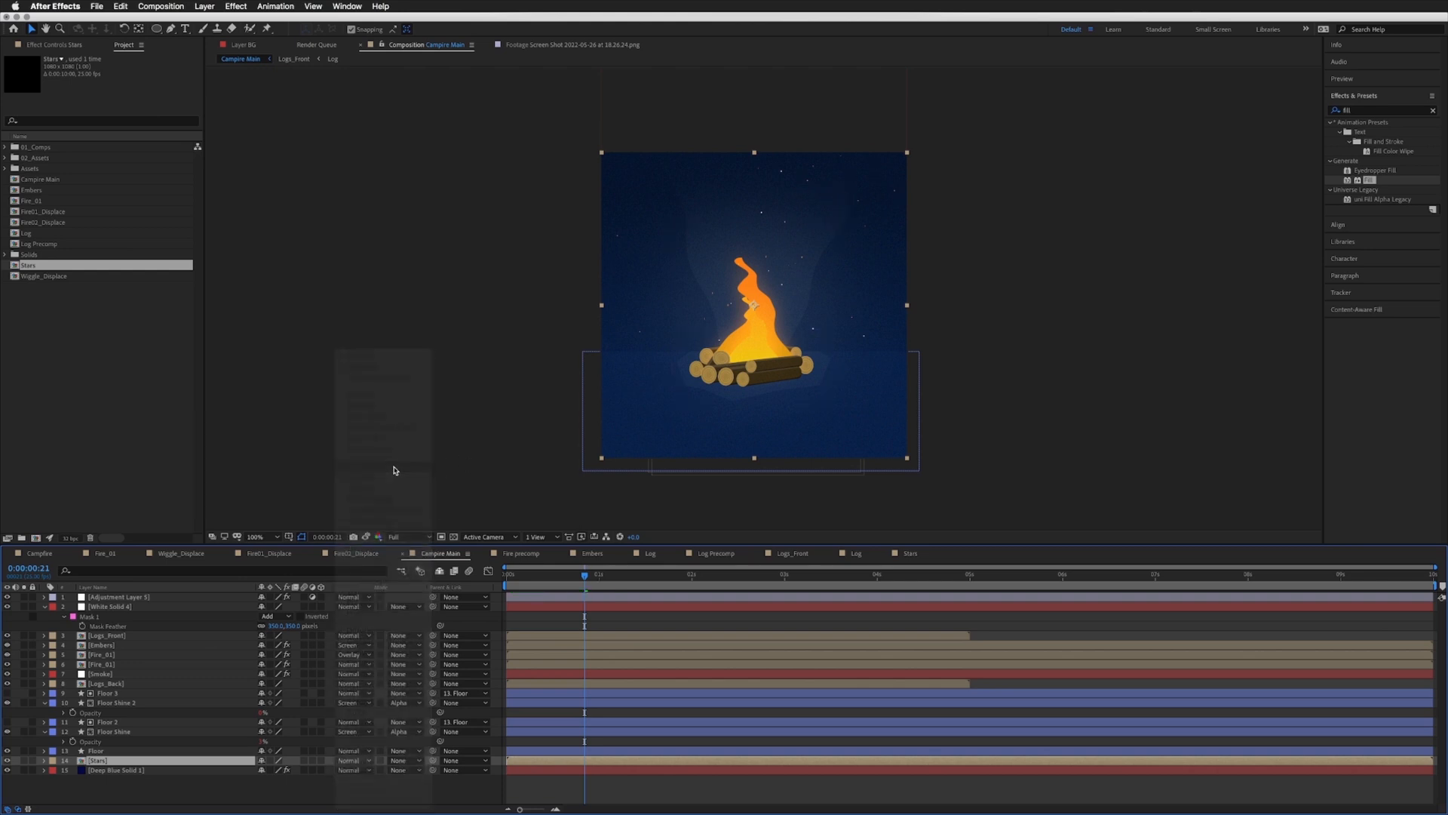
pyautogui.click(366, 761)
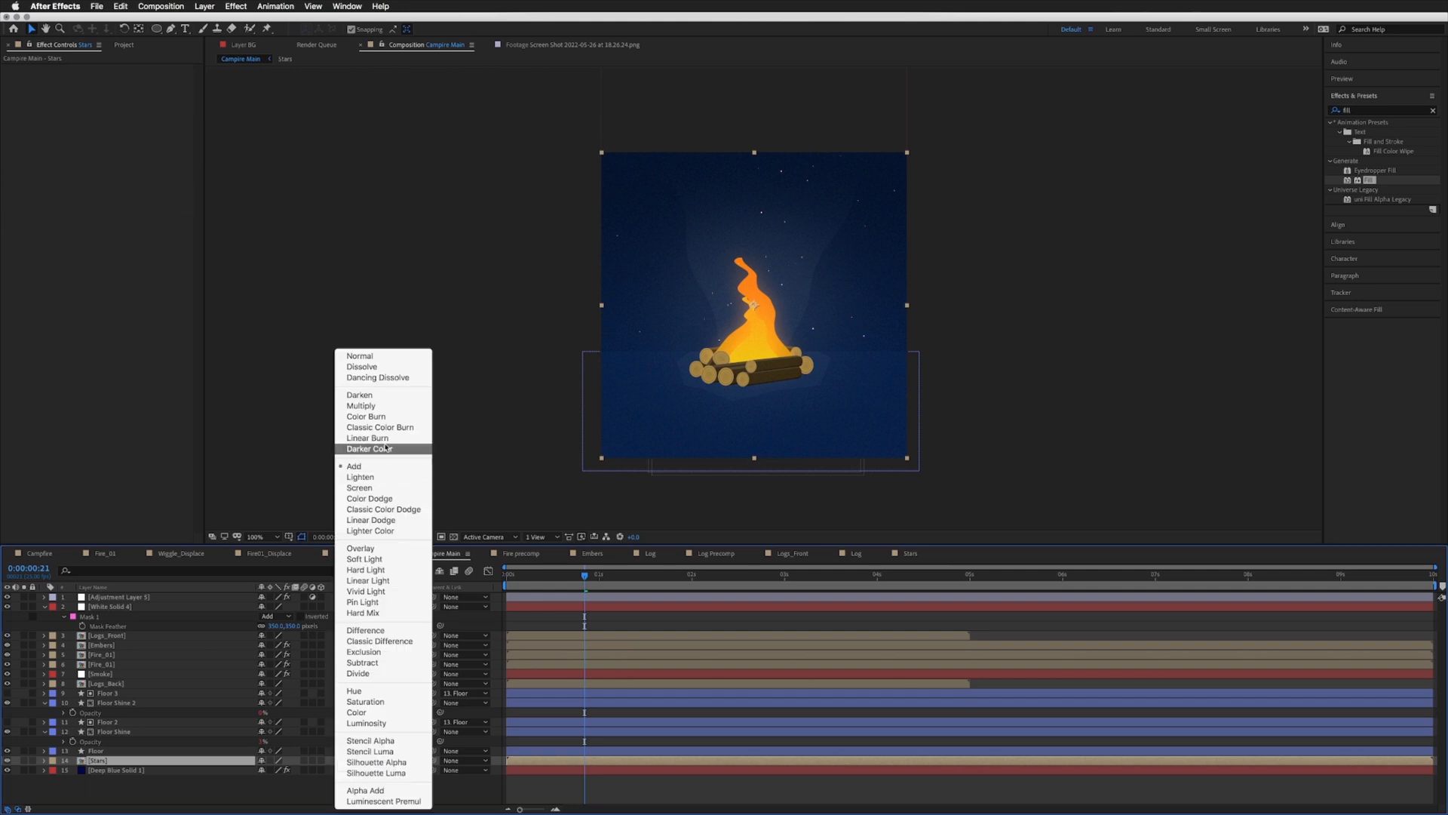
pyautogui.click(375, 488)
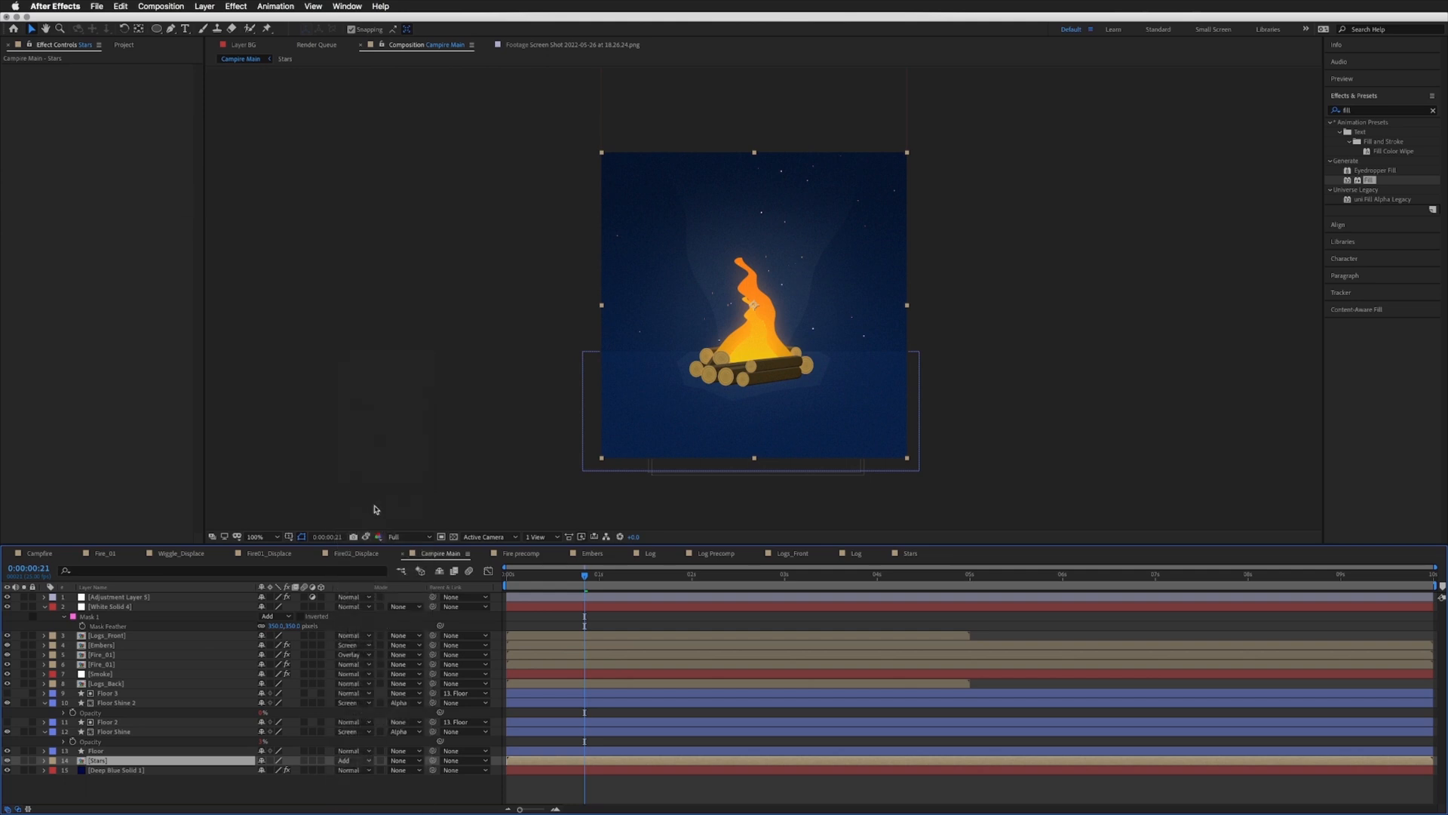
pyautogui.press('t')
pyautogui.click(264, 770)
pyautogui.write('25')
pyautogui.press('Return')
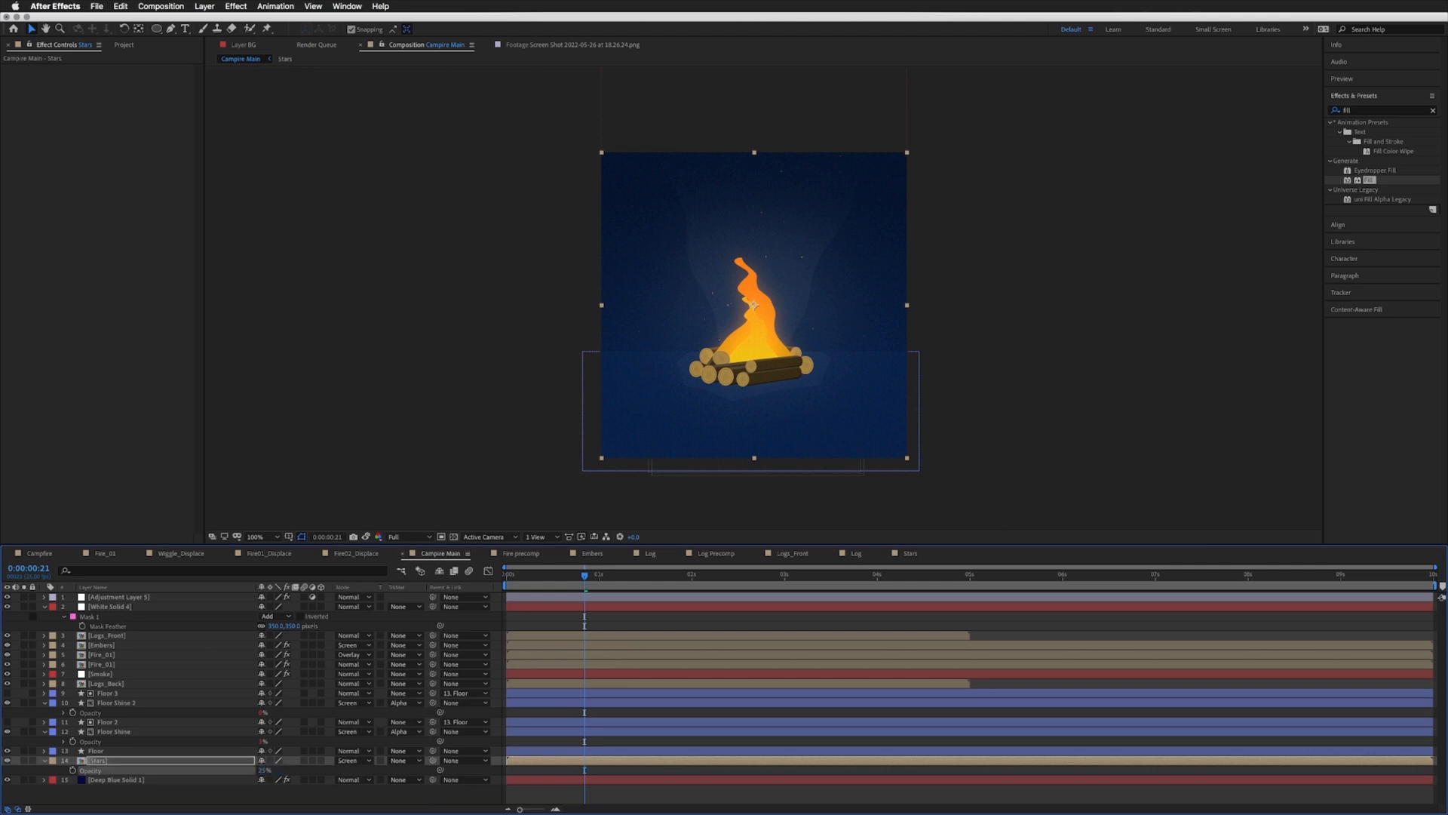
# Step: Vary the star pattern inside the Stars composition by adjusting CC Ball Action's Scatter, Rotation, Twist Angle and Instability State
pyautogui.doubleClick(99, 761)
pyautogui.click(641, 286)
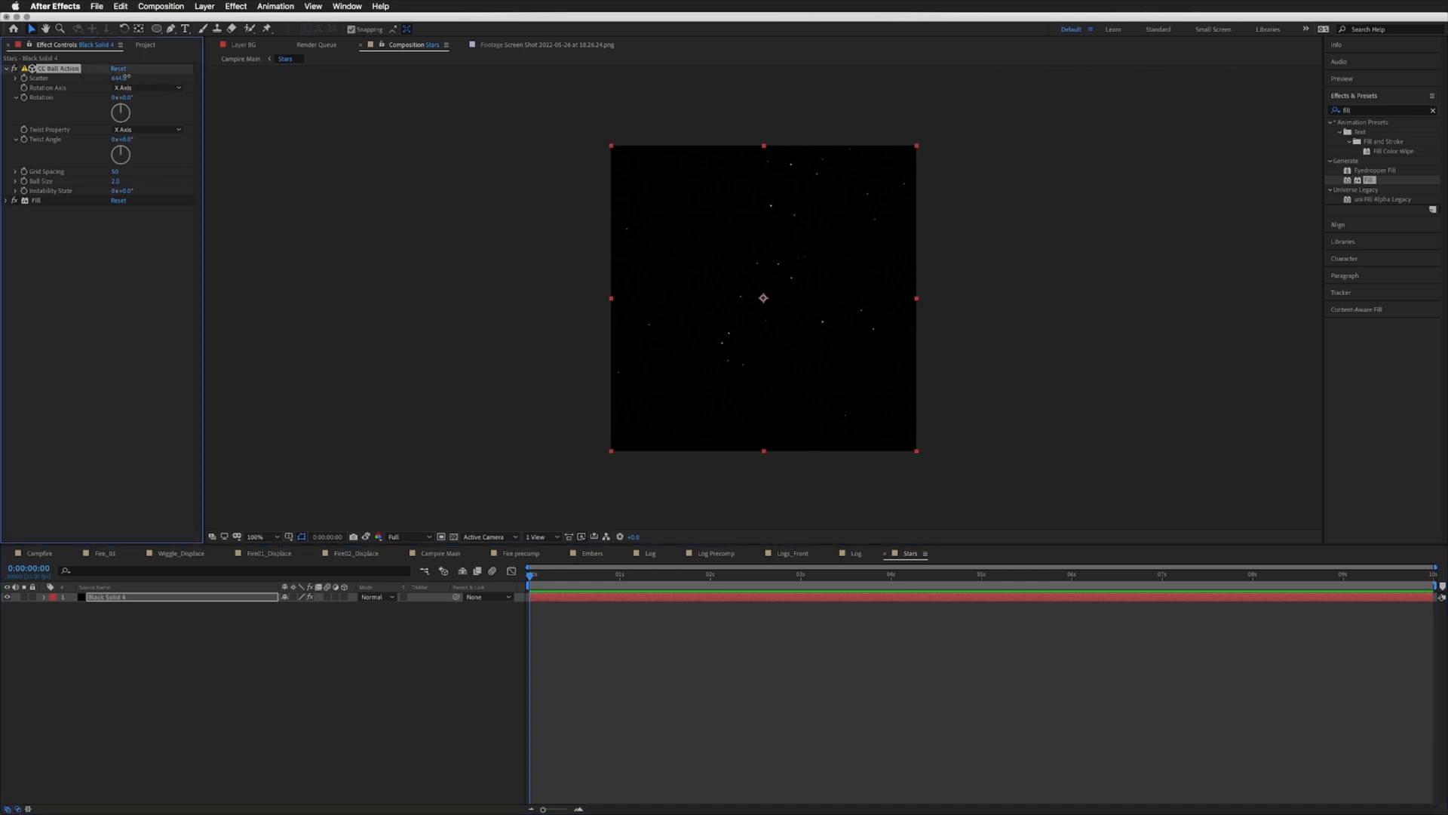
pyautogui.moveTo(238, 61); pyautogui.dragTo(423, 49)
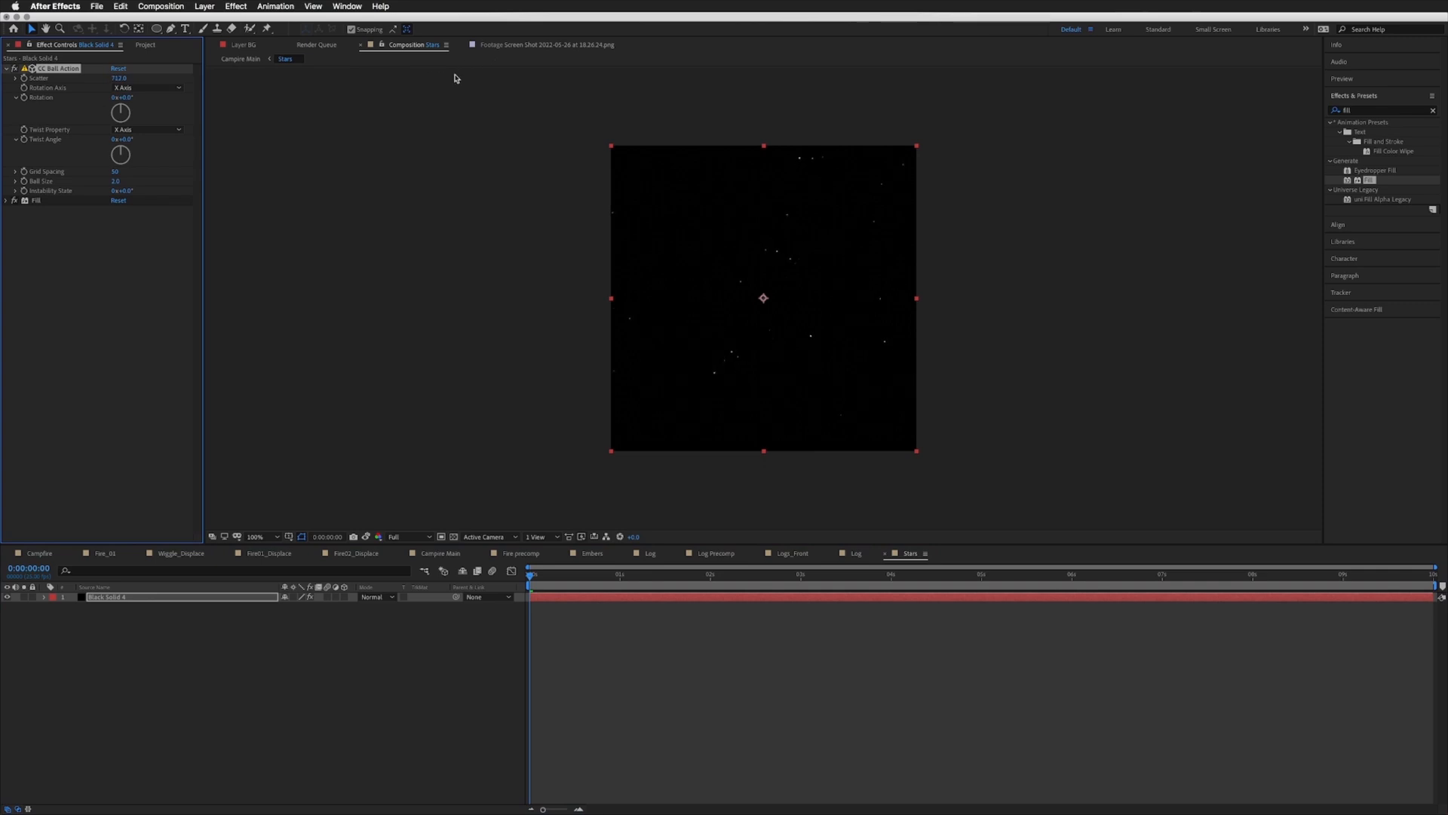
pyautogui.moveTo(123, 111); pyautogui.dragTo(179, 129)
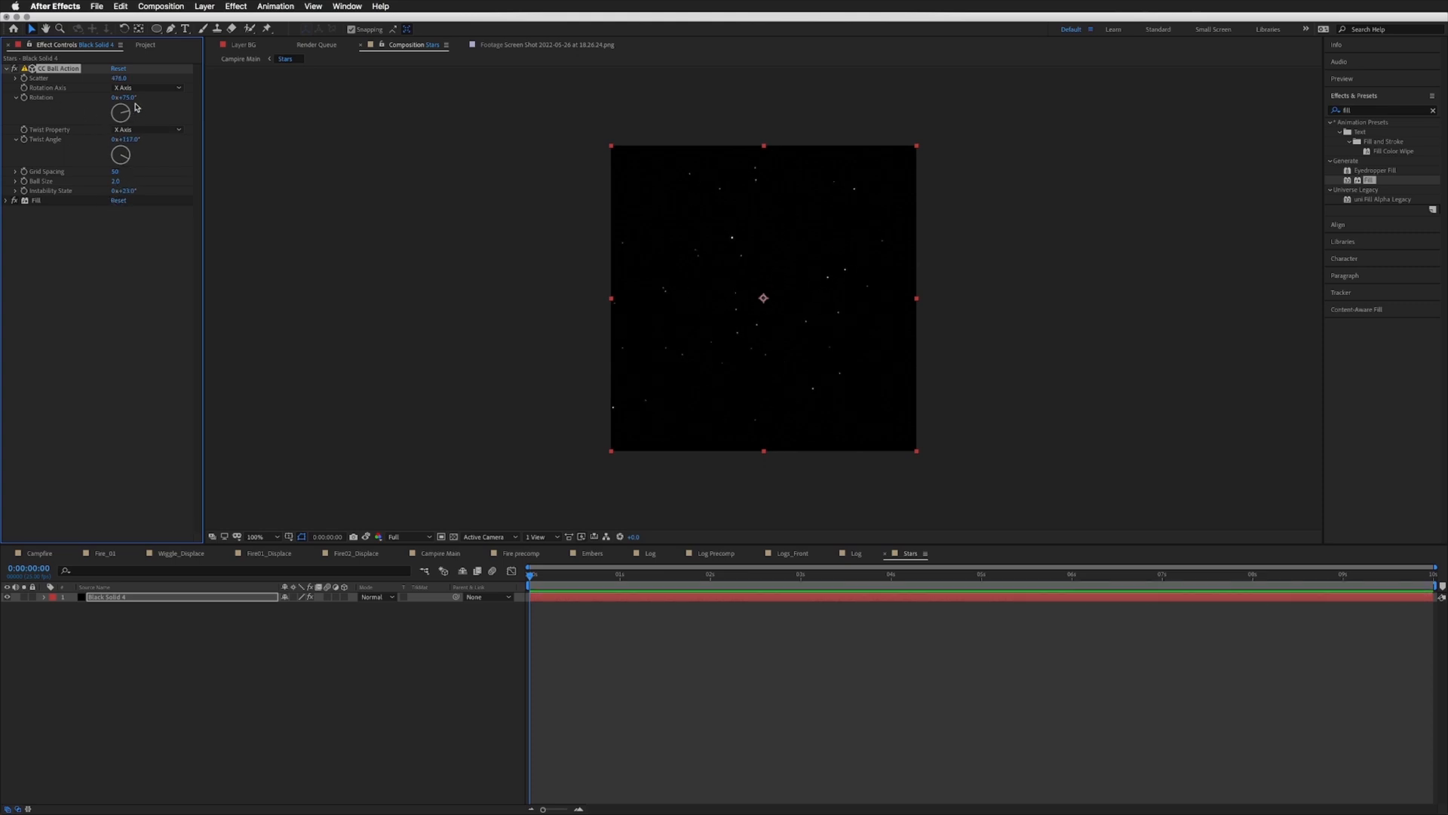
pyautogui.moveTo(135, 108); pyautogui.dragTo(108, 97)
# Step: Set the Stars layer's opacity to 20% in the Campire Main composition
pyautogui.click(425, 554)
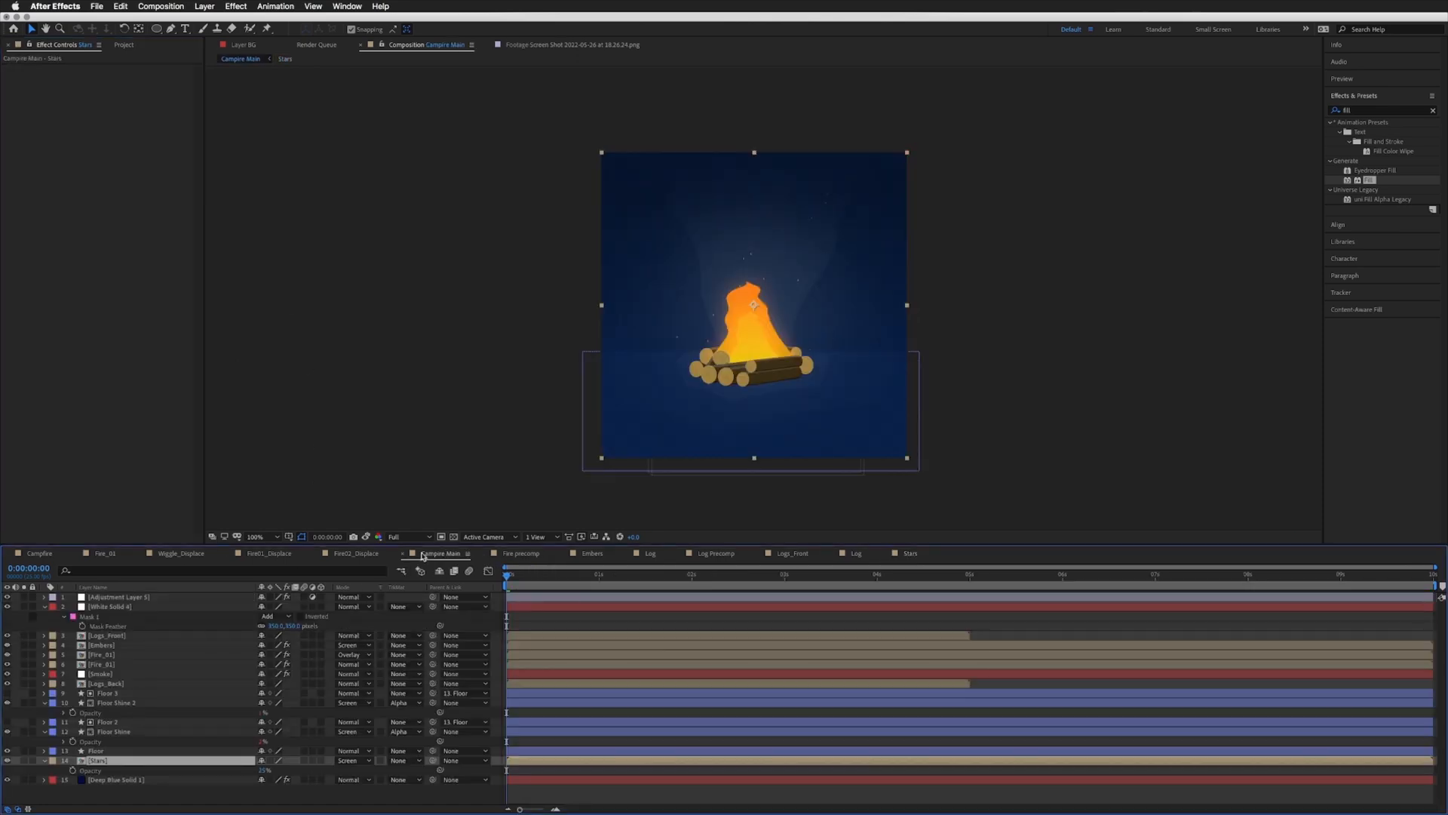
pyautogui.click(262, 770)
pyautogui.write('20')
pyautogui.press('Return')
pyautogui.click(970, 627)
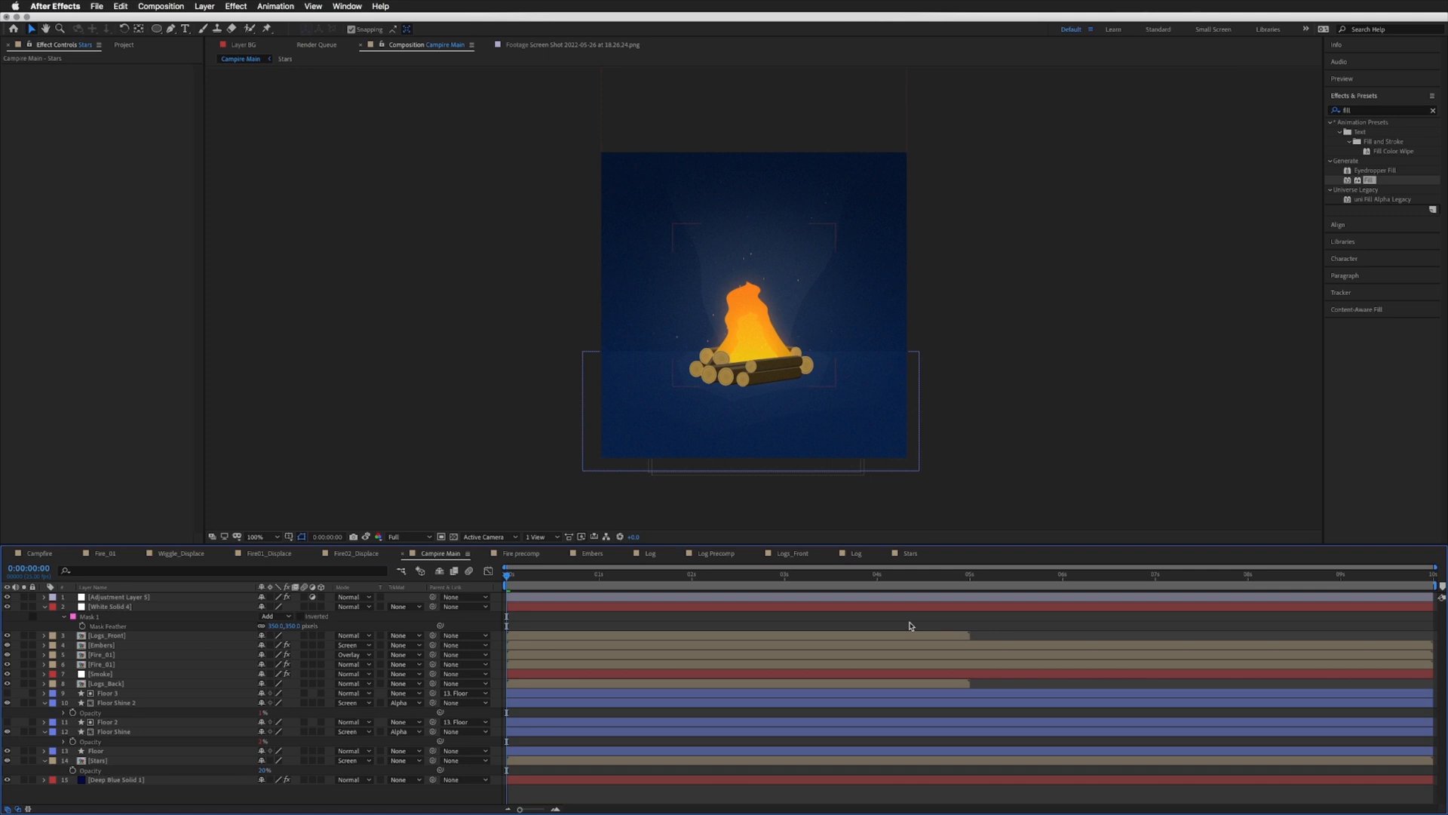
# Step: Preview the campfire animation with the stars in the sky
pyautogui.press('space')
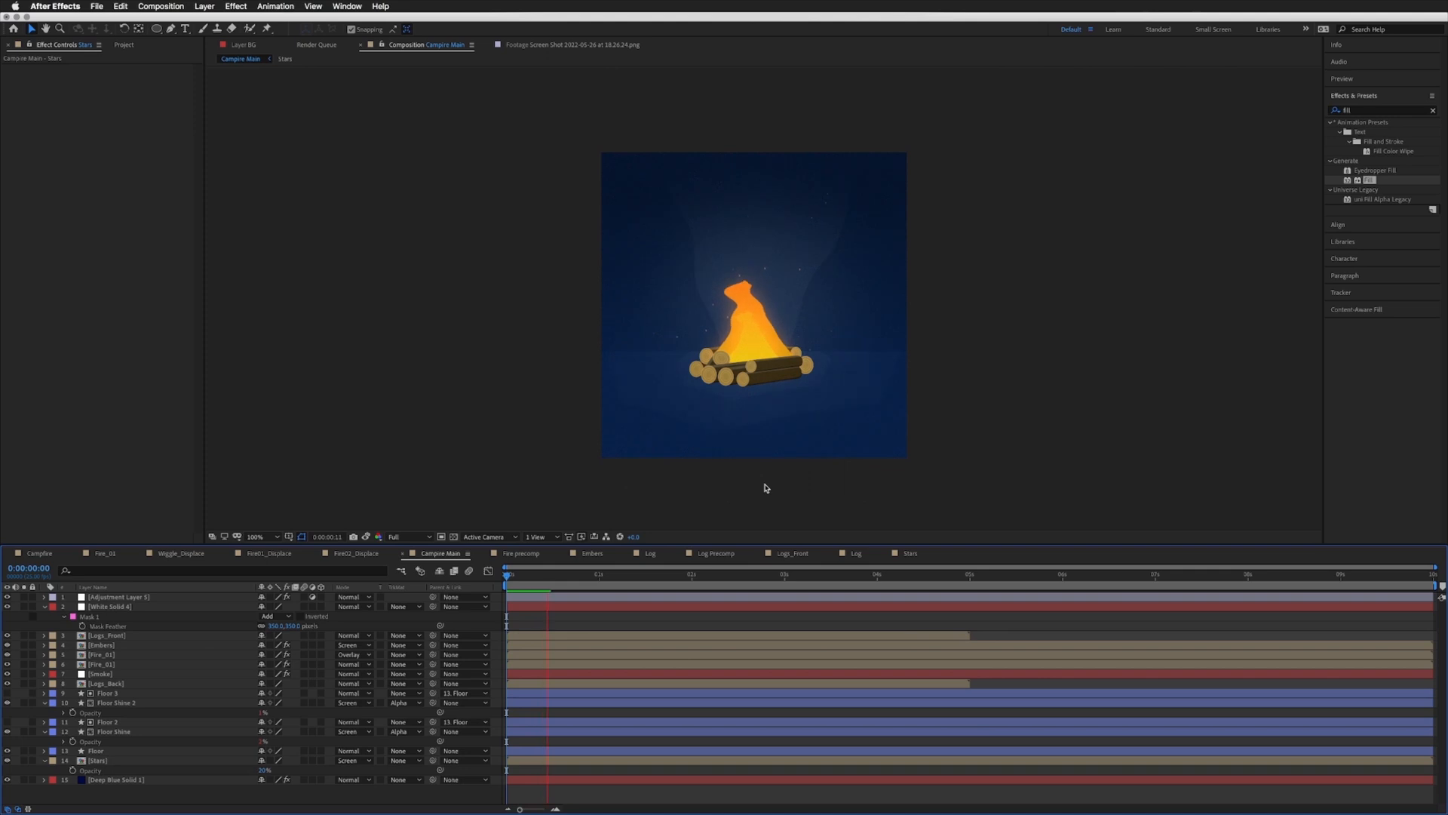
pyautogui.click(581, 620)
pyautogui.press('space')
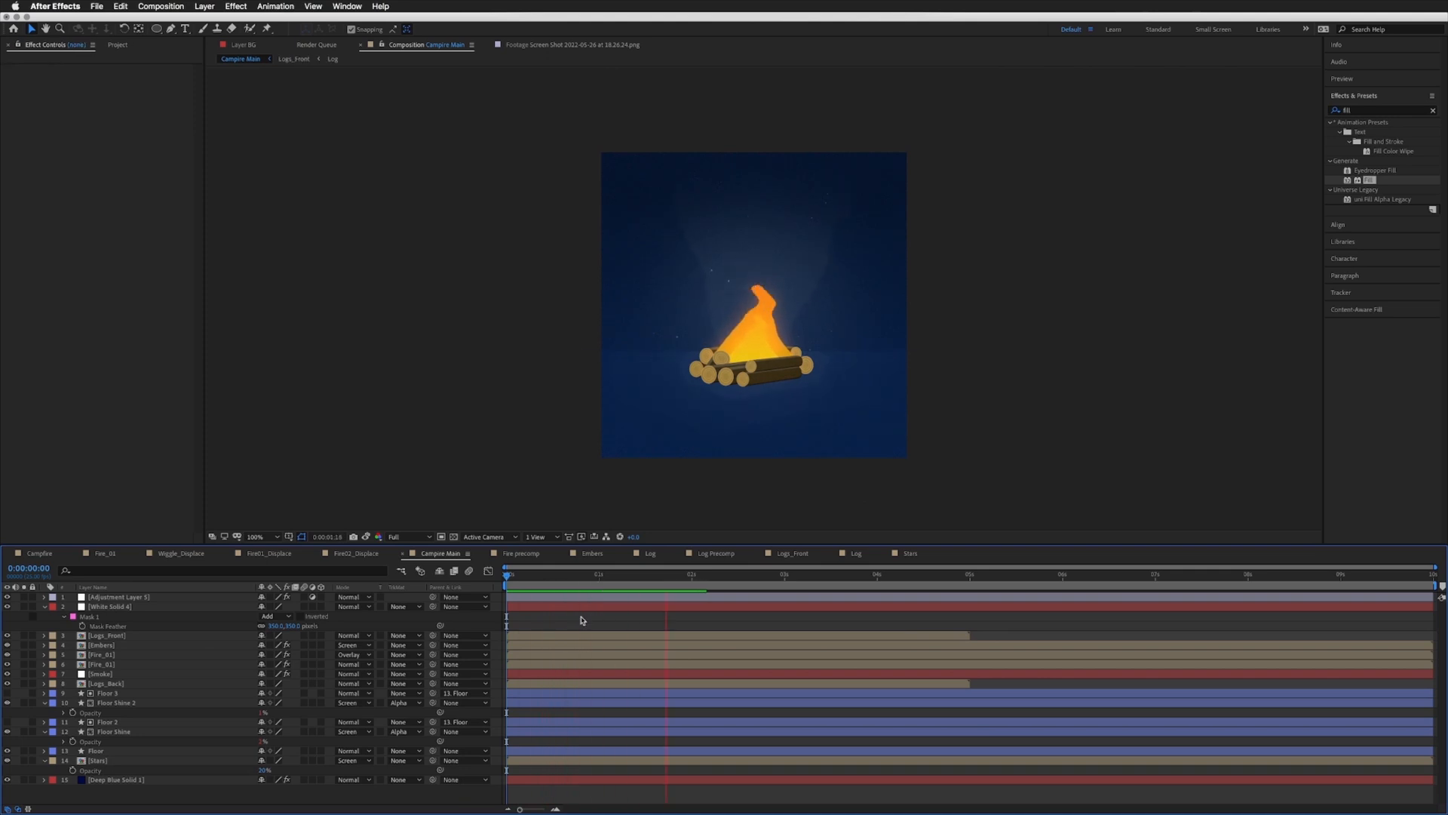
pyautogui.press('space')
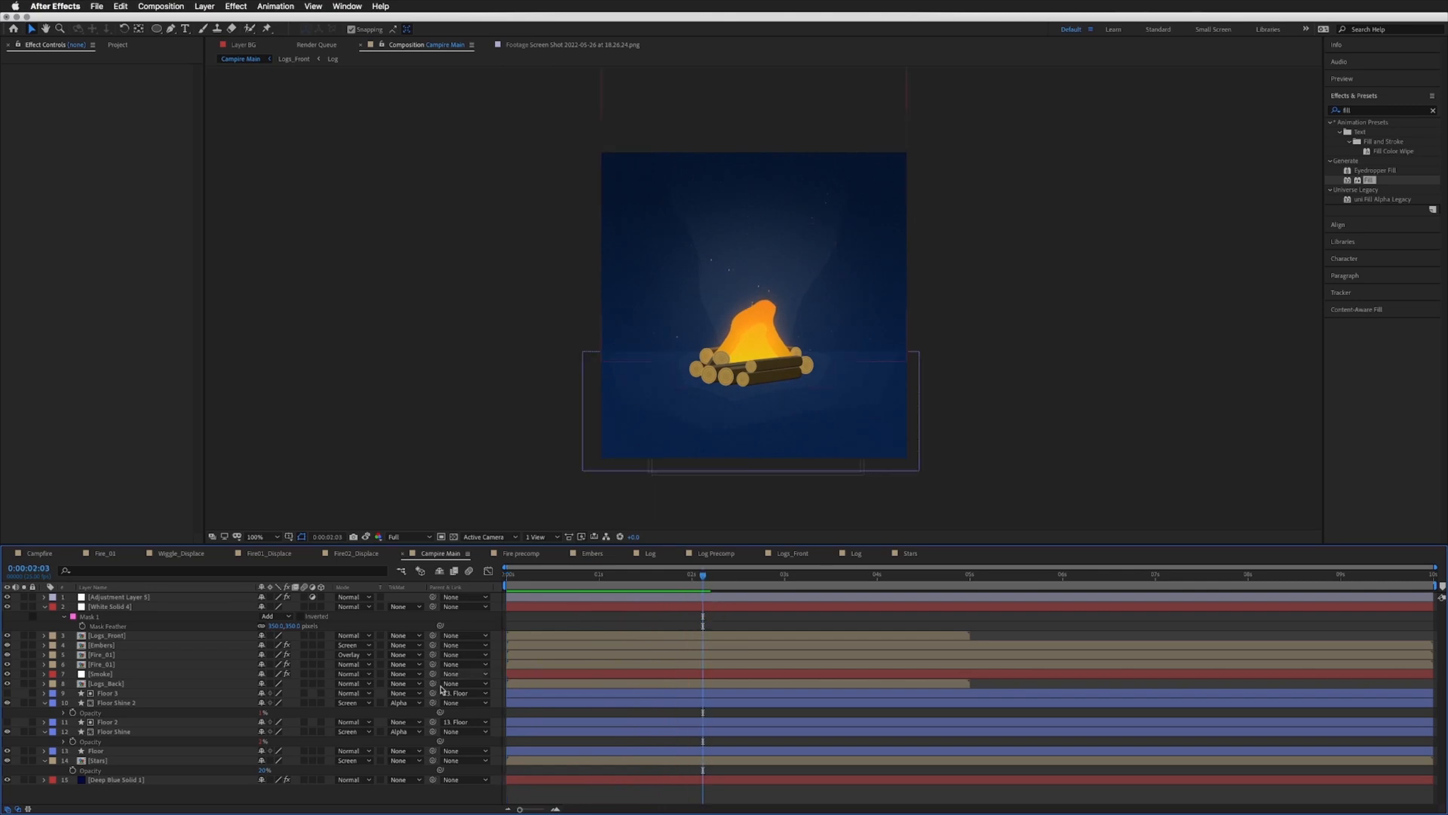
# Step: Soften the wiggle expression on Floor Shine 2's Opacity with a lower frequency and an amplitude below 1
pyautogui.click(109, 735)
pyautogui.click(109, 736)
pyautogui.click(128, 704)
pyautogui.click(258, 715)
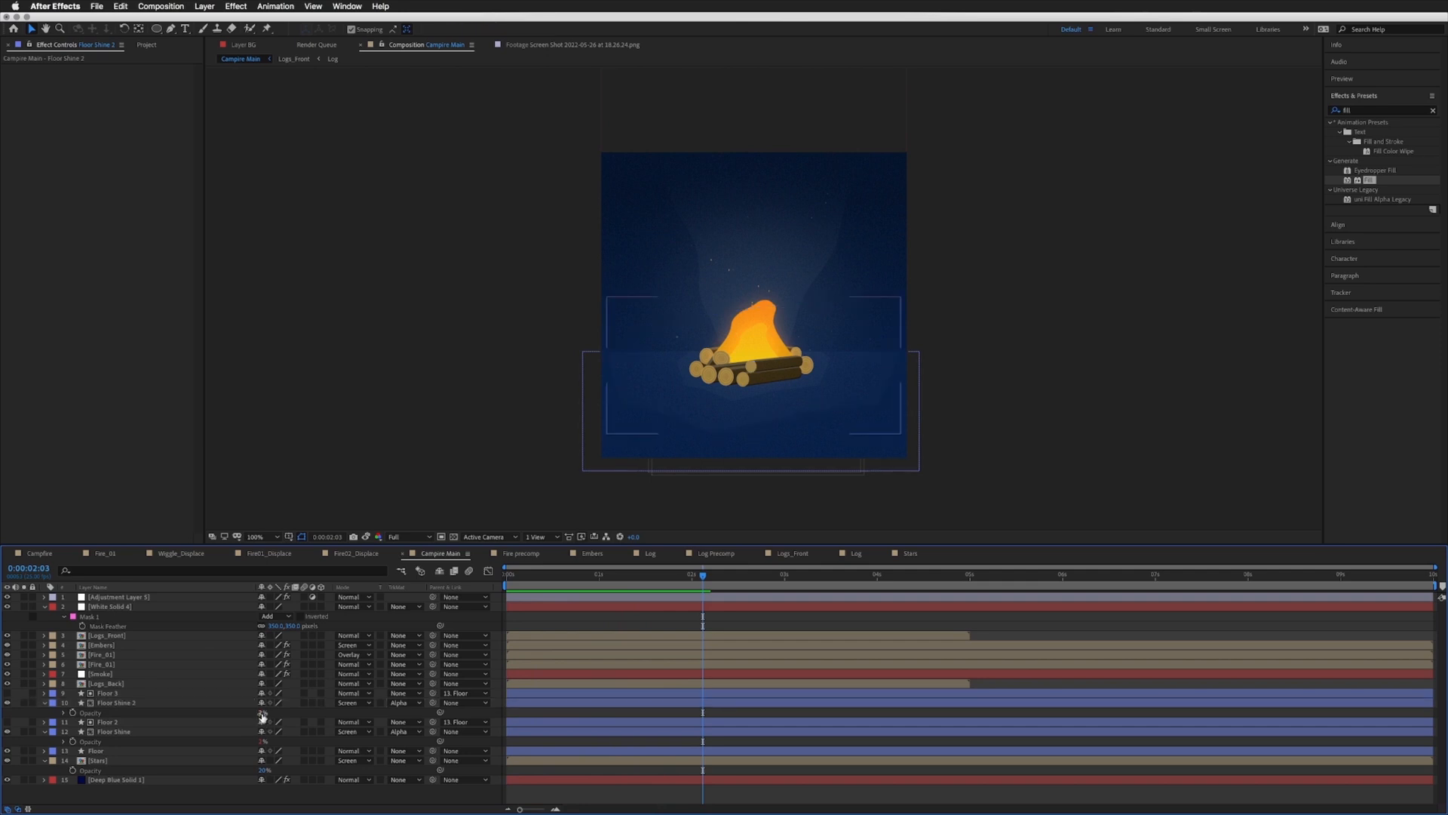
pyautogui.click(64, 713)
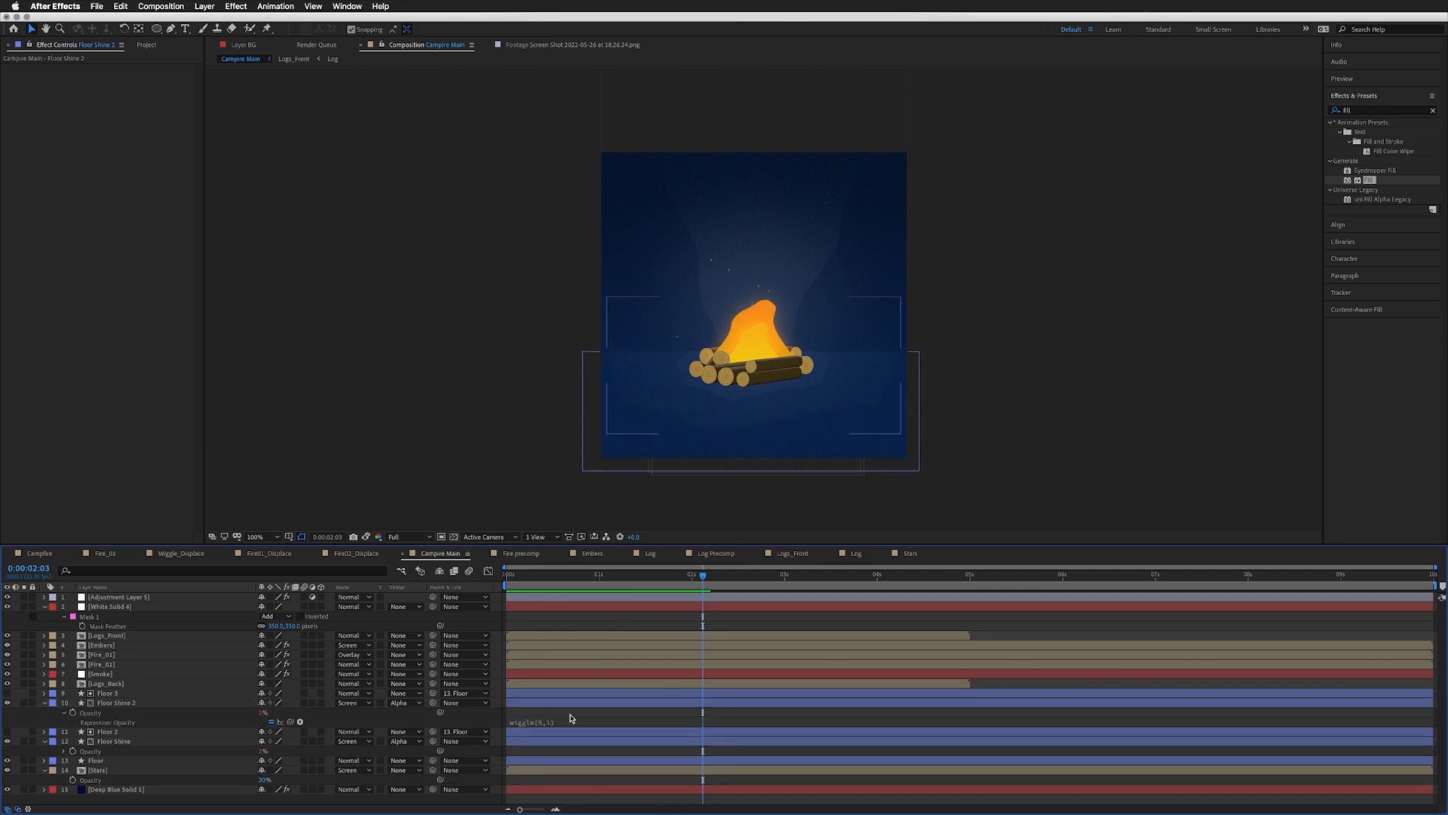
pyautogui.click(559, 723)
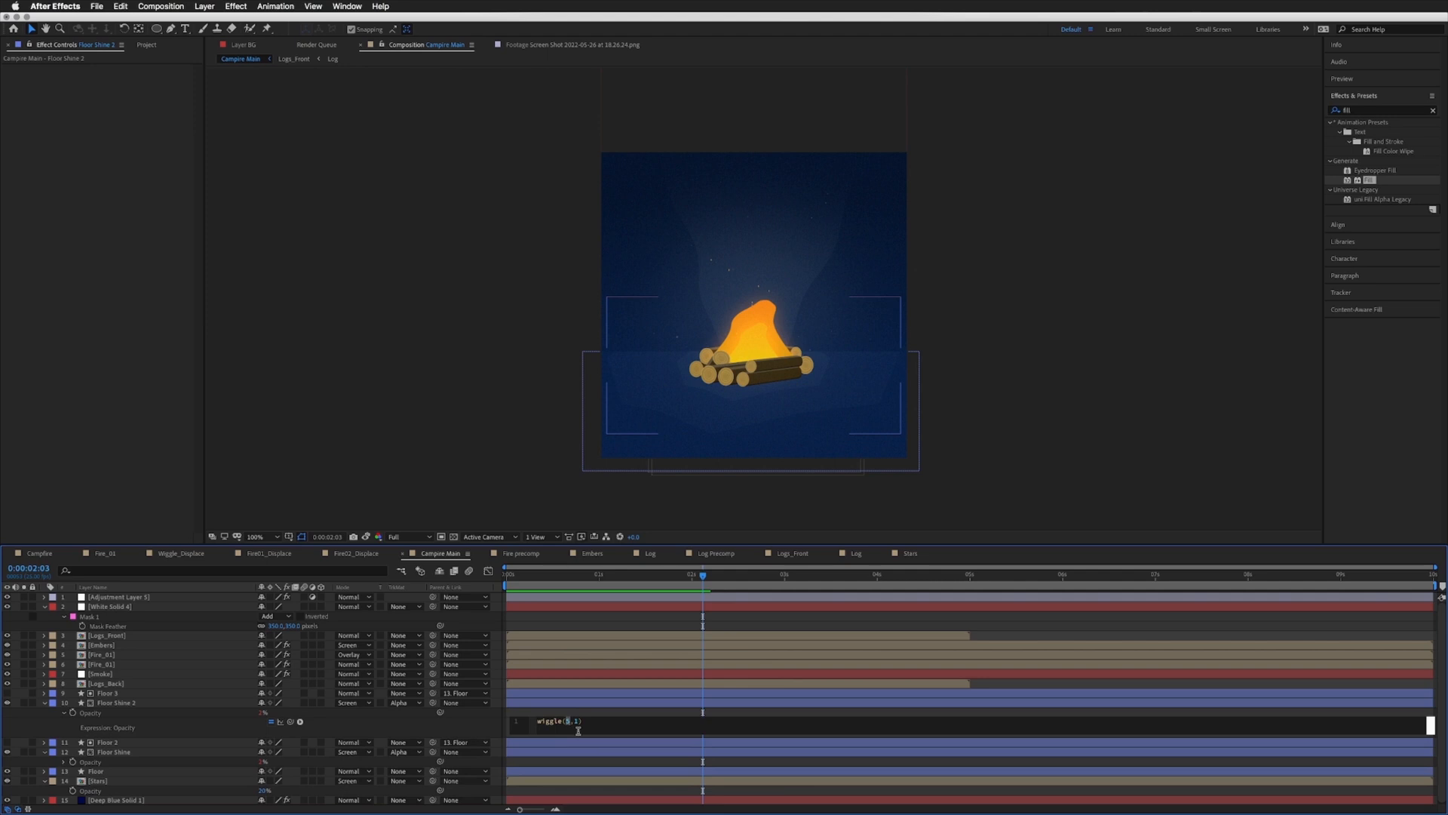
pyautogui.click(658, 624)
pyautogui.click(578, 721)
pyautogui.click(902, 408)
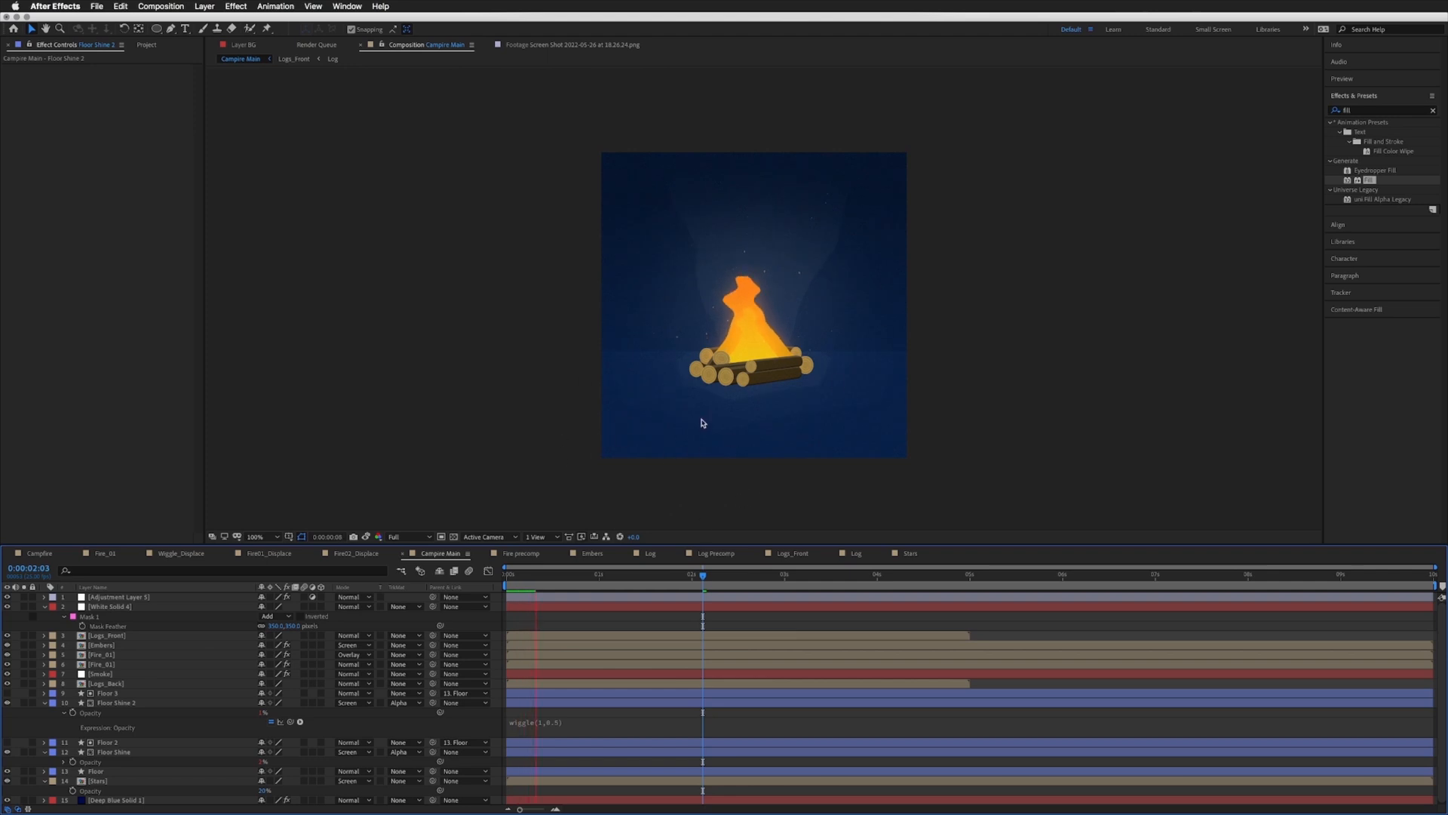
# Step: Stop the preview and collapse the properties of the White Solid 4 and Floor Shine 2 layers
pyautogui.press('space')
pyautogui.click(45, 606)
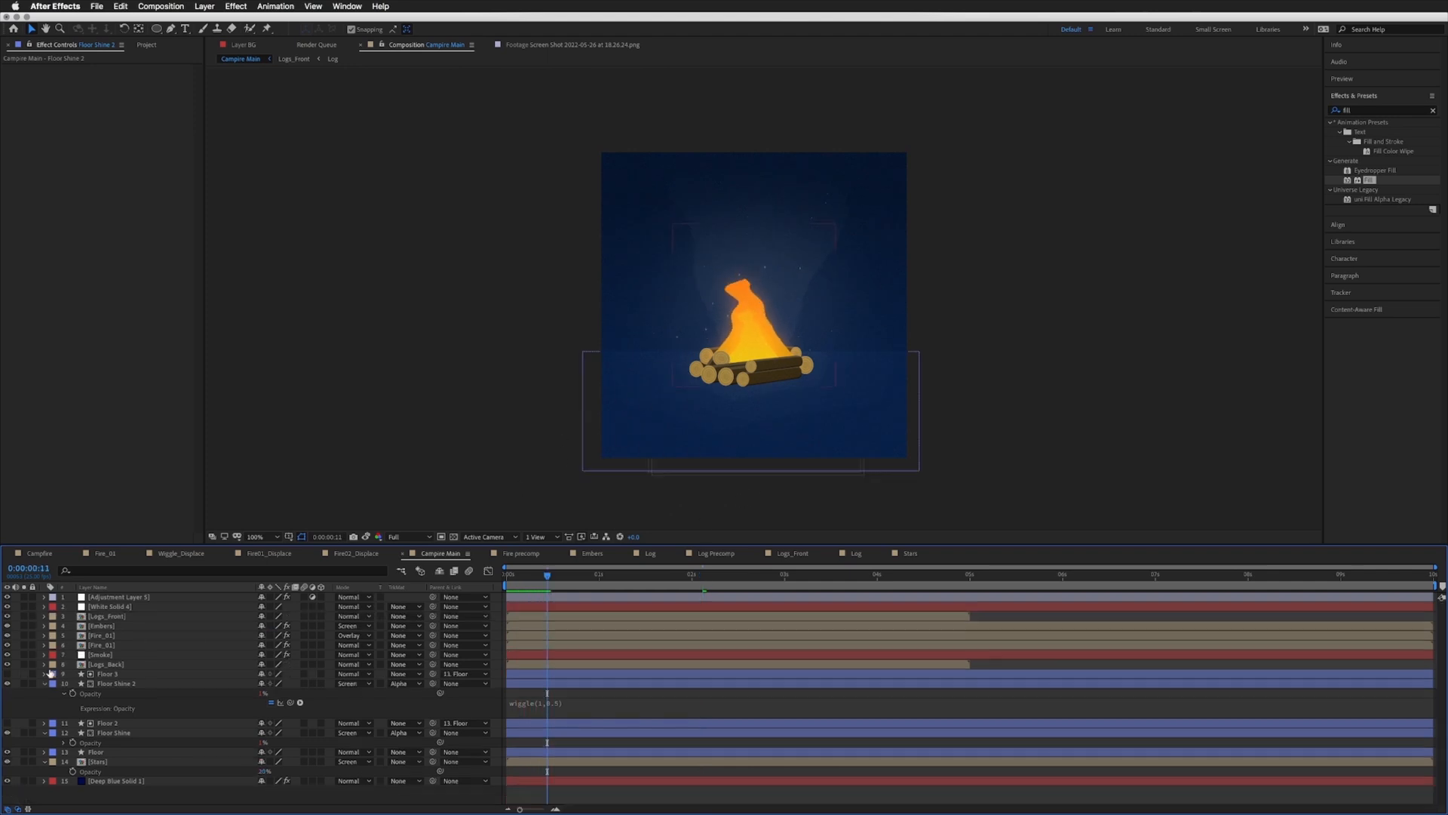
pyautogui.click(44, 683)
# Step: Change the Gradient Ramp's End Color on the Deep Blue Solid background to a less saturated dark blue
pyautogui.click(110, 752)
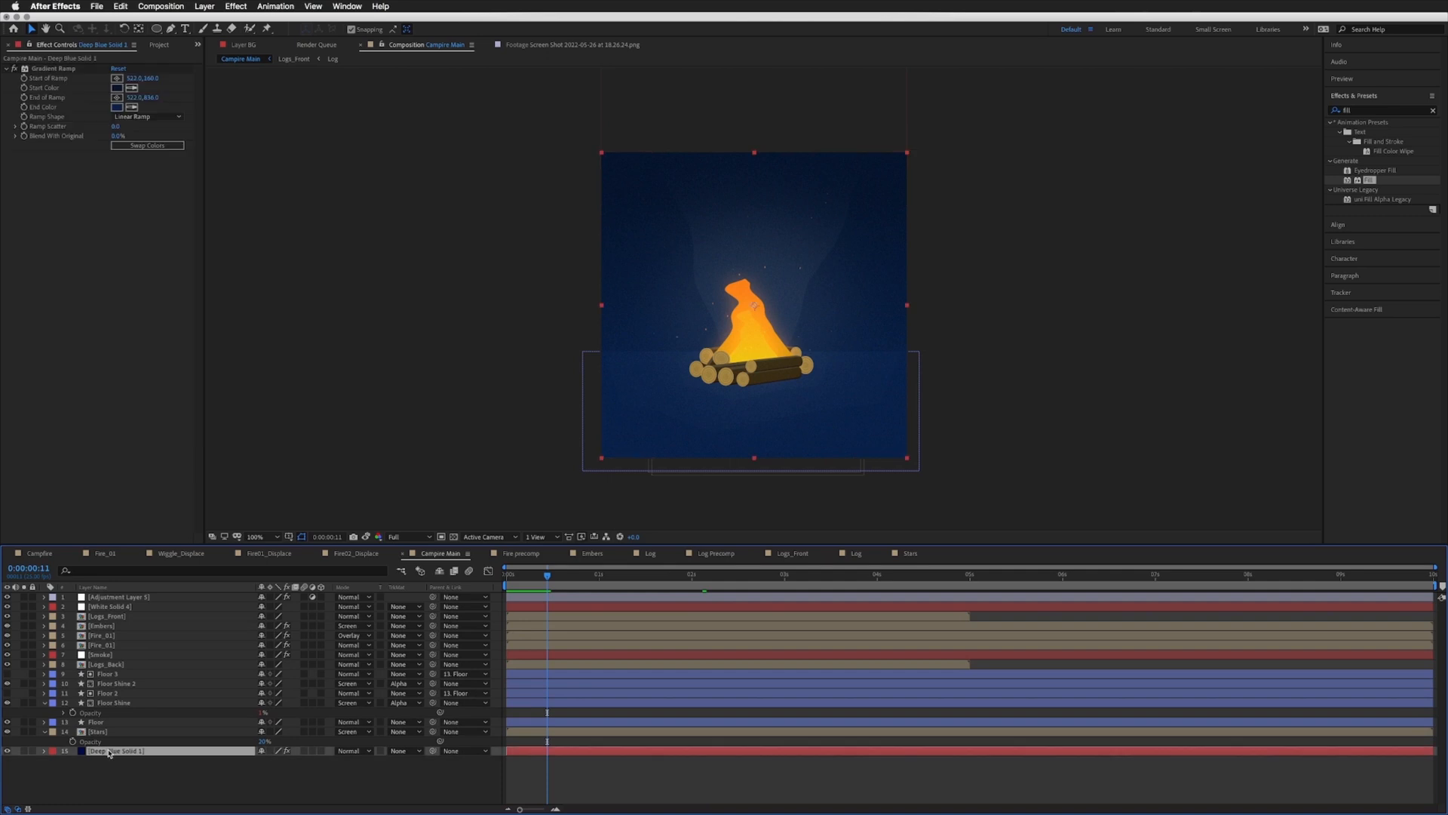
pyautogui.click(117, 107)
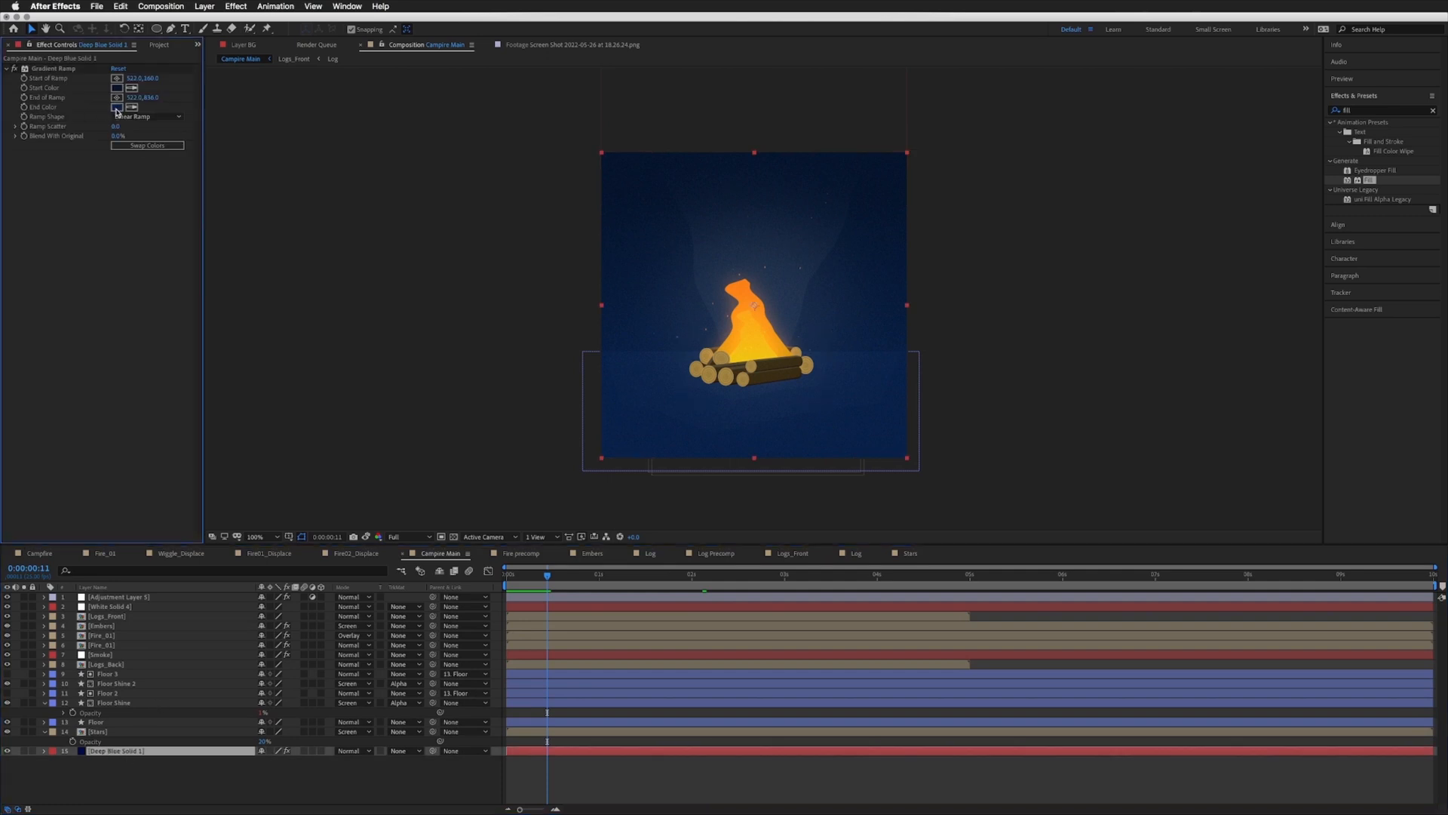
pyautogui.click(472, 254)
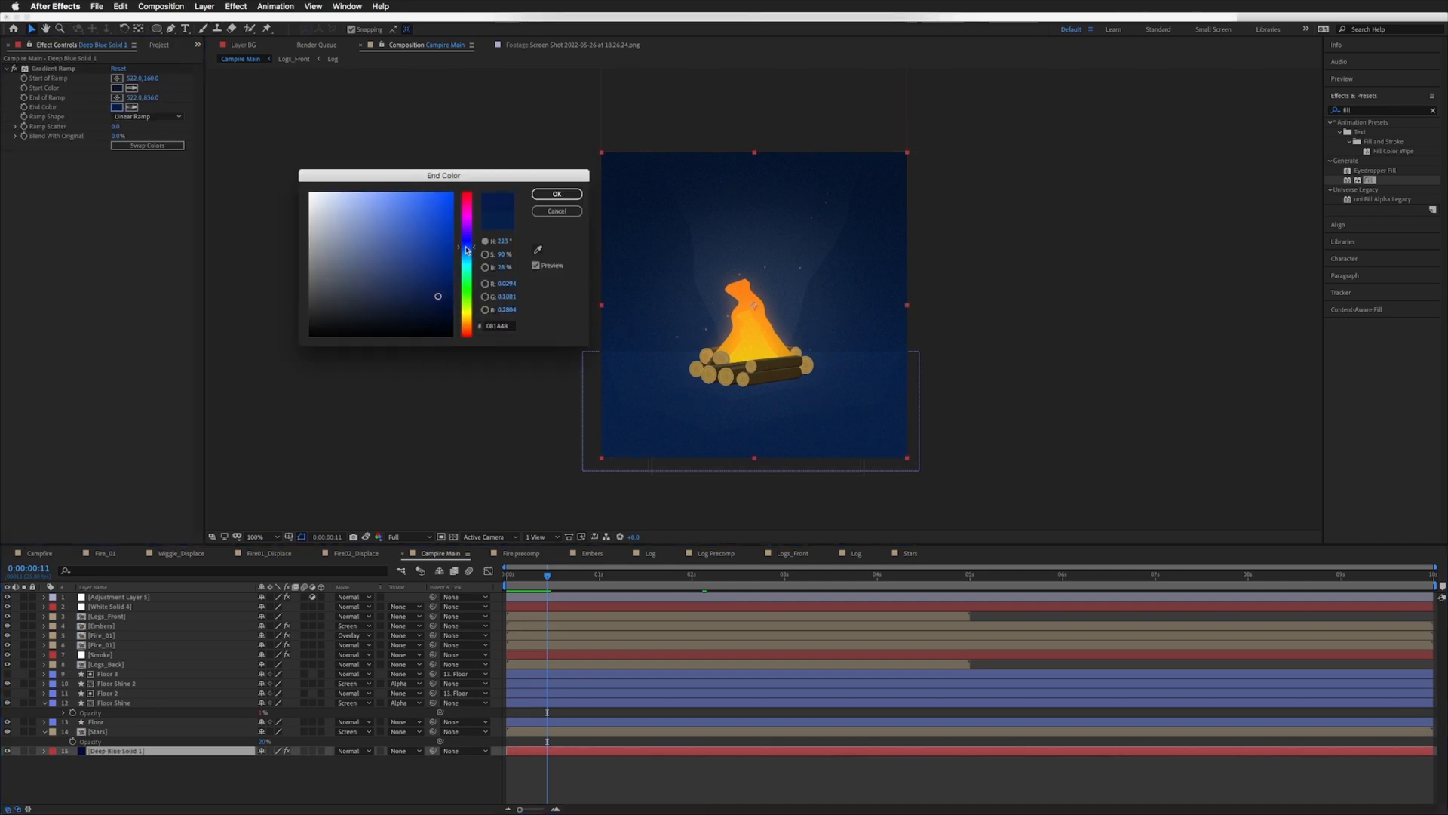
pyautogui.click(411, 295)
pyautogui.click(407, 294)
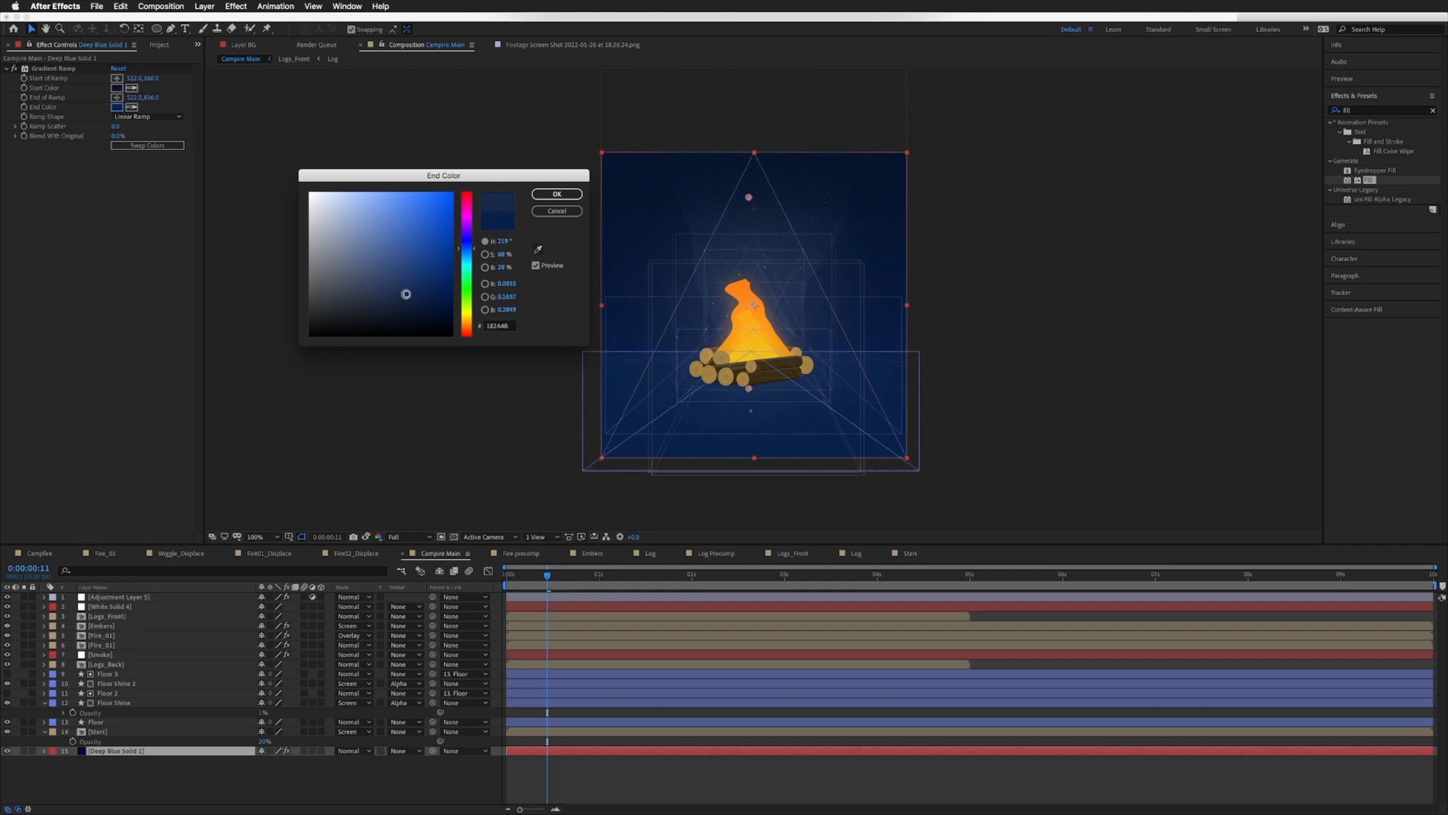
pyautogui.click(404, 292)
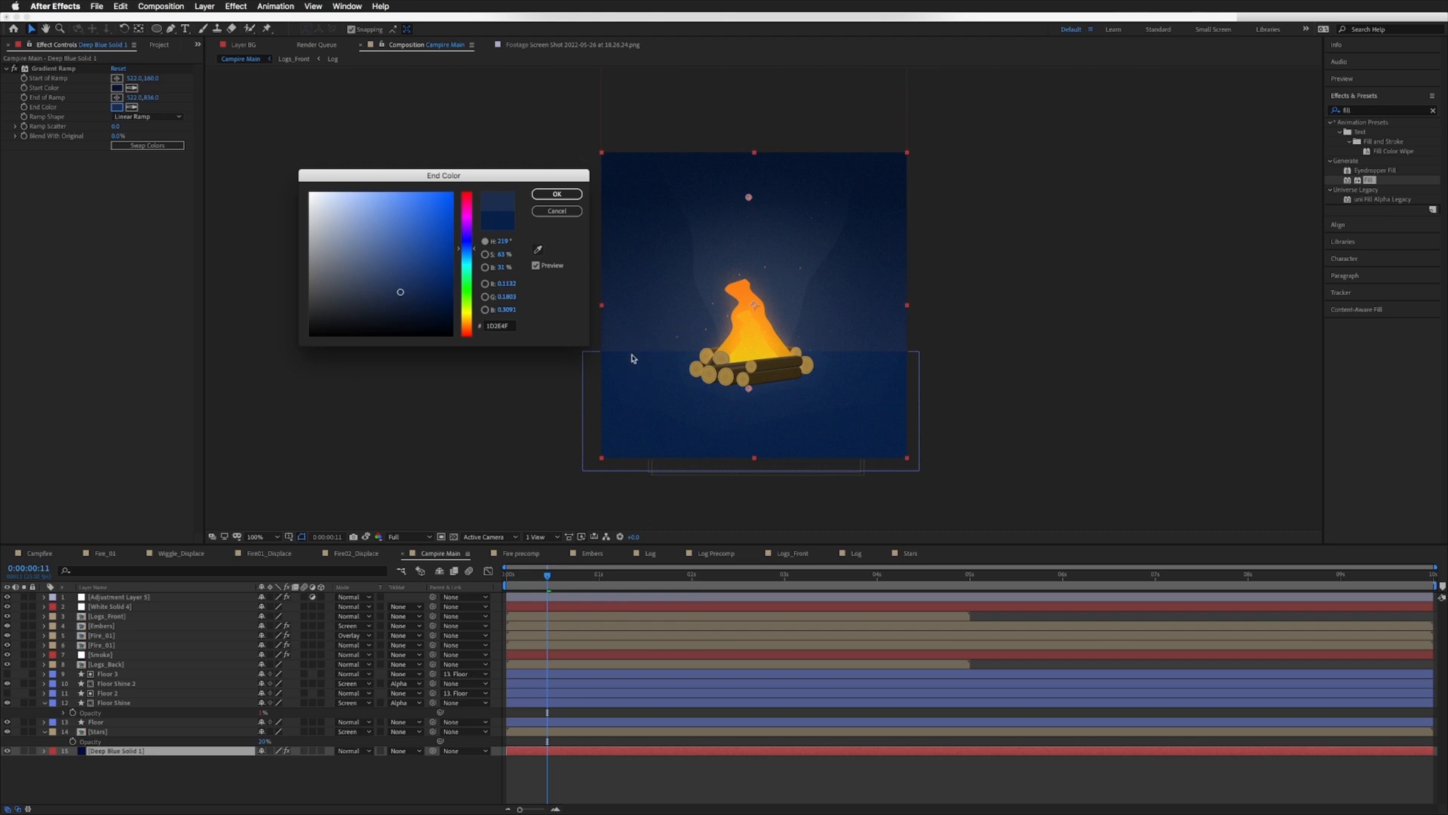
pyautogui.click(390, 292)
pyautogui.click(391, 296)
pyautogui.click(556, 194)
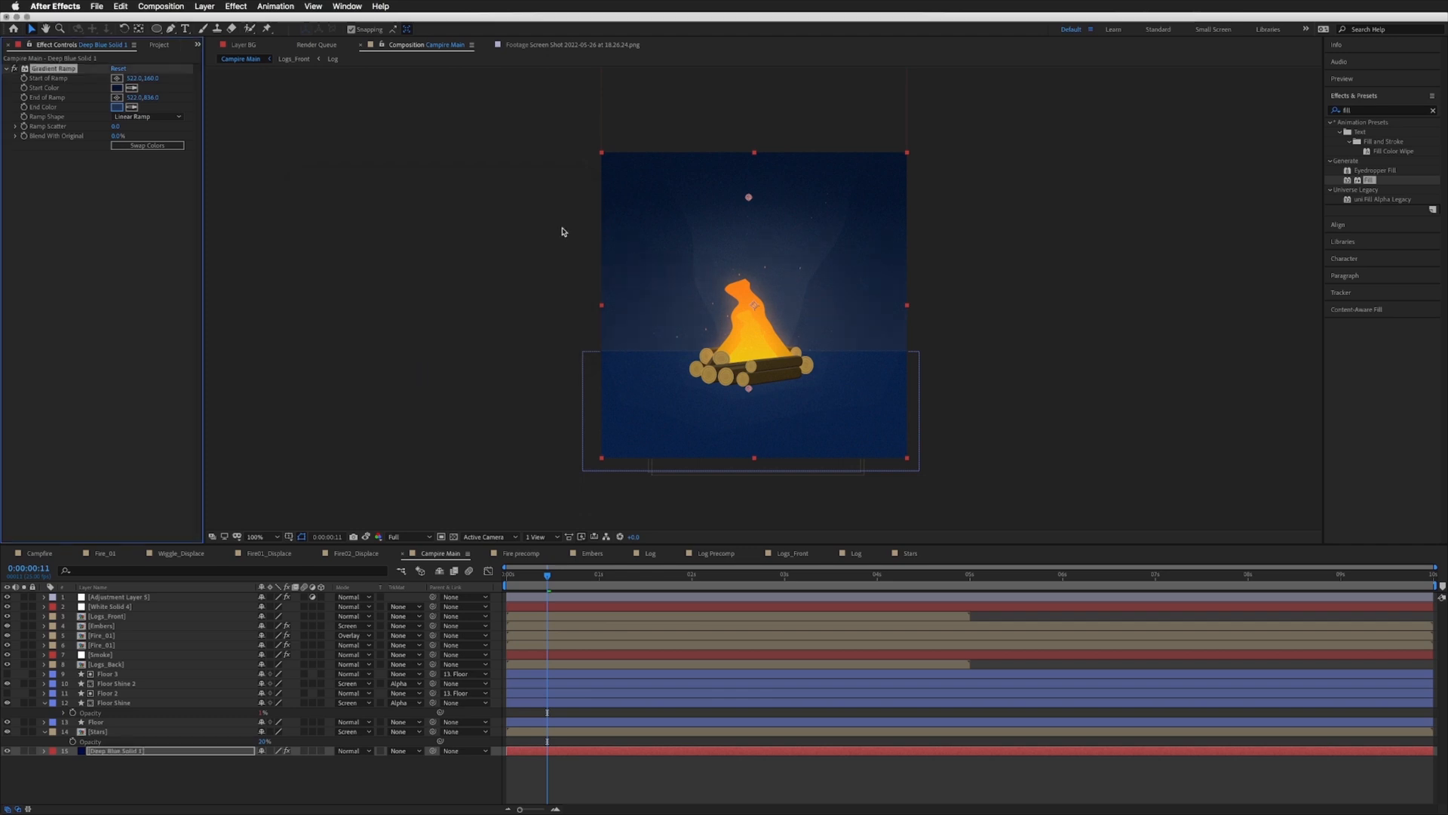
# Step: Recolor the Floor shape's fill to a muted navy, #0E213E, and preview the animation
pyautogui.click(108, 722)
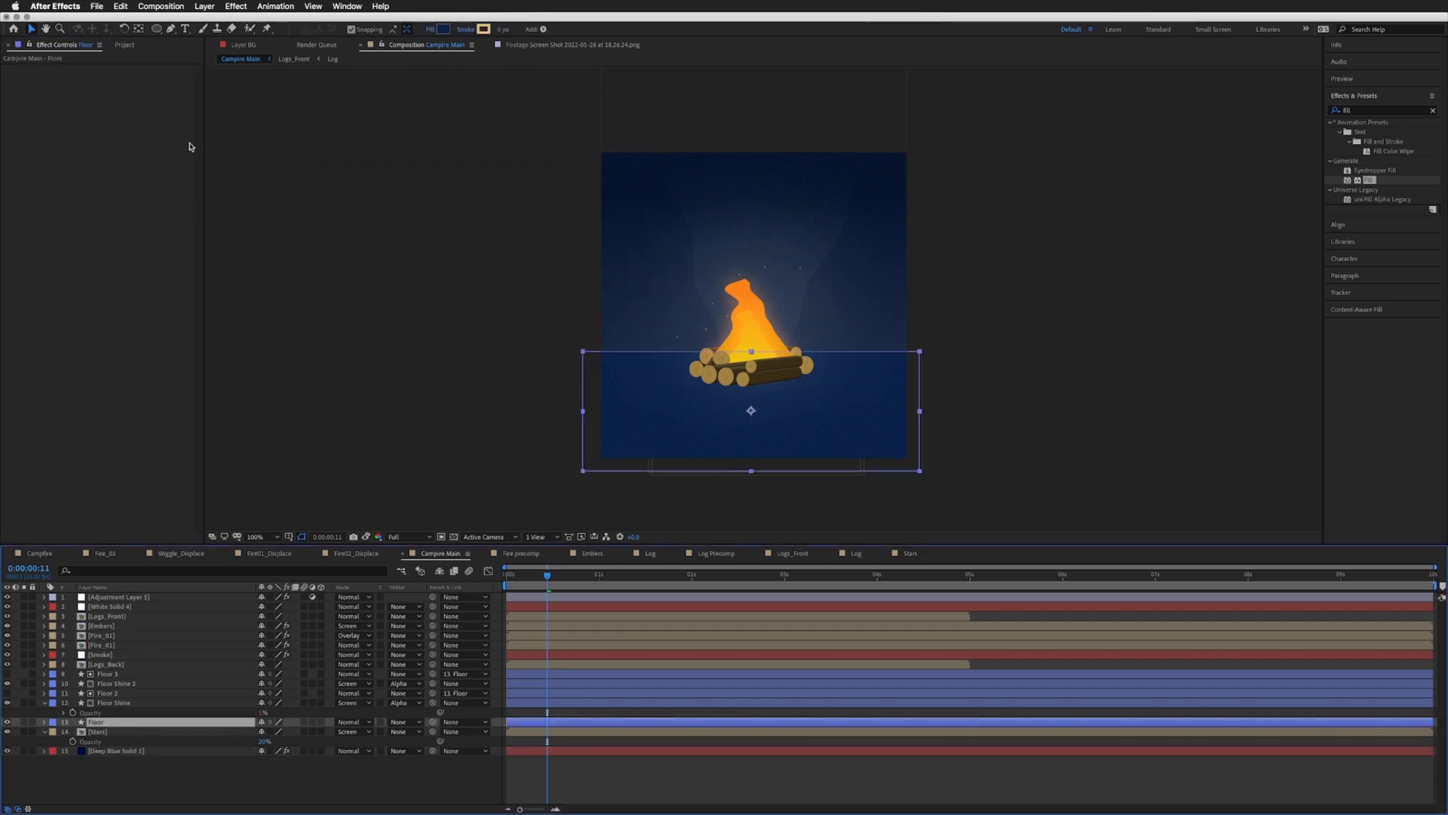
pyautogui.click(442, 30)
pyautogui.click(420, 295)
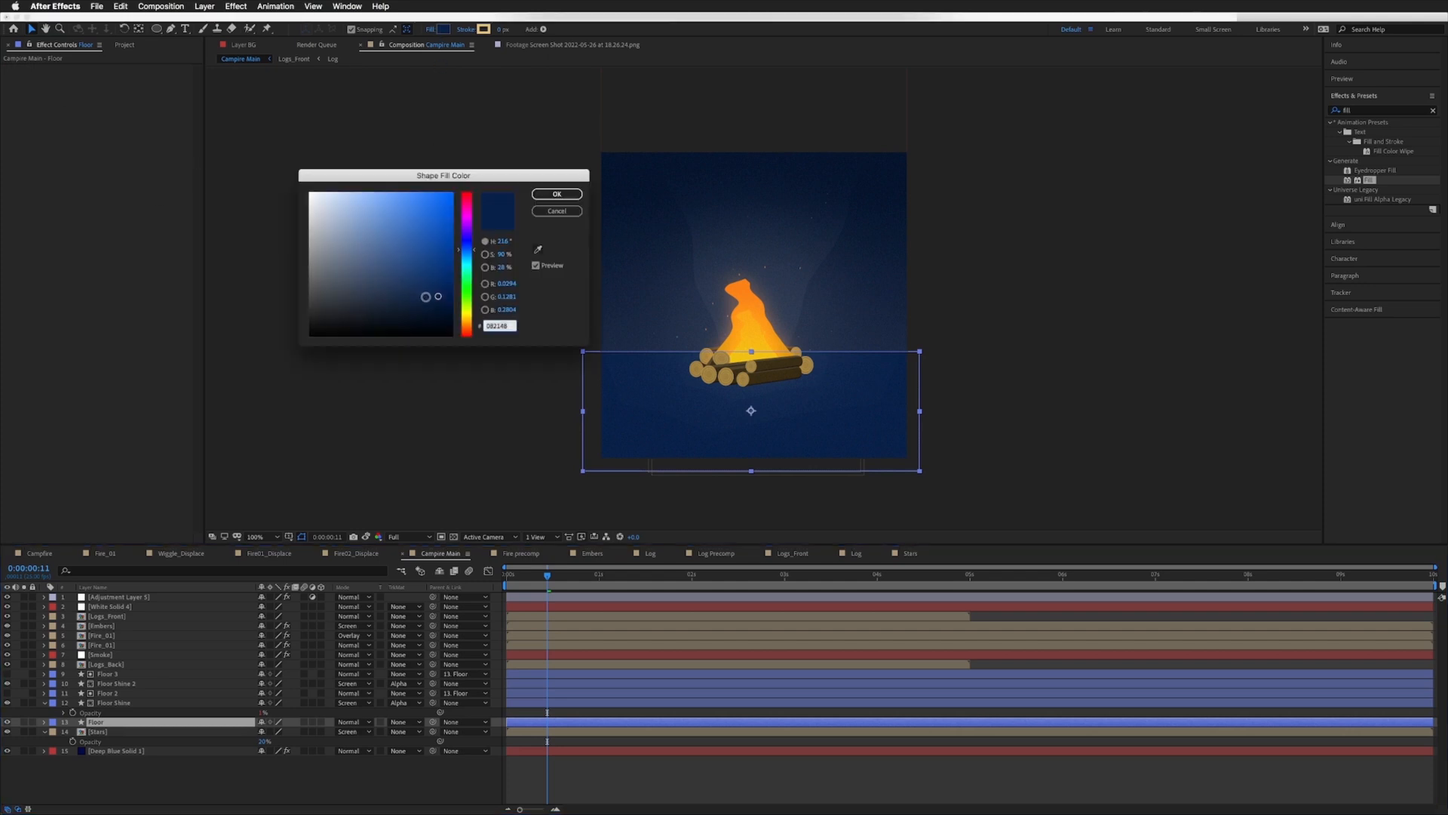
pyautogui.click(424, 294)
pyautogui.moveTo(426, 299); pyautogui.dragTo(420, 301)
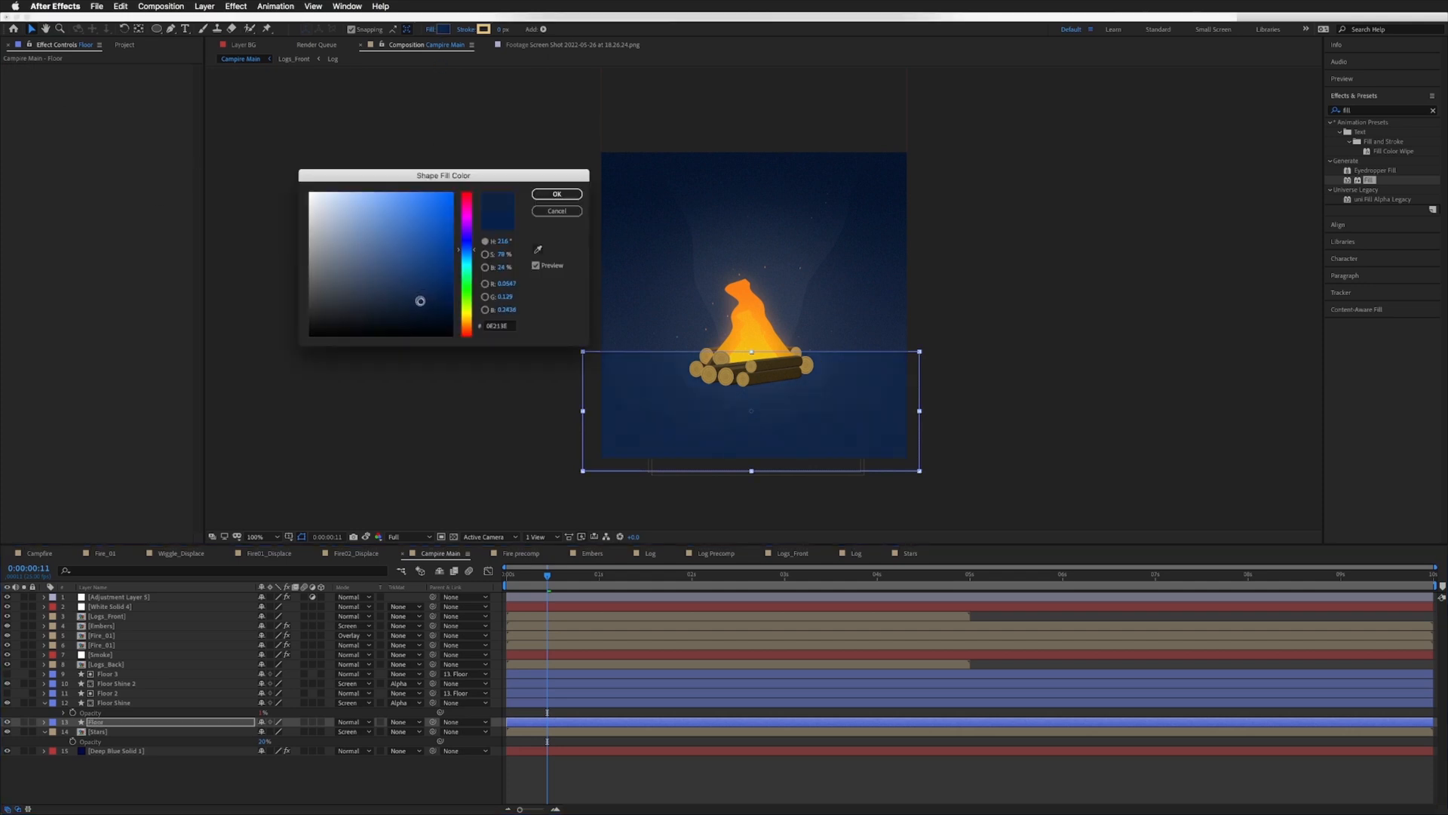
pyautogui.click(557, 194)
pyautogui.click(576, 769)
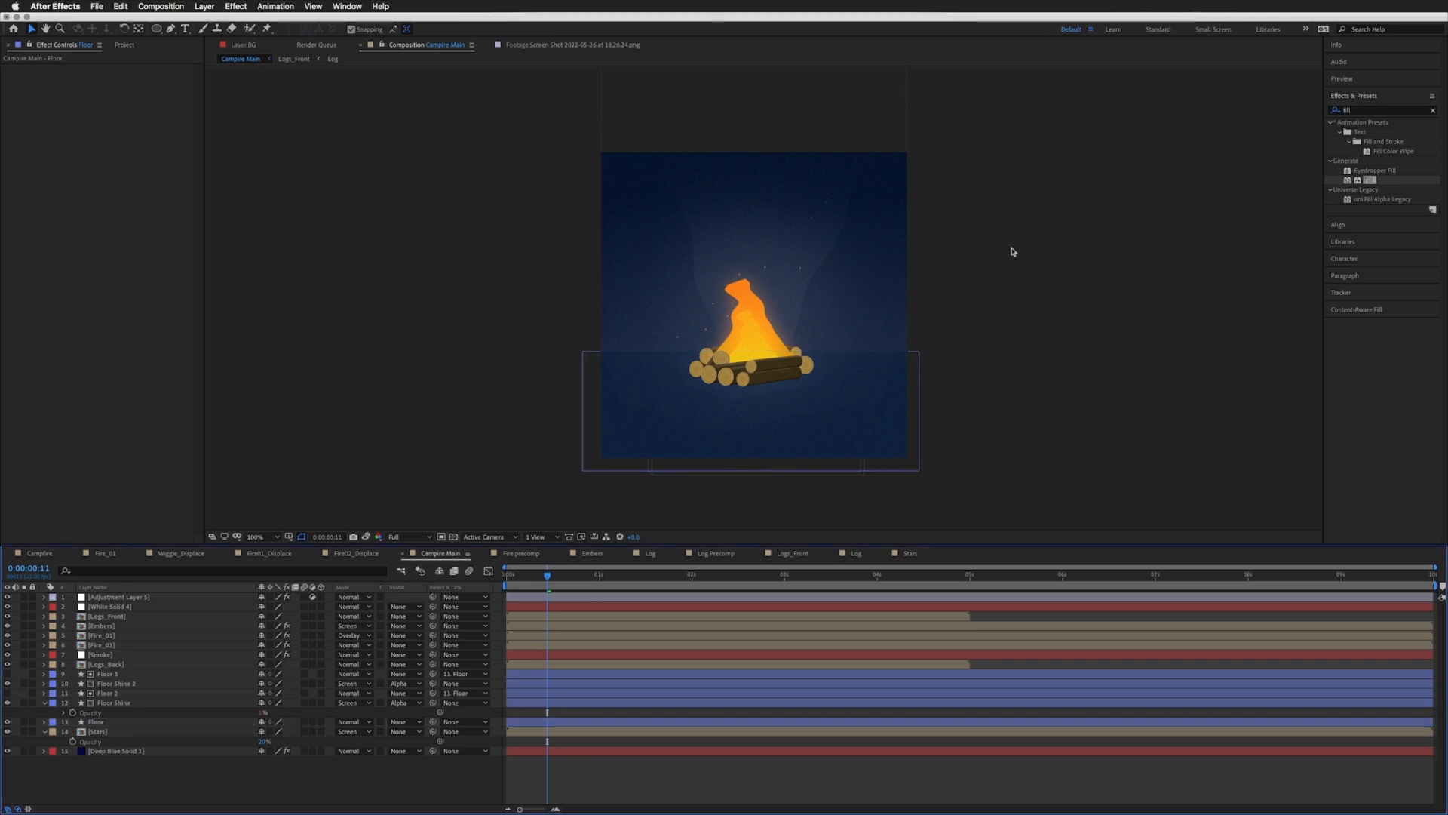
pyautogui.press('space')
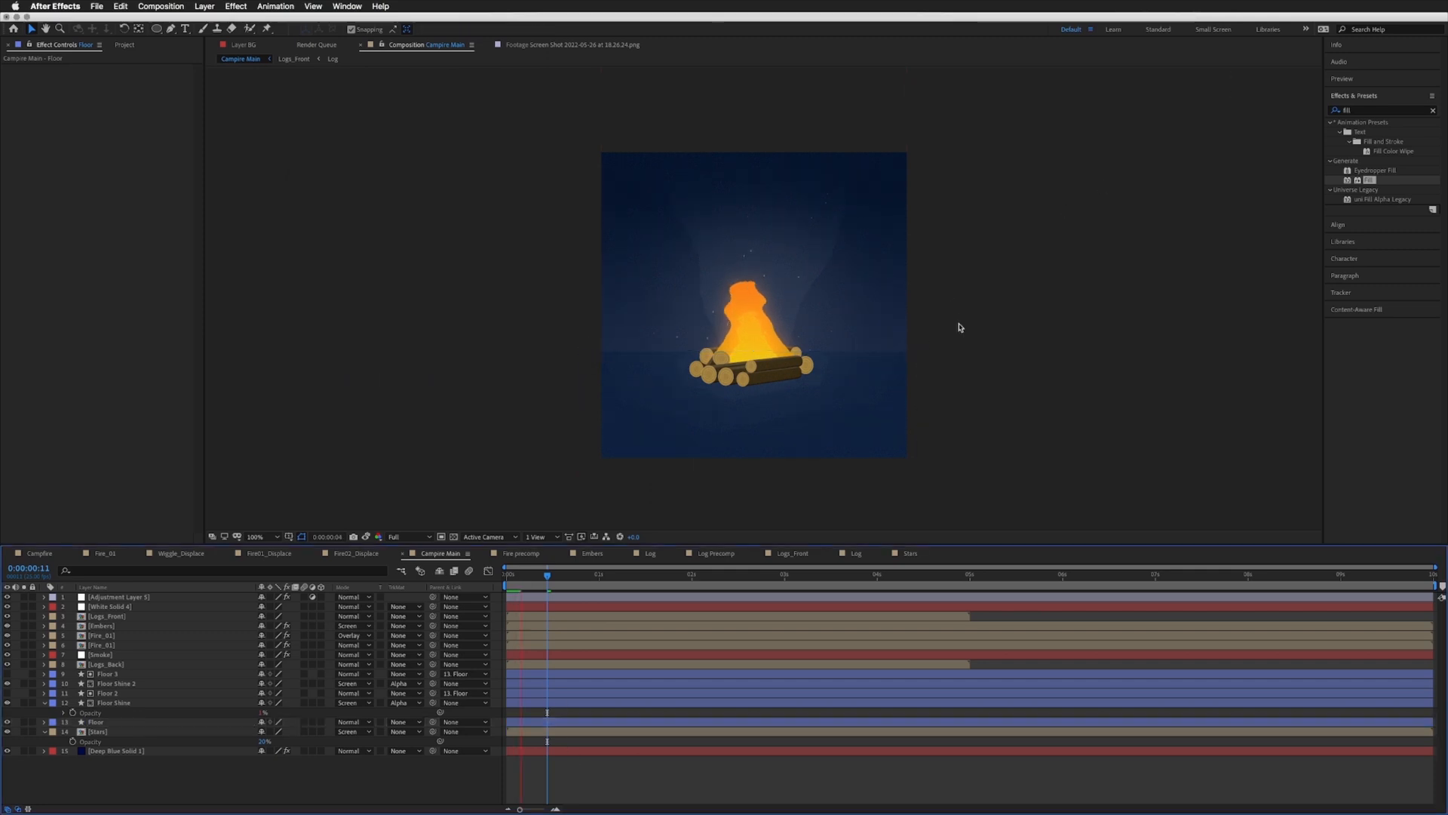